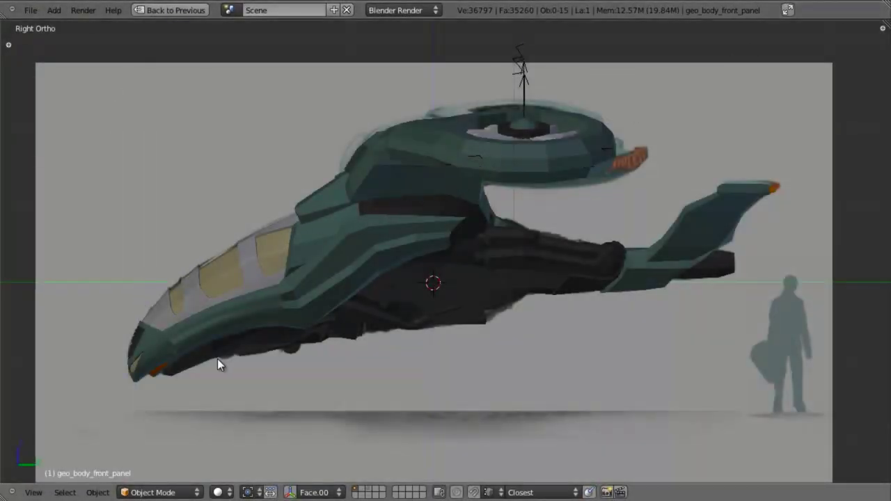
Examine the underside of the aircraft's front body and its mechanical parts from several angles
{"action": "middle_click_drag", "start_coordinate": [367, 355], "coordinate": [410, 200]}
{"action": "middle_click_drag", "start_coordinate": [589, 255], "coordinate": [598, 234]}
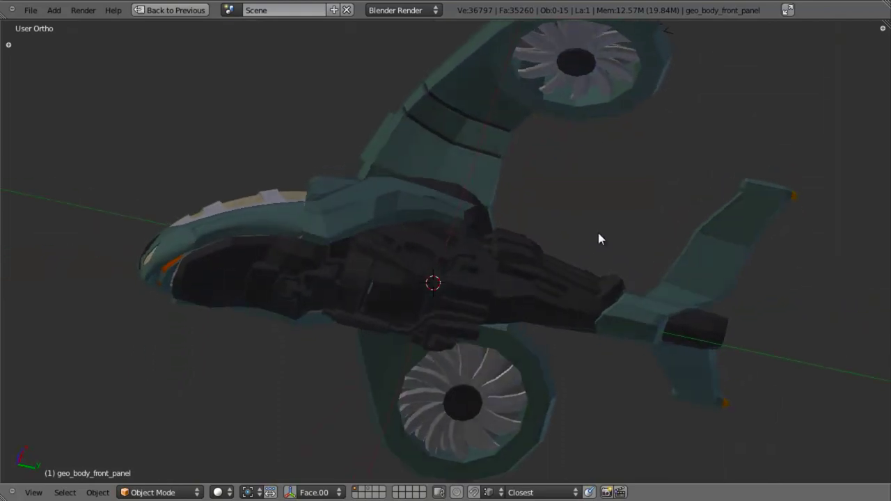
{"action": "scroll", "coordinate": [596, 235], "scroll_direction": "up", "scroll_amount": 2}
{"action": "middle_click_drag", "start_coordinate": [399, 282], "coordinate": [547, 297], "text": "shift"}
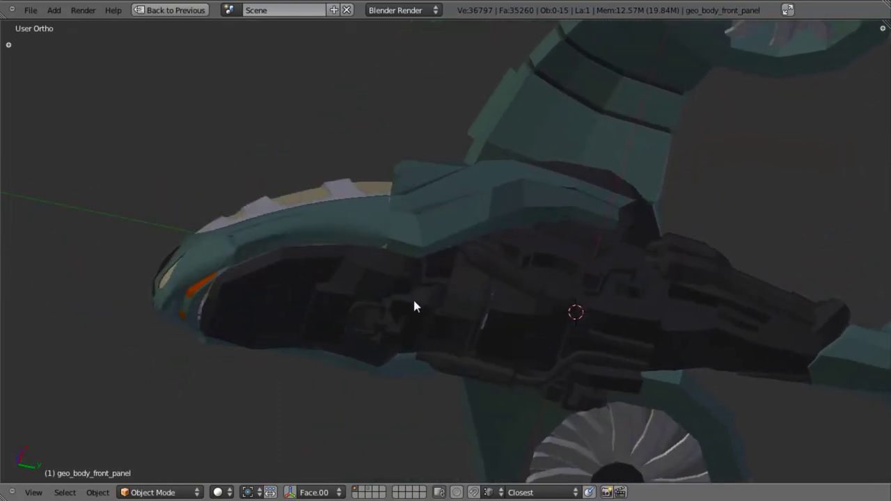
{"action": "middle_click_drag", "start_coordinate": [374, 345], "coordinate": [340, 296]}
{"action": "scroll", "coordinate": [334, 252], "scroll_direction": "up", "scroll_amount": 3}
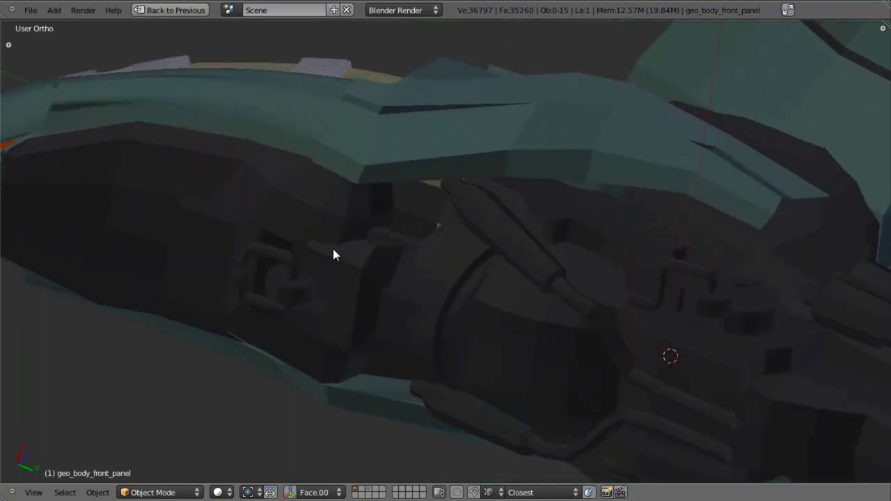
{"action": "middle_click_drag", "start_coordinate": [334, 252], "coordinate": [494, 285]}
{"action": "scroll", "coordinate": [485, 296], "scroll_direction": "up", "scroll_amount": 2}
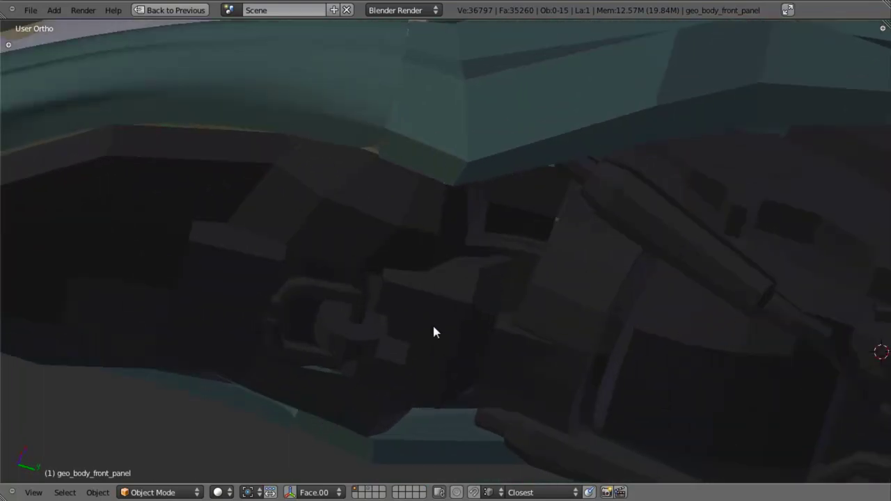
{"action": "middle_click_drag", "start_coordinate": [433, 332], "coordinate": [485, 318]}
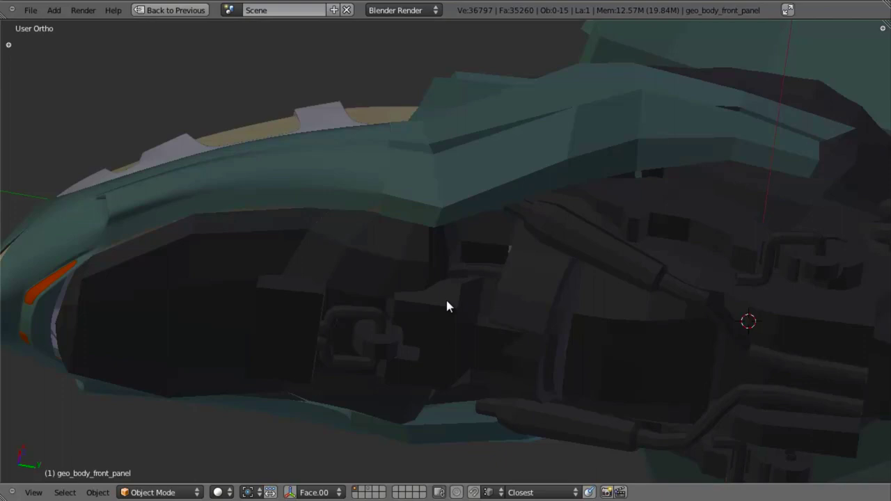
{"action": "scroll", "coordinate": [447, 301], "scroll_direction": "down", "scroll_amount": 3}
{"action": "middle_click_drag", "start_coordinate": [465, 307], "coordinate": [477, 253]}
{"action": "scroll", "coordinate": [474, 217], "scroll_direction": "up", "scroll_amount": 3}
{"action": "scroll", "coordinate": [478, 237], "scroll_direction": "up", "scroll_amount": 4}
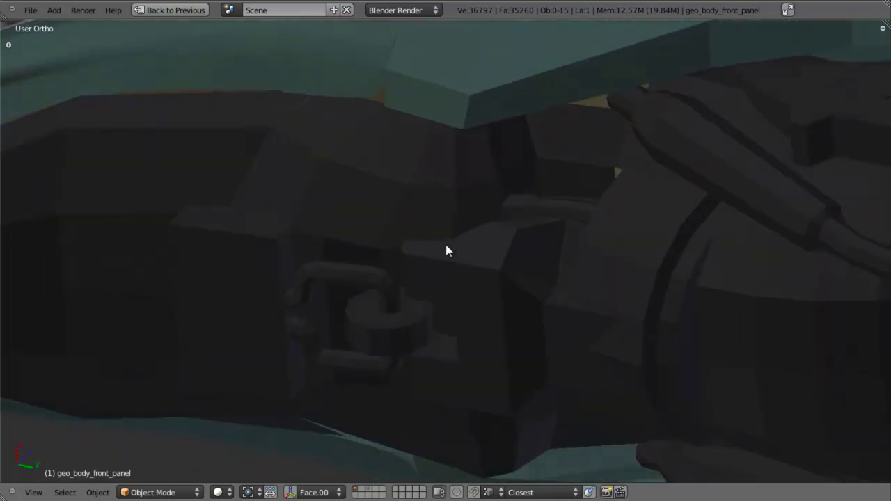
{"action": "middle_click_drag", "start_coordinate": [446, 250], "coordinate": [511, 333]}
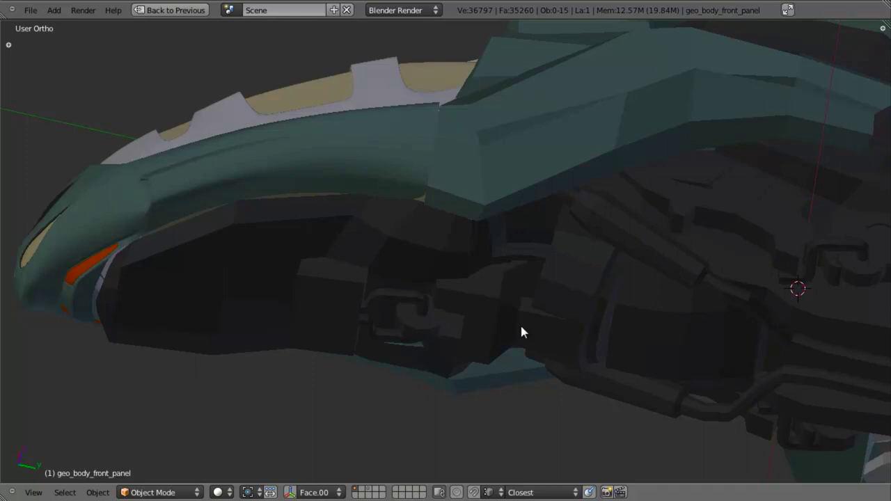
{"action": "middle_click_drag", "start_coordinate": [522, 333], "coordinate": [545, 272]}
Compare the front underside with the concept image in the right side view, using both wireframe and solid display
{"action": "key", "text": "KP_3"}
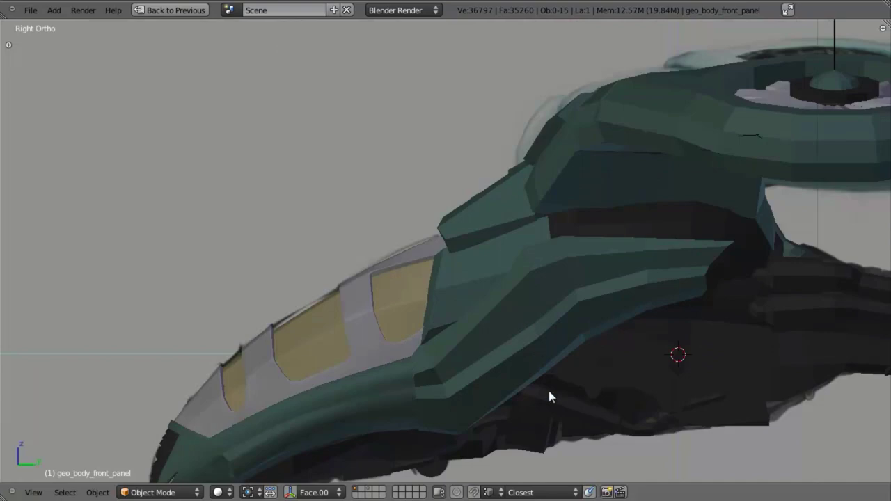
{"action": "middle_click_drag", "start_coordinate": [549, 397], "coordinate": [572, 319], "text": "shift"}
{"action": "scroll", "coordinate": [552, 392], "scroll_direction": "up", "scroll_amount": 2}
{"action": "middle_click_drag", "start_coordinate": [552, 392], "coordinate": [569, 309], "text": "shift"}
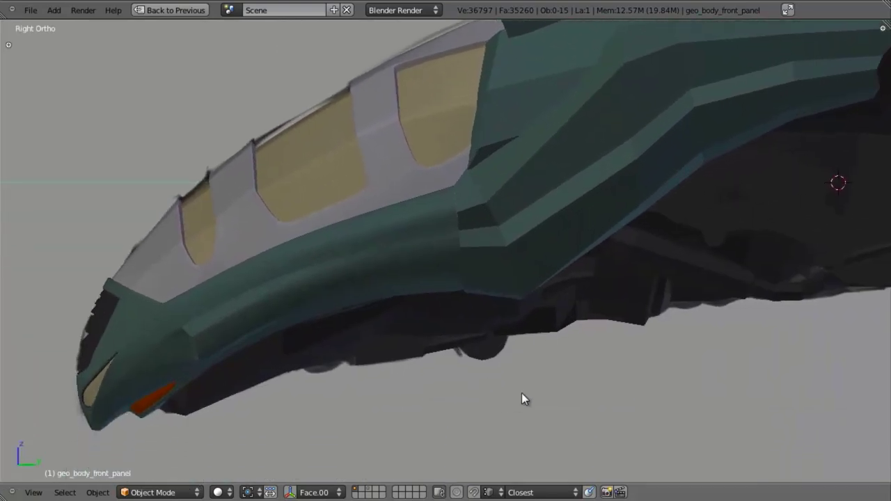
{"action": "key", "text": "z"}
{"action": "middle_click_drag", "start_coordinate": [402, 339], "coordinate": [442, 285], "text": "shift"}
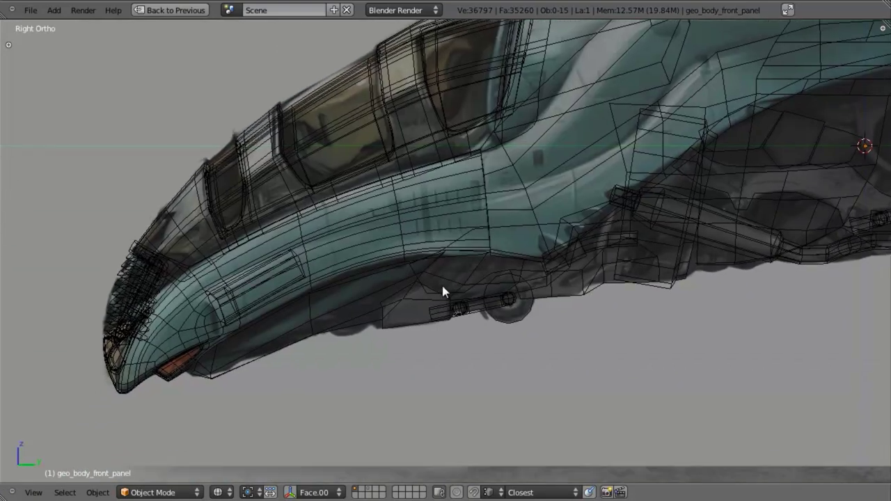
{"action": "scroll", "coordinate": [440, 283], "scroll_direction": "up", "scroll_amount": 2}
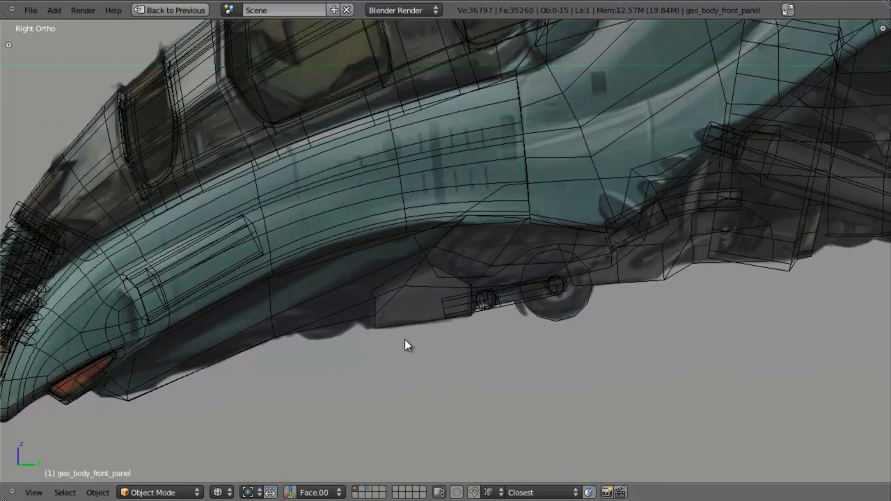
{"action": "key", "text": "KP_8"}
{"action": "key", "text": "KP_3"}
{"action": "middle_click_drag", "start_coordinate": [273, 335], "coordinate": [343, 297], "text": "shift"}
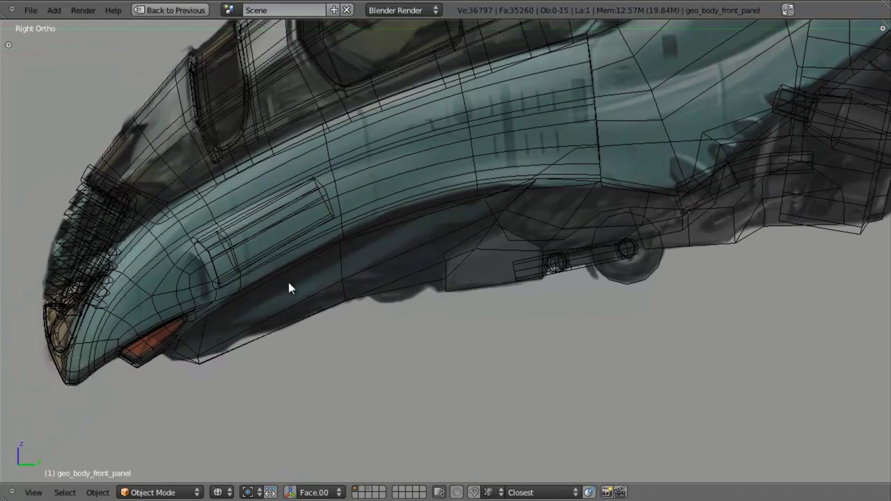
{"action": "scroll", "coordinate": [437, 242], "scroll_direction": "up", "scroll_amount": 2}
{"action": "middle_click_drag", "start_coordinate": [408, 292], "coordinate": [527, 240], "text": "shift"}
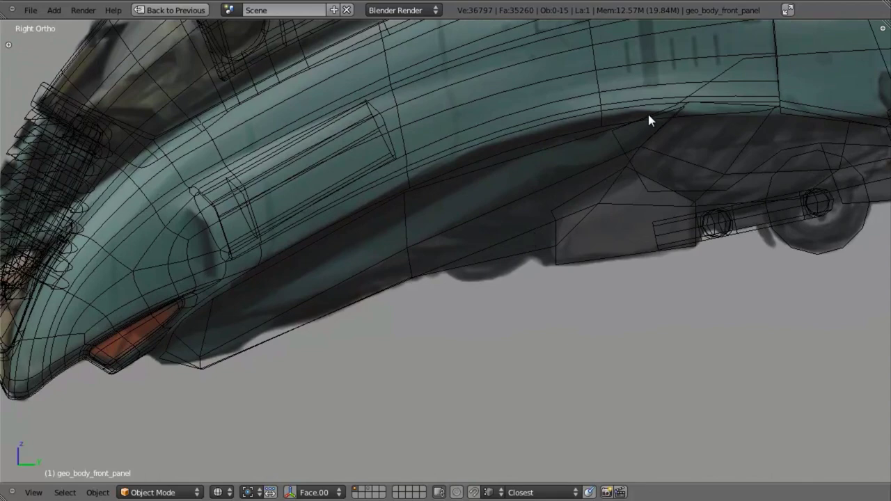
{"action": "key", "text": "z"}
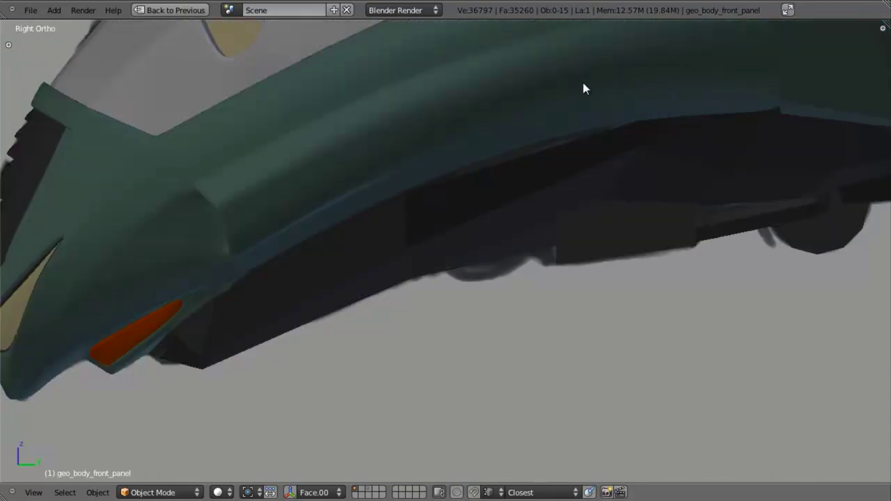
{"action": "key", "text": "z"}
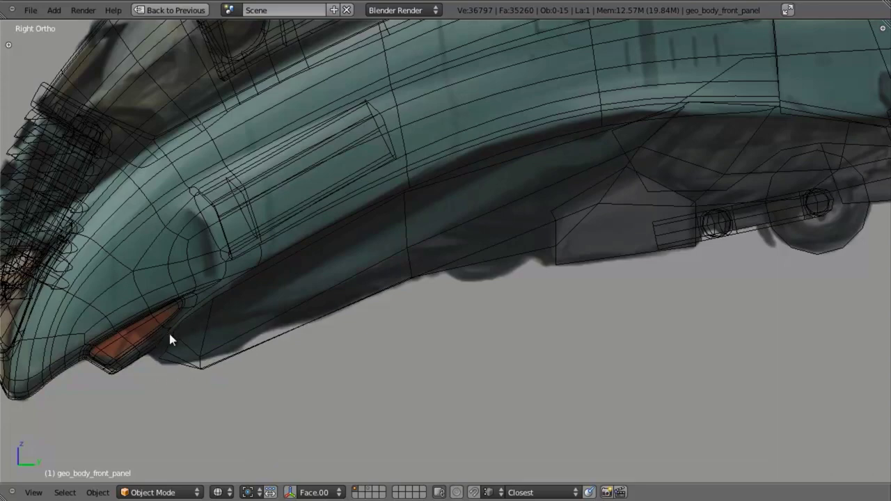
Delete the upper and foremost vertices of the geo_body_mid mesh beneath the front panel
{"action": "right_click", "coordinate": [209, 351]}
{"action": "scroll", "coordinate": [346, 302], "scroll_direction": "down", "scroll_amount": 2}
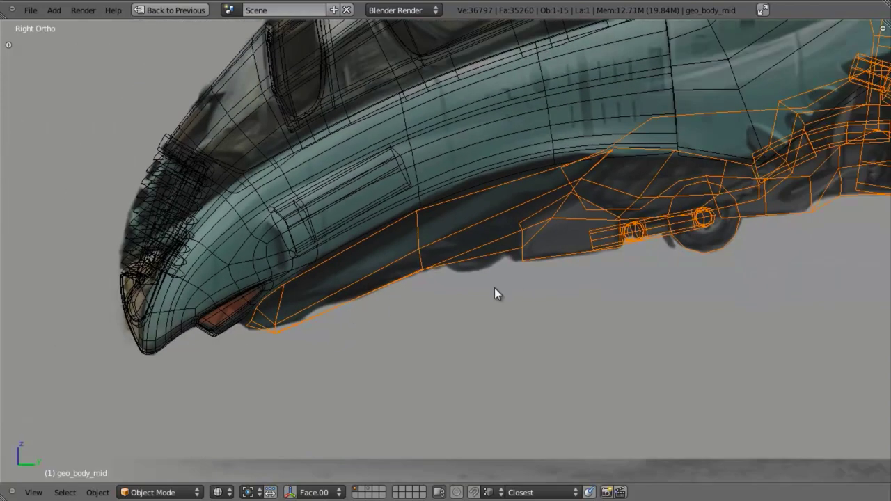
{"action": "key", "text": "Tab"}
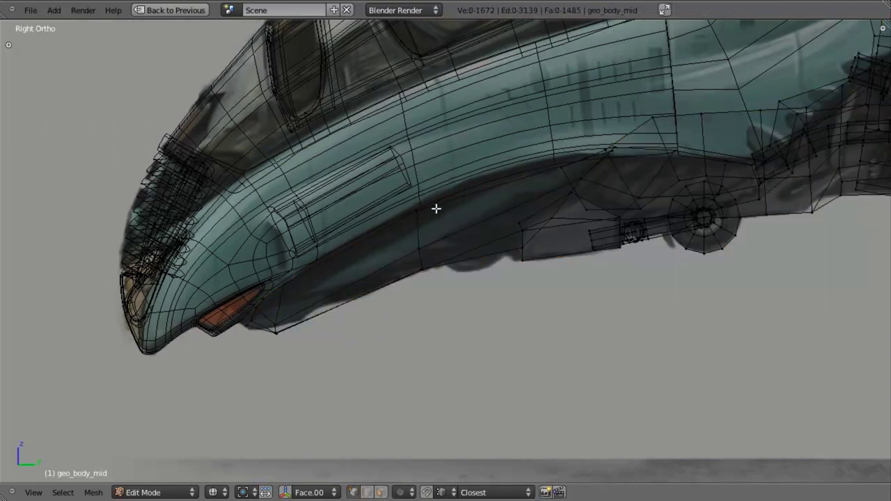
{"action": "right_click", "coordinate": [435, 209], "text": "alt"}
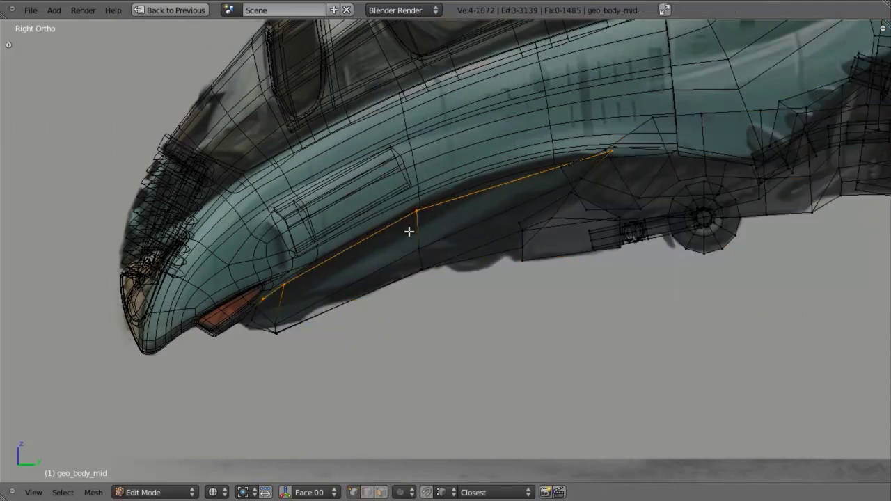
{"action": "right_click", "coordinate": [258, 304], "text": "shift"}
{"action": "right_click", "coordinate": [251, 320], "text": "shift"}
{"action": "right_click", "coordinate": [245, 330], "text": "ctrl"}
{"action": "key", "text": "x"}
{"action": "left_click", "coordinate": [390, 264]}
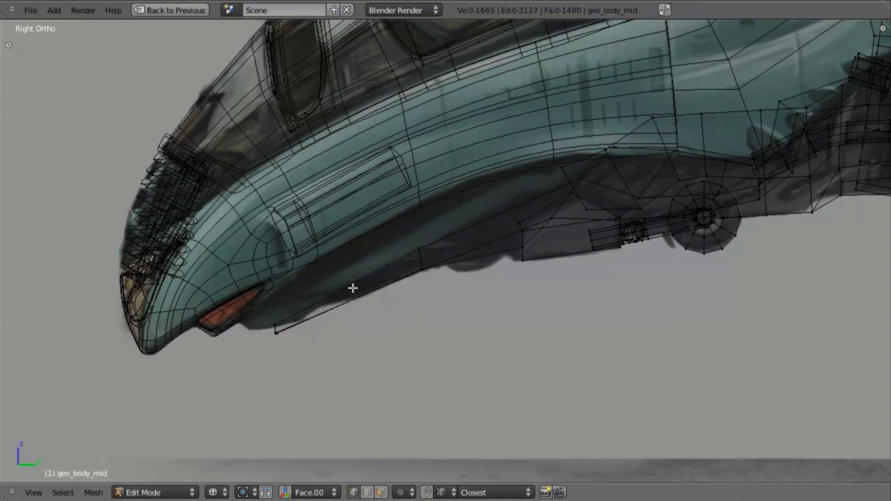
Move the remaining front tip vertices of the underbody back and up to meet the dark shape's outline in the concept image
{"action": "left_click_drag", "start_coordinate": [259, 293], "coordinate": [292, 385]}
{"action": "key", "text": "g"}
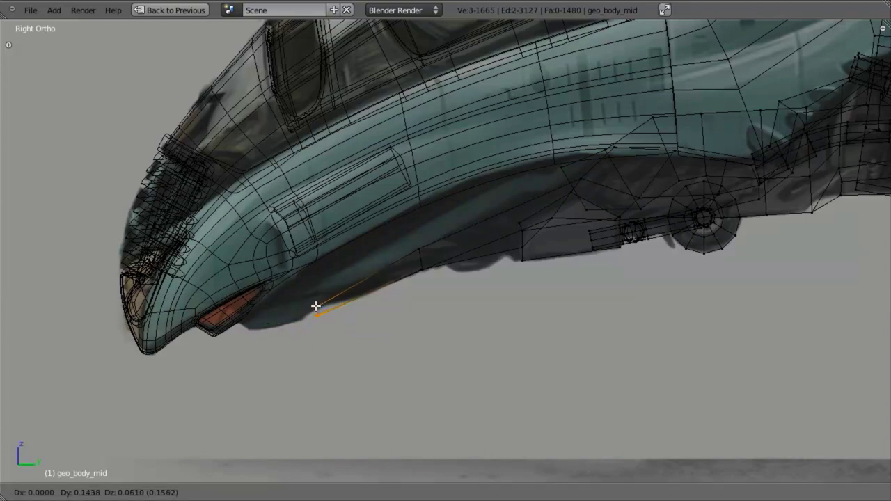
{"action": "left_click", "coordinate": [317, 300]}
{"action": "middle_click_drag", "start_coordinate": [457, 265], "coordinate": [416, 176]}
{"action": "key", "text": "KP_3"}
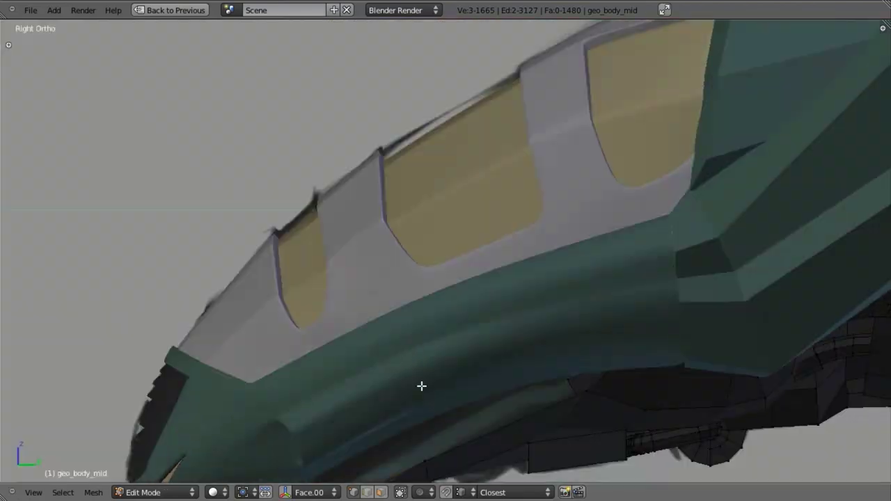
{"action": "scroll", "coordinate": [429, 243], "scroll_direction": "down", "scroll_amount": 2}
{"action": "key", "text": "z"}
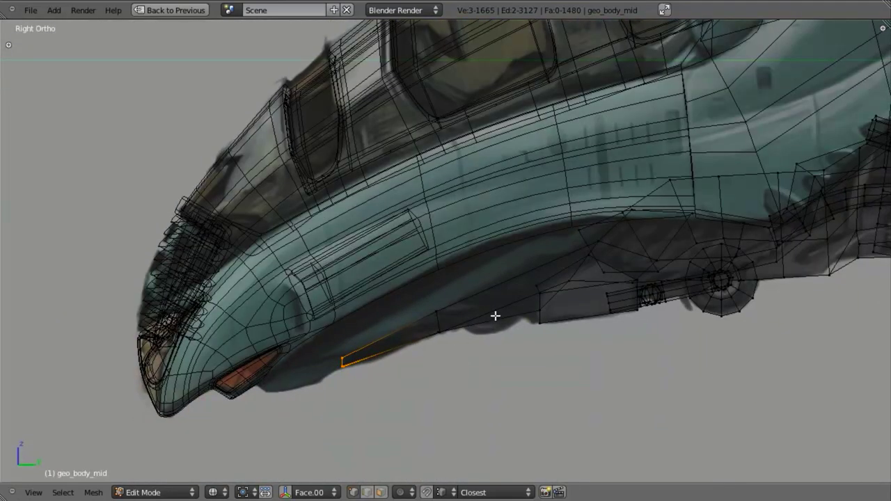
{"action": "key", "text": "a"}
Select the lower edge loop of the geo_body_front_panel mesh, excluding the foremost vertices below the orange light
{"action": "scroll", "coordinate": [488, 322], "scroll_direction": "up", "scroll_amount": 1}
{"action": "scroll", "coordinate": [487, 322], "scroll_direction": "up", "scroll_amount": 1}
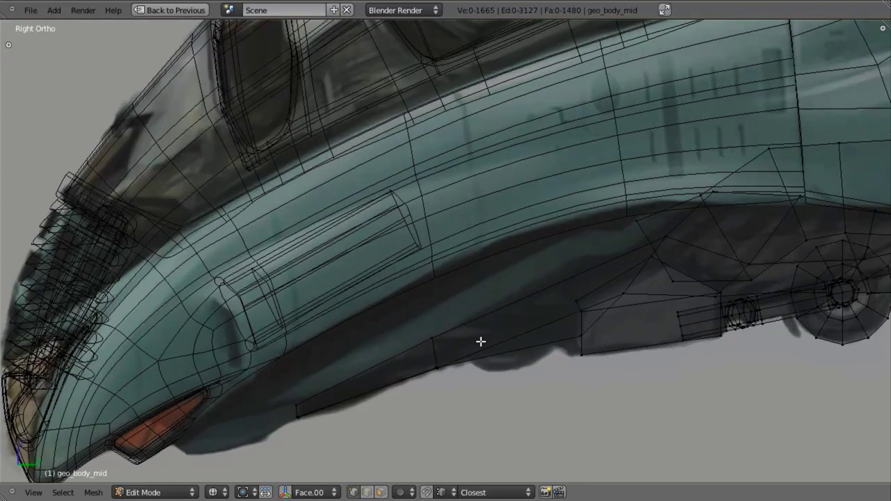
{"action": "middle_click_drag", "start_coordinate": [481, 341], "coordinate": [493, 286], "text": "shift"}
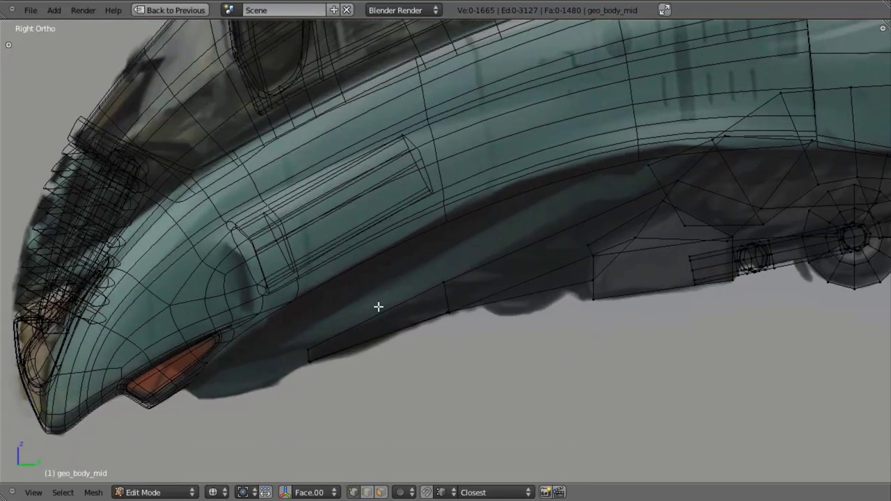
{"action": "key", "text": "Tab"}
{"action": "right_click", "coordinate": [451, 211]}
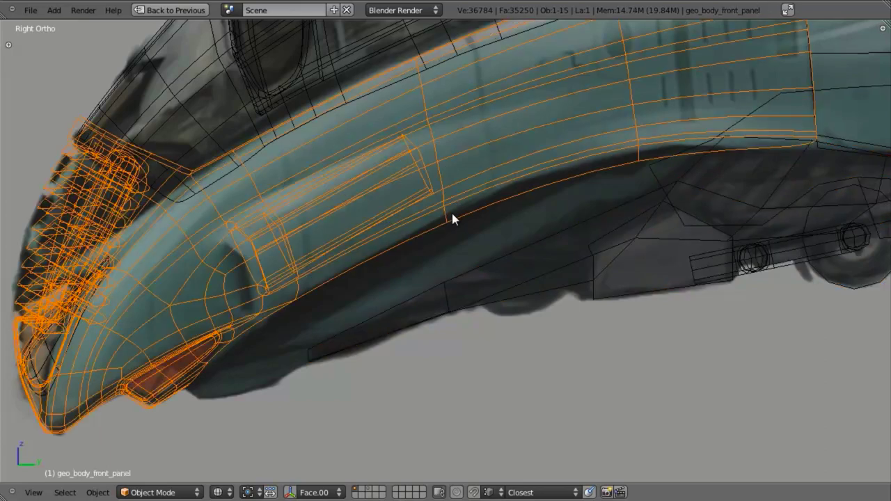
{"action": "key", "text": "Tab"}
{"action": "key", "text": "a"}
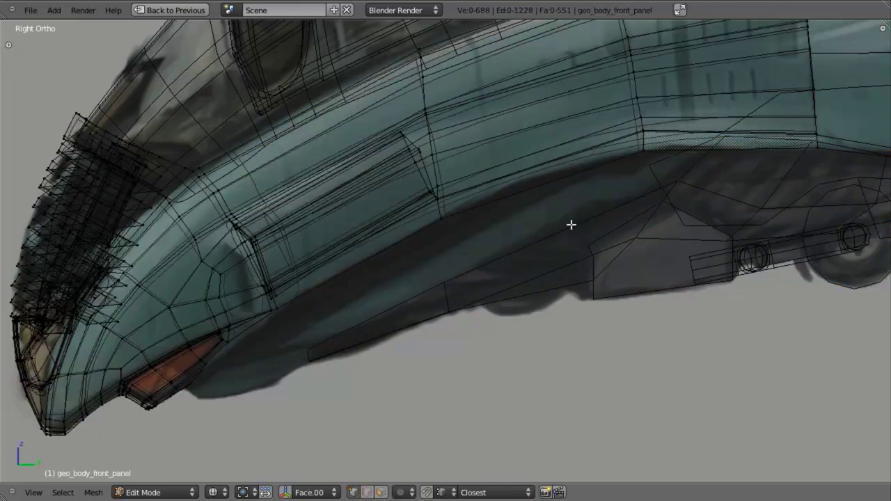
{"action": "right_click", "coordinate": [529, 193], "text": "alt"}
{"action": "scroll", "coordinate": [469, 302], "scroll_direction": "down", "scroll_amount": 3}
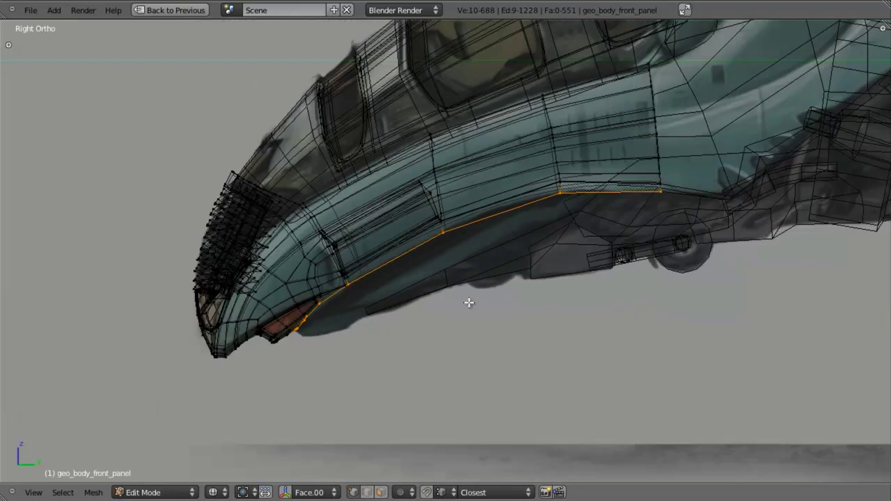
{"action": "mouse_move", "coordinate": [469, 302]}
{"action": "middle_mouse_down"}
{"action": "mouse_move", "coordinate": [476, 231]}
{"action": "mouse_move", "coordinate": [420, 223]}
{"action": "mouse_move", "coordinate": [434, 218]}
{"action": "mouse_move", "coordinate": [457, 241]}
{"action": "middle_mouse_up"}
{"action": "key", "text": "z"}
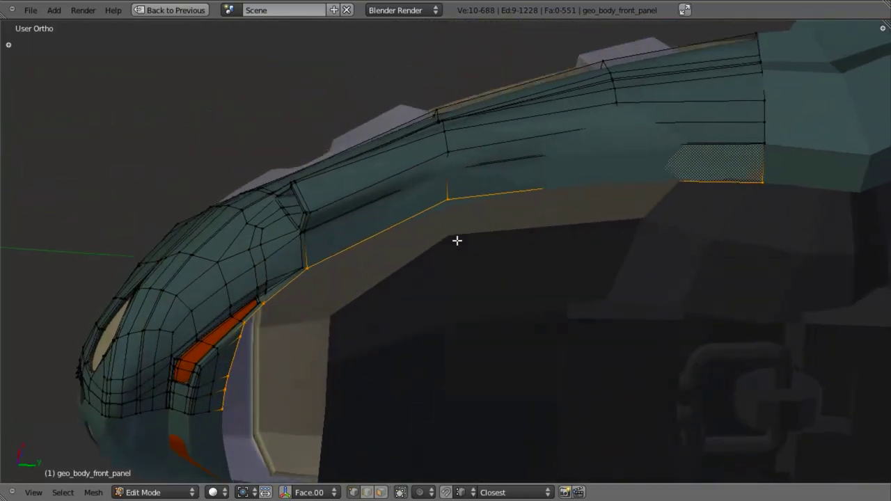
{"action": "scroll", "coordinate": [461, 252], "scroll_direction": "up", "scroll_amount": 2}
{"action": "scroll", "coordinate": [595, 300], "scroll_direction": "down", "scroll_amount": 1}
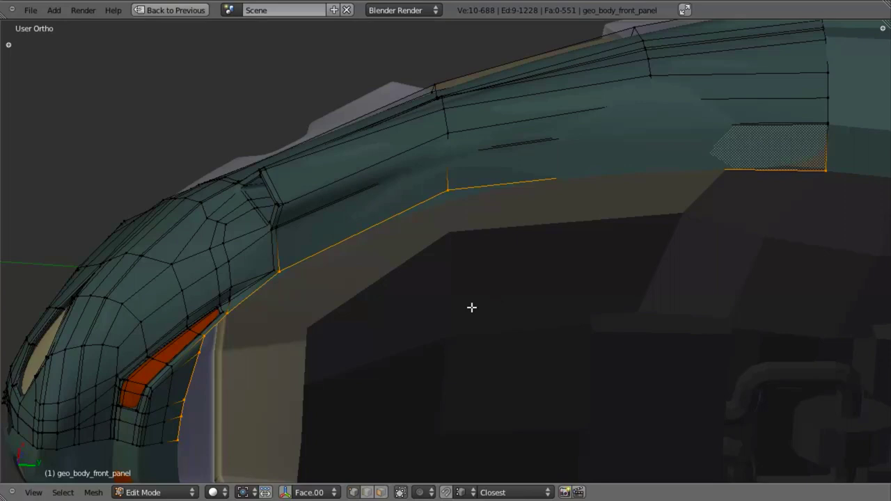
{"action": "key", "text": "b"}
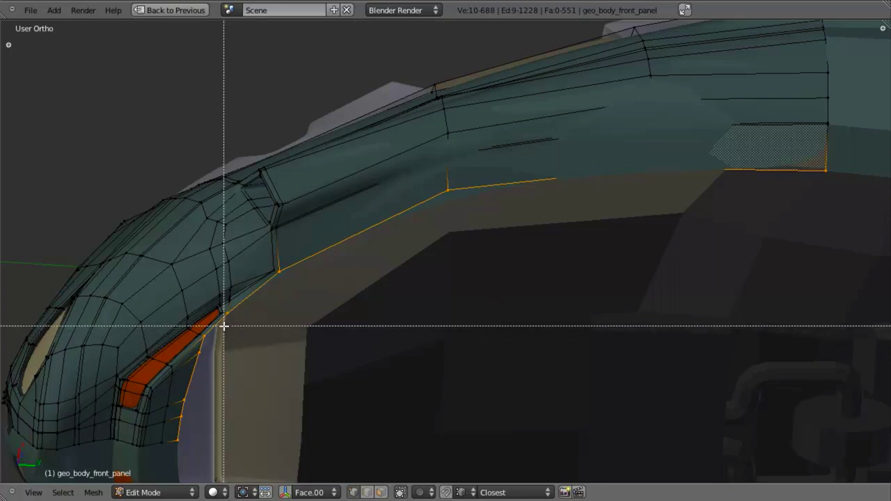
{"action": "middle_click_drag", "start_coordinate": [221, 338], "coordinate": [164, 463]}
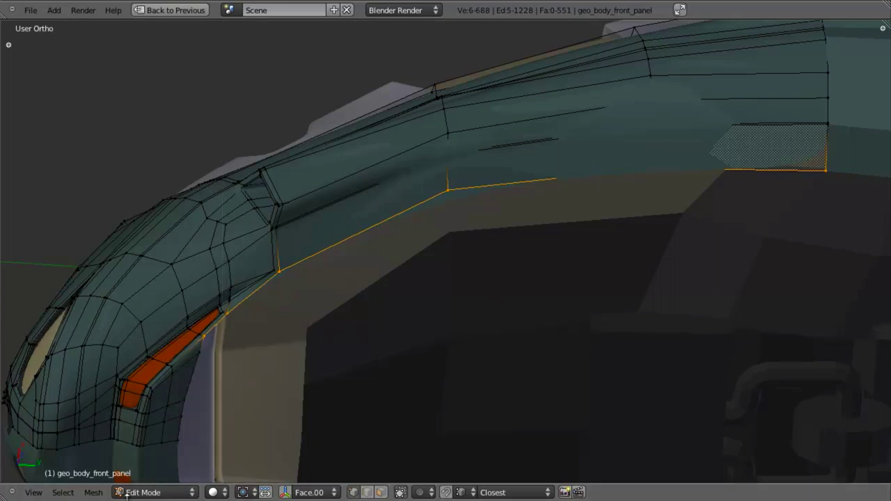
Extrude the selected lower panel edge inward along the global X axis by about -0.03
{"action": "key", "text": "e"}
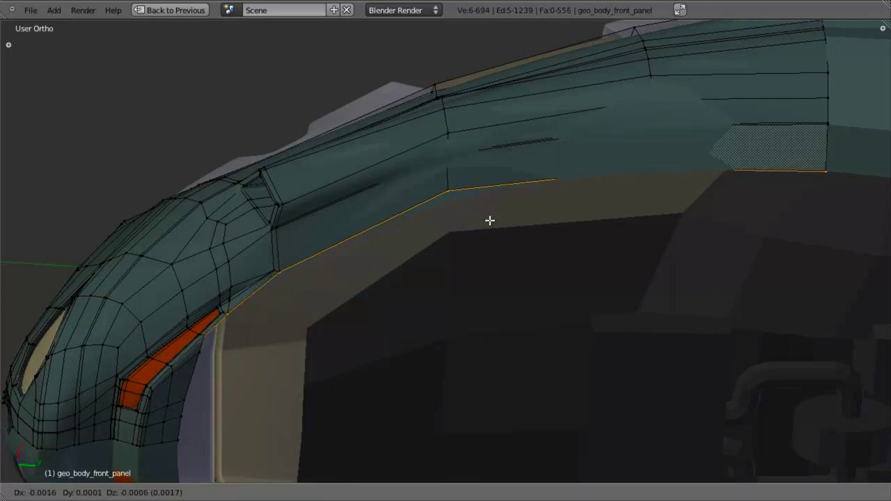
{"action": "key", "text": "x"}
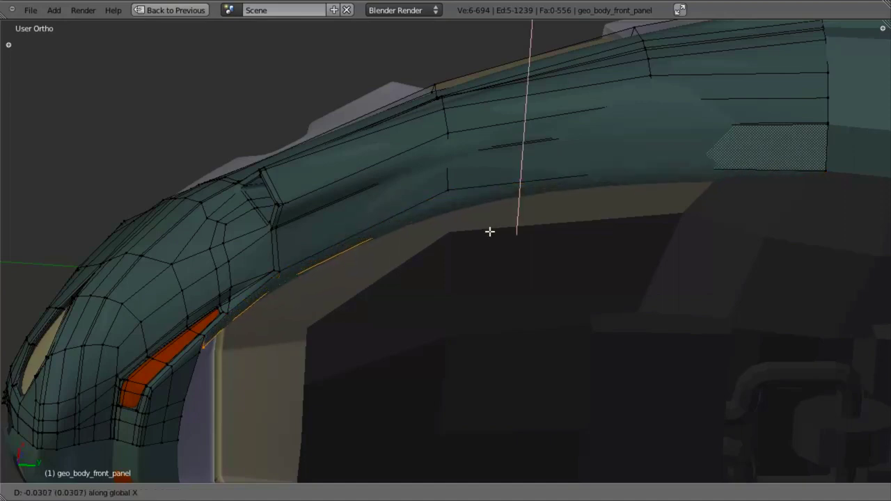
{"action": "left_click", "coordinate": [490, 231]}
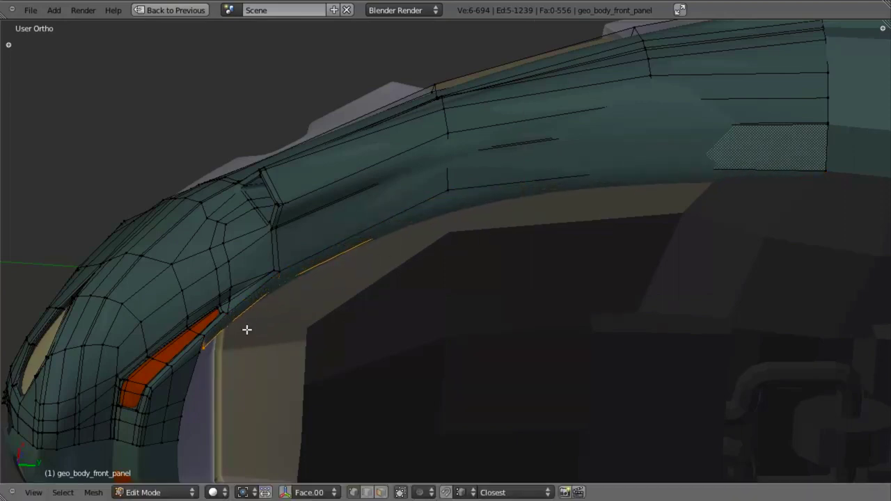
{"action": "scroll", "coordinate": [260, 344], "scroll_direction": "up", "scroll_amount": 4}
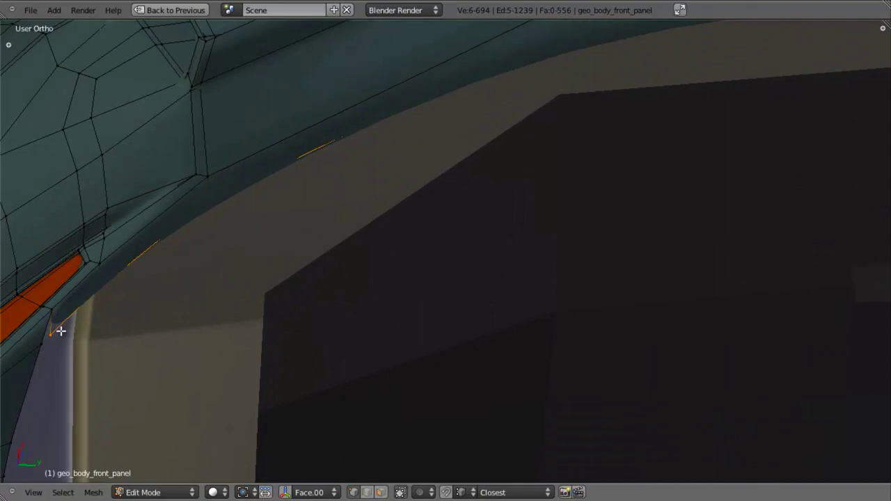
Merge the foremost vertex of the extruded lower panel edge into the neighbouring panel vertex below the orange light, using At Last
{"action": "right_click", "coordinate": [61, 332]}
{"action": "middle_click_drag", "start_coordinate": [127, 340], "coordinate": [382, 251], "text": "shift"}
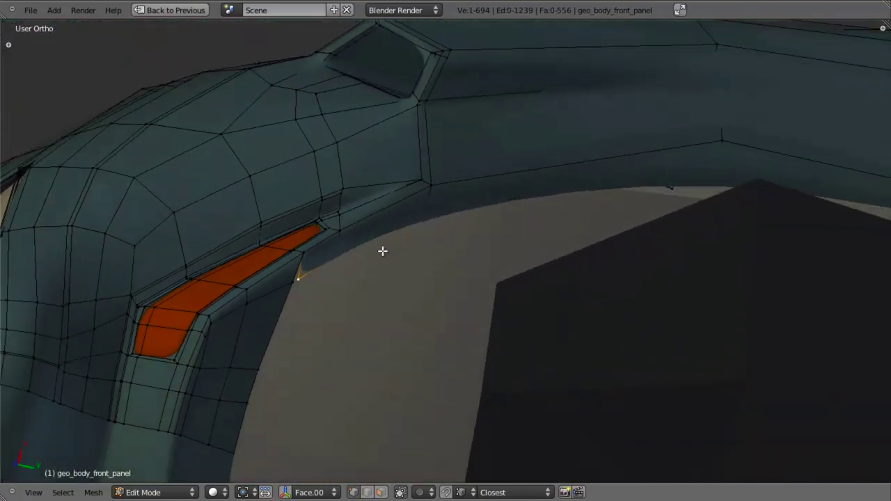
{"action": "right_click", "coordinate": [290, 284], "text": "shift"}
{"action": "middle_click_drag", "start_coordinate": [378, 304], "coordinate": [366, 271]}
{"action": "key", "text": "w"}
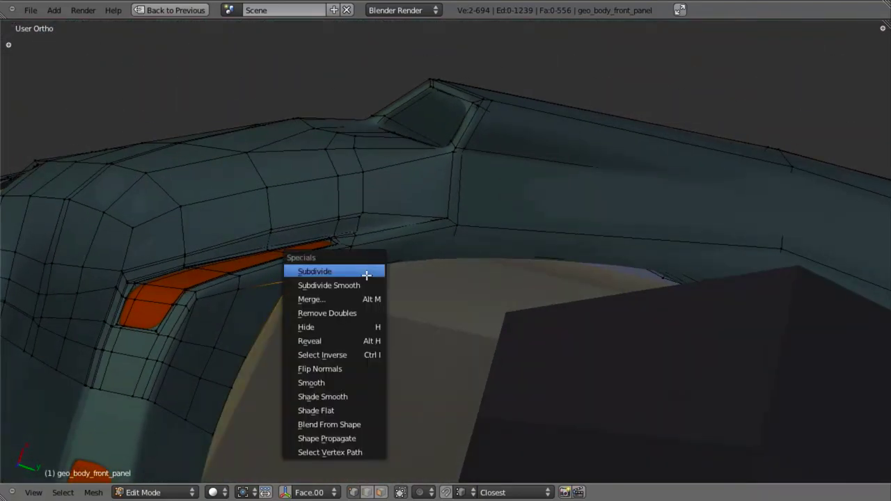
{"action": "left_click", "coordinate": [365, 299]}
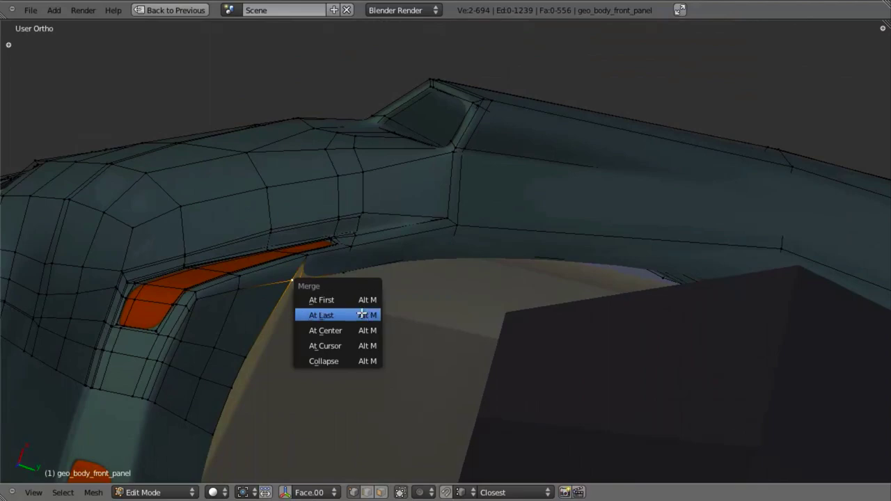
{"action": "left_click", "coordinate": [363, 315]}
{"action": "middle_click_drag", "start_coordinate": [363, 315], "coordinate": [339, 285]}
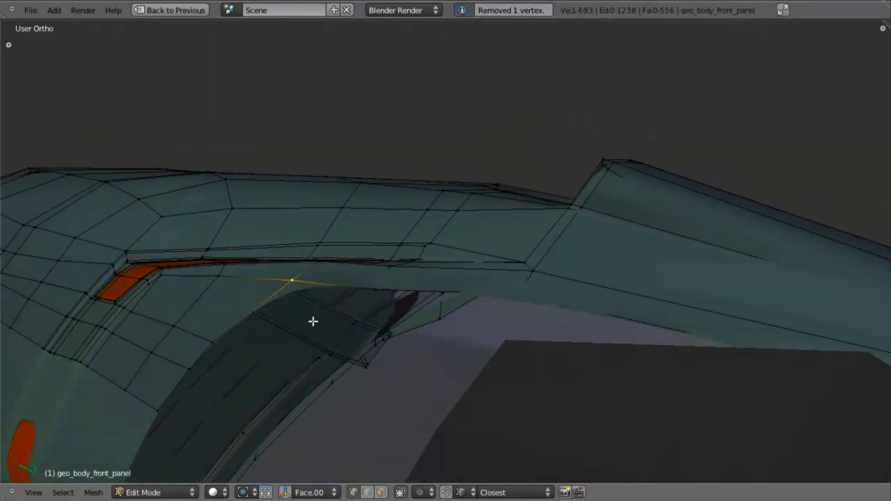
{"action": "middle_click_drag", "start_coordinate": [313, 320], "coordinate": [449, 315]}
{"action": "key", "text": "KP_3"}
{"action": "scroll", "coordinate": [456, 334], "scroll_direction": "down", "scroll_amount": 3}
{"action": "key", "text": "Tab"}
{"action": "middle_click_drag", "start_coordinate": [525, 339], "coordinate": [427, 179], "text": "shift"}
{"action": "scroll", "coordinate": [468, 308], "scroll_direction": "up", "scroll_amount": 5}
{"action": "key", "text": "Tab"}
{"action": "key", "text": "ctrl+r"}
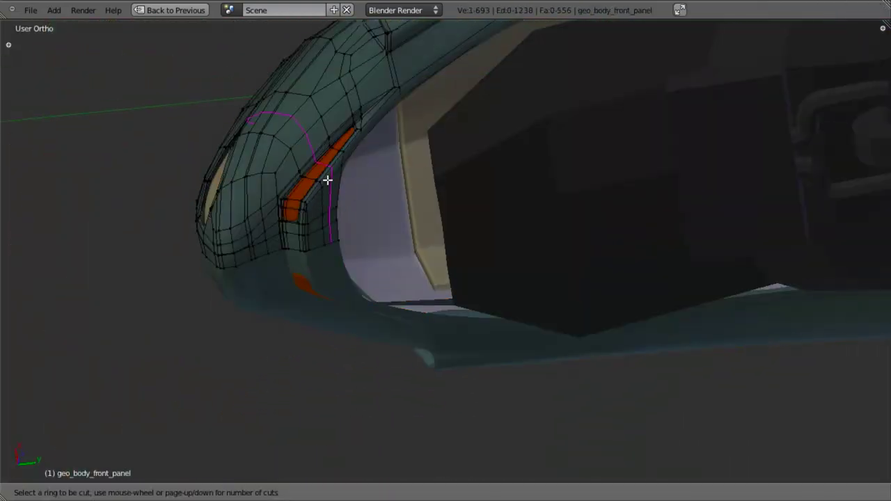
{"action": "key", "text": "Escape"}
{"action": "scroll", "coordinate": [320, 183], "scroll_direction": "down", "scroll_amount": 4}
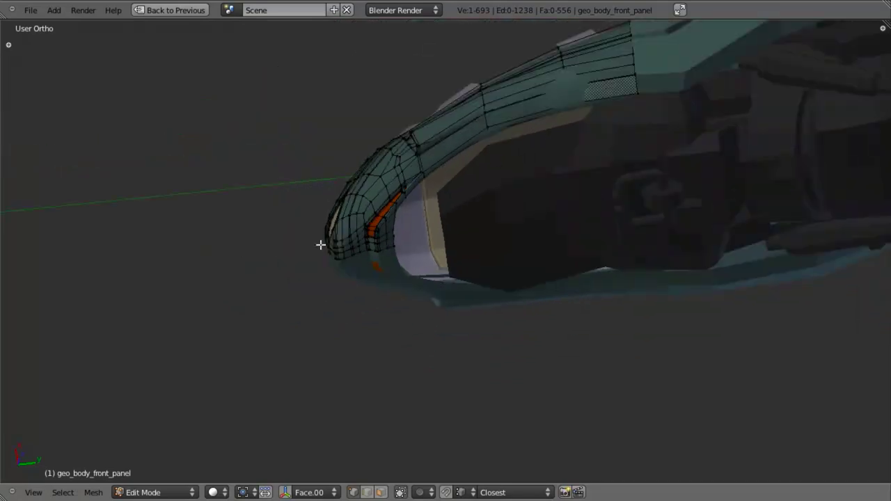
Duplicate the front panel's lower edge loop slightly upward by about 0.015, and extrude the copy down and back into a strip
{"action": "key", "text": "KP_3"}
{"action": "key", "text": "z"}
{"action": "scroll", "coordinate": [551, 204], "scroll_direction": "up", "scroll_amount": 6}
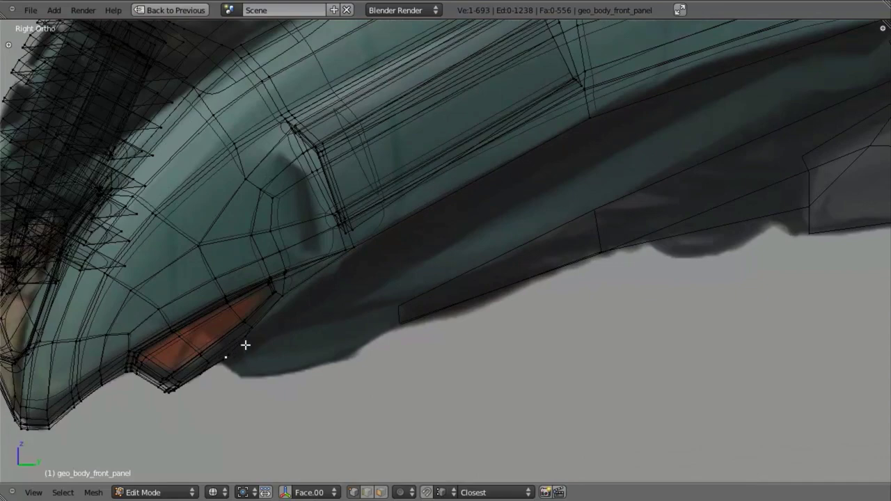
{"action": "right_click", "coordinate": [244, 344], "text": "alt"}
{"action": "scroll", "coordinate": [348, 338], "scroll_direction": "down", "scroll_amount": 3}
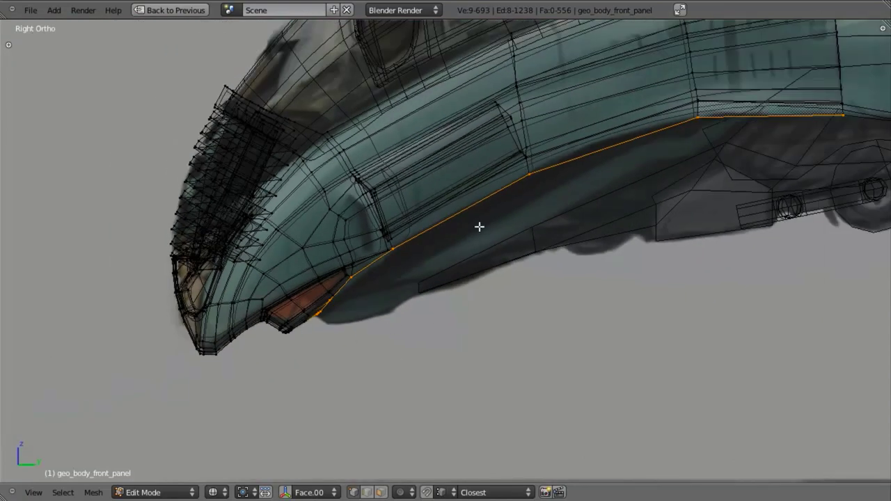
{"action": "key", "text": "shift+d"}
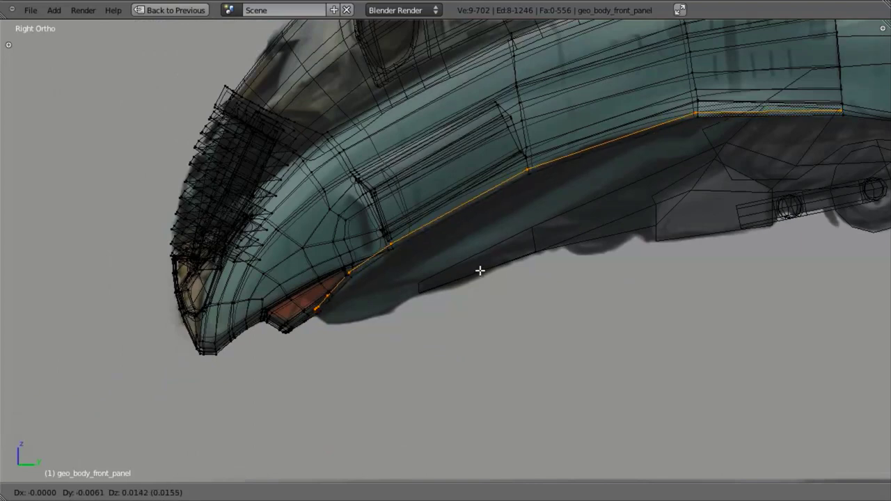
{"action": "left_click", "coordinate": [479, 270]}
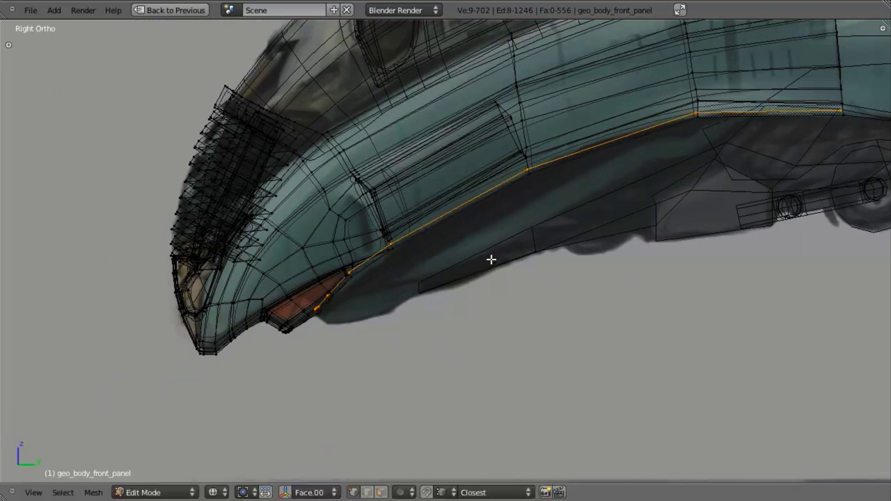
{"action": "key", "text": "e"}
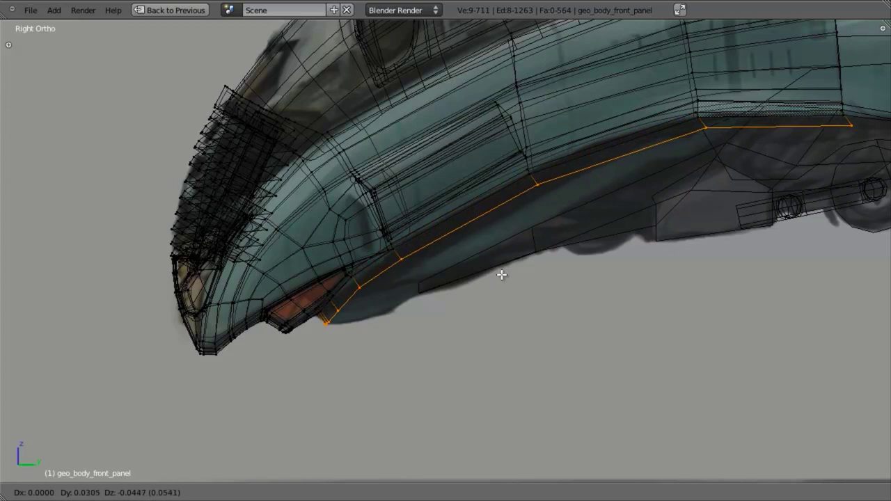
{"action": "left_click", "coordinate": [503, 276]}
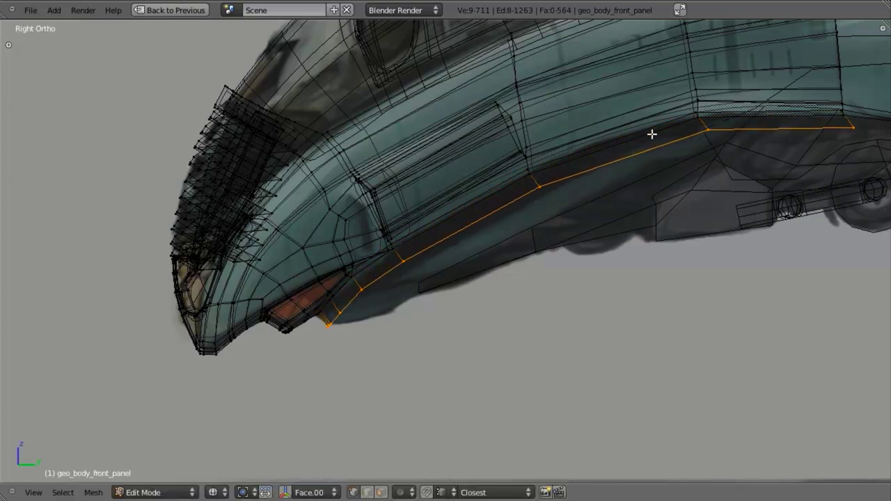
Delete the two rearmost vertices of the new strip below the front panel
{"action": "key", "text": "b"}
{"action": "left_click_drag", "start_coordinate": [741, 74], "coordinate": [194, 439]}
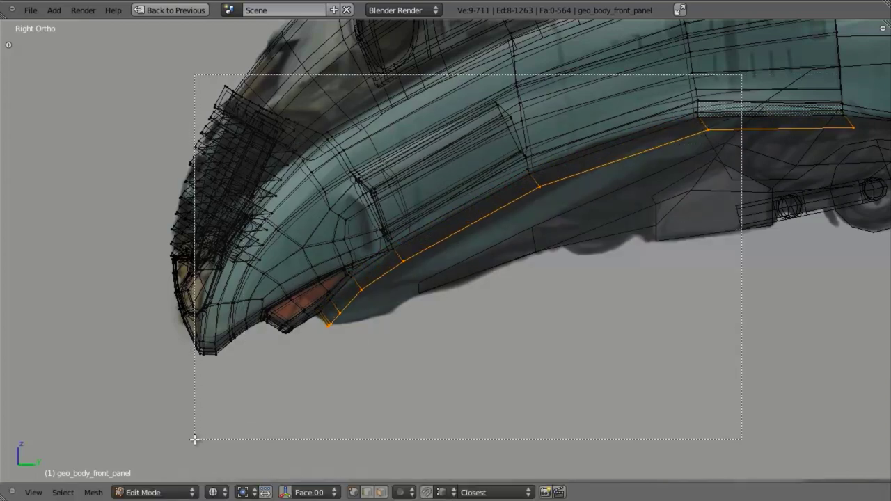
{"action": "middle_click_drag", "start_coordinate": [194, 440], "coordinate": [194, 440]}
{"action": "middle_click_drag", "start_coordinate": [605, 229], "coordinate": [393, 283], "text": "shift"}
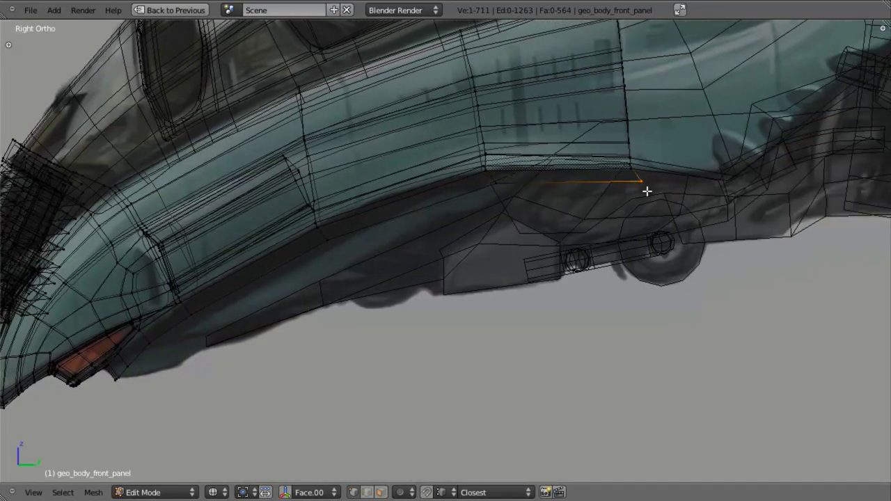
{"action": "scroll", "coordinate": [645, 176], "scroll_direction": "up", "scroll_amount": 5}
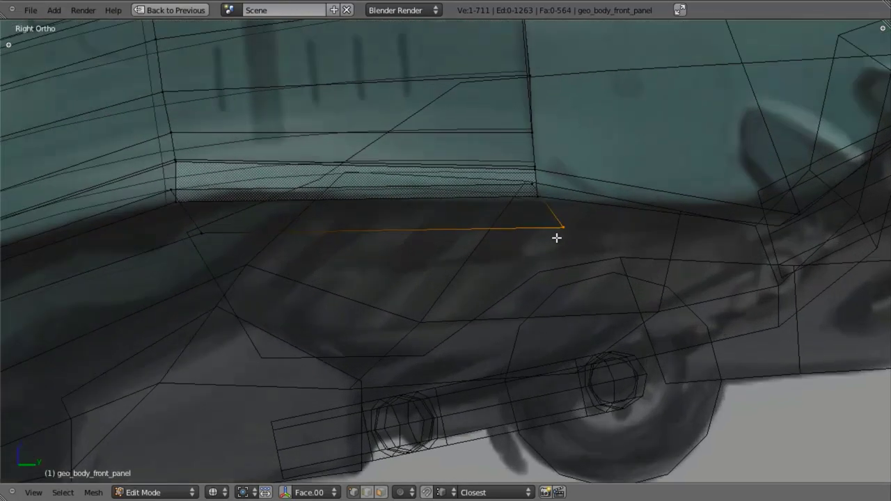
{"action": "right_click", "coordinate": [529, 186], "text": "shift"}
{"action": "scroll", "coordinate": [487, 230], "scroll_direction": "down", "scroll_amount": 3}
{"action": "middle_click_drag", "start_coordinate": [401, 316], "coordinate": [450, 257]}
{"action": "key", "text": "x"}
{"action": "left_click", "coordinate": [450, 257]}
Move the strip's rear end edge forward along the panel's underside and rotate it roughly upright
{"action": "key", "text": "z"}
{"action": "scroll", "coordinate": [459, 296], "scroll_direction": "down", "scroll_amount": 4}
{"action": "key", "text": "KP_3"}
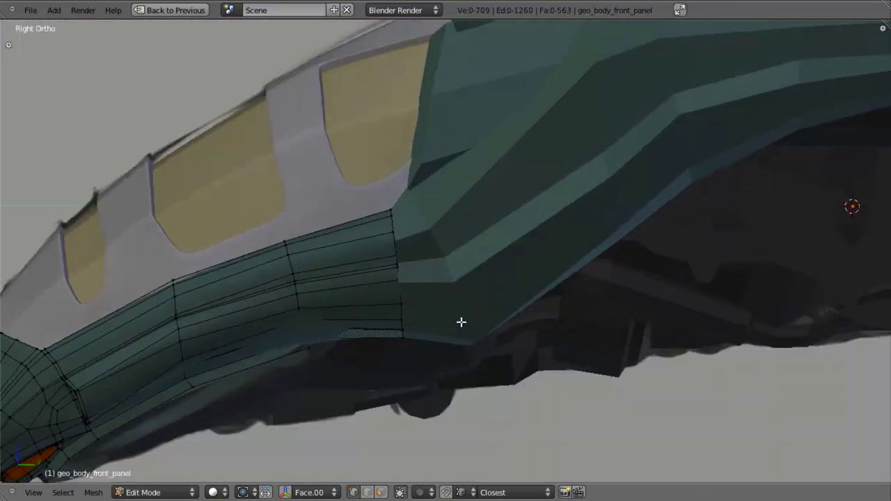
{"action": "scroll", "coordinate": [462, 323], "scroll_direction": "up", "scroll_amount": 3}
{"action": "key", "text": "z"}
{"action": "middle_click_drag", "start_coordinate": [260, 430], "coordinate": [478, 300], "text": "shift"}
{"action": "scroll", "coordinate": [477, 300], "scroll_direction": "up", "scroll_amount": 3}
{"action": "right_click", "coordinate": [414, 277]}
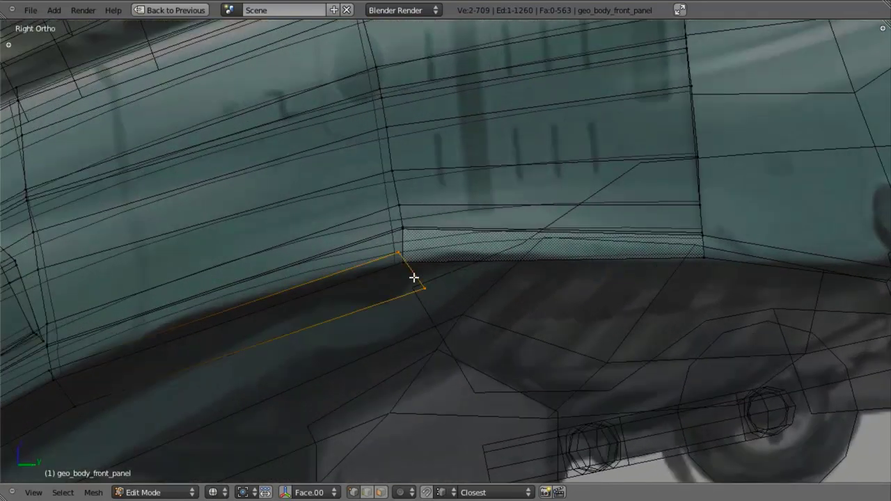
{"action": "key", "text": "g"}
{"action": "left_click", "coordinate": [290, 319]}
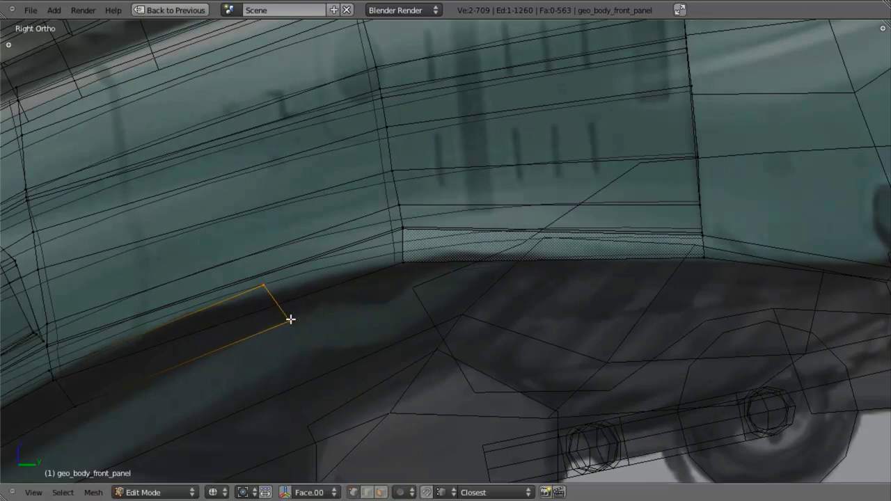
{"action": "key", "text": "r"}
{"action": "left_click", "coordinate": [330, 342]}
Extrude the strip's end edge rearward to the panel's next corner, scale it up slightly and adjust its position
{"action": "key", "text": "e"}
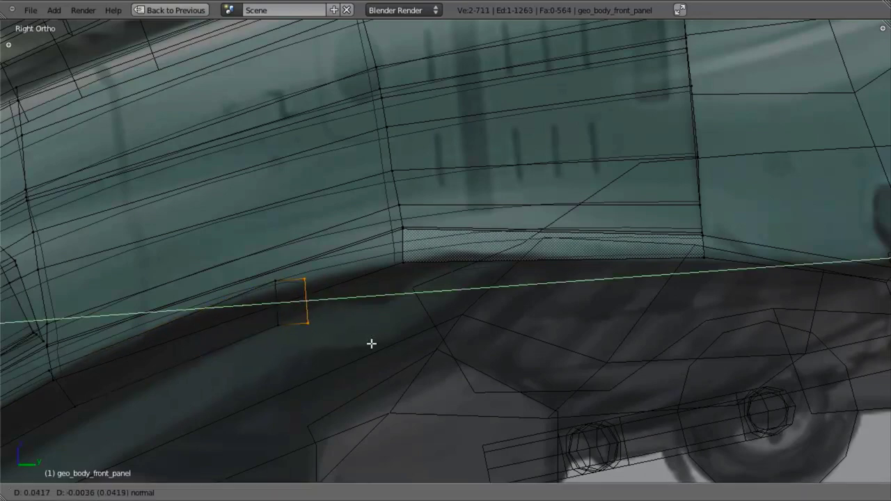
{"action": "left_click", "coordinate": [445, 336]}
{"action": "key", "text": "s"}
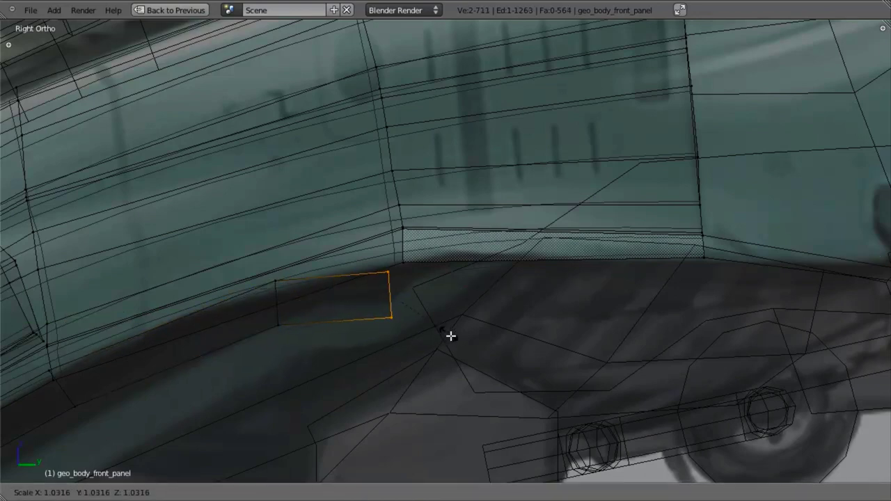
{"action": "left_click", "coordinate": [453, 340]}
{"action": "key", "text": "g"}
{"action": "left_click", "coordinate": [453, 336]}
Extrude the end edge further rearward, tilt it and move it up so the strip ends behind the panel
{"action": "key", "text": "e"}
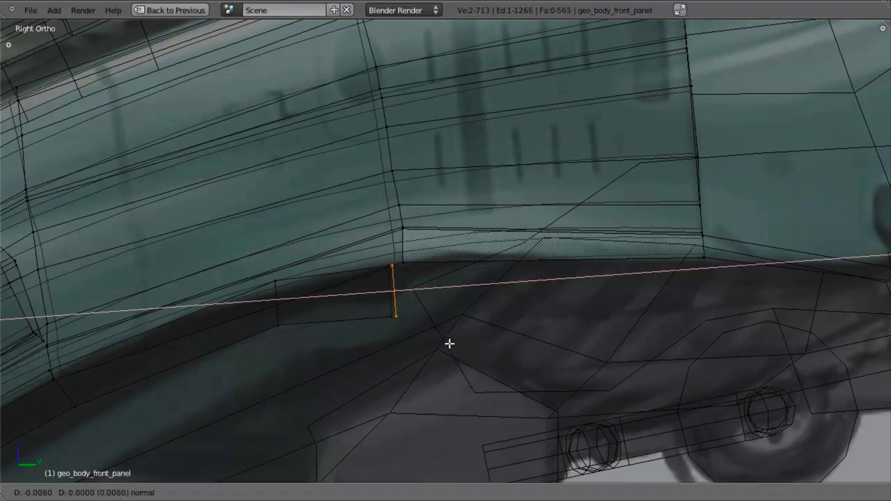
{"action": "key", "text": "r"}
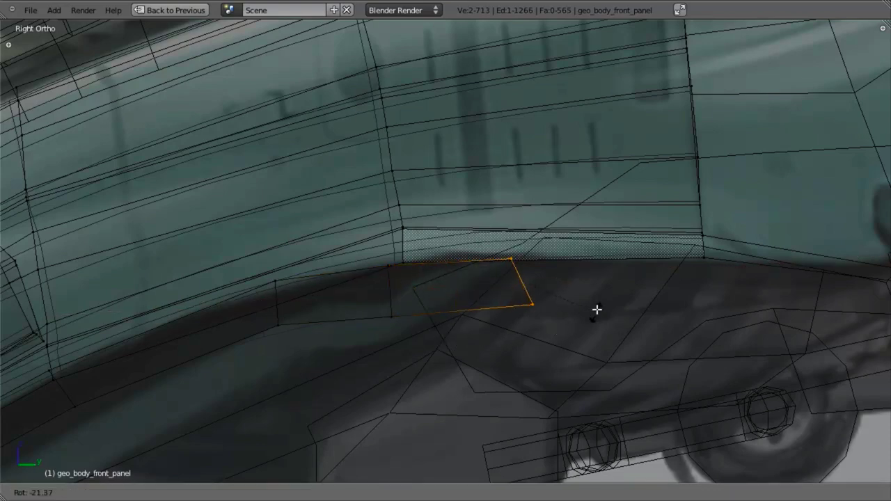
{"action": "left_click", "coordinate": [607, 286]}
{"action": "key", "text": "g"}
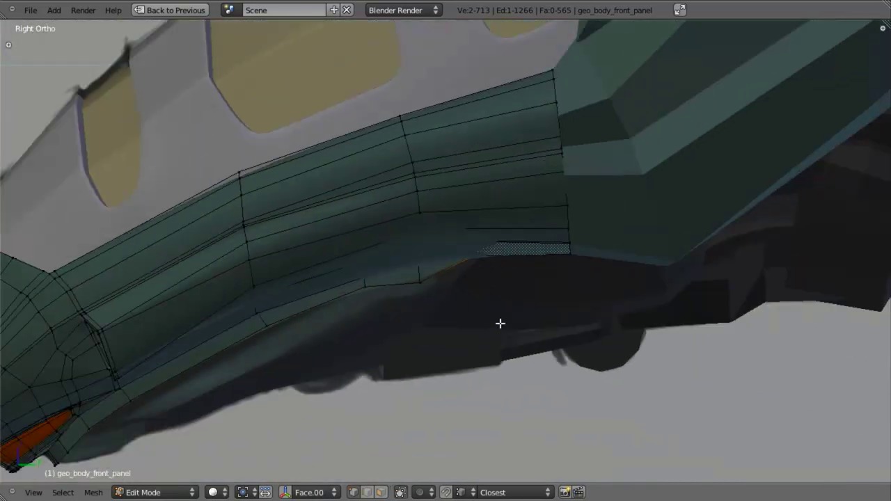
Select the strip's lower edge loop and extrude it downward by about 0.04
{"action": "middle_click_drag", "start_coordinate": [500, 323], "coordinate": [488, 354]}
{"action": "key", "text": "KP_3"}
{"action": "mouse_move", "coordinate": [476, 421]}
{"action": "middle_mouse_down", "text": "shift"}
{"action": "mouse_move", "coordinate": [499, 282]}
{"action": "mouse_move", "coordinate": [531, 218]}
{"action": "middle_mouse_up", "text": "shift"}
{"action": "scroll", "coordinate": [414, 265], "scroll_direction": "up", "scroll_amount": 1}
{"action": "key", "text": "z"}
{"action": "right_click", "coordinate": [351, 241], "text": "alt"}
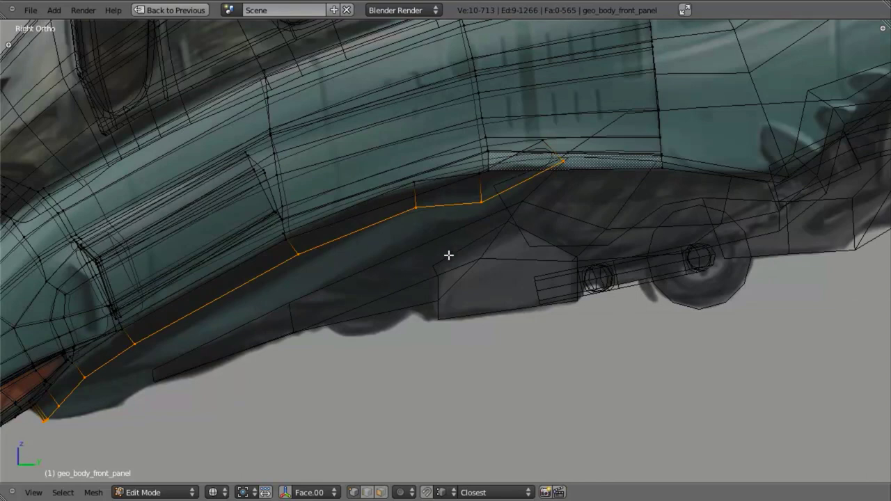
{"action": "key", "text": "e"}
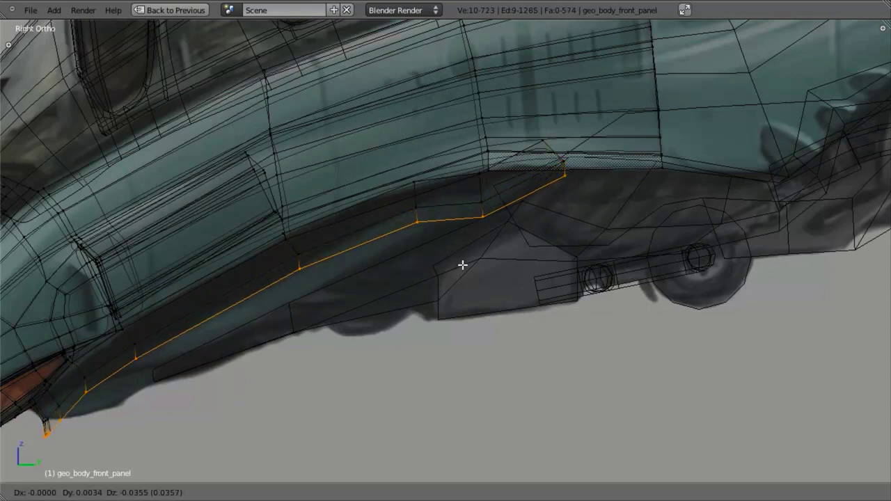
{"action": "left_click", "coordinate": [464, 268]}
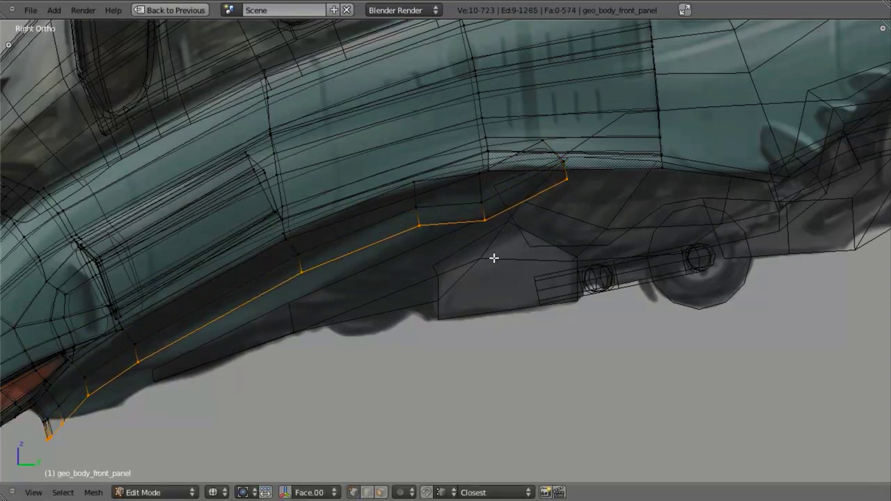
Excluding its three rear vertices, shrink the new lower edge along global Y and move it about 0.12 back and 0.08 up
{"action": "middle_click_drag", "start_coordinate": [433, 283], "coordinate": [438, 282], "text": "shift"}
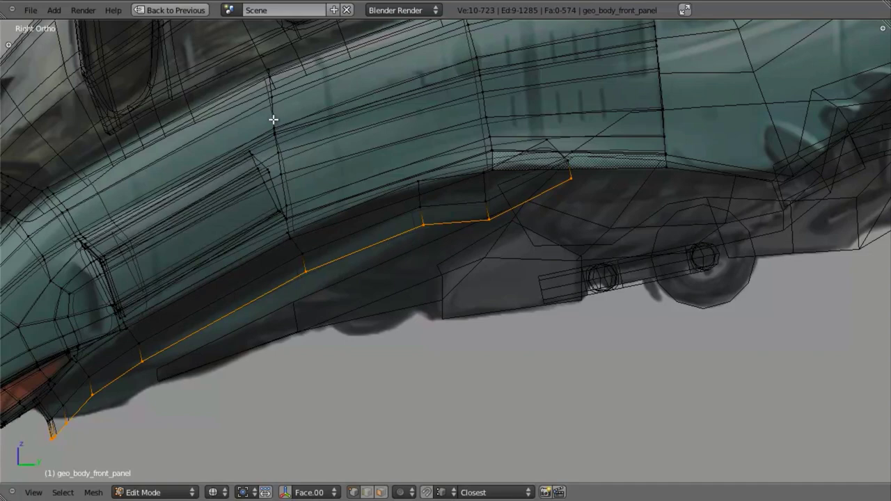
{"action": "key", "text": "b"}
{"action": "middle_click_drag", "start_coordinate": [354, 75], "coordinate": [730, 234]}
{"action": "middle_click_drag", "start_coordinate": [302, 225], "coordinate": [385, 195], "text": "shift"}
{"action": "scroll", "coordinate": [371, 314], "scroll_direction": "up", "scroll_amount": 2}
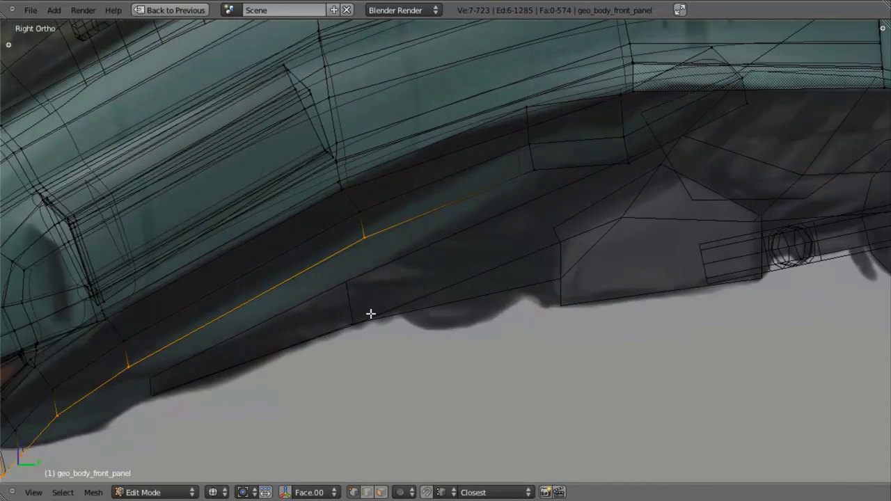
{"action": "middle_click_drag", "start_coordinate": [243, 334], "coordinate": [330, 269], "text": "shift"}
{"action": "key", "text": "g"}
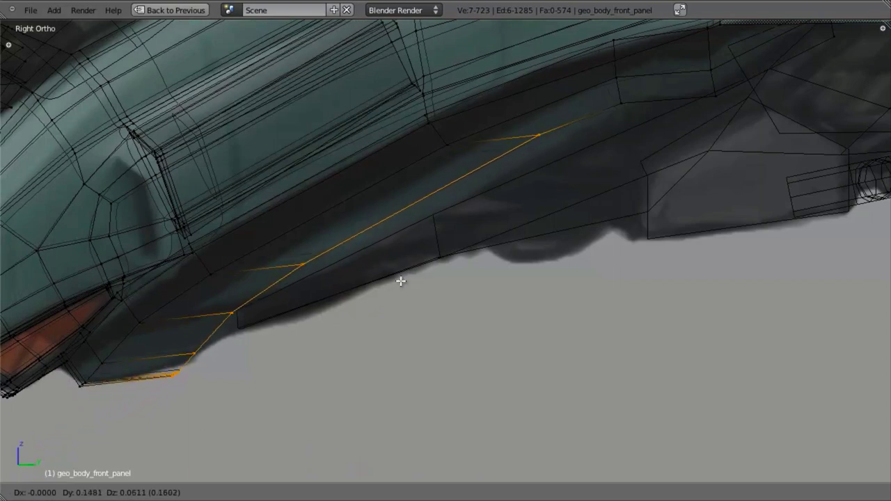
{"action": "key", "text": "Escape"}
{"action": "key", "text": "s"}
{"action": "key", "text": "y"}
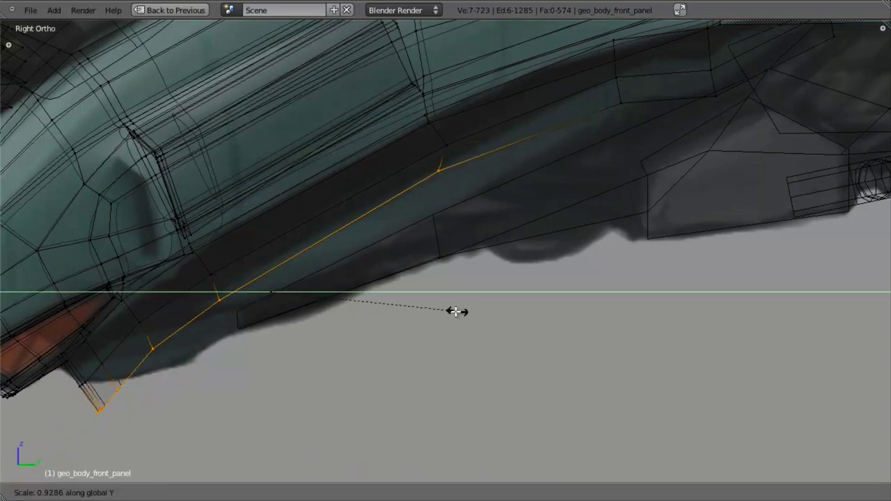
{"action": "left_click", "coordinate": [438, 311]}
{"action": "key", "text": "g"}
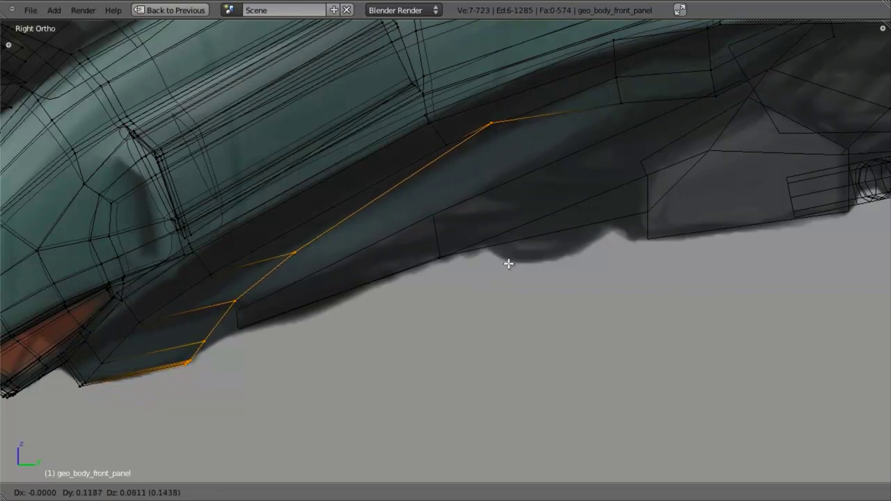
{"action": "left_click", "coordinate": [507, 263]}
Excluding the front vertices in turn, move the remaining three and then two vertices of the strip's lower edge further rearward along the concept outline
{"action": "key", "text": "b"}
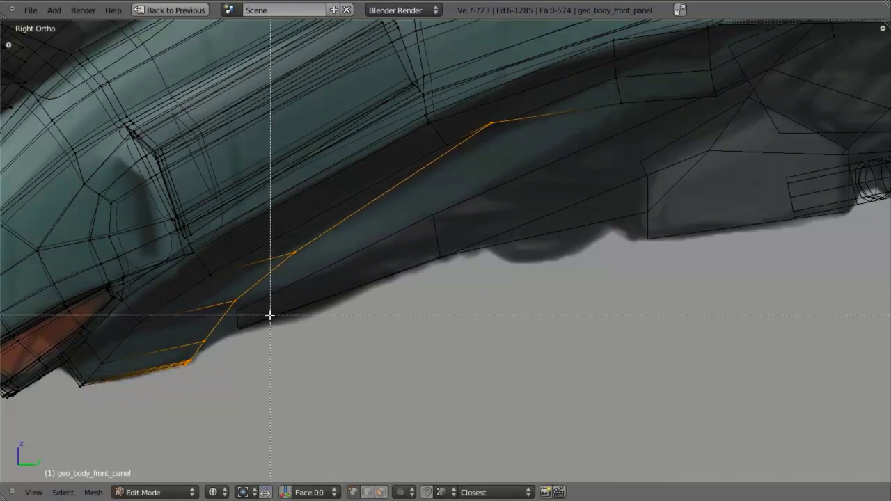
{"action": "middle_click_drag", "start_coordinate": [268, 314], "coordinate": [169, 422]}
{"action": "key", "text": "g"}
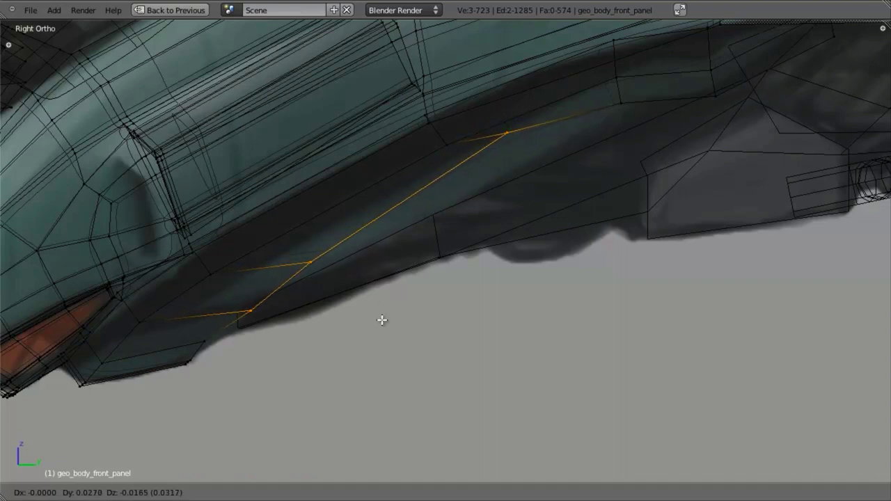
{"action": "left_click", "coordinate": [392, 308]}
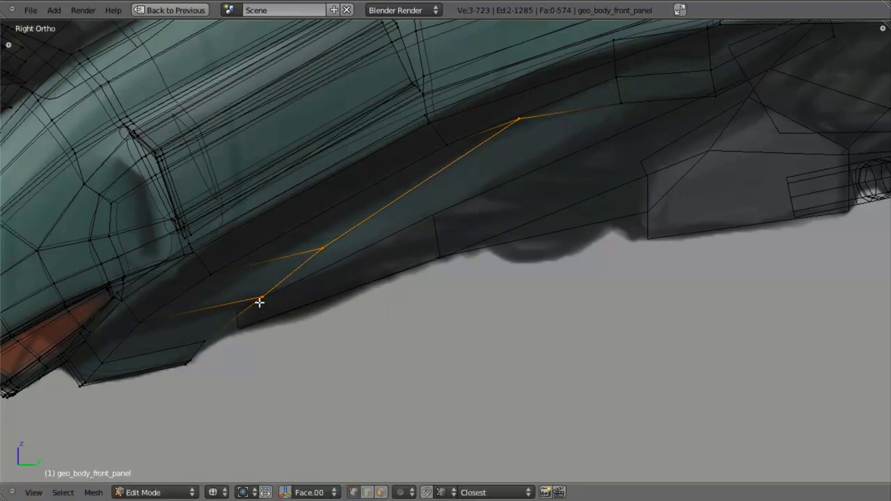
{"action": "key", "text": "g"}
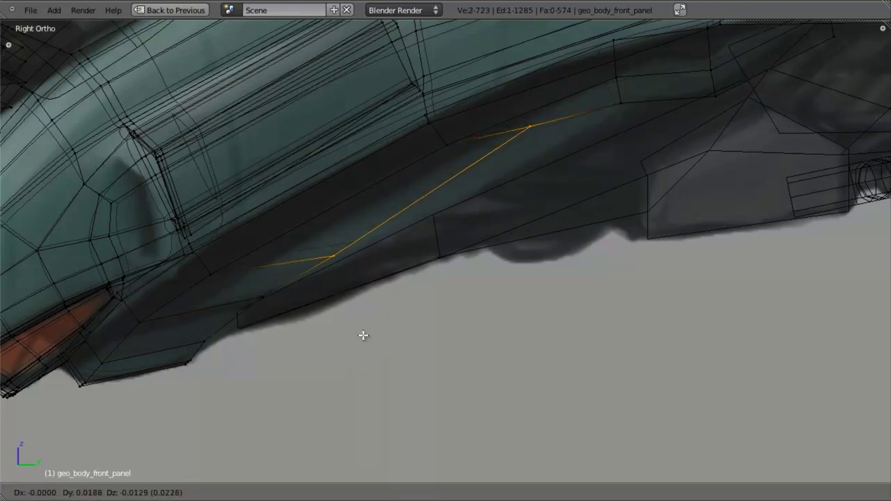
{"action": "left_click", "coordinate": [366, 340]}
Move only the rearmost selected vertex of the strip's lower edge forward and down to even out the strip's outline
{"action": "key", "text": "b"}
{"action": "middle_click_drag", "start_coordinate": [316, 253], "coordinate": [433, 333]}
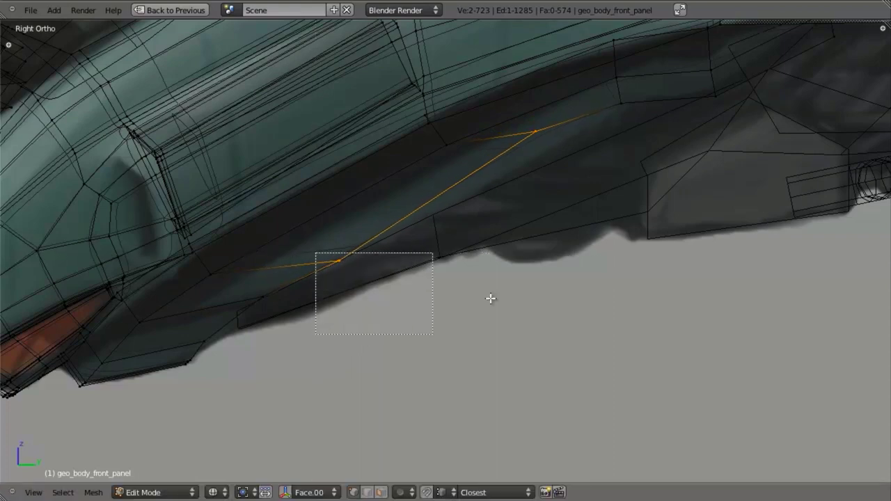
{"action": "key", "text": "g"}
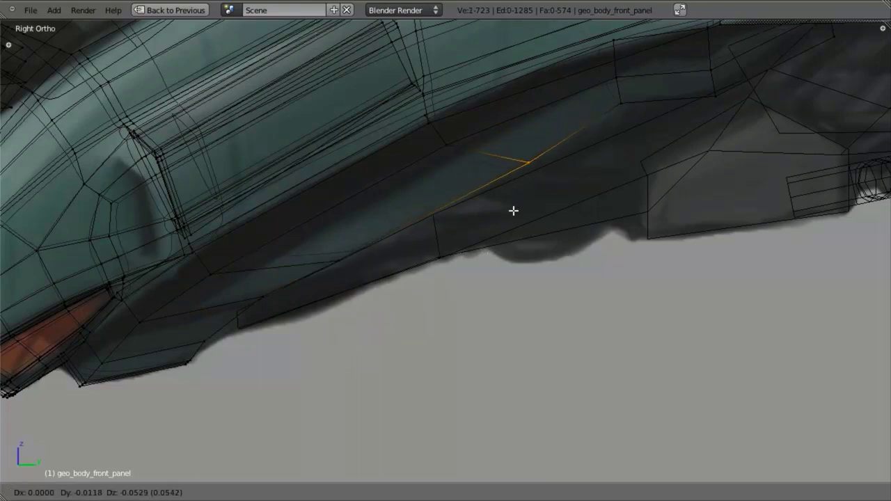
{"action": "left_click", "coordinate": [465, 238]}
{"action": "key", "text": "z"}
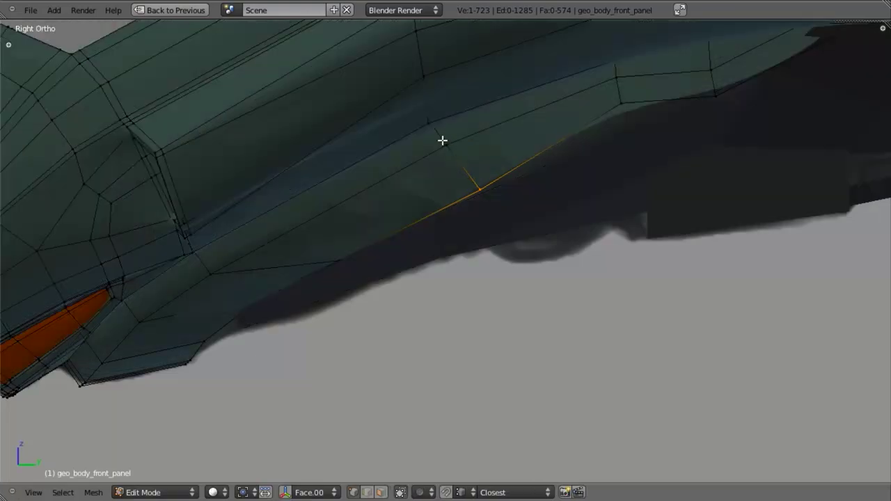
{"action": "middle_click_drag", "start_coordinate": [443, 246], "coordinate": [474, 94]}
{"action": "key", "text": "z"}
{"action": "scroll", "coordinate": [454, 257], "scroll_direction": "up", "scroll_amount": 2}
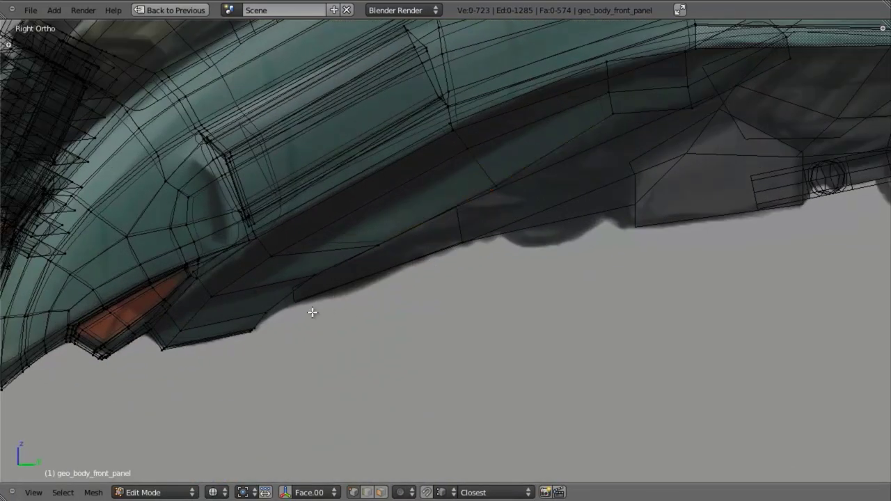
Add a loop cut across the strip's front corner and slide it rearward close to the next cross edge
{"action": "scroll", "coordinate": [312, 312], "scroll_direction": "down", "scroll_amount": 3}
{"action": "scroll", "coordinate": [402, 304], "scroll_direction": "up", "scroll_amount": 4}
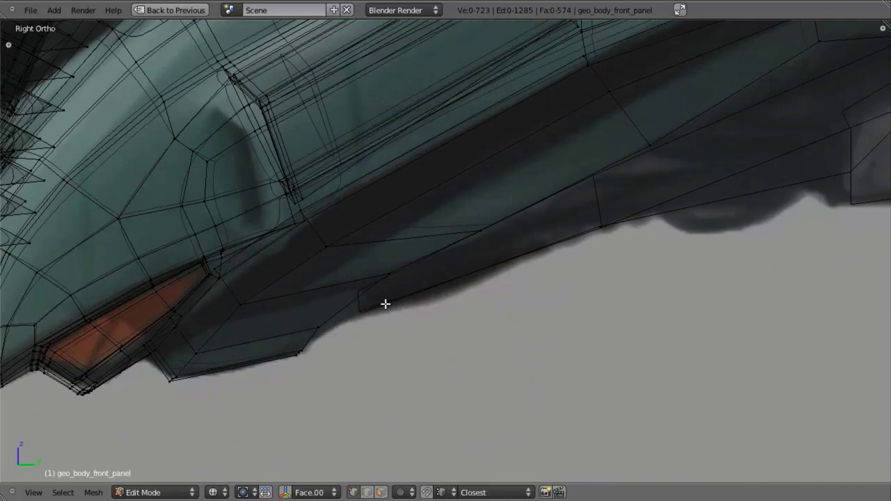
{"action": "scroll", "coordinate": [364, 298], "scroll_direction": "down", "scroll_amount": 1}
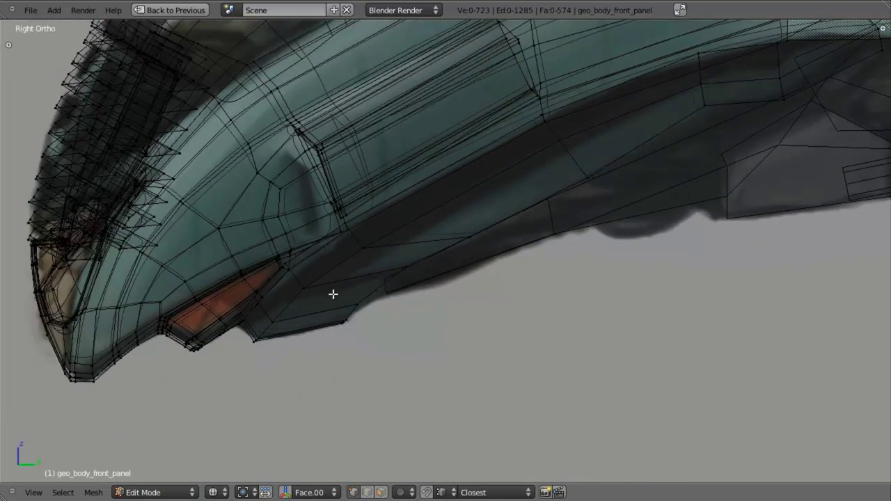
{"action": "key", "text": "z"}
{"action": "mouse_move", "coordinate": [453, 304]}
{"action": "middle_mouse_down"}
{"action": "mouse_move", "coordinate": [453, 213]}
{"action": "mouse_move", "coordinate": [430, 255]}
{"action": "middle_mouse_up"}
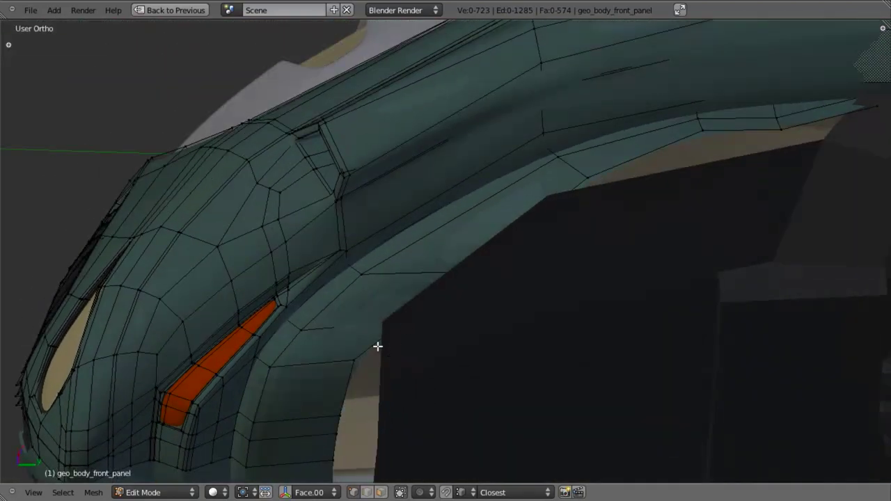
{"action": "key", "text": "ctrl+r"}
{"action": "left_click", "coordinate": [373, 334]}
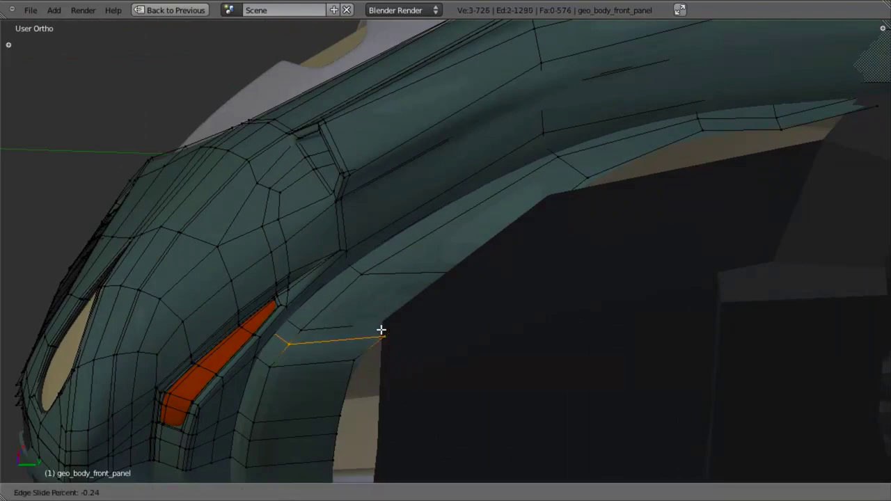
{"action": "left_click", "coordinate": [393, 325]}
{"action": "key", "text": "z"}
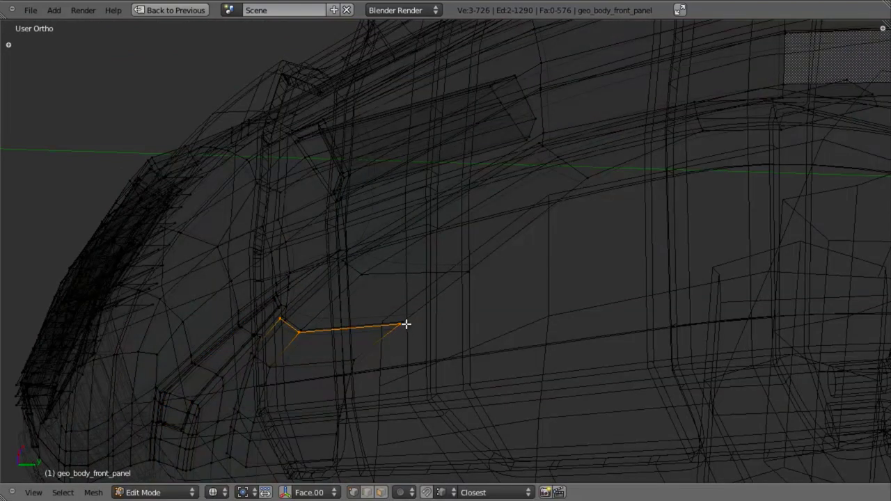
{"action": "key", "text": "z"}
Move the new cut's inner-edge vertex about 0.043 along global X and shift the neighbouring inner-edge vertex along X as well
{"action": "key", "text": "g"}
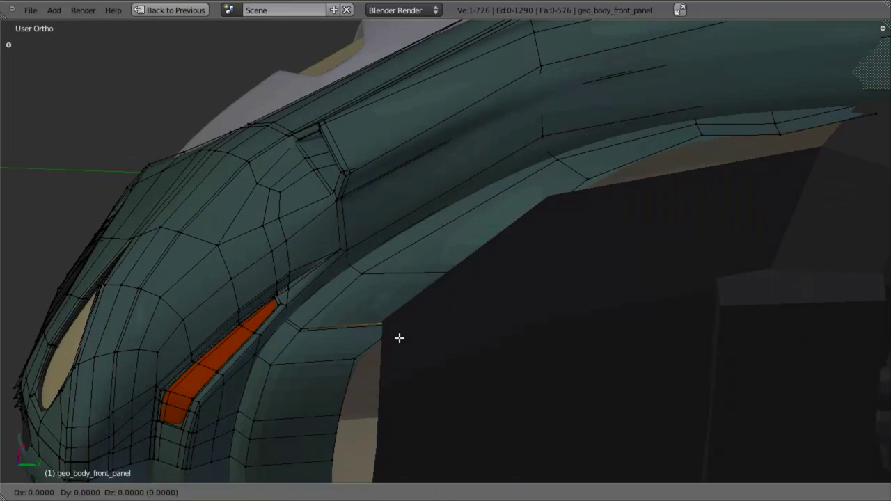
{"action": "key", "text": "x"}
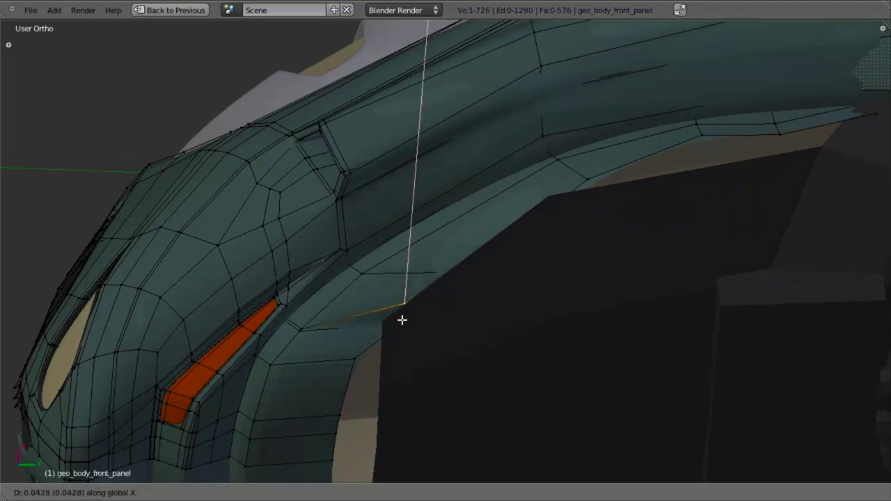
{"action": "left_click", "coordinate": [402, 320]}
{"action": "key", "text": "z"}
{"action": "right_click", "coordinate": [440, 274]}
{"action": "mouse_move", "coordinate": [440, 274]}
{"action": "middle_mouse_down"}
{"action": "mouse_move", "coordinate": [440, 286]}
{"action": "mouse_move", "coordinate": [424, 268]}
{"action": "mouse_move", "coordinate": [451, 326]}
{"action": "mouse_move", "coordinate": [457, 266]}
{"action": "middle_mouse_up"}
{"action": "key", "text": "g"}
{"action": "key", "text": "x"}
{"action": "left_click", "coordinate": [423, 253]}
{"action": "key", "text": "z"}
{"action": "key", "text": "Tab"}
{"action": "scroll", "coordinate": [452, 325], "scroll_direction": "down", "scroll_amount": 3}
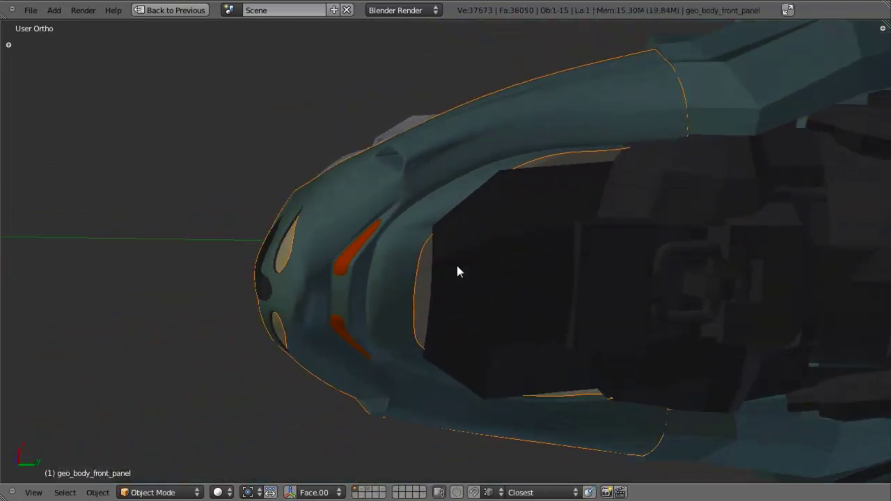
Try to remove the nearly overlapping edge loop beside the new cut at the strip's front corner, and undo the removal
{"action": "scroll", "coordinate": [458, 271], "scroll_direction": "up", "scroll_amount": 3}
{"action": "key", "text": "Tab"}
{"action": "scroll", "coordinate": [403, 161], "scroll_direction": "up", "scroll_amount": 2}
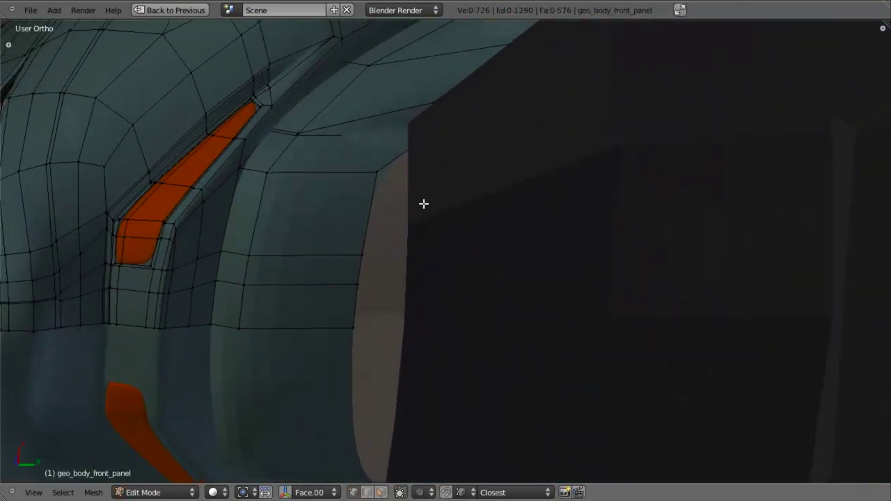
{"action": "scroll", "coordinate": [423, 203], "scroll_direction": "up", "scroll_amount": 2}
{"action": "key", "text": "z"}
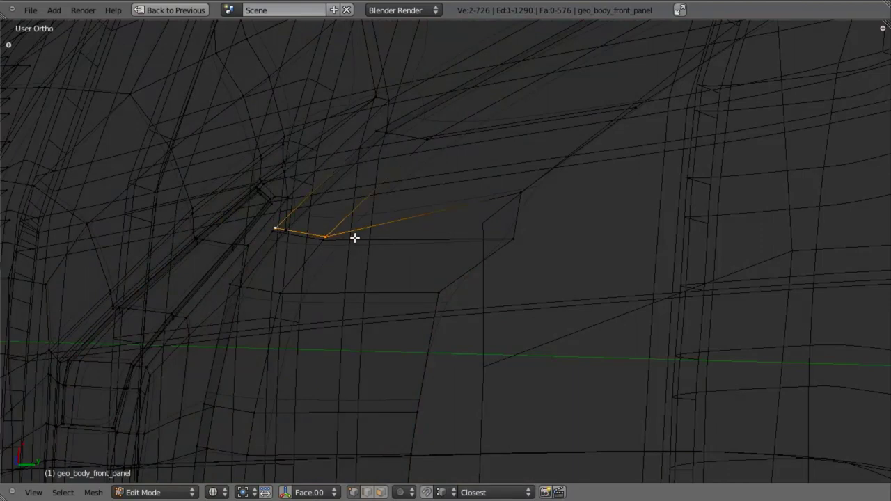
{"action": "key", "text": "x"}
{"action": "left_click", "coordinate": [342, 328]}
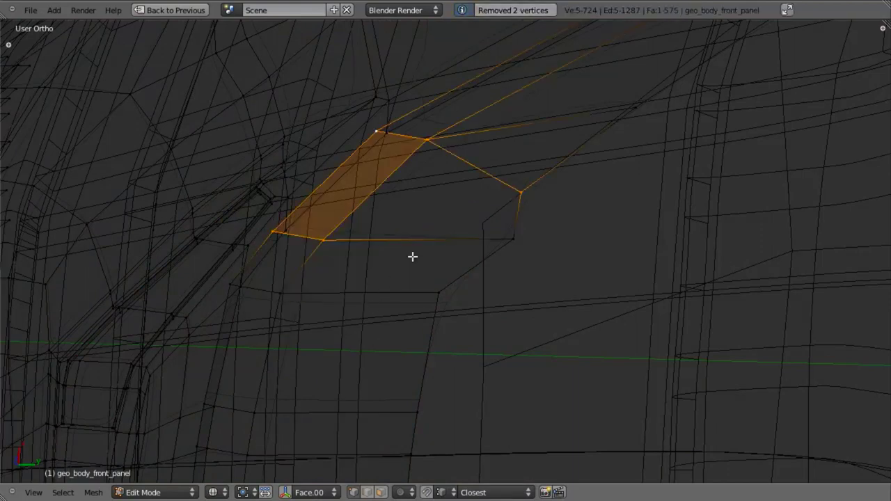
{"action": "key", "text": "ctrl+z"}
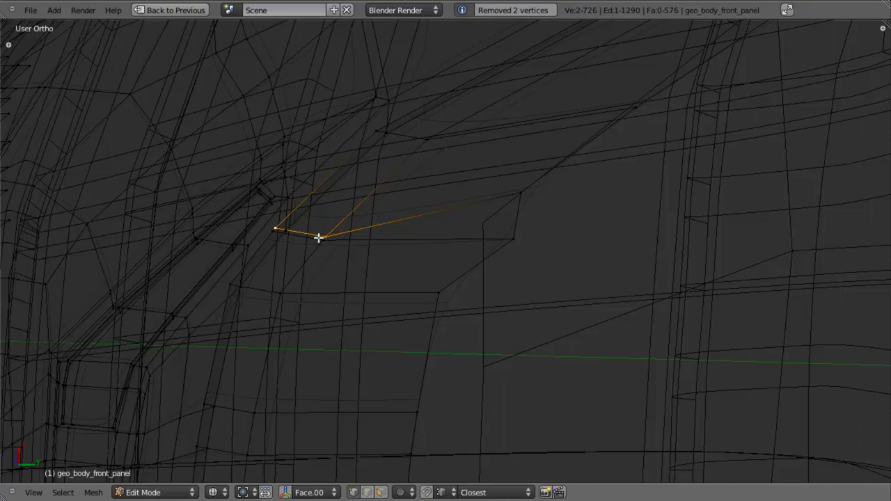
Merge the two pairs of nearly overlapping vertices at the strip's front corner, using At Last for the second pair
{"action": "key", "text": "w"}
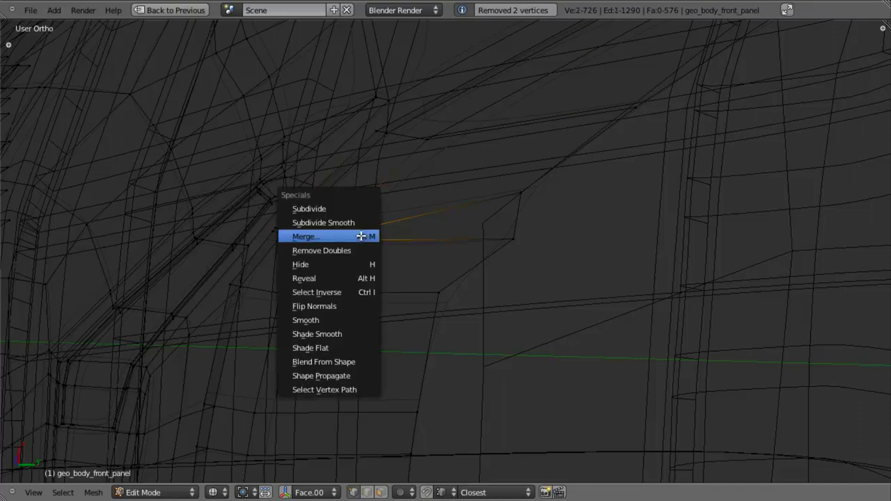
{"action": "left_click", "coordinate": [346, 235]}
{"action": "left_click", "coordinate": [338, 240]}
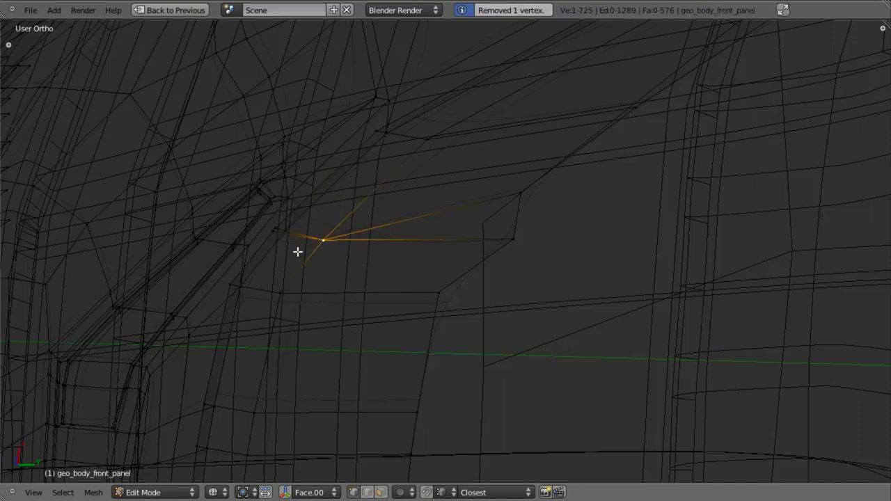
{"action": "right_click", "coordinate": [272, 232], "text": "shift"}
{"action": "key", "text": "w"}
{"action": "left_click", "coordinate": [271, 233]}
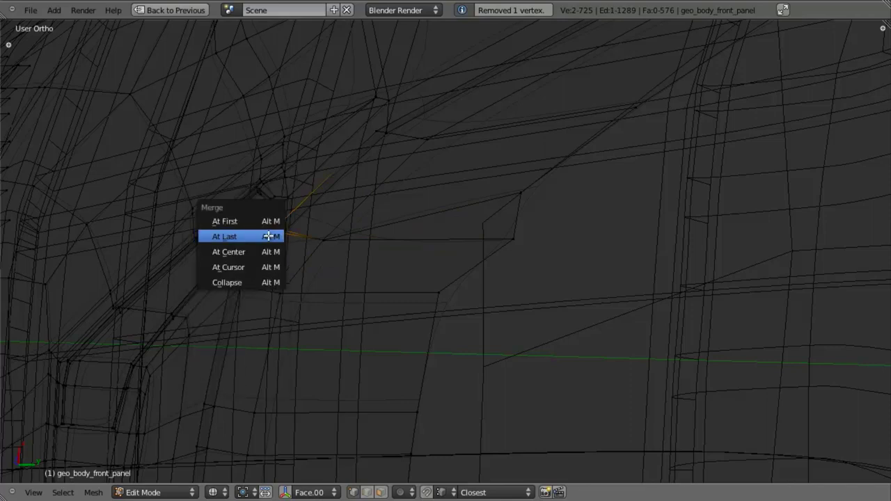
{"action": "left_click", "coordinate": [270, 233]}
Subdivide the short edge between the corner's two inner vertices and move the new midpoint slightly rearward
{"action": "key", "text": "a"}
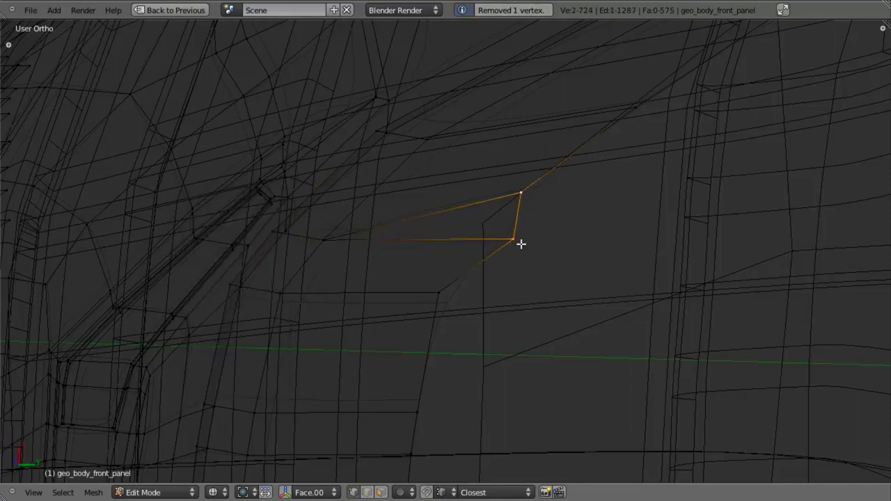
{"action": "key", "text": "w"}
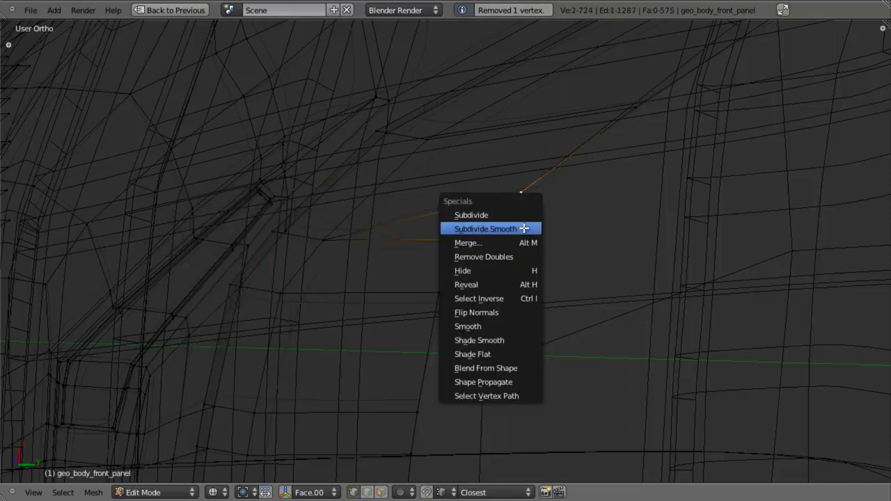
{"action": "left_click", "coordinate": [522, 214]}
{"action": "key", "text": "a"}
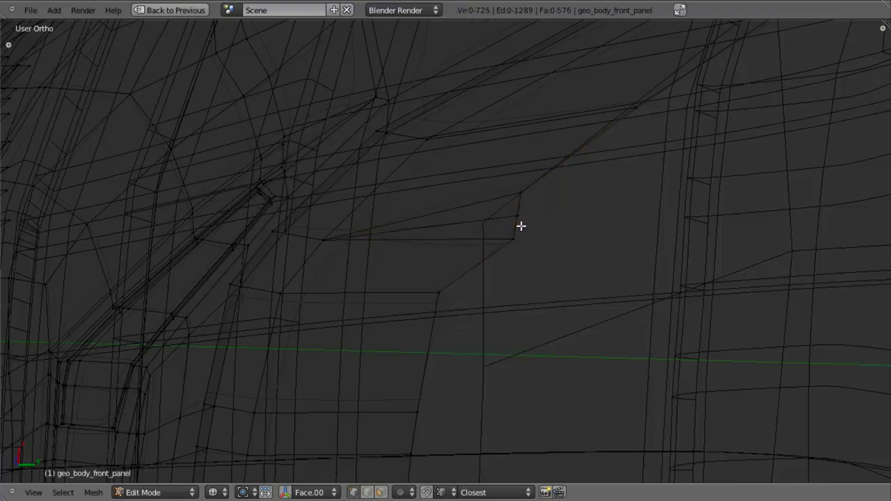
{"action": "right_click", "coordinate": [521, 225]}
{"action": "middle_click_drag", "start_coordinate": [528, 249], "coordinate": [497, 247]}
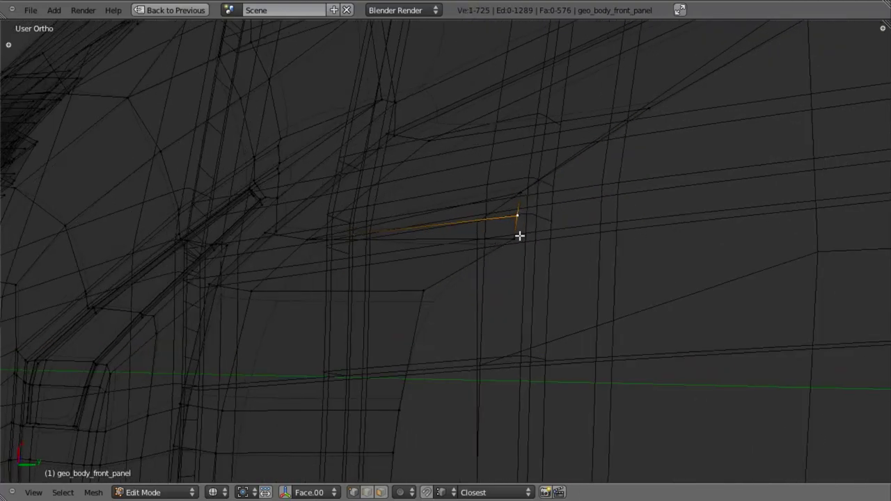
{"action": "key", "text": "g"}
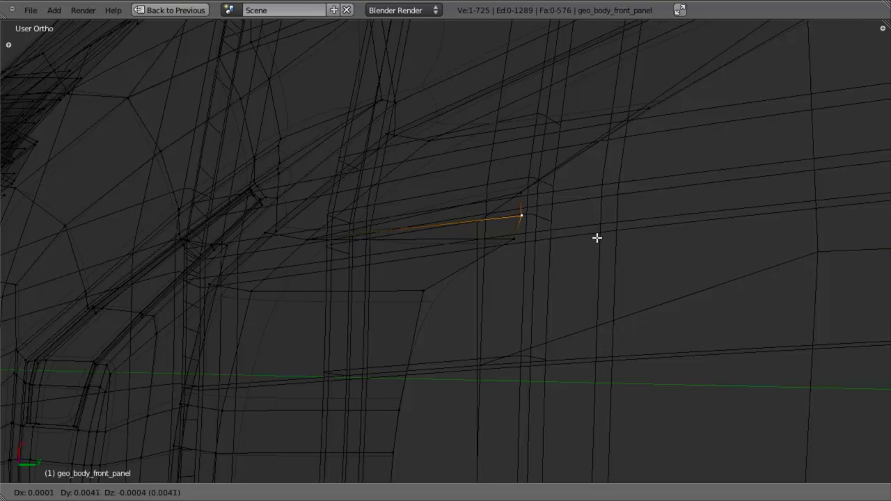
{"action": "left_click", "coordinate": [603, 237]}
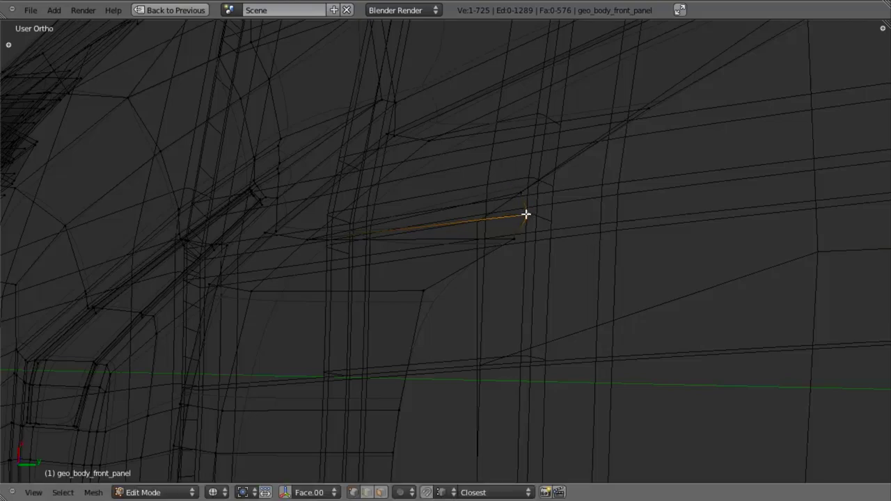
Combine the narrow triangles between the midpoint and the front corner vertex into one four-sided face
{"action": "right_click", "coordinate": [311, 233], "text": "shift"}
{"action": "key", "text": "f"}
{"action": "mouse_move", "coordinate": [489, 189]}
{"action": "middle_mouse_down"}
{"action": "mouse_move", "coordinate": [545, 268]}
{"action": "mouse_move", "coordinate": [503, 193]}
{"action": "middle_mouse_up"}
{"action": "key", "text": "z"}
{"action": "key", "text": "z"}
{"action": "key", "text": "KP_3"}
{"action": "key", "text": "z"}
{"action": "scroll", "coordinate": [550, 267], "scroll_direction": "down", "scroll_amount": 4}
{"action": "middle_click_drag", "start_coordinate": [465, 430], "coordinate": [494, 255], "text": "shift"}
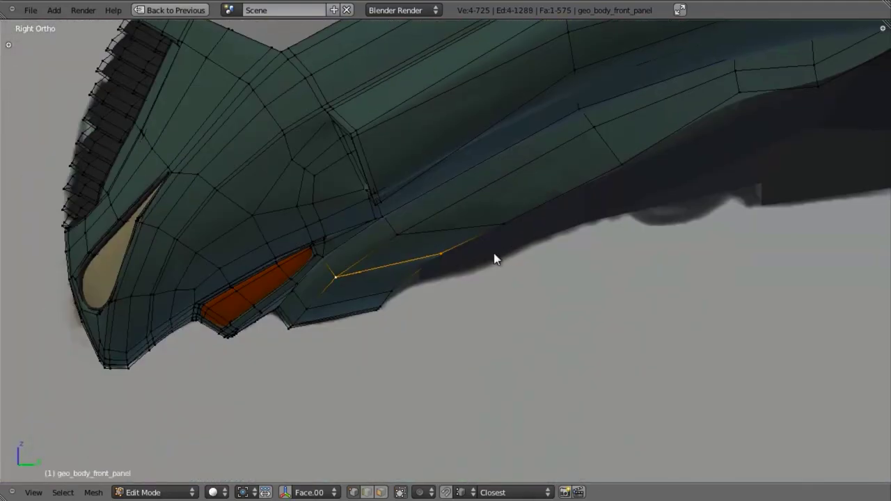
{"action": "scroll", "coordinate": [495, 258], "scroll_direction": "up", "scroll_amount": 3}
{"action": "middle_click_drag", "start_coordinate": [454, 275], "coordinate": [467, 222]}
{"action": "key", "text": "a"}
Add a loop cut running lengthwise through the strip from the new corner face and slide it towards the strip's outer edge
{"action": "key", "text": "z"}
{"action": "key", "text": "ctrl+r"}
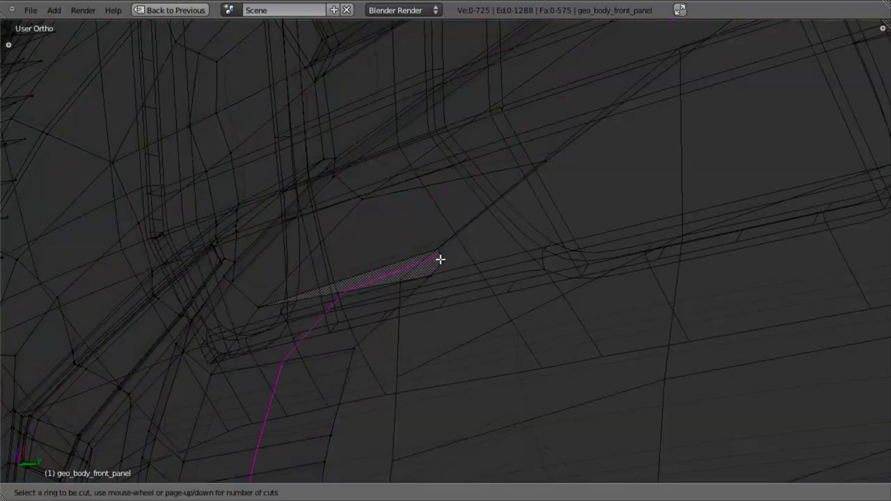
{"action": "key", "text": "Escape"}
{"action": "key", "text": "z"}
{"action": "scroll", "coordinate": [449, 287], "scroll_direction": "down", "scroll_amount": 2}
{"action": "middle_click_drag", "start_coordinate": [449, 290], "coordinate": [464, 257]}
{"action": "scroll", "coordinate": [463, 257], "scroll_direction": "up", "scroll_amount": 2}
{"action": "key", "text": "z"}
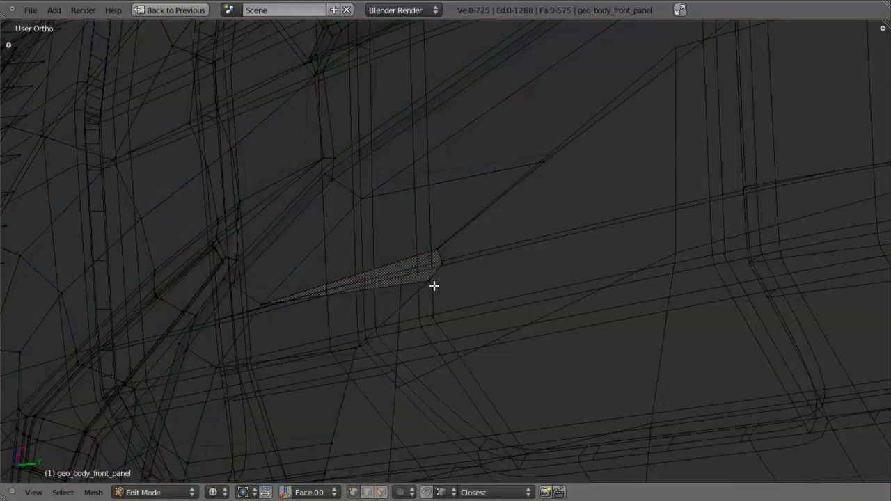
{"action": "key", "text": "ctrl+r"}
{"action": "left_click", "coordinate": [433, 275]}
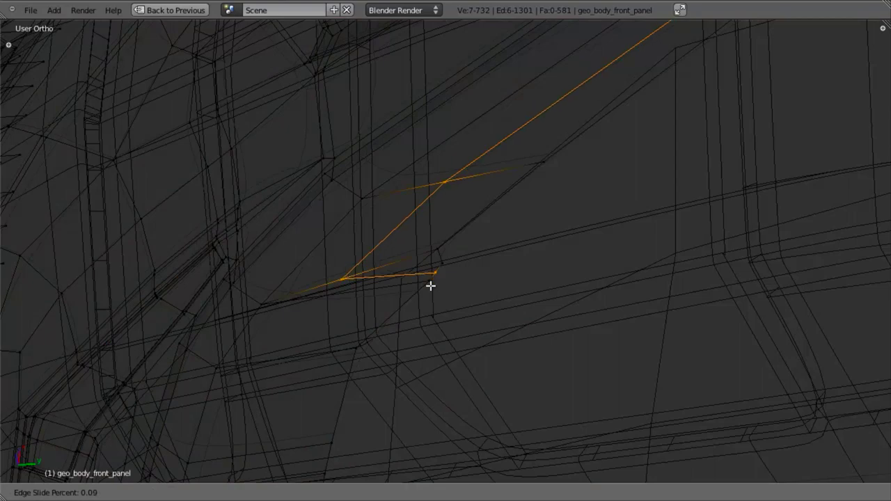
{"action": "left_click", "coordinate": [398, 313]}
{"action": "key", "text": "z"}
{"action": "middle_click_drag", "start_coordinate": [397, 314], "coordinate": [435, 265]}
{"action": "key", "text": "Tab"}
{"action": "scroll", "coordinate": [422, 297], "scroll_direction": "down", "scroll_amount": 5}
{"action": "middle_click_drag", "start_coordinate": [488, 201], "coordinate": [470, 261]}
Shade the entire front panel mesh smooth
{"action": "key", "text": "Tab"}
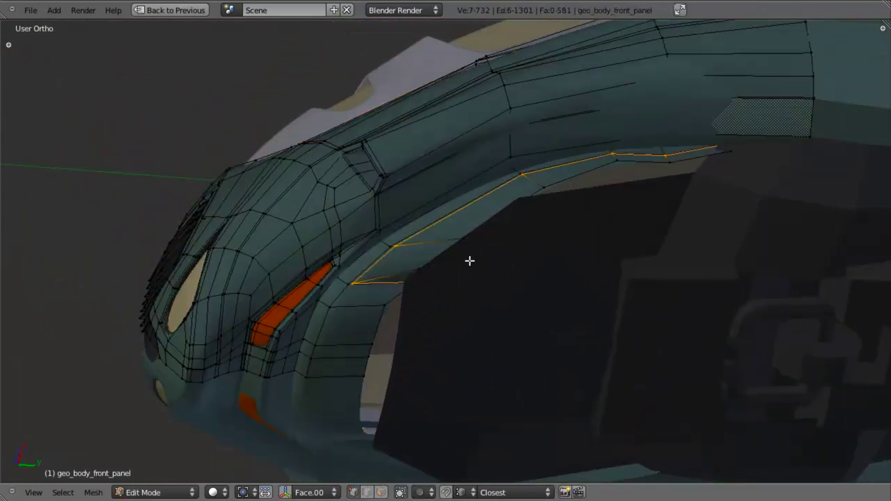
{"action": "key", "text": "a"}
{"action": "key", "text": "a"}
{"action": "key", "text": "w"}
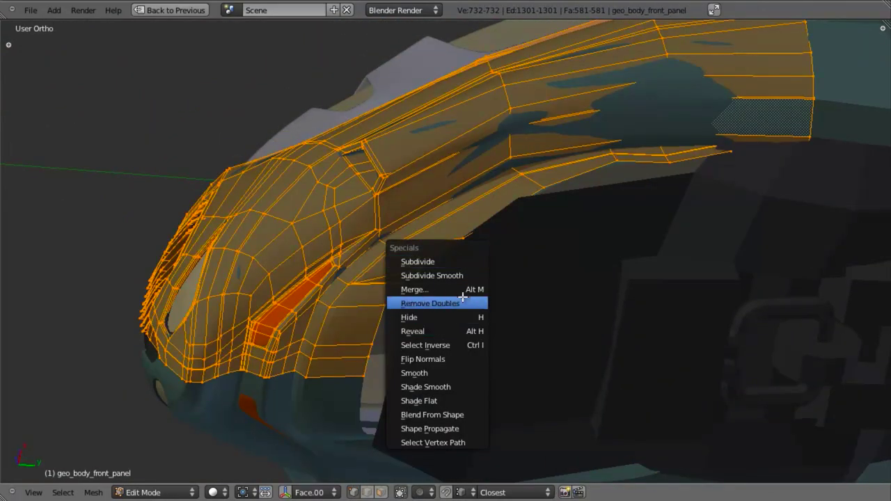
{"action": "left_click", "coordinate": [461, 386]}
{"action": "middle_click_drag", "start_coordinate": [453, 340], "coordinate": [453, 257], "text": "ctrl"}
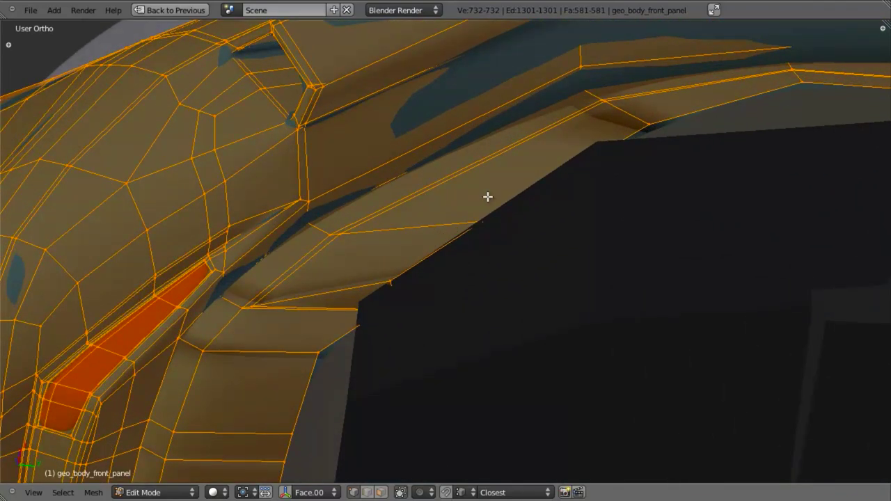
{"action": "key", "text": "Tab"}
{"action": "scroll", "coordinate": [532, 220], "scroll_direction": "down", "scroll_amount": 3}
{"action": "middle_click_drag", "start_coordinate": [533, 221], "coordinate": [534, 201]}
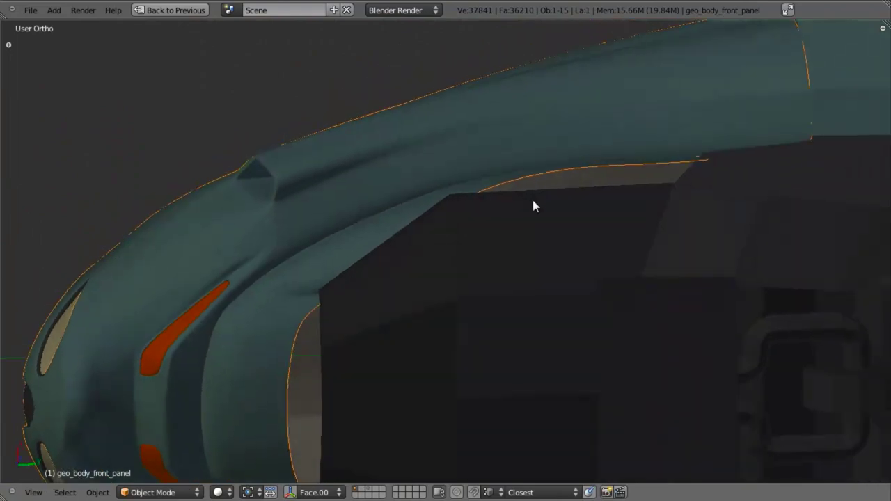
{"action": "scroll", "coordinate": [533, 223], "scroll_direction": "down", "scroll_amount": 5}
{"action": "middle_click_drag", "start_coordinate": [533, 239], "coordinate": [466, 204]}
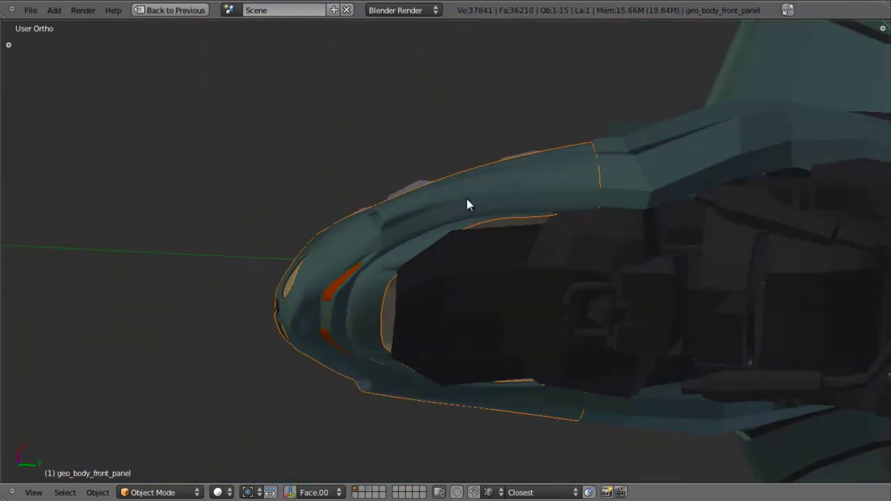
Add a lengthwise loop cut through the dark recessed band above the underbody strip and slide it against the band's lower edge
{"action": "key", "text": "z"}
{"action": "key", "text": "KP_3"}
{"action": "middle_click_drag", "start_coordinate": [452, 263], "coordinate": [465, 290], "text": "shift"}
{"action": "scroll", "coordinate": [465, 290], "scroll_direction": "up", "scroll_amount": 4}
{"action": "key", "text": "a"}
{"action": "middle_click_drag", "start_coordinate": [429, 210], "coordinate": [449, 251], "text": "shift"}
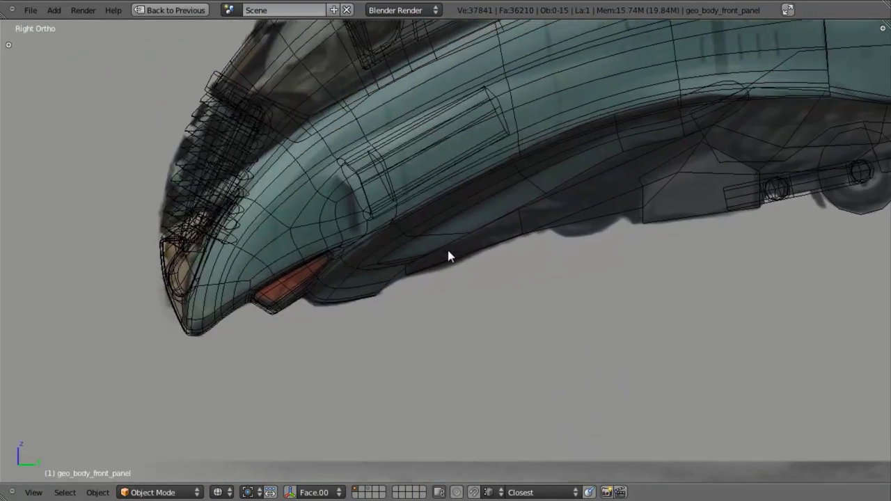
{"action": "scroll", "coordinate": [449, 256], "scroll_direction": "up", "scroll_amount": 2}
{"action": "key", "text": "Tab"}
{"action": "key", "text": "Tab"}
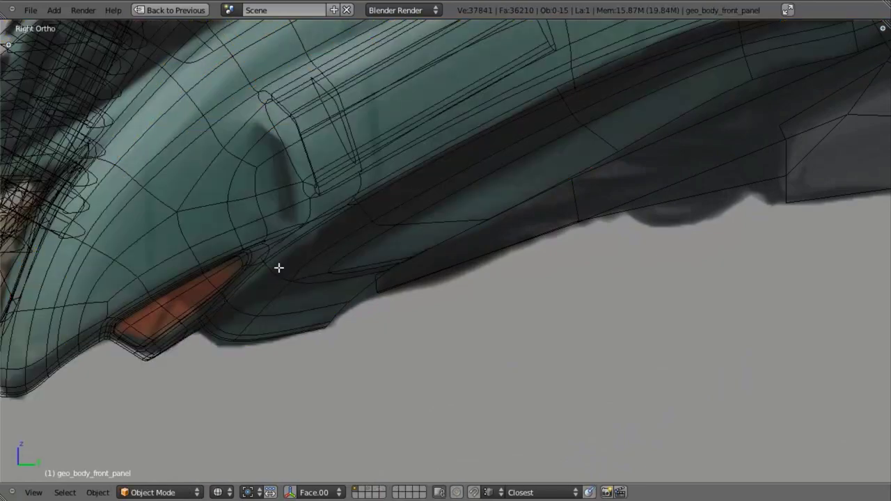
{"action": "key", "text": "Tab"}
{"action": "key", "text": "a"}
{"action": "key", "text": "ctrl+r"}
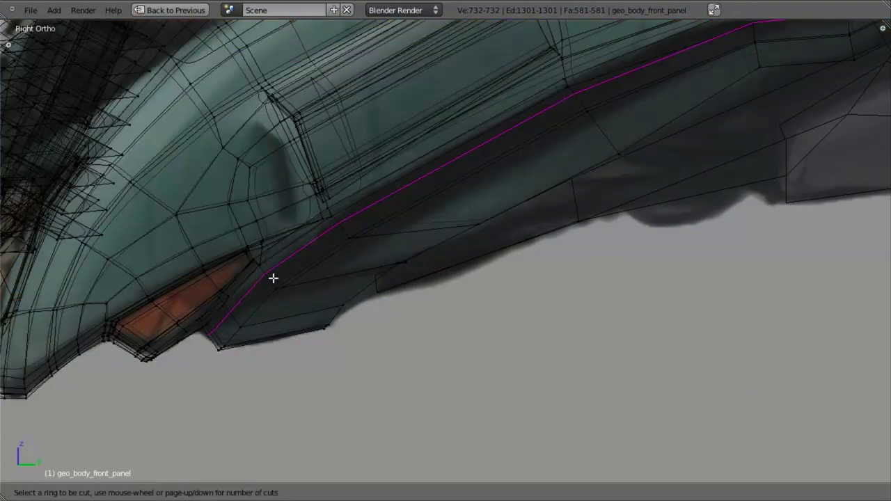
{"action": "left_click", "coordinate": [271, 274]}
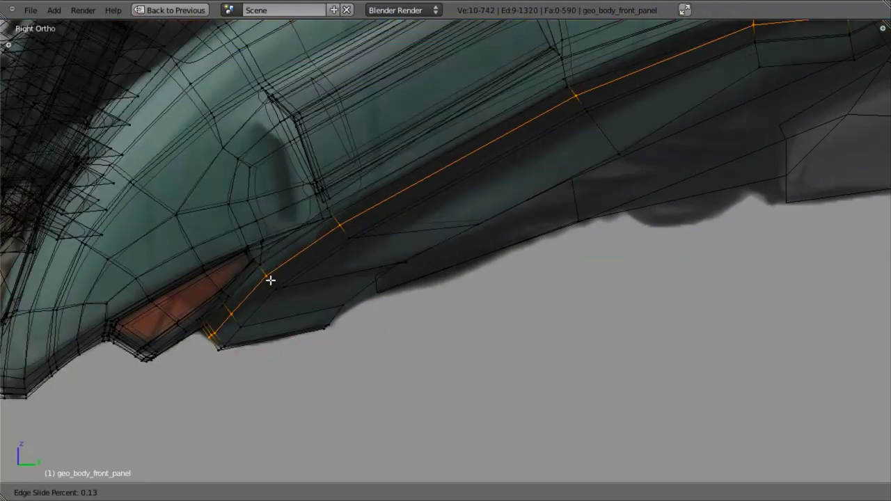
{"action": "left_click", "coordinate": [273, 295]}
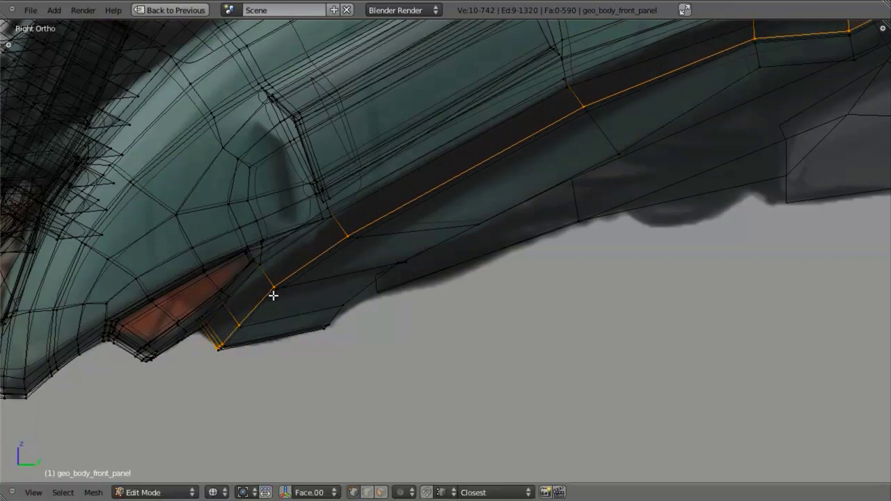
{"action": "key", "text": "Tab"}
{"action": "scroll", "coordinate": [364, 370], "scroll_direction": "down", "scroll_amount": 5}
{"action": "scroll", "coordinate": [419, 328], "scroll_direction": "up", "scroll_amount": 2}
{"action": "scroll", "coordinate": [440, 314], "scroll_direction": "up", "scroll_amount": 3}
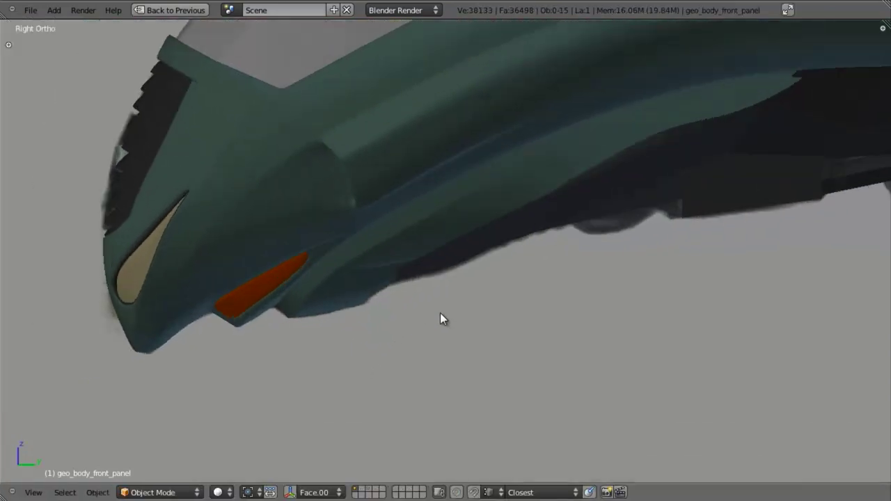
Extrude the three rear edge vertices nearest the centreline on the front underside rearward along Y
{"action": "key", "text": "Tab"}
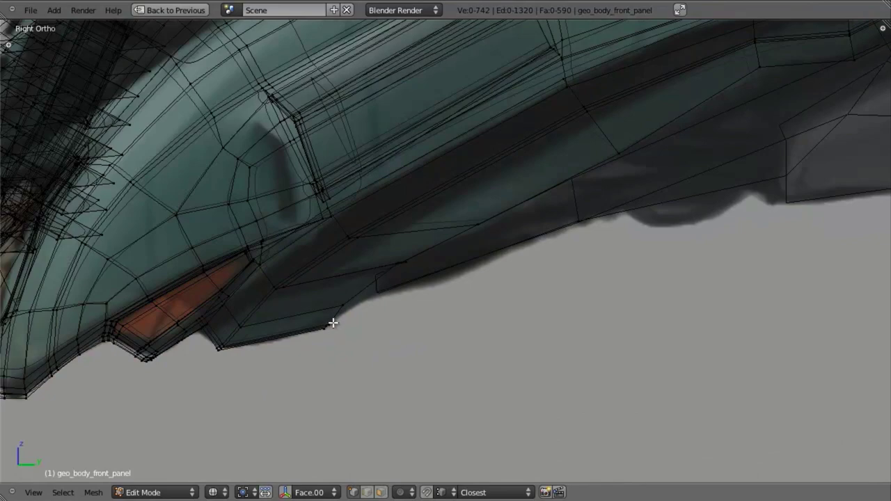
{"action": "mouse_move", "coordinate": [422, 348]}
{"action": "middle_mouse_down"}
{"action": "mouse_move", "coordinate": [397, 323]}
{"action": "mouse_move", "coordinate": [374, 253]}
{"action": "mouse_move", "coordinate": [391, 257]}
{"action": "middle_mouse_up"}
{"action": "key", "text": "z"}
{"action": "key", "text": "e"}
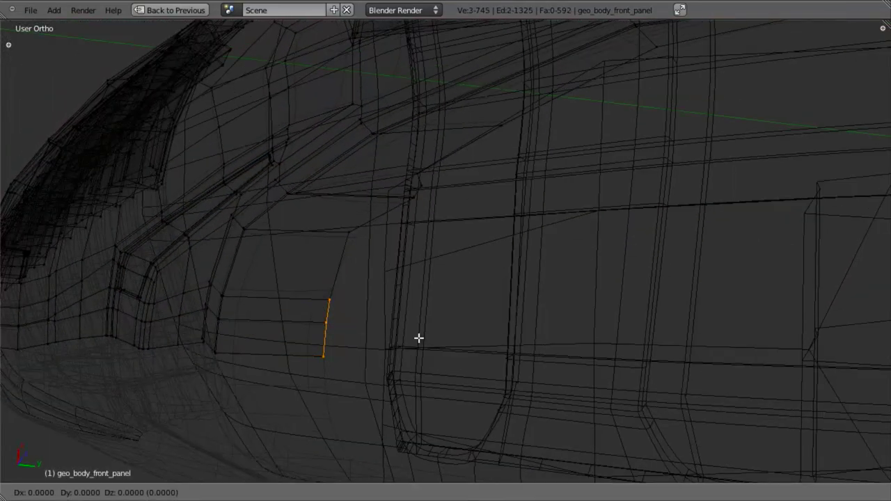
{"action": "key", "text": "y"}
{"action": "left_click", "coordinate": [481, 337]}
{"action": "key", "text": "z"}
Move the extruded edge up and slightly forward in the side view to follow the reference image's underside outline
{"action": "mouse_move", "coordinate": [491, 338]}
{"action": "middle_mouse_down"}
{"action": "mouse_move", "coordinate": [438, 279]}
{"action": "mouse_move", "coordinate": [415, 396]}
{"action": "mouse_move", "coordinate": [427, 414]}
{"action": "middle_mouse_up"}
{"action": "key", "text": "KP_3"}
{"action": "key", "text": "z"}
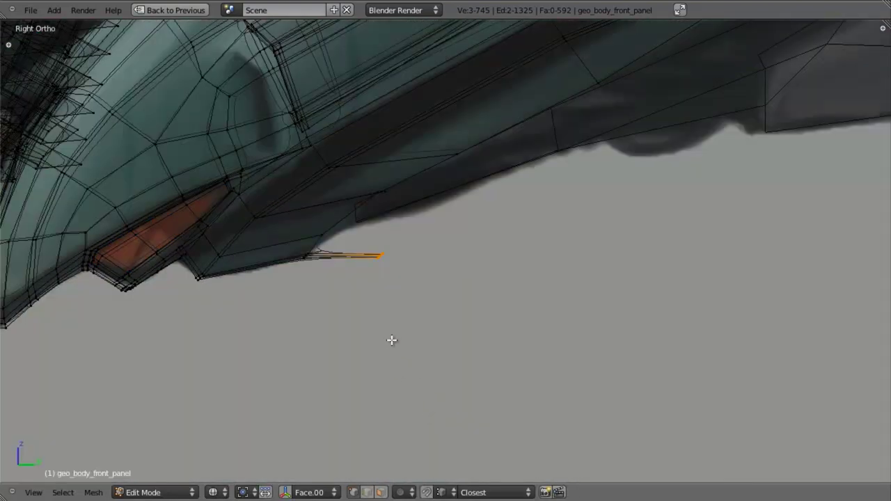
{"action": "key", "text": "g"}
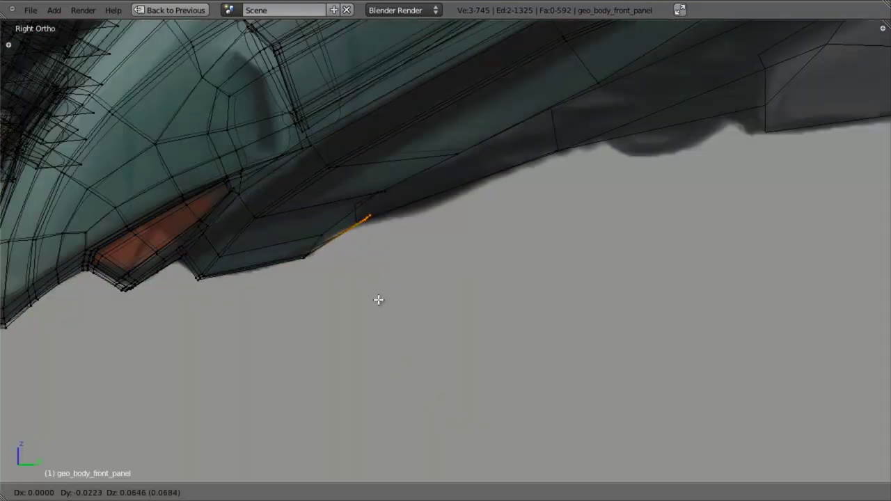
{"action": "left_click", "coordinate": [379, 300]}
Fill the gap between the extruded edge and the strip's front corner vertices with a four-sided face
{"action": "mouse_move", "coordinate": [386, 328]}
{"action": "middle_mouse_down"}
{"action": "mouse_move", "coordinate": [352, 113]}
{"action": "mouse_move", "coordinate": [388, 103]}
{"action": "middle_mouse_up"}
{"action": "key", "text": "z"}
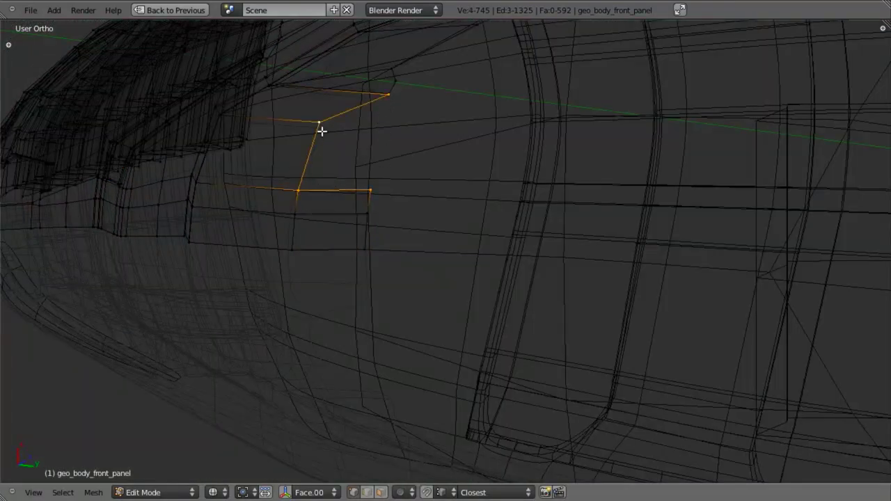
{"action": "mouse_move", "coordinate": [337, 187]}
{"action": "middle_mouse_down"}
{"action": "mouse_move", "coordinate": [388, 239]}
{"action": "mouse_move", "coordinate": [390, 197]}
{"action": "middle_mouse_up"}
{"action": "key", "text": "f"}
{"action": "key", "text": "z"}
{"action": "key", "text": "a"}
{"action": "scroll", "coordinate": [422, 212], "scroll_direction": "down", "scroll_amount": 2}
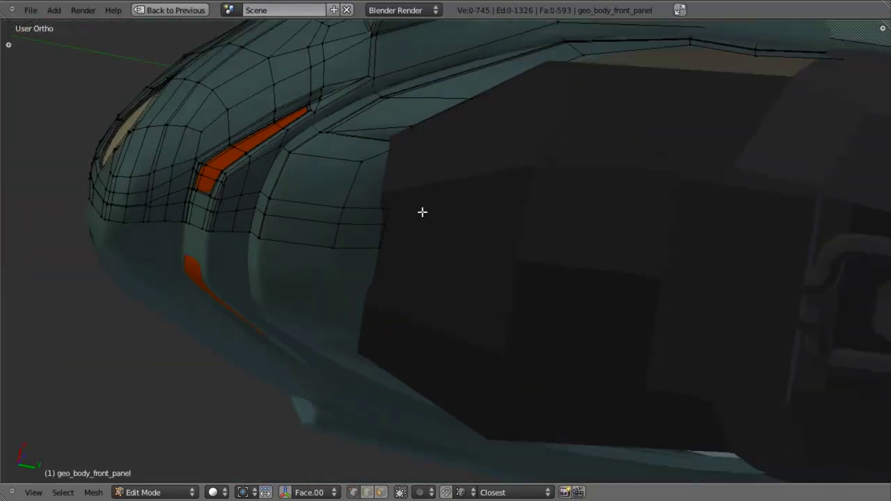
{"action": "key", "text": "Tab"}
{"action": "scroll", "coordinate": [422, 212], "scroll_direction": "down", "scroll_amount": 3}
{"action": "mouse_move", "coordinate": [438, 272]}
{"action": "middle_mouse_down"}
{"action": "mouse_move", "coordinate": [480, 231]}
{"action": "mouse_move", "coordinate": [527, 135]}
{"action": "mouse_move", "coordinate": [477, 265]}
{"action": "mouse_move", "coordinate": [418, 341]}
{"action": "mouse_move", "coordinate": [427, 374]}
{"action": "middle_mouse_up"}
Select the vertex groups along the strip's front crease up to the second section and move them rearward about 0.04
{"action": "key", "text": "KP_3"}
{"action": "key", "text": "z"}
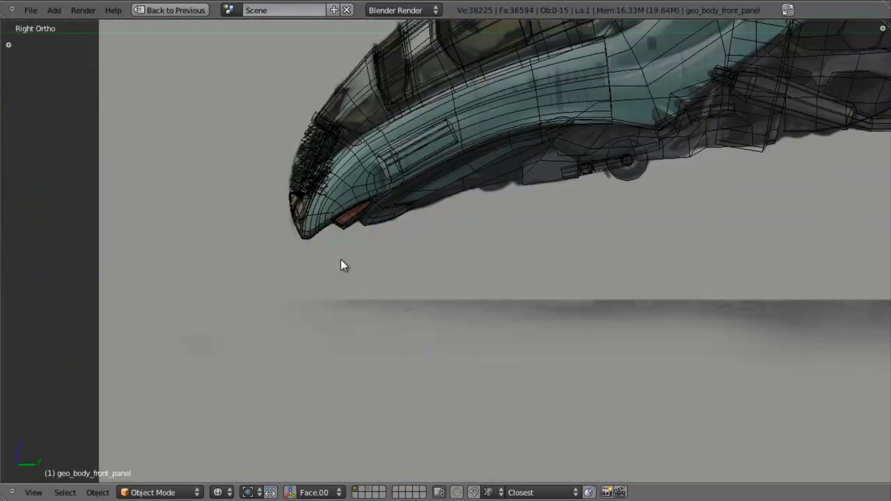
{"action": "scroll", "coordinate": [361, 292], "scroll_direction": "up", "scroll_amount": 2}
{"action": "key", "text": "Tab"}
{"action": "scroll", "coordinate": [374, 325], "scroll_direction": "up", "scroll_amount": 6}
{"action": "key", "text": "b"}
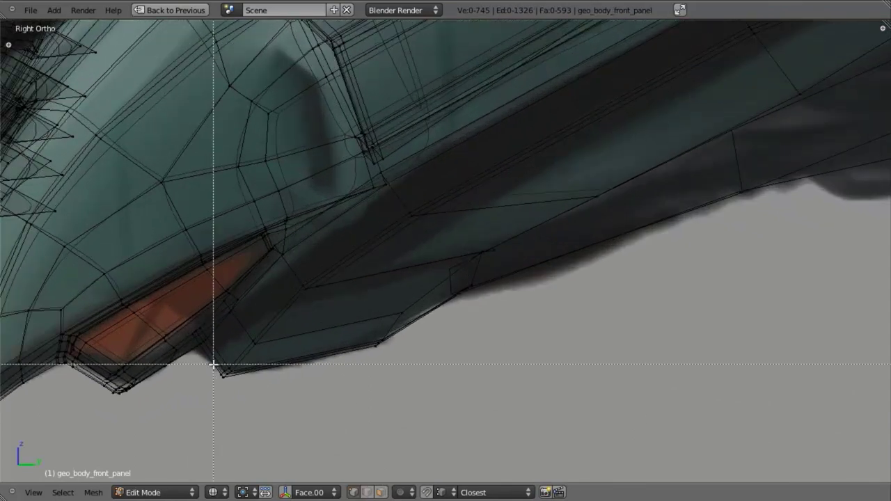
{"action": "left_click_drag", "start_coordinate": [213, 364], "coordinate": [288, 458]}
{"action": "key", "text": "b"}
{"action": "left_click_drag", "start_coordinate": [239, 320], "coordinate": [320, 382]}
{"action": "key", "text": "b"}
{"action": "left_click_drag", "start_coordinate": [293, 272], "coordinate": [334, 306]}
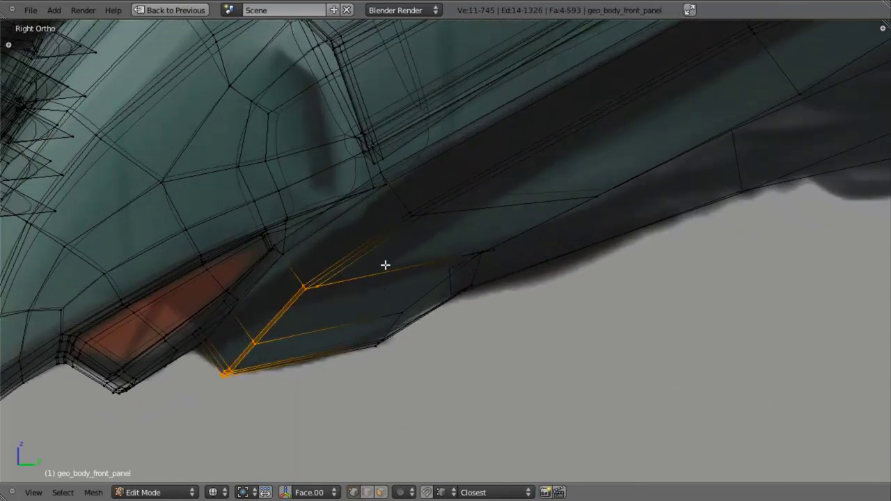
{"action": "key", "text": "b"}
{"action": "left_click_drag", "start_coordinate": [396, 195], "coordinate": [454, 230]}
{"action": "key", "text": "g"}
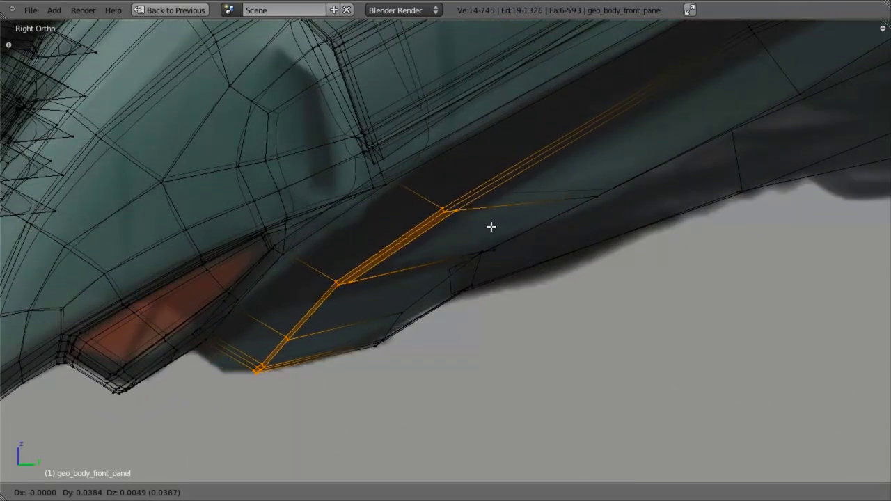
{"action": "left_click", "coordinate": [495, 222]}
{"action": "key", "text": "Tab"}
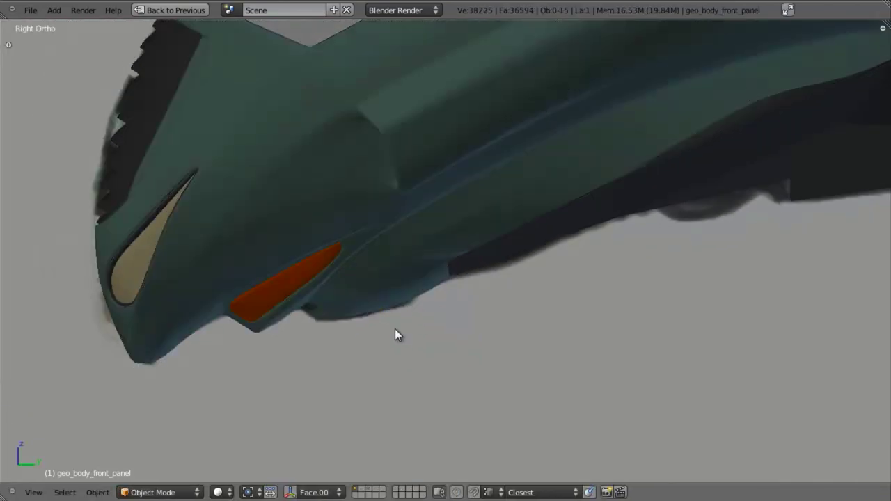
Fine-tune the position of the selected front crease vertices in the side view
{"action": "key", "text": "Tab"}
{"action": "key", "text": "g"}
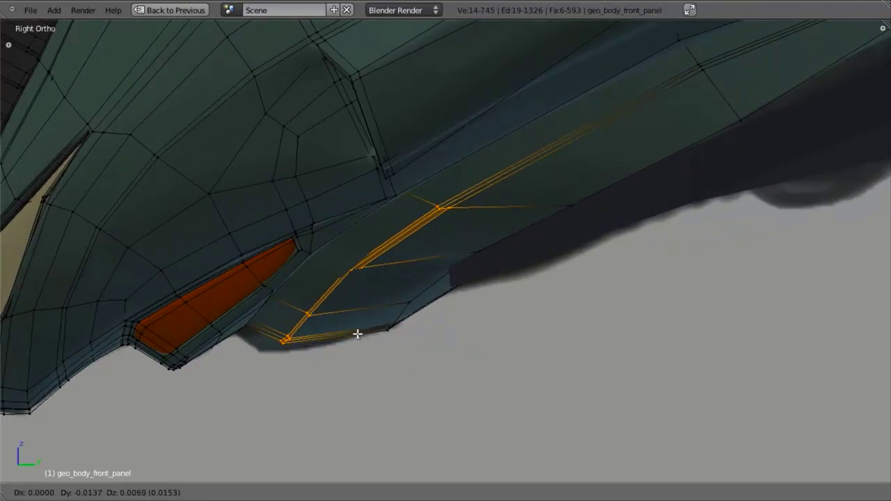
{"action": "left_click", "coordinate": [378, 334]}
{"action": "key", "text": "Tab"}
Move the four vertices of the edge just ahead of the front crease, near the centreline, forward about 0.03 along Y
{"action": "middle_click_drag", "start_coordinate": [378, 334], "coordinate": [390, 195]}
{"action": "key", "text": "Tab"}
{"action": "key", "text": "z"}
{"action": "scroll", "coordinate": [267, 292], "scroll_direction": "up", "scroll_amount": 3}
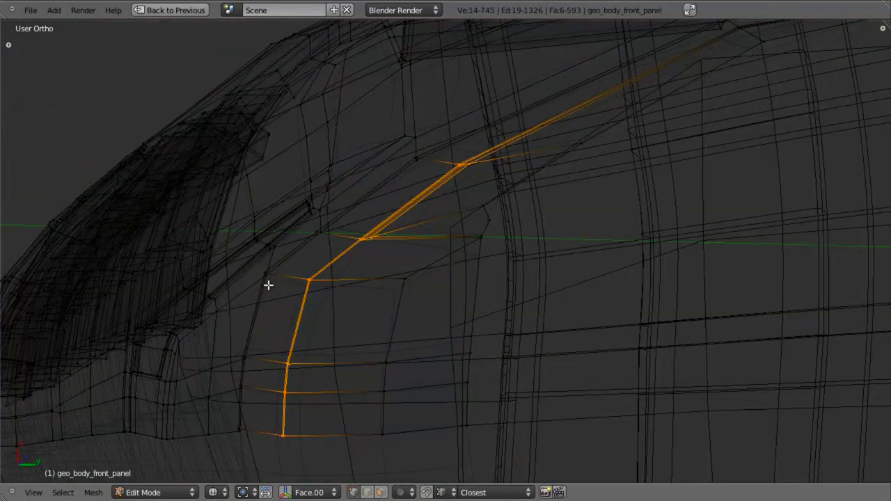
{"action": "right_click", "coordinate": [255, 283], "text": "alt"}
{"action": "right_click", "coordinate": [261, 280], "text": "alt"}
{"action": "right_click", "coordinate": [260, 264]}
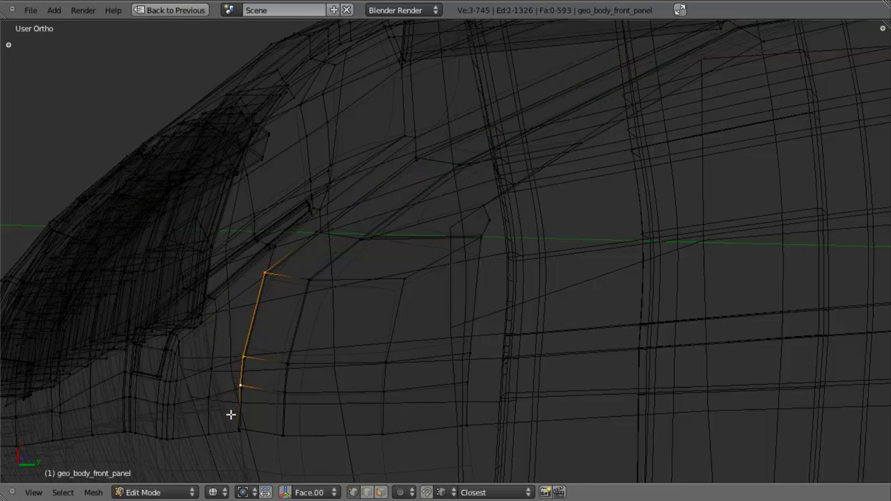
{"action": "key", "text": "g"}
{"action": "key", "text": "y"}
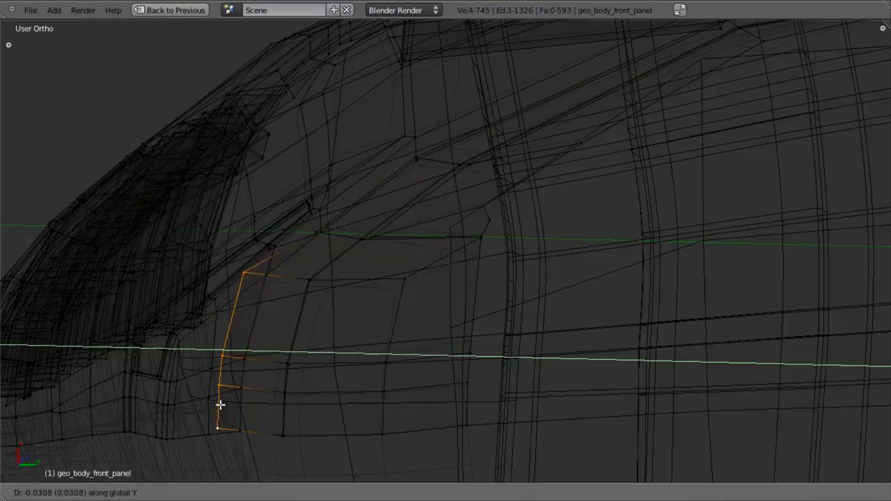
{"action": "left_click", "coordinate": [219, 404]}
{"action": "key", "text": "z"}
{"action": "middle_click_drag", "start_coordinate": [277, 364], "coordinate": [349, 294], "text": "shift"}
Examine the reshaped underside from below and compare its outline with the side reference image
{"action": "key", "text": "Tab"}
{"action": "scroll", "coordinate": [446, 258], "scroll_direction": "down", "scroll_amount": 4}
{"action": "middle_click_drag", "start_coordinate": [453, 249], "coordinate": [501, 373]}
{"action": "middle_click_drag", "start_coordinate": [419, 278], "coordinate": [455, 278]}
{"action": "key", "text": "KP_3"}
{"action": "scroll", "coordinate": [532, 309], "scroll_direction": "up", "scroll_amount": 2}
{"action": "key", "text": "z"}
{"action": "mouse_move", "coordinate": [505, 242]}
{"action": "middle_mouse_down", "text": "shift"}
{"action": "mouse_move", "coordinate": [453, 321]}
{"action": "mouse_move", "coordinate": [297, 349]}
{"action": "middle_mouse_up", "text": "shift"}
{"action": "scroll", "coordinate": [452, 321], "scroll_direction": "up", "scroll_amount": 6}
{"action": "scroll", "coordinate": [452, 311], "scroll_direction": "down", "scroll_amount": 3}
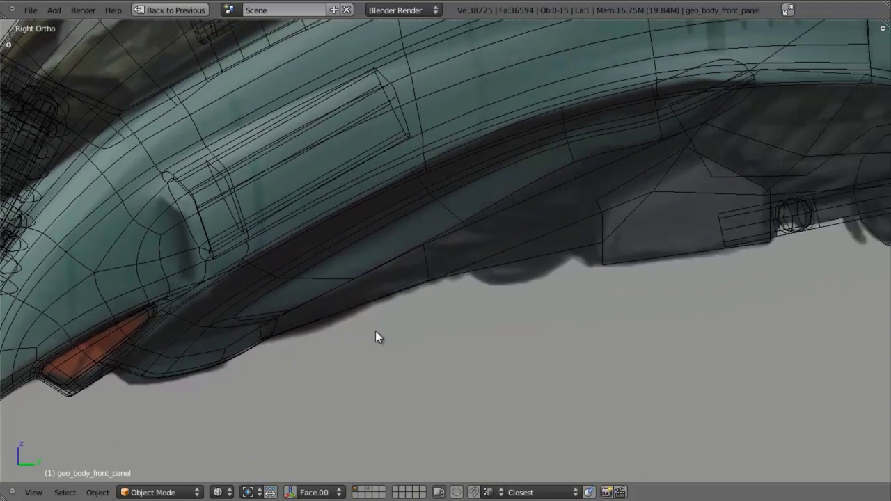
{"action": "scroll", "coordinate": [439, 305], "scroll_direction": "down", "scroll_amount": 4}
{"action": "key", "text": "z"}
{"action": "key", "text": "shift+z"}
{"action": "scroll", "coordinate": [437, 299], "scroll_direction": "up", "scroll_amount": 3}
{"action": "scroll", "coordinate": [446, 275], "scroll_direction": "up", "scroll_amount": 1}
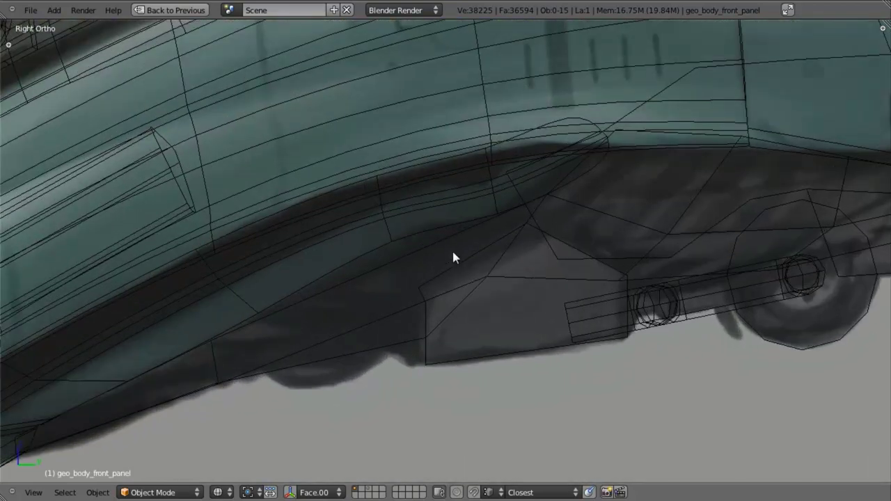
Extrude the three vertices at the rear of the underbody strip's inner edge inward along X
{"action": "key", "text": "Tab"}
{"action": "key", "text": "z"}
{"action": "mouse_move", "coordinate": [479, 346]}
{"action": "middle_mouse_down"}
{"action": "mouse_move", "coordinate": [450, 209]}
{"action": "mouse_move", "coordinate": [429, 237]}
{"action": "middle_mouse_up"}
{"action": "scroll", "coordinate": [461, 275], "scroll_direction": "down", "scroll_amount": 4}
{"action": "key", "text": "z"}
{"action": "scroll", "coordinate": [429, 236], "scroll_direction": "up", "scroll_amount": 3}
{"action": "key", "text": "z"}
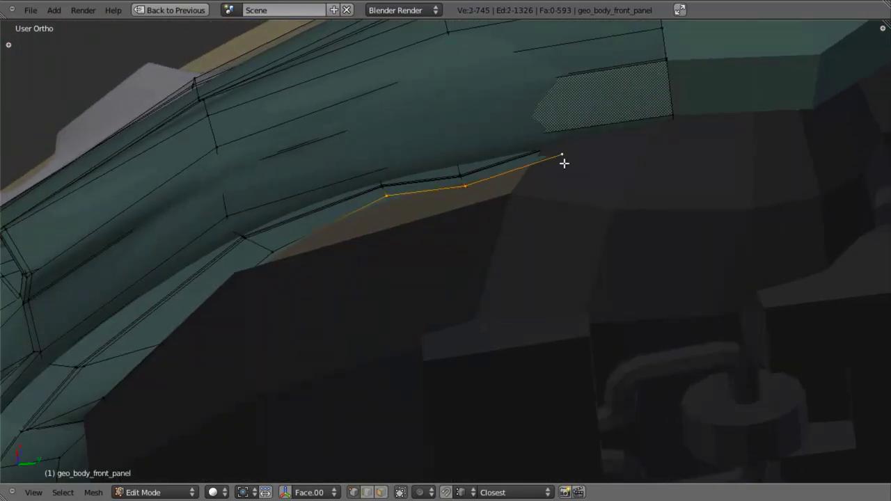
{"action": "key", "text": "e"}
{"action": "key", "text": "x"}
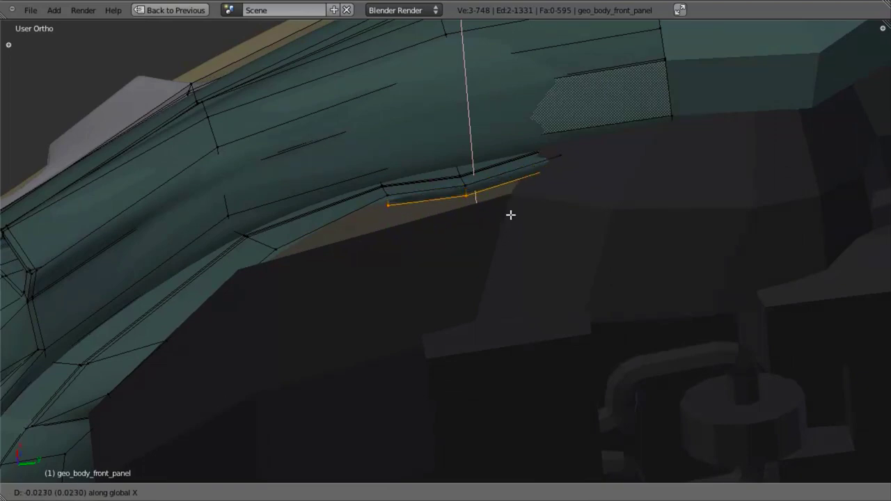
{"action": "left_click", "coordinate": [513, 238]}
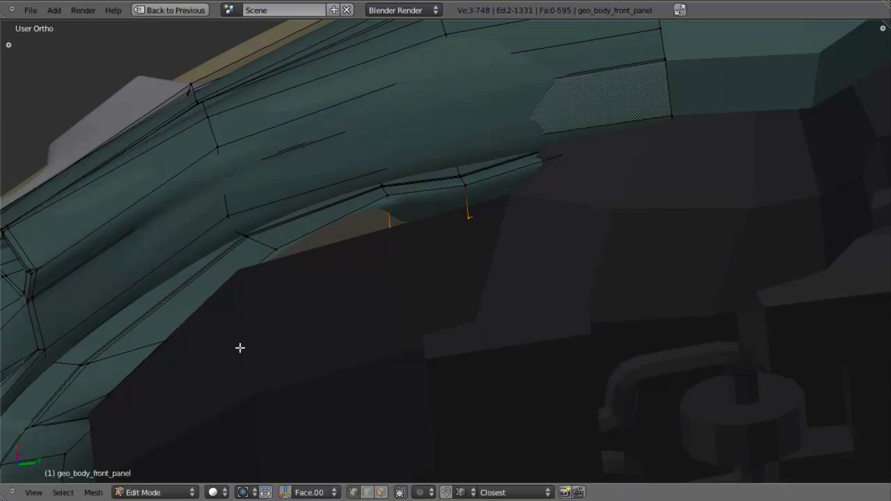
Extrude the next inner edge segment ahead of the rear extrusion inward along X
{"action": "middle_click_drag", "start_coordinate": [239, 348], "coordinate": [314, 278]}
{"action": "key", "text": "z"}
{"action": "key", "text": "z"}
{"action": "right_click", "coordinate": [334, 208]}
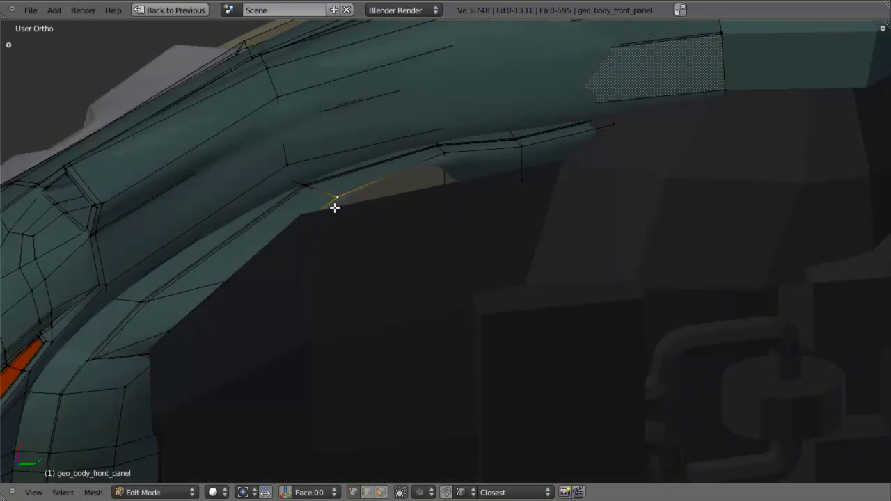
{"action": "key", "text": "e"}
{"action": "key", "text": "x"}
{"action": "left_click", "coordinate": [307, 287]}
{"action": "key", "text": "z"}
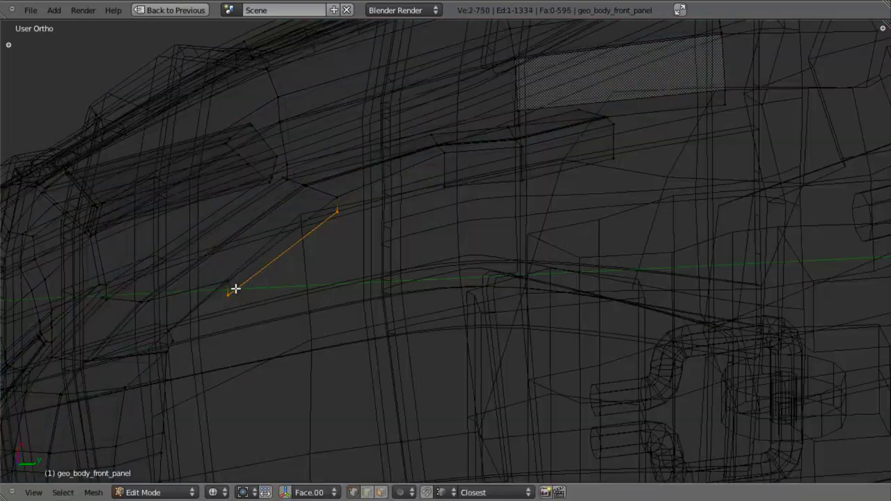
Fill the gaps in front of and behind the newly extruded segment with faces to join the inner wall
{"action": "right_click", "coordinate": [233, 286]}
{"action": "middle_click_drag", "start_coordinate": [179, 352], "coordinate": [240, 339], "text": "shift"}
{"action": "key", "text": "a"}
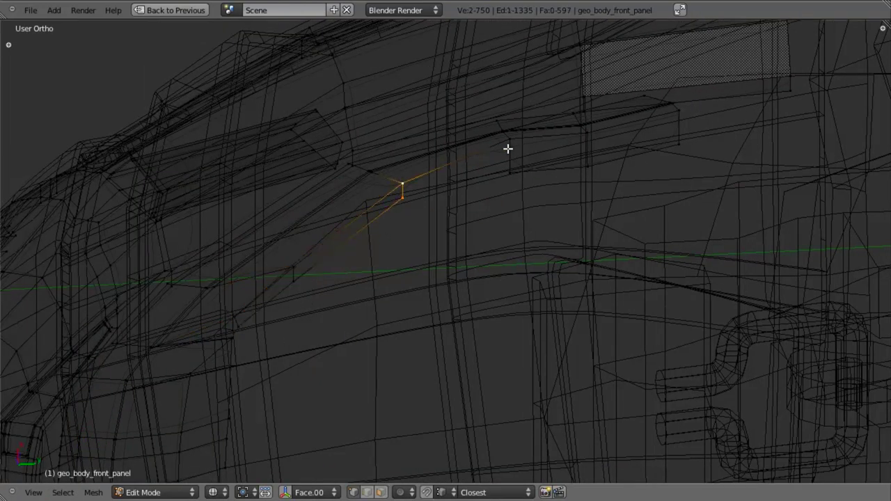
{"action": "right_click", "coordinate": [510, 144], "text": "ctrl"}
{"action": "key", "text": "f"}
Move the three rear vertices on the lower edge of the strip's inner wall outward along X
{"action": "right_click", "coordinate": [509, 185]}
{"action": "right_click", "coordinate": [584, 177], "text": "shift"}
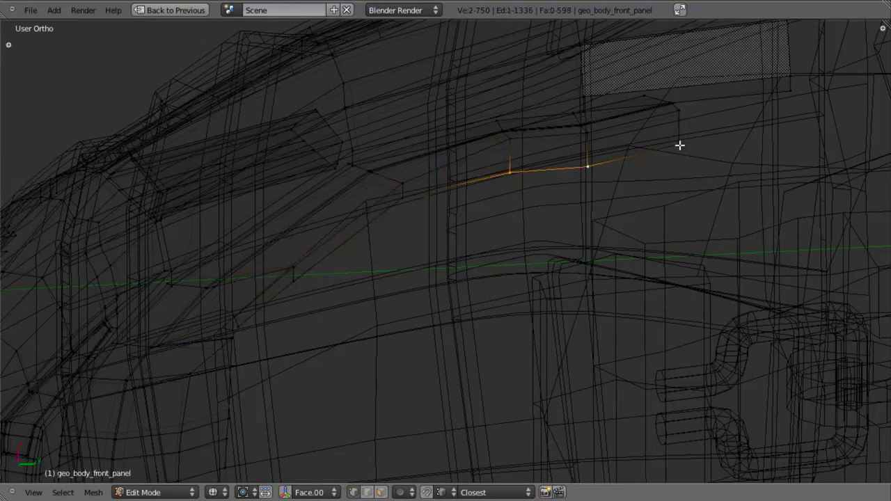
{"action": "right_click", "coordinate": [679, 145], "text": "shift"}
{"action": "key", "text": "g"}
{"action": "key", "text": "x"}
{"action": "left_click", "coordinate": [657, 165]}
{"action": "key", "text": "z"}
{"action": "key", "text": "z"}
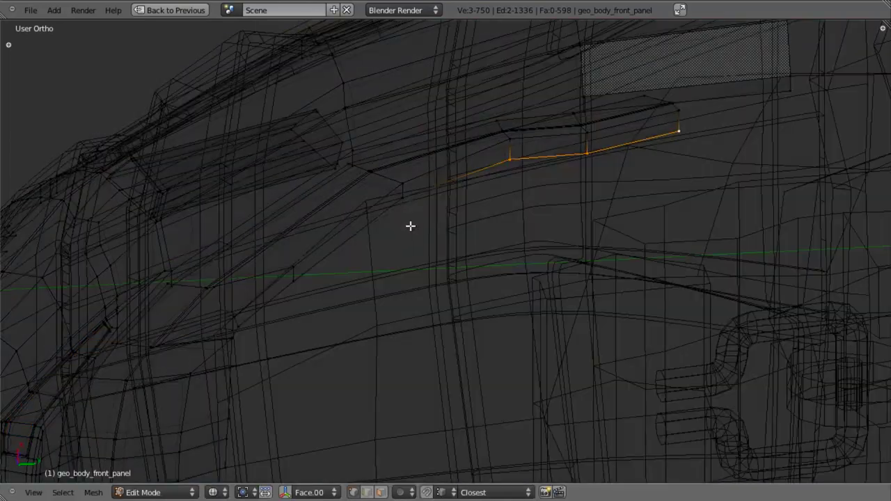
Extrude the five-vertex lower edge of the strip's inner wall inward along X
{"action": "right_click", "coordinate": [415, 204], "text": "ctrl"}
{"action": "right_click", "coordinate": [300, 293], "text": "ctrl"}
{"action": "key", "text": "e"}
{"action": "key", "text": "x"}
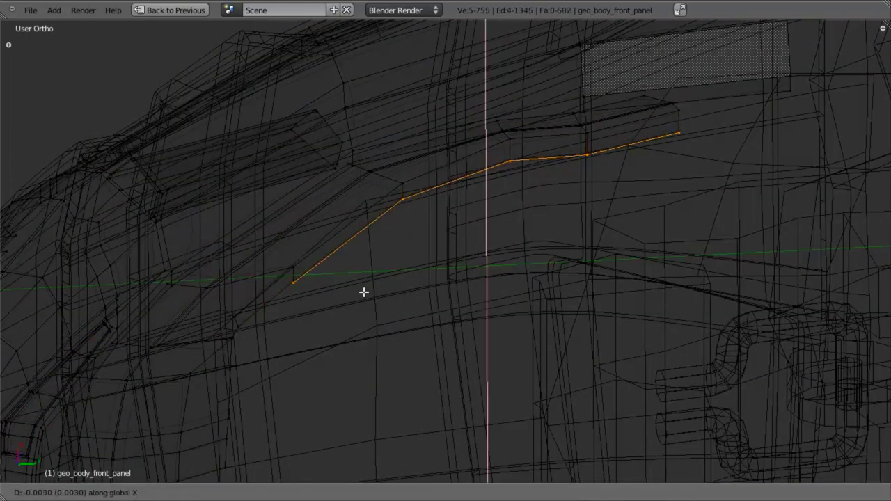
{"action": "left_click", "coordinate": [364, 305]}
Fill the gap at the front end of the new extrusion with a face to join the strip
{"action": "key", "text": "a"}
{"action": "right_click", "coordinate": [303, 278]}
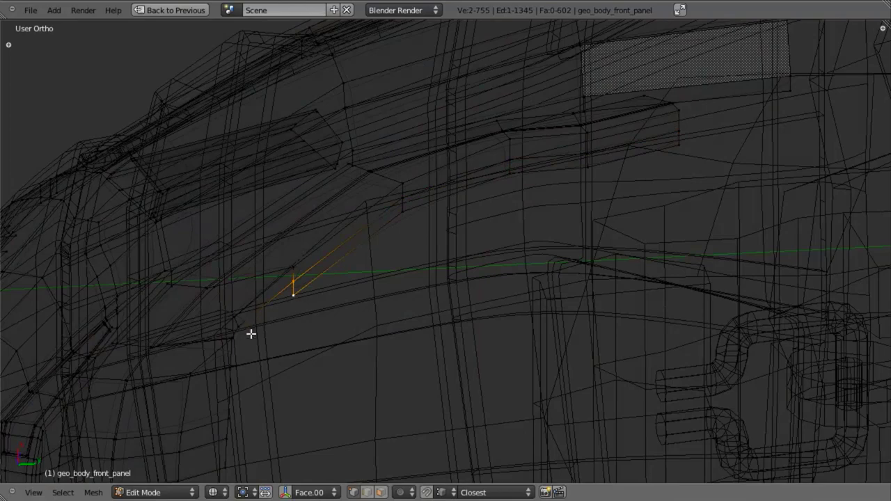
{"action": "key", "text": "f"}
{"action": "key", "text": "a"}
{"action": "key", "text": "ctrl+r"}
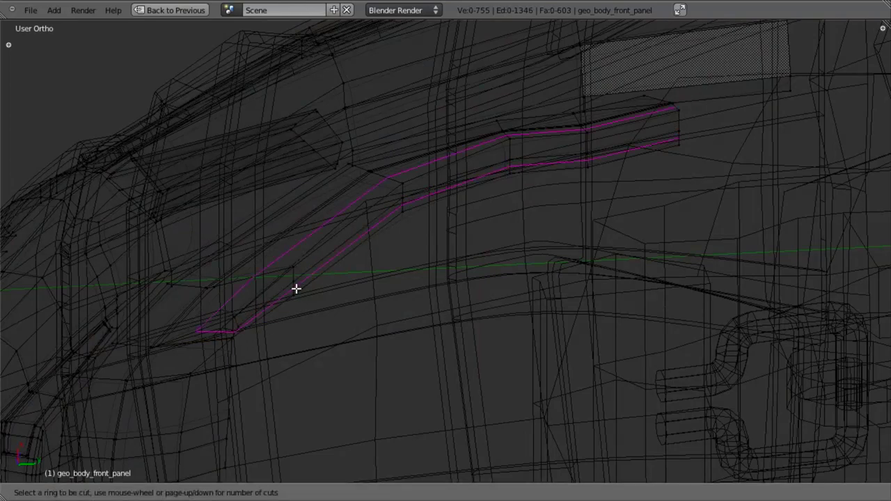
{"action": "key", "text": "Escape"}
{"action": "key", "text": "z"}
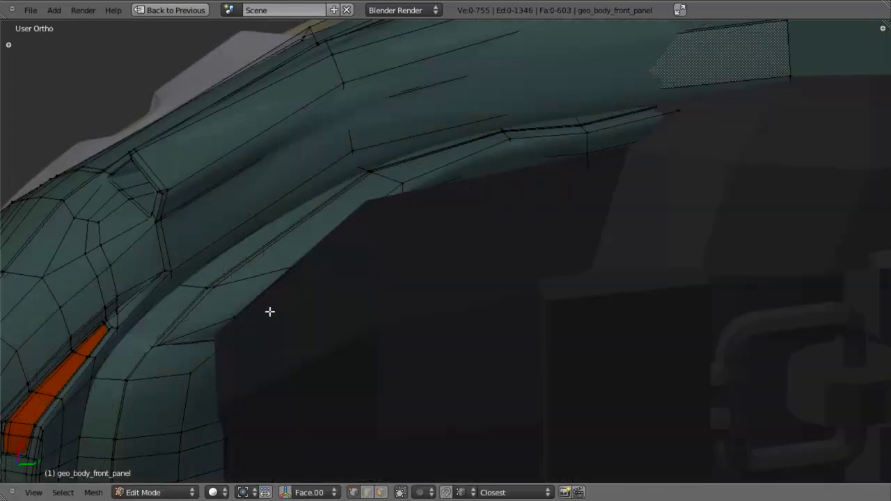
{"action": "middle_click_drag", "start_coordinate": [536, 167], "coordinate": [531, 187]}
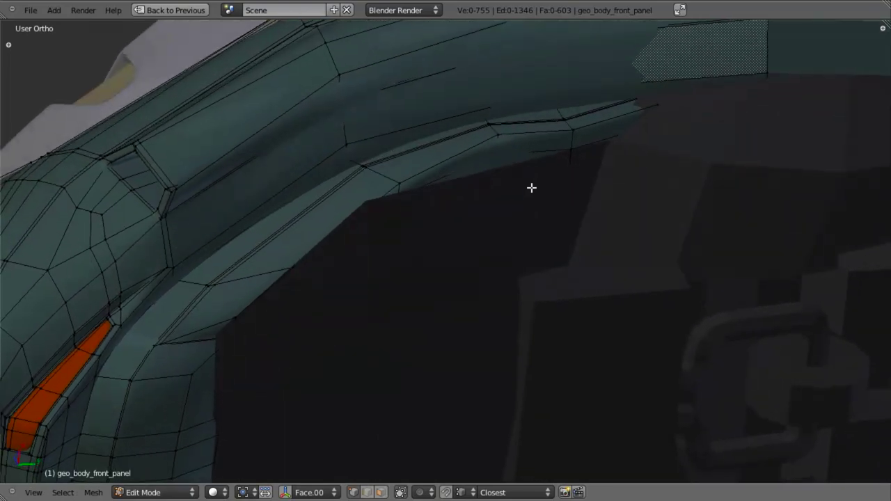
Shift the inner wall's middle edge loop slightly outward, leaving its front vertex in place
{"action": "key", "text": "a"}
{"action": "key", "text": "z"}
{"action": "right_click", "coordinate": [327, 278], "text": "alt"}
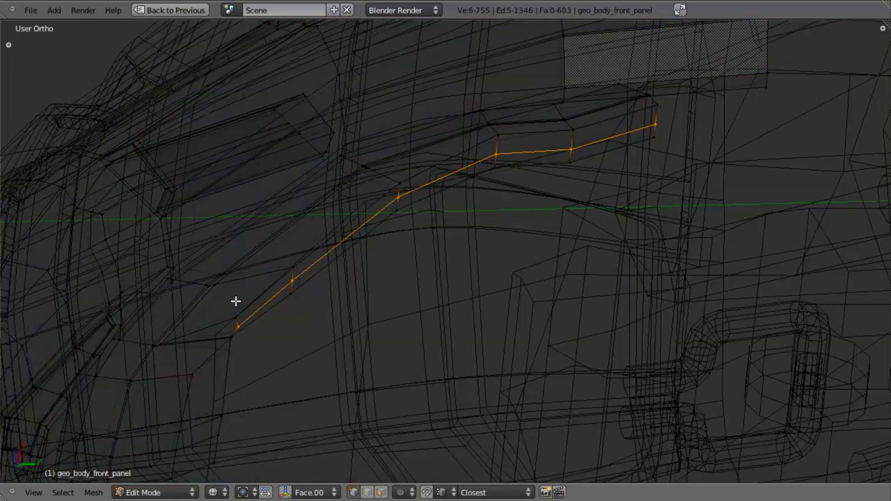
{"action": "key", "text": "b"}
{"action": "middle_click_drag", "start_coordinate": [226, 298], "coordinate": [283, 360]}
{"action": "key", "text": "g"}
{"action": "key", "text": "z"}
{"action": "left_click", "coordinate": [402, 297]}
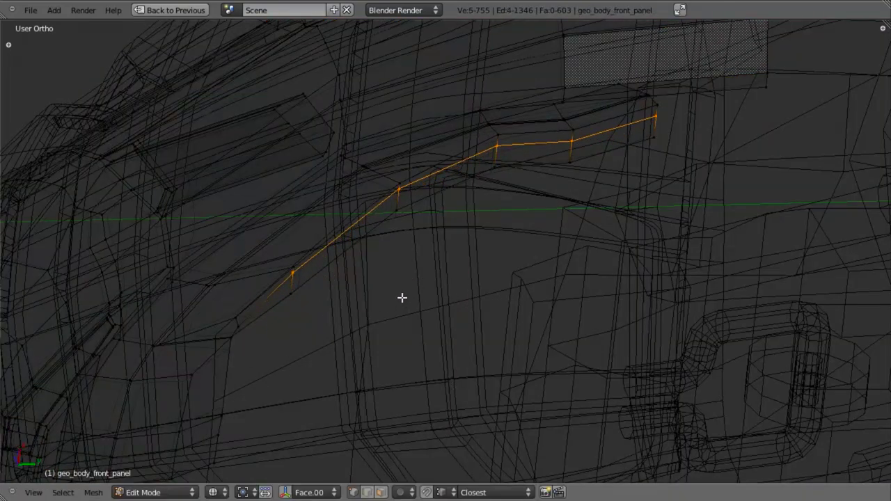
Move only the three rear vertices of the middle edge loop further outward along X
{"action": "key", "text": "b"}
{"action": "middle_click_drag", "start_coordinate": [193, 199], "coordinate": [413, 300]}
{"action": "key", "text": "b"}
{"action": "middle_click_drag", "start_coordinate": [386, 137], "coordinate": [449, 237]}
{"action": "key", "text": "g"}
{"action": "key", "text": "x"}
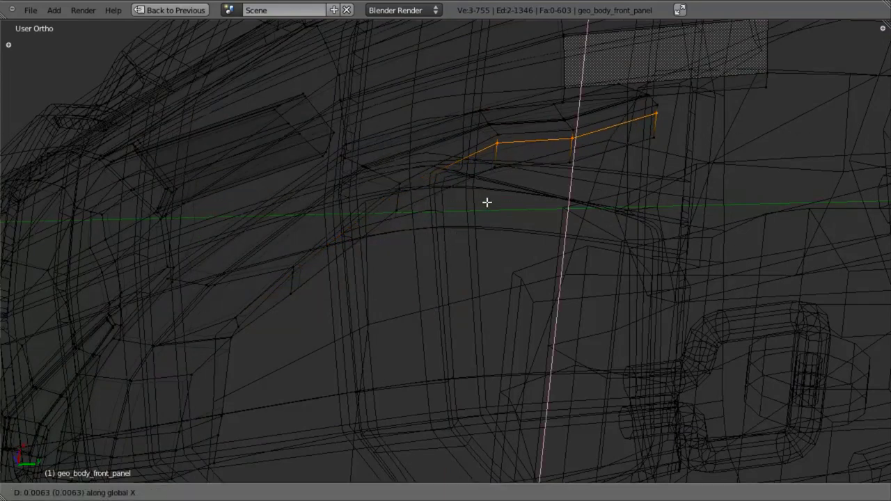
{"action": "left_click", "coordinate": [487, 197]}
{"action": "key", "text": "z"}
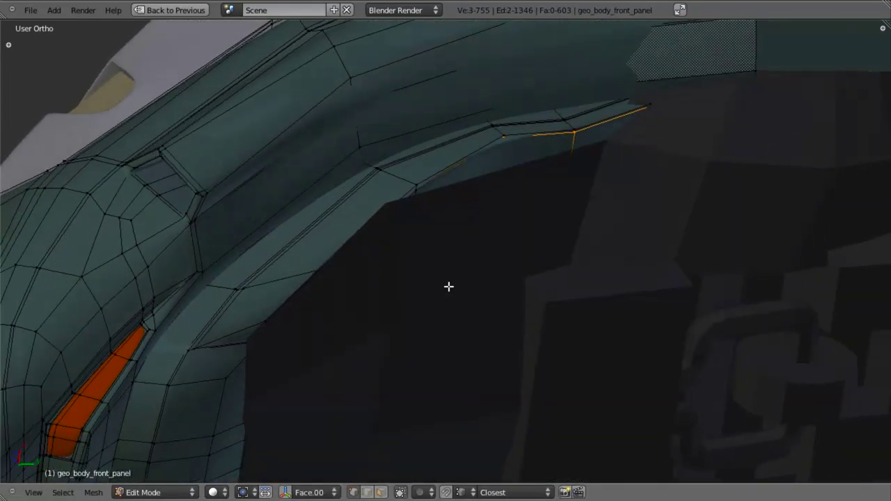
{"action": "key", "text": "Tab"}
On geo_body_mid, move the outer corner vertex behind the front edge inward along X by about 0.072
{"action": "scroll", "coordinate": [464, 277], "scroll_direction": "down", "scroll_amount": 5}
{"action": "mouse_move", "coordinate": [470, 272]}
{"action": "middle_mouse_down"}
{"action": "mouse_move", "coordinate": [424, 317]}
{"action": "mouse_move", "coordinate": [425, 268]}
{"action": "middle_mouse_up"}
{"action": "scroll", "coordinate": [429, 310], "scroll_direction": "down", "scroll_amount": 4}
{"action": "scroll", "coordinate": [424, 268], "scroll_direction": "up", "scroll_amount": 5}
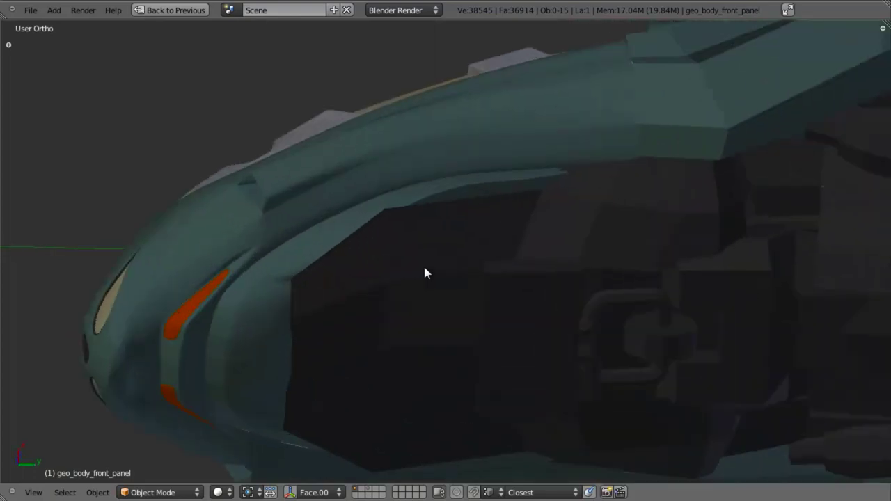
{"action": "right_click", "coordinate": [409, 267]}
{"action": "key", "text": "Tab"}
{"action": "right_click", "coordinate": [390, 229]}
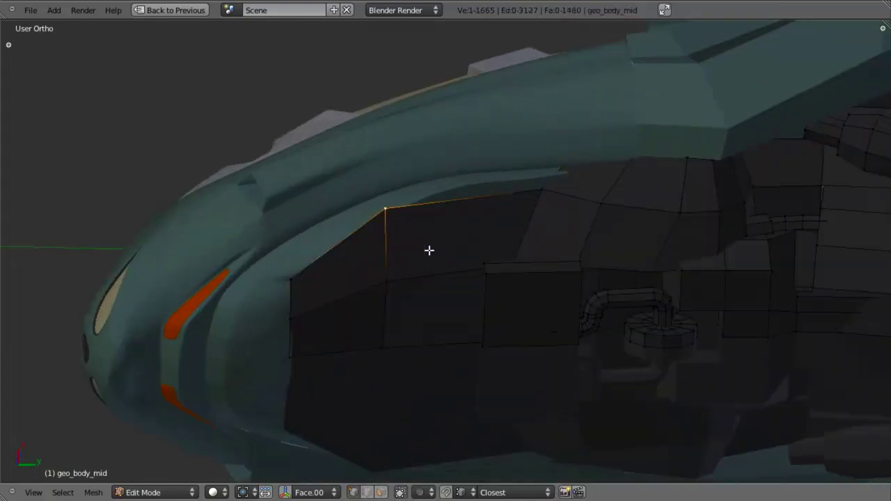
{"action": "key", "text": "g"}
{"action": "key", "text": "x"}
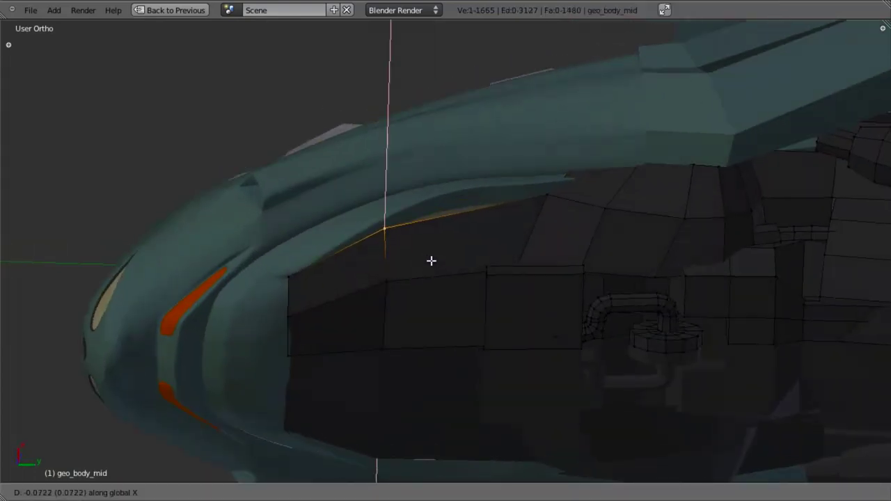
{"action": "left_click", "coordinate": [432, 261]}
Cut an edge loop across the dark body's faces midway behind the adjusted corner vertex
{"action": "middle_click_drag", "start_coordinate": [431, 261], "coordinate": [437, 264]}
{"action": "key", "text": "ctrl+r"}
{"action": "left_click", "coordinate": [439, 264]}
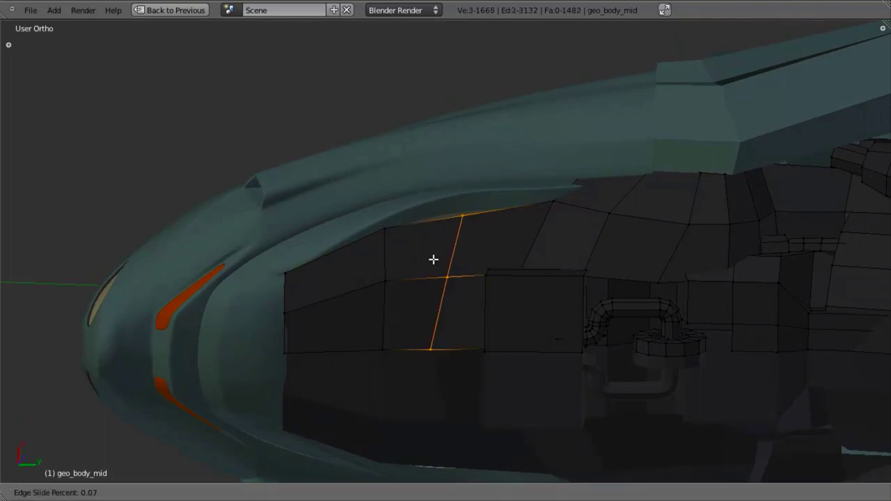
{"action": "left_click", "coordinate": [431, 258]}
{"action": "key", "text": "a"}
Move the outer vertex of the new edge loop outward along X to round the body's outline
{"action": "right_click", "coordinate": [458, 216]}
{"action": "key", "text": "g"}
{"action": "key", "text": "x"}
{"action": "left_click", "coordinate": [458, 209]}
{"action": "key", "text": "a"}
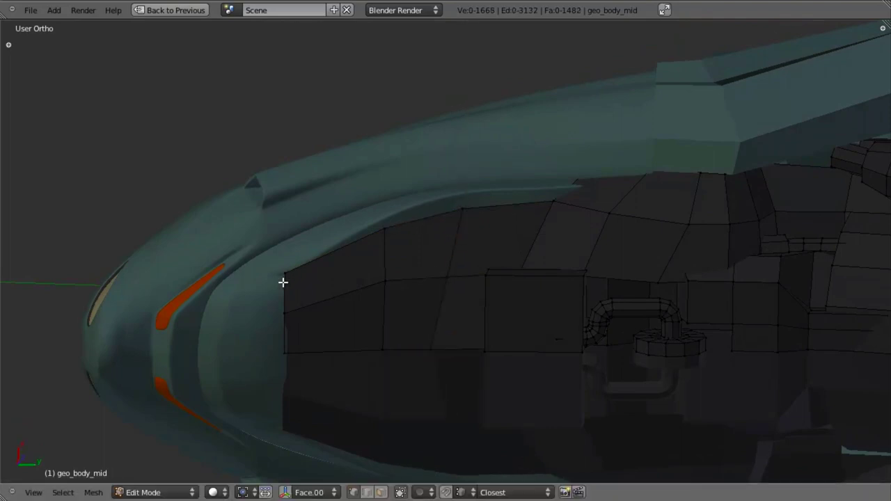
Pull the front outer corner vertex of the dark body slightly inward and rearward along Y
{"action": "key", "text": "g"}
{"action": "key", "text": "z"}
{"action": "left_click", "coordinate": [281, 278]}
{"action": "key", "text": "g"}
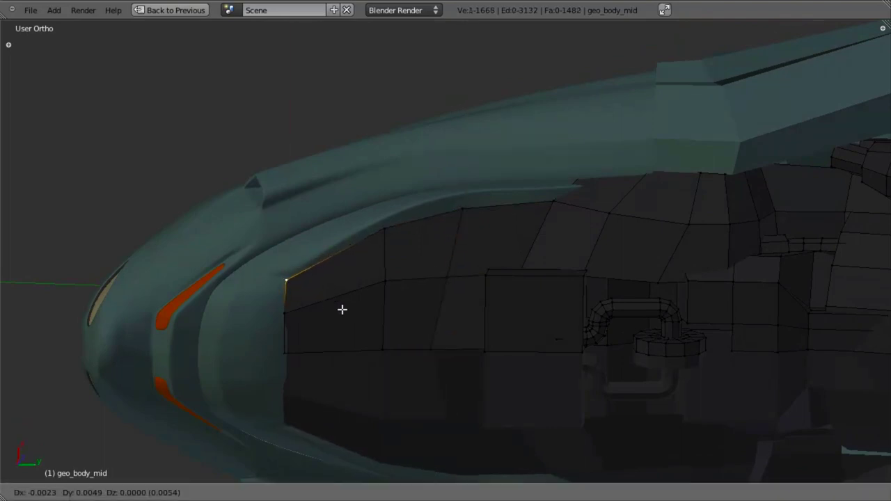
{"action": "key", "text": "y"}
{"action": "left_click", "coordinate": [344, 293]}
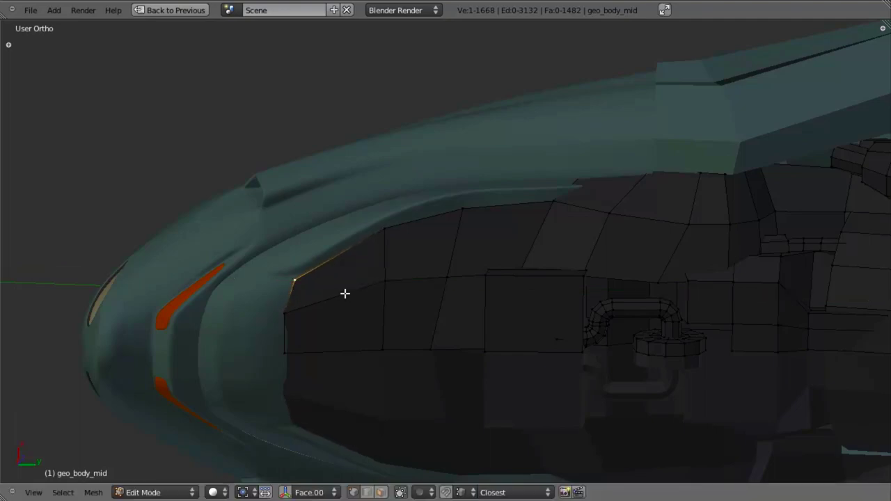
Move the dark body's vertex beside the strip's rear tip inward along X by about 0.037
{"action": "mouse_move", "coordinate": [344, 293]}
{"action": "middle_mouse_down"}
{"action": "mouse_move", "coordinate": [396, 286]}
{"action": "mouse_move", "coordinate": [406, 334]}
{"action": "mouse_move", "coordinate": [507, 229]}
{"action": "middle_mouse_up"}
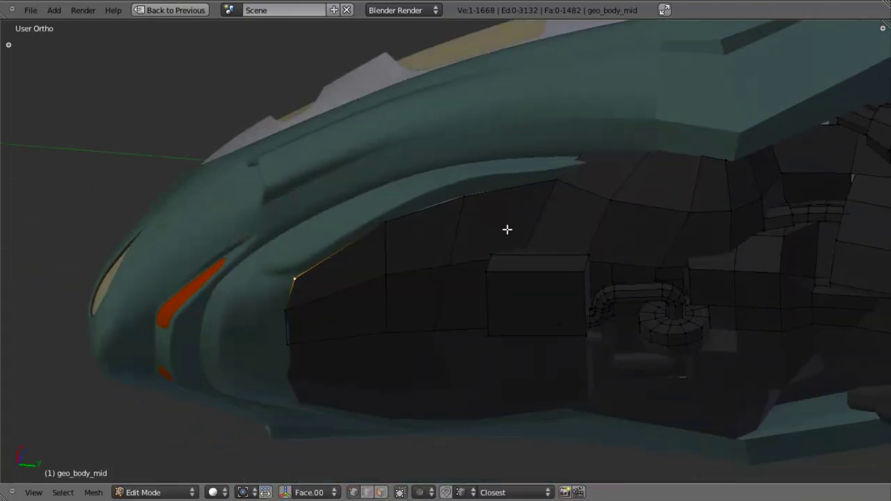
{"action": "key", "text": "z"}
{"action": "key", "text": "z"}
{"action": "scroll", "coordinate": [599, 174], "scroll_direction": "up", "scroll_amount": 5}
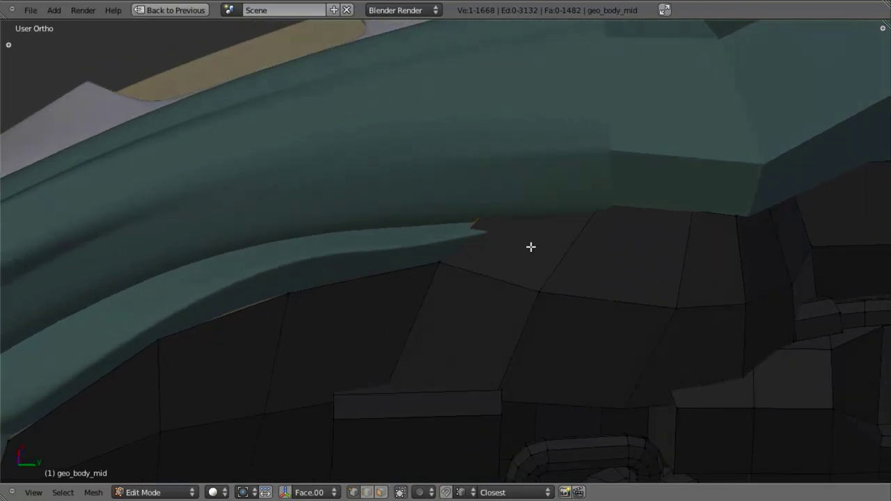
{"action": "key", "text": "g"}
{"action": "key", "text": "x"}
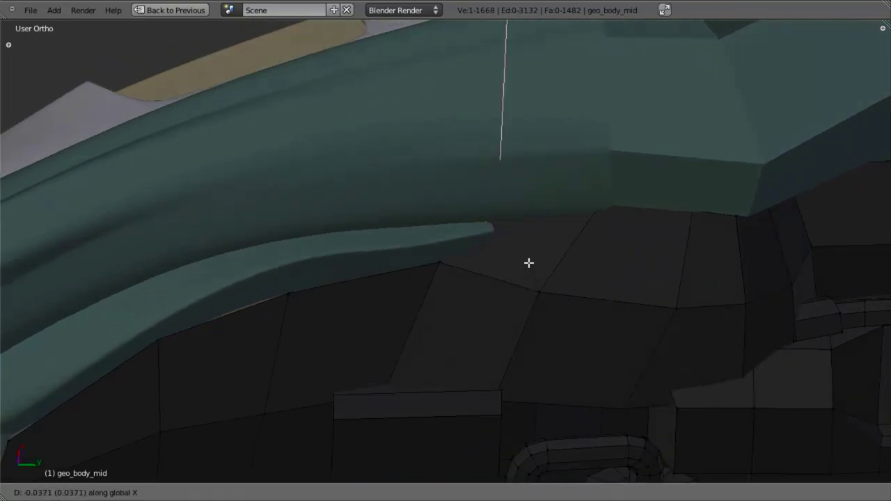
{"action": "left_click", "coordinate": [528, 262]}
Raise the outer vertex of the body's new edge loop to meet the teal strip's lower edge
{"action": "middle_click_drag", "start_coordinate": [528, 262], "coordinate": [433, 352]}
{"action": "right_click", "coordinate": [333, 297]}
{"action": "key", "text": "g"}
{"action": "left_click", "coordinate": [330, 277]}
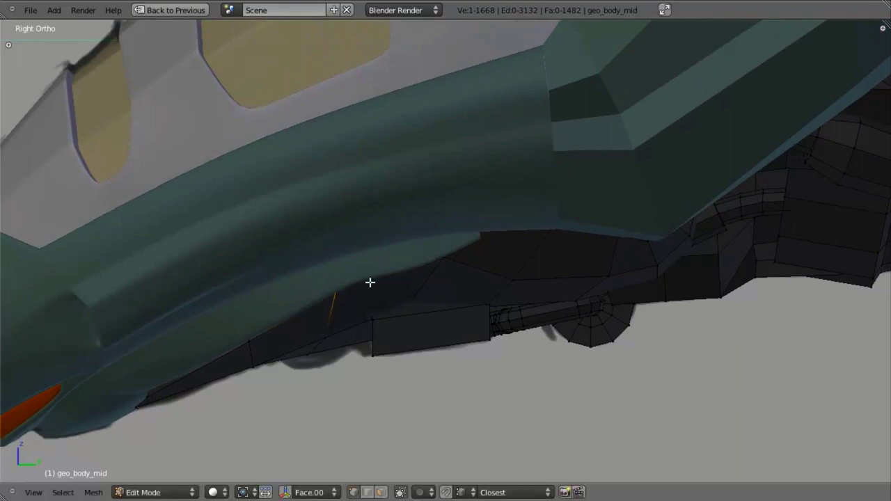
On geo_body_front_panel, raise the strip's rear end loop slightly forward and rotate it about 9 degrees in side view
{"action": "key", "text": "Tab"}
{"action": "right_click", "coordinate": [489, 239]}
{"action": "right_click", "coordinate": [499, 222]}
{"action": "key", "text": "Tab"}
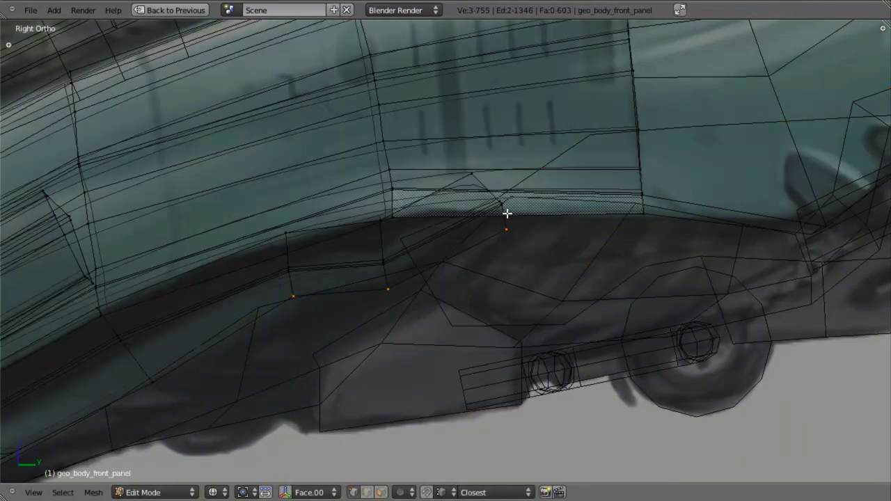
{"action": "right_click", "coordinate": [485, 187], "text": "alt"}
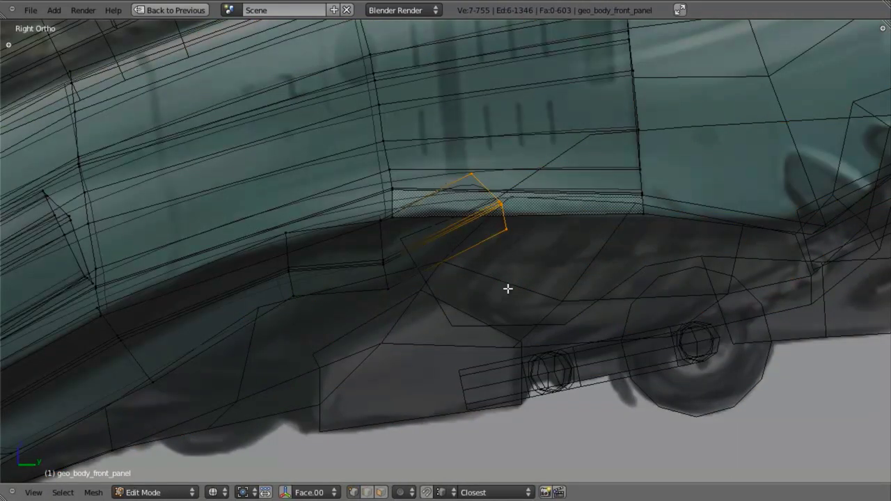
{"action": "key", "text": "g"}
{"action": "left_click", "coordinate": [496, 261]}
{"action": "key", "text": "r"}
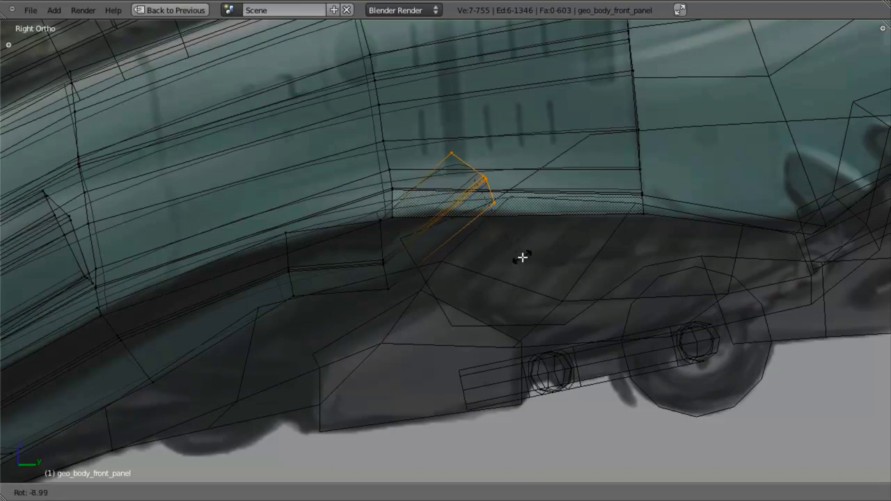
{"action": "key", "text": "z"}
{"action": "key", "text": "y"}
{"action": "key", "text": "y"}
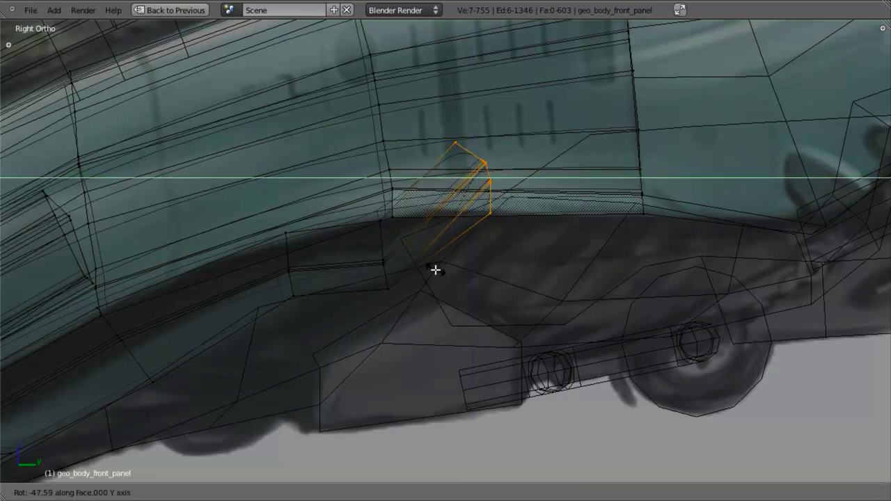
{"action": "right_click", "coordinate": [446, 275]}
{"action": "key", "text": "r"}
{"action": "right_click", "coordinate": [477, 292]}
Compare the strip's rear outline with the side reference image in shaded and wireframe display
{"action": "key", "text": "z"}
{"action": "mouse_move", "coordinate": [419, 324]}
{"action": "middle_mouse_down"}
{"action": "mouse_move", "coordinate": [417, 298]}
{"action": "mouse_move", "coordinate": [492, 175]}
{"action": "mouse_move", "coordinate": [454, 282]}
{"action": "mouse_move", "coordinate": [439, 297]}
{"action": "middle_mouse_up"}
{"action": "key", "text": "KP_3"}
{"action": "key", "text": "Tab"}
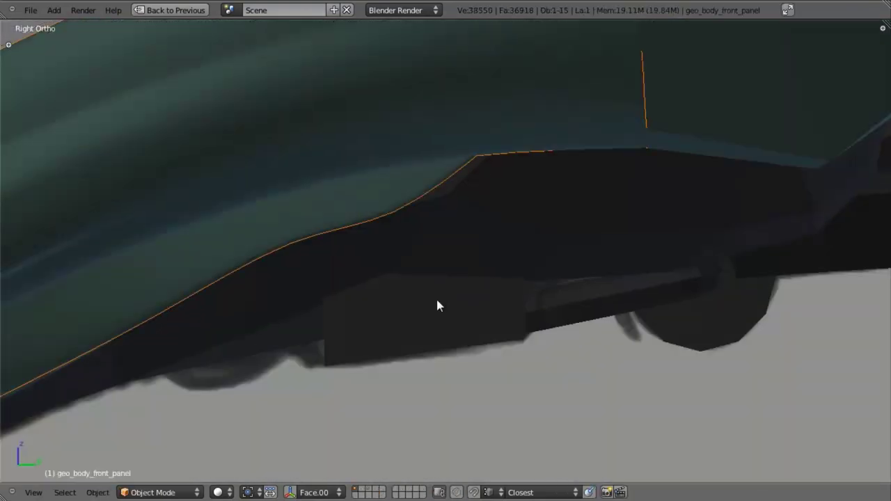
{"action": "scroll", "coordinate": [437, 314], "scroll_direction": "down", "scroll_amount": 5}
{"action": "key", "text": "Tab"}
{"action": "scroll", "coordinate": [433, 276], "scroll_direction": "up", "scroll_amount": 8}
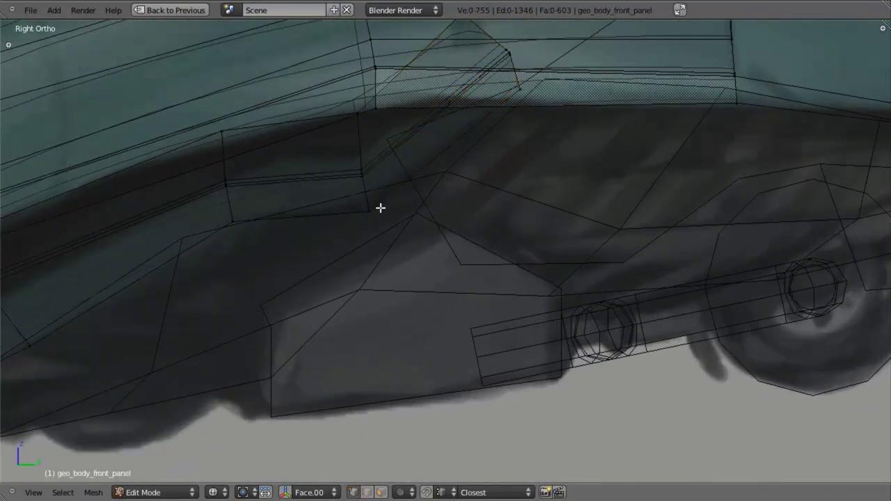
Add an edge loop just ahead of the strip's rear bend, rotate it, and shift it slightly forward
{"action": "key", "text": "ctrl+r"}
{"action": "left_click", "coordinate": [321, 161]}
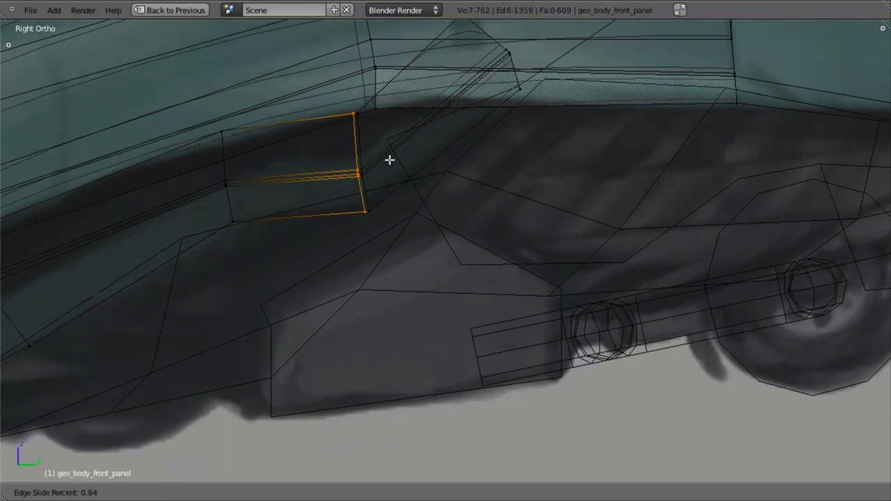
{"action": "left_click", "coordinate": [383, 160]}
{"action": "key", "text": "r"}
{"action": "left_click", "coordinate": [383, 165]}
{"action": "key", "text": "g"}
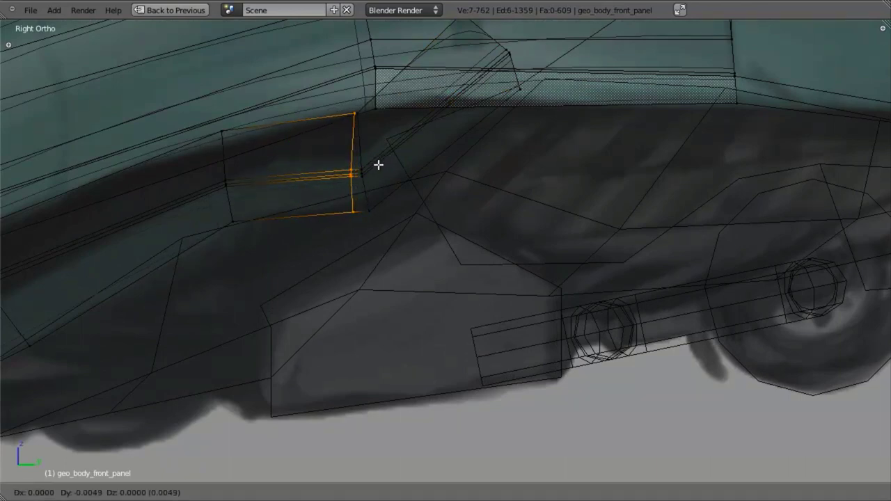
{"action": "left_click", "coordinate": [376, 164]}
Rotate the original edge loop at the rear bend and move it slightly rearward, away from the added loop
{"action": "right_click", "coordinate": [362, 142], "text": "alt"}
{"action": "key", "text": "r"}
{"action": "left_click", "coordinate": [431, 177]}
{"action": "key", "text": "g"}
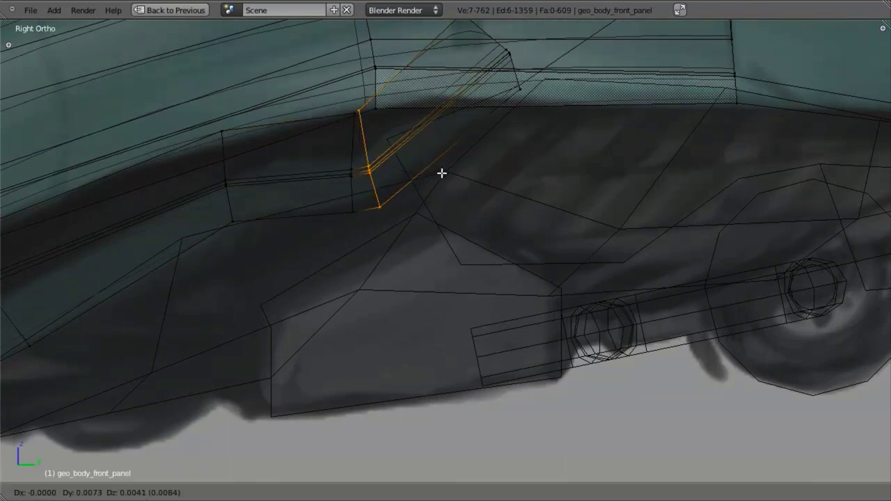
{"action": "left_click", "coordinate": [441, 174]}
{"action": "key", "text": "z"}
{"action": "key", "text": "g"}
{"action": "left_click", "coordinate": [406, 213]}
{"action": "key", "text": "z"}
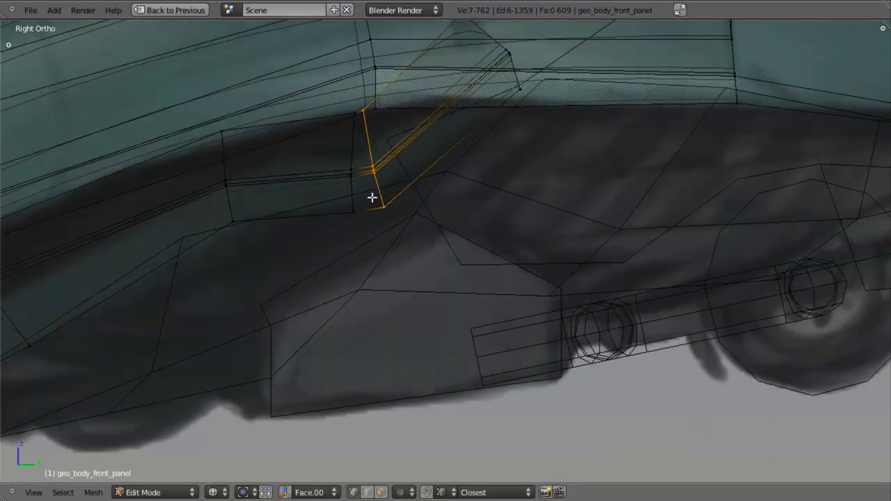
{"action": "key", "text": "a"}
Examine the nose's underside in side view and from below, checking the strip's outline toward its rear tip
{"action": "scroll", "coordinate": [389, 216], "scroll_direction": "down", "scroll_amount": 3}
{"action": "key", "text": "z"}
{"action": "key", "text": "Tab"}
{"action": "scroll", "coordinate": [468, 296], "scroll_direction": "down", "scroll_amount": 5}
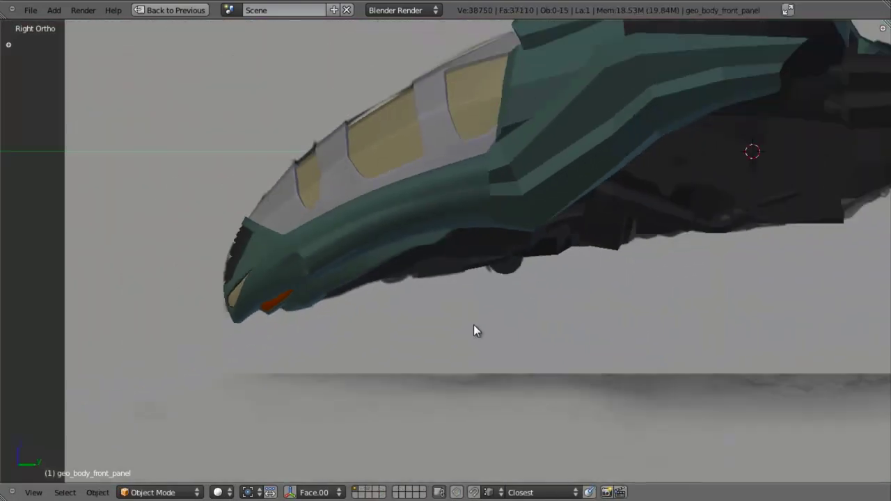
{"action": "scroll", "coordinate": [211, 326], "scroll_direction": "up", "scroll_amount": 3}
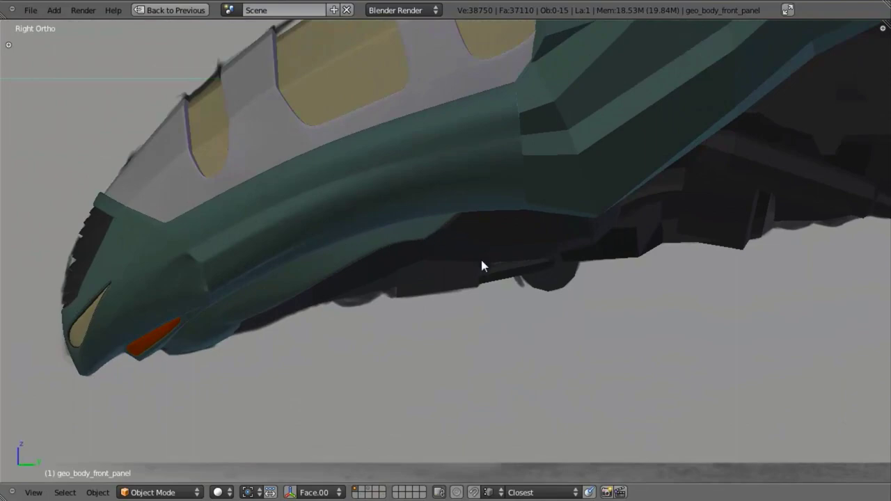
{"action": "middle_click_drag", "start_coordinate": [481, 265], "coordinate": [388, 87]}
{"action": "scroll", "coordinate": [443, 137], "scroll_direction": "up", "scroll_amount": 4}
Shift the edge loop at the underbody strip's rear tip slightly along the X axis on the front panel
{"action": "key", "text": "Tab"}
{"action": "key", "text": "a"}
{"action": "right_click", "coordinate": [489, 149], "text": "alt"}
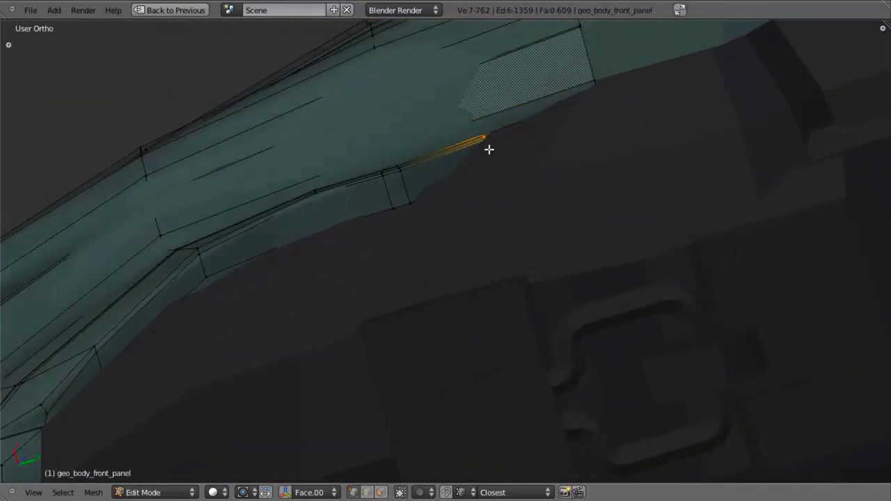
{"action": "key", "text": "g"}
{"action": "key", "text": "x"}
{"action": "left_click", "coordinate": [506, 169]}
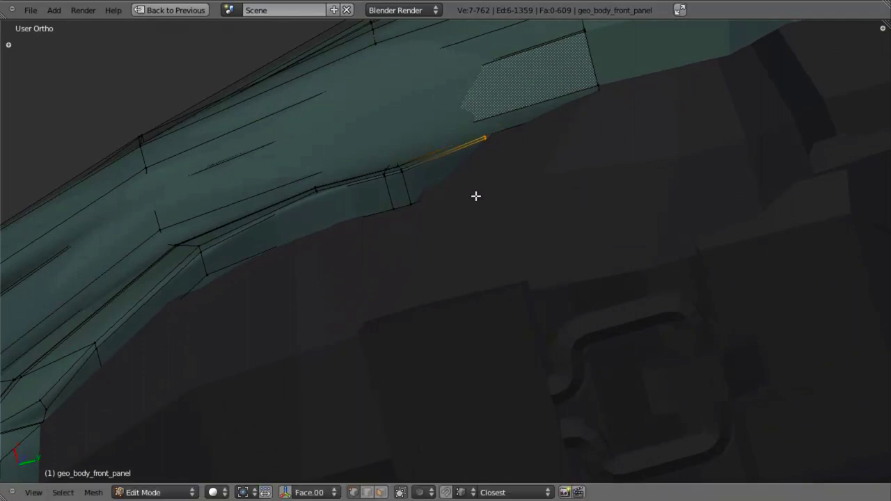
{"action": "key", "text": "Tab"}
Edit the mid body and move its border vertex beside the strip's rear tip to fit against the strip
{"action": "scroll", "coordinate": [300, 225], "scroll_direction": "down", "scroll_amount": 5}
{"action": "middle_click_drag", "start_coordinate": [508, 233], "coordinate": [468, 134]}
{"action": "scroll", "coordinate": [545, 260], "scroll_direction": "down", "scroll_amount": 4}
{"action": "scroll", "coordinate": [490, 187], "scroll_direction": "up", "scroll_amount": 5}
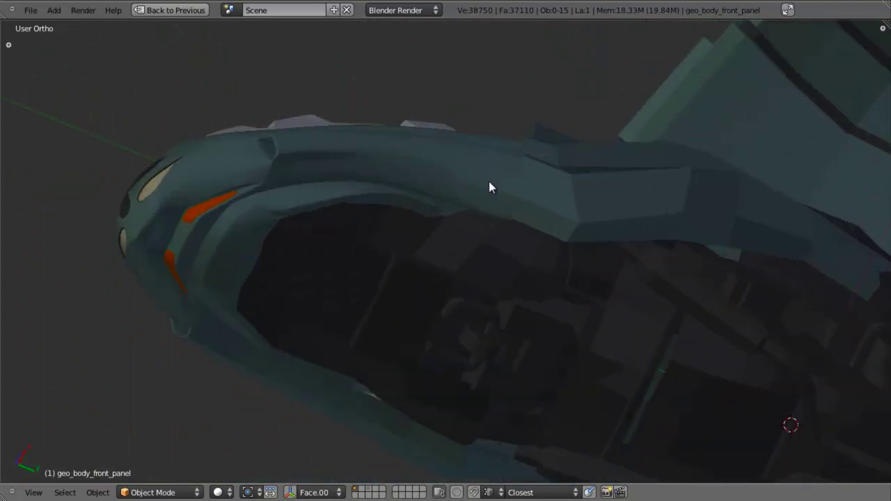
{"action": "scroll", "coordinate": [483, 248], "scroll_direction": "up", "scroll_amount": 3}
{"action": "scroll", "coordinate": [487, 255], "scroll_direction": "down", "scroll_amount": 3}
{"action": "middle_click_drag", "start_coordinate": [442, 265], "coordinate": [418, 266]}
{"action": "right_click", "coordinate": [442, 273]}
{"action": "scroll", "coordinate": [444, 285], "scroll_direction": "up", "scroll_amount": 3}
{"action": "key", "text": "Tab"}
{"action": "scroll", "coordinate": [444, 305], "scroll_direction": "up", "scroll_amount": 3}
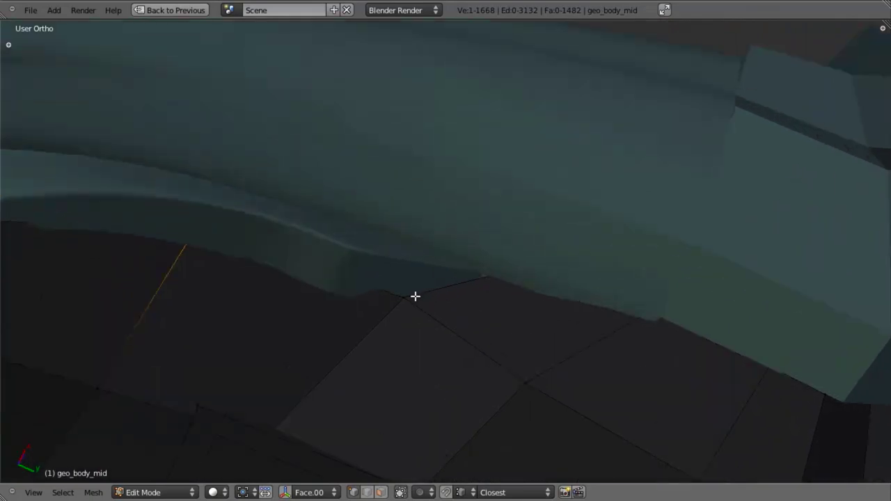
{"action": "right_click_drag", "start_coordinate": [415, 297], "coordinate": [376, 309]}
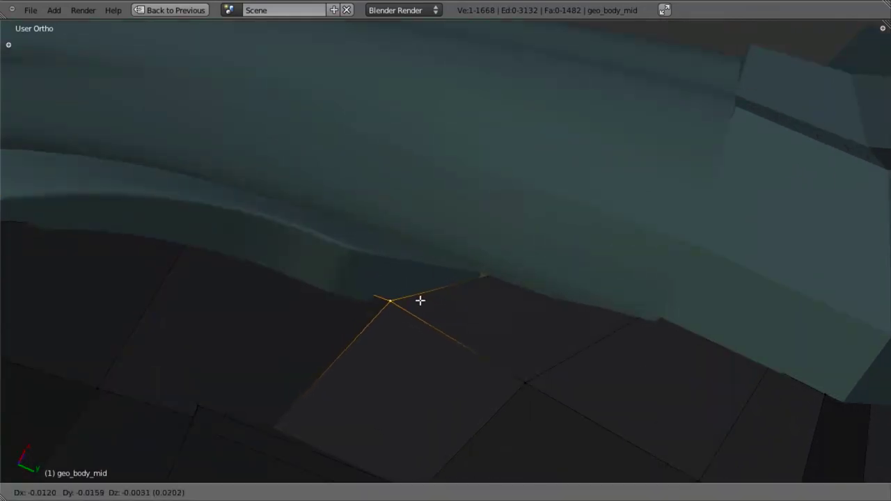
{"action": "key", "text": "y"}
{"action": "right_click", "coordinate": [465, 319]}
{"action": "middle_click_drag", "start_coordinate": [464, 319], "coordinate": [448, 330]}
{"action": "key", "text": "g"}
{"action": "right_click_drag", "start_coordinate": [436, 327], "coordinate": [426, 335]}
{"action": "mouse_move", "coordinate": [449, 281]}
{"action": "middle_mouse_down"}
{"action": "mouse_move", "coordinate": [451, 294]}
{"action": "mouse_move", "coordinate": [497, 284]}
{"action": "mouse_move", "coordinate": [452, 258]}
{"action": "mouse_move", "coordinate": [418, 260]}
{"action": "middle_mouse_up"}
{"action": "scroll", "coordinate": [406, 268], "scroll_direction": "down", "scroll_amount": 10}
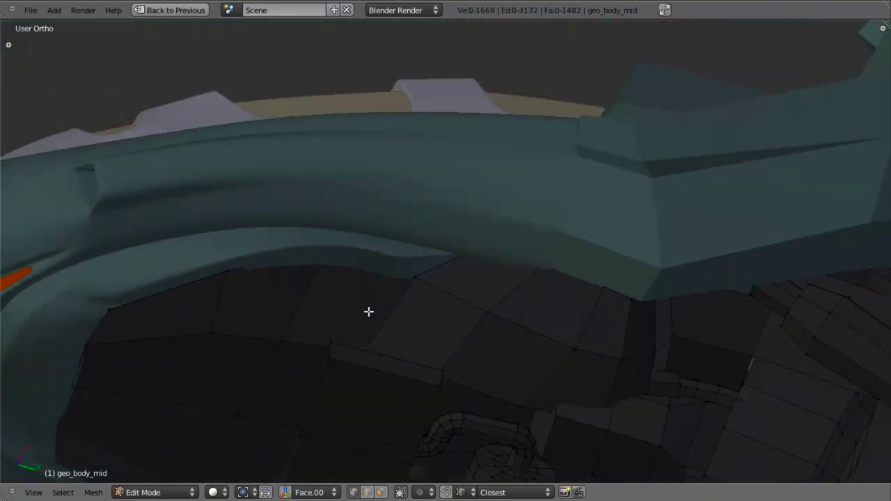
{"action": "key", "text": "Tab"}
Check the nose's underside against the side reference image in wireframe and shaded display, and save the file over the existing one
{"action": "mouse_move", "coordinate": [439, 300]}
{"action": "middle_mouse_down"}
{"action": "mouse_move", "coordinate": [459, 356]}
{"action": "mouse_move", "coordinate": [488, 339]}
{"action": "middle_mouse_up"}
{"action": "key", "text": "KP_3"}
{"action": "scroll", "coordinate": [475, 381], "scroll_direction": "up", "scroll_amount": 3}
{"action": "scroll", "coordinate": [488, 339], "scroll_direction": "up", "scroll_amount": 4}
{"action": "key", "text": "z"}
{"action": "key", "text": "a"}
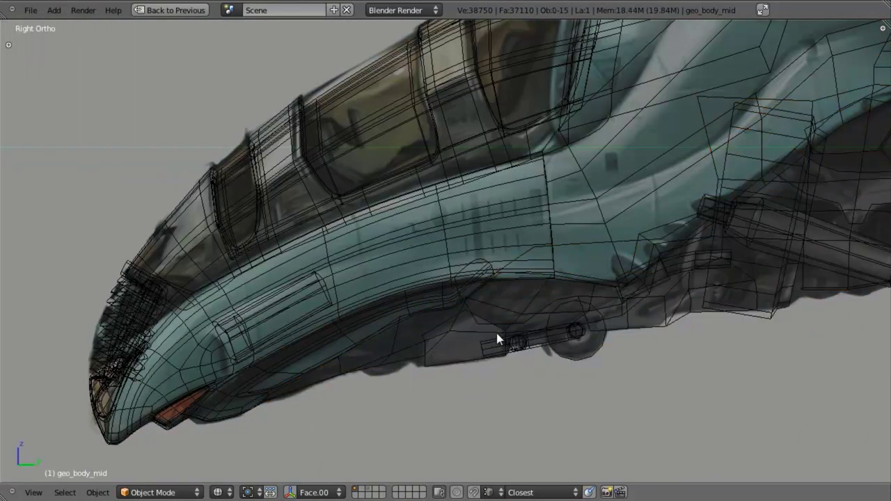
{"action": "scroll", "coordinate": [487, 323], "scroll_direction": "up", "scroll_amount": 4}
{"action": "key", "text": "z"}
{"action": "key", "text": "Tab"}
{"action": "scroll", "coordinate": [478, 313], "scroll_direction": "down", "scroll_amount": 5}
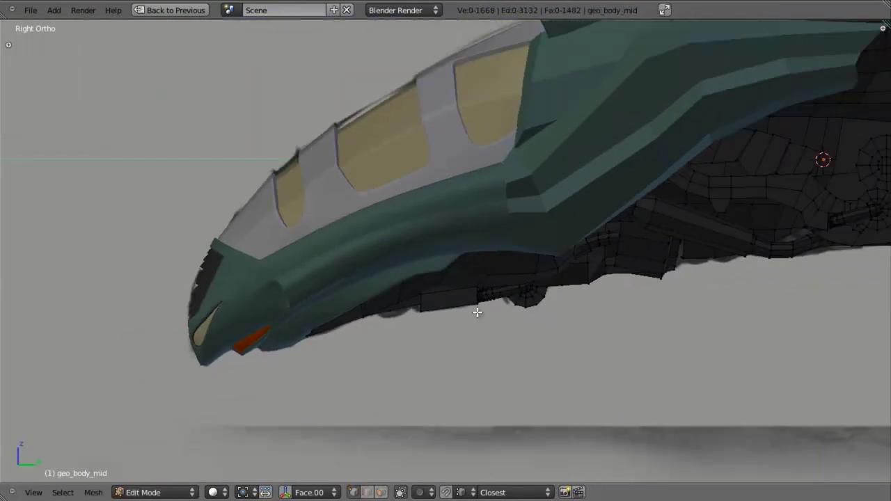
{"action": "key", "text": "Tab"}
{"action": "scroll", "coordinate": [478, 313], "scroll_direction": "down", "scroll_amount": 1}
{"action": "key", "text": "ctrl+s"}
{"action": "left_click", "coordinate": [478, 311]}
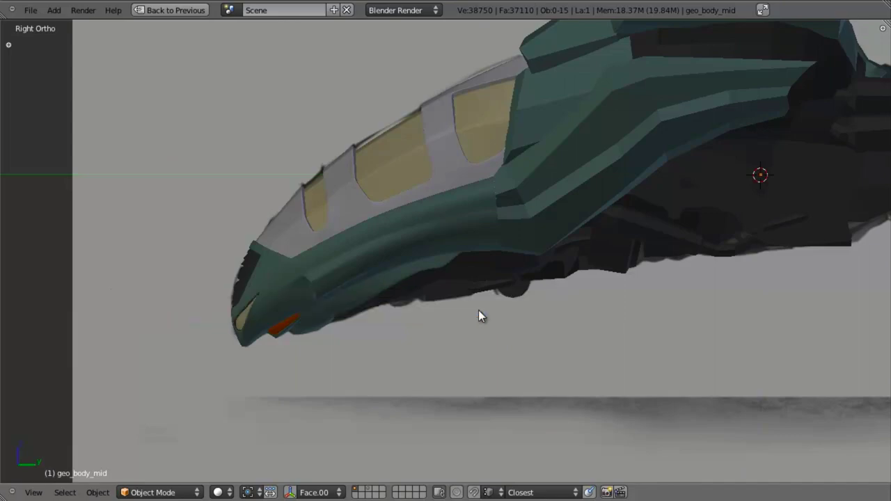
Examine the front wheel and its strut against the side reference image in wireframe display
{"action": "scroll", "coordinate": [481, 309], "scroll_direction": "up", "scroll_amount": 5}
{"action": "key", "text": "z"}
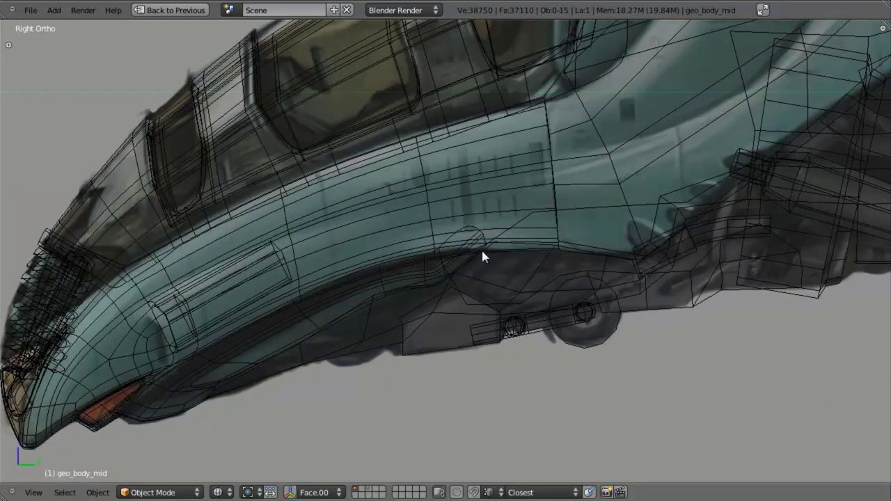
{"action": "scroll", "coordinate": [352, 303], "scroll_direction": "up", "scroll_amount": 5}
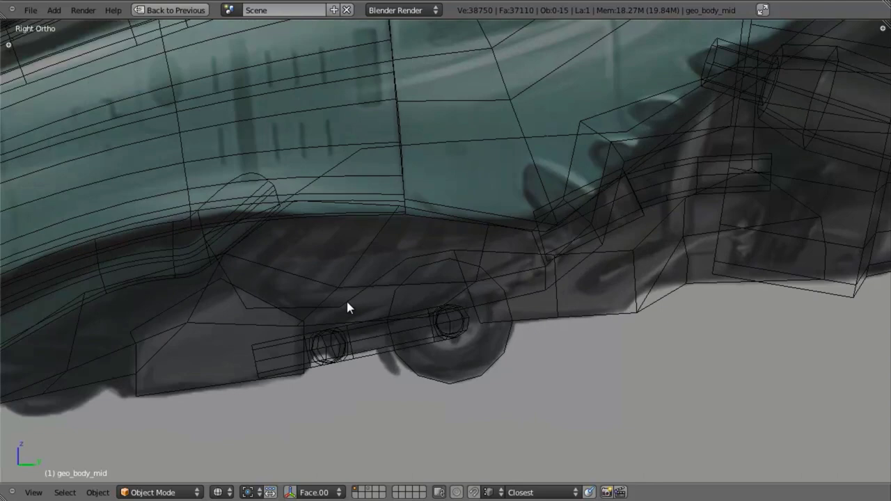
{"action": "middle_click_drag", "start_coordinate": [346, 301], "coordinate": [479, 290], "text": "shift"}
{"action": "scroll", "coordinate": [480, 291], "scroll_direction": "down", "scroll_amount": 2}
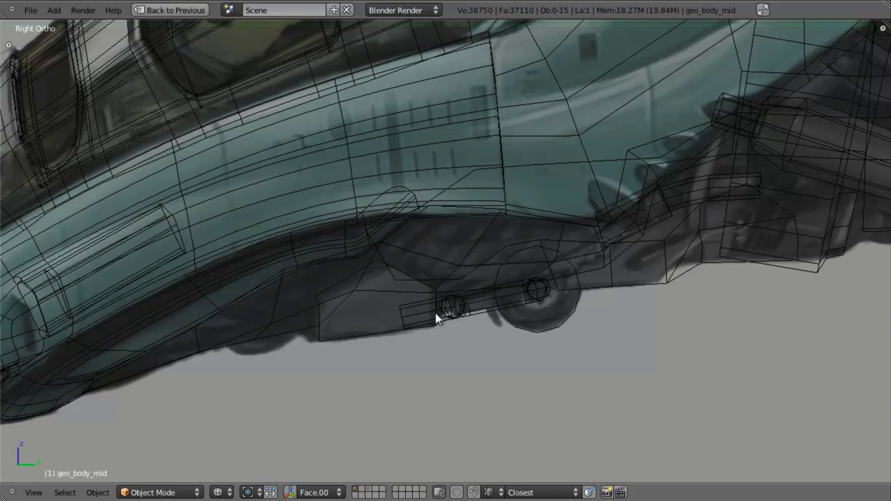
{"action": "scroll", "coordinate": [437, 330], "scroll_direction": "down", "scroll_amount": 4}
{"action": "scroll", "coordinate": [482, 341], "scroll_direction": "up", "scroll_amount": 4}
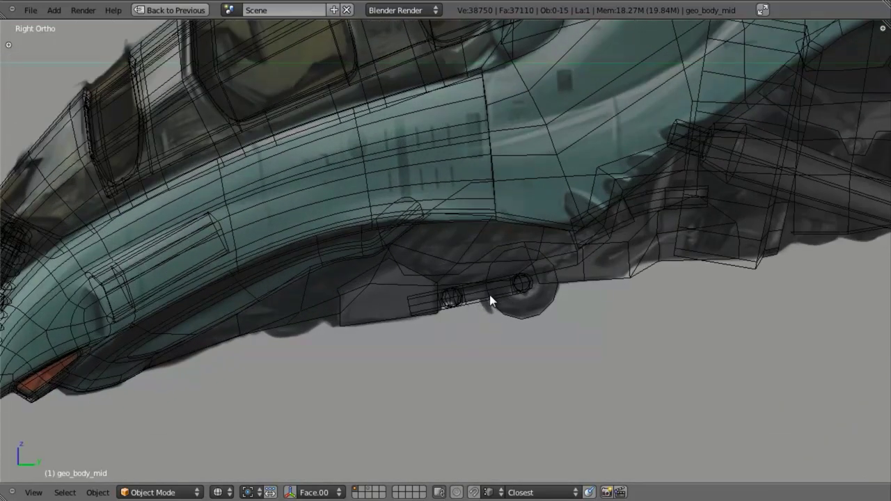
Snap the 3D cursor to the front end of the front wheel's strut in the mid body mesh
{"action": "right_click", "coordinate": [490, 296]}
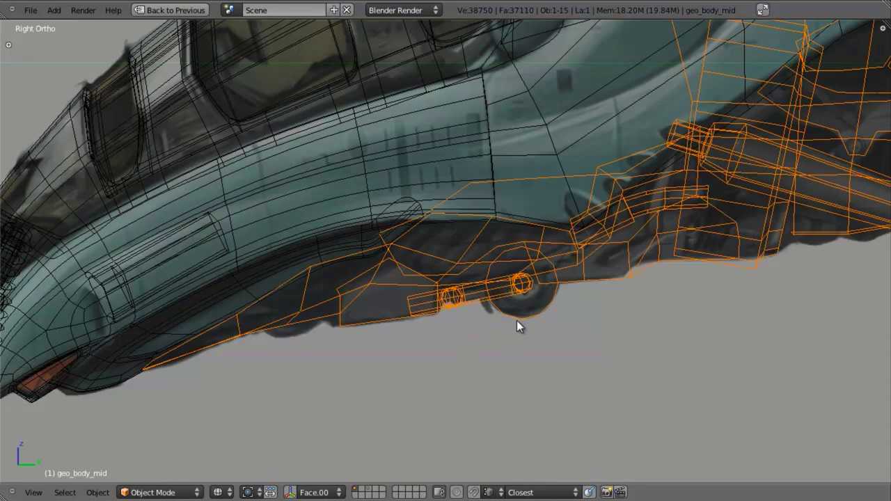
{"action": "key", "text": "Tab"}
{"action": "scroll", "coordinate": [522, 317], "scroll_direction": "up", "scroll_amount": 1}
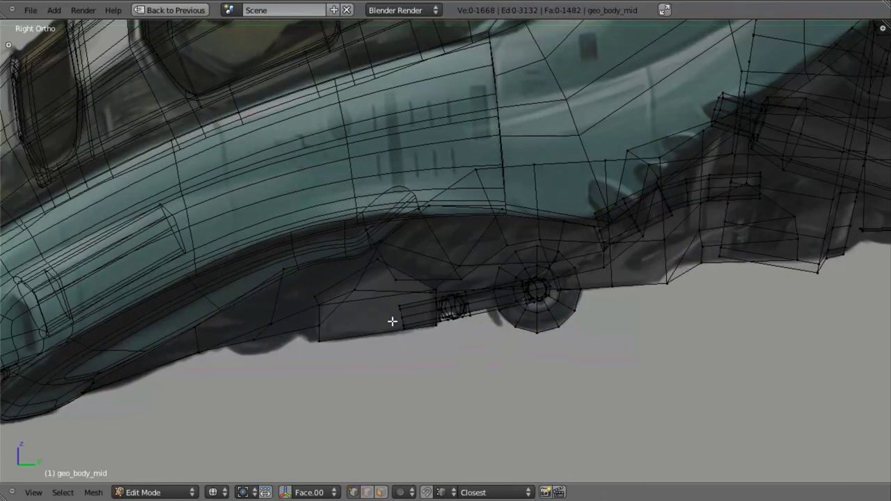
{"action": "key", "text": "b"}
{"action": "left_click_drag", "start_coordinate": [390, 294], "coordinate": [433, 363]}
{"action": "key", "text": "shift+s"}
{"action": "left_click", "coordinate": [431, 371]}
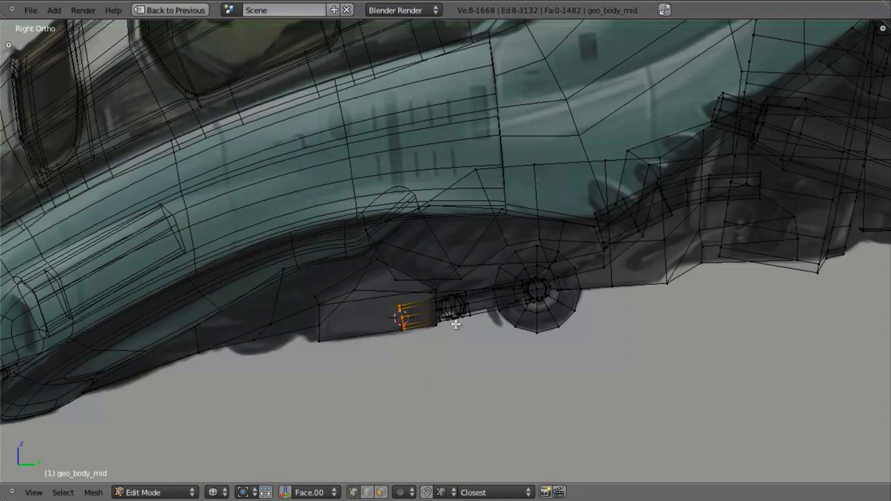
Select the whole linked strut and wheel and rotate them slightly downward around the 3D cursor in side view
{"action": "key", "text": "ctrl+l"}
{"action": "scroll", "coordinate": [522, 319], "scroll_direction": "up", "scroll_amount": 2}
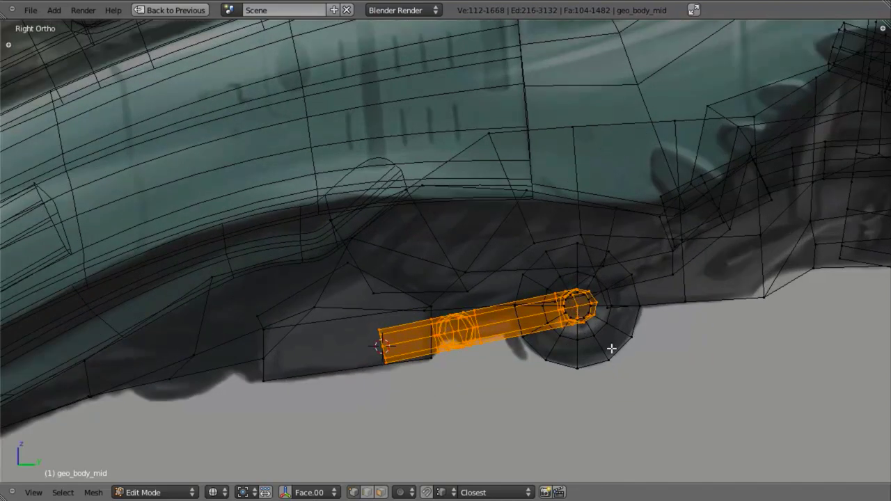
{"action": "key", "text": "l"}
{"action": "scroll", "coordinate": [607, 358], "scroll_direction": "down", "scroll_amount": 3}
{"action": "middle_click_drag", "start_coordinate": [606, 358], "coordinate": [458, 186]}
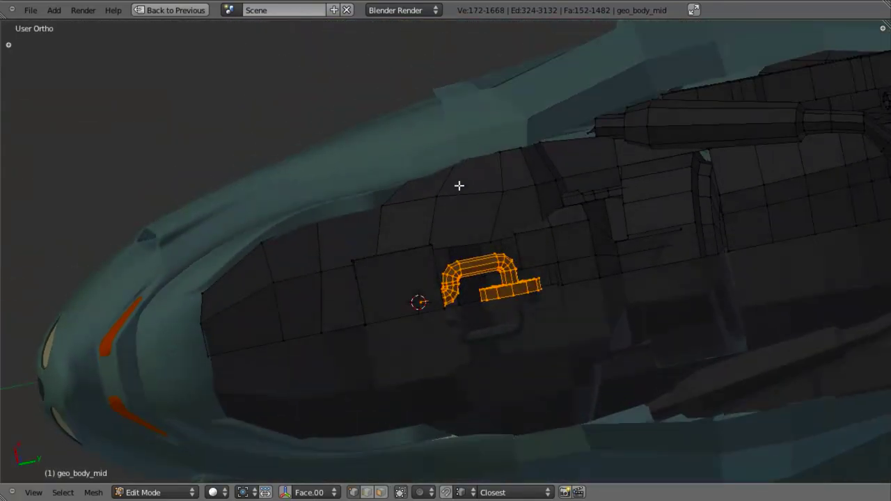
{"action": "key", "text": "KP_3"}
{"action": "scroll", "coordinate": [548, 286], "scroll_direction": "up", "scroll_amount": 4}
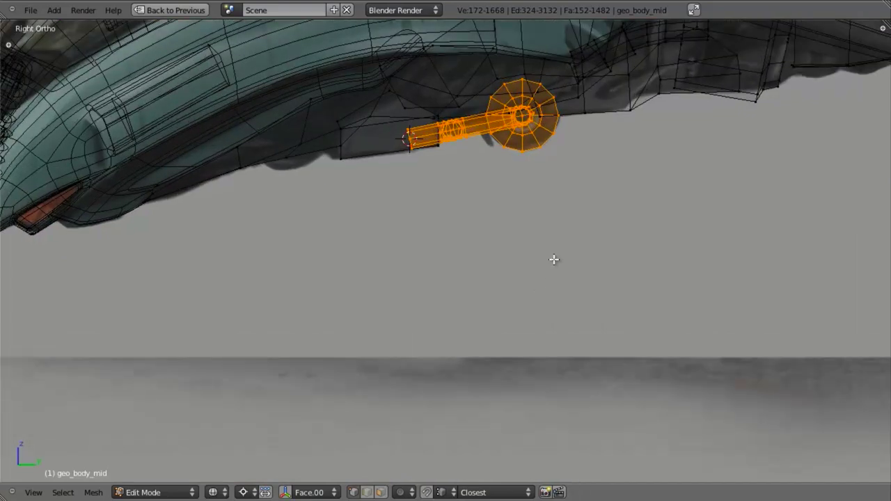
{"action": "key", "text": "r"}
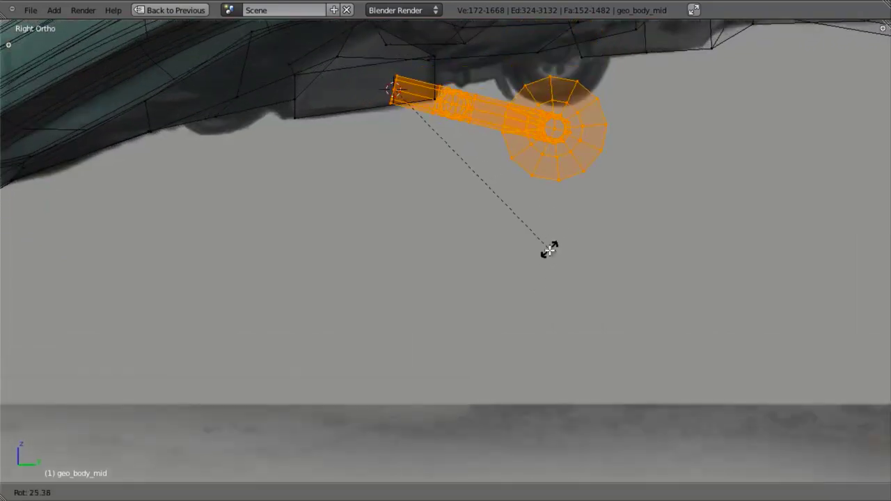
{"action": "left_click", "coordinate": [552, 221]}
Examine the lowered strut and wheel from the side and from below, checking how they sit against the mid body
{"action": "middle_click_drag", "start_coordinate": [553, 221], "coordinate": [419, 346]}
{"action": "scroll", "coordinate": [454, 206], "scroll_direction": "up", "scroll_amount": 2}
{"action": "scroll", "coordinate": [454, 207], "scroll_direction": "down", "scroll_amount": 2}
{"action": "middle_click_drag", "start_coordinate": [454, 207], "coordinate": [434, 310]}
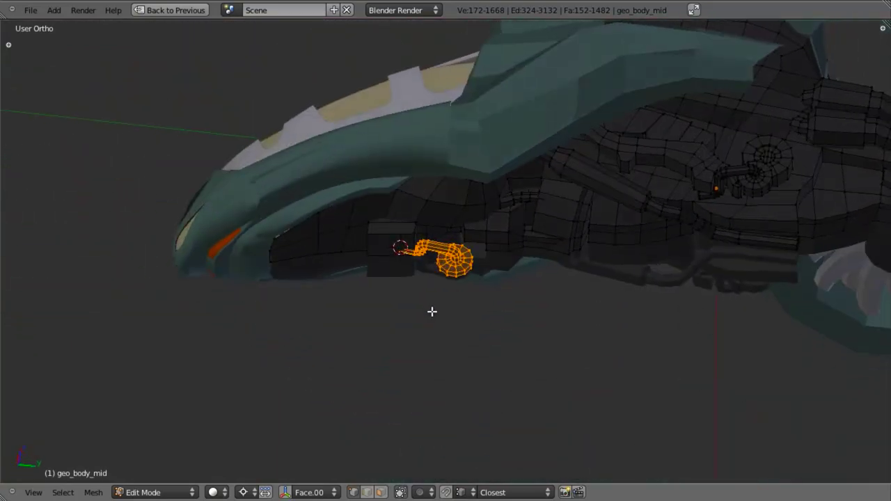
{"action": "scroll", "coordinate": [433, 310], "scroll_direction": "up", "scroll_amount": 3}
{"action": "key", "text": "KP_3"}
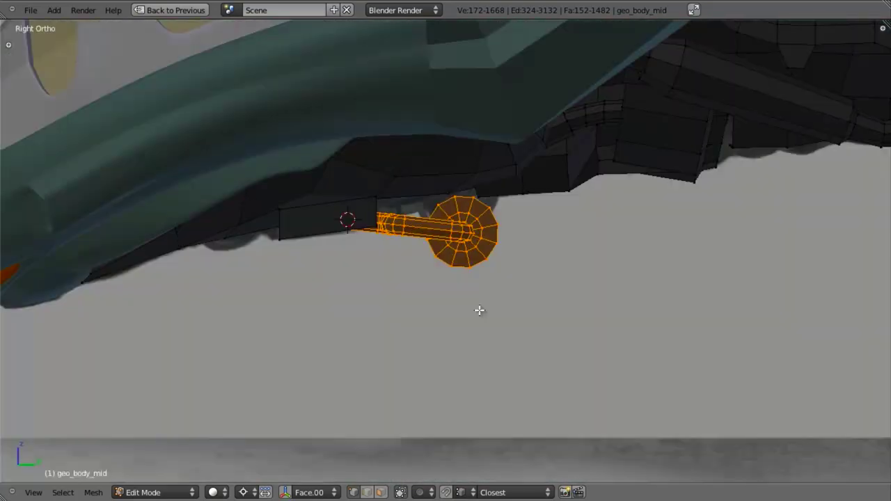
{"action": "key", "text": "z"}
{"action": "scroll", "coordinate": [478, 310], "scroll_direction": "up", "scroll_amount": 2}
{"action": "key", "text": "a"}
{"action": "key", "text": "z"}
{"action": "middle_click_drag", "start_coordinate": [466, 400], "coordinate": [451, 286]}
{"action": "middle_click_drag", "start_coordinate": [399, 305], "coordinate": [307, 241]}
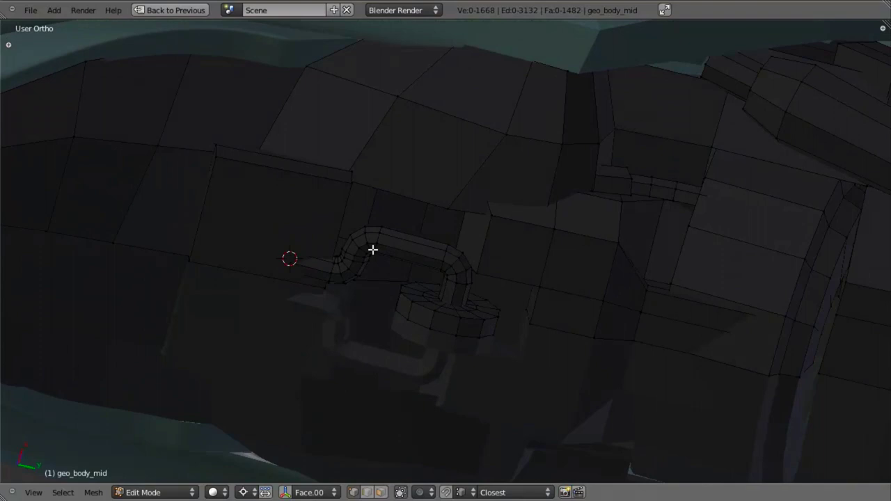
{"action": "middle_click_drag", "start_coordinate": [393, 210], "coordinate": [427, 237]}
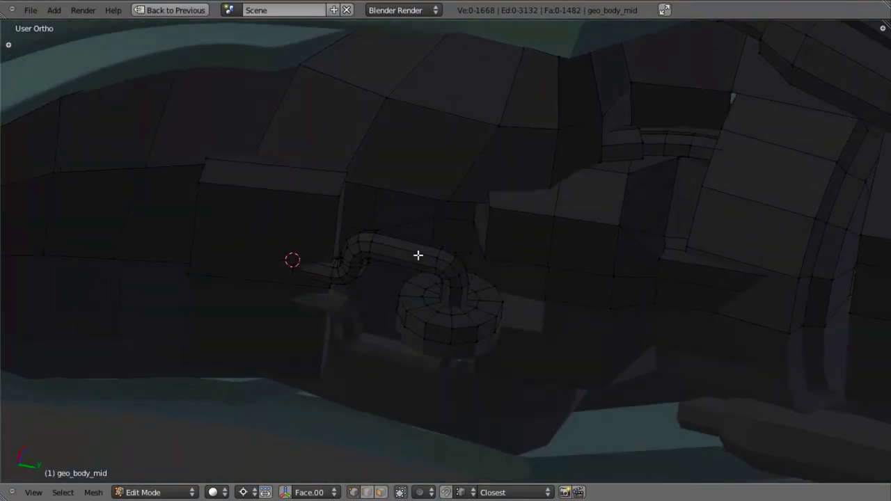
{"action": "middle_click_drag", "start_coordinate": [497, 217], "coordinate": [417, 261]}
Reselect the linked strut and wheel in side view and sketch short annotation strokes on the body behind the wheel
{"action": "right_click", "coordinate": [459, 270], "text": "alt"}
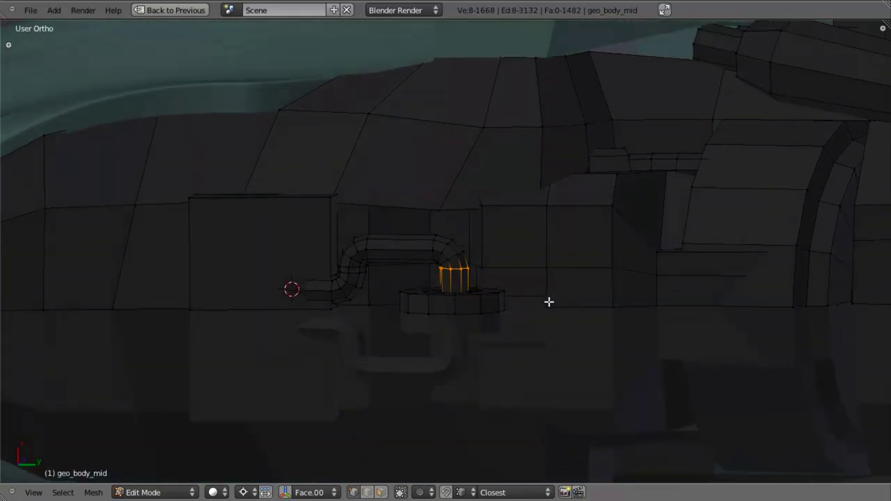
{"action": "key", "text": "KP_3"}
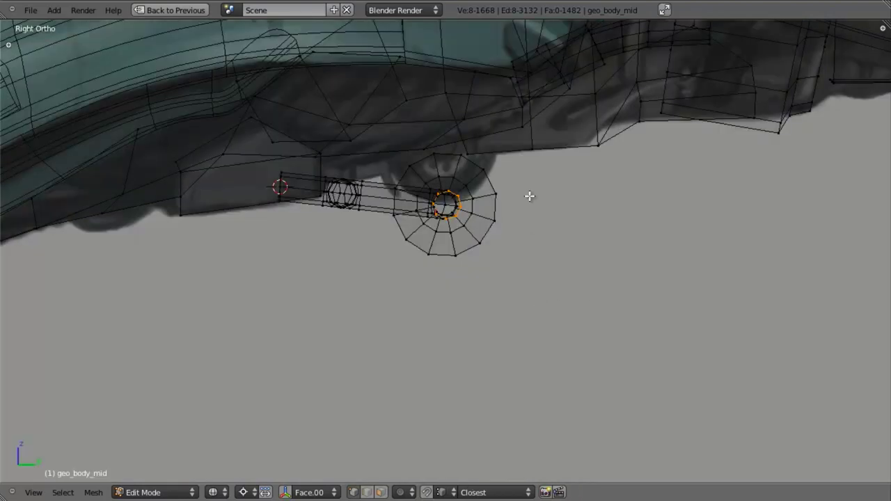
{"action": "key", "text": "l"}
{"action": "key", "text": "l"}
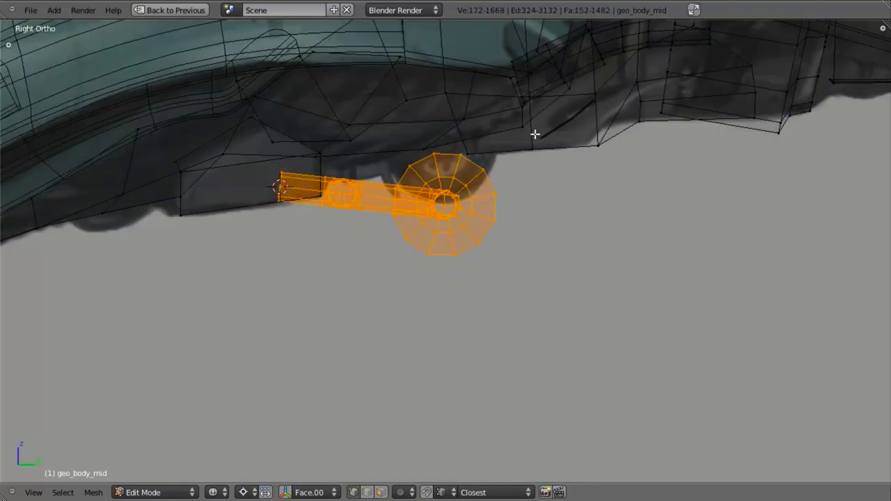
{"action": "left_click_drag", "start_coordinate": [575, 165], "coordinate": [576, 166]}
Rotate the strut and wheel about 77 degrees down around the 3D cursor so they hang nearly vertically
{"action": "key", "text": "r"}
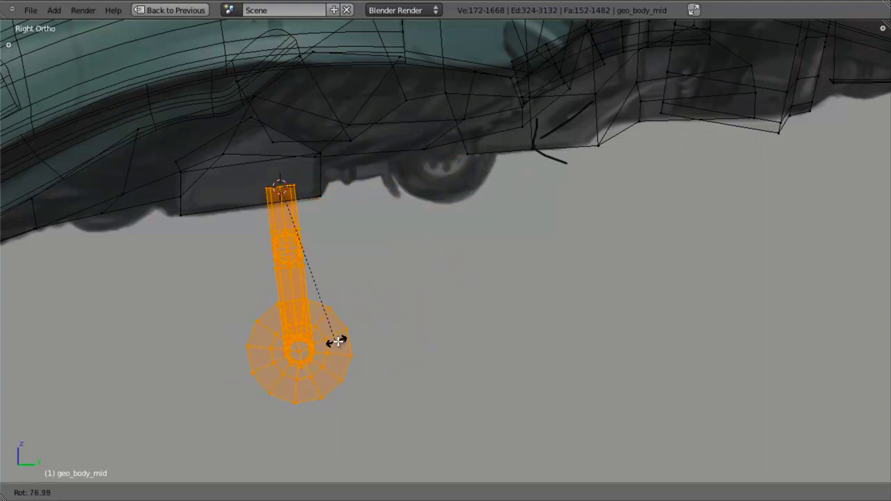
{"action": "left_click", "coordinate": [332, 341]}
{"action": "scroll", "coordinate": [338, 337], "scroll_direction": "down", "scroll_amount": 7}
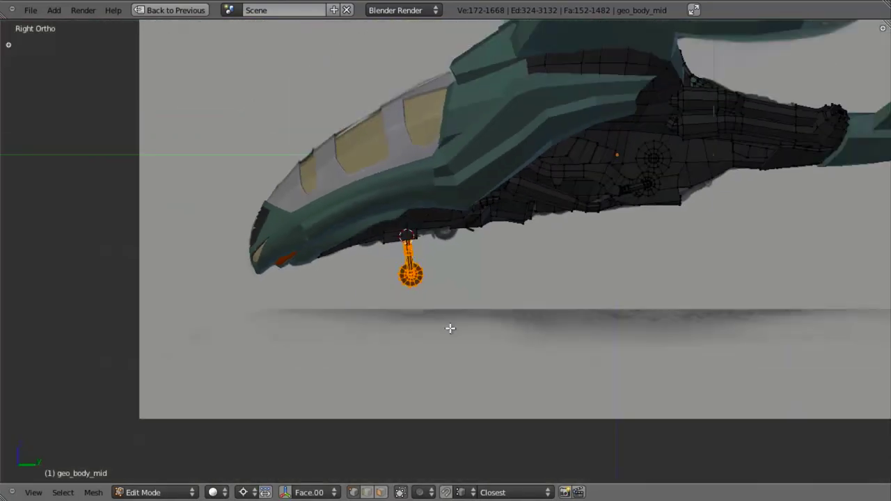
{"action": "scroll", "coordinate": [541, 224], "scroll_direction": "down", "scroll_amount": 3}
{"action": "scroll", "coordinate": [432, 272], "scroll_direction": "up", "scroll_amount": 10}
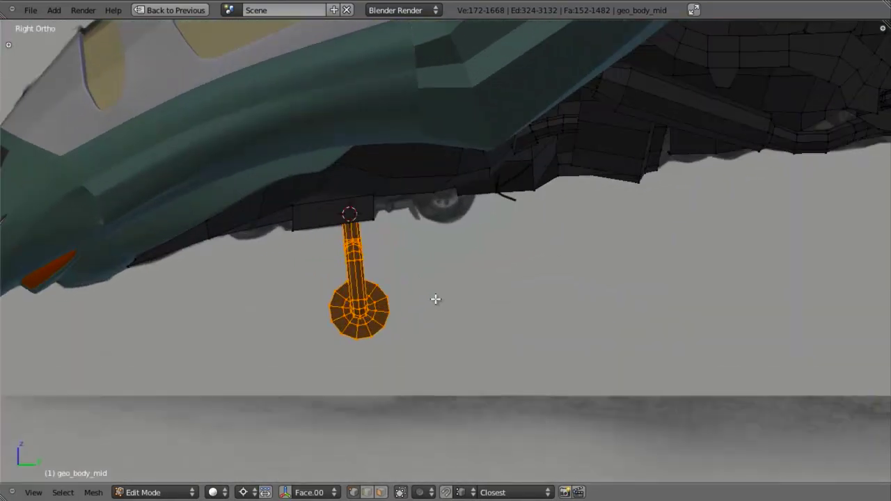
{"action": "scroll", "coordinate": [453, 324], "scroll_direction": "down", "scroll_amount": 4}
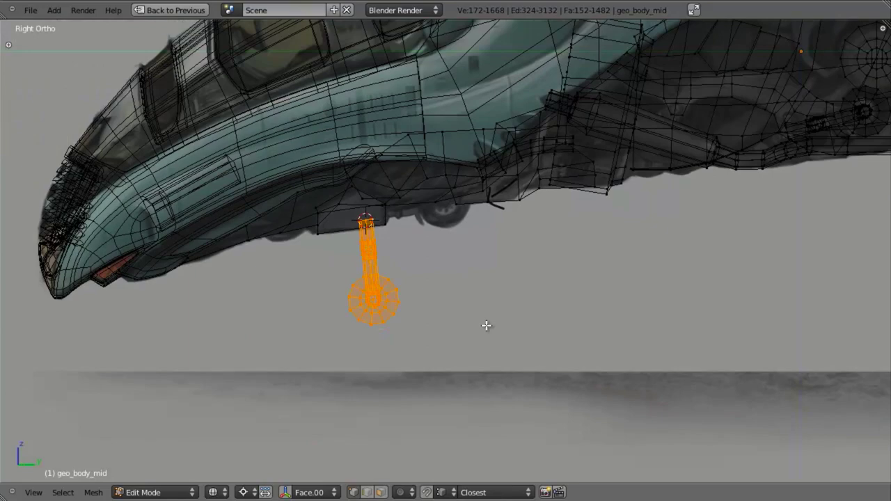
{"action": "scroll", "coordinate": [486, 326], "scroll_direction": "up", "scroll_amount": 2}
Rotate the strut and wheel back up around the 3D cursor to just beneath the body, and deselect everything
{"action": "key", "text": "r"}
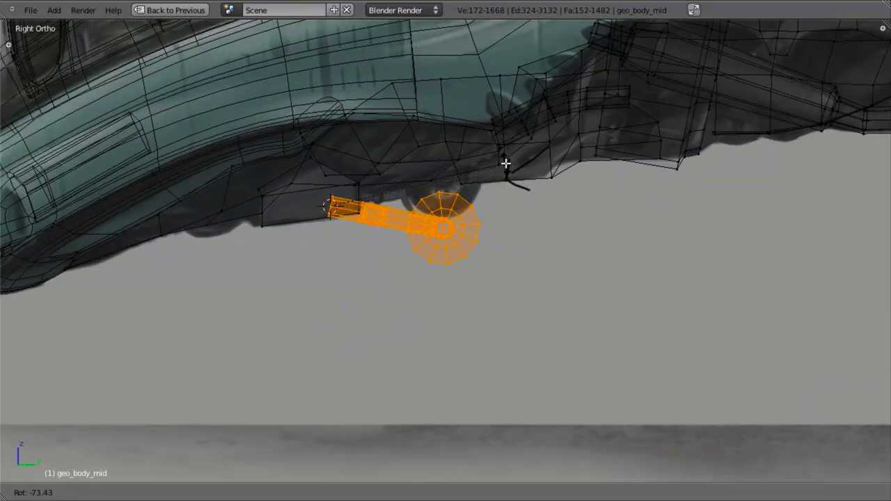
{"action": "left_click", "coordinate": [487, 237]}
{"action": "scroll", "coordinate": [491, 261], "scroll_direction": "up", "scroll_amount": 4}
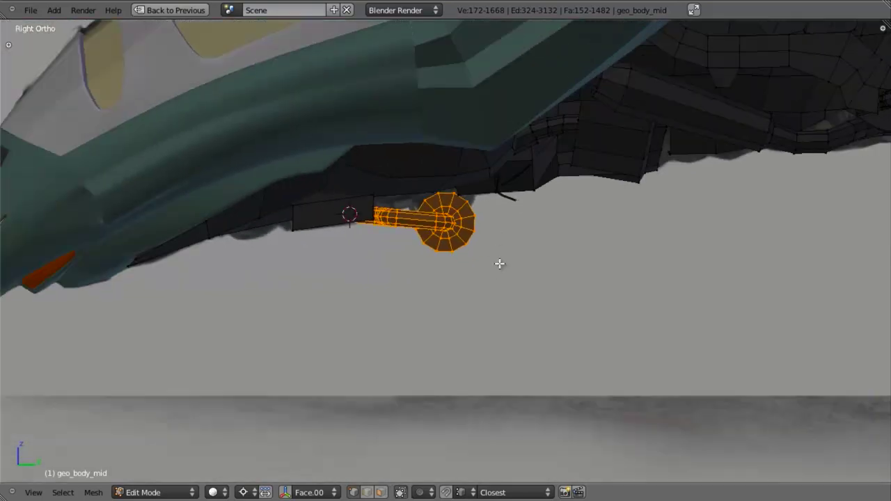
{"action": "scroll", "coordinate": [502, 288], "scroll_direction": "up", "scroll_amount": 1}
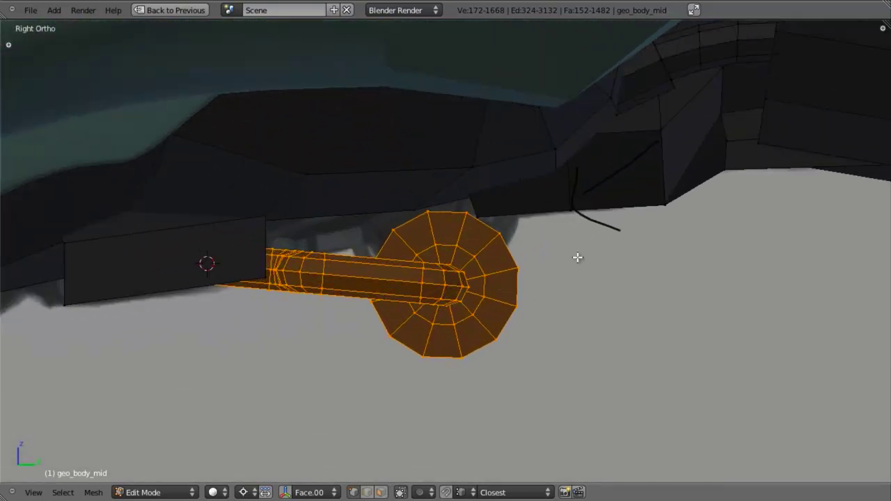
{"action": "key", "text": "a"}
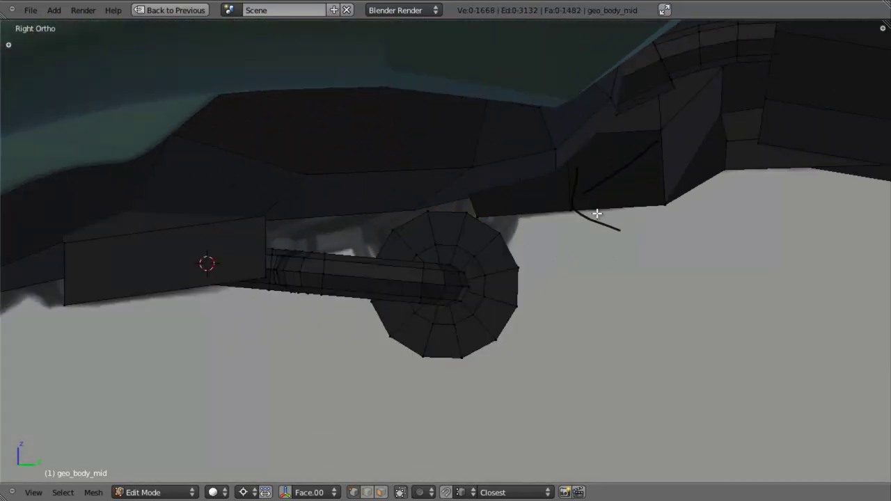
Unlink the grease pencil data from the mid body object and return it to Object Mode
{"action": "key", "text": "n"}
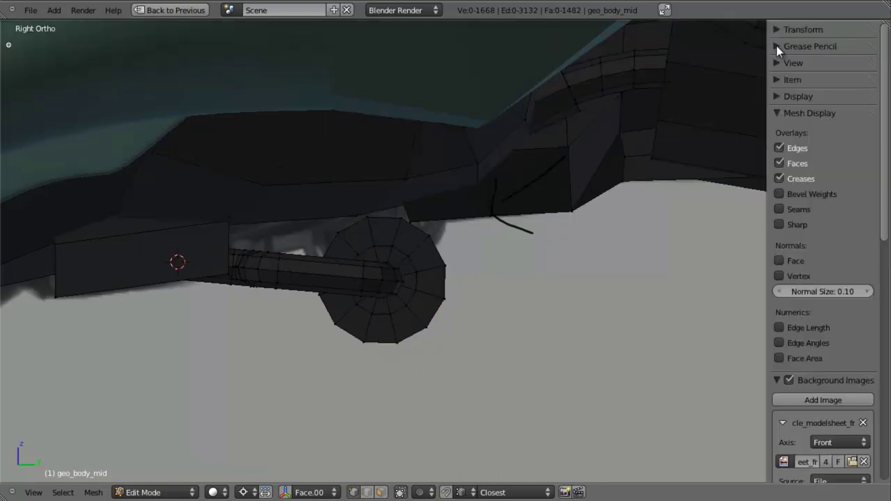
{"action": "left_click", "coordinate": [776, 45]}
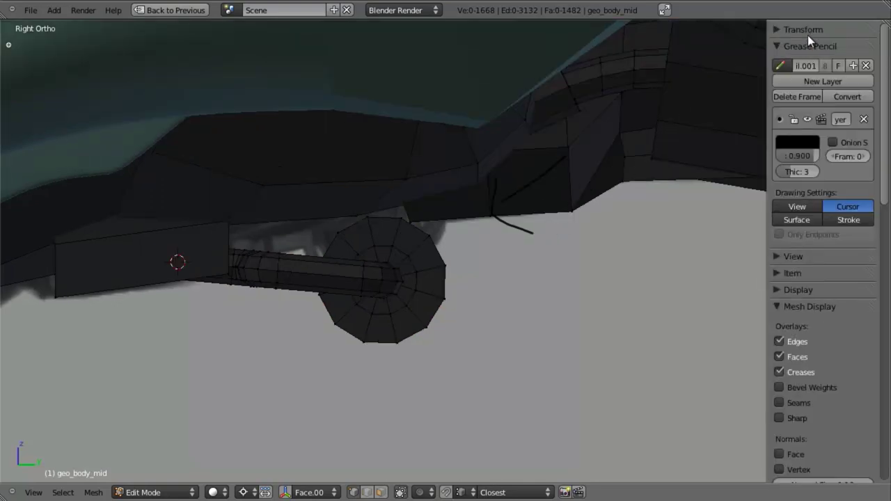
{"action": "left_click", "coordinate": [866, 66]}
{"action": "scroll", "coordinate": [458, 169], "scroll_direction": "down", "scroll_amount": 7}
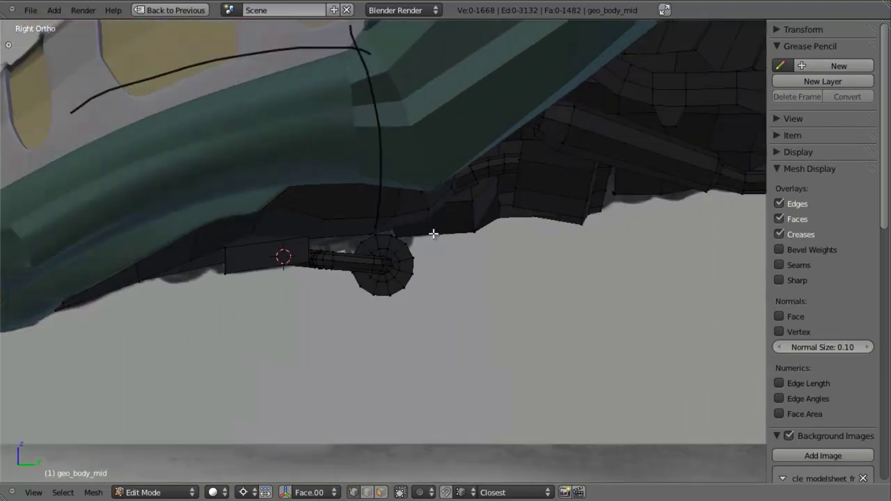
{"action": "key", "text": "z"}
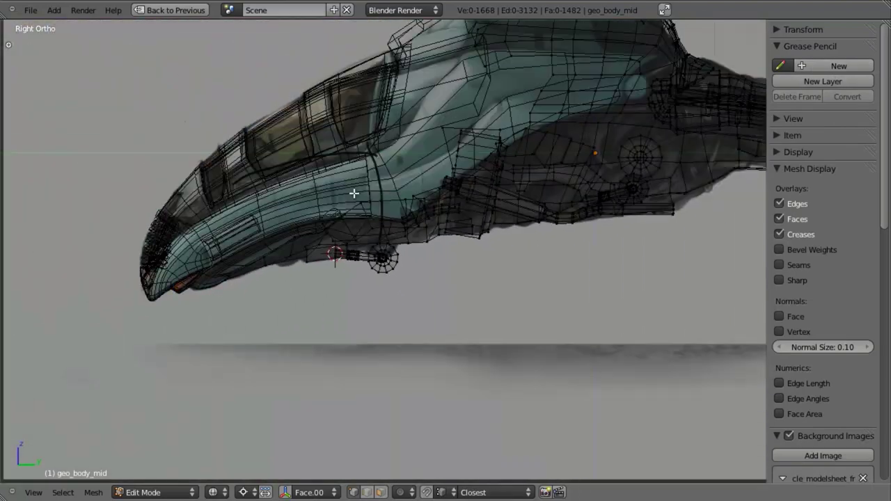
{"action": "key", "text": "z"}
{"action": "left_click", "coordinate": [782, 65]}
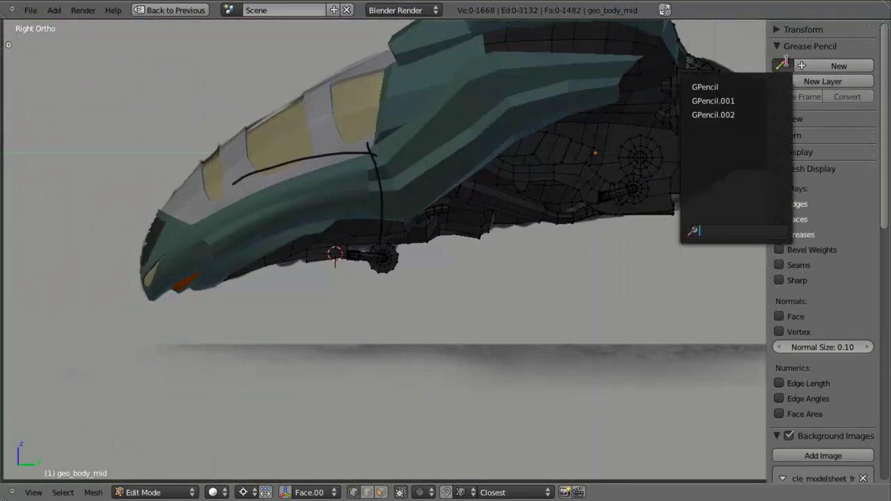
{"action": "key", "text": "Escape"}
{"action": "key", "text": "Tab"}
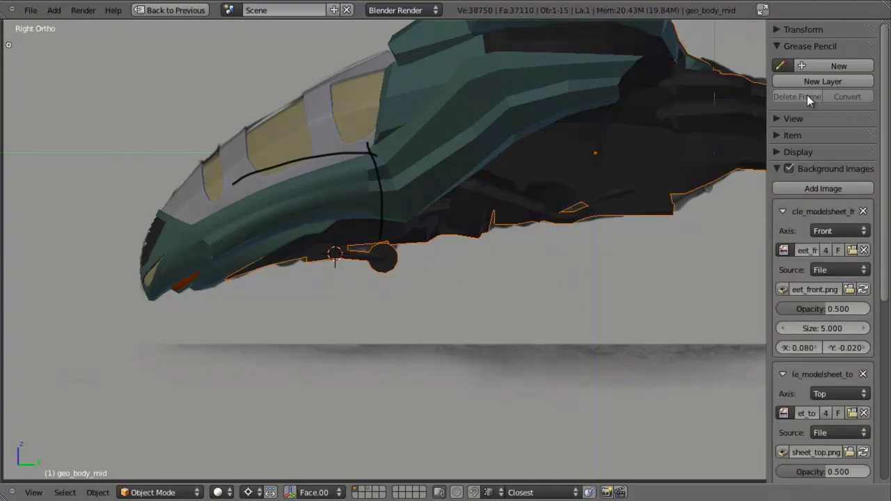
Select the front body object and unlink its grease pencil data
{"action": "scroll", "coordinate": [581, 203], "scroll_direction": "up", "scroll_amount": 4}
{"action": "right_click", "coordinate": [416, 176]}
{"action": "key", "text": "Tab"}
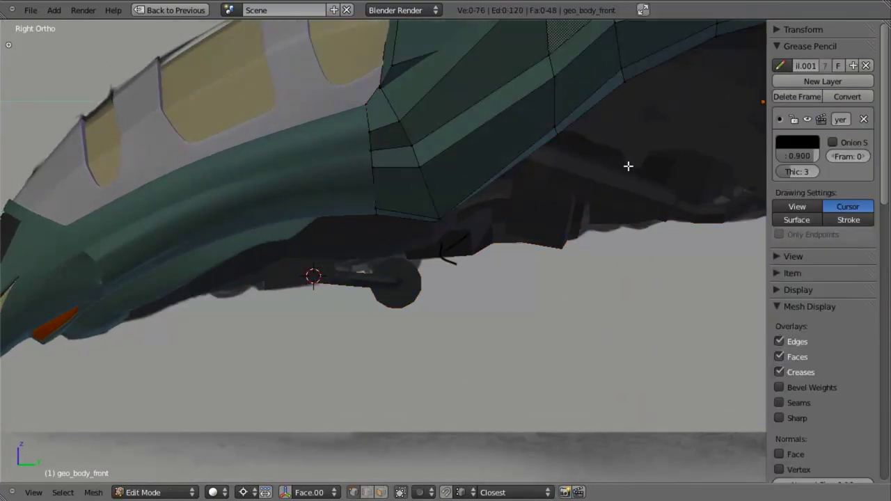
{"action": "left_click", "coordinate": [866, 65]}
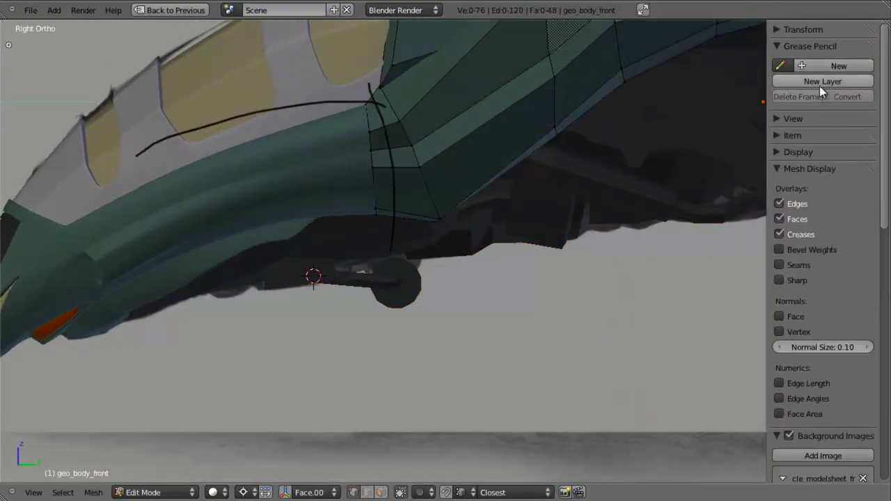
{"action": "key", "text": "Tab"}
Select the front panel, try the GPencil and GPencil.001 data on it, and leave it with no grease pencil data linked
{"action": "right_click", "coordinate": [320, 179]}
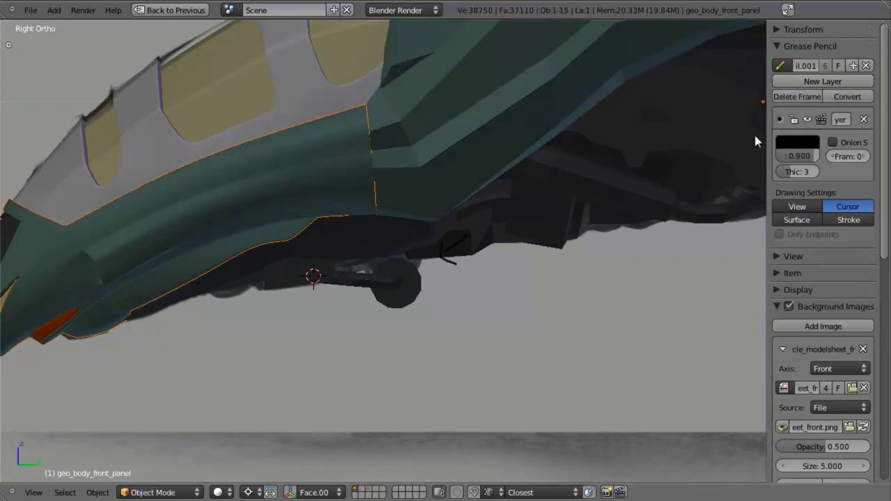
{"action": "left_click", "coordinate": [867, 65]}
{"action": "left_click", "coordinate": [786, 65]}
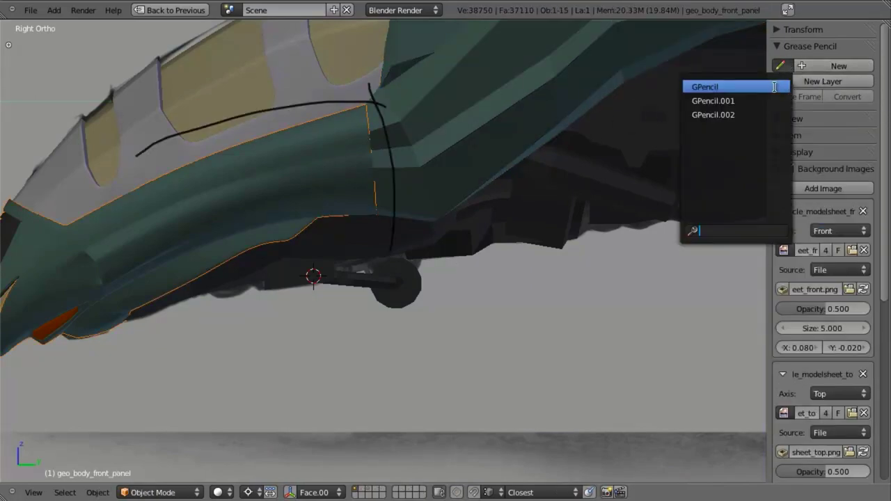
{"action": "left_click", "coordinate": [774, 87]}
{"action": "left_click", "coordinate": [866, 65]}
{"action": "left_click", "coordinate": [782, 66]}
{"action": "left_click", "coordinate": [776, 101]}
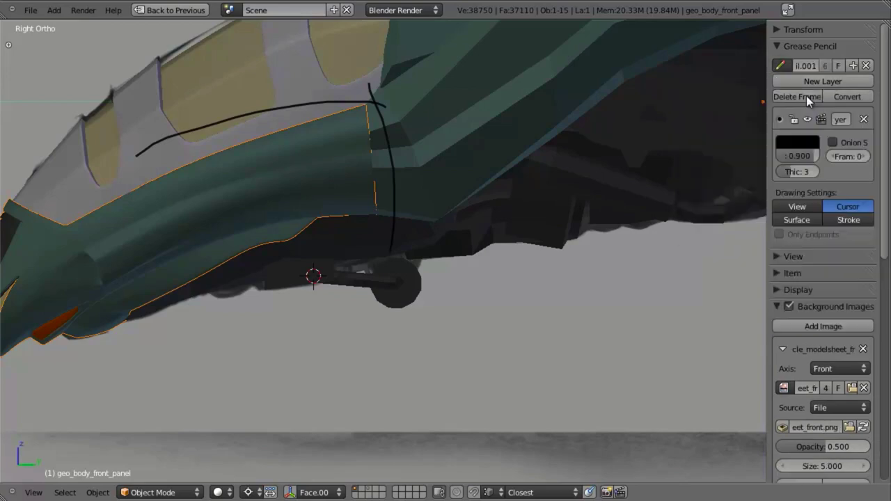
{"action": "left_click", "coordinate": [867, 65]}
Erase the leftover curved annotation strokes across the canopy edge and nose
{"action": "middle_click_drag", "start_coordinate": [337, 126], "coordinate": [376, 169], "text": "shift"}
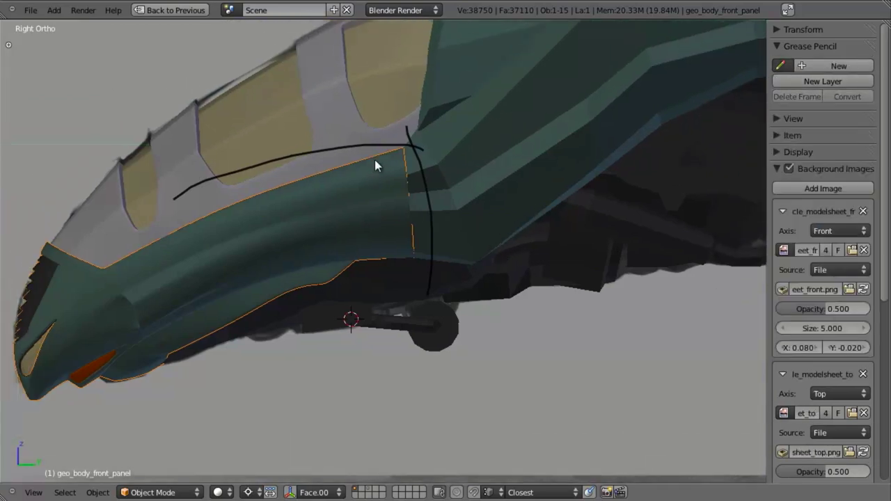
{"action": "key", "text": "d"}
{"action": "mouse_move", "coordinate": [429, 157]}
{"action": "right_mouse_down"}
{"action": "mouse_move", "coordinate": [410, 148]}
{"action": "mouse_move", "coordinate": [285, 177]}
{"action": "right_mouse_up"}
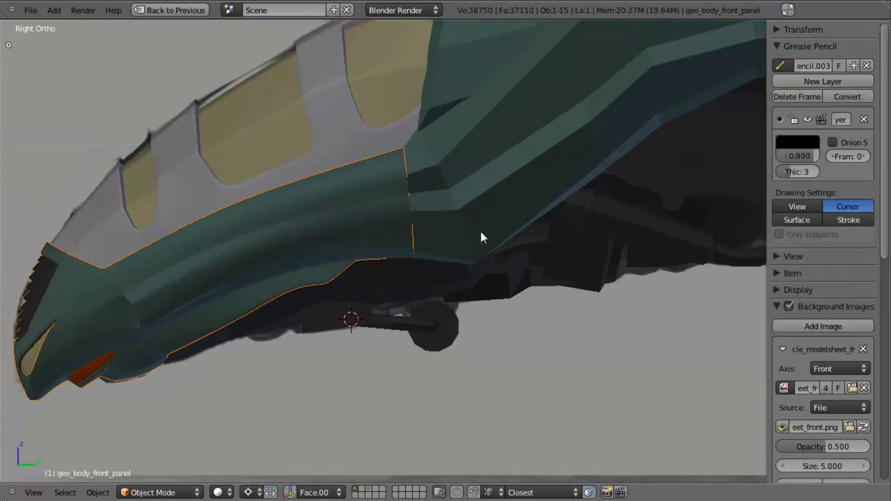
Select the mid body and compare its underside and front wheel with the side concept image in wireframe and solid shading
{"action": "scroll", "coordinate": [474, 235], "scroll_direction": "down", "scroll_amount": 2}
{"action": "scroll", "coordinate": [460, 253], "scroll_direction": "up", "scroll_amount": 1}
{"action": "right_click", "coordinate": [442, 272]}
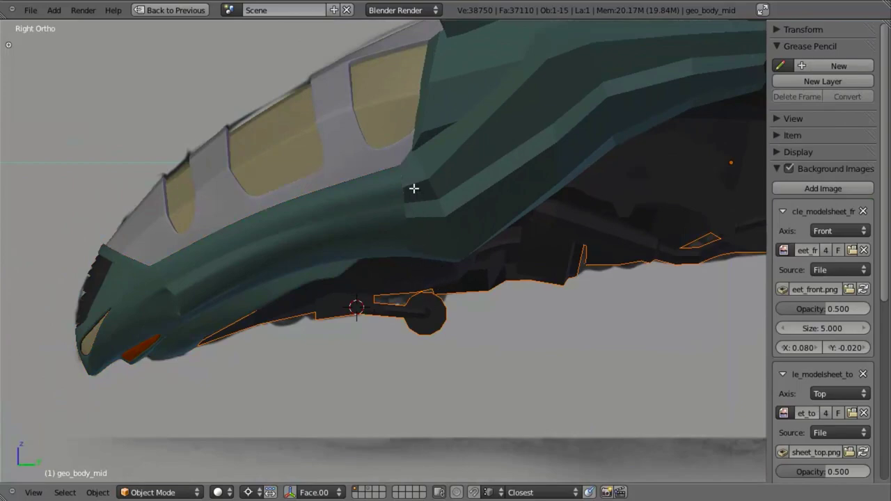
{"action": "left_click", "coordinate": [413, 188]}
{"action": "right_click", "coordinate": [427, 276]}
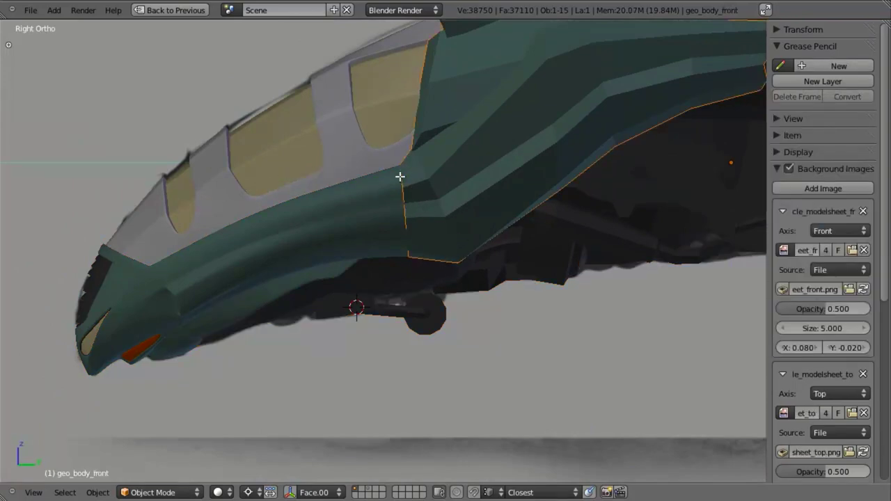
{"action": "left_click", "coordinate": [399, 177]}
{"action": "right_click", "coordinate": [432, 283]}
{"action": "key", "text": "z"}
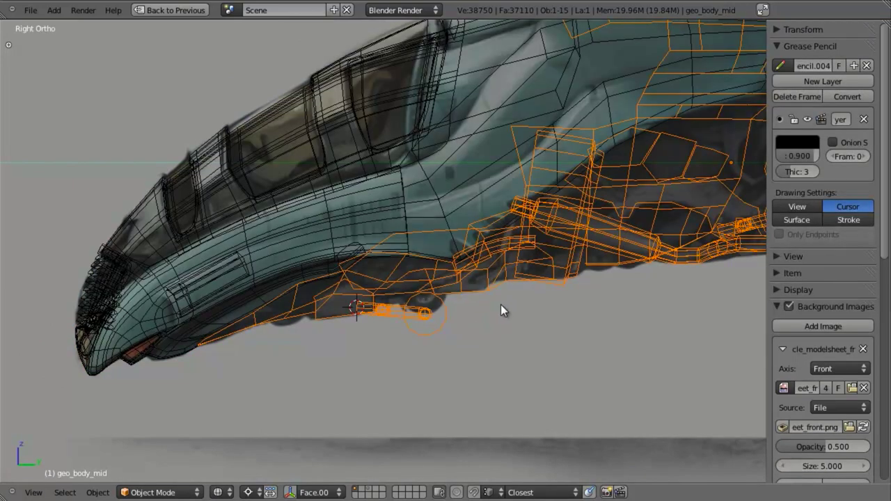
{"action": "scroll", "coordinate": [500, 304], "scroll_direction": "up", "scroll_amount": 2}
{"action": "middle_click_drag", "start_coordinate": [506, 302], "coordinate": [473, 281], "text": "shift"}
{"action": "scroll", "coordinate": [475, 282], "scroll_direction": "down", "scroll_amount": 4}
{"action": "key", "text": "z"}
{"action": "scroll", "coordinate": [459, 326], "scroll_direction": "up", "scroll_amount": 4}
{"action": "key", "text": "z"}
{"action": "scroll", "coordinate": [418, 341], "scroll_direction": "down", "scroll_amount": 2}
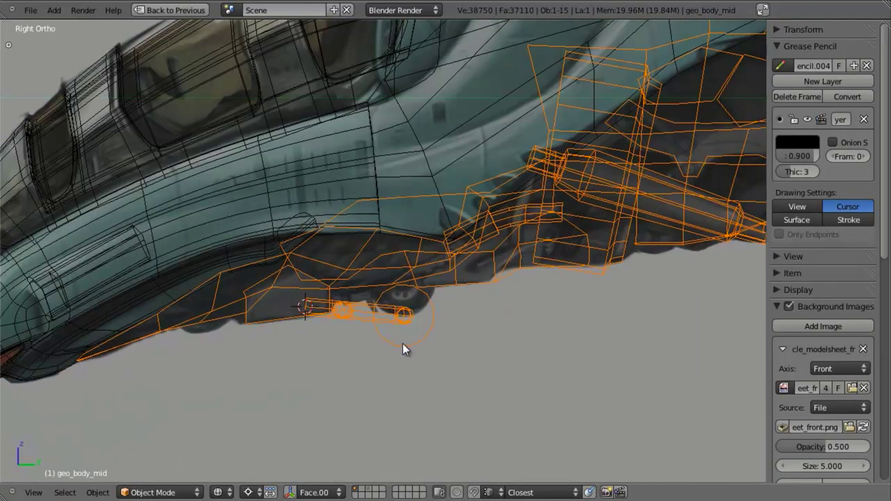
In Edit Mode on the mid body, select the linked nose underside shell, adjoining underside panels and front landing gear
{"action": "key", "text": "Tab"}
{"action": "key", "text": "z"}
{"action": "middle_click_drag", "start_coordinate": [403, 344], "coordinate": [385, 261]}
{"action": "scroll", "coordinate": [385, 260], "scroll_direction": "up", "scroll_amount": 2}
{"action": "scroll", "coordinate": [385, 261], "scroll_direction": "down", "scroll_amount": 2}
{"action": "middle_click_drag", "start_coordinate": [382, 296], "coordinate": [408, 274]}
{"action": "scroll", "coordinate": [376, 197], "scroll_direction": "down", "scroll_amount": 2}
{"action": "scroll", "coordinate": [376, 188], "scroll_direction": "up", "scroll_amount": 5}
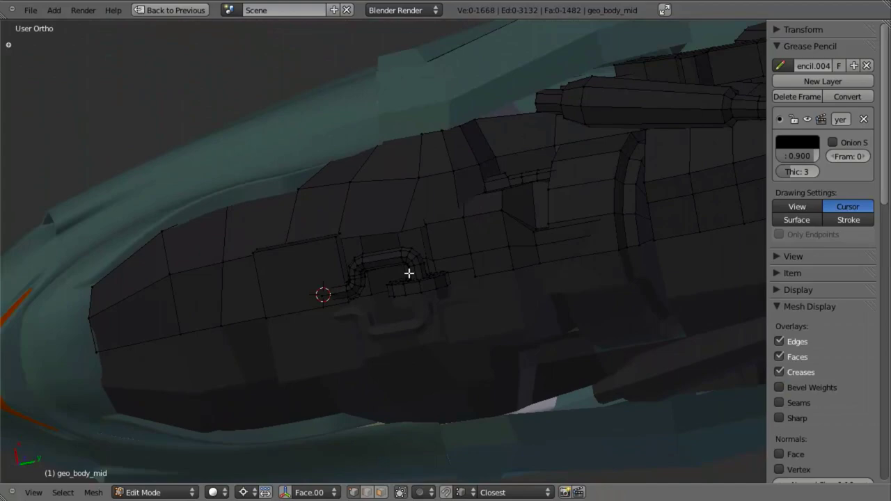
{"action": "left_click", "coordinate": [228, 264], "text": "alt"}
{"action": "left_click", "coordinate": [326, 265], "text": "shift"}
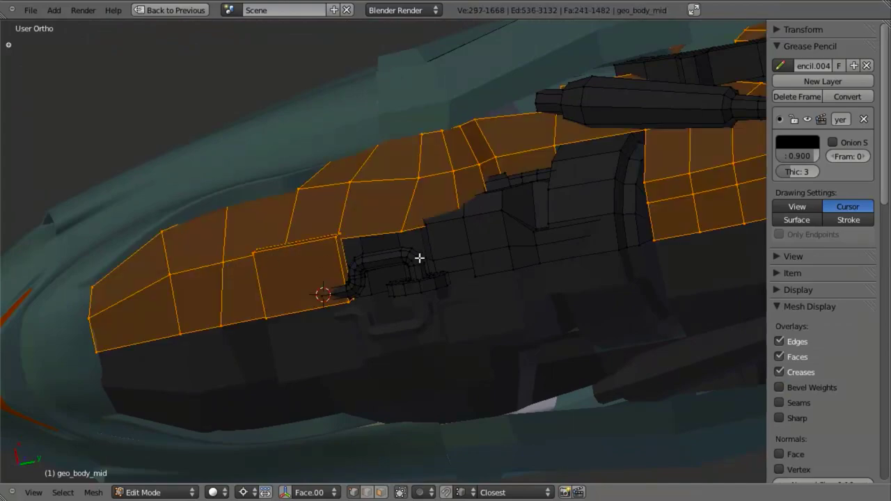
{"action": "key", "text": "l"}
{"action": "key", "text": "l"}
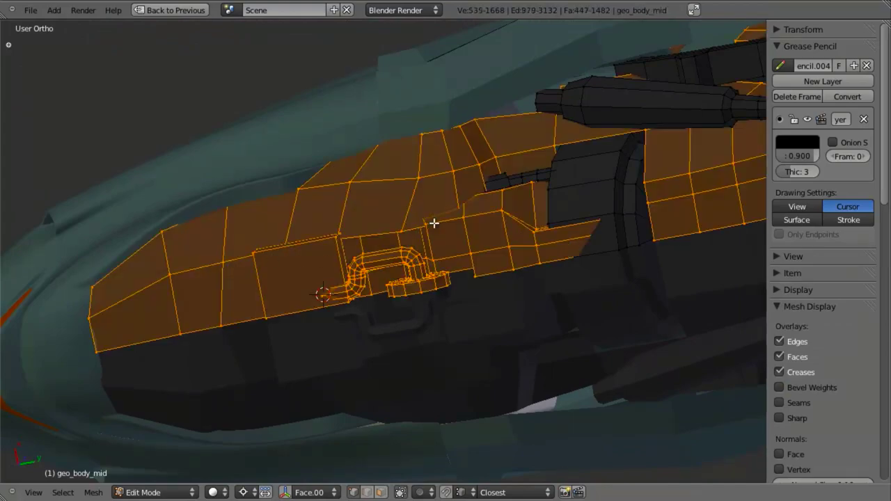
In side wireframe view, box-deselect the mid-fuselage faces behind the nose underside
{"action": "mouse_move", "coordinate": [434, 223]}
{"action": "middle_mouse_down"}
{"action": "mouse_move", "coordinate": [418, 293]}
{"action": "mouse_move", "coordinate": [436, 305]}
{"action": "mouse_move", "coordinate": [439, 346]}
{"action": "mouse_move", "coordinate": [427, 177]}
{"action": "middle_mouse_up"}
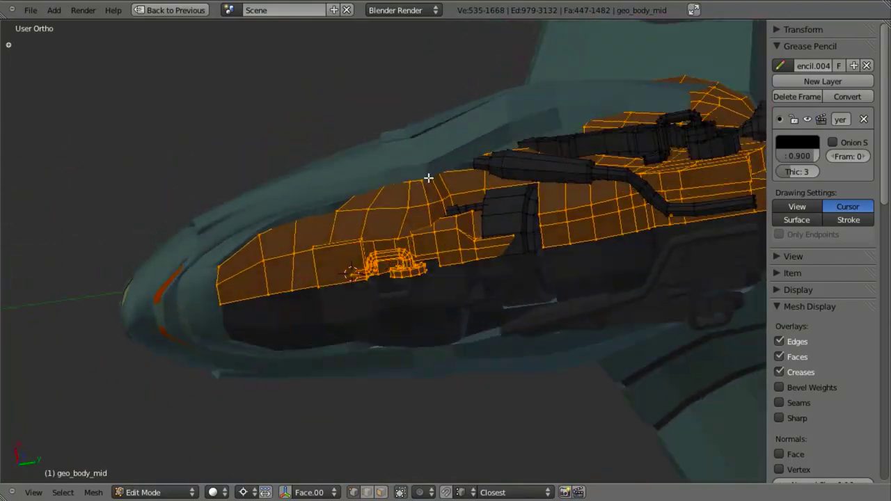
{"action": "key", "text": "z"}
{"action": "scroll", "coordinate": [446, 209], "scroll_direction": "up", "scroll_amount": 2}
{"action": "middle_click_drag", "start_coordinate": [497, 188], "coordinate": [441, 265], "text": "shift"}
{"action": "key", "text": "z"}
{"action": "scroll", "coordinate": [410, 264], "scroll_direction": "down", "scroll_amount": 4}
{"action": "key", "text": "z"}
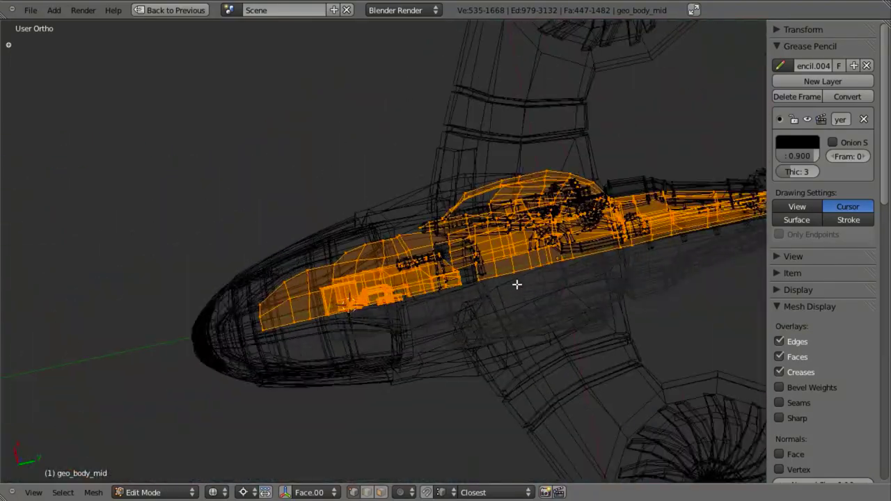
{"action": "middle_click_drag", "start_coordinate": [517, 285], "coordinate": [427, 372], "text": "shift"}
{"action": "scroll", "coordinate": [427, 369], "scroll_direction": "up", "scroll_amount": 2}
{"action": "key", "text": "KP_3"}
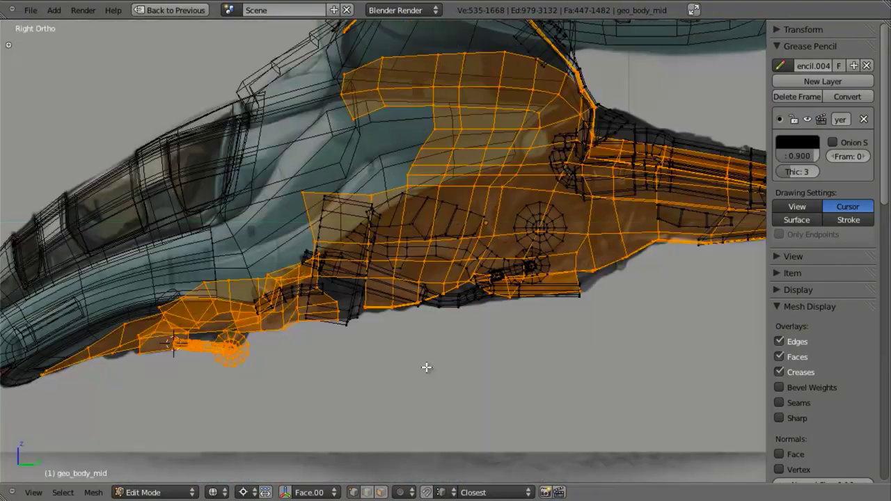
{"action": "scroll", "coordinate": [377, 323], "scroll_direction": "up", "scroll_amount": 2}
{"action": "key", "text": "b"}
{"action": "middle_click_drag", "start_coordinate": [333, 78], "coordinate": [629, 472]}
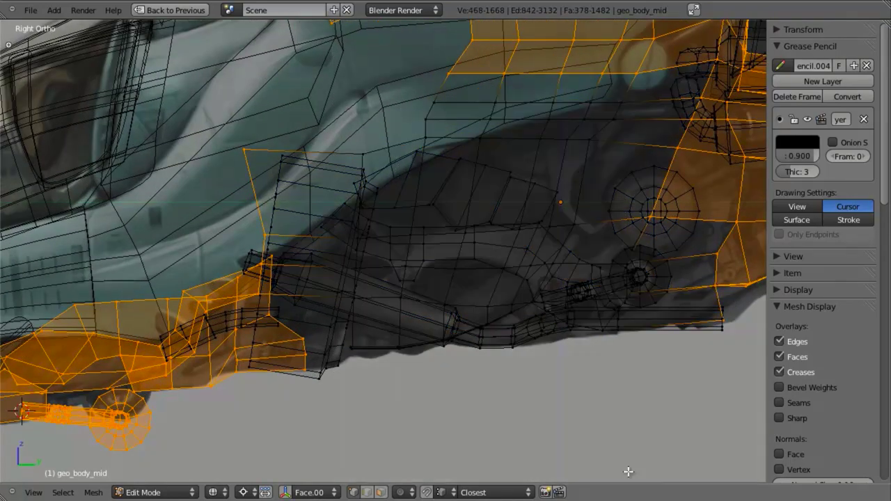
Box-deselect the remaining upper and tail faces, keeping only the nose underside and front landing gear selected
{"action": "scroll", "coordinate": [467, 268], "scroll_direction": "down", "scroll_amount": 3}
{"action": "key", "text": "b"}
{"action": "middle_click_drag", "start_coordinate": [319, 36], "coordinate": [730, 212]}
{"action": "scroll", "coordinate": [507, 193], "scroll_direction": "down", "scroll_amount": 4}
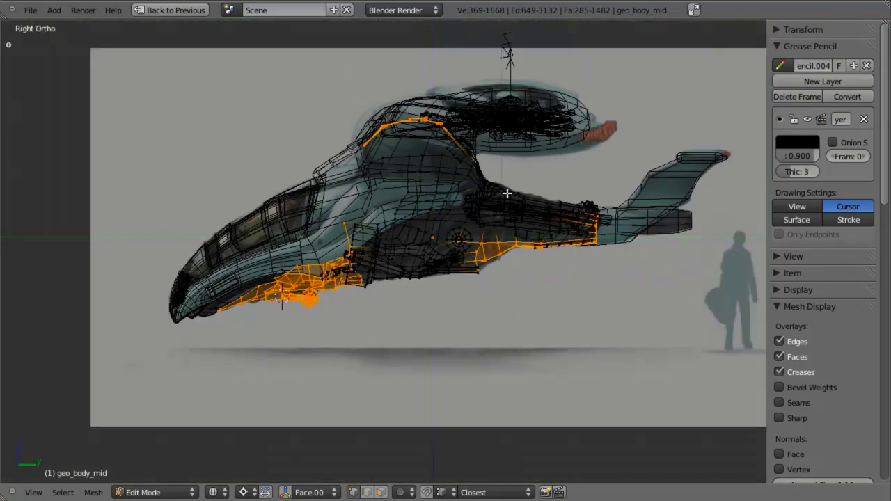
{"action": "middle_click_drag", "start_coordinate": [338, 118], "coordinate": [488, 199]}
{"action": "key", "text": "b"}
{"action": "scroll", "coordinate": [505, 334], "scroll_direction": "up", "scroll_amount": 6}
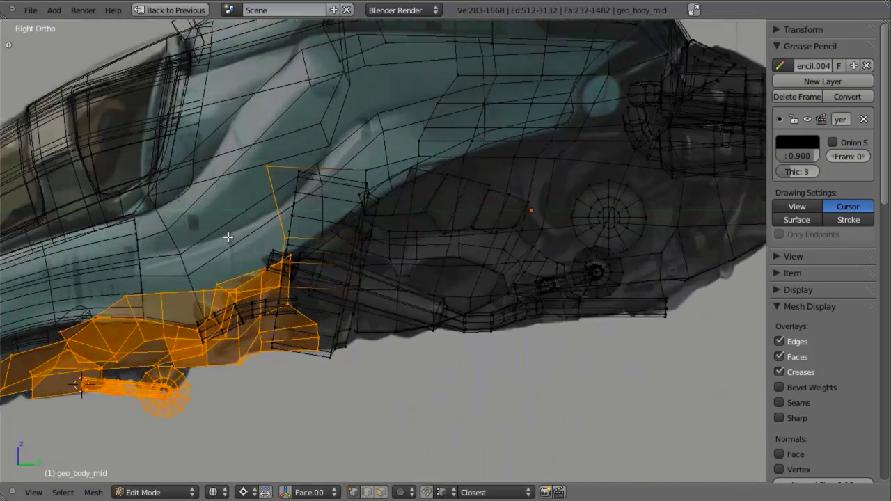
Separate the selected nose underside and landing gear into their own object, and select that object in Object Mode
{"action": "mouse_move", "coordinate": [348, 285]}
{"action": "middle_mouse_down"}
{"action": "mouse_move", "coordinate": [390, 193]}
{"action": "mouse_move", "coordinate": [260, 189]}
{"action": "mouse_move", "coordinate": [572, 292]}
{"action": "mouse_move", "coordinate": [589, 270]}
{"action": "mouse_move", "coordinate": [413, 262]}
{"action": "mouse_move", "coordinate": [451, 229]}
{"action": "mouse_move", "coordinate": [410, 249]}
{"action": "mouse_move", "coordinate": [452, 265]}
{"action": "middle_mouse_up"}
{"action": "key", "text": "z"}
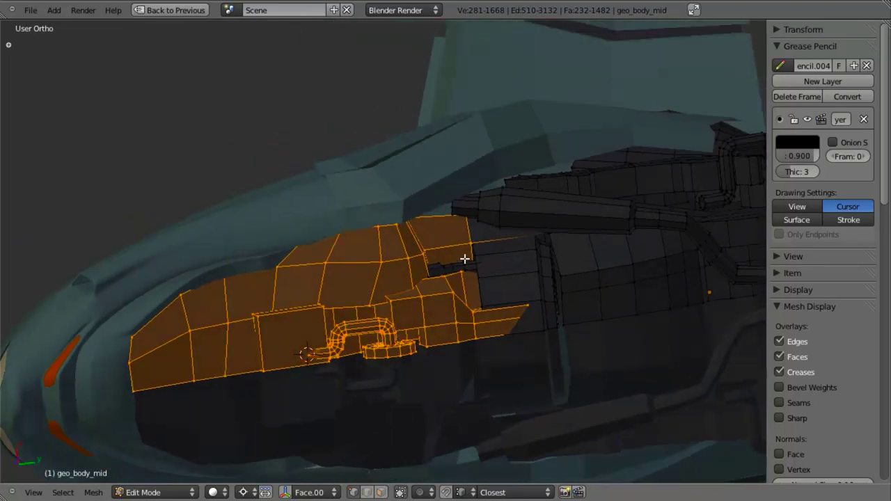
{"action": "key", "text": "p"}
{"action": "left_click", "coordinate": [456, 201]}
{"action": "middle_click_drag", "start_coordinate": [467, 328], "coordinate": [509, 313]}
{"action": "key", "text": "Tab"}
{"action": "right_click", "coordinate": [360, 308]}
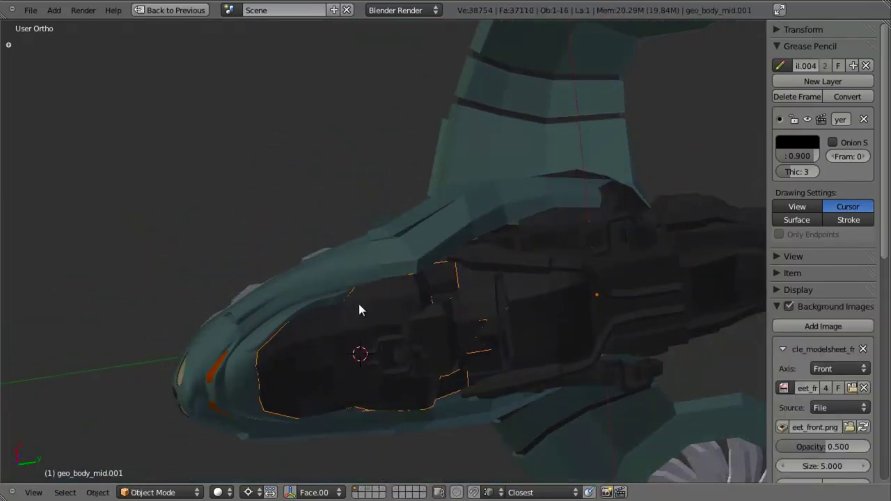
Open the separated nose underside for editing in side wireframe view and reduce the selection to one vertex above the strut
{"action": "middle_click_drag", "start_coordinate": [360, 308], "coordinate": [384, 269]}
{"action": "key", "text": "KP_3"}
{"action": "key", "text": "z"}
{"action": "scroll", "coordinate": [420, 277], "scroll_direction": "up", "scroll_amount": 5}
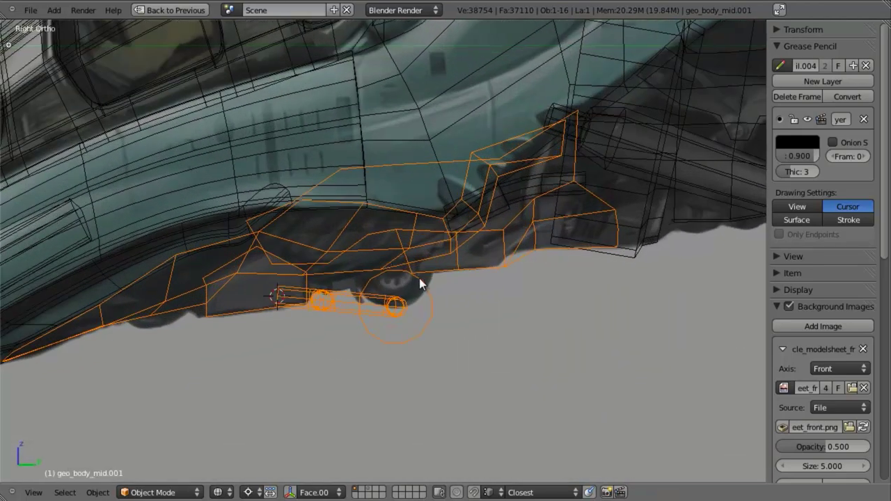
{"action": "key", "text": "Tab"}
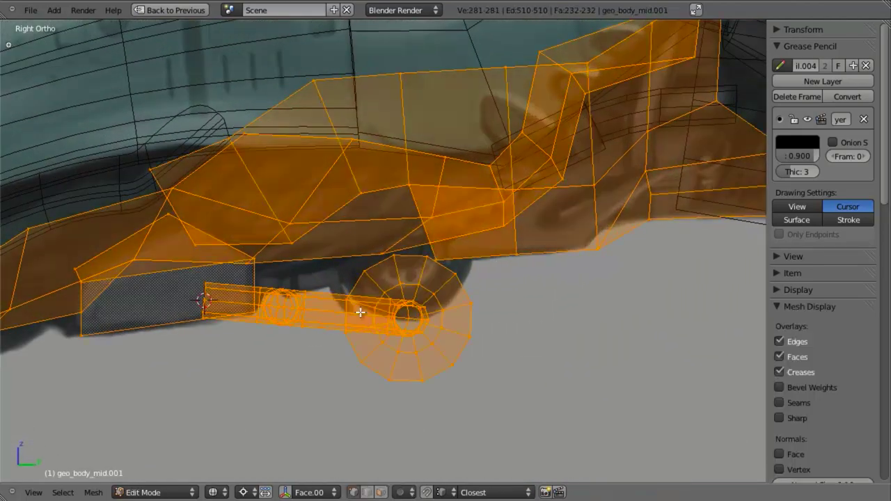
{"action": "right_click", "coordinate": [359, 195]}
Examine the strut, wheel and surrounding underside from below and against the side concept image
{"action": "middle_click_drag", "start_coordinate": [480, 227], "coordinate": [481, 171]}
{"action": "key", "text": "z"}
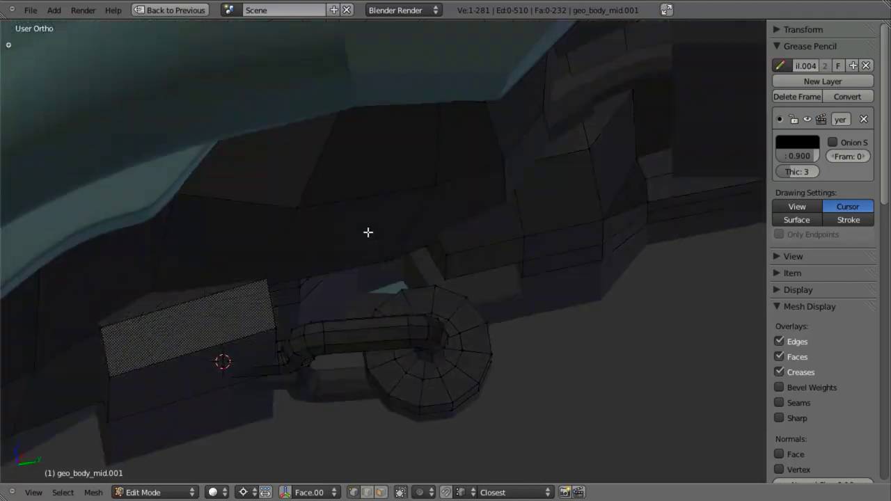
{"action": "middle_click_drag", "start_coordinate": [368, 233], "coordinate": [364, 149]}
{"action": "scroll", "coordinate": [433, 250], "scroll_direction": "down", "scroll_amount": 2}
{"action": "middle_click_drag", "start_coordinate": [433, 249], "coordinate": [378, 279]}
{"action": "key", "text": "KP_3"}
{"action": "key", "text": "z"}
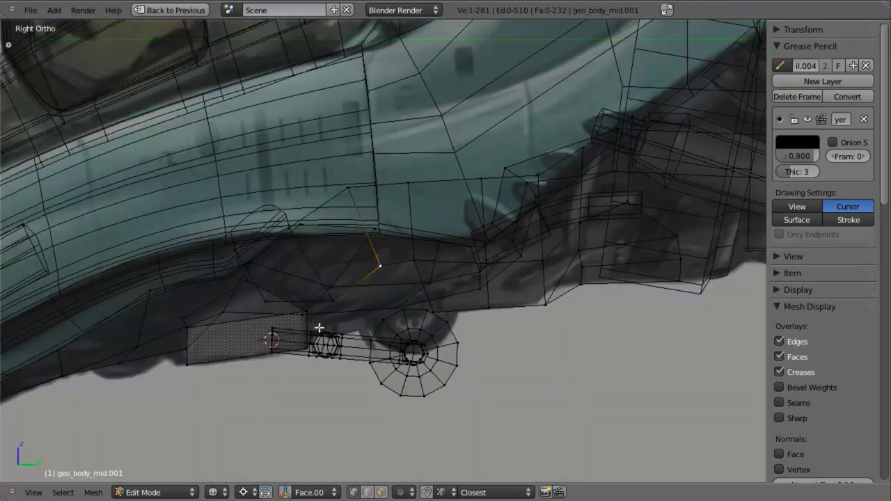
{"action": "middle_click_drag", "start_coordinate": [318, 327], "coordinate": [407, 320], "text": "shift"}
{"action": "scroll", "coordinate": [408, 320], "scroll_direction": "up", "scroll_amount": 2}
{"action": "middle_click_drag", "start_coordinate": [500, 343], "coordinate": [465, 324], "text": "shift"}
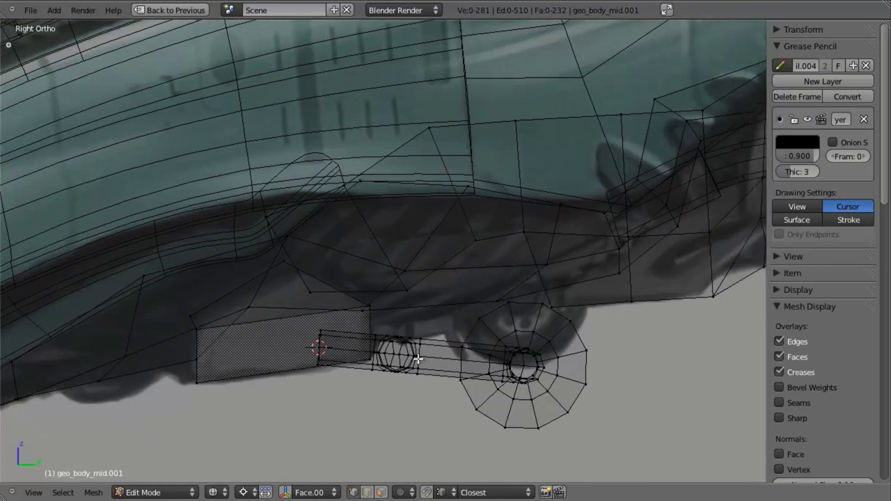
Duplicate the whole front landing gear strut in place and rotate the copy about the 3D cursor to slant down toward the nose
{"action": "key", "text": "l"}
{"action": "middle_click_drag", "start_coordinate": [407, 357], "coordinate": [418, 408]}
{"action": "key", "text": "KP_3"}
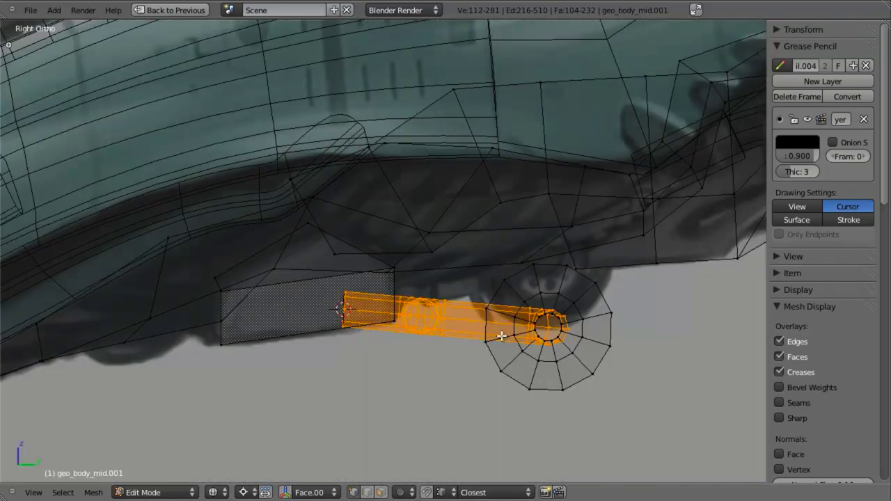
{"action": "key", "text": "shift+d"}
{"action": "key", "text": "Escape"}
{"action": "key", "text": "r"}
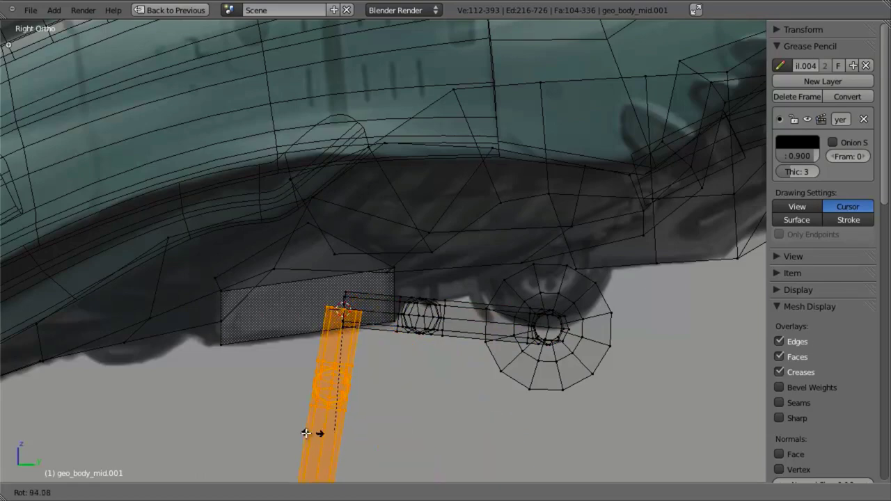
{"action": "left_click", "coordinate": [235, 404]}
Move the slanted strut copy about 0.67 along Y and 0.23 along Z, bringing its lower end to the wheel hub
{"action": "scroll", "coordinate": [234, 404], "scroll_direction": "down", "scroll_amount": 3}
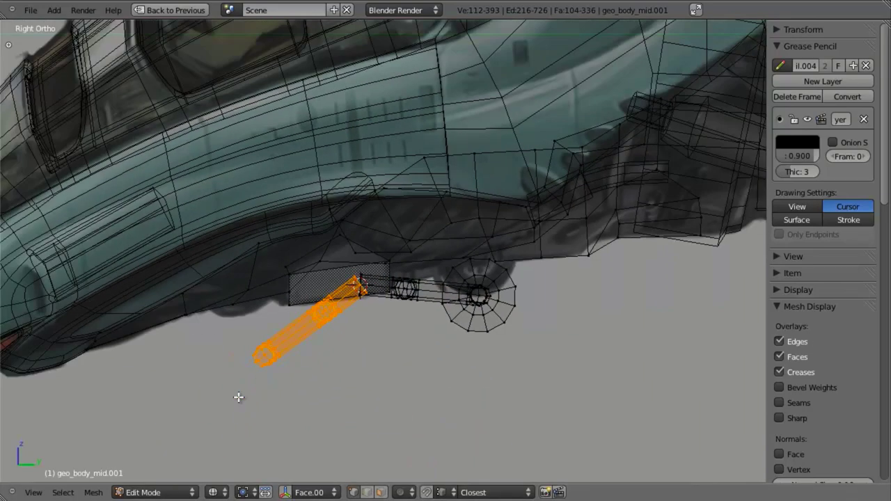
{"action": "key", "text": "g"}
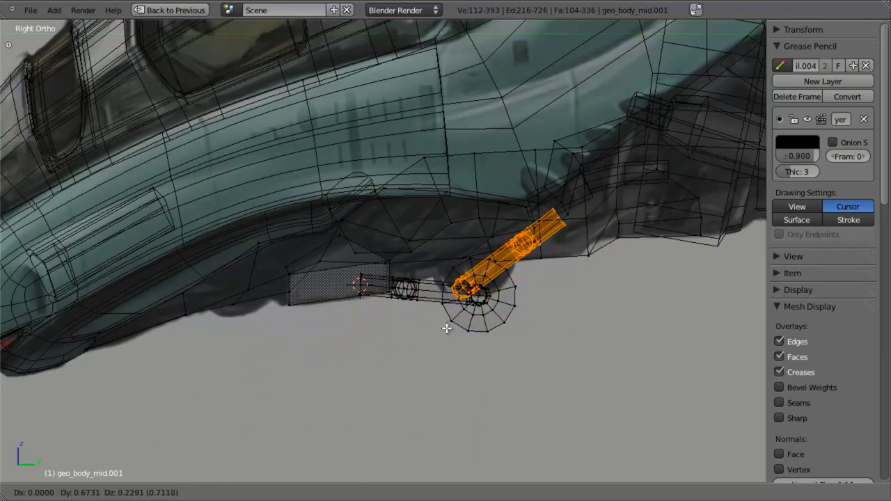
{"action": "left_click", "coordinate": [448, 327]}
Delete the vertices of the copied strut's bent wheel end, keeping the straight section and S-bend
{"action": "scroll", "coordinate": [432, 343], "scroll_direction": "up", "scroll_amount": 3}
{"action": "key", "text": "z"}
{"action": "middle_click_drag", "start_coordinate": [429, 336], "coordinate": [444, 235]}
{"action": "key", "text": "z"}
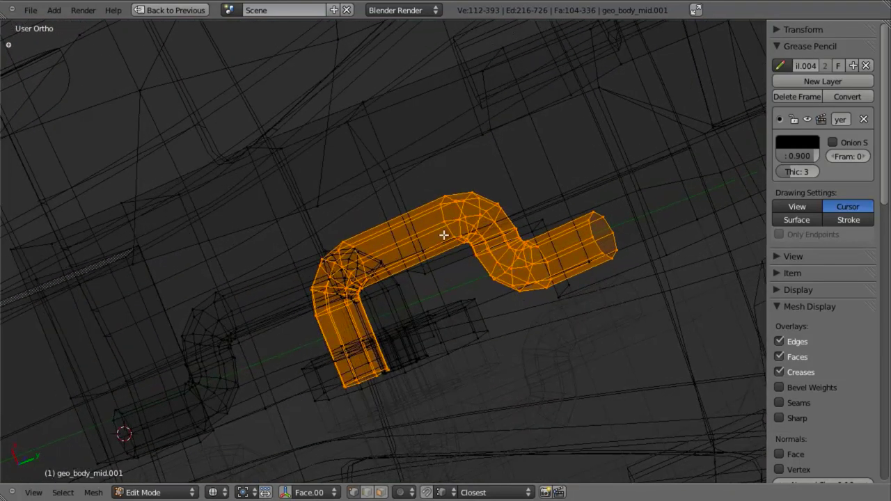
{"action": "key", "text": "b"}
{"action": "middle_click_drag", "start_coordinate": [424, 151], "coordinate": [725, 355]}
{"action": "middle_click_drag", "start_coordinate": [487, 308], "coordinate": [399, 306]}
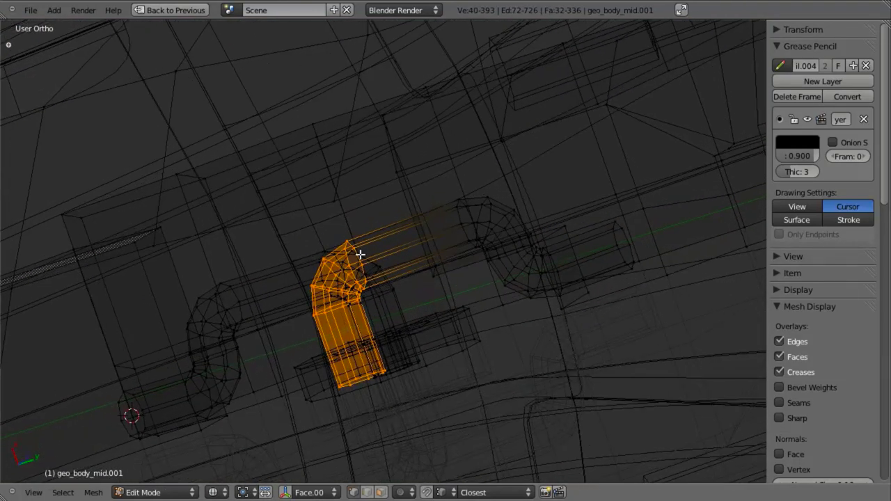
{"action": "scroll", "coordinate": [359, 253], "scroll_direction": "up", "scroll_amount": 3}
{"action": "scroll", "coordinate": [337, 275], "scroll_direction": "up", "scroll_amount": 2}
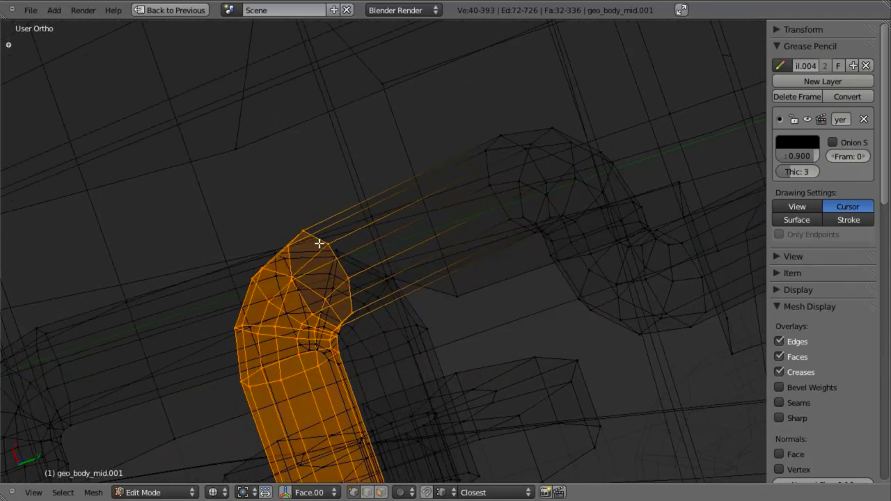
{"action": "right_click", "coordinate": [318, 242], "text": "alt+shift"}
{"action": "key", "text": "ctrl+z"}
{"action": "scroll", "coordinate": [311, 246], "scroll_direction": "up", "scroll_amount": 4}
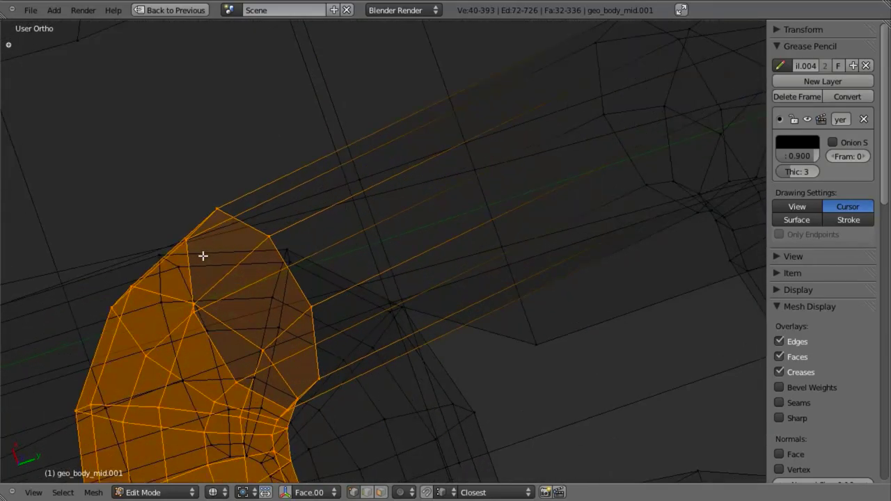
{"action": "key", "text": "ctrl+KP_Subtract"}
{"action": "scroll", "coordinate": [258, 234], "scroll_direction": "down", "scroll_amount": 5}
{"action": "key", "text": "x"}
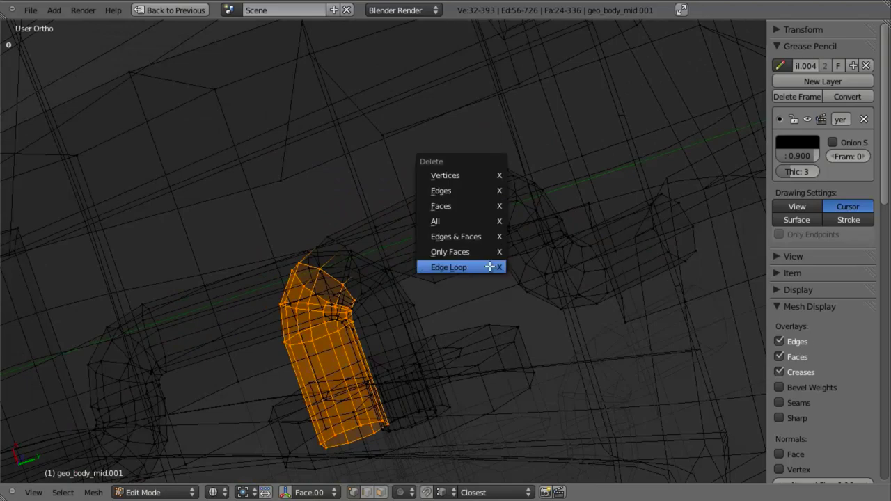
{"action": "left_click", "coordinate": [475, 177]}
Select the remaining copied tube and make it thinner with Shrink/Fatten
{"action": "key", "text": "z"}
{"action": "scroll", "coordinate": [497, 245], "scroll_direction": "down", "scroll_amount": 3}
{"action": "middle_click_drag", "start_coordinate": [481, 276], "coordinate": [422, 260]}
{"action": "key", "text": "z"}
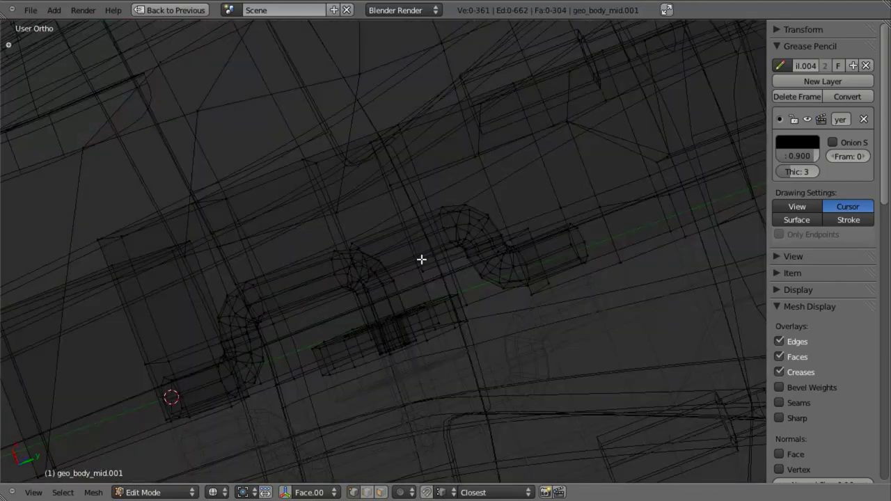
{"action": "key", "text": "l"}
{"action": "middle_click_drag", "start_coordinate": [360, 243], "coordinate": [598, 369]}
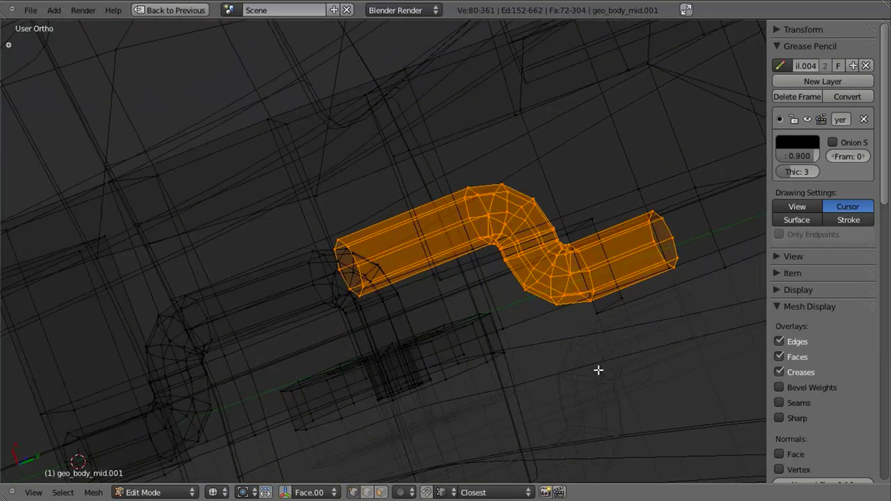
{"action": "key", "text": "alt+s"}
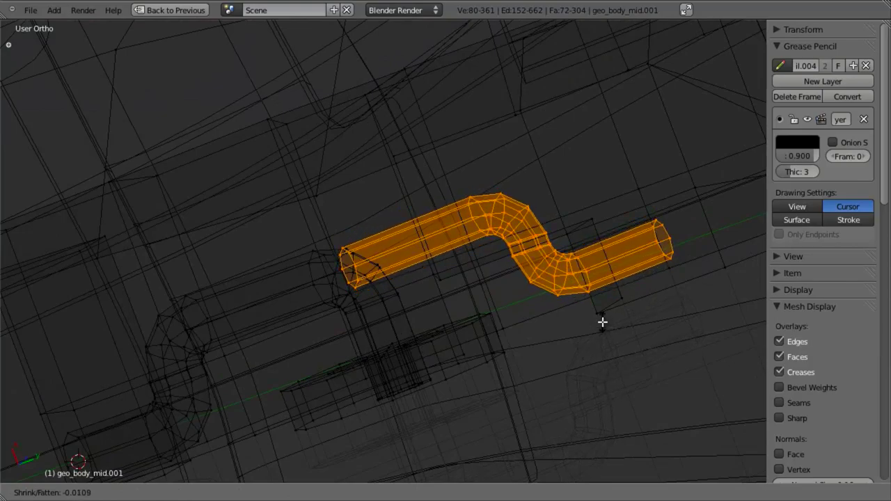
{"action": "left_click", "coordinate": [599, 309]}
Remove two edge loops from the middle of the thin tube's S-bend
{"action": "key", "text": "z"}
{"action": "scroll", "coordinate": [419, 297], "scroll_direction": "down", "scroll_amount": 4}
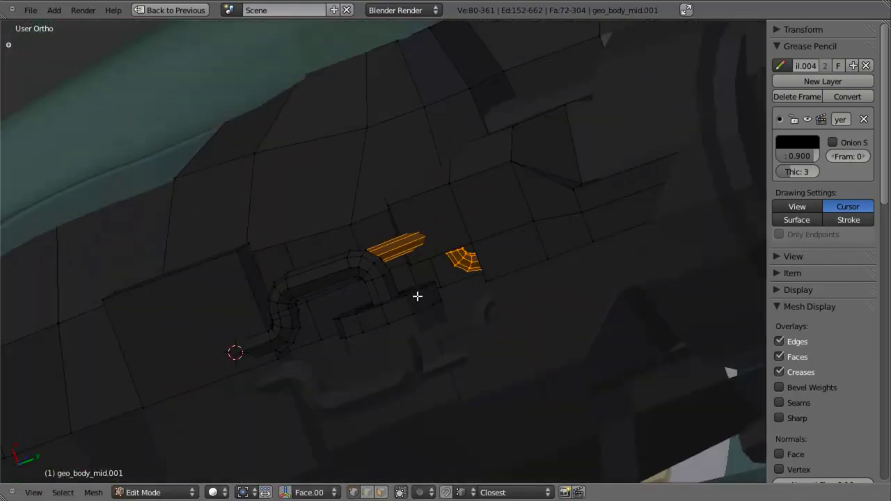
{"action": "key", "text": "z"}
{"action": "middle_click_drag", "start_coordinate": [417, 297], "coordinate": [424, 288]}
{"action": "scroll", "coordinate": [426, 288], "scroll_direction": "up", "scroll_amount": 3}
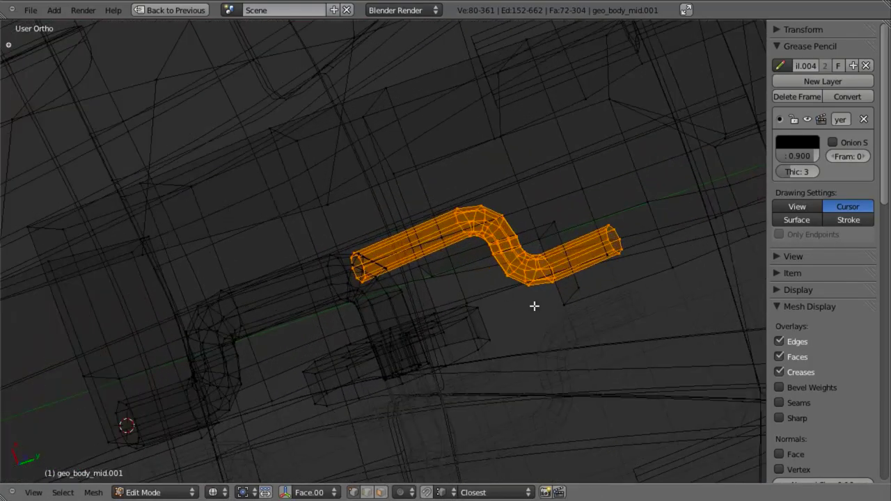
{"action": "middle_click_drag", "start_coordinate": [533, 306], "coordinate": [434, 314], "text": "shift"}
{"action": "scroll", "coordinate": [434, 313], "scroll_direction": "up", "scroll_amount": 3}
{"action": "key", "text": "z"}
{"action": "key", "text": "z"}
{"action": "key", "text": "a"}
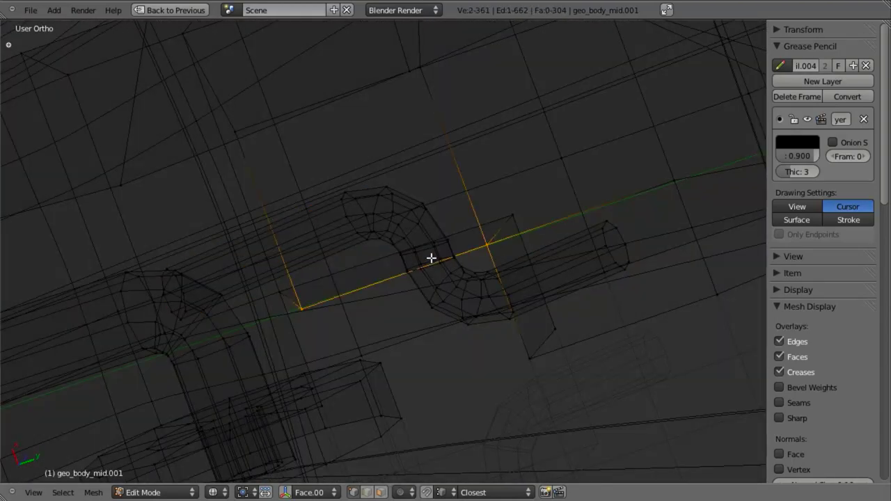
{"action": "right_click", "coordinate": [428, 245], "text": "alt"}
{"action": "middle_click_drag", "start_coordinate": [427, 245], "coordinate": [494, 269]}
{"action": "key", "text": "x"}
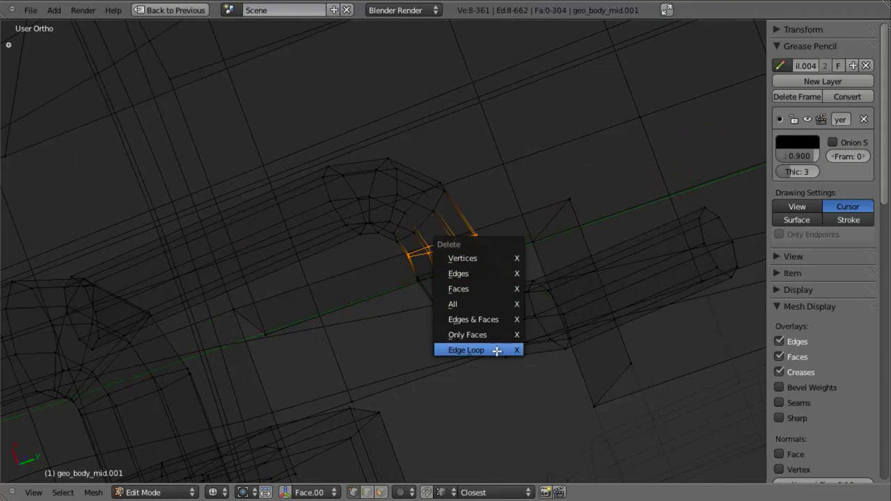
{"action": "left_click", "coordinate": [497, 350]}
{"action": "key", "text": "x"}
{"action": "left_click", "coordinate": [453, 265]}
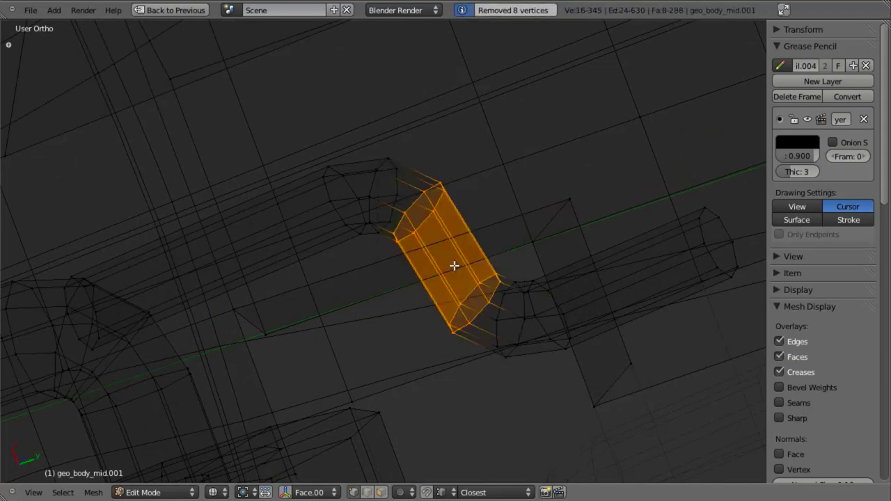
Select the thin tube's far end up to the S-bend and shift it along global X to make the bend shallower
{"action": "key", "text": "a"}
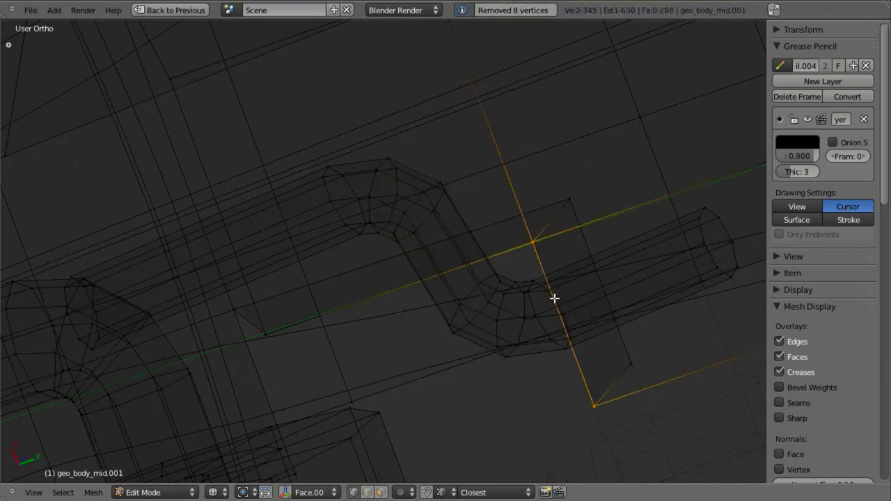
{"action": "right_click", "coordinate": [553, 298], "text": "alt"}
{"action": "key", "text": "ctrl+KP_Add"}
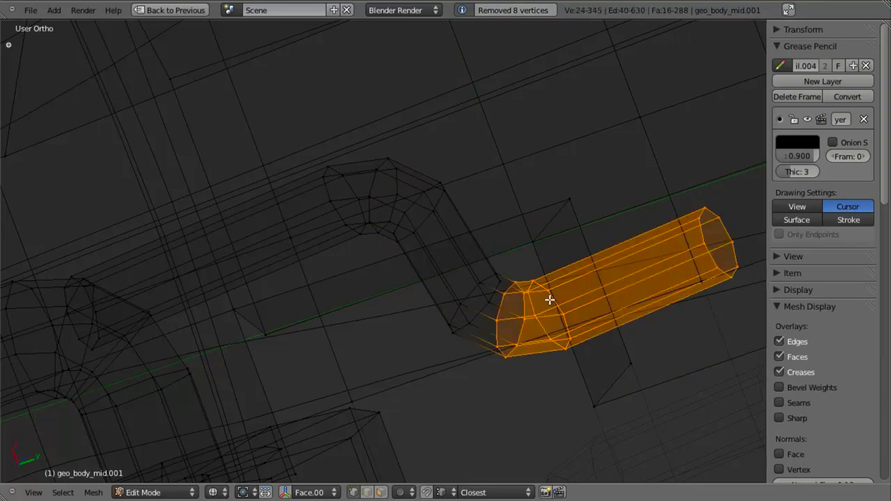
{"action": "key", "text": "ctrl+KP_Add"}
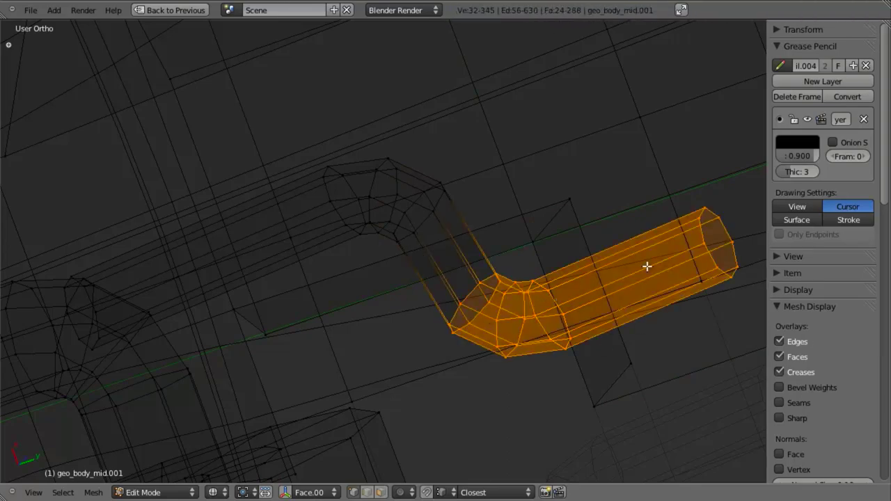
{"action": "scroll", "coordinate": [512, 290], "scroll_direction": "down", "scroll_amount": 5}
{"action": "middle_click_drag", "start_coordinate": [440, 296], "coordinate": [435, 323]}
{"action": "scroll", "coordinate": [429, 296], "scroll_direction": "up", "scroll_amount": 4}
{"action": "key", "text": "g"}
{"action": "key", "text": "x"}
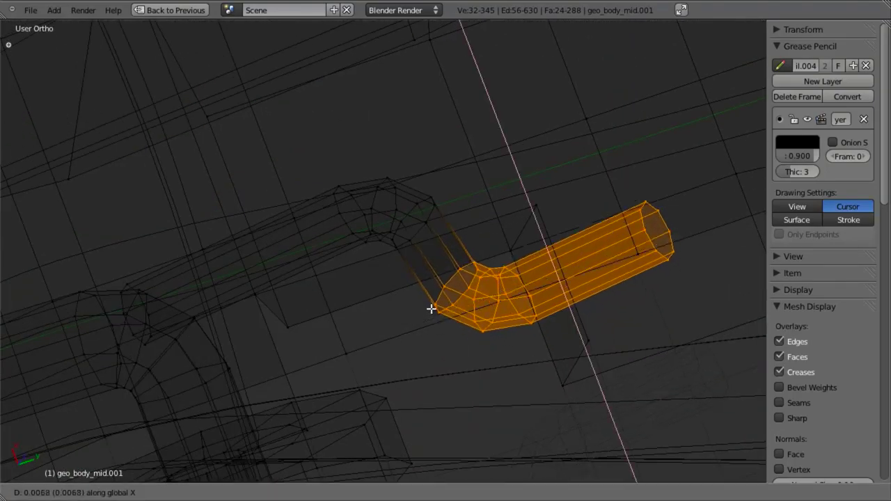
{"action": "left_click", "coordinate": [423, 288]}
Select the entire thin tube and move it about -0.04 along global X toward the centre line
{"action": "key", "text": "z"}
{"action": "scroll", "coordinate": [412, 291], "scroll_direction": "down", "scroll_amount": 2}
{"action": "key", "text": "z"}
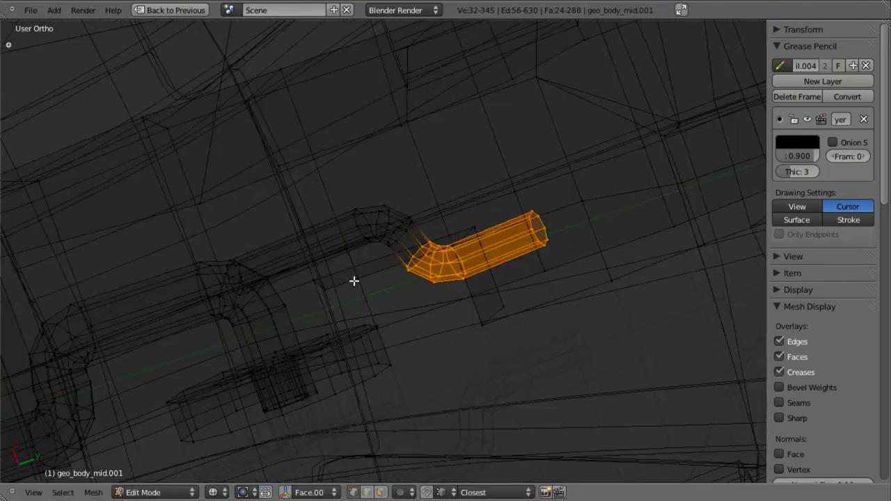
{"action": "key", "text": "ctrl+l"}
{"action": "scroll", "coordinate": [413, 255], "scroll_direction": "down", "scroll_amount": 4}
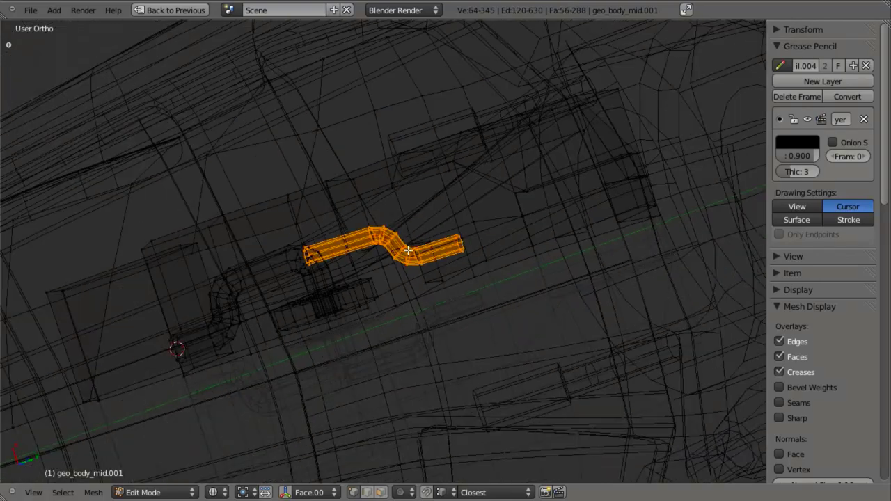
{"action": "middle_click_drag", "start_coordinate": [412, 253], "coordinate": [395, 239]}
{"action": "scroll", "coordinate": [395, 254], "scroll_direction": "up", "scroll_amount": 3}
{"action": "key", "text": "g"}
{"action": "key", "text": "y"}
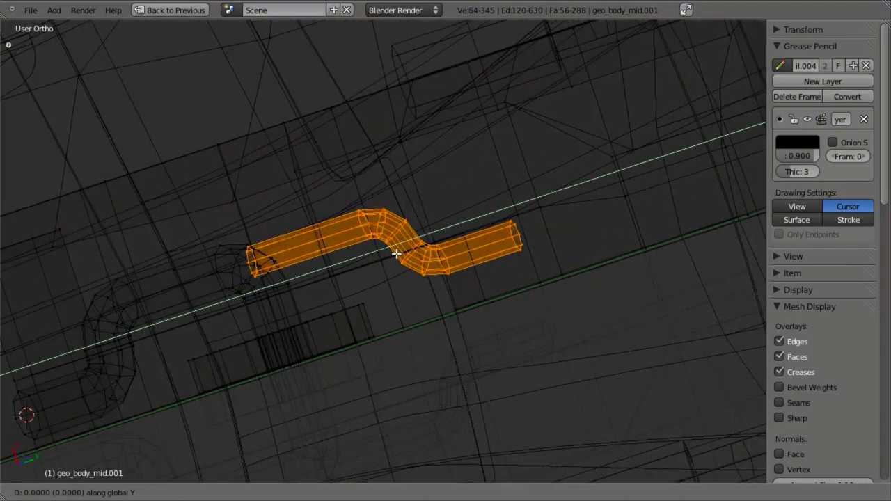
{"action": "key", "text": "x"}
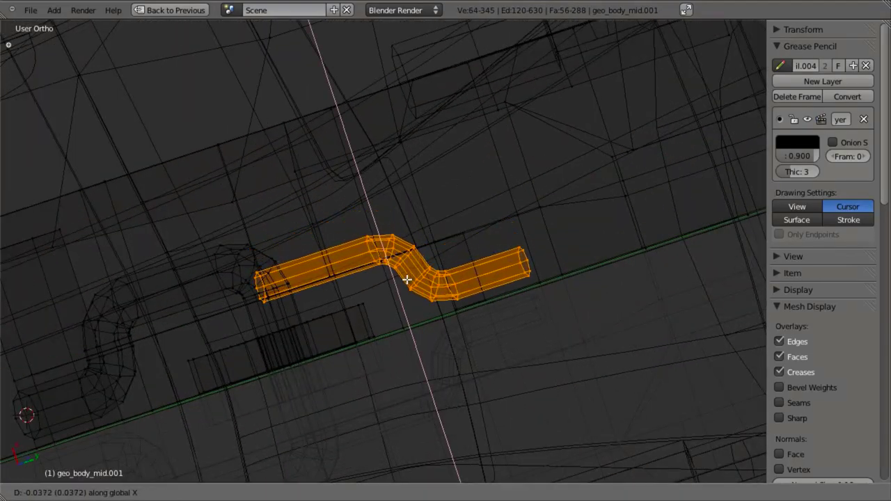
{"action": "left_click", "coordinate": [405, 277]}
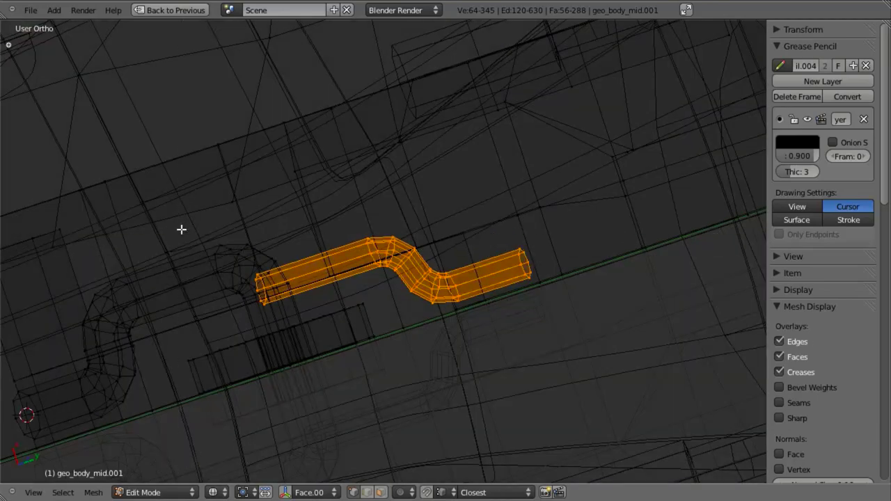
Reduce the selection to the tube's far end past the S-bend and move it about 0.016 along global X
{"action": "key", "text": "b"}
{"action": "middle_click_drag", "start_coordinate": [181, 229], "coordinate": [404, 324]}
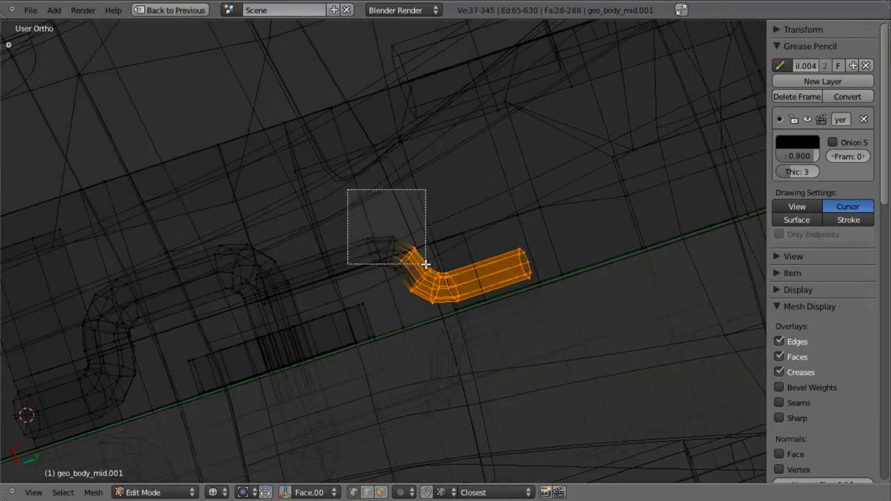
{"action": "middle_click_drag", "start_coordinate": [425, 264], "coordinate": [426, 264]}
{"action": "key", "text": "g"}
{"action": "key", "text": "x"}
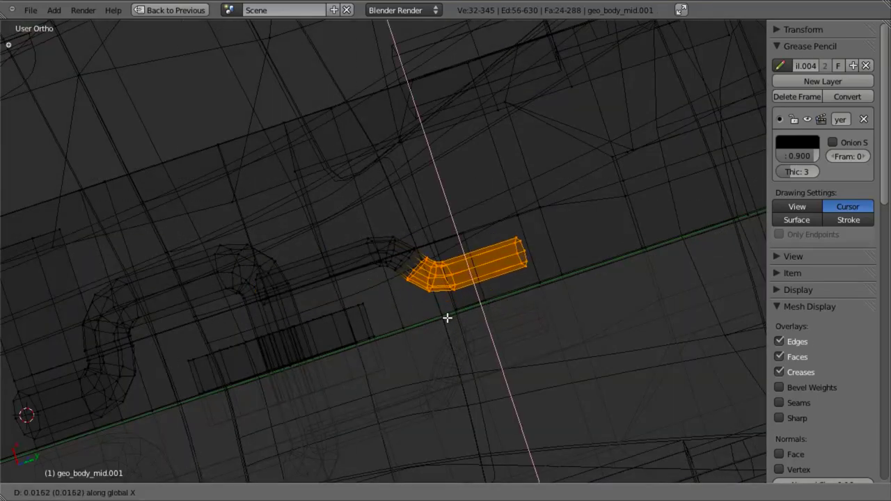
{"action": "left_click", "coordinate": [446, 318]}
Reselect the whole thin tube and nudge it along global X toward the centre line
{"action": "scroll", "coordinate": [435, 323], "scroll_direction": "up", "scroll_amount": 2}
{"action": "key", "text": "z"}
{"action": "mouse_move", "coordinate": [420, 309]}
{"action": "middle_mouse_down"}
{"action": "mouse_move", "coordinate": [431, 270]}
{"action": "mouse_move", "coordinate": [376, 325]}
{"action": "middle_mouse_up"}
{"action": "key", "text": "z"}
{"action": "key", "text": "a"}
{"action": "key", "text": "l"}
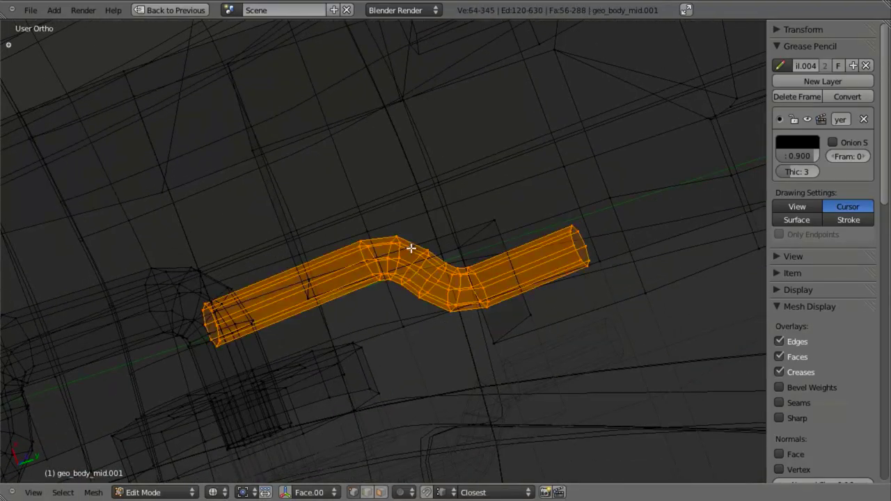
{"action": "scroll", "coordinate": [411, 249], "scroll_direction": "down", "scroll_amount": 4}
{"action": "mouse_move", "coordinate": [413, 247]}
{"action": "middle_mouse_down"}
{"action": "mouse_move", "coordinate": [459, 138]}
{"action": "mouse_move", "coordinate": [417, 258]}
{"action": "middle_mouse_up"}
{"action": "scroll", "coordinate": [404, 258], "scroll_direction": "up", "scroll_amount": 4}
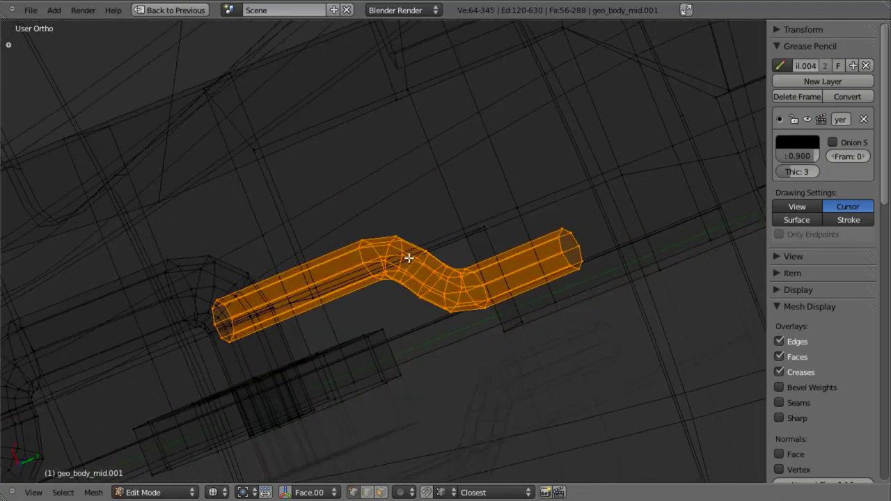
{"action": "key", "text": "g"}
{"action": "key", "text": "x"}
{"action": "left_click", "coordinate": [409, 265]}
Select the entire thick bent tube of the front landing gear
{"action": "key", "text": "z"}
{"action": "scroll", "coordinate": [383, 286], "scroll_direction": "down", "scroll_amount": 5}
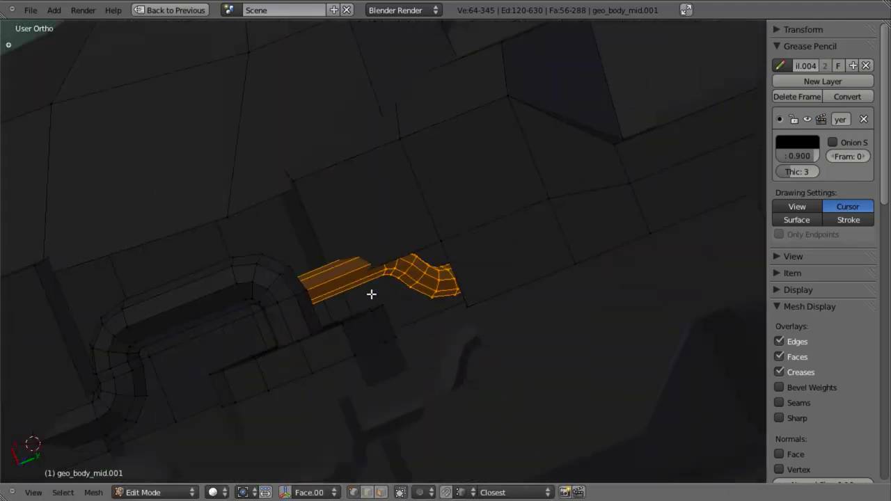
{"action": "middle_click_drag", "start_coordinate": [348, 298], "coordinate": [426, 278], "text": "shift"}
{"action": "scroll", "coordinate": [414, 281], "scroll_direction": "up", "scroll_amount": 3}
{"action": "right_click", "coordinate": [418, 257], "text": "alt"}
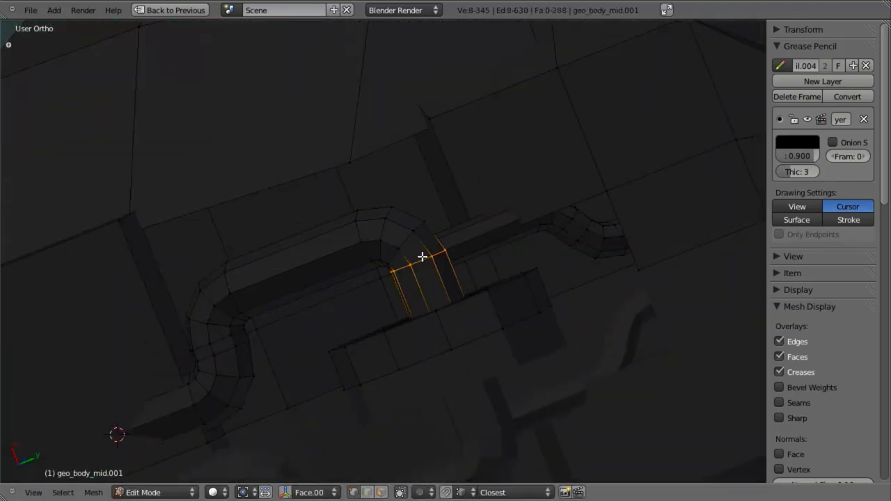
{"action": "right_click", "coordinate": [377, 230], "text": "alt+shift"}
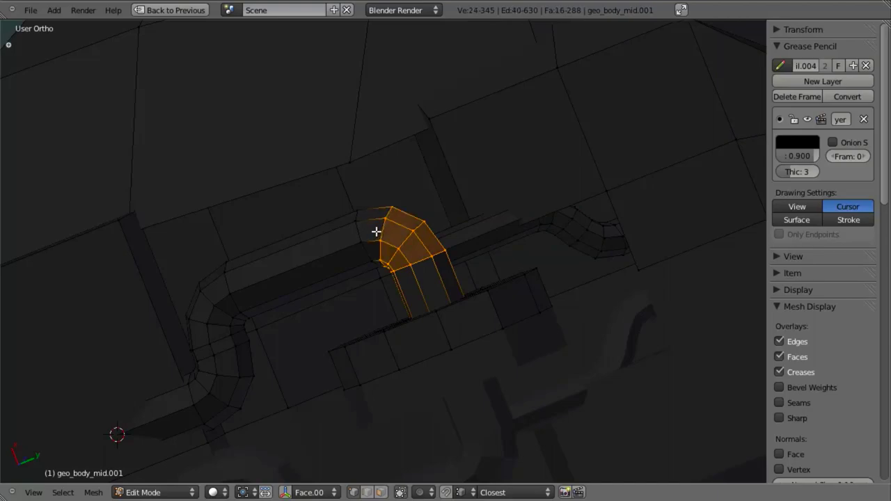
{"action": "right_click", "coordinate": [361, 231], "text": "alt+shift"}
{"action": "right_click", "coordinate": [216, 288], "text": "alt+shift"}
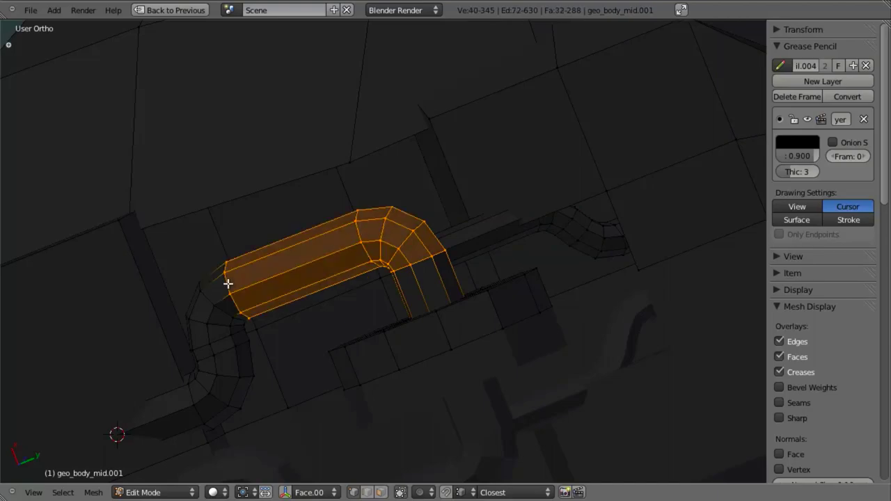
{"action": "key", "text": "z"}
{"action": "scroll", "coordinate": [236, 299], "scroll_direction": "down", "scroll_amount": 3}
{"action": "key", "text": "l"}
{"action": "scroll", "coordinate": [396, 329], "scroll_direction": "up", "scroll_amount": 2}
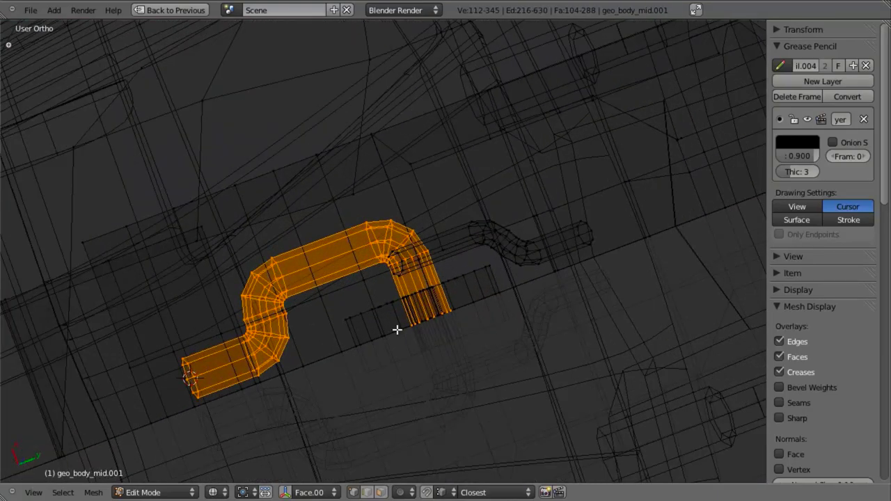
Remove the wheel-side end ring from the selection and move the rest of the thick tube about 0.04 along global X
{"action": "key", "text": "b"}
{"action": "middle_click_drag", "start_coordinate": [386, 292], "coordinate": [701, 475]}
{"action": "scroll", "coordinate": [577, 415], "scroll_direction": "up", "scroll_amount": 4}
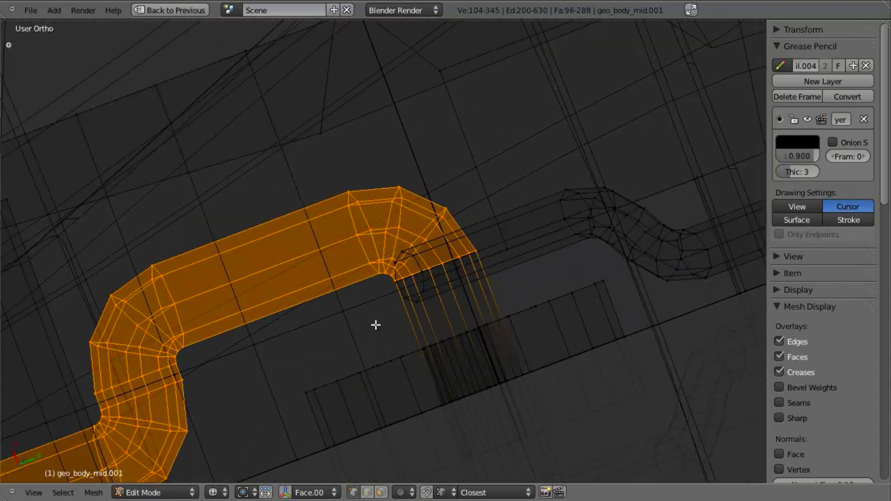
{"action": "key", "text": "g"}
{"action": "key", "text": "x"}
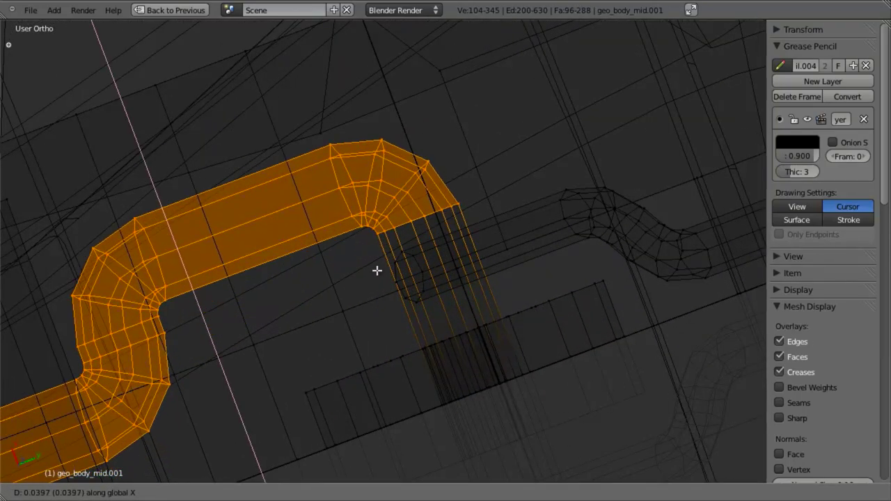
{"action": "left_click", "coordinate": [376, 270]}
Select the whole front wheel and move it along global X to widen it from the centre line, refining the shift with a second move
{"action": "key", "text": "a"}
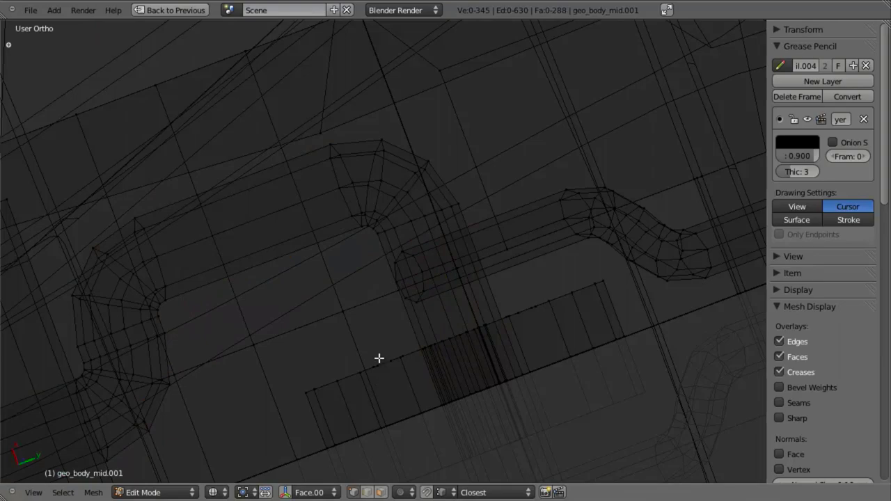
{"action": "right_click", "coordinate": [379, 358], "text": "alt"}
{"action": "middle_click_drag", "start_coordinate": [378, 358], "coordinate": [467, 381]}
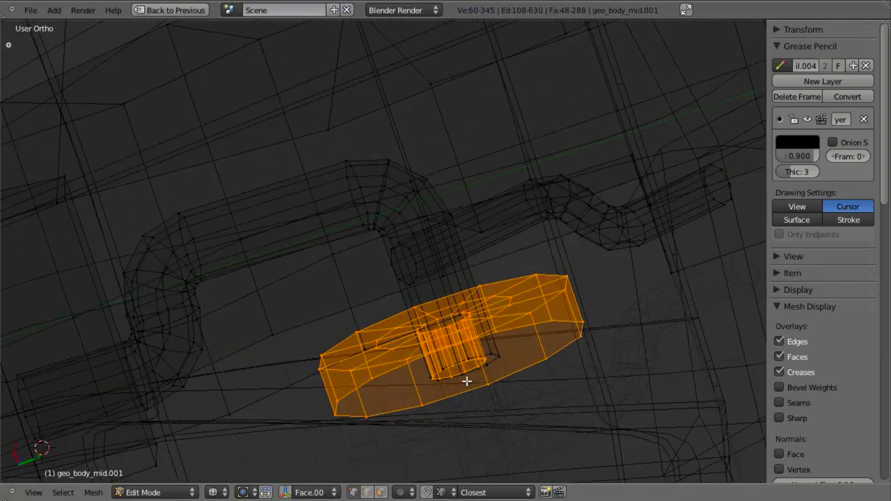
{"action": "key", "text": "g"}
{"action": "key", "text": "z"}
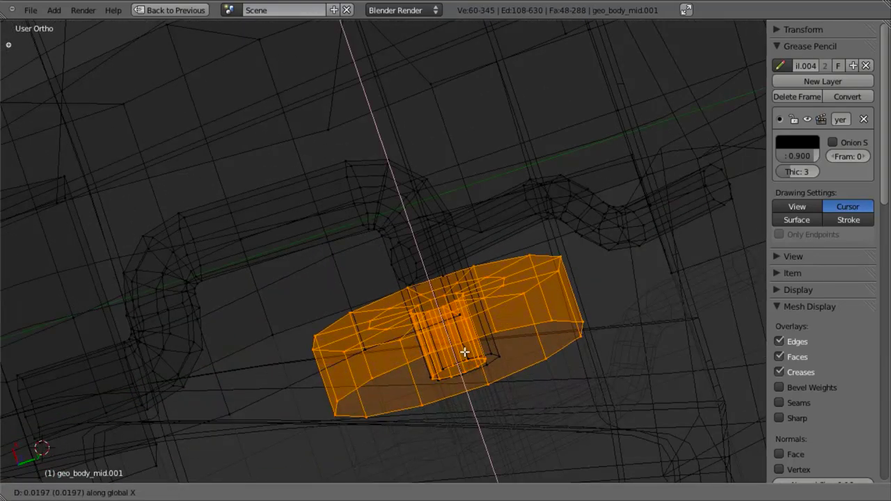
{"action": "left_click", "coordinate": [461, 333]}
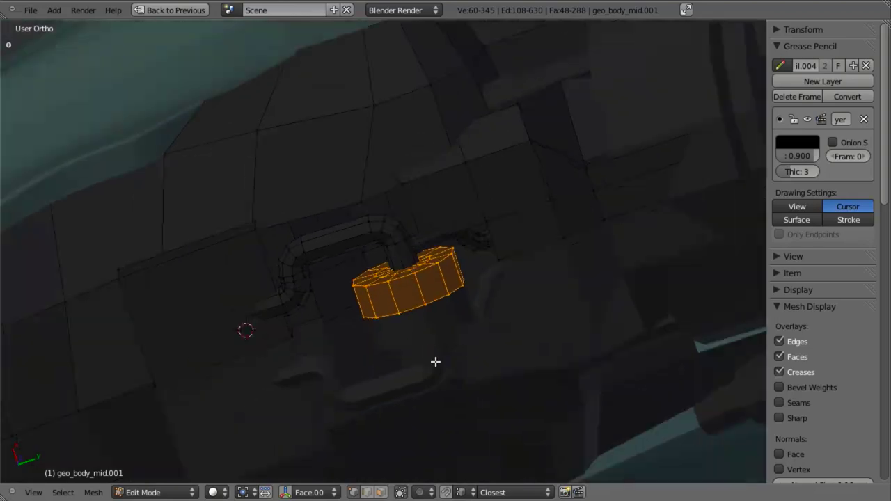
{"action": "middle_click_drag", "start_coordinate": [436, 362], "coordinate": [407, 314]}
{"action": "scroll", "coordinate": [416, 327], "scroll_direction": "up", "scroll_amount": 4}
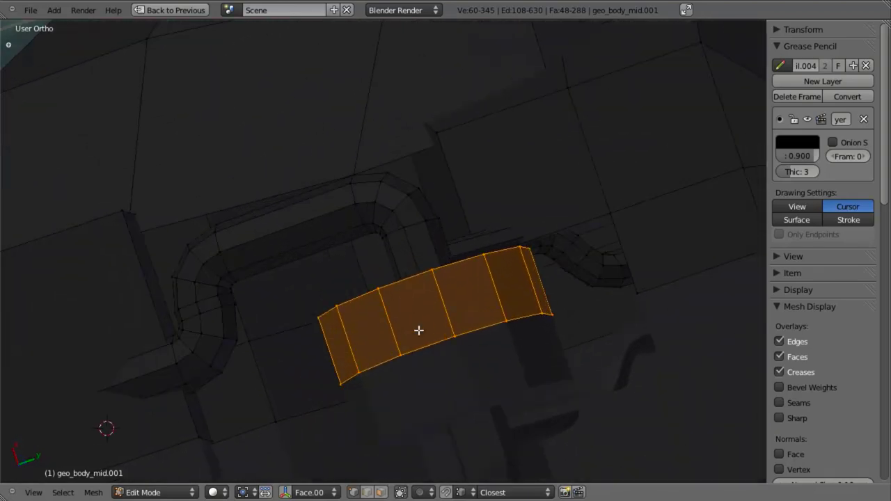
{"action": "key", "text": "g"}
{"action": "key", "text": "x"}
{"action": "left_click", "coordinate": [420, 341]}
Separate the selected wheel from the body mesh into its own object and return to Object Mode
{"action": "middle_click_drag", "start_coordinate": [372, 245], "coordinate": [461, 285]}
{"action": "scroll", "coordinate": [346, 341], "scroll_direction": "down", "scroll_amount": 4}
{"action": "scroll", "coordinate": [350, 327], "scroll_direction": "up", "scroll_amount": 4}
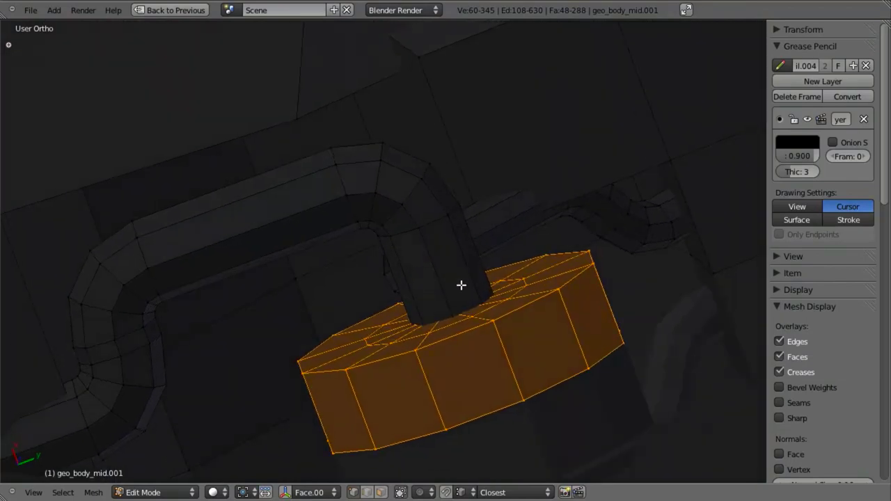
{"action": "left_click", "coordinate": [382, 204]}
{"action": "key", "text": "Tab"}
{"action": "scroll", "coordinate": [394, 292], "scroll_direction": "down", "scroll_amount": 5}
{"action": "scroll", "coordinate": [394, 299], "scroll_direction": "up", "scroll_amount": 3}
{"action": "middle_click_drag", "start_coordinate": [394, 300], "coordinate": [316, 291]}
{"action": "scroll", "coordinate": [397, 310], "scroll_direction": "down", "scroll_amount": 5}
{"action": "middle_click_drag", "start_coordinate": [339, 306], "coordinate": [181, 259], "text": "shift"}
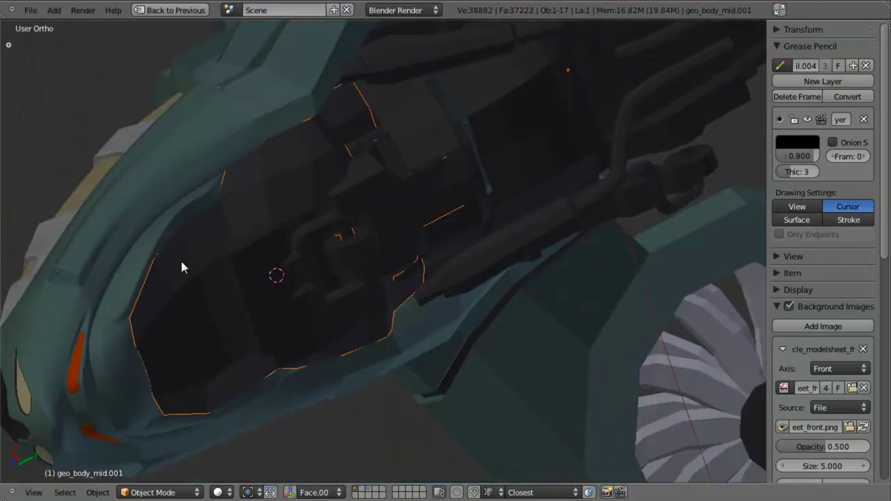
{"action": "scroll", "coordinate": [208, 262], "scroll_direction": "up", "scroll_amount": 4}
{"action": "key", "text": "z"}
{"action": "key", "text": "z"}
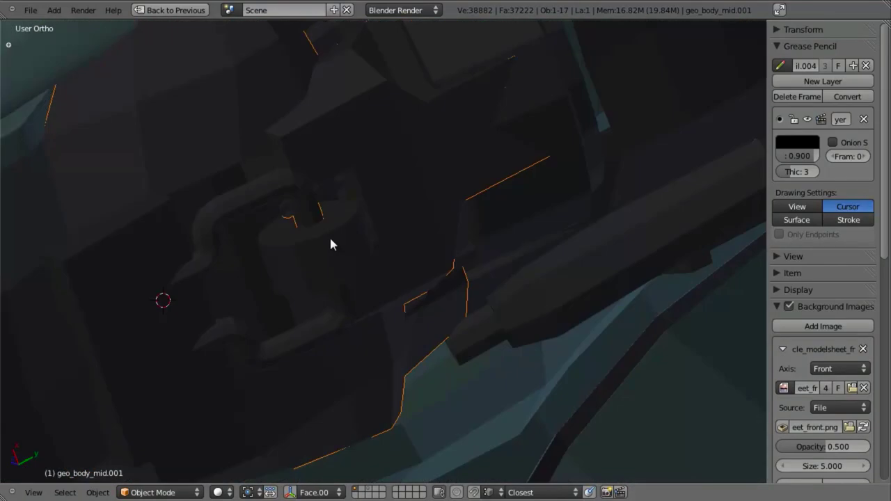
Select the separated front wheel object and add a Subdivision Surface modifier to it
{"action": "right_click", "coordinate": [330, 239]}
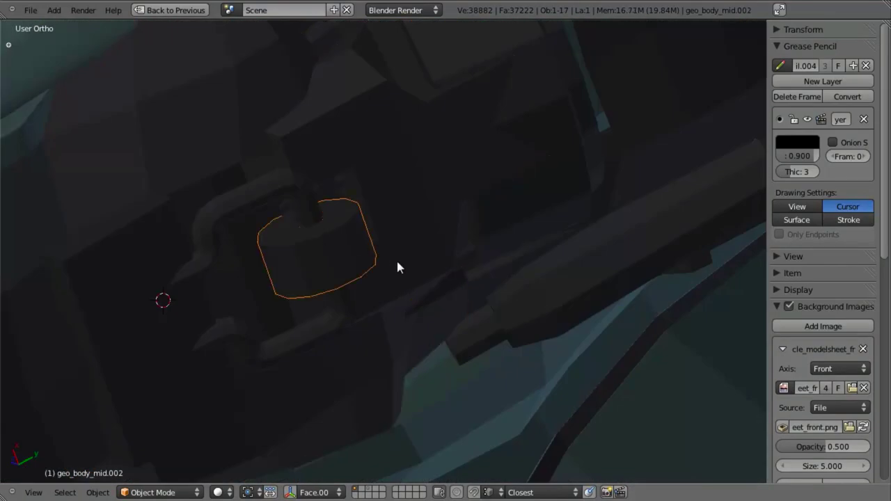
{"action": "key", "text": "KP_Decimal"}
{"action": "key", "text": "KP_1"}
{"action": "middle_click_drag", "start_coordinate": [488, 361], "coordinate": [388, 292]}
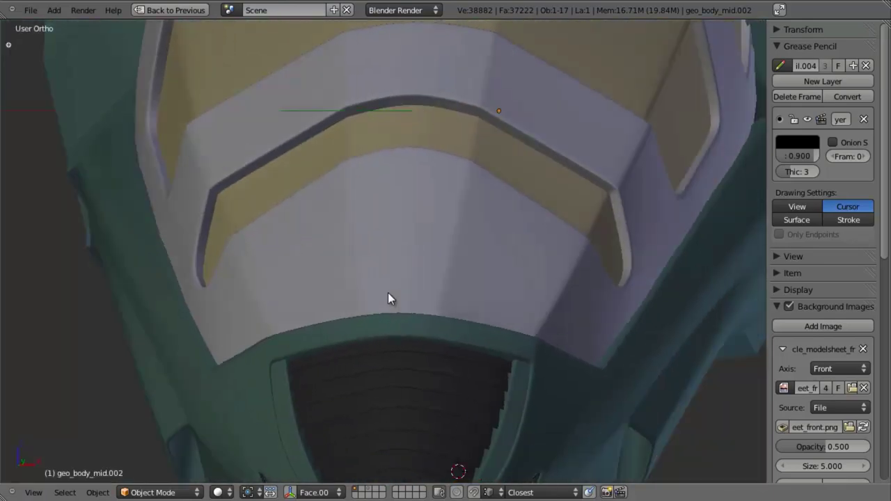
{"action": "key", "text": "KP_3"}
{"action": "key", "text": "n"}
{"action": "scroll", "coordinate": [507, 357], "scroll_direction": "down", "scroll_amount": 5}
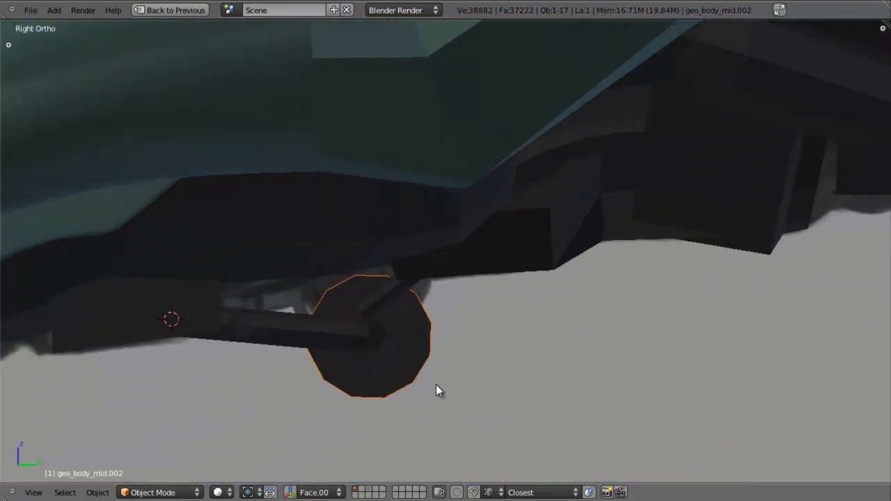
{"action": "scroll", "coordinate": [431, 247], "scroll_direction": "down", "scroll_amount": 2}
{"action": "key", "text": "ctrl+Up"}
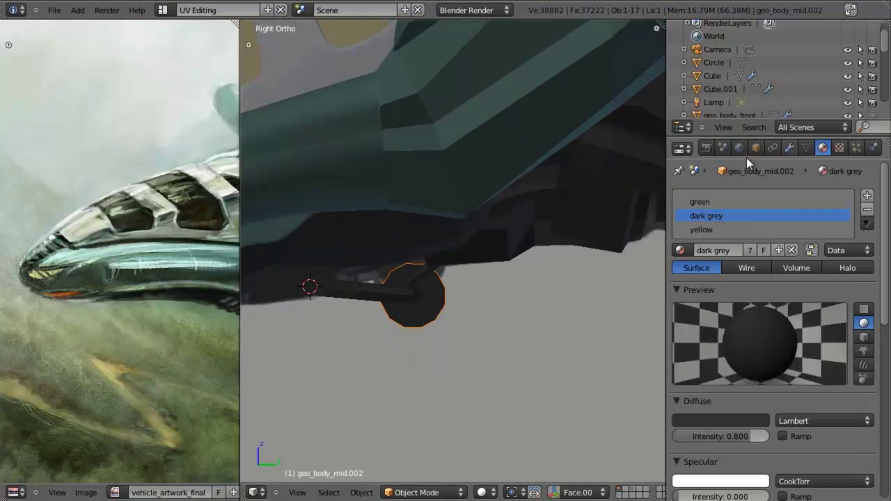
{"action": "left_click", "coordinate": [792, 147]}
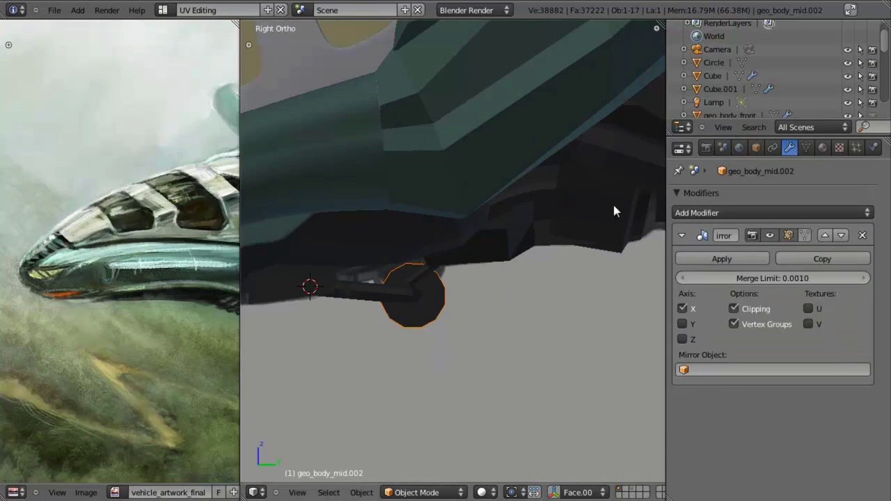
{"action": "left_click", "coordinate": [724, 215]}
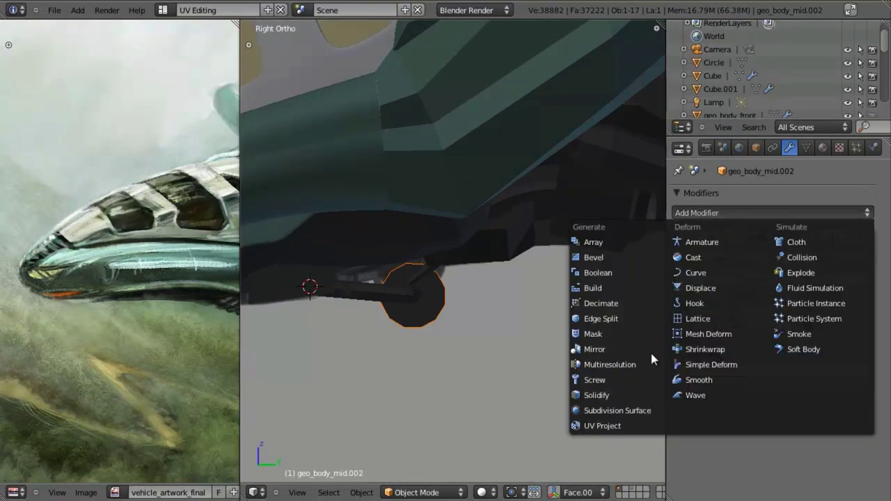
{"action": "left_click", "coordinate": [634, 410]}
Set the wheel's Subdivision Surface view level to 2 and enable Optimal Display
{"action": "scroll", "coordinate": [515, 307], "scroll_direction": "up", "scroll_amount": 4}
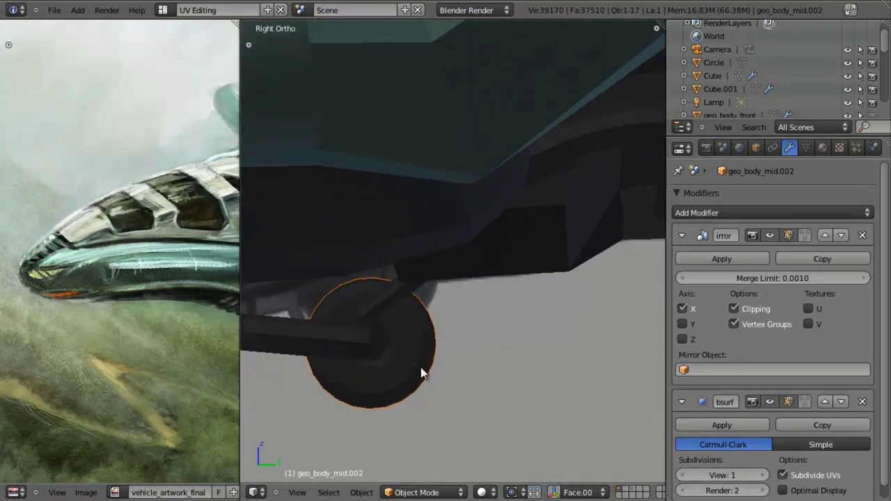
{"action": "middle_click_drag", "start_coordinate": [419, 370], "coordinate": [516, 263], "text": "shift"}
{"action": "scroll", "coordinate": [498, 276], "scroll_direction": "up", "scroll_amount": 4}
{"action": "scroll", "coordinate": [519, 268], "scroll_direction": "down", "scroll_amount": 6}
{"action": "middle_click_drag", "start_coordinate": [550, 348], "coordinate": [512, 296], "text": "shift"}
{"action": "scroll", "coordinate": [429, 257], "scroll_direction": "up", "scroll_amount": 6}
{"action": "scroll", "coordinate": [828, 401], "scroll_direction": "down", "scroll_amount": 1}
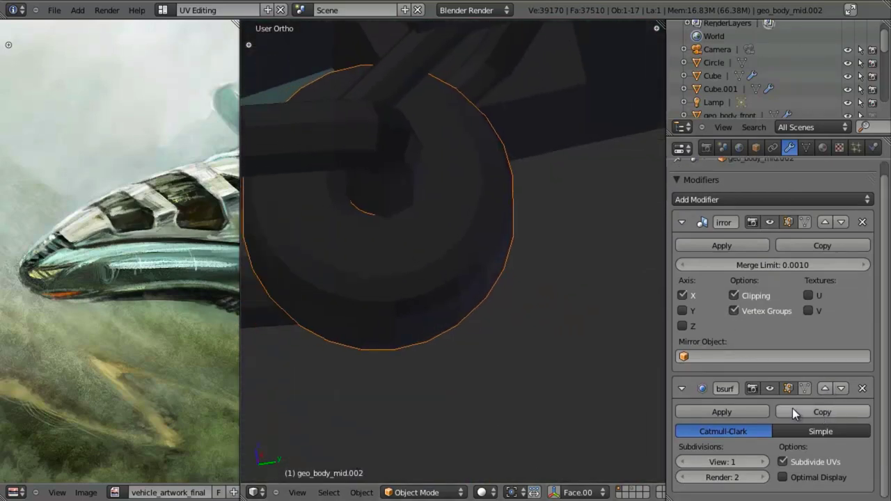
{"action": "left_click", "coordinate": [763, 462]}
{"action": "left_click", "coordinate": [789, 478]}
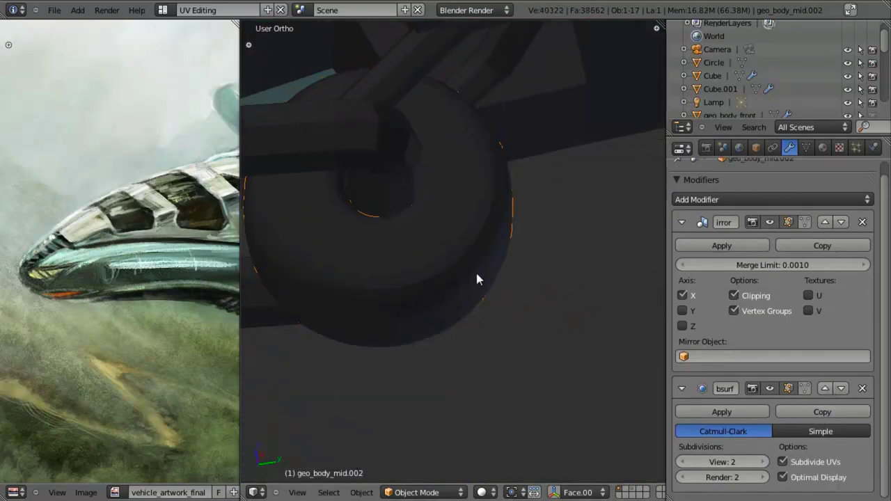
Apply smooth shading to all faces of the wheel mesh
{"action": "key", "text": "Tab"}
{"action": "key", "text": "w"}
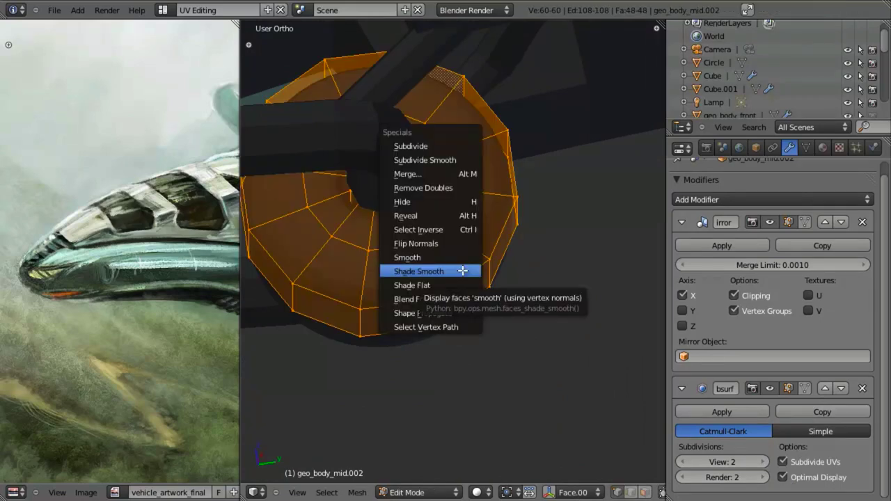
{"action": "left_click", "coordinate": [462, 271]}
{"action": "scroll", "coordinate": [507, 249], "scroll_direction": "down", "scroll_amount": 4}
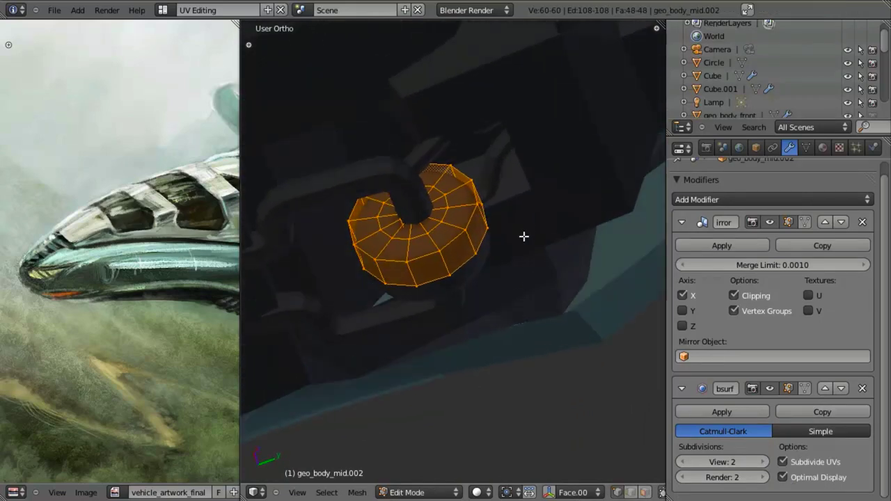
Select the wheel's edge loop on the centre line and scale it up about 1.3 times to round the tread
{"action": "key", "text": "ctrl+Up"}
{"action": "scroll", "coordinate": [526, 286], "scroll_direction": "up", "scroll_amount": 3}
{"action": "middle_click_drag", "start_coordinate": [515, 282], "coordinate": [427, 258]}
{"action": "scroll", "coordinate": [485, 233], "scroll_direction": "down", "scroll_amount": 5}
{"action": "key", "text": "a"}
{"action": "scroll", "coordinate": [427, 258], "scroll_direction": "up", "scroll_amount": 5}
{"action": "right_click", "coordinate": [422, 259], "text": "alt"}
{"action": "scroll", "coordinate": [504, 255], "scroll_direction": "down", "scroll_amount": 2}
{"action": "middle_click_drag", "start_coordinate": [505, 255], "coordinate": [437, 279]}
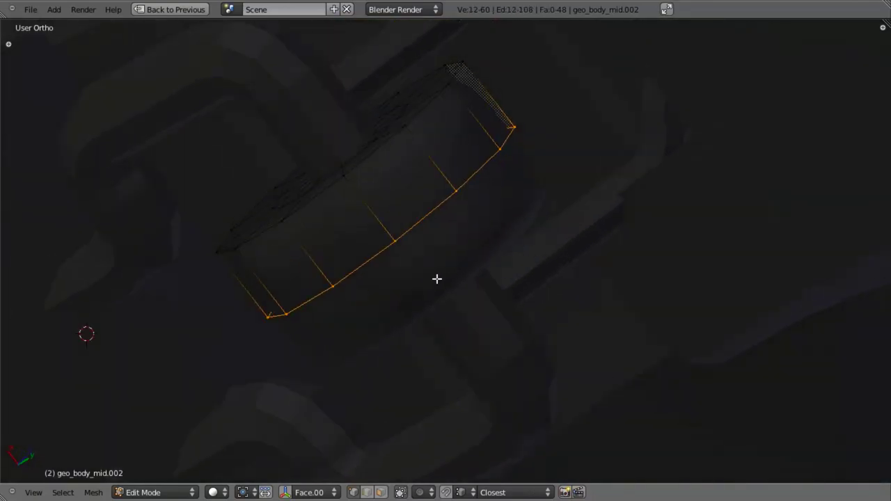
{"action": "key", "text": "s"}
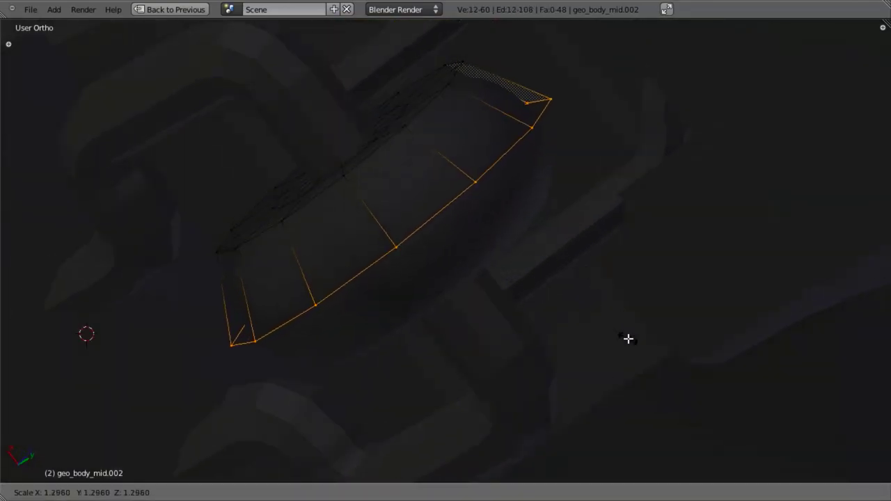
{"action": "left_click", "coordinate": [624, 334]}
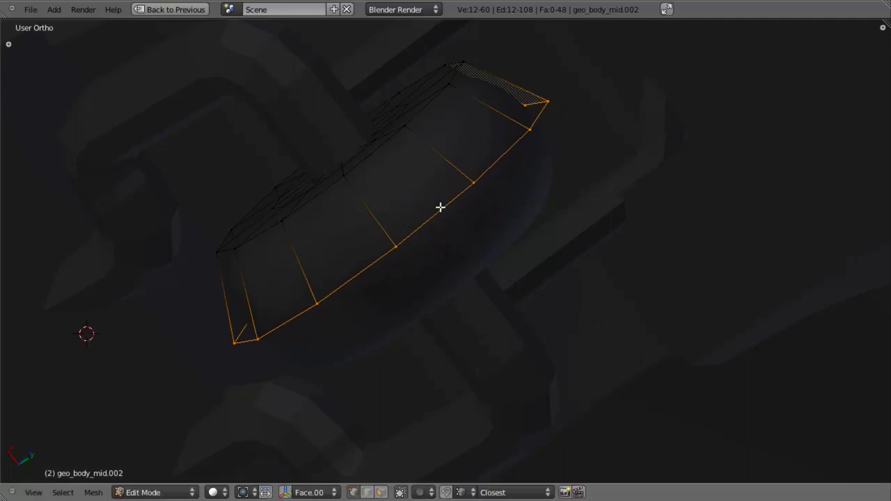
Select the inner end loop of the wheel's hub hole and delete its vertices
{"action": "middle_click_drag", "start_coordinate": [440, 207], "coordinate": [454, 265]}
{"action": "key", "text": "a"}
{"action": "right_click", "coordinate": [368, 179], "text": "alt"}
{"action": "key", "text": "z"}
{"action": "scroll", "coordinate": [418, 229], "scroll_direction": "up", "scroll_amount": 3}
{"action": "middle_click_drag", "start_coordinate": [360, 176], "coordinate": [511, 298], "text": "shift"}
{"action": "scroll", "coordinate": [509, 283], "scroll_direction": "down", "scroll_amount": 8}
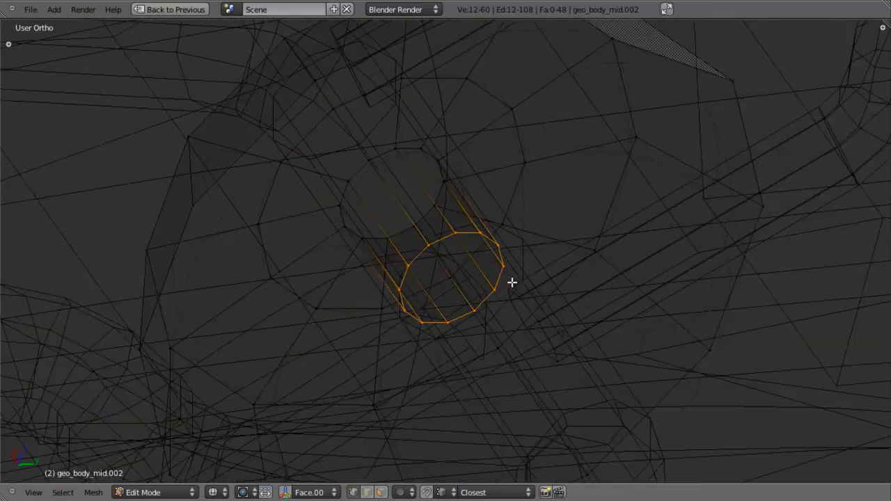
{"action": "key", "text": "x"}
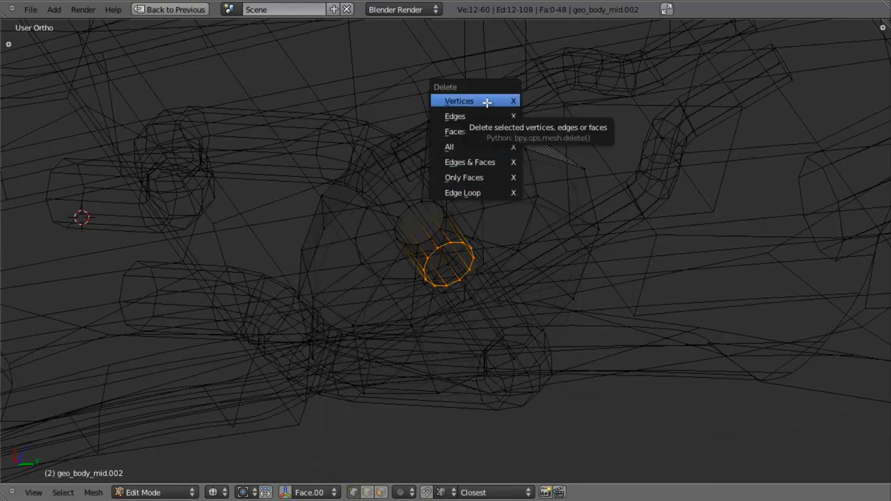
{"action": "left_click", "coordinate": [487, 102]}
{"action": "scroll", "coordinate": [505, 181], "scroll_direction": "up", "scroll_amount": 5}
{"action": "key", "text": "z"}
{"action": "scroll", "coordinate": [449, 223], "scroll_direction": "down", "scroll_amount": 6}
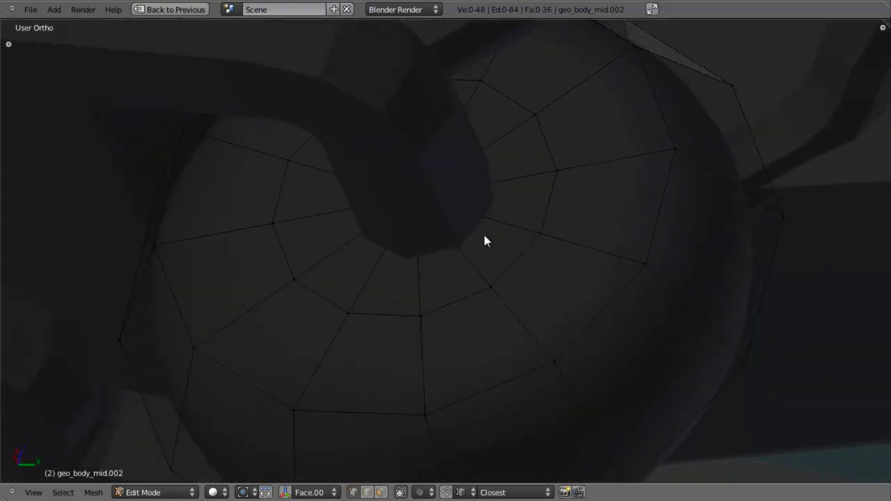
Isolate the wheel by hiding all other objects and reopen its mesh for editing
{"action": "key", "text": "Tab"}
{"action": "key", "text": "shift+h"}
{"action": "scroll", "coordinate": [513, 257], "scroll_direction": "down", "scroll_amount": 5}
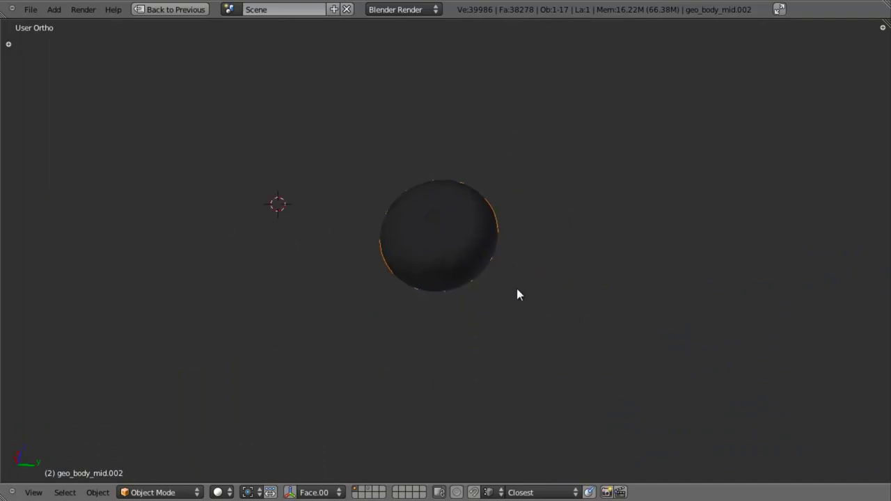
{"action": "scroll", "coordinate": [517, 288], "scroll_direction": "up", "scroll_amount": 4}
{"action": "key", "text": "Tab"}
{"action": "scroll", "coordinate": [440, 202], "scroll_direction": "down", "scroll_amount": 6}
{"action": "middle_click_drag", "start_coordinate": [445, 217], "coordinate": [469, 221]}
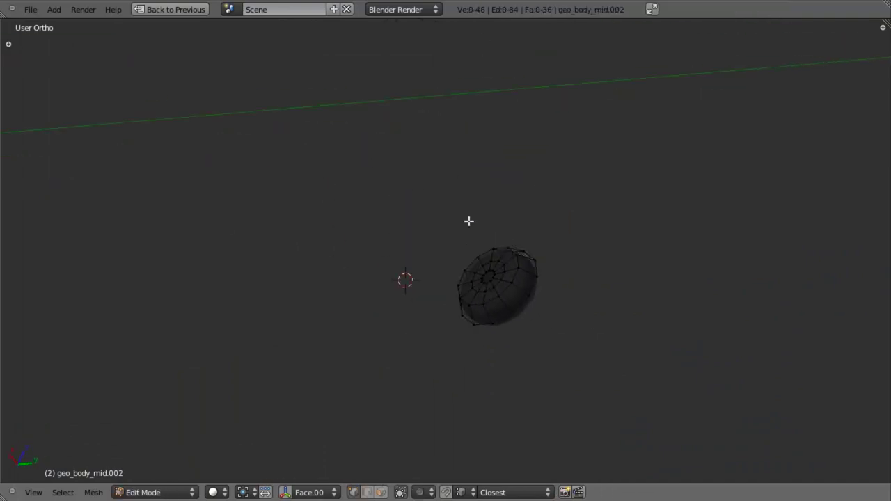
Select the wheel's outer edge loop on the centre line and snap the 3D cursor to the selection
{"action": "key", "text": "z"}
{"action": "mouse_move", "coordinate": [555, 275]}
{"action": "middle_mouse_down", "text": "shift"}
{"action": "mouse_move", "coordinate": [523, 253]}
{"action": "mouse_move", "coordinate": [536, 291]}
{"action": "middle_mouse_up", "text": "shift"}
{"action": "right_click", "coordinate": [525, 271], "text": "alt"}
{"action": "scroll", "coordinate": [500, 282], "scroll_direction": "down", "scroll_amount": 4}
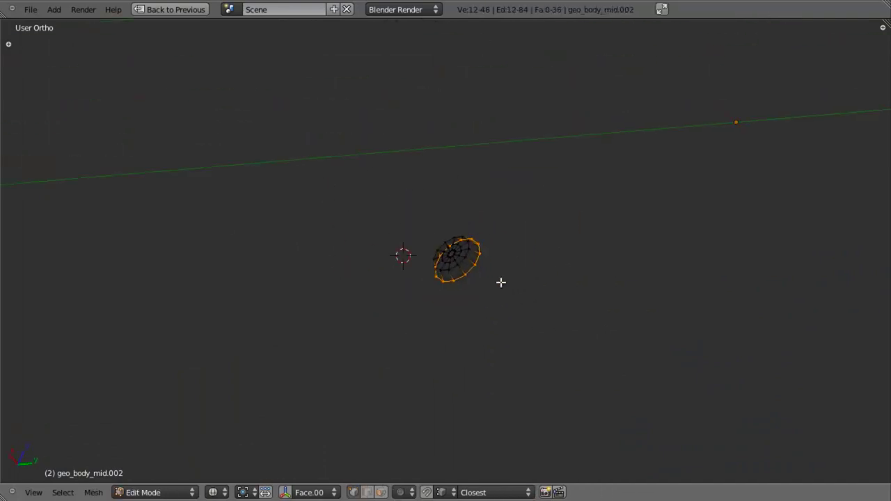
{"action": "scroll", "coordinate": [524, 250], "scroll_direction": "up", "scroll_amount": 1}
{"action": "scroll", "coordinate": [566, 293], "scroll_direction": "up", "scroll_amount": 4}
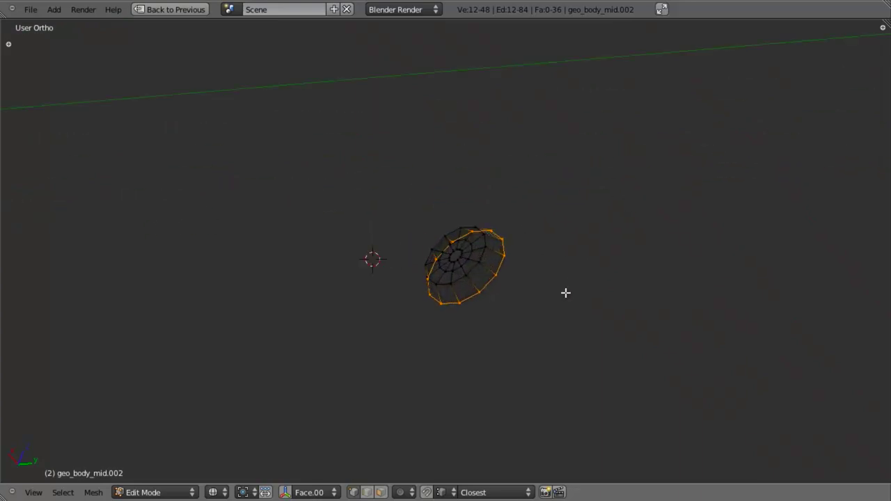
{"action": "middle_click_drag", "start_coordinate": [508, 282], "coordinate": [522, 267]}
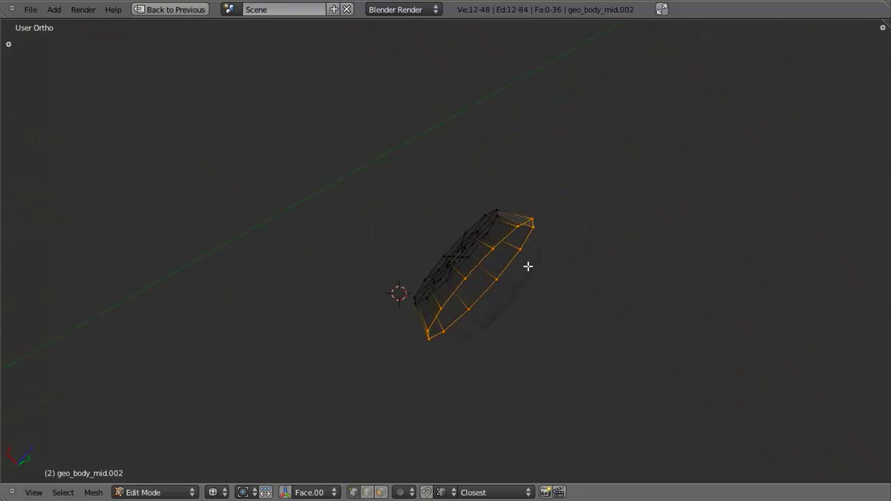
{"action": "key", "text": "shift+s"}
{"action": "left_click", "coordinate": [528, 267]}
{"action": "middle_click_drag", "start_coordinate": [374, 269], "coordinate": [444, 317]}
Return to object mode and set the wheel object's origin to the 3D cursor
{"action": "key", "text": "Tab"}
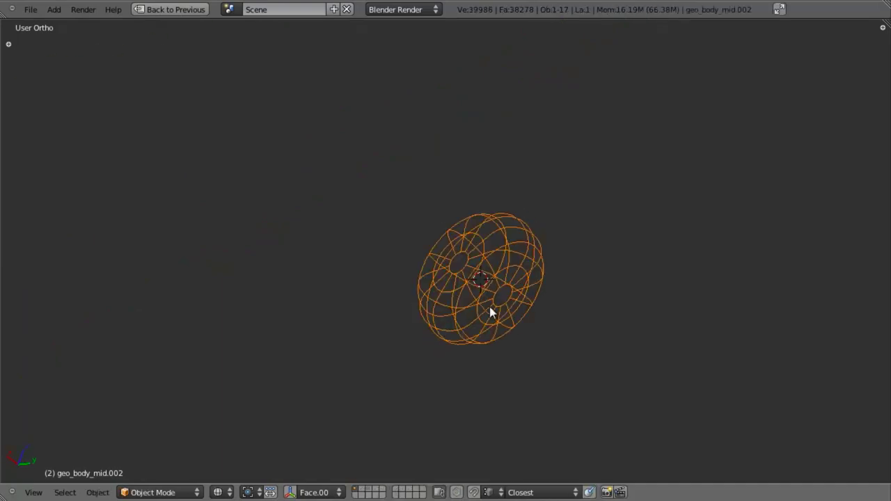
{"action": "key", "text": "shift+ctrl+alt+c"}
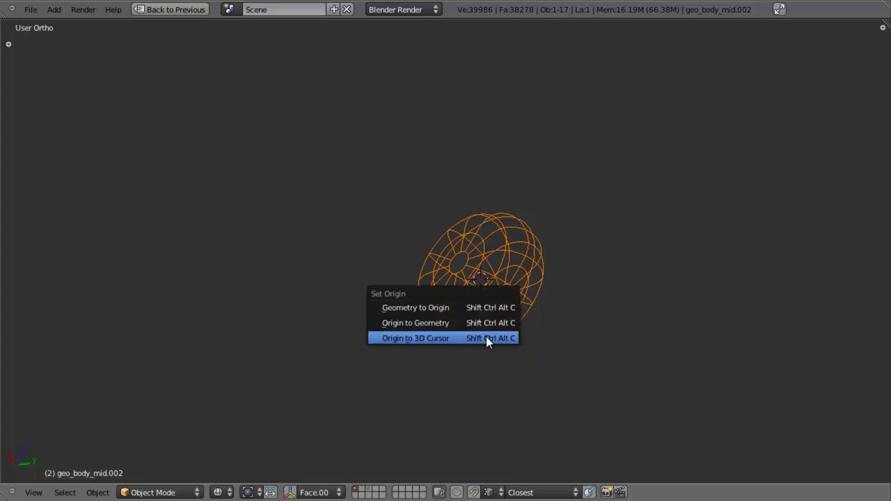
{"action": "left_click", "coordinate": [486, 337]}
{"action": "scroll", "coordinate": [413, 262], "scroll_direction": "down", "scroll_amount": 5}
{"action": "middle_click_drag", "start_coordinate": [413, 262], "coordinate": [542, 324]}
{"action": "scroll", "coordinate": [510, 261], "scroll_direction": "up", "scroll_amount": 10}
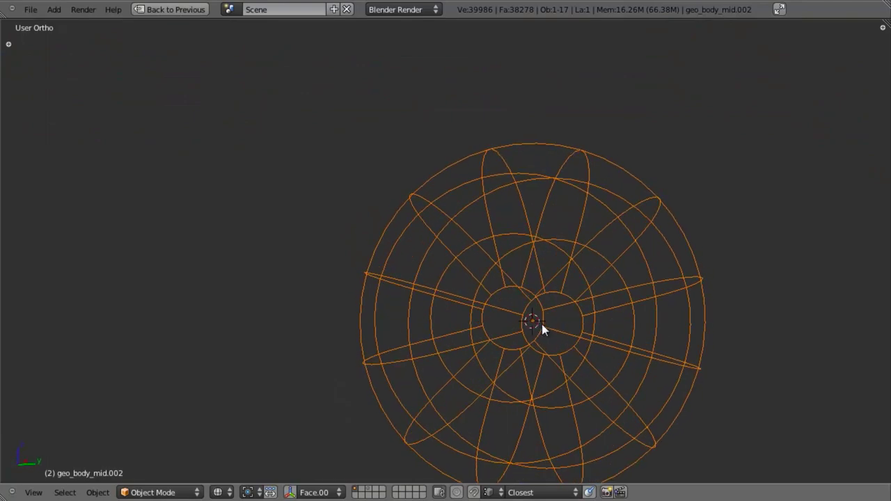
Look up the Set Origin command by searching the operators for "origin"
{"action": "scroll", "coordinate": [542, 324], "scroll_direction": "down", "scroll_amount": 4}
{"action": "key", "text": "space"}
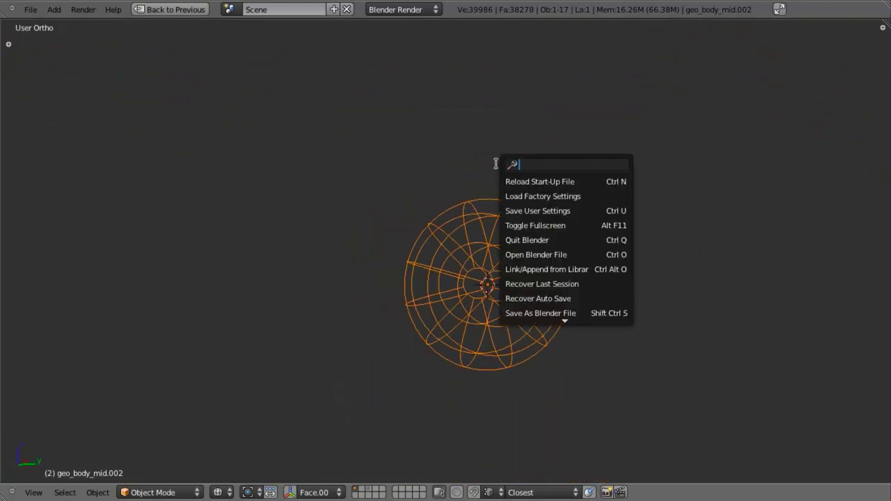
{"action": "type", "text": "origin"}
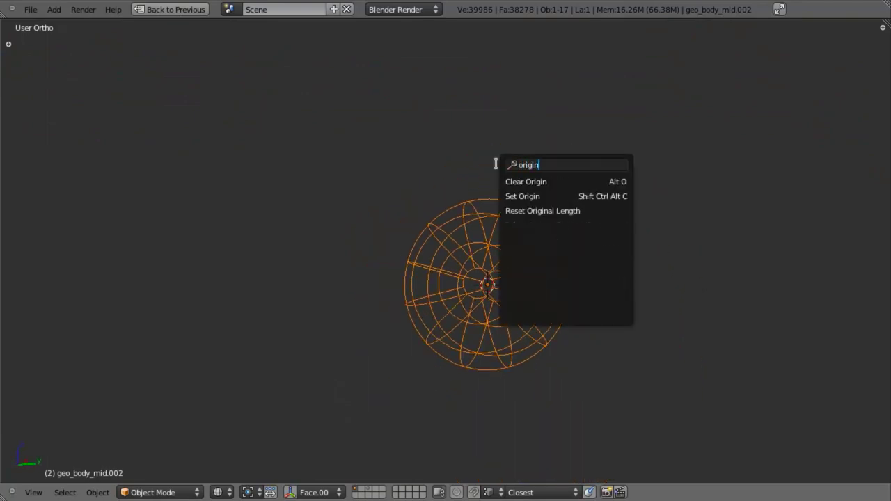
{"action": "left_click", "coordinate": [522, 196]}
{"action": "left_click", "coordinate": [530, 202]}
{"action": "scroll", "coordinate": [502, 269], "scroll_direction": "up", "scroll_amount": 2}
Reopen the wheel mesh, select the face ring around the hub hole and extrude it slightly outward
{"action": "key", "text": "z"}
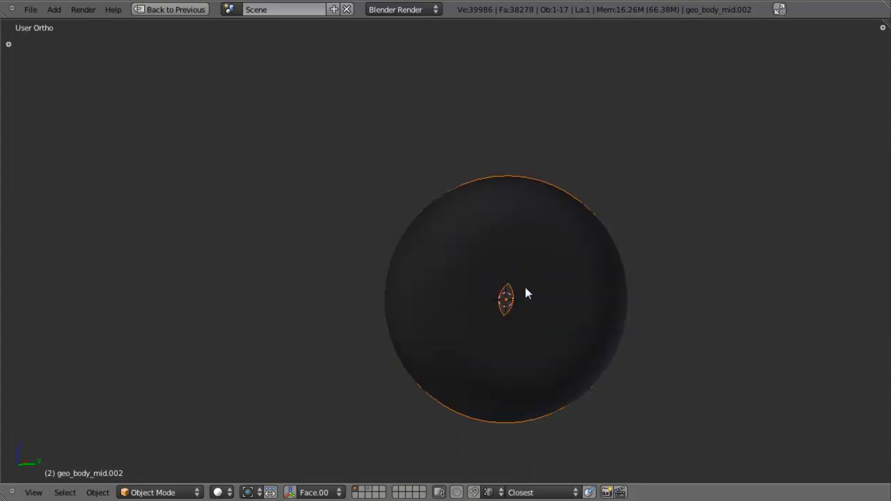
{"action": "scroll", "coordinate": [527, 278], "scroll_direction": "down", "scroll_amount": 4}
{"action": "key", "text": "KP_3"}
{"action": "scroll", "coordinate": [531, 280], "scroll_direction": "up", "scroll_amount": 4}
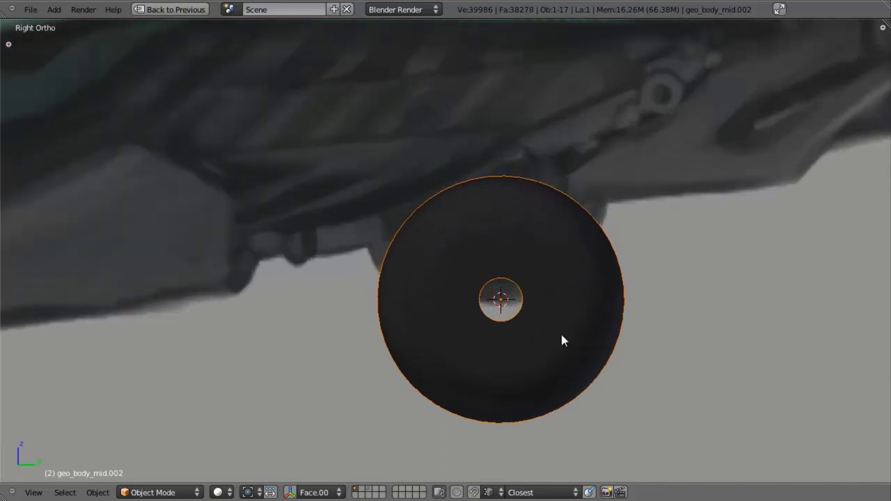
{"action": "key", "text": "Tab"}
{"action": "scroll", "coordinate": [453, 279], "scroll_direction": "up", "scroll_amount": 3}
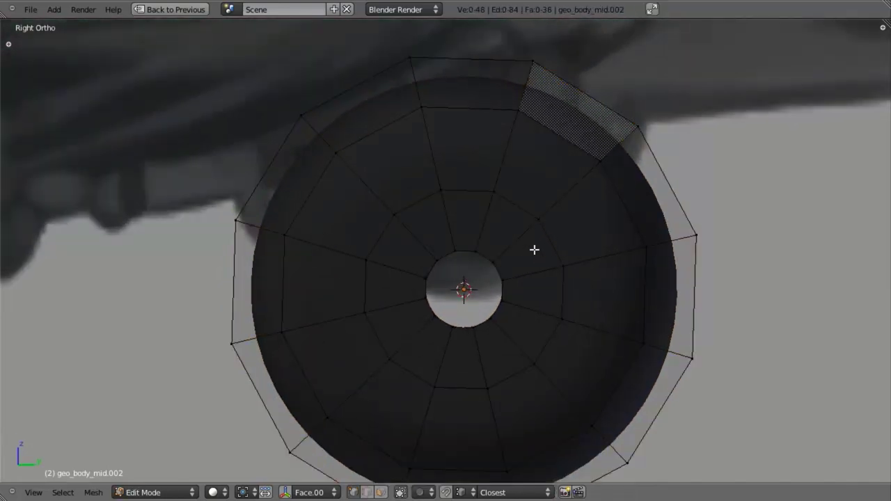
{"action": "right_click", "coordinate": [522, 209], "text": "alt"}
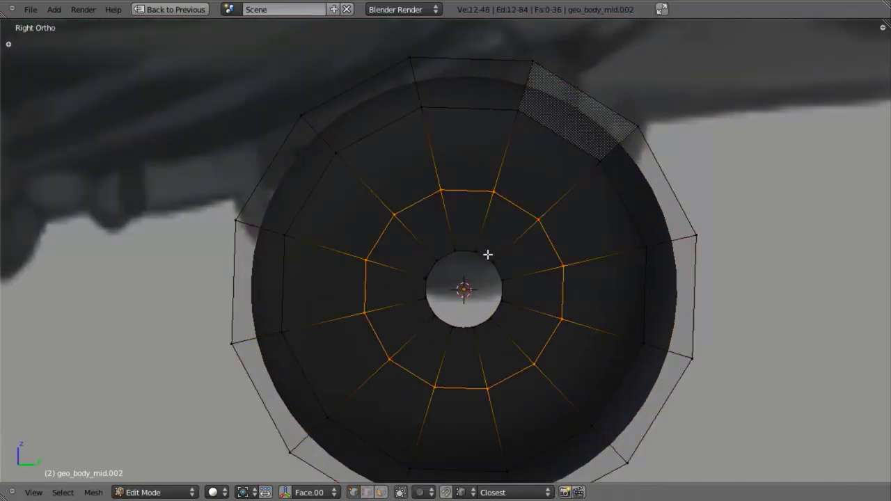
{"action": "right_click", "coordinate": [459, 277], "text": "alt+shift"}
{"action": "middle_click_drag", "start_coordinate": [467, 306], "coordinate": [624, 325]}
{"action": "scroll", "coordinate": [585, 320], "scroll_direction": "up", "scroll_amount": 2}
{"action": "key", "text": "e"}
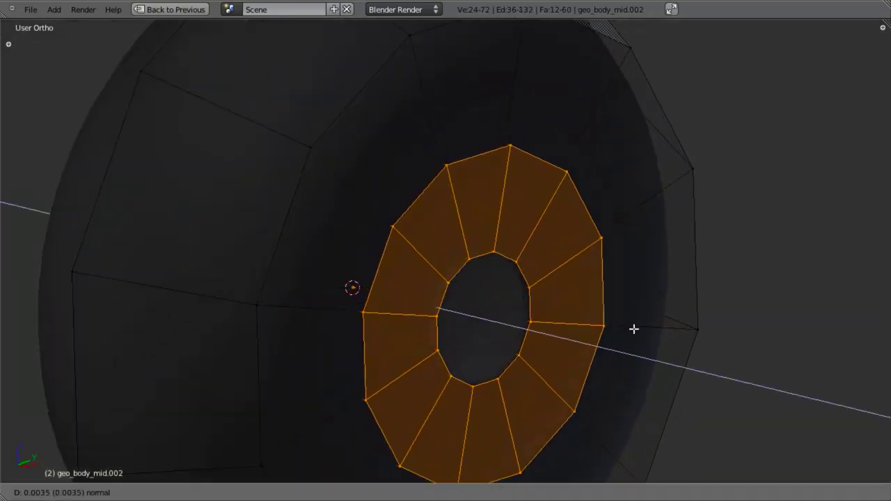
{"action": "left_click", "coordinate": [641, 332]}
Select the edge loop at the base of the extruded hub ring and rip the hub loose from the tyre there
{"action": "scroll", "coordinate": [585, 328], "scroll_direction": "down", "scroll_amount": 5}
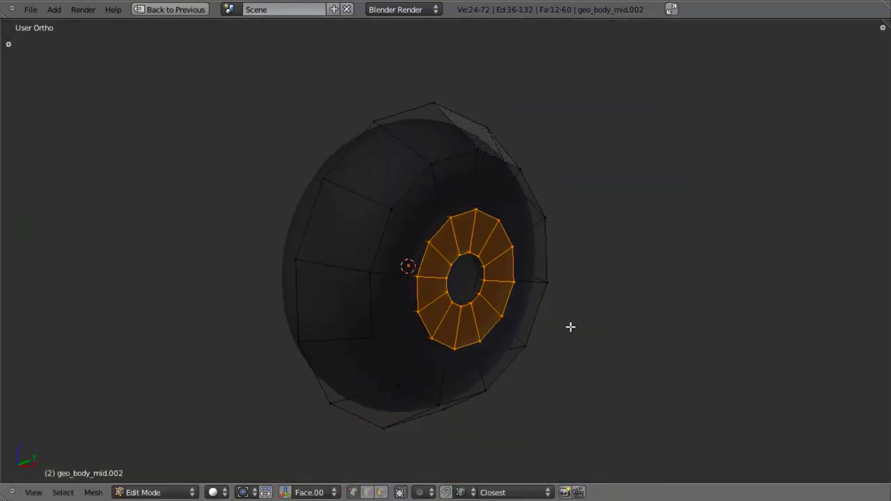
{"action": "middle_click_drag", "start_coordinate": [571, 326], "coordinate": [587, 262]}
{"action": "scroll", "coordinate": [578, 267], "scroll_direction": "up", "scroll_amount": 4}
{"action": "key", "text": "z"}
{"action": "middle_click_drag", "start_coordinate": [529, 289], "coordinate": [482, 249]}
{"action": "key", "text": "z"}
{"action": "scroll", "coordinate": [470, 232], "scroll_direction": "up", "scroll_amount": 3}
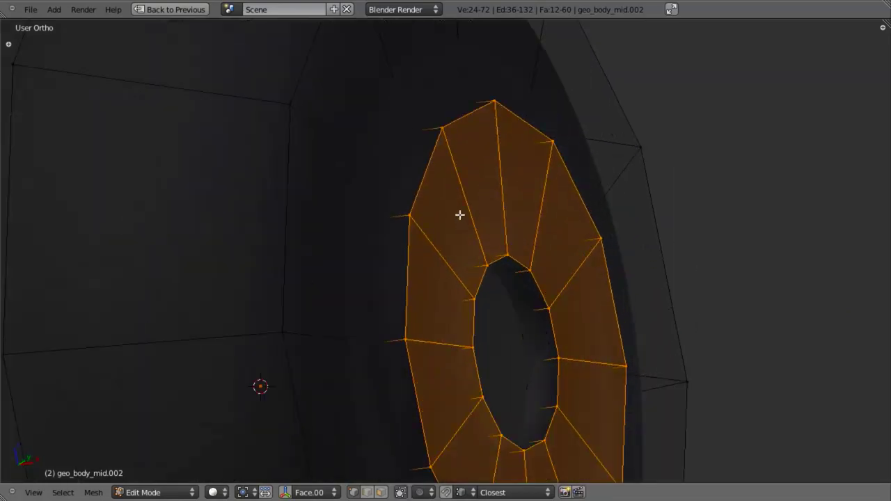
{"action": "key", "text": "a"}
{"action": "key", "text": "z"}
{"action": "right_click", "coordinate": [404, 146], "text": "alt"}
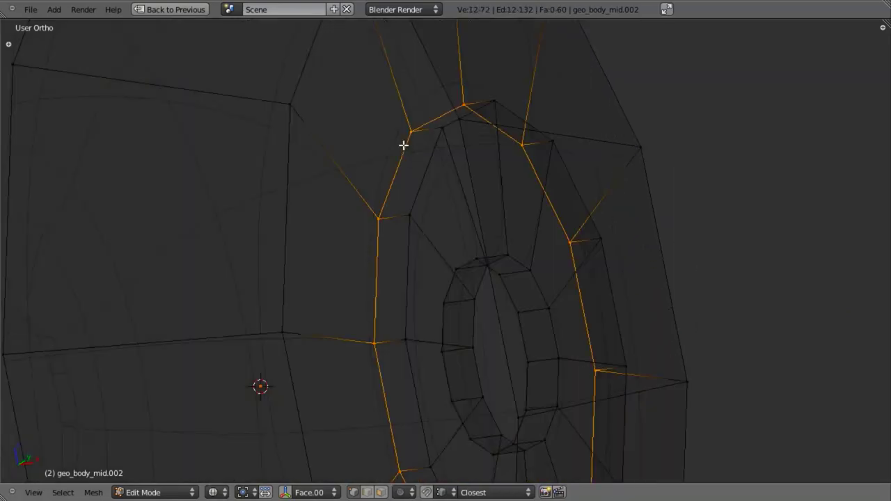
{"action": "key", "text": "shift+d"}
{"action": "right_click", "coordinate": [453, 187]}
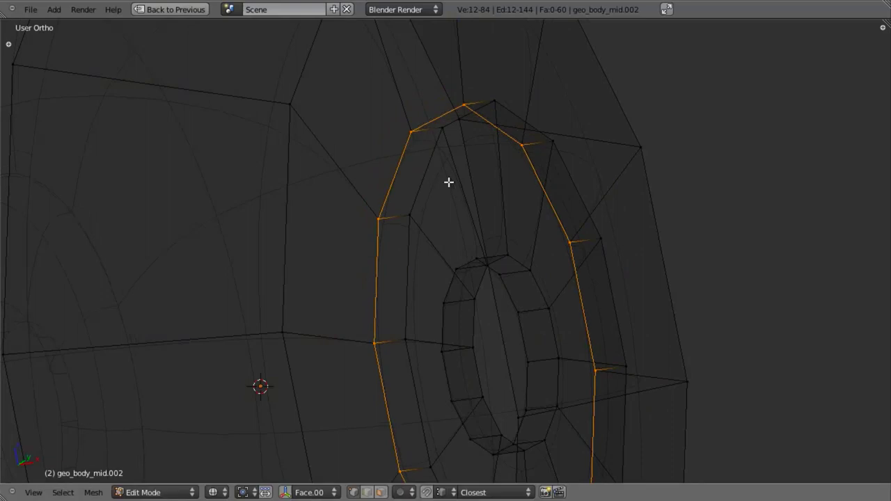
{"action": "key", "text": "s"}
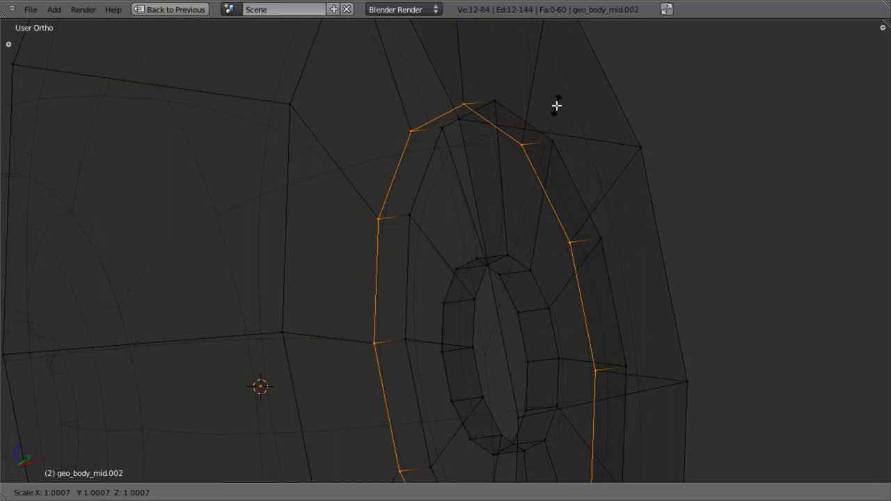
{"action": "right_click", "coordinate": [562, 95]}
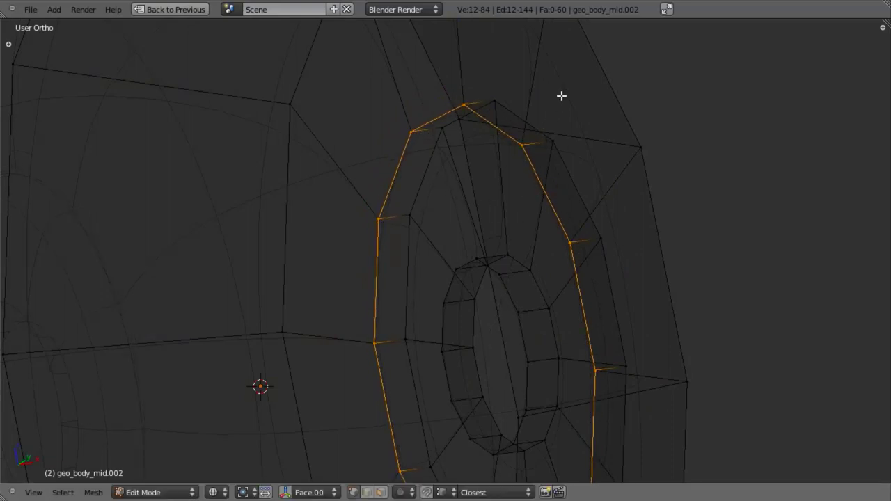
Select the tyre's open edge loop around the hub and scale it down slightly inside the hub ring
{"action": "right_click", "coordinate": [398, 172], "text": "alt"}
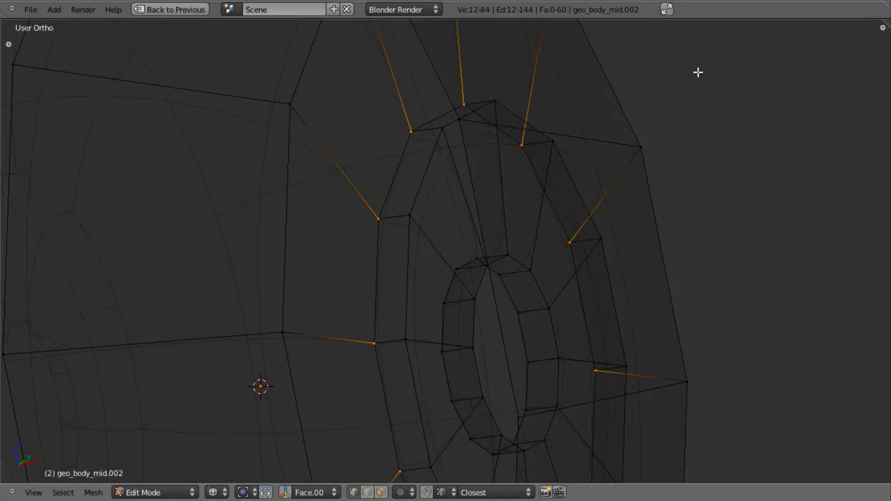
{"action": "key", "text": "s"}
{"action": "left_click", "coordinate": [690, 97]}
{"action": "scroll", "coordinate": [696, 125], "scroll_direction": "down", "scroll_amount": 2}
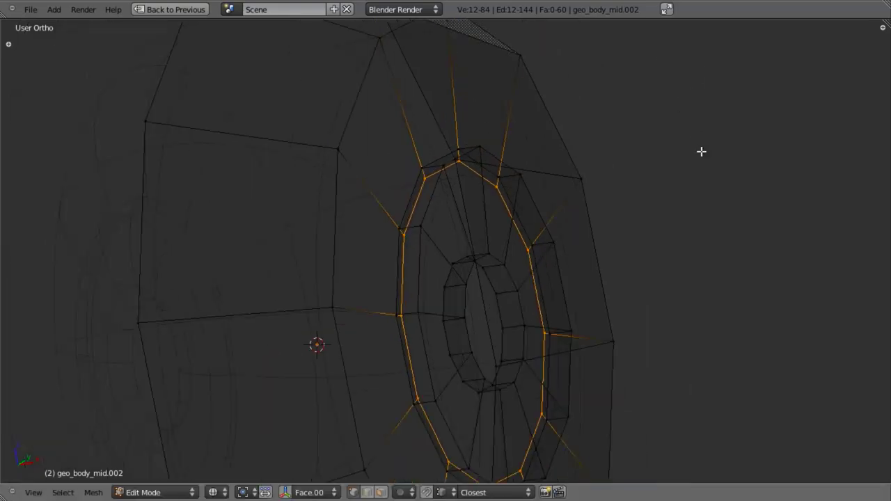
{"action": "key", "text": "z"}
{"action": "key", "text": "z"}
{"action": "scroll", "coordinate": [487, 230], "scroll_direction": "up", "scroll_amount": 2}
{"action": "middle_click_drag", "start_coordinate": [489, 225], "coordinate": [549, 229]}
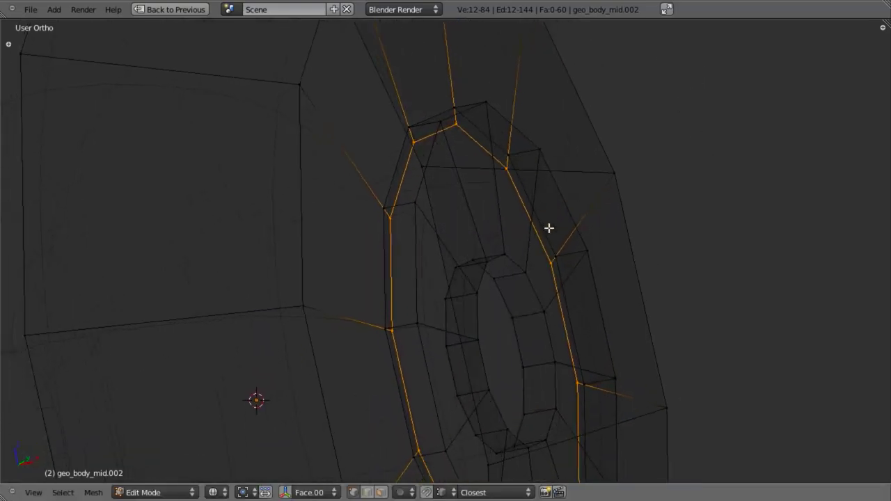
Cut one edge loop into the tyre's side wall beside the hub, slid about 0.34 towards the hub
{"action": "key", "text": "a"}
{"action": "key", "text": "ctrl+r"}
{"action": "scroll", "coordinate": [406, 92], "scroll_direction": "down", "scroll_amount": 1}
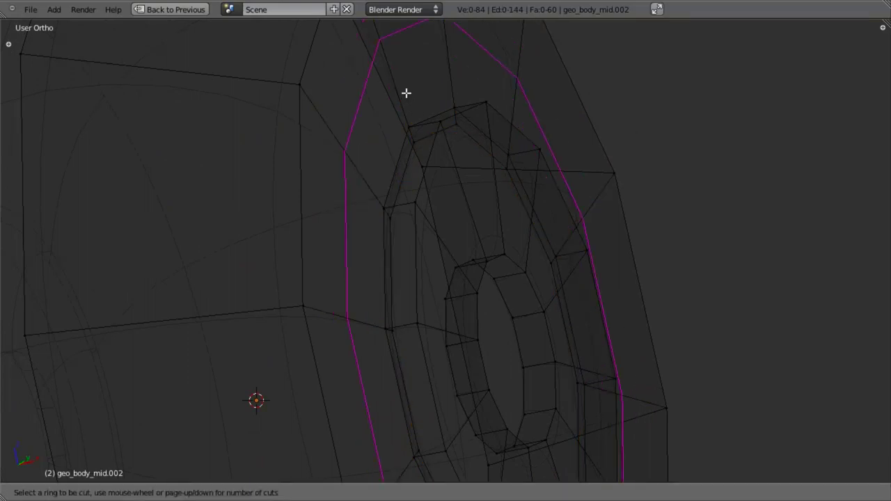
{"action": "left_click", "coordinate": [407, 92]}
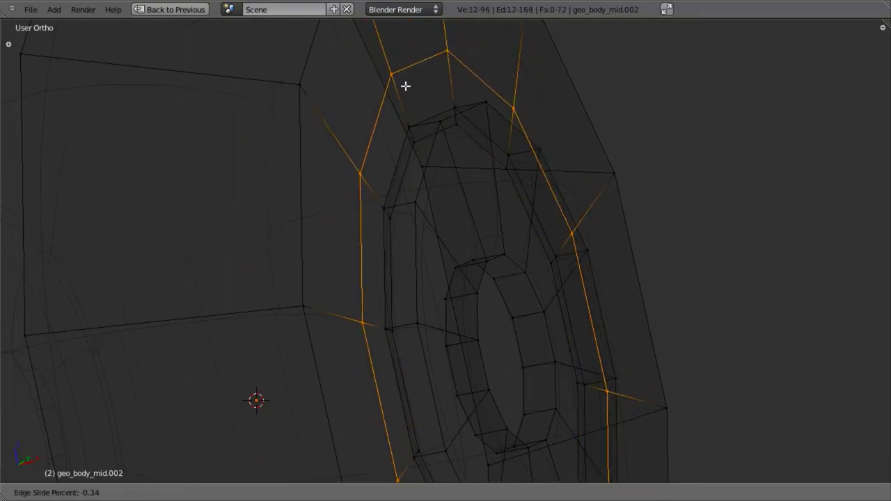
{"action": "left_click", "coordinate": [405, 88]}
Move the new side-wall edge loop about 0.003 outward along the X axis
{"action": "key", "text": "z"}
{"action": "middle_click_drag", "start_coordinate": [448, 157], "coordinate": [494, 183]}
{"action": "key", "text": "s"}
{"action": "key", "text": "x"}
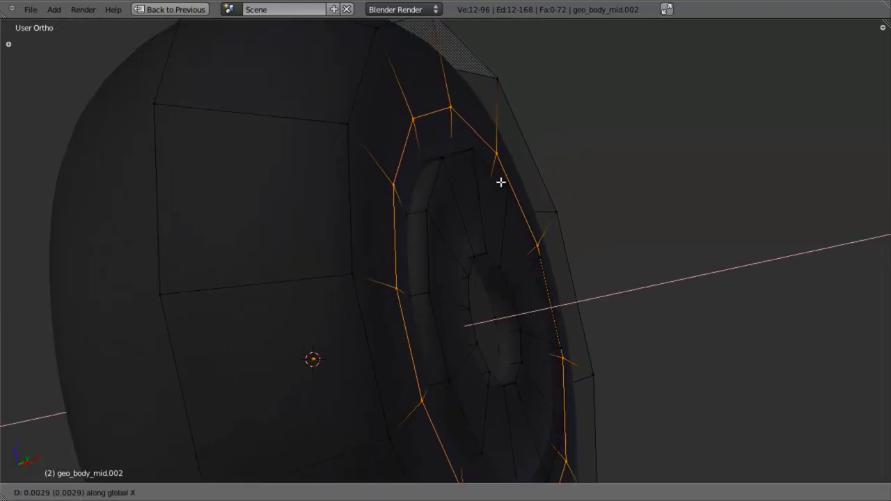
{"action": "left_click", "coordinate": [501, 183]}
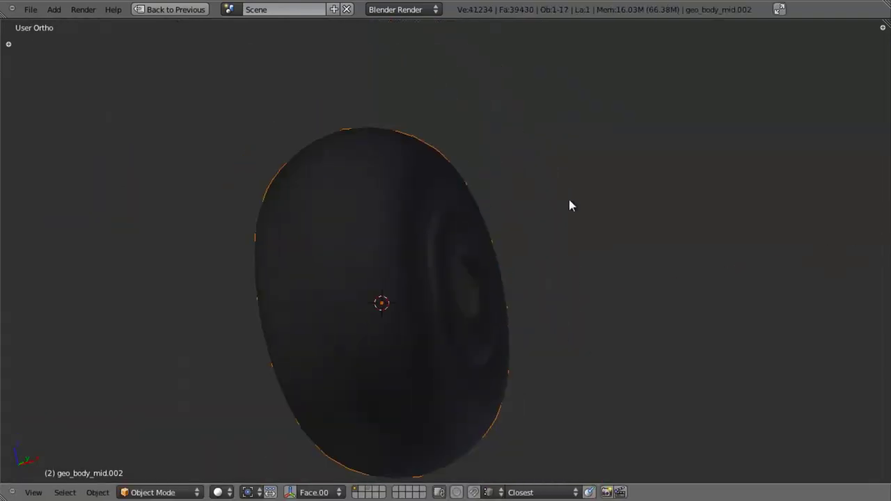
{"action": "scroll", "coordinate": [496, 204], "scroll_direction": "up", "scroll_amount": 4}
{"action": "key", "text": "Tab"}
{"action": "scroll", "coordinate": [452, 210], "scroll_direction": "up", "scroll_amount": 2}
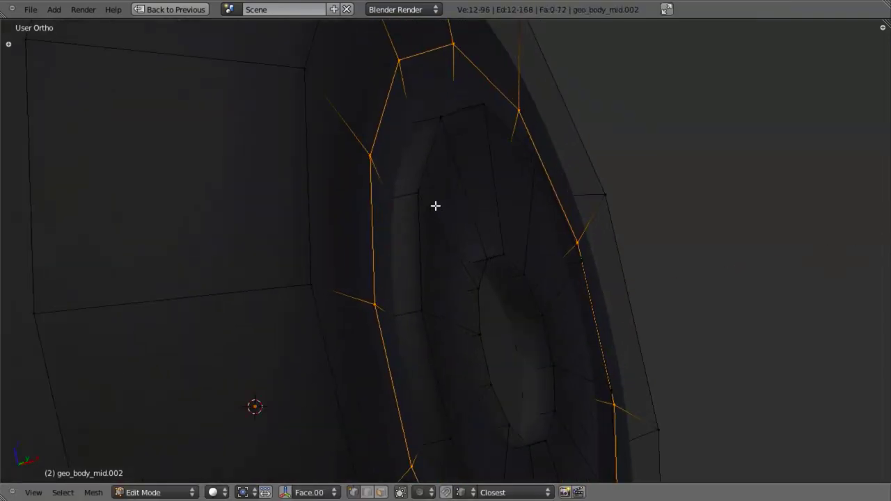
Select the base edge loop of the hub ring and move it about 0.003 along the X axis
{"action": "key", "text": "a"}
{"action": "key", "text": "z"}
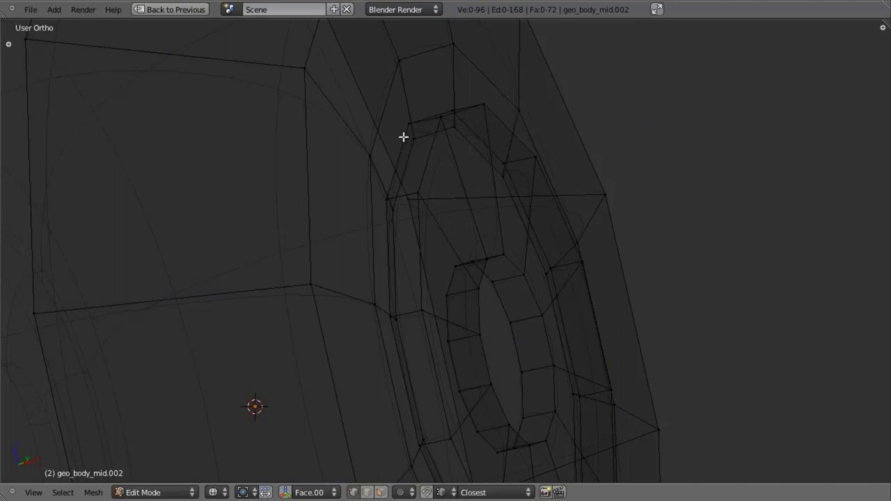
{"action": "right_click", "coordinate": [403, 137], "text": "alt"}
{"action": "key", "text": "g"}
{"action": "key", "text": "x"}
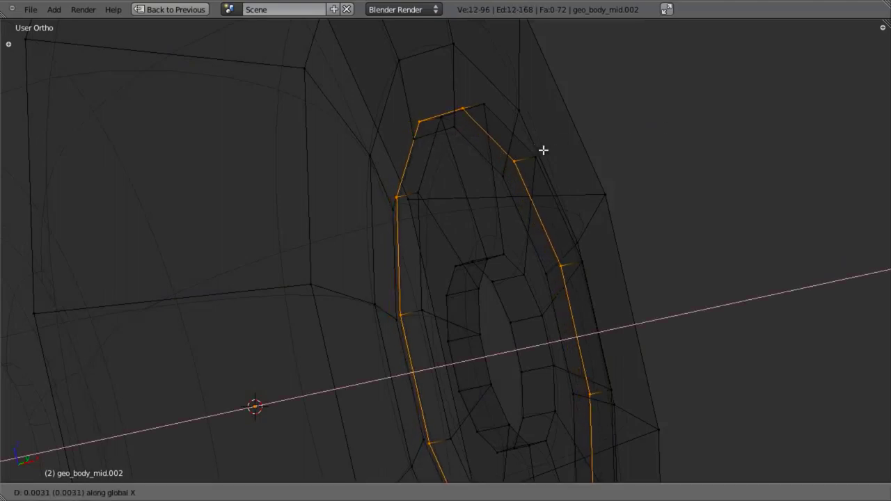
{"action": "left_click", "coordinate": [543, 149]}
Extrude the hub's base loop and scale it up slightly into a lip, and extrude that edge inward along the X axis
{"action": "key", "text": "e"}
{"action": "right_click", "coordinate": [554, 113]}
{"action": "key", "text": "s"}
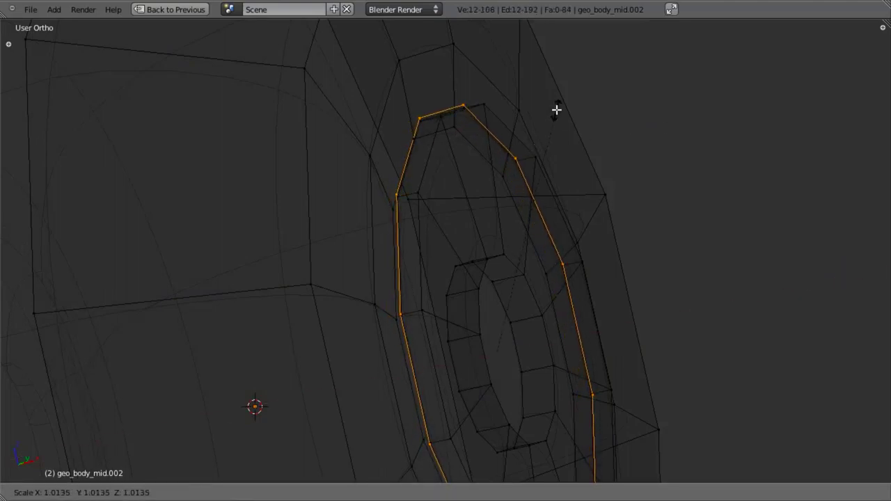
{"action": "left_click", "coordinate": [558, 101]}
{"action": "key", "text": "e"}
{"action": "key", "text": "x"}
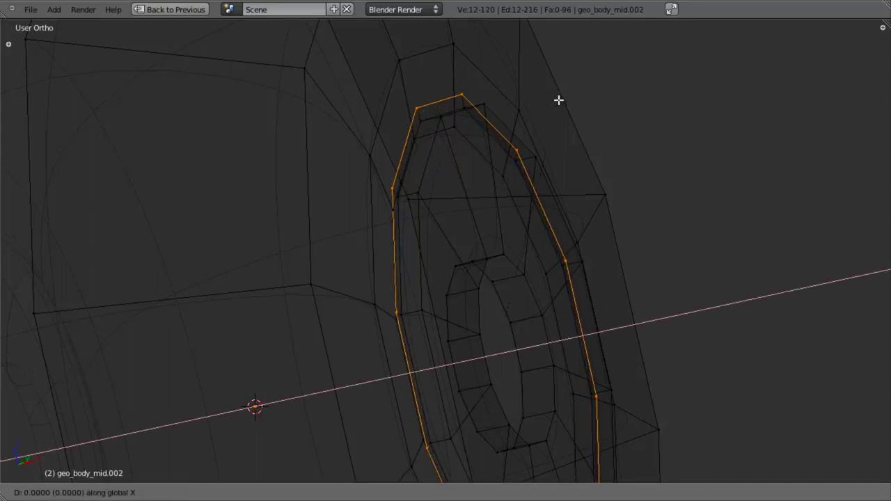
{"action": "left_click", "coordinate": [548, 99]}
{"action": "key", "text": "z"}
{"action": "scroll", "coordinate": [515, 170], "scroll_direction": "down", "scroll_amount": 5}
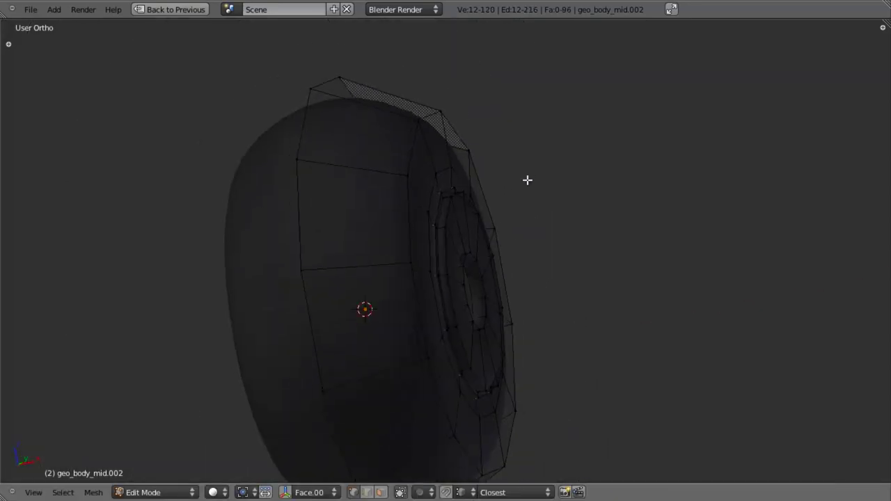
{"action": "key", "text": "Tab"}
{"action": "scroll", "coordinate": [500, 235], "scroll_direction": "down", "scroll_amount": 6}
{"action": "scroll", "coordinate": [486, 209], "scroll_direction": "up", "scroll_amount": 10}
{"action": "mouse_move", "coordinate": [493, 244]}
{"action": "middle_mouse_down"}
{"action": "mouse_move", "coordinate": [486, 209]}
{"action": "mouse_move", "coordinate": [480, 256]}
{"action": "middle_mouse_up"}
Select the outer edge loop of the hub's disc face and scale it down to about 0.97
{"action": "key", "text": "Tab"}
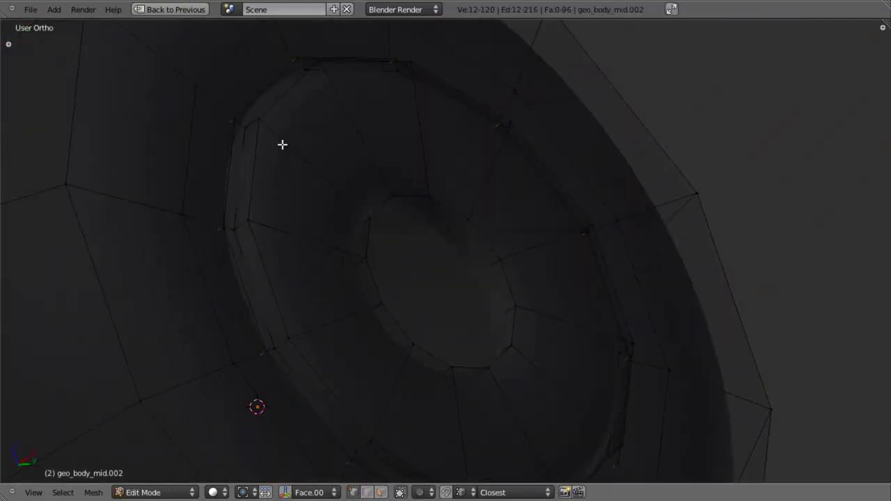
{"action": "middle_click_drag", "start_coordinate": [280, 143], "coordinate": [276, 148]}
{"action": "key", "text": "a"}
{"action": "right_click", "coordinate": [260, 151], "text": "alt"}
{"action": "key", "text": "s"}
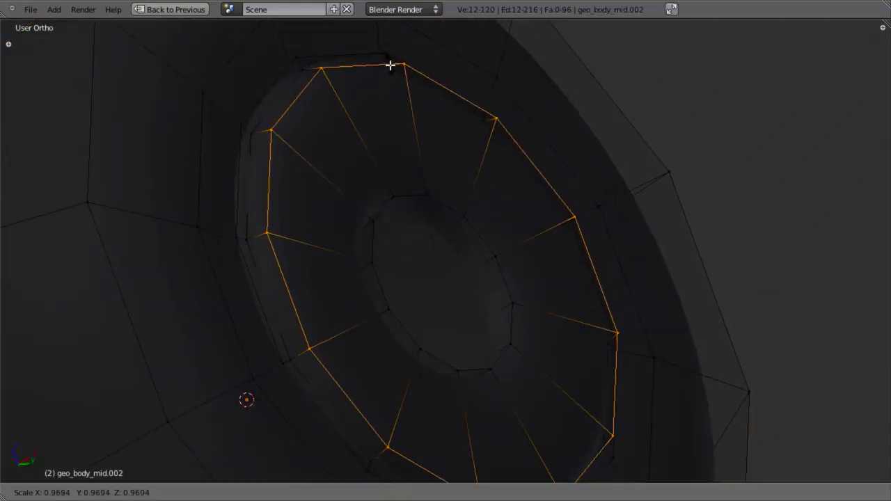
{"action": "left_click", "coordinate": [392, 70]}
Scale the edge loop at the bottom of the groove between rim and disc inward, and rescale it by about 1.02
{"action": "key", "text": "s"}
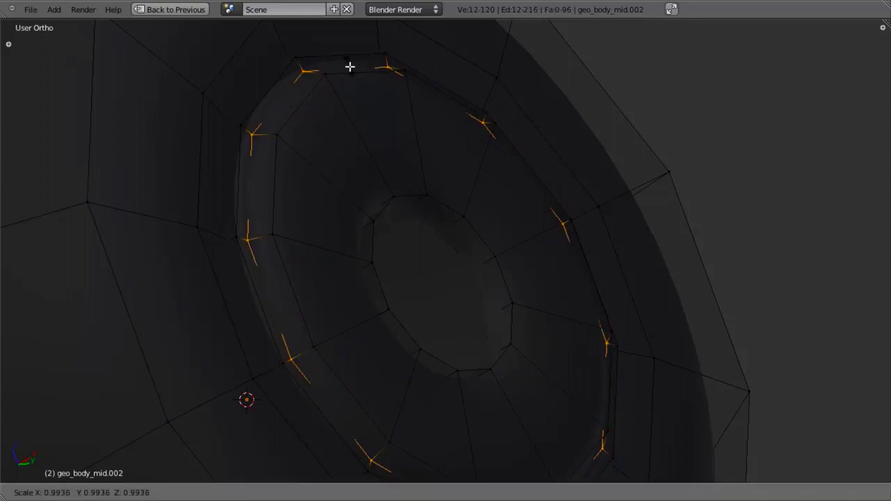
{"action": "left_click", "coordinate": [359, 80]}
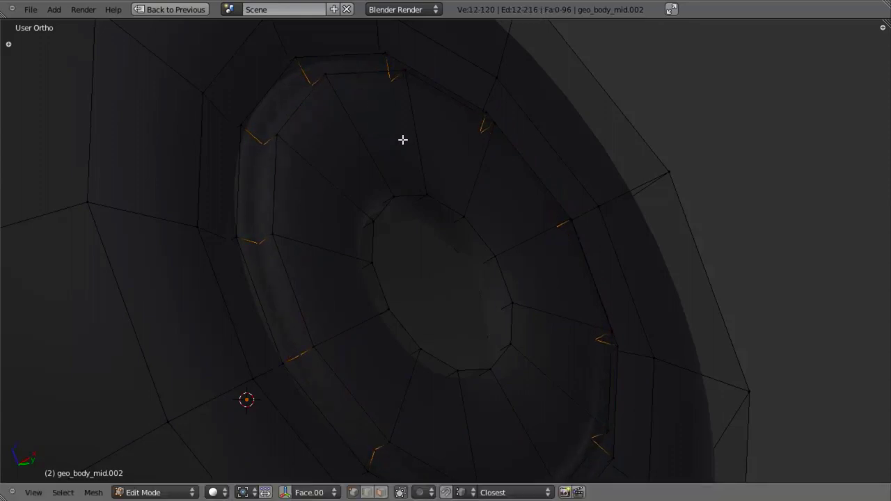
{"action": "middle_click_drag", "start_coordinate": [402, 139], "coordinate": [464, 128]}
{"action": "key", "text": "s"}
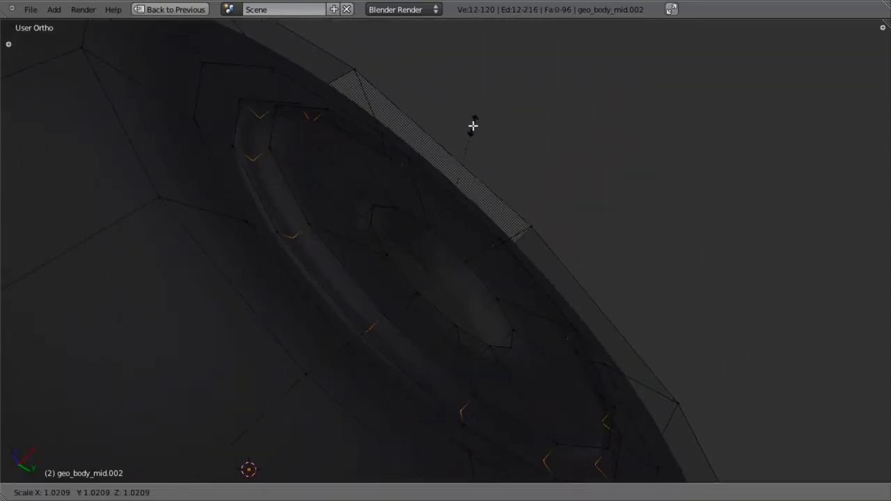
{"action": "left_click", "coordinate": [473, 129]}
Cut three supporting edge loops into the hub groove: by its outer edge, by its bottom and by the disc's edge
{"action": "scroll", "coordinate": [473, 191], "scroll_direction": "up", "scroll_amount": 6}
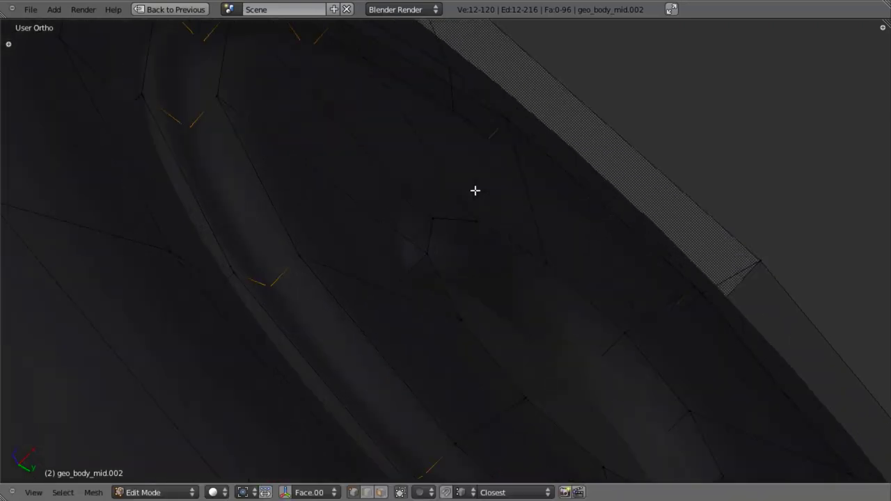
{"action": "key", "text": "ctrl+r"}
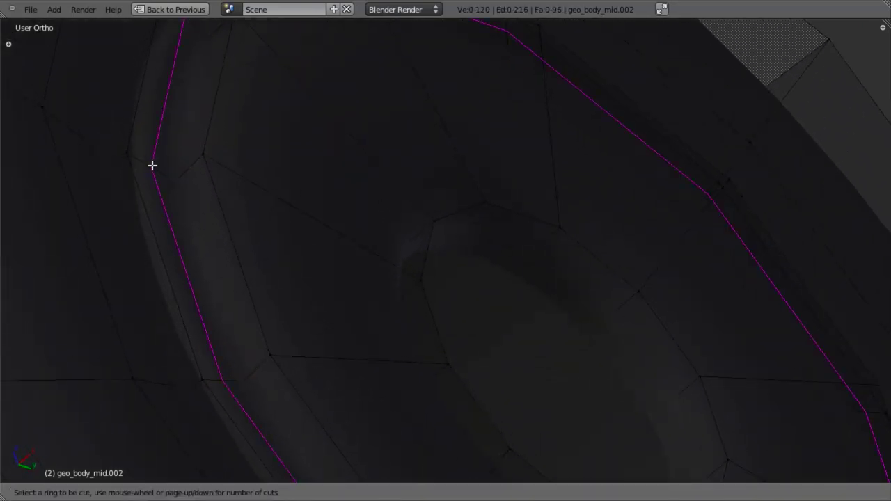
{"action": "left_click", "coordinate": [149, 163]}
{"action": "left_click", "coordinate": [139, 148]}
{"action": "key", "text": "ctrl+r"}
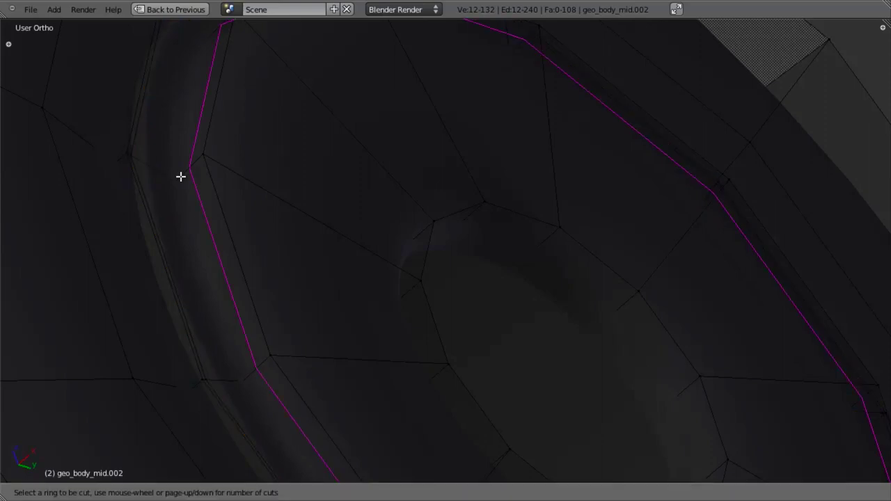
{"action": "left_click", "coordinate": [180, 175]}
{"action": "left_click", "coordinate": [172, 188]}
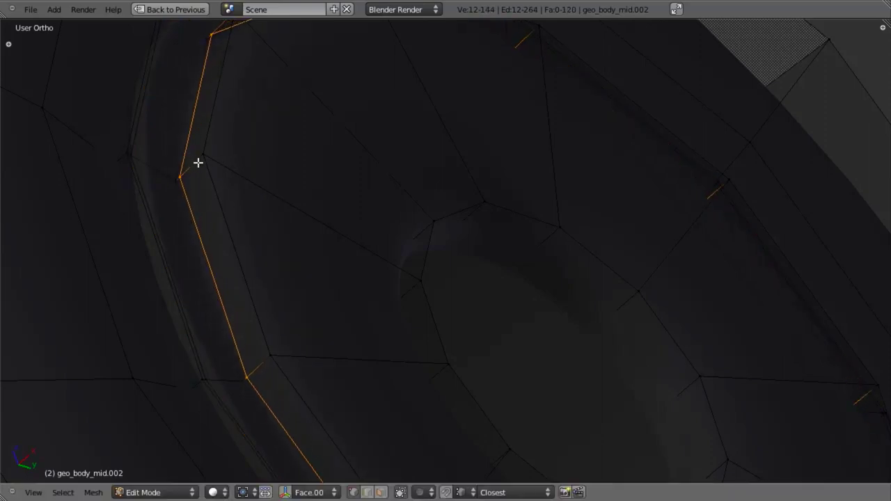
{"action": "key", "text": "ctrl+r"}
{"action": "left_click", "coordinate": [200, 160]}
{"action": "left_click", "coordinate": [215, 163]}
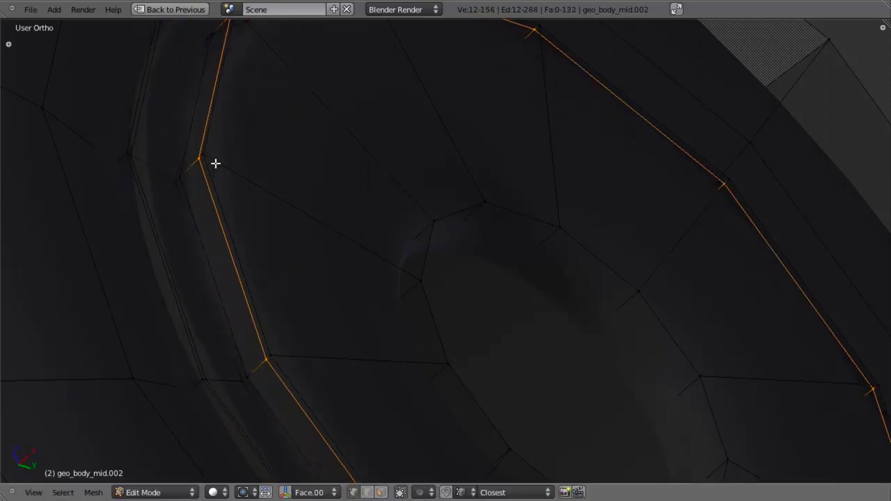
{"action": "key", "text": "Tab"}
{"action": "scroll", "coordinate": [514, 243], "scroll_direction": "down", "scroll_amount": 10}
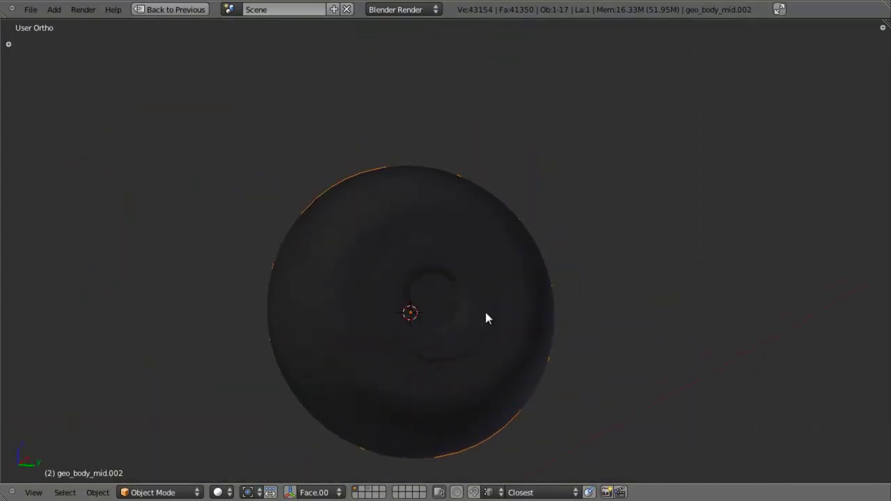
Restore the multi-pane layout and select all of the hub's connected geometry in the wheel mesh
{"action": "key", "text": "Tab"}
{"action": "scroll", "coordinate": [485, 319], "scroll_direction": "up", "scroll_amount": 8}
{"action": "key", "text": "ctrl+Up"}
{"action": "key", "text": "ctrl+l"}
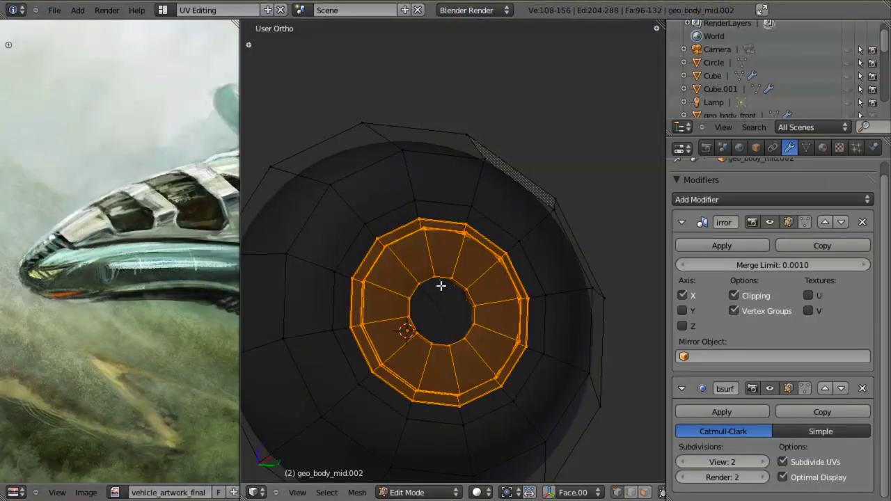
Remove the green and yellow material slots from the wheel object, keeping only dark grey
{"action": "left_click", "coordinate": [822, 148]}
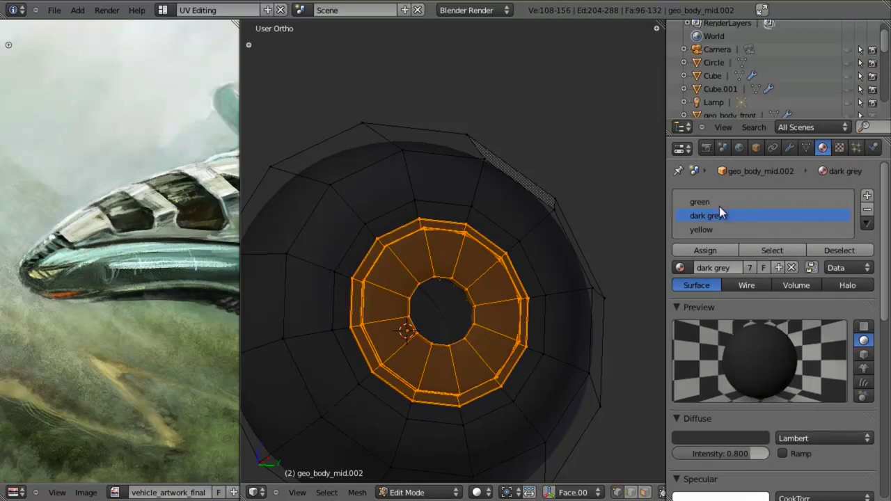
{"action": "left_click", "coordinate": [721, 203]}
{"action": "left_click", "coordinate": [867, 209]}
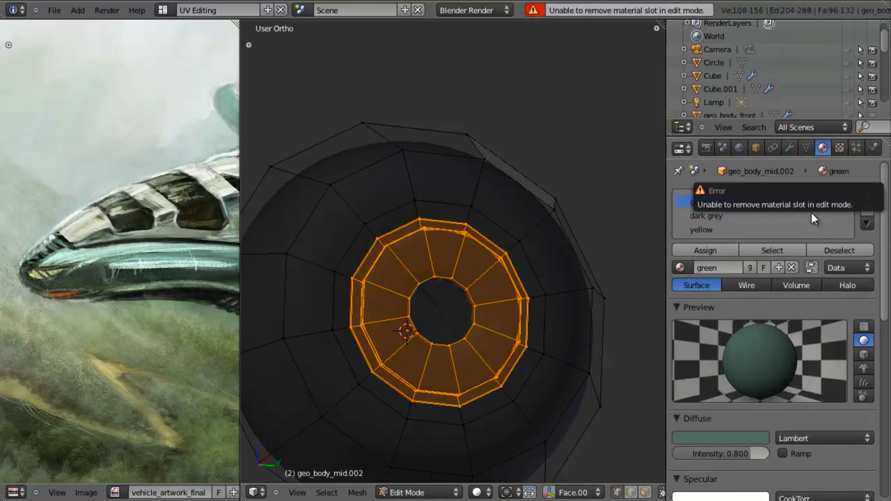
{"action": "key", "text": "Tab"}
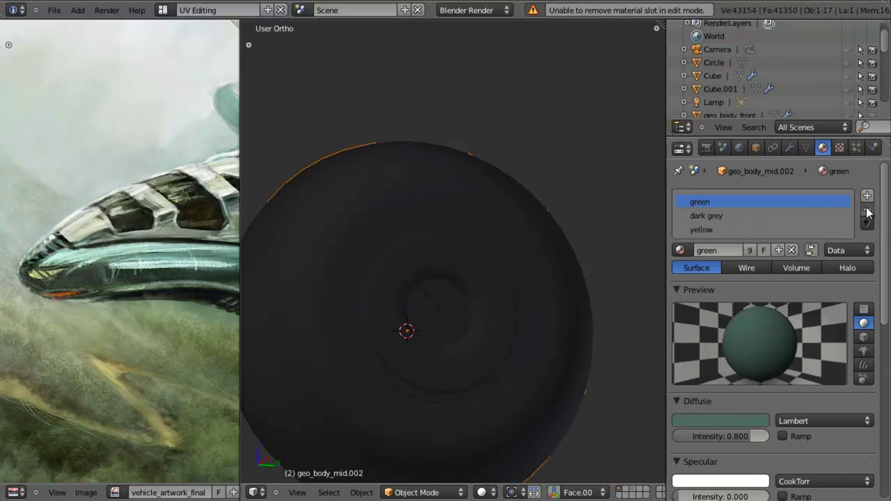
{"action": "left_click", "coordinate": [867, 210]}
{"action": "left_click", "coordinate": [774, 217]}
{"action": "left_click", "coordinate": [867, 209]}
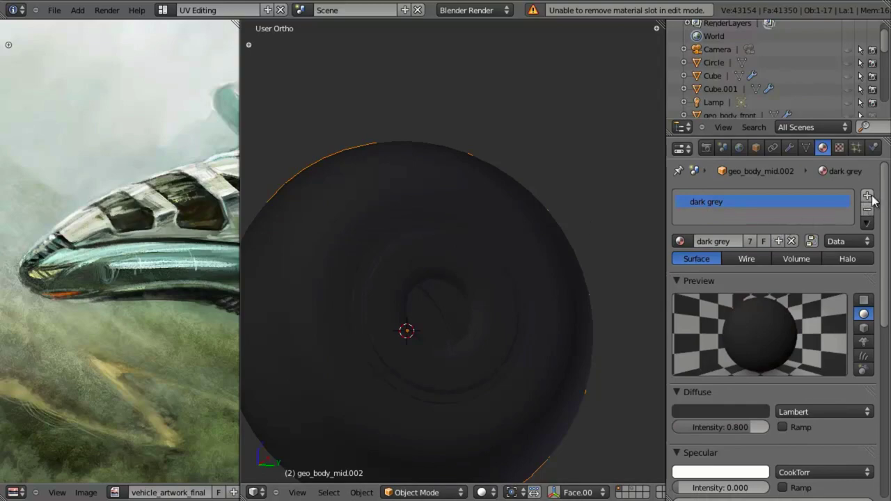
Add a second material slot with a new material named light grey and lighten its diffuse colour to near white
{"action": "left_click", "coordinate": [749, 242]}
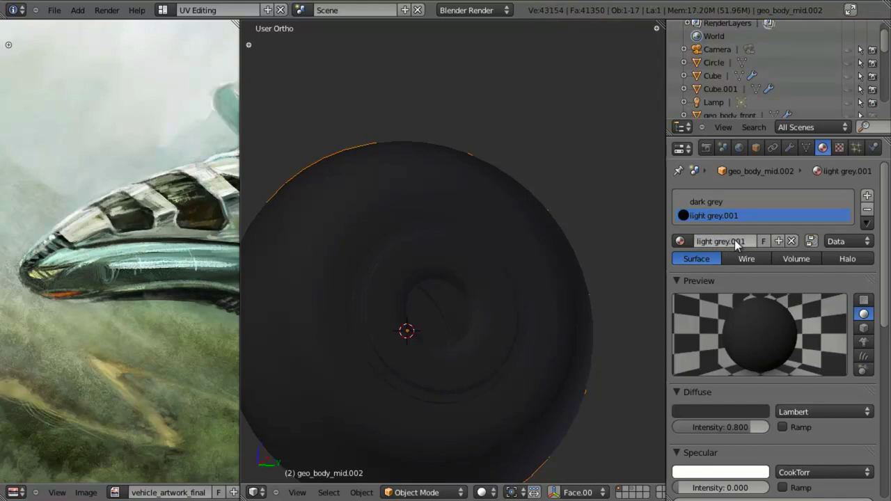
{"action": "left_click", "coordinate": [738, 413]}
{"action": "scroll", "coordinate": [737, 403], "scroll_direction": "up", "scroll_amount": 12}
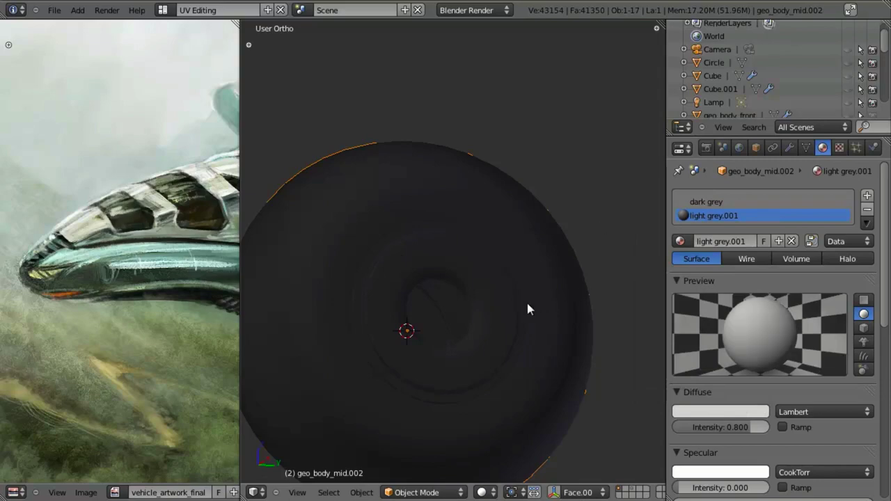
Assign the second material slot to the selected hub faces and replace its material with the existing light grey
{"action": "middle_click_drag", "start_coordinate": [489, 319], "coordinate": [536, 259], "text": "shift"}
{"action": "scroll", "coordinate": [536, 261], "scroll_direction": "up", "scroll_amount": 2}
{"action": "key", "text": "Tab"}
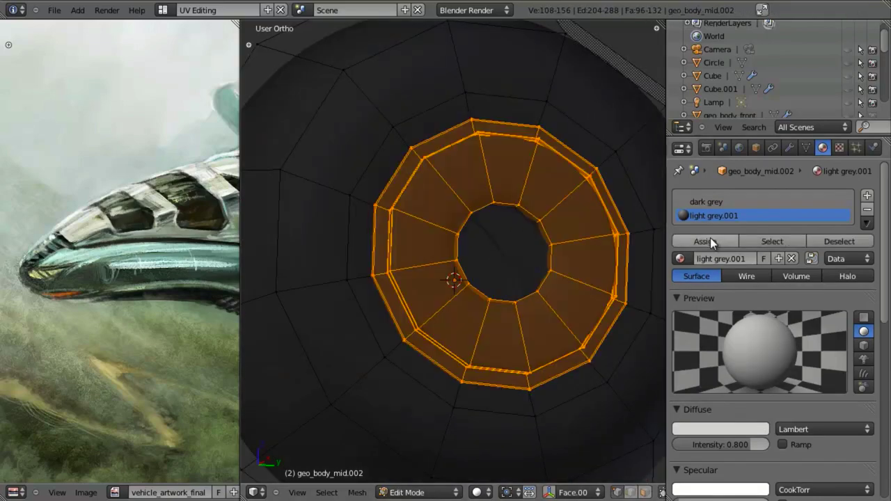
{"action": "left_click", "coordinate": [710, 239]}
{"action": "left_click", "coordinate": [680, 258]}
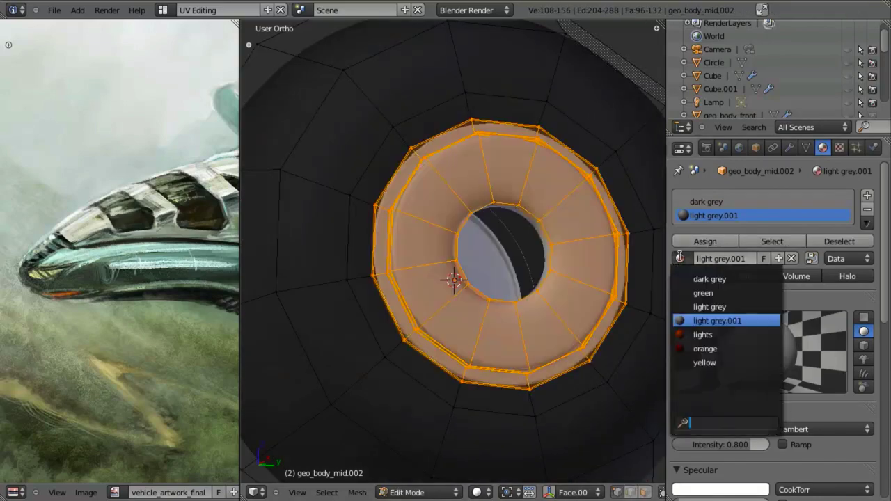
{"action": "left_click", "coordinate": [694, 306]}
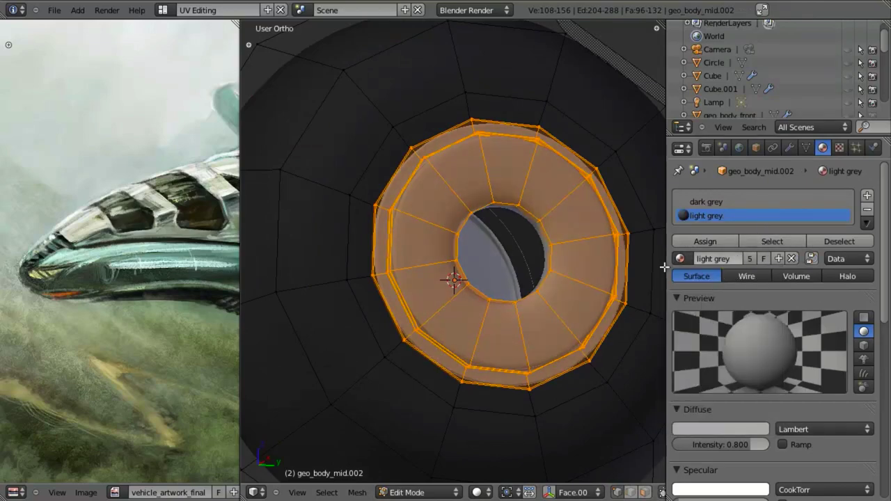
{"action": "scroll", "coordinate": [542, 278], "scroll_direction": "down", "scroll_amount": 5}
{"action": "key", "text": "Tab"}
{"action": "middle_click_drag", "start_coordinate": [531, 281], "coordinate": [447, 257]}
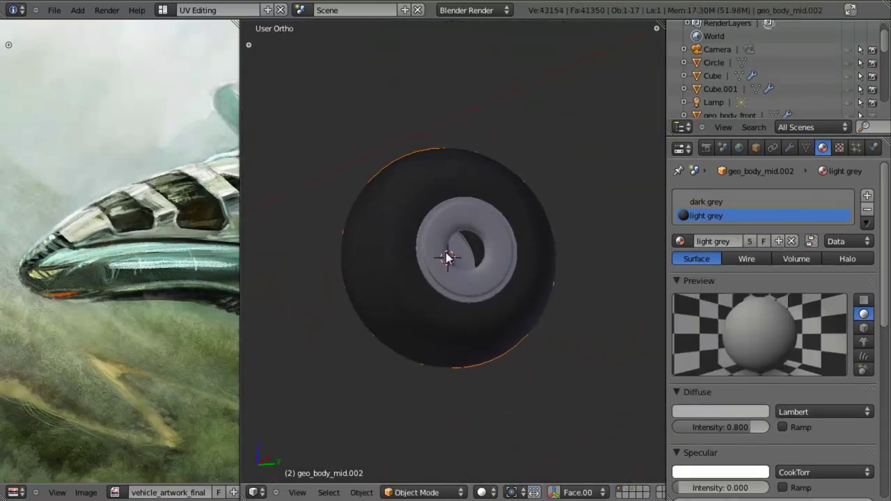
Select the face ring lining the hub's centre hole and scale it outward, excluding the X axis, to widen the hole
{"action": "scroll", "coordinate": [448, 257], "scroll_direction": "up", "scroll_amount": 4}
{"action": "key", "text": "shift+space"}
{"action": "scroll", "coordinate": [487, 270], "scroll_direction": "down", "scroll_amount": 2}
{"action": "scroll", "coordinate": [516, 271], "scroll_direction": "up", "scroll_amount": 3}
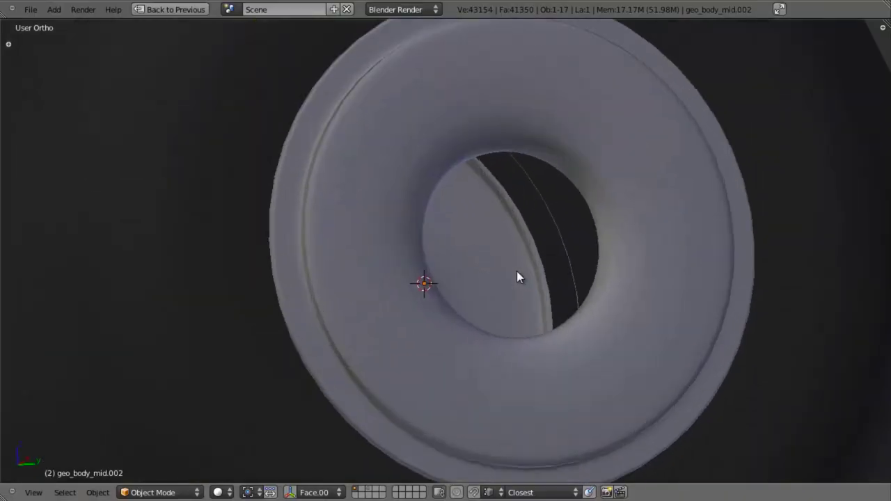
{"action": "key", "text": "Tab"}
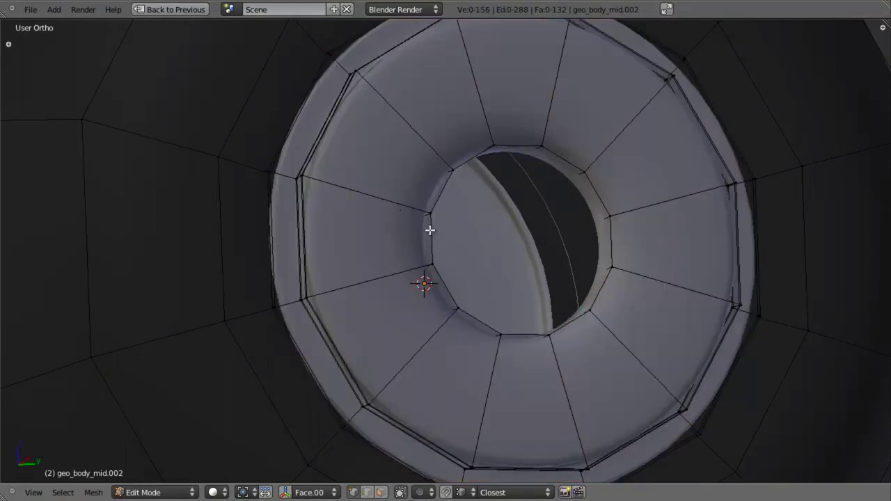
{"action": "right_click", "coordinate": [430, 230], "text": "alt"}
{"action": "key", "text": "z"}
{"action": "key", "text": "e"}
{"action": "left_click", "coordinate": [647, 254]}
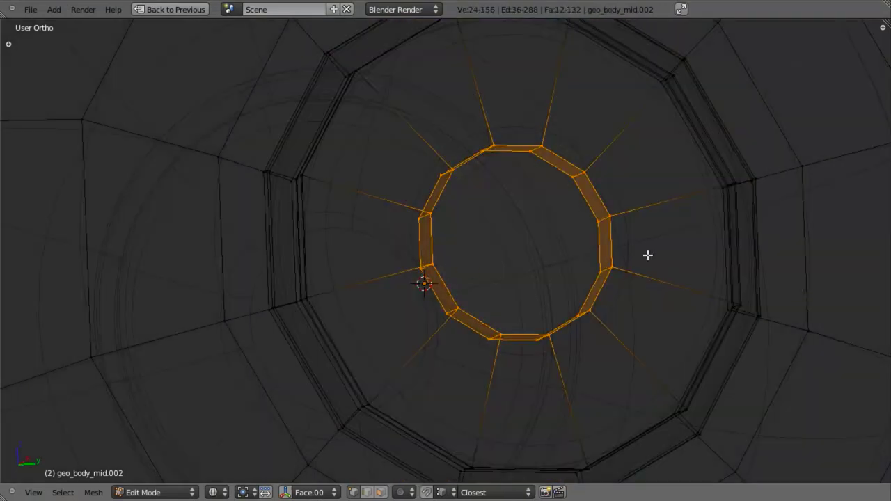
{"action": "key", "text": "s"}
{"action": "key", "text": "shift+x"}
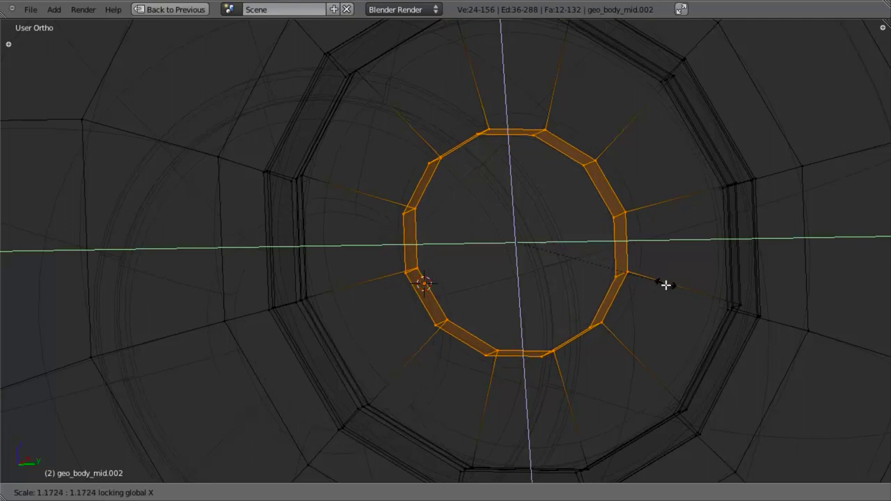
{"action": "left_click", "coordinate": [681, 323]}
Cut an edge loop around the hub's disc face and slide it close to the edge of the centre hole
{"action": "key", "text": "a"}
{"action": "key", "text": "ctrl+r"}
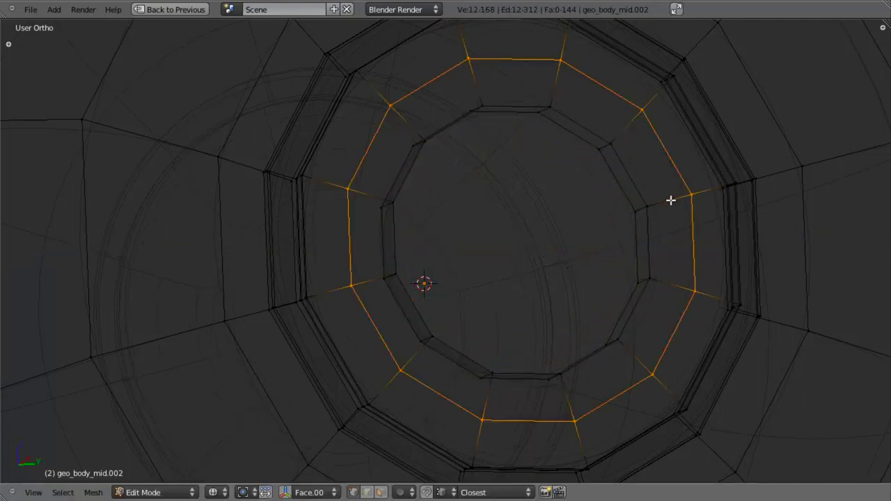
{"action": "left_click", "coordinate": [670, 202]}
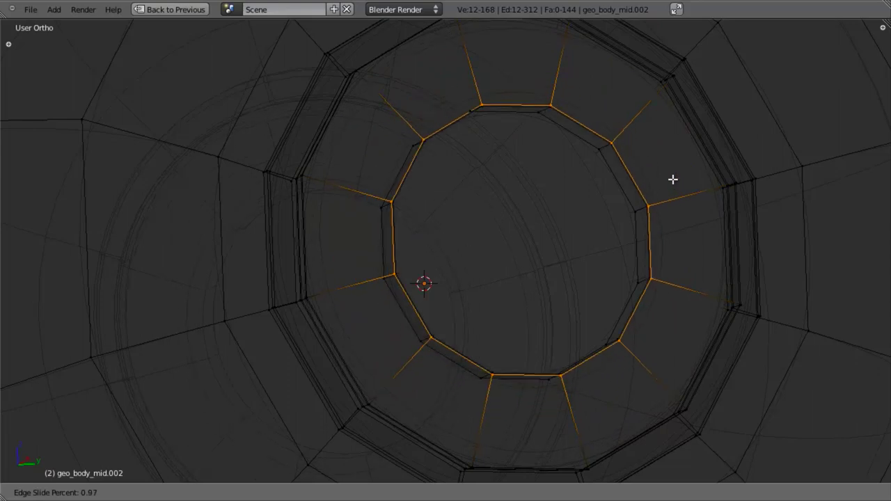
{"action": "left_click", "coordinate": [673, 181]}
{"action": "key", "text": "ctrl+r"}
{"action": "left_click", "coordinate": [353, 184]}
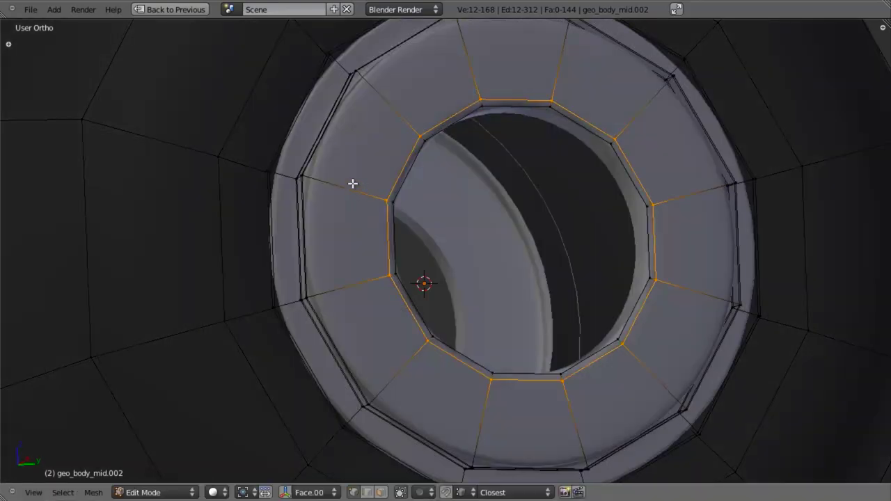
Add an edge loop around the hub's flat ring, slide it to the outer rim and scale it to about 1.03
{"action": "right_click", "coordinate": [342, 190]}
{"action": "key", "text": "ctrl+r"}
{"action": "left_click", "coordinate": [341, 188]}
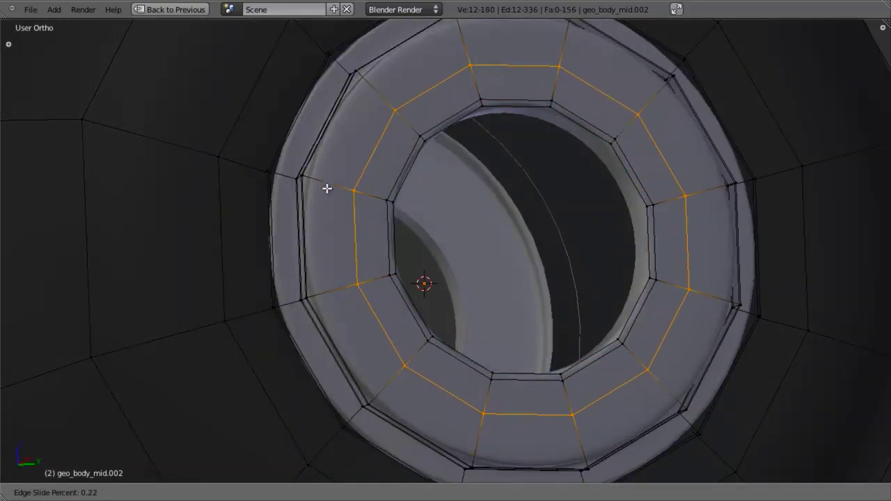
{"action": "left_click", "coordinate": [329, 206]}
{"action": "middle_click_drag", "start_coordinate": [330, 207], "coordinate": [444, 201]}
{"action": "key", "text": "s"}
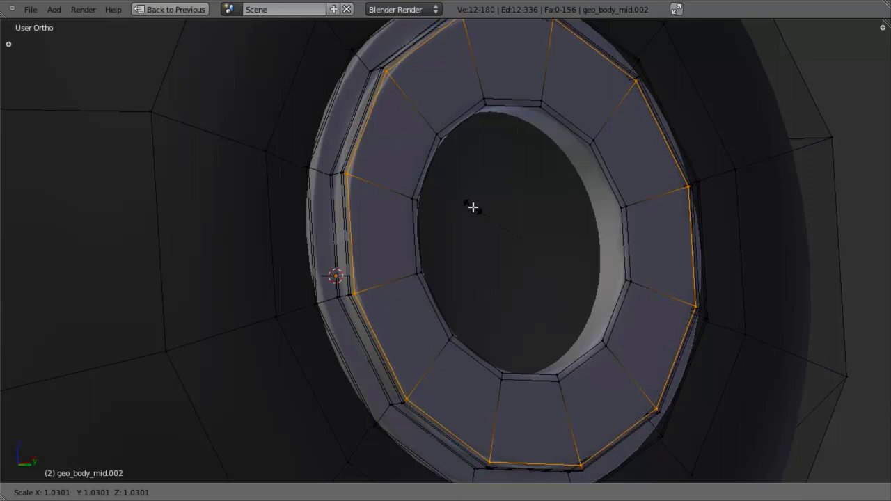
{"action": "left_click", "coordinate": [477, 210]}
Extrude the back edge loop of the hub's centre hole a short distance along the X axis
{"action": "key", "text": "a"}
{"action": "key", "text": "z"}
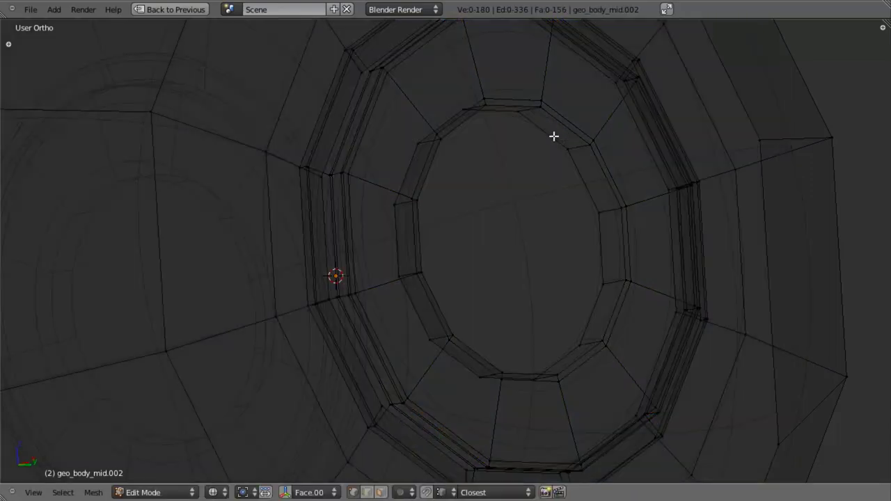
{"action": "right_click", "coordinate": [553, 136], "text": "alt"}
{"action": "key", "text": "g"}
{"action": "key", "text": "x"}
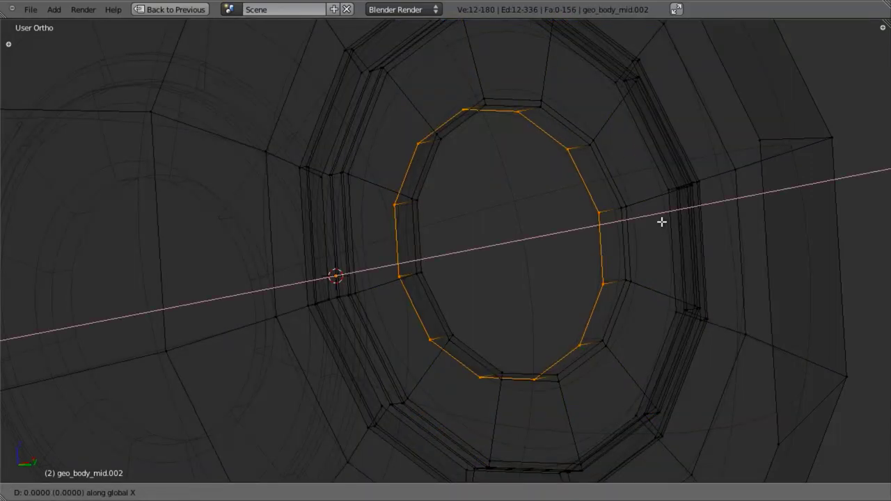
{"action": "left_click", "coordinate": [663, 222]}
{"action": "key", "text": "e"}
{"action": "key", "text": "x"}
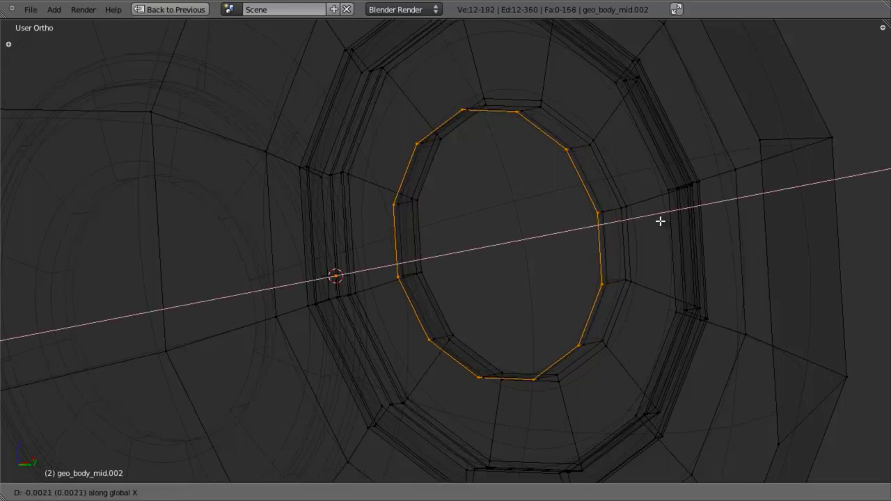
{"action": "left_click", "coordinate": [686, 225]}
Extrude the hole's back loop again and scale it slightly inward to form a thin supporting edge
{"action": "key", "text": "e"}
{"action": "key", "text": "s"}
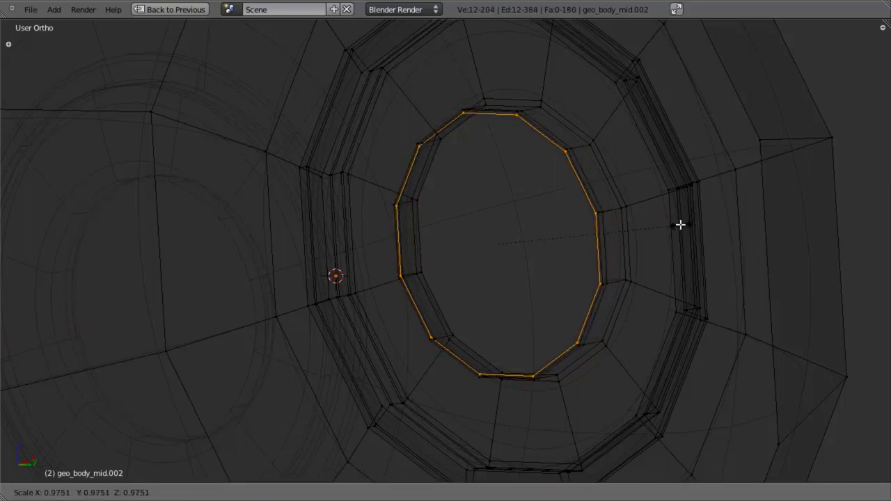
{"action": "left_click", "coordinate": [678, 224]}
{"action": "key", "text": "z"}
Extrude the loop inward to about half its size, forming a recessed disc with a smaller central opening
{"action": "mouse_move", "coordinate": [679, 224]}
{"action": "middle_mouse_down"}
{"action": "mouse_move", "coordinate": [566, 294]}
{"action": "mouse_move", "coordinate": [474, 243]}
{"action": "mouse_move", "coordinate": [561, 310]}
{"action": "mouse_move", "coordinate": [700, 338]}
{"action": "middle_mouse_up"}
{"action": "key", "text": "e"}
{"action": "key", "text": "s"}
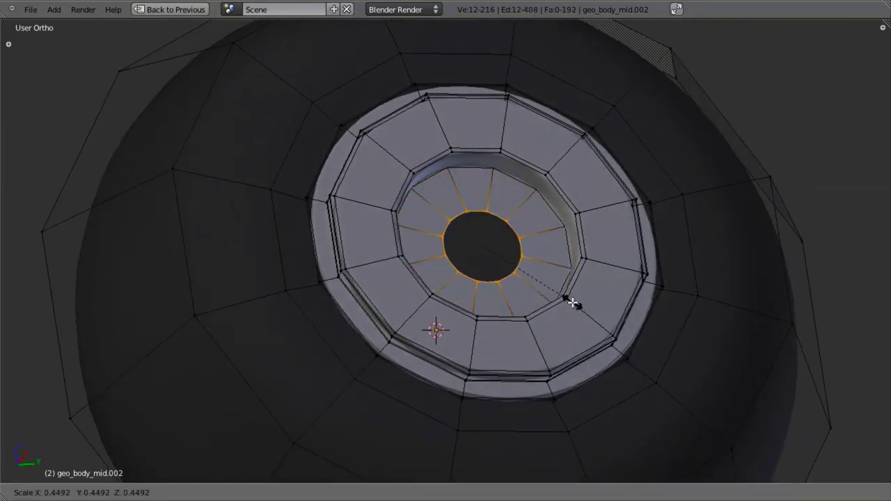
{"action": "left_click", "coordinate": [573, 313]}
{"action": "scroll", "coordinate": [487, 313], "scroll_direction": "down", "scroll_amount": 4}
{"action": "middle_click_drag", "start_coordinate": [481, 312], "coordinate": [563, 291]}
{"action": "scroll", "coordinate": [564, 291], "scroll_direction": "up", "scroll_amount": 3}
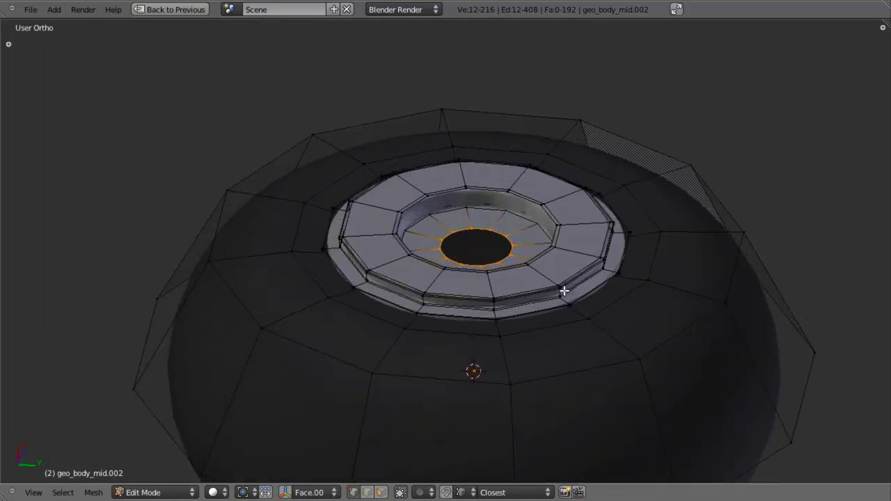
{"action": "key", "text": "s"}
{"action": "right_click", "coordinate": [572, 298]}
Extrude the central opening's loop about 0.0007 along X as a supporting edge, and again outward into an axle tube
{"action": "scroll", "coordinate": [502, 285], "scroll_direction": "up", "scroll_amount": 5}
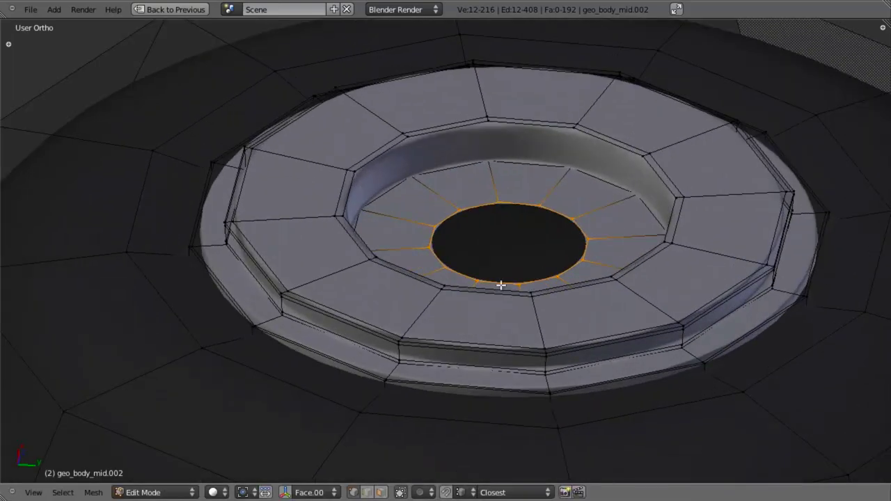
{"action": "middle_click_drag", "start_coordinate": [540, 279], "coordinate": [634, 296]}
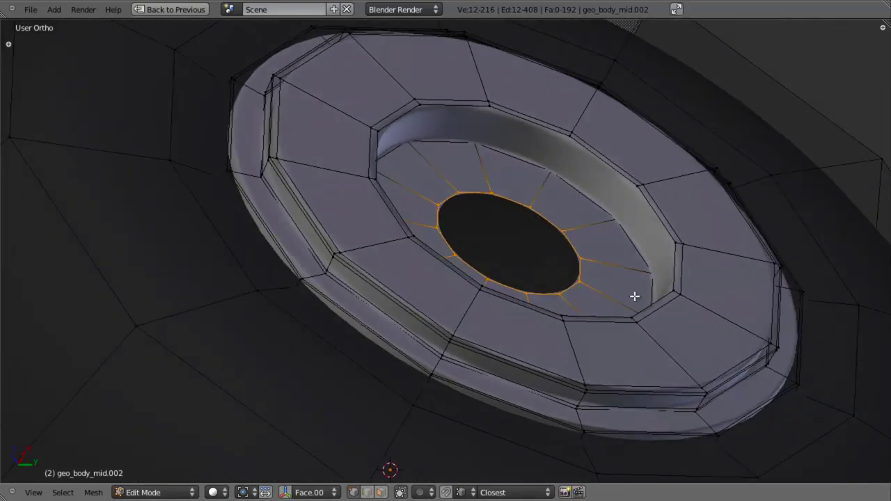
{"action": "key", "text": "e"}
{"action": "key", "text": "x"}
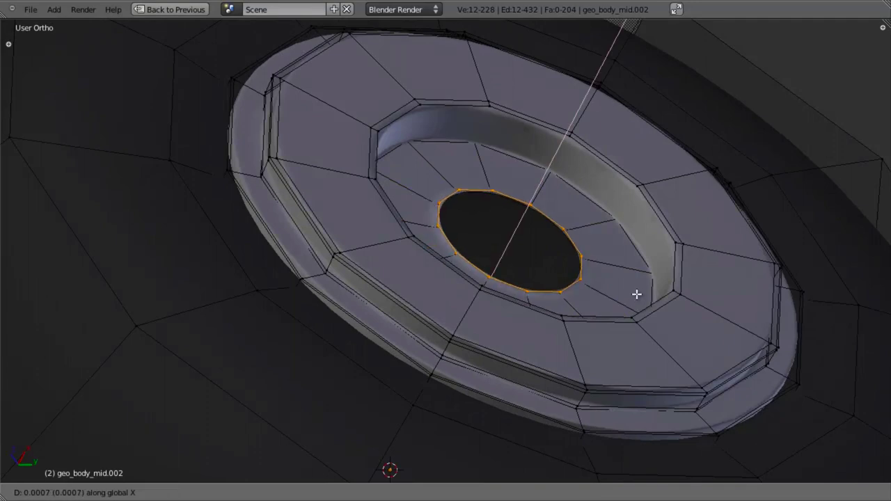
{"action": "left_click", "coordinate": [636, 294]}
{"action": "key", "text": "e"}
{"action": "key", "text": "x"}
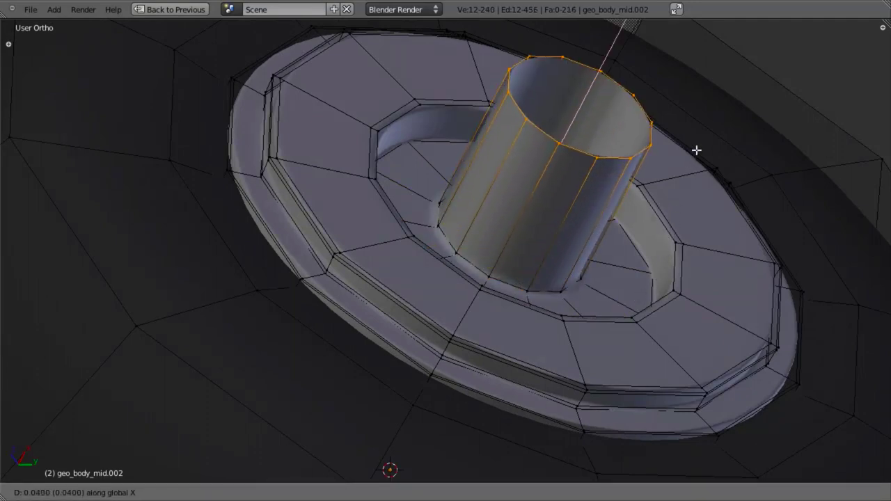
{"action": "left_click", "coordinate": [728, 81]}
Lengthen the axle tube by moving its open end farther outward along the X axis
{"action": "scroll", "coordinate": [524, 218], "scroll_direction": "down", "scroll_amount": 12}
{"action": "middle_click_drag", "start_coordinate": [527, 219], "coordinate": [542, 277]}
{"action": "scroll", "coordinate": [542, 277], "scroll_direction": "up", "scroll_amount": 7}
{"action": "scroll", "coordinate": [542, 277], "scroll_direction": "up", "scroll_amount": 4}
{"action": "key", "text": "g"}
{"action": "key", "text": "x"}
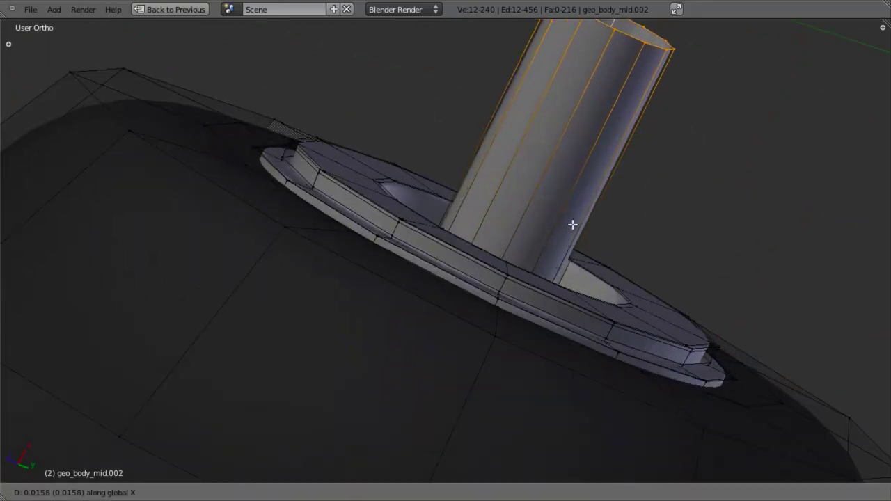
{"action": "left_click", "coordinate": [586, 188]}
Extrude the tube's end loop about 0.001 along X, and once more scaled slightly inward to bevel the outer edge
{"action": "middle_click_drag", "start_coordinate": [586, 187], "coordinate": [695, 327]}
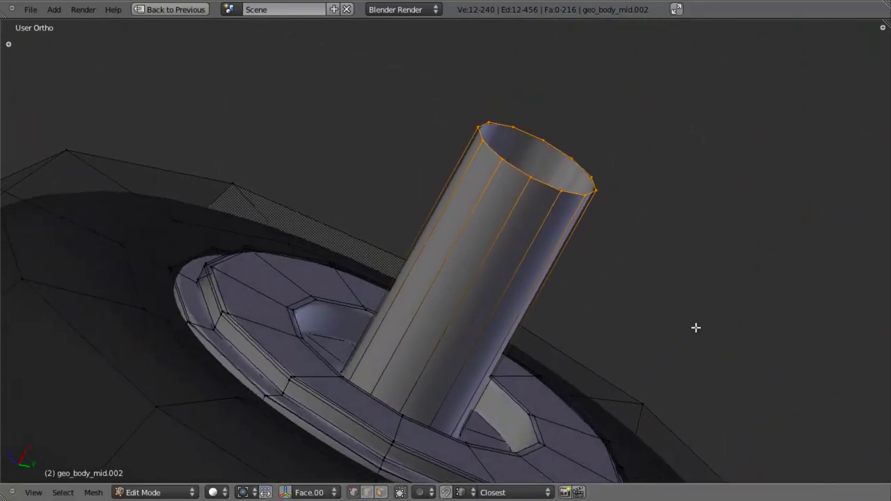
{"action": "key", "text": "e"}
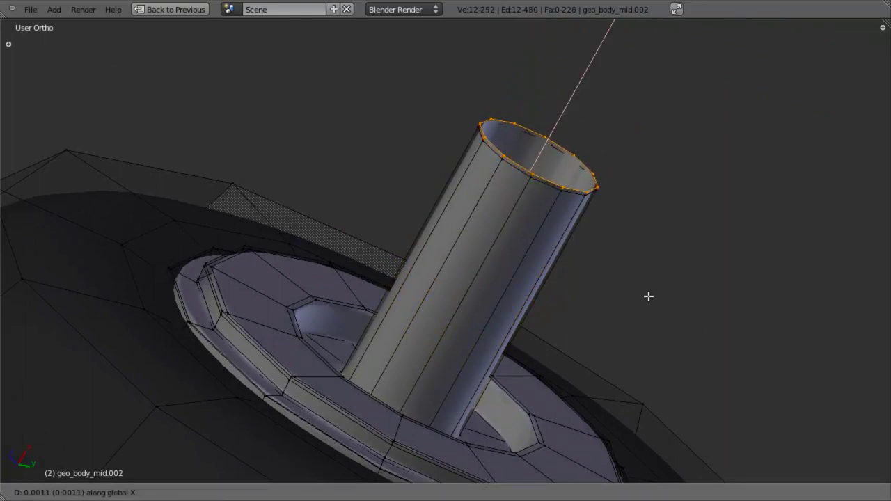
{"action": "right_click", "coordinate": [648, 295]}
{"action": "scroll", "coordinate": [633, 300], "scroll_direction": "up", "scroll_amount": 3}
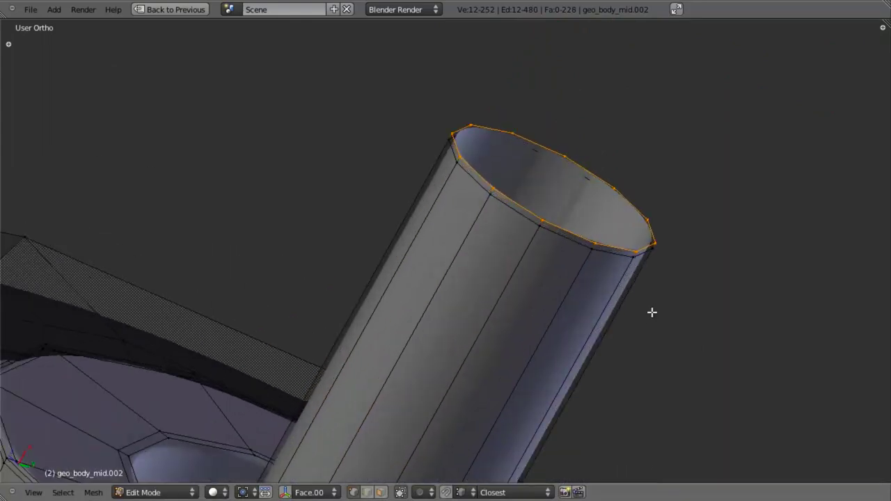
{"action": "key", "text": "e"}
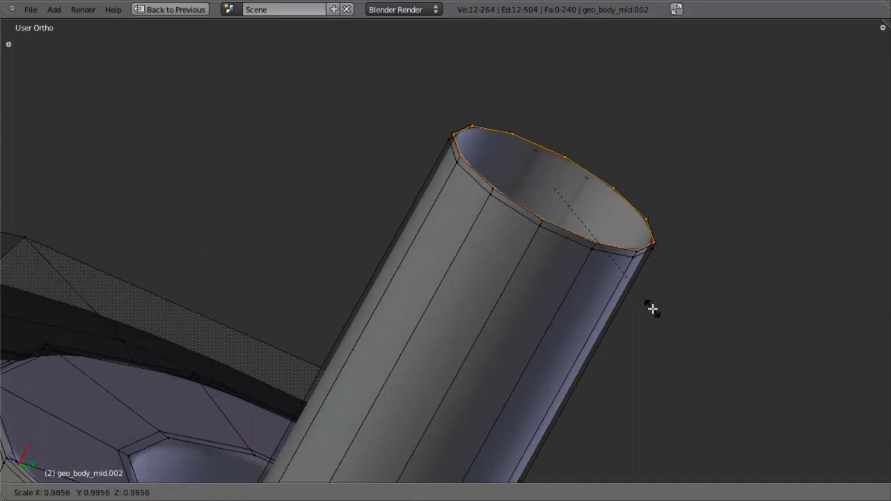
{"action": "left_click", "coordinate": [651, 300]}
Extrude the tube's end inward into a flat rim and add a second, slightly smaller loop at its inner edge
{"action": "middle_click_drag", "start_coordinate": [575, 215], "coordinate": [525, 264]}
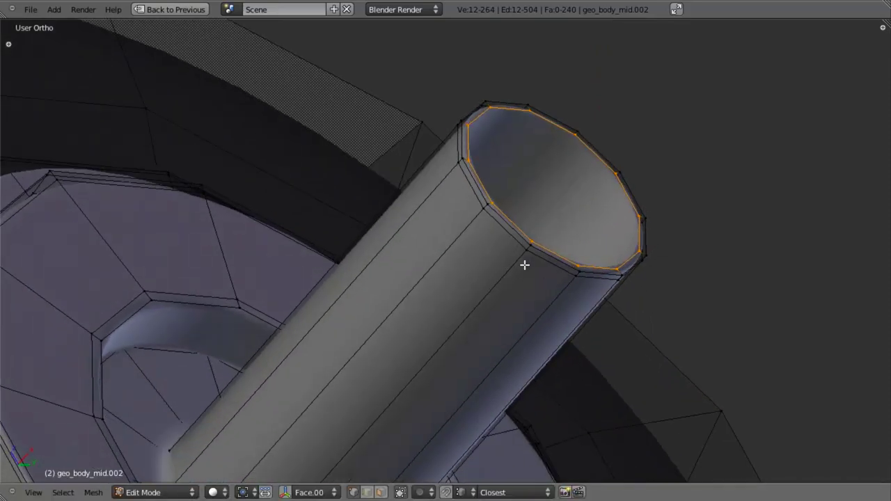
{"action": "key", "text": "e"}
{"action": "key", "text": "s"}
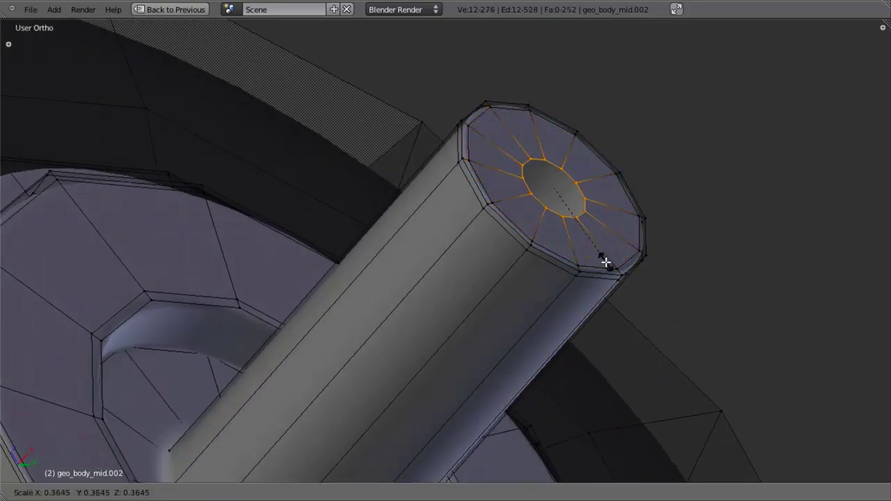
{"action": "left_click", "coordinate": [645, 353]}
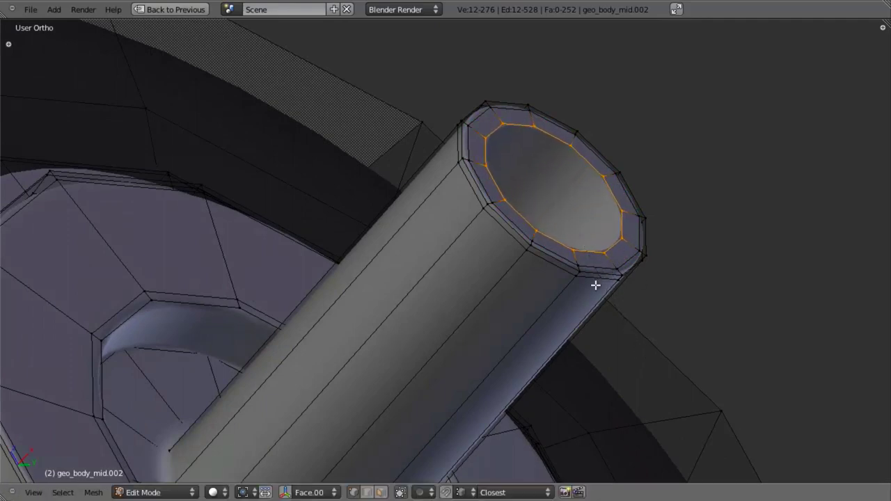
{"action": "scroll", "coordinate": [692, 250], "scroll_direction": "up", "scroll_amount": 2}
{"action": "key", "text": "e"}
{"action": "key", "text": "s"}
{"action": "left_click", "coordinate": [756, 276]}
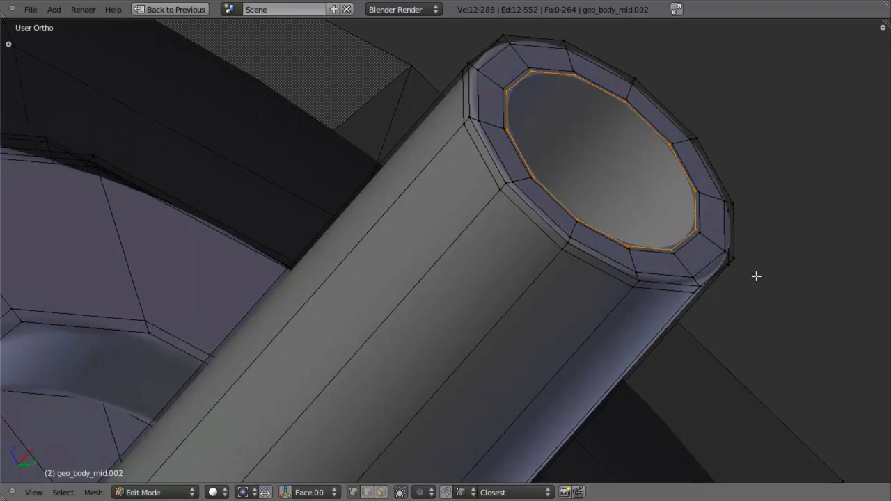
Extrude the rim's inner loop into the tube along X, first a tiny amount and again deeper to form the bore
{"action": "key", "text": "e"}
{"action": "key", "text": "x"}
{"action": "left_click", "coordinate": [755, 283]}
{"action": "key", "text": "e"}
{"action": "key", "text": "x"}
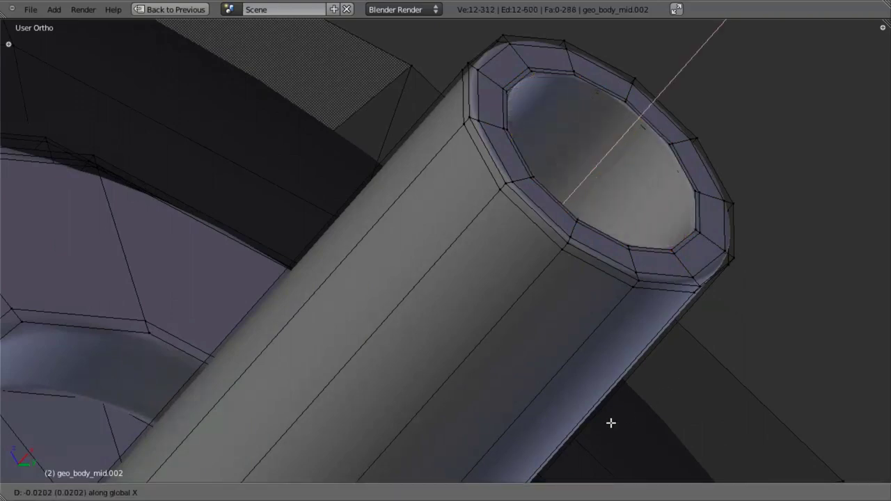
{"action": "left_click", "coordinate": [567, 425]}
Move the bore's innermost loop deeper into the axle tube along the X axis
{"action": "scroll", "coordinate": [566, 424], "scroll_direction": "down", "scroll_amount": 5}
{"action": "mouse_move", "coordinate": [480, 280]}
{"action": "middle_mouse_down"}
{"action": "mouse_move", "coordinate": [457, 300]}
{"action": "mouse_move", "coordinate": [579, 322]}
{"action": "middle_mouse_up"}
{"action": "key", "text": "z"}
{"action": "key", "text": "g"}
{"action": "key", "text": "x"}
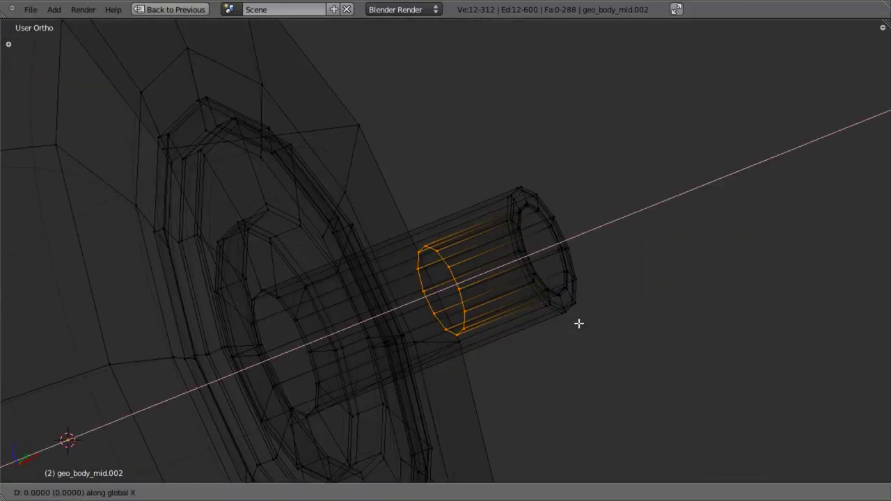
{"action": "left_click", "coordinate": [398, 373]}
{"action": "key", "text": "z"}
Inspect the whole wheel from several sides in Object Mode and return to editing its mesh
{"action": "middle_click_drag", "start_coordinate": [498, 263], "coordinate": [461, 272]}
{"action": "key", "text": "Tab"}
{"action": "scroll", "coordinate": [477, 301], "scroll_direction": "down", "scroll_amount": 7}
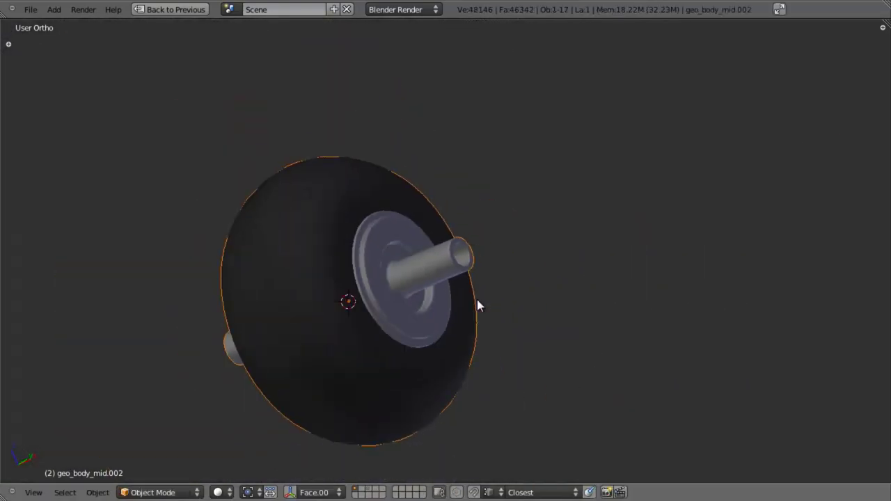
{"action": "scroll", "coordinate": [478, 301], "scroll_direction": "down", "scroll_amount": 5}
{"action": "scroll", "coordinate": [375, 286], "scroll_direction": "up", "scroll_amount": 8}
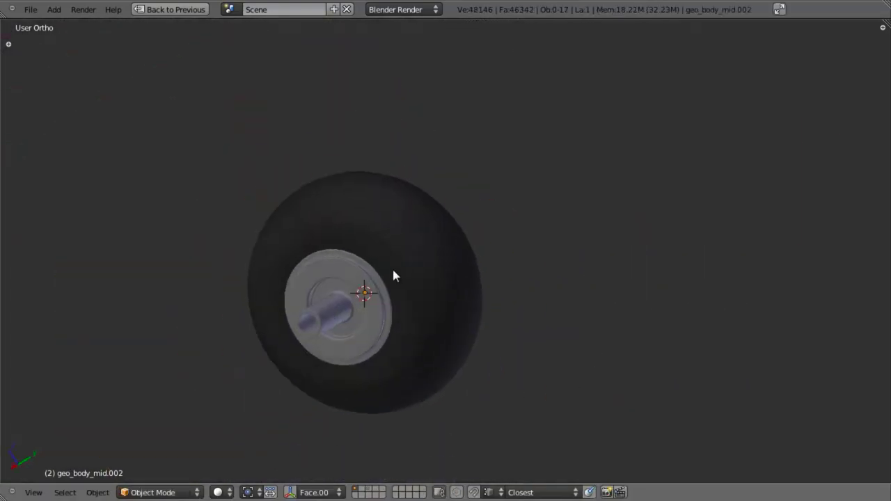
{"action": "key", "text": "Tab"}
{"action": "scroll", "coordinate": [533, 254], "scroll_direction": "down", "scroll_amount": 4}
{"action": "middle_click_drag", "start_coordinate": [533, 254], "coordinate": [453, 247]}
{"action": "scroll", "coordinate": [450, 271], "scroll_direction": "up", "scroll_amount": 4}
Try adding eight evenly spaced edge loops around the tire's tread and fattening them outward
{"action": "key", "text": "ctrl+r"}
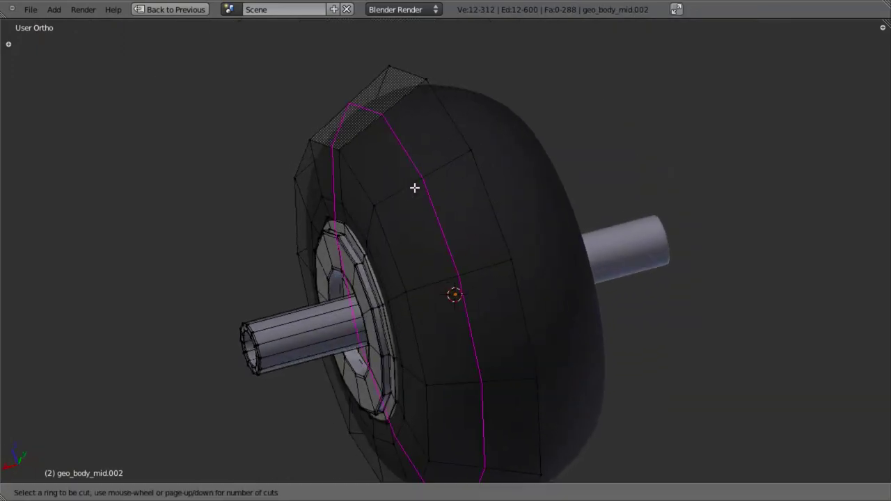
{"action": "scroll", "coordinate": [414, 186], "scroll_direction": "up", "scroll_amount": 10}
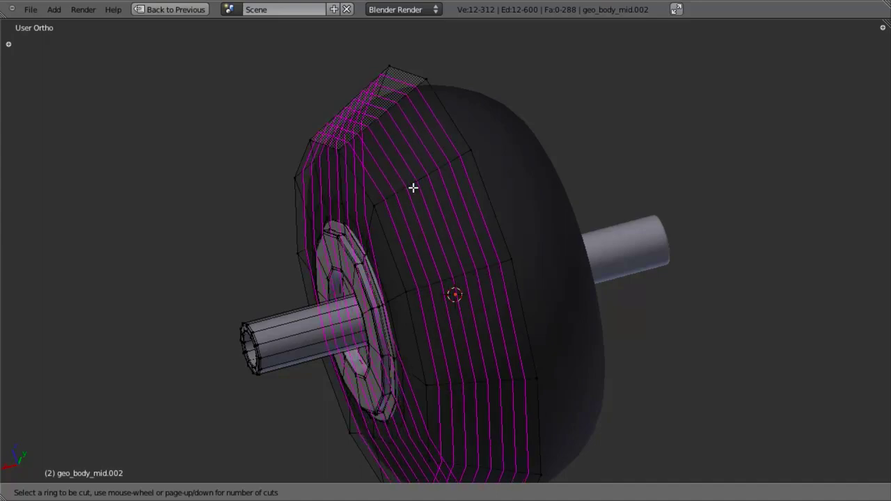
{"action": "left_click", "coordinate": [412, 187]}
{"action": "right_click", "coordinate": [550, 345]}
{"action": "middle_click_drag", "start_coordinate": [551, 346], "coordinate": [463, 241]}
{"action": "scroll", "coordinate": [456, 177], "scroll_direction": "up", "scroll_amount": 3}
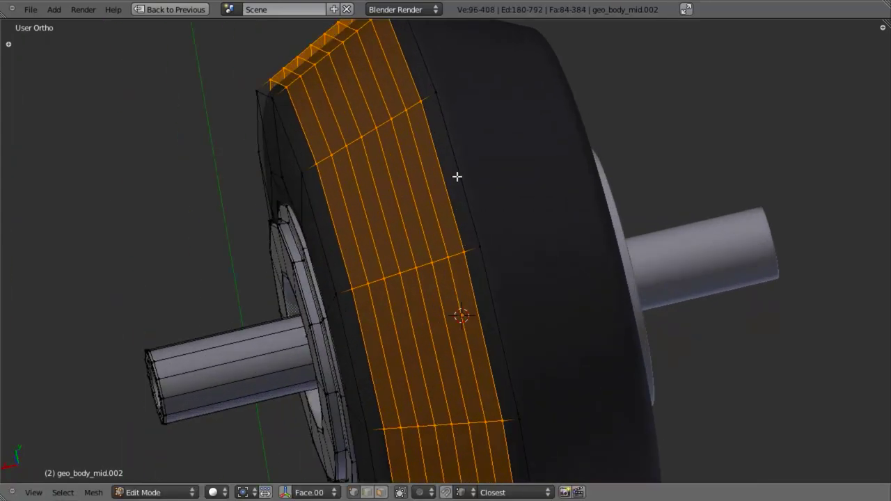
{"action": "middle_click_drag", "start_coordinate": [457, 177], "coordinate": [463, 208], "text": "shift"}
{"action": "key", "text": "alt+s"}
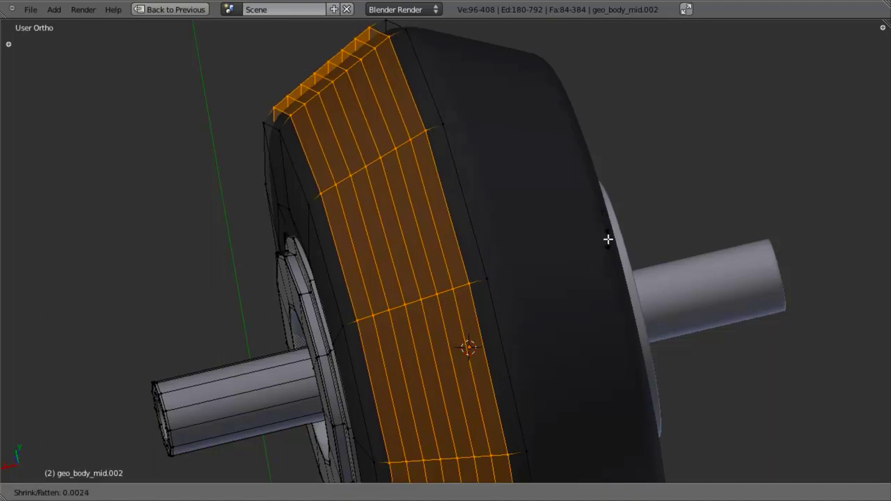
{"action": "right_click", "coordinate": [613, 246]}
{"action": "key", "text": "a"}
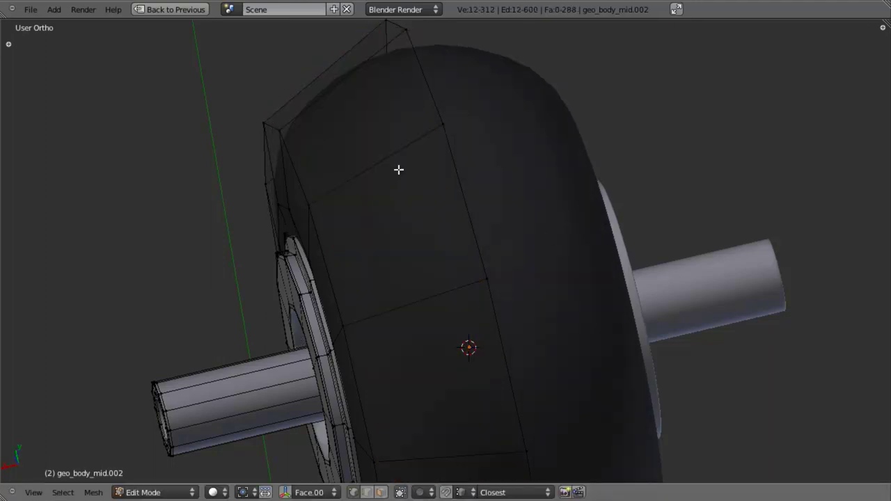
Add two evenly spaced edge loops around the tire's tread and fatten them outward by about 0.0045
{"action": "key", "text": "ctrl+r"}
{"action": "scroll", "coordinate": [374, 168], "scroll_direction": "up", "scroll_amount": 1}
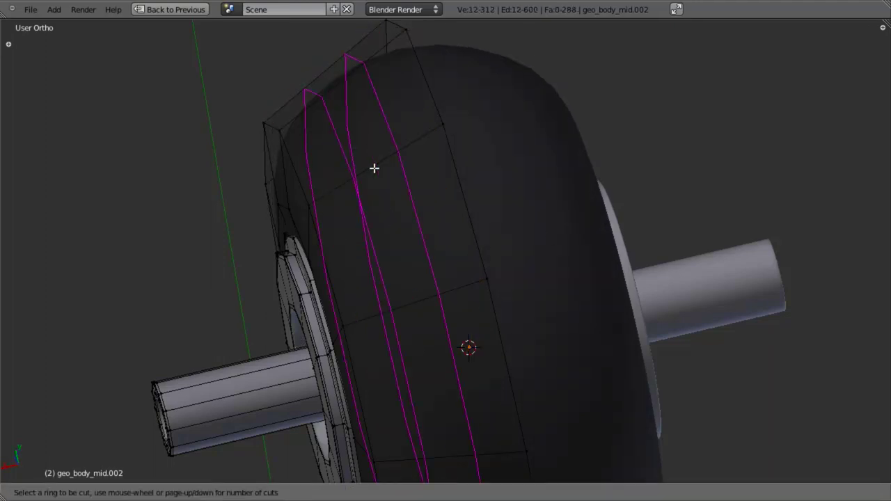
{"action": "left_click", "coordinate": [375, 167]}
{"action": "key", "text": "alt+s"}
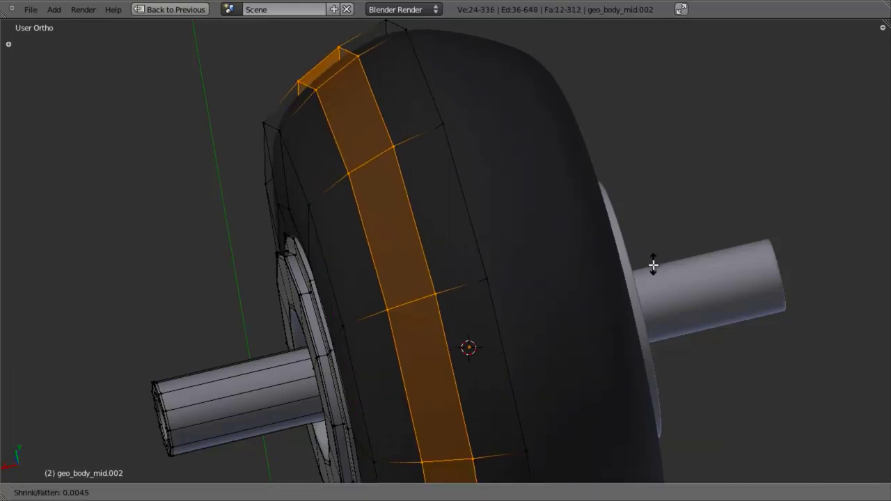
{"action": "left_click", "coordinate": [655, 266]}
{"action": "key", "text": "a"}
Add two edge loops in the tread strip nearest the tire's centre line and fatten them slightly outward
{"action": "key", "text": "ctrl+r"}
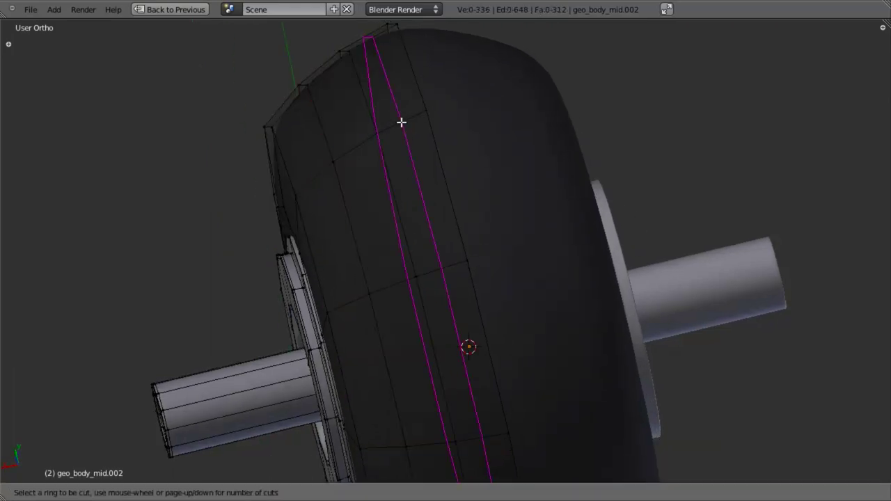
{"action": "scroll", "coordinate": [402, 122], "scroll_direction": "up", "scroll_amount": 1}
{"action": "scroll", "coordinate": [404, 124], "scroll_direction": "down", "scroll_amount": 1}
{"action": "left_click", "coordinate": [405, 126]}
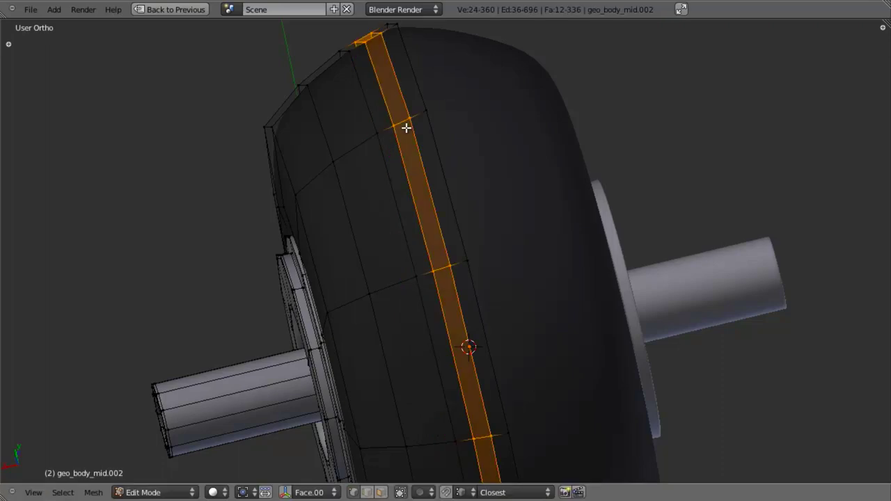
{"action": "key", "text": "alt+s"}
{"action": "left_click", "coordinate": [587, 215]}
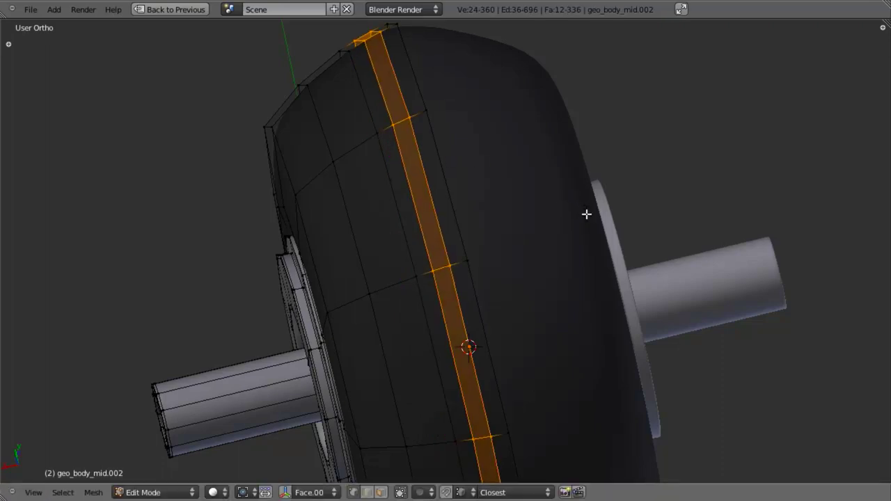
Add two edge loops in the middle tread strip of the tire and fatten them outward by about 0.0012
{"action": "key", "text": "ctrl+r"}
{"action": "left_click", "coordinate": [362, 155]}
{"action": "right_click", "coordinate": [362, 155]}
{"action": "key", "text": "alt+s"}
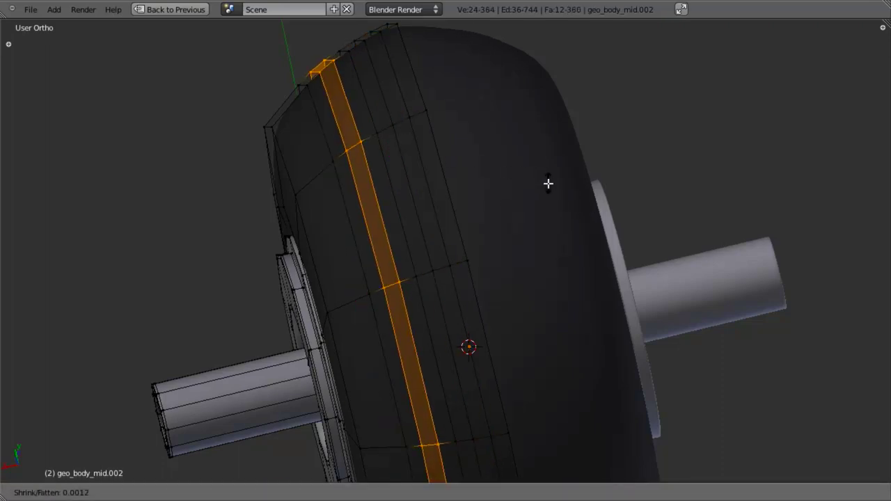
{"action": "right_click", "coordinate": [548, 183]}
{"action": "key", "text": "a"}
Add two edge loops in the tread strip nearest the tire's shoulder and fatten them outward by about 0.0009
{"action": "key", "text": "ctrl+r"}
{"action": "left_click", "coordinate": [327, 176]}
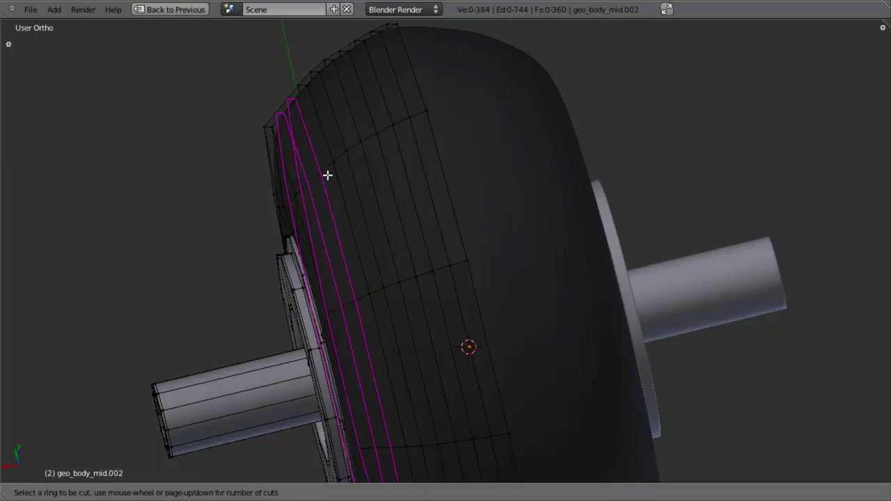
{"action": "right_click", "coordinate": [328, 175]}
{"action": "key", "text": "alt+s"}
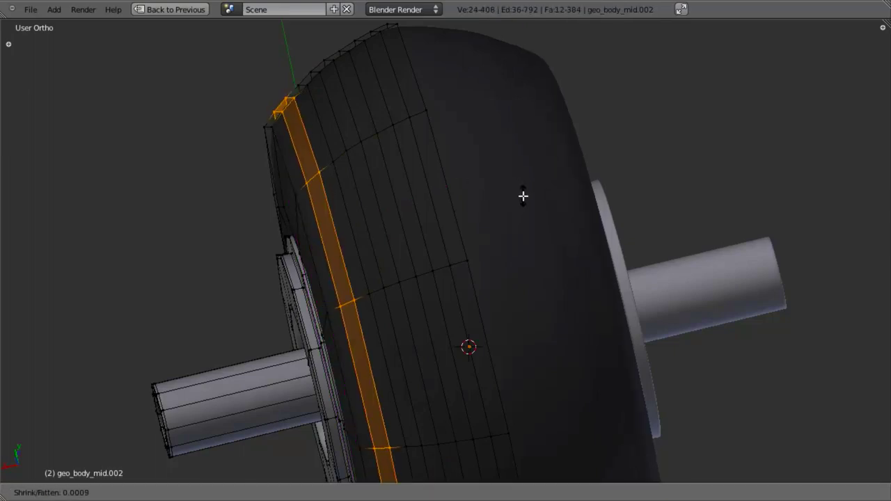
{"action": "left_click", "coordinate": [521, 199]}
Scale the edge loop on the tire's centre line down very slightly to flatten the crown
{"action": "key", "text": "Tab"}
{"action": "key", "text": "a"}
{"action": "middle_click_drag", "start_coordinate": [427, 246], "coordinate": [392, 202], "text": "shift"}
{"action": "key", "text": "Tab"}
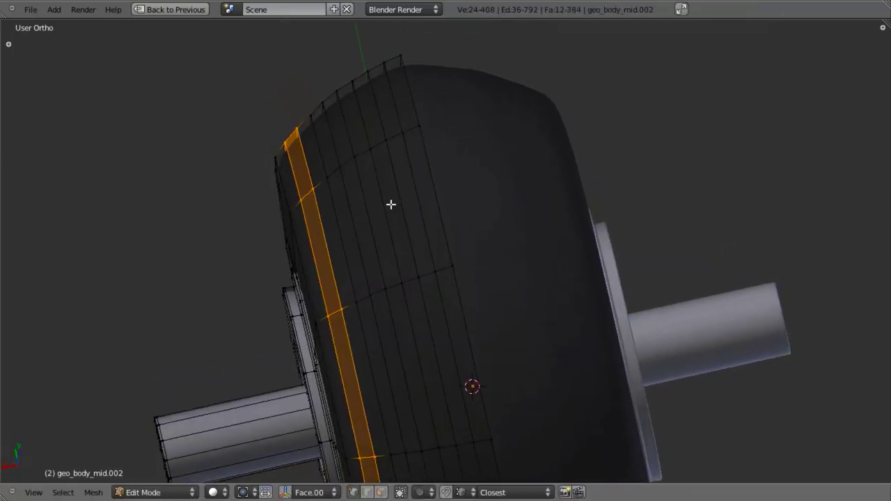
{"action": "right_click", "coordinate": [404, 73], "text": "alt"}
{"action": "key", "text": "s"}
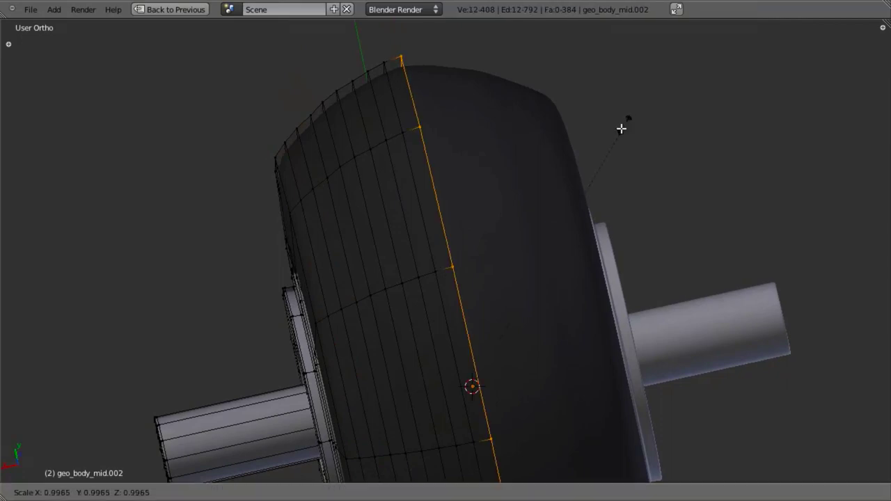
{"action": "left_click", "coordinate": [616, 136]}
{"action": "key", "text": "a"}
Scale the edge loop between the middle and outer tread strips up very slightly
{"action": "key", "text": "s"}
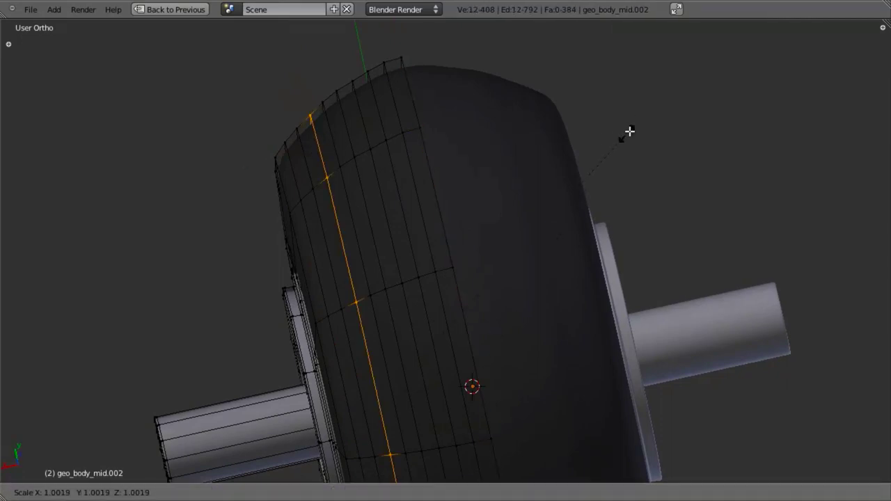
{"action": "left_click", "coordinate": [643, 120]}
{"action": "key", "text": "a"}
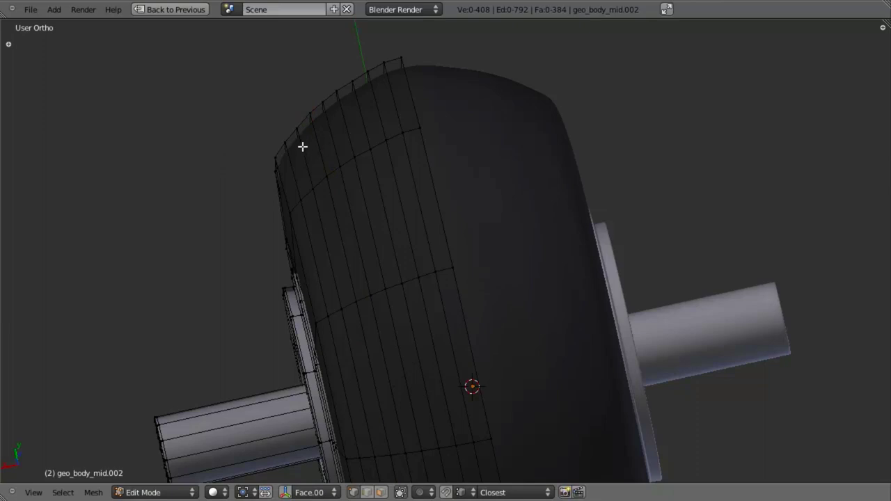
Select the six tread face strips between the centre and the shoulder and scale them by about 1.01 in Y and Z only
{"action": "left_click", "coordinate": [303, 143], "text": "alt+shift"}
{"action": "left_click", "coordinate": [321, 129], "text": "alt+shift"}
{"action": "left_click", "coordinate": [334, 122], "text": "alt+shift"}
{"action": "left_click", "coordinate": [342, 115], "text": "alt+shift"}
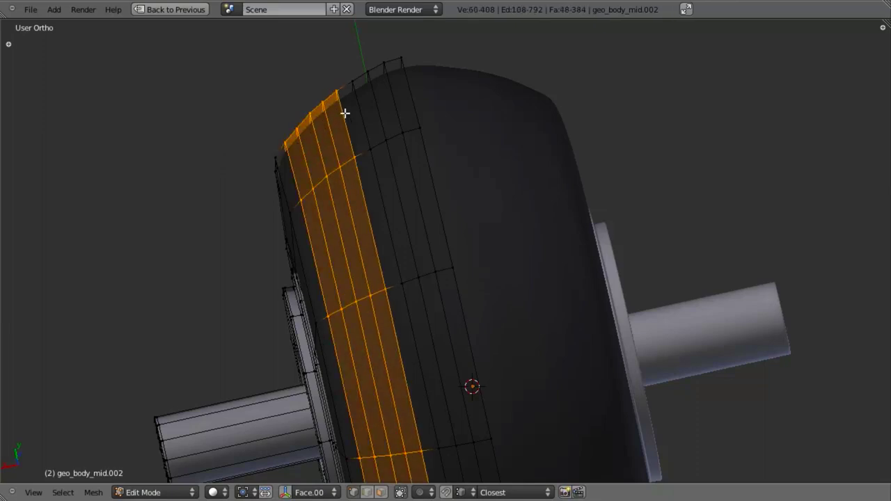
{"action": "left_click", "coordinate": [363, 104], "text": "alt+shift"}
{"action": "left_click", "coordinate": [386, 91], "text": "alt+shift"}
{"action": "left_click", "coordinate": [372, 94], "text": "alt+shift"}
{"action": "left_click", "coordinate": [386, 90], "text": "alt+shift"}
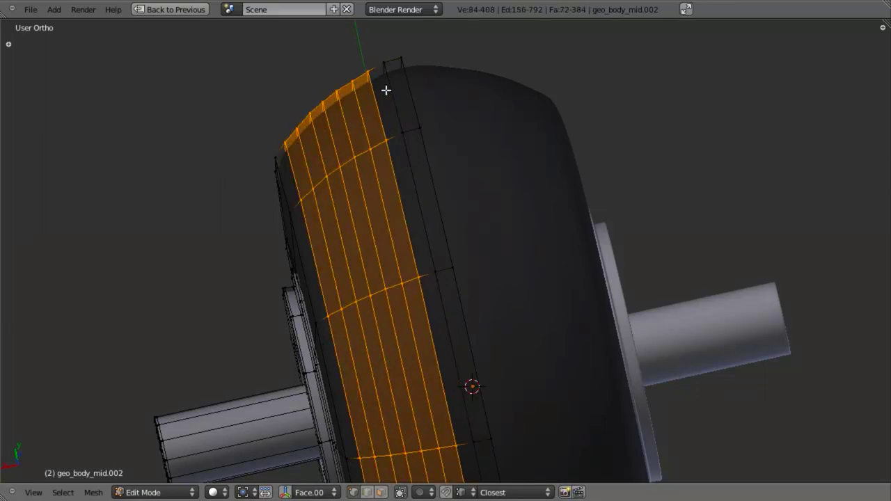
{"action": "key", "text": "s"}
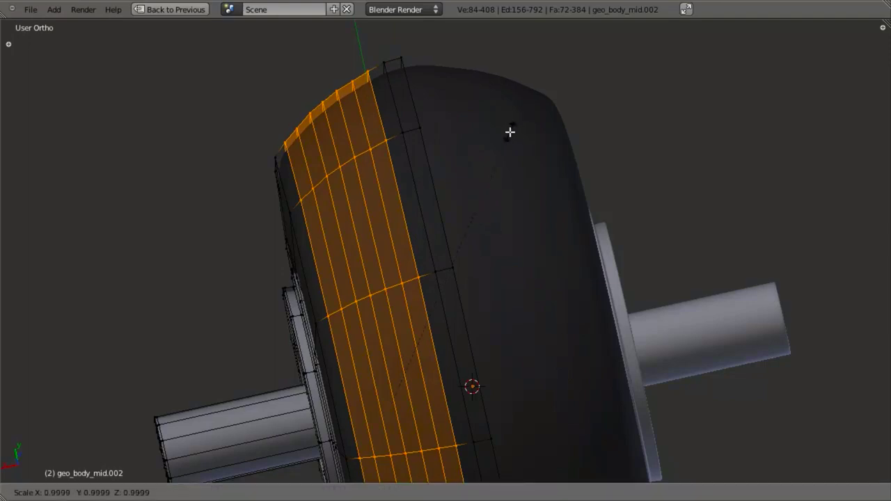
{"action": "left_click", "coordinate": [509, 132]}
{"action": "key", "text": "s"}
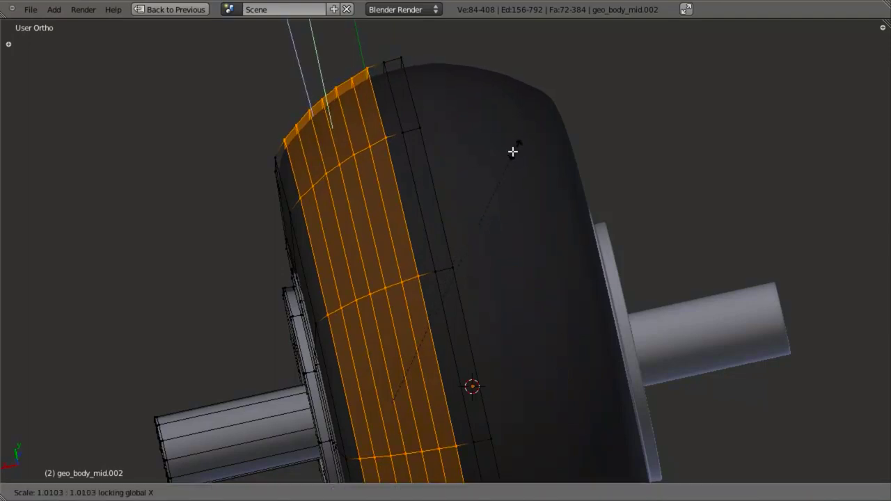
{"action": "left_click", "coordinate": [510, 155]}
{"action": "key", "text": "a"}
{"action": "key", "text": "Tab"}
{"action": "scroll", "coordinate": [401, 200], "scroll_direction": "down", "scroll_amount": 3}
{"action": "scroll", "coordinate": [401, 200], "scroll_direction": "up", "scroll_amount": 1}
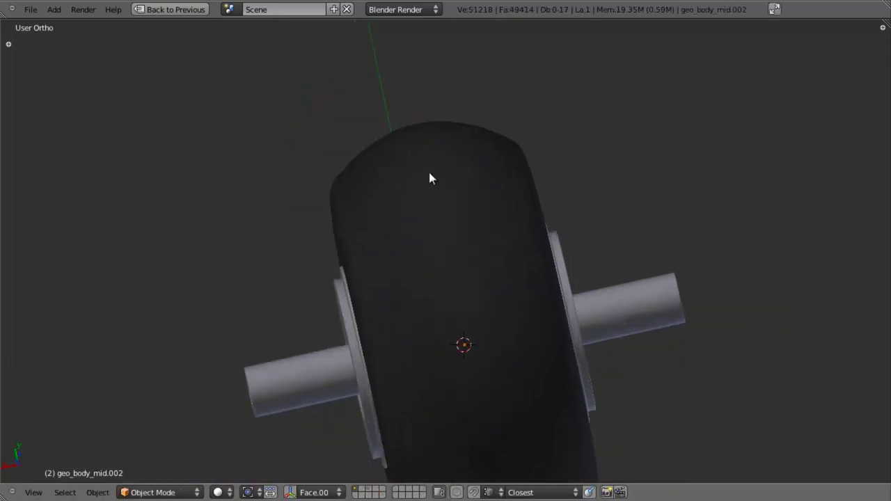
Rescale the fourth tread edge loop from the centre line and the next two loops outward from it slightly to smooth the curve
{"action": "key", "text": "Tab"}
{"action": "scroll", "coordinate": [375, 160], "scroll_direction": "up", "scroll_amount": 3}
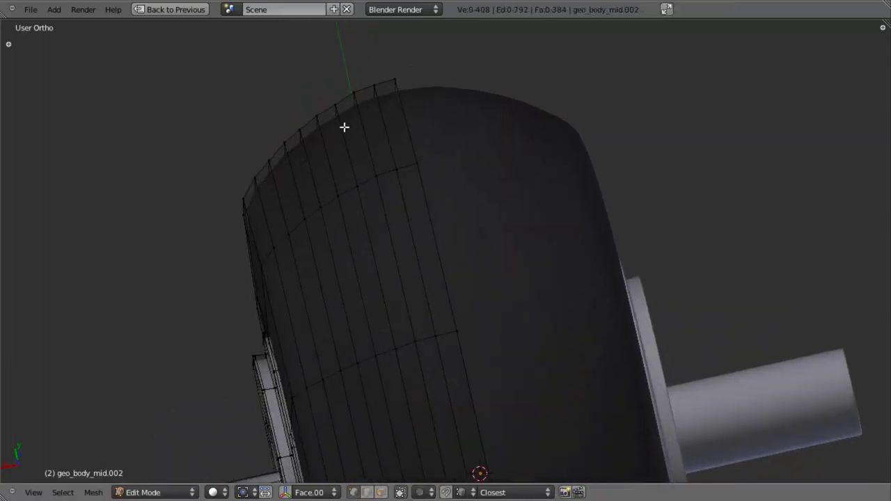
{"action": "right_click", "coordinate": [343, 128], "text": "alt"}
{"action": "key", "text": "s"}
{"action": "left_click", "coordinate": [517, 144]}
{"action": "key", "text": "a"}
{"action": "right_click", "coordinate": [320, 148], "text": "alt+shift"}
{"action": "key", "text": "s"}
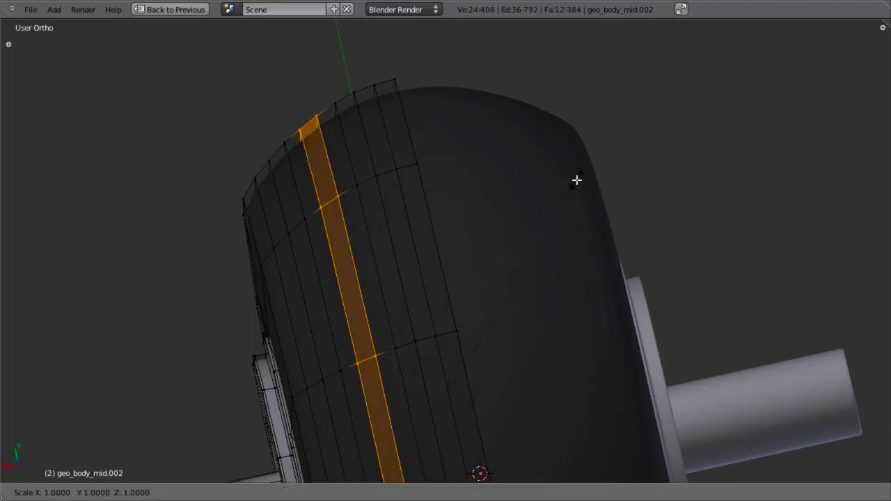
{"action": "left_click", "coordinate": [582, 176]}
{"action": "key", "text": "a"}
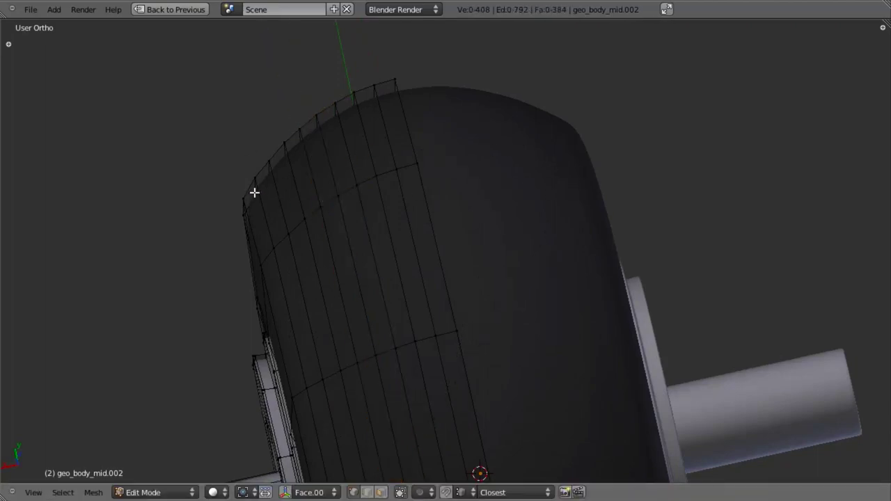
Rescale the seventh and eighth tread edge loops from the centre line slightly to even out the tire's profile
{"action": "key", "text": "s"}
{"action": "left_click", "coordinate": [537, 206]}
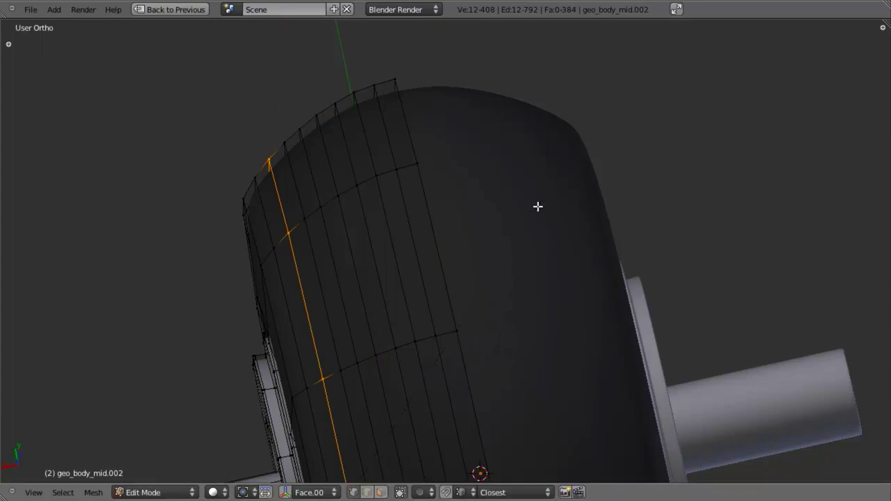
{"action": "right_click", "coordinate": [293, 177], "text": "alt"}
{"action": "key", "text": "s"}
{"action": "left_click", "coordinate": [511, 180]}
{"action": "key", "text": "Tab"}
{"action": "scroll", "coordinate": [405, 285], "scroll_direction": "down", "scroll_amount": 5}
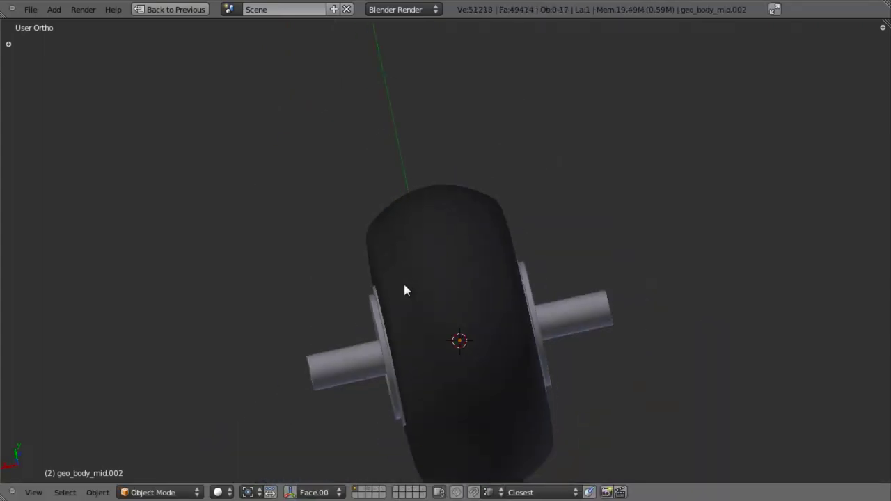
Scale the edge loop at the tire's outer shoulder down to round the transition into the sidewall
{"action": "middle_click_drag", "start_coordinate": [390, 240], "coordinate": [404, 203]}
{"action": "key", "text": "Tab"}
{"action": "scroll", "coordinate": [403, 209], "scroll_direction": "up", "scroll_amount": 5}
{"action": "key", "text": "a"}
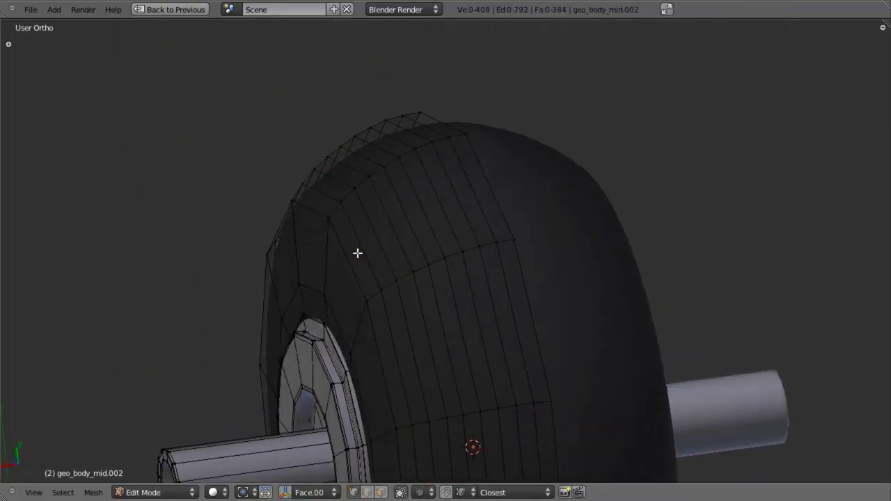
{"action": "right_click", "coordinate": [341, 248], "text": "alt"}
{"action": "key", "text": "s"}
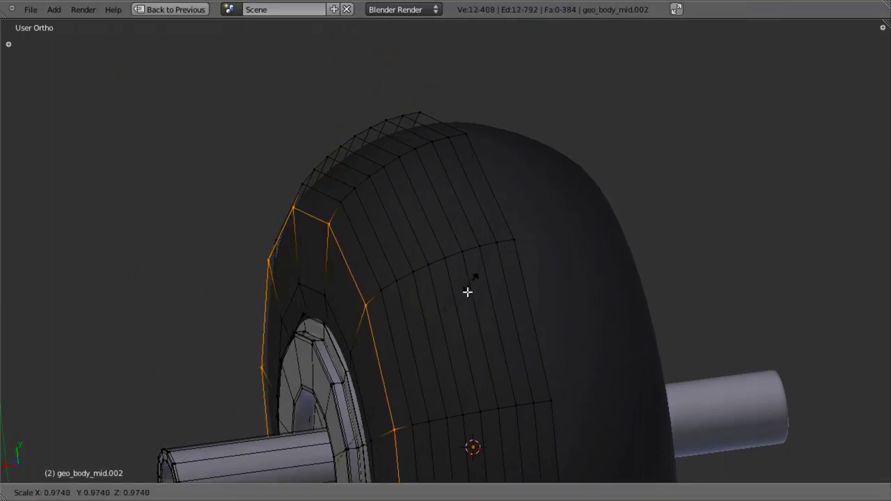
{"action": "left_click", "coordinate": [435, 350]}
{"action": "key", "text": "Tab"}
{"action": "scroll", "coordinate": [378, 362], "scroll_direction": "down", "scroll_amount": 4}
{"action": "middle_click_drag", "start_coordinate": [378, 362], "coordinate": [310, 213]}
Add one centred edge loop in each of two alternating tread strips near the tire's shoulder
{"action": "key", "text": "Tab"}
{"action": "scroll", "coordinate": [378, 335], "scroll_direction": "up", "scroll_amount": 4}
{"action": "scroll", "coordinate": [369, 265], "scroll_direction": "up", "scroll_amount": 3}
{"action": "key", "text": "a"}
{"action": "key", "text": "ctrl+r"}
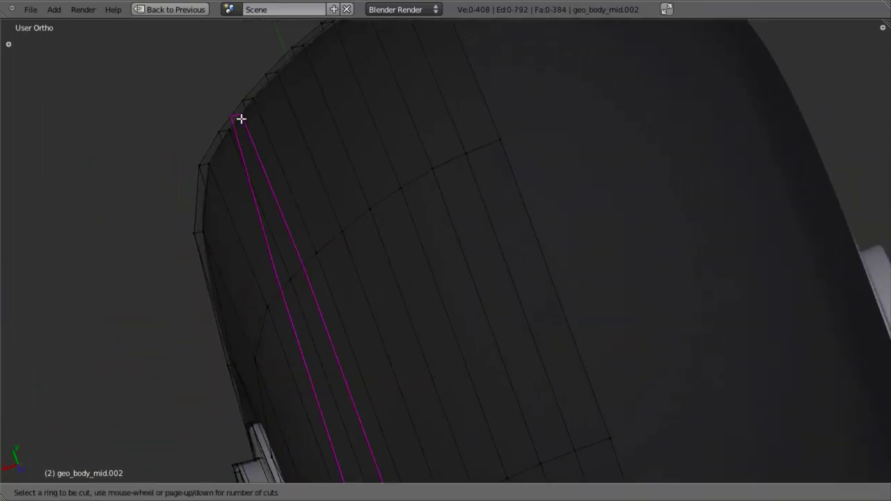
{"action": "left_click", "coordinate": [241, 118]}
{"action": "right_click", "coordinate": [263, 96]}
{"action": "key", "text": "ctrl+r"}
{"action": "left_click", "coordinate": [285, 65]}
{"action": "right_click", "coordinate": [286, 64]}
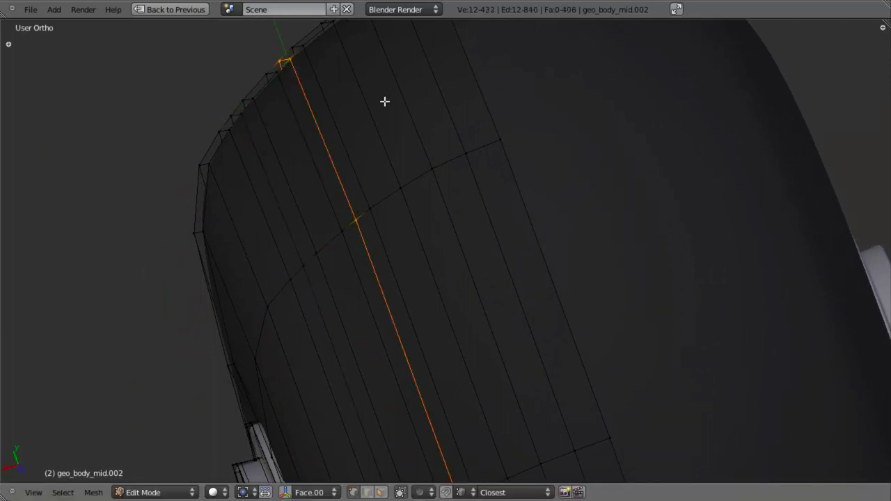
Add one centred edge loop in each of two more alternating tread strips toward the tire's centre line
{"action": "middle_click_drag", "start_coordinate": [385, 101], "coordinate": [360, 119]}
{"action": "key", "text": "ctrl+r"}
{"action": "left_click", "coordinate": [352, 68]}
{"action": "right_click", "coordinate": [362, 68]}
{"action": "key", "text": "ctrl+r"}
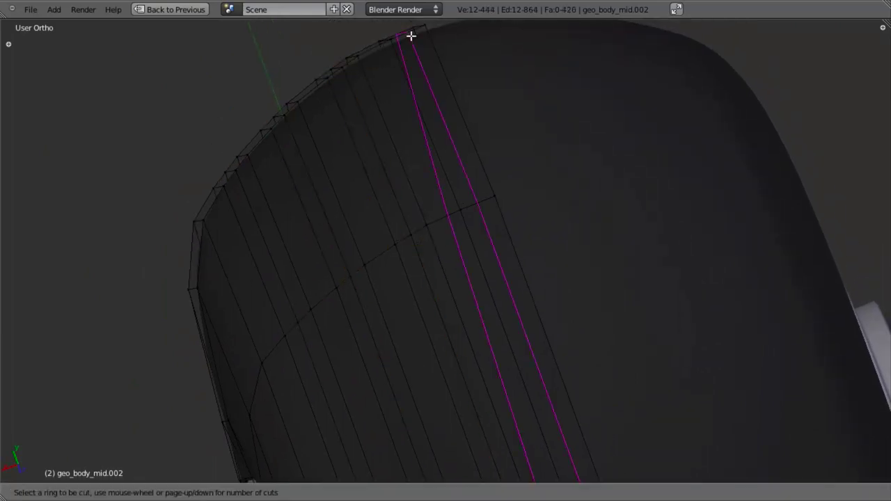
{"action": "left_click", "coordinate": [411, 35]}
{"action": "right_click", "coordinate": [411, 36]}
Select the four new tread loops and scale them to about 0.973 in Y and Z only to sink grooves
{"action": "middle_click_drag", "start_coordinate": [456, 255], "coordinate": [446, 228]}
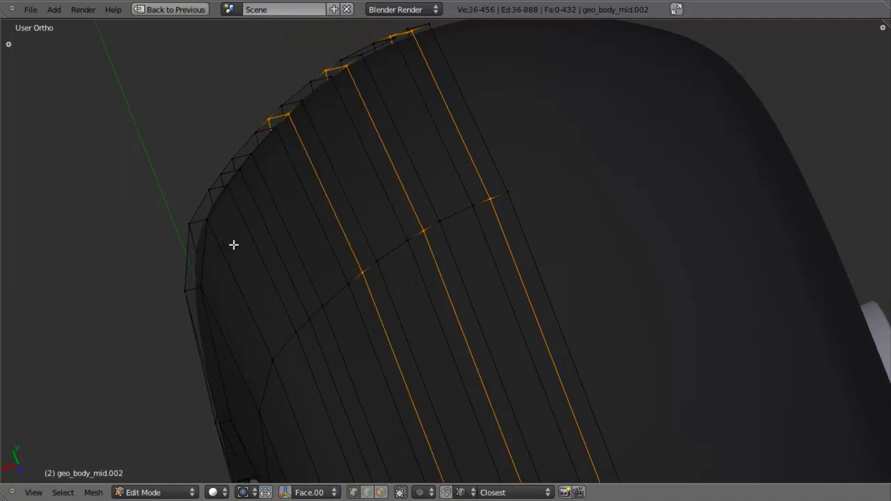
{"action": "key", "text": "s"}
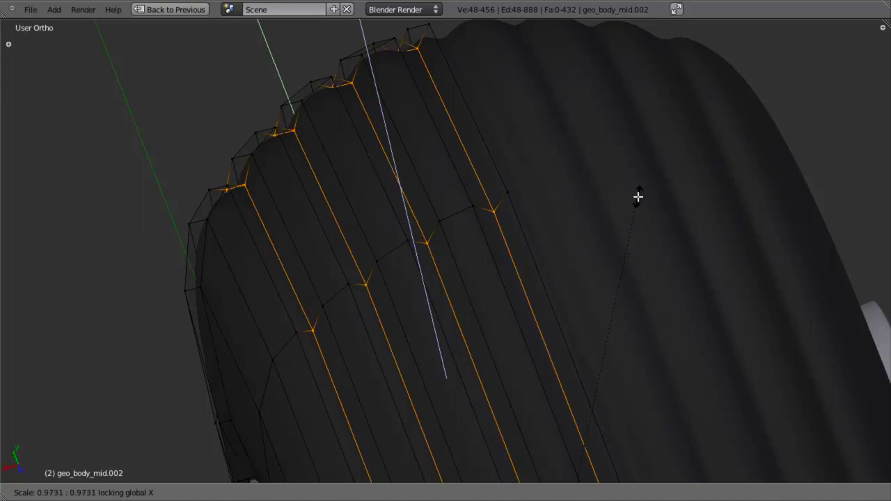
{"action": "left_click", "coordinate": [637, 195]}
{"action": "key", "text": "Tab"}
{"action": "scroll", "coordinate": [543, 301], "scroll_direction": "down", "scroll_amount": 10}
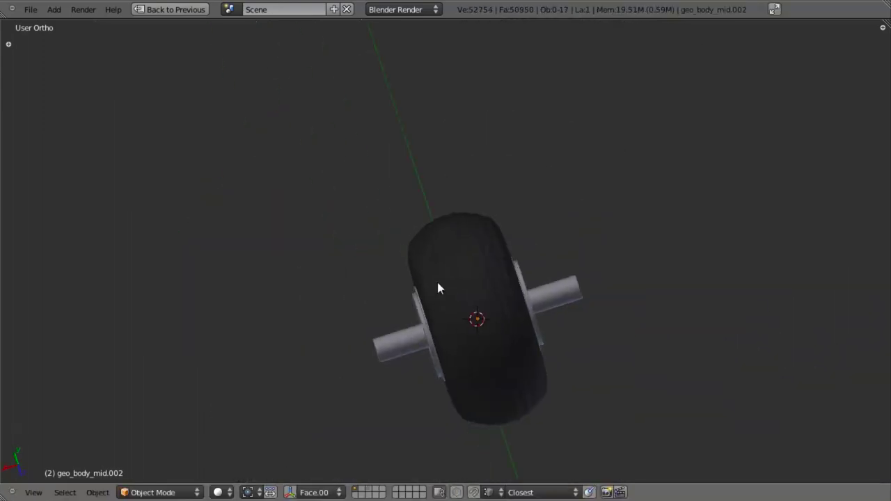
{"action": "middle_click_drag", "start_coordinate": [437, 281], "coordinate": [403, 276]}
{"action": "scroll", "coordinate": [443, 274], "scroll_direction": "up", "scroll_amount": 6}
{"action": "scroll", "coordinate": [471, 265], "scroll_direction": "up", "scroll_amount": 2}
{"action": "key", "text": "Tab"}
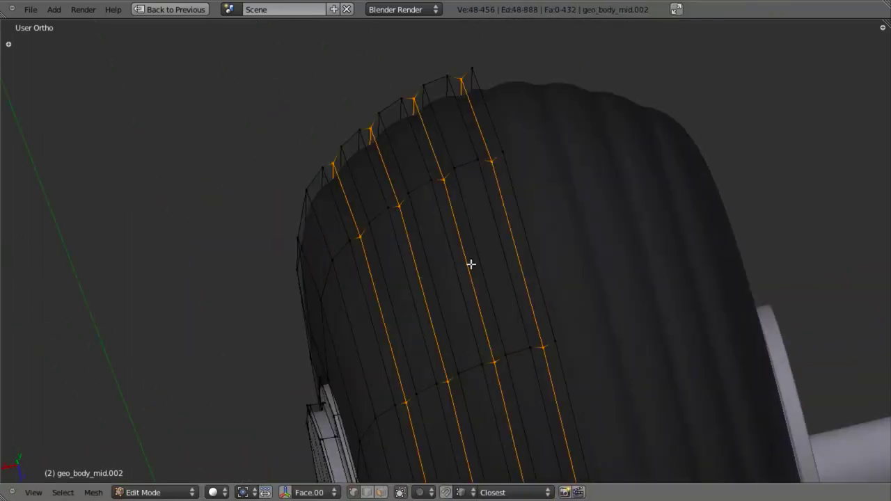
Select the three edge loops nearest the tire's centre line and turn off Clipping in the Mirror modifier
{"action": "middle_click_drag", "start_coordinate": [471, 264], "coordinate": [510, 222]}
{"action": "key", "text": "a"}
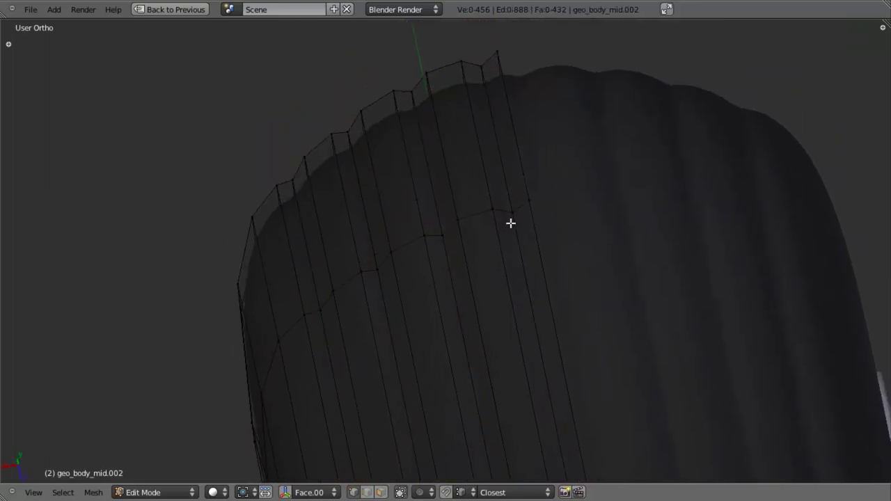
{"action": "right_click", "coordinate": [521, 151], "text": "alt"}
{"action": "right_click", "coordinate": [503, 151], "text": "alt+shift"}
{"action": "right_click", "coordinate": [491, 151], "text": "alt+shift"}
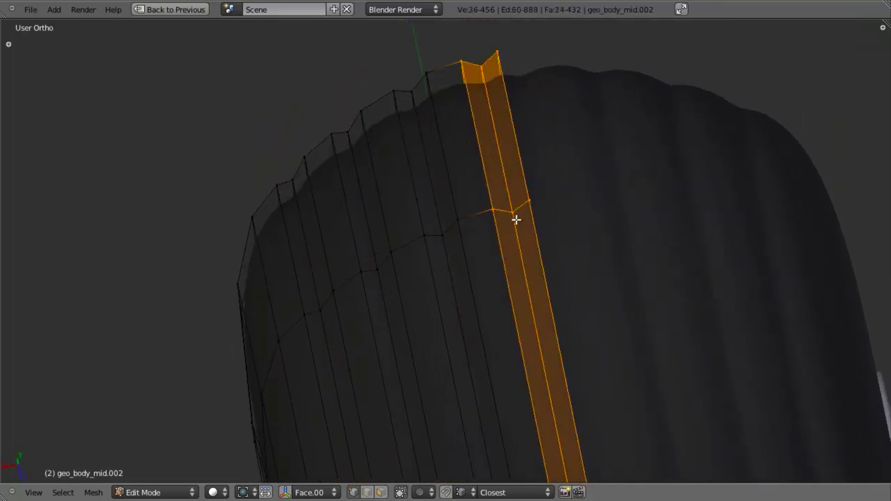
{"action": "key", "text": "shift+space"}
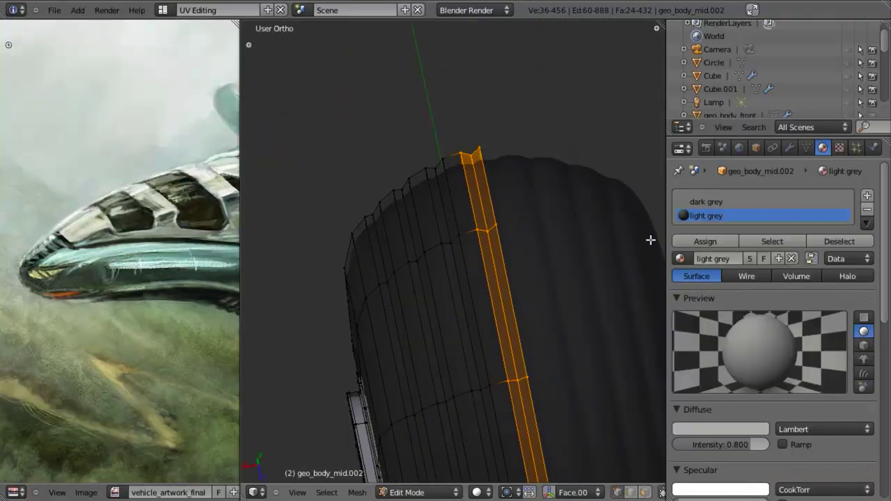
{"action": "left_click", "coordinate": [792, 152]}
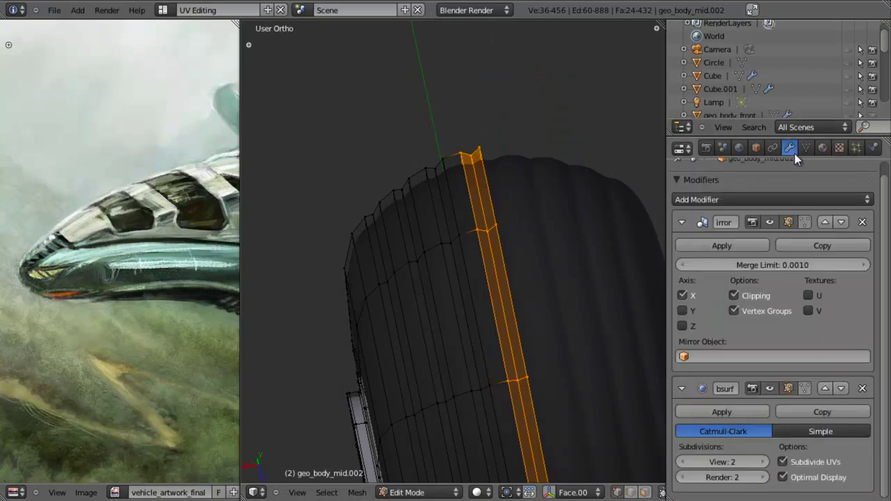
{"action": "left_click", "coordinate": [757, 299]}
Move the three selected loops about 0.002 along X, away from the mirror plane
{"action": "scroll", "coordinate": [460, 151], "scroll_direction": "up", "scroll_amount": 3}
{"action": "key", "text": "g"}
{"action": "key", "text": "x"}
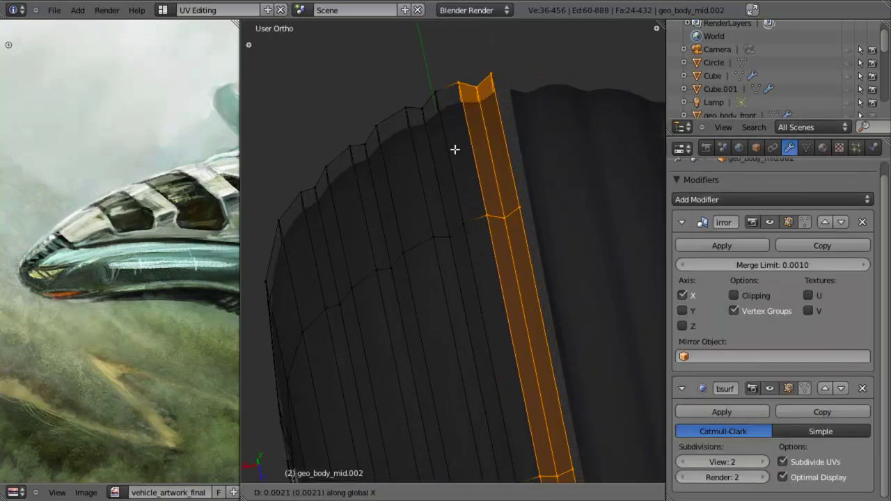
{"action": "left_click", "coordinate": [452, 148]}
Turn Clipping back on and extrude the innermost edge loop along X to the mirror plane to close the gap
{"action": "key", "text": "a"}
{"action": "right_click", "coordinate": [500, 124], "text": "alt"}
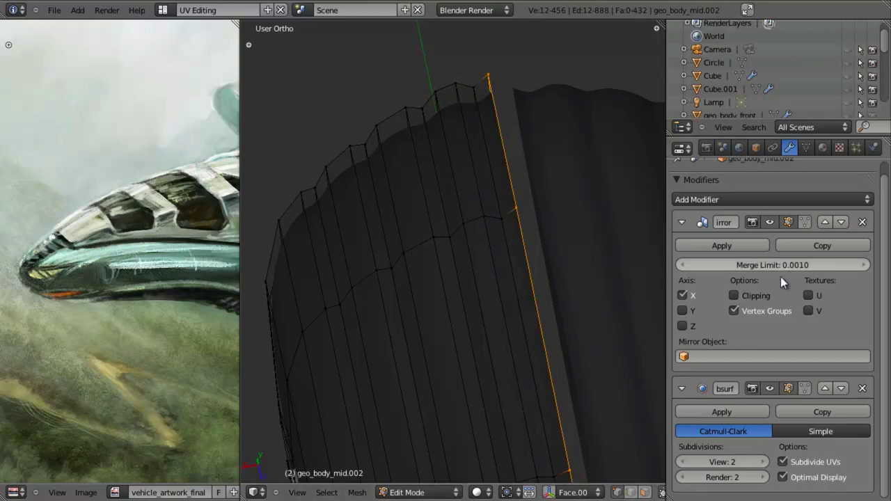
{"action": "key", "text": "g"}
{"action": "key", "text": "x"}
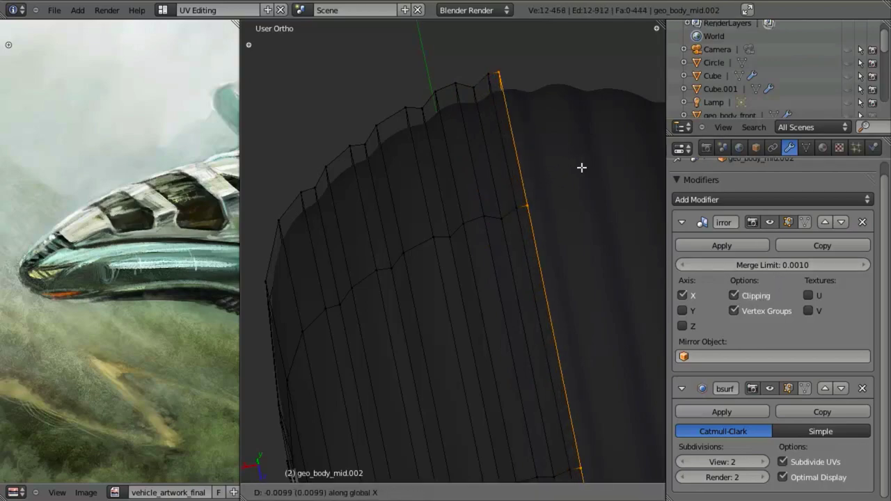
{"action": "left_click", "coordinate": [583, 167]}
{"action": "key", "text": "Tab"}
{"action": "scroll", "coordinate": [445, 242], "scroll_direction": "down", "scroll_amount": 5}
{"action": "middle_click_drag", "start_coordinate": [445, 242], "coordinate": [488, 372]}
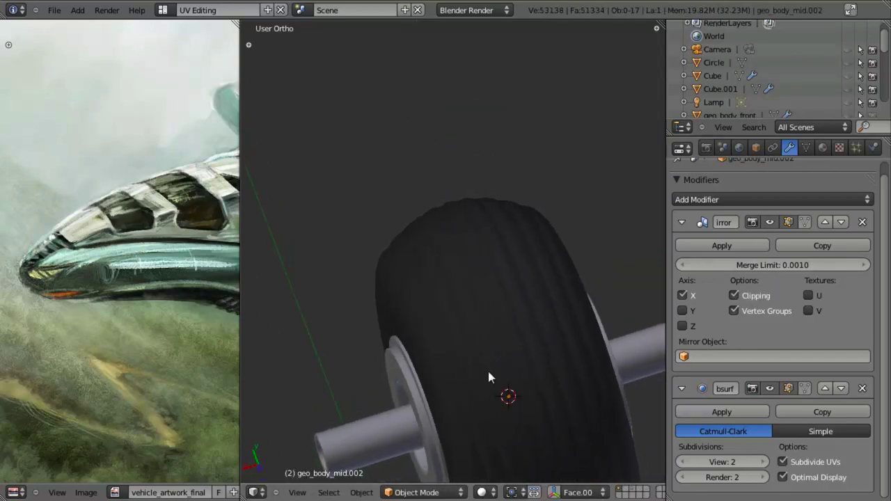
Select the three edge loops around the second tread groove from the tire's centre and move them slightly outward along X
{"action": "scroll", "coordinate": [499, 265], "scroll_direction": "up", "scroll_amount": 4}
{"action": "key", "text": "Tab"}
{"action": "middle_click_drag", "start_coordinate": [501, 256], "coordinate": [447, 201]}
{"action": "right_click", "coordinate": [416, 153], "text": "alt+shift"}
{"action": "right_click", "coordinate": [439, 145], "text": "alt+shift"}
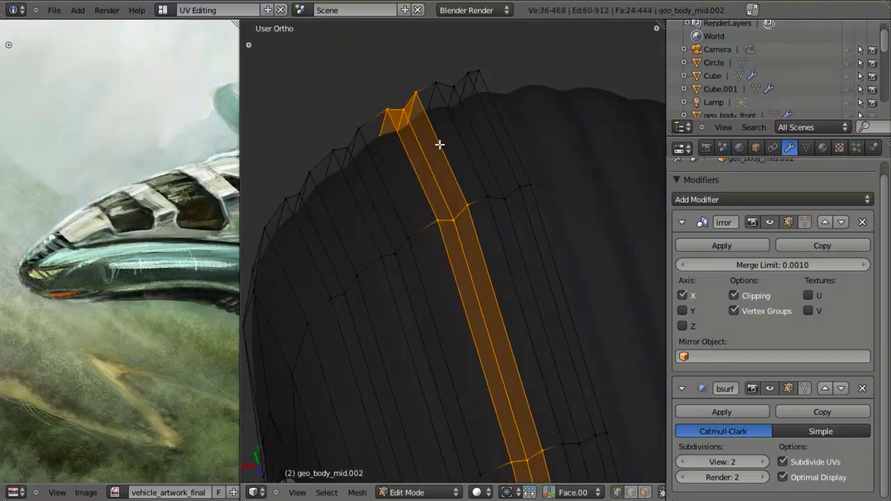
{"action": "key", "text": "g"}
{"action": "key", "text": "x"}
{"action": "left_click", "coordinate": [433, 144]}
Select the three edge loops of the groove beside the tire's centre and move them slightly outward along X
{"action": "key", "text": "a"}
{"action": "right_click", "coordinate": [453, 133], "text": "alt"}
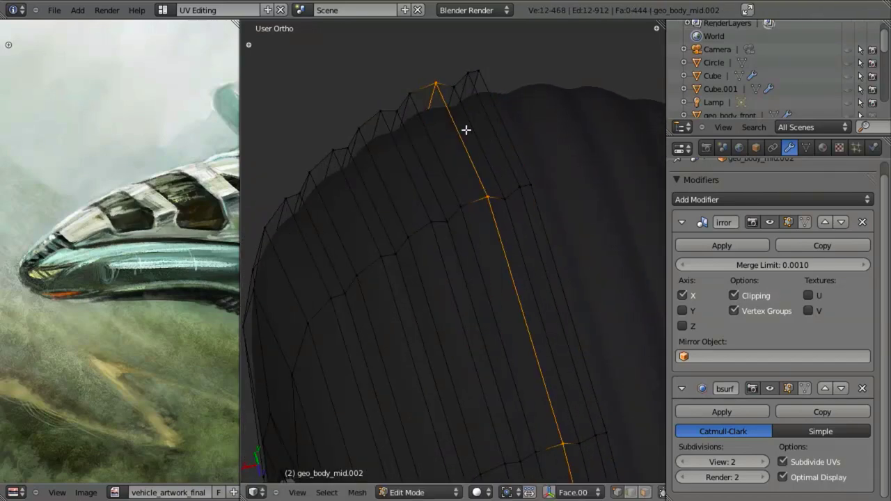
{"action": "key", "text": "a"}
{"action": "right_click", "coordinate": [471, 125], "text": "alt"}
{"action": "right_click", "coordinate": [481, 118], "text": "alt+shift"}
{"action": "right_click", "coordinate": [460, 135], "text": "alt+shift"}
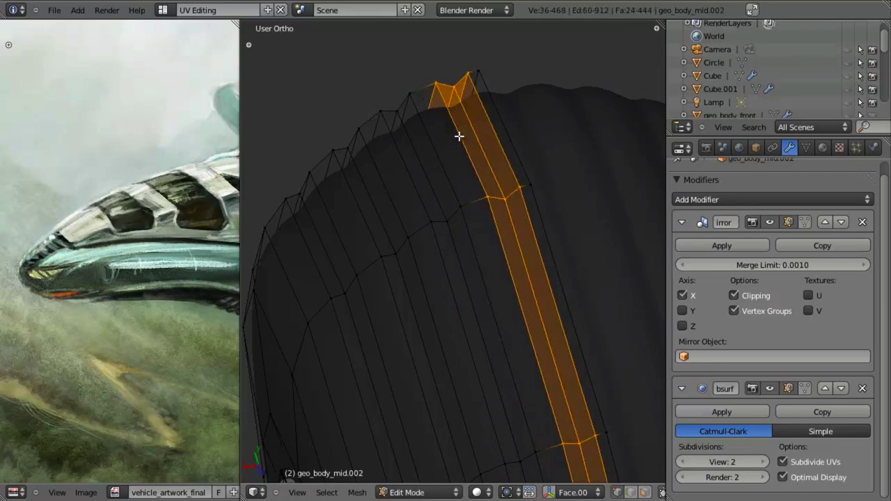
{"action": "key", "text": "g"}
{"action": "key", "text": "x"}
{"action": "left_click", "coordinate": [451, 135]}
{"action": "key", "text": "Tab"}
{"action": "scroll", "coordinate": [433, 289], "scroll_direction": "down", "scroll_amount": 5}
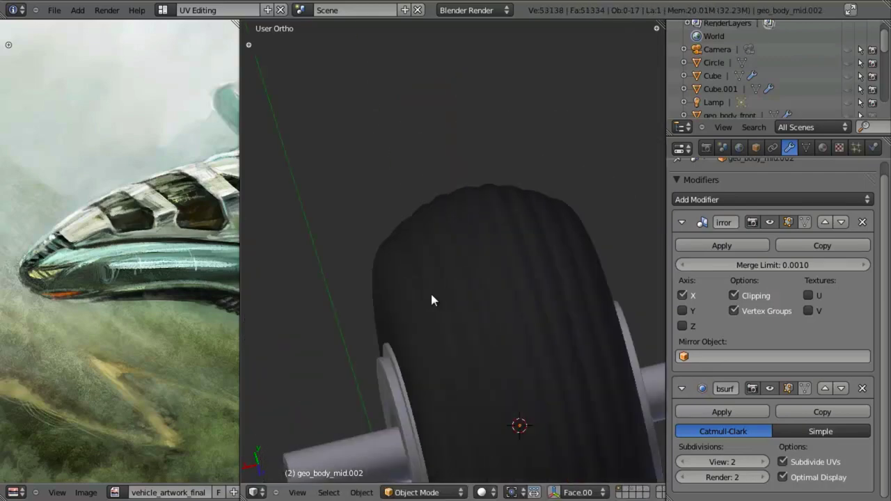
Select the pair of edge loops in the next groove outward and move them about 0.0009 along X
{"action": "middle_click_drag", "start_coordinate": [432, 295], "coordinate": [437, 264]}
{"action": "scroll", "coordinate": [437, 264], "scroll_direction": "up", "scroll_amount": 3}
{"action": "key", "text": "Tab"}
{"action": "middle_click_drag", "start_coordinate": [481, 246], "coordinate": [480, 191]}
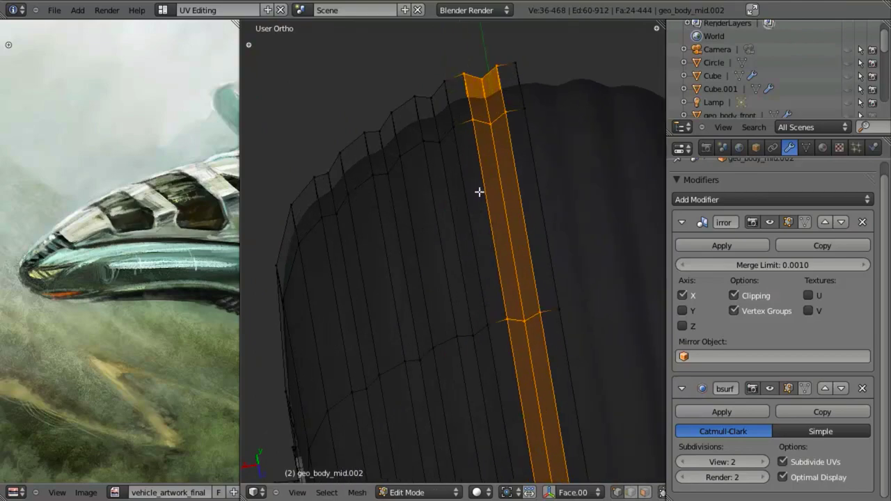
{"action": "key", "text": "a"}
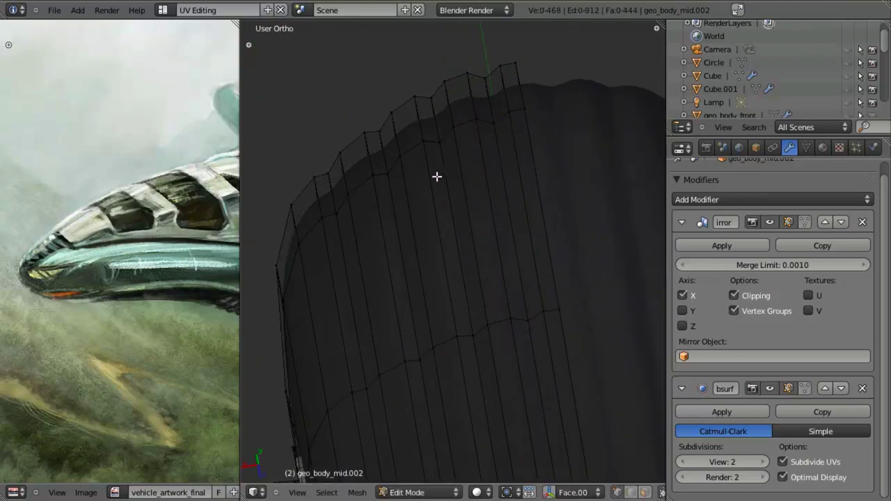
{"action": "right_click", "coordinate": [445, 181], "text": "alt"}
{"action": "key", "text": "g"}
{"action": "key", "text": "x"}
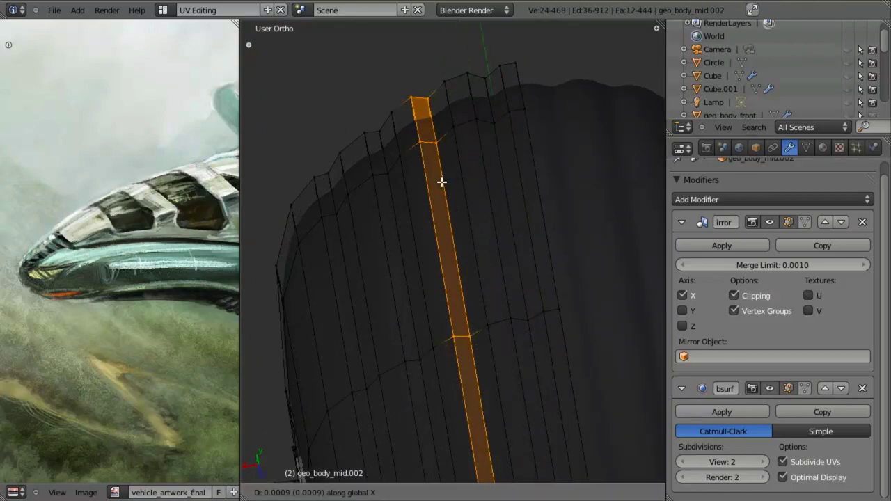
{"action": "left_click", "coordinate": [442, 183]}
{"action": "key", "text": "Tab"}
Maximize the 3D view and examine the wheel's profile, hub and mesh from the right side
{"action": "scroll", "coordinate": [481, 261], "scroll_direction": "down", "scroll_amount": 6}
{"action": "middle_click_drag", "start_coordinate": [441, 298], "coordinate": [526, 272]}
{"action": "scroll", "coordinate": [447, 381], "scroll_direction": "down", "scroll_amount": 5}
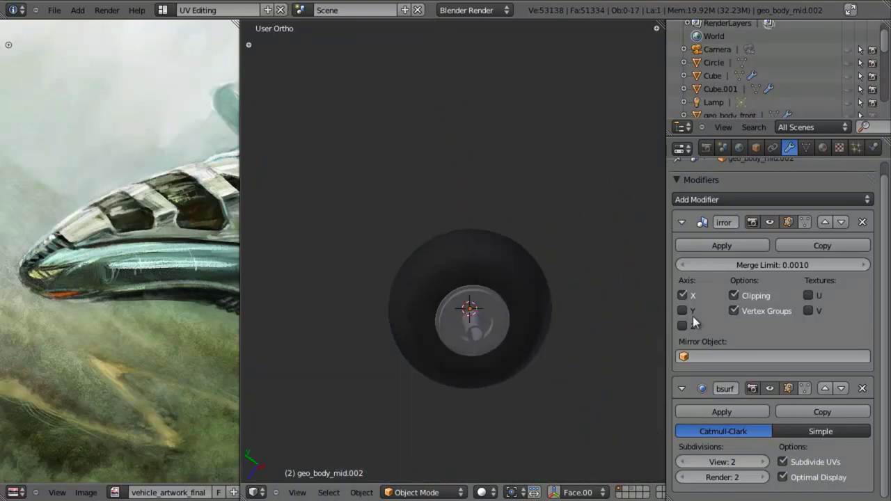
{"action": "key", "text": "ctrl+Up"}
{"action": "scroll", "coordinate": [578, 327], "scroll_direction": "down", "scroll_amount": 4}
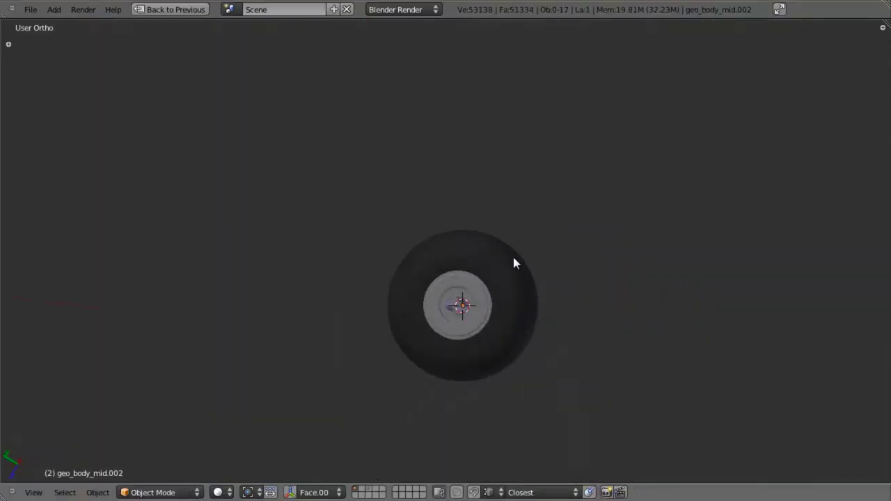
{"action": "scroll", "coordinate": [513, 260], "scroll_direction": "up", "scroll_amount": 7}
{"action": "key", "text": "KP_3"}
{"action": "middle_click_drag", "start_coordinate": [480, 197], "coordinate": [470, 171], "text": "shift"}
{"action": "middle_click_drag", "start_coordinate": [300, 153], "coordinate": [397, 315], "text": "shift"}
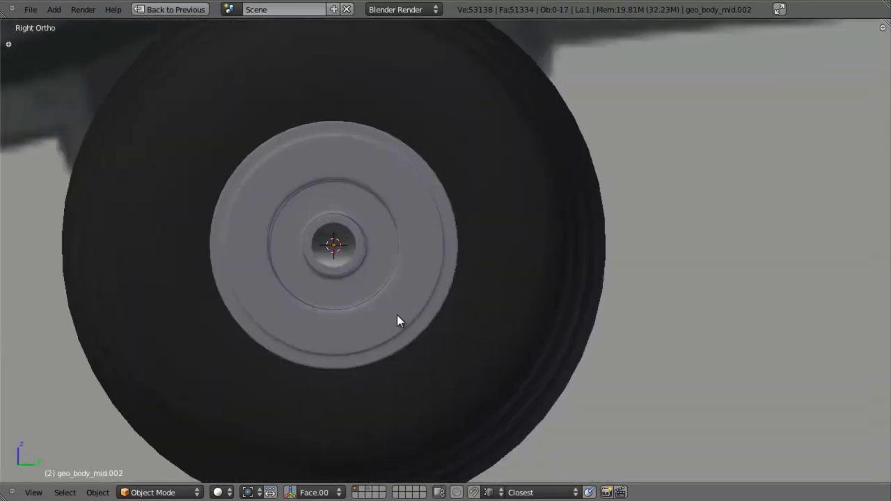
{"action": "scroll", "coordinate": [396, 314], "scroll_direction": "up", "scroll_amount": 2}
{"action": "key", "text": "Tab"}
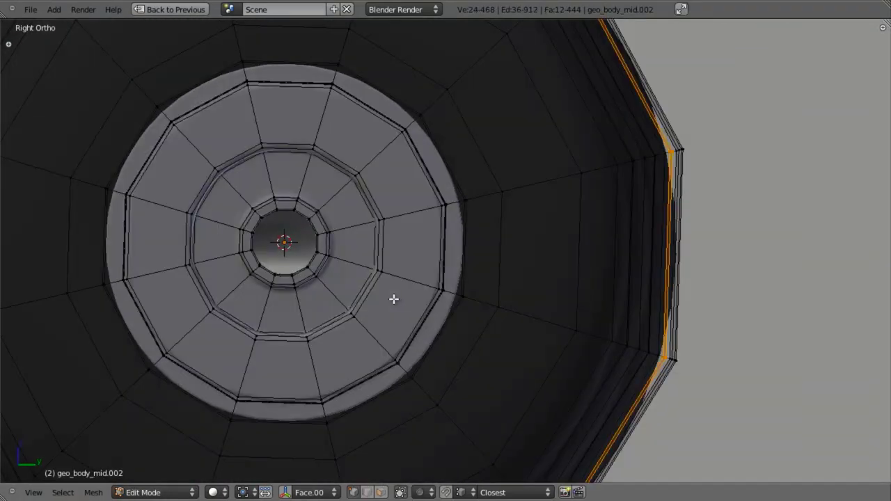
{"action": "key", "text": "Tab"}
{"action": "scroll", "coordinate": [367, 266], "scroll_direction": "down", "scroll_amount": 14}
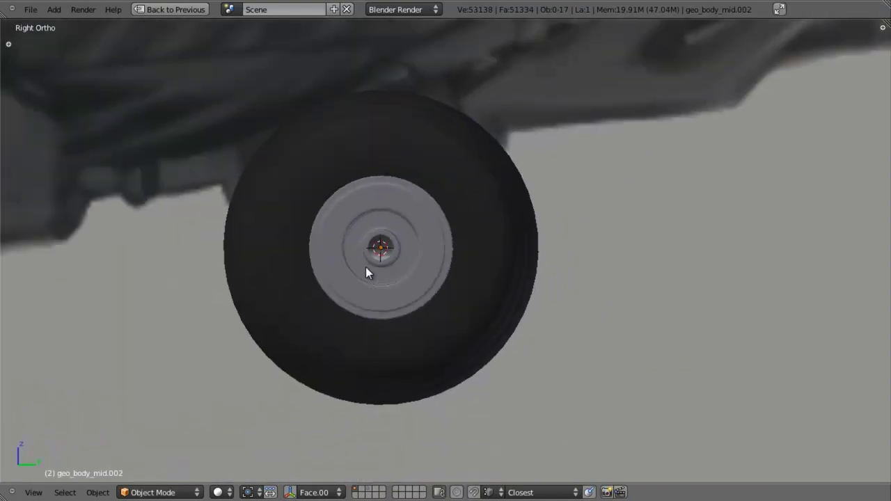
Leave local view to show the wheel together with the whole vehicle, seen from below
{"action": "middle_click_drag", "start_coordinate": [405, 249], "coordinate": [465, 292]}
{"action": "scroll", "coordinate": [486, 272], "scroll_direction": "down", "scroll_amount": 6}
{"action": "scroll", "coordinate": [488, 278], "scroll_direction": "up", "scroll_amount": 10}
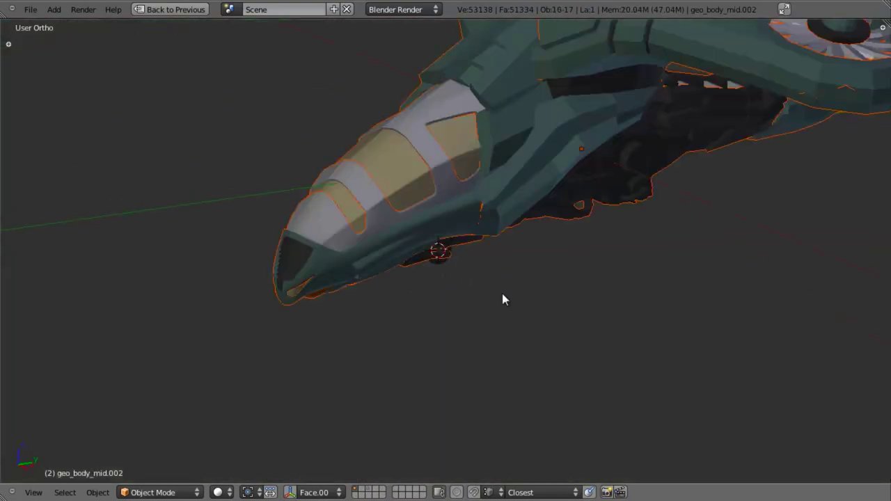
{"action": "middle_click_drag", "start_coordinate": [483, 258], "coordinate": [835, 391]}
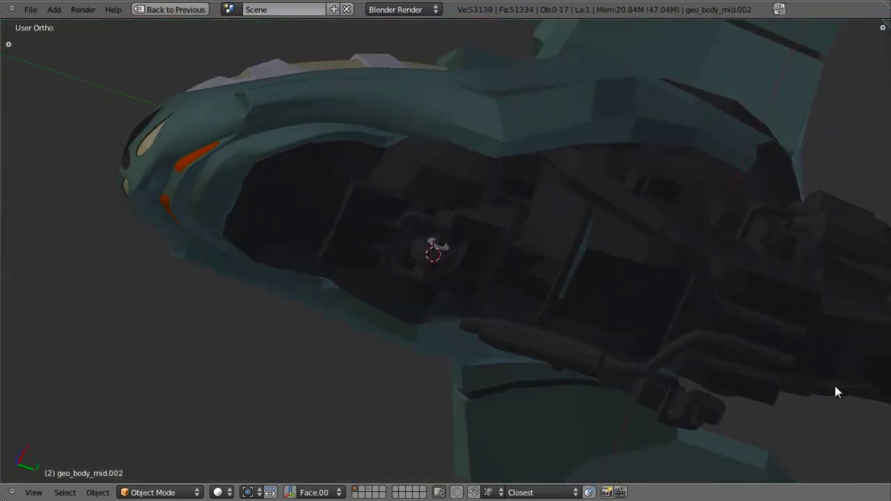
Examine the wheel's fit against its support arm and the reference artwork from the right side, in wireframe and solid shading
{"action": "key", "text": "KP_3"}
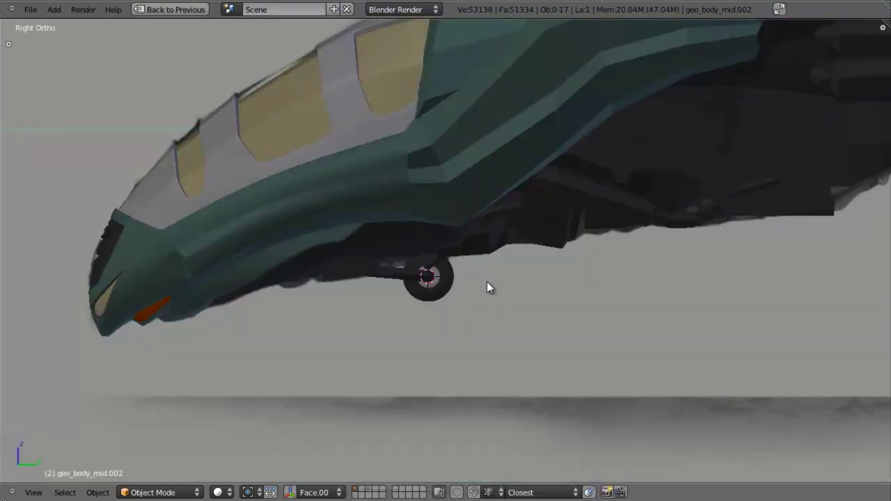
{"action": "scroll", "coordinate": [466, 318], "scroll_direction": "up", "scroll_amount": 3}
{"action": "scroll", "coordinate": [431, 334], "scroll_direction": "up", "scroll_amount": 3}
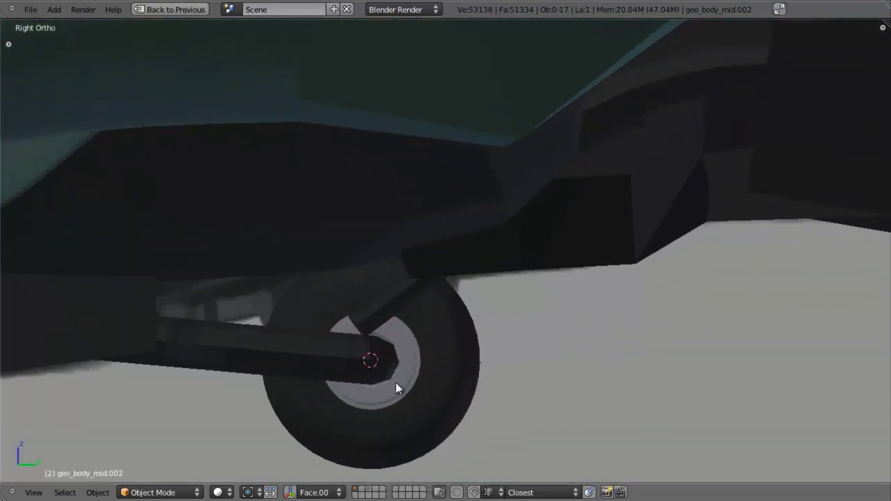
{"action": "key", "text": "z"}
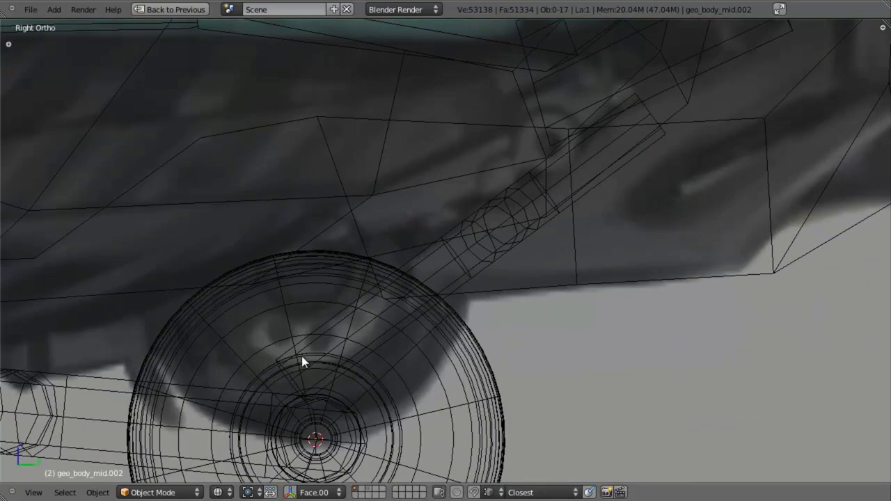
{"action": "scroll", "coordinate": [359, 324], "scroll_direction": "down", "scroll_amount": 3}
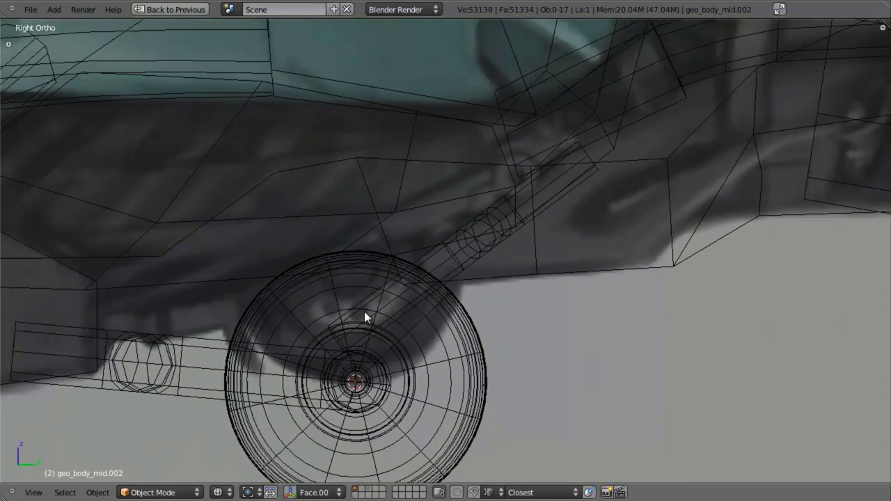
{"action": "key", "text": "z"}
{"action": "scroll", "coordinate": [449, 327], "scroll_direction": "down", "scroll_amount": 3}
{"action": "scroll", "coordinate": [432, 369], "scroll_direction": "up", "scroll_amount": 3}
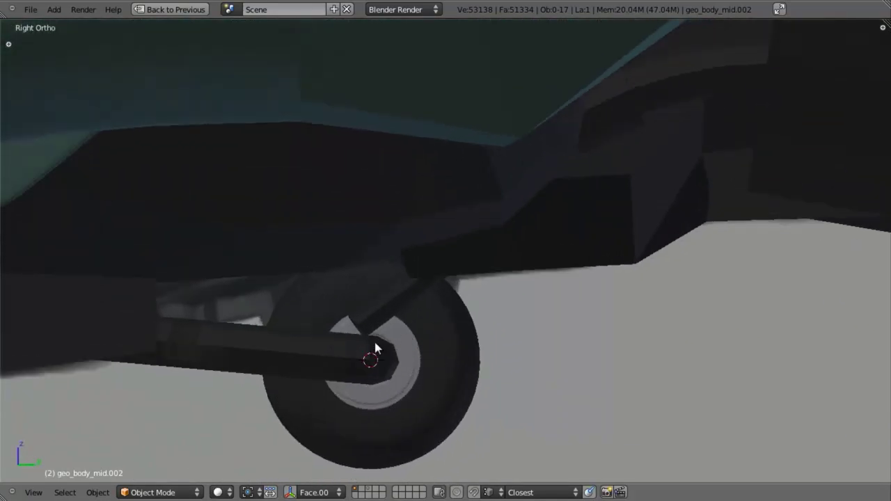
{"action": "scroll", "coordinate": [458, 346], "scroll_direction": "down", "scroll_amount": 1}
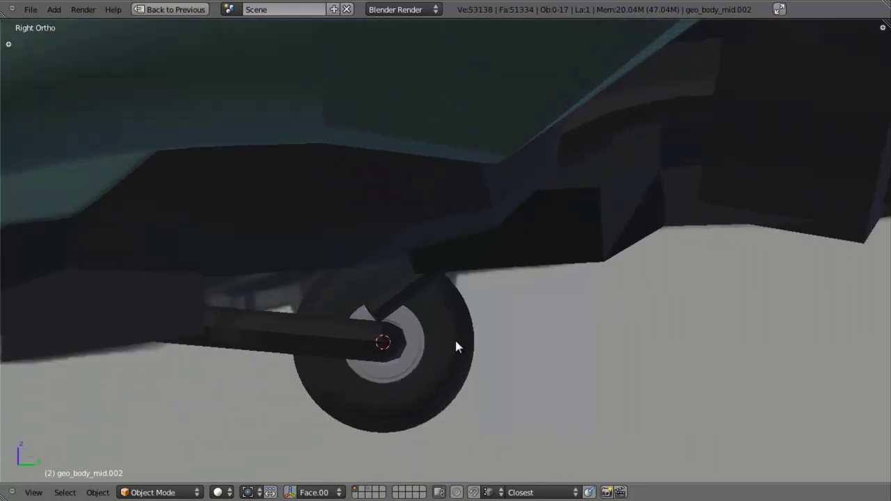
In geo_body_mid.001, select the four edge loops of the support pipe's bent end at the wheel hub and delete their vertices
{"action": "middle_click_drag", "start_coordinate": [427, 352], "coordinate": [406, 211]}
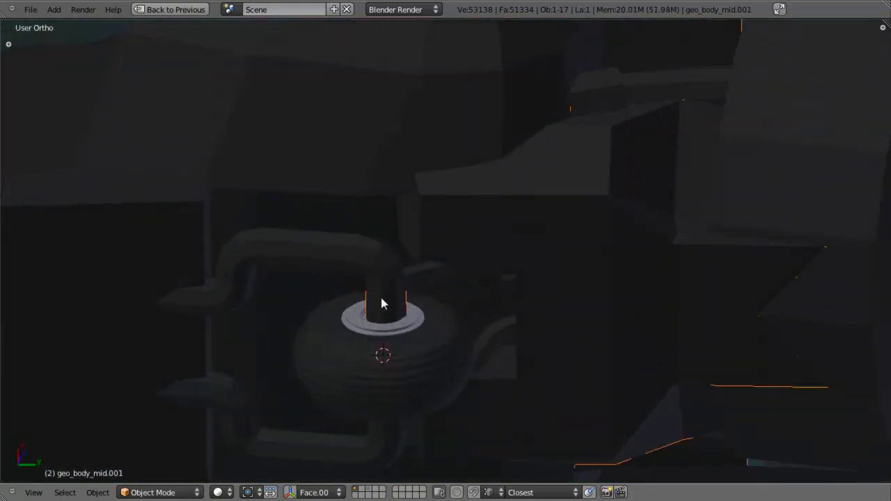
{"action": "mouse_move", "coordinate": [425, 323]}
{"action": "middle_mouse_down"}
{"action": "mouse_move", "coordinate": [443, 318]}
{"action": "mouse_move", "coordinate": [448, 295]}
{"action": "middle_mouse_up"}
{"action": "key", "text": "z"}
{"action": "key", "text": "z"}
{"action": "key", "text": "Tab"}
{"action": "scroll", "coordinate": [445, 284], "scroll_direction": "up", "scroll_amount": 3}
{"action": "key", "text": "z"}
{"action": "right_click", "coordinate": [440, 326], "text": "alt"}
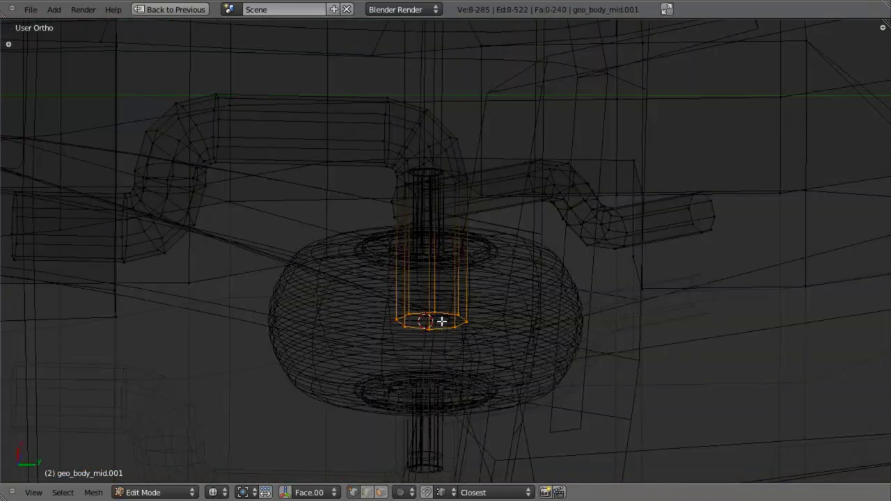
{"action": "key", "text": "z"}
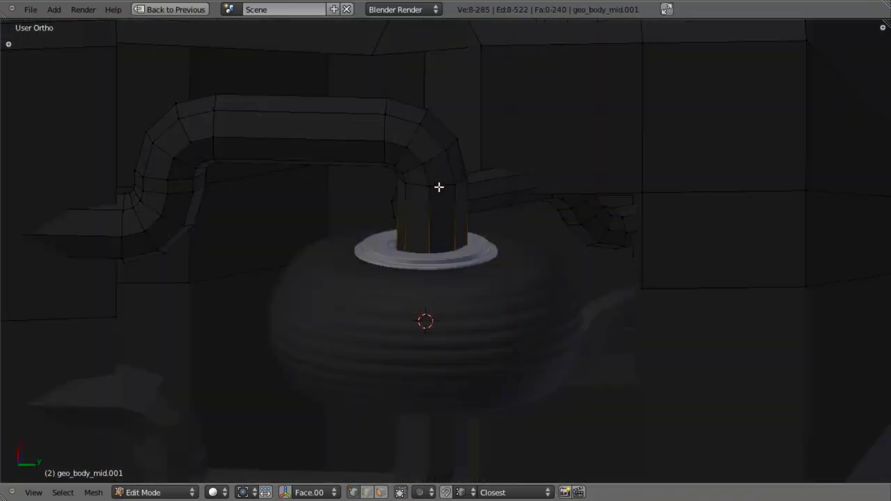
{"action": "right_click", "coordinate": [437, 185], "text": "alt+shift"}
{"action": "right_click", "coordinate": [439, 158], "text": "alt+shift"}
{"action": "right_click", "coordinate": [410, 130], "text": "alt+shift"}
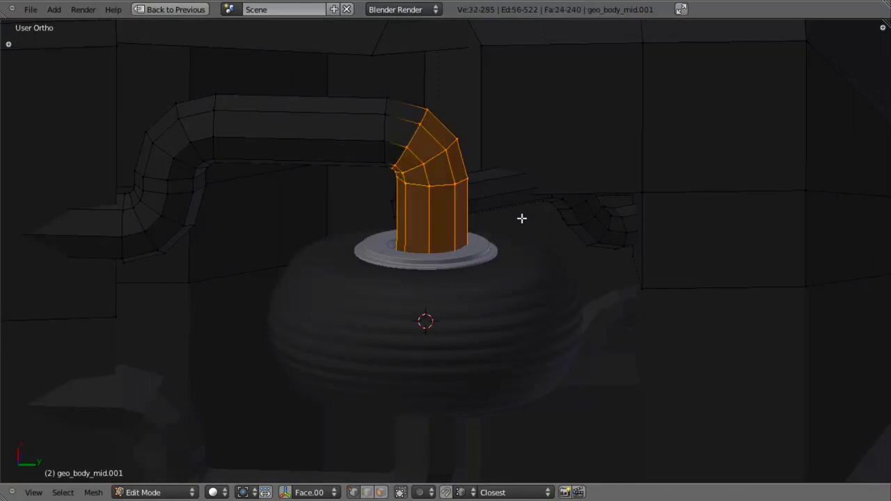
{"action": "middle_click_drag", "start_coordinate": [521, 215], "coordinate": [533, 173]}
{"action": "key", "text": "x"}
{"action": "left_click", "coordinate": [534, 174]}
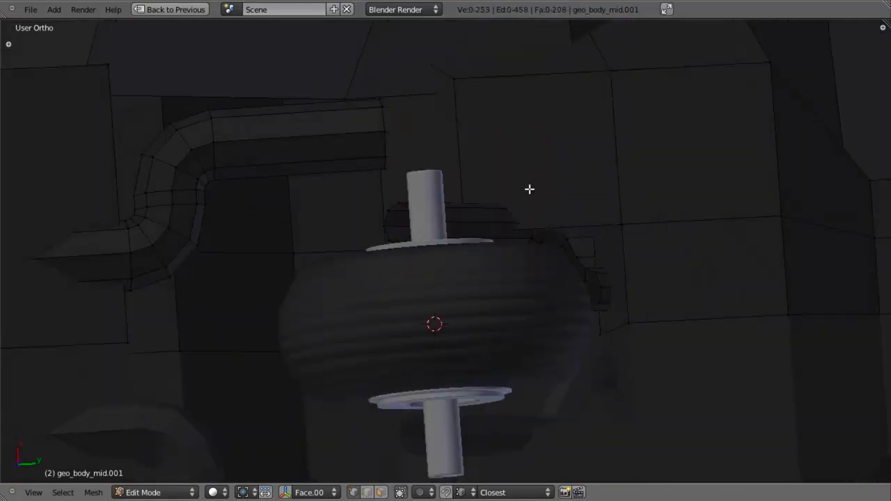
Select the whole remaining support pipe beside the wheel and move it about -0.0326 along X, toward the wheel's centre line
{"action": "scroll", "coordinate": [522, 198], "scroll_direction": "down", "scroll_amount": 3}
{"action": "scroll", "coordinate": [485, 245], "scroll_direction": "up", "scroll_amount": 4}
{"action": "scroll", "coordinate": [479, 238], "scroll_direction": "down", "scroll_amount": 5}
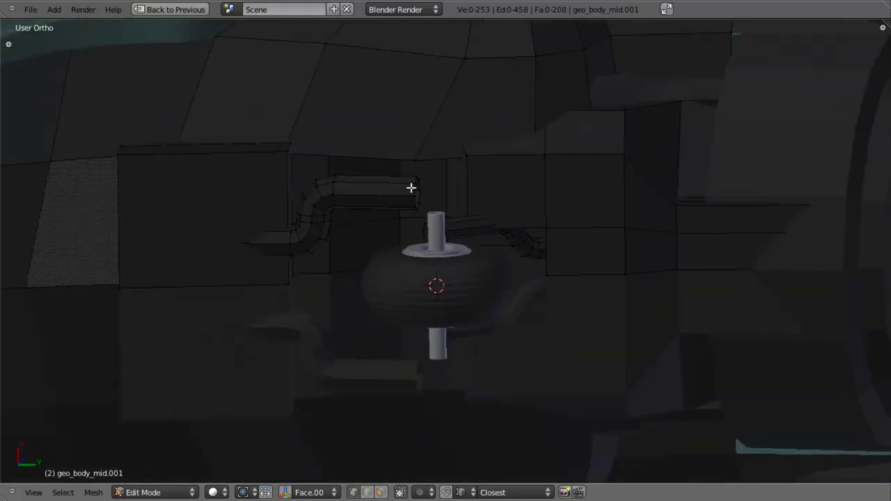
{"action": "key", "text": "l"}
{"action": "middle_click_drag", "start_coordinate": [453, 260], "coordinate": [451, 244]}
{"action": "key", "text": "g"}
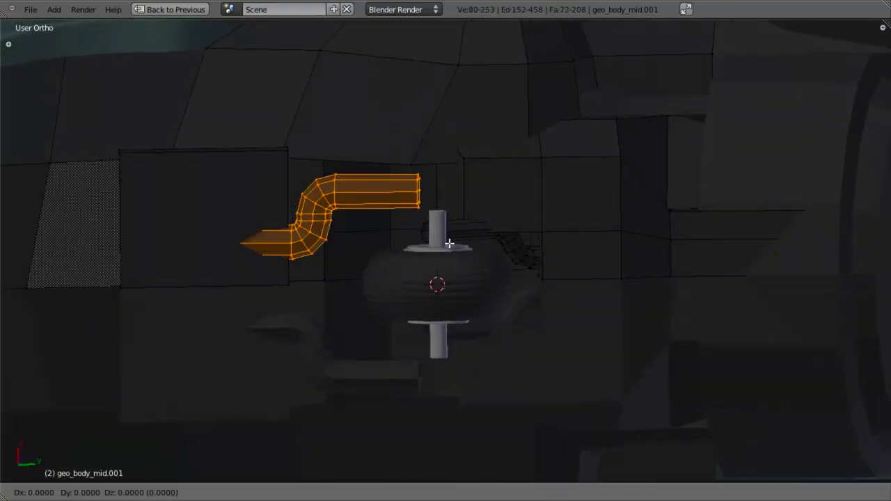
{"action": "key", "text": "x"}
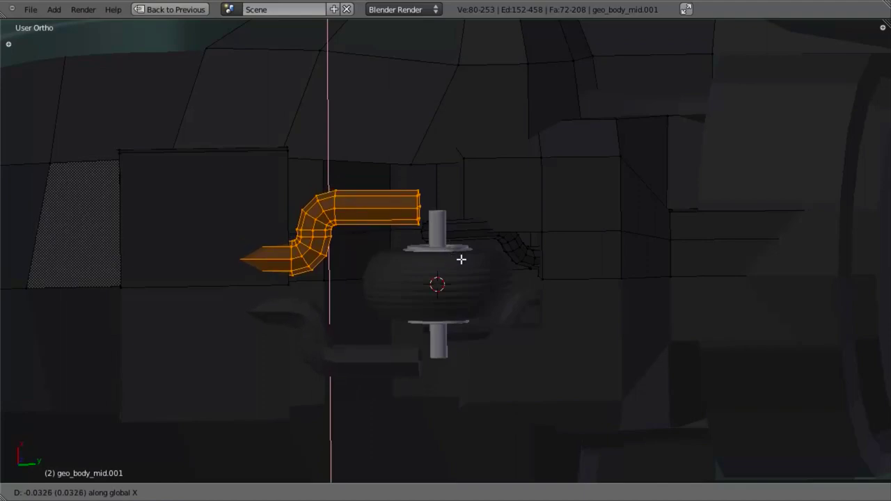
{"action": "left_click", "coordinate": [460, 259]}
Shrink the selected support pipe along its normals to make it thinner
{"action": "scroll", "coordinate": [344, 276], "scroll_direction": "up", "scroll_amount": 3}
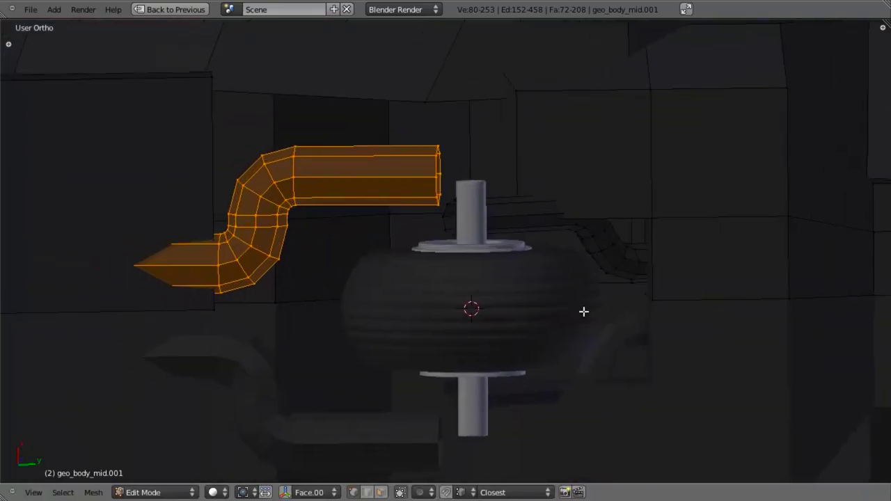
{"action": "key", "text": "alt+s"}
{"action": "left_click", "coordinate": [583, 283]}
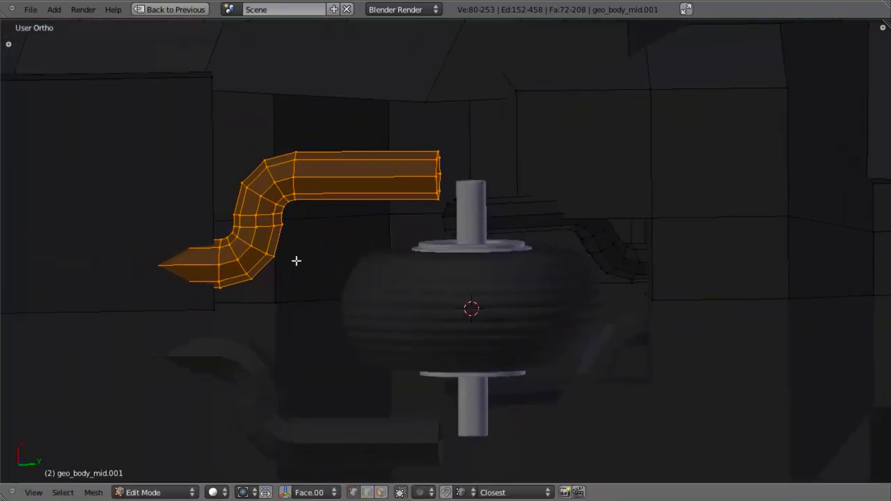
Delete the middle edge loop between the two bends of the support pipe
{"action": "key", "text": "a"}
{"action": "middle_click_drag", "start_coordinate": [268, 224], "coordinate": [384, 258]}
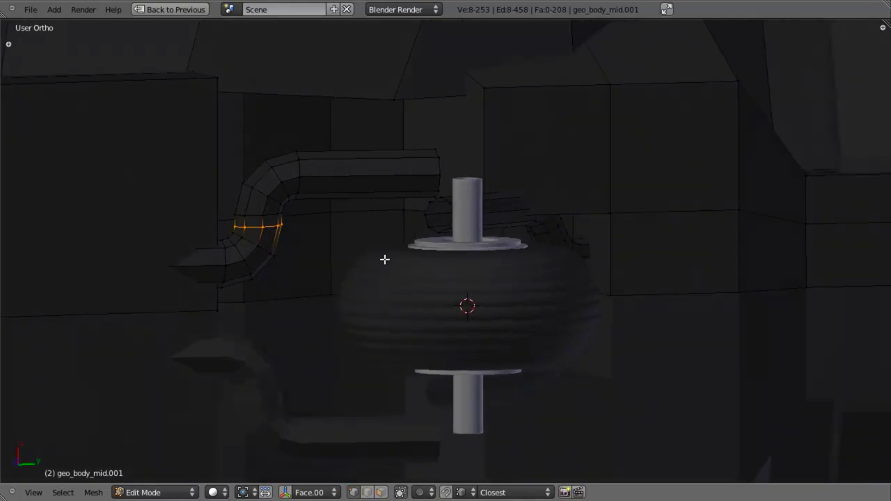
{"action": "key", "text": "x"}
{"action": "left_click", "coordinate": [361, 352]}
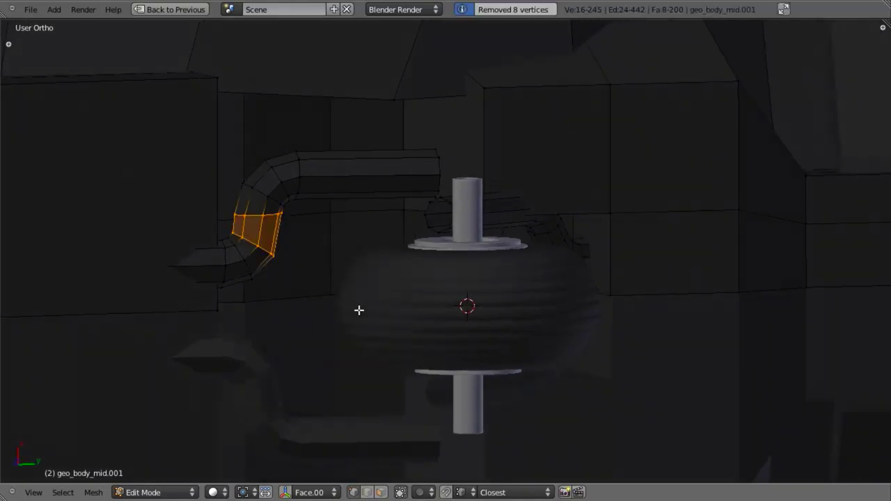
Select the edge loops from the upper bend through the straight section of the support pipe and move them about -0.0194 along X
{"action": "right_click", "coordinate": [264, 189], "text": "alt"}
{"action": "right_click", "coordinate": [280, 172], "text": "alt"}
{"action": "right_click", "coordinate": [301, 171], "text": "alt+shift"}
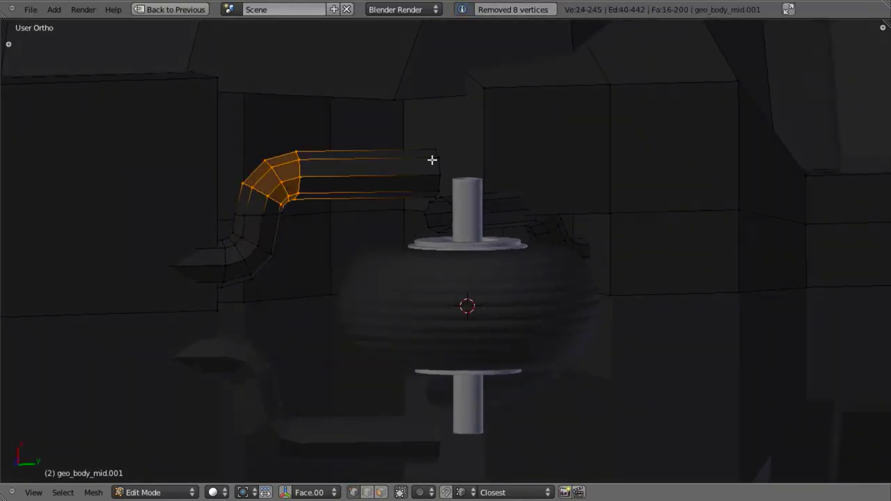
{"action": "right_click", "coordinate": [442, 166], "text": "alt+shift"}
{"action": "right_click", "coordinate": [251, 217], "text": "alt+shift"}
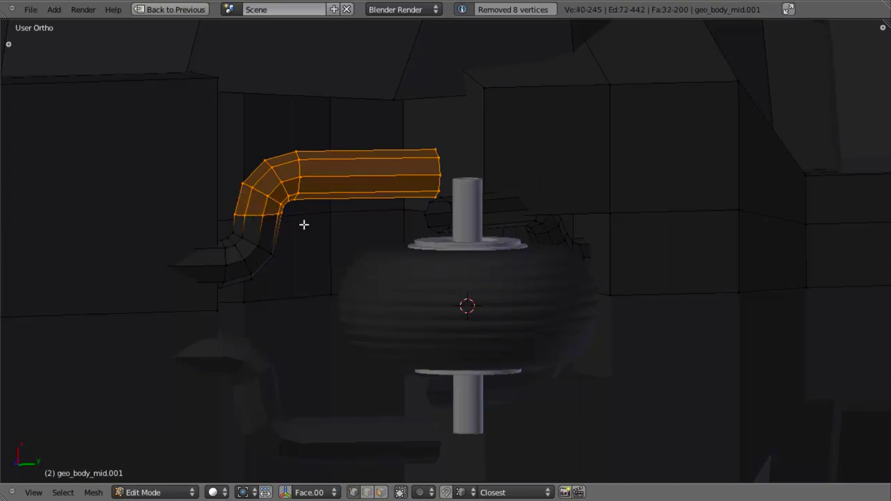
{"action": "middle_click_drag", "start_coordinate": [304, 225], "coordinate": [288, 213]}
{"action": "key", "text": "g"}
{"action": "key", "text": "x"}
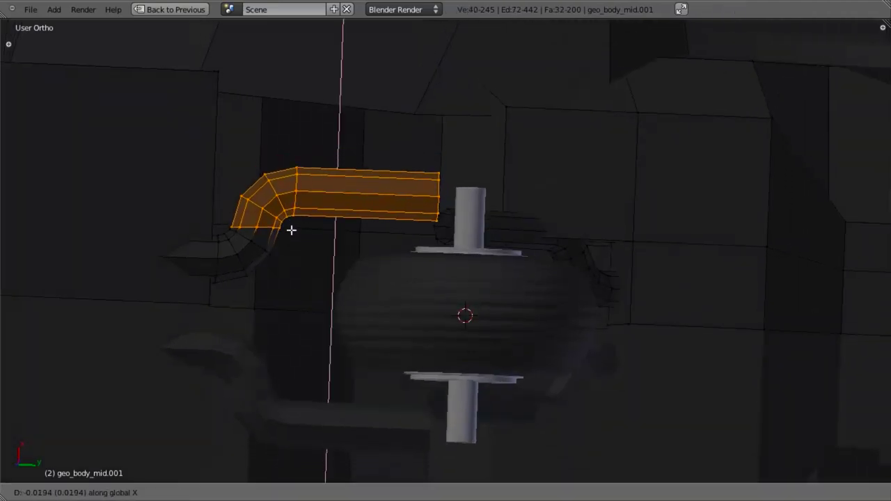
{"action": "left_click", "coordinate": [291, 227]}
{"action": "scroll", "coordinate": [408, 252], "scroll_direction": "down", "scroll_amount": 4}
{"action": "scroll", "coordinate": [407, 252], "scroll_direction": "up", "scroll_amount": 4}
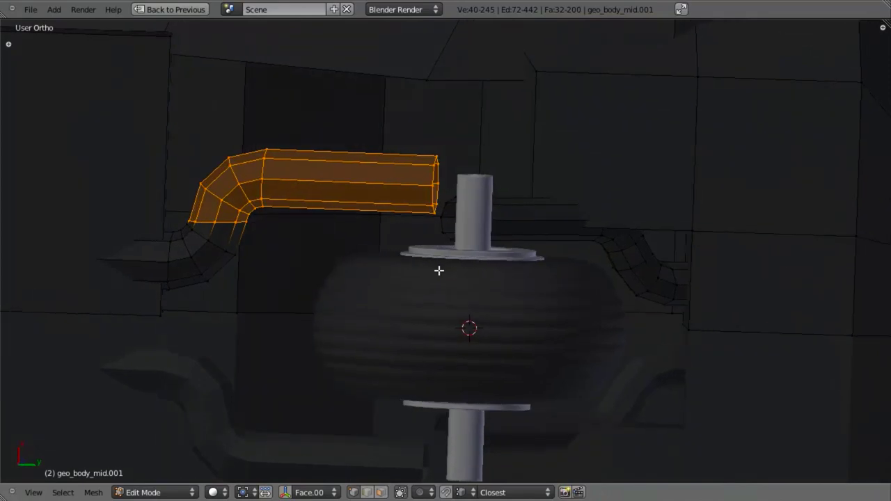
Select the whole support pipe and move it along X toward the wheel's centre line, closer to the hub disc
{"action": "middle_click_drag", "start_coordinate": [418, 247], "coordinate": [458, 246]}
{"action": "scroll", "coordinate": [458, 247], "scroll_direction": "down", "scroll_amount": 4}
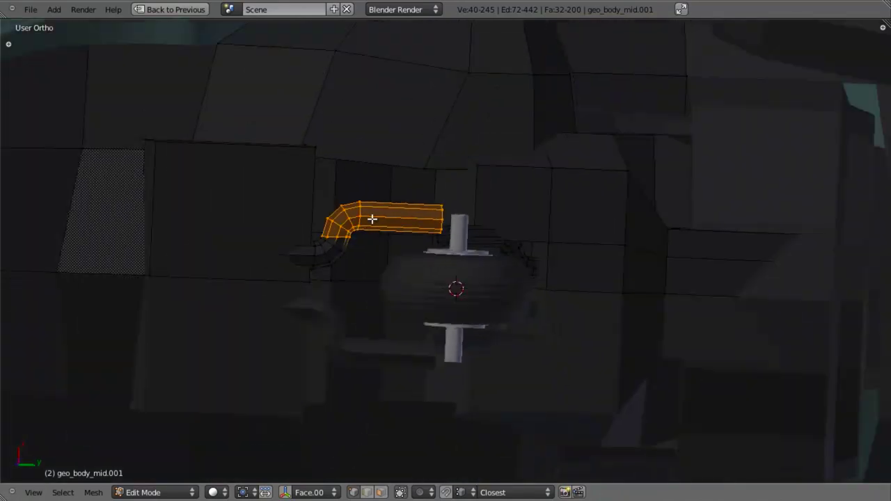
{"action": "key", "text": "a"}
{"action": "key", "text": "l"}
{"action": "scroll", "coordinate": [372, 226], "scroll_direction": "up", "scroll_amount": 3}
{"action": "key", "text": "g"}
{"action": "key", "text": "x"}
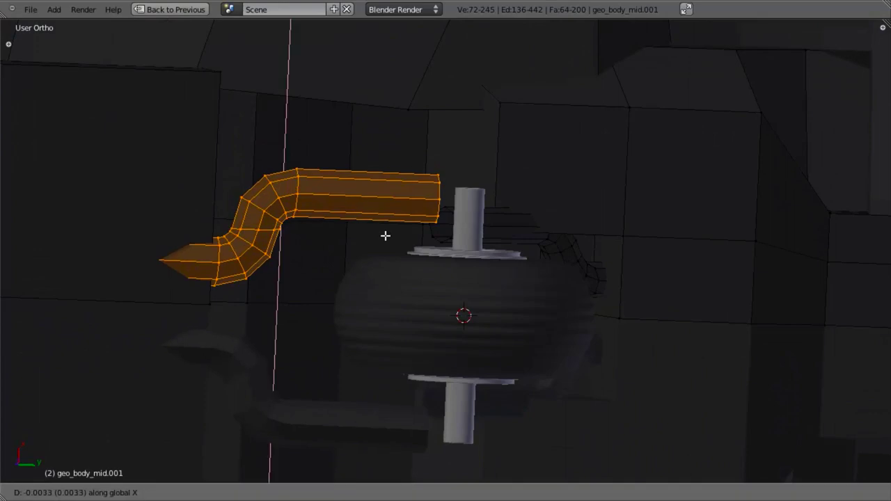
{"action": "left_click", "coordinate": [390, 250]}
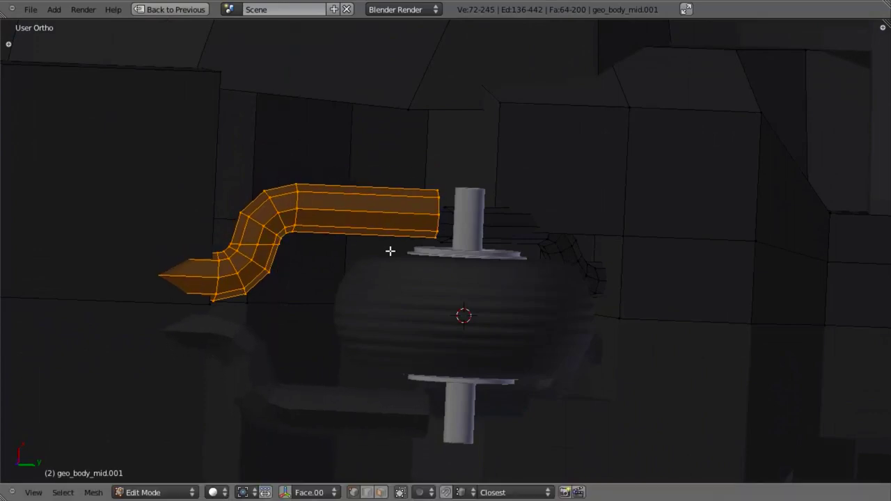
Select the edge loops of the pipe's pointed end and both bends and delete their vertices, keeping only the straight section
{"action": "scroll", "coordinate": [390, 250], "scroll_direction": "down", "scroll_amount": 3}
{"action": "middle_click_drag", "start_coordinate": [378, 240], "coordinate": [345, 231]}
{"action": "scroll", "coordinate": [398, 239], "scroll_direction": "up", "scroll_amount": 4}
{"action": "key", "text": "a"}
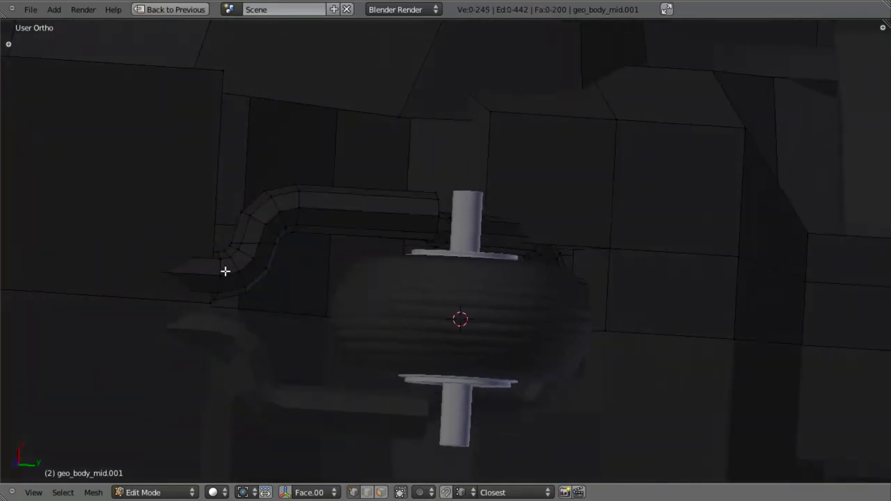
{"action": "key", "text": "z"}
{"action": "right_click", "coordinate": [130, 262], "text": "alt+shift"}
{"action": "key", "text": "z"}
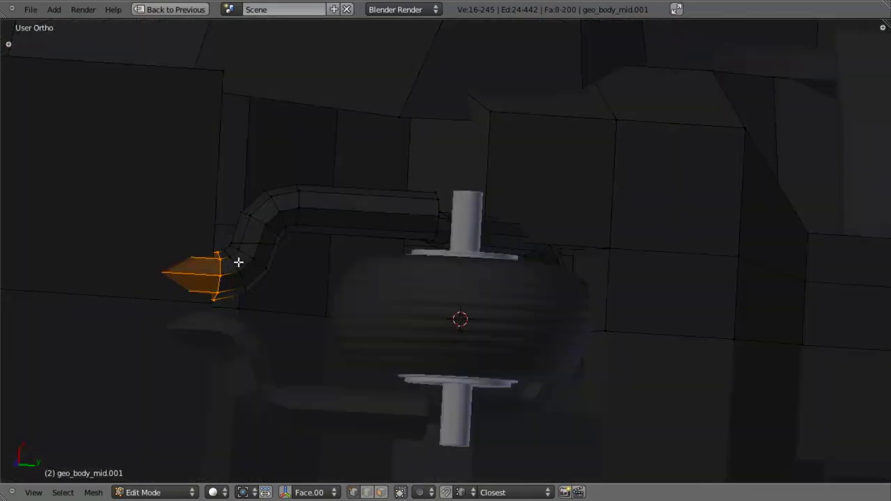
{"action": "right_click", "coordinate": [244, 259], "text": "alt+shift"}
{"action": "right_click", "coordinate": [247, 250], "text": "alt+shift"}
{"action": "right_click", "coordinate": [257, 219], "text": "alt+shift"}
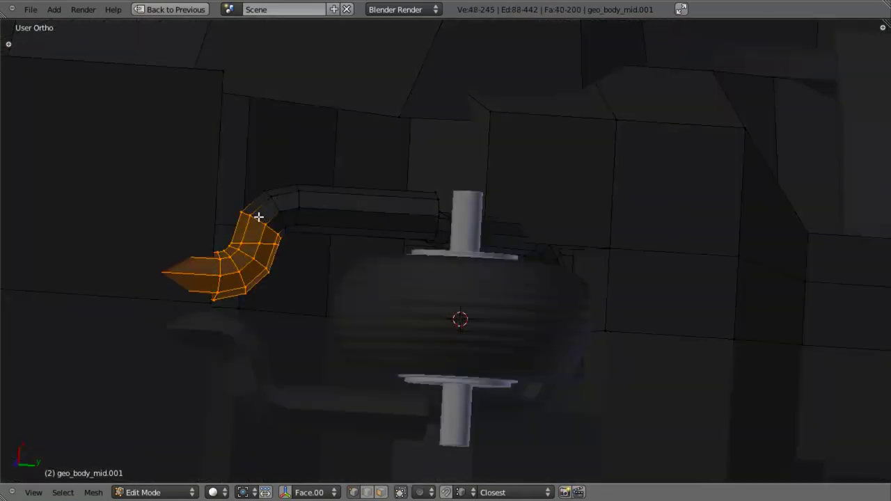
{"action": "key", "text": "x"}
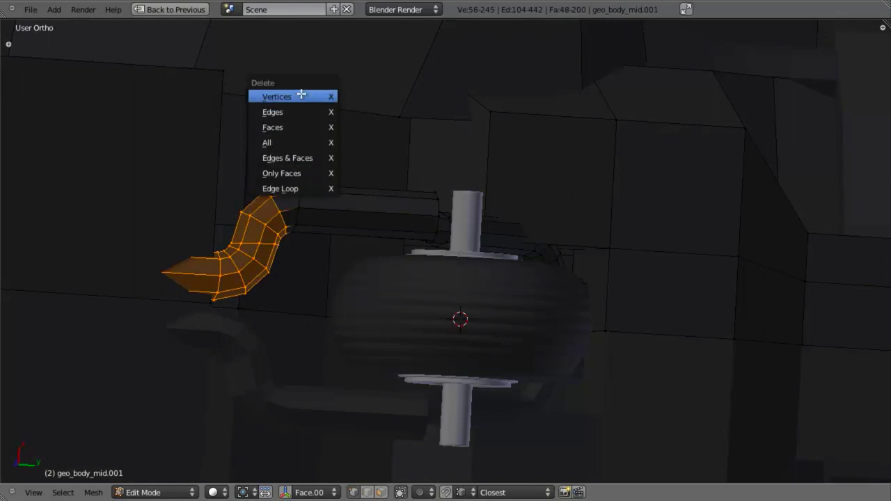
{"action": "left_click", "coordinate": [302, 92]}
Delete the vertices of the straight pipe's end loop farthest from the wheel hub, keeping only the loop at the hub
{"action": "middle_click_drag", "start_coordinate": [371, 191], "coordinate": [308, 200]}
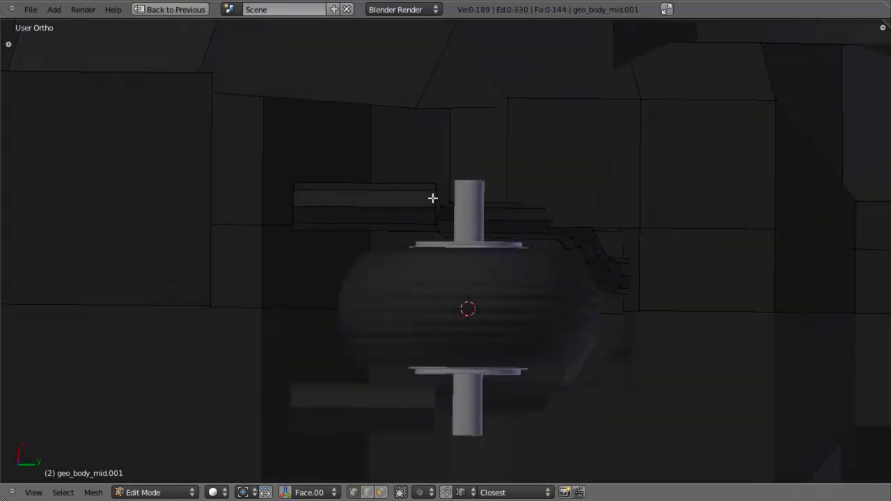
{"action": "right_click", "coordinate": [433, 199], "text": "alt"}
{"action": "middle_click_drag", "start_coordinate": [426, 203], "coordinate": [496, 332]}
{"action": "scroll", "coordinate": [497, 316], "scroll_direction": "down", "scroll_amount": 1}
{"action": "key", "text": "KP_3"}
{"action": "scroll", "coordinate": [443, 355], "scroll_direction": "up", "scroll_amount": 3}
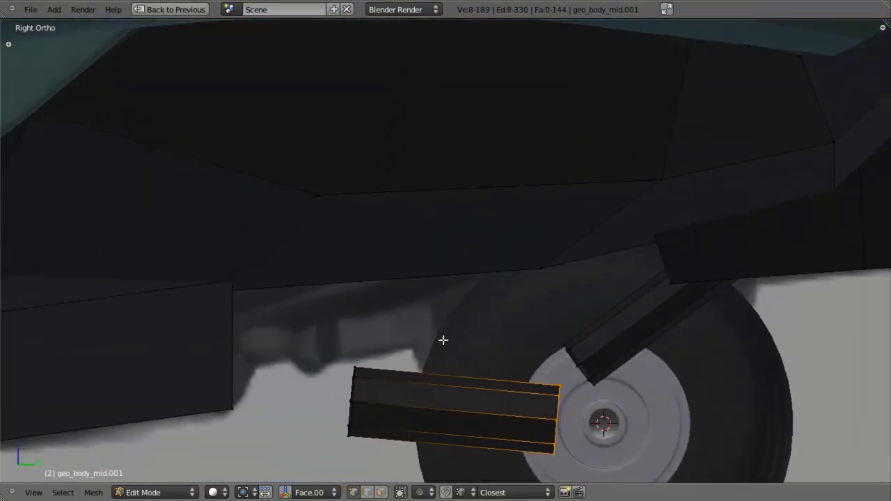
{"action": "scroll", "coordinate": [434, 370], "scroll_direction": "down", "scroll_amount": 2}
{"action": "scroll", "coordinate": [505, 322], "scroll_direction": "up", "scroll_amount": 2}
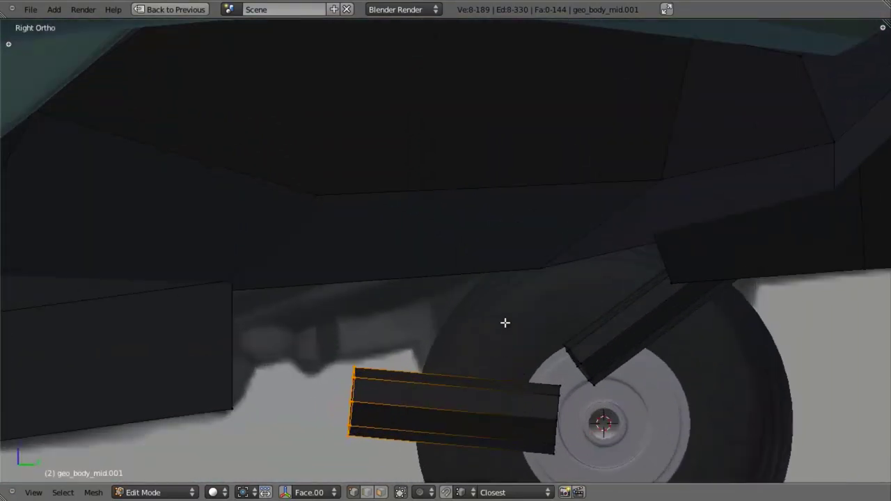
{"action": "key", "text": "x"}
{"action": "left_click", "coordinate": [506, 319]}
Select the remaining loop at the hub and extrude it about 0.31 along negative Y into the adjoining body block
{"action": "key", "text": "b"}
{"action": "left_click_drag", "start_coordinate": [531, 371], "coordinate": [561, 471]}
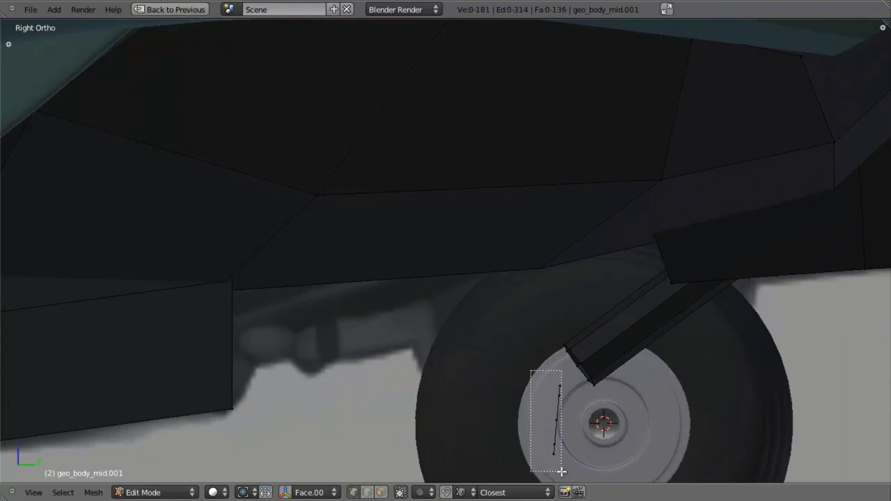
{"action": "key", "text": "z"}
{"action": "key", "text": "b"}
{"action": "left_click_drag", "start_coordinate": [531, 373], "coordinate": [577, 465]}
{"action": "key", "text": "z"}
{"action": "scroll", "coordinate": [559, 401], "scroll_direction": "down", "scroll_amount": 3}
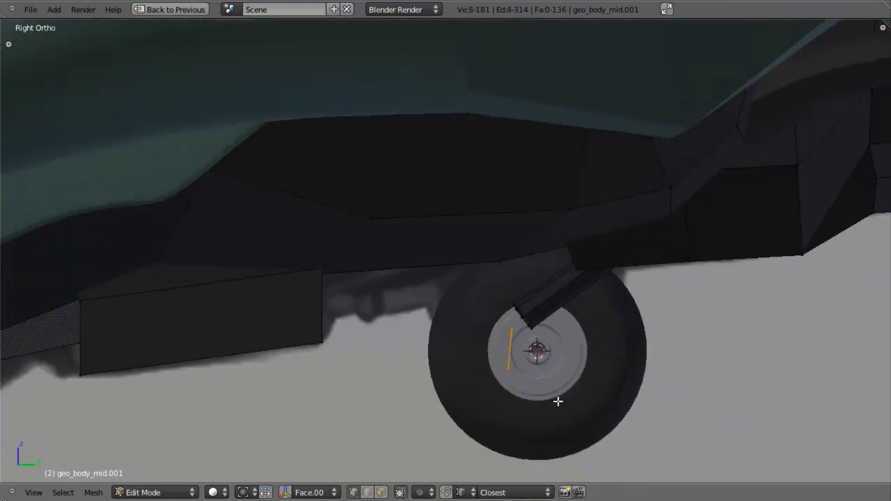
{"action": "key", "text": "e"}
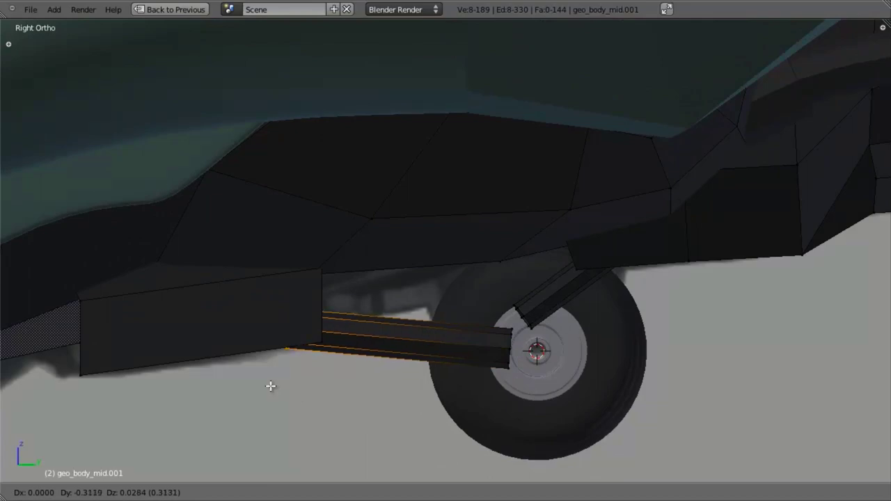
{"action": "left_click", "coordinate": [264, 384]}
Duplicate the straight pipe's hub-side end loop in place and rotate the copy 90 degrees about the Z axis
{"action": "scroll", "coordinate": [318, 414], "scroll_direction": "up", "scroll_amount": 3}
{"action": "middle_click_drag", "start_coordinate": [318, 413], "coordinate": [420, 303]}
{"action": "key", "text": "KP_3"}
{"action": "key", "text": "z"}
{"action": "scroll", "coordinate": [519, 375], "scroll_direction": "up", "scroll_amount": 2}
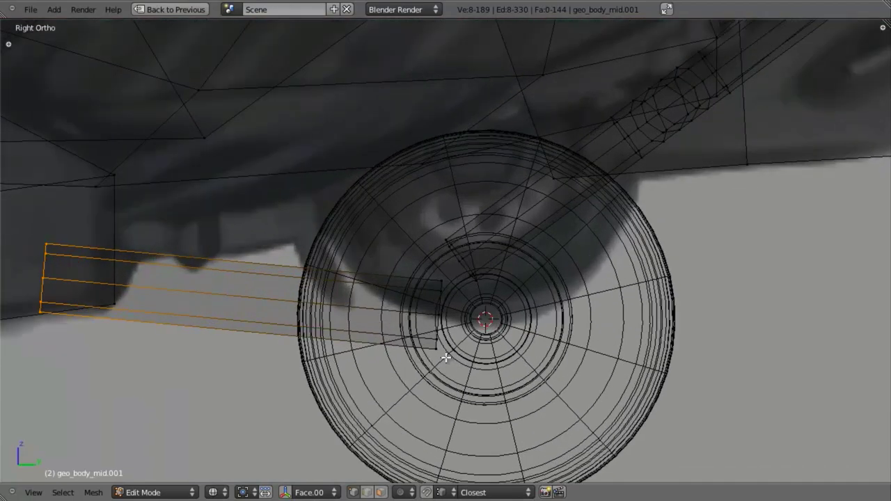
{"action": "key", "text": "a"}
{"action": "key", "text": "b"}
{"action": "left_click_drag", "start_coordinate": [416, 277], "coordinate": [437, 338]}
{"action": "left_click_drag", "start_coordinate": [447, 371], "coordinate": [445, 370]}
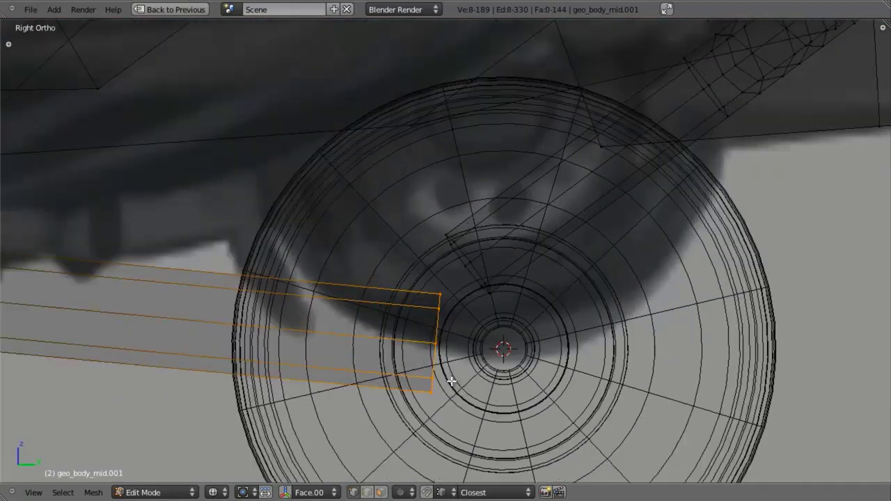
{"action": "key", "text": "z"}
{"action": "scroll", "coordinate": [453, 369], "scroll_direction": "up", "scroll_amount": 3}
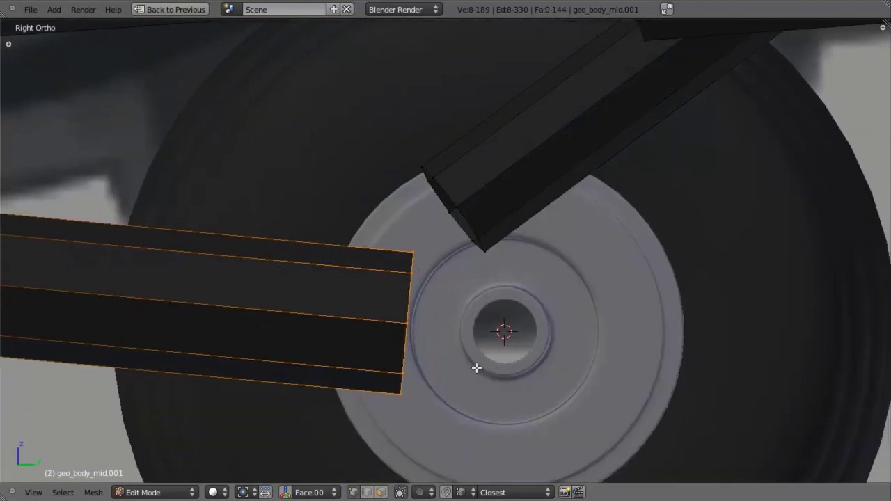
{"action": "key", "text": "e"}
{"action": "left_click", "coordinate": [476, 368]}
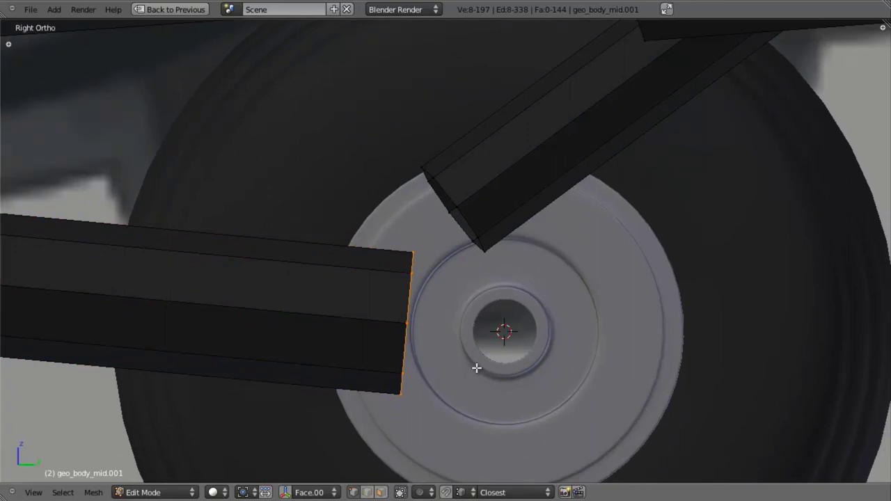
{"action": "type", "text": "r9"}
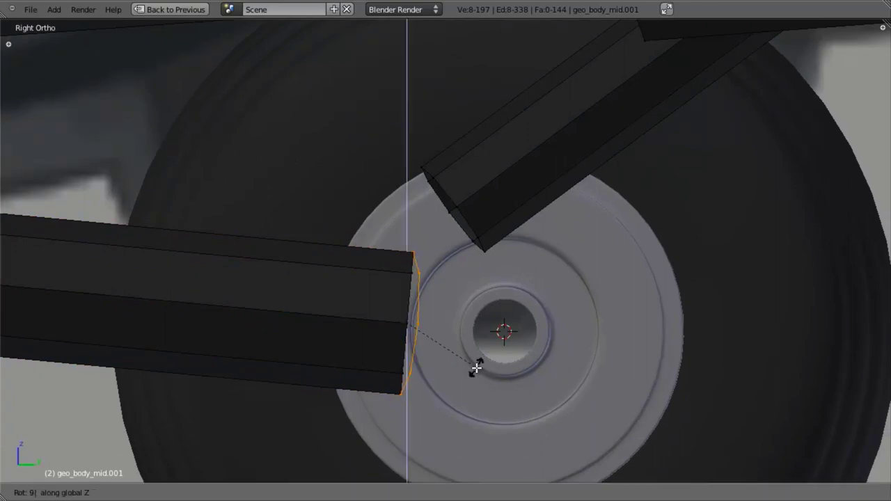
{"action": "type", "text": "0"}
{"action": "key", "text": "Return"}
Centre the duplicated loop on the wheel's axle and flatten it by scaling it to 0 along X
{"action": "key", "text": "z"}
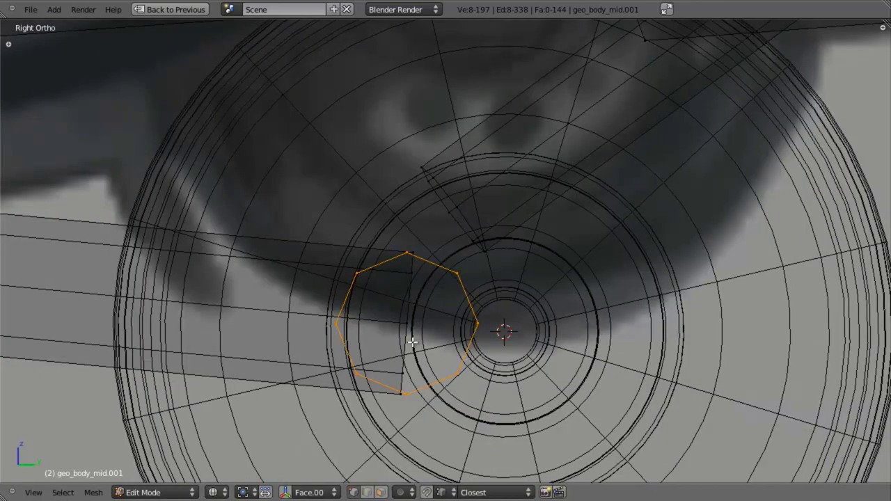
{"action": "key", "text": "g"}
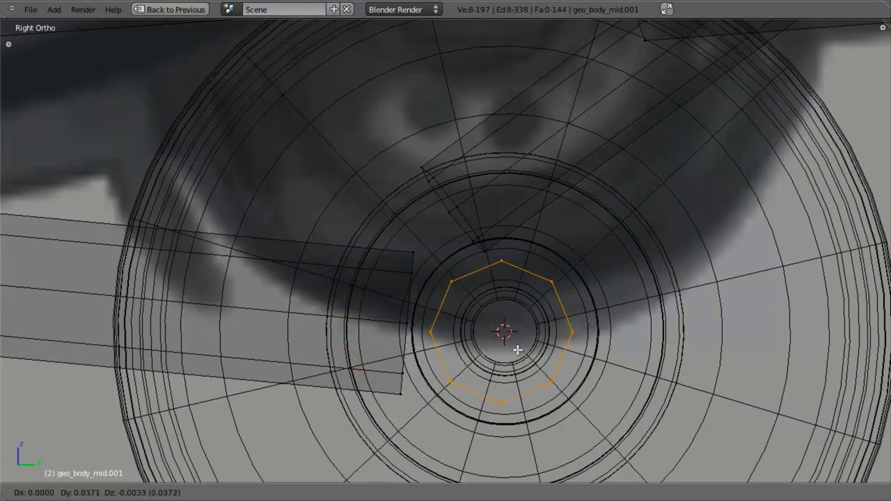
{"action": "left_click", "coordinate": [519, 349]}
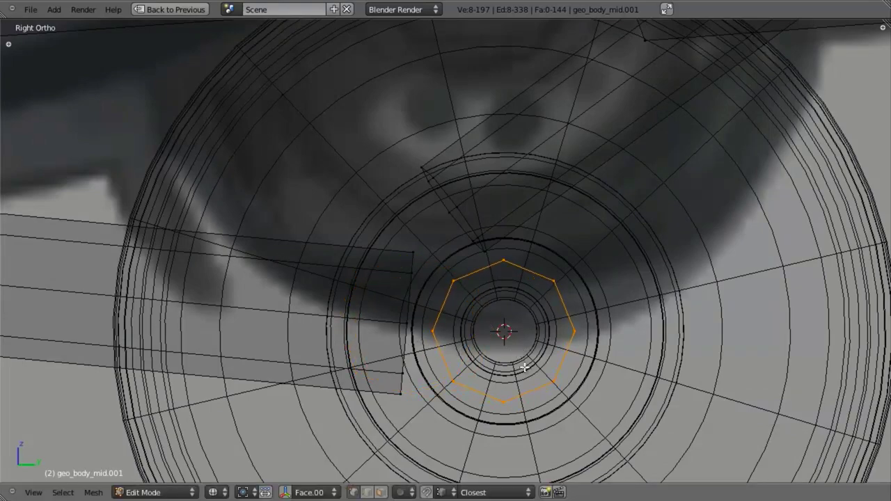
{"action": "key", "text": "KP_1"}
{"action": "scroll", "coordinate": [497, 358], "scroll_direction": "down", "scroll_amount": 3}
{"action": "middle_click_drag", "start_coordinate": [318, 350], "coordinate": [543, 327], "text": "shift"}
{"action": "scroll", "coordinate": [441, 332], "scroll_direction": "up", "scroll_amount": 4}
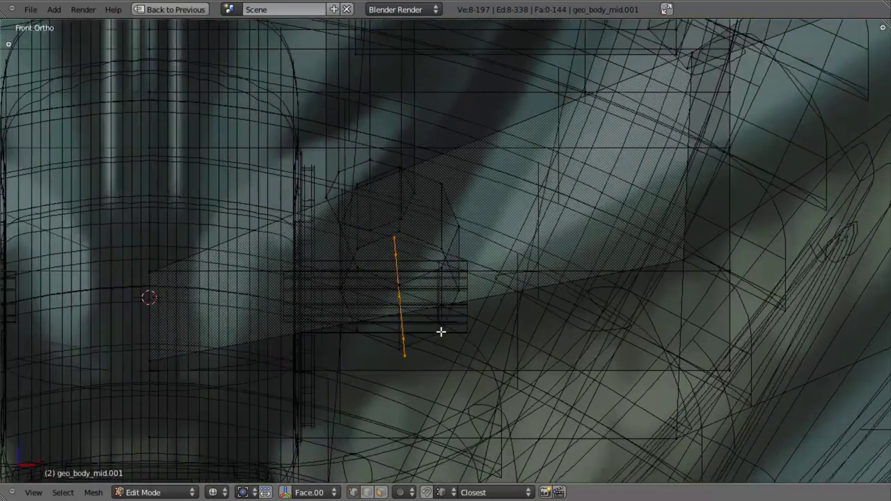
{"action": "key", "text": "s"}
{"action": "key", "text": "x"}
{"action": "key", "text": "0"}
{"action": "key", "text": "Return"}
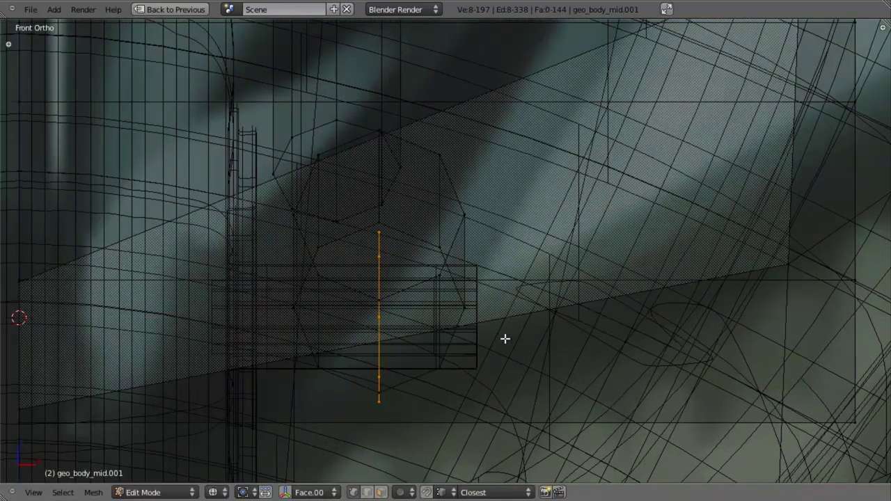
Move the flattened loop about -0.0318 along X toward the hub and extrude it outward along X into a collar around the axle
{"action": "key", "text": "g"}
{"action": "key", "text": "x"}
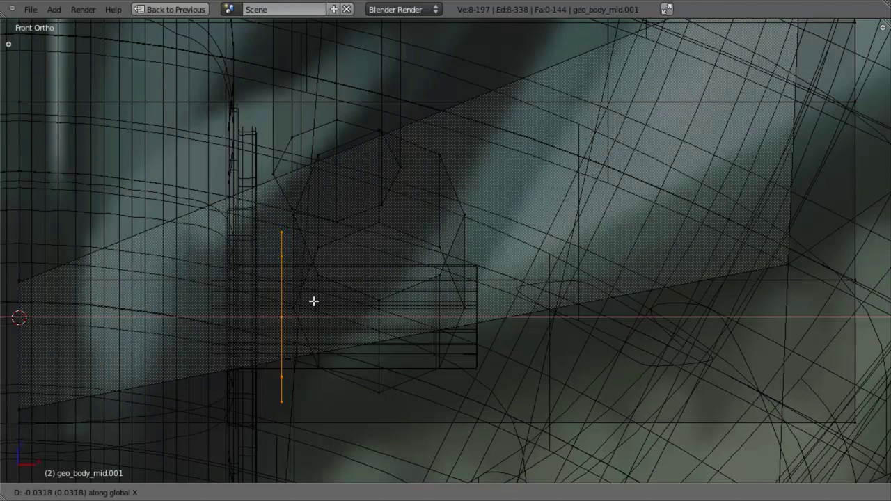
{"action": "left_click", "coordinate": [313, 301]}
{"action": "key", "text": "e"}
{"action": "key", "text": "x"}
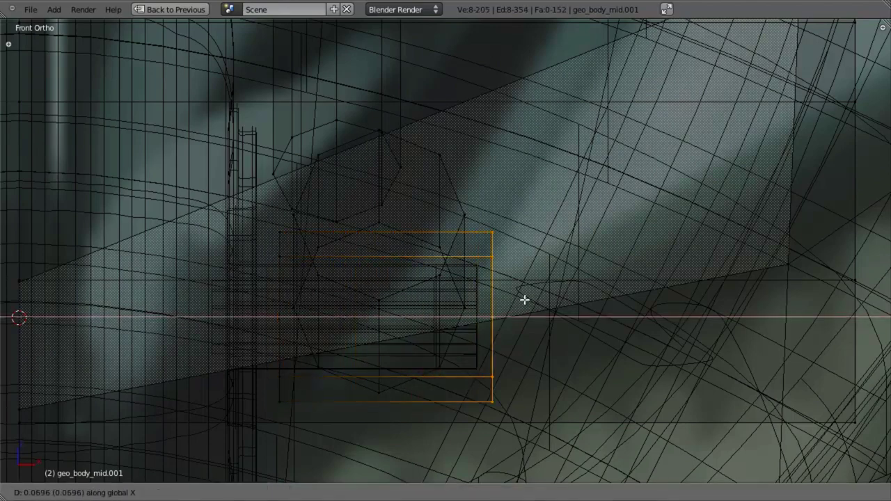
{"action": "left_click", "coordinate": [487, 277]}
{"action": "key", "text": "z"}
{"action": "mouse_move", "coordinate": [438, 344]}
{"action": "middle_mouse_down"}
{"action": "mouse_move", "coordinate": [395, 227]}
{"action": "mouse_move", "coordinate": [452, 241]}
{"action": "mouse_move", "coordinate": [453, 255]}
{"action": "mouse_move", "coordinate": [461, 217]}
{"action": "middle_mouse_up"}
Select the straight support pipe and move it along X to line it up with the axle collar
{"action": "key", "text": "a"}
{"action": "key", "text": "l"}
{"action": "scroll", "coordinate": [441, 223], "scroll_direction": "down", "scroll_amount": 3}
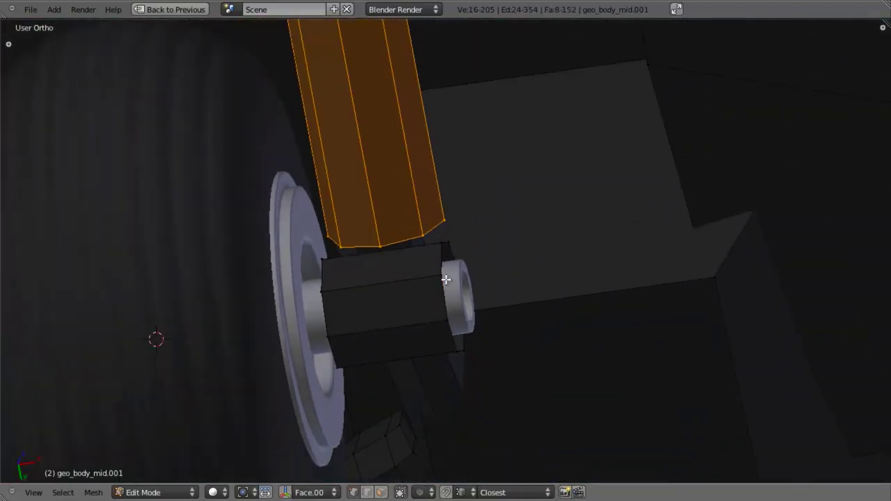
{"action": "middle_click_drag", "start_coordinate": [445, 281], "coordinate": [471, 232]}
{"action": "key", "text": "g"}
{"action": "key", "text": "x"}
{"action": "left_click", "coordinate": [465, 232]}
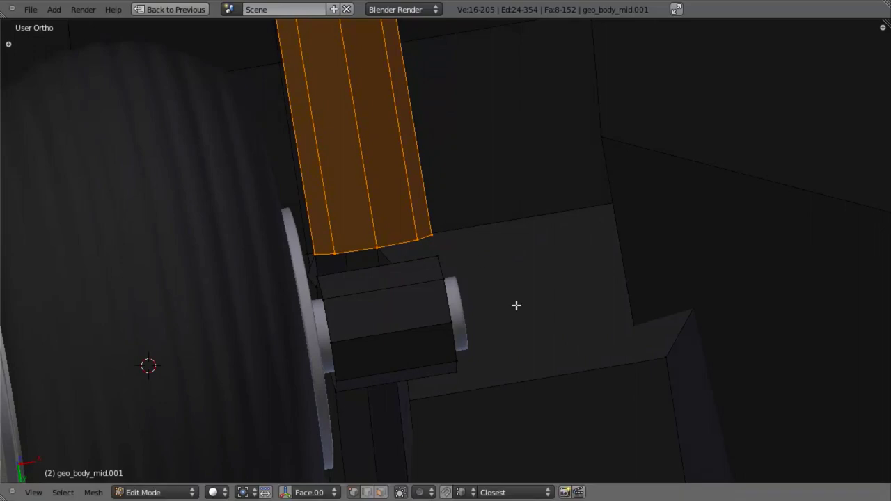
Shrink the straight support pipe along its normals so it is narrower than the axle collar
{"action": "middle_click_drag", "start_coordinate": [515, 304], "coordinate": [504, 297]}
{"action": "key", "text": "alt+s"}
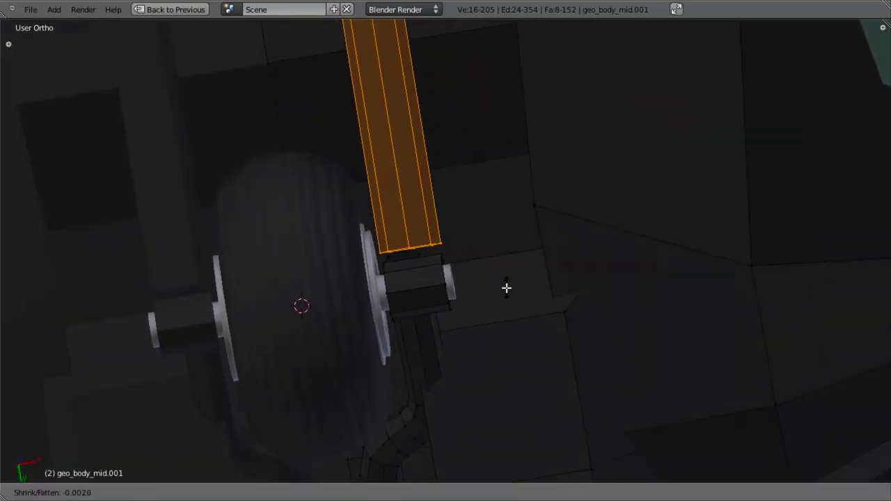
{"action": "left_click", "coordinate": [502, 337]}
{"action": "scroll", "coordinate": [474, 329], "scroll_direction": "up", "scroll_amount": 6}
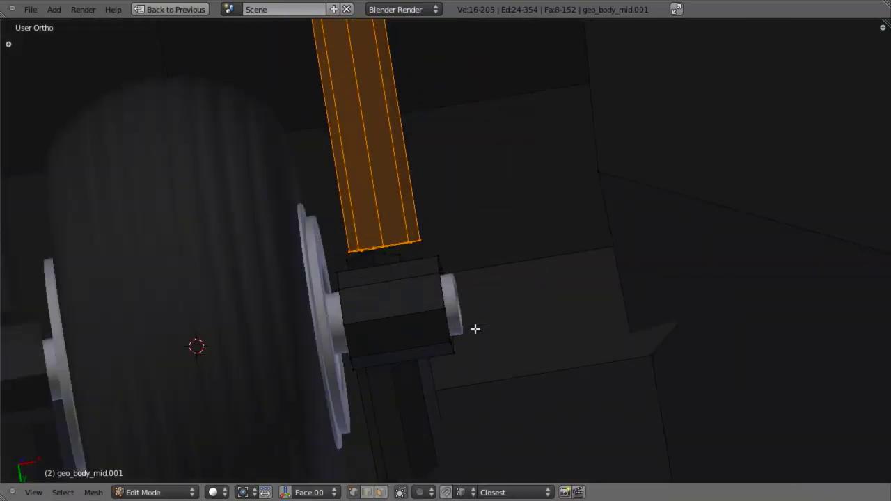
Select the axle-side end vertices of the straight support pipe, extrude them in place and scale the new ring inward
{"action": "key", "text": "KP_3"}
{"action": "scroll", "coordinate": [438, 318], "scroll_direction": "down", "scroll_amount": 3}
{"action": "key", "text": "z"}
{"action": "key", "text": "a"}
{"action": "scroll", "coordinate": [443, 335], "scroll_direction": "down", "scroll_amount": 3}
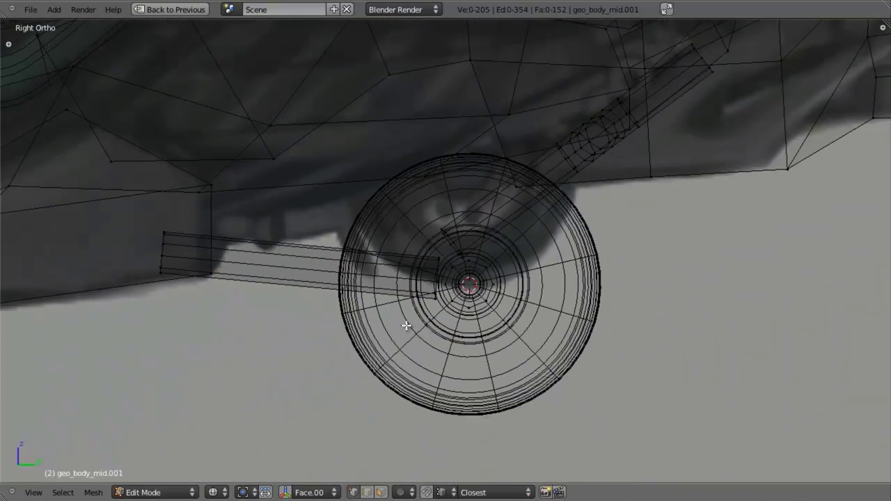
{"action": "key", "text": "b"}
{"action": "left_click_drag", "start_coordinate": [428, 245], "coordinate": [430, 272]}
{"action": "left_click_drag", "start_coordinate": [442, 306], "coordinate": [442, 307]}
{"action": "scroll", "coordinate": [452, 341], "scroll_direction": "up", "scroll_amount": 7}
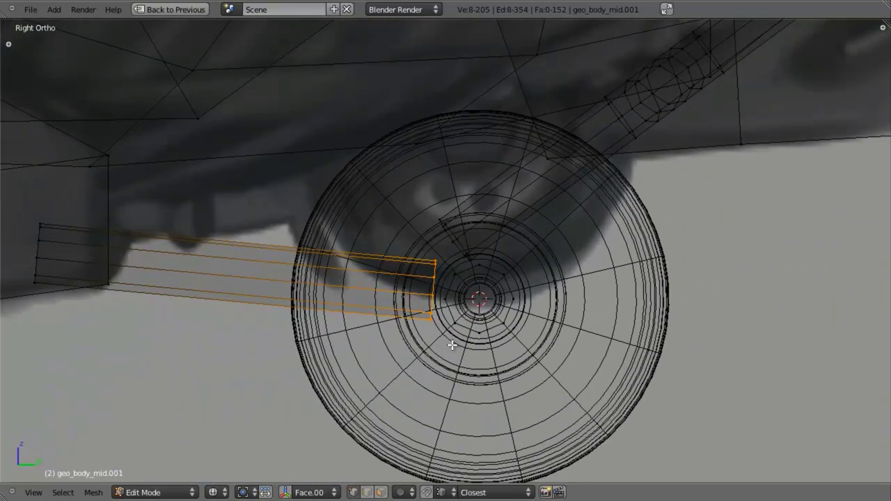
{"action": "key", "text": "e"}
{"action": "right_click", "coordinate": [493, 383]}
{"action": "key", "text": "s"}
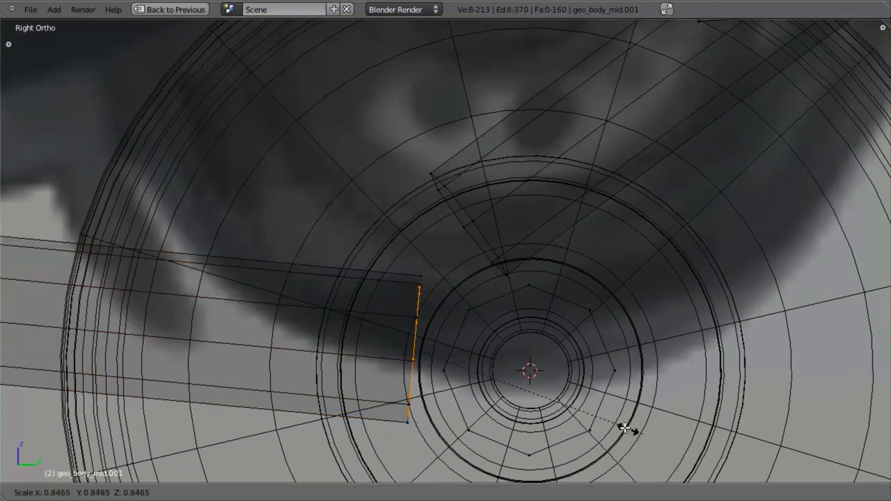
{"action": "left_click", "coordinate": [543, 409]}
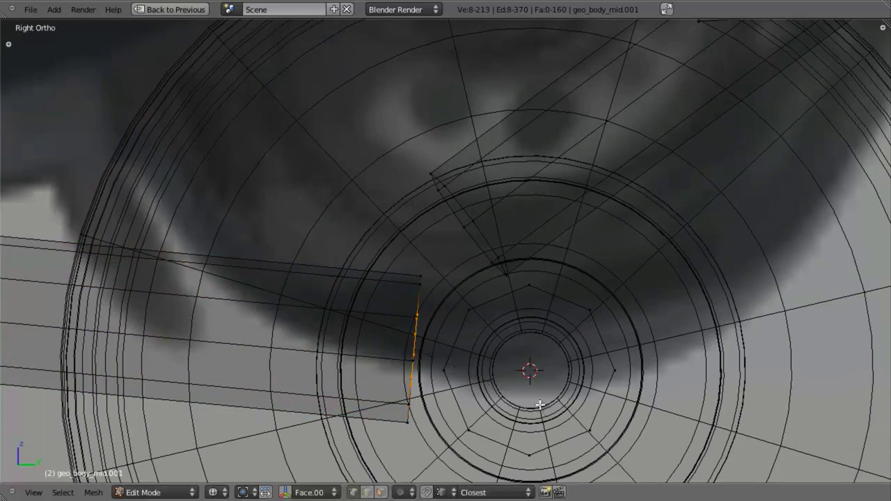
Extrude the inner ring of the pipe end in place and merge it into a single point to cap the pipe
{"action": "key", "text": "e"}
{"action": "right_click", "coordinate": [475, 361]}
{"action": "key", "text": "w"}
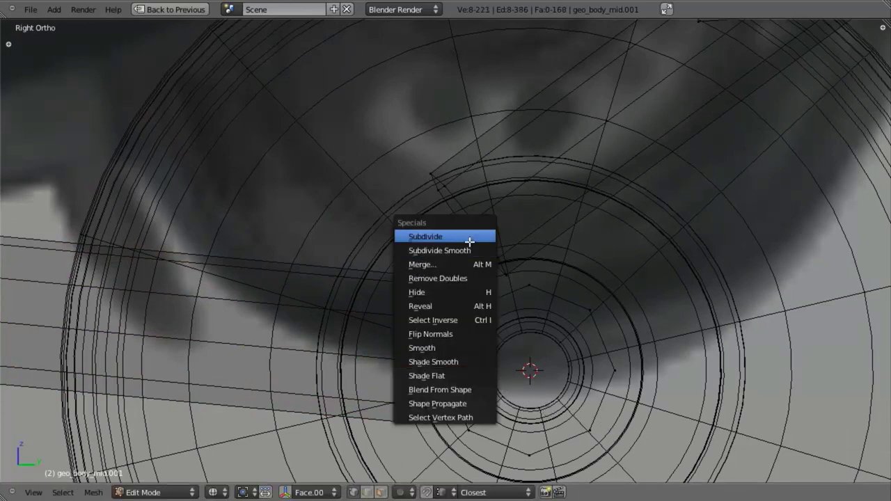
{"action": "left_click", "coordinate": [422, 264]}
{"action": "left_click", "coordinate": [425, 260]}
Select the capped pipe end and extrude it along its normal to the middle of the wheel's axle
{"action": "key", "text": "b"}
{"action": "left_click_drag", "start_coordinate": [378, 261], "coordinate": [438, 449]}
{"action": "key", "text": "e"}
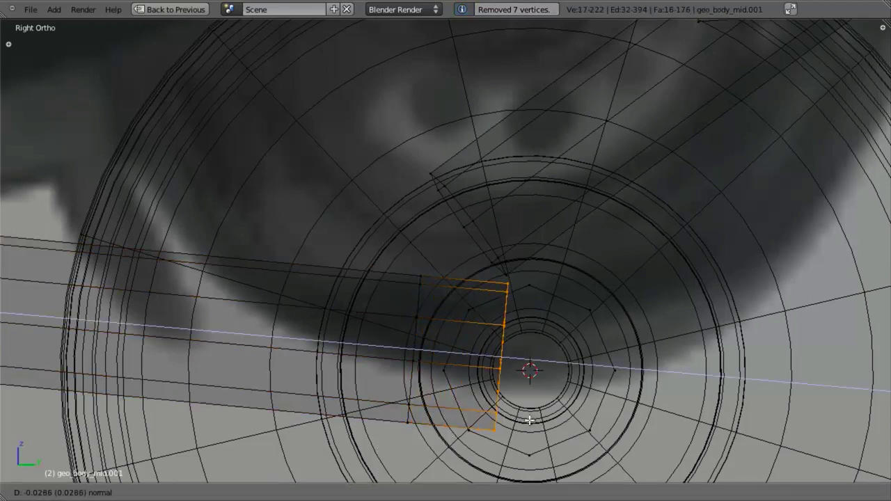
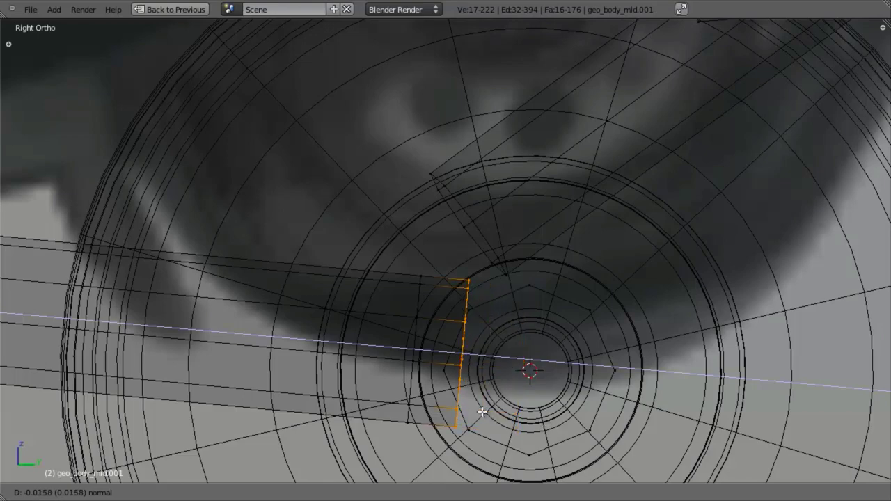
{"action": "left_click", "coordinate": [543, 423]}
{"action": "key", "text": "z"}
{"action": "mouse_move", "coordinate": [521, 364]}
{"action": "middle_mouse_down"}
{"action": "mouse_move", "coordinate": [464, 308]}
{"action": "mouse_move", "coordinate": [487, 363]}
{"action": "middle_mouse_up"}
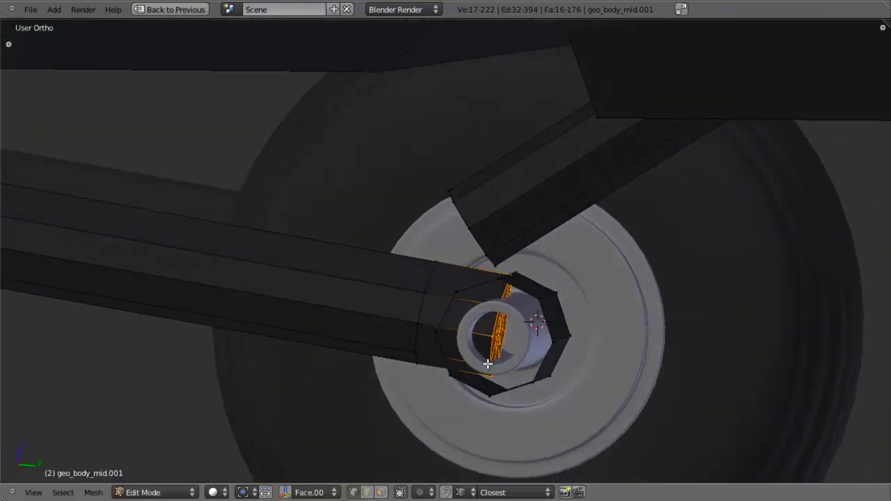
Select the axle collar's face loop and enlarge it on all axes except X until it is wider than the pipe
{"action": "key", "text": "KP_3"}
{"action": "scroll", "coordinate": [536, 355], "scroll_direction": "up", "scroll_amount": 4}
{"action": "key", "text": "a"}
{"action": "key", "text": "z"}
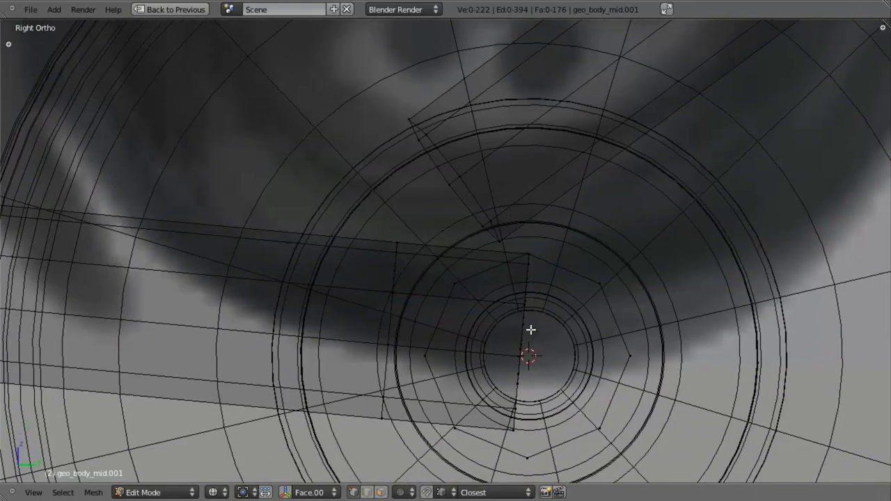
{"action": "middle_click_drag", "start_coordinate": [538, 350], "coordinate": [530, 330], "text": "shift"}
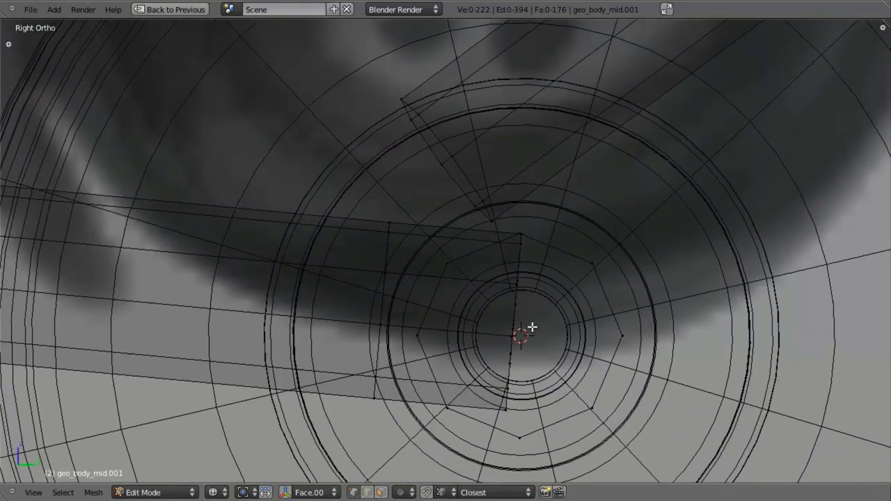
{"action": "right_click", "coordinate": [596, 262], "text": "alt"}
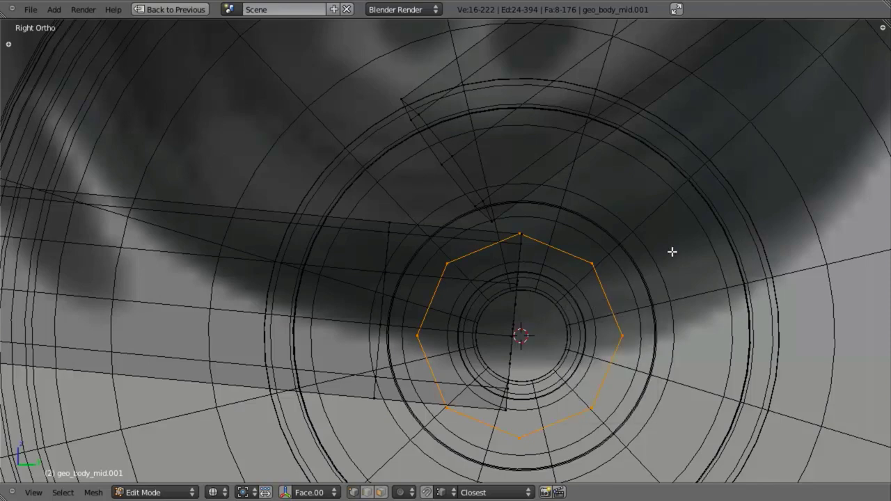
{"action": "key", "text": "z"}
{"action": "key", "text": "s"}
{"action": "key", "text": "shift+x"}
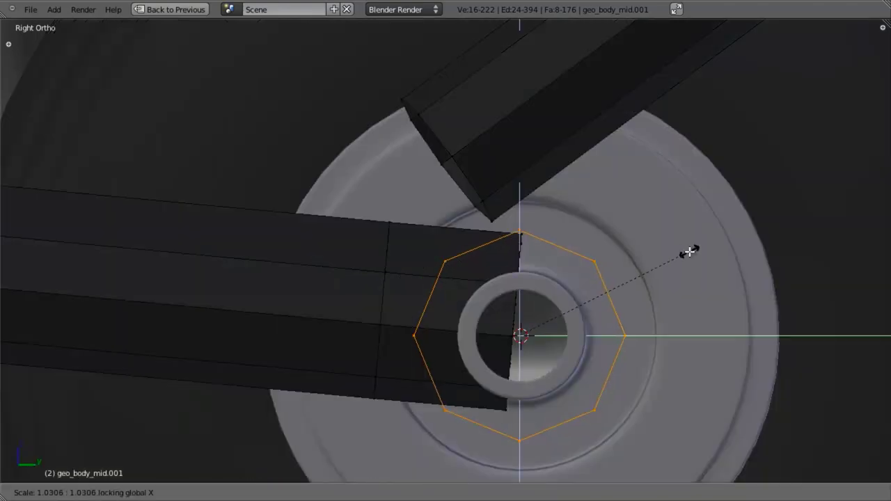
{"action": "left_click", "coordinate": [699, 248]}
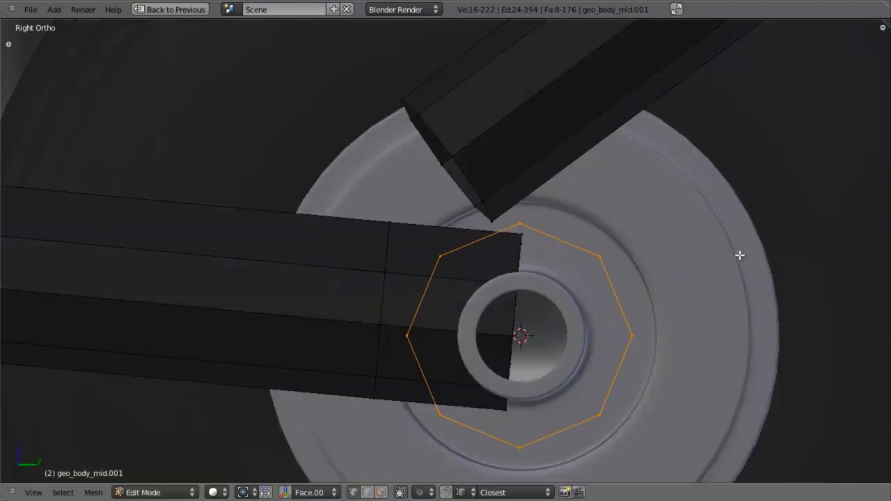
Cut two edge loops around the axle collar and spread them along X toward its outer edges
{"action": "middle_click_drag", "start_coordinate": [520, 314], "coordinate": [599, 284]}
{"action": "key", "text": "ctrl+r"}
{"action": "scroll", "coordinate": [531, 235], "scroll_direction": "up", "scroll_amount": 1}
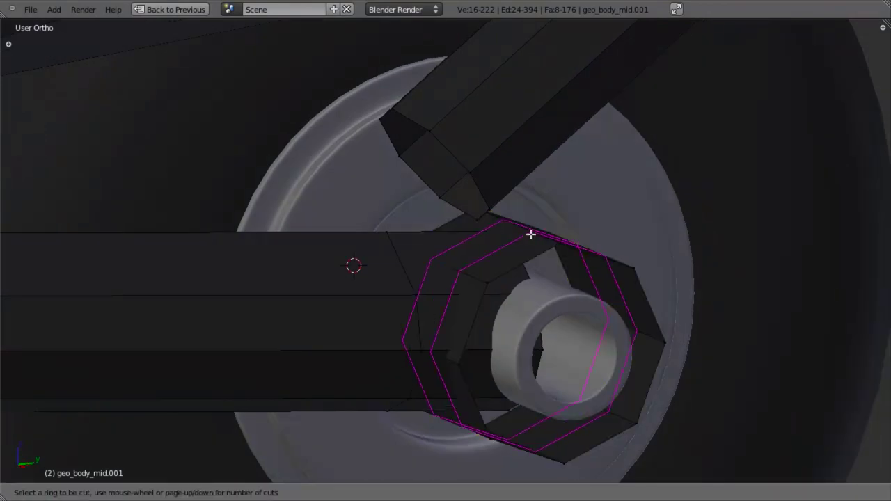
{"action": "left_click", "coordinate": [531, 235]}
{"action": "middle_click_drag", "start_coordinate": [570, 320], "coordinate": [545, 236]}
{"action": "key", "text": "s"}
{"action": "key", "text": "x"}
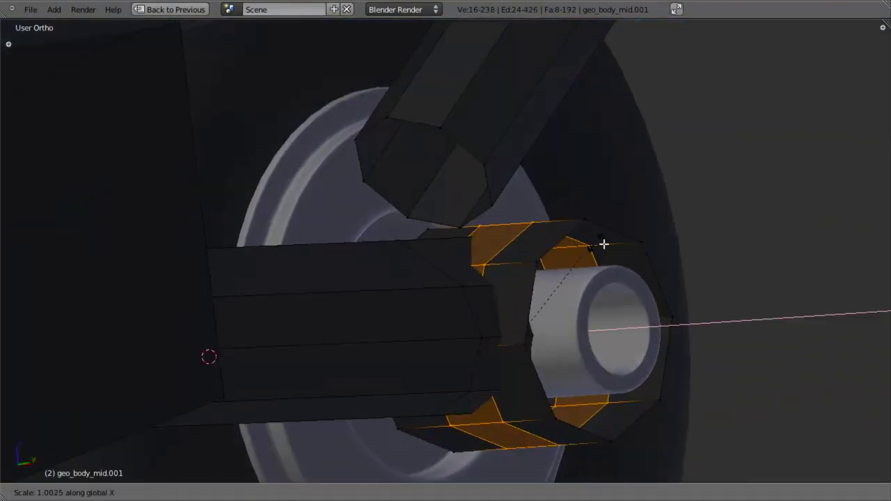
{"action": "left_click", "coordinate": [760, 153]}
Select both open edge loops of the collar, extrude them and scale them inward to about 0.917, excluding X
{"action": "key", "text": "a"}
{"action": "right_click", "coordinate": [562, 237], "text": "alt"}
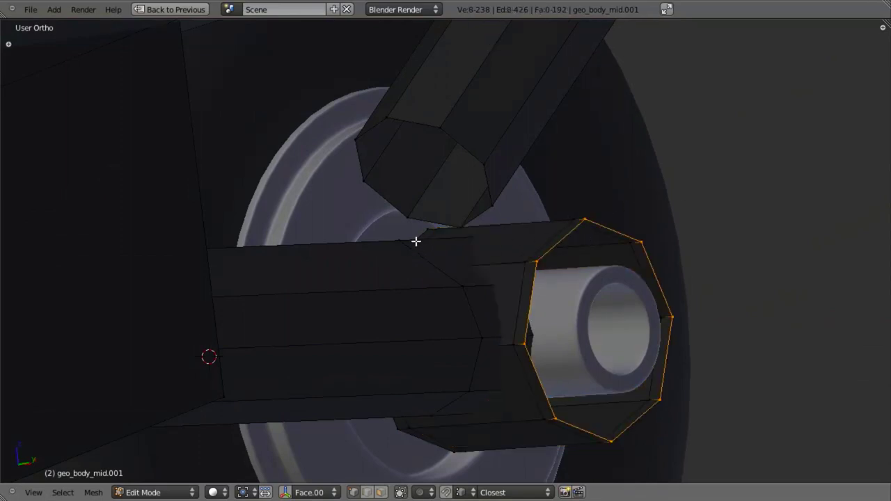
{"action": "right_click", "coordinate": [422, 231], "text": "alt+shift"}
{"action": "key", "text": "e"}
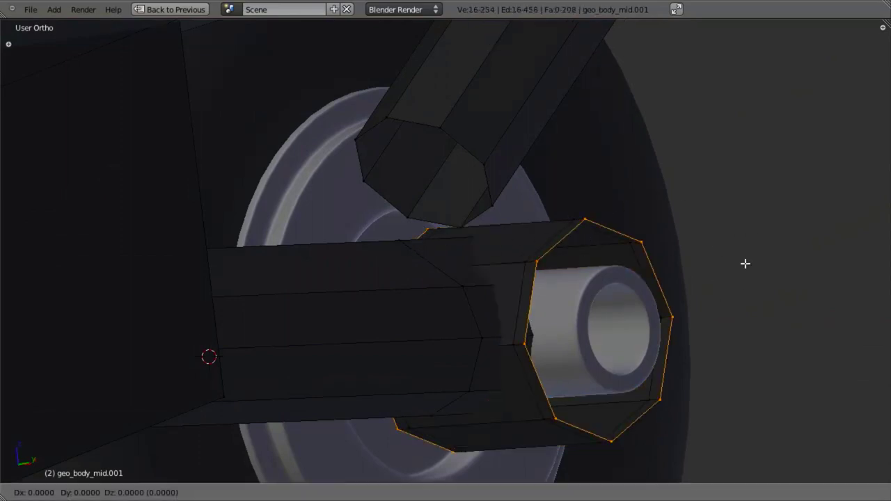
{"action": "right_click", "coordinate": [744, 263]}
{"action": "key", "text": "s"}
{"action": "key", "text": "shift+x"}
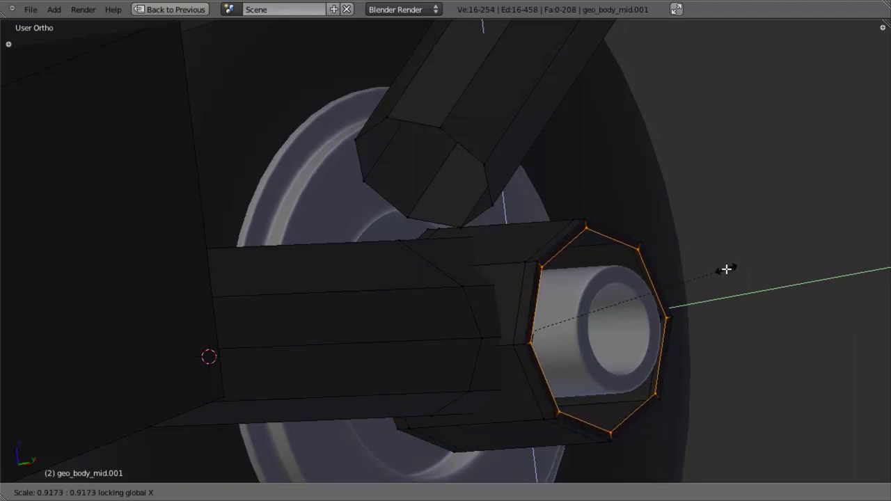
{"action": "left_click", "coordinate": [726, 269]}
Extrude the collar's rim loops inward to the axle at a scale of about 0.69 excluding X, and extrude another slightly smaller loop
{"action": "key", "text": "g"}
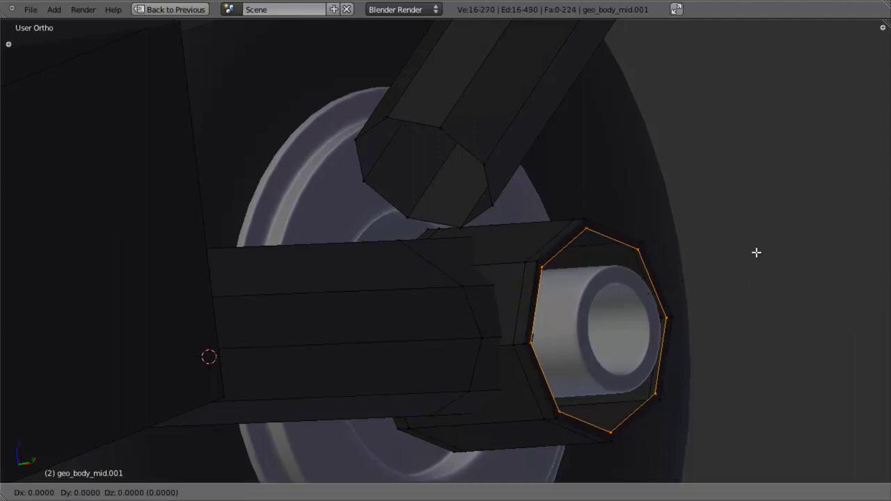
{"action": "key", "text": "s"}
{"action": "key", "text": "x"}
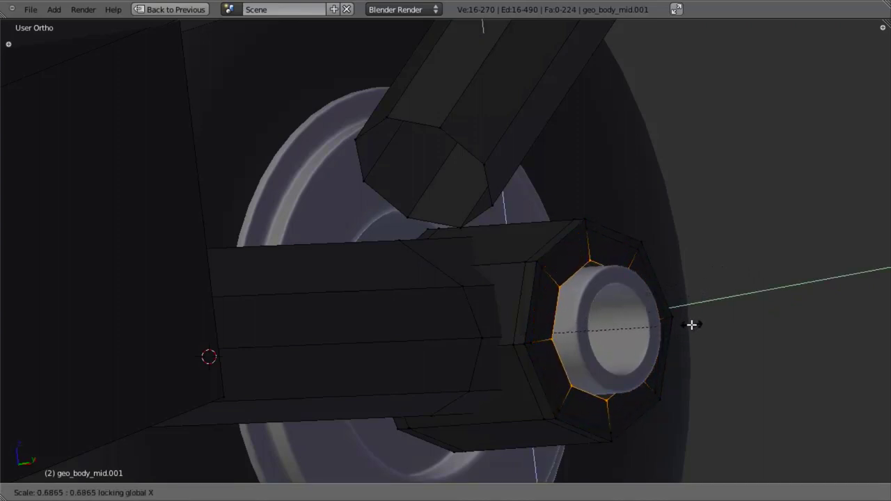
{"action": "left_click", "coordinate": [691, 323]}
{"action": "key", "text": "e"}
{"action": "key", "text": "s"}
{"action": "key", "text": "x"}
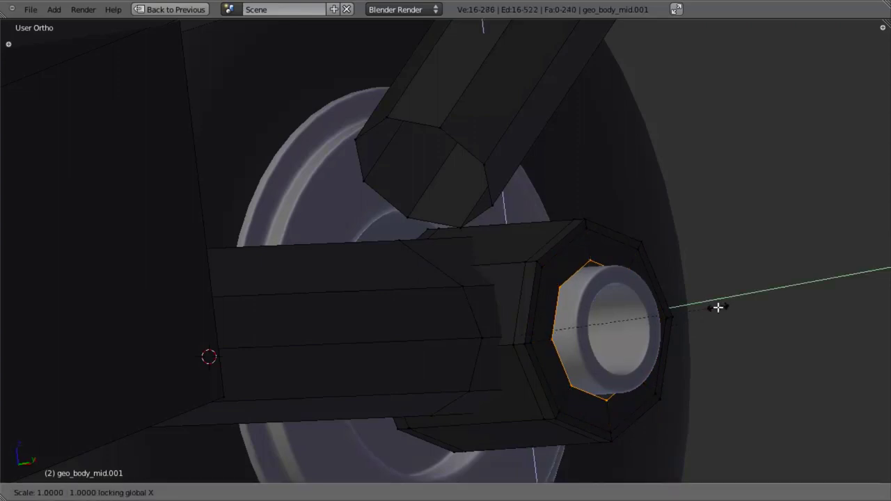
{"action": "left_click", "coordinate": [703, 309]}
{"action": "scroll", "coordinate": [784, 312], "scroll_direction": "up", "scroll_amount": 2}
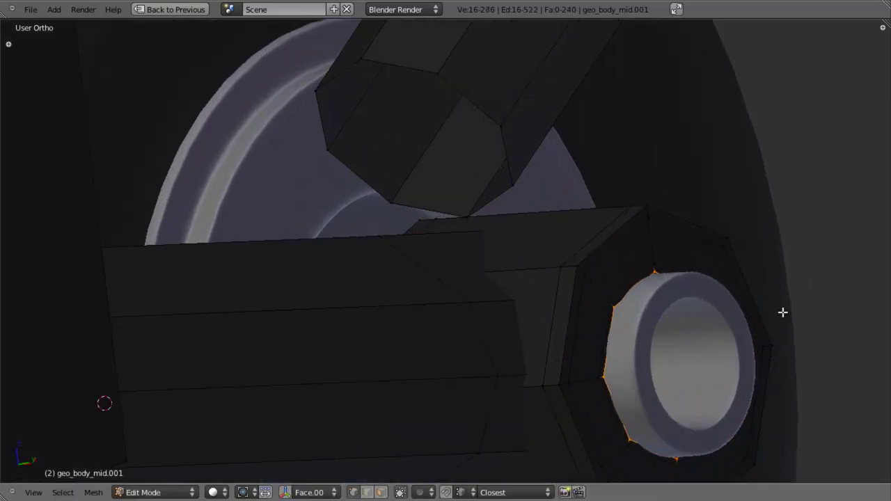
Extrude both inner collar loops and scale them to about 0.88 along X to turn the hole's edges inward
{"action": "key", "text": "z"}
{"action": "key", "text": "s"}
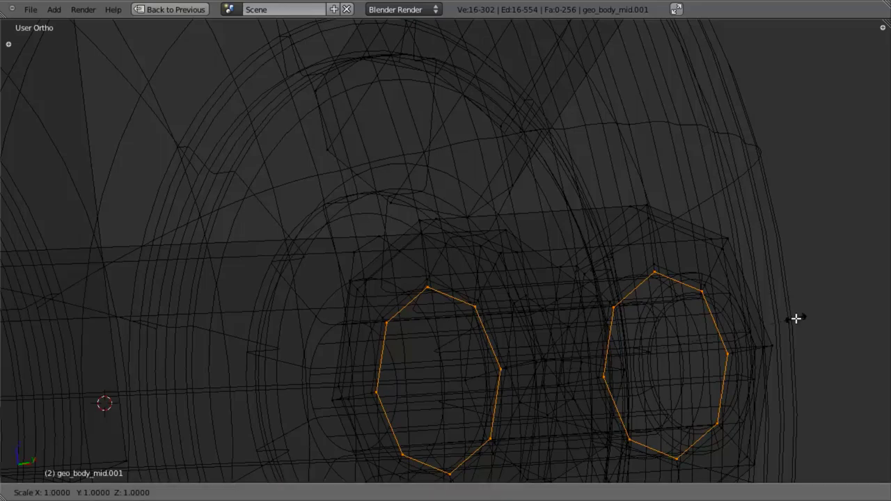
{"action": "key", "text": "x"}
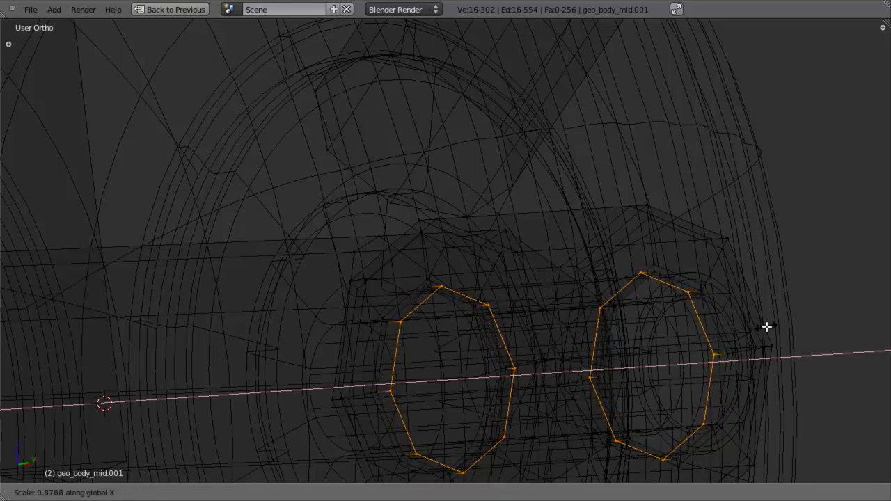
{"action": "left_click", "coordinate": [767, 327]}
{"action": "key", "text": "z"}
{"action": "scroll", "coordinate": [548, 275], "scroll_direction": "down", "scroll_amount": 5}
{"action": "middle_click_drag", "start_coordinate": [549, 274], "coordinate": [407, 305]}
{"action": "scroll", "coordinate": [407, 305], "scroll_direction": "down", "scroll_amount": 4}
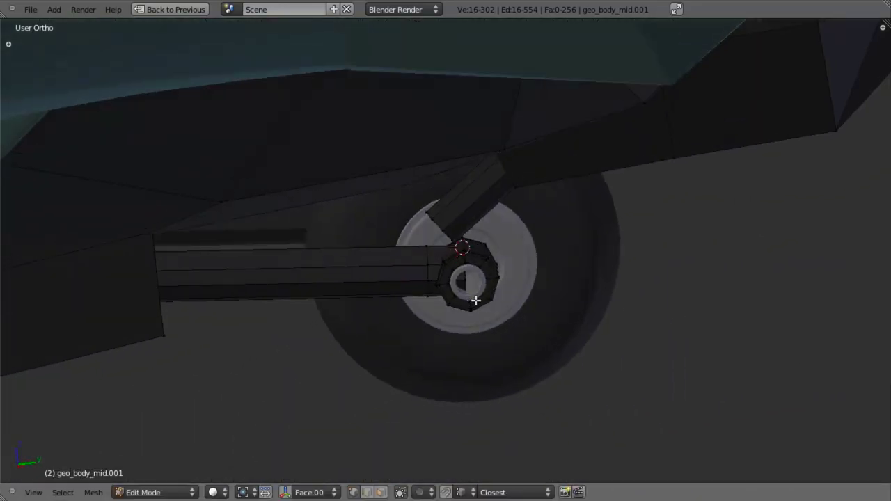
Add a Subdivision Surface modifier to the mid body mesh with 2 view subdivisions and Optimal Display enabled
{"action": "key", "text": "ctrl+Up"}
{"action": "middle_click_drag", "start_coordinate": [479, 285], "coordinate": [491, 262]}
{"action": "left_click", "coordinate": [757, 198]}
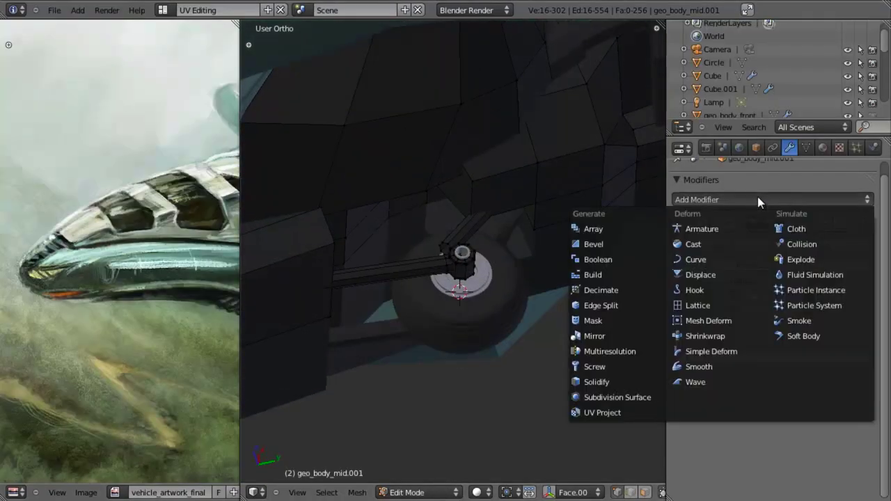
{"action": "left_click", "coordinate": [717, 200]}
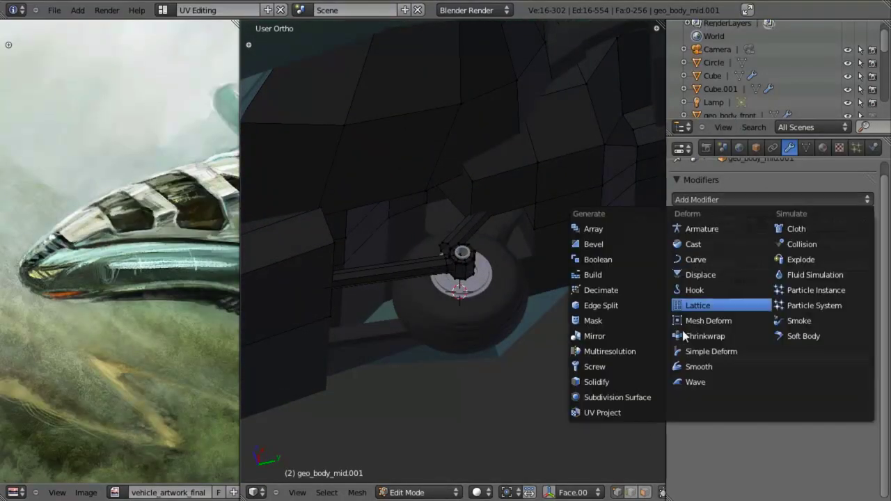
{"action": "left_click", "coordinate": [640, 403]}
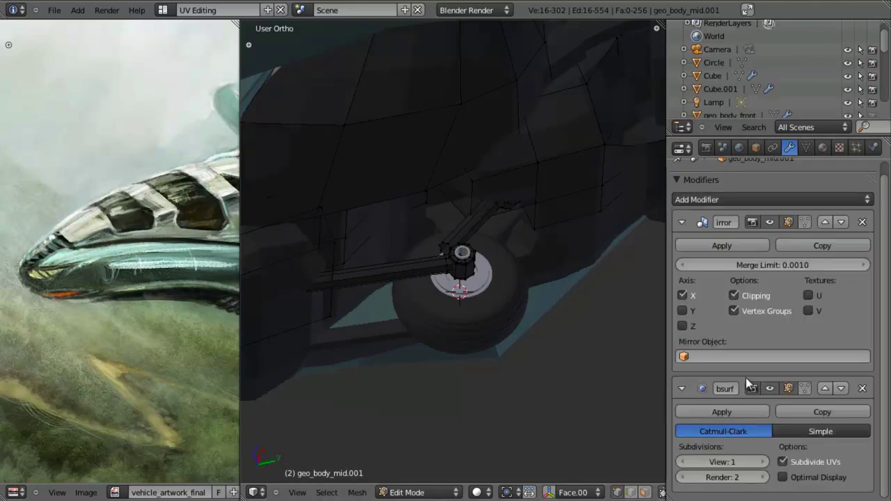
{"action": "left_click", "coordinate": [763, 462]}
Select the whole mid body mesh and apply smooth shading to its faces
{"action": "scroll", "coordinate": [477, 312], "scroll_direction": "up", "scroll_amount": 6}
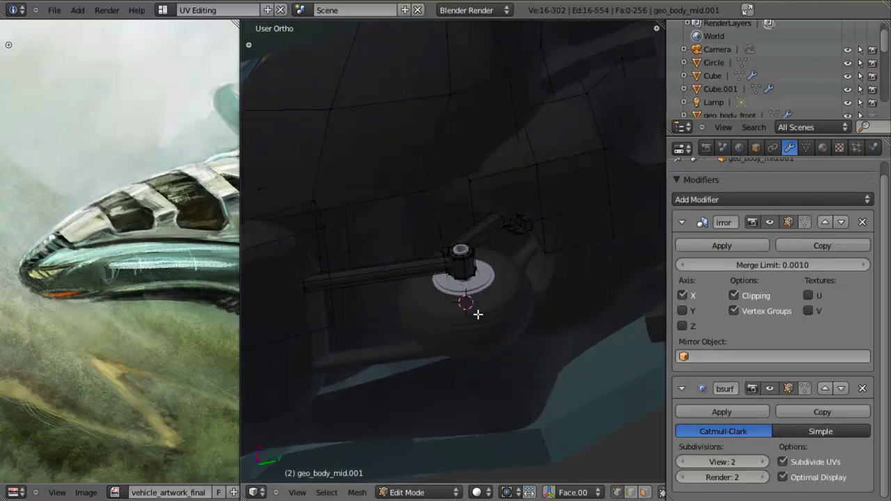
{"action": "key", "text": "a"}
{"action": "key", "text": "w"}
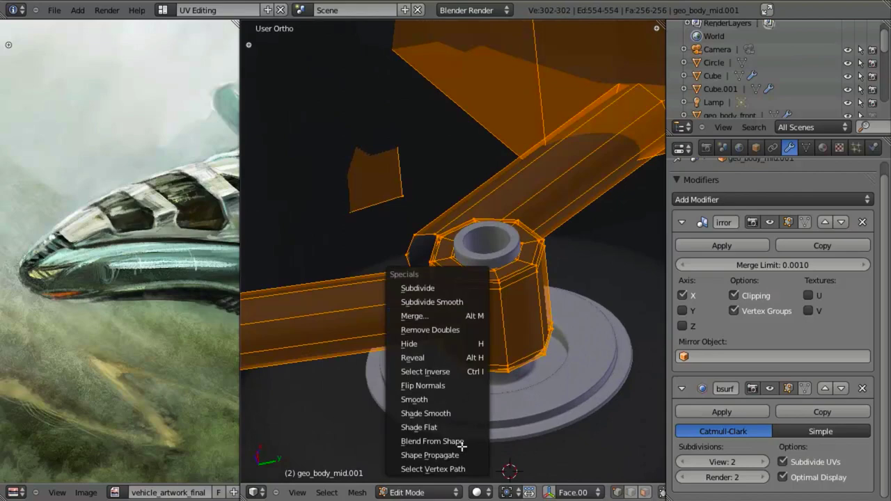
{"action": "middle_click_drag", "start_coordinate": [471, 246], "coordinate": [499, 299]}
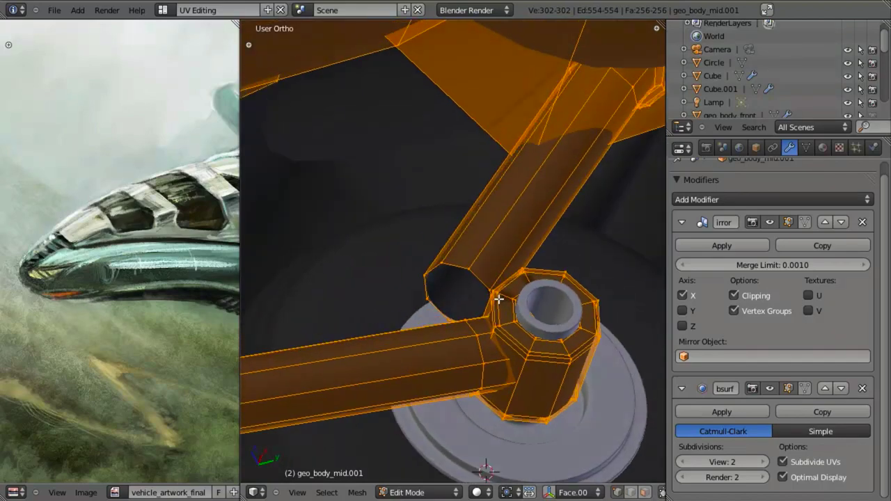
{"action": "key", "text": "KP_3"}
{"action": "scroll", "coordinate": [480, 279], "scroll_direction": "up", "scroll_amount": 4}
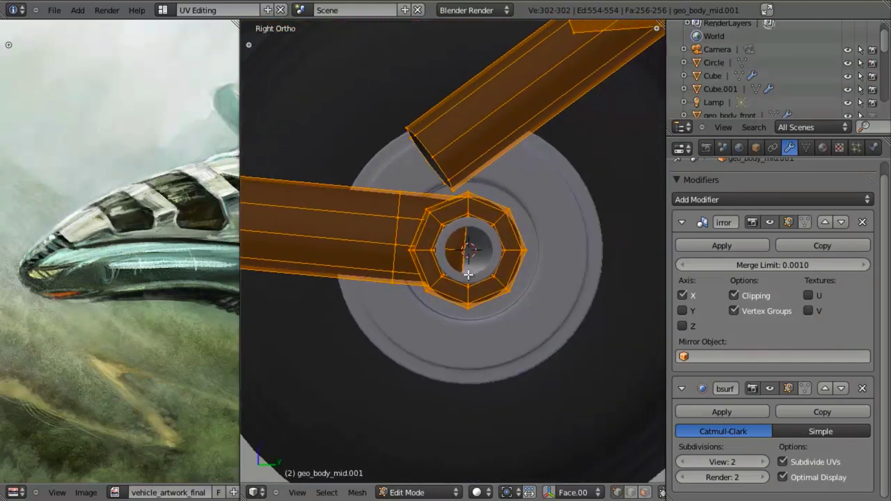
{"action": "key", "text": "a"}
{"action": "key", "text": "b"}
{"action": "left_click_drag", "start_coordinate": [318, 223], "coordinate": [338, 249]}
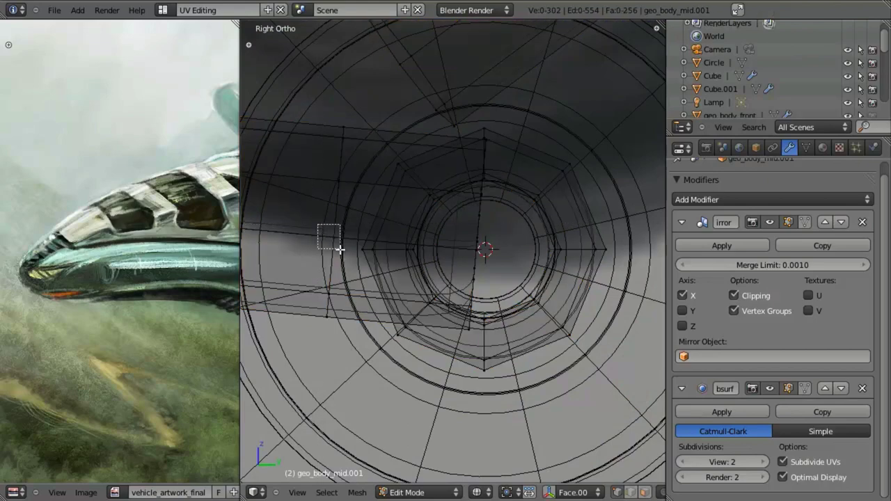
{"action": "key", "text": "l"}
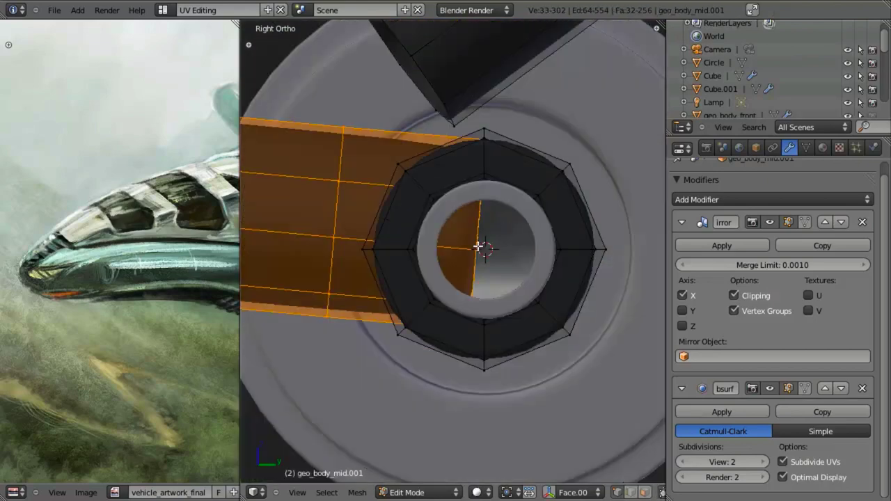
{"action": "key", "text": "a"}
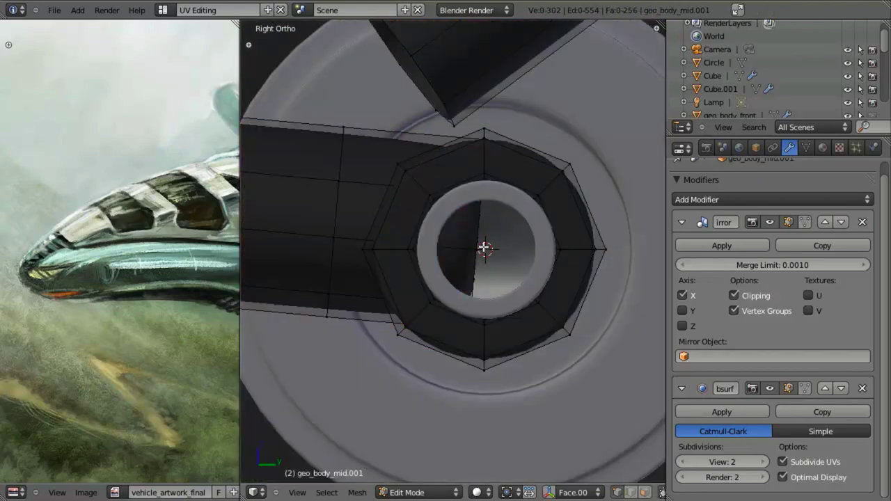
Delete the first linked piece of the old horizontal support pipe that runs to the wheel collar
{"action": "key", "text": "l"}
{"action": "key", "text": "x"}
{"action": "key", "text": "x"}
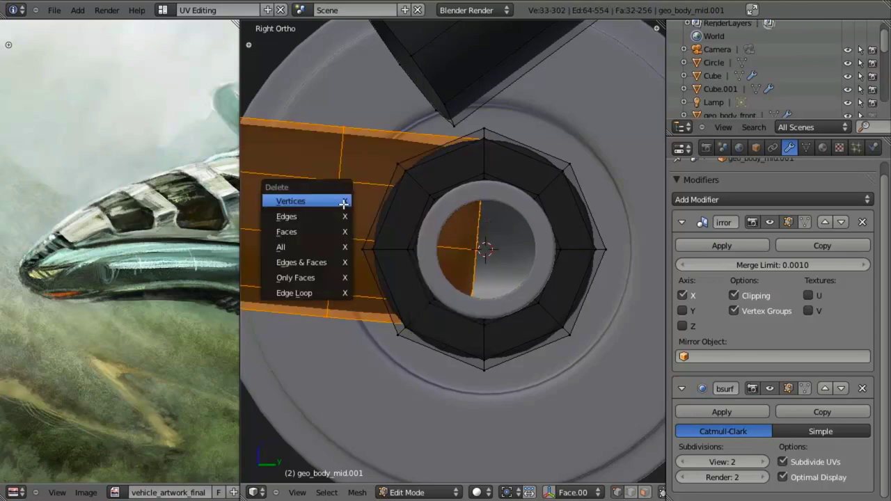
{"action": "key", "text": "z"}
{"action": "scroll", "coordinate": [396, 196], "scroll_direction": "down", "scroll_amount": 3}
{"action": "key", "text": "a"}
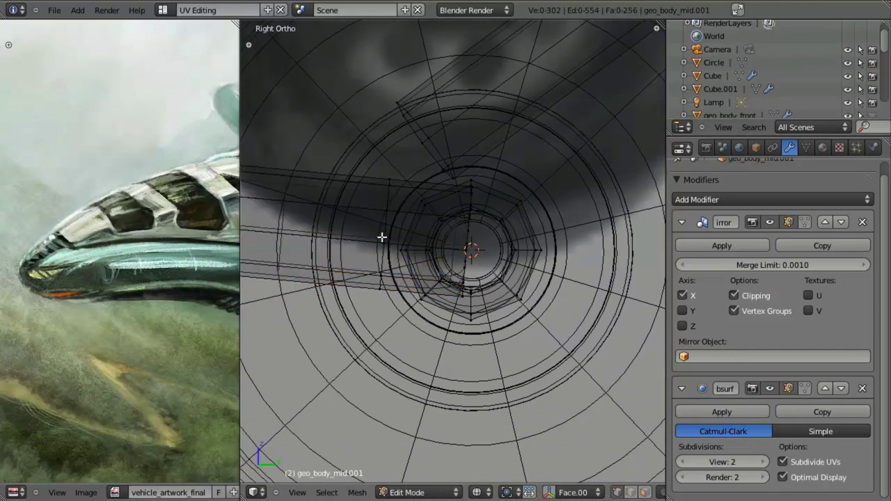
{"action": "right_click", "coordinate": [382, 237], "text": "alt"}
{"action": "scroll", "coordinate": [382, 238], "scroll_direction": "down", "scroll_amount": 3}
{"action": "scroll", "coordinate": [426, 226], "scroll_direction": "up", "scroll_amount": 5}
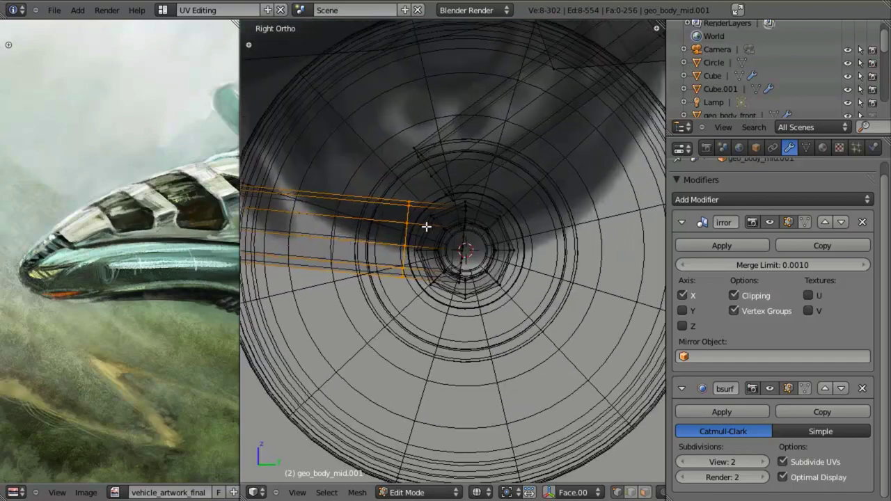
{"action": "key", "text": "l"}
{"action": "scroll", "coordinate": [415, 225], "scroll_direction": "down", "scroll_amount": 7}
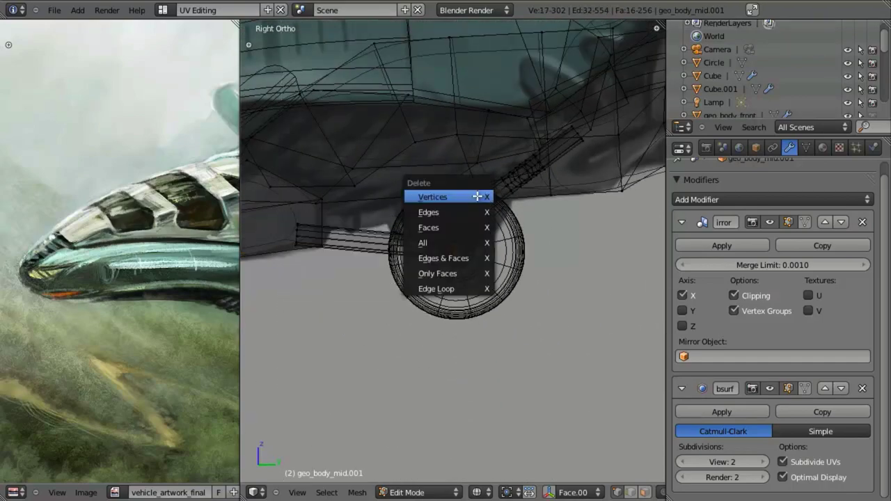
Delete the vertices of the remaining linked section of the old horizontal support pipe
{"action": "scroll", "coordinate": [473, 219], "scroll_direction": "up", "scroll_amount": 5}
{"action": "key", "text": "z"}
{"action": "mouse_move", "coordinate": [474, 219]}
{"action": "middle_mouse_down"}
{"action": "mouse_move", "coordinate": [432, 266]}
{"action": "mouse_move", "coordinate": [521, 257]}
{"action": "mouse_move", "coordinate": [460, 256]}
{"action": "mouse_move", "coordinate": [488, 254]}
{"action": "middle_mouse_up"}
{"action": "key", "text": "l"}
{"action": "scroll", "coordinate": [483, 253], "scroll_direction": "down", "scroll_amount": 3}
{"action": "key", "text": "z"}
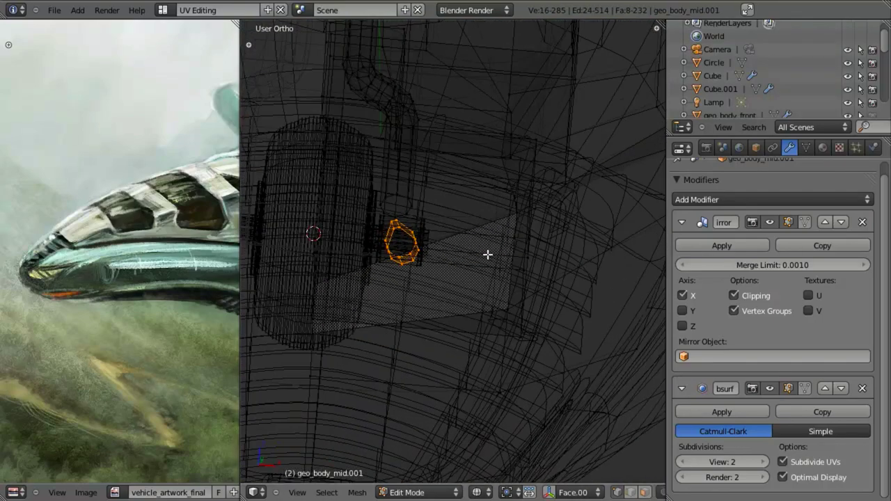
{"action": "scroll", "coordinate": [452, 254], "scroll_direction": "up", "scroll_amount": 4}
{"action": "mouse_move", "coordinate": [391, 222]}
{"action": "middle_mouse_down"}
{"action": "mouse_move", "coordinate": [460, 193]}
{"action": "mouse_move", "coordinate": [459, 211]}
{"action": "mouse_move", "coordinate": [487, 229]}
{"action": "mouse_move", "coordinate": [499, 225]}
{"action": "mouse_move", "coordinate": [435, 237]}
{"action": "mouse_move", "coordinate": [332, 288]}
{"action": "mouse_move", "coordinate": [424, 285]}
{"action": "mouse_move", "coordinate": [483, 258]}
{"action": "mouse_move", "coordinate": [519, 267]}
{"action": "middle_mouse_up"}
{"action": "key", "text": "z"}
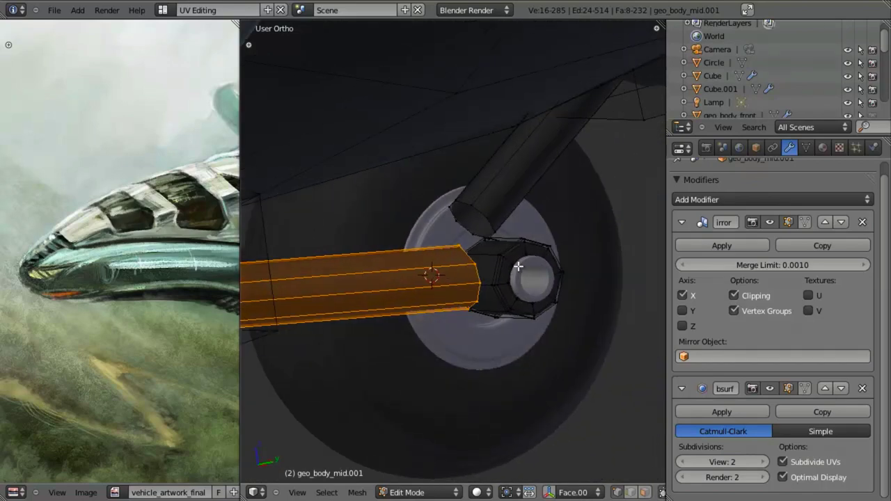
{"action": "key", "text": "x"}
{"action": "left_click", "coordinate": [519, 267]}
Duplicate the edge loop around the collar's hole in place and rotate the copy 90 degrees about Z
{"action": "key", "text": "KP_3"}
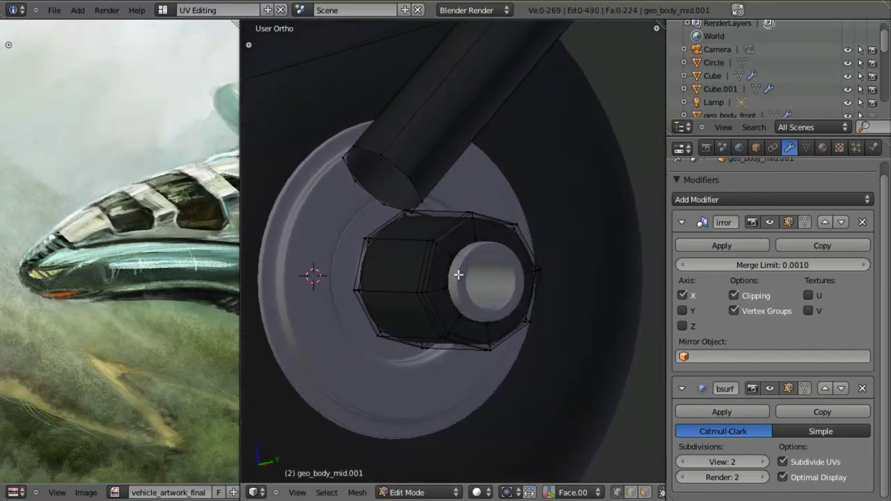
{"action": "scroll", "coordinate": [457, 277], "scroll_direction": "up", "scroll_amount": 3}
{"action": "middle_click_drag", "start_coordinate": [529, 280], "coordinate": [422, 237], "text": "shift"}
{"action": "scroll", "coordinate": [421, 237], "scroll_direction": "up", "scroll_amount": 3}
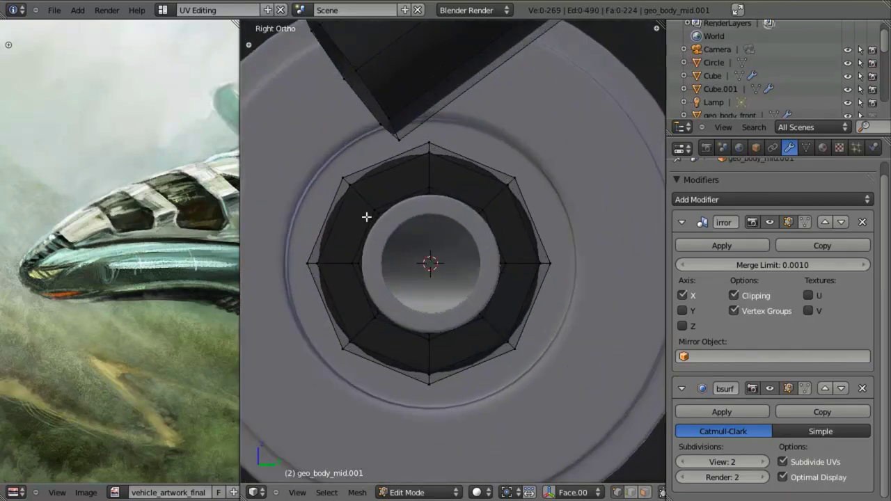
{"action": "key", "text": "shift+d"}
{"action": "right_click", "coordinate": [543, 282]}
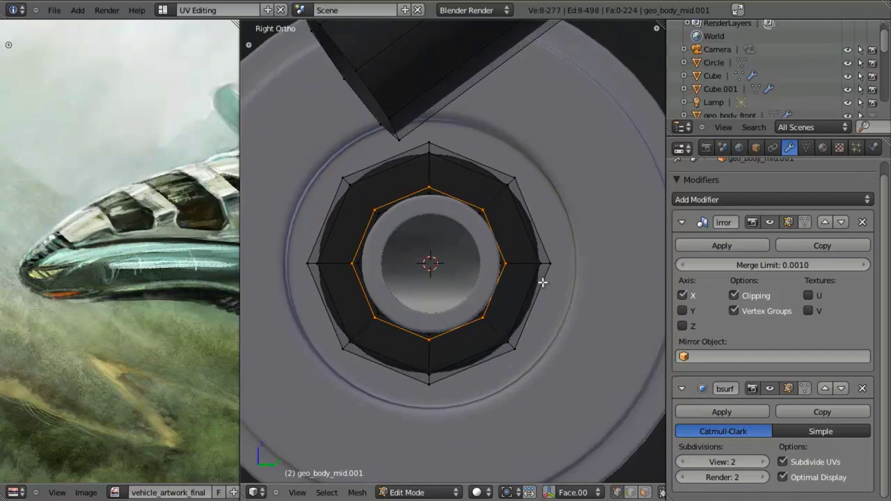
{"action": "key", "text": "r"}
{"action": "key", "text": "0"}
{"action": "key", "text": "Return"}
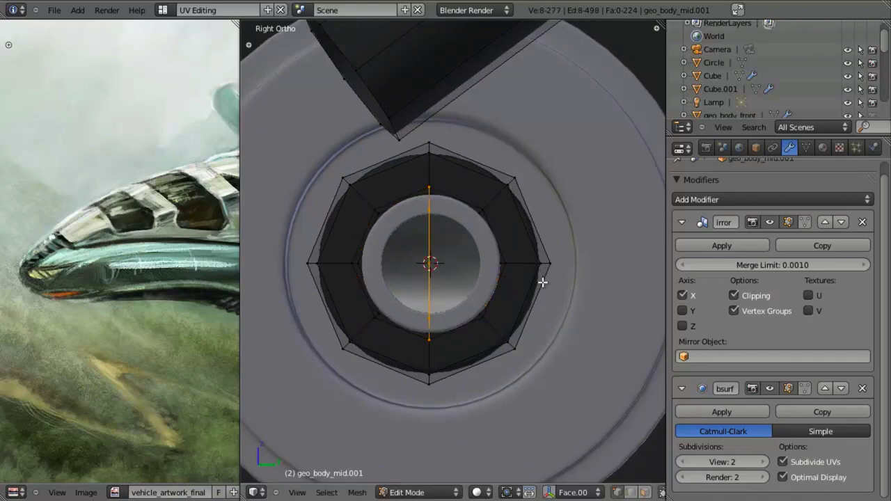
Centre the duplicated loop on the collar's width along X and scale it to about 1.15
{"action": "key", "text": "KP_1"}
{"action": "middle_click_drag", "start_coordinate": [307, 315], "coordinate": [446, 305], "text": "shift"}
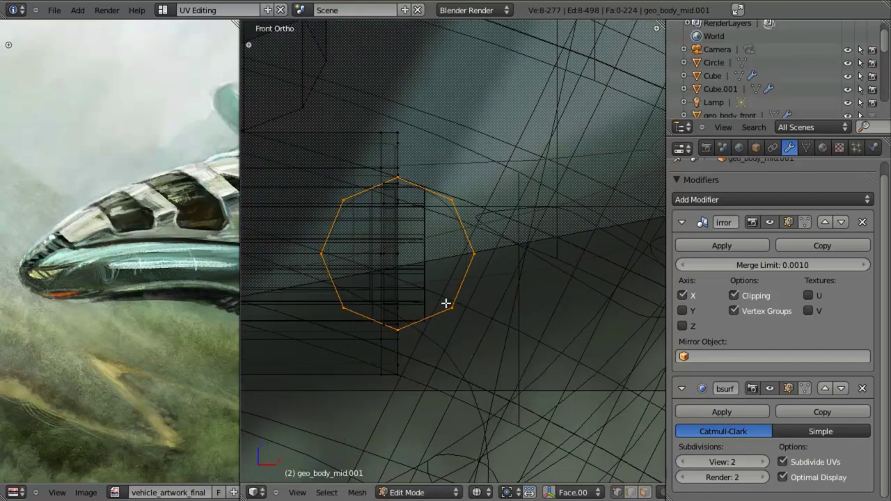
{"action": "middle_click_drag", "start_coordinate": [385, 304], "coordinate": [527, 307], "text": "shift"}
{"action": "scroll", "coordinate": [529, 305], "scroll_direction": "down", "scroll_amount": 3}
{"action": "key", "text": "g"}
{"action": "key", "text": "x"}
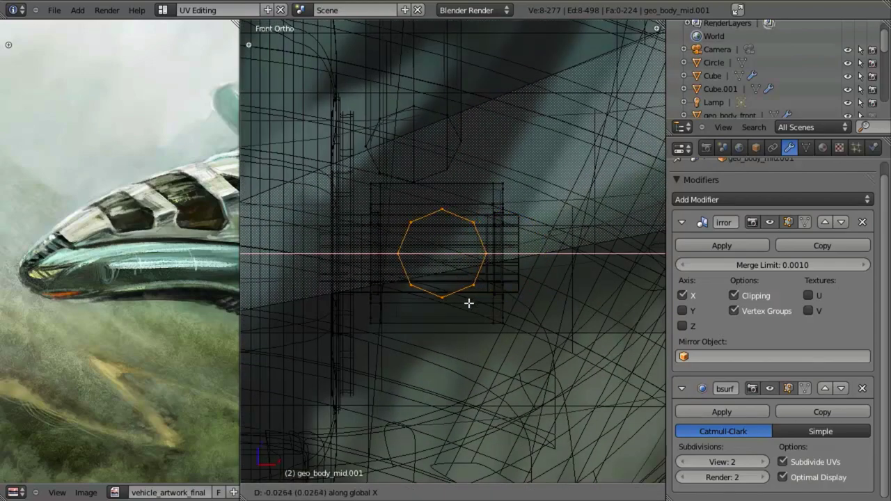
{"action": "key", "text": "Escape"}
{"action": "key", "text": "s"}
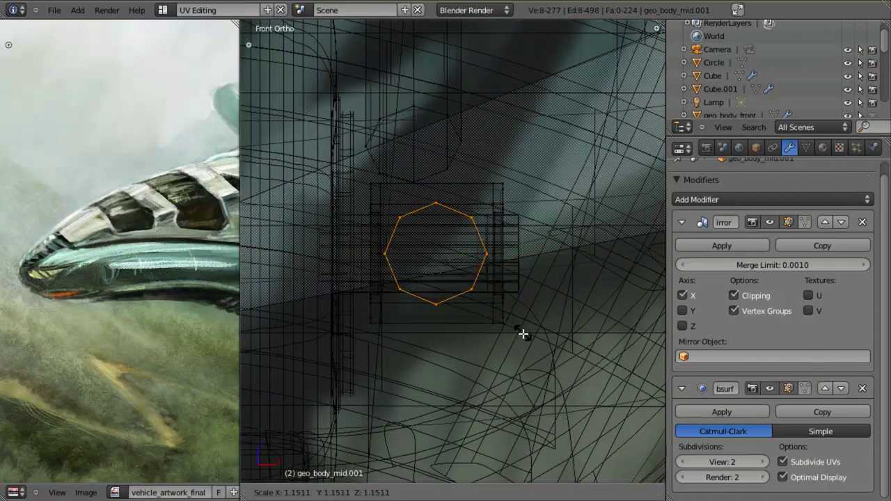
{"action": "left_click", "coordinate": [522, 334]}
Move the loop about 0.039 along negative Y clear of the collar, and extrude it about 0.4 along Y as a new pipe
{"action": "key", "text": "KP_3"}
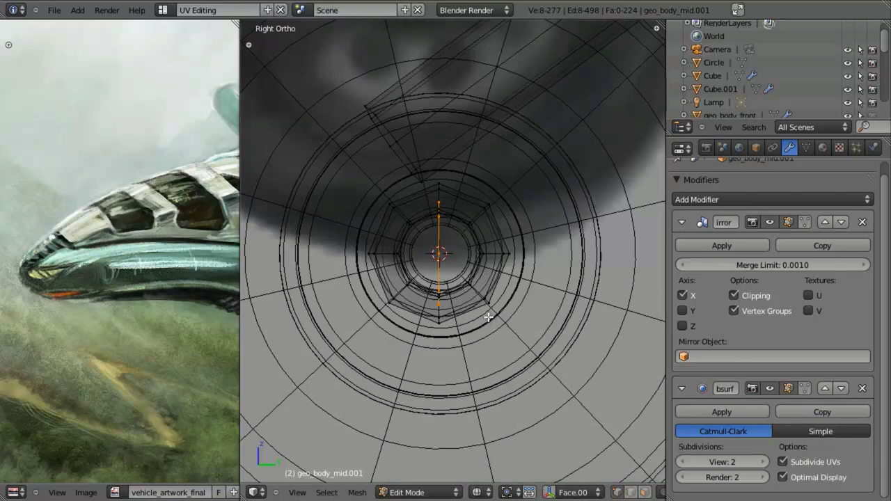
{"action": "key", "text": "g"}
{"action": "key", "text": "x"}
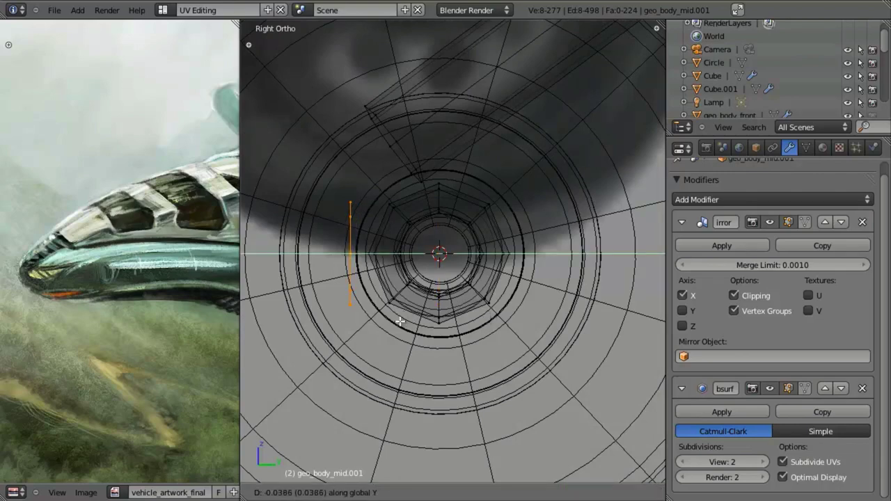
{"action": "left_click", "coordinate": [400, 321]}
{"action": "key", "text": "z"}
{"action": "scroll", "coordinate": [557, 324], "scroll_direction": "down", "scroll_amount": 5}
{"action": "key", "text": "g"}
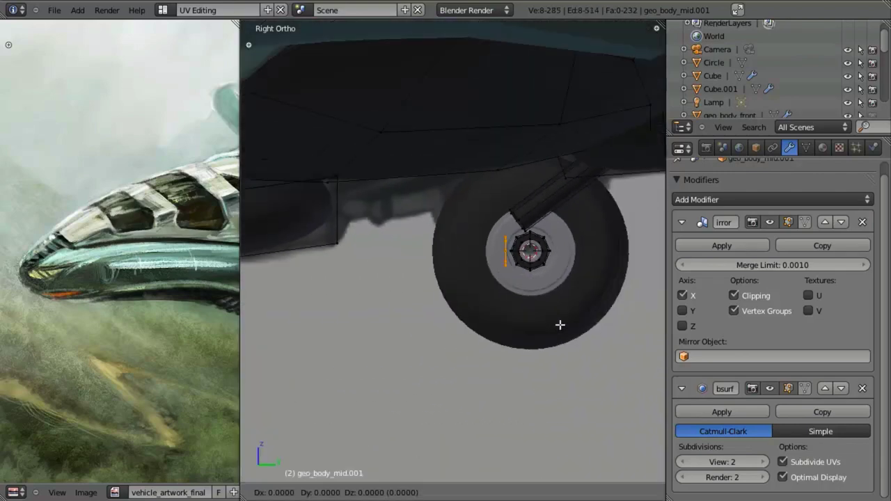
{"action": "key", "text": "y"}
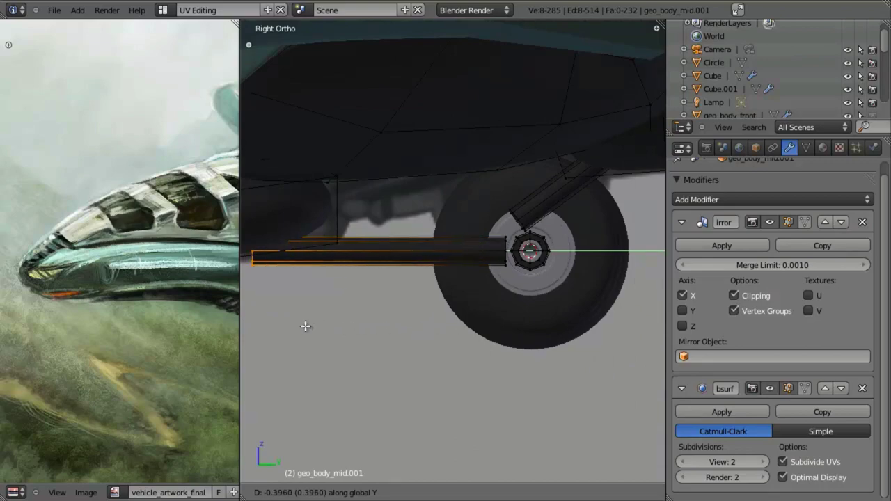
{"action": "left_click", "coordinate": [296, 324]}
Check the new pipe against the collar and hide every object except the mid body mesh
{"action": "scroll", "coordinate": [522, 306], "scroll_direction": "up", "scroll_amount": 6}
{"action": "middle_click_drag", "start_coordinate": [355, 285], "coordinate": [550, 282]}
{"action": "middle_click_drag", "start_coordinate": [323, 231], "coordinate": [445, 267], "text": "shift"}
{"action": "scroll", "coordinate": [460, 240], "scroll_direction": "up", "scroll_amount": 3}
{"action": "key", "text": "a"}
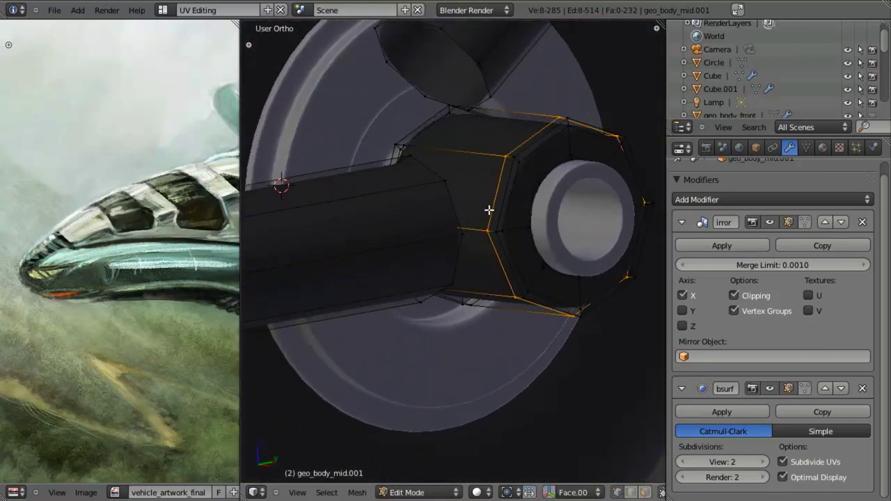
{"action": "middle_click_drag", "start_coordinate": [453, 238], "coordinate": [475, 255]}
{"action": "scroll", "coordinate": [477, 238], "scroll_direction": "up", "scroll_amount": 6}
{"action": "scroll", "coordinate": [477, 238], "scroll_direction": "down", "scroll_amount": 9}
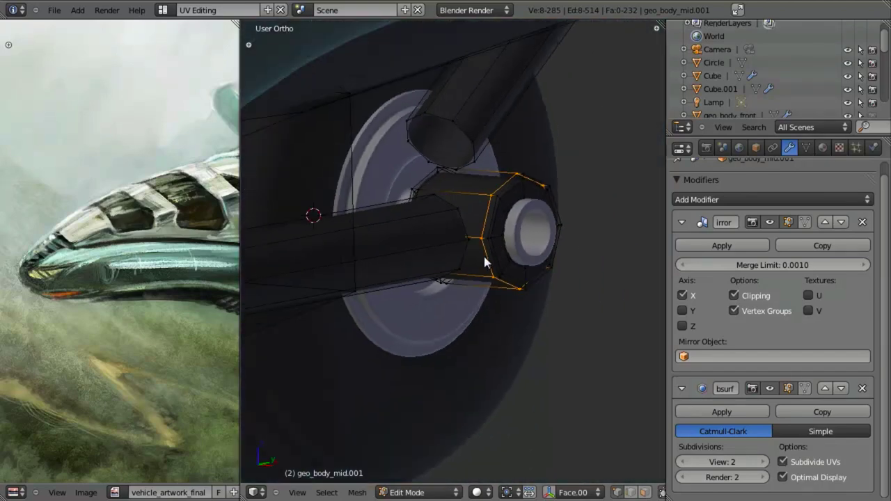
{"action": "key", "text": "Tab"}
{"action": "key", "text": "Tab"}
{"action": "key", "text": "Tab"}
{"action": "key", "text": "shift+h"}
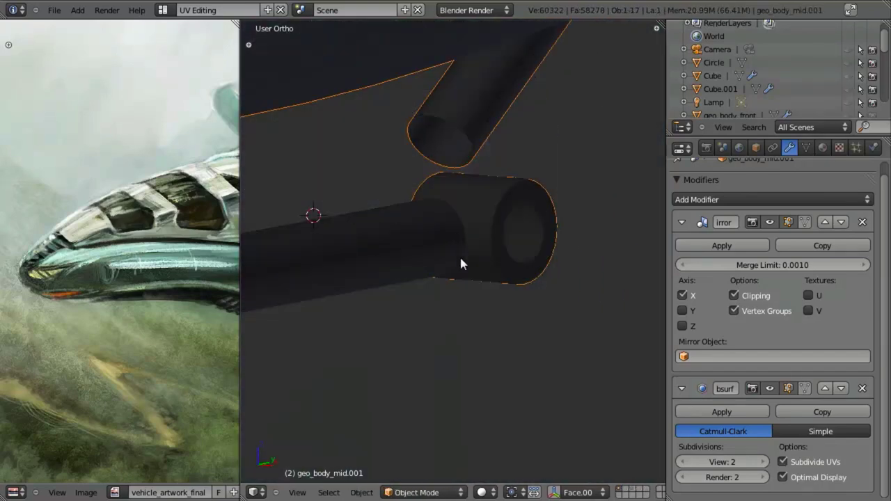
Hide all mesh parts except the new pipe and the collar, and maximize the 3D view
{"action": "middle_click_drag", "start_coordinate": [461, 263], "coordinate": [512, 210]}
{"action": "key", "text": "Tab"}
{"action": "key", "text": "a"}
{"action": "key", "text": "l"}
{"action": "key", "text": "l"}
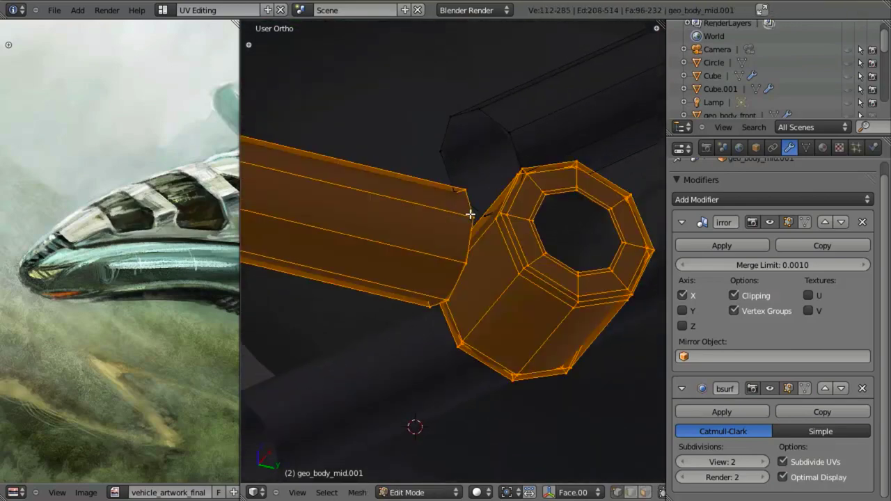
{"action": "key", "text": "shift+h"}
{"action": "scroll", "coordinate": [473, 288], "scroll_direction": "down", "scroll_amount": 6}
{"action": "key", "text": "shift+space"}
{"action": "middle_click_drag", "start_coordinate": [488, 306], "coordinate": [469, 209]}
{"action": "scroll", "coordinate": [478, 265], "scroll_direction": "up", "scroll_amount": 3}
{"action": "key", "text": "a"}
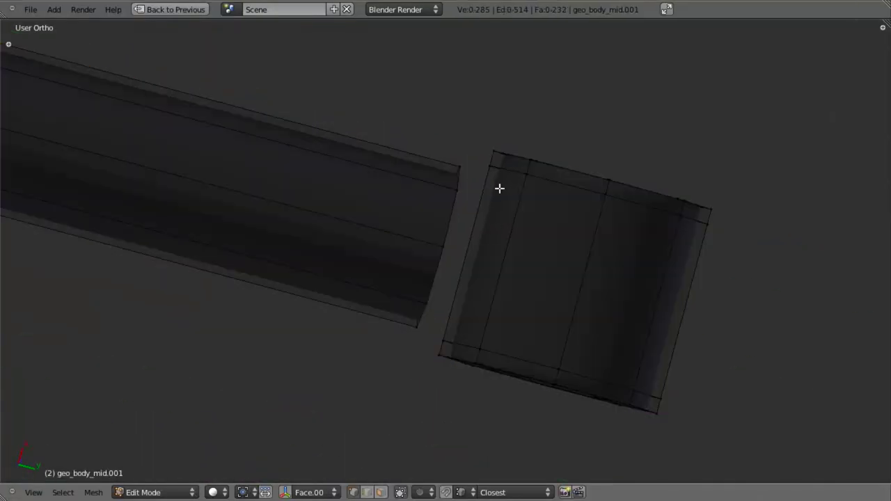
Set snapping to Vertex and snap the collar's wheel-side support loop along X to the pipe's nearest side vertex
{"action": "key", "text": "shift+h"}
{"action": "key", "text": "KP_1"}
{"action": "scroll", "coordinate": [448, 229], "scroll_direction": "down", "scroll_amount": 3}
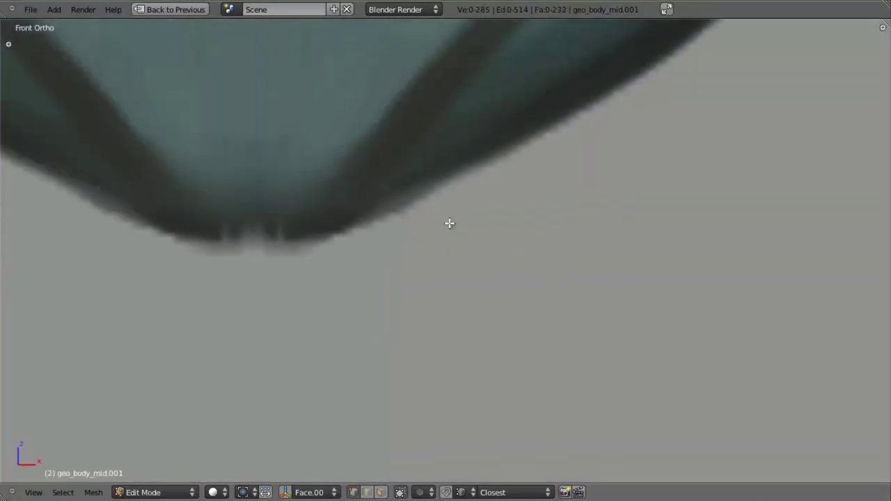
{"action": "middle_click_drag", "start_coordinate": [423, 153], "coordinate": [490, 330], "text": "shift"}
{"action": "scroll", "coordinate": [490, 327], "scroll_direction": "down", "scroll_amount": 4}
{"action": "scroll", "coordinate": [463, 269], "scroll_direction": "down", "scroll_amount": 6}
{"action": "scroll", "coordinate": [481, 266], "scroll_direction": "up", "scroll_amount": 4}
{"action": "middle_click_drag", "start_coordinate": [483, 223], "coordinate": [443, 234], "text": "shift"}
{"action": "scroll", "coordinate": [452, 377], "scroll_direction": "up", "scroll_amount": 1}
{"action": "scroll", "coordinate": [451, 379], "scroll_direction": "up", "scroll_amount": 7}
{"action": "scroll", "coordinate": [422, 295], "scroll_direction": "up", "scroll_amount": 3}
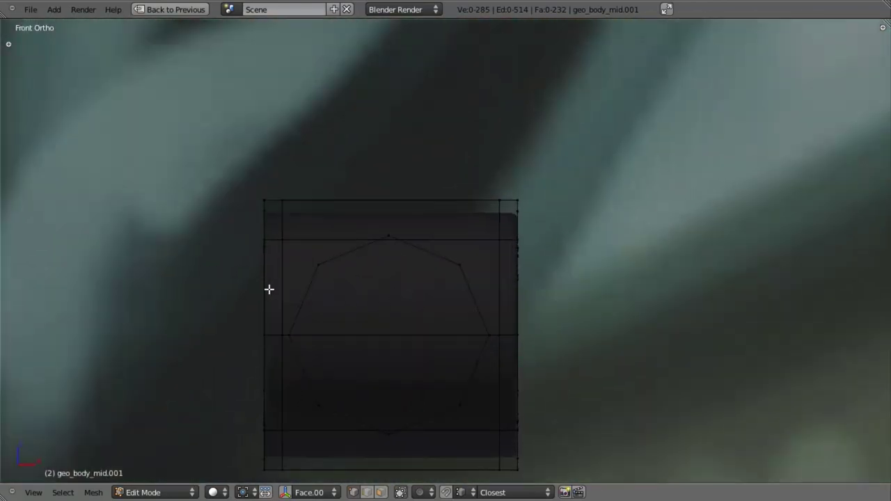
{"action": "right_click", "coordinate": [282, 292], "text": "alt"}
{"action": "key", "text": "ctrl+shift+Tab"}
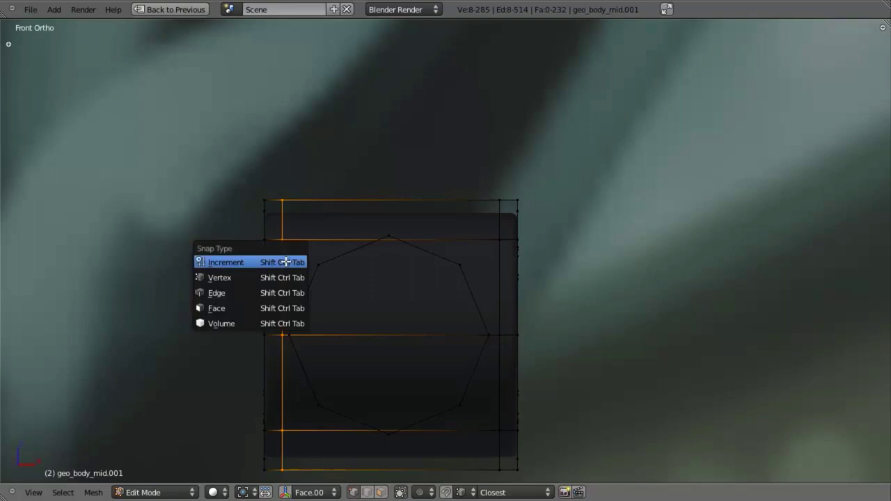
{"action": "left_click", "coordinate": [288, 276]}
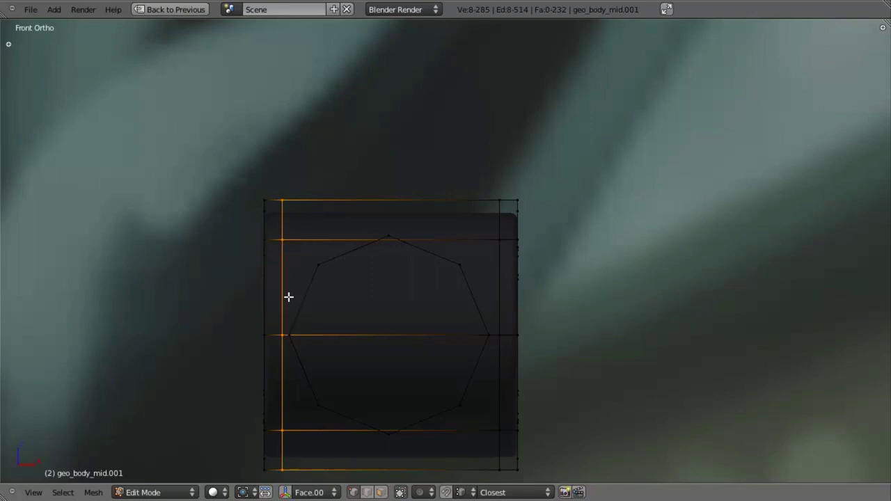
{"action": "key", "text": "g"}
{"action": "key", "text": "x"}
{"action": "left_click", "coordinate": [288, 334]}
{"action": "key", "text": "a"}
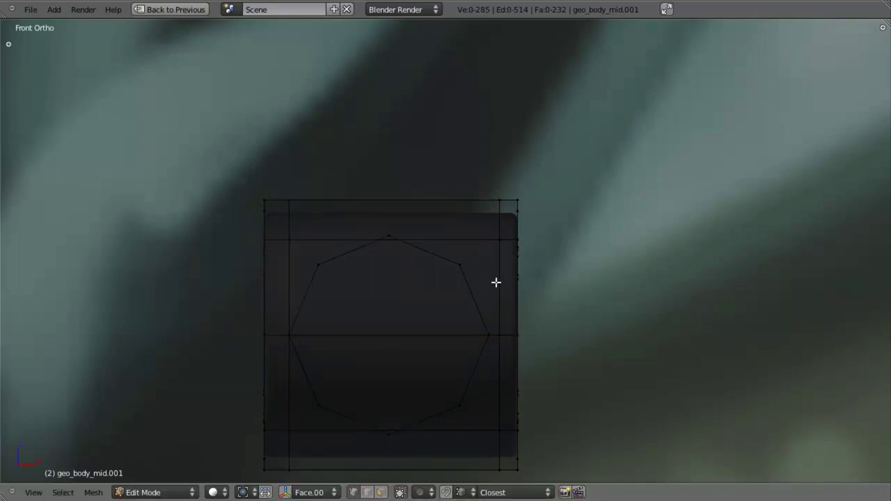
Snap the collar's outer support loop along X to the opposite side vertex of the pipe
{"action": "right_click", "coordinate": [494, 321], "text": "alt"}
{"action": "key", "text": "g"}
{"action": "key", "text": "x"}
{"action": "left_click", "coordinate": [489, 334]}
{"action": "scroll", "coordinate": [455, 270], "scroll_direction": "down", "scroll_amount": 3}
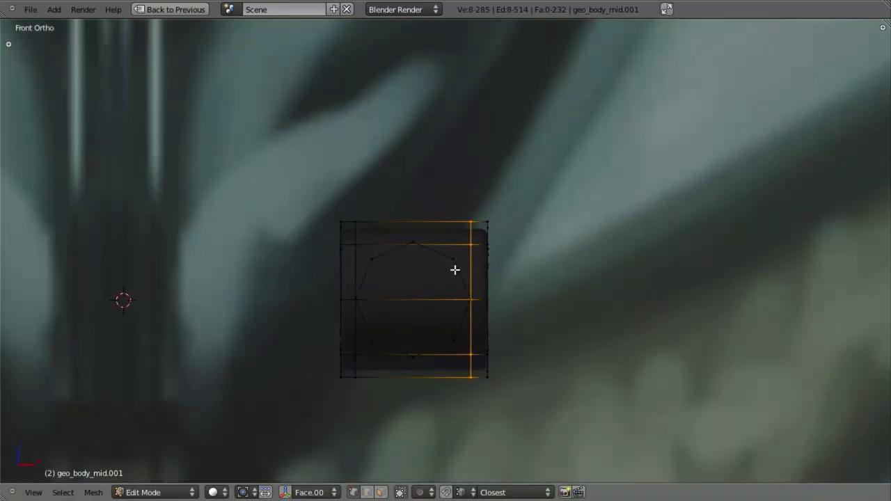
{"action": "middle_click_drag", "start_coordinate": [455, 270], "coordinate": [428, 278]}
{"action": "scroll", "coordinate": [429, 284], "scroll_direction": "up", "scroll_amount": 3}
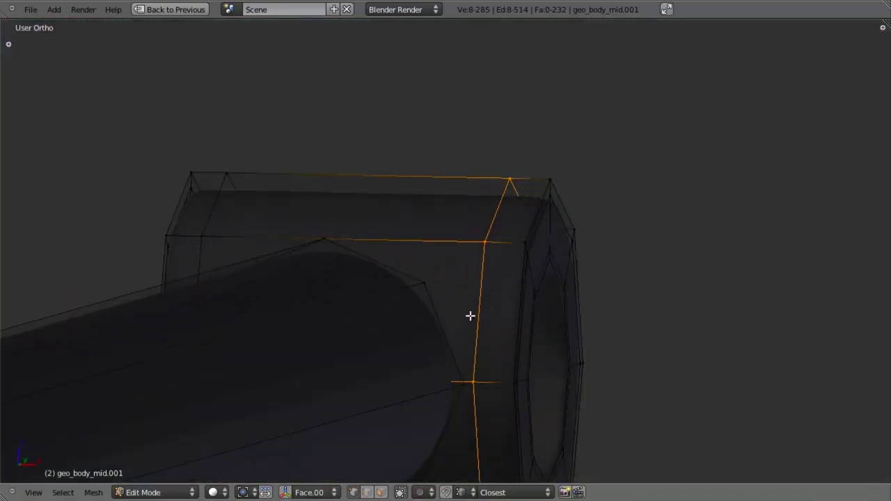
{"action": "key", "text": "g"}
{"action": "key", "text": "x"}
{"action": "left_click", "coordinate": [464, 385]}
Add a centred edge loop around the collar, midway between its two support loops
{"action": "scroll", "coordinate": [446, 348], "scroll_direction": "down", "scroll_amount": 4}
{"action": "middle_click_drag", "start_coordinate": [426, 313], "coordinate": [310, 311]}
{"action": "scroll", "coordinate": [356, 248], "scroll_direction": "up", "scroll_amount": 3}
{"action": "middle_click_drag", "start_coordinate": [355, 246], "coordinate": [457, 324]}
{"action": "key", "text": "a"}
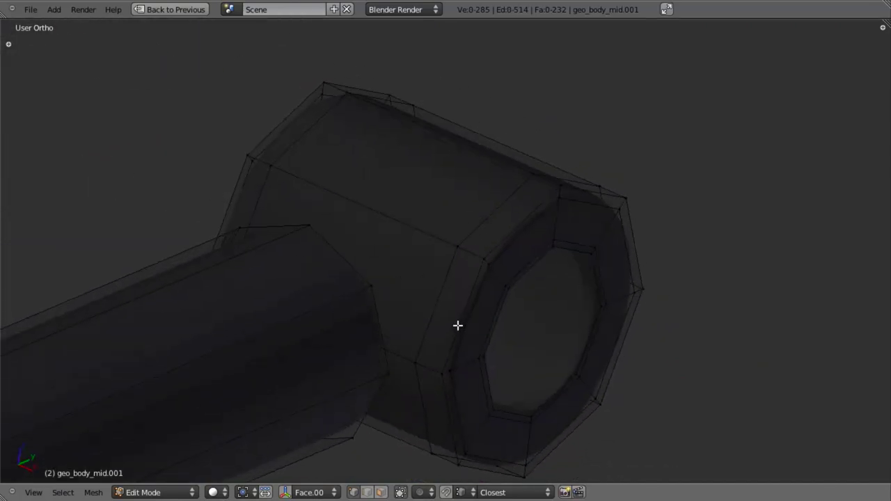
{"action": "key", "text": "ctrl+r"}
{"action": "left_click", "coordinate": [380, 195]}
{"action": "right_click", "coordinate": [415, 267]}
Delete the middle loop's vertex that faces the pipe to open a hole in the collar
{"action": "middle_click_drag", "start_coordinate": [414, 267], "coordinate": [478, 243]}
{"action": "middle_click_drag", "start_coordinate": [577, 259], "coordinate": [292, 276]}
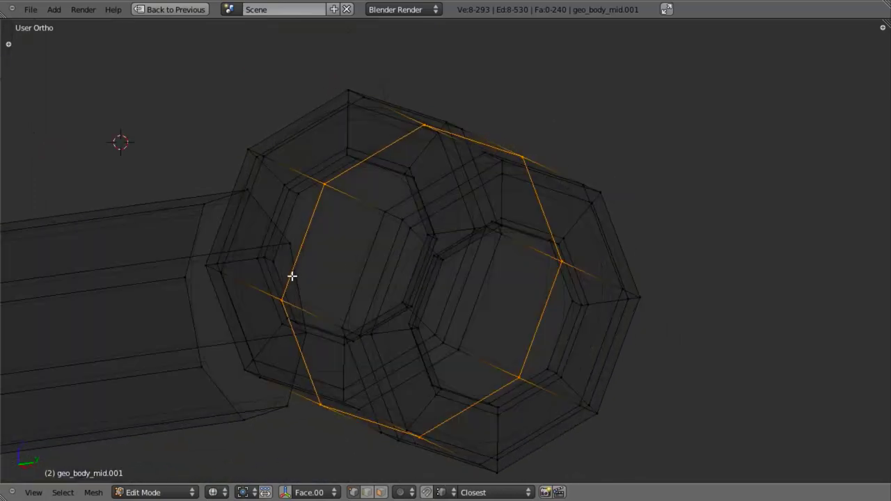
{"action": "right_click", "coordinate": [279, 300]}
{"action": "key", "text": "x"}
{"action": "left_click", "coordinate": [356, 250]}
{"action": "key", "text": "z"}
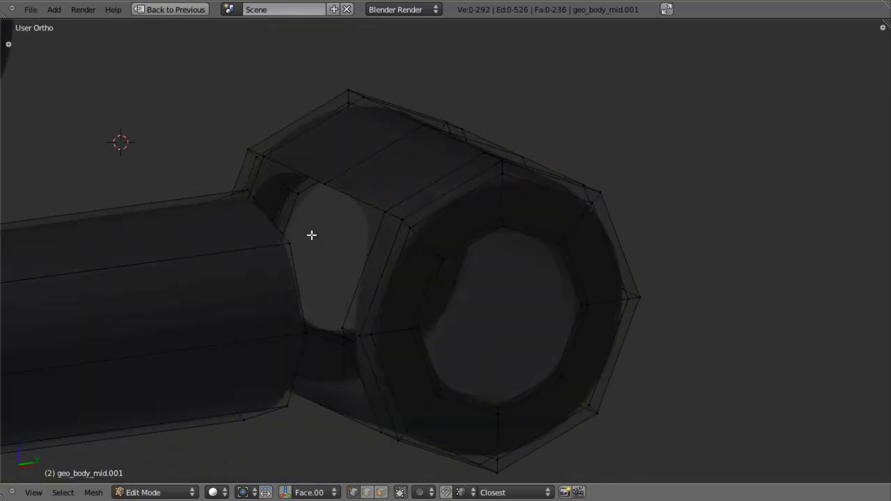
{"action": "middle_click_drag", "start_coordinate": [312, 234], "coordinate": [406, 230]}
{"action": "key", "text": "KP_3"}
{"action": "key", "text": "z"}
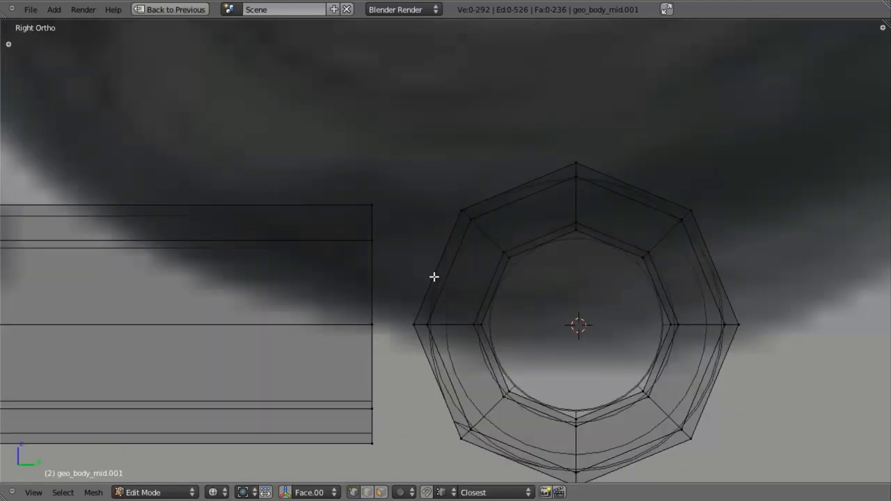
{"action": "right_click", "coordinate": [370, 288], "text": "alt"}
{"action": "key", "text": "z"}
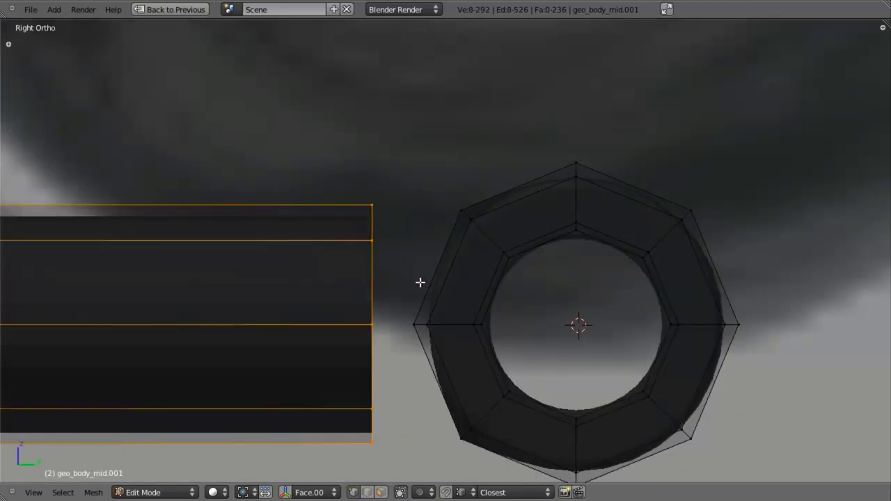
{"action": "mouse_move", "coordinate": [419, 283]}
{"action": "middle_mouse_down"}
{"action": "mouse_move", "coordinate": [461, 304]}
{"action": "mouse_move", "coordinate": [507, 306]}
{"action": "middle_mouse_up"}
{"action": "key", "text": "KP_3"}
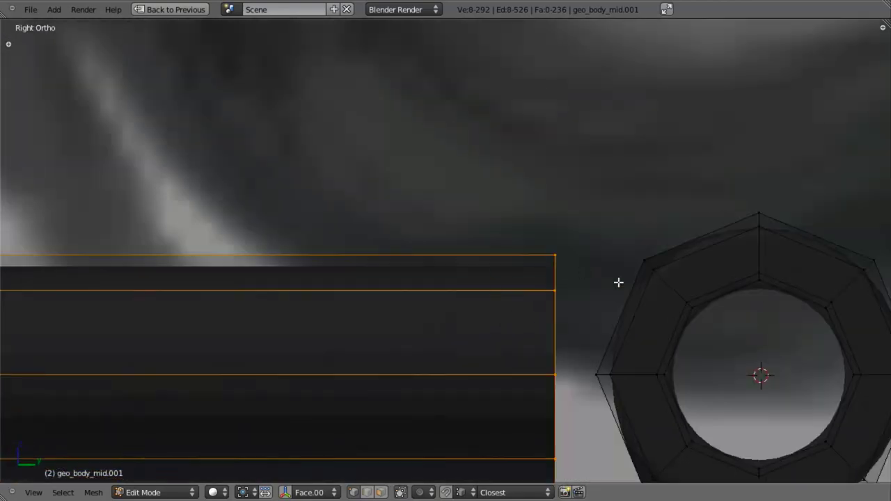
{"action": "key", "text": "z"}
{"action": "mouse_move", "coordinate": [598, 267]}
{"action": "middle_mouse_down"}
{"action": "mouse_move", "coordinate": [649, 295]}
{"action": "mouse_move", "coordinate": [598, 300]}
{"action": "middle_mouse_up"}
{"action": "right_click", "coordinate": [655, 270]}
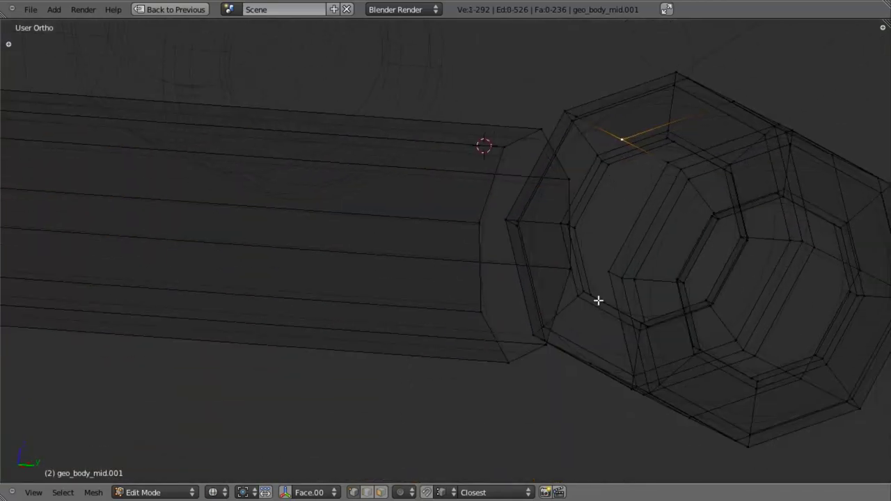
{"action": "key", "text": "z"}
{"action": "key", "text": "g"}
{"action": "key", "text": "z"}
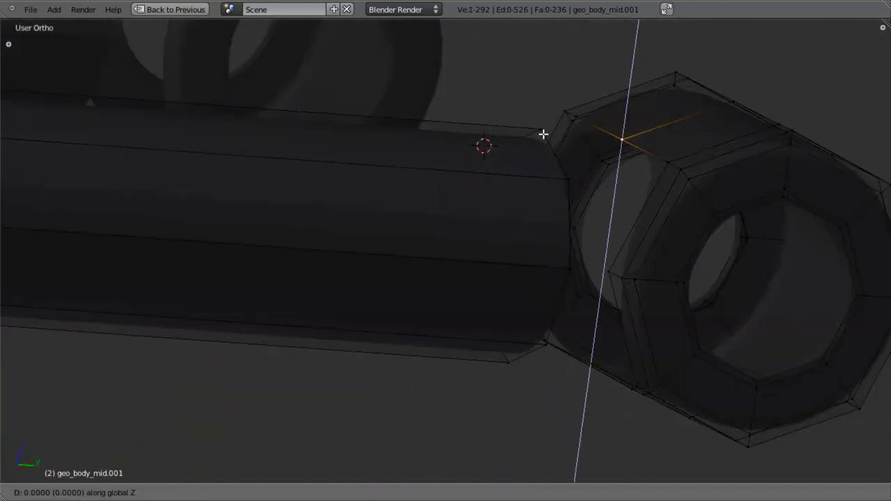
{"action": "key", "text": "Escape"}
{"action": "middle_click_drag", "start_coordinate": [543, 135], "coordinate": [527, 279]}
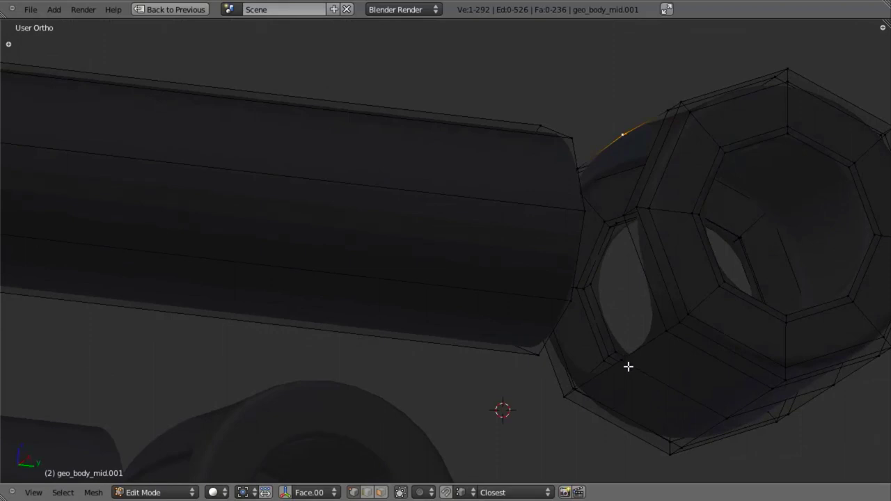
{"action": "key", "text": "g"}
{"action": "key", "text": "z"}
{"action": "key", "text": "Escape"}
{"action": "key", "text": "KP_3"}
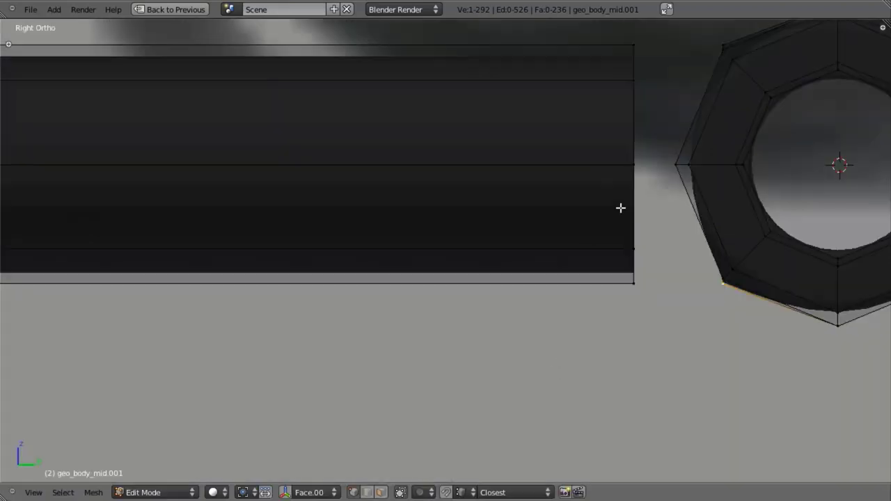
{"action": "key", "text": "z"}
{"action": "key", "text": "z"}
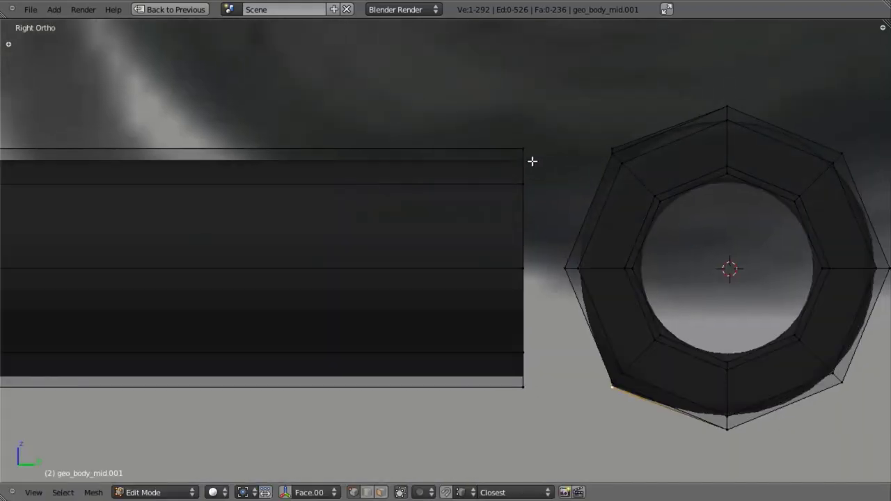
Fill the first face between the pipe end's upper edge and the matching edge of the collar opening
{"action": "right_click", "coordinate": [531, 161]}
{"action": "mouse_move", "coordinate": [531, 160]}
{"action": "middle_mouse_down"}
{"action": "mouse_move", "coordinate": [483, 323]}
{"action": "mouse_move", "coordinate": [518, 245]}
{"action": "middle_mouse_up"}
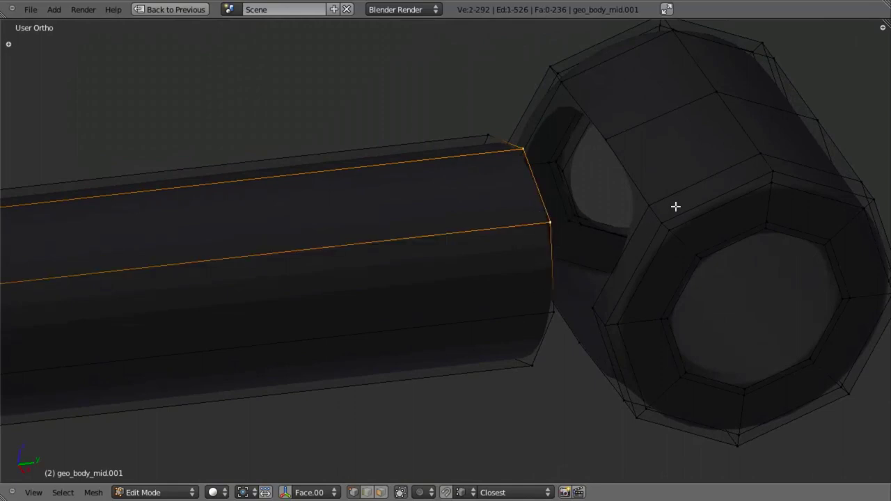
{"action": "right_click", "coordinate": [611, 141], "text": "shift"}
{"action": "key", "text": "f"}
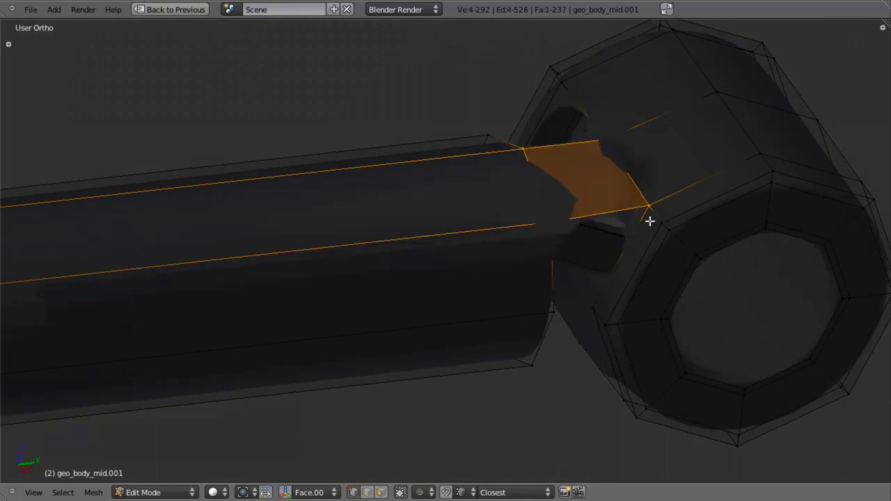
{"action": "mouse_move", "coordinate": [650, 222]}
{"action": "middle_mouse_down"}
{"action": "mouse_move", "coordinate": [674, 241]}
{"action": "mouse_move", "coordinate": [642, 210]}
{"action": "middle_mouse_up"}
Fill the next two faces between the pipe end and the collar opening, working down the outer side
{"action": "right_click", "coordinate": [649, 172]}
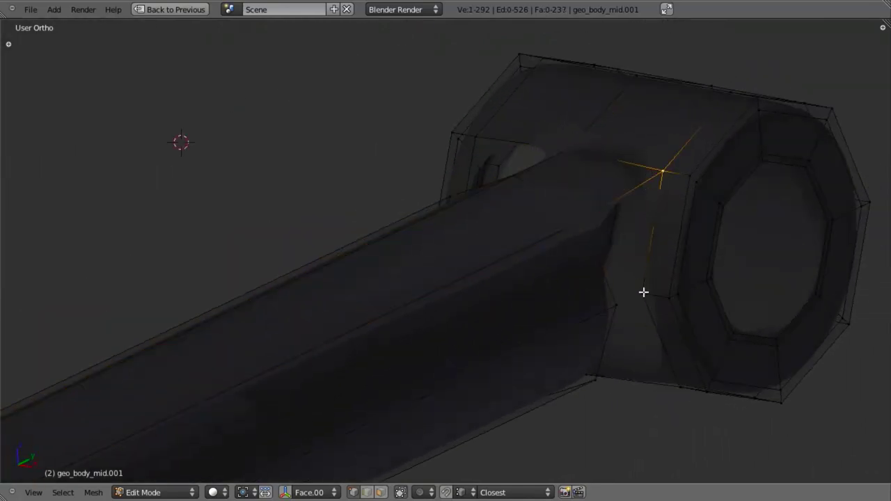
{"action": "key", "text": "f"}
{"action": "middle_click_drag", "start_coordinate": [614, 354], "coordinate": [584, 284]}
{"action": "key", "text": "a"}
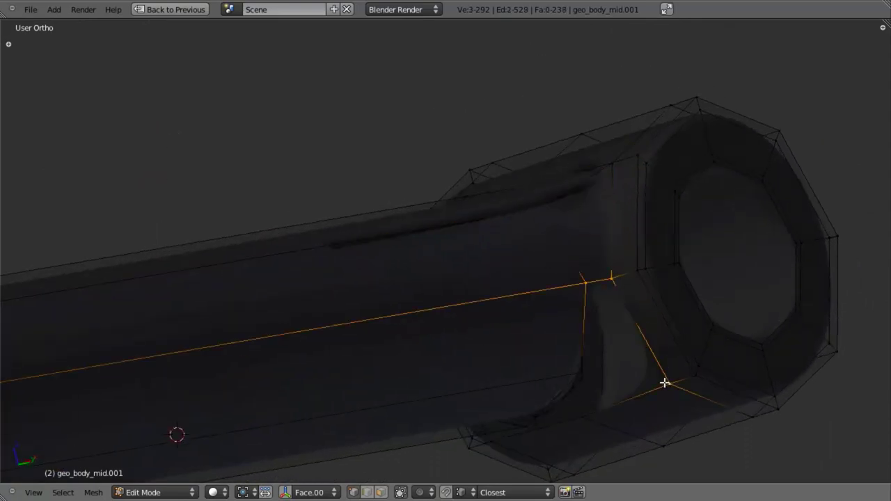
{"action": "middle_click_drag", "start_coordinate": [500, 435], "coordinate": [485, 274]}
{"action": "key", "text": "f"}
{"action": "right_click", "coordinate": [581, 362]}
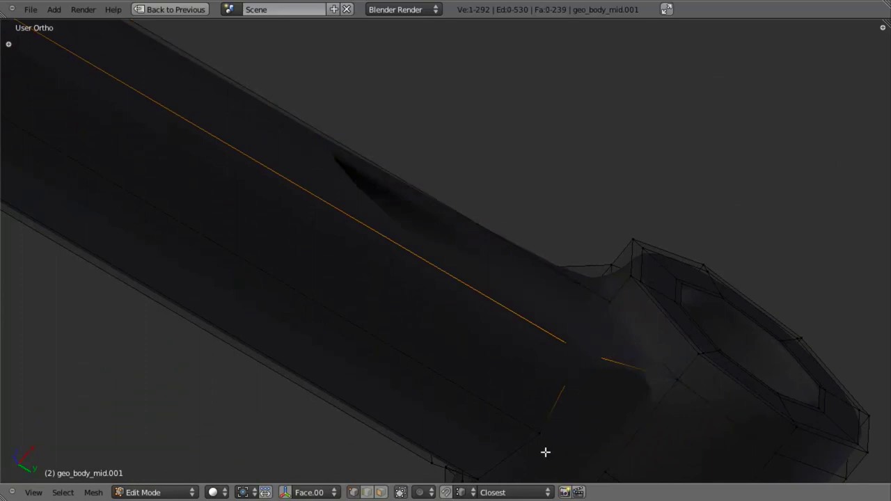
{"action": "middle_click_drag", "start_coordinate": [545, 451], "coordinate": [533, 330]}
{"action": "key", "text": "f"}
{"action": "middle_click_drag", "start_coordinate": [597, 358], "coordinate": [543, 315]}
{"action": "right_click", "coordinate": [544, 315]}
{"action": "key", "text": "ctrl+z"}
{"action": "key", "text": "ctrl+z"}
{"action": "key", "text": "ctrl+z"}
Fill two more faces between the pipe end and the collar opening, continuing around the underside
{"action": "right_click", "coordinate": [649, 248], "text": "shift"}
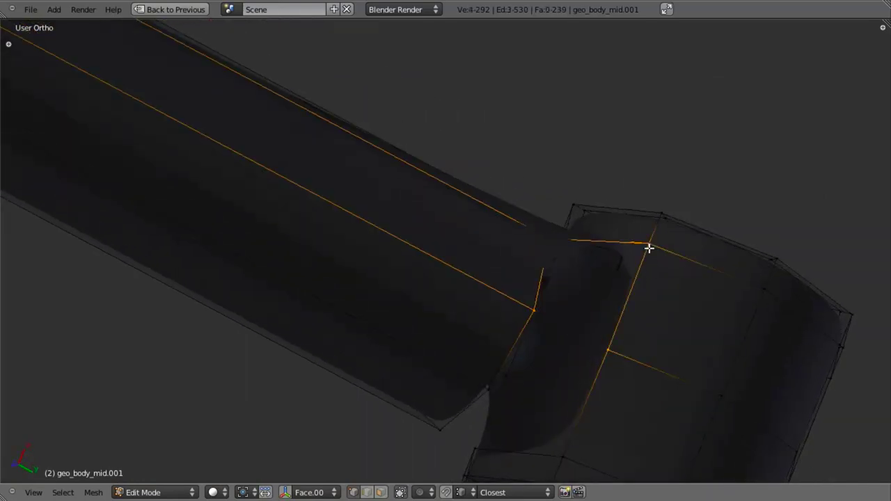
{"action": "key", "text": "f"}
{"action": "key", "text": "a"}
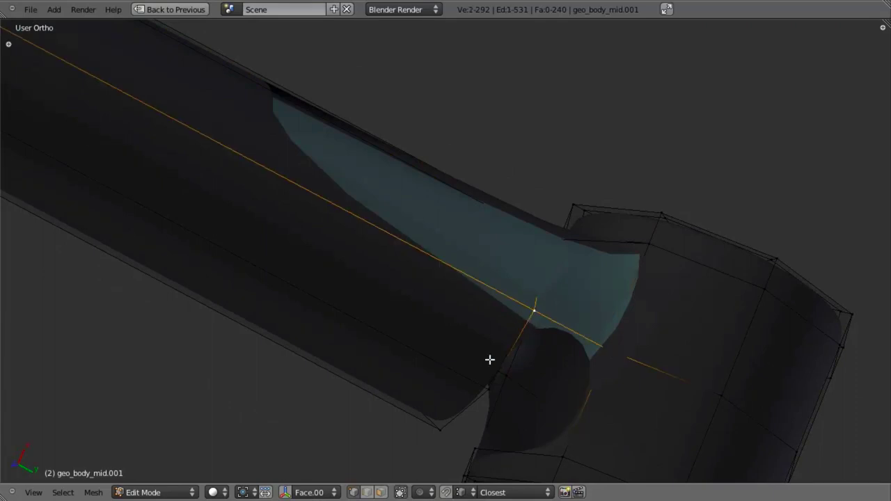
{"action": "right_click", "coordinate": [564, 457], "text": "shift"}
{"action": "key", "text": "f"}
{"action": "middle_click_drag", "start_coordinate": [427, 405], "coordinate": [454, 306]}
{"action": "key", "text": "a"}
Fill the three remaining faces between the pipe end and the collar to close the gap completely
{"action": "key", "text": "z"}
{"action": "right_click", "coordinate": [472, 322]}
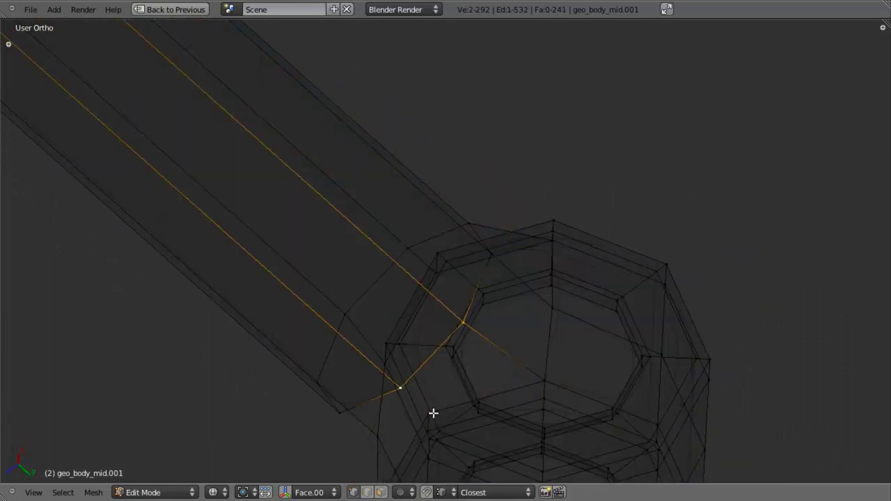
{"action": "key", "text": "f"}
{"action": "mouse_move", "coordinate": [562, 384]}
{"action": "middle_mouse_down"}
{"action": "mouse_move", "coordinate": [463, 262]}
{"action": "mouse_move", "coordinate": [491, 289]}
{"action": "mouse_move", "coordinate": [425, 293]}
{"action": "middle_mouse_up"}
{"action": "key", "text": "z"}
{"action": "right_click", "coordinate": [425, 293]}
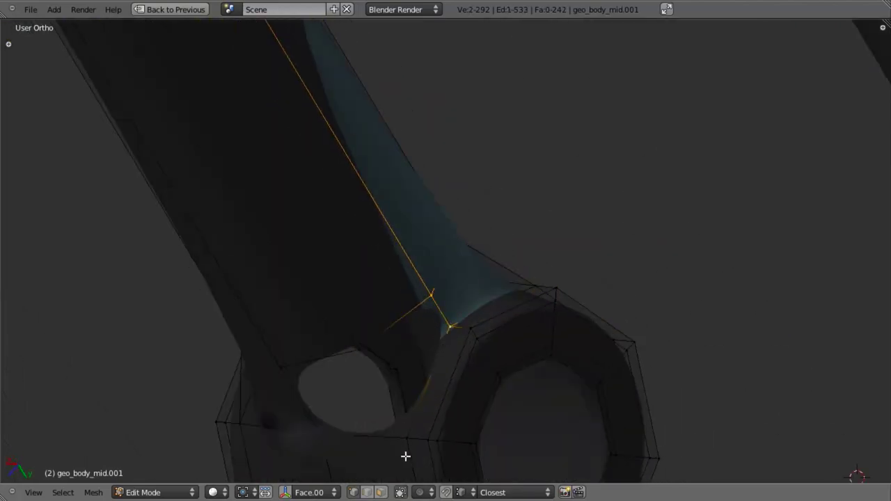
{"action": "key", "text": "f"}
{"action": "right_click", "coordinate": [296, 366]}
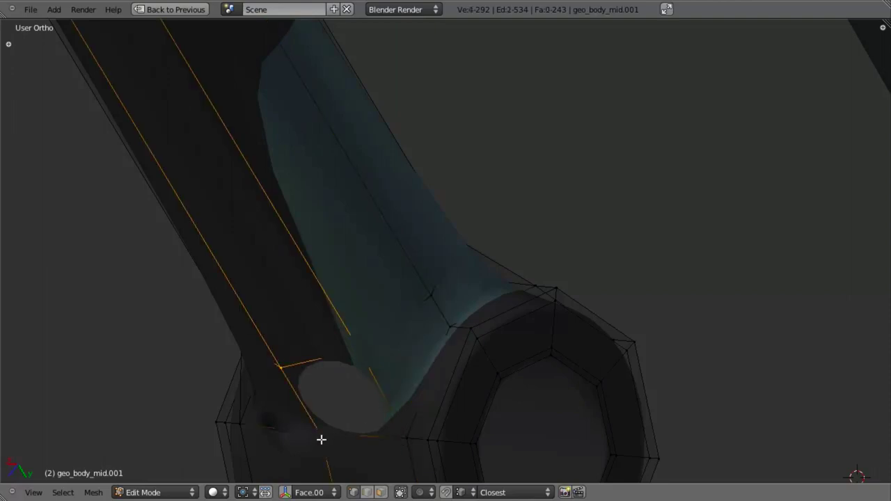
{"action": "right_click", "coordinate": [411, 435], "text": "shift"}
{"action": "key", "text": "f"}
Remove the green and yellow material slots from the pipe object, keeping only dark grey
{"action": "scroll", "coordinate": [405, 435], "scroll_direction": "down", "scroll_amount": 4}
{"action": "middle_click_drag", "start_coordinate": [405, 435], "coordinate": [443, 329]}
{"action": "key", "text": "l"}
{"action": "key", "text": "ctrl+Up"}
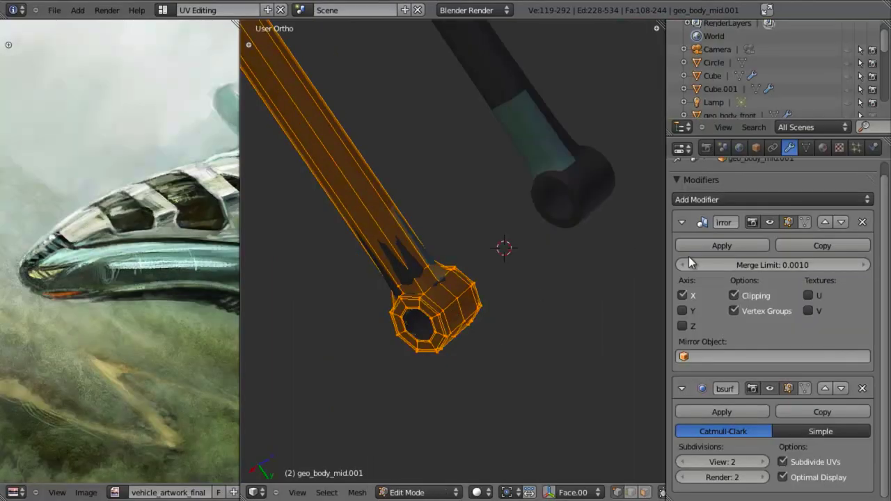
{"action": "left_click", "coordinate": [822, 148]}
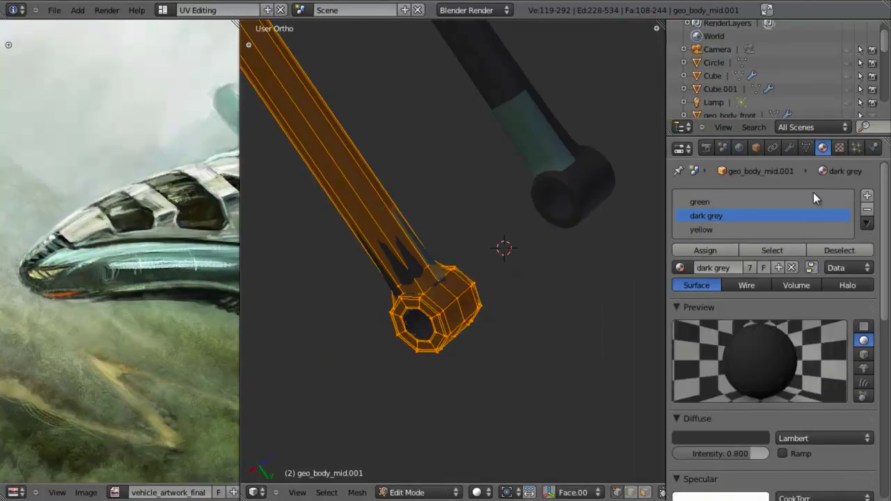
{"action": "key", "text": "Tab"}
{"action": "left_click", "coordinate": [715, 202]}
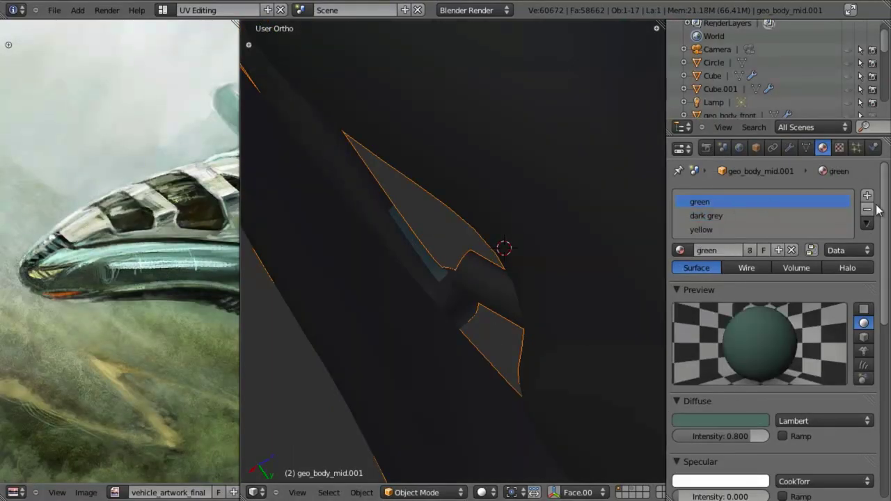
{"action": "left_click", "coordinate": [866, 209]}
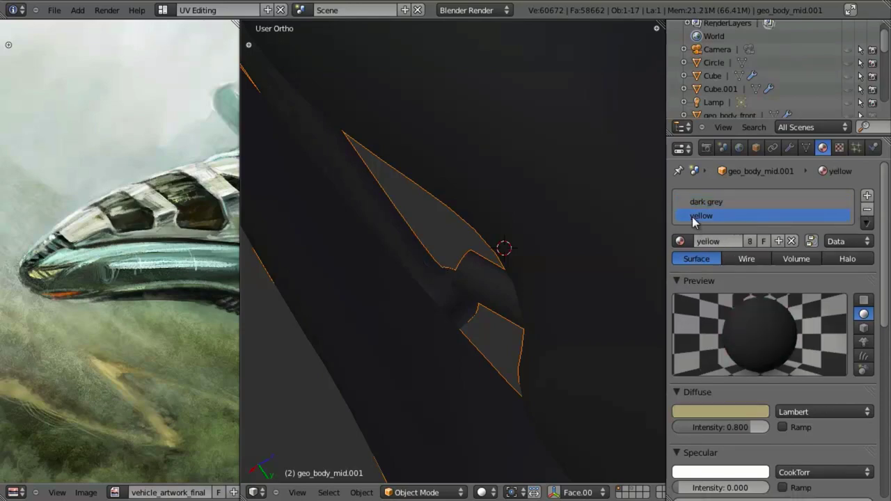
{"action": "left_click", "coordinate": [867, 209]}
Maximize the 3D view and isolate the joined pipe and collar by hiding the rest of the mesh
{"action": "middle_click_drag", "start_coordinate": [502, 299], "coordinate": [480, 278]}
{"action": "scroll", "coordinate": [477, 264], "scroll_direction": "down", "scroll_amount": 6}
{"action": "key", "text": "shift+space"}
{"action": "middle_click_drag", "start_coordinate": [426, 378], "coordinate": [522, 185]}
{"action": "scroll", "coordinate": [507, 260], "scroll_direction": "up", "scroll_amount": 4}
{"action": "scroll", "coordinate": [522, 185], "scroll_direction": "up", "scroll_amount": 7}
{"action": "key", "text": "Tab"}
{"action": "key", "text": "l"}
{"action": "key", "text": "shift+h"}
{"action": "key", "text": "a"}
{"action": "scroll", "coordinate": [435, 313], "scroll_direction": "up", "scroll_amount": 4}
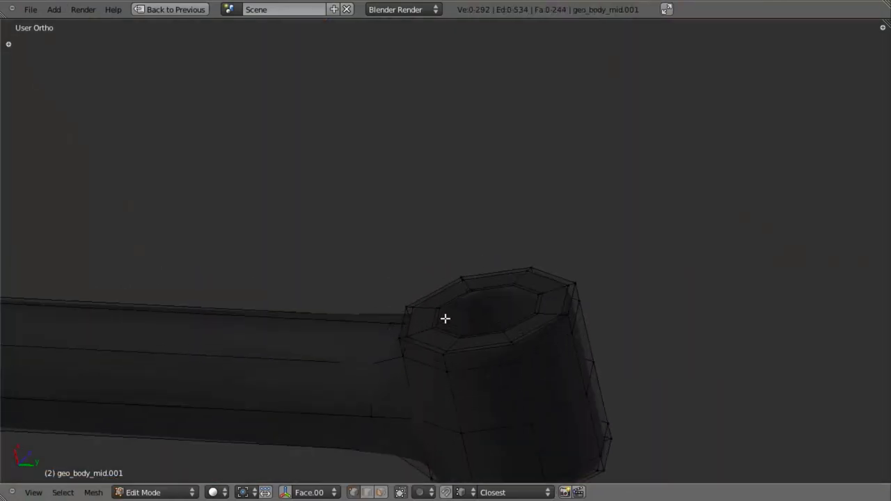
Add an edge loop around the new faces joining the pipe to the collar and return to the full object
{"action": "middle_click_drag", "start_coordinate": [445, 318], "coordinate": [461, 110]}
{"action": "key", "text": "ctrl+r"}
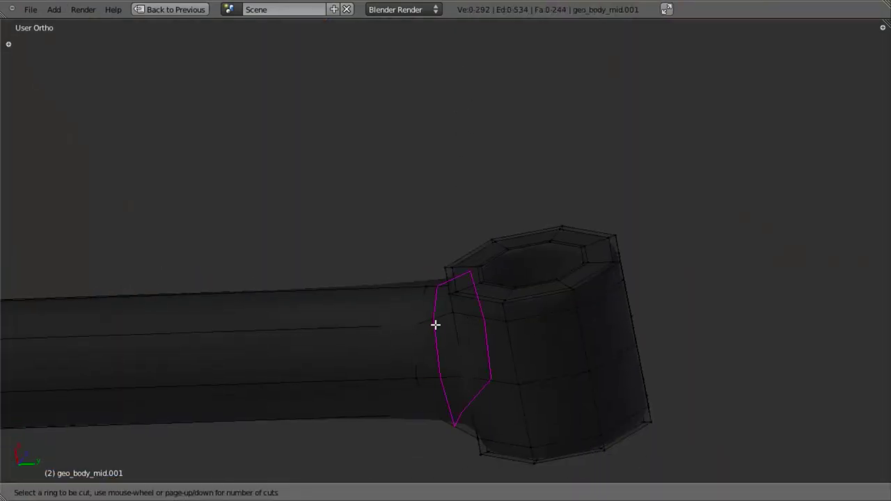
{"action": "left_click", "coordinate": [435, 322]}
{"action": "left_click", "coordinate": [441, 324]}
{"action": "key", "text": "KP_3"}
{"action": "key", "text": "Tab"}
{"action": "key", "text": "KP_Divide"}
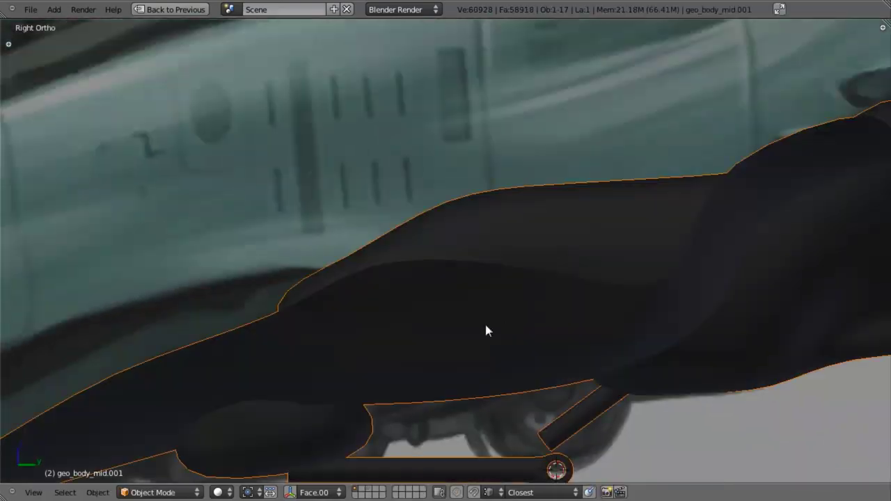
Shade the whole linked pipe and collar mesh smooth
{"action": "scroll", "coordinate": [498, 280], "scroll_direction": "up", "scroll_amount": 3}
{"action": "middle_click_drag", "start_coordinate": [510, 361], "coordinate": [481, 239], "text": "shift"}
{"action": "scroll", "coordinate": [482, 238], "scroll_direction": "up", "scroll_amount": 6}
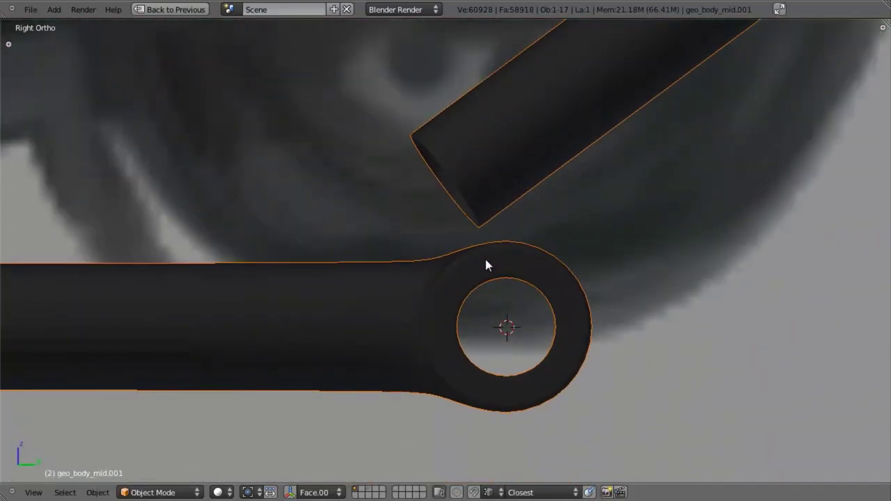
{"action": "key", "text": "Tab"}
{"action": "key", "text": "l"}
{"action": "key", "text": "w"}
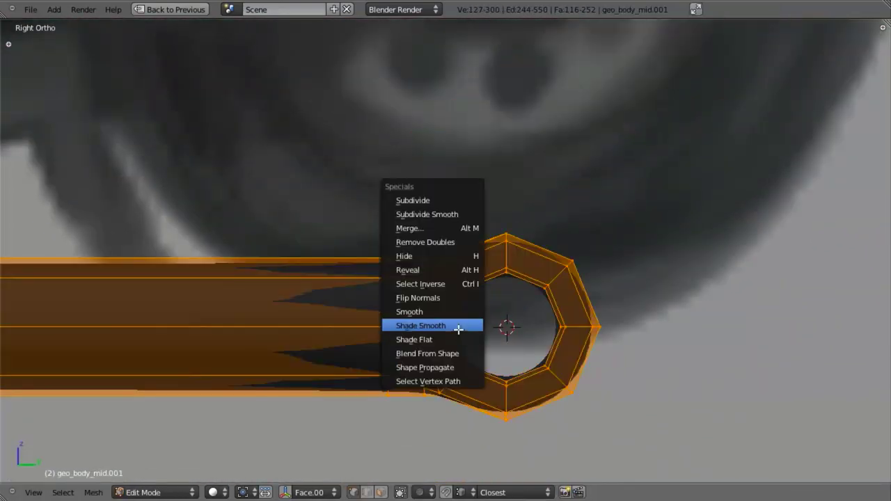
{"action": "left_click", "coordinate": [458, 325]}
{"action": "scroll", "coordinate": [460, 333], "scroll_direction": "down", "scroll_amount": 8}
{"action": "key", "text": "Tab"}
Reveal the hidden wheel and examine how its axle passes through the collar
{"action": "key", "text": "KP_Divide"}
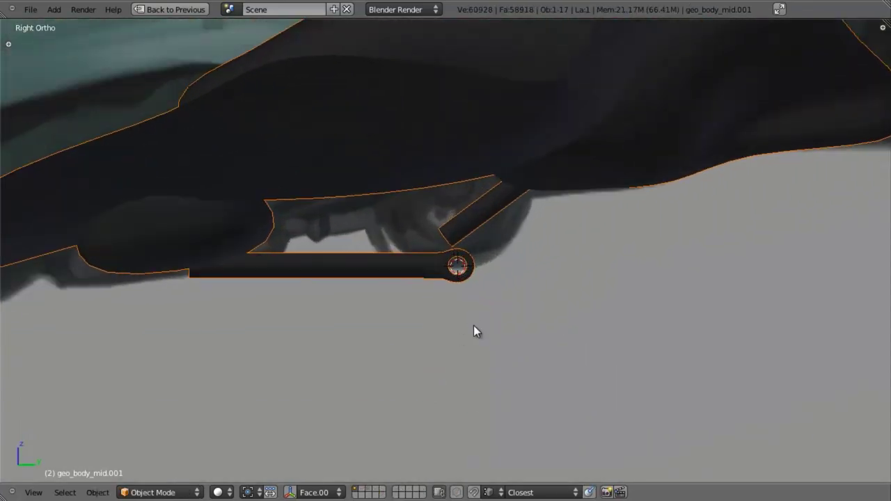
{"action": "key", "text": "alt+h"}
{"action": "scroll", "coordinate": [517, 317], "scroll_direction": "up", "scroll_amount": 4}
{"action": "key", "text": "a"}
{"action": "right_click", "coordinate": [381, 295]}
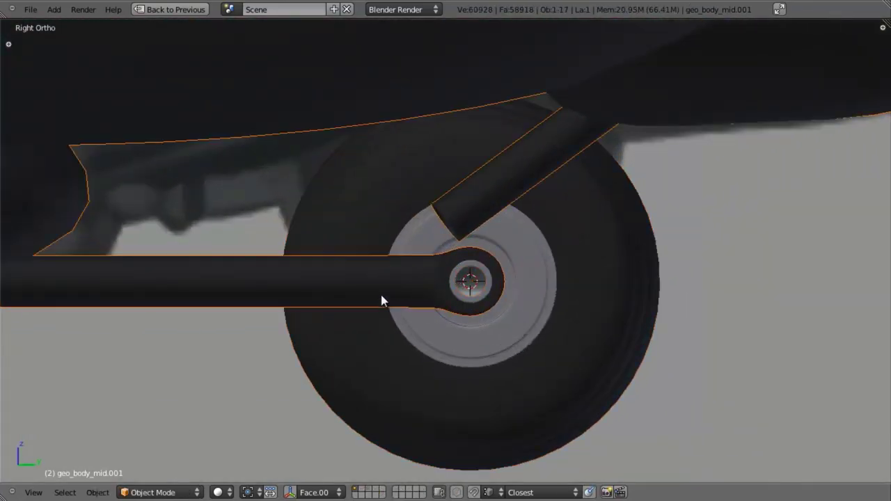
{"action": "scroll", "coordinate": [381, 300], "scroll_direction": "down", "scroll_amount": 5}
{"action": "middle_click_drag", "start_coordinate": [478, 263], "coordinate": [434, 295]}
{"action": "scroll", "coordinate": [434, 295], "scroll_direction": "up", "scroll_amount": 6}
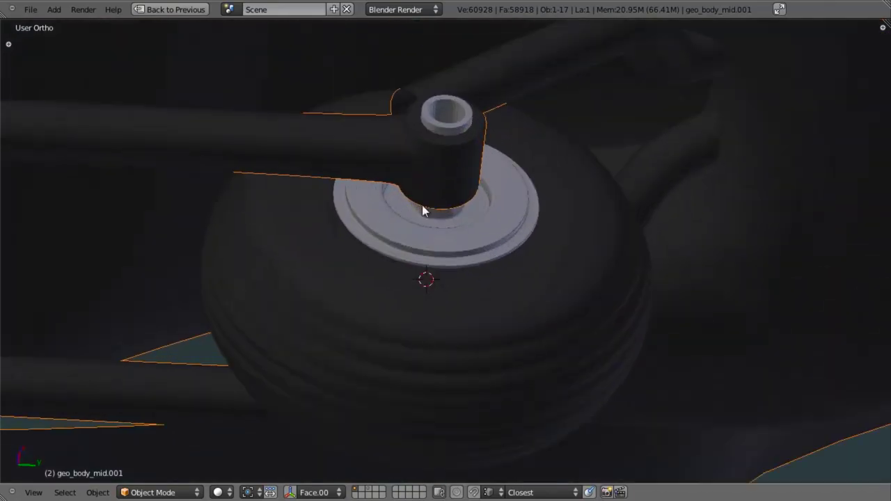
In the wheel mesh, select the axle tube's outer end rings and move them about 0.0117 outward along X
{"action": "right_click", "coordinate": [449, 168]}
{"action": "key", "text": "Tab"}
{"action": "scroll", "coordinate": [458, 200], "scroll_direction": "up", "scroll_amount": 3}
{"action": "middle_click_drag", "start_coordinate": [460, 205], "coordinate": [457, 286], "text": "shift"}
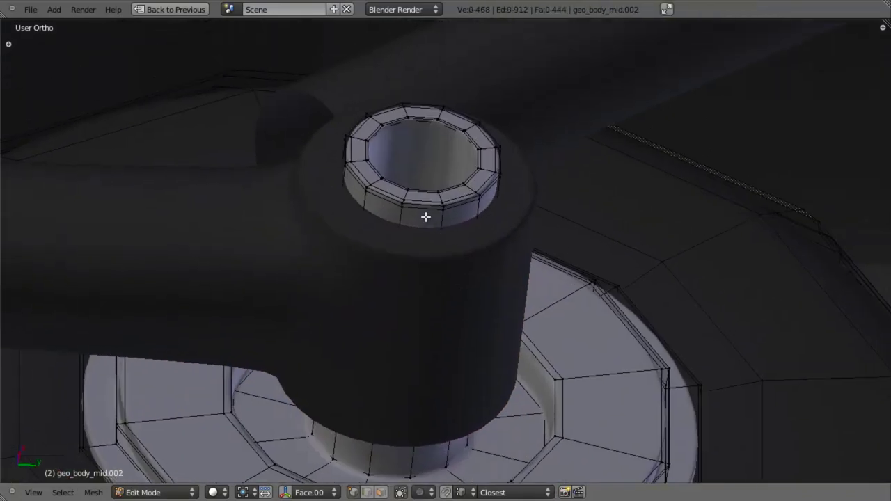
{"action": "right_click", "coordinate": [417, 209], "text": "alt"}
{"action": "key", "text": "a"}
{"action": "right_click", "coordinate": [420, 204], "text": "alt"}
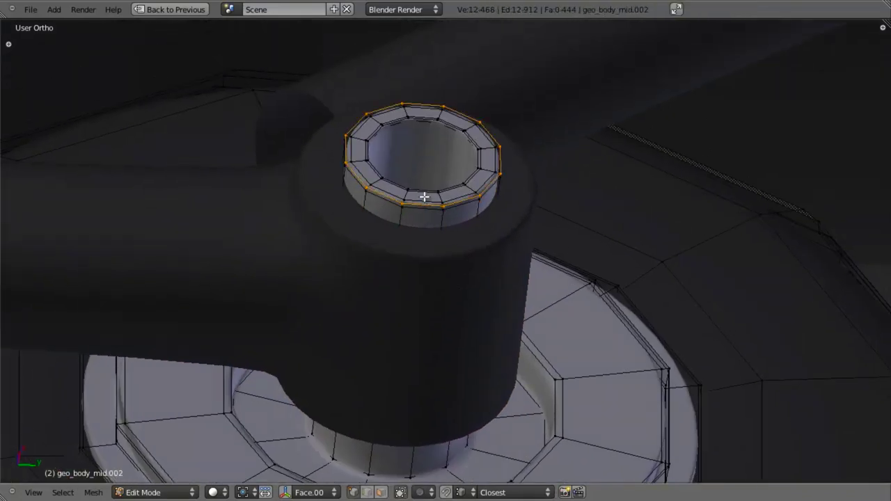
{"action": "right_click", "coordinate": [424, 194], "text": "alt+shift"}
{"action": "key", "text": "ctrl+KP_Add"}
{"action": "key", "text": "ctrl+KP_Add"}
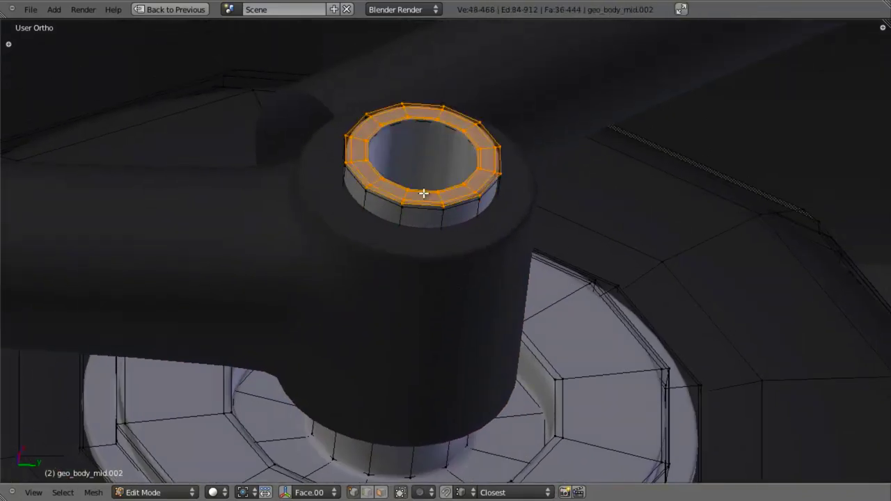
{"action": "key", "text": "z"}
{"action": "middle_click_drag", "start_coordinate": [424, 199], "coordinate": [460, 231]}
{"action": "key", "text": "z"}
{"action": "key", "text": "g"}
{"action": "key", "text": "x"}
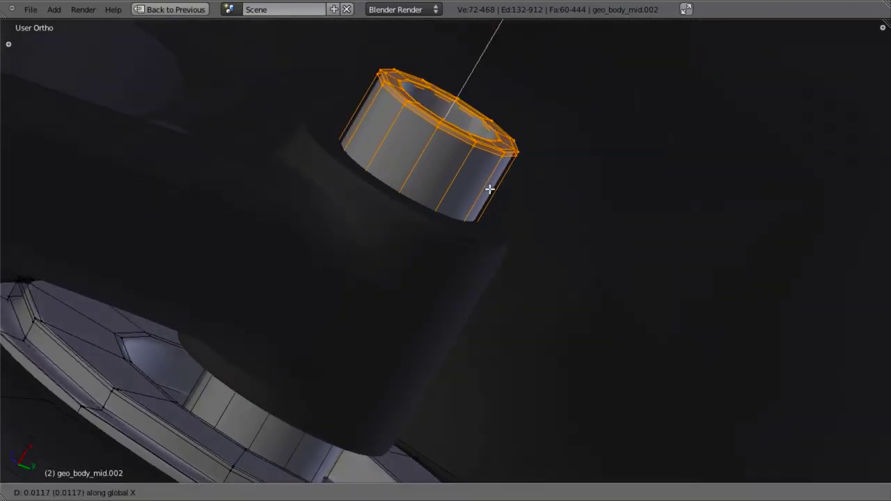
{"action": "left_click", "coordinate": [490, 189]}
{"action": "key", "text": "a"}
Add three edge loops around the protruding axle tube: two close together next to the collar and one near the middle
{"action": "key", "text": "ctrl+r"}
{"action": "double_click", "coordinate": [390, 221]}
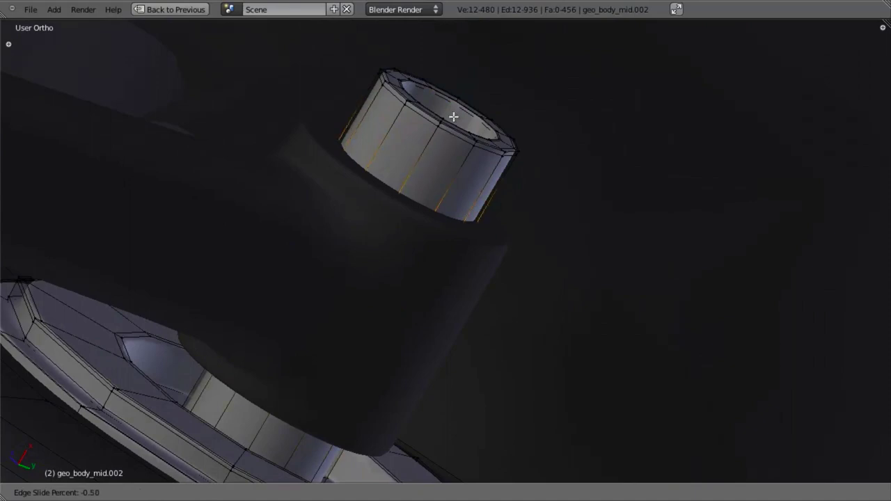
{"action": "left_click", "coordinate": [452, 114]}
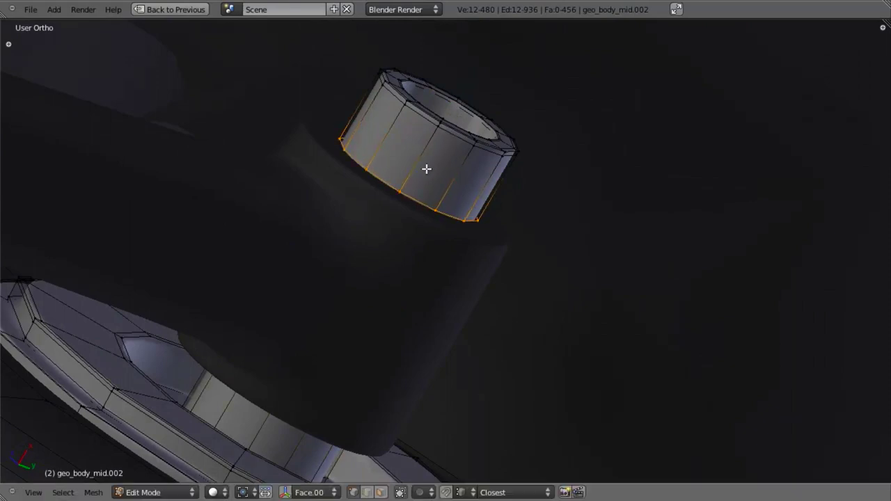
{"action": "key", "text": "ctrl+r"}
{"action": "left_click", "coordinate": [419, 170]}
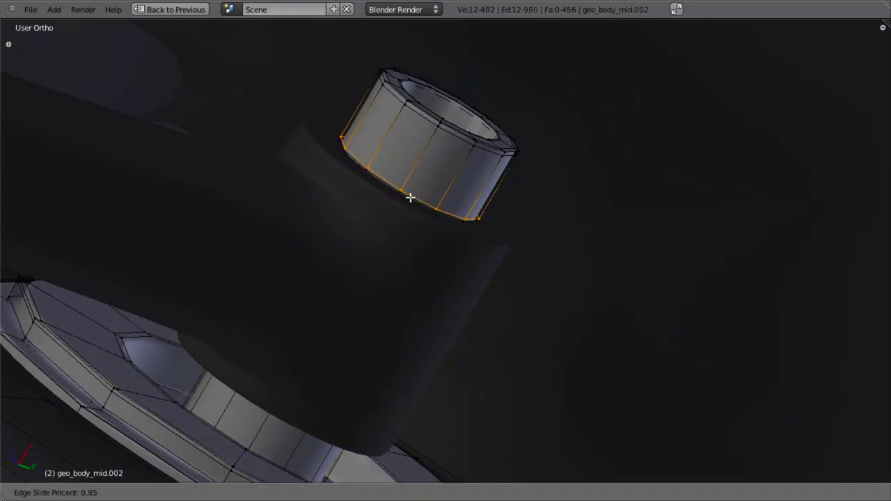
{"action": "left_click", "coordinate": [410, 197]}
{"action": "key", "text": "ctrl+r"}
{"action": "left_click", "coordinate": [420, 162]}
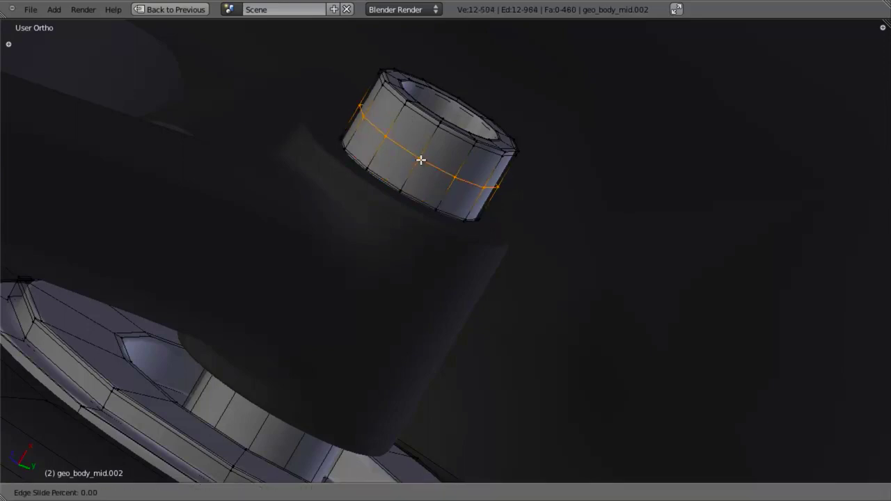
{"action": "left_click", "coordinate": [425, 154]}
Extrude the face ring on the tube's collar side and scale it to about 1.22 in all axes except X, forming a flange
{"action": "right_click", "coordinate": [379, 175], "text": "alt+shift"}
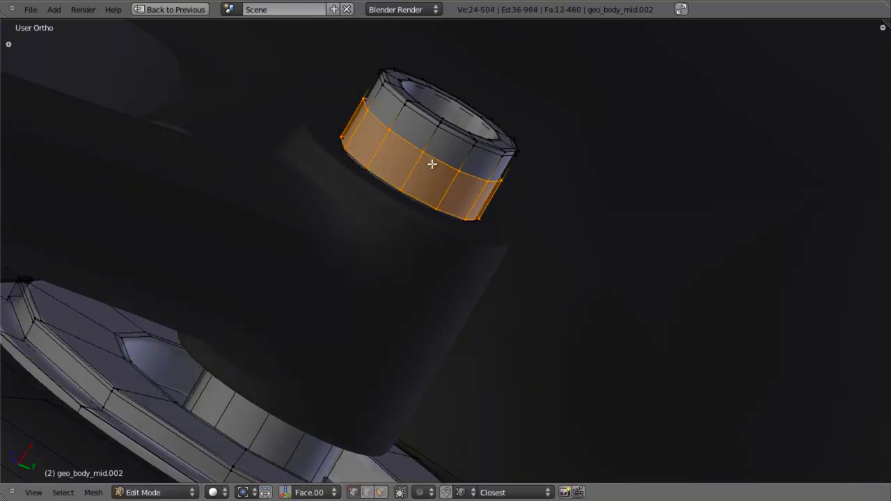
{"action": "key", "text": "e"}
{"action": "key", "text": "Escape"}
{"action": "key", "text": "s"}
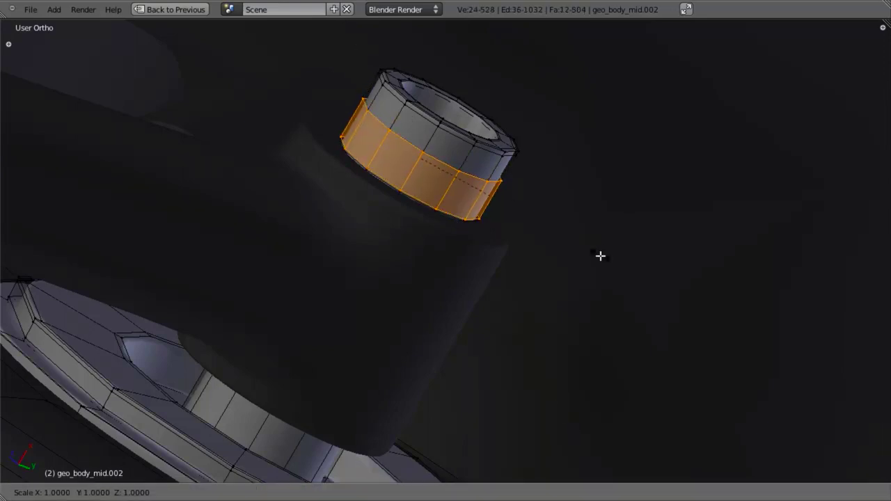
{"action": "key", "text": "shift+x"}
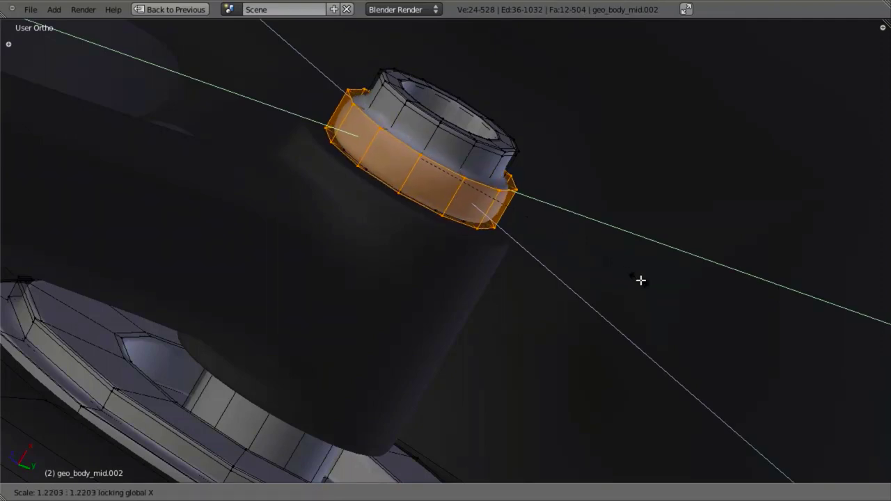
{"action": "left_click", "coordinate": [645, 284]}
Add two edge loops around the flange's outer surface and scale them apart along X to about 2, close to its edges
{"action": "key", "text": "a"}
{"action": "key", "text": "ctrl+r"}
{"action": "scroll", "coordinate": [373, 147], "scroll_direction": "up", "scroll_amount": 1}
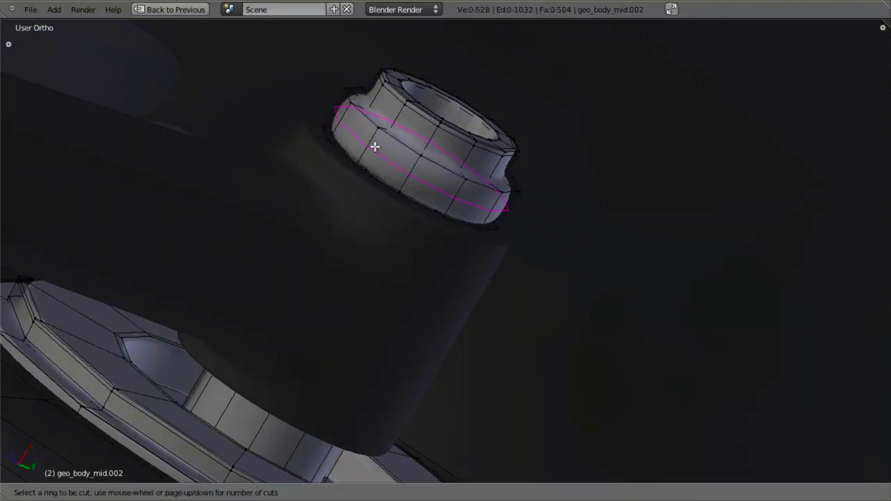
{"action": "left_click", "coordinate": [373, 147]}
{"action": "key", "text": "s"}
{"action": "key", "text": "x"}
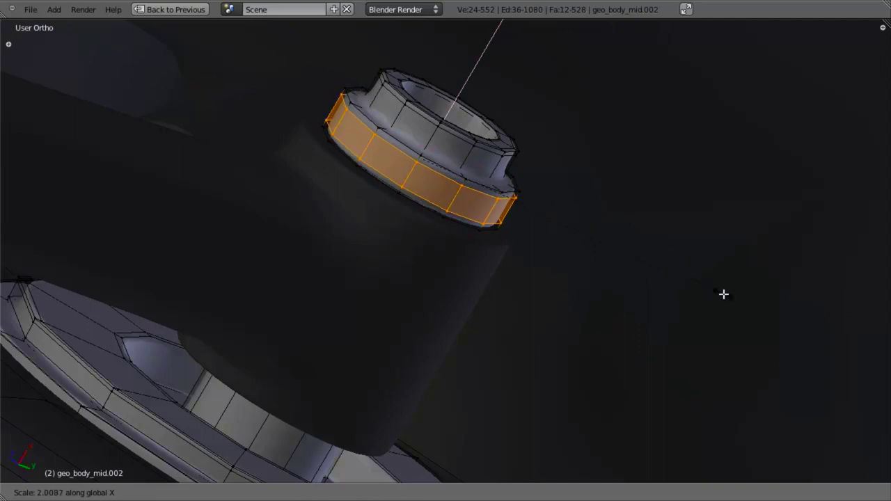
{"action": "left_click", "coordinate": [737, 304]}
Add an edge loop around the narrower tube section, slide it down to the flange, and inspect the result in Object Mode
{"action": "key", "text": "a"}
{"action": "key", "text": "ctrl+r"}
{"action": "left_click", "coordinate": [402, 112]}
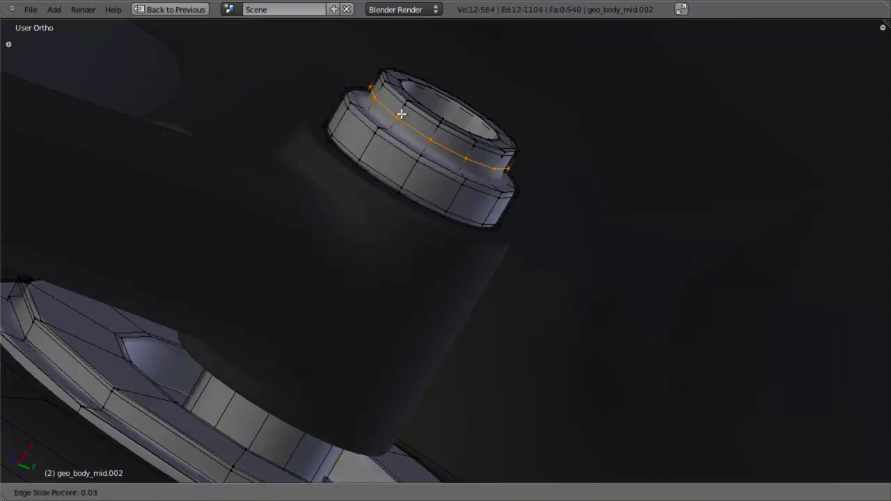
{"action": "left_click", "coordinate": [405, 141]}
{"action": "key", "text": "Tab"}
{"action": "scroll", "coordinate": [487, 219], "scroll_direction": "down", "scroll_amount": 9}
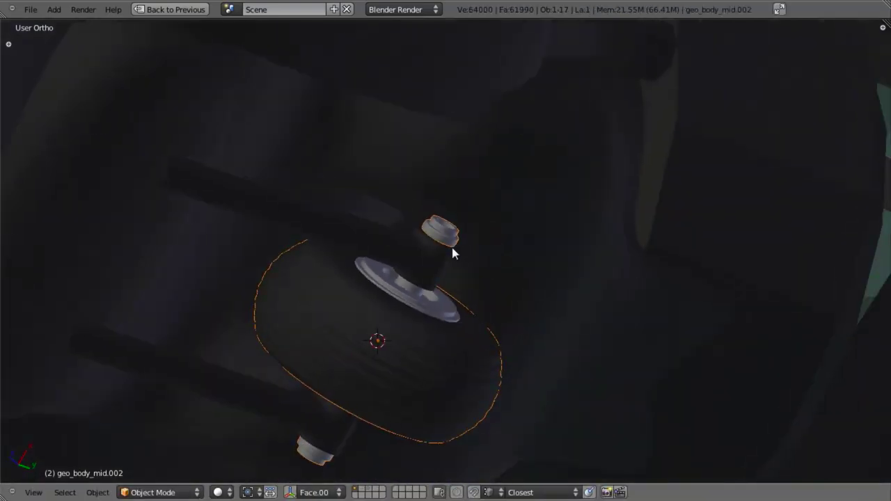
{"action": "middle_click_drag", "start_coordinate": [452, 250], "coordinate": [360, 399]}
{"action": "key", "text": "z"}
{"action": "key", "text": "z"}
{"action": "middle_click_drag", "start_coordinate": [391, 371], "coordinate": [452, 251]}
Delete the support edge loop at the foot of the narrower tube section
{"action": "scroll", "coordinate": [452, 250], "scroll_direction": "up", "scroll_amount": 4}
{"action": "key", "text": "a"}
{"action": "scroll", "coordinate": [457, 263], "scroll_direction": "up", "scroll_amount": 4}
{"action": "key", "text": "Tab"}
{"action": "scroll", "coordinate": [406, 305], "scroll_direction": "up", "scroll_amount": 5}
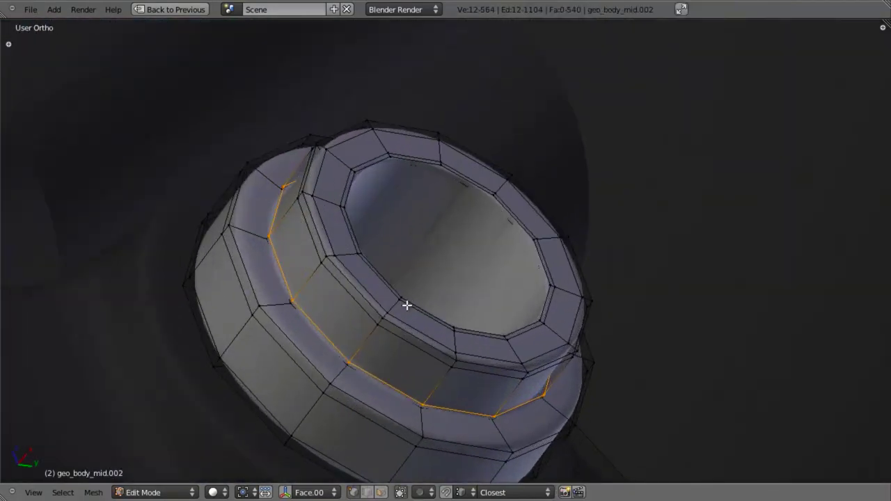
{"action": "key", "text": "shift+e"}
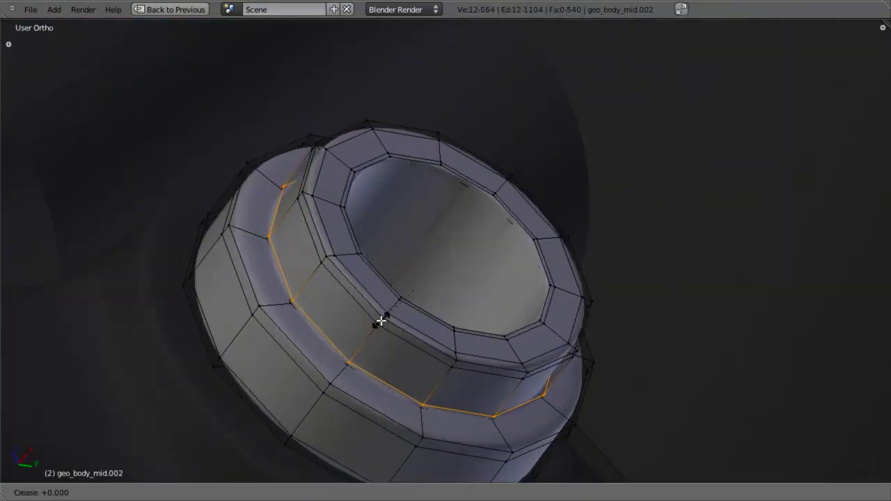
{"action": "key", "text": "Return"}
{"action": "key", "text": "x"}
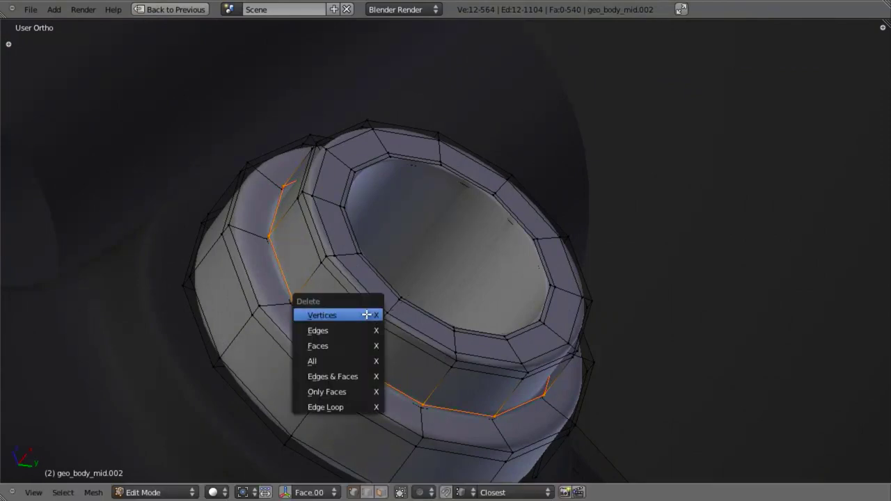
{"action": "left_click", "coordinate": [354, 407]}
Crease the inner corner edge loop between the flange and the narrower tube section to 1 and view the result
{"action": "right_click", "coordinate": [318, 322], "text": "alt"}
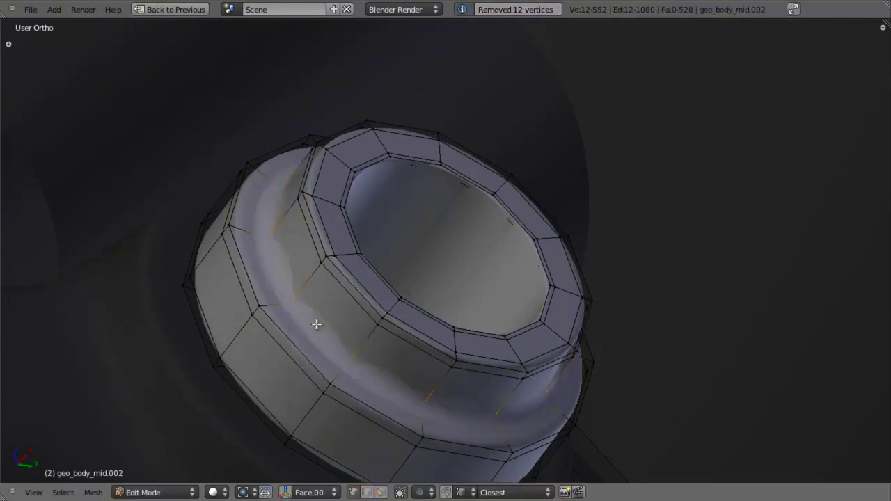
{"action": "key", "text": "shift+e"}
{"action": "key", "text": "1"}
{"action": "key", "text": "Return"}
{"action": "key", "text": "Tab"}
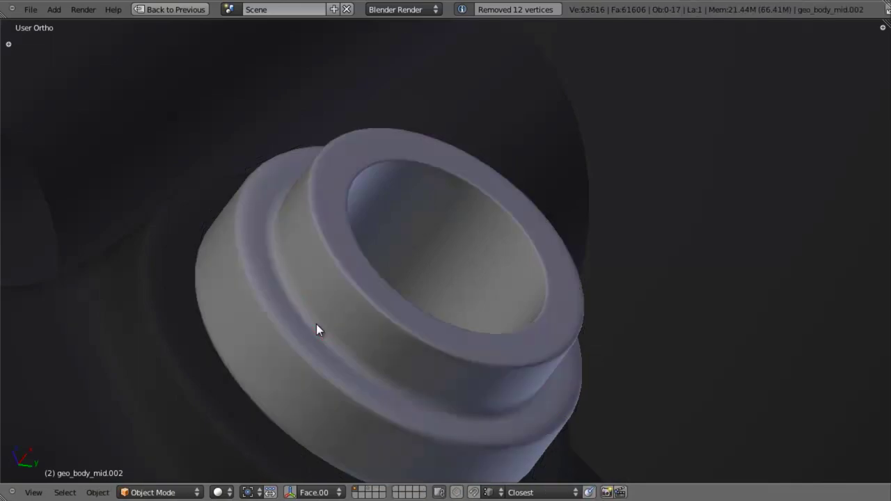
{"action": "scroll", "coordinate": [316, 324], "scroll_direction": "down", "scroll_amount": 3}
{"action": "mouse_move", "coordinate": [327, 318]}
{"action": "middle_mouse_down"}
{"action": "mouse_move", "coordinate": [342, 265]}
{"action": "mouse_move", "coordinate": [392, 203]}
{"action": "middle_mouse_up"}
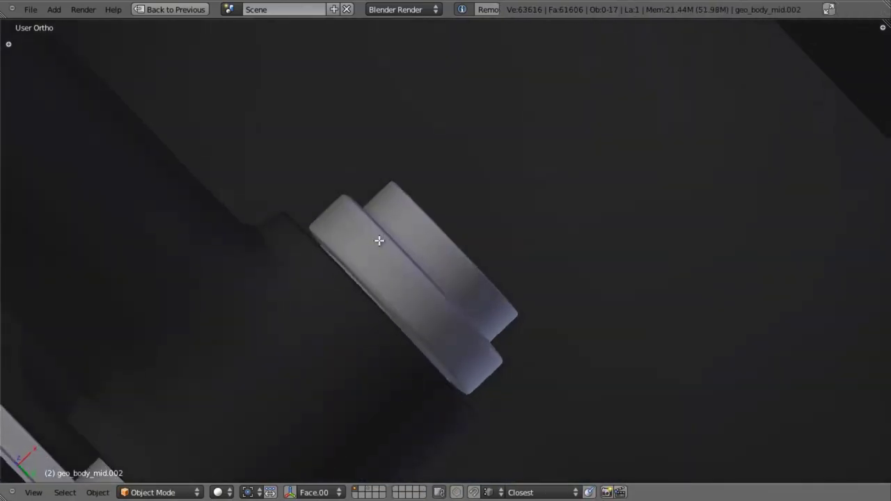
Delete the support loop where the axle tube meets the flange's collar side and crease the remaining corner loop to 1
{"action": "scroll", "coordinate": [369, 249], "scroll_direction": "up", "scroll_amount": 4}
{"action": "key", "text": "Tab"}
{"action": "key", "text": "z"}
{"action": "mouse_move", "coordinate": [215, 296]}
{"action": "middle_mouse_down"}
{"action": "mouse_move", "coordinate": [245, 264]}
{"action": "mouse_move", "coordinate": [235, 227]}
{"action": "middle_mouse_up"}
{"action": "key", "text": "a"}
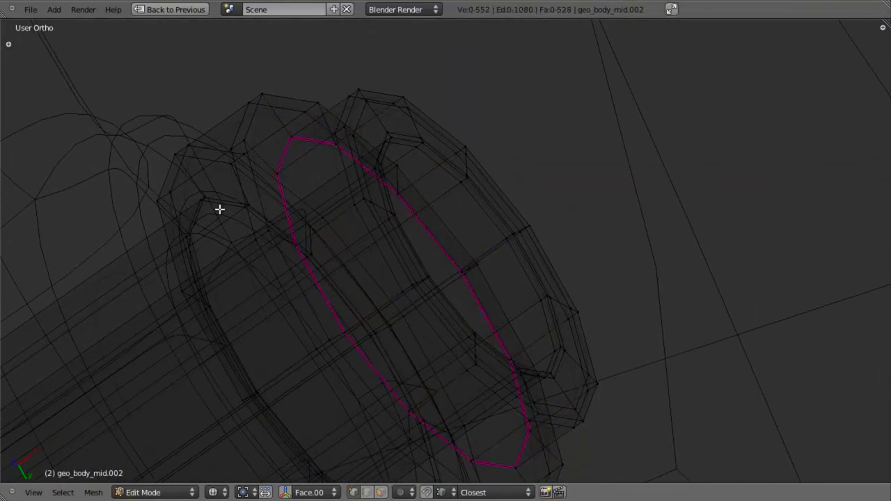
{"action": "right_click", "coordinate": [218, 205], "text": "alt"}
{"action": "key", "text": "x"}
{"action": "left_click", "coordinate": [222, 207]}
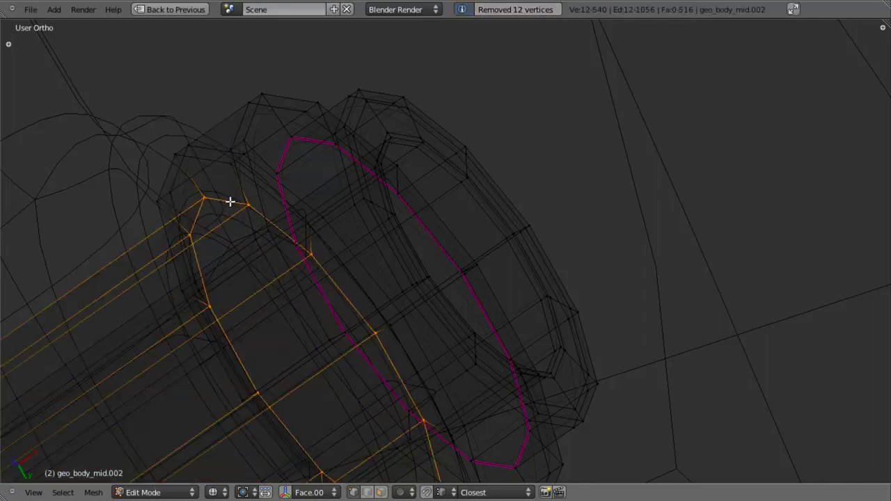
{"action": "key", "text": "shift+e"}
{"action": "type", "text": "1"}
{"action": "key", "text": "Return"}
Crease the flange's outer edge loop facing the axle end to 1, and crease the outer loop on its collar side as well
{"action": "middle_click_drag", "start_coordinate": [399, 248], "coordinate": [419, 255]}
{"action": "scroll", "coordinate": [523, 293], "scroll_direction": "down", "scroll_amount": 5}
{"action": "scroll", "coordinate": [511, 291], "scroll_direction": "up", "scroll_amount": 4}
{"action": "key", "text": "z"}
{"action": "scroll", "coordinate": [427, 280], "scroll_direction": "up", "scroll_amount": 2}
{"action": "key", "text": "z"}
{"action": "key", "text": "z"}
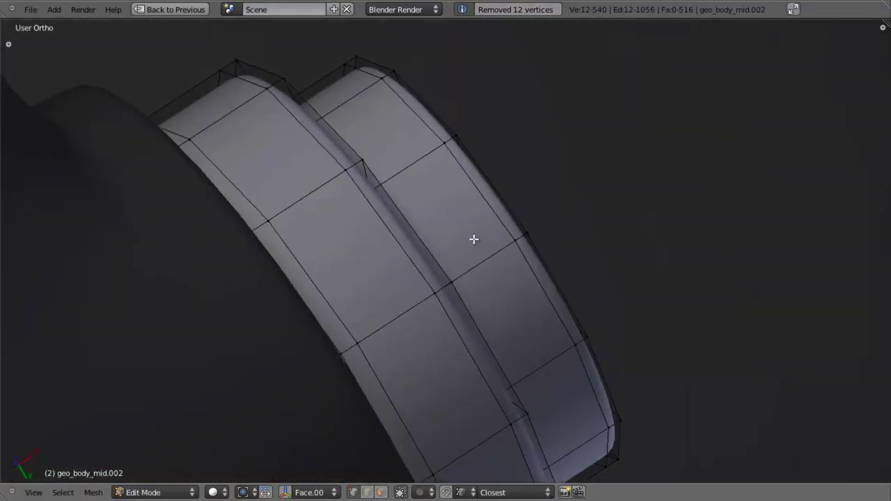
{"action": "middle_click_drag", "start_coordinate": [473, 239], "coordinate": [382, 243]}
{"action": "right_click", "coordinate": [242, 162], "text": "alt"}
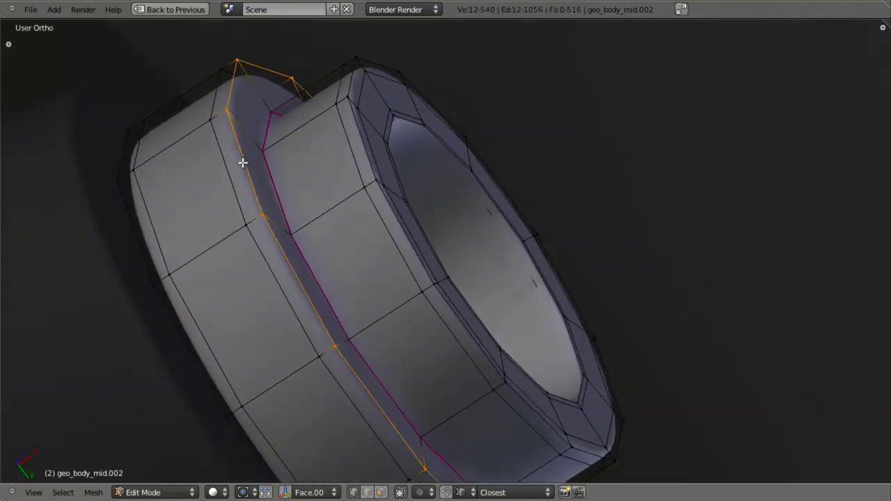
{"action": "key", "text": "shift+e"}
{"action": "type", "text": "1"}
{"action": "key", "text": "Return"}
{"action": "key", "text": "a"}
{"action": "right_click", "coordinate": [131, 244], "text": "alt"}
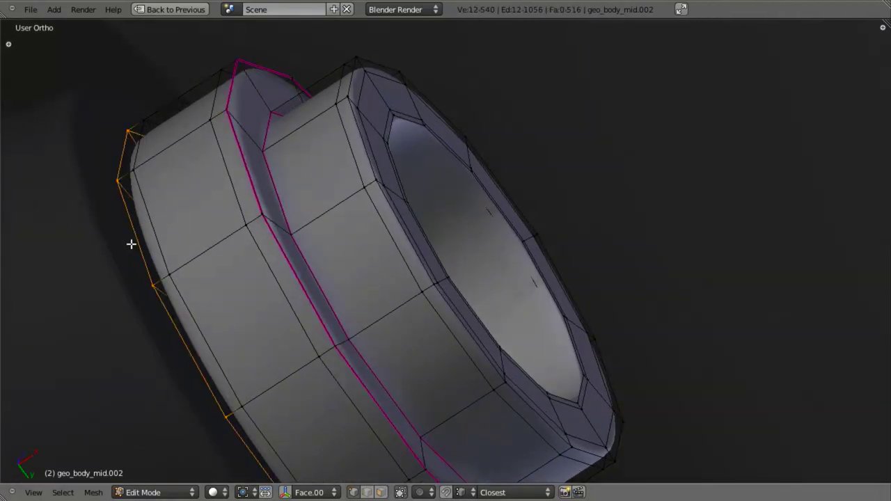
{"action": "key", "text": "ctrl+e"}
{"action": "left_click", "coordinate": [131, 243]}
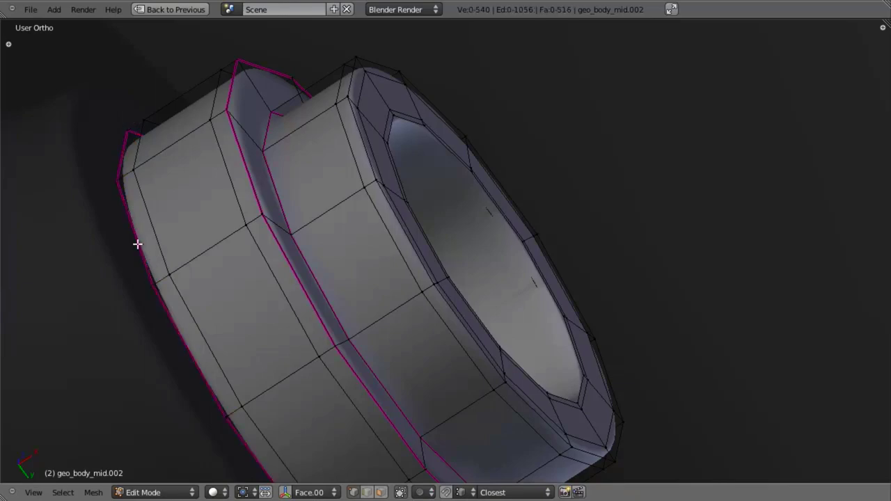
Delete the two support edge loops on the flange's outer surface and inspect the shape in Object Mode
{"action": "right_click", "coordinate": [163, 223], "text": "alt"}
{"action": "key", "text": "x"}
{"action": "left_click", "coordinate": [162, 223]}
{"action": "right_click", "coordinate": [234, 199], "text": "alt"}
{"action": "key", "text": "x"}
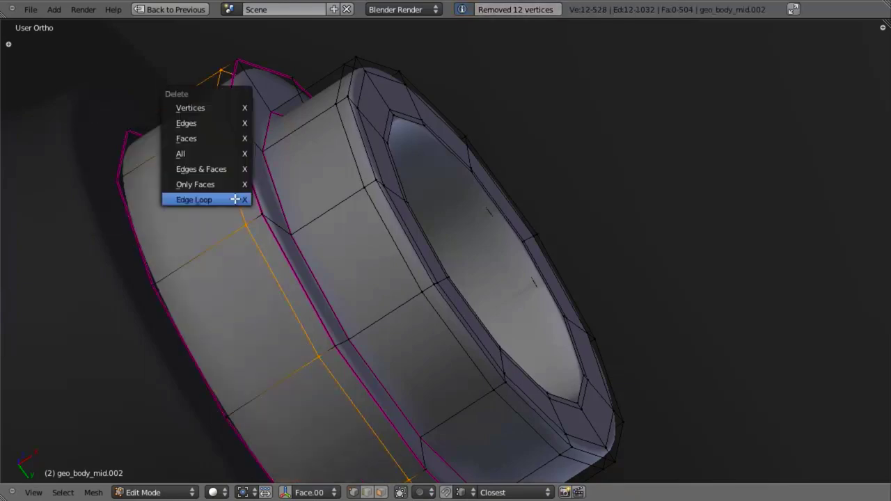
{"action": "left_click", "coordinate": [235, 199]}
{"action": "key", "text": "Tab"}
{"action": "scroll", "coordinate": [331, 250], "scroll_direction": "down", "scroll_amount": 4}
{"action": "scroll", "coordinate": [370, 245], "scroll_direction": "up", "scroll_amount": 5}
Reapply the crease to both outer edge loops of the flange, using 1 for the collar-side loop
{"action": "key", "text": "Tab"}
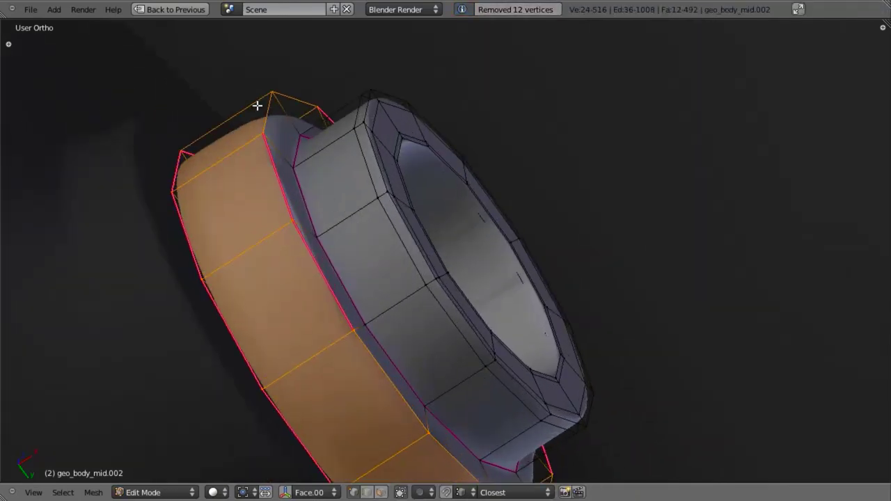
{"action": "right_click", "coordinate": [257, 105], "text": "alt"}
{"action": "key", "text": "z"}
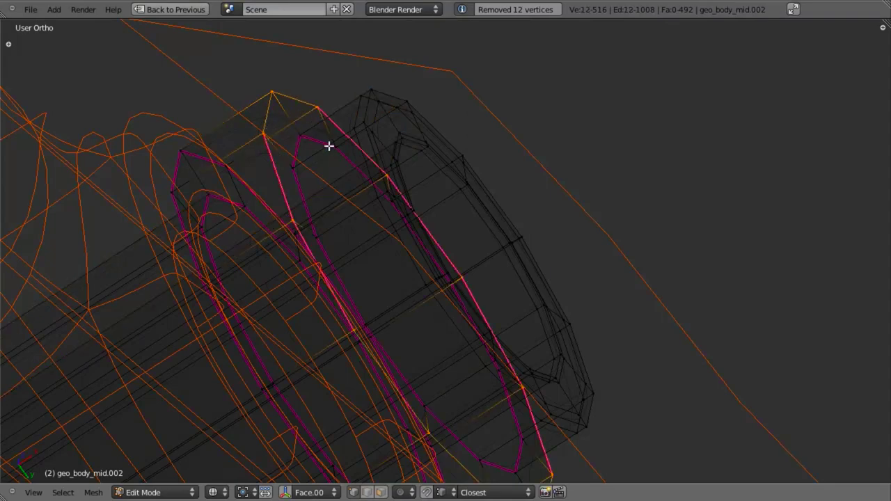
{"action": "key", "text": "z"}
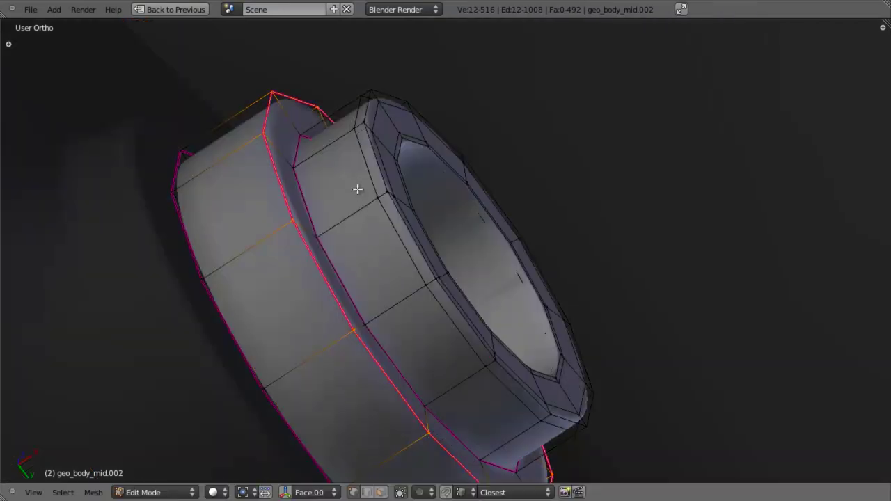
{"action": "key", "text": "a"}
{"action": "right_click", "coordinate": [181, 238], "text": "alt"}
{"action": "key", "text": "z"}
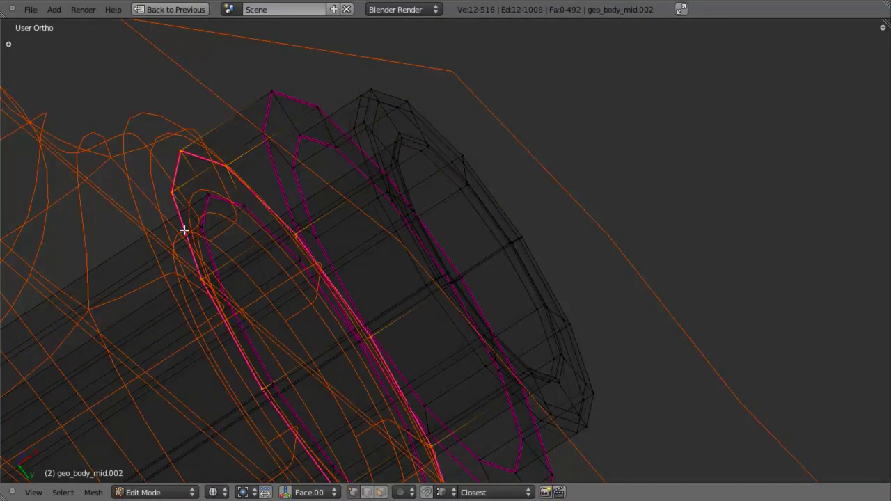
{"action": "key", "text": "z"}
{"action": "key", "text": "shift+e"}
{"action": "key", "text": "1"}
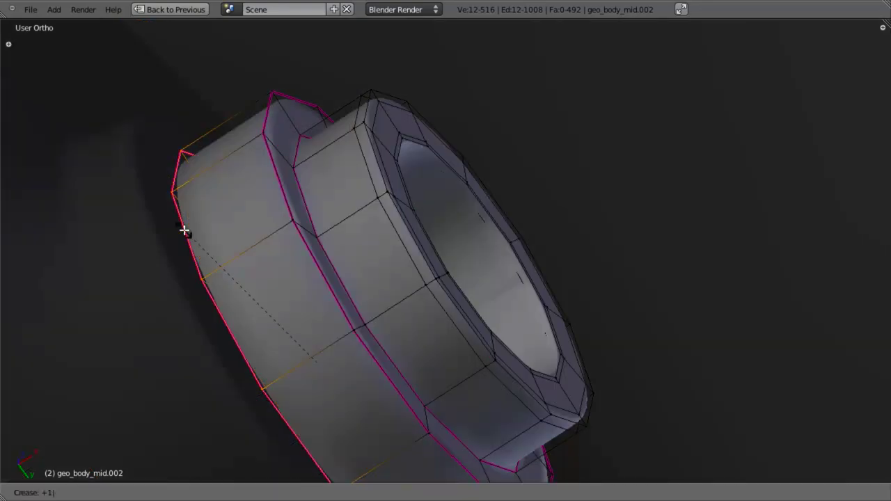
{"action": "key", "text": "Return"}
{"action": "key", "text": "Tab"}
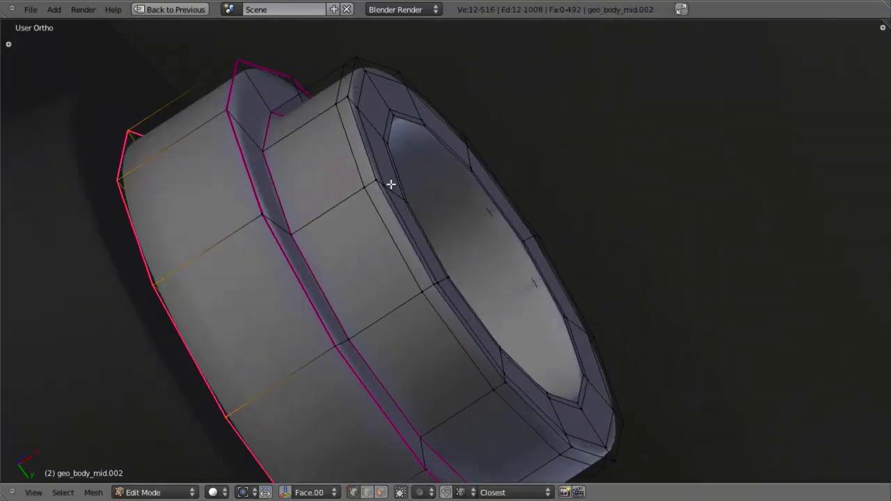
Delete the support loop beside the axle tube's outer rim, crease the rim's edge loop to 1, and leave Edit Mode
{"action": "left_click", "coordinate": [348, 154], "text": "alt"}
{"action": "key", "text": "x"}
{"action": "left_click", "coordinate": [355, 151]}
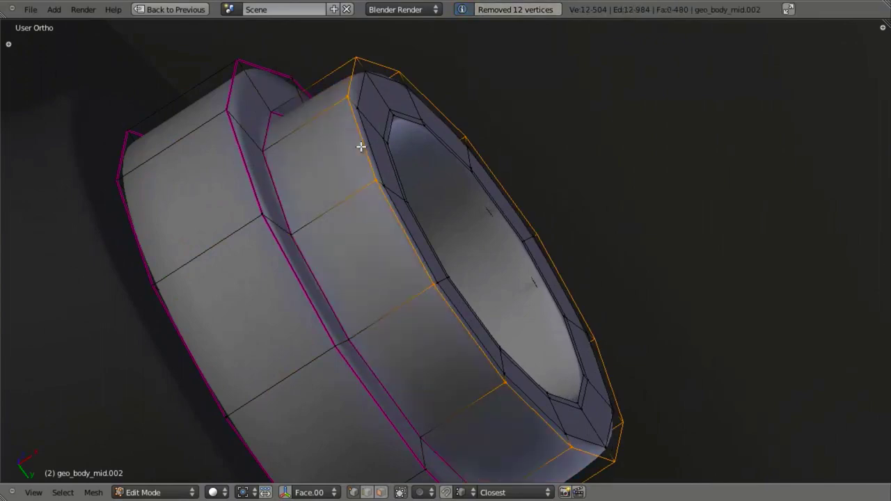
{"action": "key", "text": "shift+e"}
{"action": "key", "text": "1"}
{"action": "key", "text": "Return"}
{"action": "key", "text": "Tab"}
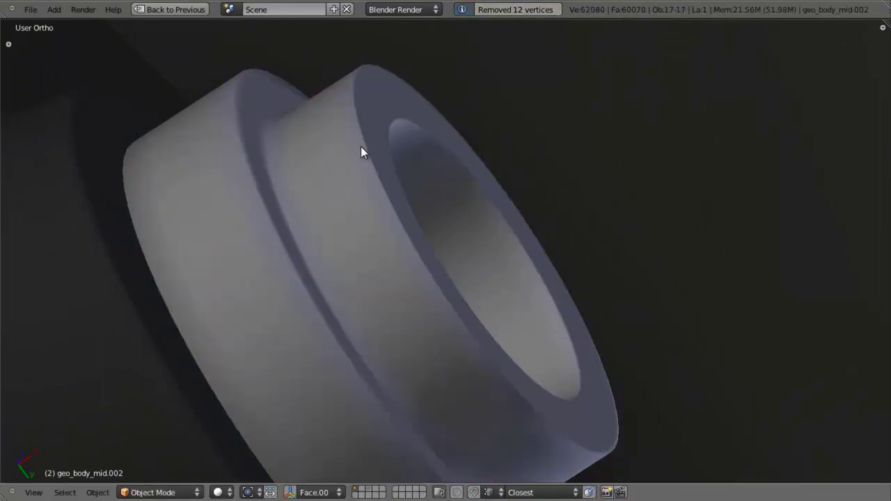
On the wheel's hub disc, delete the support loop beside the raised rim's edge and crease that edge loop to 1
{"action": "scroll", "coordinate": [360, 147], "scroll_direction": "down", "scroll_amount": 4}
{"action": "middle_click_drag", "start_coordinate": [436, 237], "coordinate": [464, 202], "text": "shift"}
{"action": "scroll", "coordinate": [382, 263], "scroll_direction": "up", "scroll_amount": 3}
{"action": "key", "text": "Tab"}
{"action": "scroll", "coordinate": [327, 263], "scroll_direction": "up", "scroll_amount": 3}
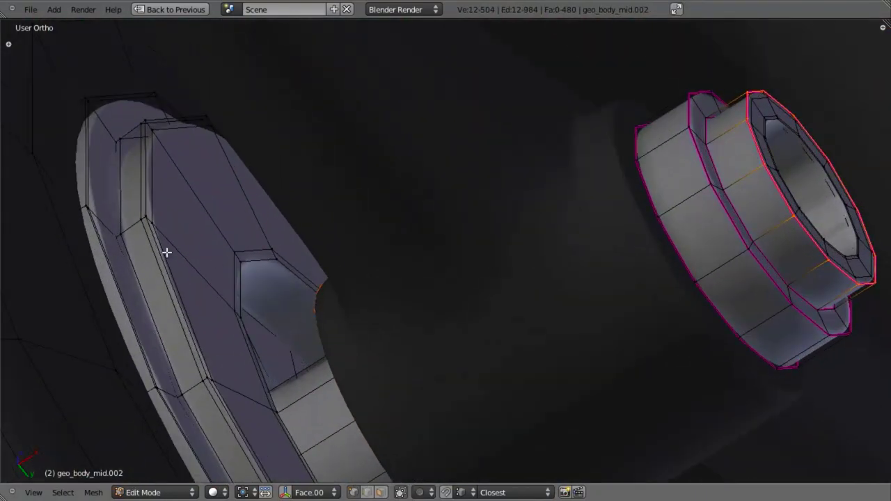
{"action": "right_click", "coordinate": [154, 249], "text": "alt"}
{"action": "key", "text": "x"}
{"action": "left_click", "coordinate": [155, 250]}
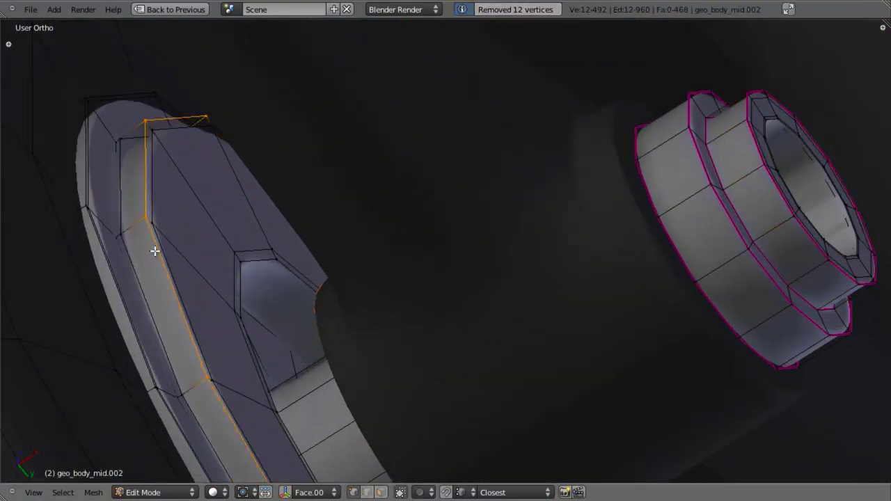
{"action": "key", "text": "shift+e"}
{"action": "type", "text": "1"}
{"action": "key", "text": "Return"}
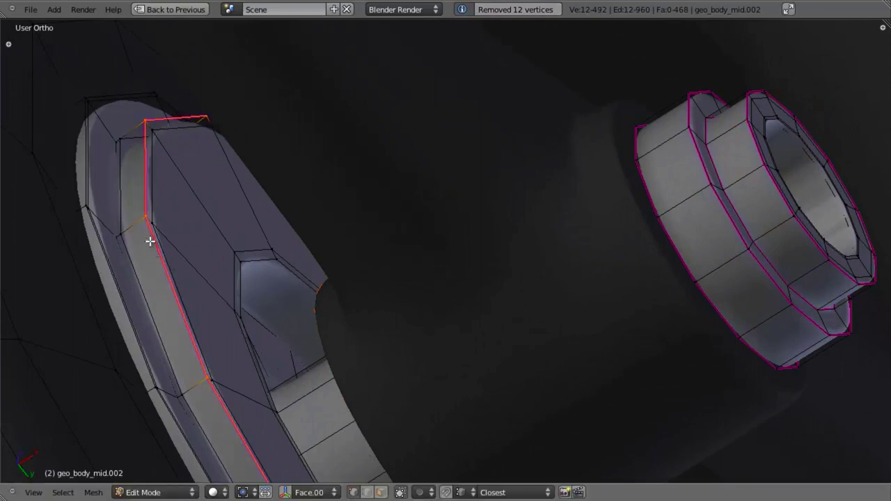
Delete the support loop beside the hub disc's outermost edge, crease that edge loop to 1, and leave Edit Mode
{"action": "key", "text": "a"}
{"action": "right_click", "coordinate": [85, 143], "text": "alt"}
{"action": "right_click", "coordinate": [89, 142], "text": "alt"}
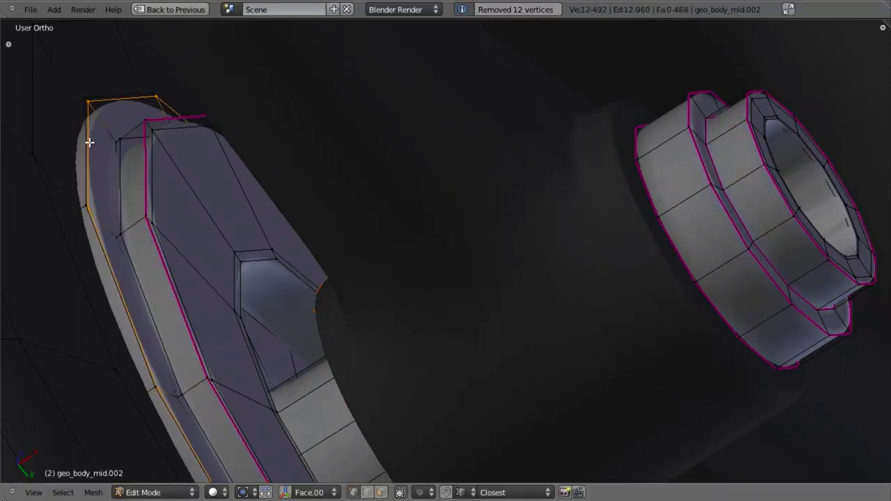
{"action": "key", "text": "x"}
{"action": "left_click", "coordinate": [89, 142]}
{"action": "right_click", "coordinate": [86, 138], "text": "alt"}
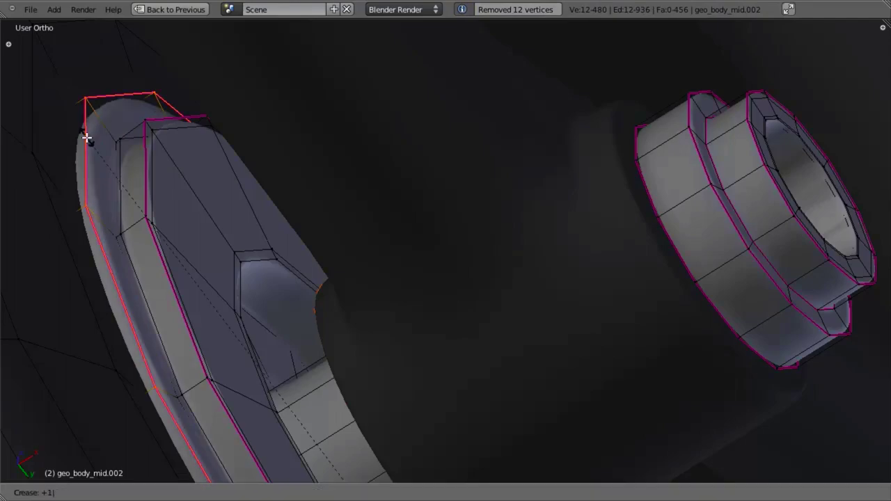
{"action": "key", "text": "Tab"}
{"action": "scroll", "coordinate": [567, 232], "scroll_direction": "down", "scroll_amount": 8}
{"action": "scroll", "coordinate": [568, 232], "scroll_direction": "up", "scroll_amount": 10}
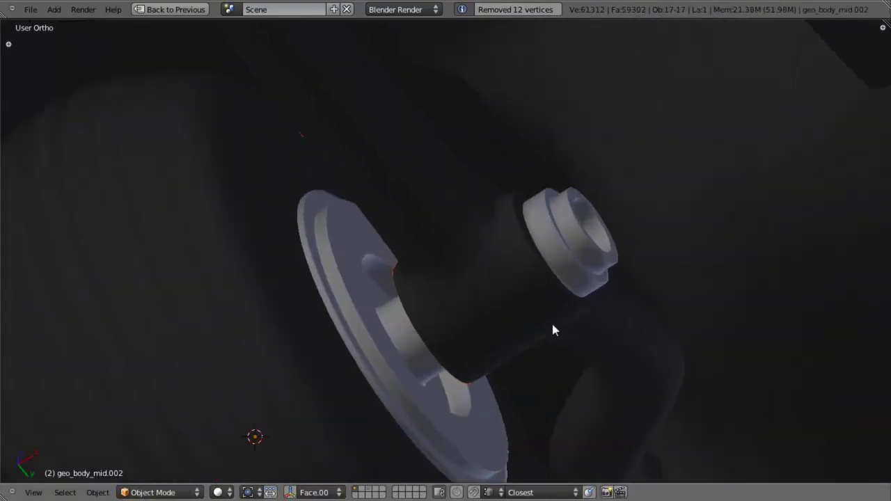
Examine the creased hub disc and axle flange up close and within the surrounding vehicle, leaving everything deselected
{"action": "key", "text": "Tab"}
{"action": "key", "text": "z"}
{"action": "key", "text": "z"}
{"action": "scroll", "coordinate": [340, 332], "scroll_direction": "down", "scroll_amount": 4}
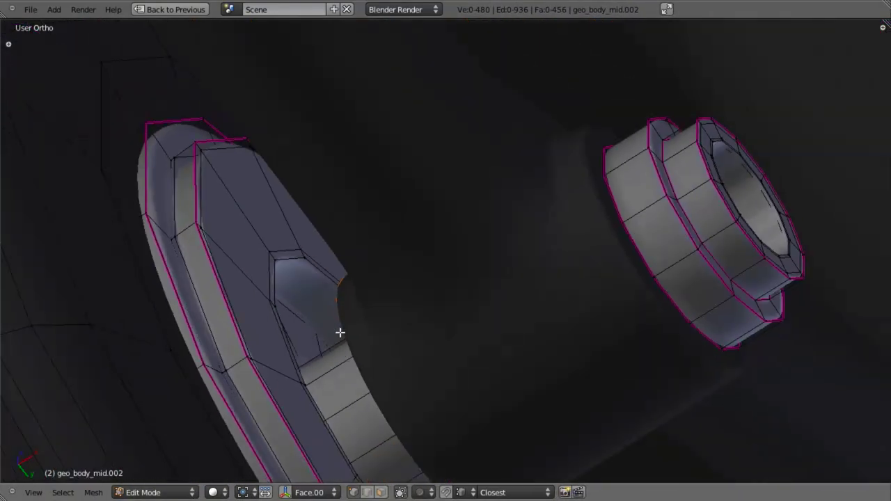
{"action": "key", "text": "Tab"}
{"action": "key", "text": "z"}
{"action": "key", "text": "a"}
{"action": "scroll", "coordinate": [360, 323], "scroll_direction": "down", "scroll_amount": 5}
{"action": "key", "text": "z"}
{"action": "right_click", "coordinate": [414, 294]}
{"action": "scroll", "coordinate": [387, 300], "scroll_direction": "down", "scroll_amount": 4}
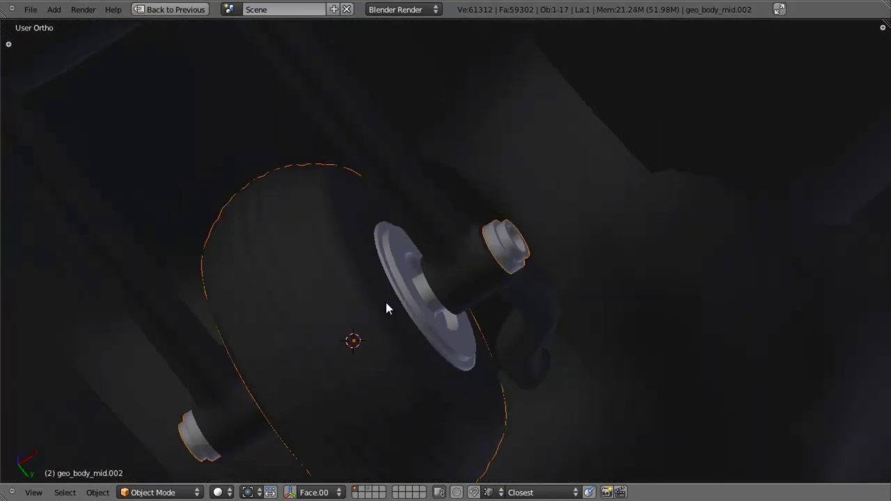
{"action": "scroll", "coordinate": [419, 293], "scroll_direction": "up", "scroll_amount": 4}
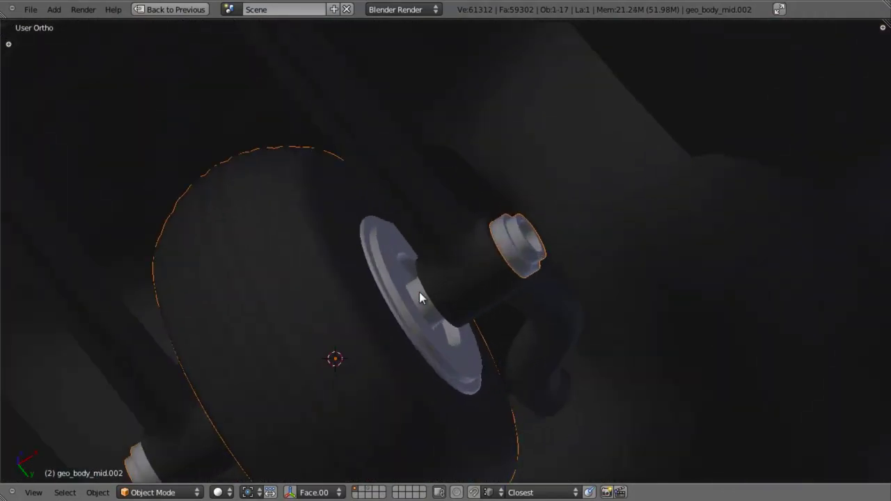
{"action": "scroll", "coordinate": [427, 296], "scroll_direction": "down", "scroll_amount": 10}
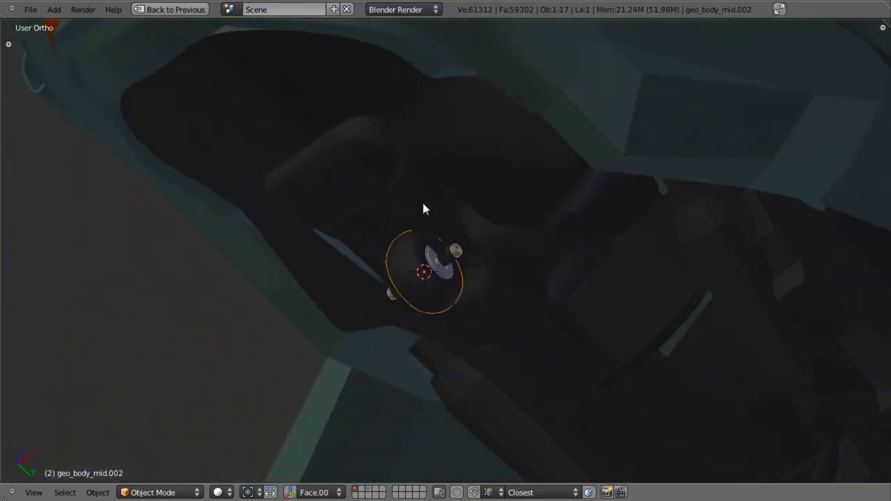
{"action": "middle_click_drag", "start_coordinate": [387, 254], "coordinate": [367, 308]}
{"action": "key", "text": "a"}
From the right side view, open the underbody mesh with the support pipe, geo_body_mid.001, for editing
{"action": "key", "text": "KP_3"}
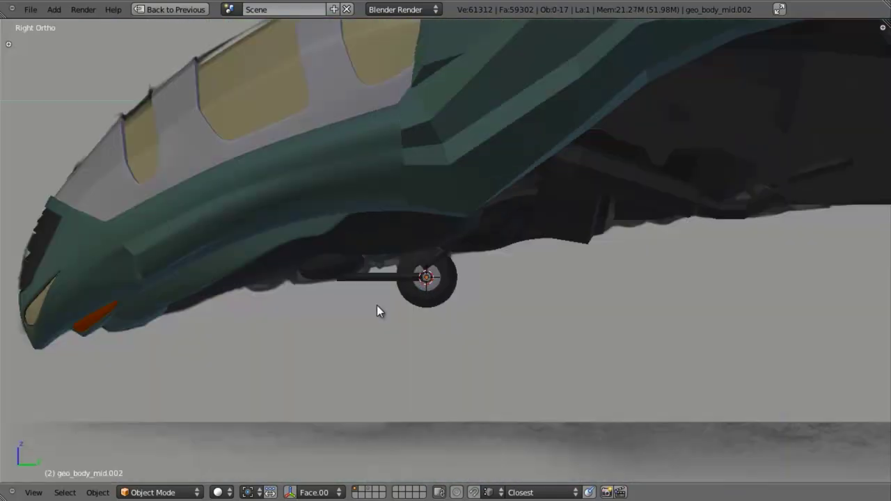
{"action": "scroll", "coordinate": [376, 305], "scroll_direction": "up", "scroll_amount": 4}
{"action": "middle_click_drag", "start_coordinate": [541, 263], "coordinate": [643, 243], "text": "shift"}
{"action": "scroll", "coordinate": [365, 265], "scroll_direction": "up", "scroll_amount": 2}
{"action": "key", "text": "z"}
{"action": "right_click", "coordinate": [244, 296]}
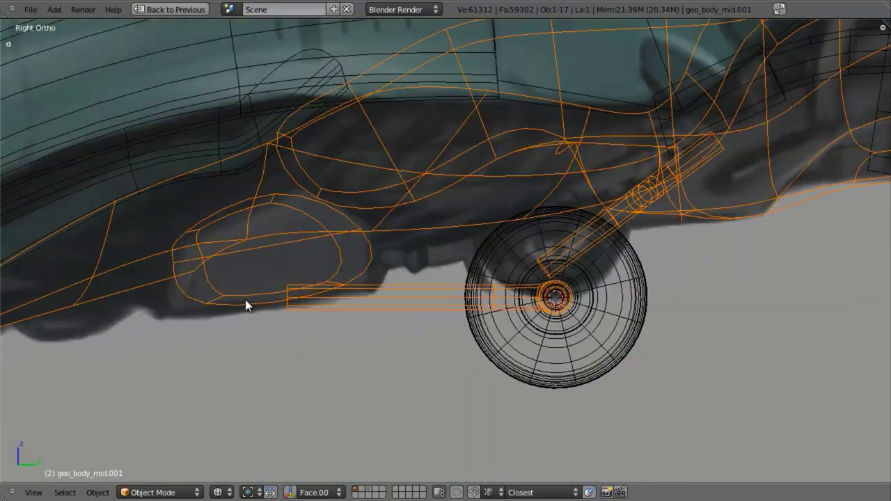
{"action": "right_click", "coordinate": [373, 296]}
{"action": "key", "text": "Tab"}
{"action": "key", "text": "a"}
{"action": "key", "text": "a"}
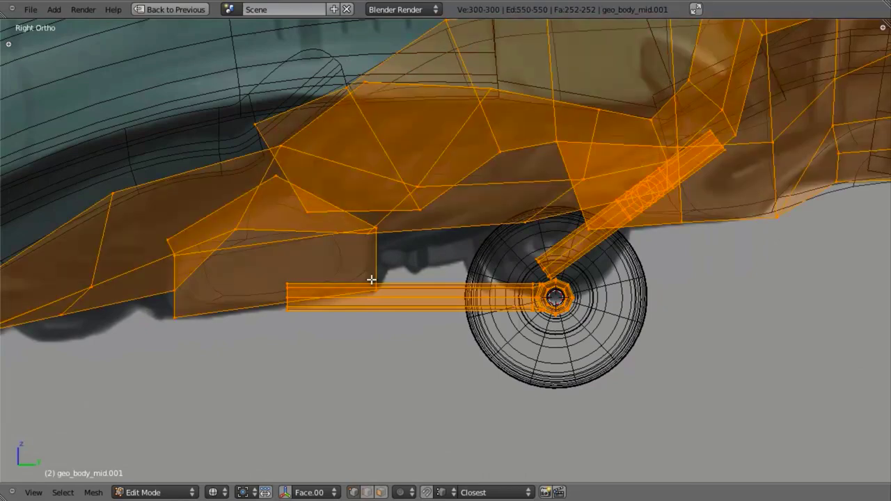
Delete the hidden top and front-end faces of the underbody box ahead of the wheel, keeping its outer side face
{"action": "scroll", "coordinate": [230, 252], "scroll_direction": "up", "scroll_amount": 1}
{"action": "key", "text": "a"}
{"action": "key", "text": "b"}
{"action": "left_click_drag", "start_coordinate": [53, 208], "coordinate": [135, 339]}
{"action": "key", "text": "b"}
{"action": "left_click_drag", "start_coordinate": [199, 164], "coordinate": [377, 225]}
{"action": "key", "text": "b"}
{"action": "middle_click_drag", "start_coordinate": [378, 225], "coordinate": [293, 258]}
{"action": "key", "text": "ctrl+Tab"}
{"action": "left_click", "coordinate": [292, 266]}
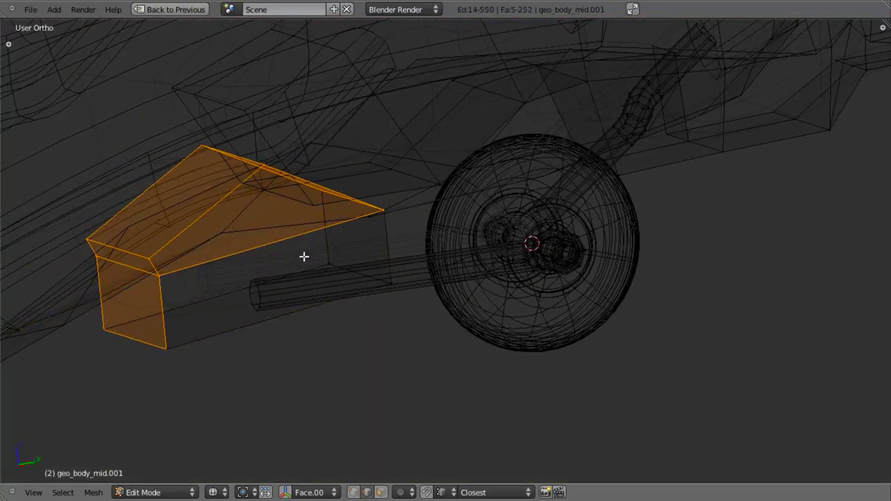
{"action": "right_click", "coordinate": [268, 241], "text": "shift"}
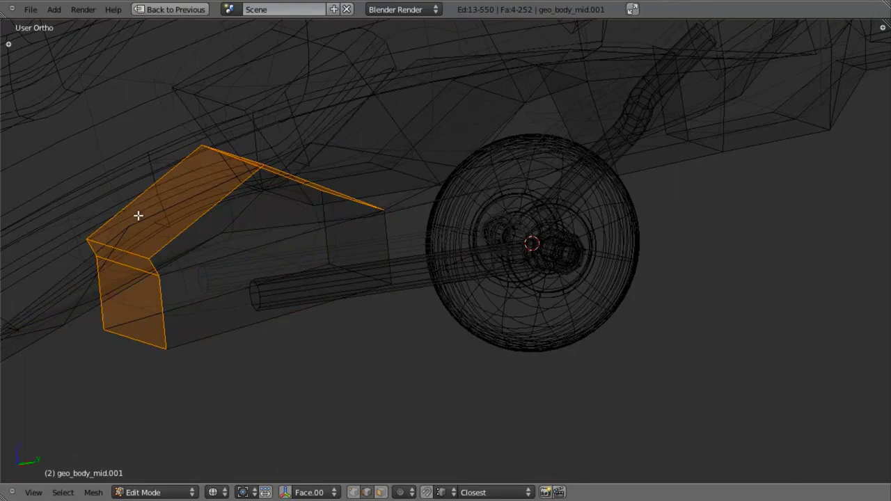
{"action": "key", "text": "x"}
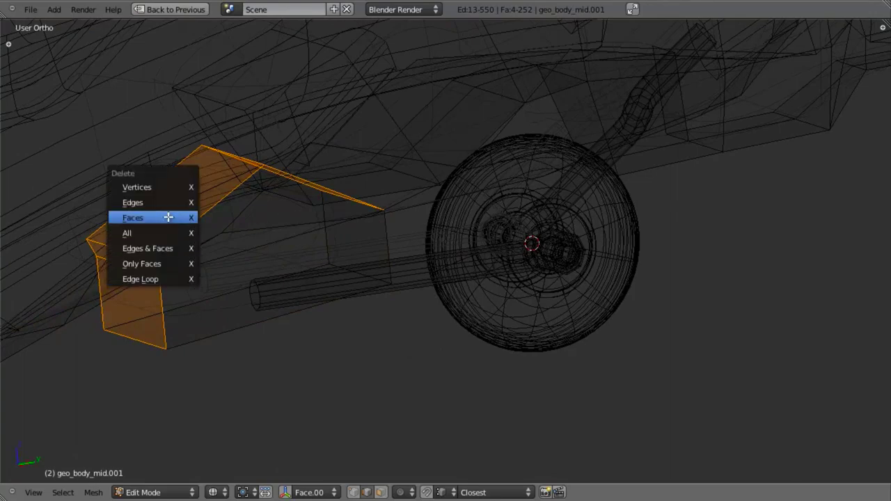
{"action": "left_click", "coordinate": [168, 218]}
Add two support edge loops to the underbody box, one close to its wheel-side edge and one close to its lower edge
{"action": "middle_click_drag", "start_coordinate": [288, 282], "coordinate": [277, 243]}
{"action": "key", "text": "KP_3"}
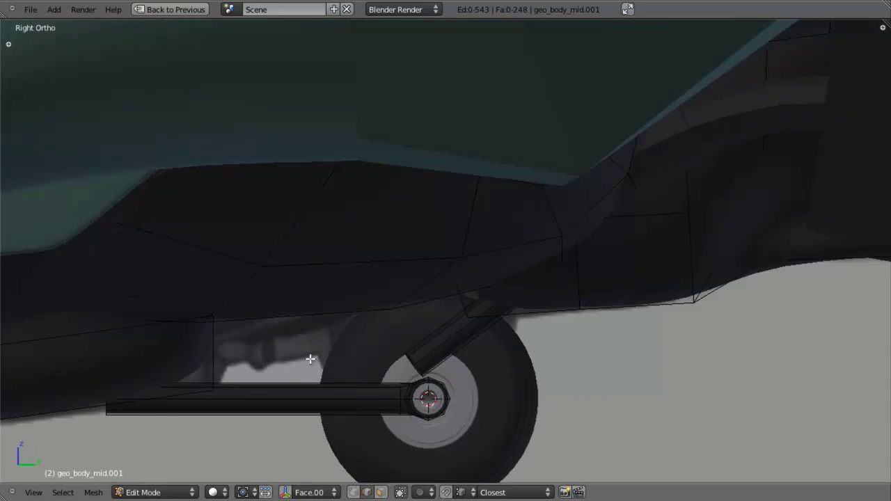
{"action": "middle_click_drag", "start_coordinate": [313, 359], "coordinate": [498, 253], "text": "shift"}
{"action": "key", "text": "ctrl+r"}
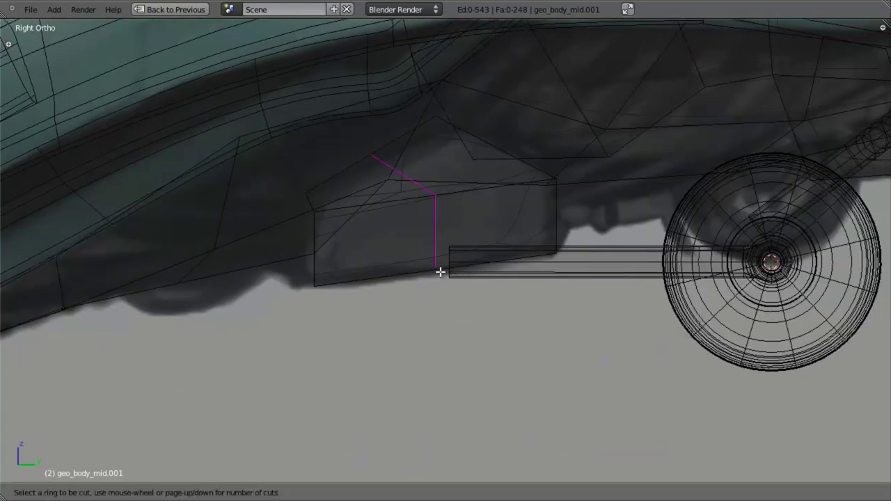
{"action": "left_click", "coordinate": [542, 256]}
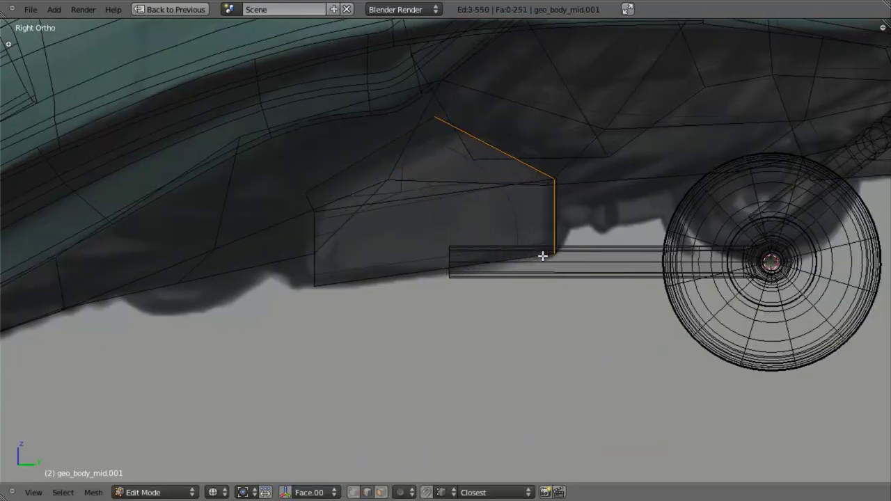
{"action": "key", "text": "ctrl+r"}
{"action": "left_click", "coordinate": [554, 219]}
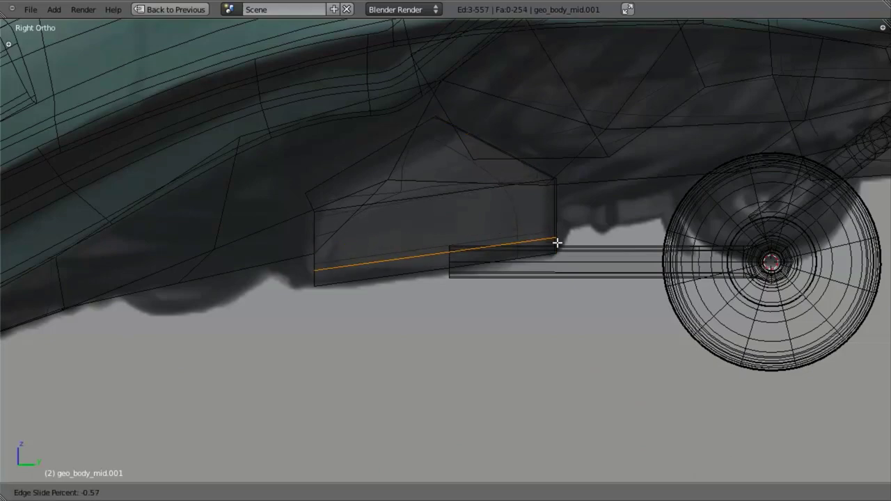
{"action": "left_click", "coordinate": [557, 249]}
{"action": "scroll", "coordinate": [533, 281], "scroll_direction": "down", "scroll_amount": 3}
{"action": "middle_click_drag", "start_coordinate": [533, 280], "coordinate": [454, 201]}
{"action": "key", "text": "KP_3"}
Leave Edit Mode and compare the underbody box, support pipe and wheel with the side reference image
{"action": "middle_click_drag", "start_coordinate": [536, 352], "coordinate": [329, 77], "text": "shift"}
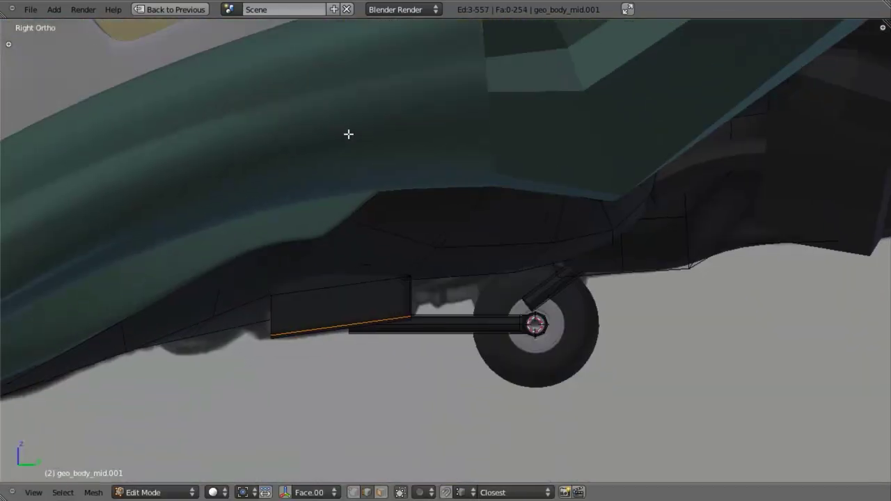
{"action": "scroll", "coordinate": [359, 161], "scroll_direction": "up", "scroll_amount": 3}
{"action": "key", "text": "a"}
{"action": "middle_click_drag", "start_coordinate": [367, 331], "coordinate": [394, 229], "text": "shift"}
{"action": "key", "text": "z"}
{"action": "scroll", "coordinate": [394, 229], "scroll_direction": "up", "scroll_amount": 2}
{"action": "scroll", "coordinate": [395, 229], "scroll_direction": "down", "scroll_amount": 3}
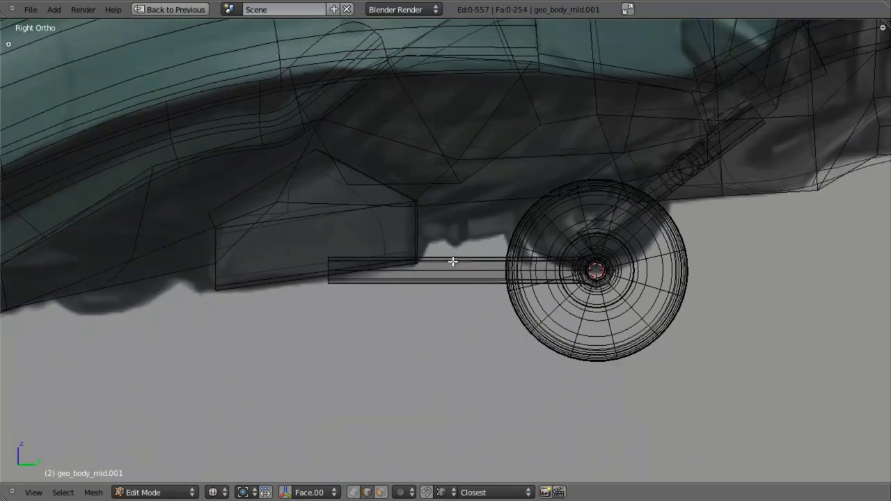
{"action": "middle_click_drag", "start_coordinate": [543, 252], "coordinate": [485, 251], "text": "shift"}
{"action": "key", "text": "z"}
{"action": "key", "text": "Tab"}
{"action": "middle_click_drag", "start_coordinate": [563, 265], "coordinate": [419, 280], "text": "shift"}
{"action": "scroll", "coordinate": [419, 275], "scroll_direction": "up", "scroll_amount": 3}
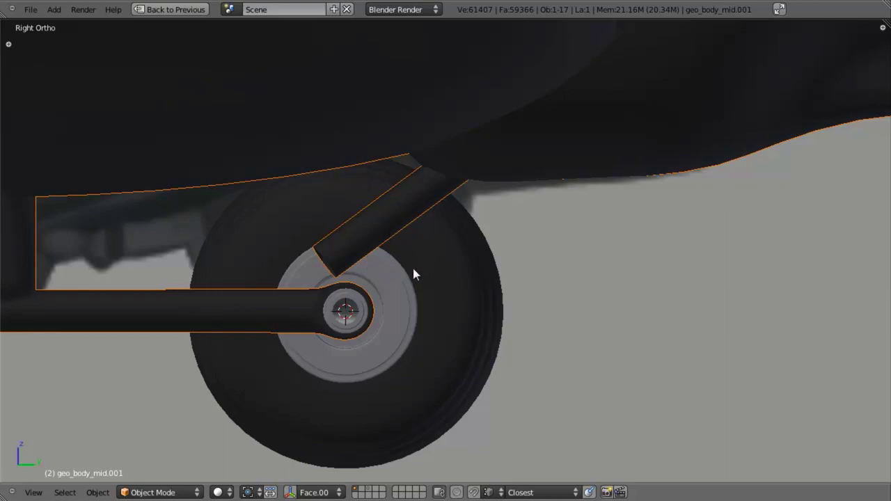
{"action": "scroll", "coordinate": [413, 269], "scroll_direction": "up", "scroll_amount": 3}
{"action": "key", "text": "z"}
{"action": "middle_click_drag", "start_coordinate": [267, 307], "coordinate": [366, 261], "text": "shift"}
{"action": "key", "text": "z"}
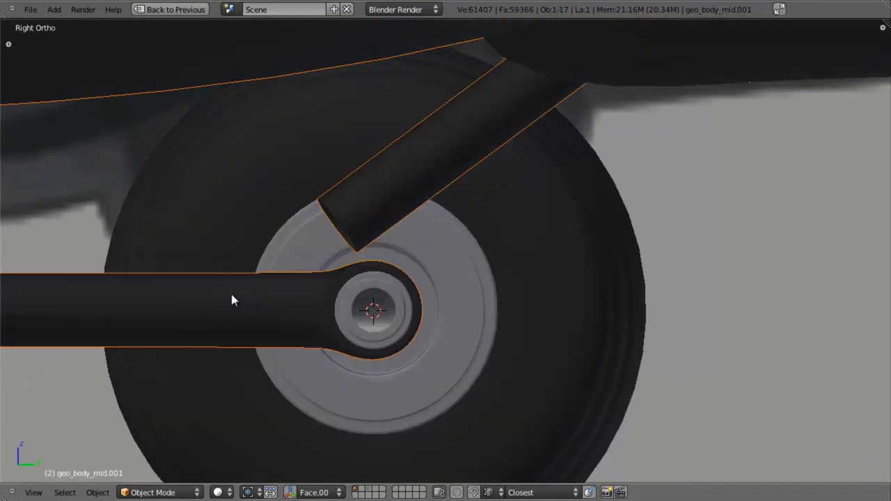
Add an edge loop around the horizontal support pipe, a short distance ahead of its hub collar
{"action": "key", "text": "Tab"}
{"action": "scroll", "coordinate": [285, 296], "scroll_direction": "up", "scroll_amount": 3}
{"action": "key", "text": "a"}
{"action": "key", "text": "z"}
{"action": "key", "text": "a"}
{"action": "scroll", "coordinate": [276, 283], "scroll_direction": "down", "scroll_amount": 3}
{"action": "middle_click_drag", "start_coordinate": [209, 299], "coordinate": [316, 257], "text": "shift"}
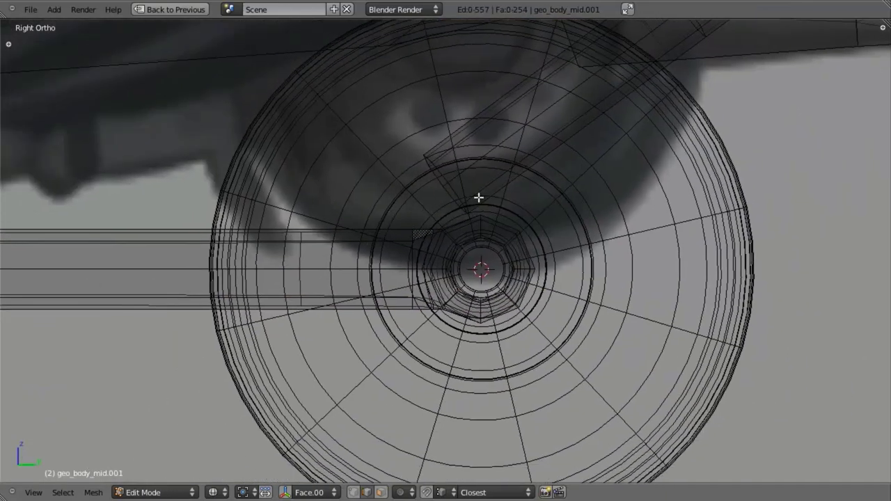
{"action": "key", "text": "z"}
{"action": "scroll", "coordinate": [459, 230], "scroll_direction": "down", "scroll_amount": 2}
{"action": "scroll", "coordinate": [462, 233], "scroll_direction": "up", "scroll_amount": 1}
{"action": "key", "text": "z"}
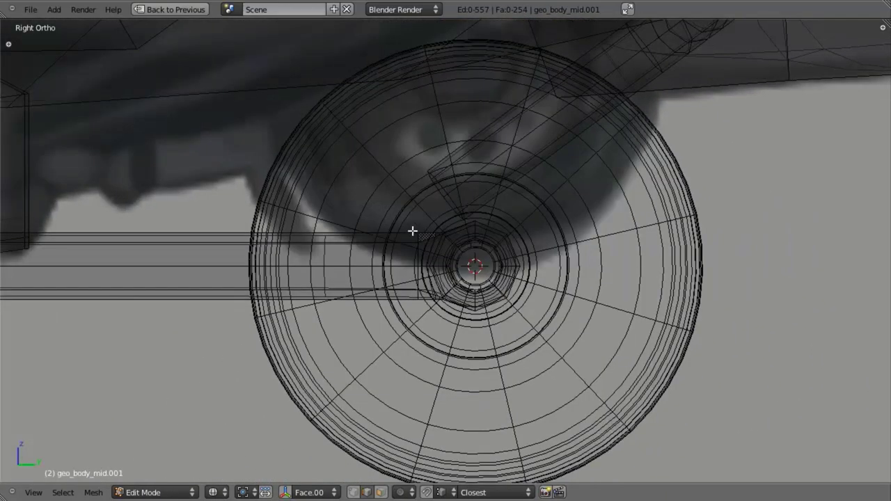
{"action": "key", "text": "ctrl+r"}
{"action": "left_click", "coordinate": [332, 241]}
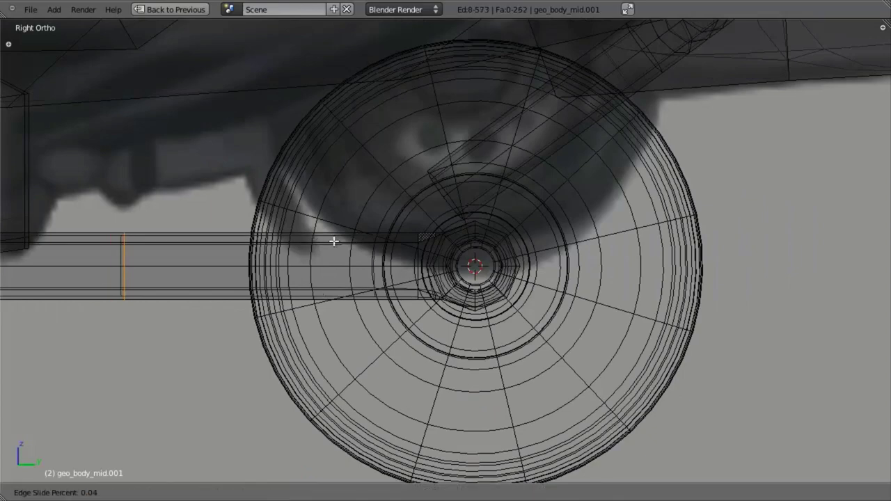
{"action": "left_click", "coordinate": [561, 223]}
In vertex selection mode, select the support pipe's two upper faces between the new loop and the collar
{"action": "key", "text": "ctrl+Tab"}
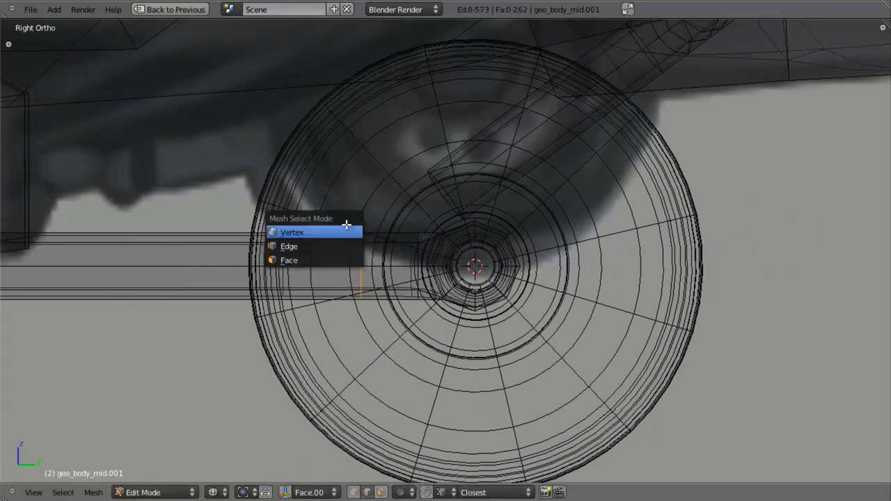
{"action": "left_click", "coordinate": [346, 230]}
{"action": "key", "text": "z"}
{"action": "scroll", "coordinate": [413, 253], "scroll_direction": "up", "scroll_amount": 3}
{"action": "key", "text": "a"}
{"action": "scroll", "coordinate": [318, 254], "scroll_direction": "up", "scroll_amount": 2}
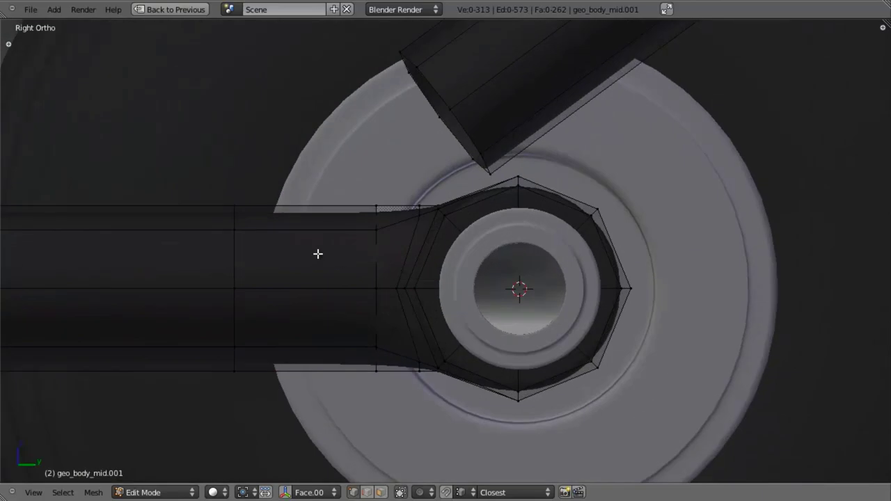
{"action": "middle_click_drag", "start_coordinate": [318, 254], "coordinate": [358, 265], "text": "shift"}
{"action": "key", "text": "z"}
{"action": "key", "text": "b"}
{"action": "left_click_drag", "start_coordinate": [256, 205], "coordinate": [432, 249]}
{"action": "key", "text": "z"}
{"action": "mouse_move", "coordinate": [354, 264]}
{"action": "middle_mouse_down"}
{"action": "mouse_move", "coordinate": [390, 299]}
{"action": "mouse_move", "coordinate": [441, 300]}
{"action": "mouse_move", "coordinate": [438, 284]}
{"action": "mouse_move", "coordinate": [448, 285]}
{"action": "middle_mouse_up"}
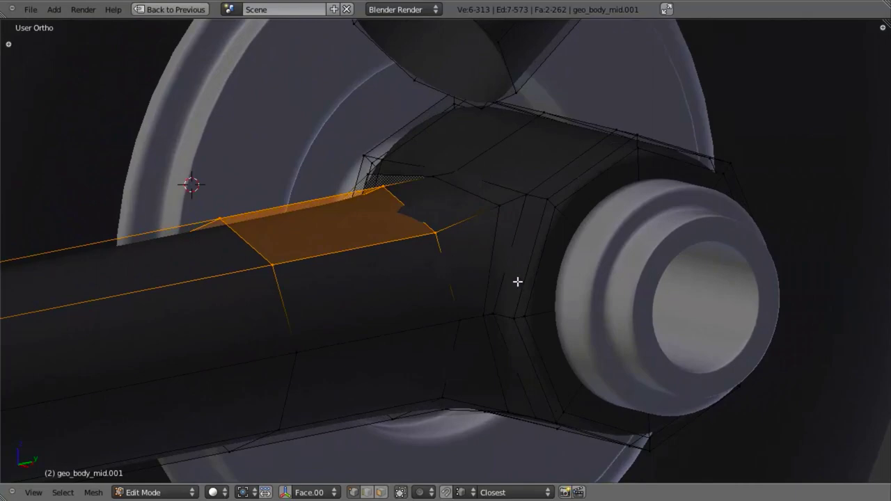
{"action": "middle_click_drag", "start_coordinate": [517, 281], "coordinate": [408, 281]}
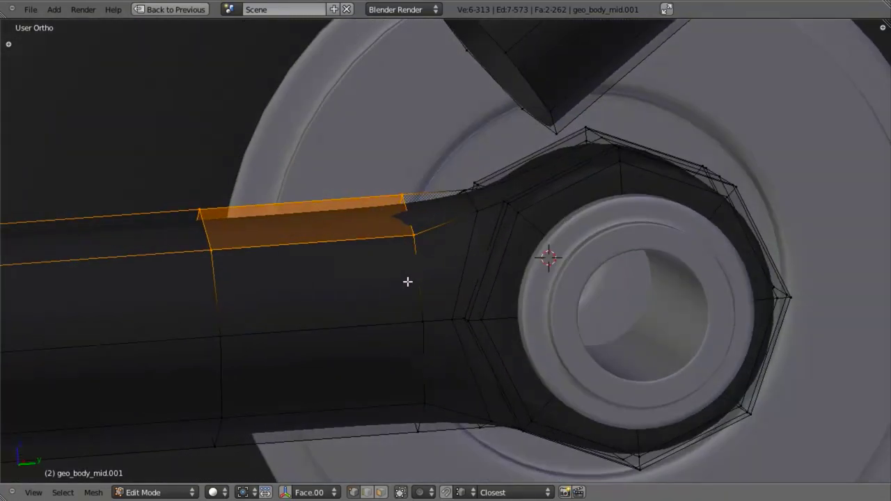
Extrude the selected pipe faces slightly upward, then extrude them again to raise a tall block
{"action": "key", "text": "KP_3"}
{"action": "scroll", "coordinate": [404, 292], "scroll_direction": "down", "scroll_amount": 6}
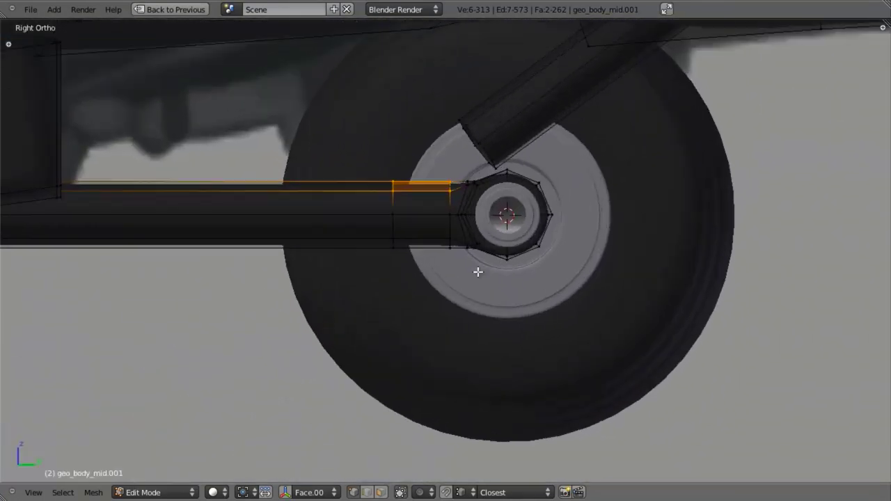
{"action": "scroll", "coordinate": [439, 247], "scroll_direction": "up", "scroll_amount": 5}
{"action": "key", "text": "z"}
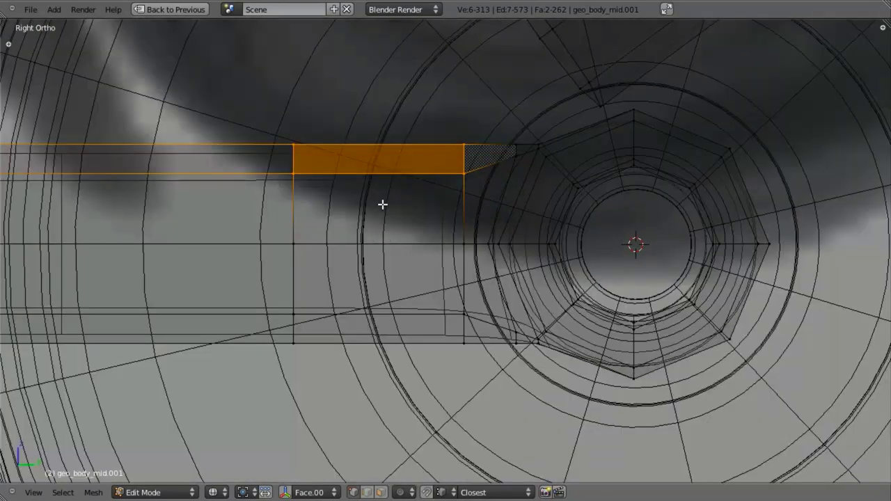
{"action": "middle_click_drag", "start_coordinate": [435, 183], "coordinate": [442, 265], "text": "shift"}
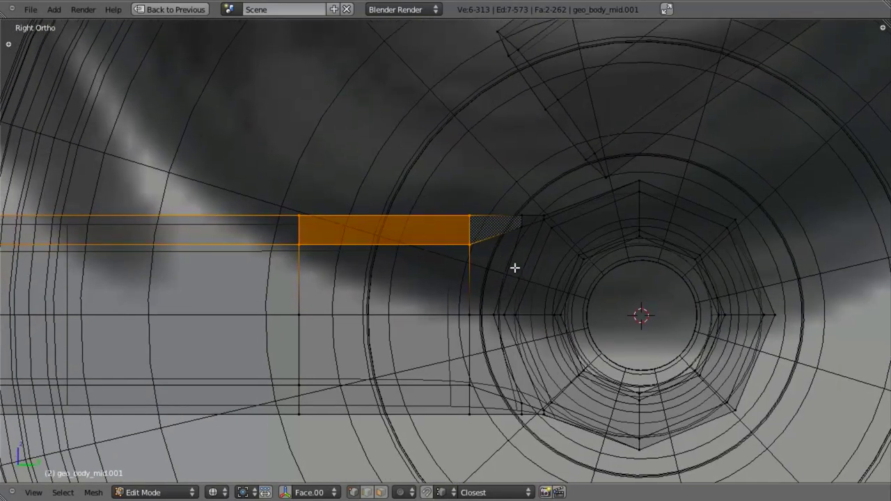
{"action": "key", "text": "e"}
{"action": "left_click", "coordinate": [515, 261]}
{"action": "key", "text": "z"}
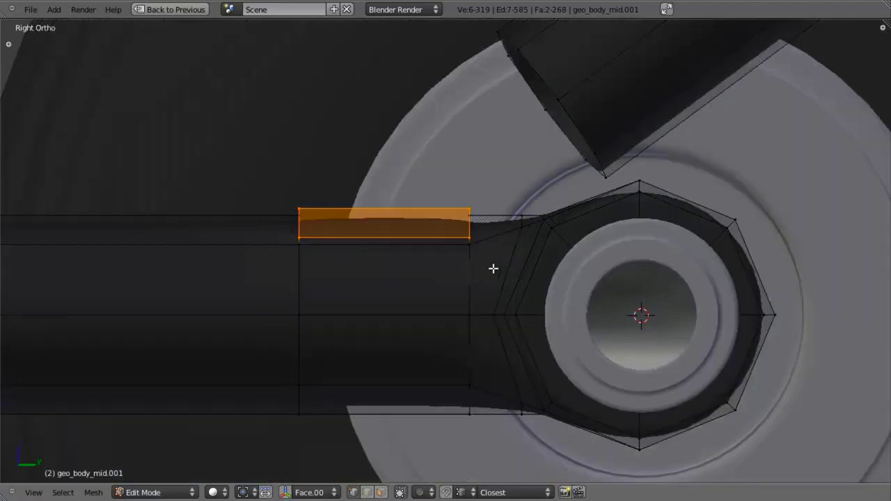
{"action": "key", "text": "e"}
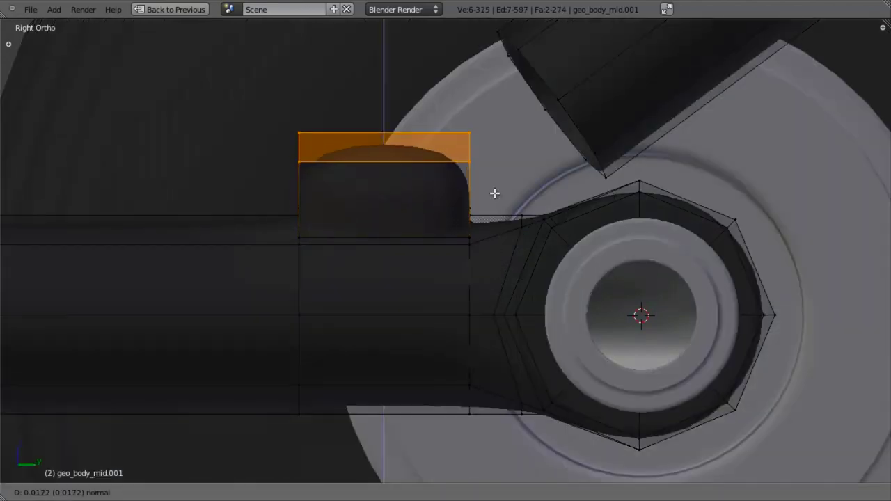
{"action": "left_click", "coordinate": [492, 134]}
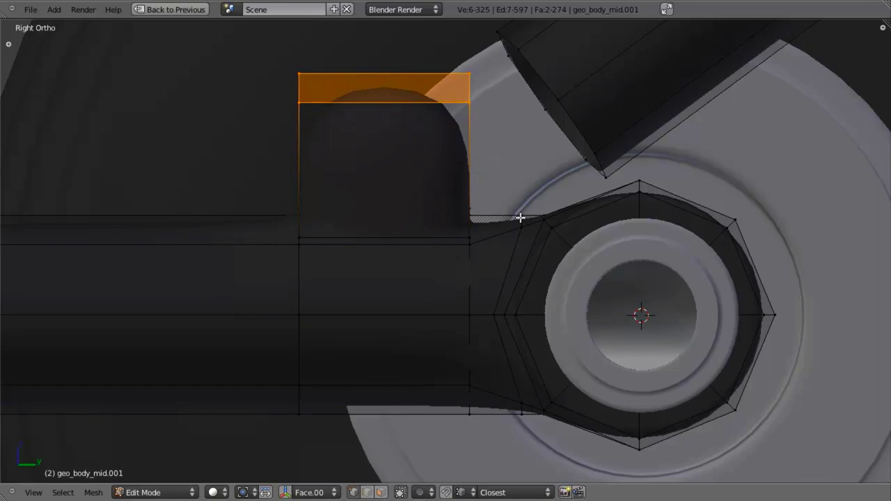
Flatten the top of the extruded block by scaling it to 0 along Z
{"action": "key", "text": "s"}
{"action": "key", "text": "z"}
{"action": "key", "text": "0"}
{"action": "key", "text": "Return"}
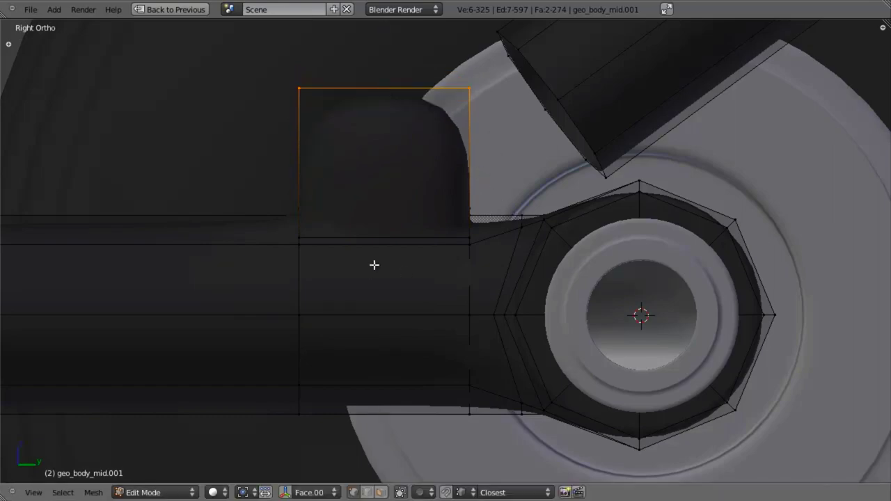
Extrude the block's flat top faces slightly upward to add a thin band of faces around its upper edge
{"action": "middle_click_drag", "start_coordinate": [374, 264], "coordinate": [422, 247]}
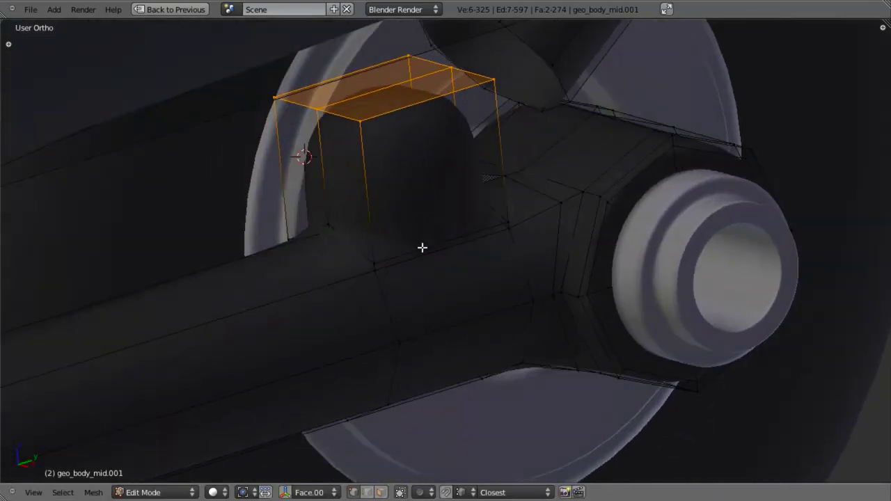
{"action": "key", "text": "KP_3"}
{"action": "scroll", "coordinate": [408, 229], "scroll_direction": "down", "scroll_amount": 3}
{"action": "middle_click_drag", "start_coordinate": [503, 241], "coordinate": [884, 412], "text": "shift"}
{"action": "scroll", "coordinate": [511, 270], "scroll_direction": "up", "scroll_amount": 4}
{"action": "middle_click_drag", "start_coordinate": [489, 280], "coordinate": [374, 318], "text": "shift"}
{"action": "scroll", "coordinate": [508, 283], "scroll_direction": "up", "scroll_amount": 3}
{"action": "scroll", "coordinate": [507, 281], "scroll_direction": "up", "scroll_amount": 3}
{"action": "key", "text": "e"}
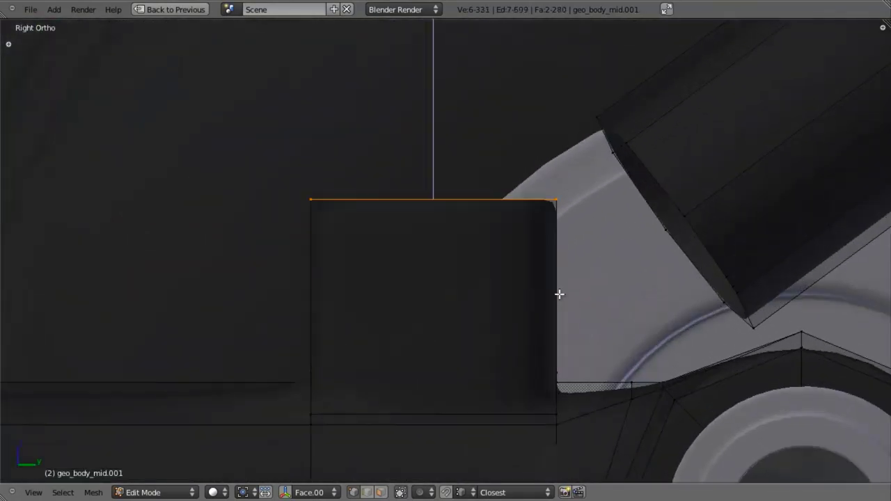
{"action": "left_click", "coordinate": [562, 282]}
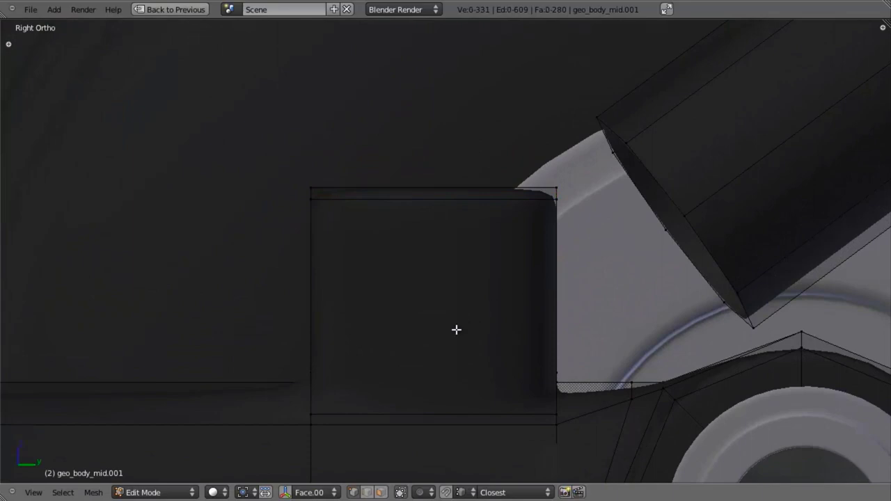
Add two edge loops across the block and spread them along Y until they sit close to its front and rear edges
{"action": "key", "text": "ctrl+r"}
{"action": "scroll", "coordinate": [412, 205], "scroll_direction": "up", "scroll_amount": 1}
{"action": "left_click", "coordinate": [416, 188]}
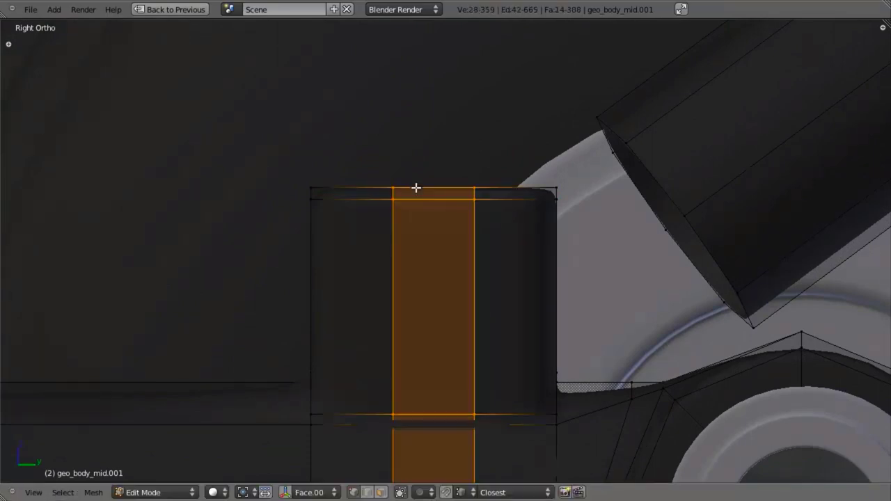
{"action": "scroll", "coordinate": [485, 251], "scroll_direction": "down", "scroll_amount": 3}
{"action": "key", "text": "s"}
{"action": "key", "text": "x"}
{"action": "key", "text": "y"}
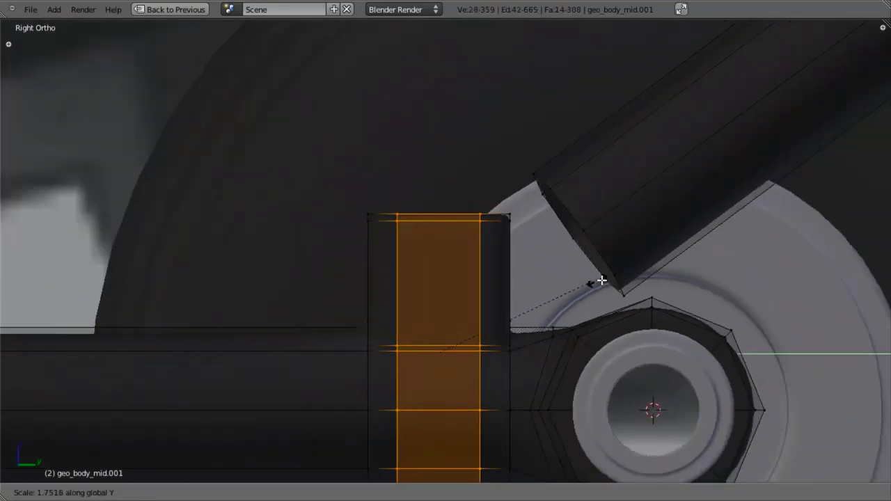
{"action": "left_click", "coordinate": [673, 275]}
{"action": "middle_click_drag", "start_coordinate": [487, 264], "coordinate": [516, 295]}
{"action": "key", "text": "a"}
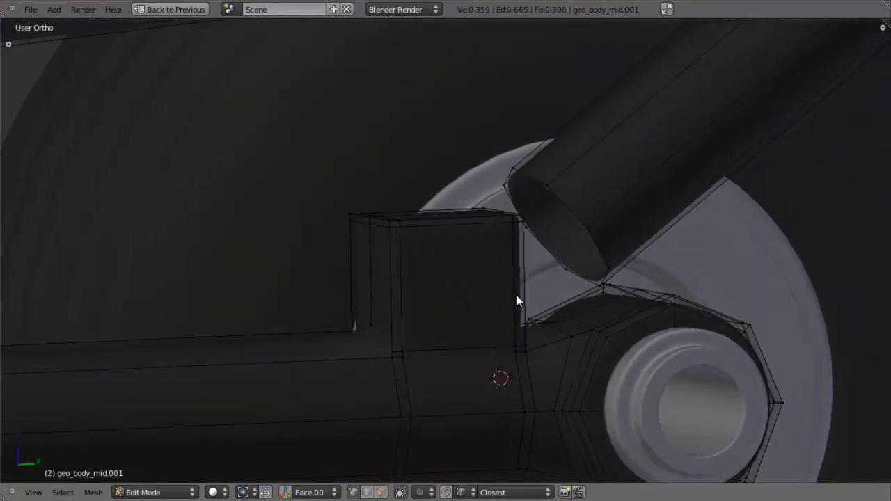
Inspect the block against the whole underbody in object mode and resume mesh editing in face selection mode
{"action": "key", "text": "Tab"}
{"action": "scroll", "coordinate": [489, 287], "scroll_direction": "down", "scroll_amount": 5}
{"action": "scroll", "coordinate": [478, 276], "scroll_direction": "down", "scroll_amount": 3}
{"action": "middle_click_drag", "start_coordinate": [428, 269], "coordinate": [473, 281]}
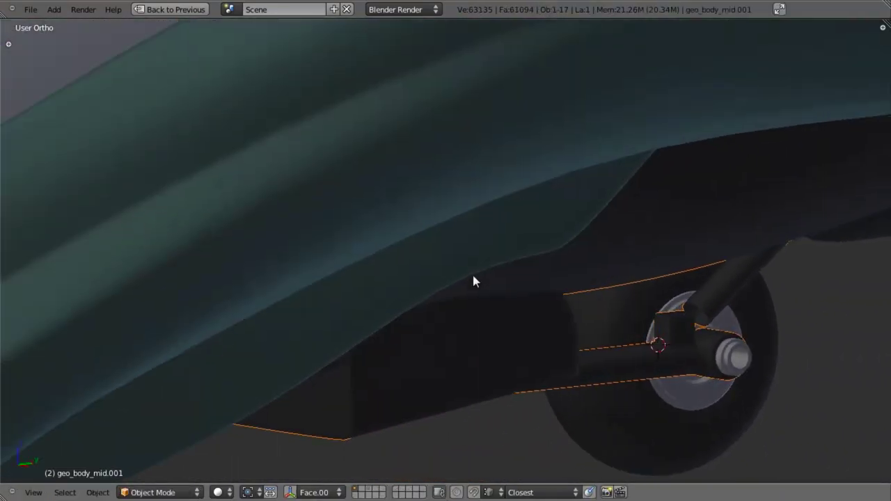
{"action": "key", "text": "KP_3"}
{"action": "scroll", "coordinate": [153, 248], "scroll_direction": "up", "scroll_amount": 4}
{"action": "scroll", "coordinate": [154, 248], "scroll_direction": "up", "scroll_amount": 2}
{"action": "key", "text": "Tab"}
{"action": "scroll", "coordinate": [255, 241], "scroll_direction": "up", "scroll_amount": 4}
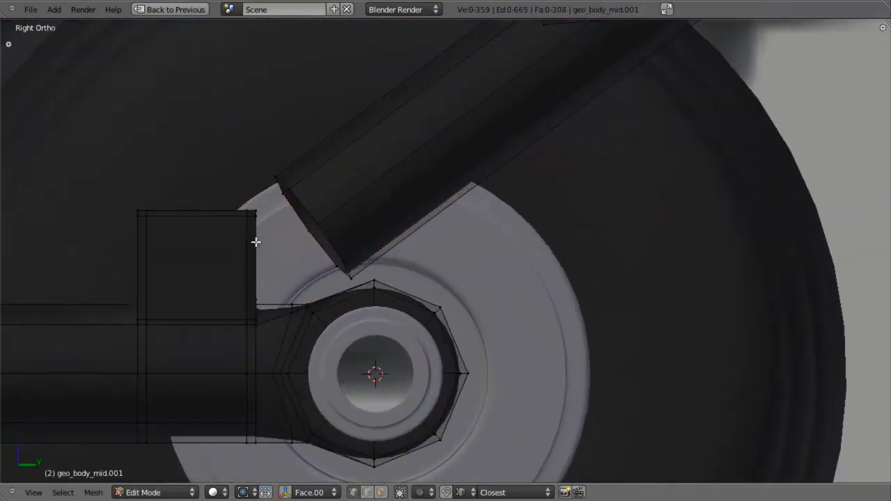
{"action": "key", "text": "ctrl+Tab"}
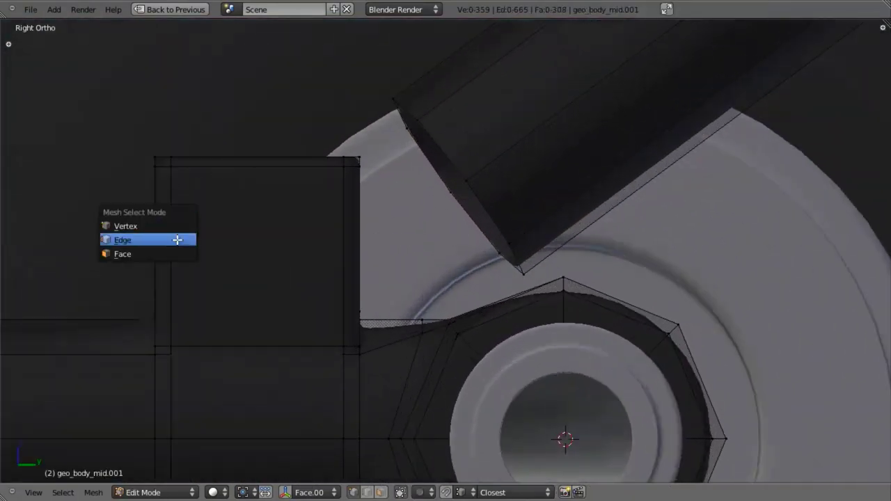
{"action": "left_click", "coordinate": [179, 252]}
{"action": "right_click", "coordinate": [164, 163], "text": "alt"}
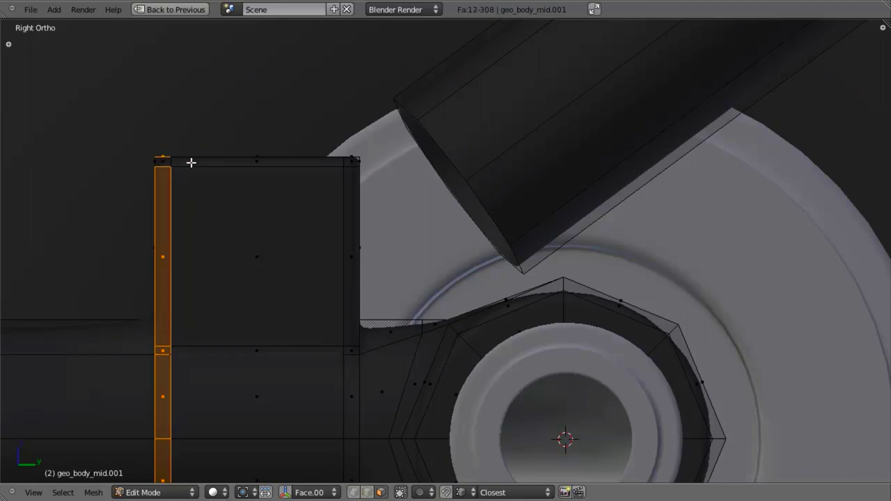
{"action": "right_click", "coordinate": [346, 160], "text": "alt+shift"}
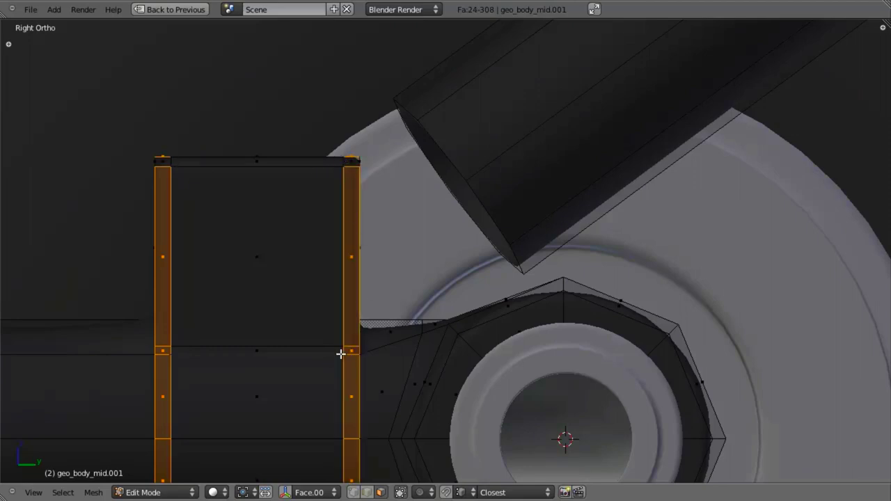
{"action": "right_click", "coordinate": [341, 161], "text": "alt+shift"}
{"action": "key", "text": "ctrl+z"}
{"action": "right_click", "coordinate": [344, 161], "text": "alt+shift"}
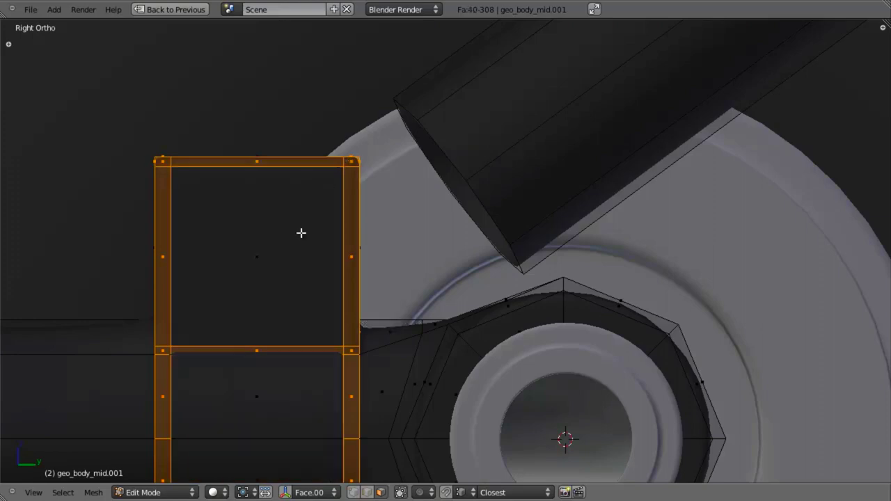
{"action": "key", "text": "a"}
Select the block's two opposite large side faces, extrude them in place and scale them to about 0.56, excluding X
{"action": "key", "text": "z"}
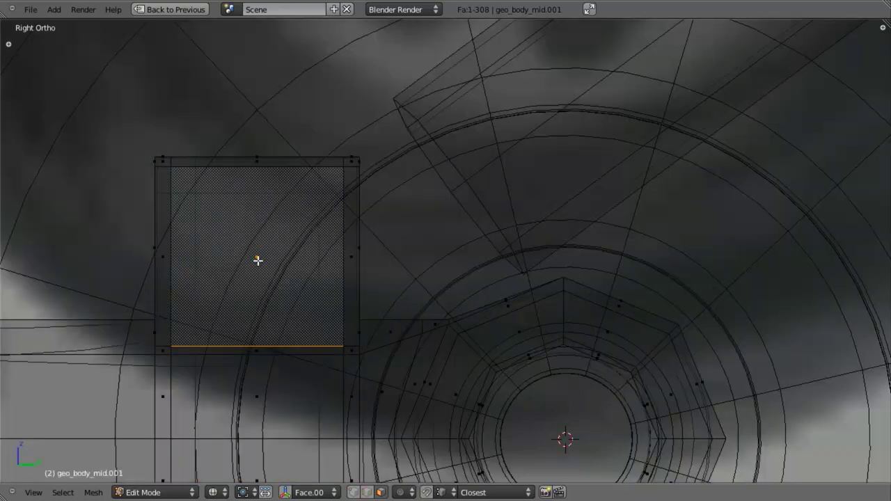
{"action": "right_click", "coordinate": [253, 251]}
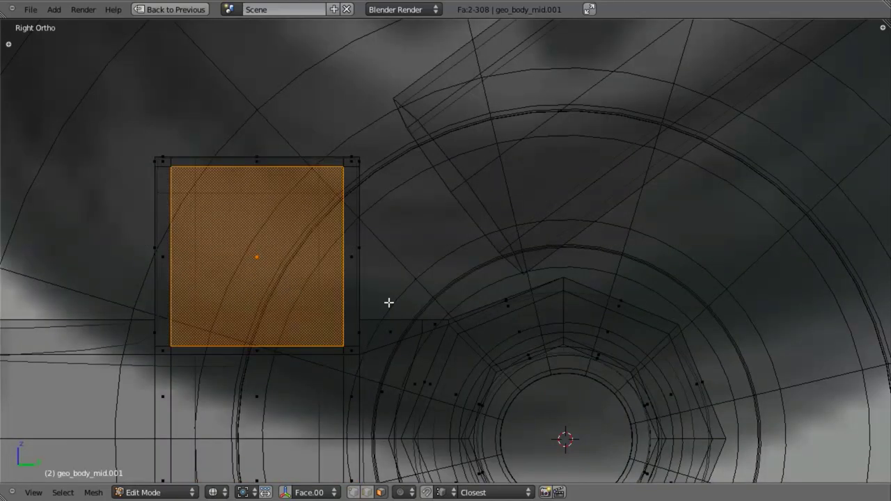
{"action": "key", "text": "e"}
{"action": "right_click", "coordinate": [479, 300]}
{"action": "key", "text": "s"}
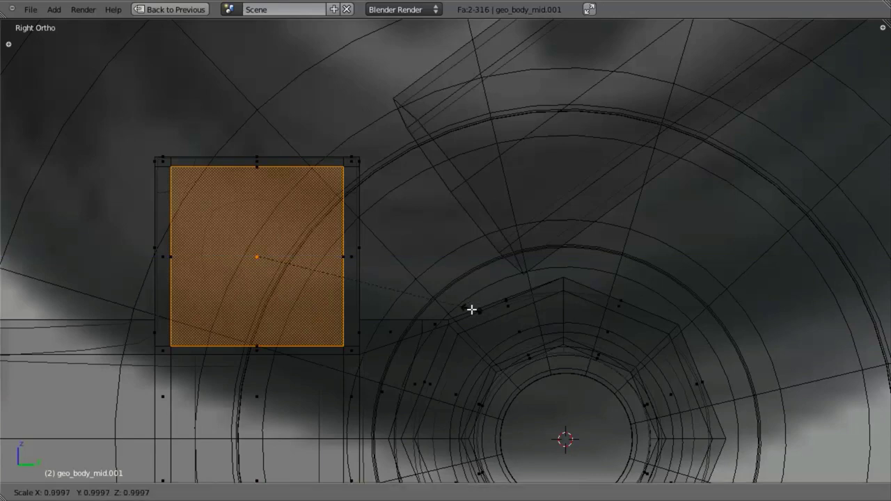
{"action": "key", "text": "shift+x"}
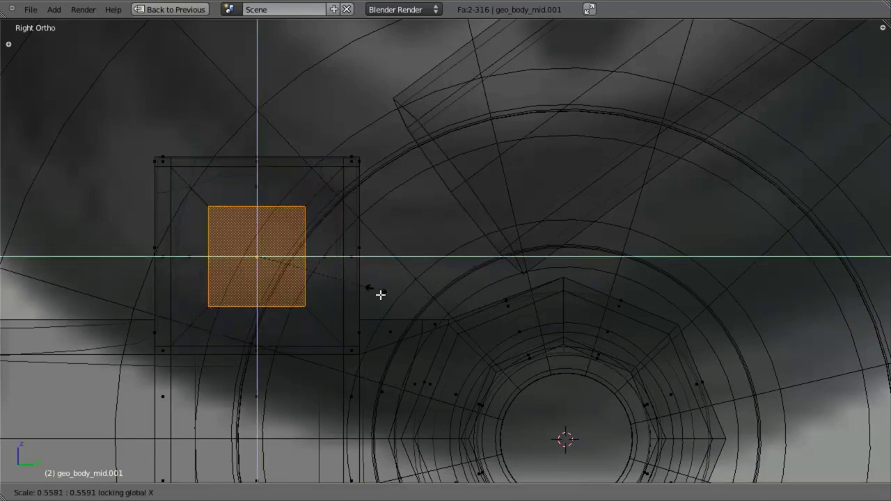
{"action": "left_click", "coordinate": [376, 292]}
Extrude the two inner square faces in place again and shrink them slightly to about 0.94, excluding X
{"action": "key", "text": "z"}
{"action": "middle_click_drag", "start_coordinate": [348, 274], "coordinate": [477, 276]}
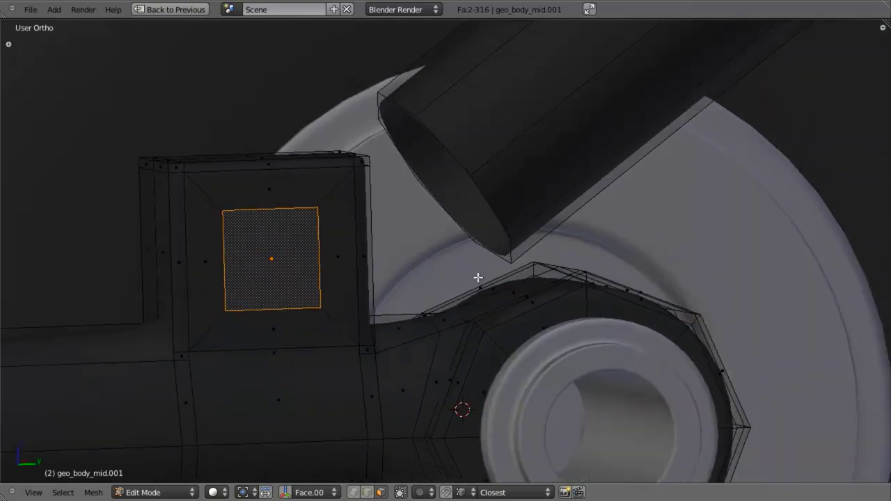
{"action": "key", "text": "e"}
{"action": "right_click", "coordinate": [478, 276]}
{"action": "key", "text": "s"}
{"action": "key", "text": "shift+x"}
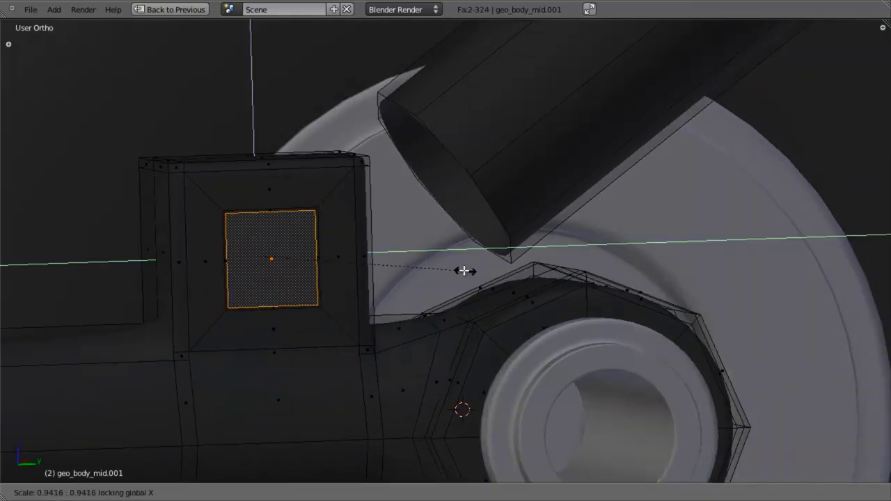
{"action": "left_click", "coordinate": [461, 267]}
{"action": "key", "text": "z"}
{"action": "mouse_move", "coordinate": [461, 268]}
{"action": "middle_mouse_down"}
{"action": "mouse_move", "coordinate": [408, 263]}
{"action": "mouse_move", "coordinate": [440, 273]}
{"action": "middle_mouse_up"}
{"action": "key", "text": "x"}
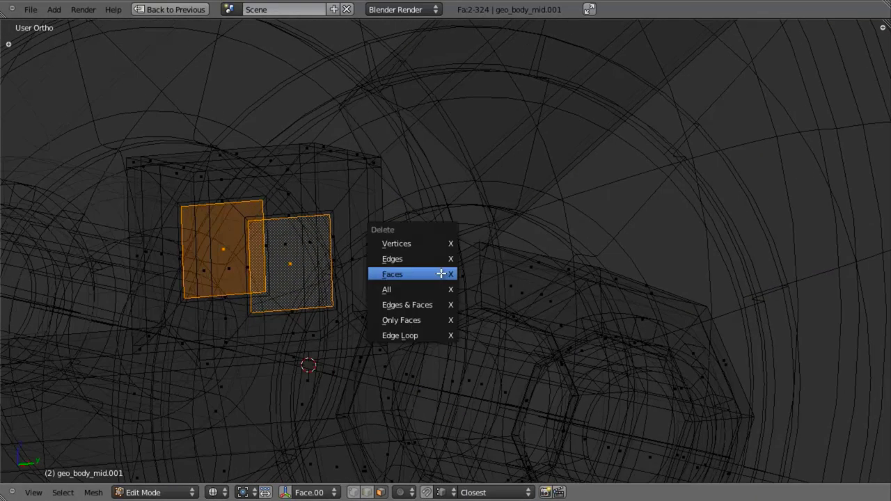
{"action": "left_click", "coordinate": [440, 272]}
{"action": "key", "text": "ctrl+z"}
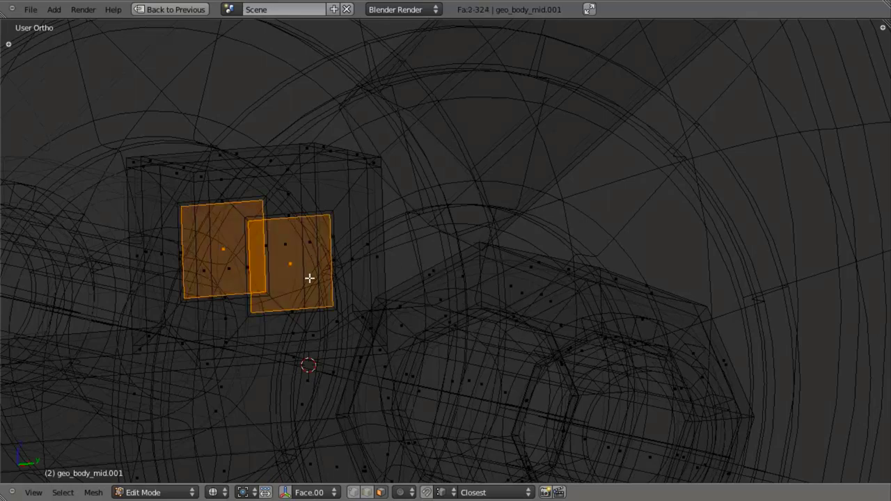
Select only one of the block's two inner square faces and set the snapping target to vertices
{"action": "key", "text": "a"}
{"action": "scroll", "coordinate": [308, 278], "scroll_direction": "up", "scroll_amount": 2}
{"action": "left_click", "coordinate": [234, 271]}
{"action": "middle_click_drag", "start_coordinate": [204, 245], "coordinate": [306, 237]}
{"action": "key", "text": "ctrl+shift+Tab"}
{"action": "left_click", "coordinate": [265, 256]}
{"action": "key", "text": "ctrl+Tab"}
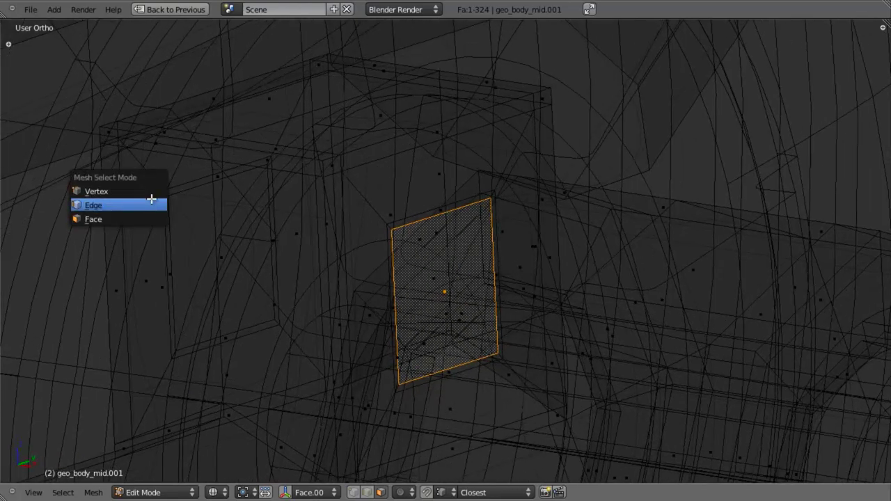
{"action": "left_click", "coordinate": [150, 192]}
{"action": "key", "text": "g"}
{"action": "key", "text": "x"}
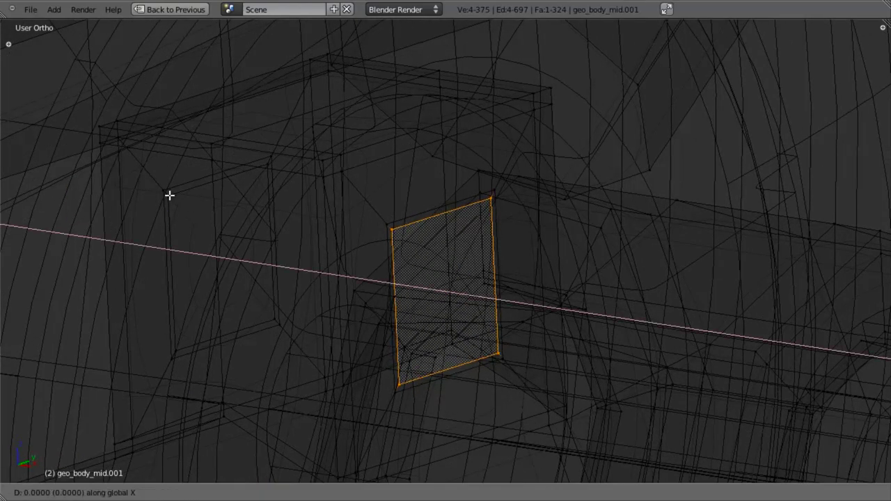
{"action": "key", "text": "Escape"}
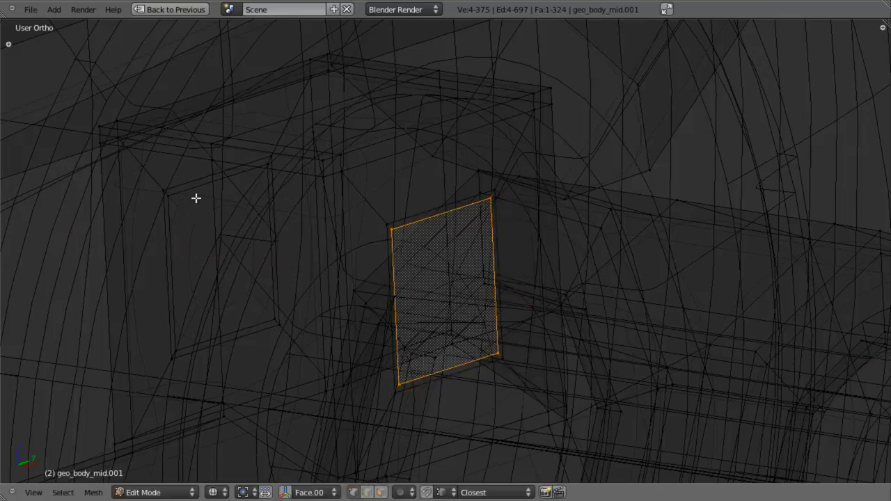
{"action": "key", "text": "ctrl+z"}
{"action": "key", "text": "g"}
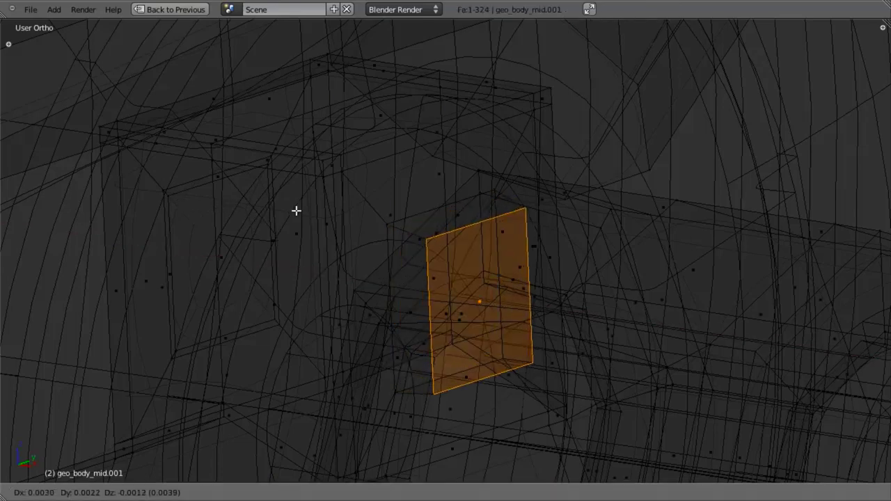
{"action": "key", "text": "Escape"}
In vertex selection mode, extrude the inner square face along X through the block, snapping it to the opposite inner square
{"action": "key", "text": "ctrl+Tab"}
{"action": "left_click", "coordinate": [318, 206]}
{"action": "key", "text": "g"}
{"action": "key", "text": "z"}
{"action": "key", "text": "z"}
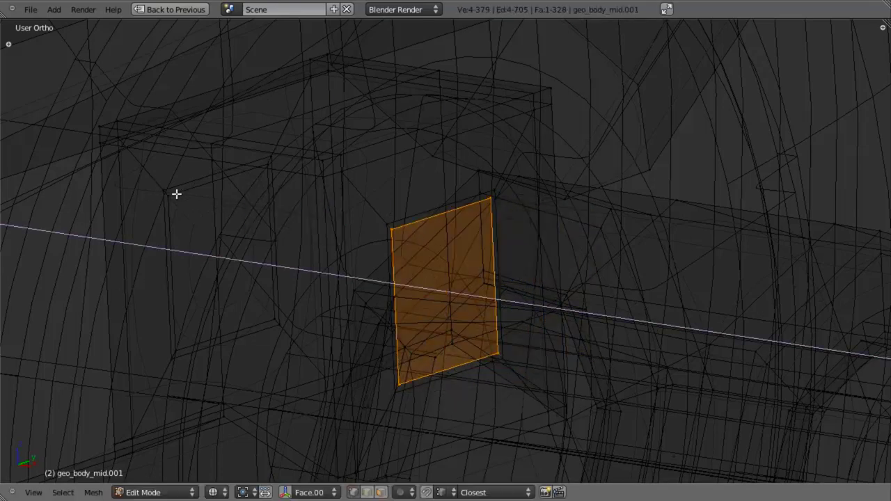
{"action": "key", "text": "ctrl"}
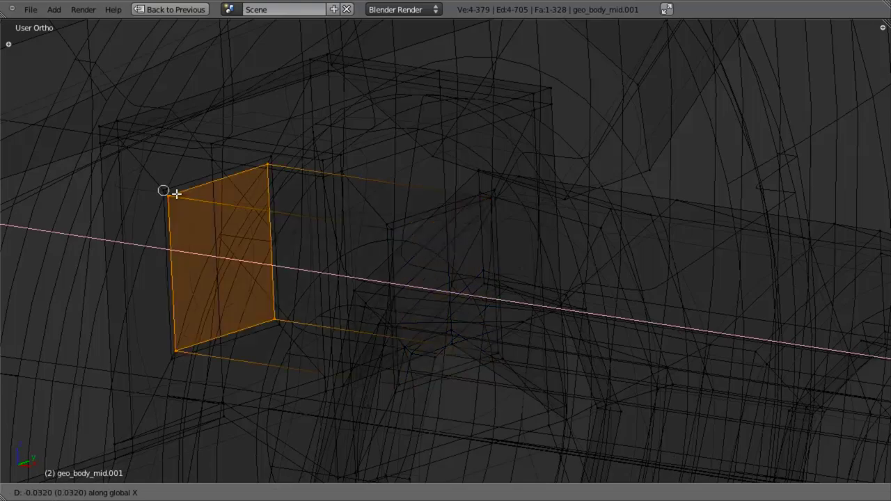
{"action": "left_click", "coordinate": [166, 199]}
Delete the end face of the extrusion and merge duplicate vertices across the whole mesh with Remove Doubles
{"action": "scroll", "coordinate": [294, 208], "scroll_direction": "down", "scroll_amount": 4}
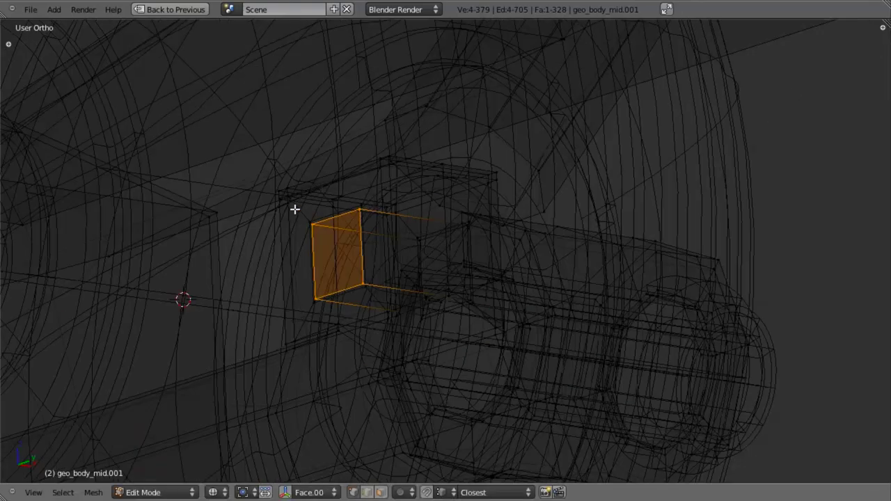
{"action": "scroll", "coordinate": [325, 201], "scroll_direction": "up", "scroll_amount": 4}
{"action": "key", "text": "x"}
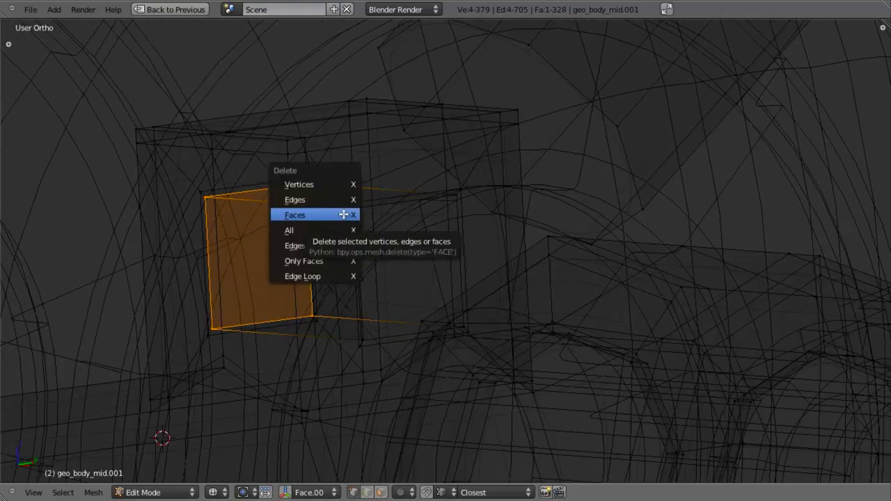
{"action": "left_click", "coordinate": [348, 214]}
{"action": "key", "text": "a"}
{"action": "key", "text": "w"}
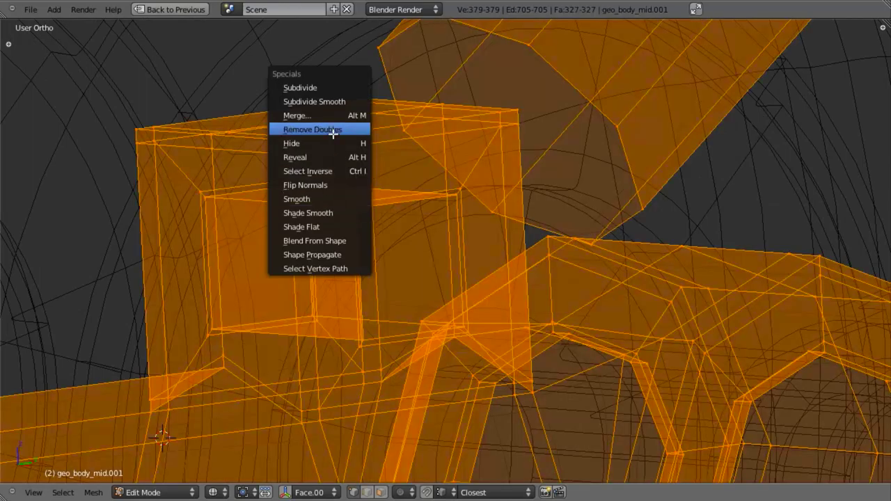
{"action": "left_click", "coordinate": [333, 130]}
{"action": "key", "text": "a"}
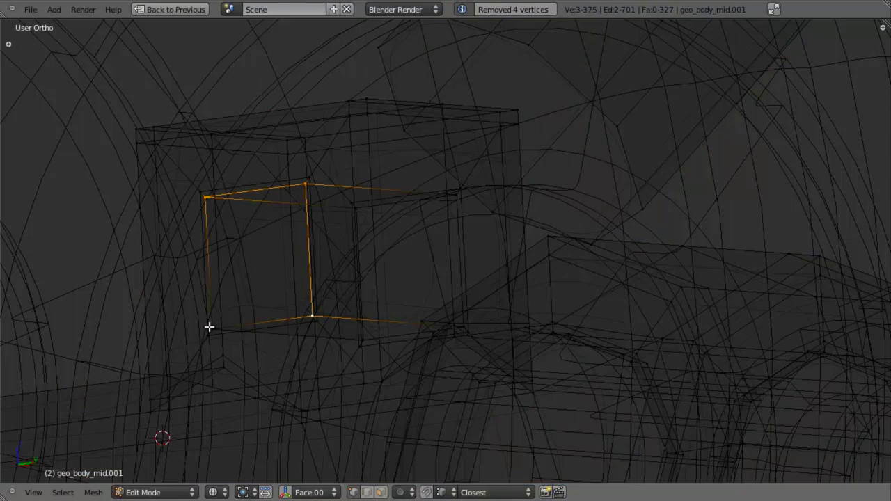
Delete the remaining square face closing the block's through-hole and review the opened hole in object mode
{"action": "left_click", "coordinate": [295, 272]}
{"action": "key", "text": "x"}
{"action": "left_click", "coordinate": [295, 277]}
{"action": "key", "text": "z"}
{"action": "scroll", "coordinate": [290, 222], "scroll_direction": "up", "scroll_amount": 3}
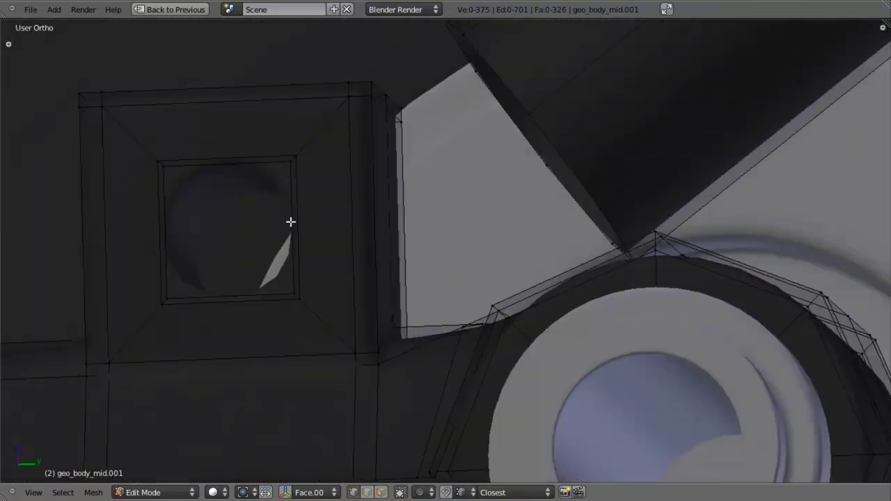
{"action": "scroll", "coordinate": [313, 206], "scroll_direction": "down", "scroll_amount": 3}
{"action": "key", "text": "Tab"}
{"action": "scroll", "coordinate": [411, 271], "scroll_direction": "down", "scroll_amount": 6}
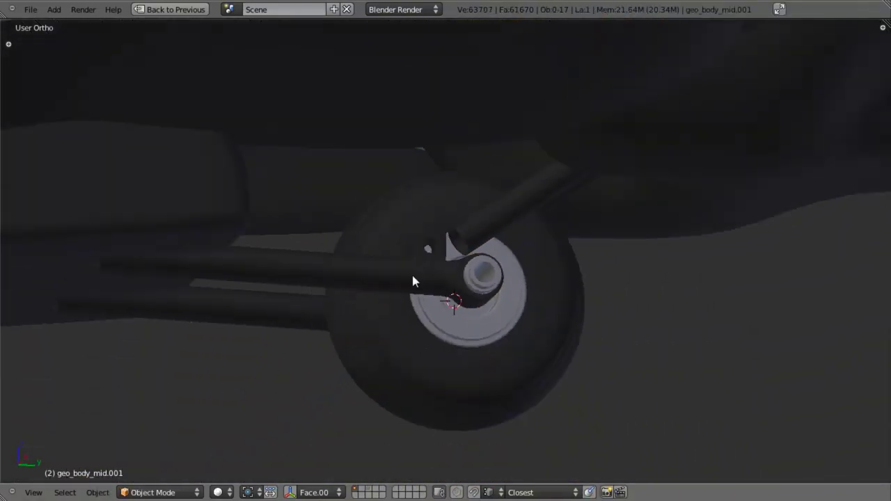
{"action": "middle_click_drag", "start_coordinate": [413, 281], "coordinate": [484, 283]}
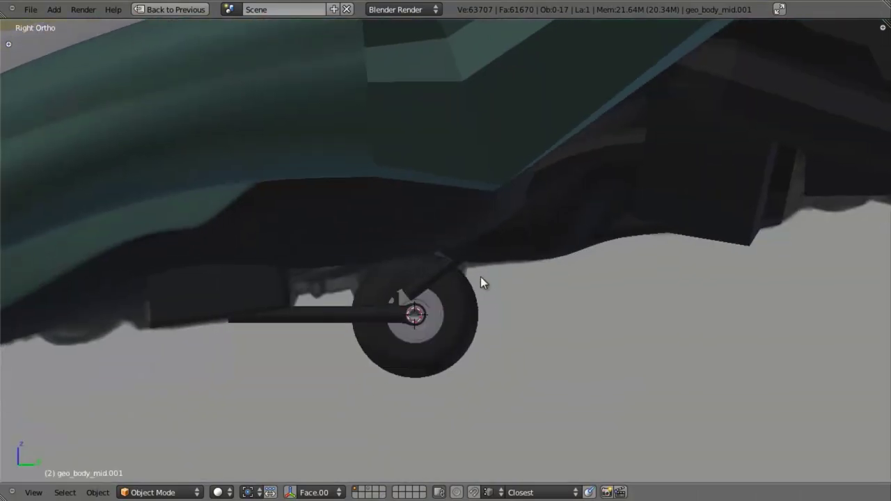
Resume editing the geo_body_mid.001 mesh and select the entire linked curved pipe that rises diagonally above the wheel hub
{"action": "scroll", "coordinate": [394, 324], "scroll_direction": "up", "scroll_amount": 3}
{"action": "right_click", "coordinate": [419, 330]}
{"action": "key", "text": "Tab"}
{"action": "scroll", "coordinate": [420, 314], "scroll_direction": "up", "scroll_amount": 3}
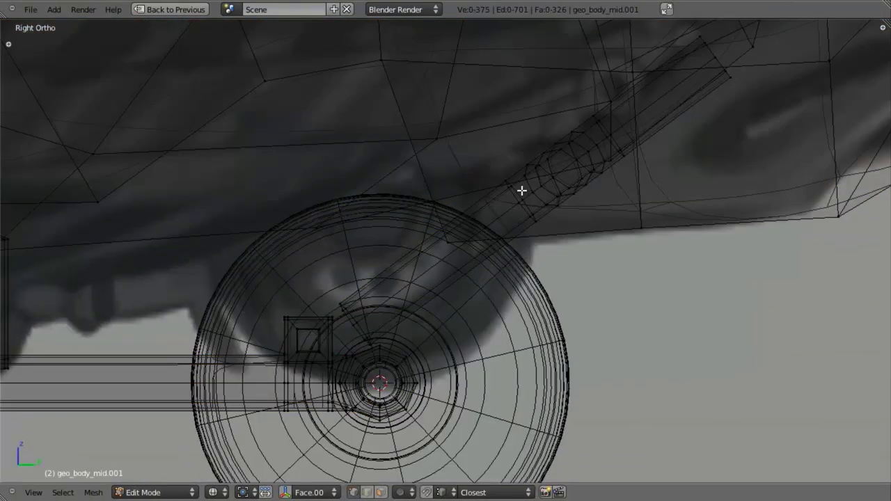
{"action": "key", "text": "l"}
{"action": "scroll", "coordinate": [520, 193], "scroll_direction": "down", "scroll_amount": 3}
{"action": "middle_click_drag", "start_coordinate": [520, 193], "coordinate": [423, 171]}
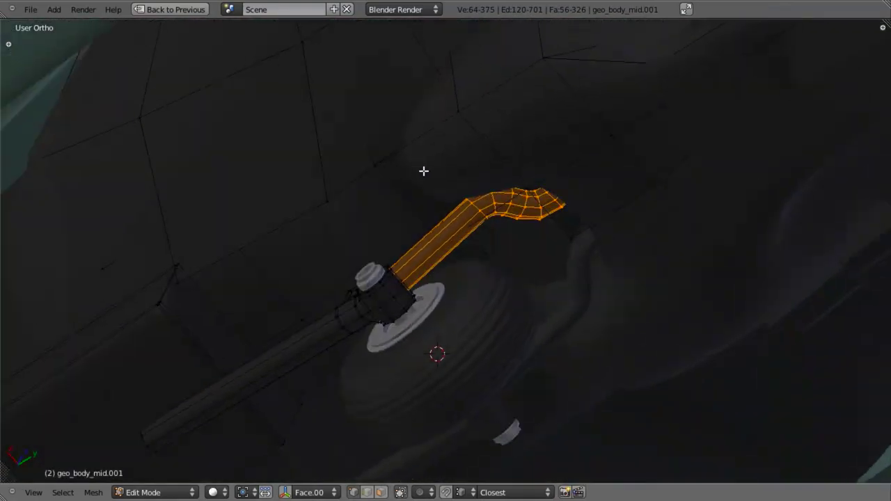
Rotate the selected curved pipe about 35° in the right side view so that it lies level
{"action": "key", "text": "z"}
{"action": "scroll", "coordinate": [508, 195], "scroll_direction": "up", "scroll_amount": 5}
{"action": "mouse_move", "coordinate": [509, 195]}
{"action": "middle_mouse_down"}
{"action": "mouse_move", "coordinate": [478, 211]}
{"action": "mouse_move", "coordinate": [525, 202]}
{"action": "middle_mouse_up"}
{"action": "key", "text": "x"}
{"action": "key", "text": "z"}
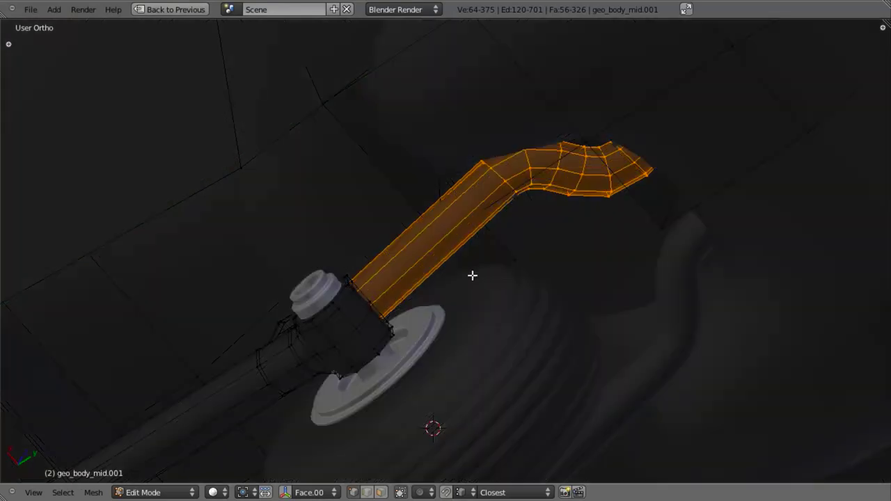
{"action": "scroll", "coordinate": [471, 274], "scroll_direction": "down", "scroll_amount": 4}
{"action": "middle_click_drag", "start_coordinate": [444, 247], "coordinate": [459, 192]}
{"action": "scroll", "coordinate": [456, 209], "scroll_direction": "up", "scroll_amount": 4}
{"action": "key", "text": "KP_3"}
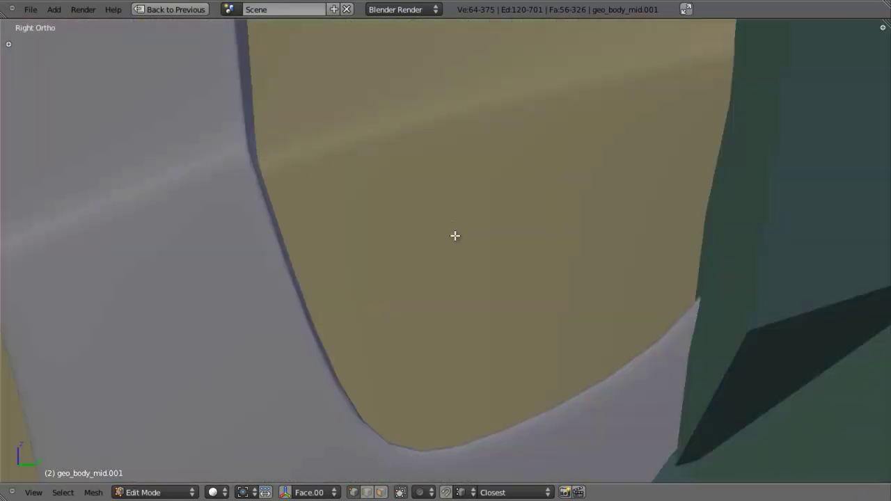
{"action": "middle_click_drag", "start_coordinate": [570, 362], "coordinate": [355, 446], "text": "shift"}
{"action": "scroll", "coordinate": [410, 399], "scroll_direction": "down", "scroll_amount": 8}
{"action": "middle_click_drag", "start_coordinate": [410, 474], "coordinate": [437, 280], "text": "shift"}
{"action": "scroll", "coordinate": [459, 299], "scroll_direction": "up", "scroll_amount": 4}
{"action": "key", "text": "z"}
{"action": "scroll", "coordinate": [497, 331], "scroll_direction": "up", "scroll_amount": 2}
{"action": "key", "text": "r"}
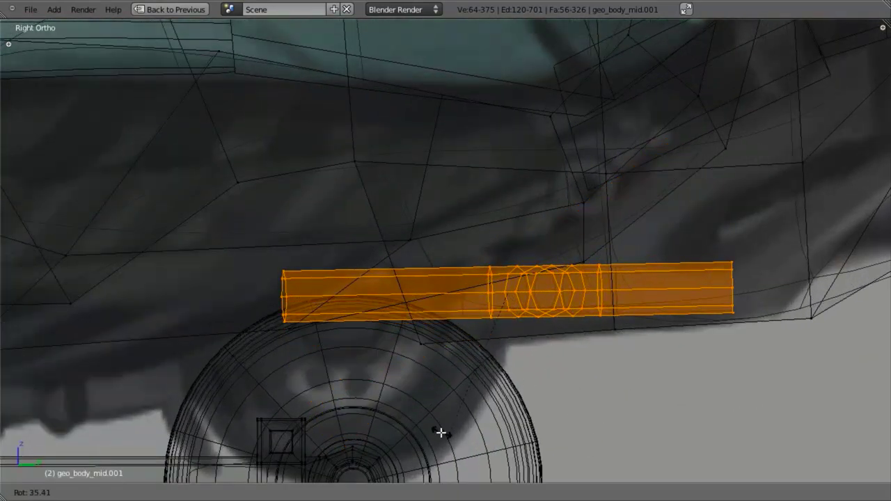
{"action": "left_click", "coordinate": [380, 393]}
Select only the eight vertices of the pipe's wheel-side end loop and rotate them around global Z until the loop looks edge-on from the side
{"action": "key", "text": "a"}
{"action": "key", "text": "b"}
{"action": "left_click_drag", "start_coordinate": [235, 258], "coordinate": [338, 380]}
{"action": "key", "text": "r"}
{"action": "key", "text": "z"}
{"action": "right_click", "coordinate": [366, 364]}
{"action": "key", "text": "b"}
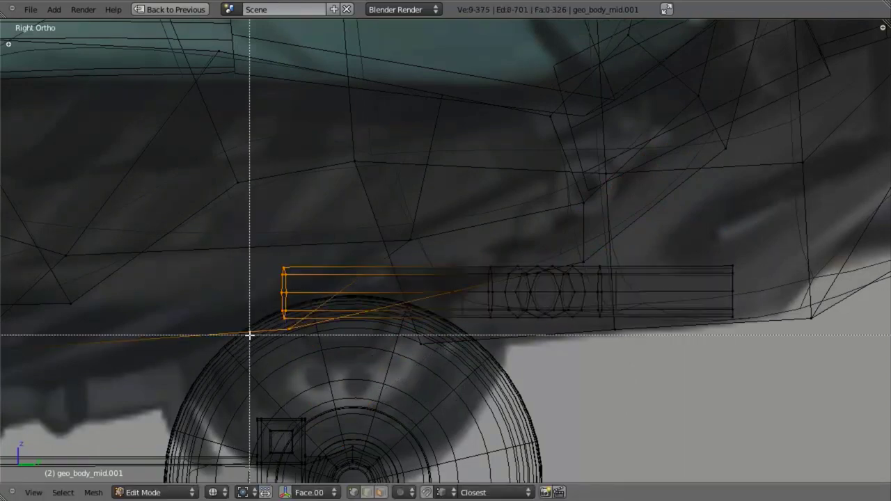
{"action": "middle_click_drag", "start_coordinate": [252, 326], "coordinate": [366, 410]}
{"action": "key", "text": "r"}
{"action": "key", "text": "z"}
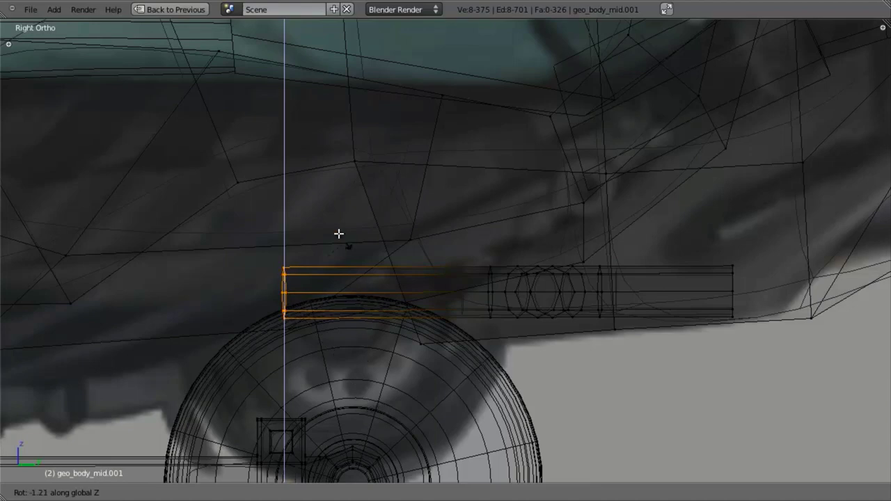
{"action": "left_click", "coordinate": [183, 71]}
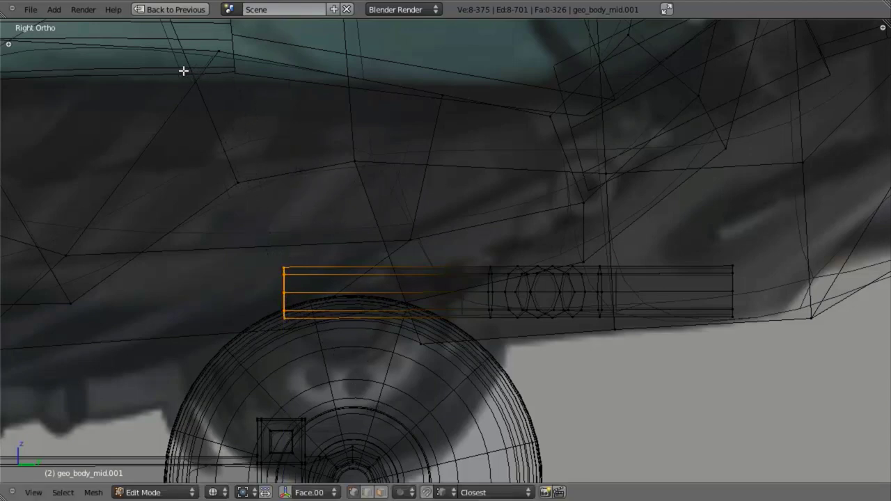
Flatten the pipe's end loop by scaling it to 0 along the global Y axis
{"action": "key", "text": "s"}
{"action": "key", "text": "x"}
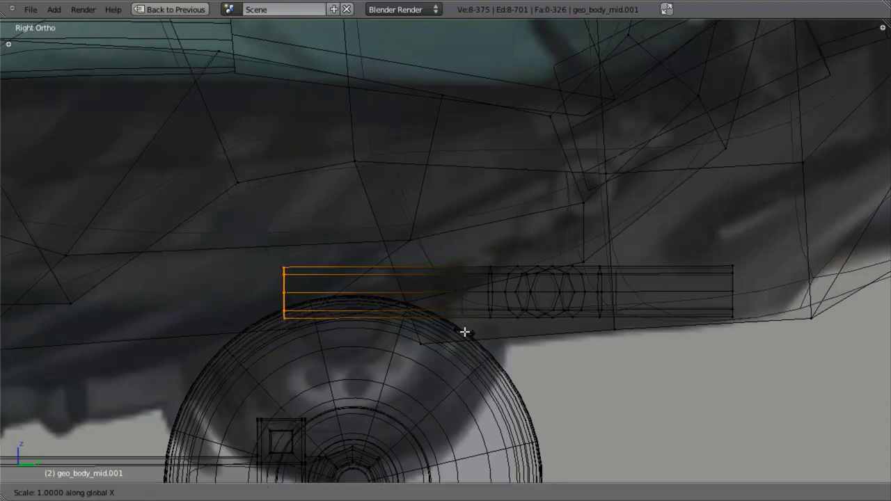
{"action": "key", "text": "y"}
{"action": "key", "text": "0"}
{"action": "key", "text": "Return"}
Try to straighten the edge loop at the pipe's first bend with a Z rotation and a scale of 0 along X
{"action": "scroll", "coordinate": [440, 331], "scroll_direction": "up", "scroll_amount": 3}
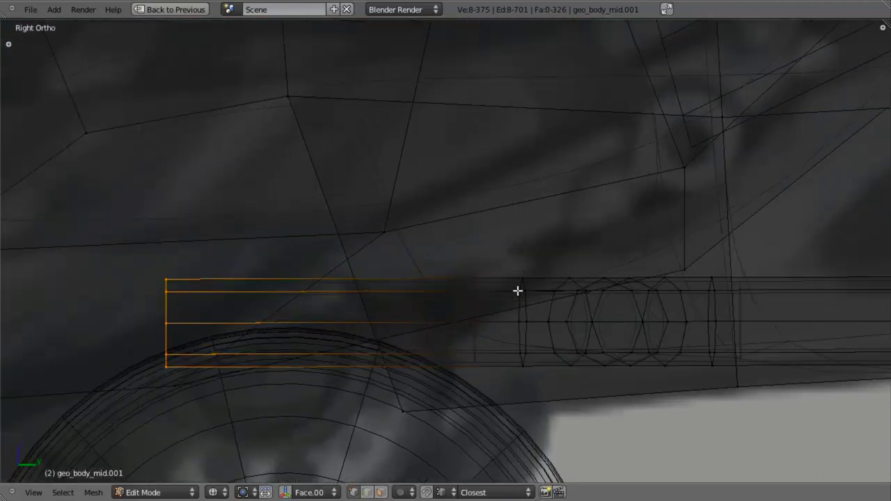
{"action": "key", "text": "a"}
{"action": "left_click_drag", "start_coordinate": [492, 249], "coordinate": [540, 419]}
{"action": "key", "text": "s"}
{"action": "key", "text": "y"}
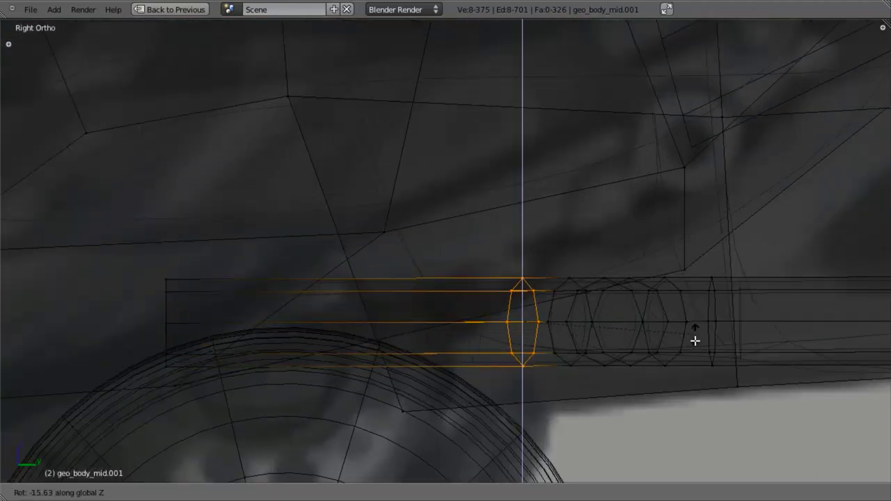
{"action": "left_click", "coordinate": [690, 408]}
{"action": "type", "text": "sx"}
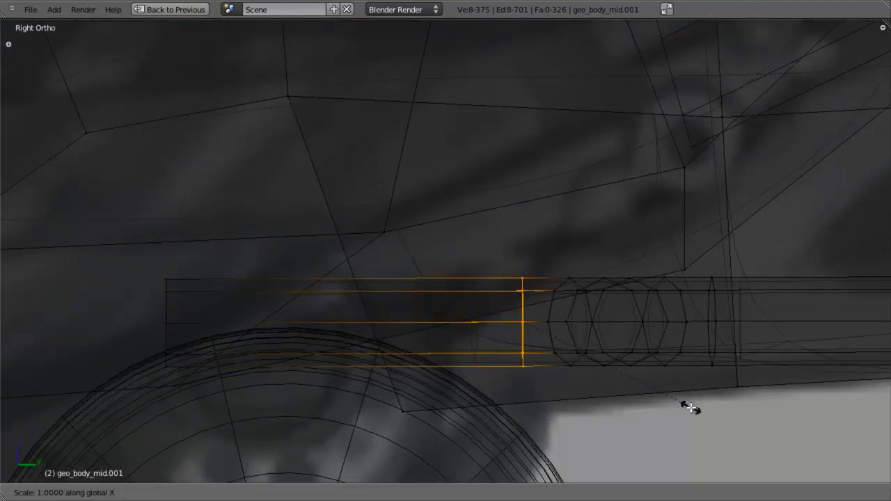
{"action": "type", "text": "0"}
{"action": "left_click", "coordinate": [691, 407]}
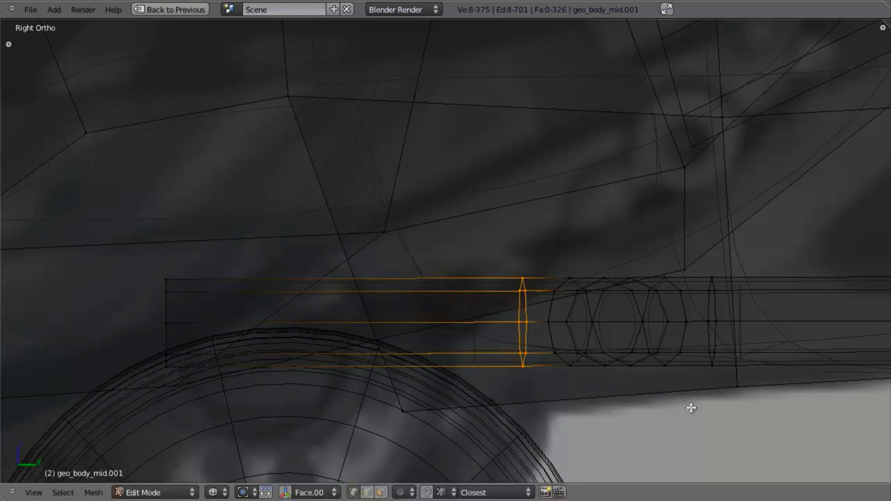
{"action": "key", "text": "s"}
{"action": "right_click", "coordinate": [691, 408]}
Reselect the edge loop at the pipe's first bend and rotate it about 5.5° around the global Z axis
{"action": "key", "text": "a"}
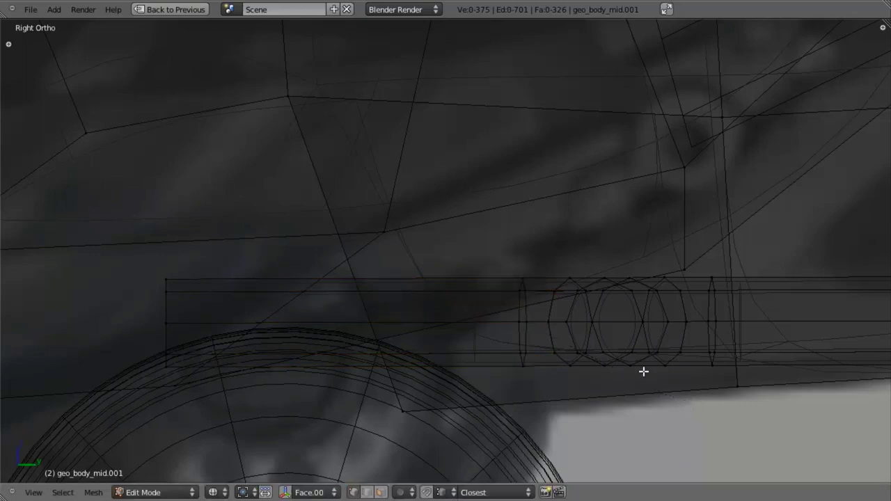
{"action": "right_click", "coordinate": [505, 307], "text": "alt"}
{"action": "right_click", "coordinate": [521, 309], "text": "alt"}
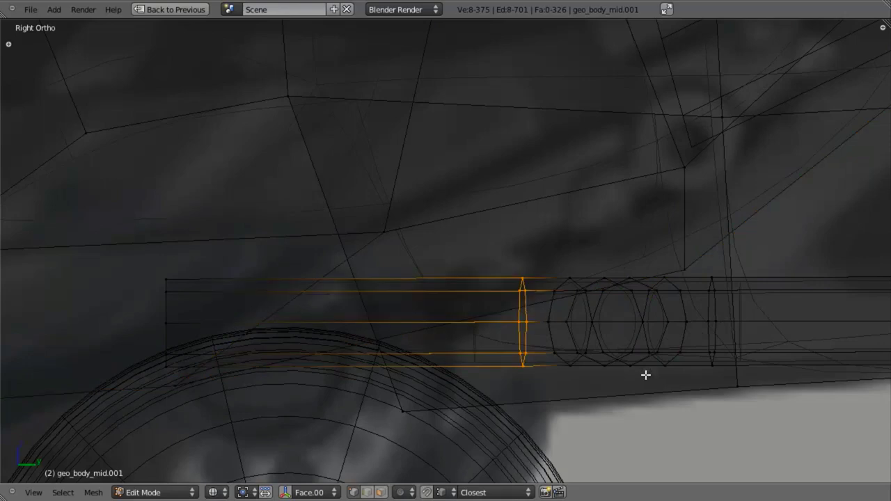
{"action": "key", "text": "r"}
{"action": "key", "text": "z"}
{"action": "key", "text": "z"}
{"action": "right_click", "coordinate": [655, 358]}
{"action": "key", "text": "r"}
{"action": "key", "text": "z"}
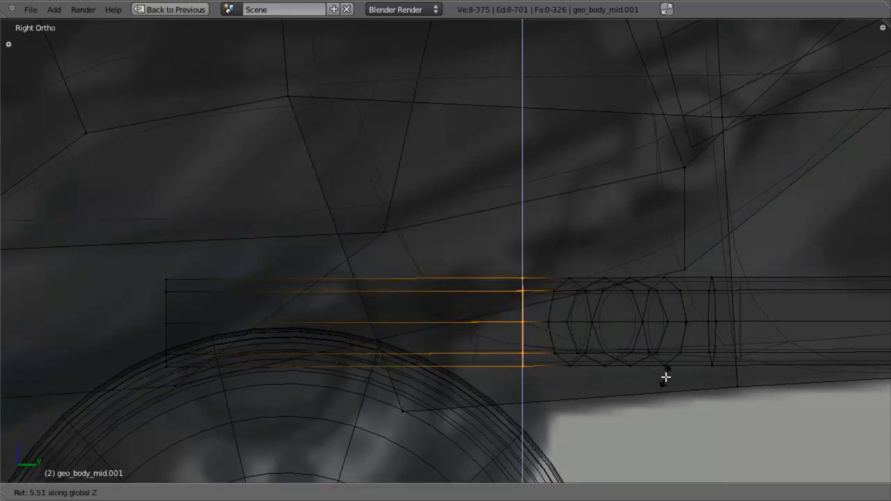
{"action": "left_click", "coordinate": [665, 375]}
Flatten the first bend's edge loop by scaling it to 0 along the global Y axis
{"action": "key", "text": "s"}
{"action": "key", "text": "y"}
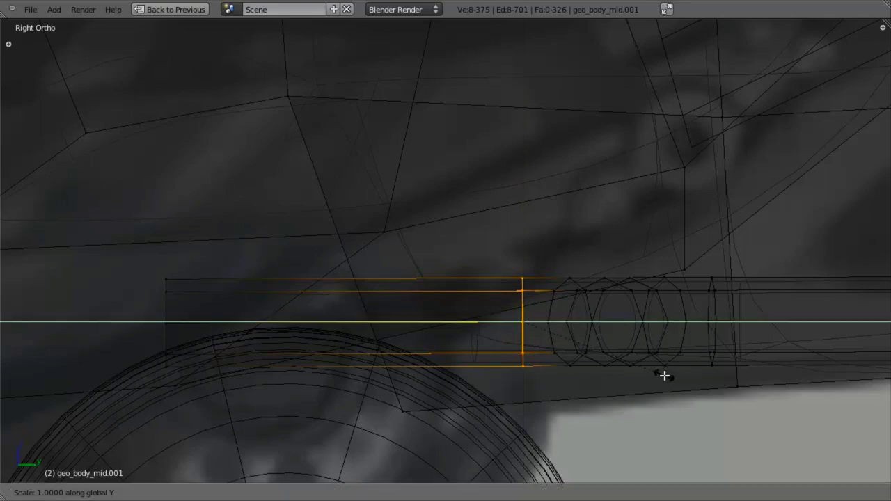
{"action": "key", "text": "0"}
{"action": "key", "text": "Return"}
Select the whole linked pipe, rotate it about -27° in the right side view and move it down so its end meets the mounting block
{"action": "key", "text": "z"}
{"action": "middle_click_drag", "start_coordinate": [664, 376], "coordinate": [474, 310]}
{"action": "key", "text": "KP_3"}
{"action": "key", "text": "z"}
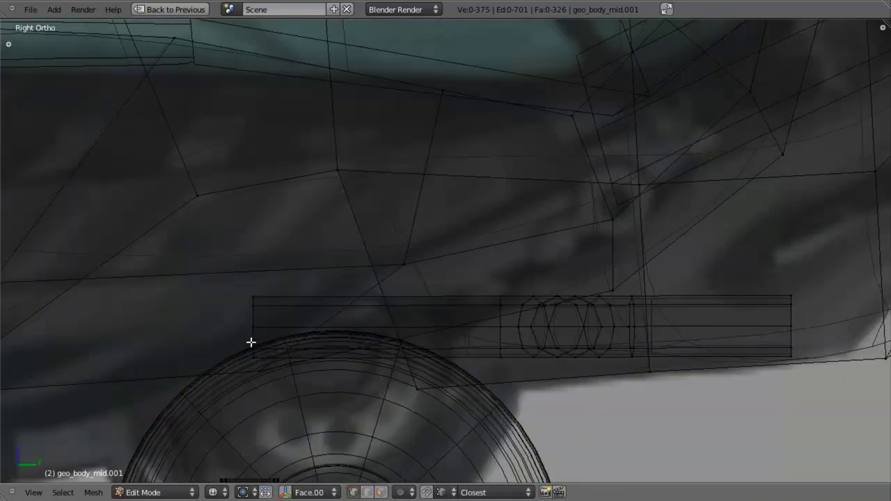
{"action": "key", "text": "l"}
{"action": "scroll", "coordinate": [567, 362], "scroll_direction": "down", "scroll_amount": 3}
{"action": "key", "text": "r"}
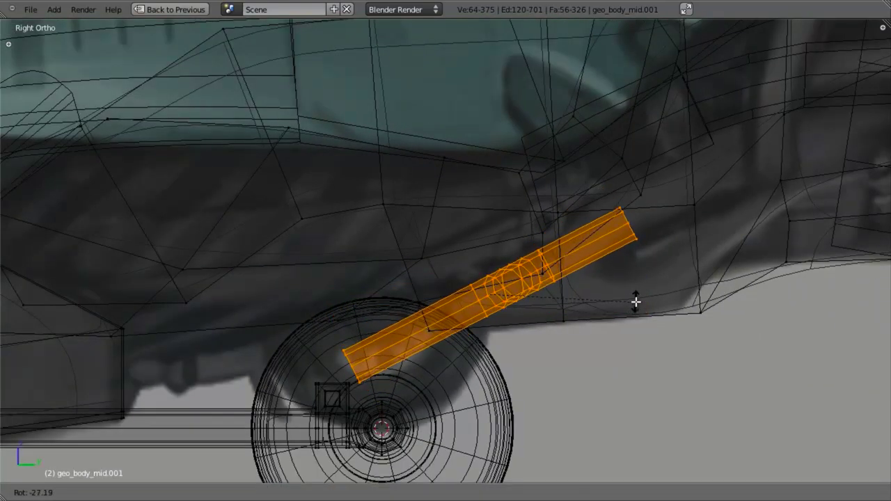
{"action": "left_click", "coordinate": [632, 303]}
{"action": "key", "text": "g"}
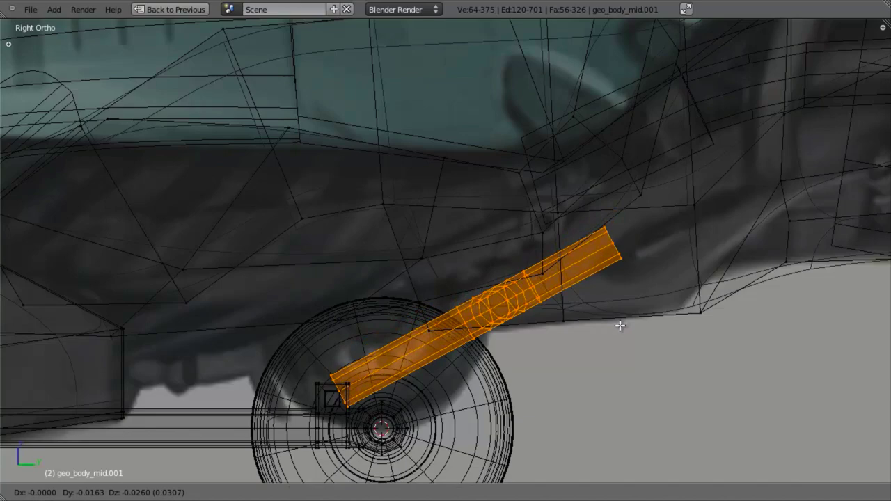
{"action": "left_click", "coordinate": [618, 324]}
Shift the pipe slightly along the global X axis to line its end up with the mounting block, checking the alignment in wireframe
{"action": "key", "text": "z"}
{"action": "scroll", "coordinate": [521, 381], "scroll_direction": "down", "scroll_amount": 2}
{"action": "middle_click_drag", "start_coordinate": [521, 381], "coordinate": [469, 309]}
{"action": "scroll", "coordinate": [469, 308], "scroll_direction": "up", "scroll_amount": 4}
{"action": "middle_click_drag", "start_coordinate": [388, 304], "coordinate": [411, 232]}
{"action": "middle_click_drag", "start_coordinate": [433, 297], "coordinate": [383, 240]}
{"action": "key", "text": "g"}
{"action": "key", "text": "x"}
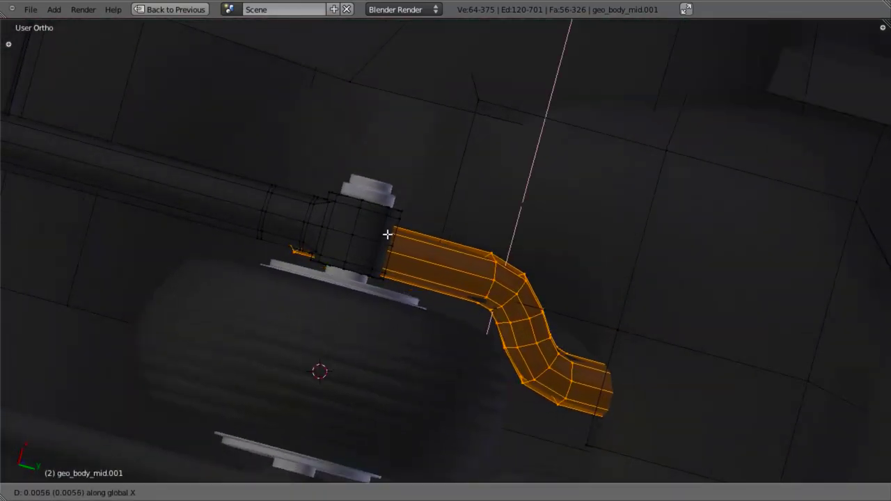
{"action": "left_click", "coordinate": [389, 230]}
{"action": "key", "text": "z"}
{"action": "key", "text": "g"}
{"action": "key", "text": "x"}
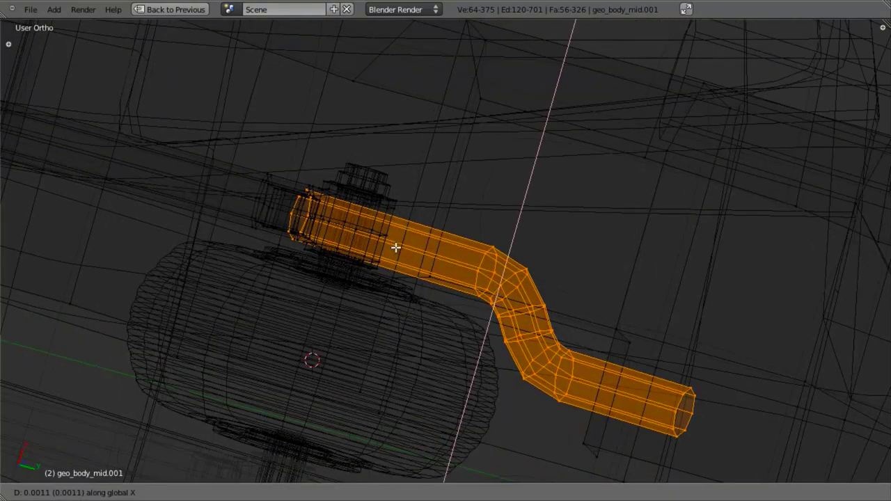
Move the bent tube about 0.001 along the global X axis
{"action": "left_click", "coordinate": [395, 248]}
{"action": "key", "text": "KP_3"}
{"action": "scroll", "coordinate": [408, 372], "scroll_direction": "up", "scroll_amount": 6}
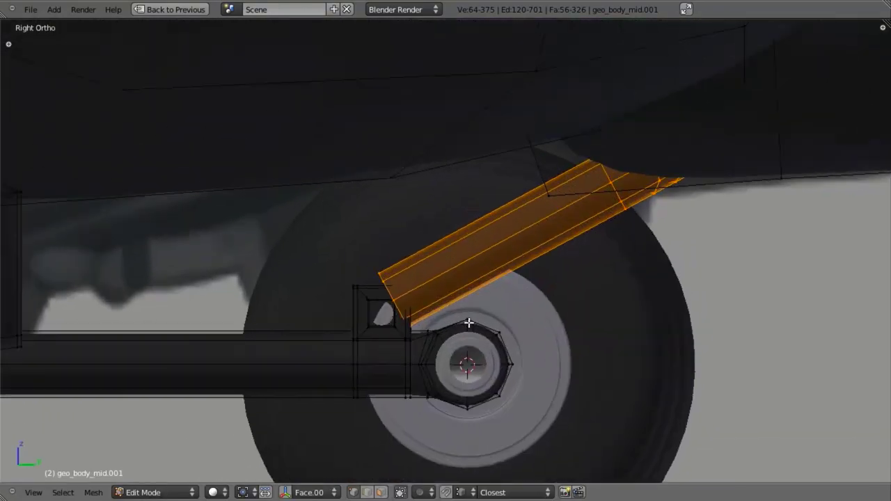
Shorten the bent tube by adding an edge loop near its lower end and deleting the end loop beyond it
{"action": "key", "text": "a"}
{"action": "key", "text": "ctrl+r"}
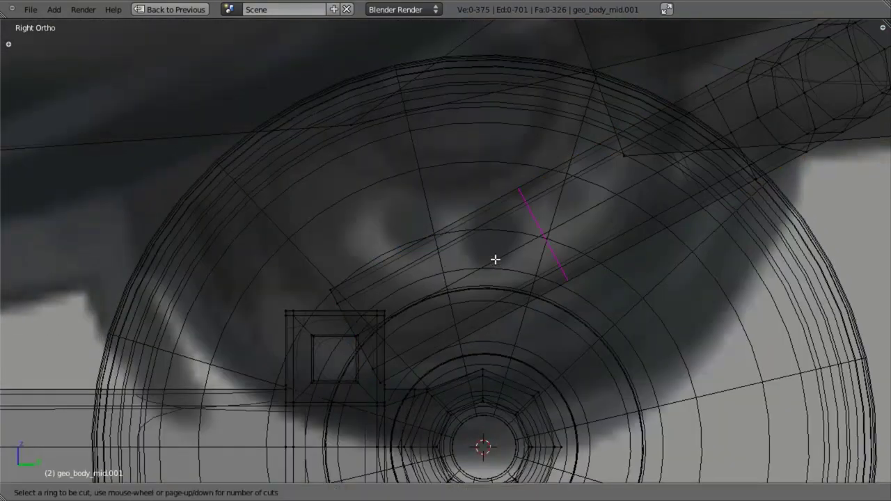
{"action": "left_click", "coordinate": [497, 259]}
{"action": "left_click", "coordinate": [415, 304]}
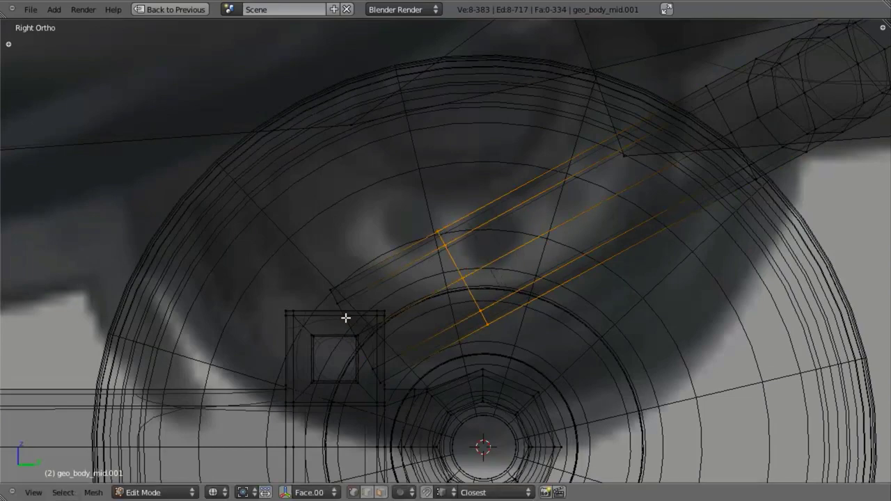
{"action": "right_click", "coordinate": [346, 318], "text": "alt"}
{"action": "key", "text": "x"}
{"action": "left_click", "coordinate": [397, 273]}
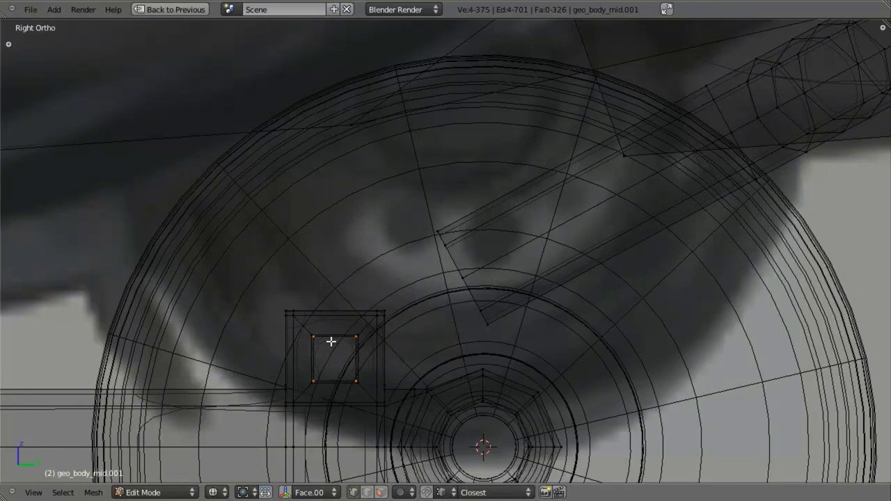
Duplicate the four inner faces of the bracket's square hole in place as a separate sleeve
{"action": "scroll", "coordinate": [414, 274], "scroll_direction": "up", "scroll_amount": 3}
{"action": "middle_click_drag", "start_coordinate": [418, 251], "coordinate": [437, 266]}
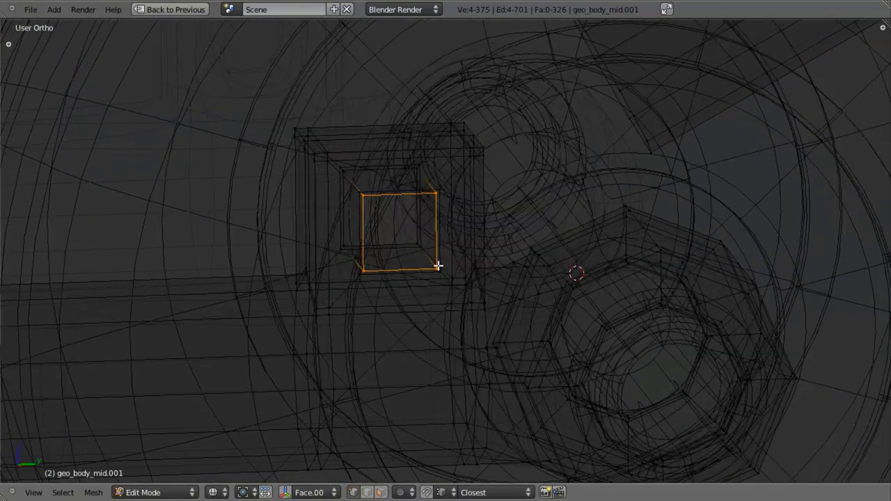
{"action": "right_click", "coordinate": [354, 171], "text": "alt"}
{"action": "middle_click_drag", "start_coordinate": [394, 209], "coordinate": [404, 235]}
{"action": "key", "text": "KP_3"}
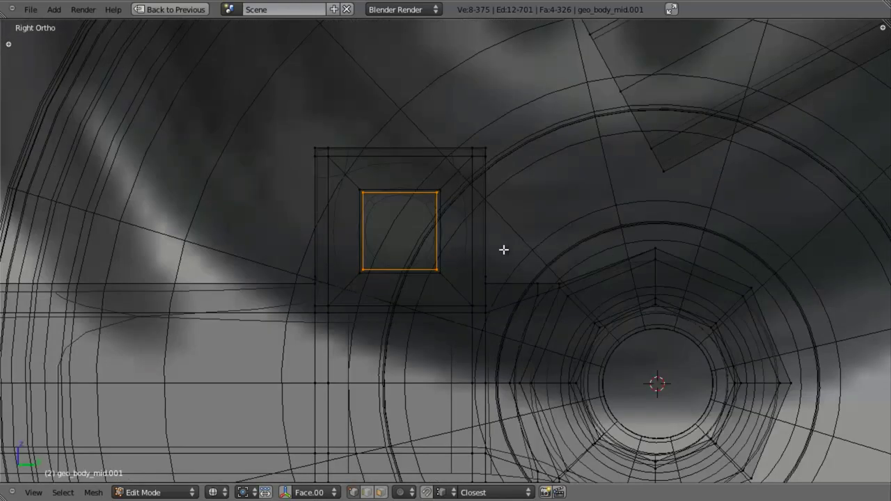
{"action": "key", "text": "shift+d"}
{"action": "right_click", "coordinate": [564, 310]}
Shrink the duplicated sleeve slightly in Y and Z, and adjust its length along the X axis
{"action": "key", "text": "s"}
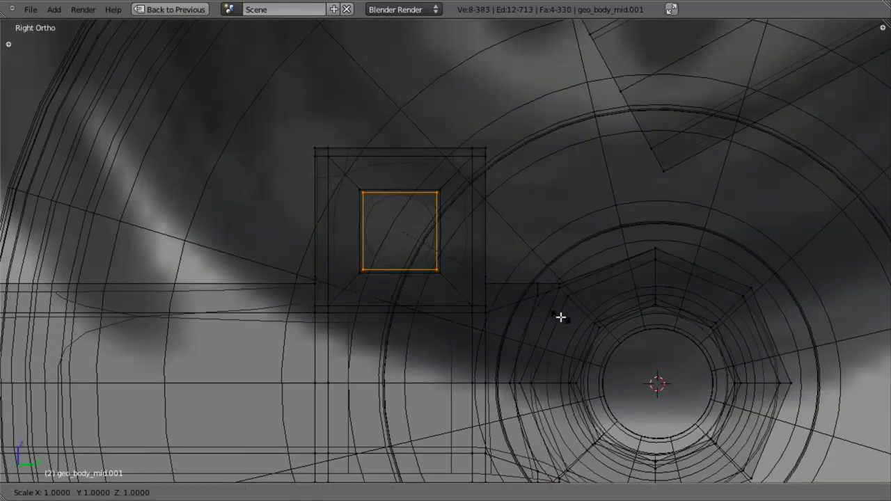
{"action": "key", "text": "shift+x"}
{"action": "left_click", "coordinate": [556, 301]}
{"action": "middle_click_drag", "start_coordinate": [459, 298], "coordinate": [527, 348]}
{"action": "key", "text": "s"}
{"action": "key", "text": "x"}
{"action": "left_click", "coordinate": [497, 337]}
{"action": "scroll", "coordinate": [527, 348], "scroll_direction": "up", "scroll_amount": 3}
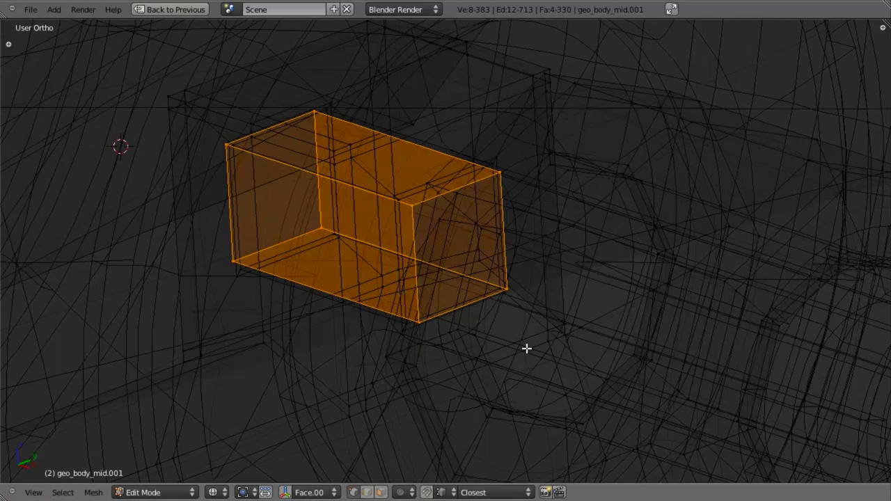
Extrude both open end loops of the square sleeve and scale them outward about 1.5 along X
{"action": "key", "text": "ctrl+Tab"}
{"action": "left_click", "coordinate": [416, 234]}
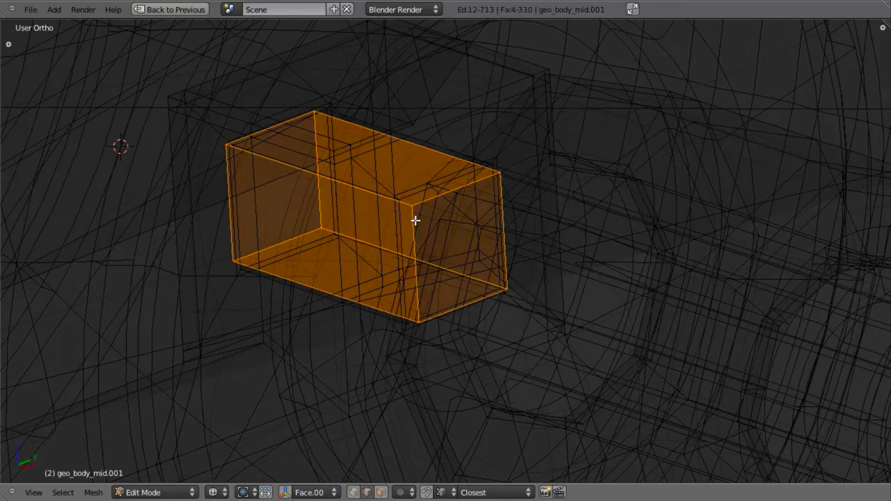
{"action": "right_click", "coordinate": [412, 217], "text": "alt"}
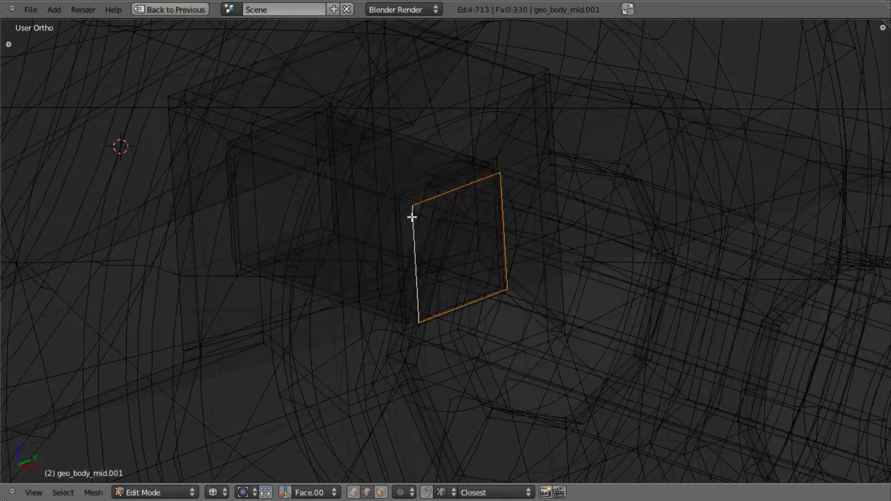
{"action": "right_click", "coordinate": [223, 150], "text": "alt+shift"}
{"action": "middle_click_drag", "start_coordinate": [424, 244], "coordinate": [412, 167]}
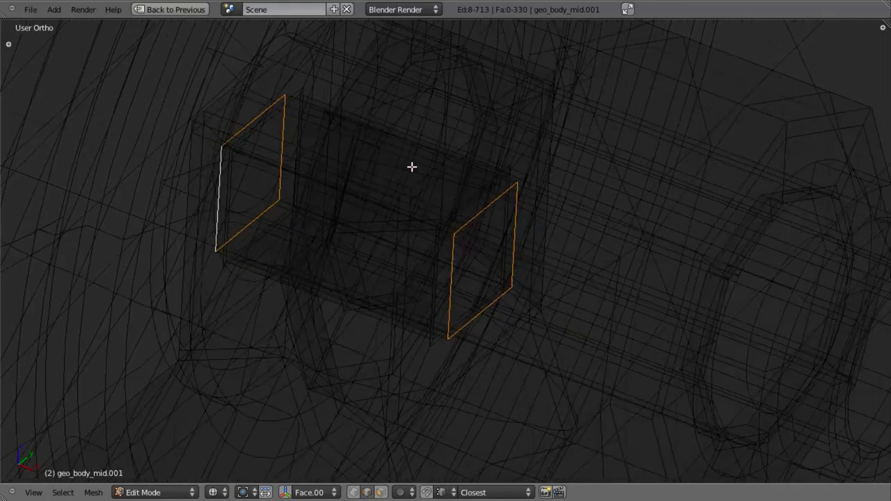
{"action": "middle_click_drag", "start_coordinate": [350, 151], "coordinate": [536, 307]}
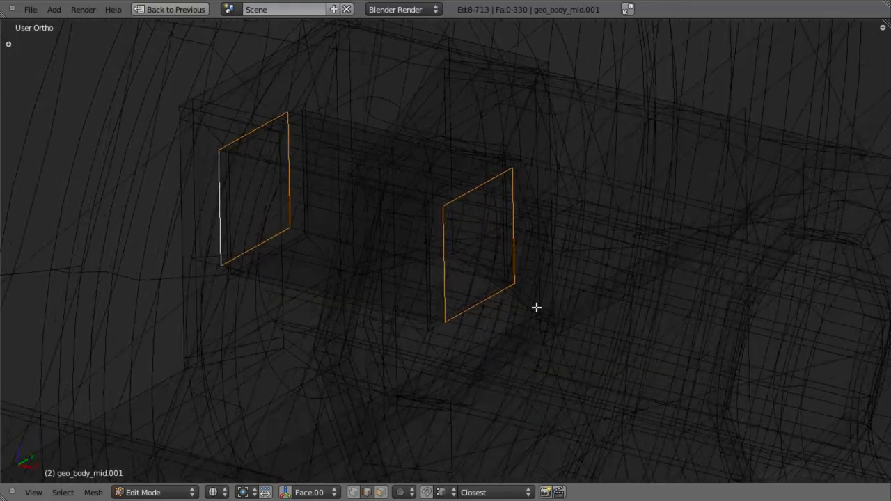
{"action": "key", "text": "e"}
{"action": "right_click", "coordinate": [535, 302]}
{"action": "key", "text": "s"}
{"action": "key", "text": "x"}
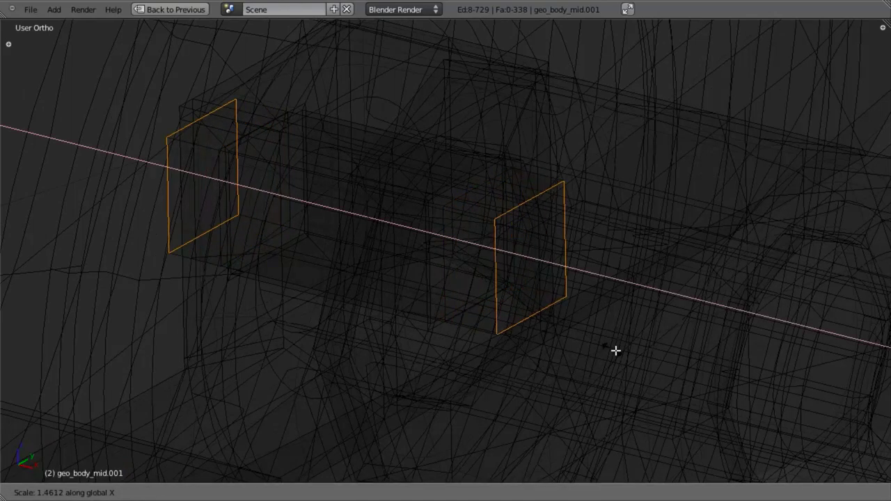
{"action": "left_click", "coordinate": [621, 357]}
Fine-tune how far the extruded end loops protrude from the bracket by scaling them along X
{"action": "key", "text": "z"}
{"action": "scroll", "coordinate": [456, 336], "scroll_direction": "down", "scroll_amount": 3}
{"action": "middle_click_drag", "start_coordinate": [456, 336], "coordinate": [556, 240]}
{"action": "key", "text": "s"}
{"action": "key", "text": "x"}
{"action": "left_click", "coordinate": [567, 249]}
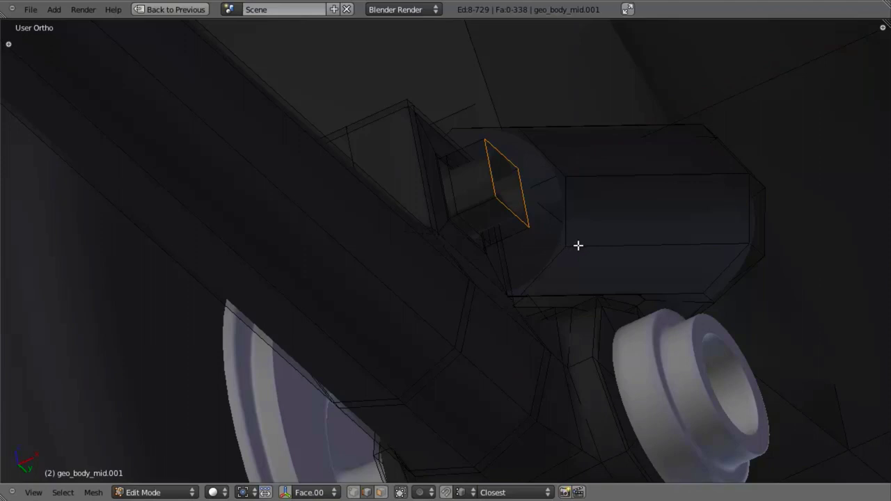
Extrude the sleeve's end loops once more and scale them farther outward along X for the pin heads
{"action": "key", "text": "g"}
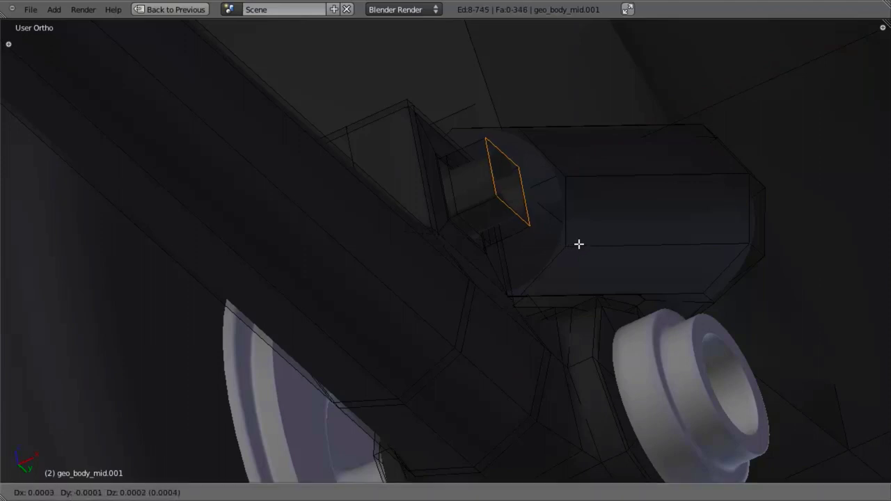
{"action": "key", "text": "s"}
{"action": "key", "text": "x"}
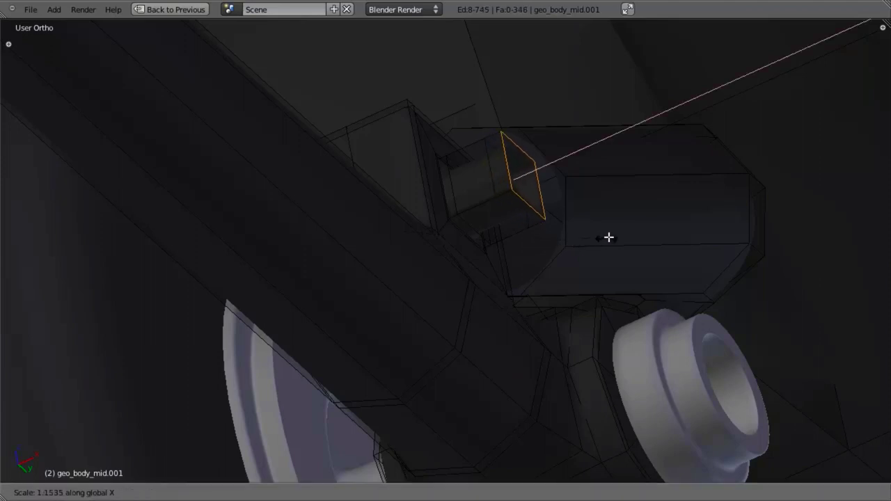
{"action": "left_click", "coordinate": [620, 227]}
Close both open ends of the square pin with faces
{"action": "middle_click_drag", "start_coordinate": [620, 225], "coordinate": [530, 192]}
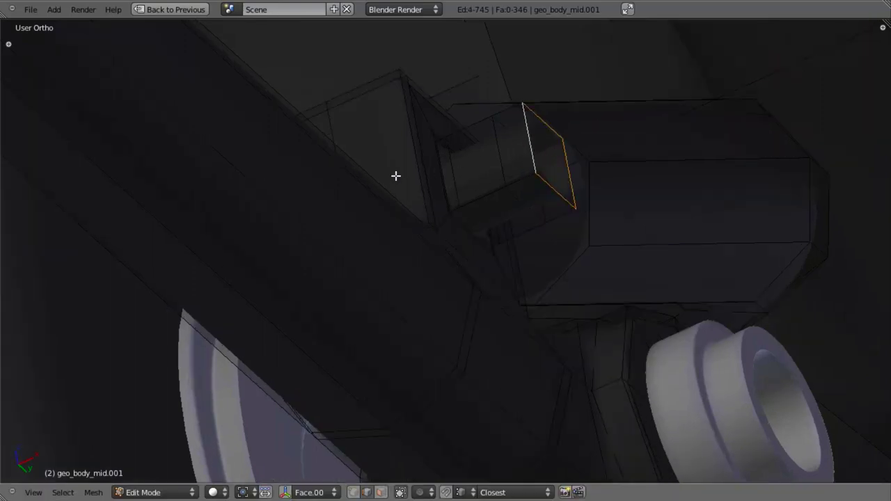
{"action": "key", "text": "f"}
{"action": "middle_click_drag", "start_coordinate": [396, 176], "coordinate": [195, 193]}
{"action": "right_click", "coordinate": [194, 192], "text": "alt"}
Add two evenly spaced loop cuts around the outermost segment of the pin
{"action": "middle_click_drag", "start_coordinate": [477, 189], "coordinate": [541, 175]}
{"action": "key", "text": "ctrl+r"}
{"action": "left_click", "coordinate": [540, 175]}
{"action": "right_click", "coordinate": [541, 175]}
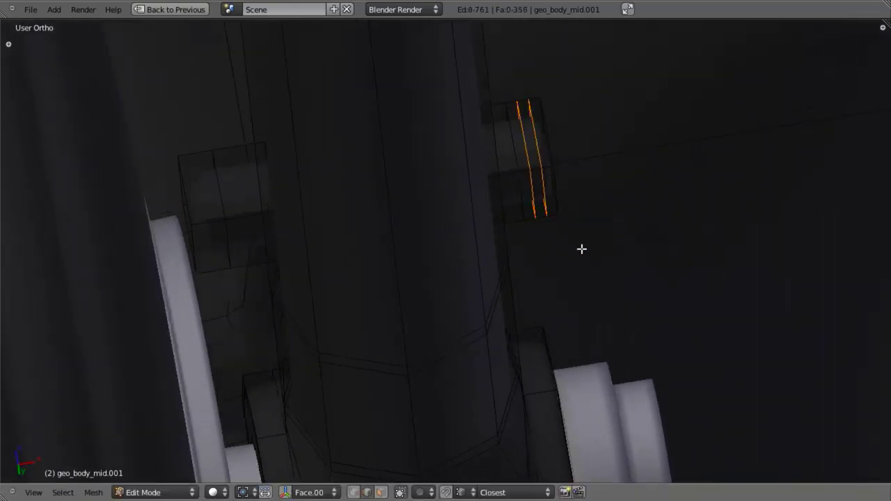
{"action": "key", "text": "s"}
{"action": "key", "text": "x"}
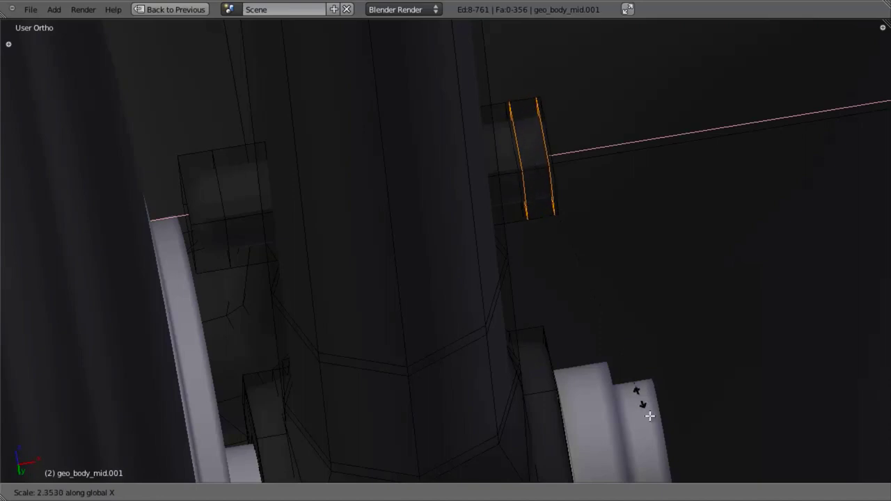
{"action": "right_click", "coordinate": [676, 35]}
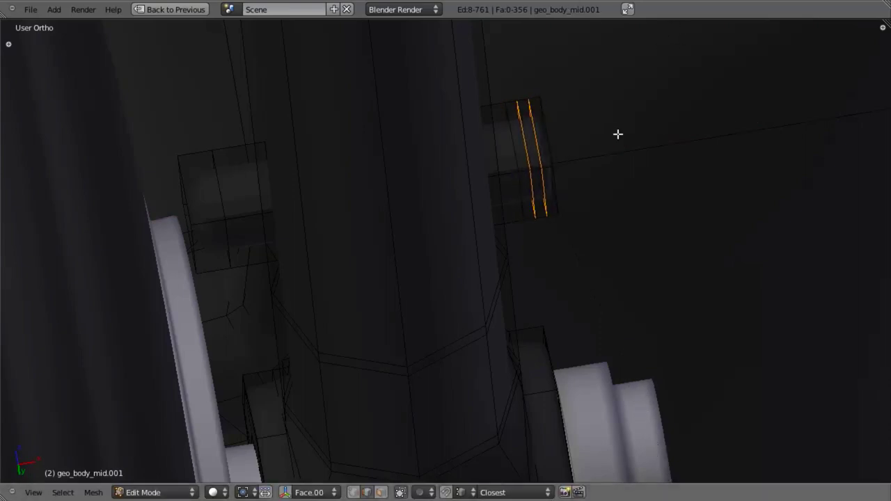
Scale the two new loops by 3 along X, snapping them onto the ends of the pin's outer segment
{"action": "scroll", "coordinate": [619, 133], "scroll_direction": "up", "scroll_amount": 4}
{"action": "key", "text": "ctrl+shift+Tab"}
{"action": "left_click", "coordinate": [587, 209]}
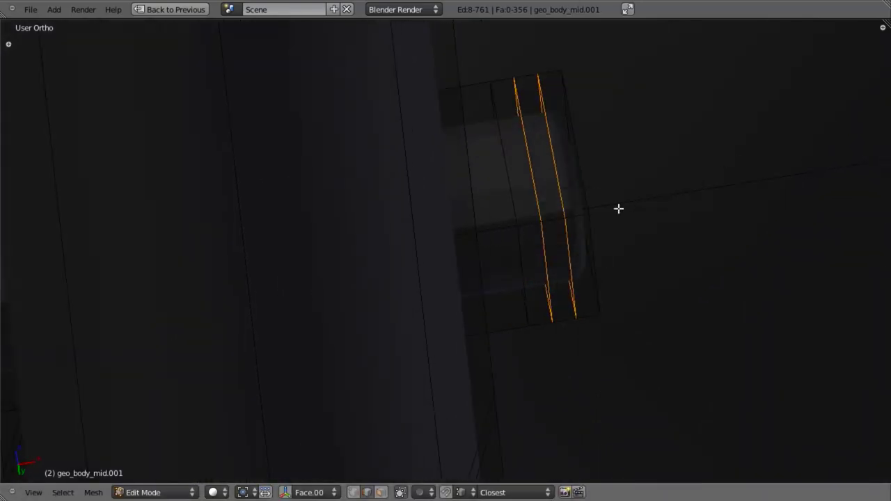
{"action": "key", "text": "s"}
{"action": "key", "text": "x"}
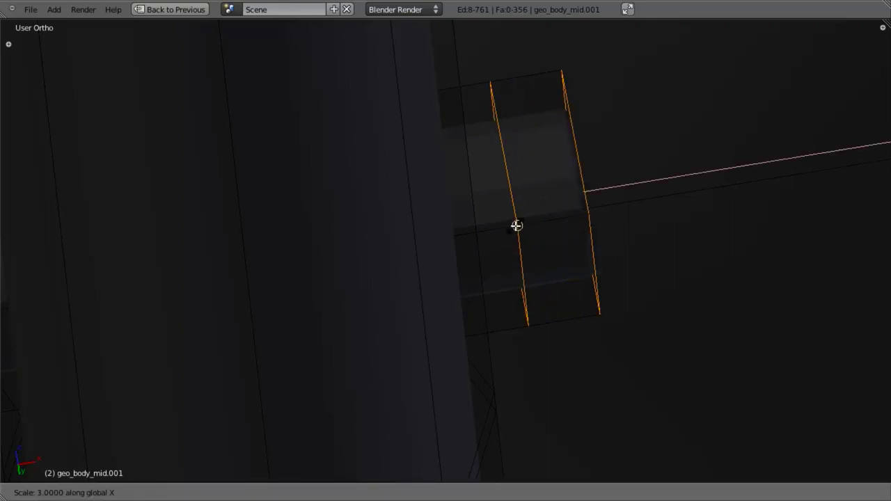
{"action": "left_click", "coordinate": [516, 227]}
Enlarge the two loops by about 1.08 in Y and Z, keeping X locked
{"action": "key", "text": "s"}
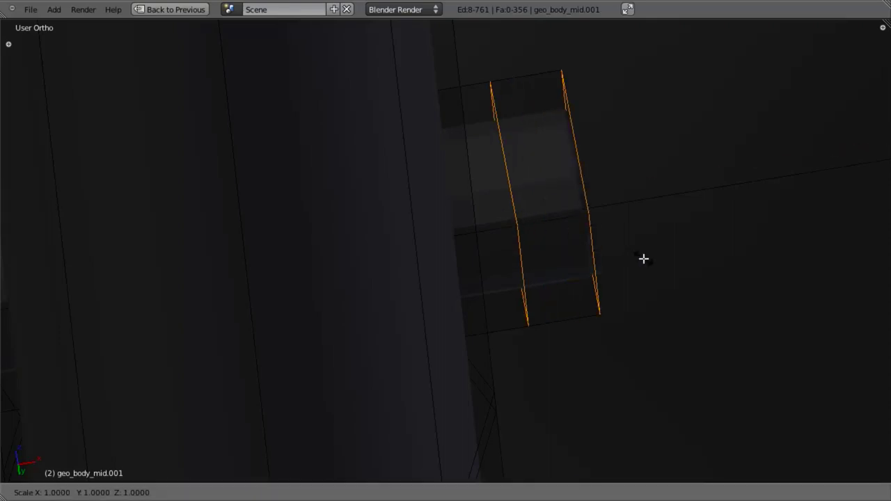
{"action": "key", "text": "x"}
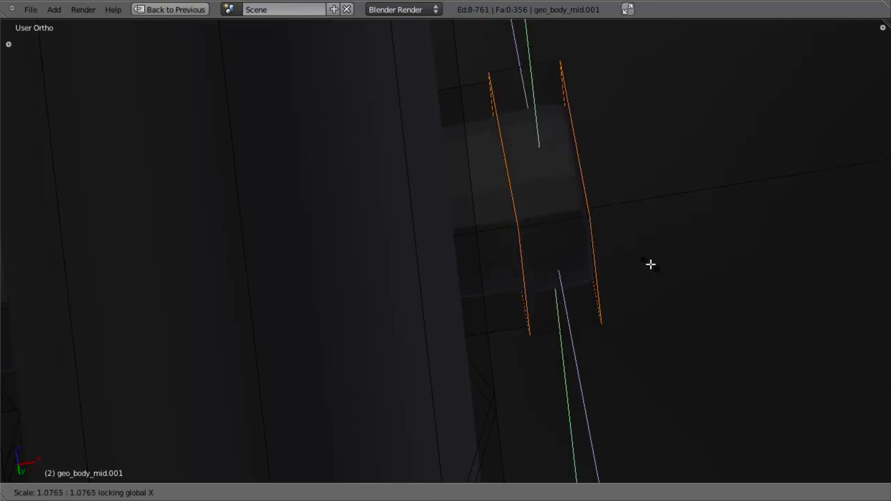
{"action": "left_click", "coordinate": [656, 267]}
Try to extrude the two edge loops and scale them about 1.23 in Y and Z
{"action": "key", "text": "e"}
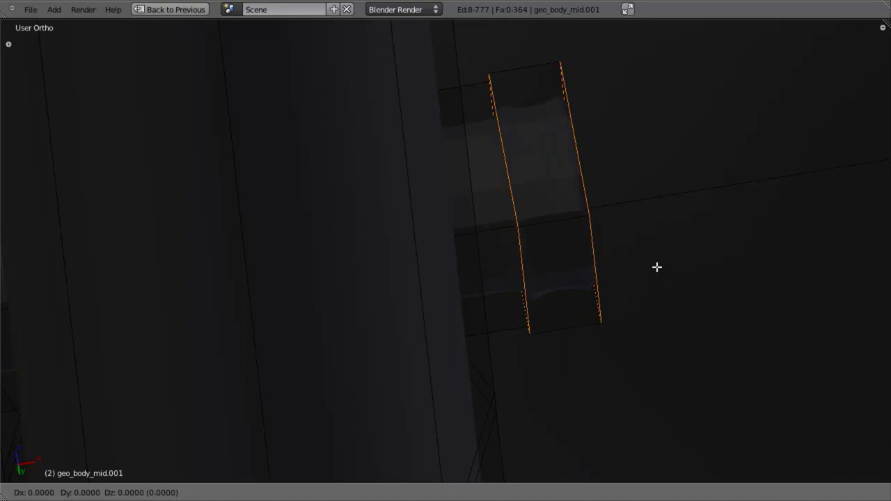
{"action": "right_click", "coordinate": [656, 266]}
{"action": "key", "text": "s"}
{"action": "key", "text": "x"}
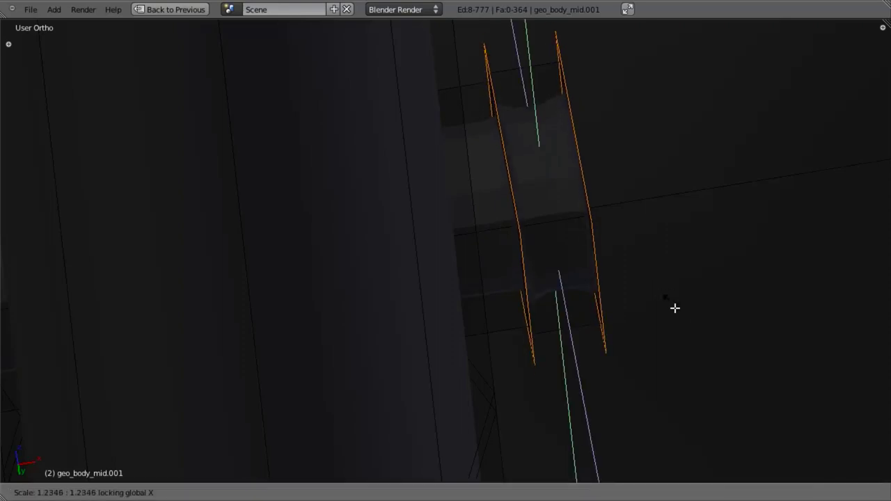
{"action": "left_click", "coordinate": [668, 306]}
In vertex select mode, extrude the band around the pin's end and scale it about 1.28 with X locked
{"action": "key", "text": "ctrl+Tab"}
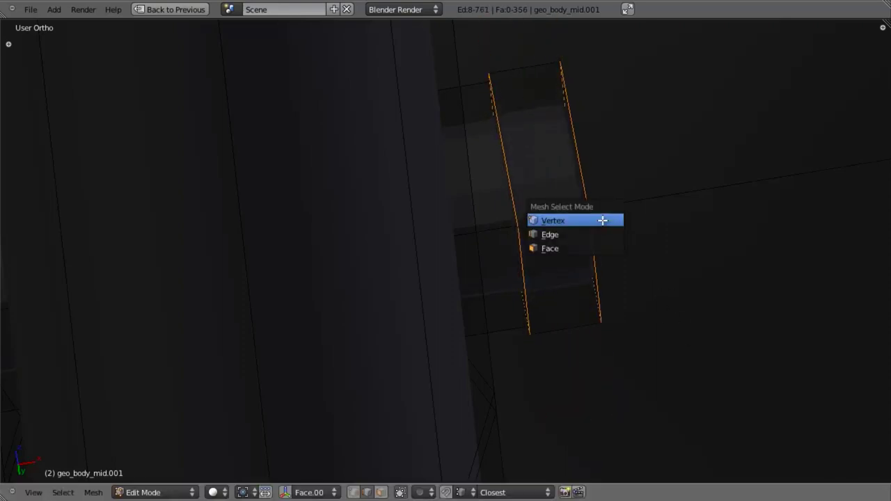
{"action": "left_click", "coordinate": [602, 220]}
{"action": "key", "text": "s"}
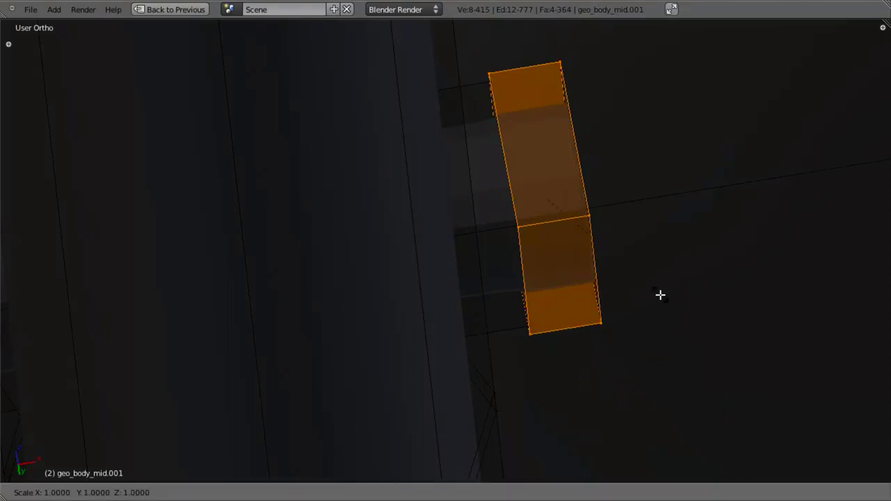
{"action": "key", "text": "x"}
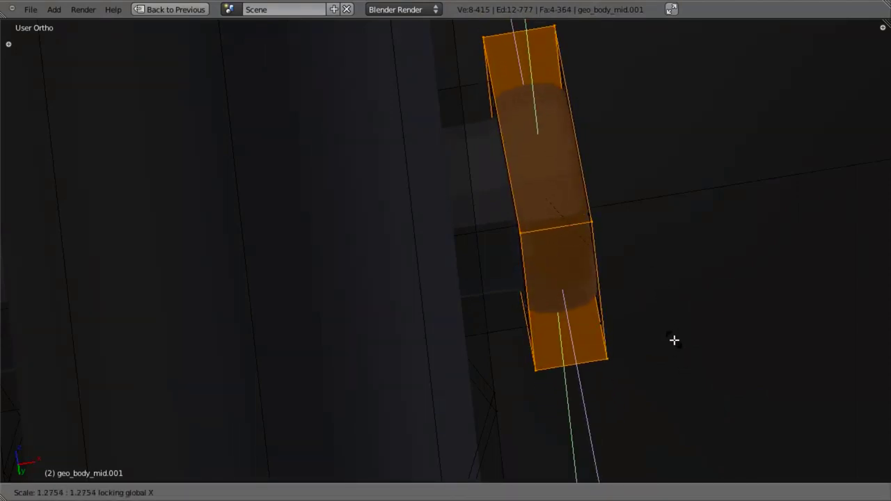
{"action": "left_click", "coordinate": [674, 339]}
Delete the redundant inner edge loop inside the pin's head
{"action": "middle_click_drag", "start_coordinate": [675, 348], "coordinate": [394, 239]}
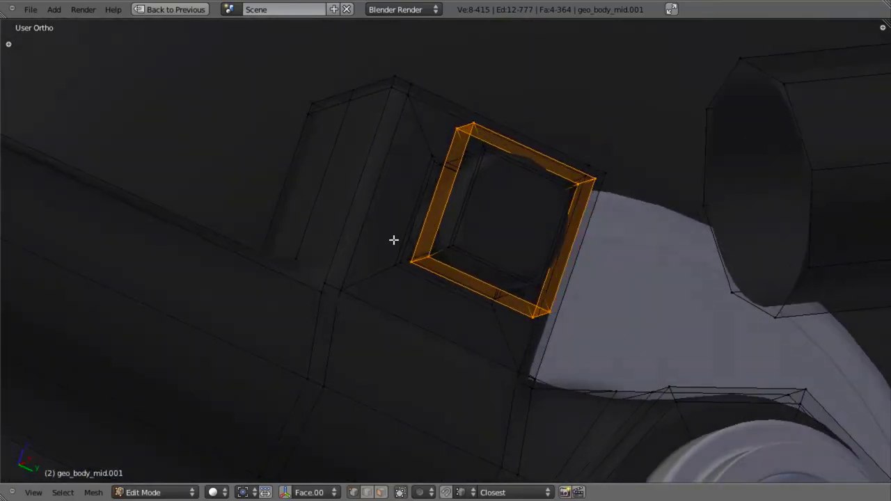
{"action": "scroll", "coordinate": [393, 239], "scroll_direction": "up", "scroll_amount": 4}
{"action": "right_click", "coordinate": [462, 216], "text": "alt"}
{"action": "key", "text": "x"}
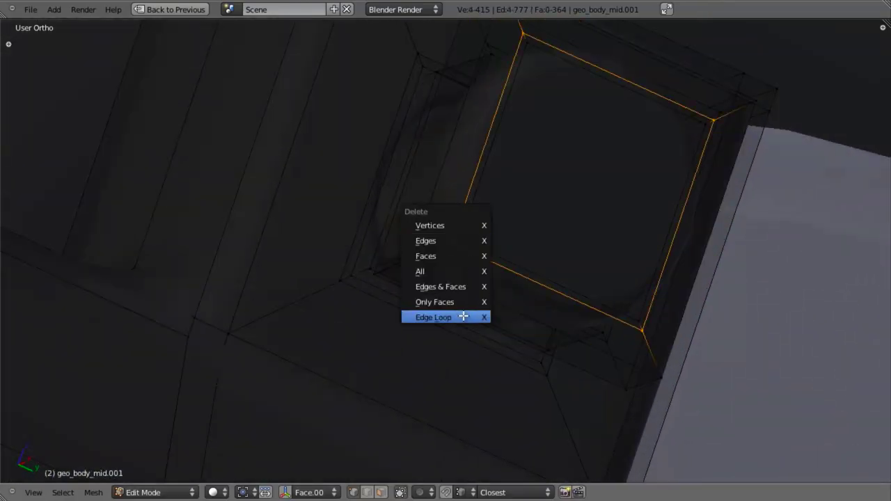
{"action": "left_click", "coordinate": [463, 317]}
{"action": "middle_click_drag", "start_coordinate": [463, 316], "coordinate": [511, 265]}
Crease the outer and inner rim edge loops of the square pin head
{"action": "key", "text": "a"}
{"action": "middle_click_drag", "start_coordinate": [477, 266], "coordinate": [510, 186]}
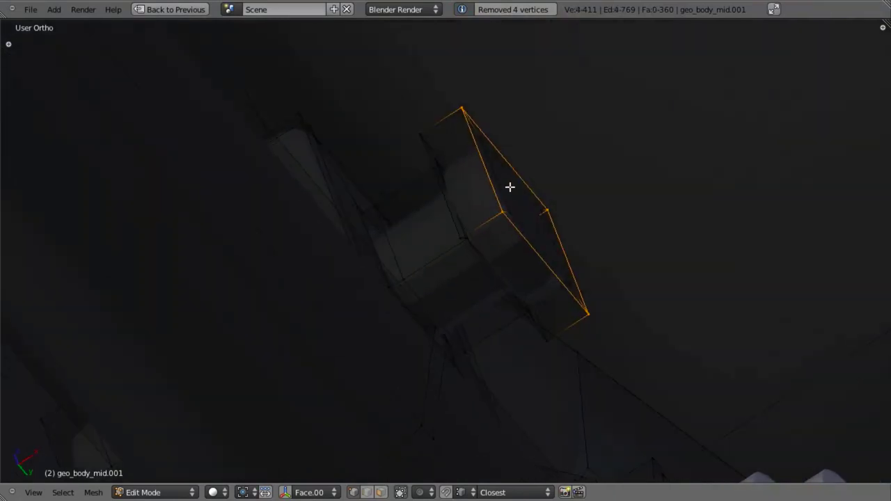
{"action": "key", "text": "shift+e"}
{"action": "key", "text": "Return"}
{"action": "key", "text": "a"}
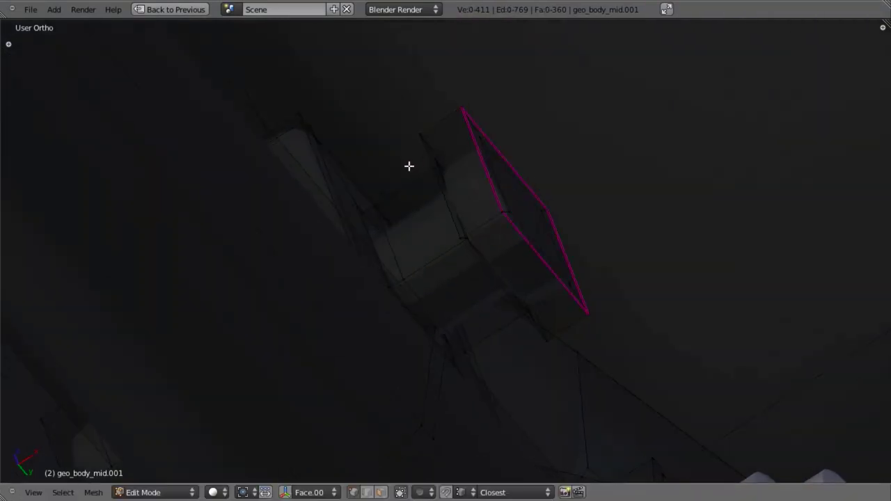
{"action": "key", "text": "shift+e"}
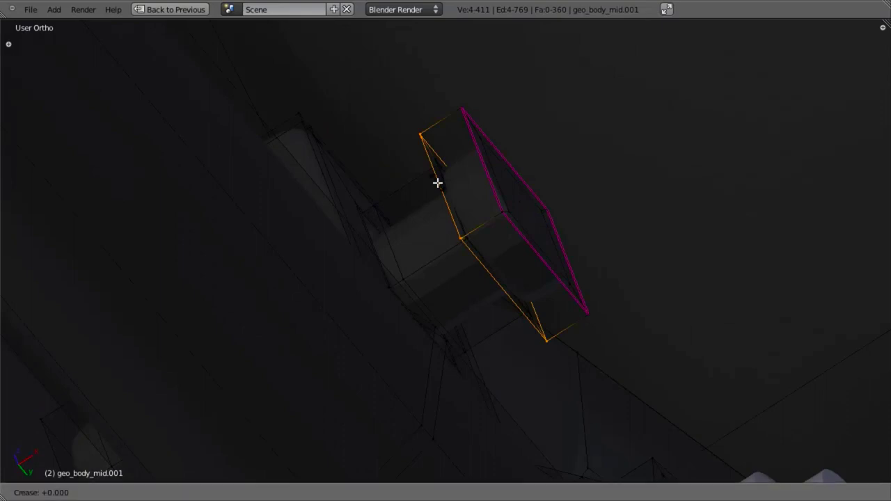
{"action": "key", "text": "Return"}
Apply smooth shading to the entire mesh
{"action": "scroll", "coordinate": [432, 185], "scroll_direction": "up", "scroll_amount": 2}
{"action": "key", "text": "a"}
{"action": "key", "text": "w"}
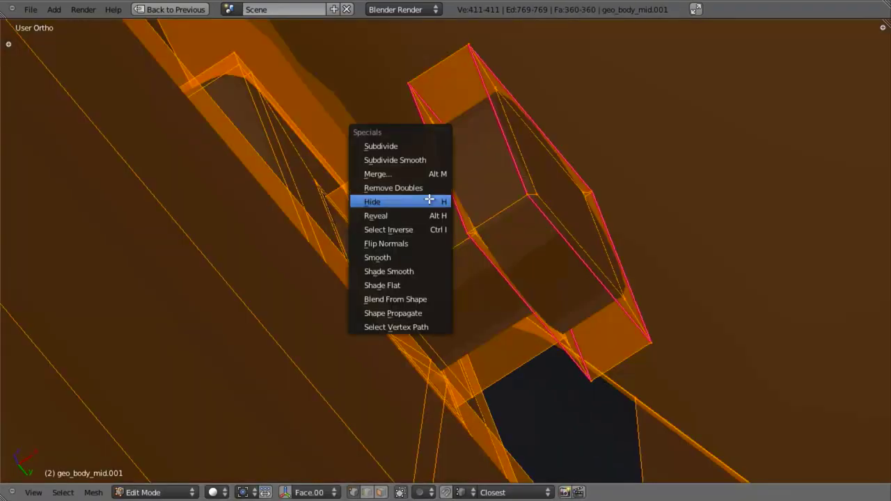
{"action": "left_click", "coordinate": [424, 267]}
{"action": "scroll", "coordinate": [431, 296], "scroll_direction": "down", "scroll_amount": 3}
Delete the four end vertices at the pin's far end, opposite the square head
{"action": "key", "text": "z"}
{"action": "middle_click_drag", "start_coordinate": [434, 299], "coordinate": [382, 281]}
{"action": "scroll", "coordinate": [357, 293], "scroll_direction": "down", "scroll_amount": 4}
{"action": "scroll", "coordinate": [382, 281], "scroll_direction": "up", "scroll_amount": 4}
{"action": "key", "text": "a"}
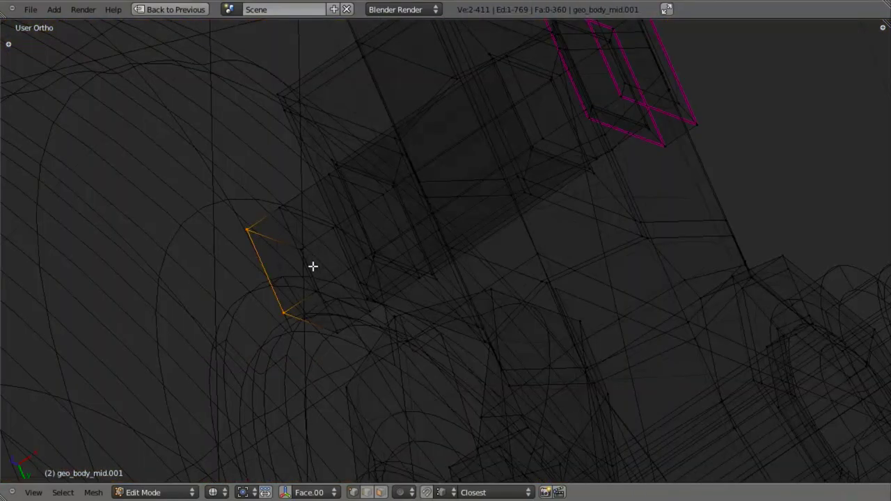
{"action": "right_click", "coordinate": [312, 266]}
{"action": "key", "text": "x"}
{"action": "left_click", "coordinate": [342, 151]}
Duplicate the faces of the pin's square head and mirror the copy by scaling it -1 along X
{"action": "mouse_move", "coordinate": [342, 151]}
{"action": "middle_mouse_down"}
{"action": "mouse_move", "coordinate": [558, 233]}
{"action": "mouse_move", "coordinate": [509, 308]}
{"action": "middle_mouse_up"}
{"action": "right_click", "coordinate": [577, 171], "text": "alt"}
{"action": "key", "text": "z"}
{"action": "mouse_move", "coordinate": [513, 165]}
{"action": "middle_mouse_down"}
{"action": "mouse_move", "coordinate": [428, 226]}
{"action": "mouse_move", "coordinate": [534, 205]}
{"action": "middle_mouse_up"}
{"action": "right_click", "coordinate": [532, 201], "text": "shift"}
{"action": "right_click", "coordinate": [548, 140], "text": "alt+shift"}
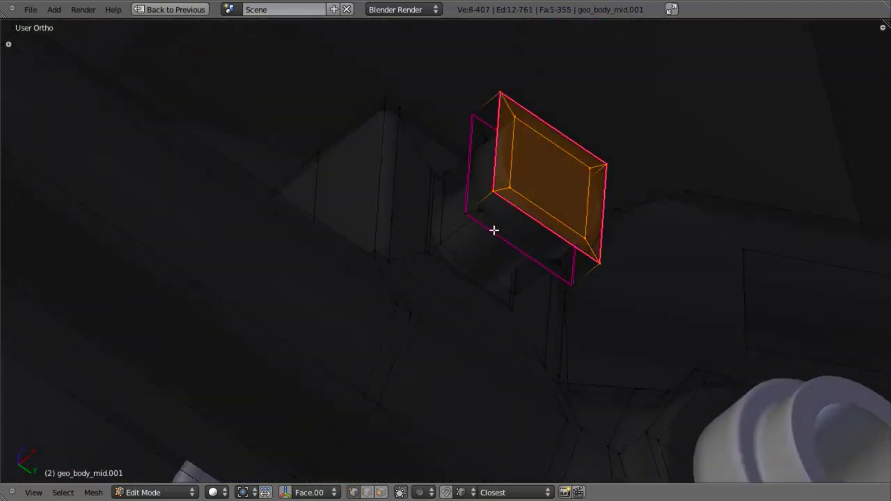
{"action": "right_click", "coordinate": [494, 230], "text": "alt+shift"}
{"action": "key", "text": "z"}
{"action": "right_click", "coordinate": [491, 217], "text": "alt+shift"}
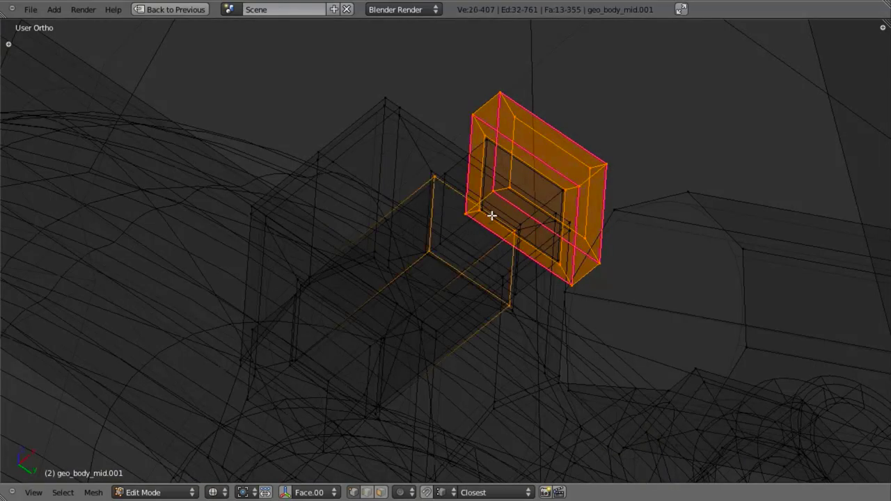
{"action": "scroll", "coordinate": [492, 217], "scroll_direction": "up", "scroll_amount": 7}
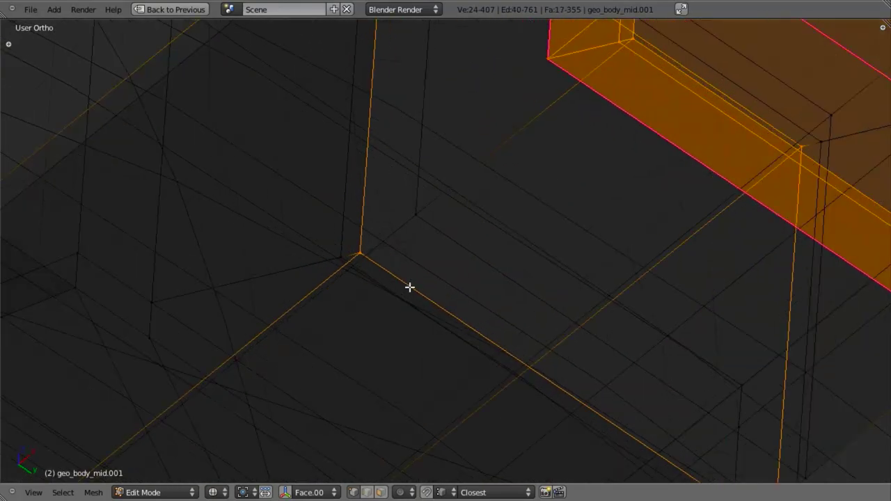
{"action": "scroll", "coordinate": [450, 262], "scroll_direction": "down", "scroll_amount": 10}
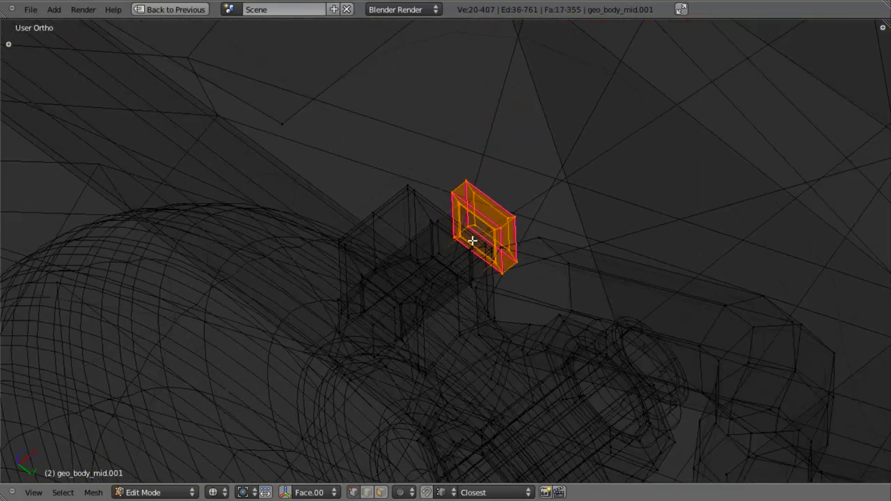
{"action": "middle_click_drag", "start_coordinate": [472, 241], "coordinate": [501, 195]}
{"action": "scroll", "coordinate": [503, 240], "scroll_direction": "up", "scroll_amount": 5}
{"action": "key", "text": "g"}
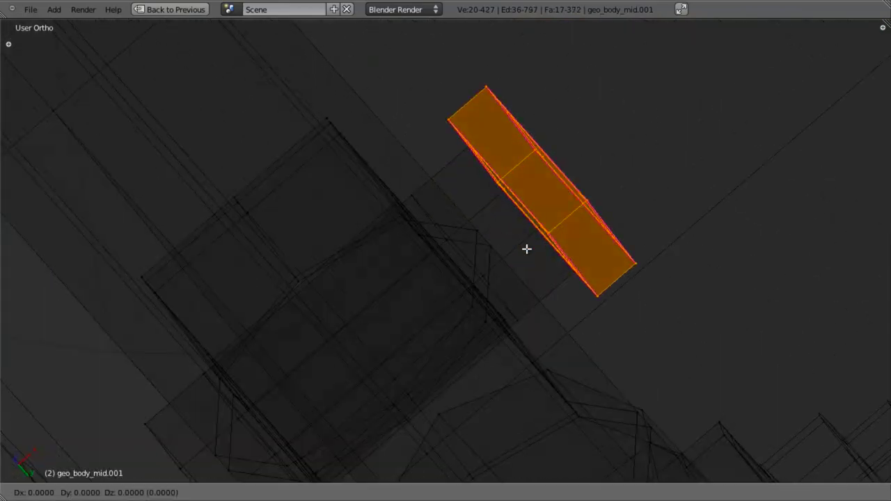
{"action": "key", "text": "Escape"}
{"action": "type", "text": "sx-1"}
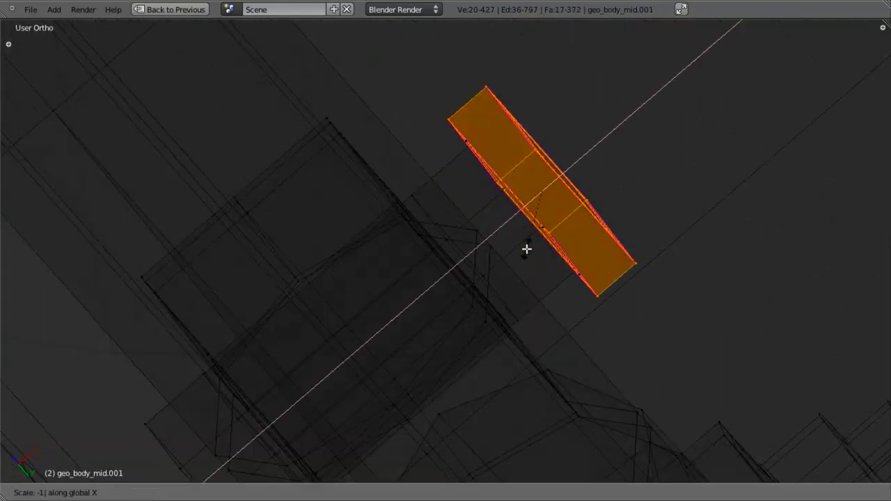
{"action": "key", "text": "Return"}
Move the mirrored head along X onto the open opposite end of the pin
{"action": "middle_click_drag", "start_coordinate": [476, 249], "coordinate": [501, 203], "text": "shift"}
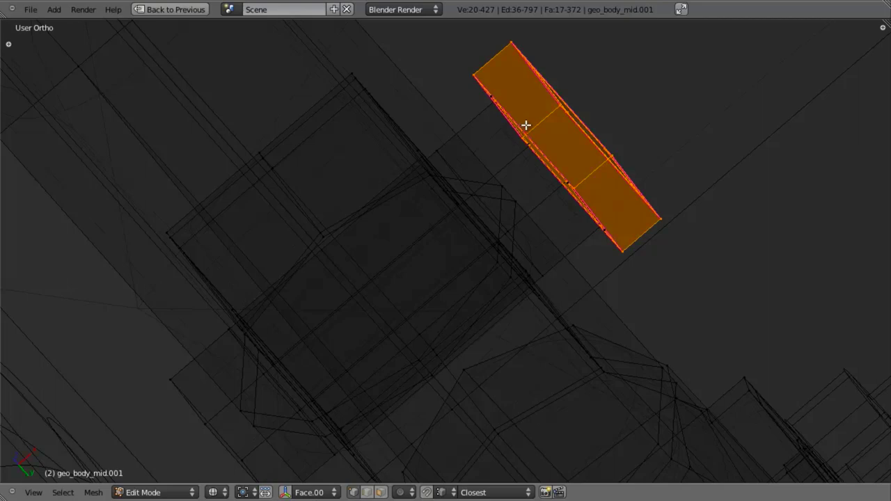
{"action": "key", "text": "g"}
{"action": "key", "text": "x"}
{"action": "left_click", "coordinate": [143, 415]}
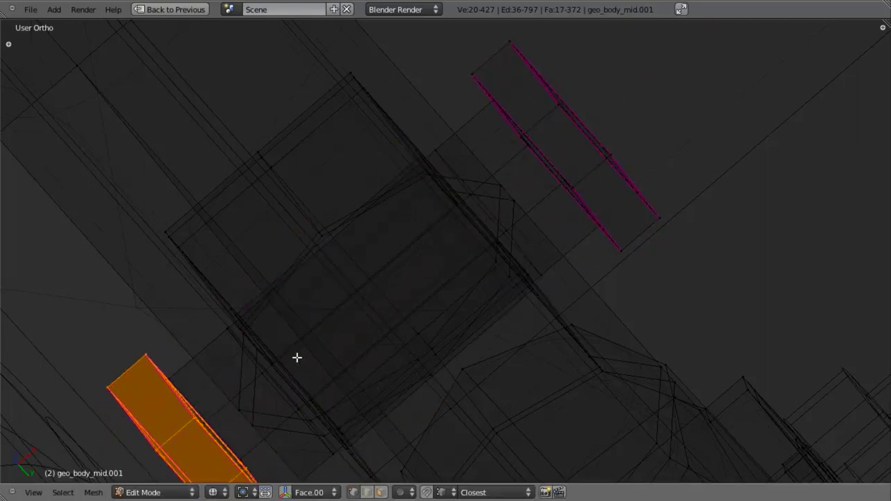
{"action": "middle_click_drag", "start_coordinate": [170, 372], "coordinate": [170, 377]}
{"action": "key", "text": "g"}
{"action": "key", "text": "x"}
{"action": "left_click", "coordinate": [167, 377]}
Select the whole mesh and remove doubles to join the mirrored head to the pin
{"action": "middle_click_drag", "start_coordinate": [297, 341], "coordinate": [499, 183], "text": "shift"}
{"action": "scroll", "coordinate": [395, 245], "scroll_direction": "up", "scroll_amount": 6}
{"action": "key", "text": "a"}
{"action": "key", "text": "a"}
{"action": "key", "text": "w"}
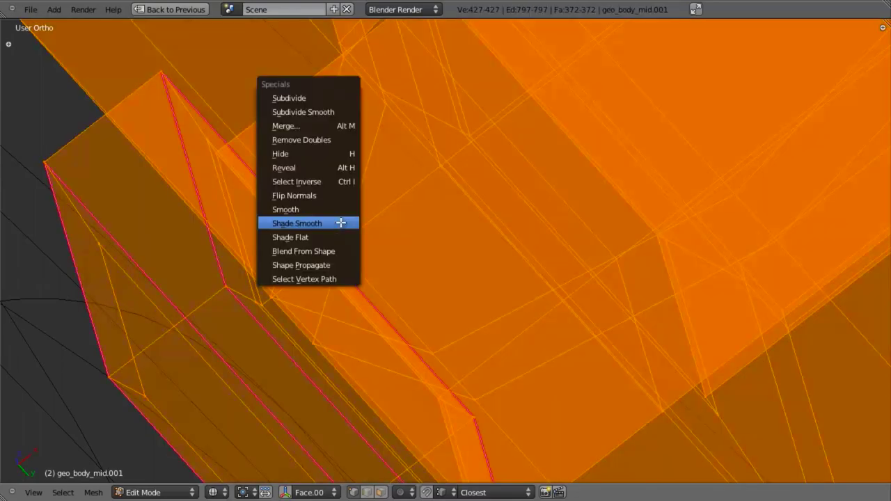
{"action": "left_click", "coordinate": [333, 140]}
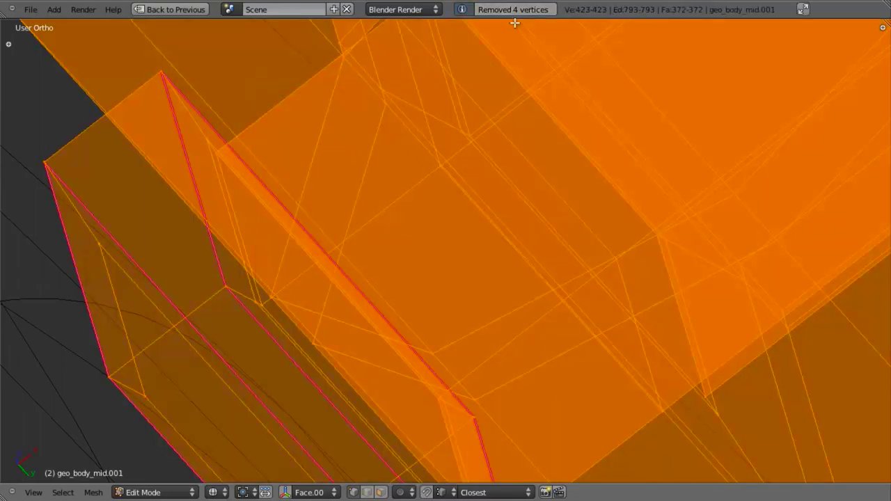
{"action": "scroll", "coordinate": [316, 400], "scroll_direction": "down", "scroll_amount": 4}
Select the complete linked pin and assign it the light grey material in a second material slot
{"action": "key", "text": "Tab"}
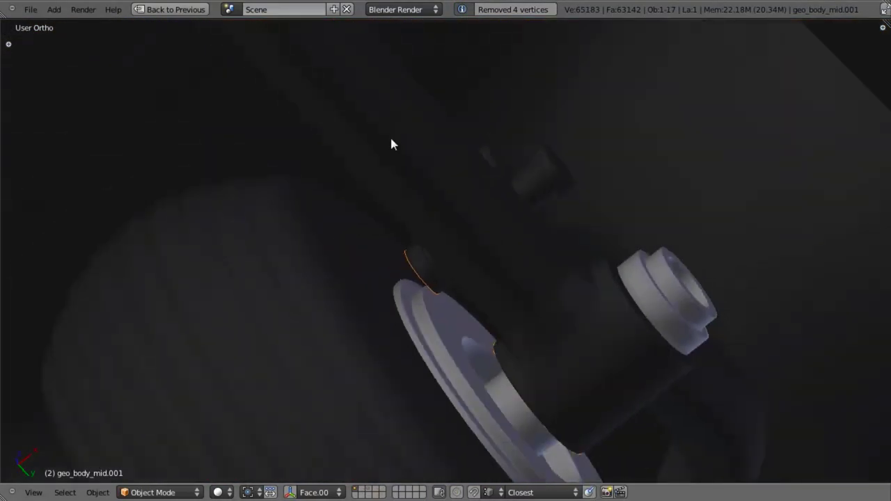
{"action": "key", "text": "KP_3"}
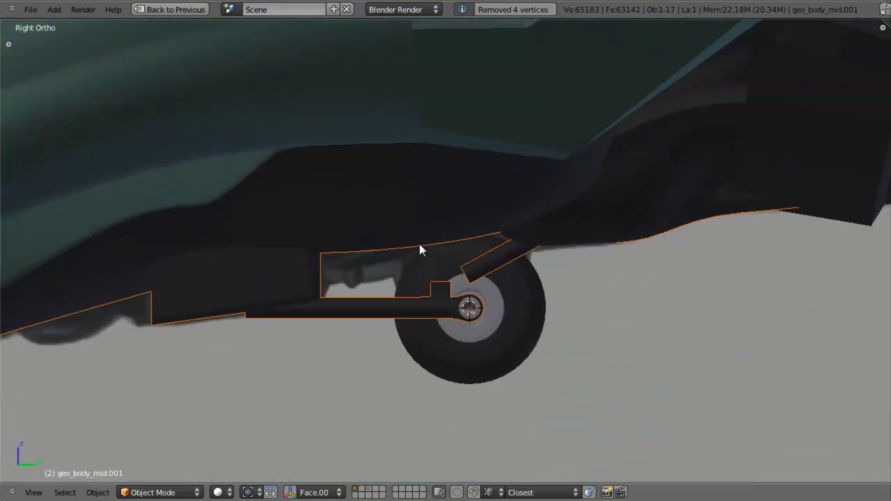
{"action": "scroll", "coordinate": [420, 249], "scroll_direction": "up", "scroll_amount": 10}
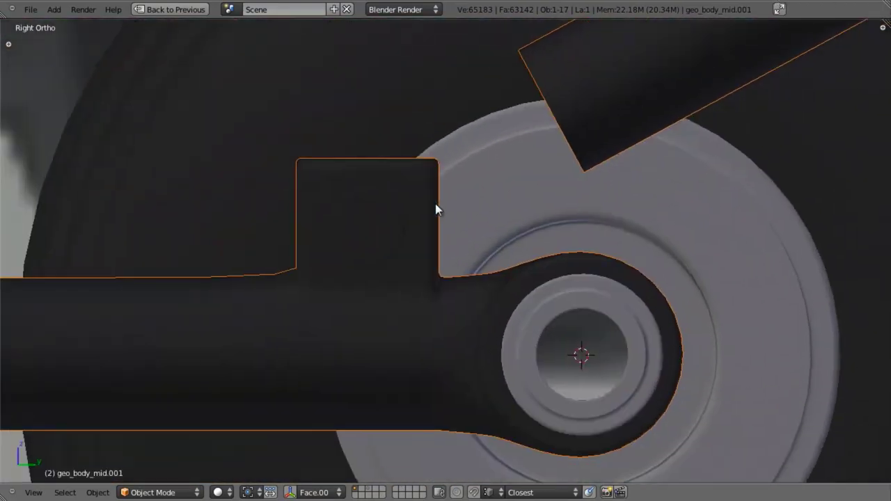
{"action": "key", "text": "Tab"}
{"action": "scroll", "coordinate": [358, 235], "scroll_direction": "down", "scroll_amount": 4}
{"action": "middle_click_drag", "start_coordinate": [361, 233], "coordinate": [461, 259]}
{"action": "right_click", "coordinate": [433, 216]}
{"action": "key", "text": "l"}
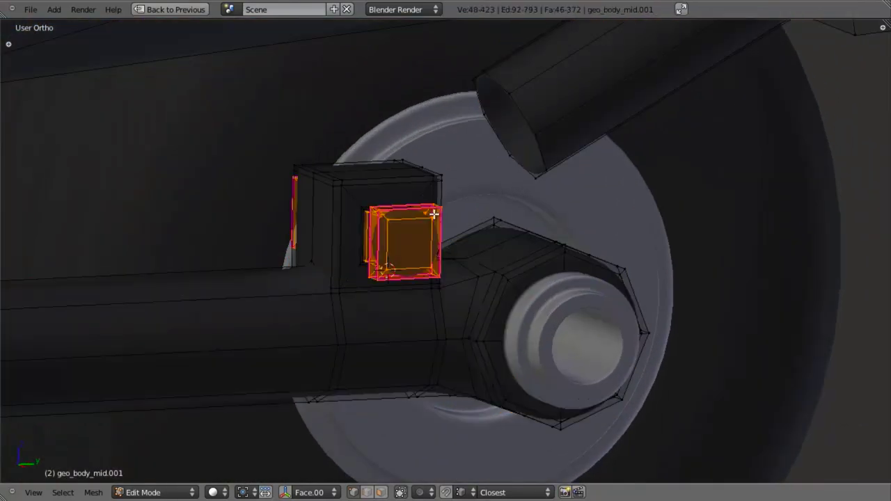
{"action": "key", "text": "ctrl+Up"}
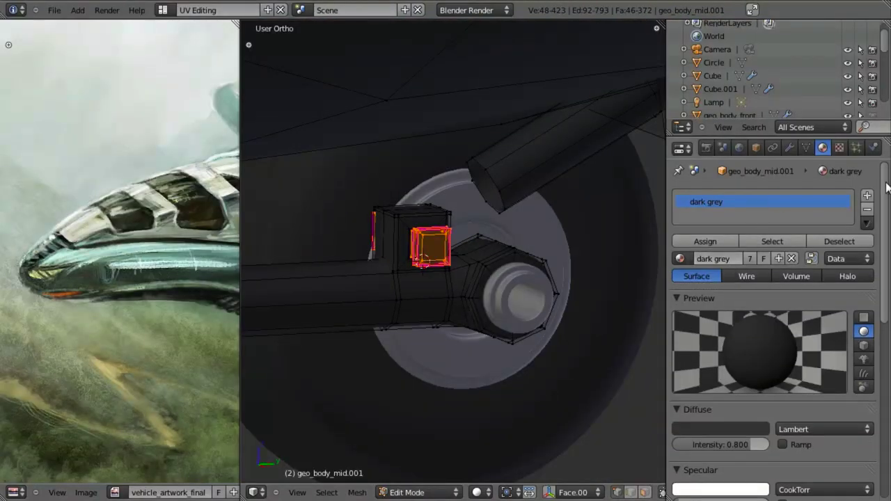
{"action": "left_click", "coordinate": [680, 259]}
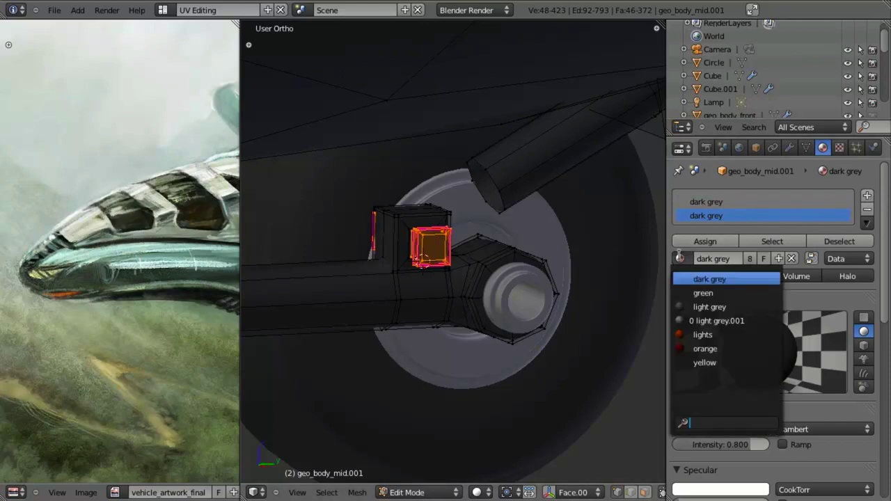
{"action": "left_click", "coordinate": [698, 302]}
{"action": "left_click", "coordinate": [702, 241]}
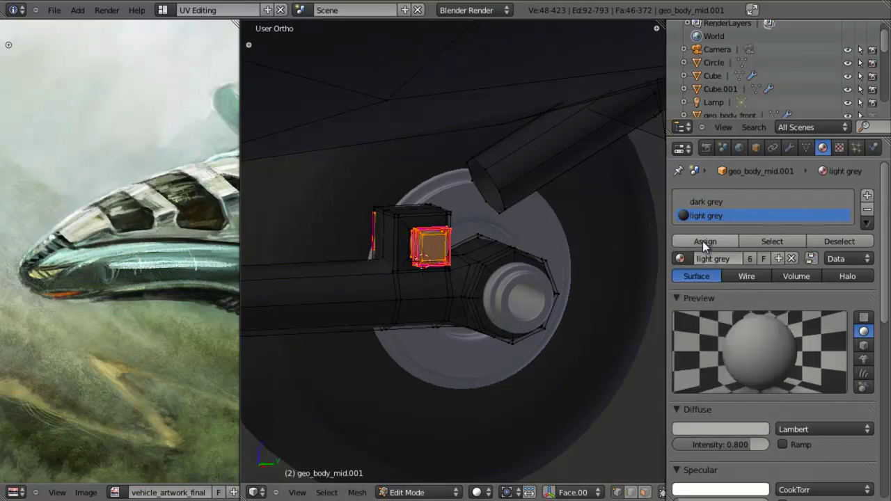
Examine the pin and the lower end of the bent tube beside the wheel in solid and wireframe shading
{"action": "scroll", "coordinate": [468, 292], "scroll_direction": "up", "scroll_amount": 5}
{"action": "scroll", "coordinate": [484, 212], "scroll_direction": "down", "scroll_amount": 4}
{"action": "key", "text": "KP_3"}
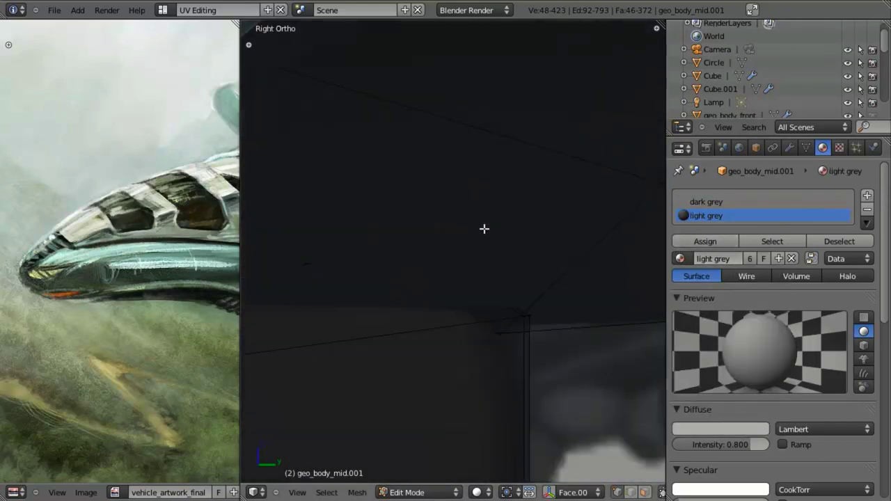
{"action": "scroll", "coordinate": [513, 274], "scroll_direction": "down", "scroll_amount": 5}
{"action": "scroll", "coordinate": [487, 265], "scroll_direction": "up", "scroll_amount": 3}
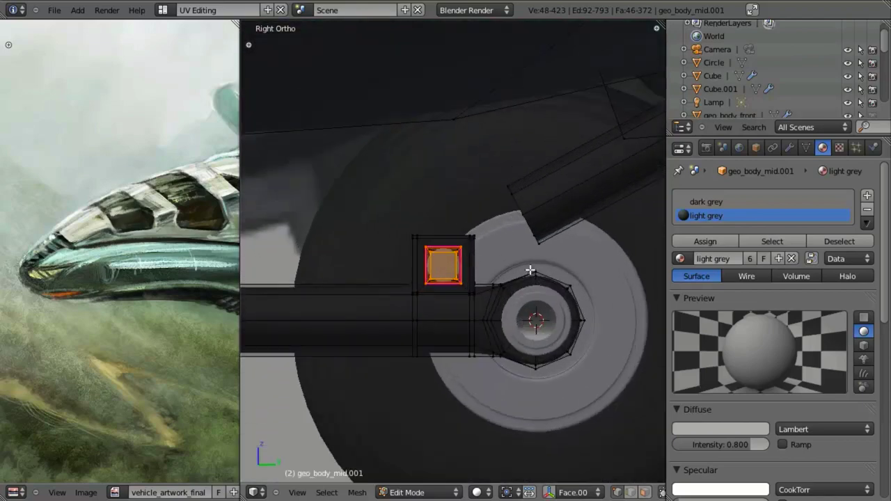
{"action": "key", "text": "a"}
{"action": "key", "text": "z"}
{"action": "scroll", "coordinate": [445, 250], "scroll_direction": "up", "scroll_amount": 5}
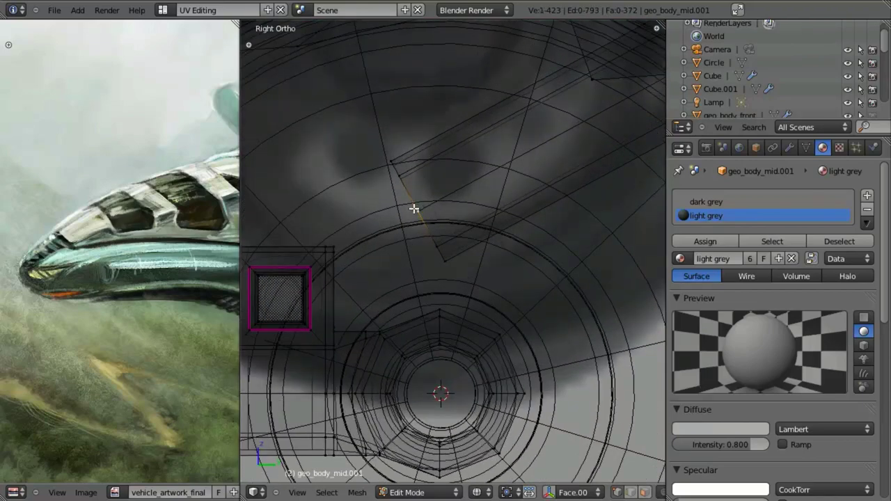
{"action": "key", "text": "z"}
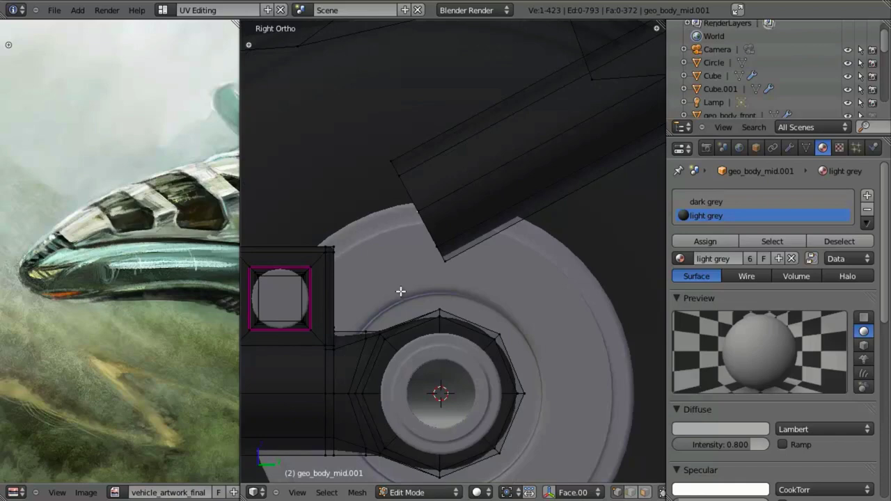
{"action": "middle_click_drag", "start_coordinate": [400, 291], "coordinate": [409, 285], "text": "shift"}
{"action": "scroll", "coordinate": [453, 267], "scroll_direction": "down", "scroll_amount": 5}
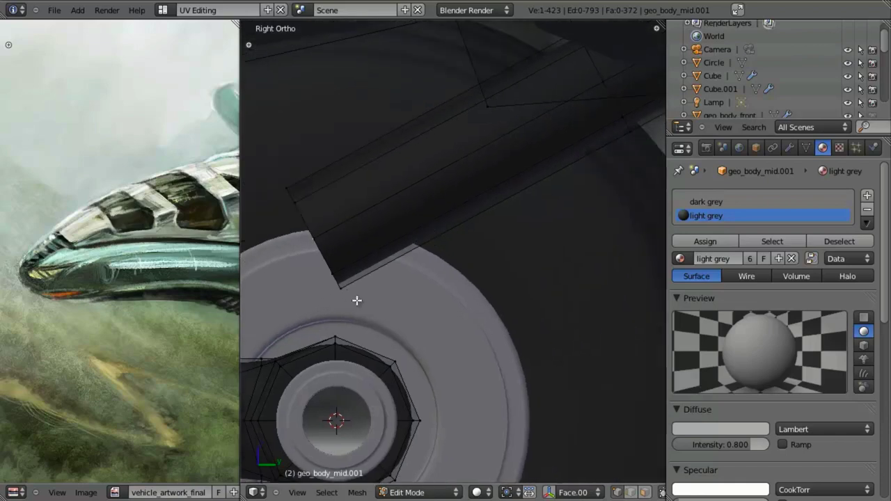
{"action": "middle_click_drag", "start_coordinate": [382, 312], "coordinate": [437, 204]}
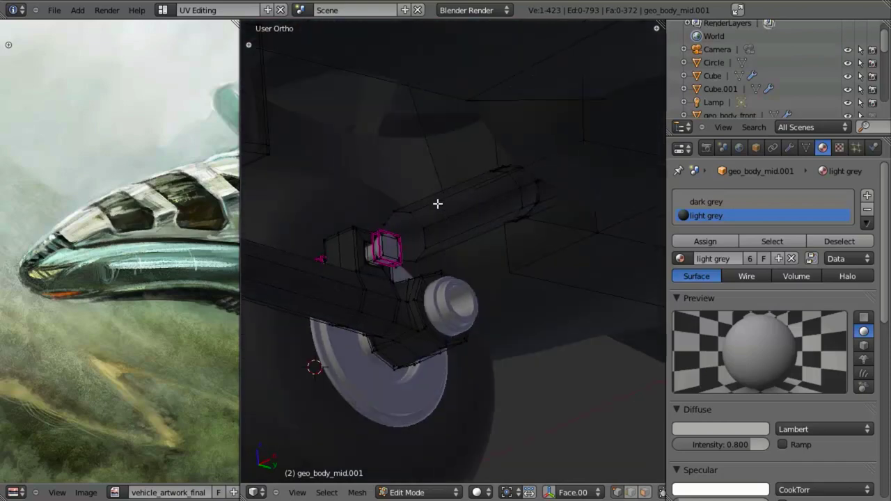
Isolate the linked bent tube by hiding the unselected geometry and all other objects
{"action": "key", "text": "l"}
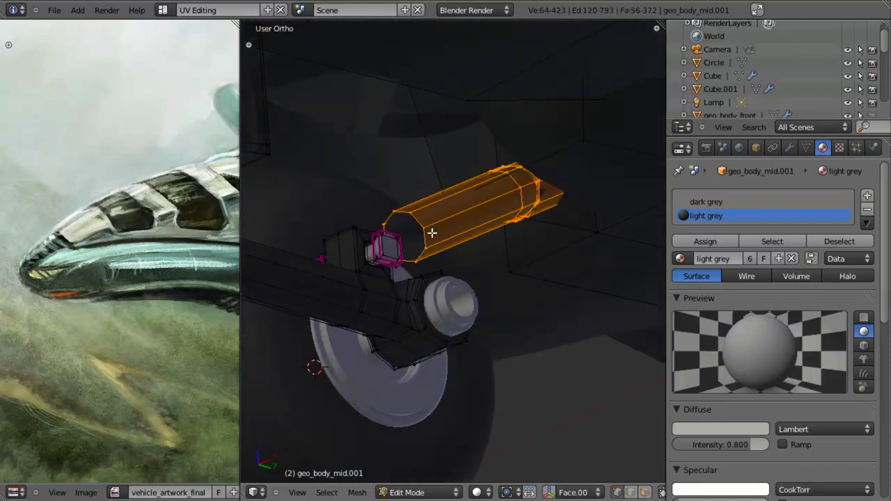
{"action": "middle_click_drag", "start_coordinate": [431, 233], "coordinate": [485, 277]}
{"action": "key", "text": "Tab"}
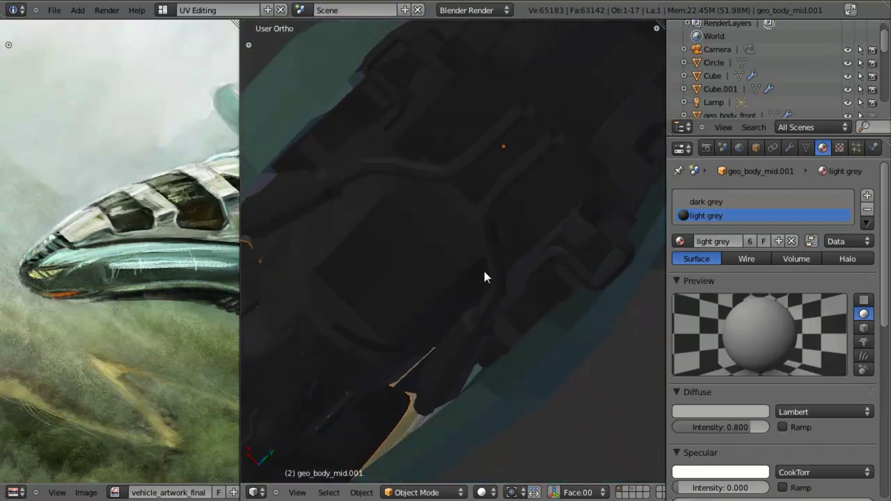
{"action": "key", "text": "shift+h"}
{"action": "scroll", "coordinate": [480, 276], "scroll_direction": "down", "scroll_amount": 5}
{"action": "key", "text": "Tab"}
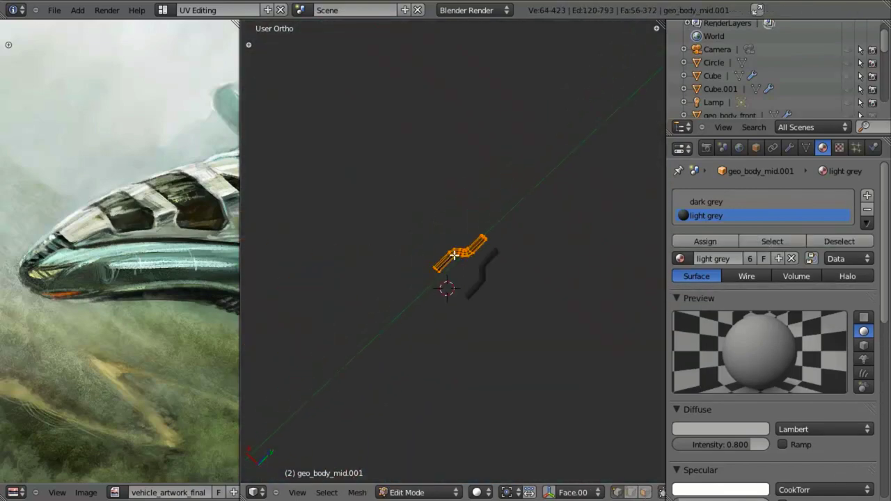
Move the bent tube's two opposite side edge loops inward along X by about 0.006 each
{"action": "scroll", "coordinate": [455, 255], "scroll_direction": "up", "scroll_amount": 7}
{"action": "middle_click_drag", "start_coordinate": [414, 245], "coordinate": [447, 259], "text": "shift"}
{"action": "scroll", "coordinate": [371, 168], "scroll_direction": "up", "scroll_amount": 5}
{"action": "key", "text": "a"}
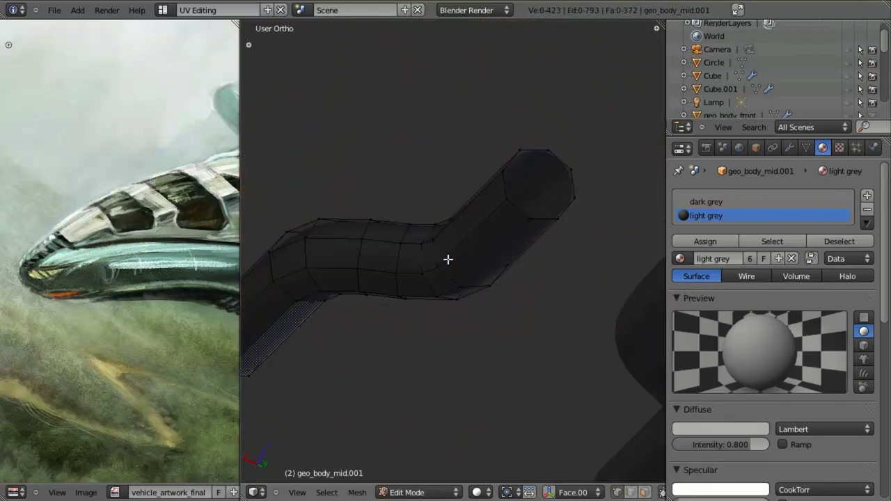
{"action": "right_click", "coordinate": [454, 211], "text": "alt"}
{"action": "middle_click_drag", "start_coordinate": [447, 213], "coordinate": [414, 278]}
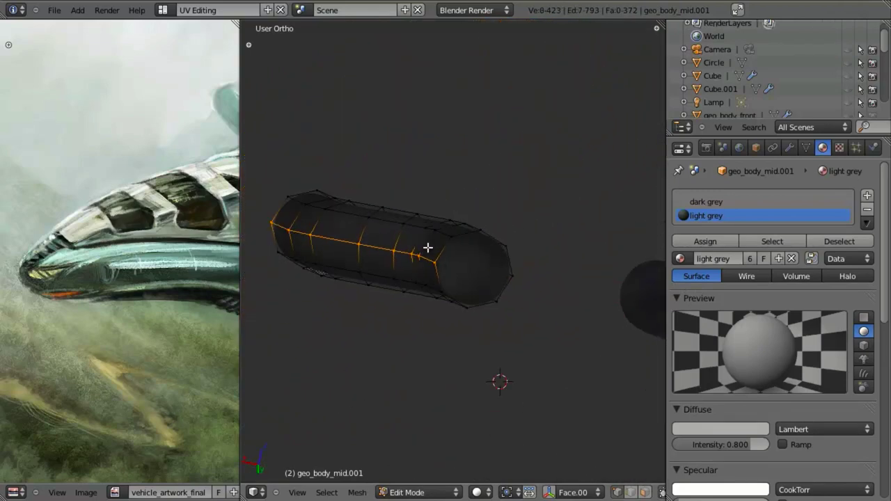
{"action": "scroll", "coordinate": [419, 246], "scroll_direction": "up", "scroll_amount": 4}
{"action": "middle_click_drag", "start_coordinate": [427, 248], "coordinate": [445, 252]}
{"action": "key", "text": "g"}
{"action": "key", "text": "x"}
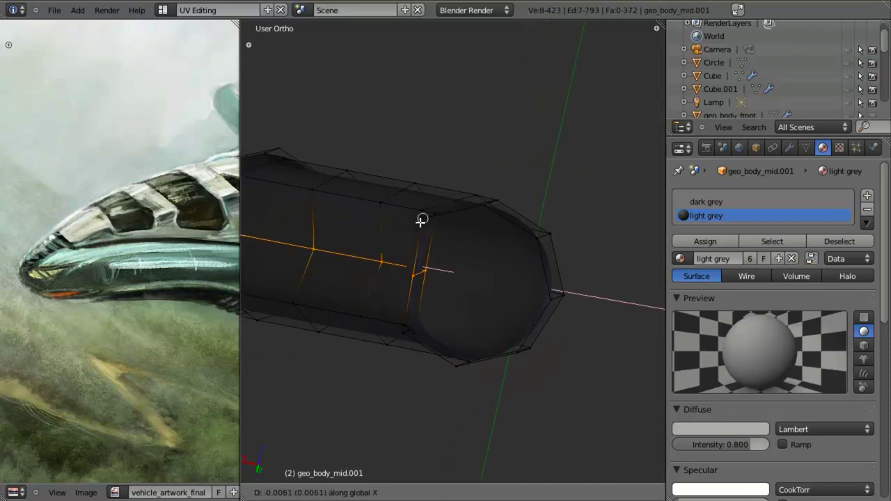
{"action": "left_click", "coordinate": [423, 221]}
{"action": "key", "text": "g"}
{"action": "key", "text": "x"}
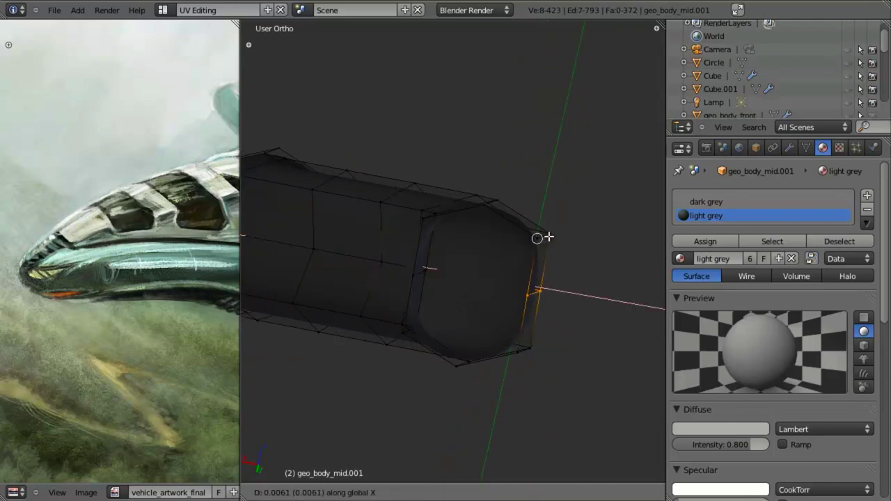
{"action": "left_click", "coordinate": [539, 240]}
{"action": "key", "text": "a"}
{"action": "middle_click_drag", "start_coordinate": [511, 254], "coordinate": [441, 245]}
{"action": "key", "text": "ctrl+r"}
{"action": "left_click", "coordinate": [417, 240]}
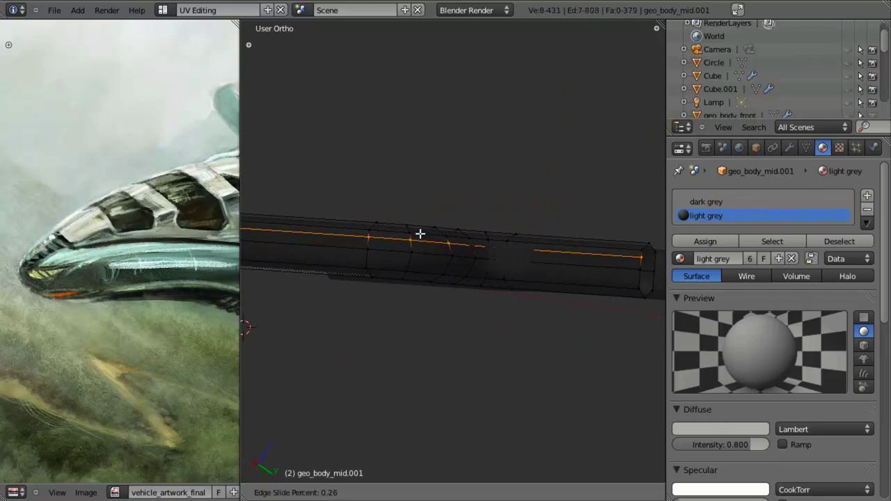
{"action": "key", "text": "Escape"}
Select the bent tube's four lengthwise corner edge loops and crease them
{"action": "right_click", "coordinate": [419, 269], "text": "alt+shift"}
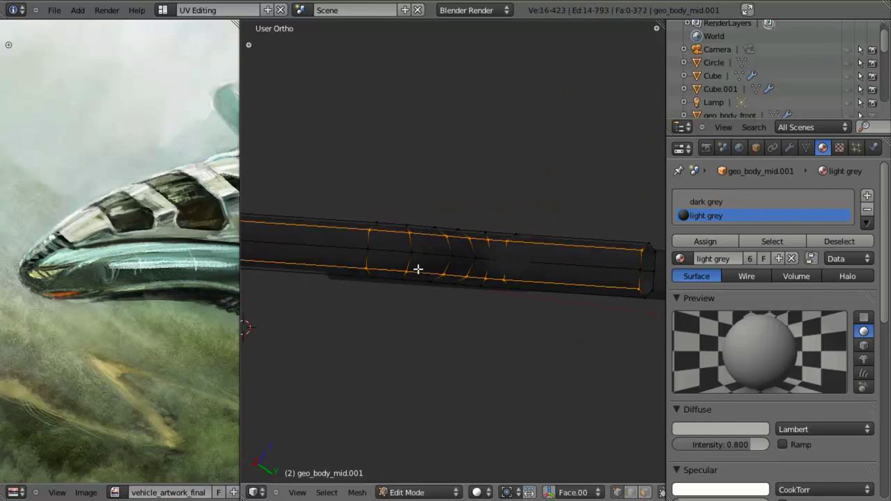
{"action": "middle_click_drag", "start_coordinate": [488, 256], "coordinate": [355, 263]}
{"action": "scroll", "coordinate": [428, 266], "scroll_direction": "up", "scroll_amount": 3}
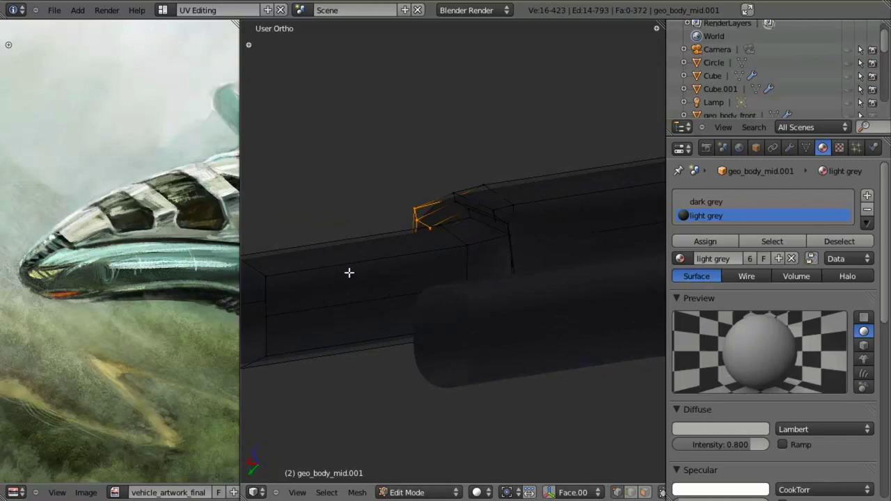
{"action": "scroll", "coordinate": [355, 270], "scroll_direction": "down", "scroll_amount": 2}
{"action": "scroll", "coordinate": [488, 275], "scroll_direction": "up", "scroll_amount": 1}
{"action": "scroll", "coordinate": [180, 268], "scroll_direction": "up", "scroll_amount": 3}
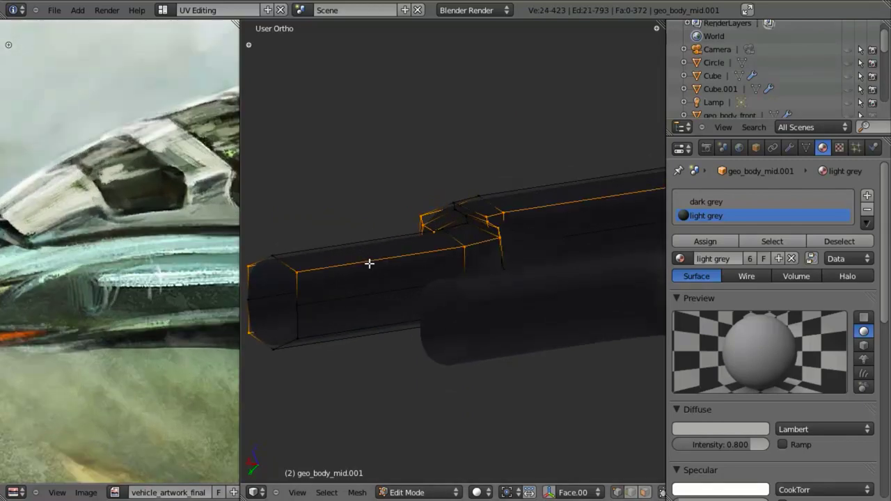
{"action": "scroll", "coordinate": [201, 325], "scroll_direction": "down", "scroll_amount": 2}
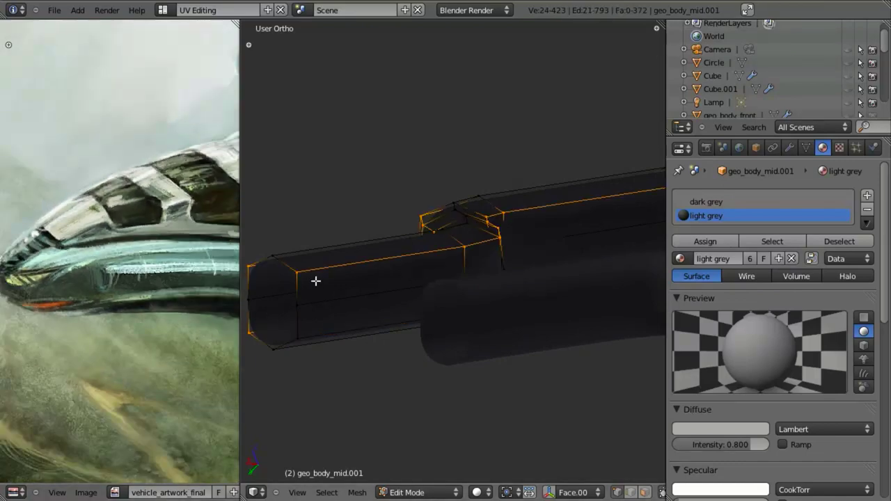
{"action": "scroll", "coordinate": [390, 312], "scroll_direction": "down", "scroll_amount": 5}
{"action": "key", "text": "z"}
{"action": "middle_click_drag", "start_coordinate": [394, 311], "coordinate": [422, 314]}
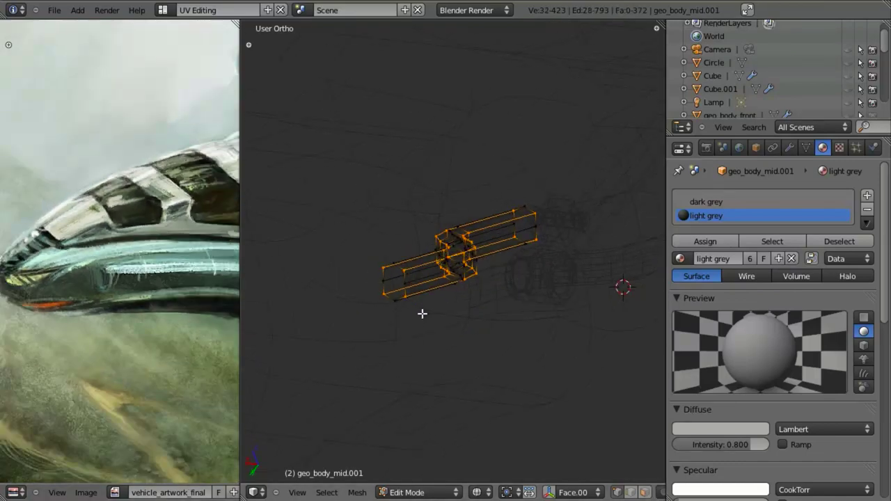
{"action": "key", "text": "z"}
{"action": "scroll", "coordinate": [425, 311], "scroll_direction": "up", "scroll_amount": 4}
{"action": "key", "text": "a"}
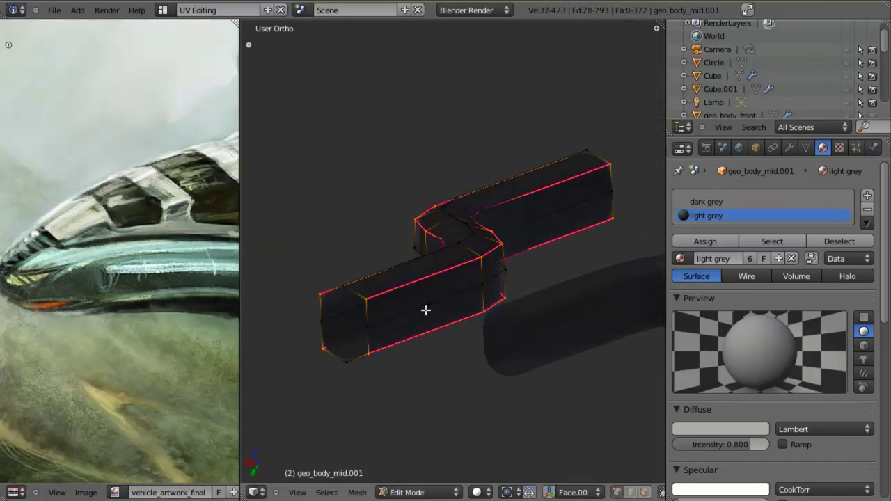
Examine the creased bent tube and its open end with the surrounding parts, in object and edit mode
{"action": "key", "text": "Tab"}
{"action": "middle_click_drag", "start_coordinate": [438, 384], "coordinate": [362, 365]}
{"action": "scroll", "coordinate": [396, 362], "scroll_direction": "down", "scroll_amount": 8}
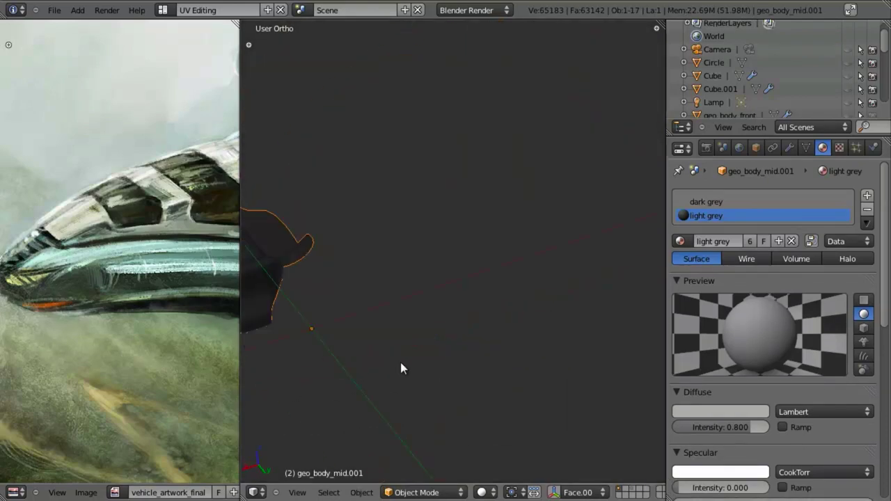
{"action": "middle_click_drag", "start_coordinate": [517, 325], "coordinate": [546, 271]}
{"action": "scroll", "coordinate": [535, 272], "scroll_direction": "up", "scroll_amount": 7}
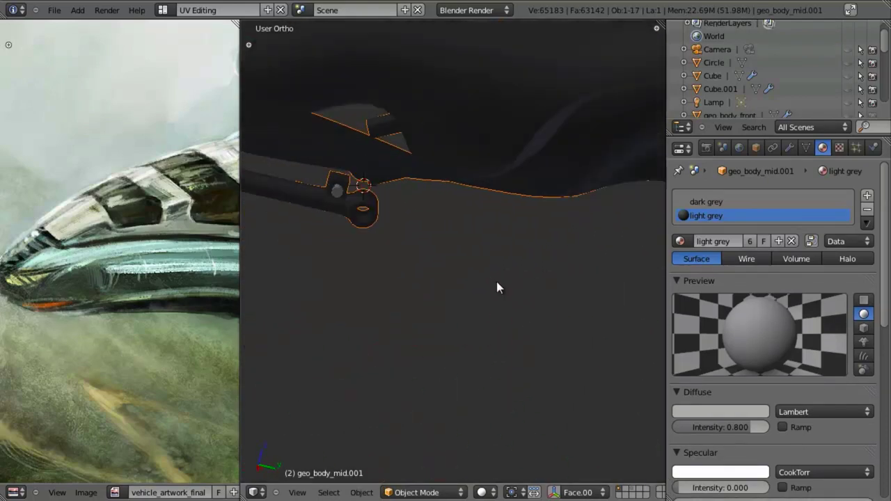
{"action": "middle_click_drag", "start_coordinate": [377, 279], "coordinate": [391, 349], "text": "shift"}
{"action": "key", "text": "Tab"}
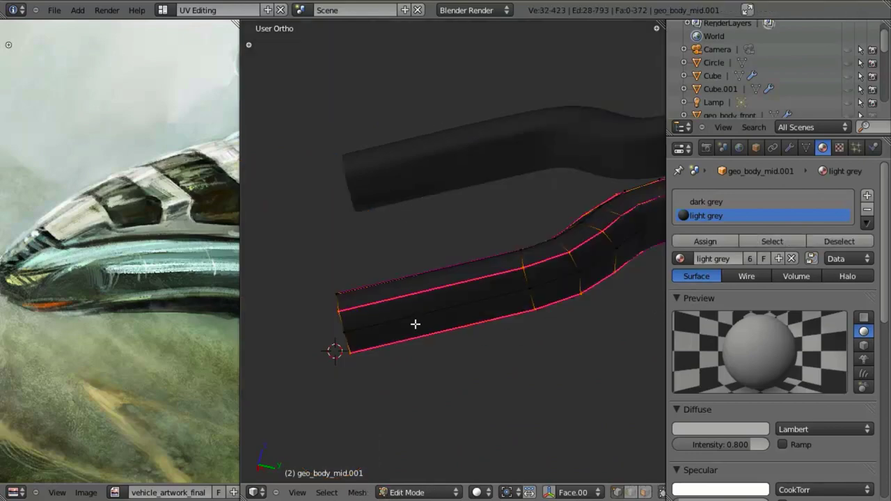
{"action": "middle_click_drag", "start_coordinate": [456, 311], "coordinate": [416, 216]}
{"action": "scroll", "coordinate": [450, 237], "scroll_direction": "up", "scroll_amount": 4}
{"action": "key", "text": "Tab"}
{"action": "scroll", "coordinate": [436, 284], "scroll_direction": "down", "scroll_amount": 1}
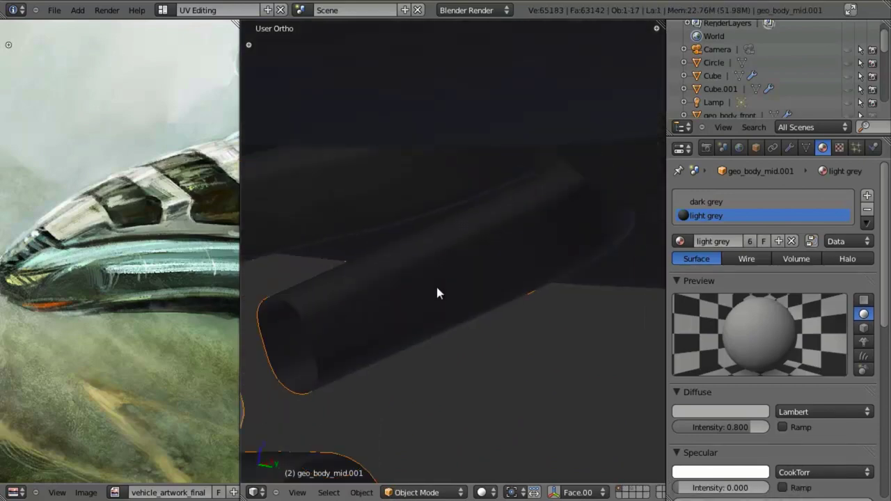
{"action": "scroll", "coordinate": [434, 284], "scroll_direction": "up", "scroll_amount": 3}
{"action": "key", "text": "Tab"}
{"action": "scroll", "coordinate": [422, 273], "scroll_direction": "down", "scroll_amount": 5}
{"action": "key", "text": "a"}
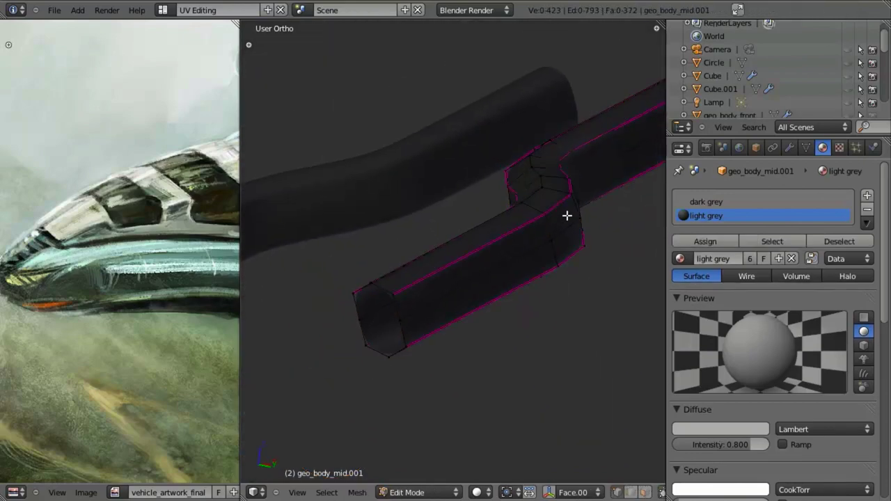
Try to add a lengthwise loop cut beside the creased edge on the tube's top side
{"action": "scroll", "coordinate": [543, 215], "scroll_direction": "up", "scroll_amount": 2}
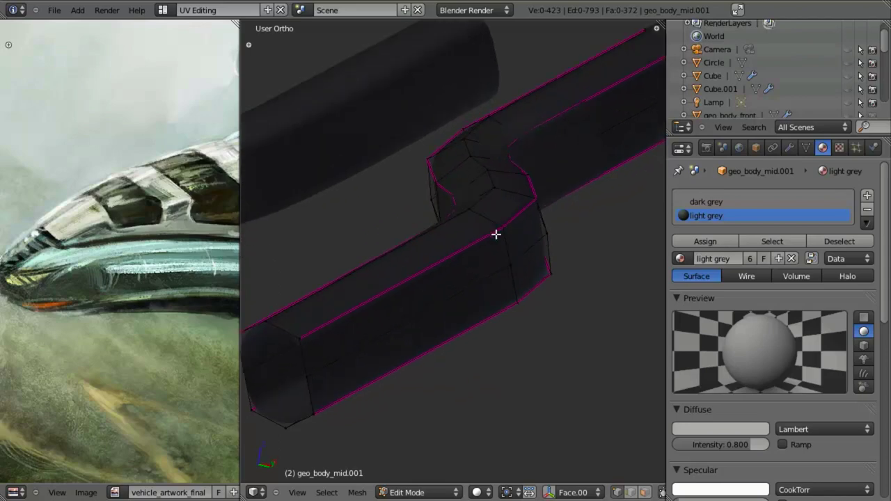
{"action": "key", "text": "ctrl+e"}
{"action": "key", "text": "Escape"}
{"action": "key", "text": "ctrl+r"}
{"action": "left_click", "coordinate": [509, 191]}
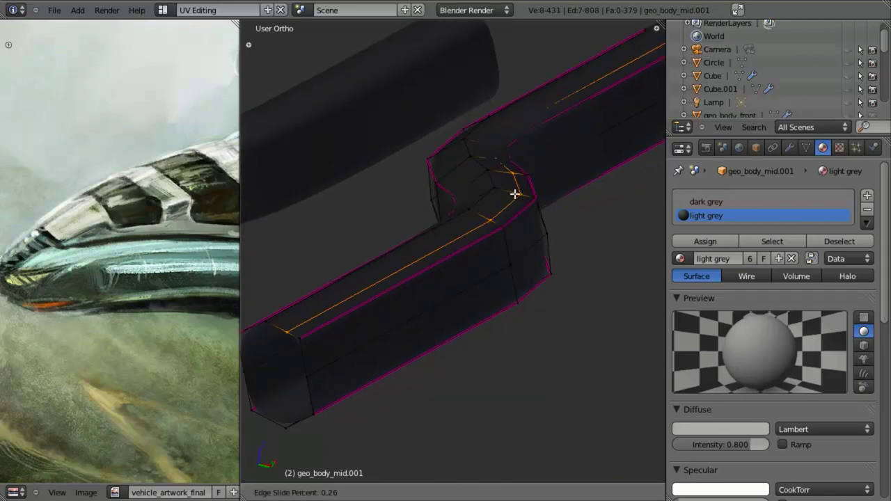
{"action": "left_click", "coordinate": [519, 200]}
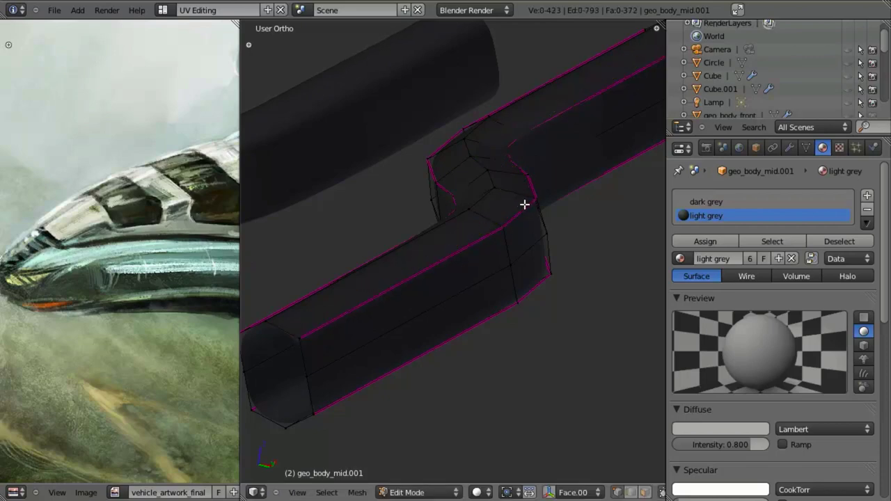
{"action": "key", "text": "ctrl+Tab"}
{"action": "key", "text": "Escape"}
{"action": "key", "text": "shift+ctrl+Tab"}
{"action": "key", "text": "Escape"}
Add two lengthwise loop cuts on the tube's top side, one slid close to each creased edge
{"action": "key", "text": "ctrl+r"}
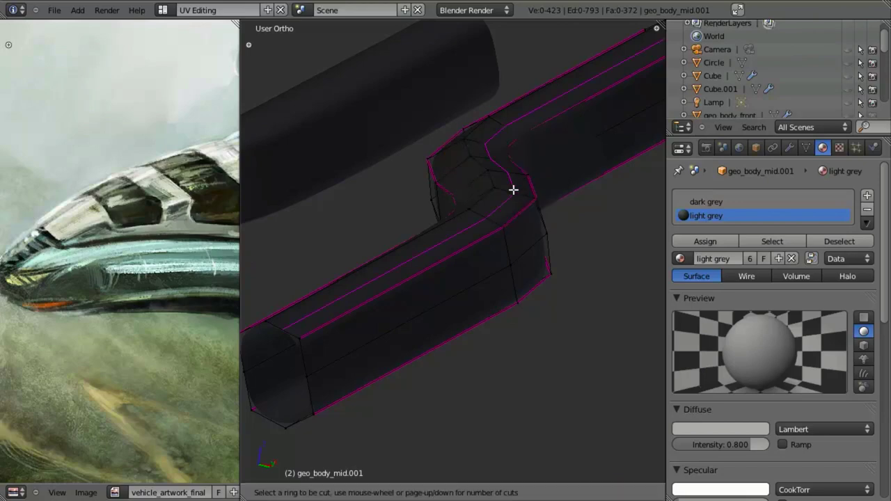
{"action": "left_click", "coordinate": [513, 187]}
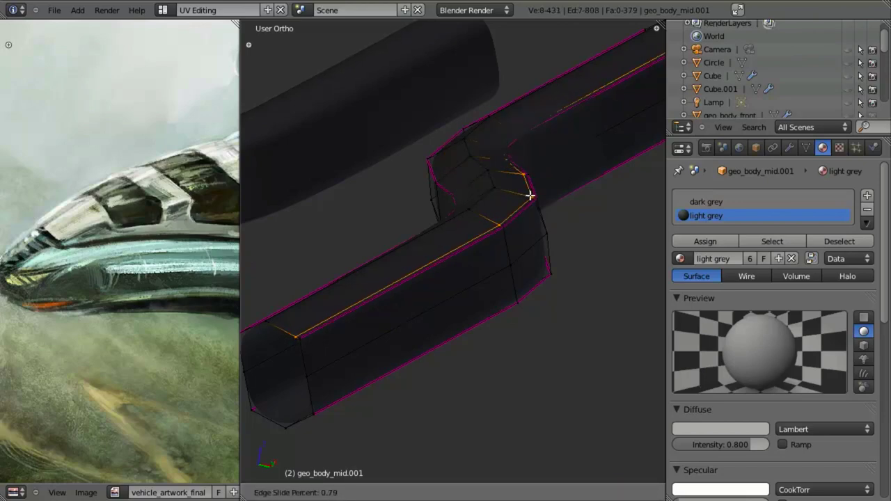
{"action": "left_click", "coordinate": [529, 194]}
{"action": "middle_click_drag", "start_coordinate": [527, 195], "coordinate": [487, 226]}
{"action": "key", "text": "a"}
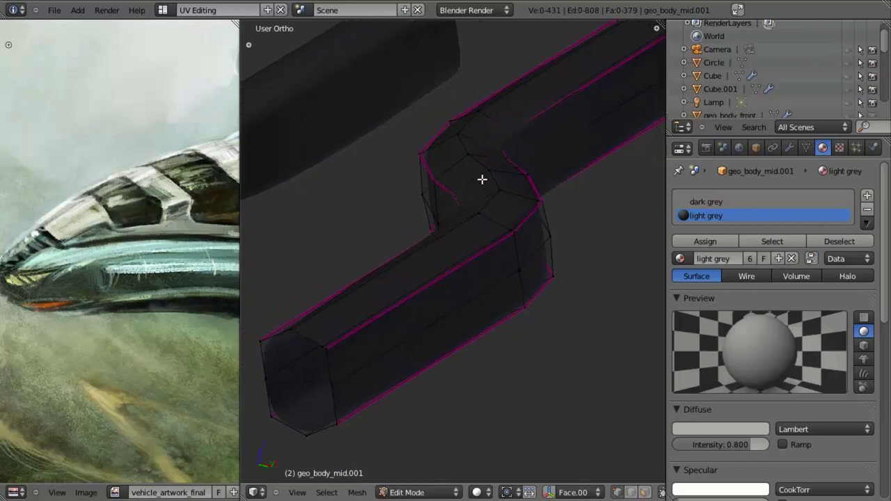
{"action": "key", "text": "ctrl+r"}
{"action": "left_click", "coordinate": [479, 181]}
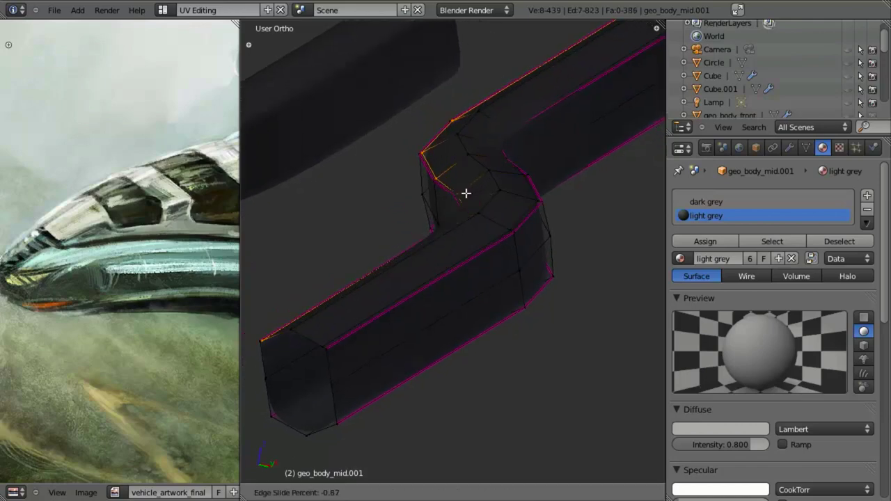
{"action": "left_click", "coordinate": [466, 193]}
Add two lengthwise loop cuts on the tube's underside, each slid close to its neighbouring creased edge
{"action": "middle_click_drag", "start_coordinate": [529, 294], "coordinate": [434, 178]}
{"action": "key", "text": "ctrl+r"}
{"action": "left_click", "coordinate": [447, 177]}
{"action": "left_click", "coordinate": [453, 159]}
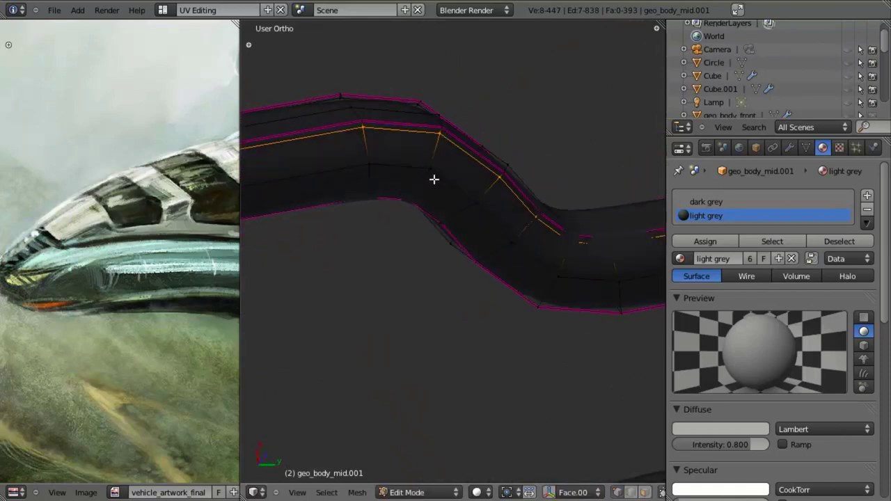
{"action": "key", "text": "ctrl+r"}
{"action": "left_click", "coordinate": [422, 185]}
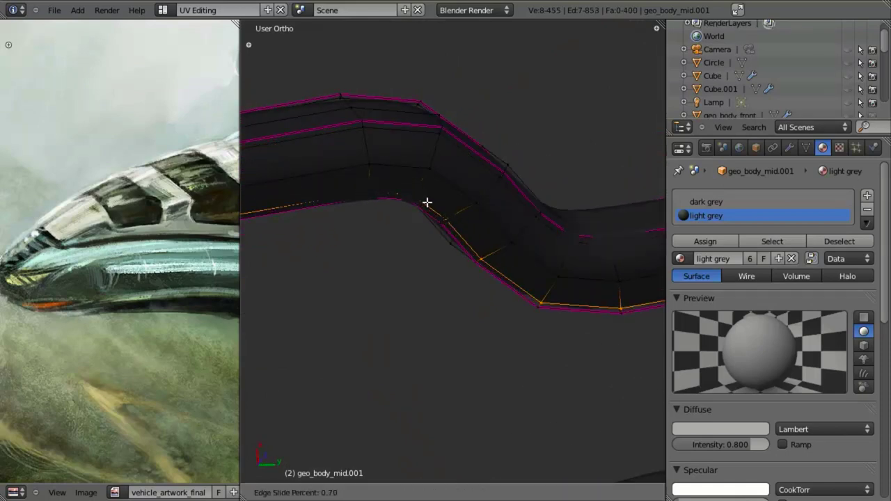
{"action": "left_click", "coordinate": [426, 202]}
Examine the bent tube's end above the bracket and pin in the right orthographic view
{"action": "key", "text": "Tab"}
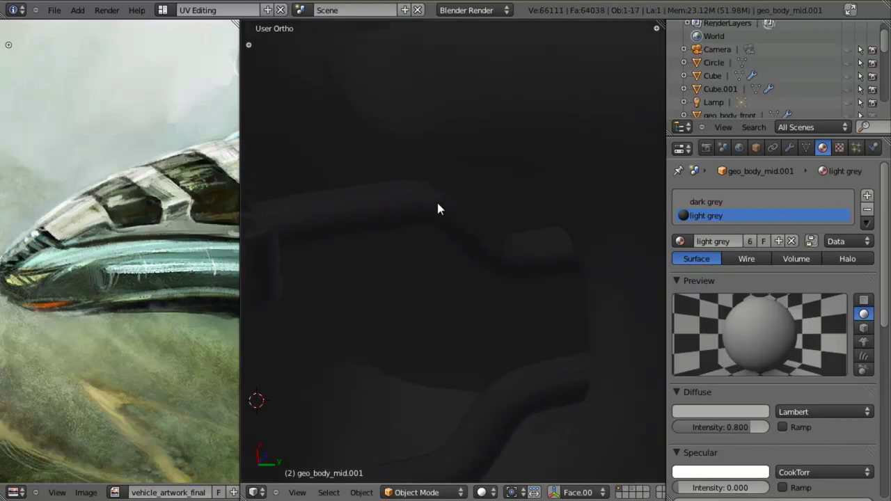
{"action": "key", "text": "KP_3"}
{"action": "middle_click_drag", "start_coordinate": [491, 266], "coordinate": [435, 33], "text": "shift"}
{"action": "middle_click_drag", "start_coordinate": [441, 136], "coordinate": [423, 17], "text": "shift"}
{"action": "middle_click_drag", "start_coordinate": [459, 271], "coordinate": [451, 180], "text": "shift"}
{"action": "scroll", "coordinate": [450, 181], "scroll_direction": "up", "scroll_amount": 4}
{"action": "middle_click_drag", "start_coordinate": [476, 222], "coordinate": [452, 97], "text": "shift"}
{"action": "scroll", "coordinate": [478, 256], "scroll_direction": "up", "scroll_amount": 4}
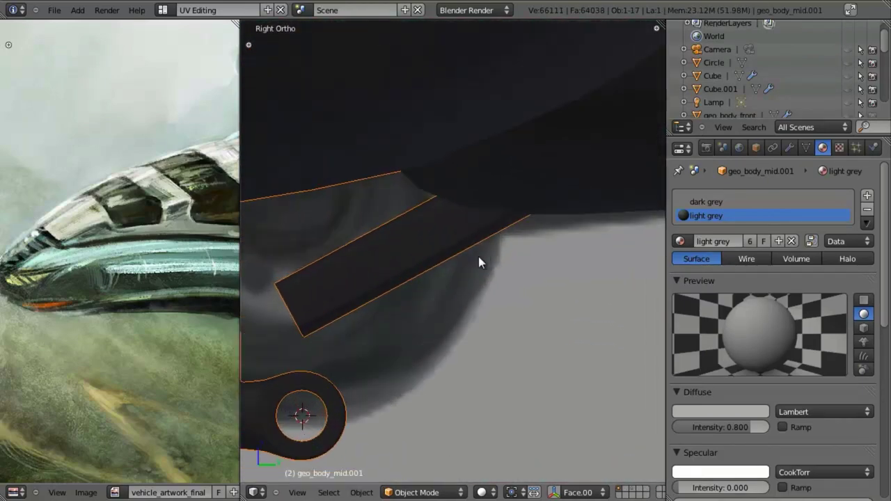
{"action": "middle_click_drag", "start_coordinate": [451, 263], "coordinate": [559, 236], "text": "shift"}
{"action": "scroll", "coordinate": [453, 271], "scroll_direction": "up", "scroll_amount": 1}
{"action": "middle_click_drag", "start_coordinate": [380, 276], "coordinate": [408, 275], "text": "shift"}
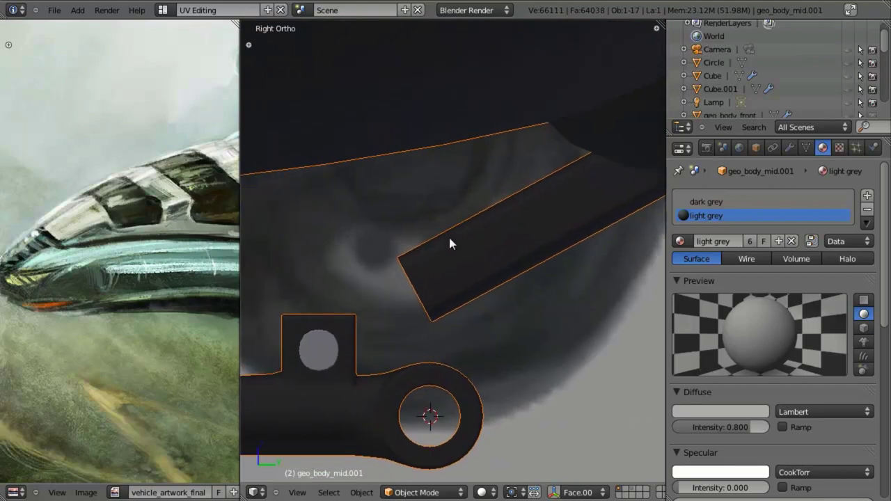
Delete the middle lengthwise edge loops on the tube's top side and underside
{"action": "key", "text": "Tab"}
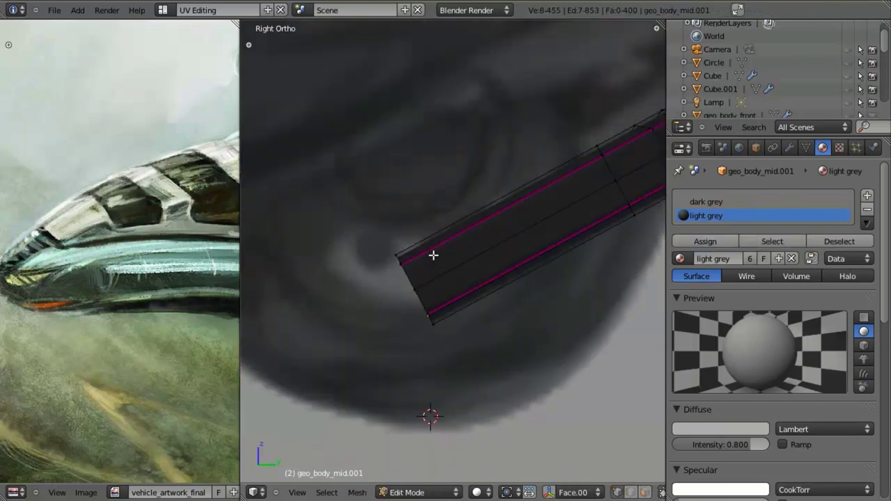
{"action": "middle_click_drag", "start_coordinate": [408, 261], "coordinate": [481, 244]}
{"action": "scroll", "coordinate": [420, 216], "scroll_direction": "up", "scroll_amount": 3}
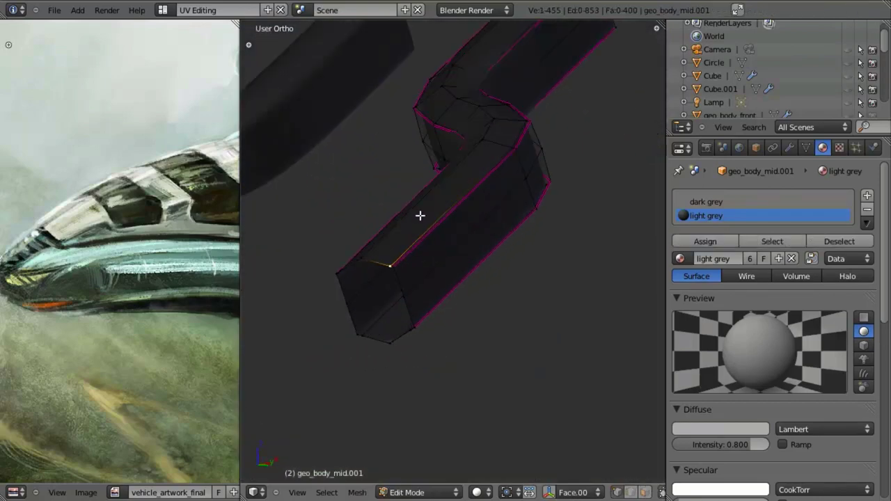
{"action": "key", "text": "x"}
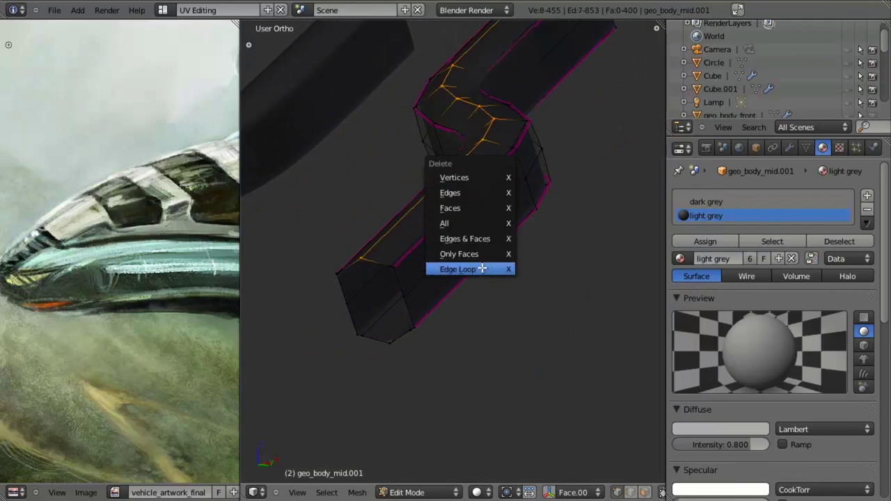
{"action": "left_click", "coordinate": [483, 269]}
{"action": "key", "text": "x"}
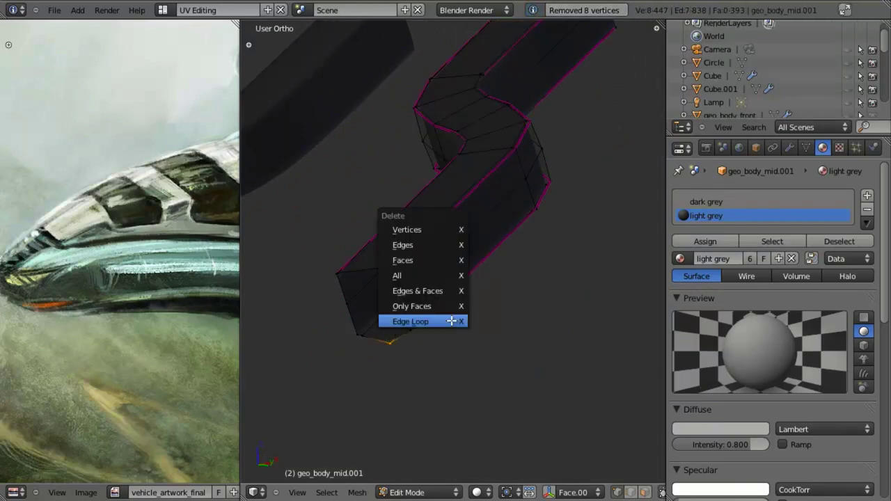
{"action": "left_click", "coordinate": [451, 321]}
{"action": "key", "text": "z"}
{"action": "key", "text": "z"}
{"action": "key", "text": "a"}
Add two evenly spaced lengthwise loop cuts across the tube's top side and two more across its underside
{"action": "key", "text": "ctrl+r"}
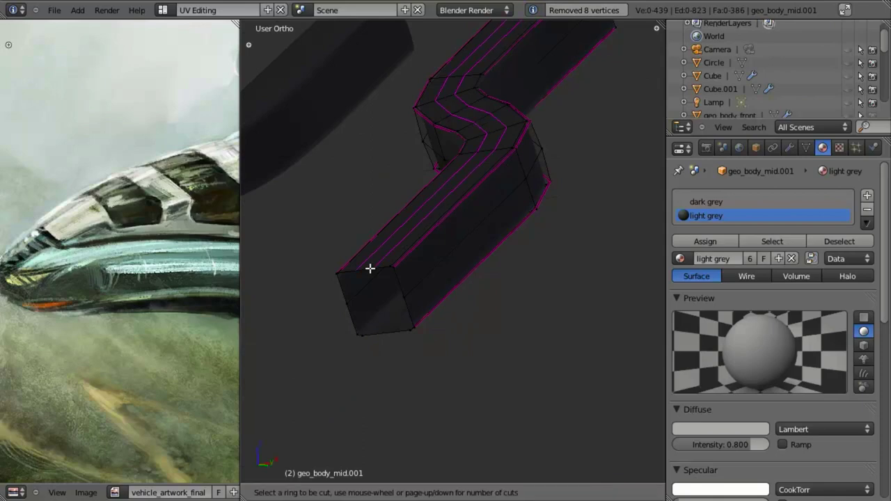
{"action": "left_click", "coordinate": [370, 268]}
{"action": "right_click", "coordinate": [370, 268]}
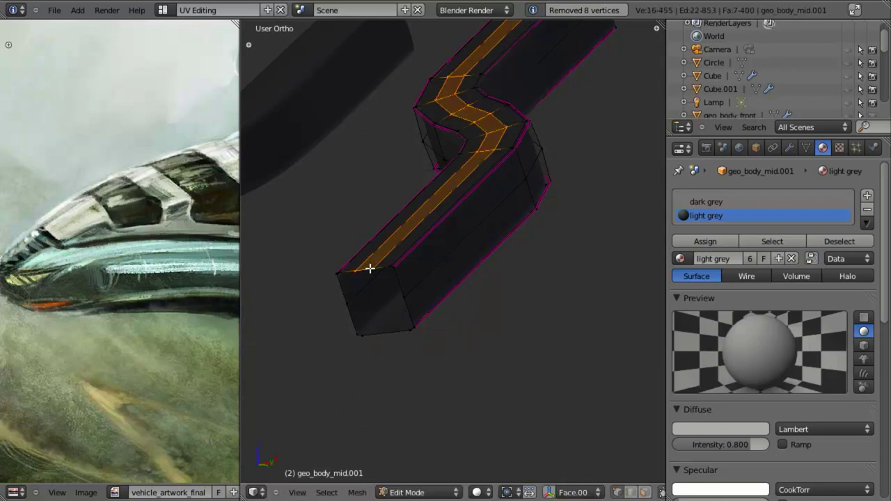
{"action": "key", "text": "a"}
{"action": "key", "text": "ctrl+r"}
{"action": "left_click", "coordinate": [382, 334]}
{"action": "right_click", "coordinate": [391, 247]}
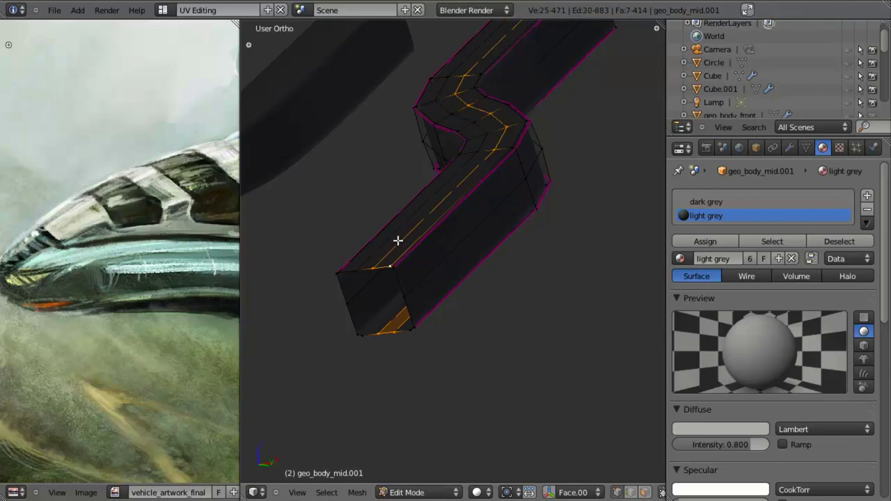
Extrude the central face strips on the tube's top and underside and push them outward along their normals as raised ridges
{"action": "right_click", "coordinate": [393, 234], "text": "alt+shift"}
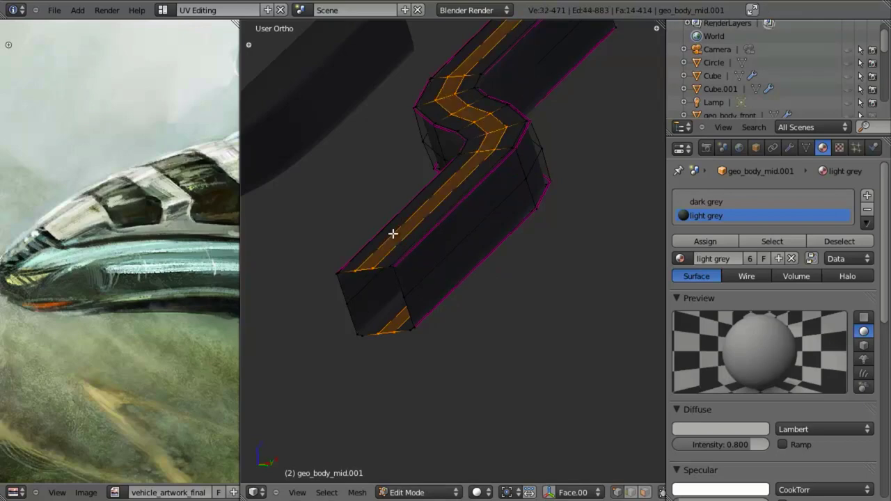
{"action": "key", "text": "e"}
{"action": "right_click", "coordinate": [556, 265]}
{"action": "key", "text": "alt+s"}
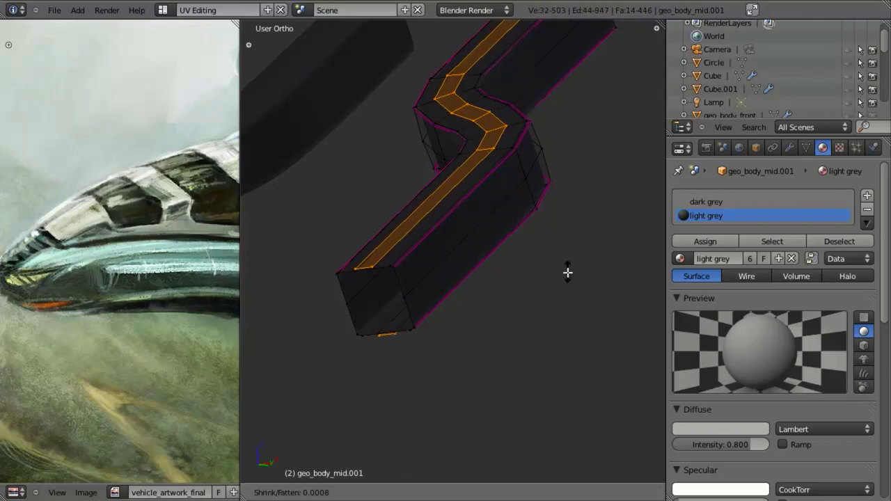
{"action": "left_click", "coordinate": [567, 347]}
{"action": "scroll", "coordinate": [568, 347], "scroll_direction": "down", "scroll_amount": 5}
{"action": "middle_click_drag", "start_coordinate": [568, 347], "coordinate": [514, 355]}
{"action": "scroll", "coordinate": [513, 355], "scroll_direction": "up", "scroll_amount": 6}
{"action": "key", "text": "a"}
Select the lengthwise edge loops along the raised ridge on the bent tube's top side
{"action": "key", "text": "z"}
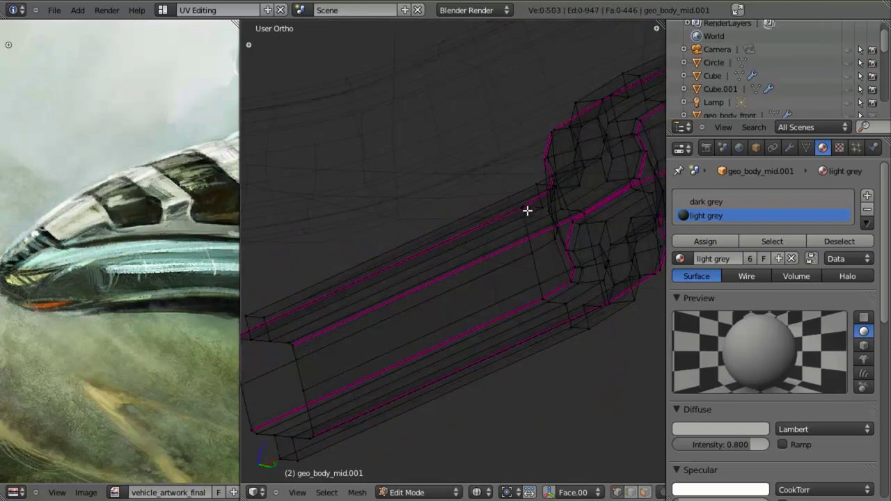
{"action": "mouse_move", "coordinate": [527, 220]}
{"action": "middle_mouse_down"}
{"action": "mouse_move", "coordinate": [537, 255]}
{"action": "mouse_move", "coordinate": [582, 267]}
{"action": "mouse_move", "coordinate": [481, 248]}
{"action": "mouse_move", "coordinate": [459, 219]}
{"action": "mouse_move", "coordinate": [437, 243]}
{"action": "middle_mouse_up"}
{"action": "key", "text": "z"}
{"action": "key", "text": "ctrl+Tab"}
{"action": "left_click", "coordinate": [481, 261]}
{"action": "key", "text": "z"}
{"action": "right_click", "coordinate": [455, 210], "text": "alt"}
{"action": "key", "text": "z"}
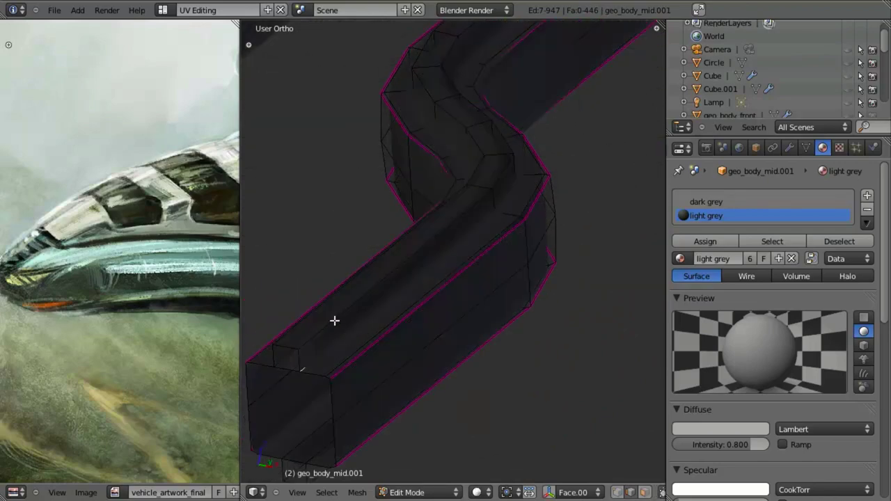
{"action": "right_click", "coordinate": [315, 317], "text": "alt+shift"}
{"action": "mouse_move", "coordinate": [331, 307]}
{"action": "middle_mouse_down"}
{"action": "mouse_move", "coordinate": [436, 276]}
{"action": "mouse_move", "coordinate": [383, 223]}
{"action": "mouse_move", "coordinate": [387, 230]}
{"action": "middle_mouse_up"}
{"action": "key", "text": "z"}
{"action": "middle_click_drag", "start_coordinate": [412, 164], "coordinate": [459, 281]}
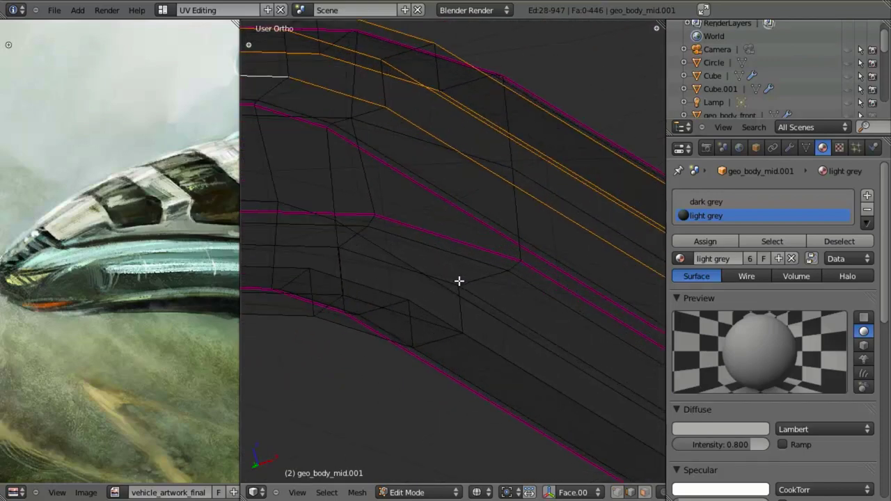
Add the underside ridge's lengthwise edge loops to the selection and crease all selected ridge edges
{"action": "left_click", "coordinate": [469, 352], "text": "alt+shift"}
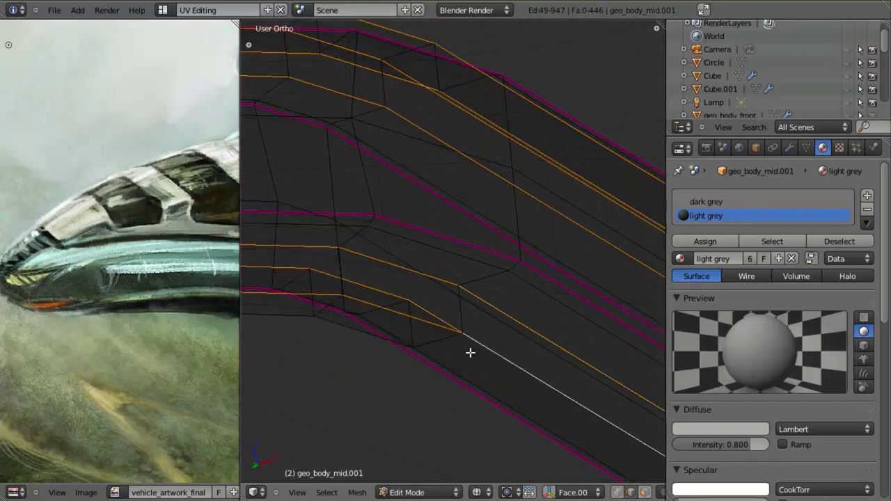
{"action": "scroll", "coordinate": [457, 367], "scroll_direction": "down", "scroll_amount": 5}
{"action": "middle_click_drag", "start_coordinate": [433, 358], "coordinate": [459, 275]}
{"action": "scroll", "coordinate": [406, 270], "scroll_direction": "up", "scroll_amount": 3}
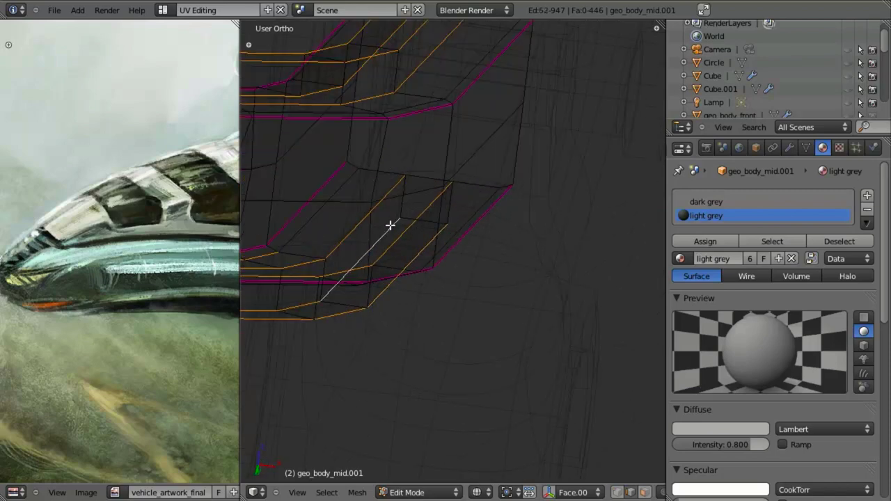
{"action": "scroll", "coordinate": [390, 225], "scroll_direction": "down", "scroll_amount": 4}
{"action": "key", "text": "z"}
{"action": "mouse_move", "coordinate": [429, 232]}
{"action": "middle_mouse_down"}
{"action": "mouse_move", "coordinate": [531, 271]}
{"action": "mouse_move", "coordinate": [427, 279]}
{"action": "middle_mouse_up"}
{"action": "scroll", "coordinate": [427, 278], "scroll_direction": "up", "scroll_amount": 5}
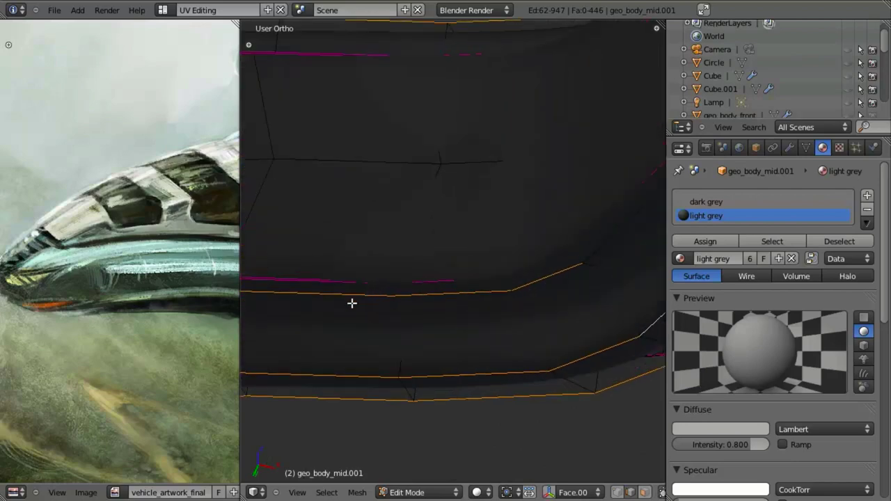
{"action": "scroll", "coordinate": [480, 297], "scroll_direction": "down", "scroll_amount": 8}
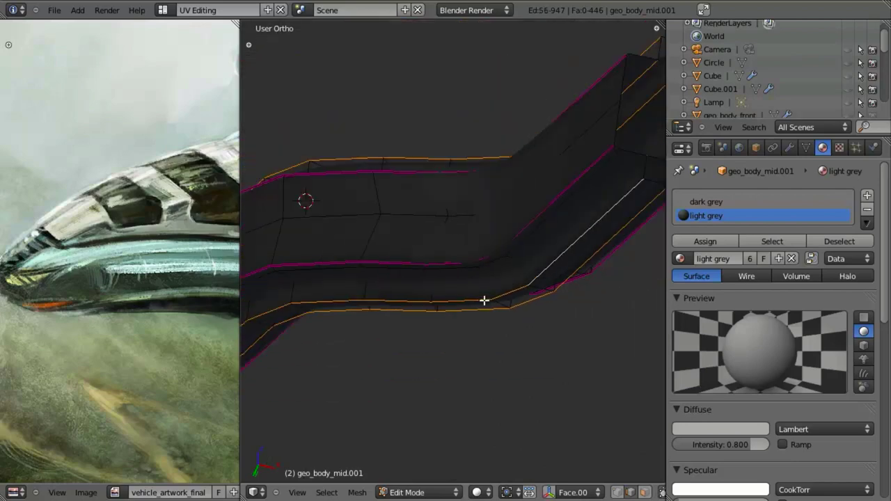
{"action": "key", "text": "z"}
{"action": "mouse_move", "coordinate": [515, 286]}
{"action": "middle_mouse_down"}
{"action": "mouse_move", "coordinate": [471, 288]}
{"action": "mouse_move", "coordinate": [445, 327]}
{"action": "mouse_move", "coordinate": [513, 298]}
{"action": "mouse_move", "coordinate": [541, 258]}
{"action": "mouse_move", "coordinate": [487, 249]}
{"action": "middle_mouse_up"}
{"action": "key", "text": "z"}
{"action": "key", "text": "Tab"}
{"action": "key", "text": "Tab"}
Select the vertices at both ends of the bent tube and delete the small faces capping the ridges there
{"action": "scroll", "coordinate": [466, 284], "scroll_direction": "down", "scroll_amount": 4}
{"action": "key", "text": "KP_3"}
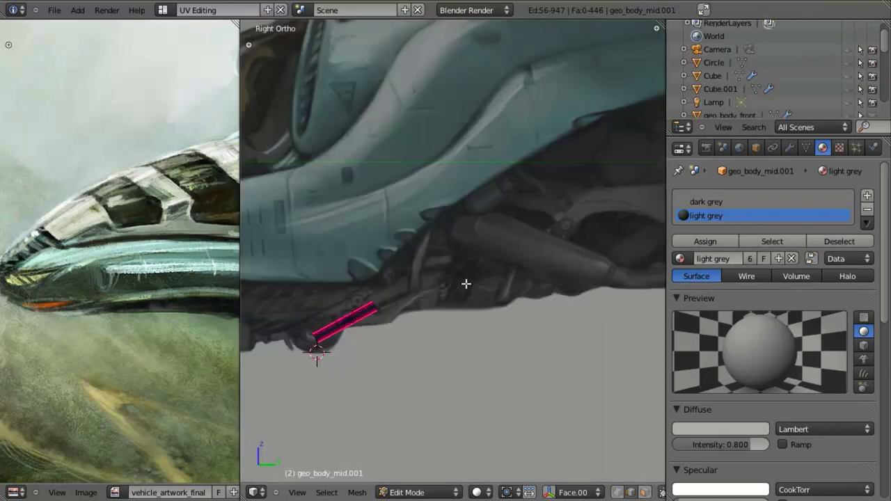
{"action": "scroll", "coordinate": [466, 284], "scroll_direction": "down", "scroll_amount": 4}
{"action": "scroll", "coordinate": [479, 260], "scroll_direction": "up", "scroll_amount": 5}
{"action": "key", "text": "ctrl+Tab"}
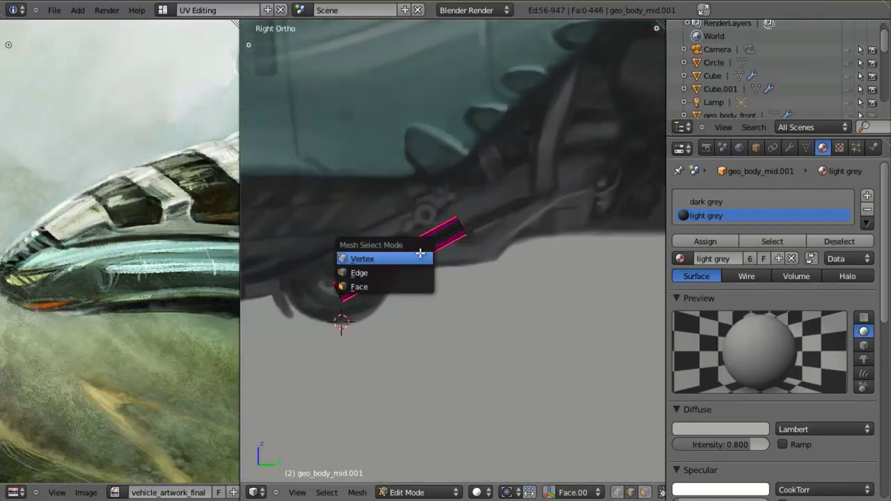
{"action": "left_click", "coordinate": [420, 255]}
{"action": "scroll", "coordinate": [472, 245], "scroll_direction": "up", "scroll_amount": 3}
{"action": "key", "text": "z"}
{"action": "key", "text": "a"}
{"action": "key", "text": "b"}
{"action": "left_click_drag", "start_coordinate": [437, 158], "coordinate": [497, 246]}
{"action": "middle_click_drag", "start_coordinate": [373, 273], "coordinate": [382, 272], "text": "shift"}
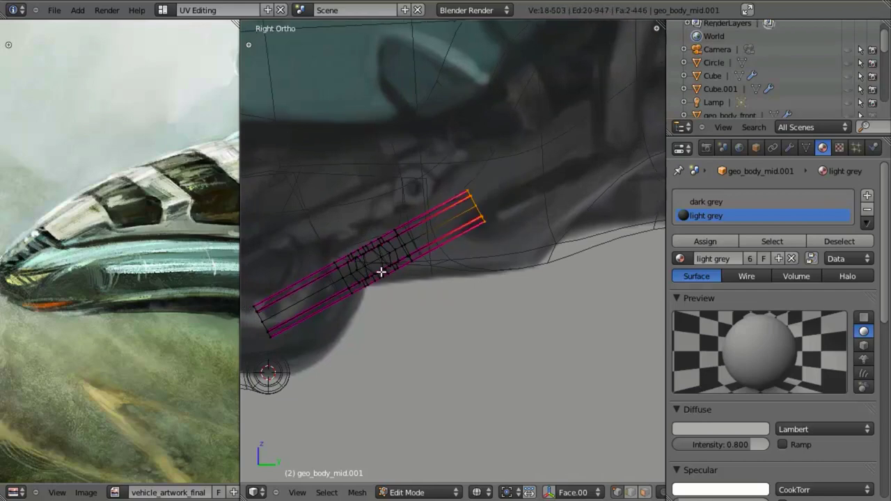
{"action": "key", "text": "b"}
{"action": "mouse_move", "coordinate": [258, 277]}
{"action": "left_mouse_down"}
{"action": "mouse_move", "coordinate": [356, 368]}
{"action": "mouse_move", "coordinate": [370, 357]}
{"action": "left_mouse_up"}
{"action": "key", "text": "z"}
{"action": "middle_click_drag", "start_coordinate": [397, 258], "coordinate": [454, 260]}
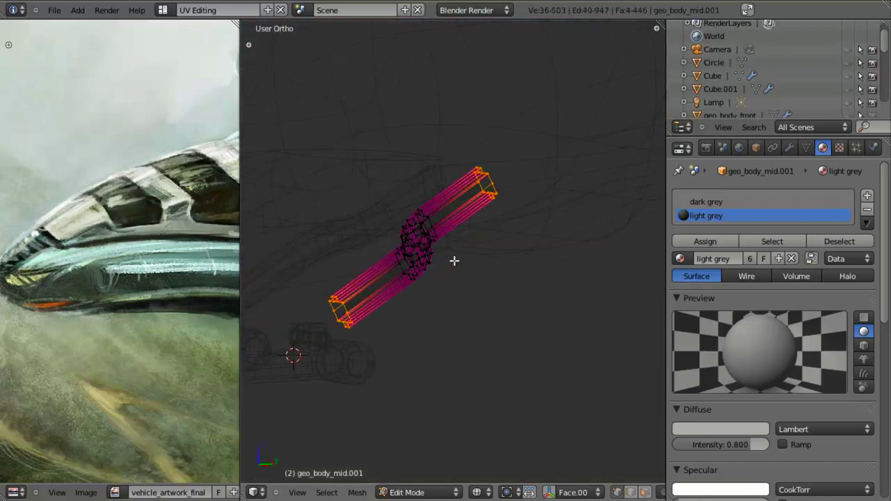
{"action": "key", "text": "x"}
{"action": "left_click", "coordinate": [425, 199]}
{"action": "key", "text": "z"}
Examine the bent tube's lower end beside the bracket and pin, both smoothed and as wireframe in right orthographic view
{"action": "key", "text": "Tab"}
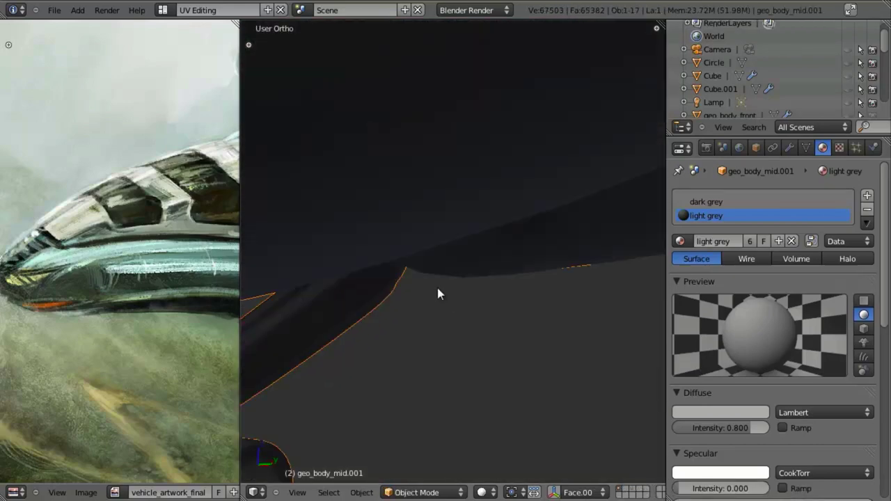
{"action": "scroll", "coordinate": [437, 293], "scroll_direction": "down", "scroll_amount": 6}
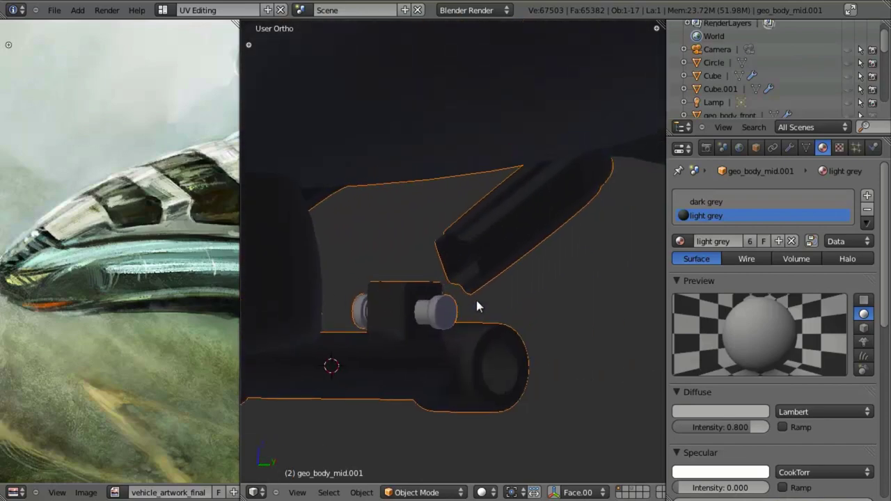
{"action": "scroll", "coordinate": [476, 307], "scroll_direction": "down", "scroll_amount": 3}
{"action": "key", "text": "KP_3"}
{"action": "scroll", "coordinate": [391, 282], "scroll_direction": "up", "scroll_amount": 3}
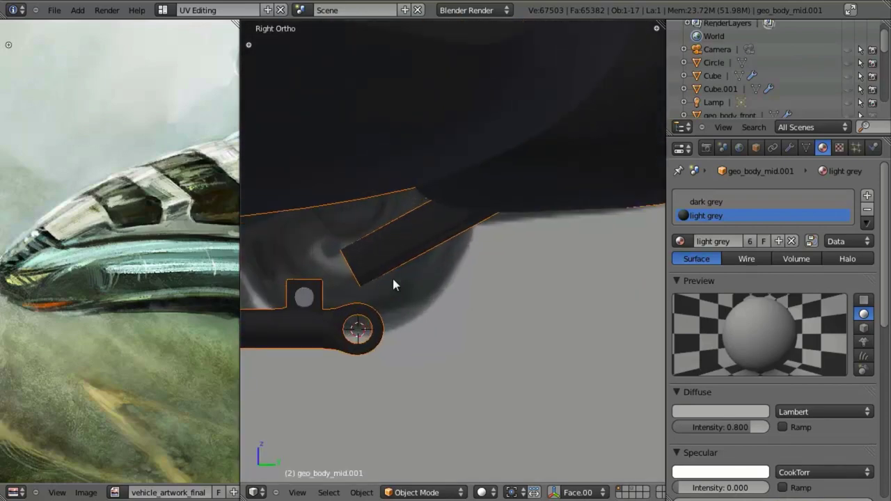
{"action": "scroll", "coordinate": [393, 278], "scroll_direction": "up", "scroll_amount": 4}
{"action": "key", "text": "Tab"}
{"action": "scroll", "coordinate": [400, 273], "scroll_direction": "down", "scroll_amount": 4}
{"action": "key", "text": "z"}
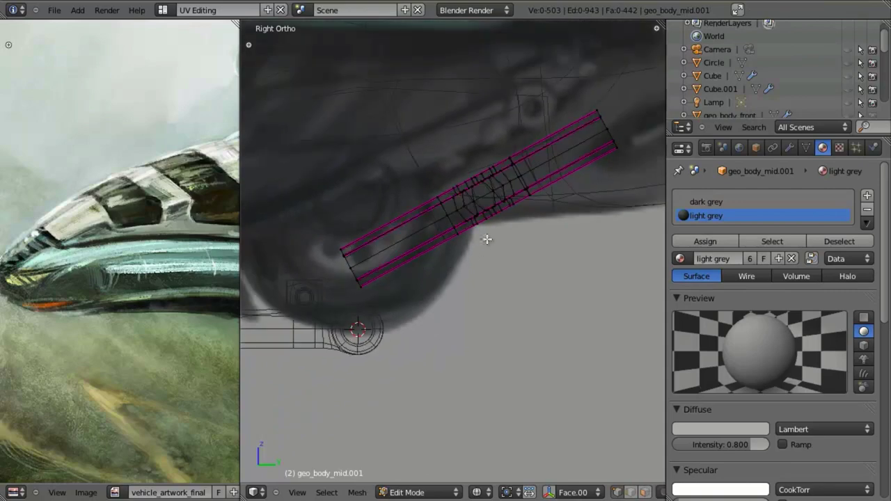
Examine the creased ridges around the tube's bend and the tube's position over the vehicle artwork
{"action": "key", "text": "z"}
{"action": "middle_click_drag", "start_coordinate": [457, 225], "coordinate": [396, 291]}
{"action": "scroll", "coordinate": [396, 290], "scroll_direction": "up", "scroll_amount": 4}
{"action": "middle_click_drag", "start_coordinate": [424, 240], "coordinate": [445, 226]}
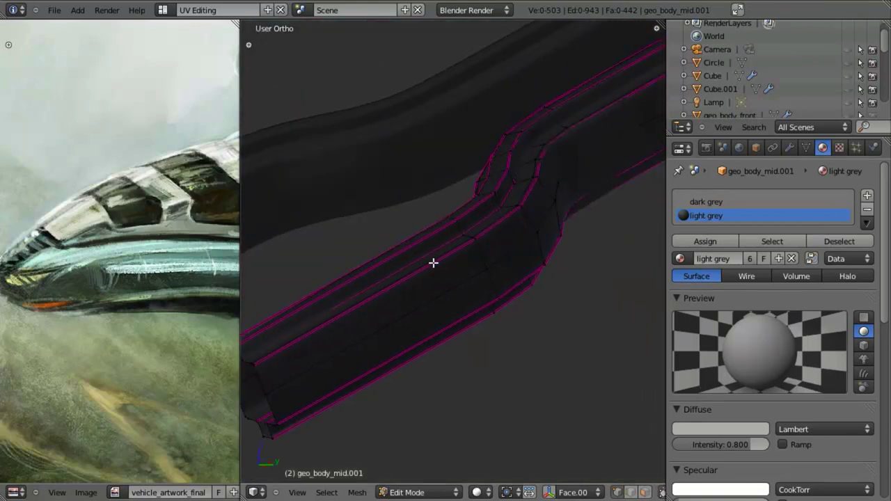
{"action": "scroll", "coordinate": [435, 271], "scroll_direction": "down", "scroll_amount": 5}
{"action": "middle_click_drag", "start_coordinate": [436, 283], "coordinate": [458, 271], "text": "shift"}
{"action": "key", "text": "KP_3"}
{"action": "scroll", "coordinate": [455, 279], "scroll_direction": "down", "scroll_amount": 4}
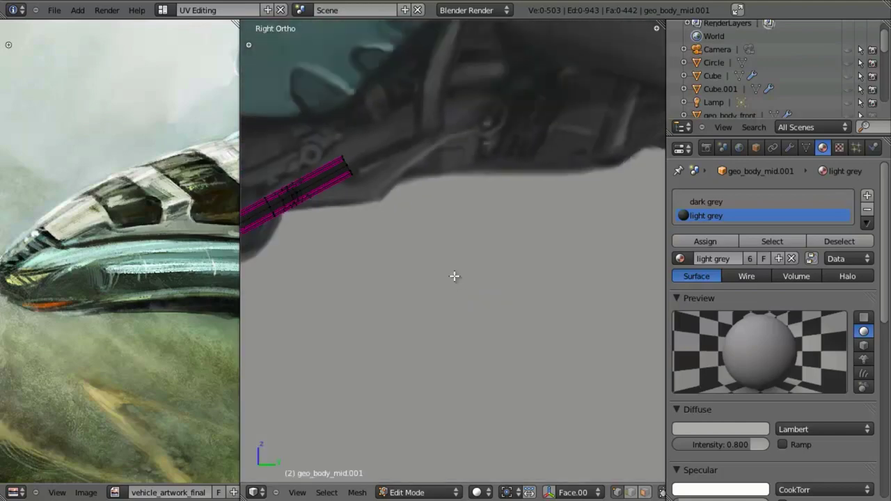
Examine the tube's open lower end against the wheel artwork, from the right view and at an angle
{"action": "scroll", "coordinate": [448, 272], "scroll_direction": "down", "scroll_amount": 1}
{"action": "middle_click_drag", "start_coordinate": [381, 223], "coordinate": [478, 264], "text": "shift"}
{"action": "scroll", "coordinate": [382, 302], "scroll_direction": "up", "scroll_amount": 4}
{"action": "middle_click_drag", "start_coordinate": [337, 309], "coordinate": [467, 297], "text": "shift"}
{"action": "scroll", "coordinate": [372, 287], "scroll_direction": "up", "scroll_amount": 5}
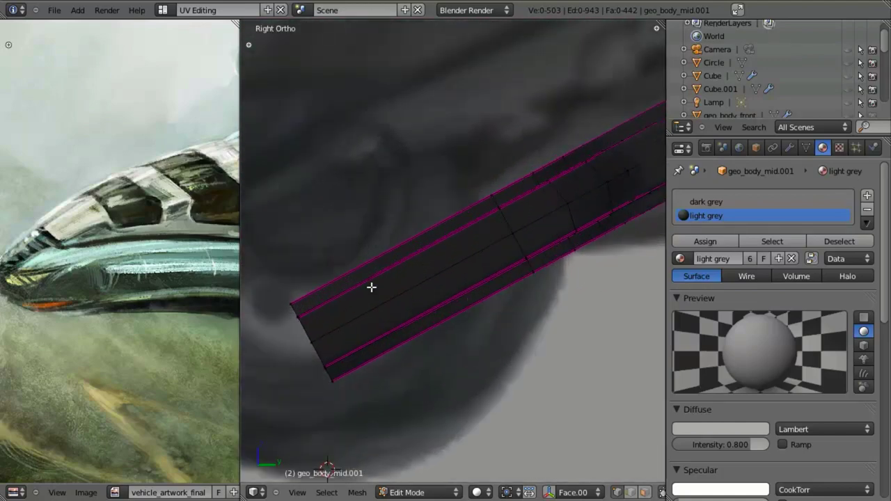
{"action": "middle_click_drag", "start_coordinate": [371, 287], "coordinate": [410, 265], "text": "shift"}
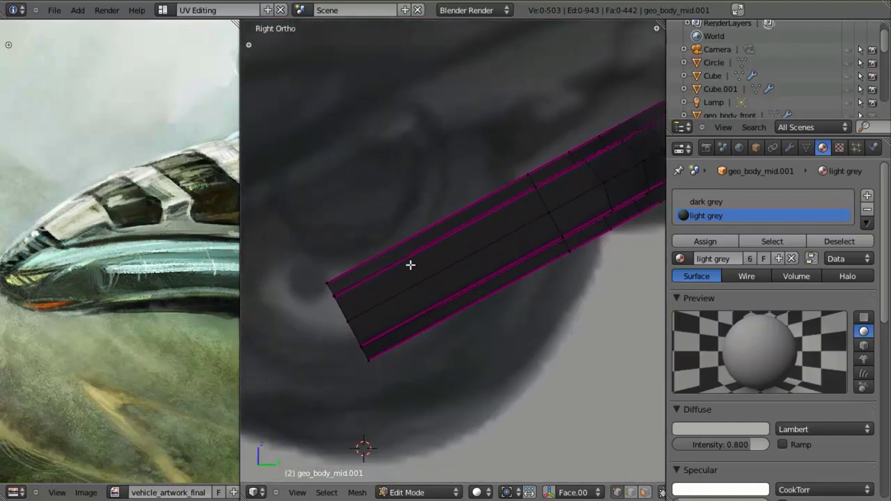
{"action": "scroll", "coordinate": [410, 265], "scroll_direction": "down", "scroll_amount": 3}
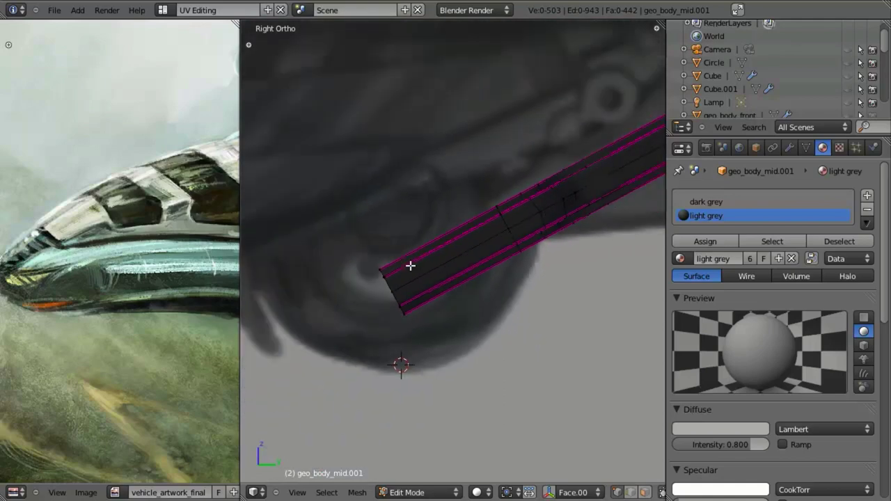
{"action": "scroll", "coordinate": [408, 269], "scroll_direction": "up", "scroll_amount": 3}
{"action": "middle_click_drag", "start_coordinate": [408, 268], "coordinate": [441, 252], "text": "shift"}
{"action": "scroll", "coordinate": [381, 258], "scroll_direction": "up", "scroll_amount": 2}
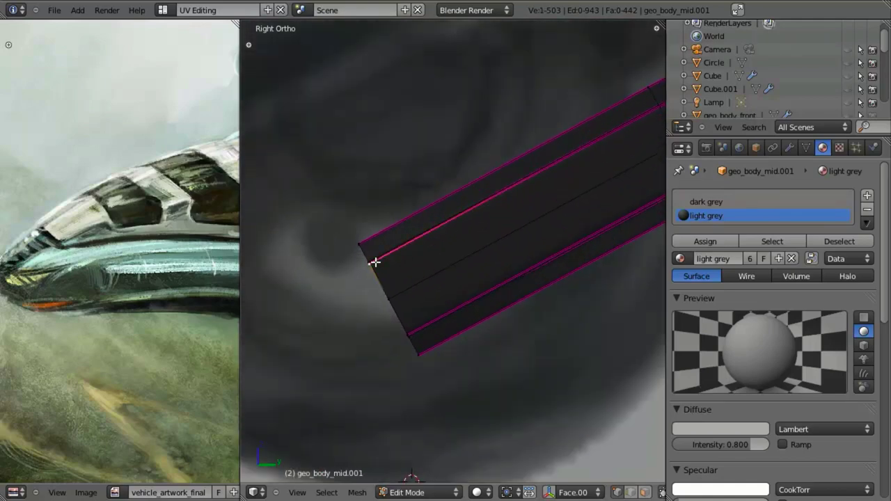
{"action": "middle_click_drag", "start_coordinate": [376, 243], "coordinate": [415, 252]}
{"action": "scroll", "coordinate": [426, 250], "scroll_direction": "up", "scroll_amount": 3}
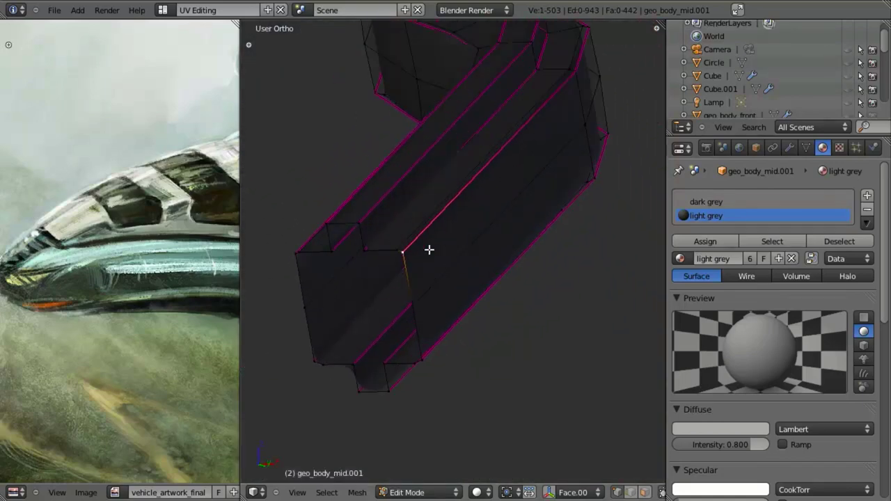
{"action": "scroll", "coordinate": [346, 224], "scroll_direction": "down", "scroll_amount": 3}
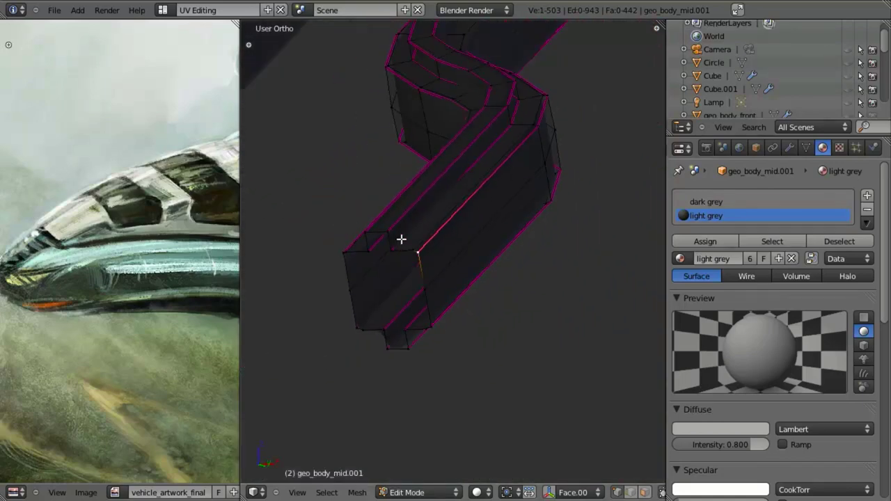
{"action": "key", "text": "KP_3"}
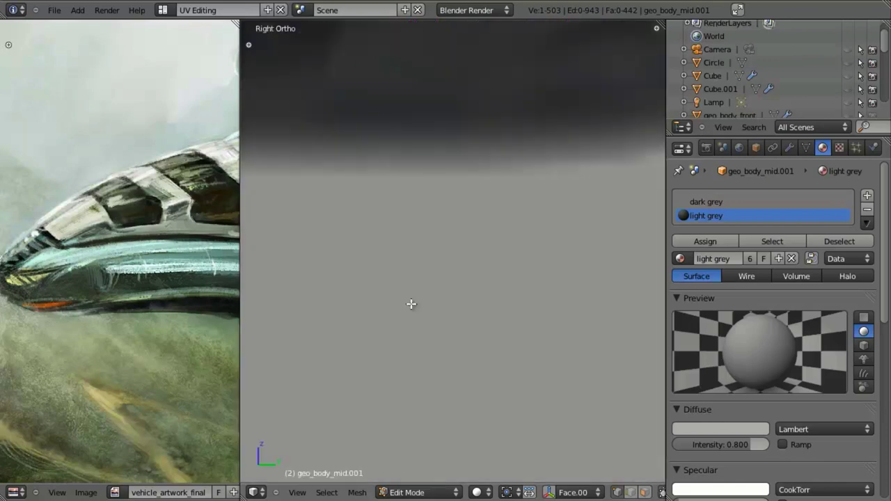
{"action": "scroll", "coordinate": [436, 299], "scroll_direction": "down", "scroll_amount": 5}
{"action": "scroll", "coordinate": [412, 291], "scroll_direction": "up", "scroll_amount": 3}
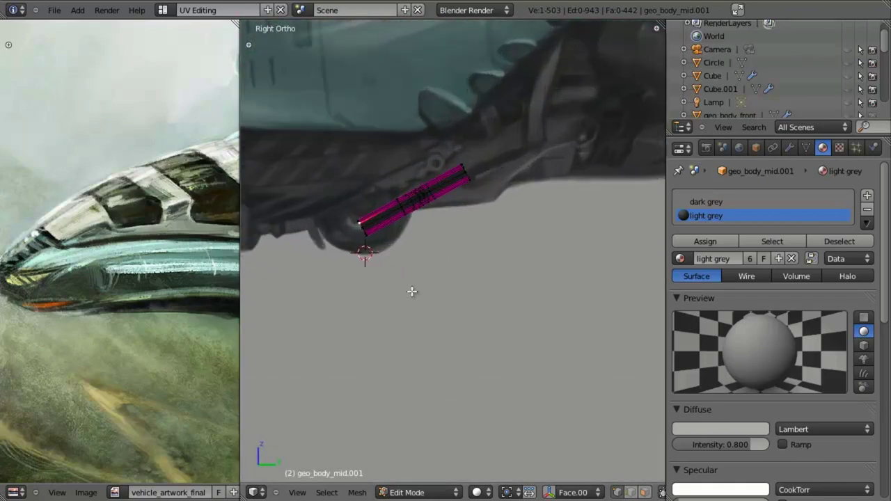
Reveal the hidden mesh parts, clear the selection and compare the tube's lower end with the bracket and pin
{"action": "key", "text": "alt+h"}
{"action": "middle_click_drag", "start_coordinate": [382, 274], "coordinate": [464, 299], "text": "shift"}
{"action": "scroll", "coordinate": [463, 299], "scroll_direction": "up", "scroll_amount": 11}
{"action": "key", "text": "a"}
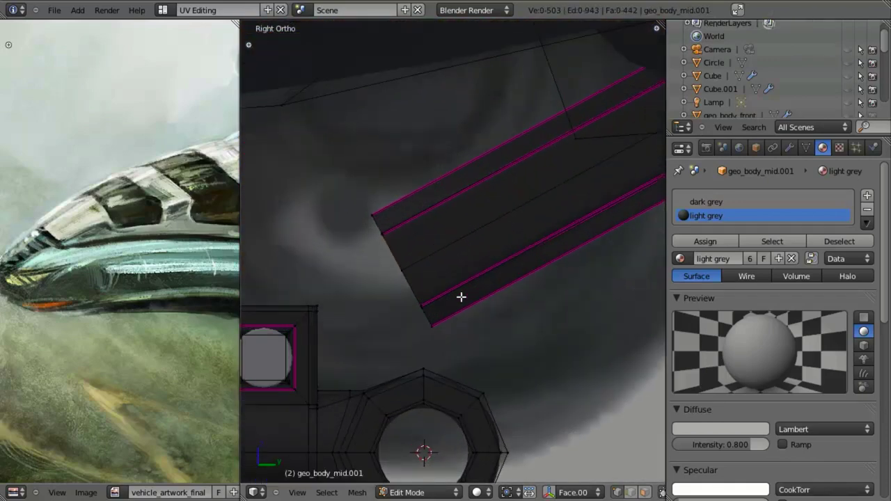
{"action": "middle_click_drag", "start_coordinate": [363, 302], "coordinate": [414, 283], "text": "shift"}
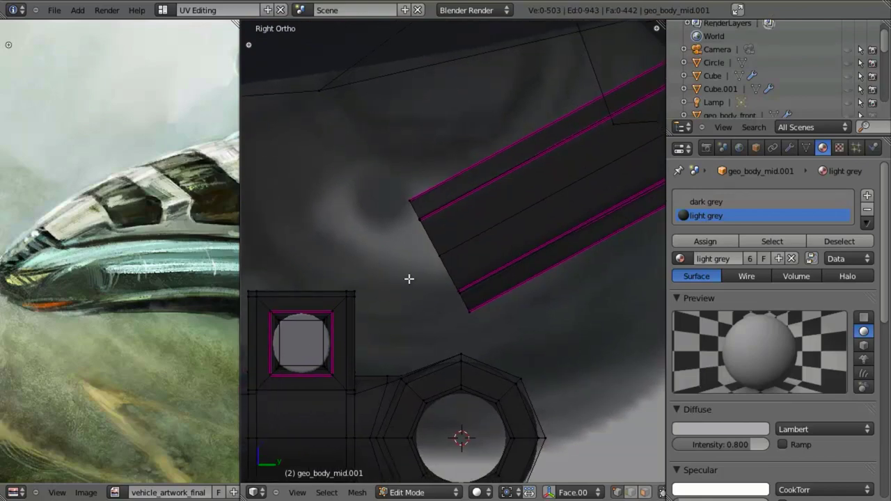
{"action": "key", "text": "z"}
{"action": "mouse_move", "coordinate": [417, 262]}
{"action": "middle_mouse_down"}
{"action": "mouse_move", "coordinate": [459, 323]}
{"action": "mouse_move", "coordinate": [454, 292]}
{"action": "mouse_move", "coordinate": [429, 297]}
{"action": "mouse_move", "coordinate": [480, 241]}
{"action": "mouse_move", "coordinate": [493, 283]}
{"action": "mouse_move", "coordinate": [443, 262]}
{"action": "middle_mouse_up"}
{"action": "key", "text": "z"}
{"action": "scroll", "coordinate": [463, 265], "scroll_direction": "down", "scroll_amount": 5}
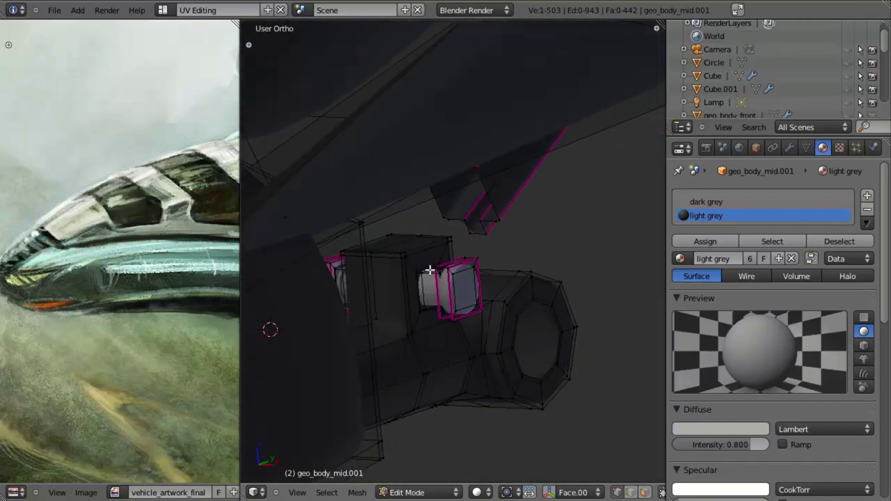
{"action": "scroll", "coordinate": [435, 287], "scroll_direction": "up", "scroll_amount": 1}
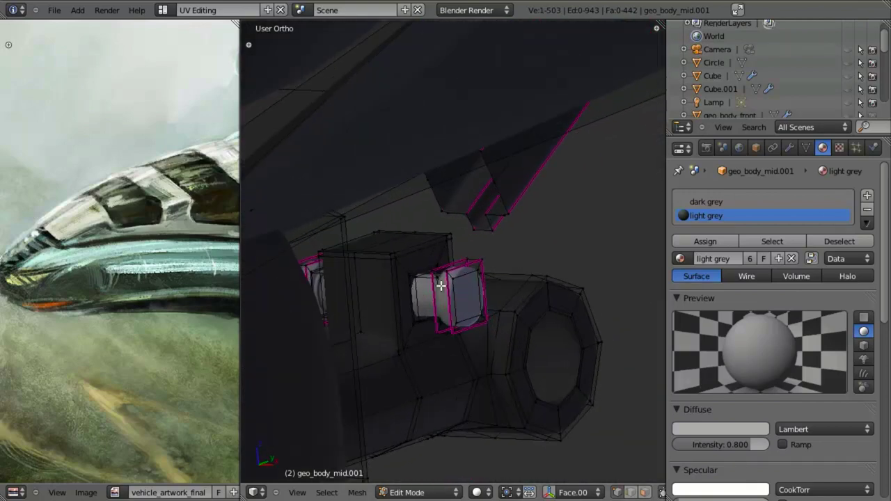
{"action": "key", "text": "KP_3"}
{"action": "scroll", "coordinate": [441, 285], "scroll_direction": "down", "scroll_amount": 5}
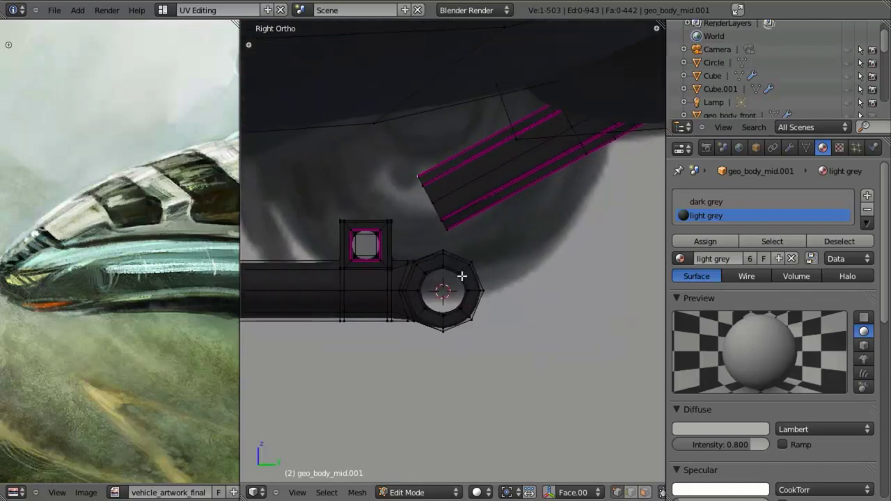
Shorten the tube by sliding a new loop cut toward its lower end and deleting the end vertices beyond it
{"action": "scroll", "coordinate": [462, 276], "scroll_direction": "up", "scroll_amount": 4}
{"action": "key", "text": "z"}
{"action": "middle_click_drag", "start_coordinate": [354, 181], "coordinate": [298, 273], "text": "shift"}
{"action": "key", "text": "ctrl+r"}
{"action": "left_click", "coordinate": [432, 160]}
{"action": "right_click", "coordinate": [431, 160]}
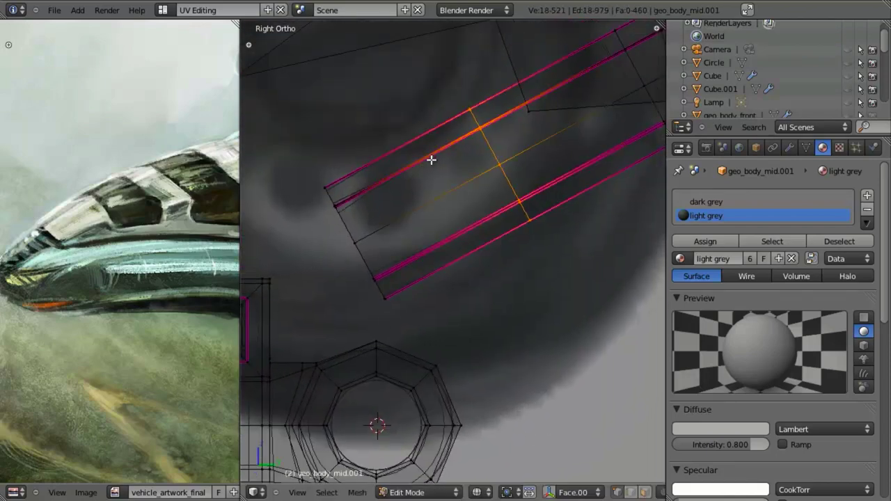
{"action": "key", "text": "g"}
{"action": "key", "text": "g"}
{"action": "left_click", "coordinate": [355, 215]}
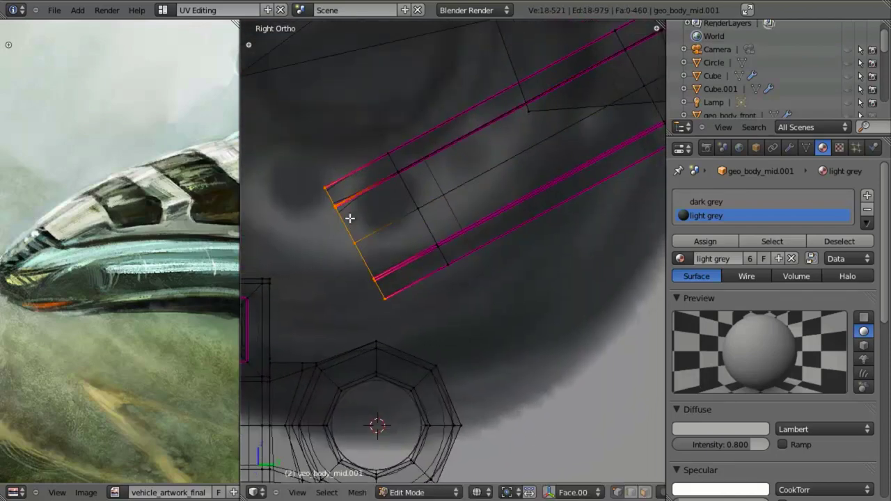
{"action": "key", "text": "x"}
{"action": "left_click", "coordinate": [341, 188]}
{"action": "scroll", "coordinate": [354, 189], "scroll_direction": "up", "scroll_amount": 2}
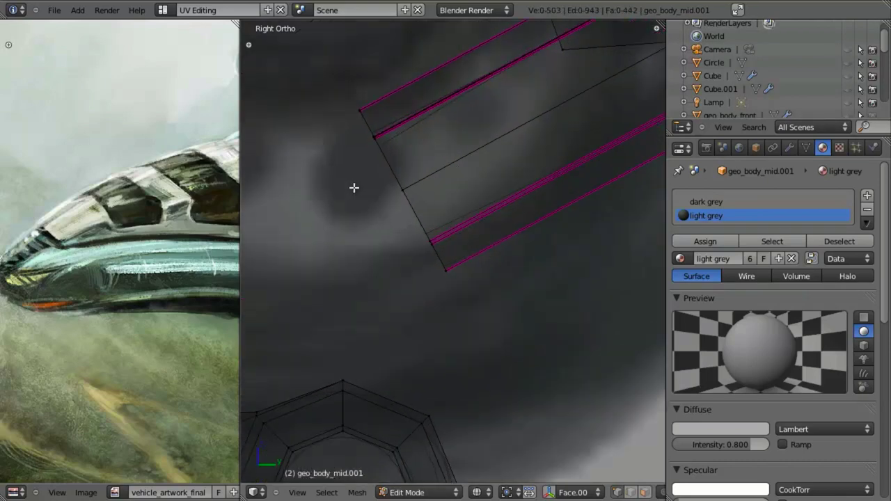
Close the open ends of the tube's upper and lower ridges with one face each
{"action": "key", "text": "b"}
{"action": "left_click_drag", "start_coordinate": [338, 89], "coordinate": [378, 121]}
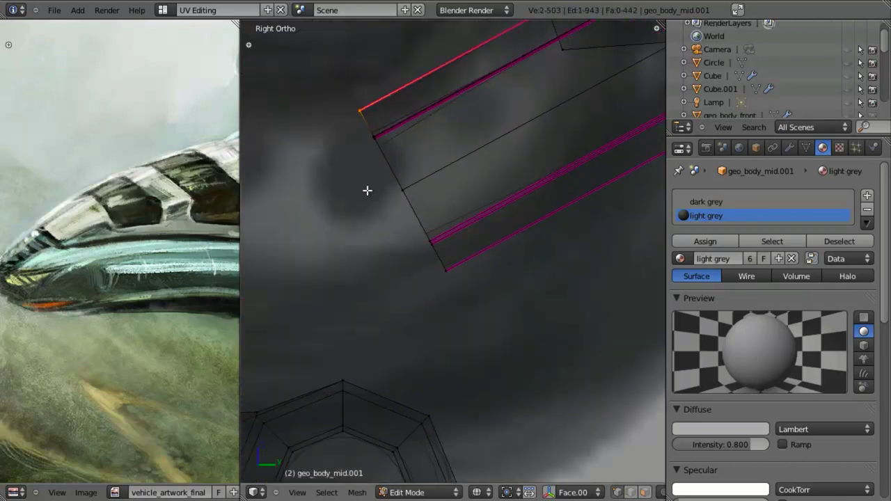
{"action": "middle_click_drag", "start_coordinate": [366, 190], "coordinate": [387, 169]}
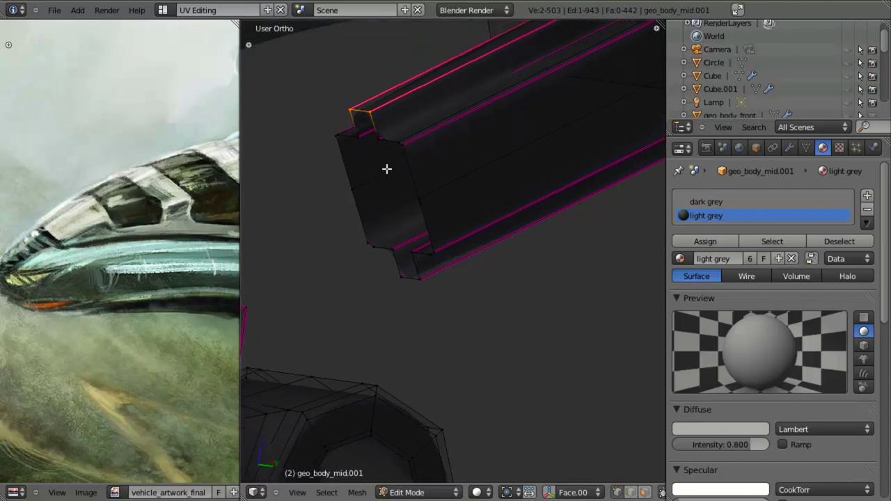
{"action": "key", "text": "f"}
{"action": "key", "text": "a"}
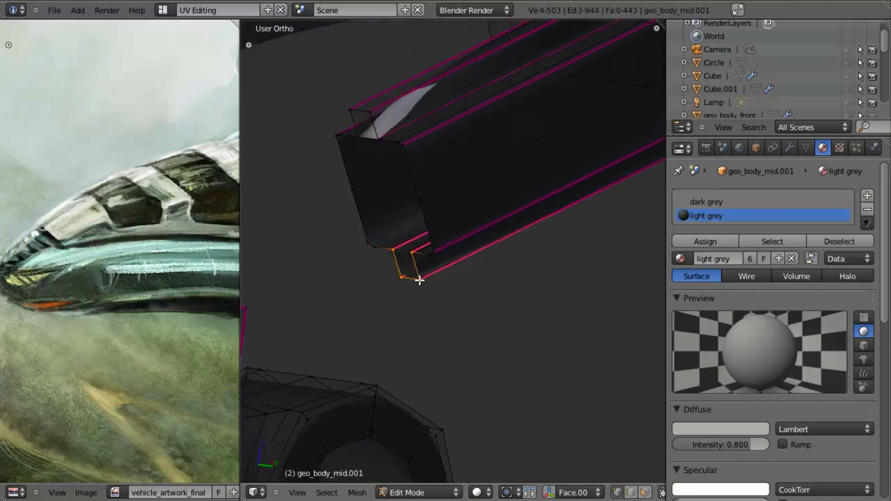
{"action": "key", "text": "f"}
{"action": "scroll", "coordinate": [432, 265], "scroll_direction": "up", "scroll_amount": 4}
{"action": "key", "text": "a"}
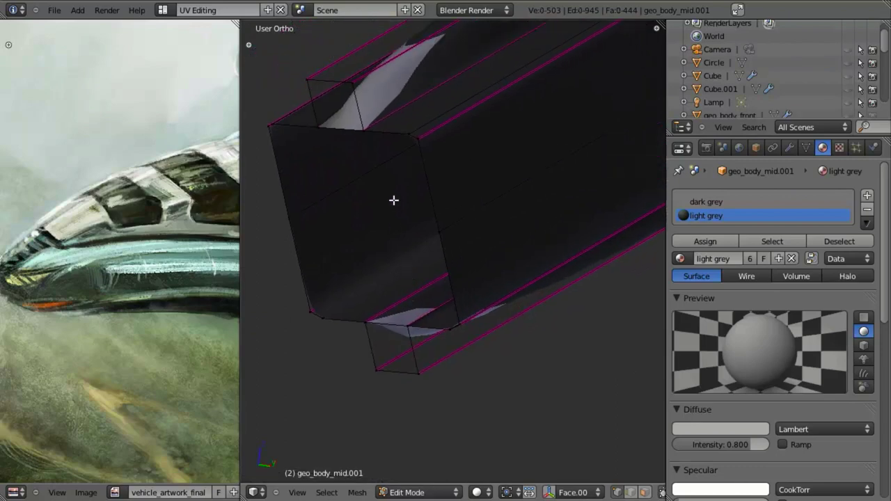
Extrude the upper rim's four vertices down across the tube opening in two segments, stopping just above the lower rim
{"action": "middle_click_drag", "start_coordinate": [393, 200], "coordinate": [402, 151]}
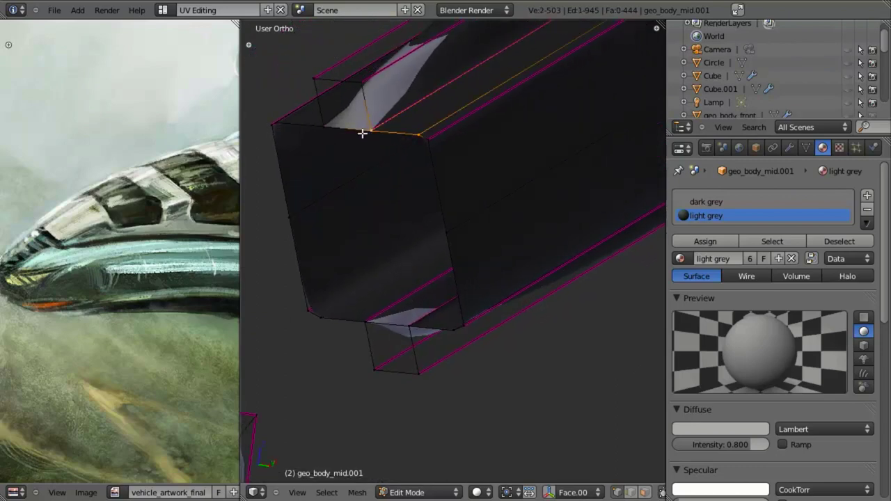
{"action": "key", "text": "shift+ctrl+Tab"}
{"action": "left_click", "coordinate": [435, 172]}
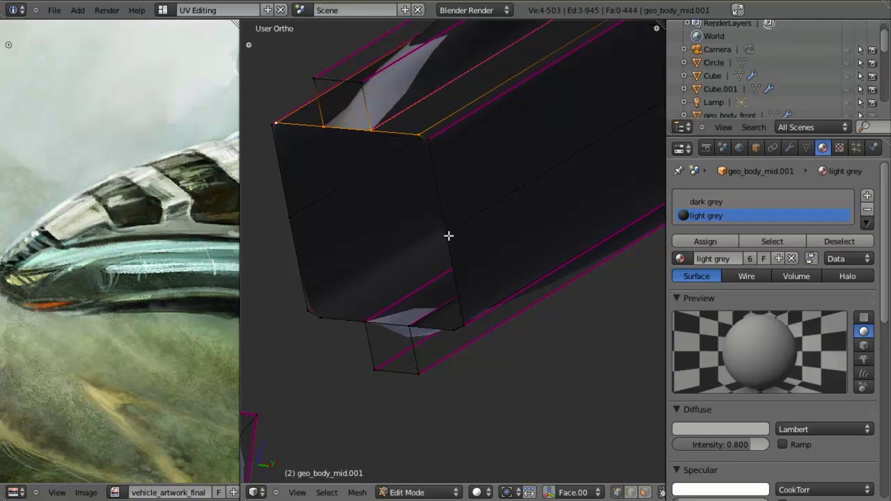
{"action": "key", "text": "e"}
{"action": "left_click", "coordinate": [448, 236]}
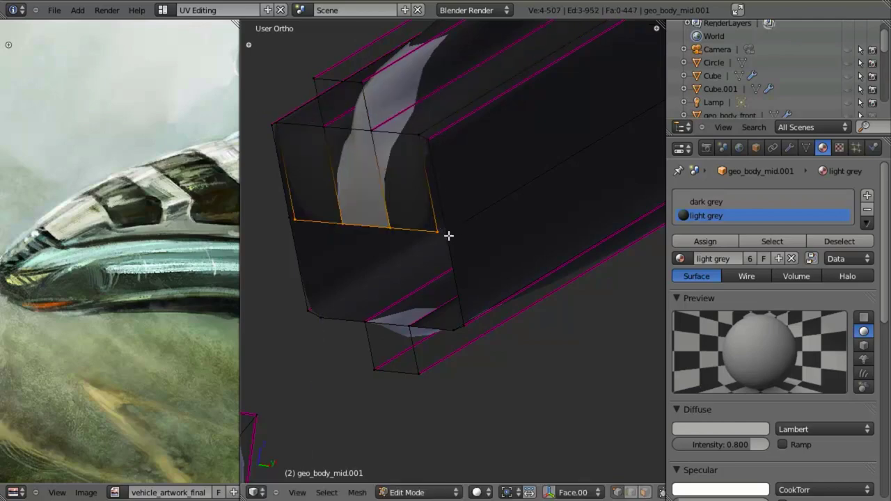
{"action": "key", "text": "e"}
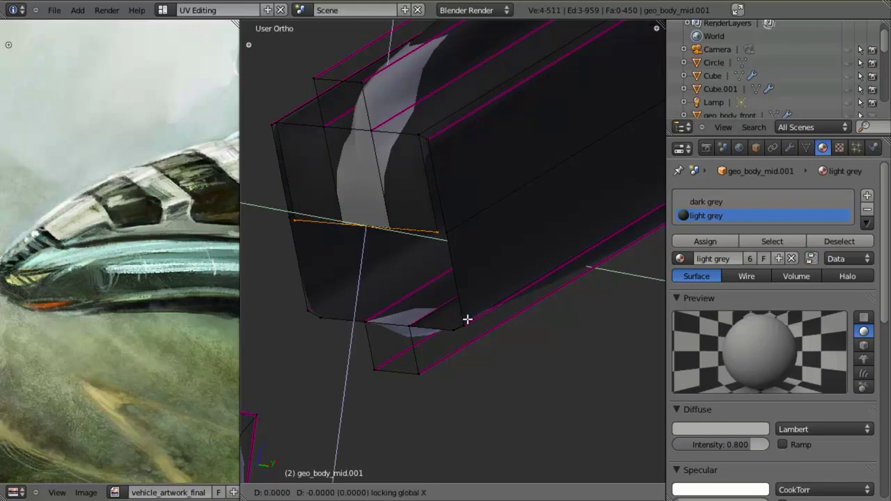
{"action": "left_click", "coordinate": [460, 324]}
Try fitting an extra extruded row to the tube opening's lower rim, and delete that row's vertices
{"action": "scroll", "coordinate": [478, 328], "scroll_direction": "up", "scroll_amount": 3}
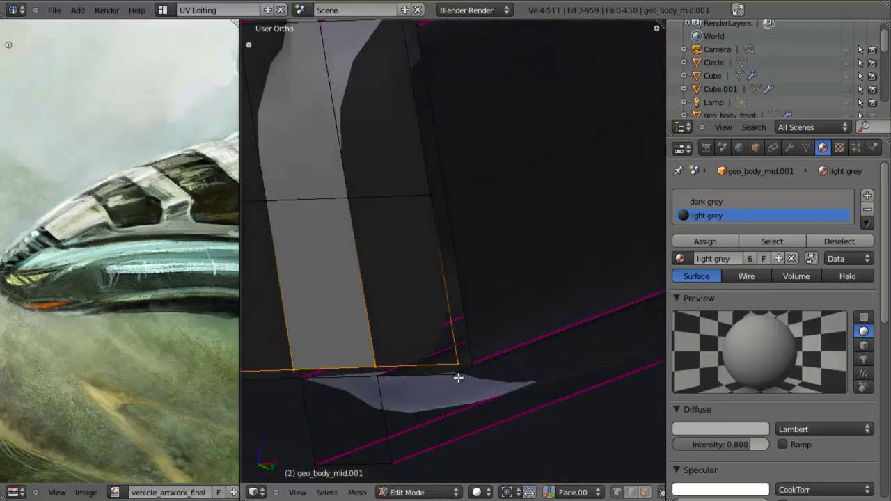
{"action": "key", "text": "e"}
{"action": "key", "text": "x"}
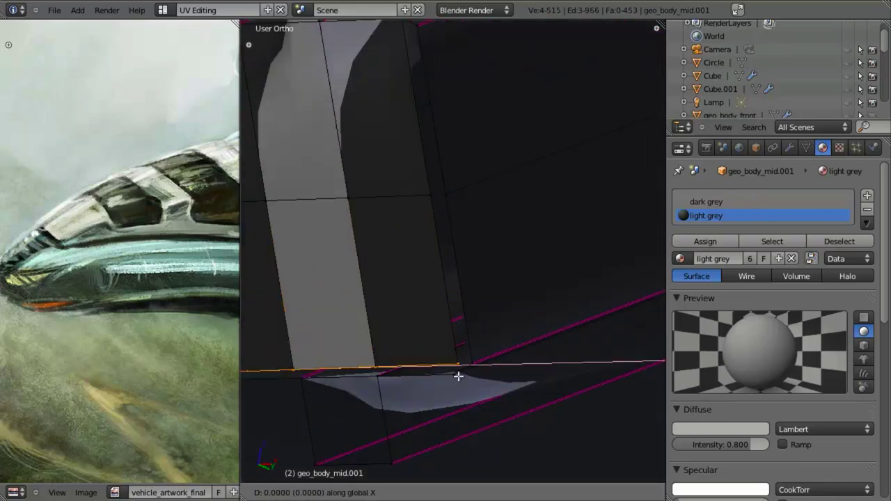
{"action": "left_click", "coordinate": [455, 376]}
{"action": "key", "text": "g"}
{"action": "key", "text": "shift+x"}
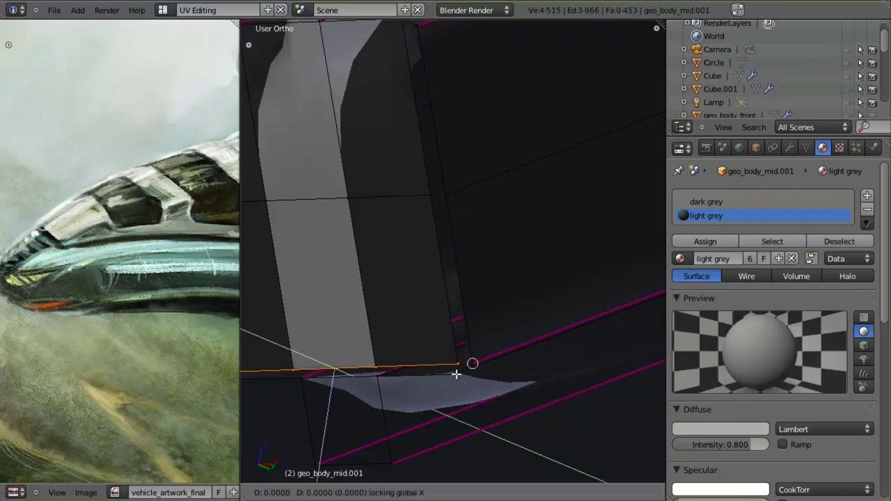
{"action": "left_click", "coordinate": [453, 380]}
{"action": "middle_click_drag", "start_coordinate": [406, 280], "coordinate": [416, 197]}
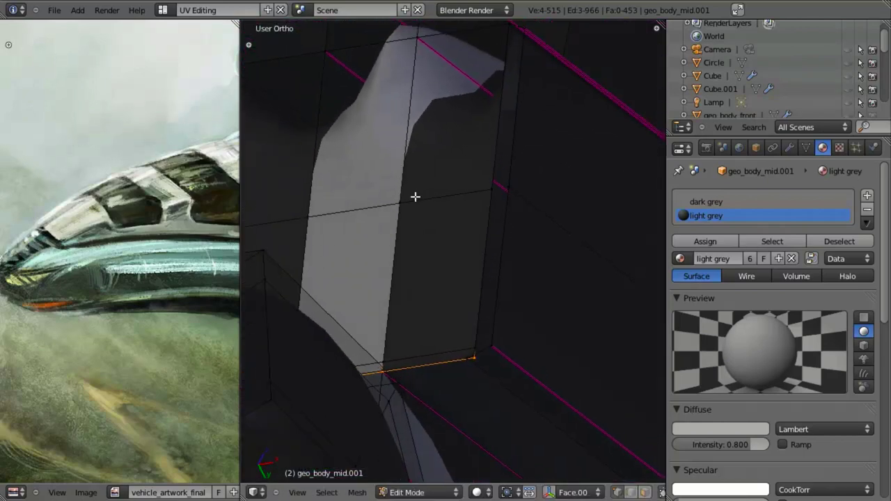
{"action": "scroll", "coordinate": [426, 244], "scroll_direction": "down", "scroll_amount": 4}
{"action": "middle_click_drag", "start_coordinate": [428, 257], "coordinate": [479, 266]}
{"action": "scroll", "coordinate": [437, 348], "scroll_direction": "up", "scroll_amount": 4}
{"action": "key", "text": "s"}
{"action": "left_click", "coordinate": [503, 298]}
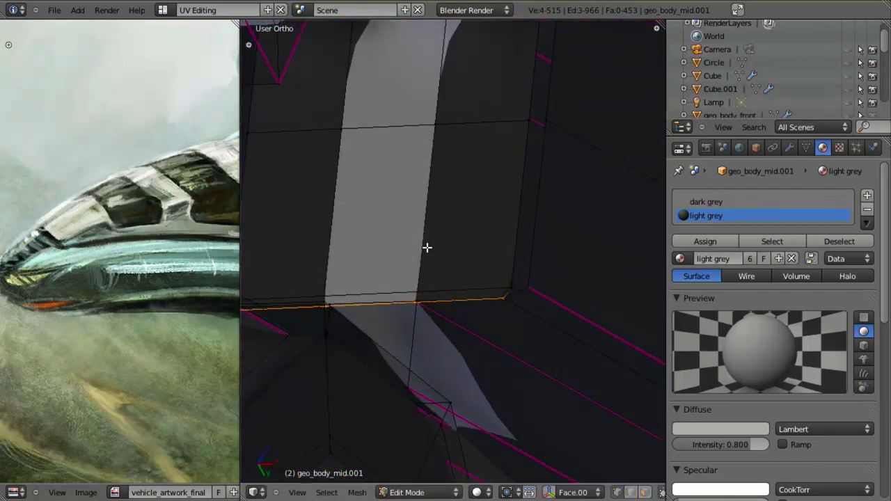
{"action": "middle_click_drag", "start_coordinate": [425, 248], "coordinate": [408, 263]}
{"action": "key", "text": "x"}
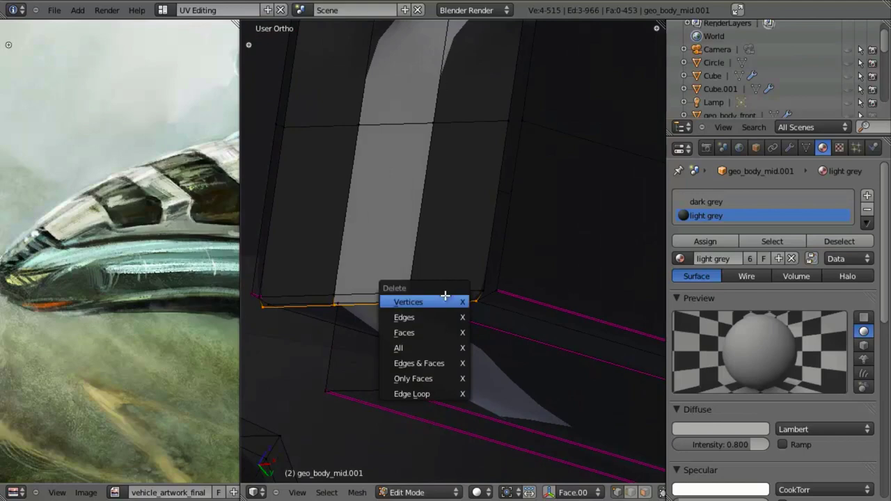
{"action": "left_click", "coordinate": [446, 298]}
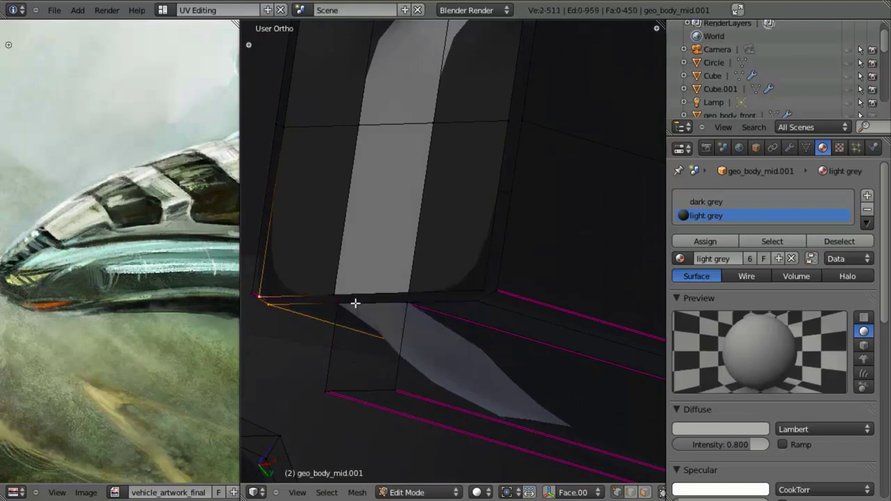
Fill the narrow gap between the cap's lowest row and the tube's lower rim with three faces
{"action": "right_click", "coordinate": [329, 290], "text": "shift"}
{"action": "key", "text": "f"}
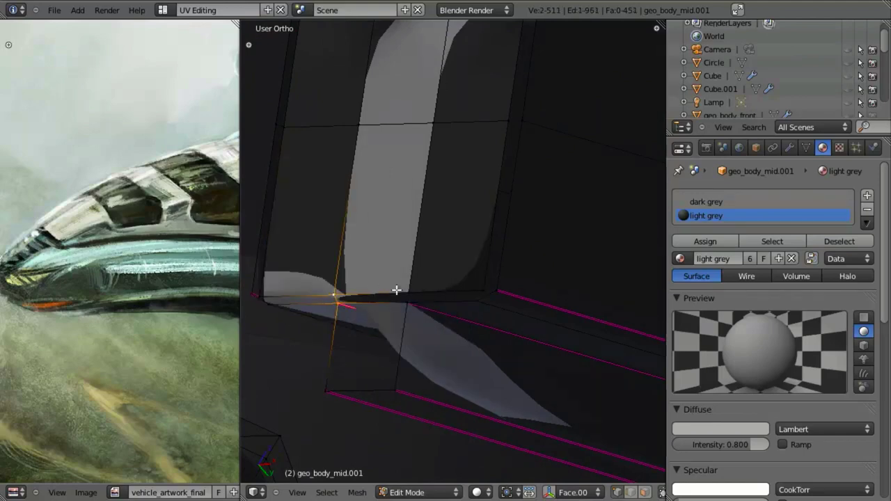
{"action": "key", "text": "f"}
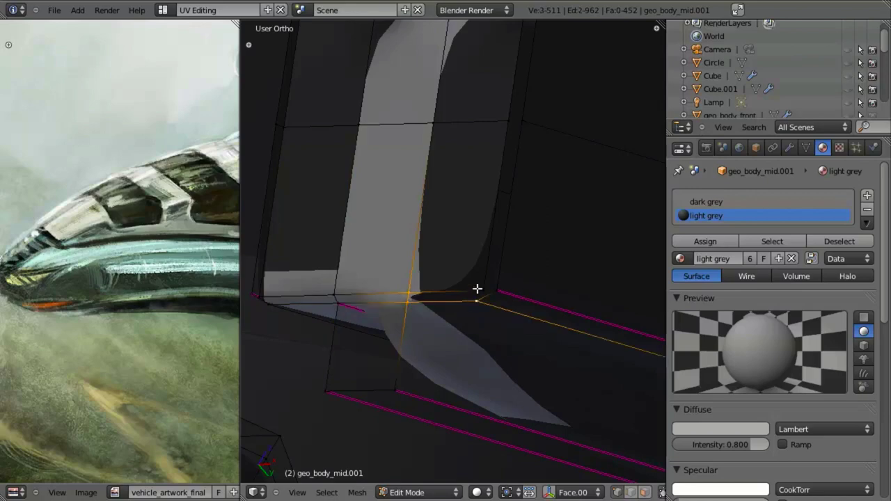
{"action": "right_click", "coordinate": [479, 290], "text": "shift"}
{"action": "key", "text": "f"}
{"action": "middle_click_drag", "start_coordinate": [447, 278], "coordinate": [420, 329], "text": "shift"}
Remove the redundant edge loop just above the cap's lower rim
{"action": "key", "text": "a"}
{"action": "right_click", "coordinate": [454, 339]}
{"action": "middle_click_drag", "start_coordinate": [409, 296], "coordinate": [425, 319], "text": "shift"}
{"action": "left_click", "coordinate": [406, 369], "text": "alt"}
{"action": "key", "text": "x"}
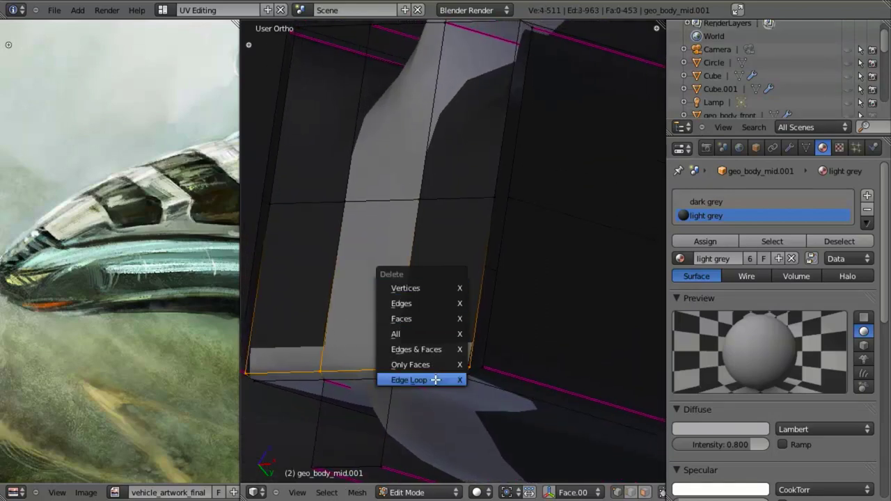
{"action": "left_click", "coordinate": [421, 378]}
Fill the narrow gaps between the end cap and both side walls of the tube, above and below the middle row
{"action": "middle_click_drag", "start_coordinate": [438, 280], "coordinate": [450, 348]}
{"action": "right_click", "coordinate": [461, 369]}
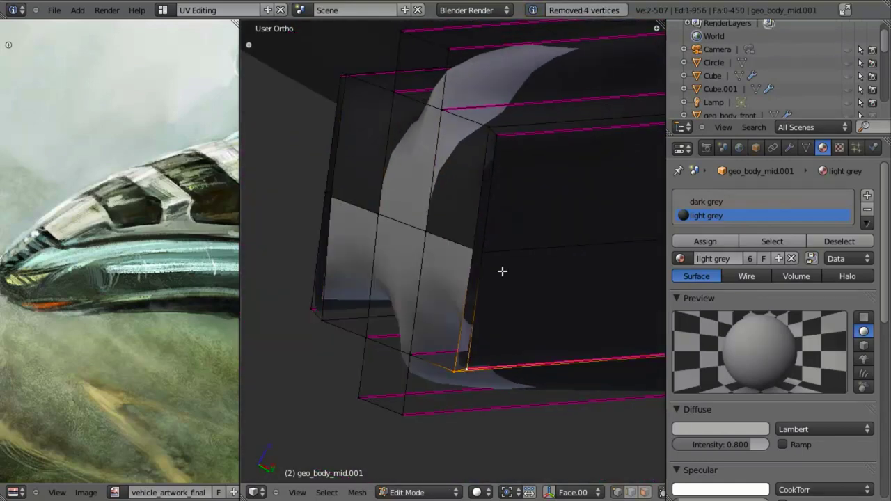
{"action": "key", "text": "f"}
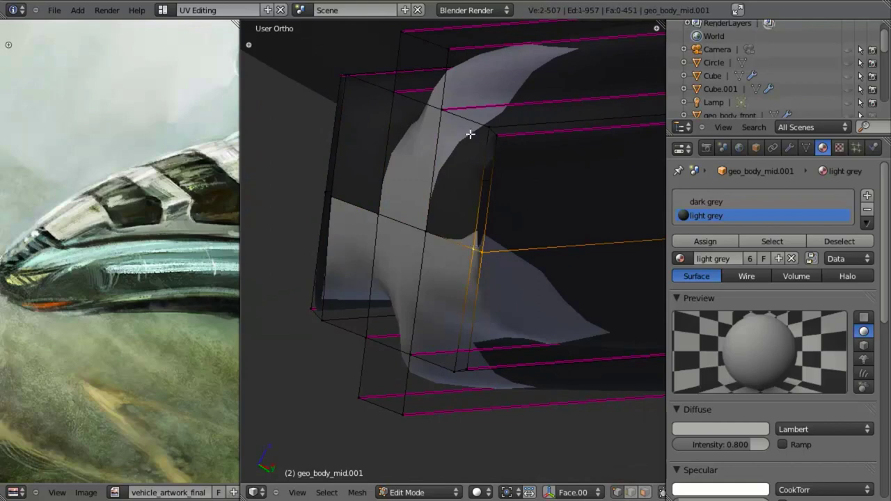
{"action": "key", "text": "f"}
{"action": "right_click", "coordinate": [342, 77]}
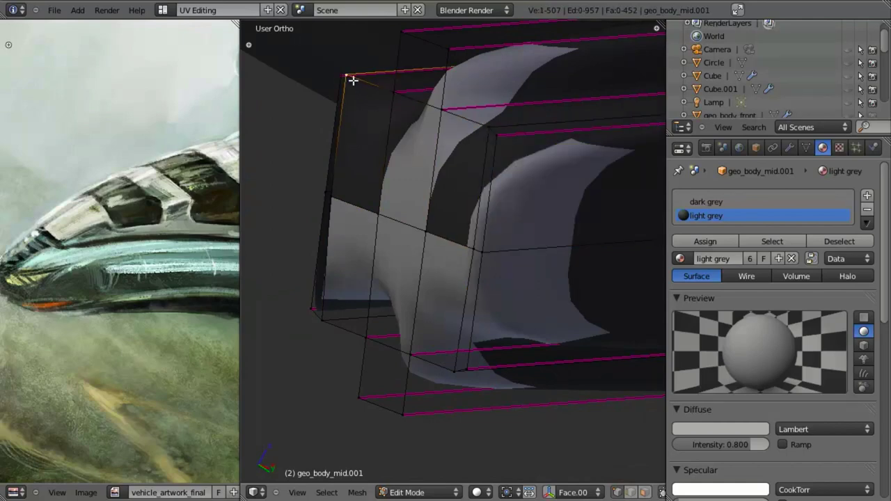
{"action": "key", "text": "f"}
{"action": "right_click", "coordinate": [327, 195]}
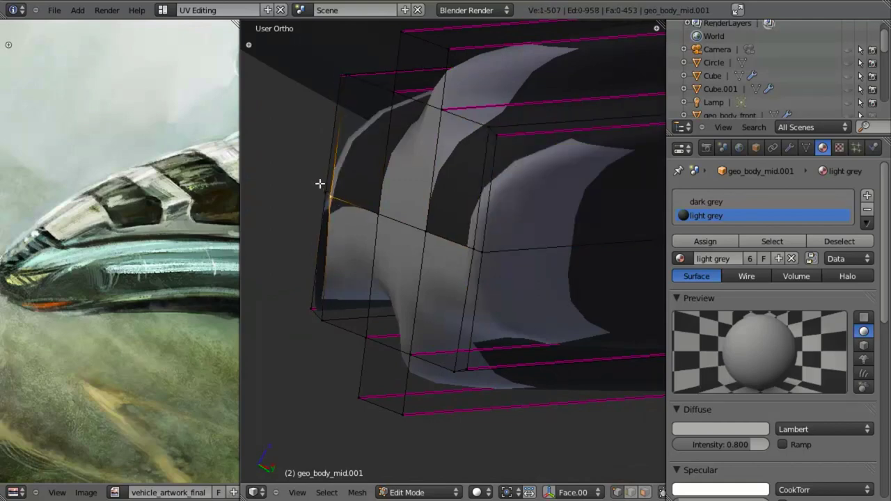
{"action": "right_click", "coordinate": [313, 308], "text": "shift"}
{"action": "right_click", "coordinate": [322, 320], "text": "shift"}
{"action": "key", "text": "f"}
Add a loop cut around the tube and slide it close to the capped lower end
{"action": "scroll", "coordinate": [434, 259], "scroll_direction": "down", "scroll_amount": 5}
{"action": "key", "text": "a"}
{"action": "key", "text": "ctrl+r"}
{"action": "left_click", "coordinate": [513, 193]}
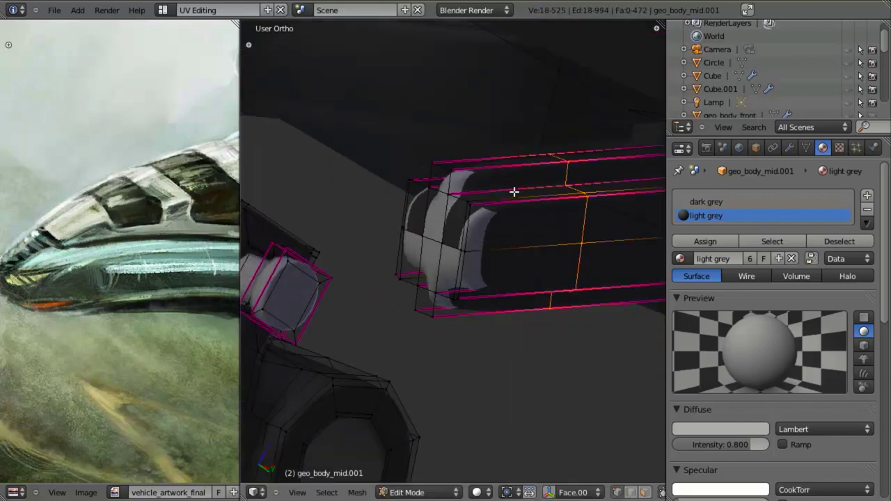
{"action": "left_click", "coordinate": [405, 194]}
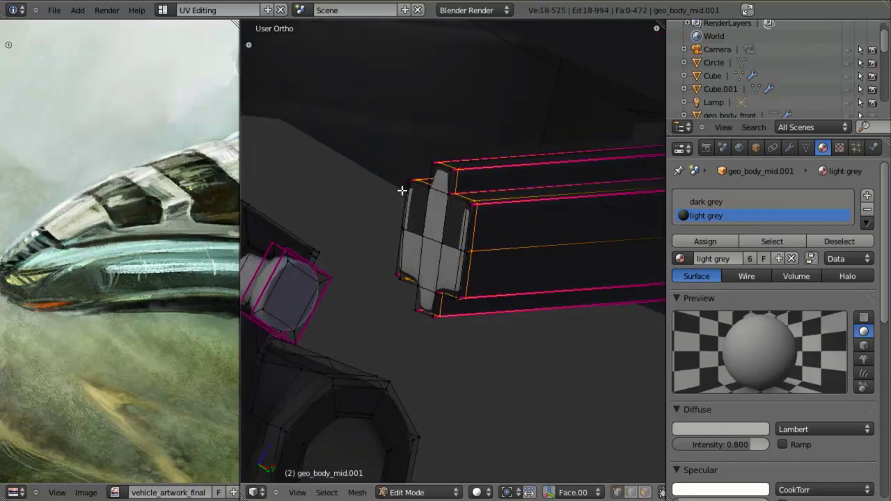
Assign the dark grey material to the tube's capped lower end
{"action": "key", "text": "b"}
{"action": "left_click_drag", "start_coordinate": [363, 135], "coordinate": [490, 314]}
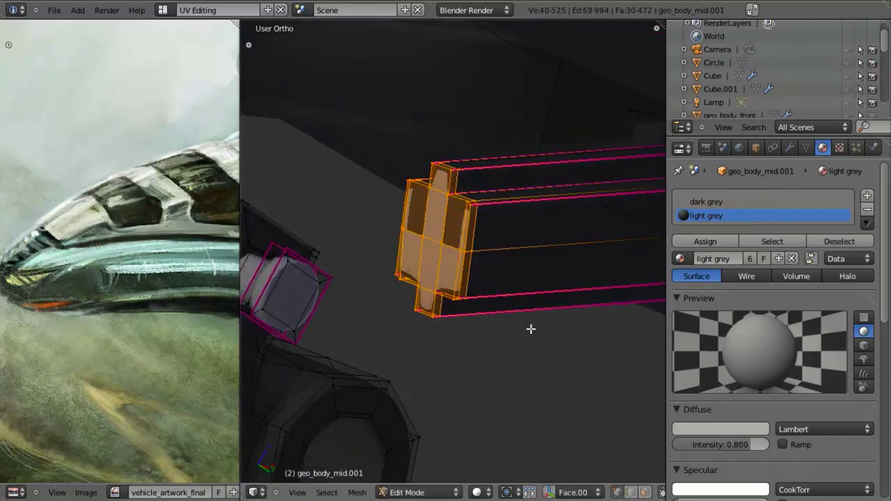
{"action": "left_click", "coordinate": [706, 202]}
{"action": "left_click", "coordinate": [704, 241]}
Select only the outermost vertices of the tube's capped end in the right view
{"action": "key", "text": "KP_3"}
{"action": "scroll", "coordinate": [445, 292], "scroll_direction": "down", "scroll_amount": 3}
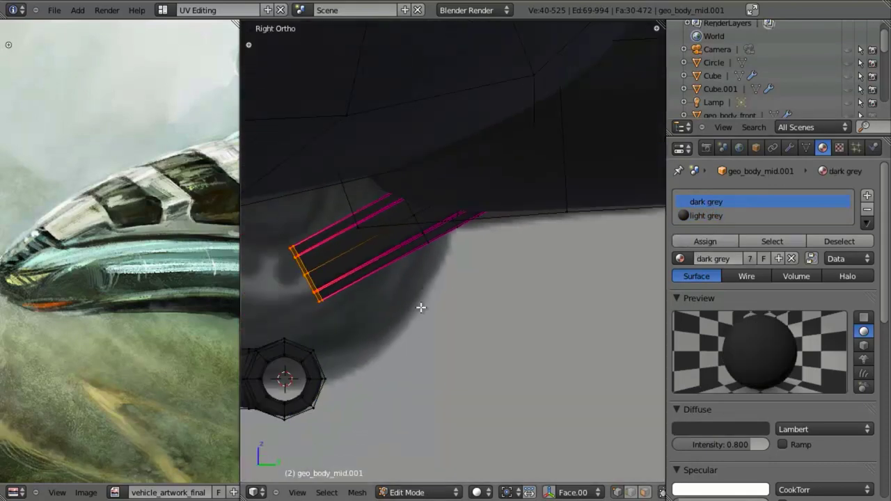
{"action": "scroll", "coordinate": [453, 313], "scroll_direction": "up", "scroll_amount": 5}
{"action": "key", "text": "a"}
{"action": "key", "text": "b"}
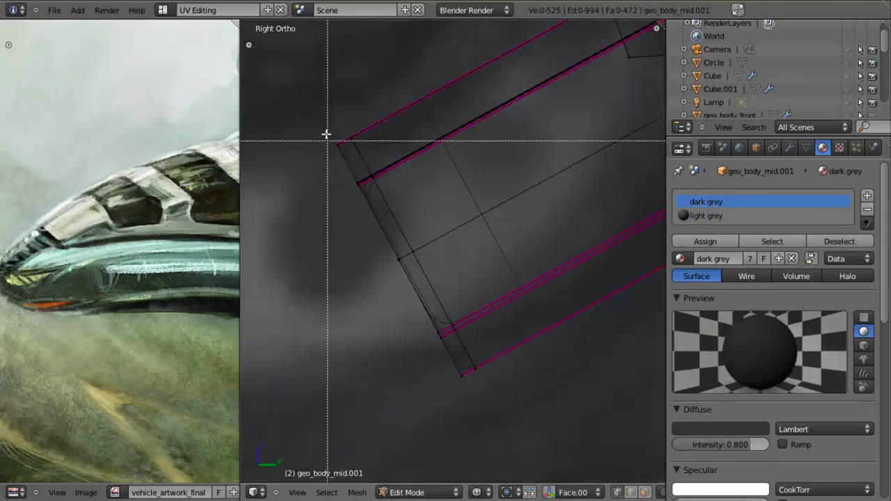
{"action": "left_click_drag", "start_coordinate": [326, 131], "coordinate": [348, 160]}
{"action": "left_click_drag", "start_coordinate": [368, 199], "coordinate": [369, 200]}
{"action": "key", "text": "b"}
{"action": "left_click_drag", "start_coordinate": [390, 234], "coordinate": [466, 387]}
{"action": "key", "text": "b"}
{"action": "key", "text": "b"}
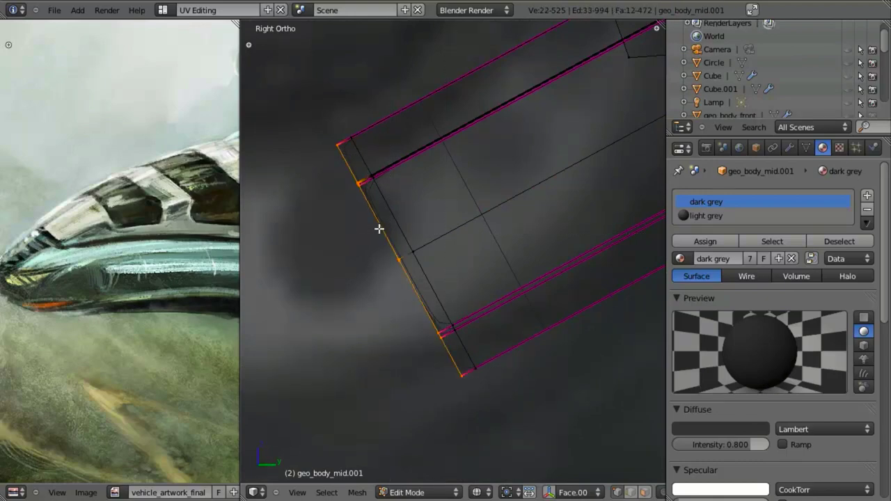
Deselect the cap's faces in face select mode, keeping only the edges of the end outline selected
{"action": "middle_click_drag", "start_coordinate": [379, 229], "coordinate": [439, 224]}
{"action": "key", "text": "ctrl+Tab"}
{"action": "left_click", "coordinate": [432, 238]}
{"action": "left_click", "coordinate": [441, 258], "text": "shift"}
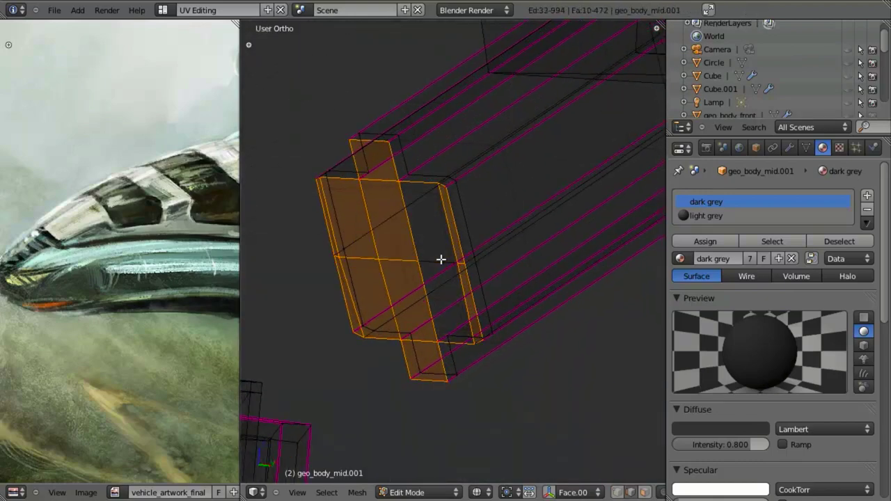
{"action": "left_click", "coordinate": [390, 258], "text": "shift"}
{"action": "left_click", "coordinate": [365, 259], "text": "shift"}
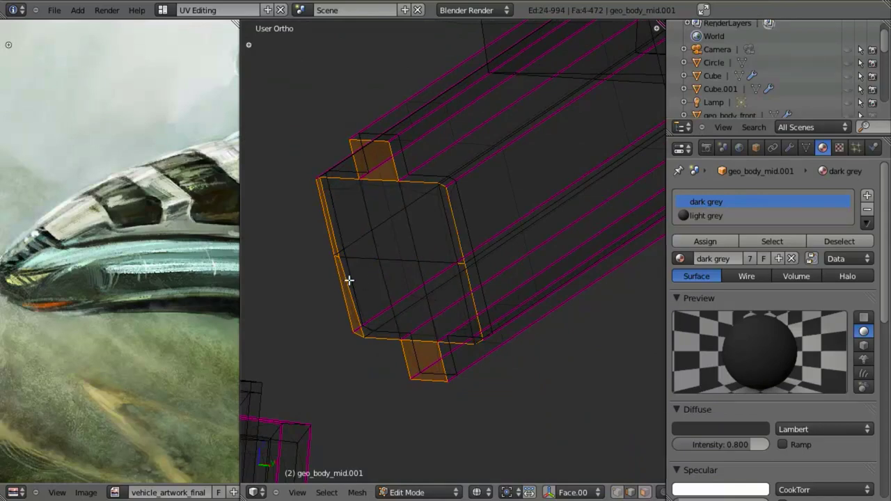
{"action": "left_click", "coordinate": [376, 182], "text": "shift"}
{"action": "left_click", "coordinate": [424, 342], "text": "shift"}
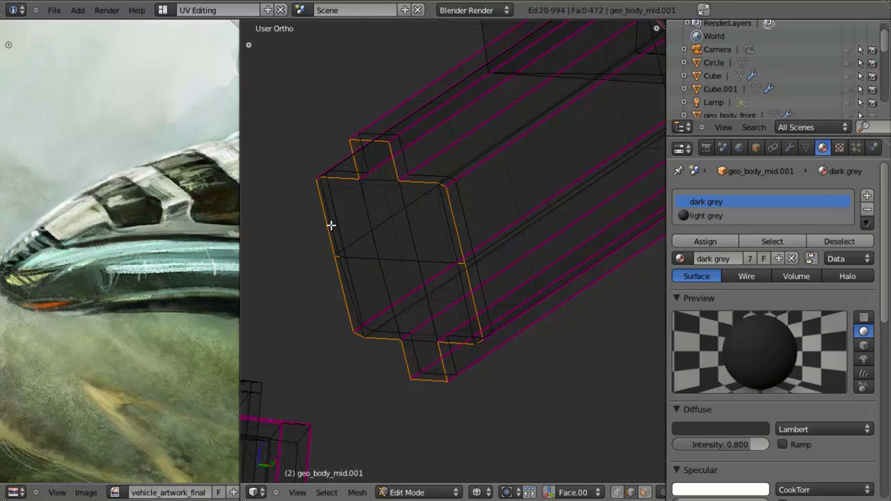
Exclude the short middle edges at both sides, crease the tube's end outline by 1 and return to Object Mode
{"action": "key", "text": "KP_Decimal"}
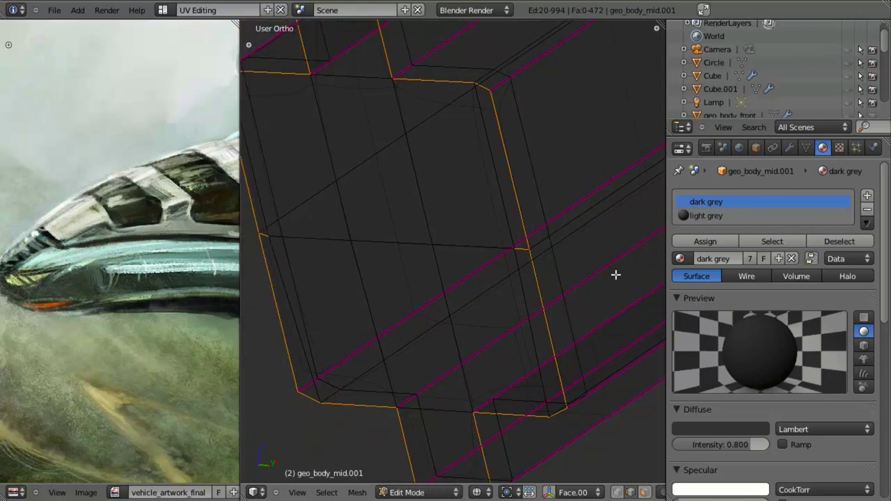
{"action": "left_click", "coordinate": [521, 249], "text": "shift"}
{"action": "key", "text": "KP_Decimal"}
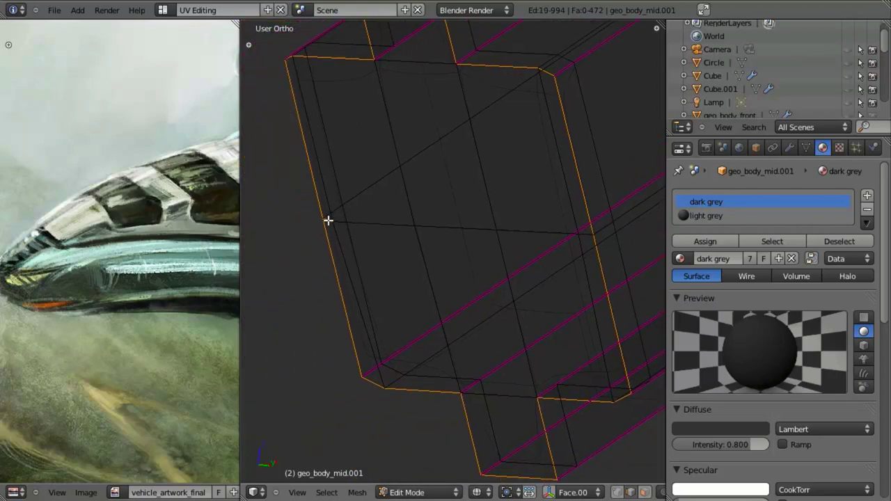
{"action": "left_click", "coordinate": [328, 220], "text": "shift"}
{"action": "left_click", "coordinate": [327, 208], "text": "shift"}
{"action": "key", "text": "shift+e"}
{"action": "key", "text": "1"}
{"action": "key", "text": "Return"}
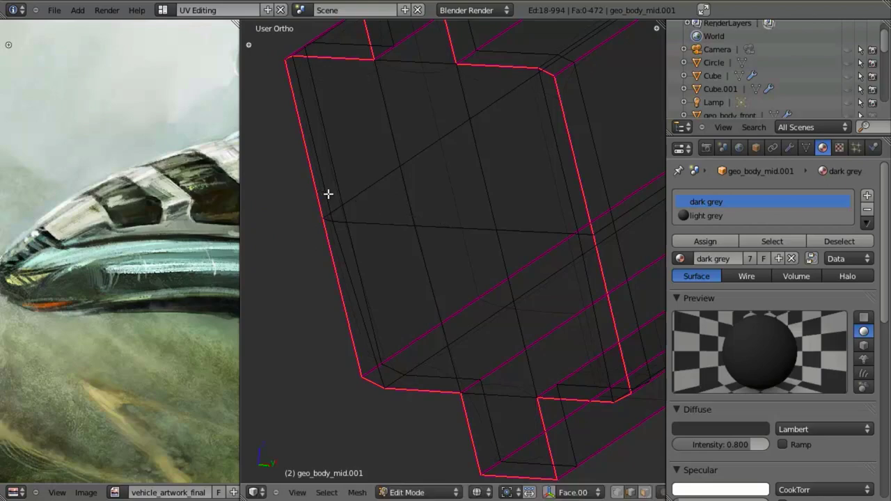
{"action": "key", "text": "Tab"}
{"action": "key", "text": "KP_3"}
{"action": "scroll", "coordinate": [363, 202], "scroll_direction": "down", "scroll_amount": 4}
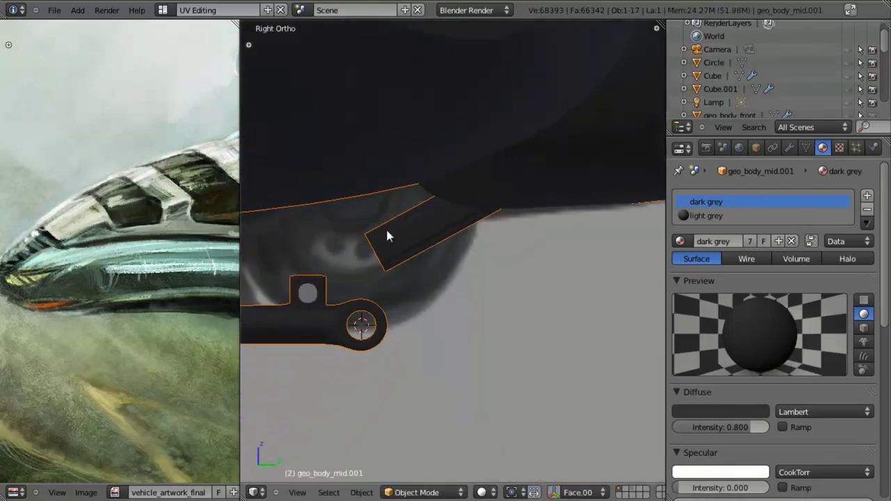
Add an edge loop around the tube and slide it closer to the capped lower end
{"action": "middle_click_drag", "start_coordinate": [386, 229], "coordinate": [508, 295]}
{"action": "key", "text": "Tab"}
{"action": "key", "text": "KP_3"}
{"action": "scroll", "coordinate": [410, 250], "scroll_direction": "up", "scroll_amount": 4}
{"action": "scroll", "coordinate": [508, 294], "scroll_direction": "up", "scroll_amount": 2}
{"action": "key", "text": "ctrl+Tab"}
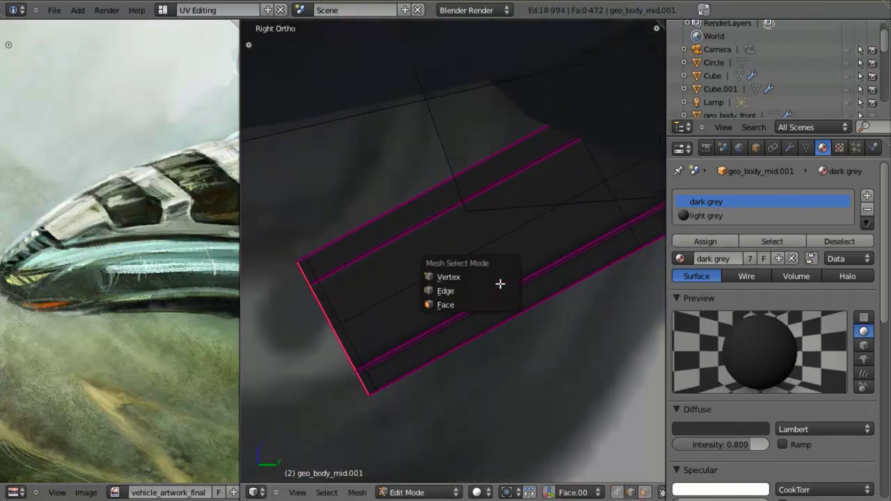
{"action": "left_click", "coordinate": [498, 274]}
{"action": "key", "text": "ctrl+r"}
{"action": "left_click", "coordinate": [522, 234]}
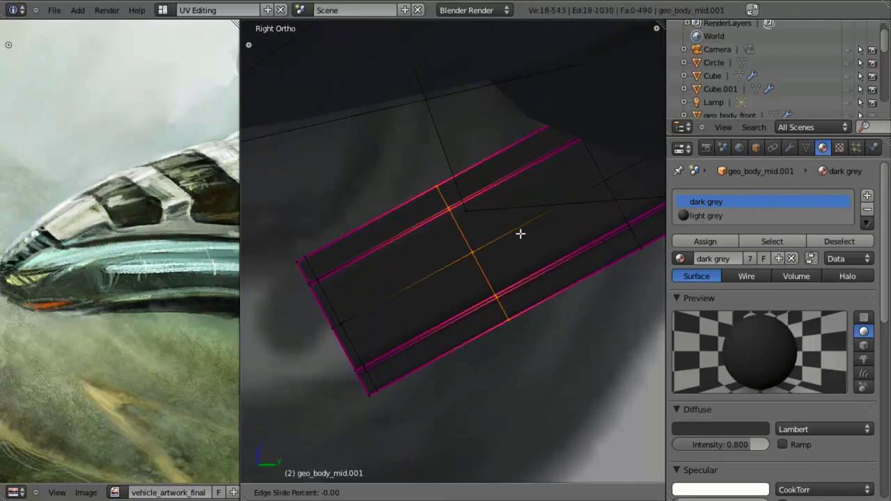
{"action": "left_click", "coordinate": [479, 249]}
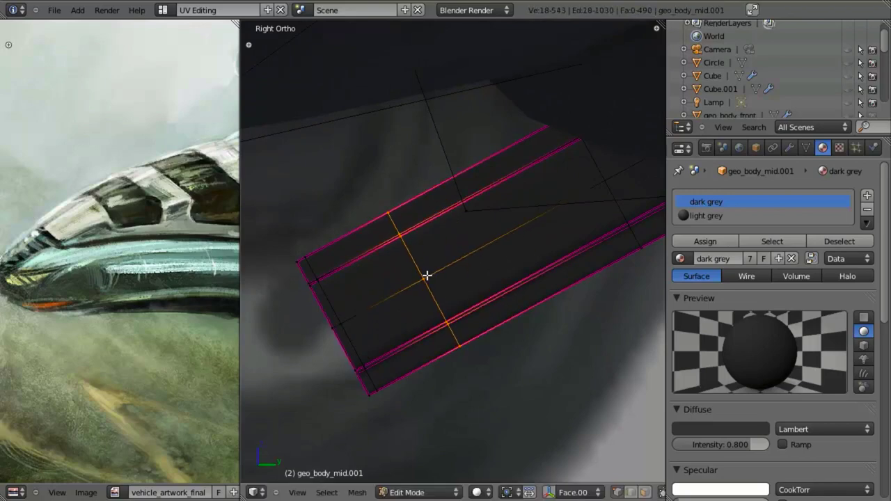
Extrude the two side faces between the new loop and the tube's end in place and scale them to about 0.41
{"action": "scroll", "coordinate": [417, 293], "scroll_direction": "up", "scroll_amount": 3}
{"action": "key", "text": "ctrl+Tab"}
{"action": "left_click", "coordinate": [459, 263]}
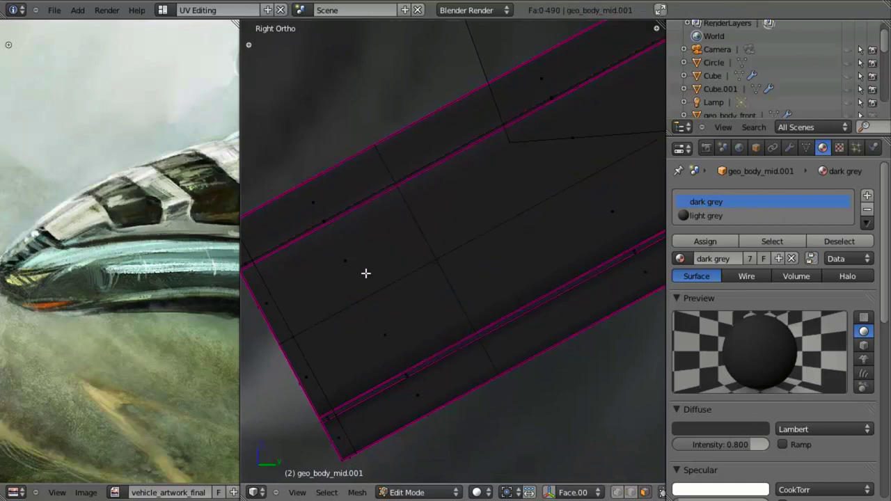
{"action": "right_click", "coordinate": [364, 272]}
{"action": "right_click", "coordinate": [376, 310], "text": "shift"}
{"action": "key", "text": "alt+z"}
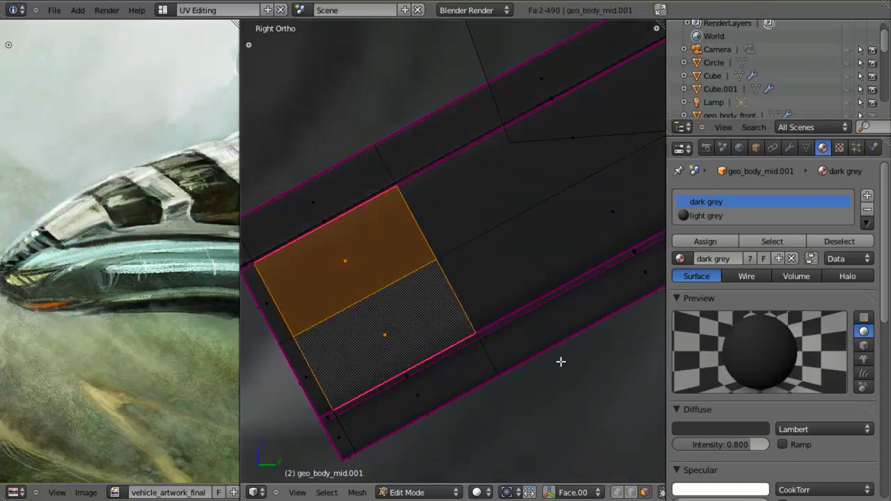
{"action": "key", "text": "e"}
{"action": "right_click", "coordinate": [510, 350]}
{"action": "key", "text": "e"}
{"action": "key", "text": "s"}
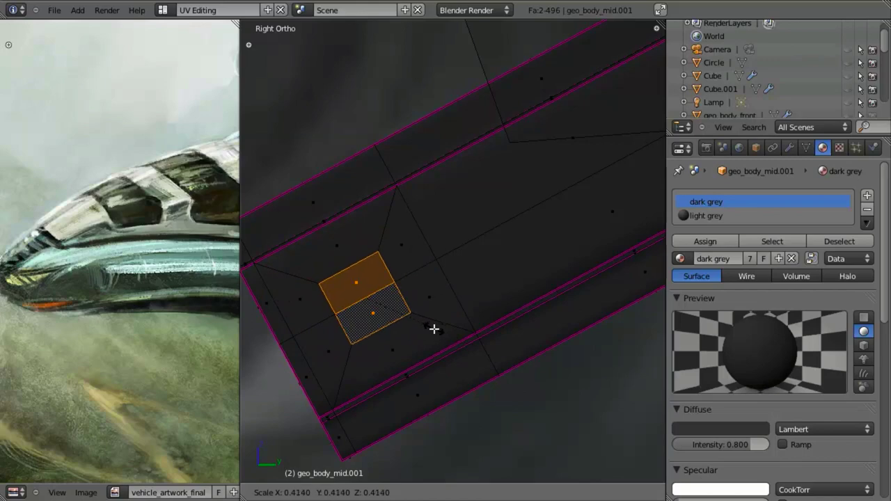
{"action": "left_click", "coordinate": [433, 329]}
Extrude the small inner faces once more in place and scale them to about 0.90 for a narrow border
{"action": "key", "text": "e"}
{"action": "right_click", "coordinate": [464, 343]}
{"action": "key", "text": "s"}
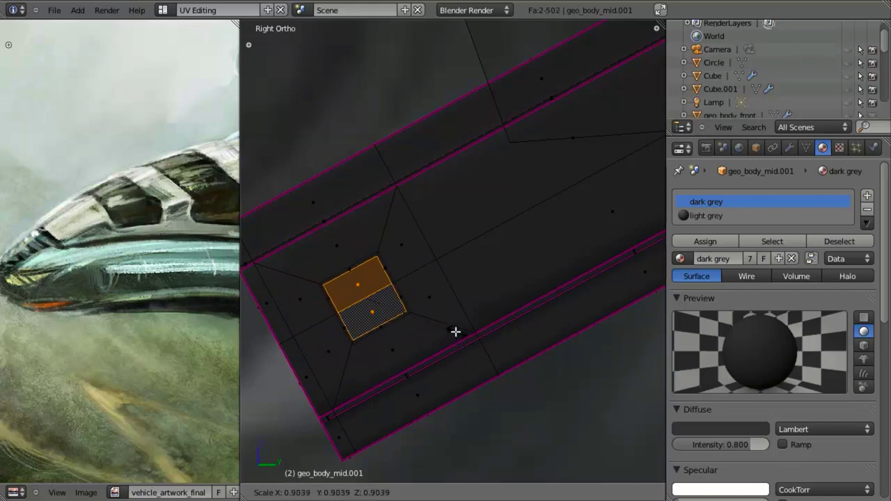
{"action": "left_click", "coordinate": [455, 331]}
Extrude the small inner faces by -0.03 along global X through to the tube's opposite side
{"action": "middle_click_drag", "start_coordinate": [455, 332], "coordinate": [465, 232]}
{"action": "key", "text": "x"}
{"action": "key", "text": "Escape"}
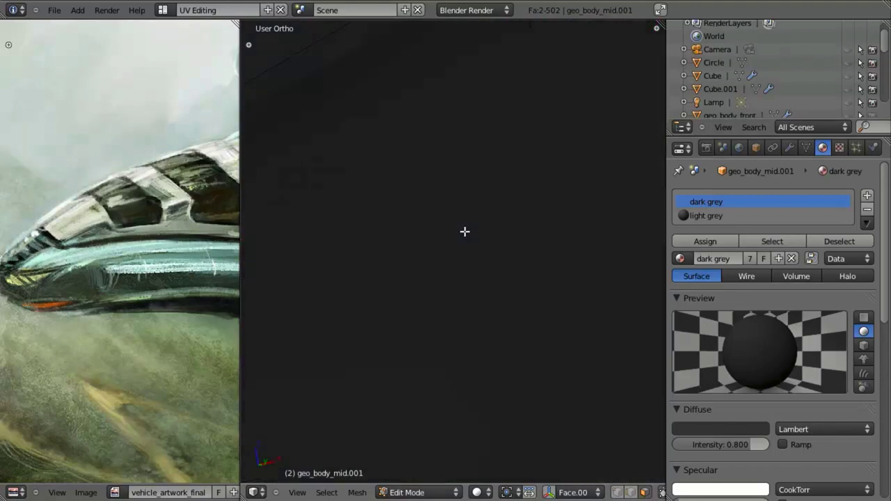
{"action": "middle_click_drag", "start_coordinate": [397, 243], "coordinate": [447, 282]}
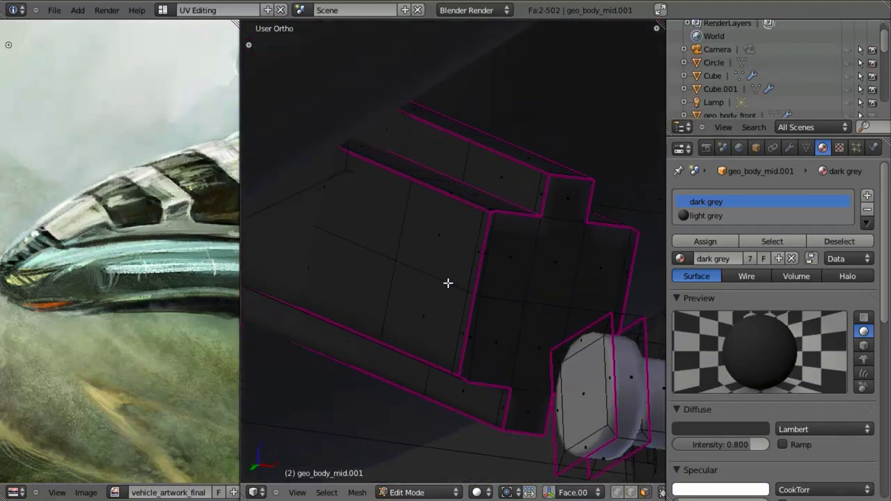
{"action": "key", "text": "z"}
{"action": "key", "text": "g"}
{"action": "key", "text": "x"}
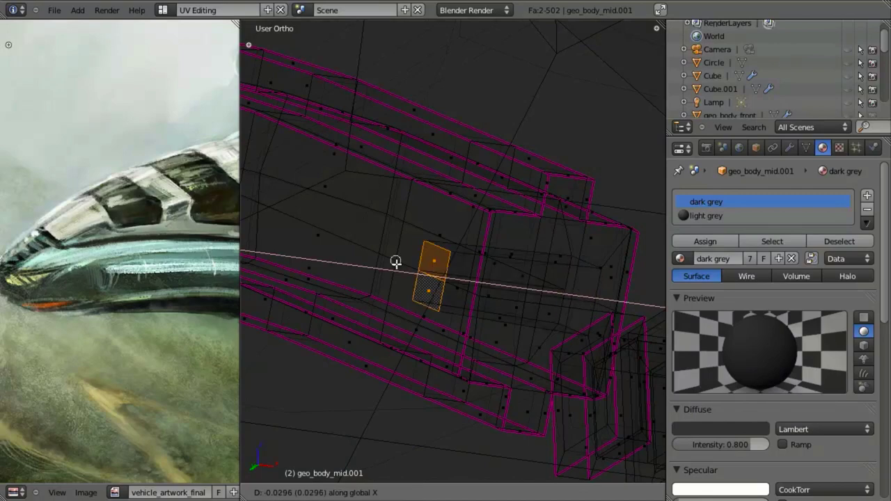
{"action": "key", "text": "Escape"}
{"action": "type", "text": "ex-.03"}
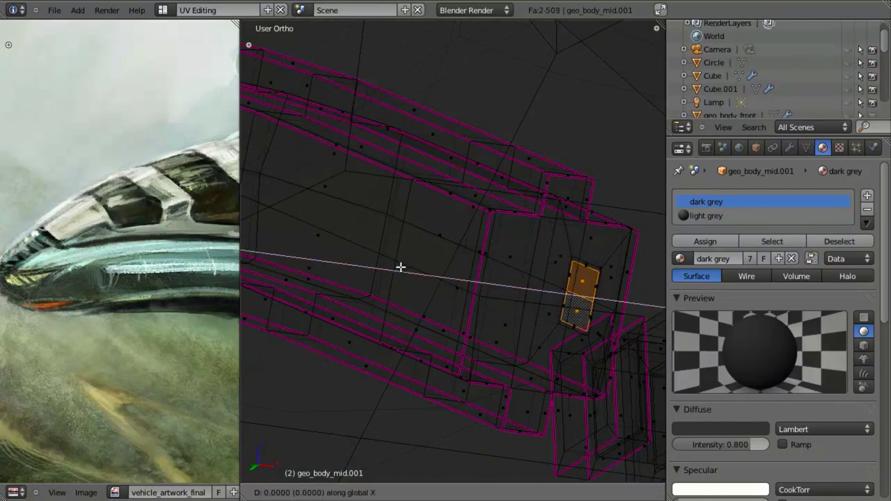
{"action": "key", "text": "Return"}
Delete the two large side faces on the opposite side together with the two end faces of the extruded hole
{"action": "key", "text": "z"}
{"action": "scroll", "coordinate": [447, 262], "scroll_direction": "up", "scroll_amount": 3}
{"action": "right_click", "coordinate": [446, 215]}
{"action": "right_click", "coordinate": [414, 341], "text": "shift"}
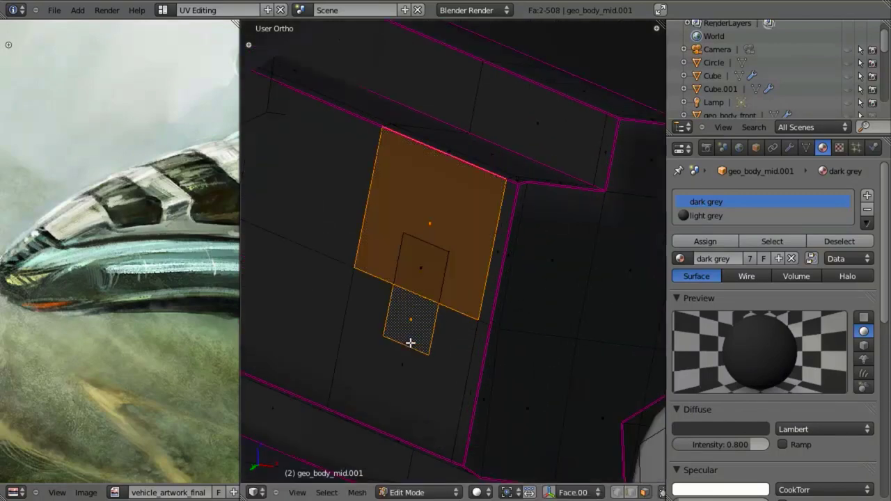
{"action": "right_click", "coordinate": [401, 370], "text": "shift"}
{"action": "right_click", "coordinate": [413, 337], "text": "shift"}
{"action": "right_click", "coordinate": [416, 323], "text": "shift"}
{"action": "right_click", "coordinate": [415, 281], "text": "shift"}
{"action": "right_click", "coordinate": [414, 306], "text": "shift"}
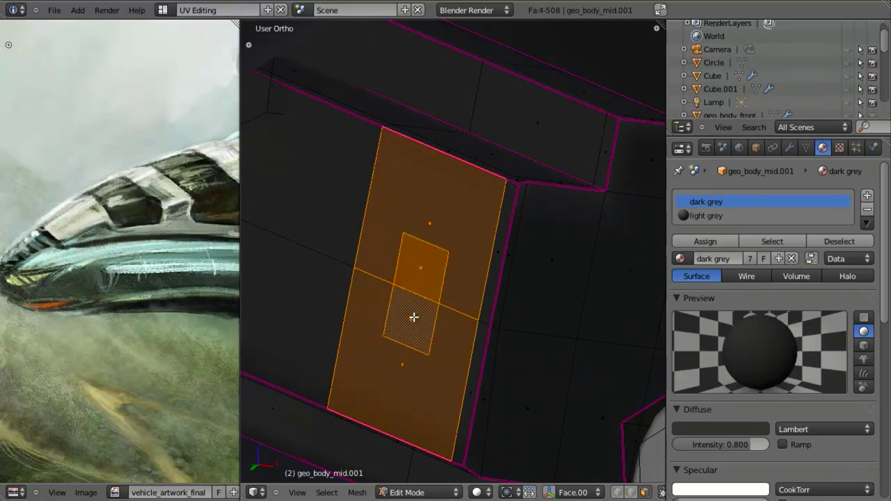
{"action": "key", "text": "x"}
{"action": "left_click", "coordinate": [404, 256]}
Select both face rings around the finished hole opening, duplicate them and place the copy on the tube's open side
{"action": "middle_click_drag", "start_coordinate": [405, 257], "coordinate": [461, 243]}
{"action": "right_click", "coordinate": [462, 243]}
{"action": "right_click", "coordinate": [495, 238], "text": "shift"}
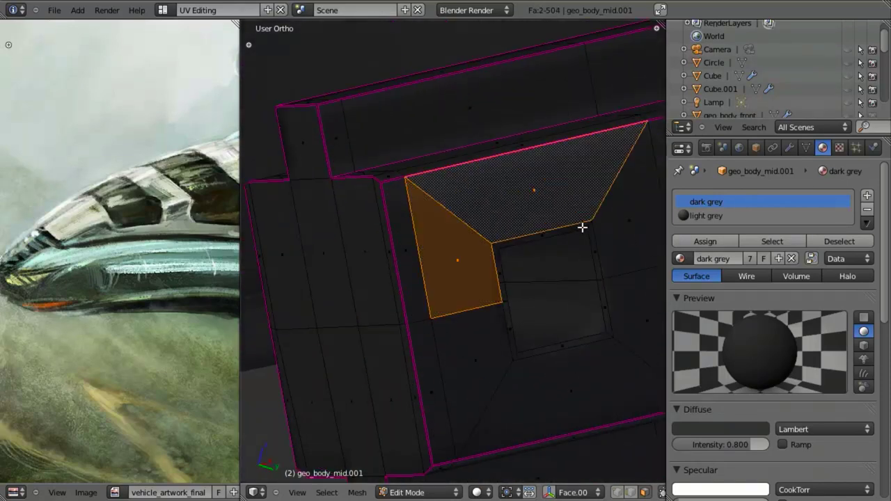
{"action": "right_click", "coordinate": [588, 226], "text": "alt"}
{"action": "right_click", "coordinate": [561, 243], "text": "alt+shift"}
{"action": "middle_click_drag", "start_coordinate": [561, 243], "coordinate": [443, 274]}
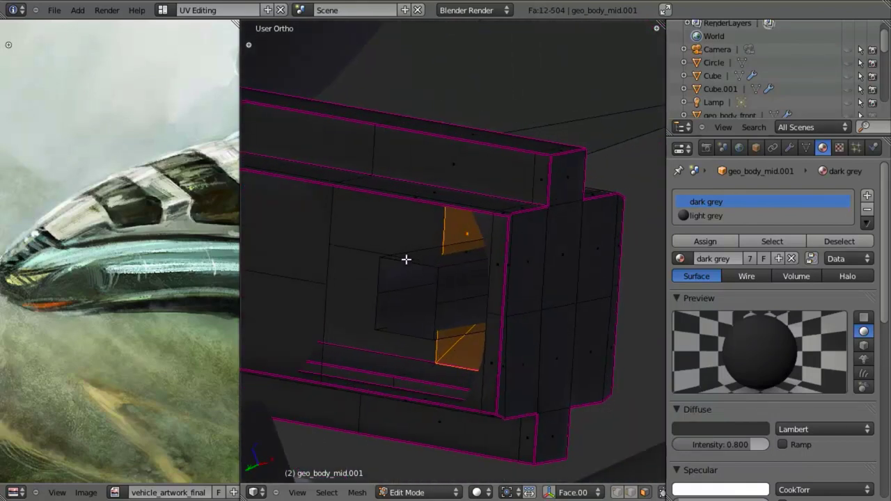
{"action": "key", "text": "shift+d"}
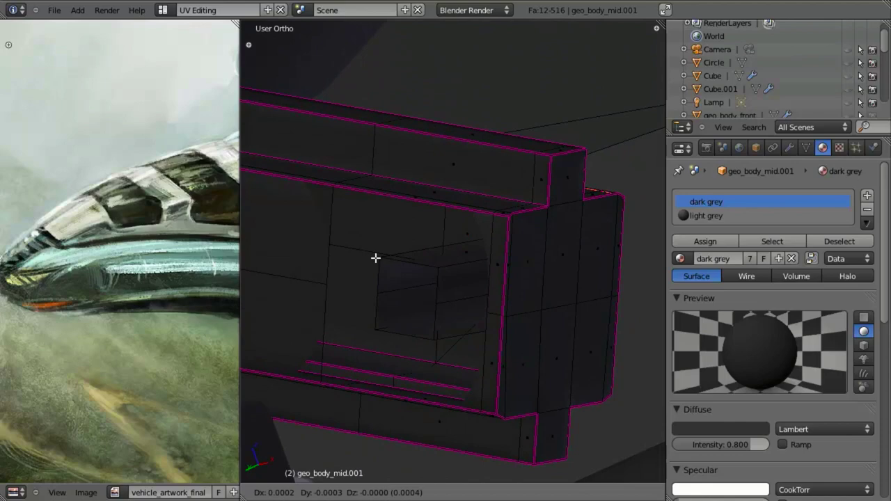
{"action": "left_click", "coordinate": [375, 258]}
Select the whole mesh and remove doubles to weld the duplicated rings to the hole's inner walls
{"action": "scroll", "coordinate": [439, 263], "scroll_direction": "up", "scroll_amount": 3}
{"action": "key", "text": "a"}
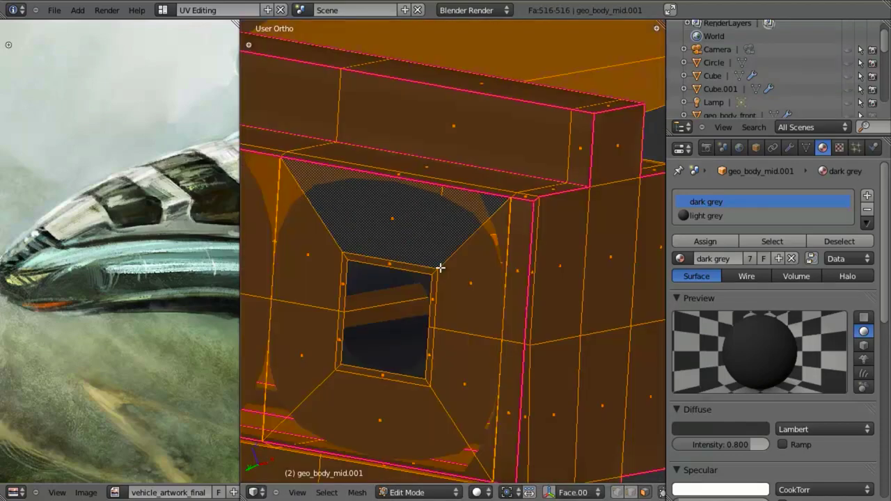
{"action": "key", "text": "w"}
{"action": "left_click", "coordinate": [440, 267]}
Switch to vertex select mode and snap the duplicated ring's upper outer corner nearest the tube's end onto the adjoining tube vertex
{"action": "key", "text": "ctrl+Tab"}
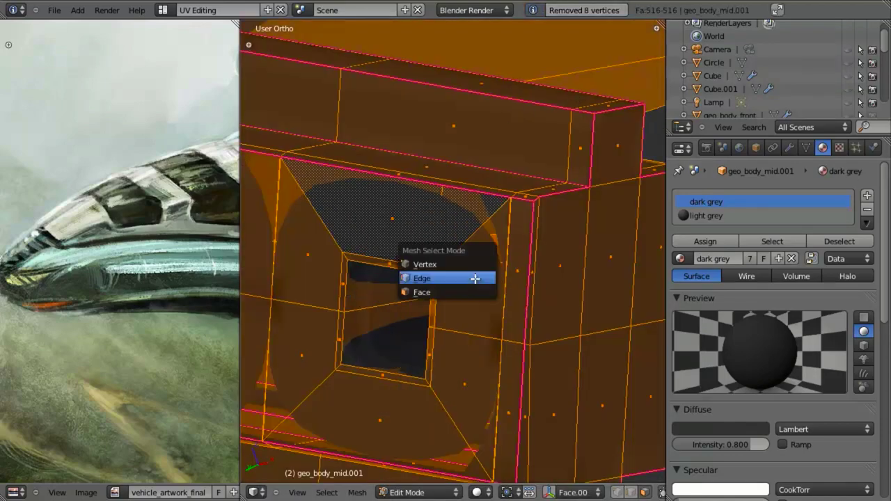
{"action": "left_click", "coordinate": [477, 260]}
{"action": "scroll", "coordinate": [470, 292], "scroll_direction": "up", "scroll_amount": 2}
{"action": "key", "text": "a"}
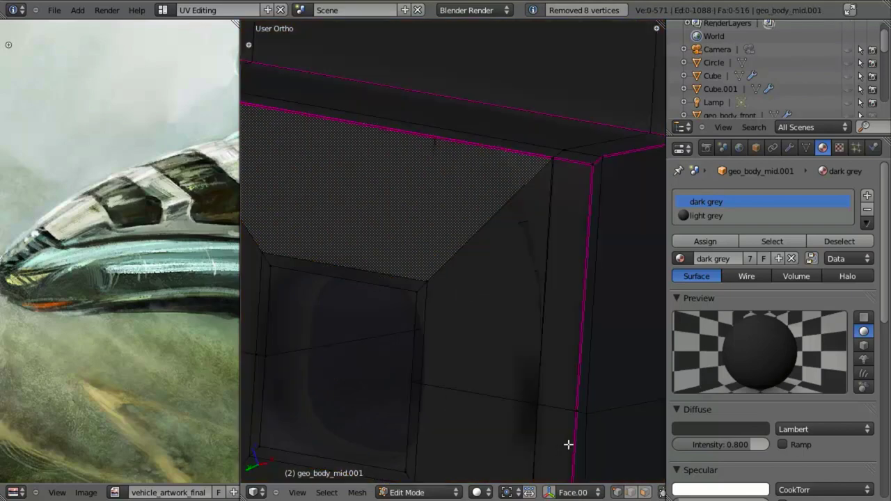
{"action": "key", "text": "g"}
{"action": "left_click", "coordinate": [553, 169]}
{"action": "scroll", "coordinate": [529, 205], "scroll_direction": "up", "scroll_amount": 5}
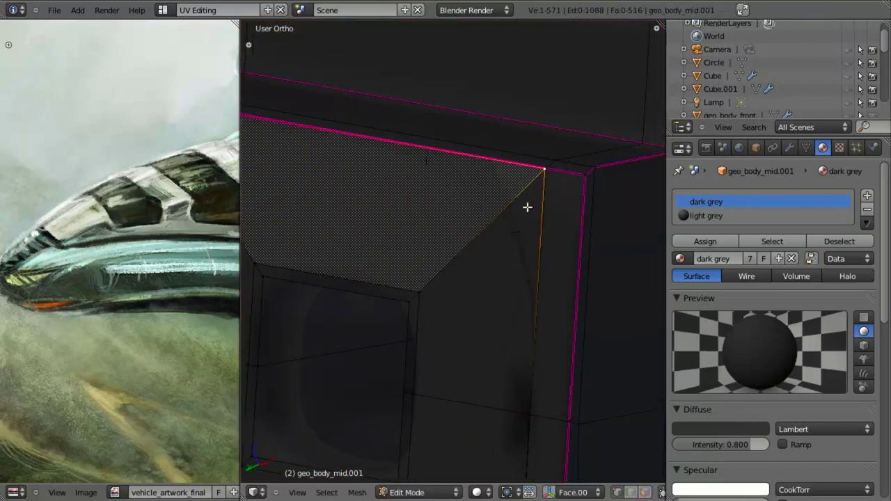
{"action": "scroll", "coordinate": [487, 275], "scroll_direction": "up", "scroll_amount": 2}
{"action": "key", "text": "g"}
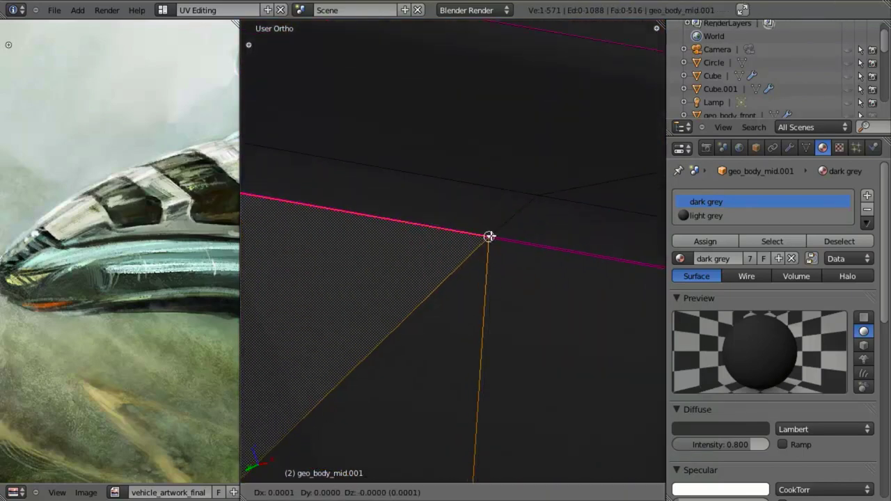
{"action": "left_click", "coordinate": [490, 236]}
Snap the duplicated ring's upper corner farther from the tube's end onto the adjoining edge loop vertex
{"action": "scroll", "coordinate": [465, 276], "scroll_direction": "down", "scroll_amount": 5}
{"action": "middle_click_drag", "start_coordinate": [407, 300], "coordinate": [664, 302], "text": "shift"}
{"action": "scroll", "coordinate": [365, 254], "scroll_direction": "down", "scroll_amount": 6}
{"action": "middle_click_drag", "start_coordinate": [384, 282], "coordinate": [559, 319], "text": "shift"}
{"action": "scroll", "coordinate": [417, 304], "scroll_direction": "up", "scroll_amount": 7}
{"action": "middle_click_drag", "start_coordinate": [296, 202], "coordinate": [388, 222], "text": "shift"}
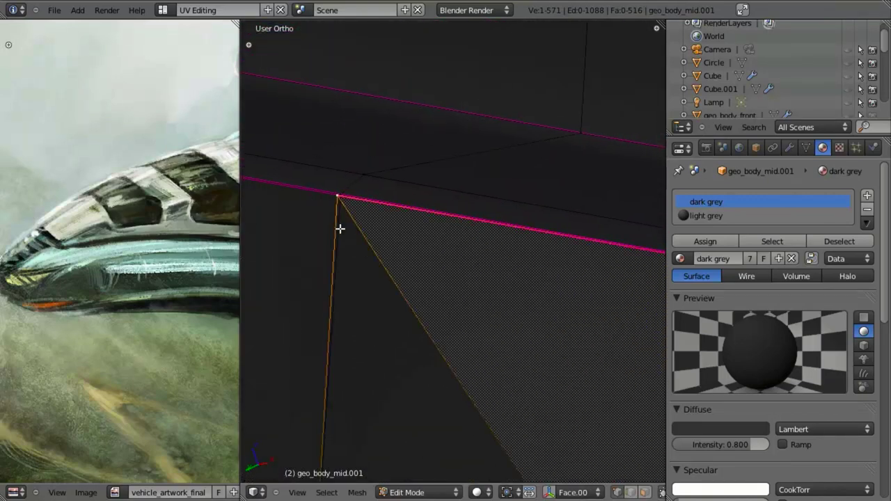
{"action": "key", "text": "g"}
{"action": "right_click", "coordinate": [342, 202]}
{"action": "key", "text": "g"}
{"action": "left_click", "coordinate": [339, 193]}
Snap the duplicated ring's lower corner farther from the tube's end onto the matching tube vertex
{"action": "scroll", "coordinate": [362, 258], "scroll_direction": "down", "scroll_amount": 6}
{"action": "scroll", "coordinate": [413, 218], "scroll_direction": "up", "scroll_amount": 2}
{"action": "middle_click_drag", "start_coordinate": [406, 374], "coordinate": [399, 263], "text": "shift"}
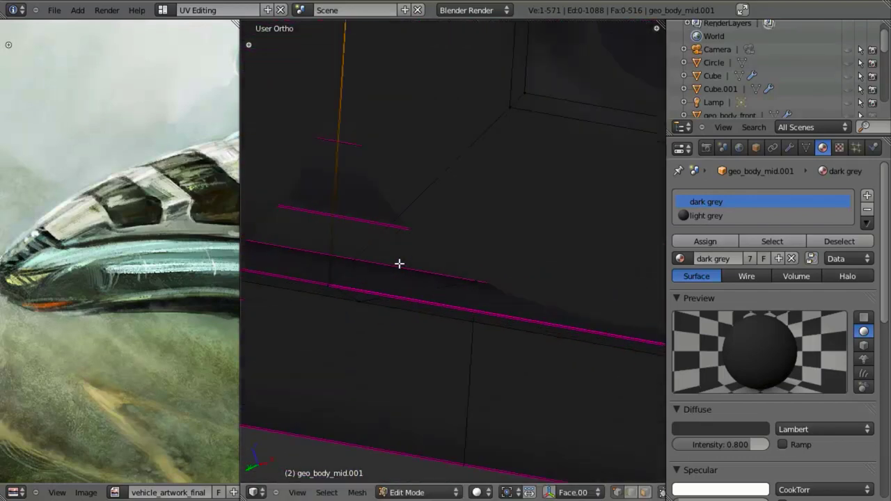
{"action": "key", "text": "g"}
{"action": "right_click", "coordinate": [372, 290]}
{"action": "key", "text": "g"}
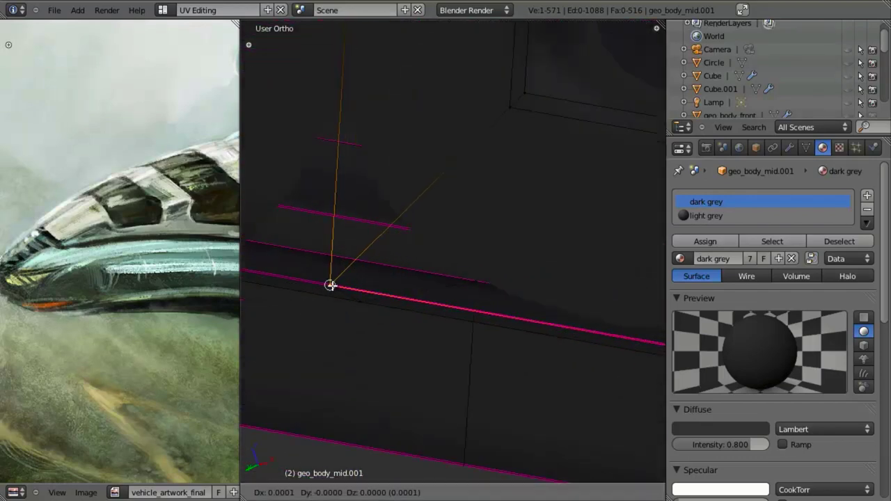
{"action": "left_click", "coordinate": [330, 285]}
Remove doubles on the whole mesh to weld the ring's outer corners, recalculate the normals and return to Object Mode
{"action": "scroll", "coordinate": [418, 324], "scroll_direction": "down", "scroll_amount": 5}
{"action": "middle_click_drag", "start_coordinate": [549, 324], "coordinate": [393, 372], "text": "shift"}
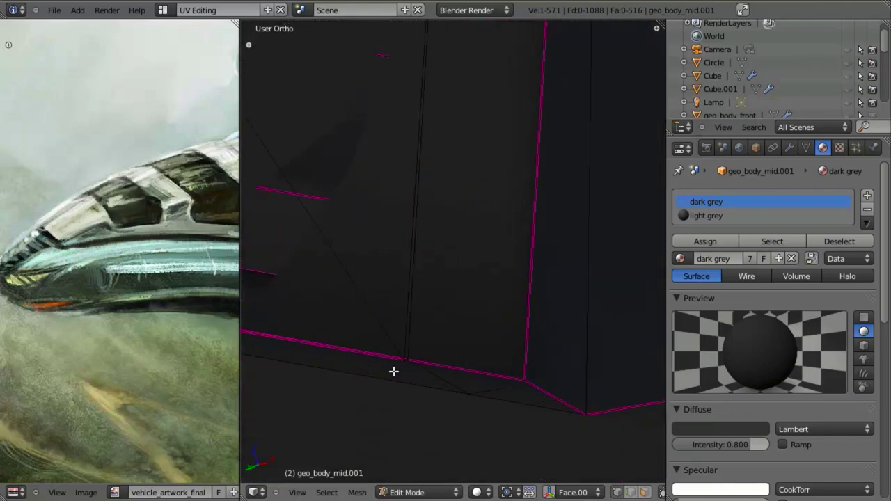
{"action": "key", "text": "a"}
{"action": "key", "text": "a"}
{"action": "key", "text": "w"}
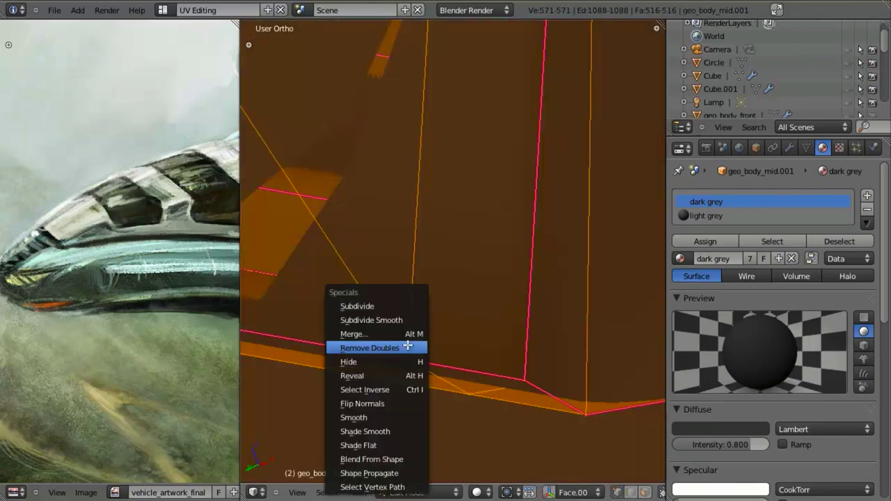
{"action": "left_click", "coordinate": [407, 343]}
{"action": "scroll", "coordinate": [474, 265], "scroll_direction": "down", "scroll_amount": 5}
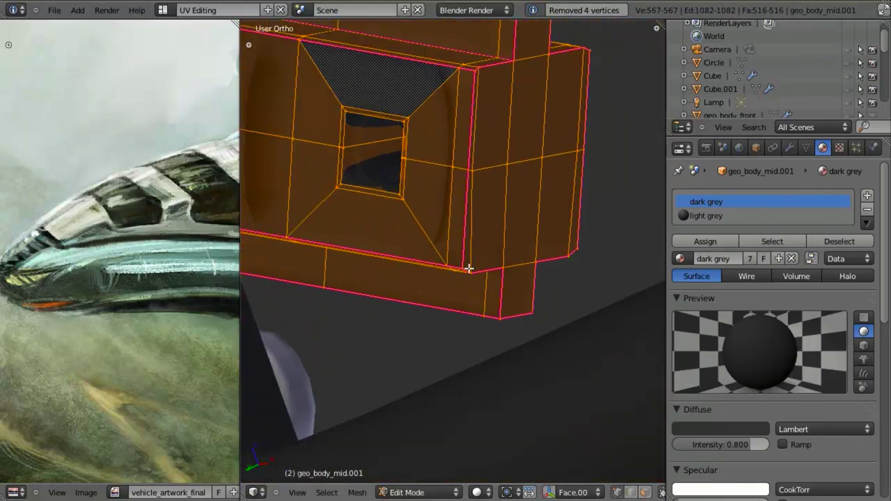
{"action": "key", "text": "ctrl+n"}
{"action": "key", "text": "Tab"}
Scale the middle vertices on both sides of the hole outward in the right view, with the X axis locked
{"action": "scroll", "coordinate": [487, 223], "scroll_direction": "down", "scroll_amount": 8}
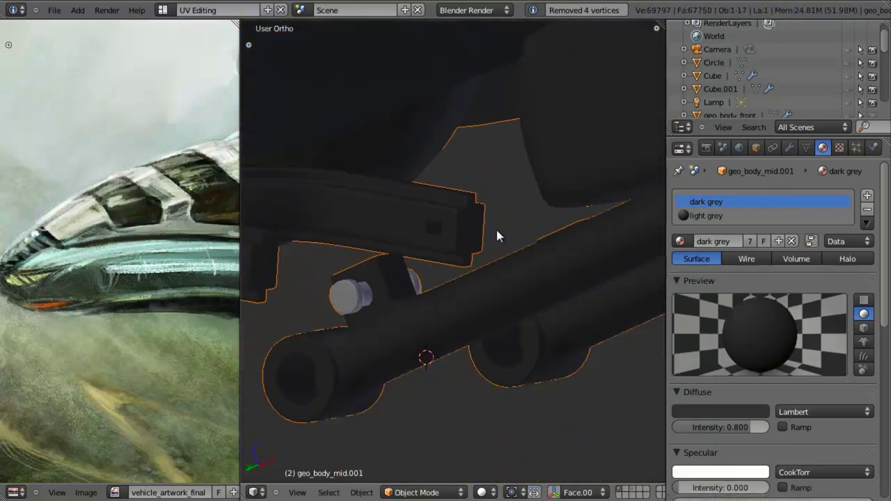
{"action": "key", "text": "KP_3"}
{"action": "scroll", "coordinate": [515, 254], "scroll_direction": "down", "scroll_amount": 2}
{"action": "scroll", "coordinate": [531, 268], "scroll_direction": "up", "scroll_amount": 10}
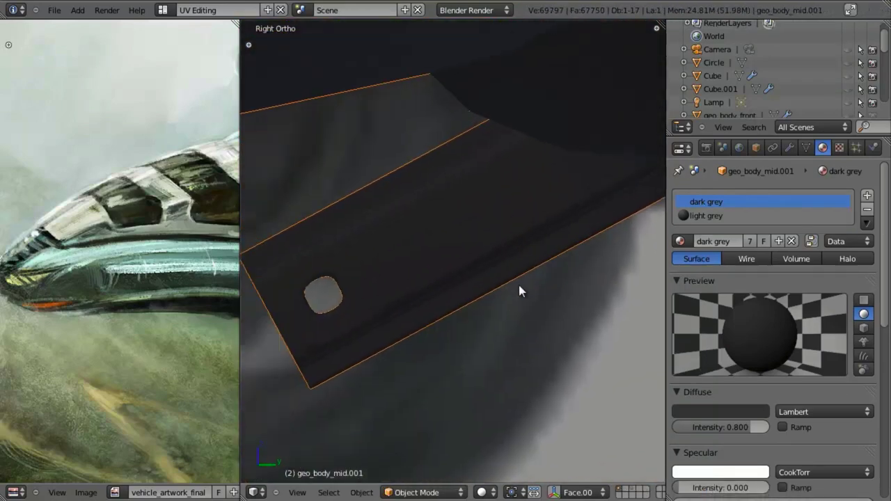
{"action": "key", "text": "Tab"}
{"action": "middle_click_drag", "start_coordinate": [383, 327], "coordinate": [437, 303], "text": "shift"}
{"action": "scroll", "coordinate": [485, 292], "scroll_direction": "up", "scroll_amount": 3}
{"action": "key", "text": "a"}
{"action": "middle_click_drag", "start_coordinate": [427, 338], "coordinate": [498, 268], "text": "shift"}
{"action": "key", "text": "z"}
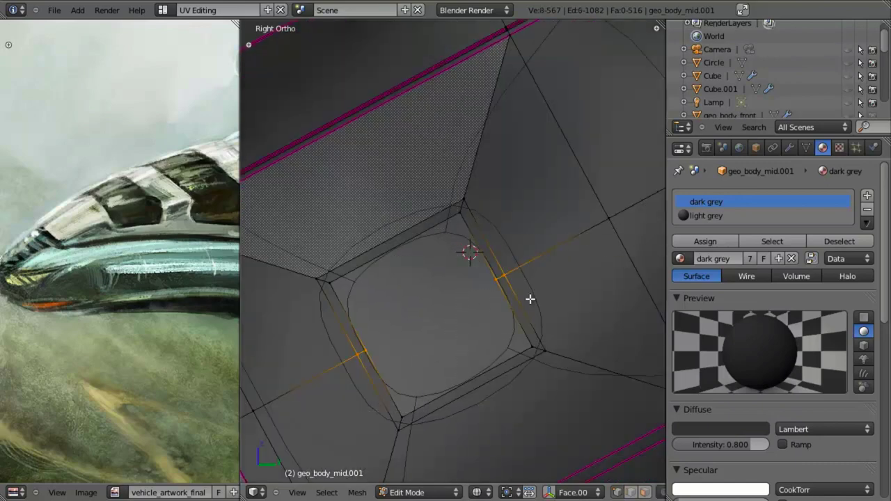
{"action": "key", "text": "s"}
{"action": "key", "text": "shift+x"}
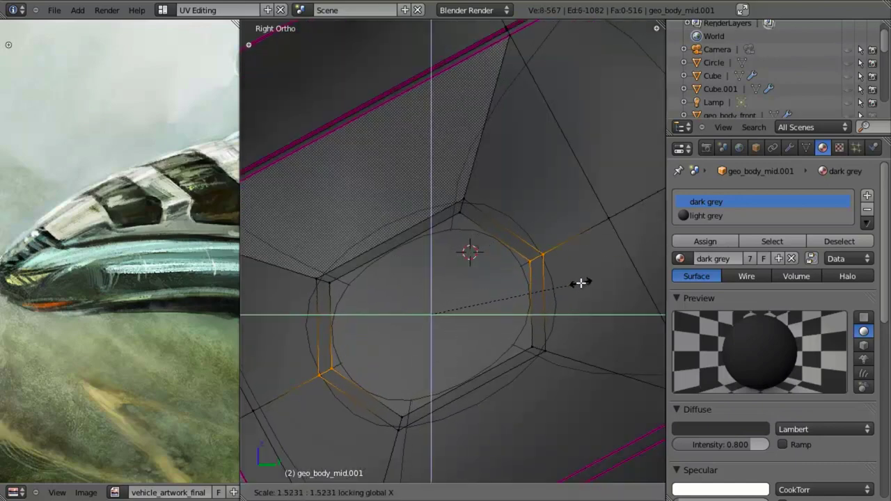
{"action": "left_click", "coordinate": [563, 278]}
Scale the hole's corner vertices farther from the tube's end apart to about 1.14, with the X axis locked
{"action": "key", "text": "a"}
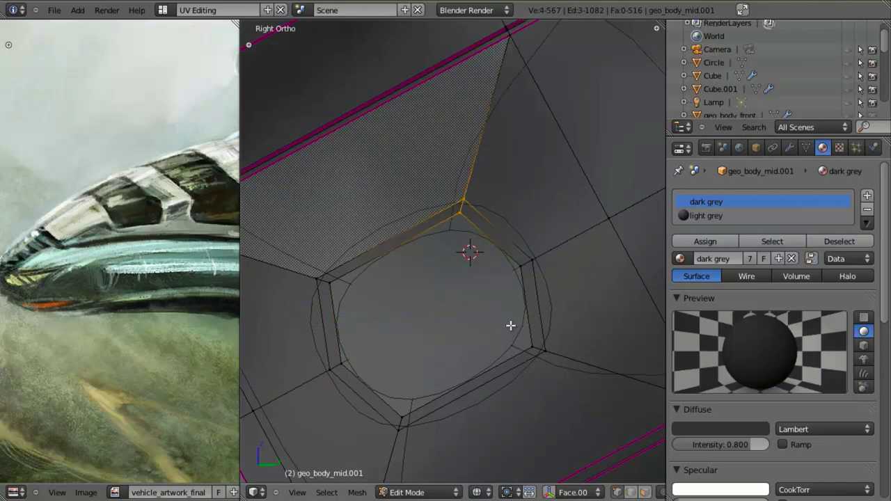
{"action": "key", "text": "s"}
{"action": "key", "text": "shift+x"}
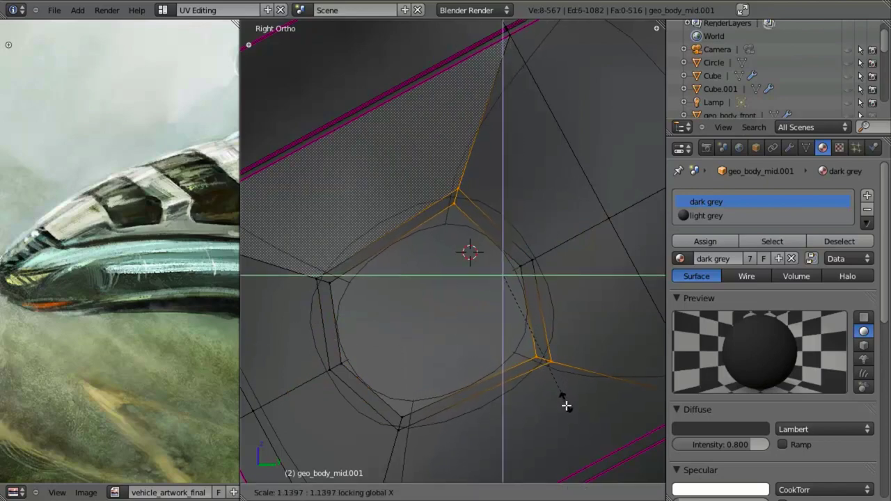
{"action": "left_click", "coordinate": [563, 402]}
Scale the hole's corner vertices nearest the tube's end apart with the X axis locked, and return to solid shading
{"action": "key", "text": "a"}
{"action": "left_click_drag", "start_coordinate": [366, 416], "coordinate": [450, 448]}
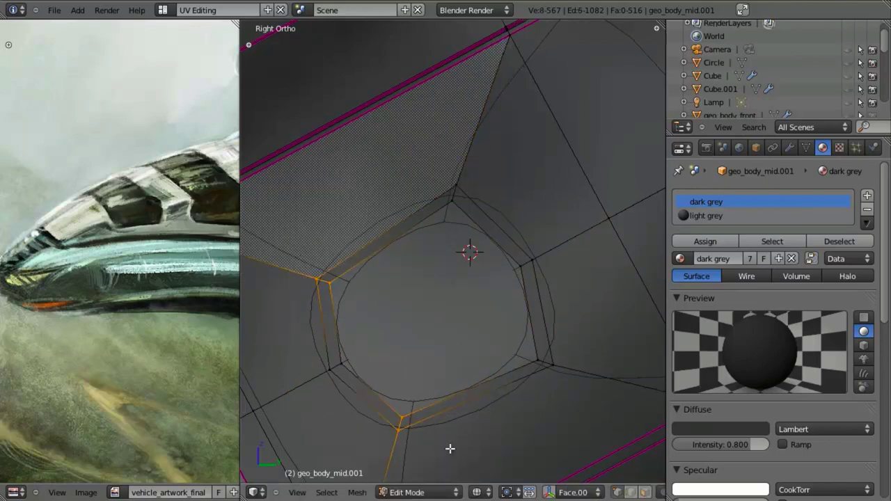
{"action": "key", "text": "s"}
{"action": "key", "text": "shift+x"}
{"action": "left_click", "coordinate": [479, 457]}
{"action": "key", "text": "z"}
{"action": "scroll", "coordinate": [491, 379], "scroll_direction": "down", "scroll_amount": 3}
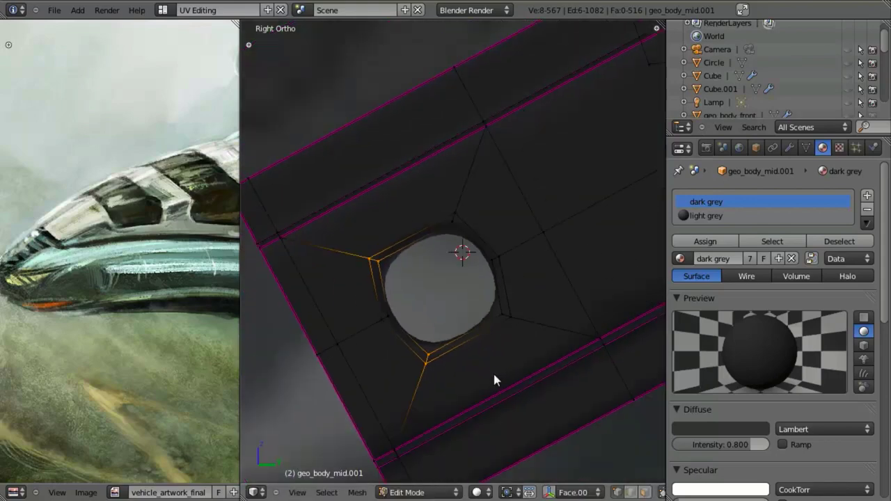
Move the hole's two corner vertex groups nearest the tube's end inward, using wireframe shading to make the outline rounder
{"action": "key", "text": "Tab"}
{"action": "scroll", "coordinate": [439, 298], "scroll_direction": "down", "scroll_amount": 4}
{"action": "key", "text": "Tab"}
{"action": "scroll", "coordinate": [430, 305], "scroll_direction": "up", "scroll_amount": 5}
{"action": "scroll", "coordinate": [430, 305], "scroll_direction": "up", "scroll_amount": 1}
{"action": "key", "text": "z"}
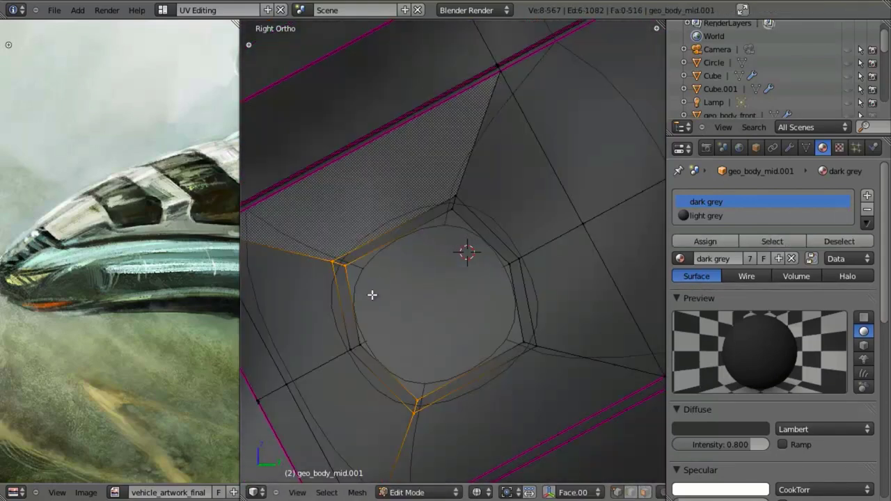
{"action": "key", "text": "g"}
{"action": "left_click", "coordinate": [388, 288]}
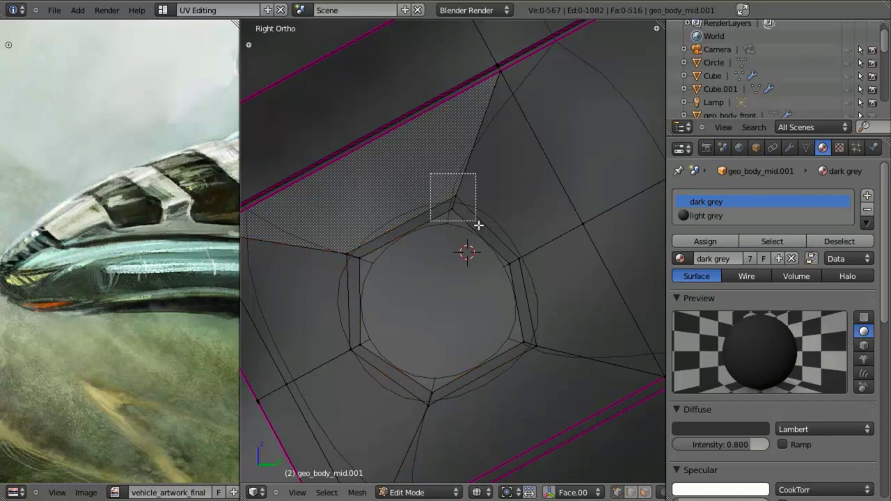
Move the hole's two opposite corner vertex groups about -0.0012 in Y and -0.0004 in Z, and return to solid Object Mode
{"action": "left_click_drag", "start_coordinate": [507, 324], "coordinate": [547, 374]}
{"action": "key", "text": "g"}
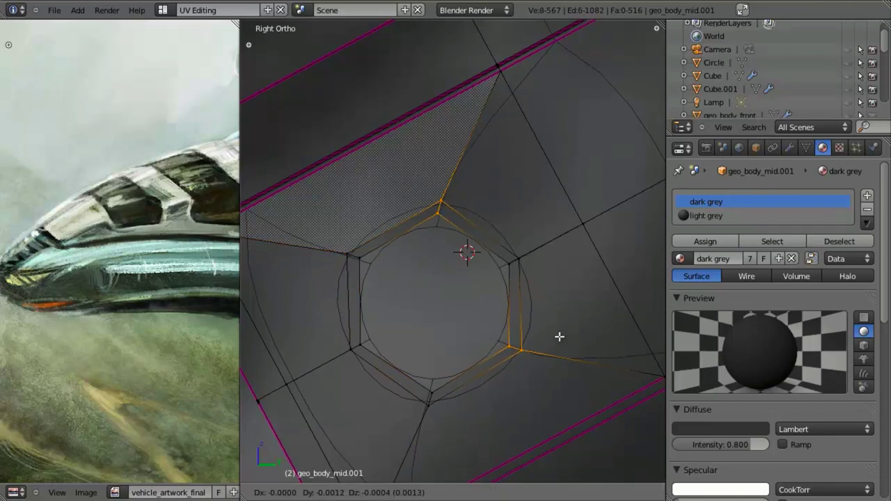
{"action": "left_click", "coordinate": [559, 336]}
{"action": "key", "text": "z"}
{"action": "scroll", "coordinate": [499, 360], "scroll_direction": "down", "scroll_amount": 1}
{"action": "key", "text": "Tab"}
{"action": "scroll", "coordinate": [471, 333], "scroll_direction": "down", "scroll_amount": 11}
{"action": "scroll", "coordinate": [410, 299], "scroll_direction": "up", "scroll_amount": 6}
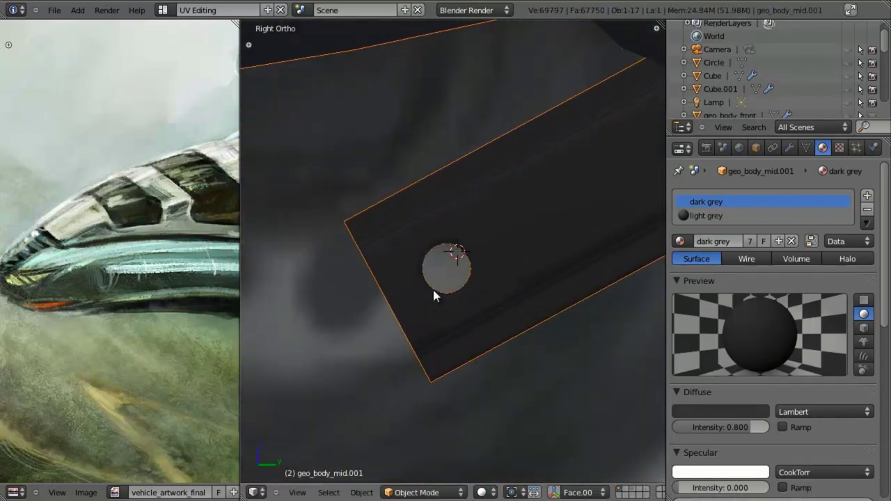
Inspect the hole's shape and the tube's position relative to the bracket, pin and reference wheel, in solid and wireframe shading
{"action": "key", "text": "Tab"}
{"action": "scroll", "coordinate": [505, 292], "scroll_direction": "up", "scroll_amount": 3}
{"action": "middle_click_drag", "start_coordinate": [504, 292], "coordinate": [440, 233]}
{"action": "key", "text": "a"}
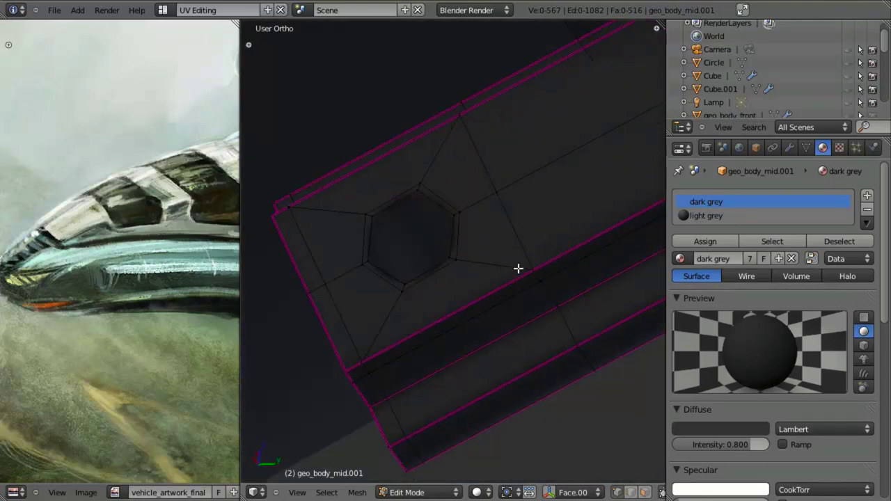
{"action": "key", "text": "Tab"}
{"action": "scroll", "coordinate": [392, 302], "scroll_direction": "down", "scroll_amount": 14}
{"action": "middle_click_drag", "start_coordinate": [376, 317], "coordinate": [435, 331]}
{"action": "scroll", "coordinate": [418, 306], "scroll_direction": "down", "scroll_amount": 3}
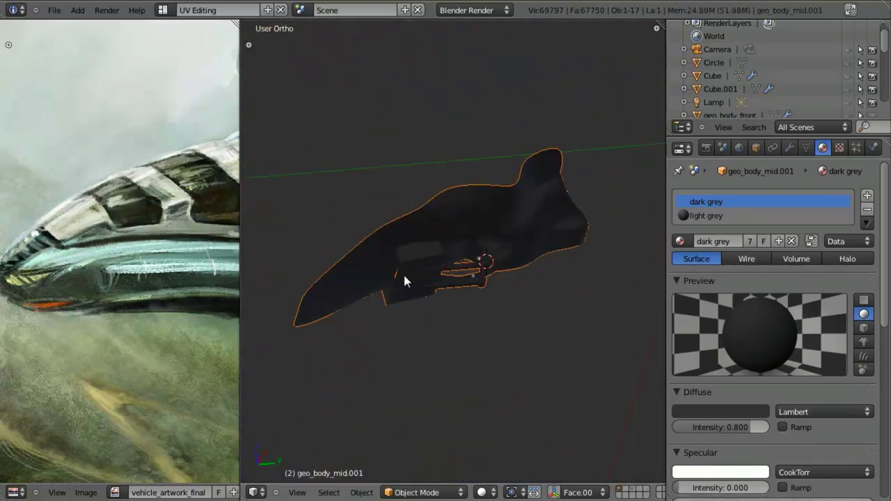
{"action": "scroll", "coordinate": [439, 286], "scroll_direction": "up", "scroll_amount": 5}
{"action": "key", "text": "KP_3"}
{"action": "scroll", "coordinate": [454, 296], "scroll_direction": "down", "scroll_amount": 4}
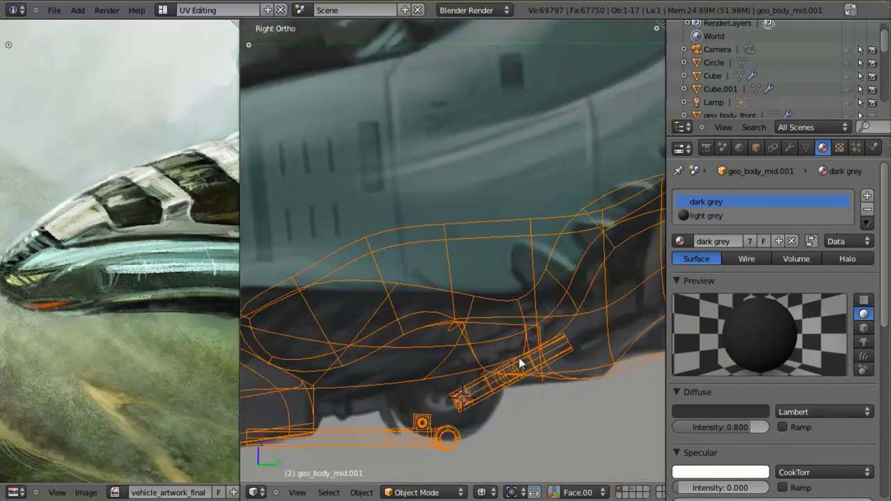
{"action": "middle_click_drag", "start_coordinate": [521, 364], "coordinate": [503, 299], "text": "shift"}
{"action": "scroll", "coordinate": [507, 285], "scroll_direction": "up", "scroll_amount": 5}
{"action": "key", "text": "z"}
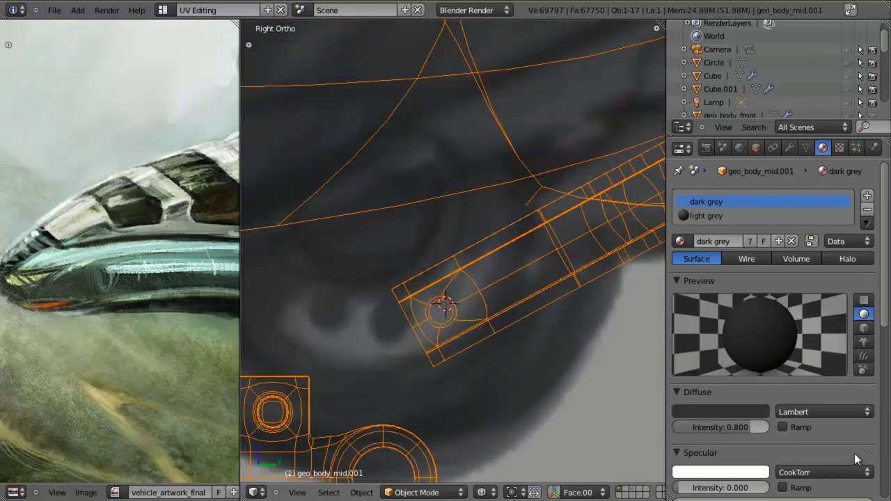
{"action": "scroll", "coordinate": [826, 450], "scroll_direction": "down", "scroll_amount": 8}
{"action": "scroll", "coordinate": [367, 318], "scroll_direction": "down", "scroll_amount": 4}
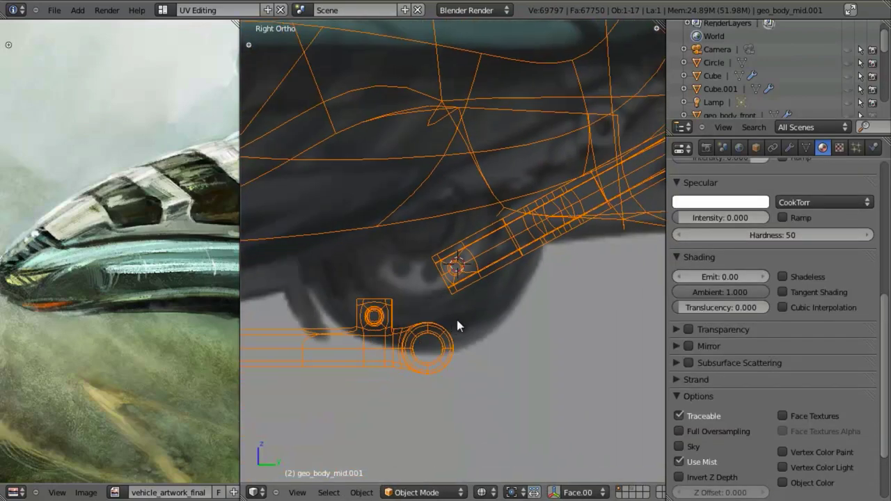
{"action": "scroll", "coordinate": [456, 319], "scroll_direction": "up", "scroll_amount": 4}
{"action": "middle_click_drag", "start_coordinate": [475, 306], "coordinate": [486, 290], "text": "shift"}
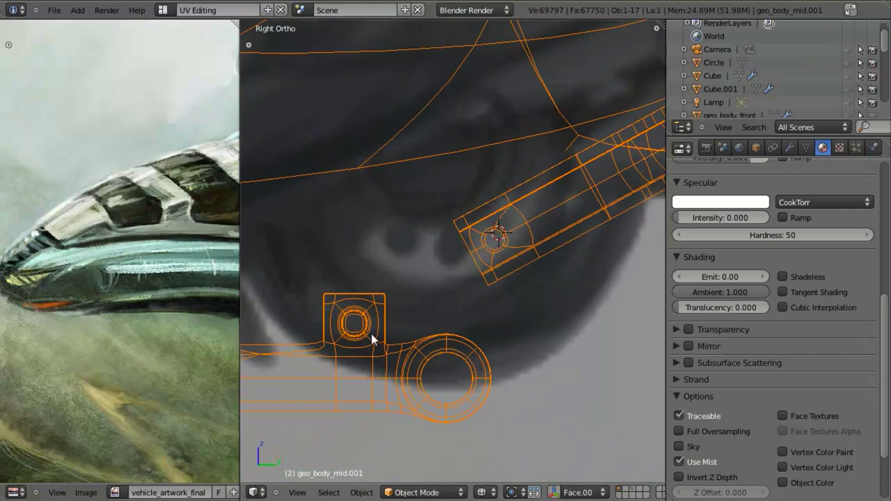
Duplicate the bracket's pin in the right view, moving the copy about 0.08 in Y and 0.05 in Z onto the tube's hole
{"action": "key", "text": "z"}
{"action": "middle_click_drag", "start_coordinate": [371, 334], "coordinate": [455, 308]}
{"action": "scroll", "coordinate": [424, 287], "scroll_direction": "down", "scroll_amount": 5}
{"action": "key", "text": "Tab"}
{"action": "scroll", "coordinate": [420, 214], "scroll_direction": "up", "scroll_amount": 6}
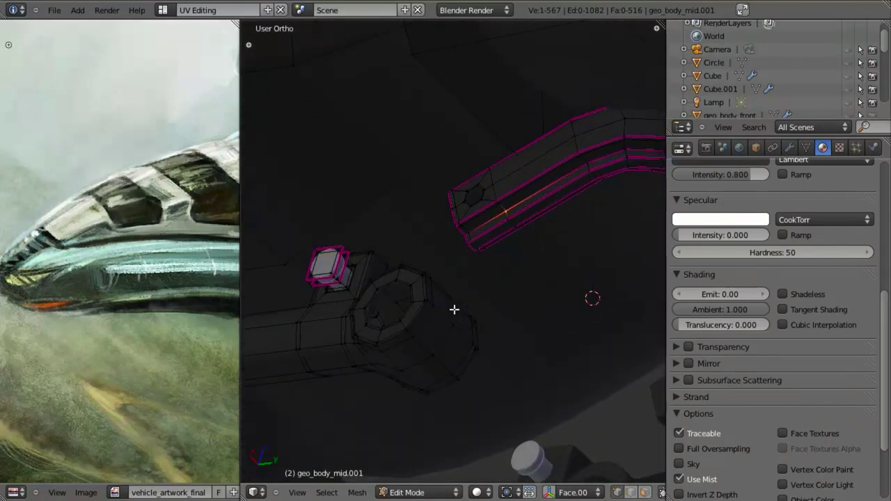
{"action": "key", "text": "KP_3"}
{"action": "middle_click_drag", "start_coordinate": [504, 364], "coordinate": [393, 68], "text": "shift"}
{"action": "scroll", "coordinate": [416, 224], "scroll_direction": "up", "scroll_amount": 3}
{"action": "middle_click_drag", "start_coordinate": [415, 224], "coordinate": [382, 281], "text": "shift"}
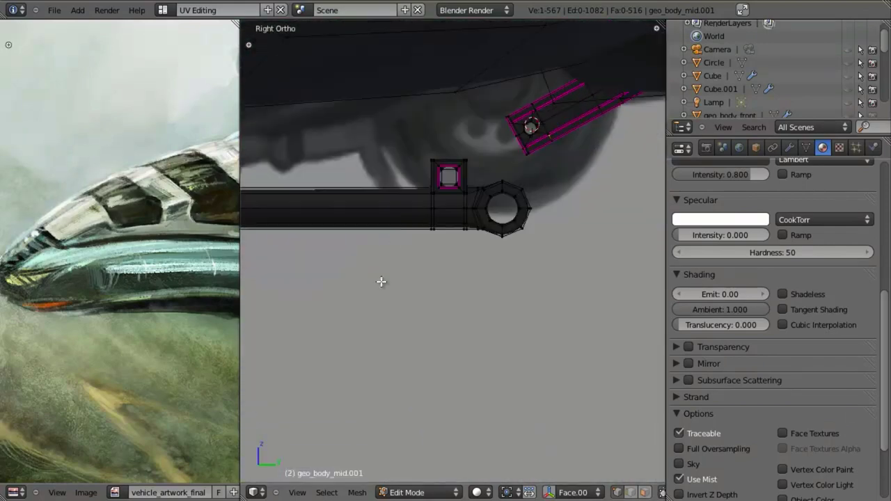
{"action": "scroll", "coordinate": [417, 243], "scroll_direction": "up", "scroll_amount": 3}
{"action": "middle_click_drag", "start_coordinate": [485, 141], "coordinate": [411, 281], "text": "shift"}
{"action": "key", "text": "l"}
{"action": "scroll", "coordinate": [424, 264], "scroll_direction": "up", "scroll_amount": 2}
{"action": "key", "text": "shift+d"}
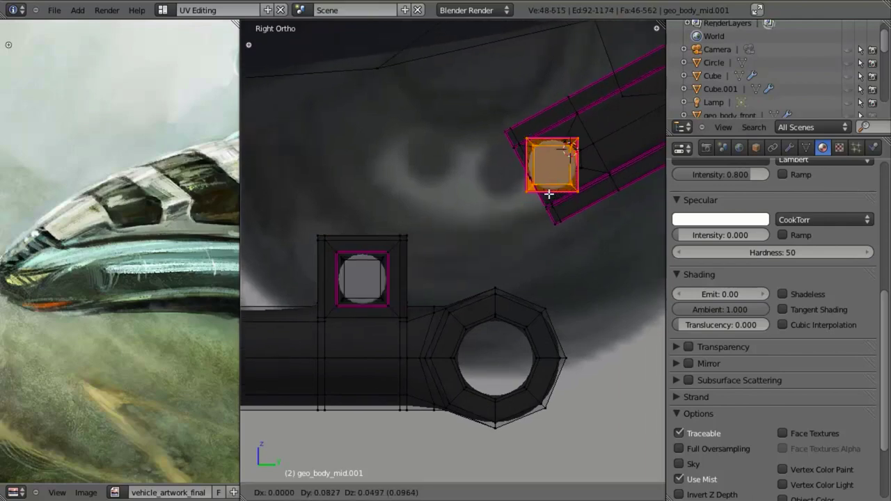
{"action": "left_click", "coordinate": [543, 189]}
Zoom in on the pin copy and fine-tune its position so it is centred on the tube's hole
{"action": "key", "text": "KP_Decimal"}
{"action": "key", "text": "g"}
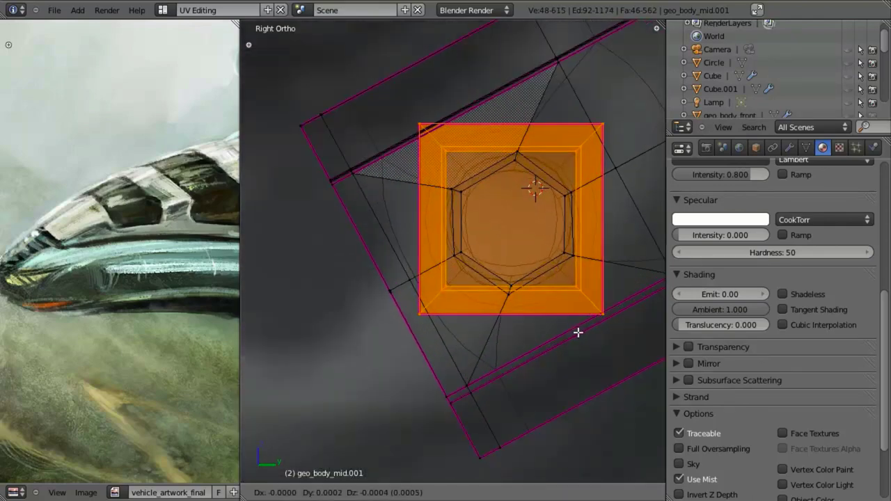
{"action": "left_click", "coordinate": [581, 334]}
Try scaling the pin copy down slightly against the tube's hole
{"action": "scroll", "coordinate": [418, 354], "scroll_direction": "down", "scroll_amount": 3}
{"action": "middle_click_drag", "start_coordinate": [401, 355], "coordinate": [528, 293]}
{"action": "key", "text": "s"}
{"action": "left_click", "coordinate": [526, 289]}
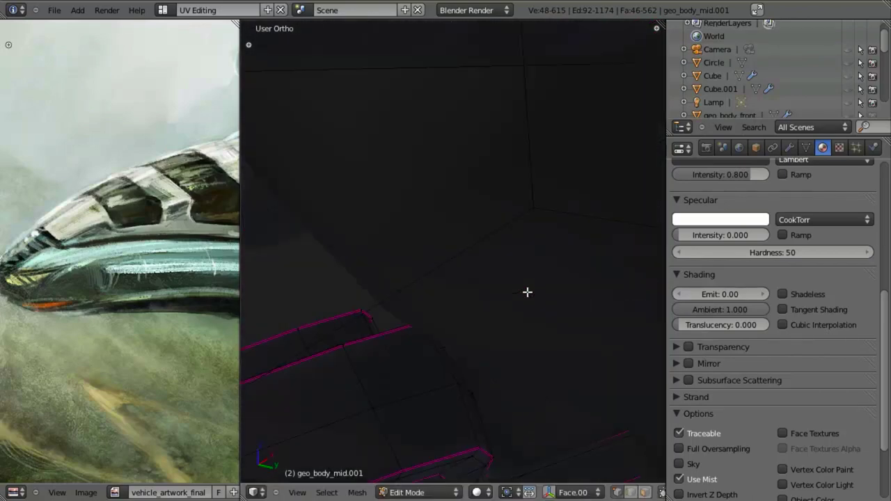
{"action": "key", "text": "KP_3"}
{"action": "scroll", "coordinate": [529, 233], "scroll_direction": "down", "scroll_amount": 6}
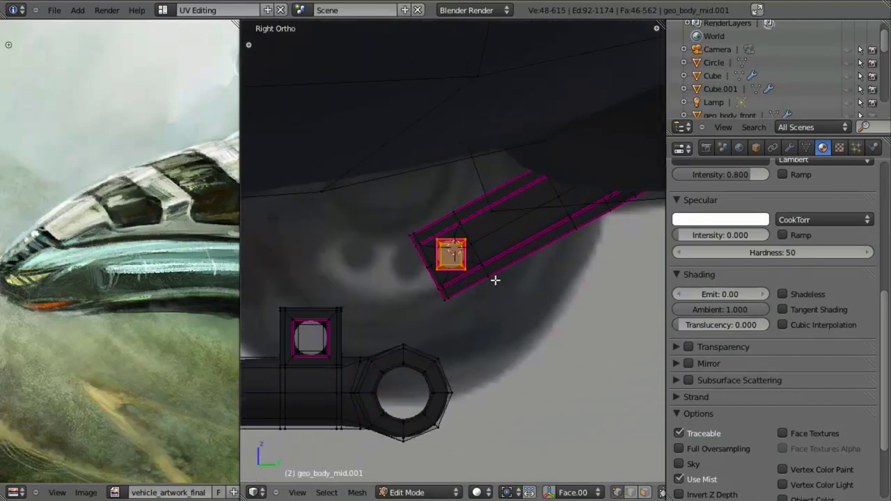
{"action": "scroll", "coordinate": [458, 310], "scroll_direction": "up", "scroll_amount": 6}
{"action": "scroll", "coordinate": [461, 303], "scroll_direction": "up", "scroll_amount": 3}
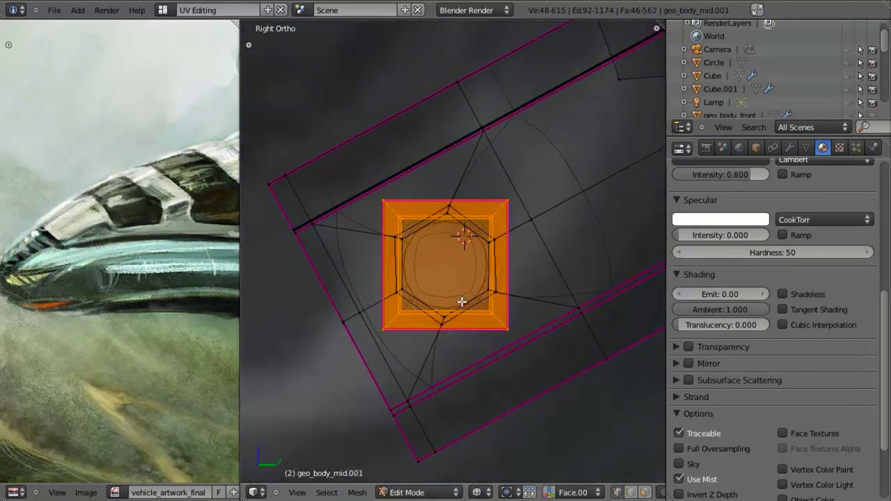
Select the vertex ring around the tube's hole, scale it to about 1.40 with the X axis locked, and check it in Object Mode
{"action": "key", "text": "a"}
{"action": "key", "text": "b"}
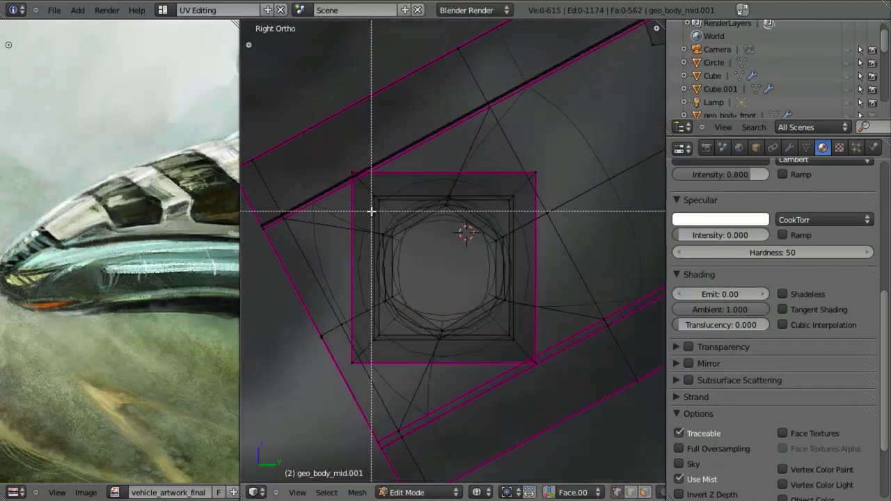
{"action": "key", "text": "ctrl+KP_Add"}
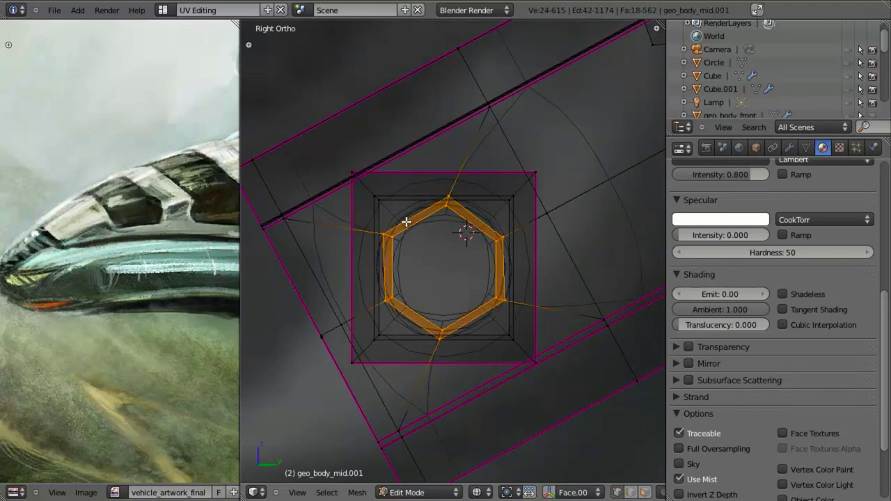
{"action": "key", "text": "s"}
{"action": "key", "text": "shift+x"}
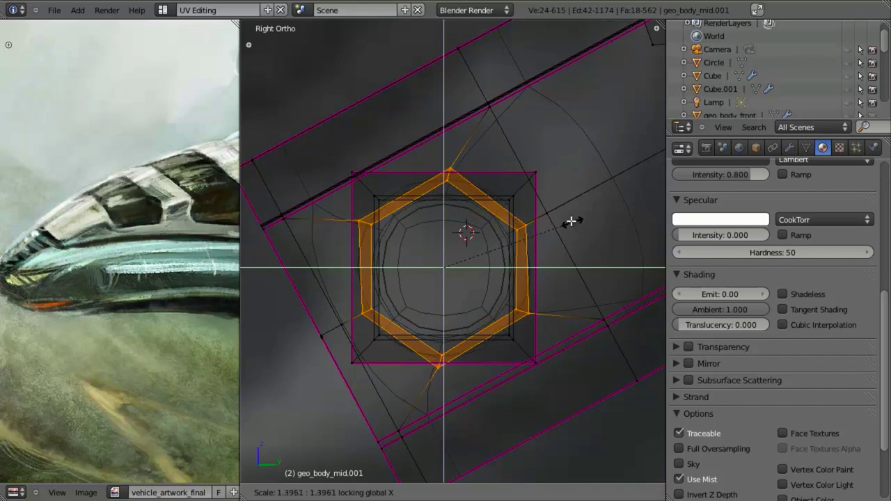
{"action": "left_click", "coordinate": [570, 221]}
{"action": "key", "text": "z"}
{"action": "mouse_move", "coordinate": [303, 231]}
{"action": "middle_mouse_down"}
{"action": "mouse_move", "coordinate": [422, 244]}
{"action": "mouse_move", "coordinate": [445, 272]}
{"action": "middle_mouse_up"}
{"action": "key", "text": "Tab"}
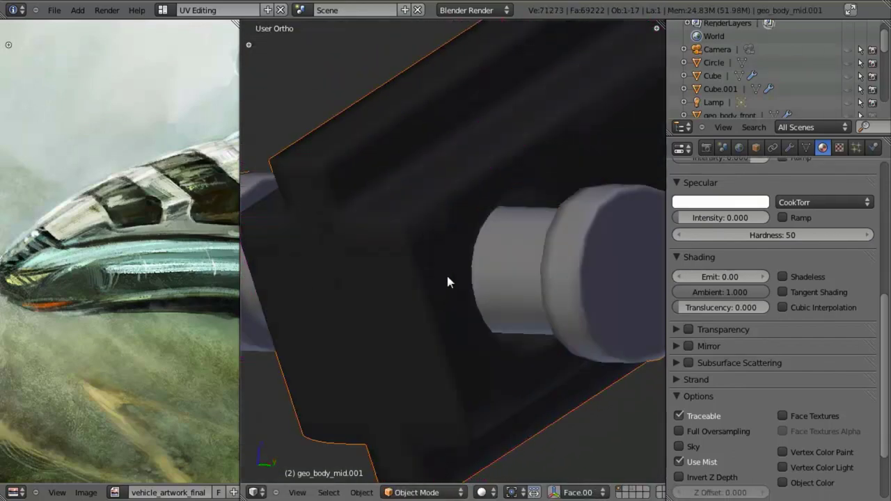
Scale the hole's vertex ring down slightly around the pin with the X axis locked, and return to Object Mode
{"action": "scroll", "coordinate": [447, 274], "scroll_direction": "down", "scroll_amount": 2}
{"action": "key", "text": "Tab"}
{"action": "scroll", "coordinate": [569, 373], "scroll_direction": "up", "scroll_amount": 3}
{"action": "key", "text": "s"}
{"action": "key", "text": "shift+x"}
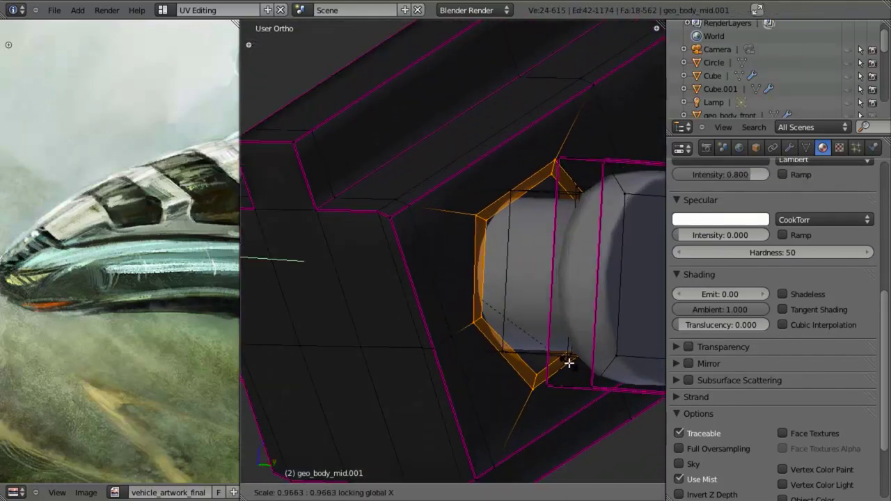
{"action": "left_click", "coordinate": [565, 336]}
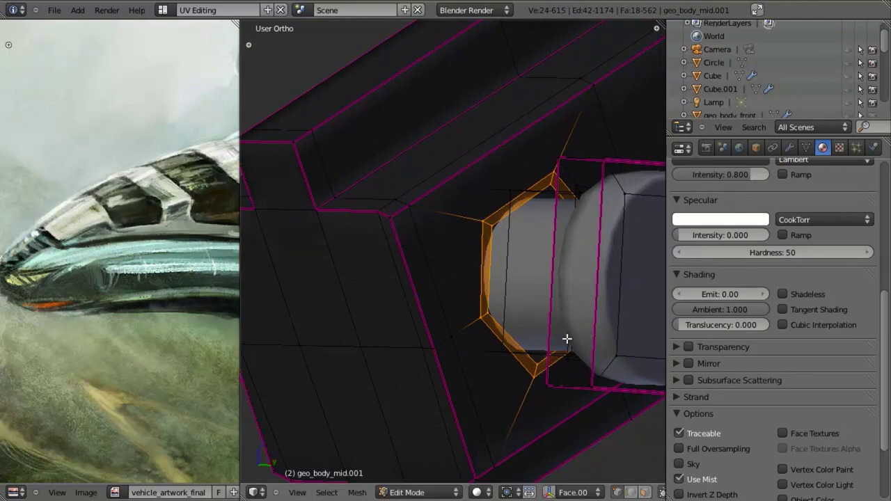
{"action": "key", "text": "Tab"}
{"action": "scroll", "coordinate": [496, 390], "scroll_direction": "down", "scroll_amount": 4}
Select both pins in the right view, snap the 3D cursor to the selection midway between them, and deselect everything
{"action": "key", "text": "KP_3"}
{"action": "scroll", "coordinate": [502, 365], "scroll_direction": "up", "scroll_amount": 5}
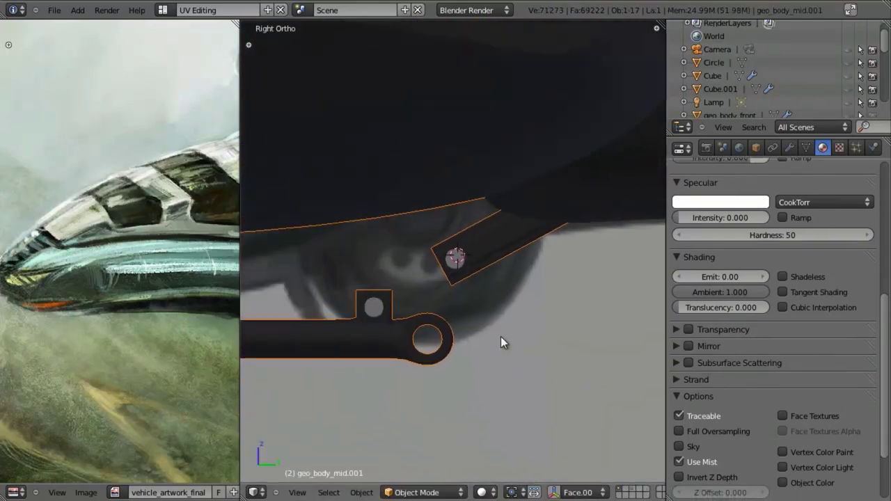
{"action": "scroll", "coordinate": [478, 303], "scroll_direction": "down", "scroll_amount": 3}
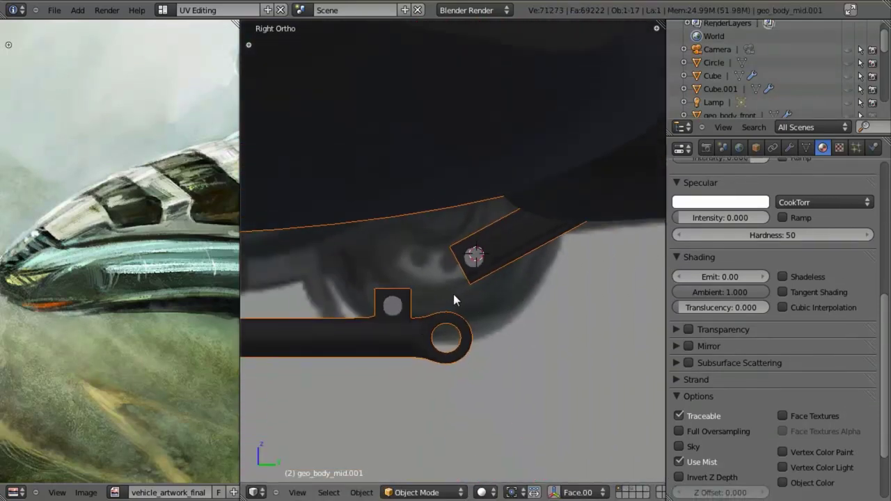
{"action": "key", "text": "Tab"}
{"action": "scroll", "coordinate": [448, 318], "scroll_direction": "up", "scroll_amount": 2}
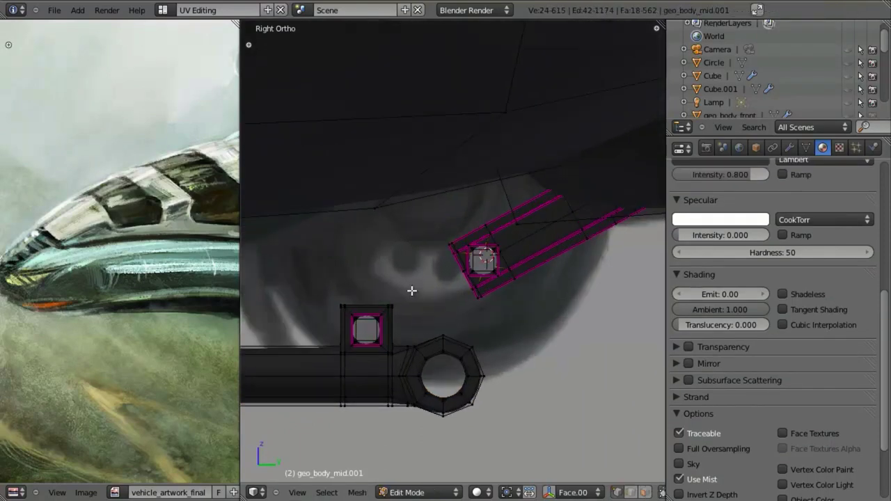
{"action": "scroll", "coordinate": [519, 282], "scroll_direction": "up", "scroll_amount": 4}
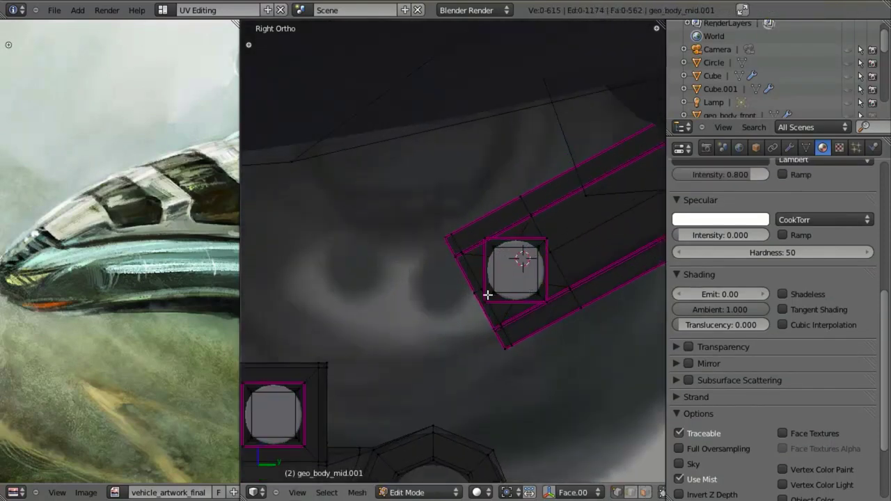
{"action": "key", "text": "l"}
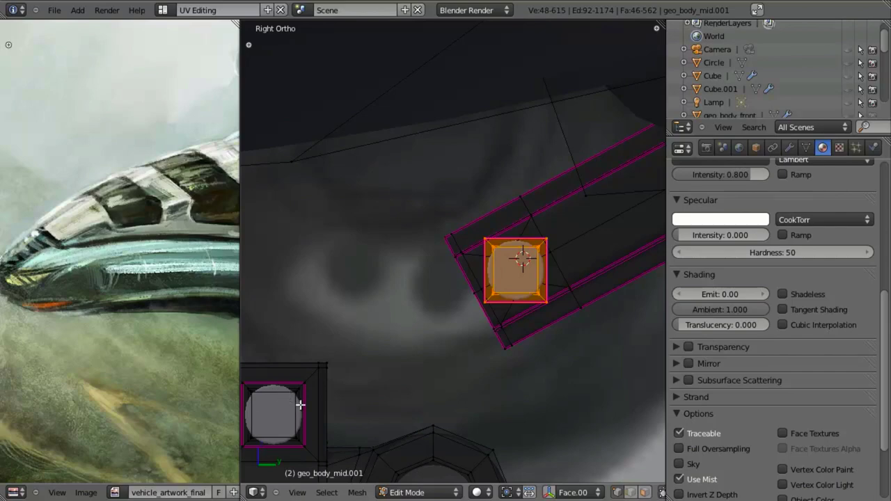
{"action": "key", "text": "l"}
{"action": "key", "text": "shift+s"}
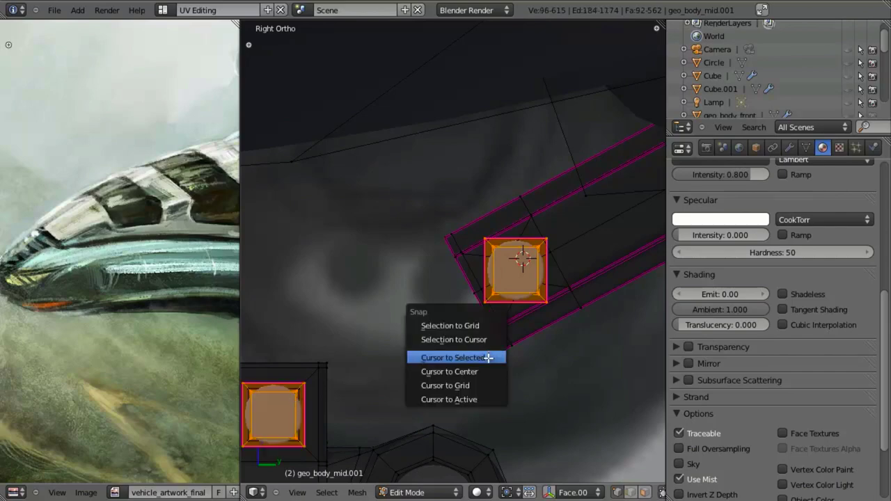
{"action": "left_click", "coordinate": [488, 357]}
{"action": "scroll", "coordinate": [487, 358], "scroll_direction": "down", "scroll_amount": 4}
{"action": "key", "text": "a"}
Maximize the 3D view, add a cube at the cursor between the pins, and scale it down to slightly smaller than the pins
{"action": "left_click", "coordinate": [789, 148]}
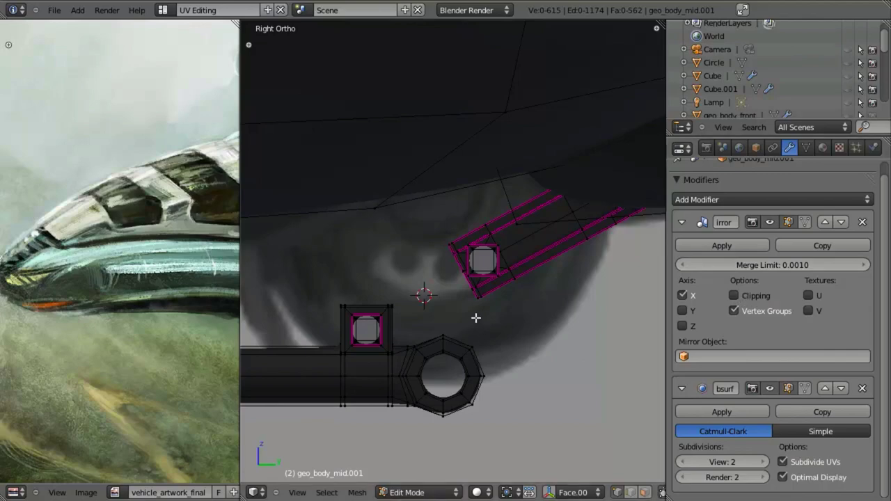
{"action": "key", "text": "shift+space"}
{"action": "key", "text": "shift+a"}
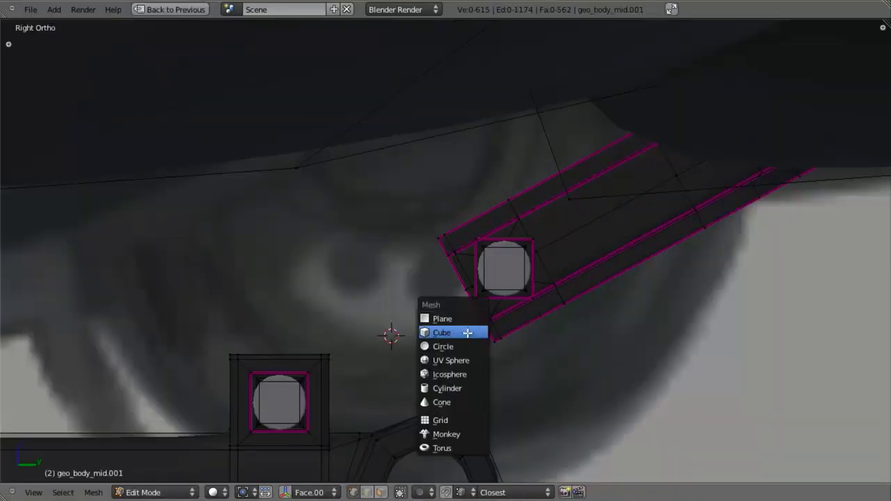
{"action": "left_click", "coordinate": [468, 333]}
{"action": "scroll", "coordinate": [468, 335], "scroll_direction": "down", "scroll_amount": 3}
{"action": "key", "text": "s"}
{"action": "left_click", "coordinate": [428, 305]}
{"action": "key", "text": "s"}
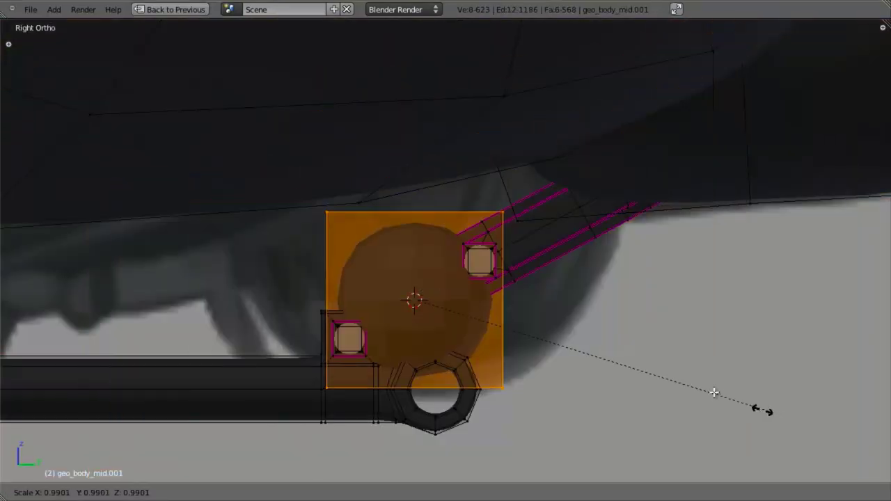
{"action": "left_click", "coordinate": [458, 329]}
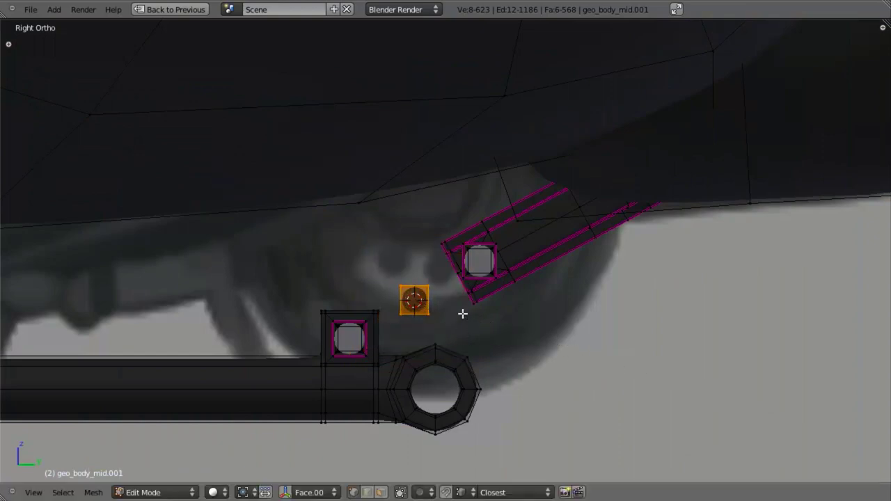
Stretch the small cube along the Z axis into a tall bar, and show it in wireframe from the front
{"action": "key", "text": "s"}
{"action": "key", "text": "z"}
{"action": "left_click", "coordinate": [642, 427]}
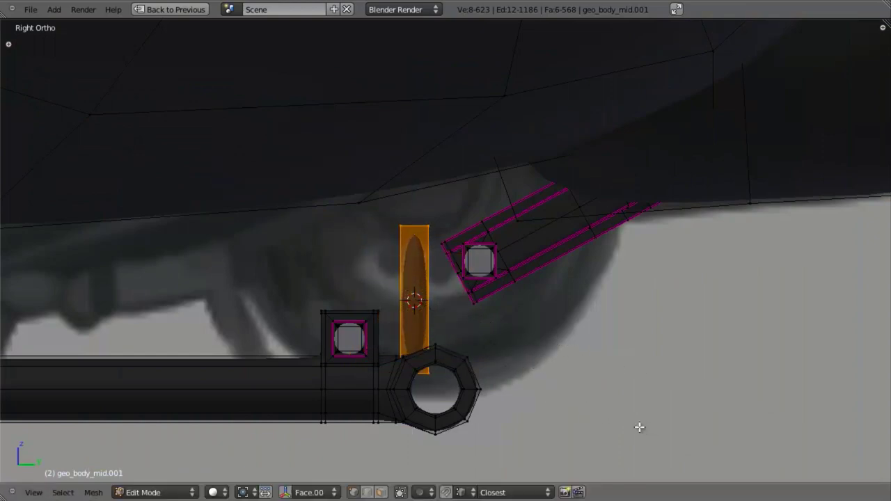
{"action": "middle_click_drag", "start_coordinate": [640, 428], "coordinate": [590, 411]}
{"action": "key", "text": "KP_1"}
{"action": "middle_click_drag", "start_coordinate": [559, 358], "coordinate": [517, 349], "text": "shift"}
{"action": "key", "text": "z"}
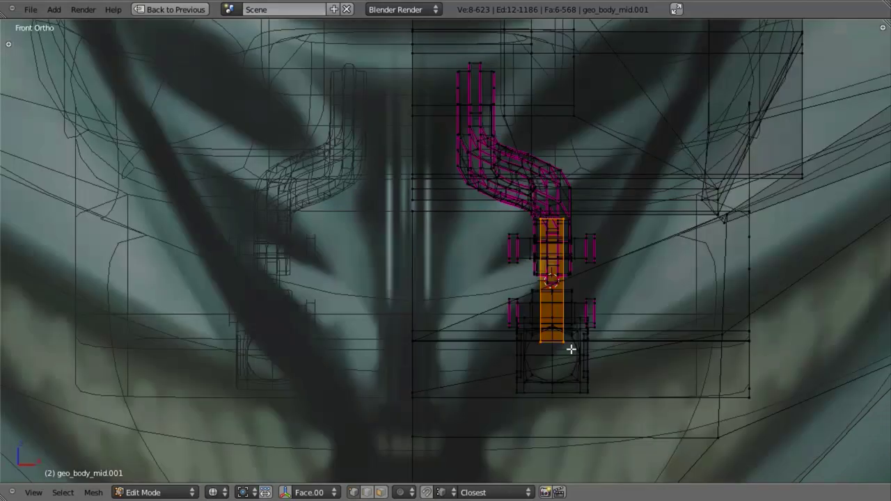
Thin the bar along X to about 0.61 of its width and move it about 0.0215 along X, beside the tube
{"action": "middle_click_drag", "start_coordinate": [571, 349], "coordinate": [514, 352], "text": "shift"}
{"action": "scroll", "coordinate": [664, 395], "scroll_direction": "up", "scroll_amount": 3}
{"action": "key", "text": "s"}
{"action": "key", "text": "x"}
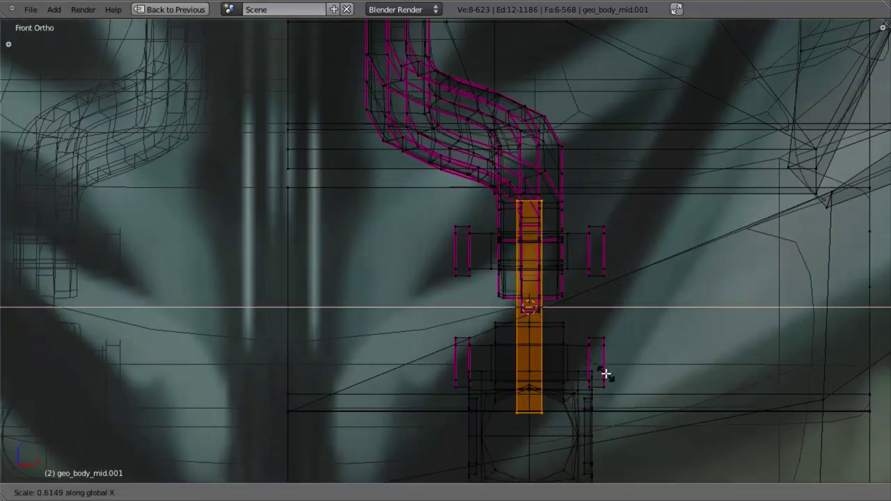
{"action": "left_click", "coordinate": [608, 373]}
{"action": "key", "text": "g"}
{"action": "key", "text": "x"}
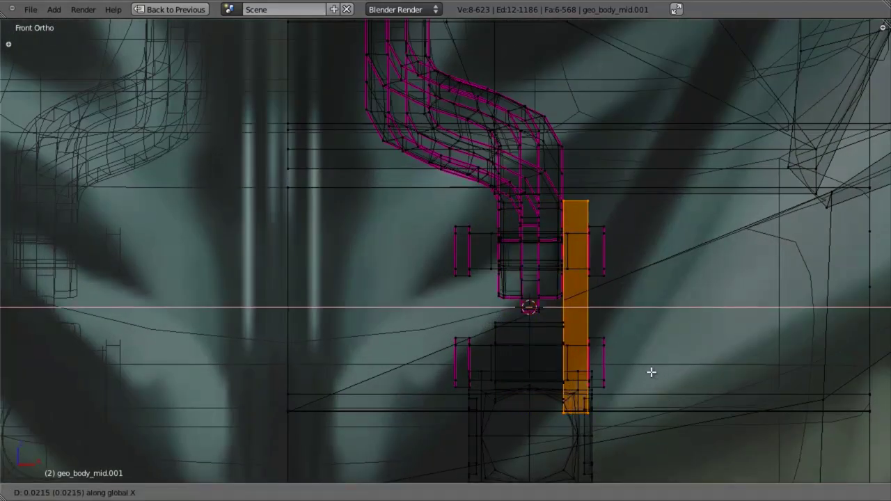
{"action": "left_click", "coordinate": [650, 372]}
Fine-tune the bar's X position and thickness so that it fits between the tube and the pin heads
{"action": "middle_click_drag", "start_coordinate": [566, 358], "coordinate": [444, 329], "text": "shift"}
{"action": "scroll", "coordinate": [599, 354], "scroll_direction": "up", "scroll_amount": 3}
{"action": "key", "text": "g"}
{"action": "key", "text": "x"}
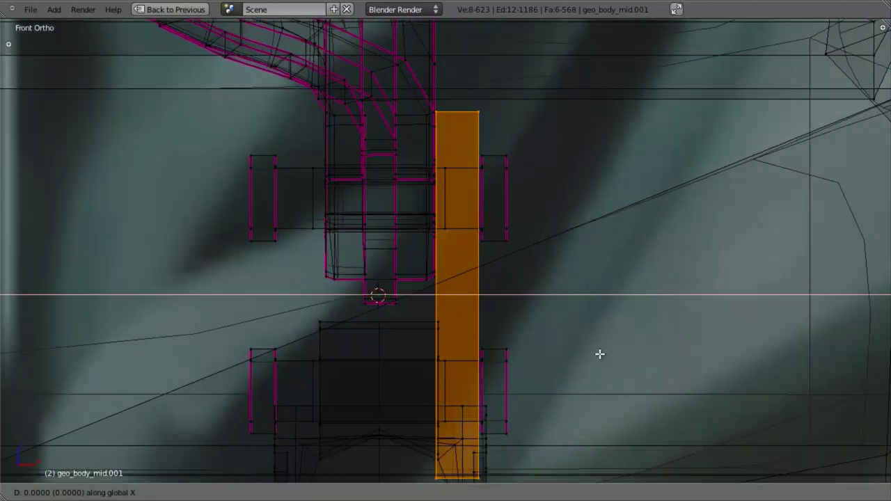
{"action": "left_click", "coordinate": [601, 355]}
{"action": "key", "text": "s"}
{"action": "key", "text": "x"}
{"action": "left_click", "coordinate": [590, 349]}
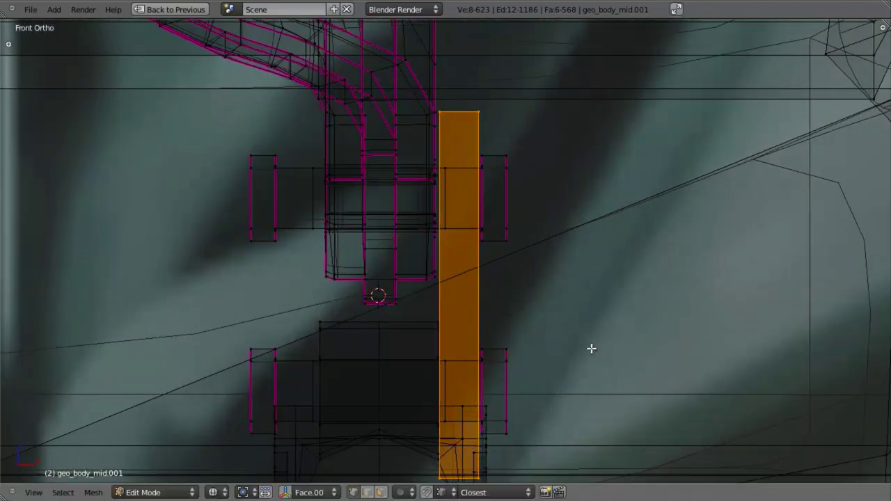
Widen the bar along the Y axis in the right view to slightly more than the pins' width, and deselect it
{"action": "middle_click_drag", "start_coordinate": [594, 352], "coordinate": [592, 352]}
{"action": "key", "text": "KP_3"}
{"action": "key", "text": "KP_Decimal"}
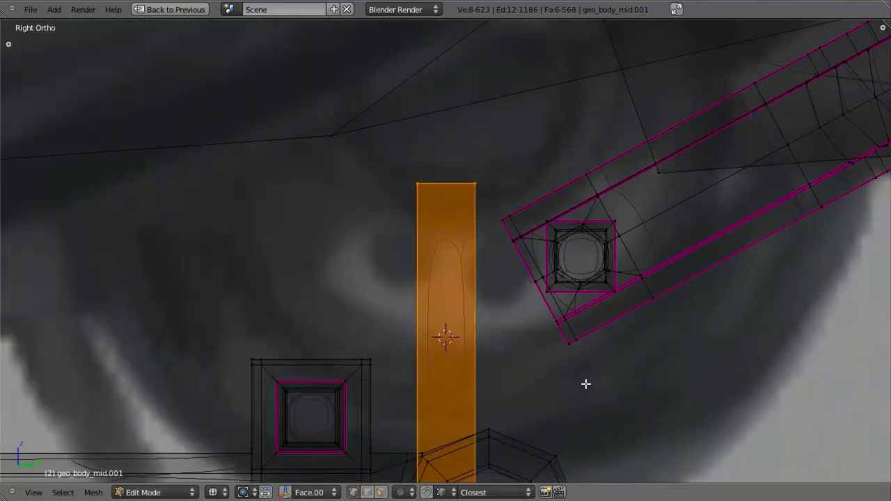
{"action": "key", "text": "s"}
{"action": "key", "text": "y"}
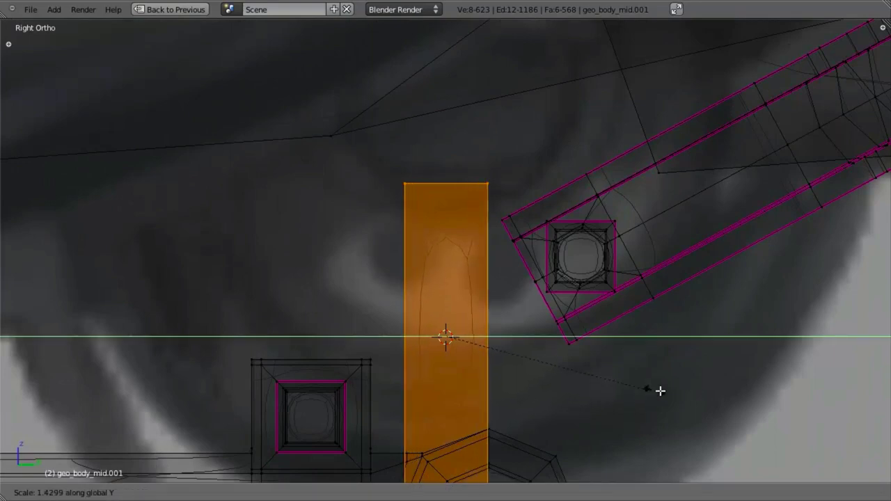
{"action": "left_click", "coordinate": [674, 389]}
{"action": "key", "text": "s"}
{"action": "key", "text": "y"}
{"action": "left_click", "coordinate": [653, 392]}
{"action": "key", "text": "a"}
{"action": "scroll", "coordinate": [557, 386], "scroll_direction": "down", "scroll_amount": 3}
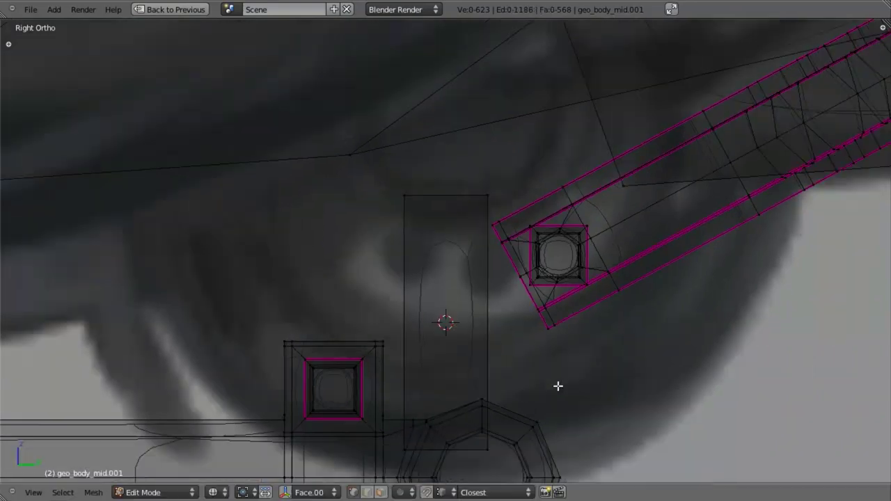
Add two centred loop cuts across the bar and spread them along Z close to its upper and lower ends
{"action": "key", "text": "ctrl+r"}
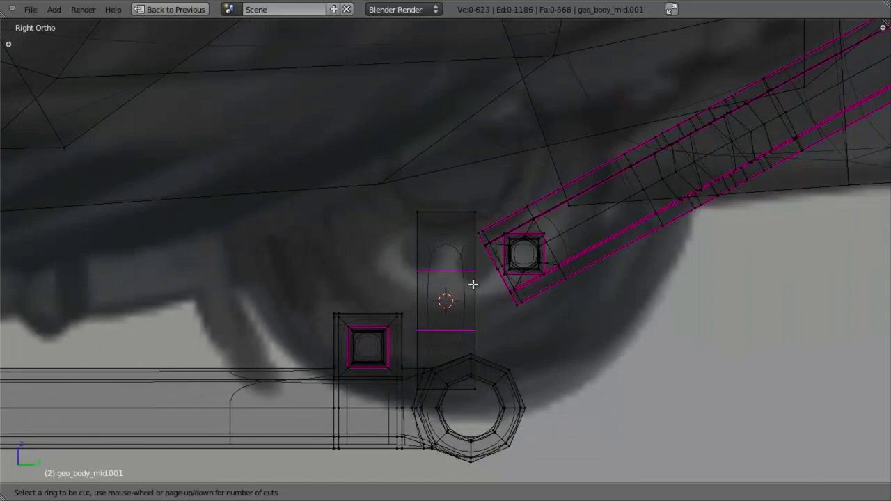
{"action": "left_click", "coordinate": [472, 284]}
{"action": "right_click", "coordinate": [494, 292]}
{"action": "scroll", "coordinate": [493, 292], "scroll_direction": "up", "scroll_amount": 2}
{"action": "key", "text": "s"}
{"action": "key", "text": "z"}
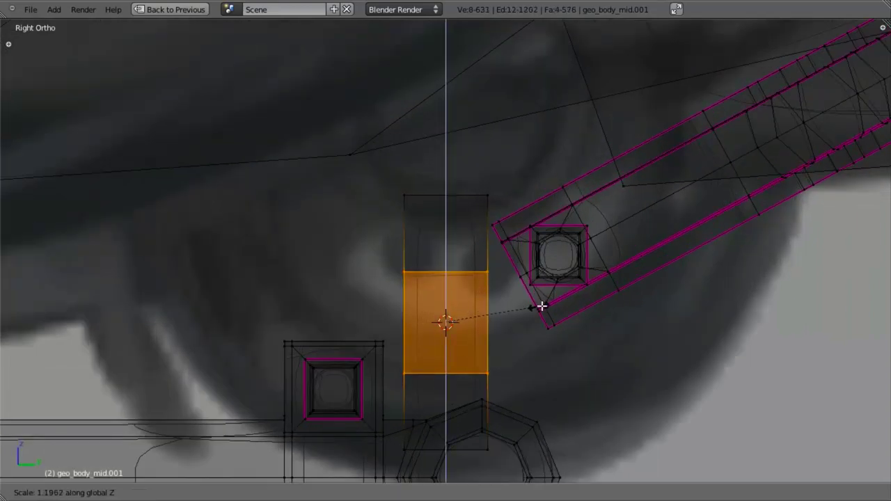
{"action": "left_click", "coordinate": [547, 303]}
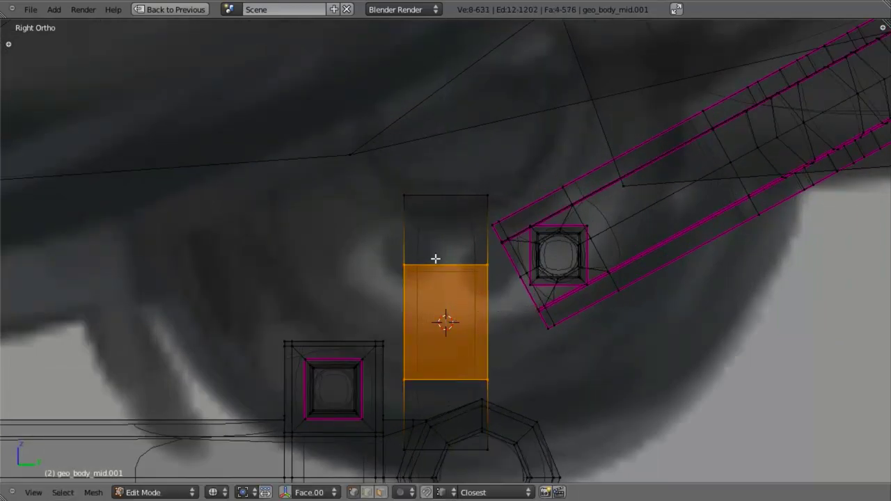
{"action": "key", "text": "s"}
{"action": "key", "text": "z"}
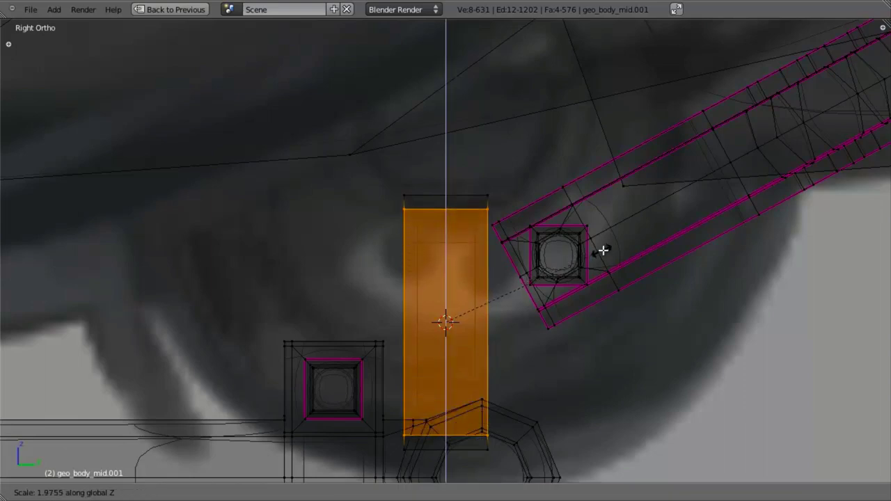
{"action": "left_click", "coordinate": [607, 252]}
Add two more loop cuts across the bar's middle section and spread them along Z by about 1.5
{"action": "key", "text": "a"}
{"action": "key", "text": "ctrl+r"}
{"action": "scroll", "coordinate": [487, 324], "scroll_direction": "up", "scroll_amount": 1}
{"action": "left_click", "coordinate": [488, 324]}
{"action": "right_click", "coordinate": [496, 325]}
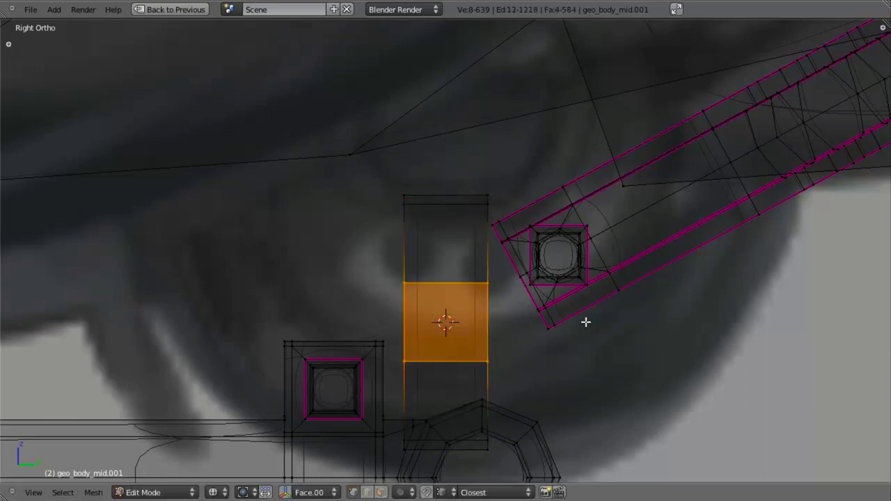
{"action": "key", "text": "s"}
{"action": "key", "text": "z"}
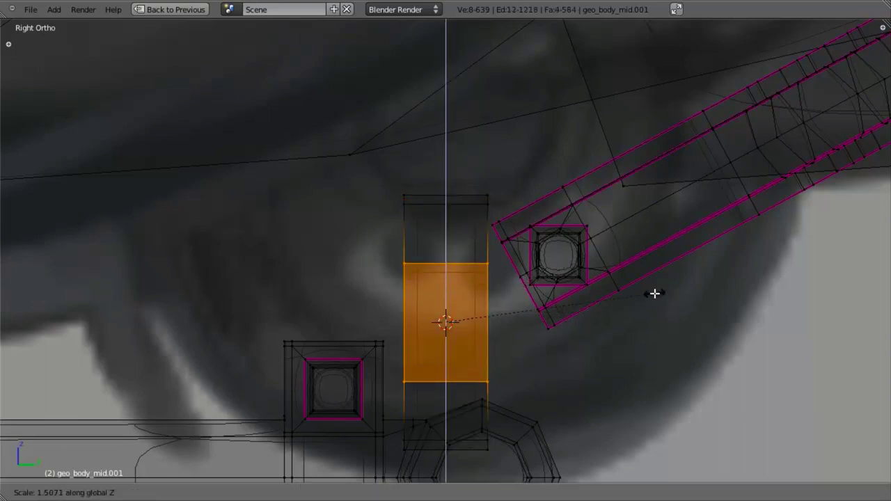
{"action": "left_click", "coordinate": [655, 293]}
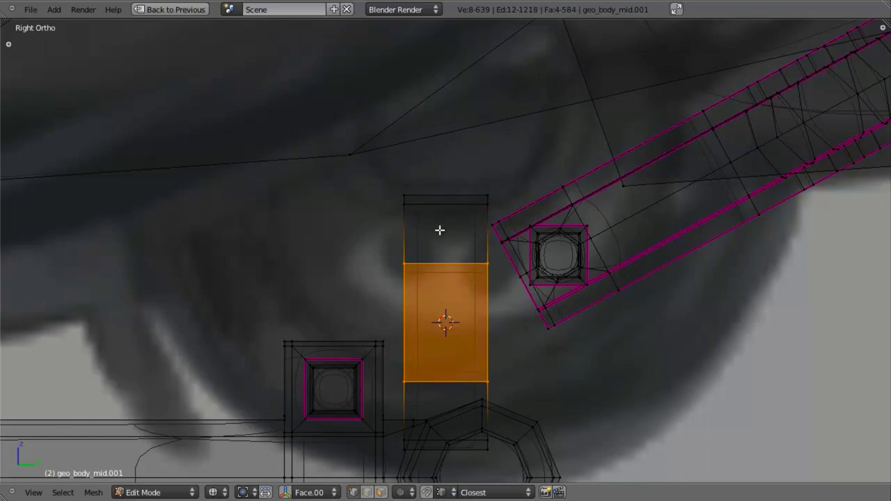
{"action": "scroll", "coordinate": [439, 230], "scroll_direction": "up", "scroll_amount": 3}
{"action": "key", "text": "a"}
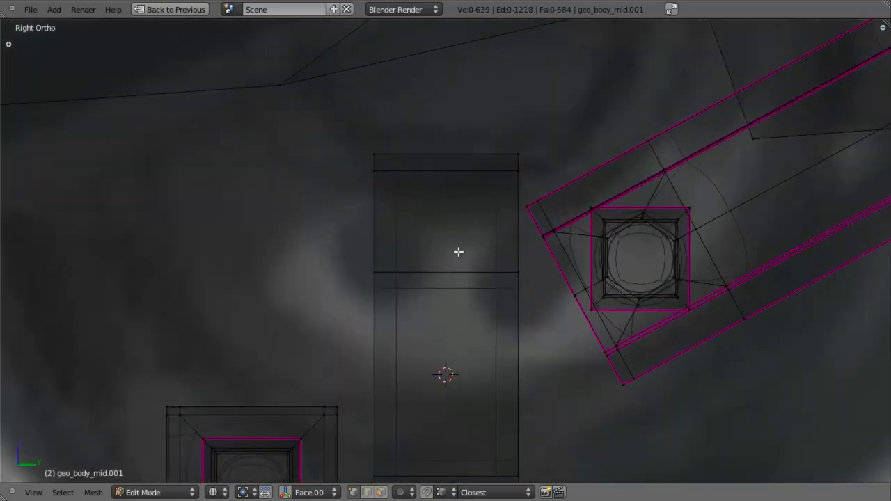
Add two lengthwise loop cuts along the bar and spread them along Y close to its long edges
{"action": "key", "text": "ctrl+Tab"}
{"action": "left_click", "coordinate": [437, 305]}
{"action": "key", "text": "ctrl+r"}
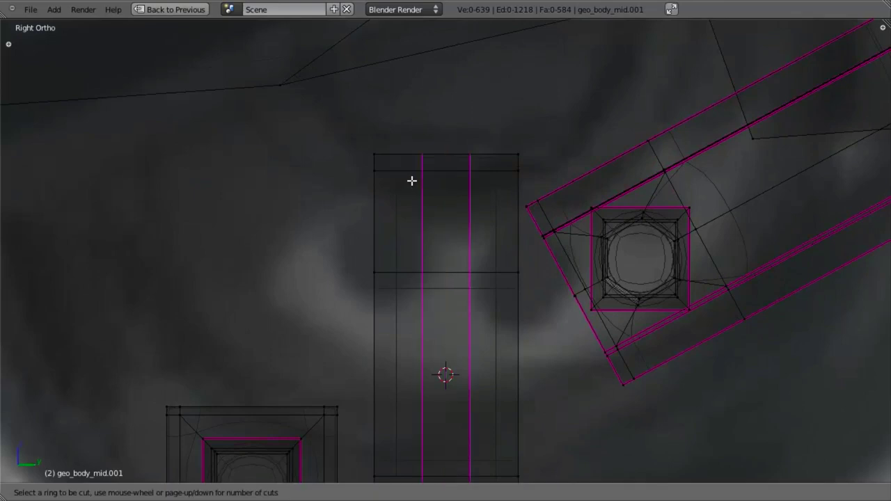
{"action": "left_click", "coordinate": [412, 182]}
{"action": "right_click", "coordinate": [487, 191]}
{"action": "key", "text": "s"}
{"action": "key", "text": "y"}
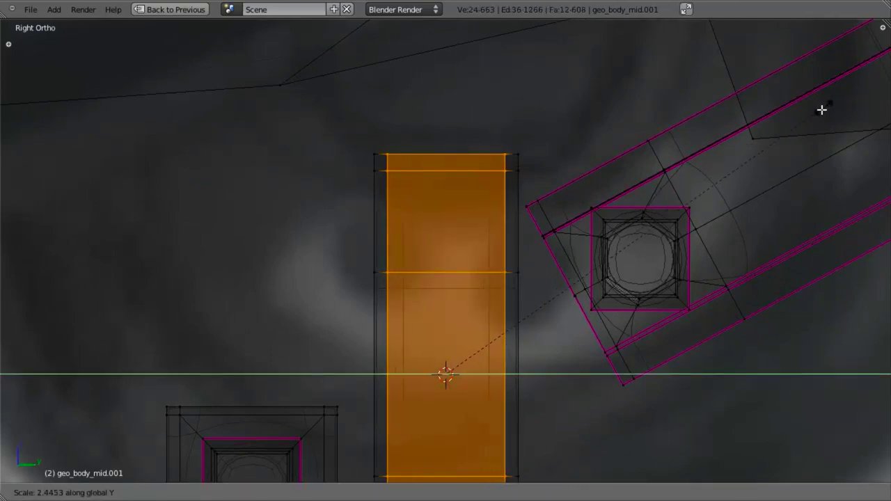
{"action": "left_click", "coordinate": [803, 126]}
{"action": "key", "text": "a"}
Extrude the bar's two upper side faces in place and scale them to about 0.75 with the X axis locked
{"action": "key", "text": "ctrl+Tab"}
{"action": "left_click", "coordinate": [477, 285]}
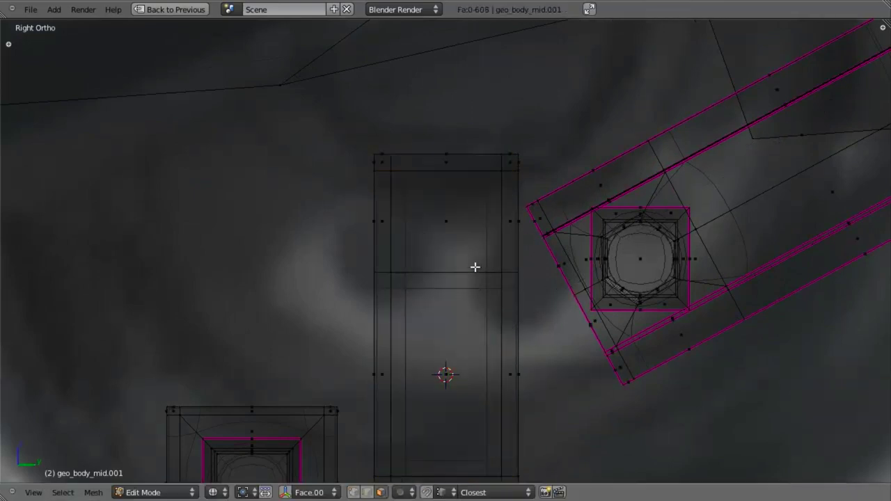
{"action": "right_click", "coordinate": [457, 235]}
{"action": "scroll", "coordinate": [453, 229], "scroll_direction": "down", "scroll_amount": 1}
{"action": "middle_click_drag", "start_coordinate": [478, 288], "coordinate": [470, 215], "text": "shift"}
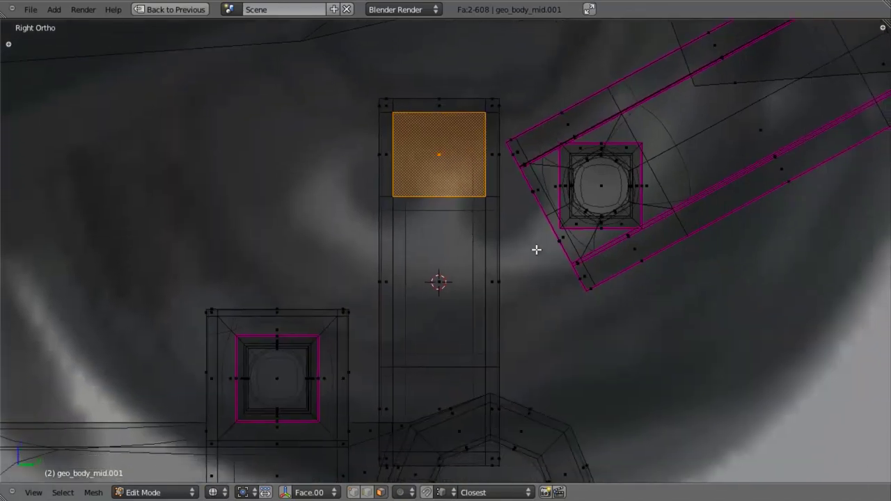
{"action": "key", "text": "e"}
{"action": "right_click", "coordinate": [561, 257]}
{"action": "key", "text": "s"}
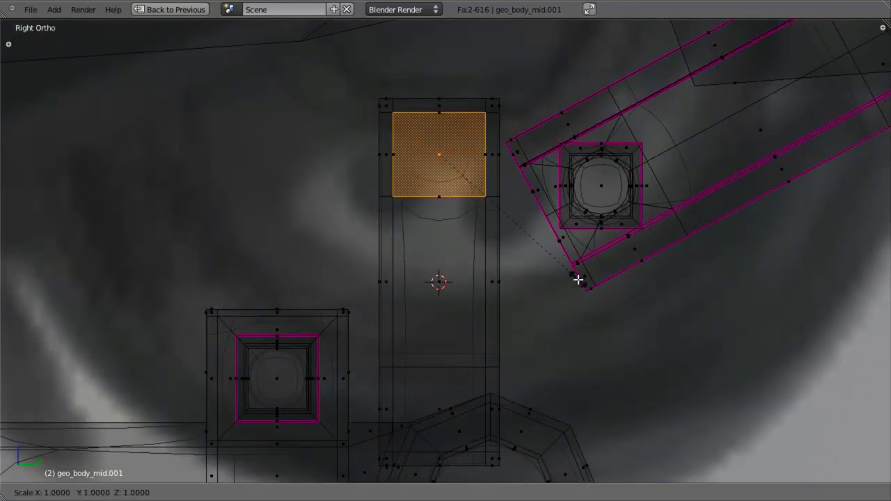
{"action": "key", "text": "shift+x"}
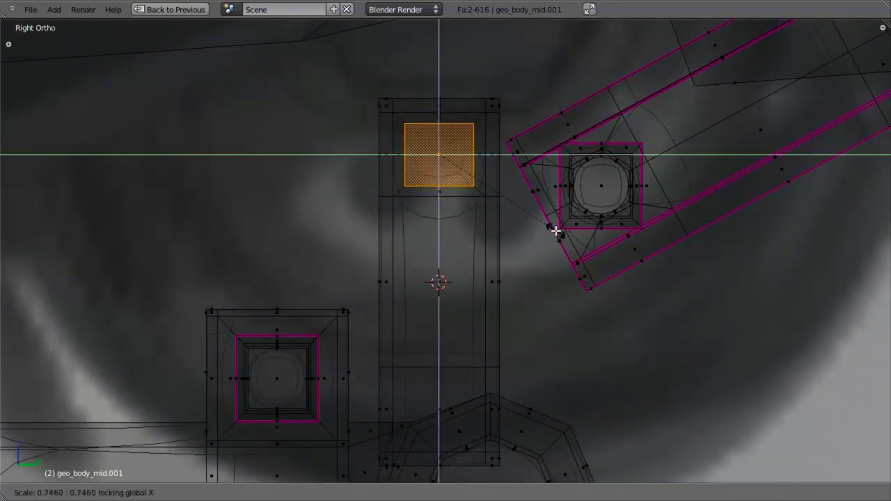
{"action": "left_click", "coordinate": [556, 231]}
Box-select the vertices of the upper inset faces and narrow them along Y to about 0.88 for a squarer shape
{"action": "middle_click_drag", "start_coordinate": [515, 199], "coordinate": [522, 261], "text": "shift"}
{"action": "scroll", "coordinate": [529, 278], "scroll_direction": "up", "scroll_amount": 4}
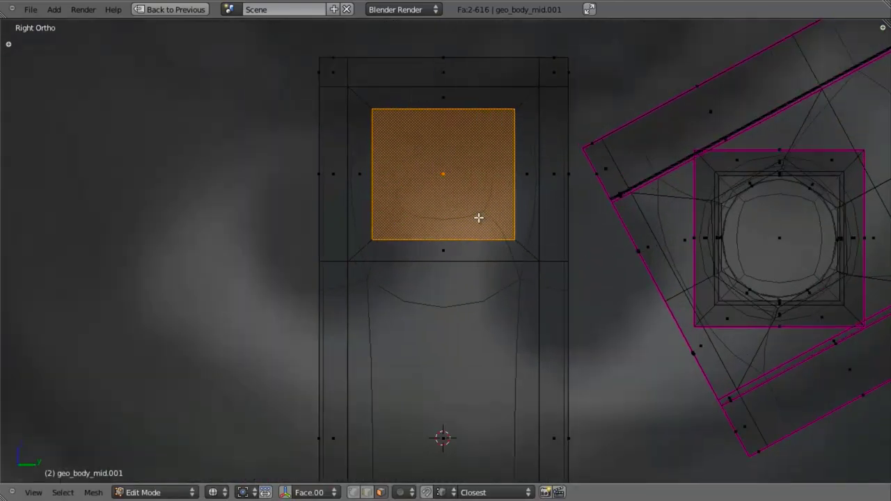
{"action": "key", "text": "ctrl+Tab"}
{"action": "left_click", "coordinate": [480, 191]}
{"action": "key", "text": "a"}
{"action": "key", "text": "b"}
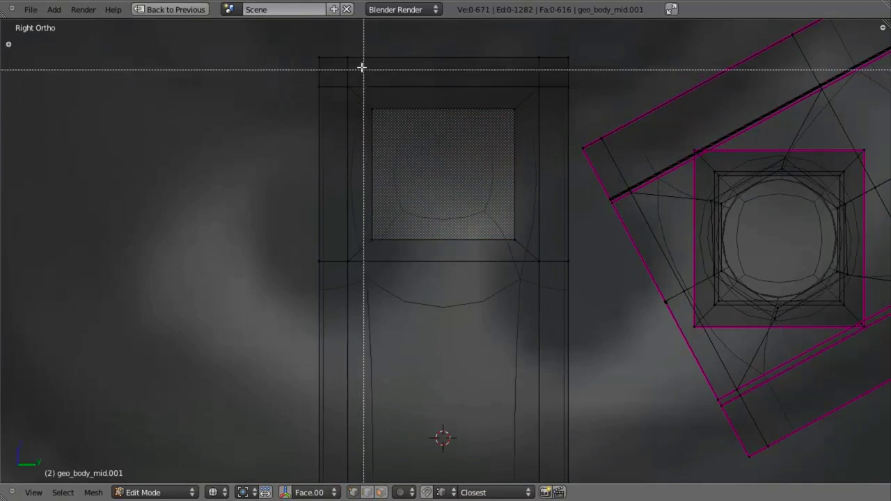
{"action": "left_click_drag", "start_coordinate": [361, 67], "coordinate": [533, 310]}
{"action": "key", "text": "s"}
{"action": "key", "text": "y"}
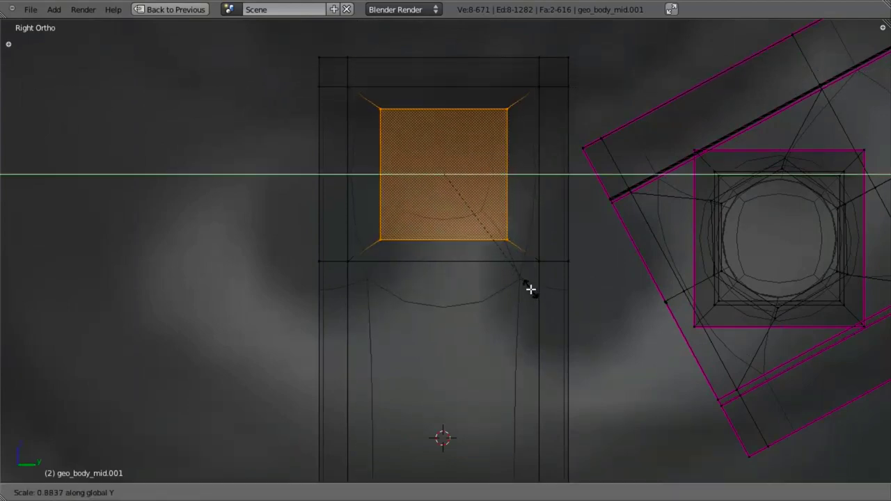
{"action": "left_click", "coordinate": [532, 297]}
Display the edge lengths to compare the sides of the upper inset faces, and hide the readout and sidebar again
{"action": "key", "text": "n"}
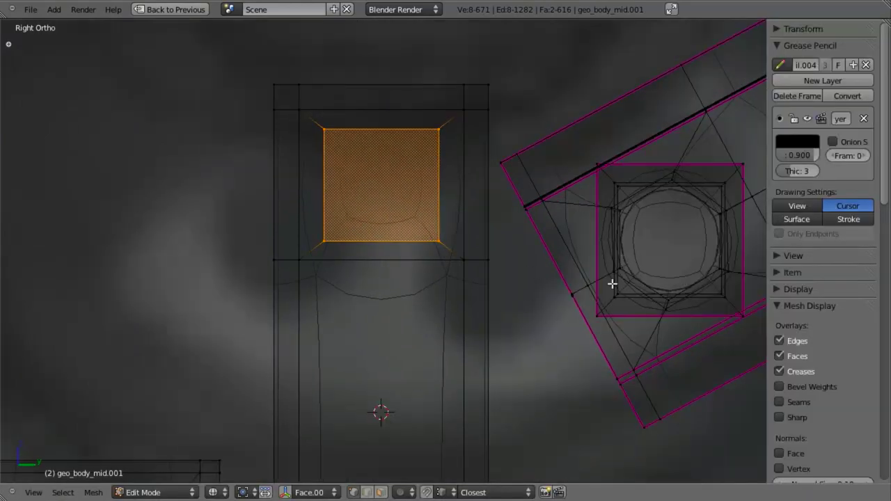
{"action": "scroll", "coordinate": [612, 283], "scroll_direction": "down", "scroll_amount": 1}
{"action": "scroll", "coordinate": [795, 281], "scroll_direction": "down", "scroll_amount": 6}
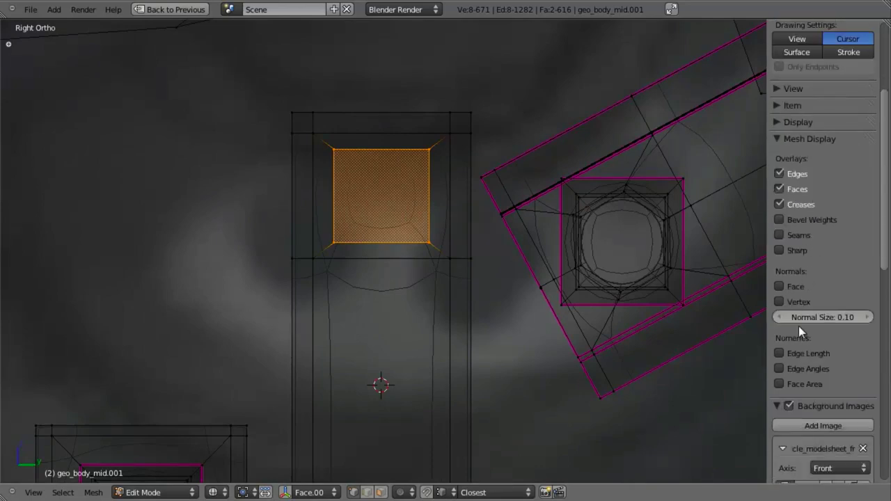
{"action": "left_click", "coordinate": [796, 355]}
{"action": "scroll", "coordinate": [487, 272], "scroll_direction": "up", "scroll_amount": 2}
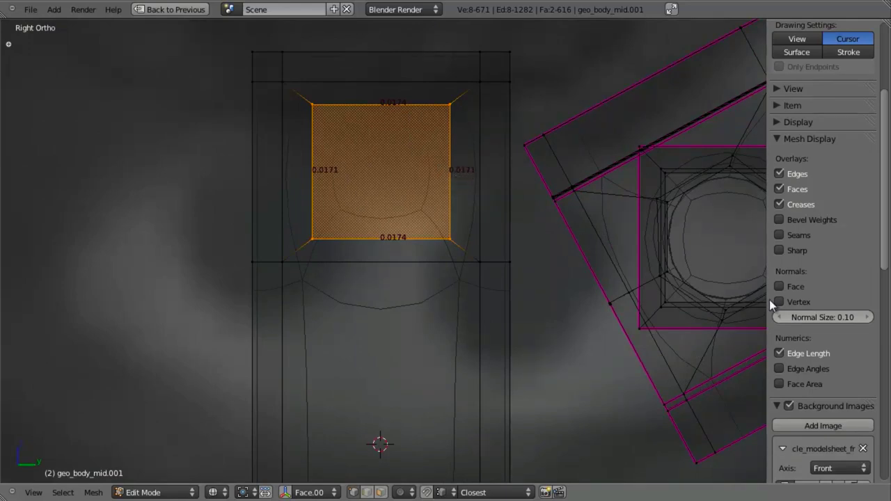
{"action": "scroll", "coordinate": [536, 235], "scroll_direction": "down", "scroll_amount": 3}
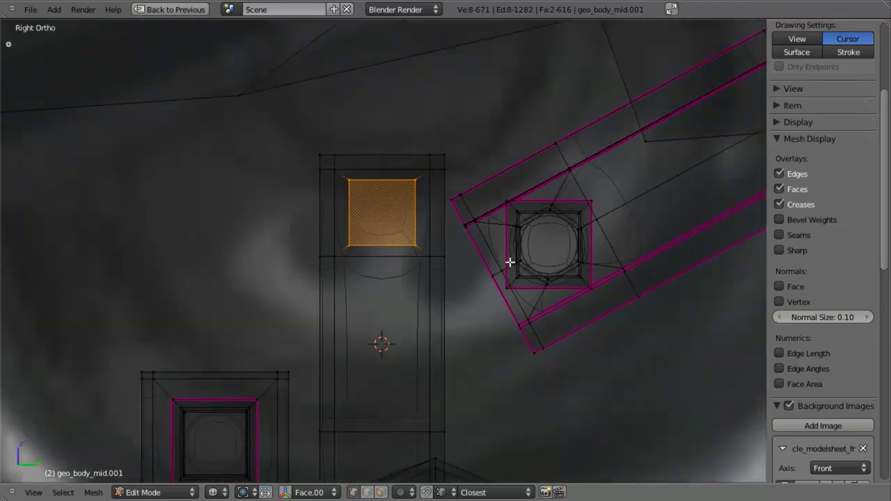
{"action": "scroll", "coordinate": [447, 239], "scroll_direction": "up", "scroll_amount": 4}
{"action": "key", "text": "n"}
{"action": "scroll", "coordinate": [527, 290], "scroll_direction": "down", "scroll_amount": 3}
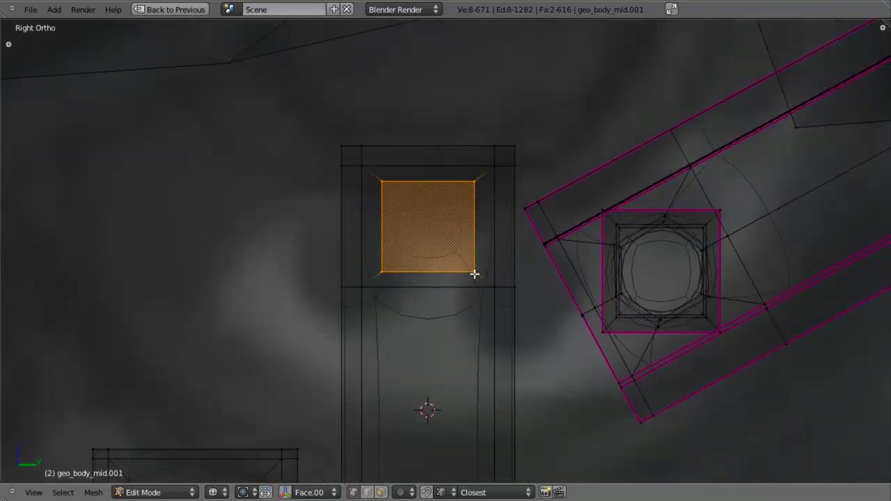
Deselect the vertices of one upper inset face and extrude the opposite face through the bar, snapping it to the first face's corner
{"action": "middle_click_drag", "start_coordinate": [473, 275], "coordinate": [523, 295]}
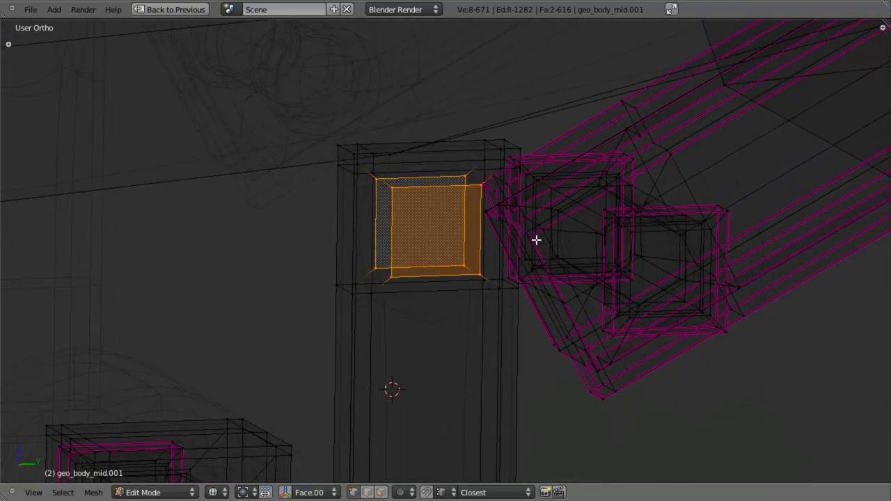
{"action": "scroll", "coordinate": [484, 232], "scroll_direction": "up", "scroll_amount": 3}
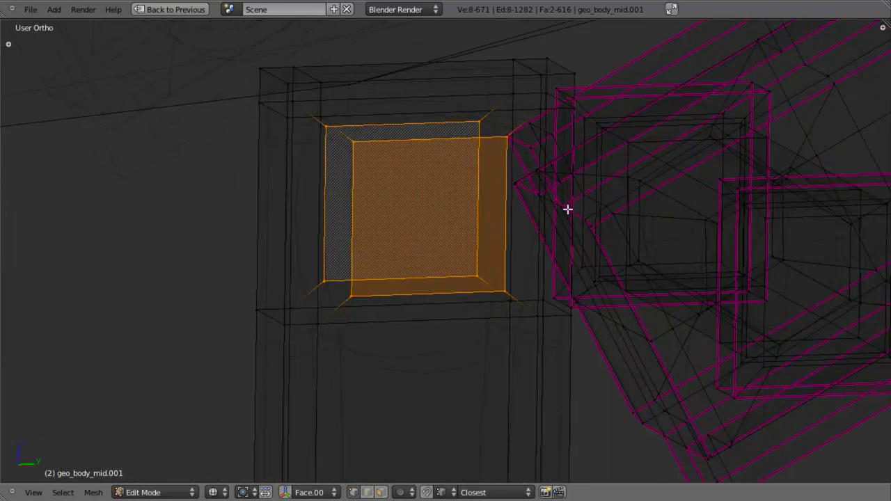
{"action": "middle_click_drag", "start_coordinate": [400, 170], "coordinate": [376, 215], "text": "shift"}
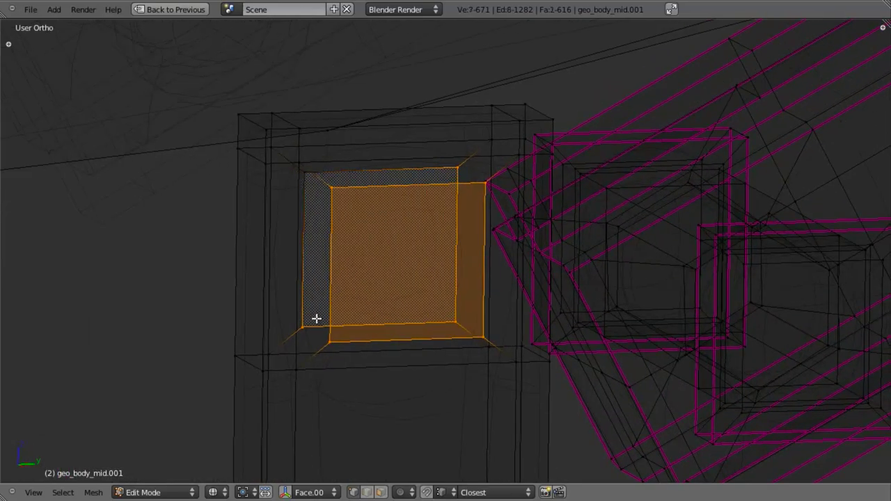
{"action": "right_click", "coordinate": [454, 169], "text": "shift"}
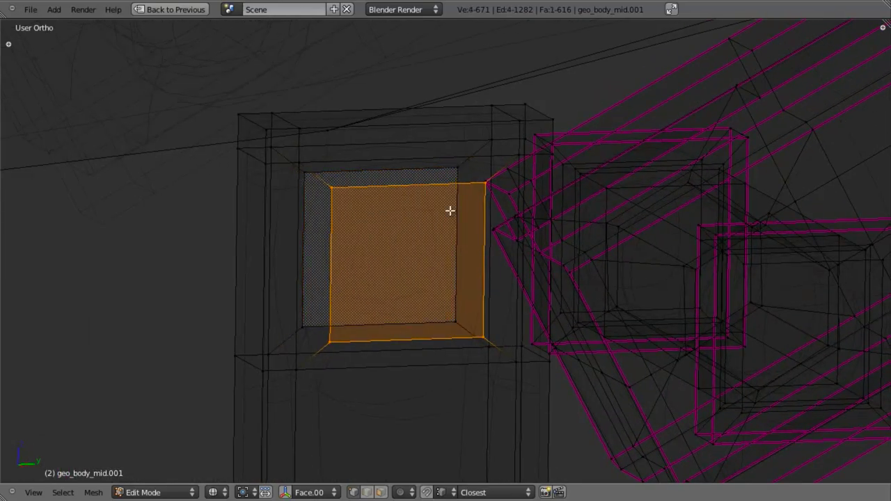
{"action": "key", "text": "e"}
{"action": "left_click", "coordinate": [455, 171], "text": "ctrl"}
Select the whole mesh, remove the doubled vertices, and clear the selection
{"action": "key", "text": "a"}
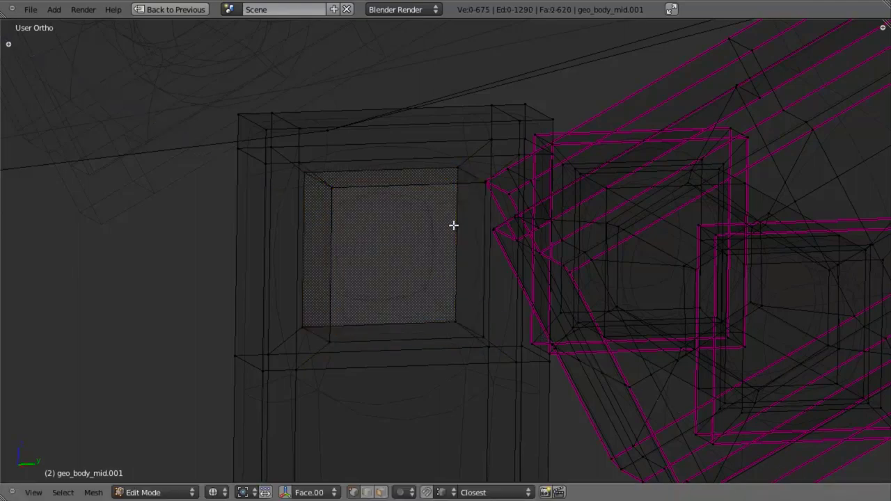
{"action": "key", "text": "a"}
{"action": "key", "text": "w"}
{"action": "left_click", "coordinate": [454, 226]}
{"action": "key", "text": "a"}
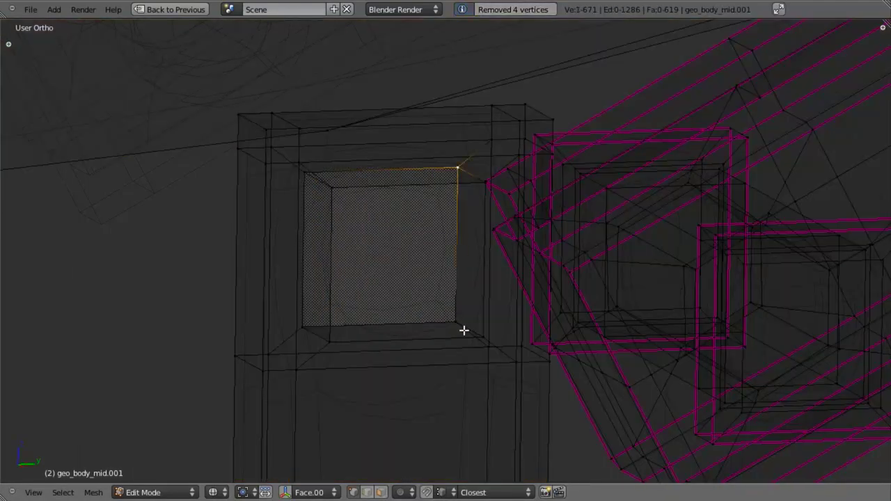
Delete the leftover face covering the bar's upper hole and crease both square edge loops around the hole
{"action": "key", "text": "x"}
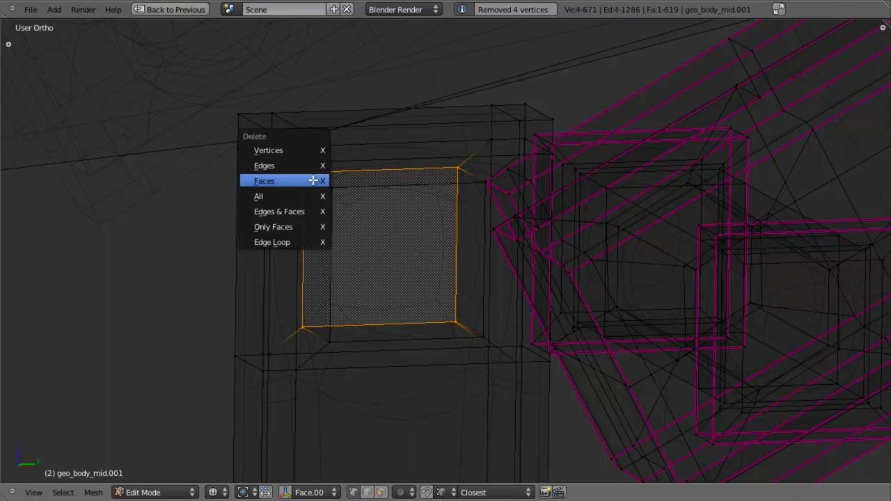
{"action": "left_click", "coordinate": [312, 179]}
{"action": "key", "text": "ctrl+Tab"}
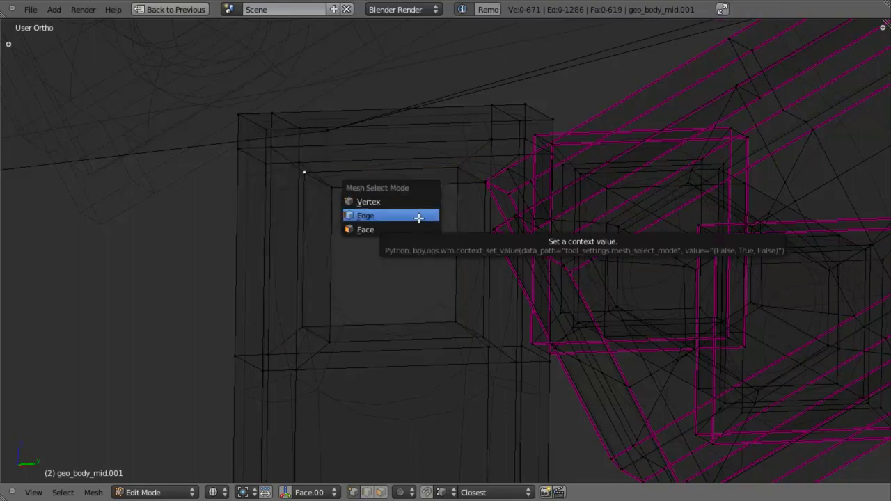
{"action": "left_click", "coordinate": [418, 218]}
{"action": "left_click", "coordinate": [406, 188], "text": "alt"}
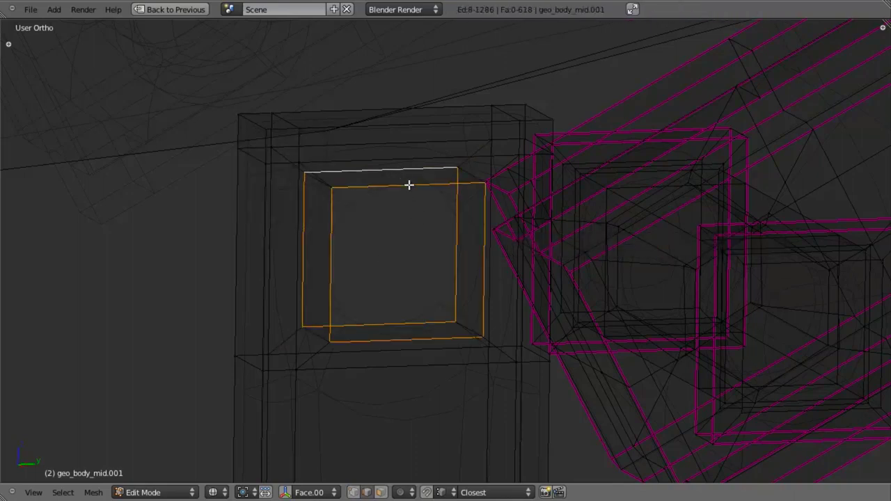
{"action": "key", "text": "shift+e"}
{"action": "key", "text": "Return"}
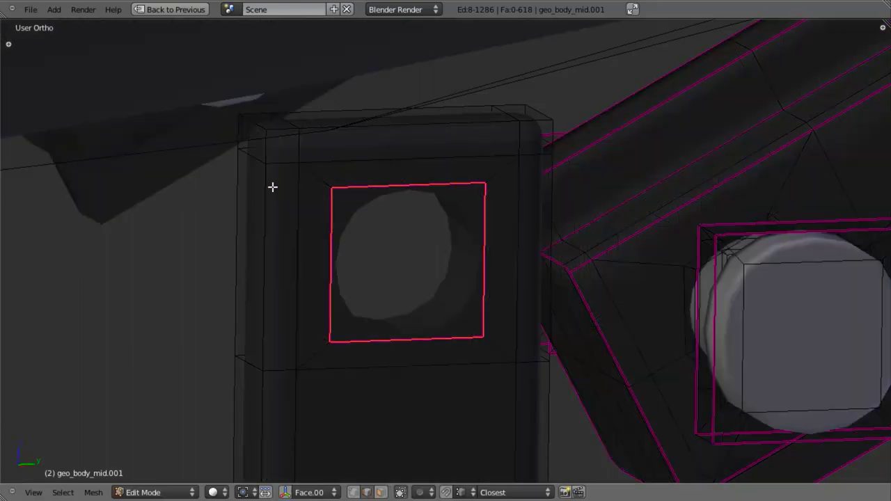
Set the whole mesh to smooth shading and inspect the rounded hole in Object Mode
{"action": "key", "text": "a"}
{"action": "key", "text": "w"}
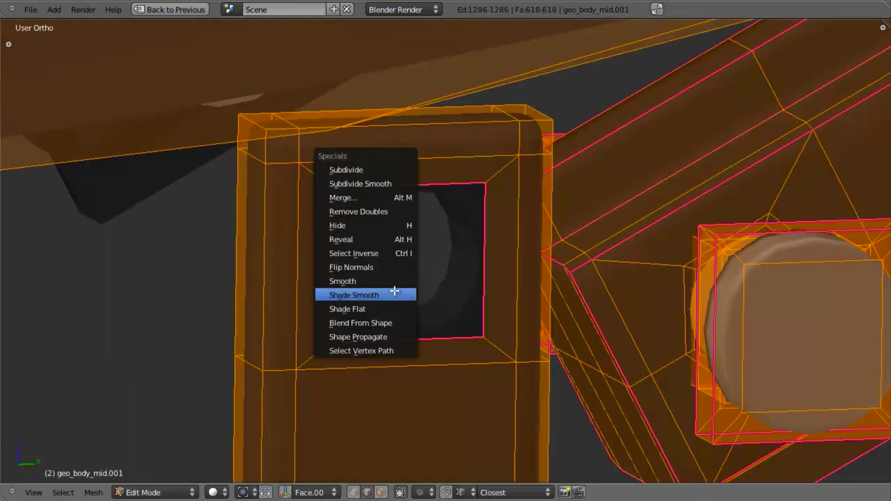
{"action": "left_click", "coordinate": [394, 294]}
{"action": "scroll", "coordinate": [394, 291], "scroll_direction": "down", "scroll_amount": 5}
{"action": "key", "text": "Tab"}
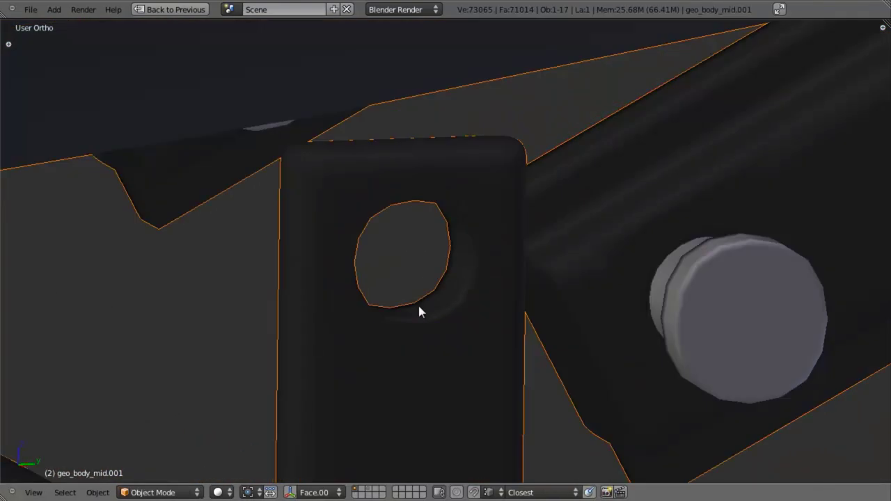
{"action": "middle_click_drag", "start_coordinate": [418, 302], "coordinate": [458, 304]}
Delete the front and back faces at the bar's lower end, selecting them in face mode from the right view
{"action": "key", "text": "KP_3"}
{"action": "key", "text": "Tab"}
{"action": "middle_click_drag", "start_coordinate": [478, 368], "coordinate": [472, 305], "text": "shift"}
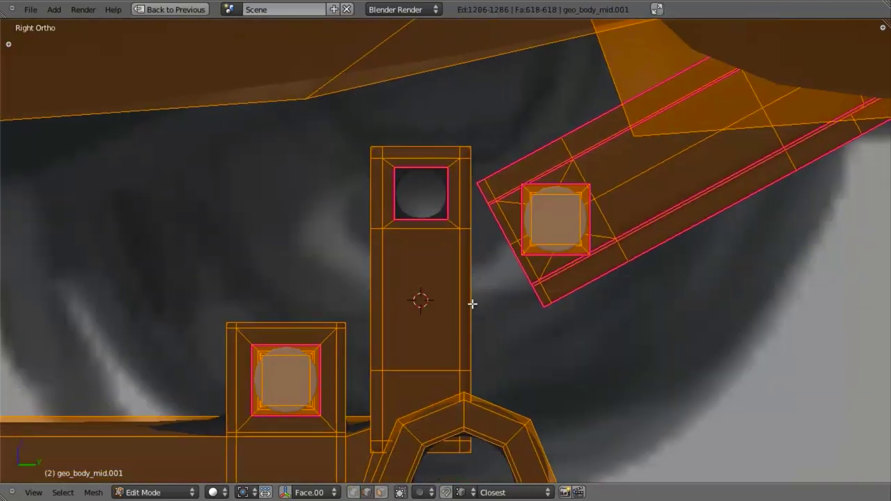
{"action": "key", "text": "z"}
{"action": "key", "text": "ctrl+Tab"}
{"action": "left_click", "coordinate": [436, 413]}
{"action": "key", "text": "a"}
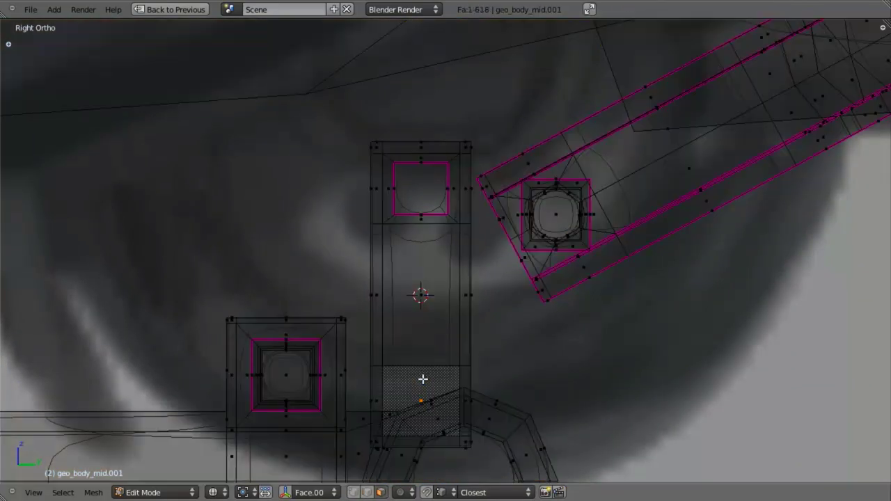
{"action": "right_click", "coordinate": [418, 387]}
{"action": "key", "text": "x"}
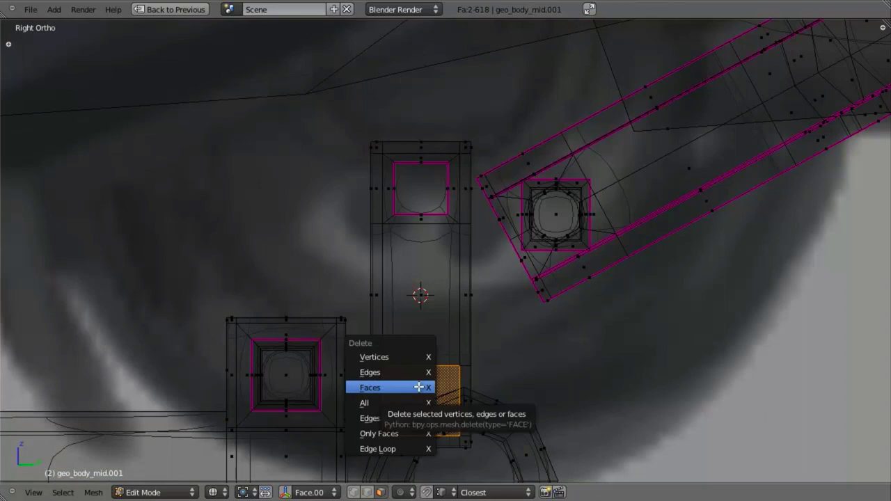
{"action": "left_click", "coordinate": [418, 387]}
Duplicate the ring of faces forming the upper hole straight down along Z, snapping it into the opening at the bar's lower end
{"action": "scroll", "coordinate": [420, 280], "scroll_direction": "up", "scroll_amount": 3}
{"action": "right_click", "coordinate": [352, 196], "text": "alt"}
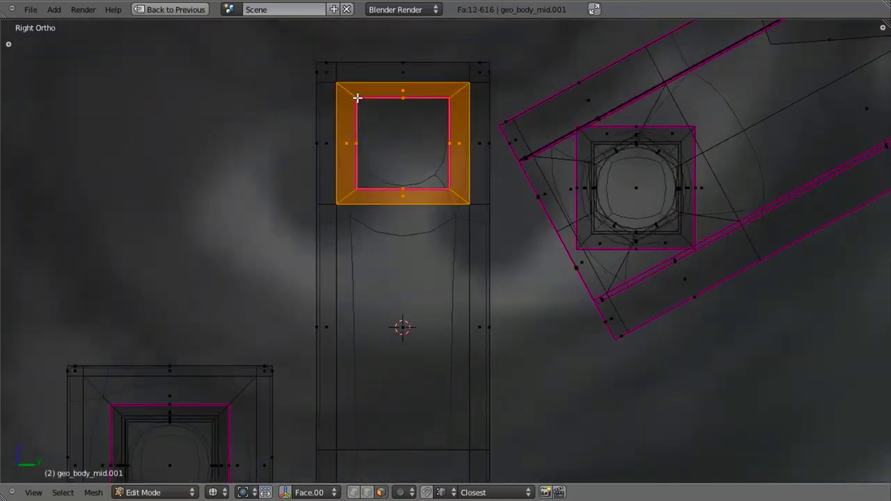
{"action": "scroll", "coordinate": [545, 214], "scroll_direction": "down", "scroll_amount": 2}
{"action": "middle_click_drag", "start_coordinate": [490, 303], "coordinate": [490, 274], "text": "shift"}
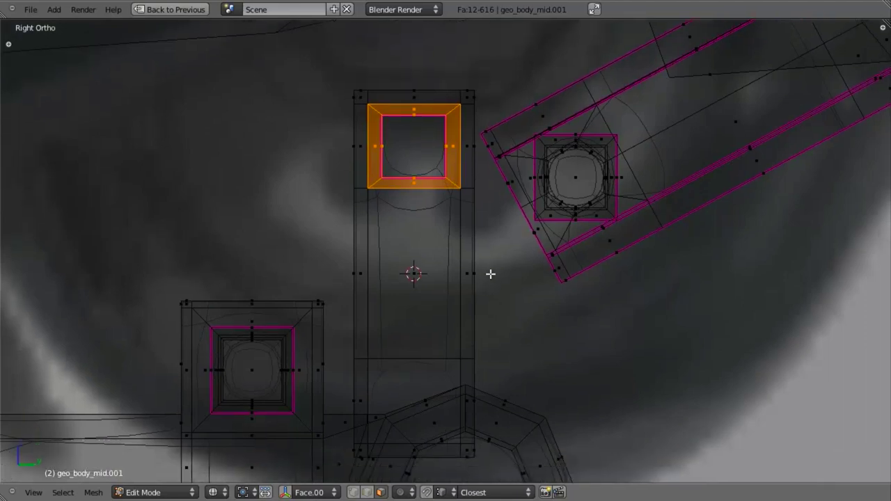
{"action": "key", "text": "shift+d"}
{"action": "key", "text": "z"}
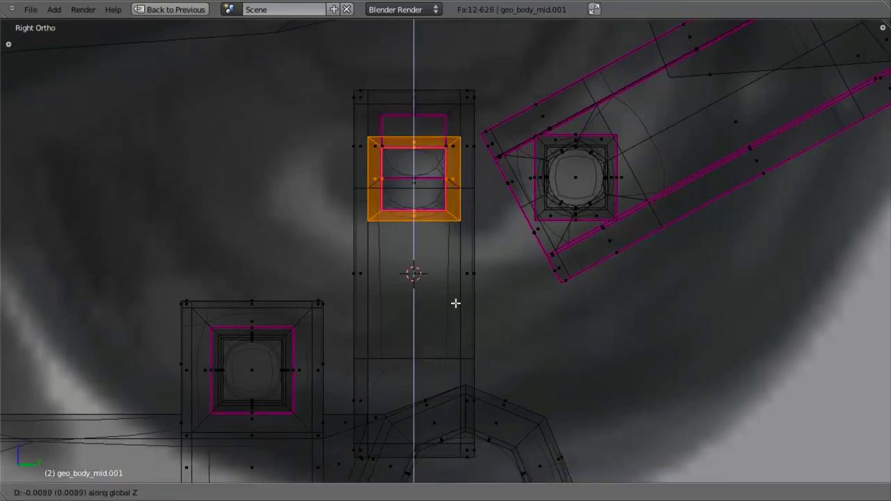
{"action": "left_click", "coordinate": [463, 410]}
{"action": "key", "text": "g"}
{"action": "key", "text": "z"}
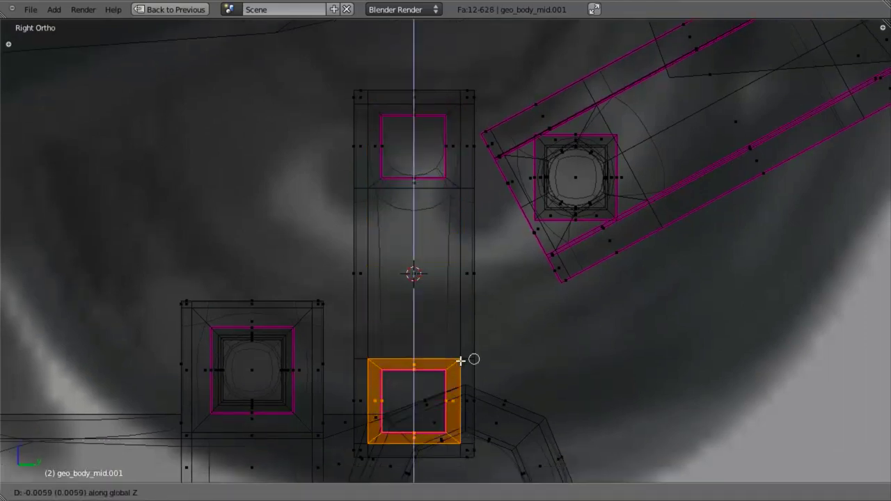
{"action": "left_click", "coordinate": [460, 361]}
Remove the doubled vertices across the whole mesh to weld in the duplicated hole, and clear the selection
{"action": "key", "text": "a"}
{"action": "key", "text": "a"}
{"action": "key", "text": "w"}
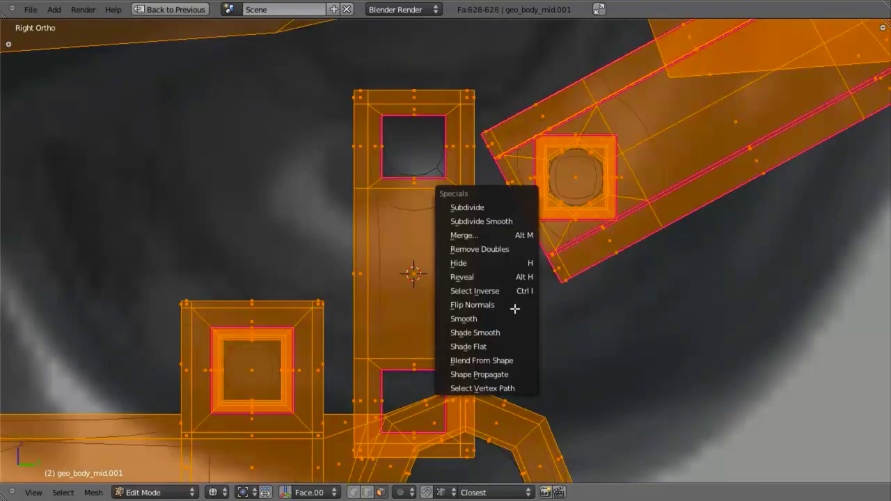
{"action": "left_click", "coordinate": [513, 248]}
{"action": "key", "text": "a"}
{"action": "key", "text": "l"}
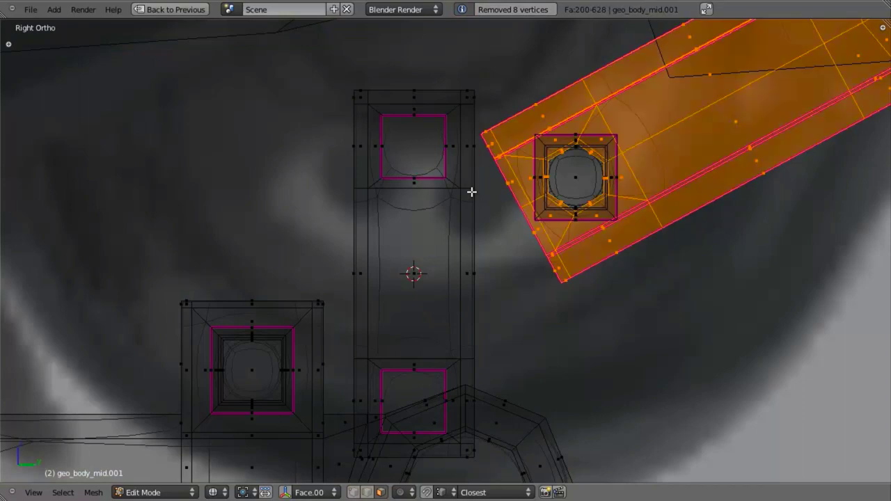
{"action": "key", "text": "a"}
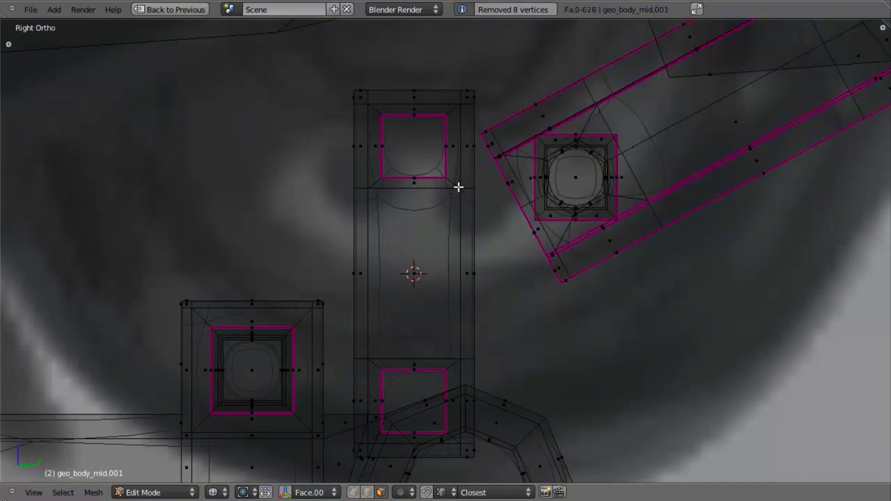
Switch to vertex selection and try rotating the whole connecting bar to line up with the two pins
{"action": "key", "text": "l"}
{"action": "key", "text": "ctrl+Tab"}
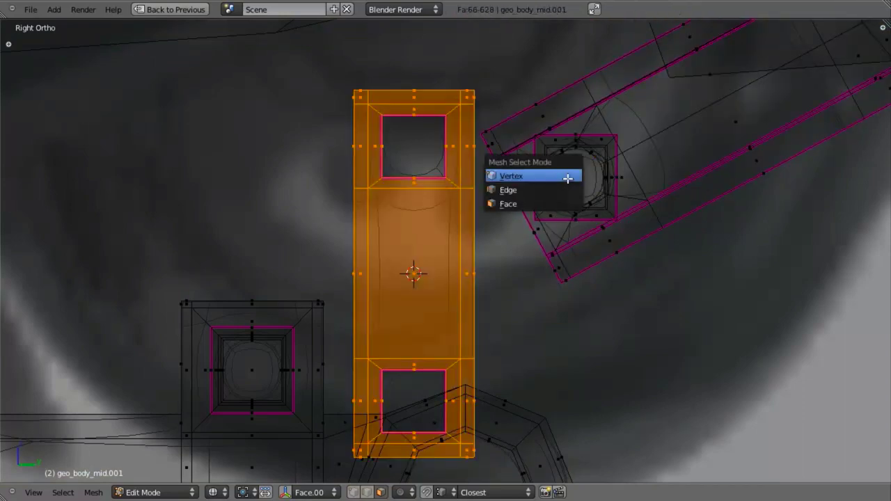
{"action": "left_click", "coordinate": [566, 175]}
{"action": "key", "text": "r"}
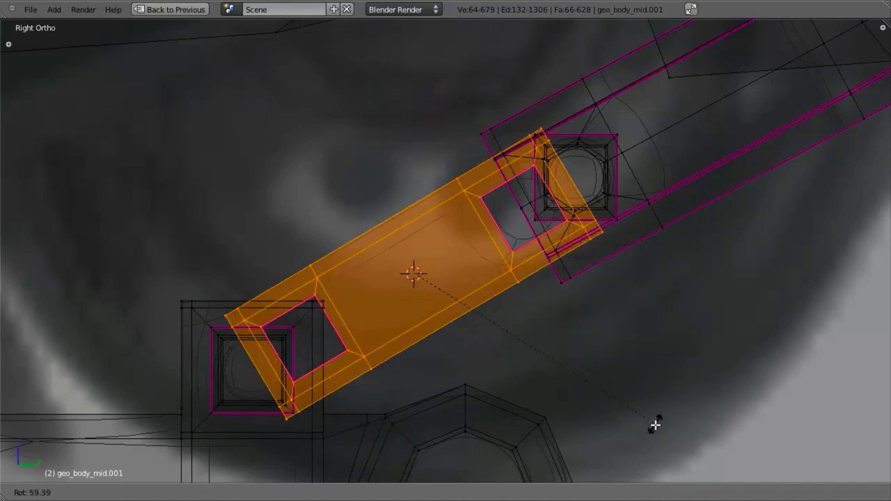
{"action": "key", "text": "Escape"}
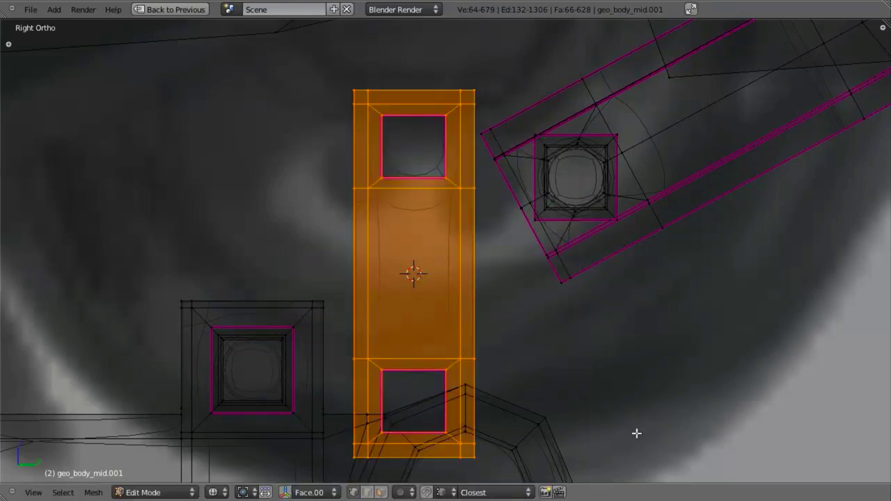
Select the vertices of the bar's upper end and raise them along Z by about 0.0125 to lengthen the bar
{"action": "key", "text": "a"}
{"action": "left_click_drag", "start_coordinate": [370, 200], "coordinate": [477, 73]}
{"action": "key", "text": "g"}
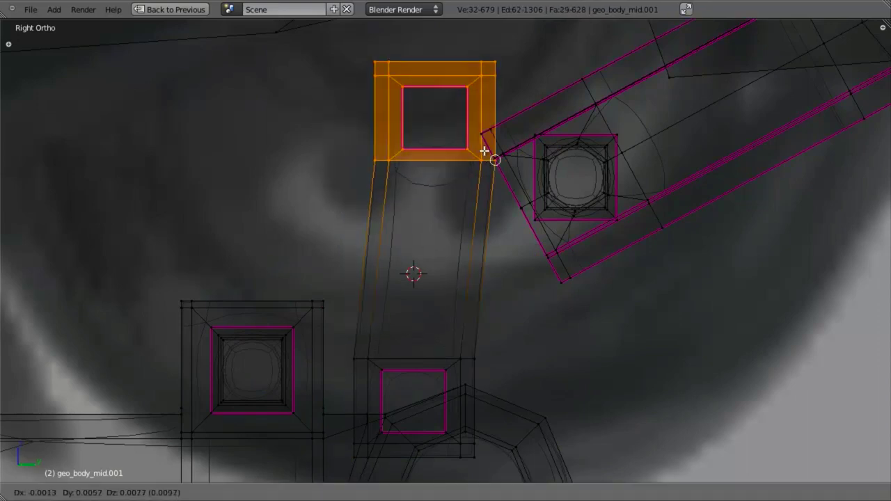
{"action": "key", "text": "z"}
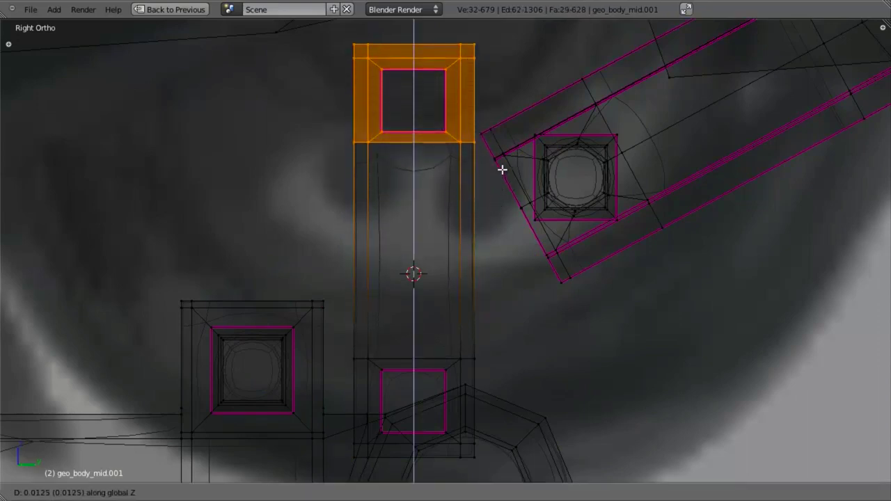
{"action": "left_click", "coordinate": [502, 169]}
{"action": "key", "text": "a"}
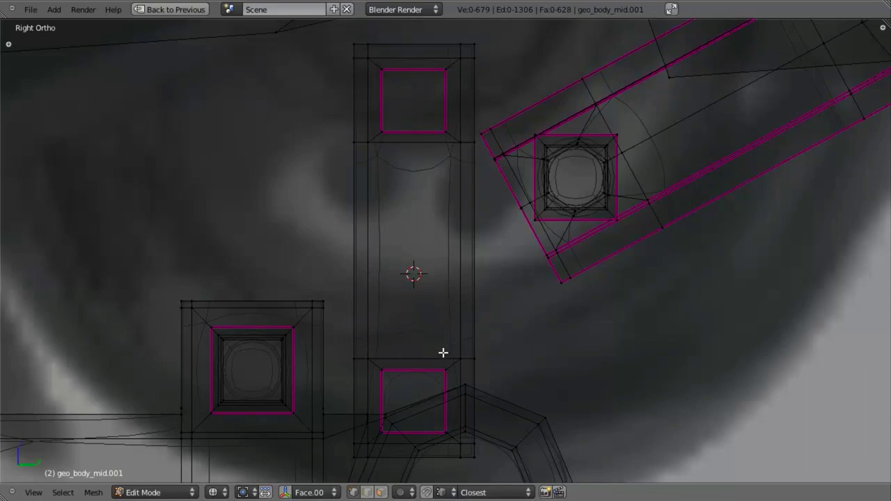
Select only the vertices of the bar's lower end and move them down along Z to extend the bar
{"action": "key", "text": "l"}
{"action": "scroll", "coordinate": [383, 283], "scroll_direction": "down", "scroll_amount": 3}
{"action": "key", "text": "b"}
{"action": "left_click_drag", "start_coordinate": [321, 274], "coordinate": [549, 74]}
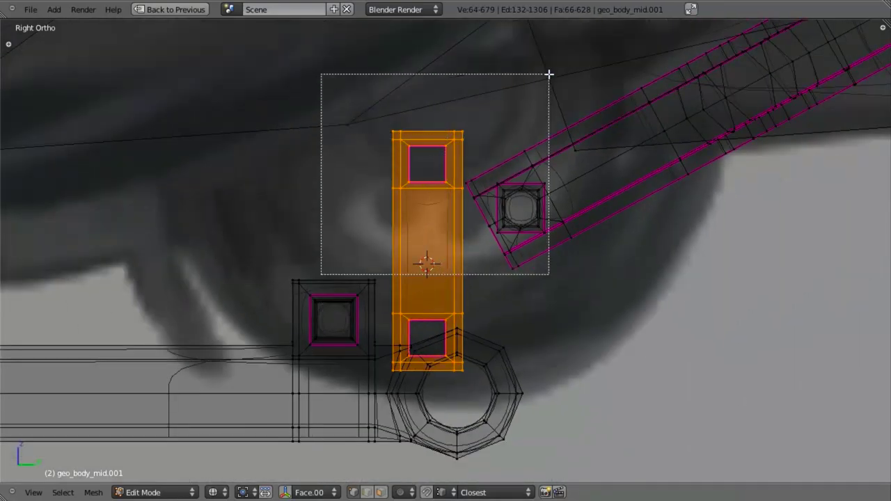
{"action": "middle_click_drag", "start_coordinate": [548, 76], "coordinate": [549, 77]}
{"action": "scroll", "coordinate": [491, 247], "scroll_direction": "up", "scroll_amount": 2}
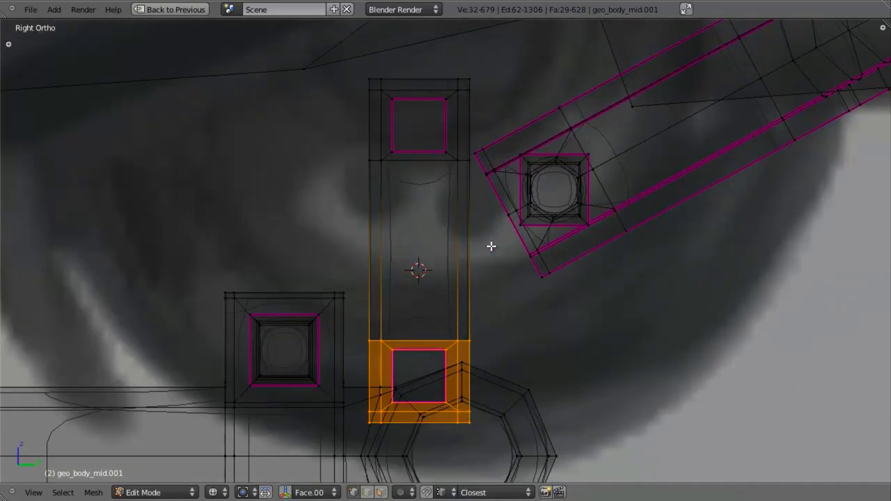
{"action": "key", "text": "g"}
{"action": "key", "text": "z"}
{"action": "left_click", "coordinate": [488, 281]}
{"action": "key", "text": "a"}
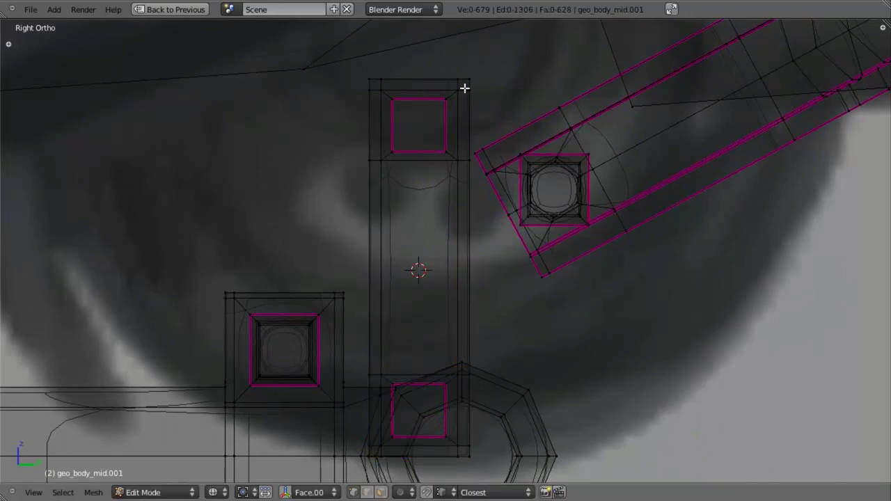
Rotate the whole bar about 58° and move it so its upper hole surrounds the upper pin
{"action": "key", "text": "l"}
{"action": "key", "text": "r"}
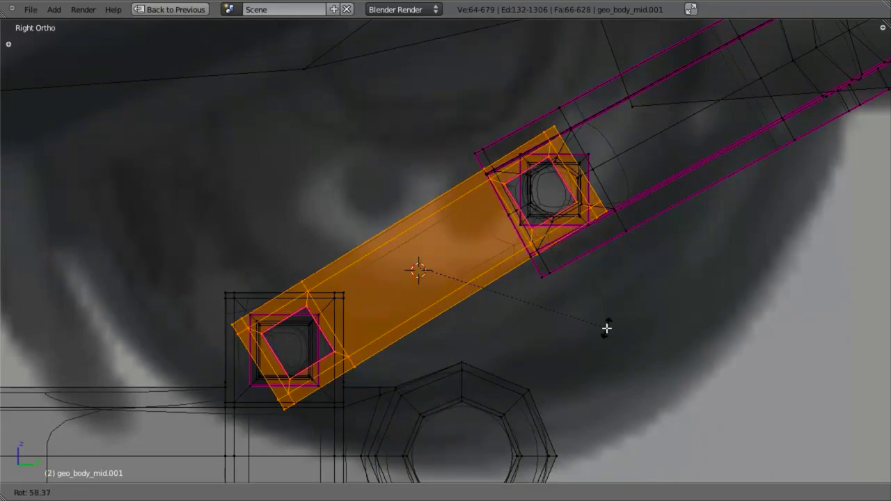
{"action": "left_click", "coordinate": [605, 327]}
{"action": "key", "text": "g"}
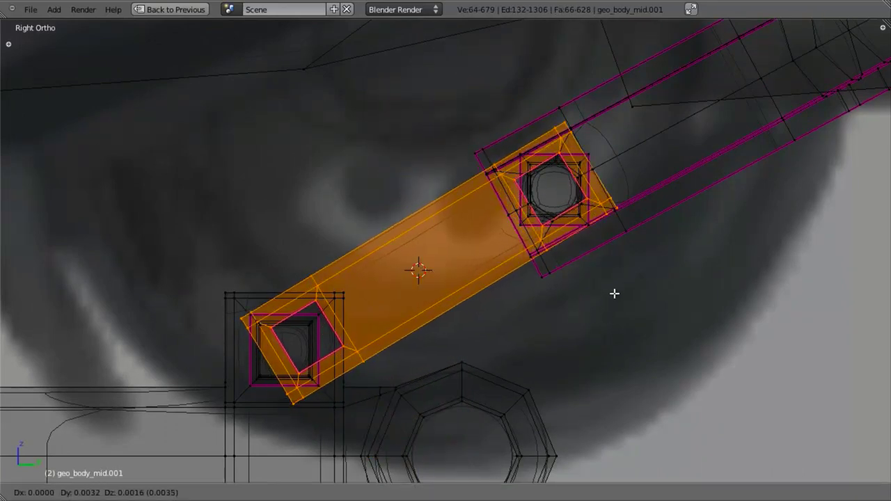
{"action": "left_click", "coordinate": [615, 294]}
Deselect the bar's upper end and move the lower end about -0.0077 in Y and -0.0045 in Z onto the lower pin
{"action": "key", "text": "b"}
{"action": "middle_click_drag", "start_coordinate": [412, 35], "coordinate": [624, 359]}
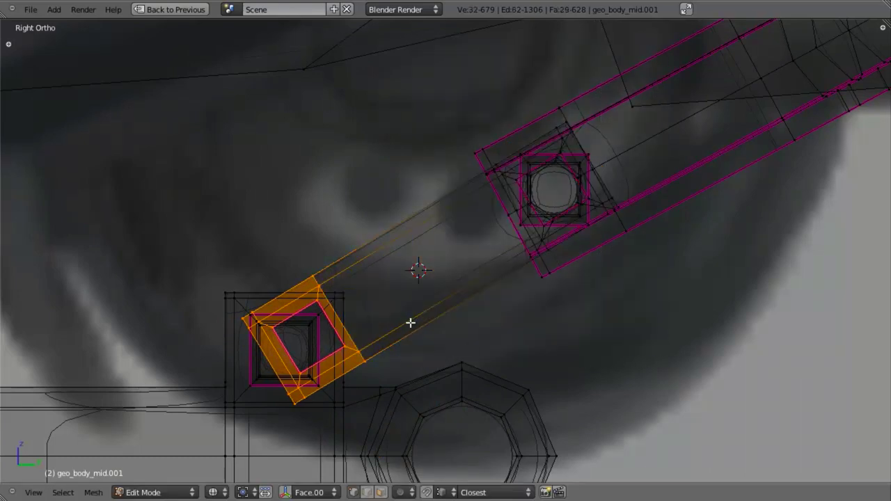
{"action": "key", "text": "g"}
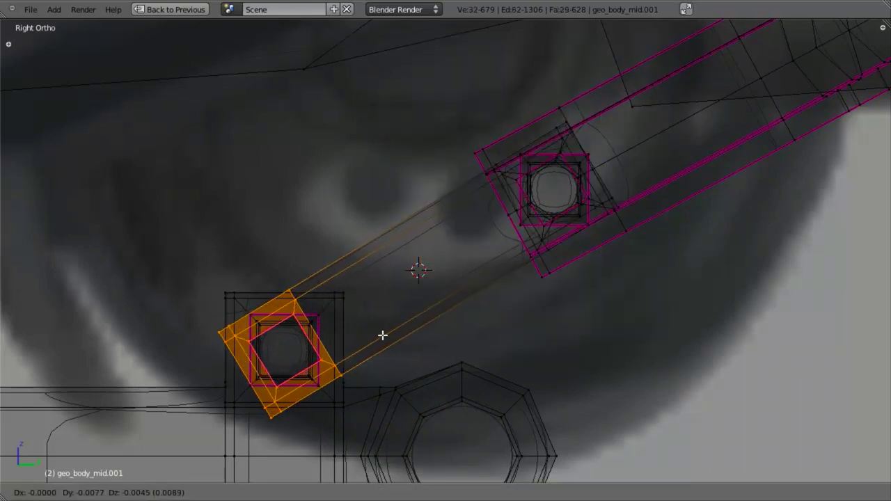
{"action": "left_click", "coordinate": [385, 335]}
Examine the fit of the connecting bar on both pins in solid shading, from an angle and from the right side
{"action": "key", "text": "z"}
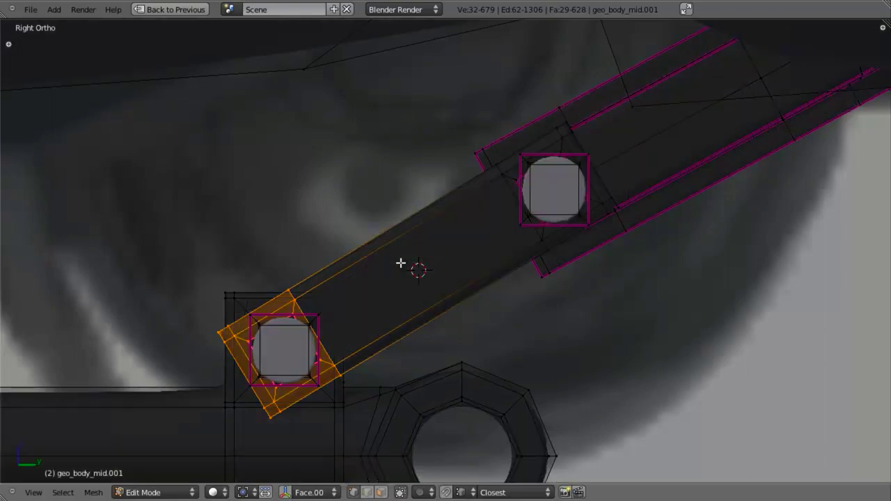
{"action": "middle_click_drag", "start_coordinate": [400, 262], "coordinate": [482, 299]}
{"action": "key", "text": "Tab"}
{"action": "scroll", "coordinate": [480, 299], "scroll_direction": "down", "scroll_amount": 5}
{"action": "mouse_move", "coordinate": [429, 311]}
{"action": "middle_mouse_down", "text": "shift"}
{"action": "mouse_move", "coordinate": [490, 244]}
{"action": "mouse_move", "coordinate": [433, 298]}
{"action": "middle_mouse_up", "text": "shift"}
{"action": "scroll", "coordinate": [491, 242], "scroll_direction": "up", "scroll_amount": 2}
{"action": "scroll", "coordinate": [434, 293], "scroll_direction": "up", "scroll_amount": 5}
{"action": "key", "text": "KP_3"}
{"action": "scroll", "coordinate": [327, 286], "scroll_direction": "down", "scroll_amount": 3}
{"action": "scroll", "coordinate": [322, 291], "scroll_direction": "down", "scroll_amount": 1}
{"action": "middle_click_drag", "start_coordinate": [323, 286], "coordinate": [444, 372], "text": "shift"}
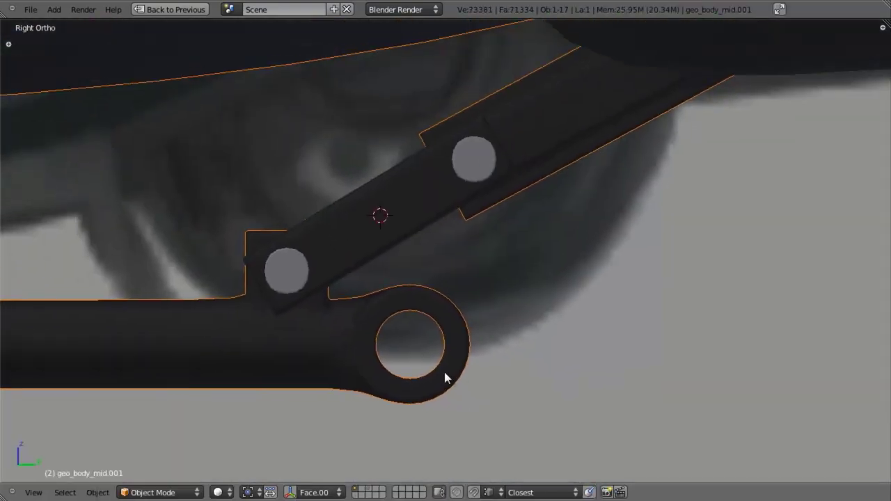
{"action": "scroll", "coordinate": [444, 371], "scroll_direction": "up", "scroll_amount": 4}
Add an edge loop across the middle of the connecting bar in Edit Mode
{"action": "key", "text": "Tab"}
{"action": "middle_click_drag", "start_coordinate": [326, 279], "coordinate": [434, 286], "text": "shift"}
{"action": "scroll", "coordinate": [389, 292], "scroll_direction": "down", "scroll_amount": 2}
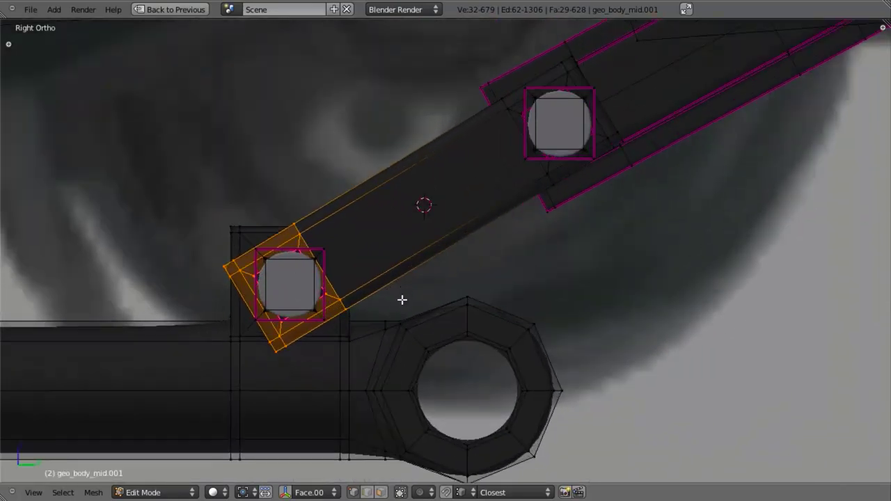
{"action": "key", "text": "z"}
{"action": "scroll", "coordinate": [430, 286], "scroll_direction": "up", "scroll_amount": 2}
{"action": "key", "text": "a"}
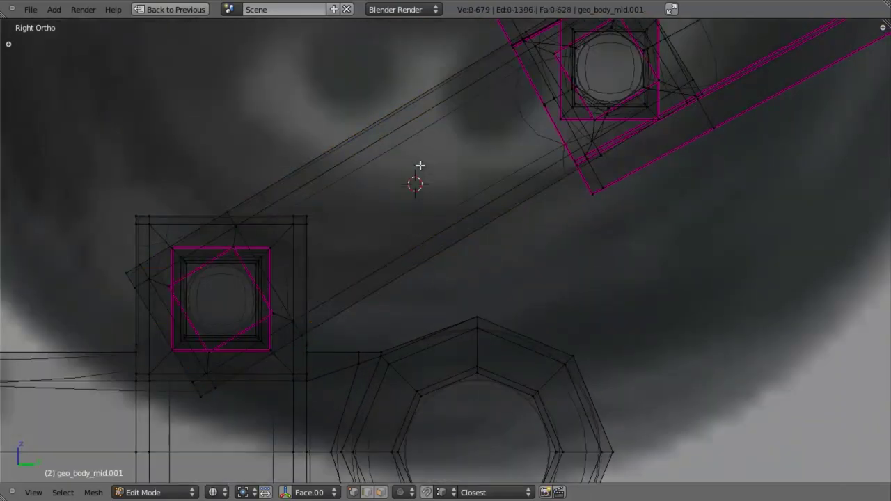
{"action": "key", "text": "ctrl+r"}
{"action": "left_click", "coordinate": [395, 139]}
Duplicate the whole connecting bar in place and mirror the copy to the opposite side by scaling it -1 along X
{"action": "scroll", "coordinate": [362, 188], "scroll_direction": "down", "scroll_amount": 4}
{"action": "mouse_move", "coordinate": [334, 227]}
{"action": "middle_mouse_down"}
{"action": "mouse_move", "coordinate": [447, 268]}
{"action": "mouse_move", "coordinate": [459, 254]}
{"action": "mouse_move", "coordinate": [519, 251]}
{"action": "mouse_move", "coordinate": [498, 250]}
{"action": "middle_mouse_up"}
{"action": "key", "text": "z"}
{"action": "scroll", "coordinate": [426, 221], "scroll_direction": "up", "scroll_amount": 2}
{"action": "key", "text": "a"}
{"action": "key", "text": "l"}
{"action": "key", "text": "z"}
{"action": "middle_click_drag", "start_coordinate": [404, 248], "coordinate": [442, 293]}
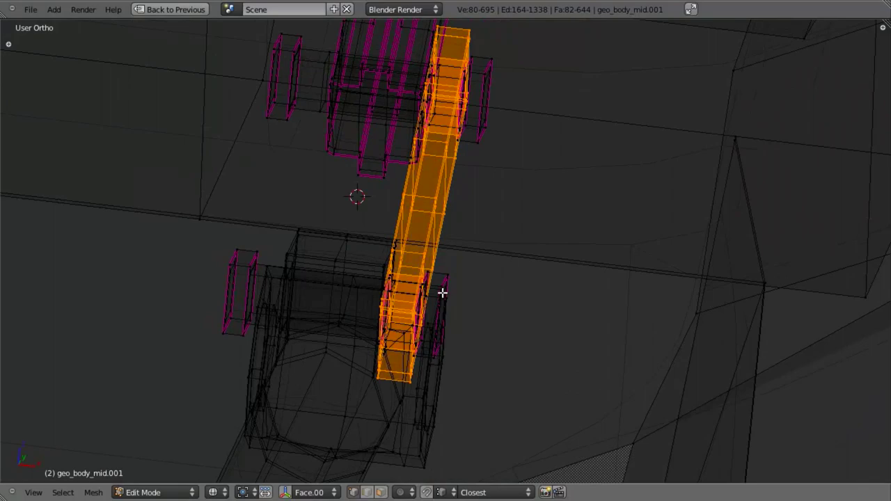
{"action": "middle_click_drag", "start_coordinate": [433, 243], "coordinate": [442, 257]}
{"action": "key", "text": "shift+d"}
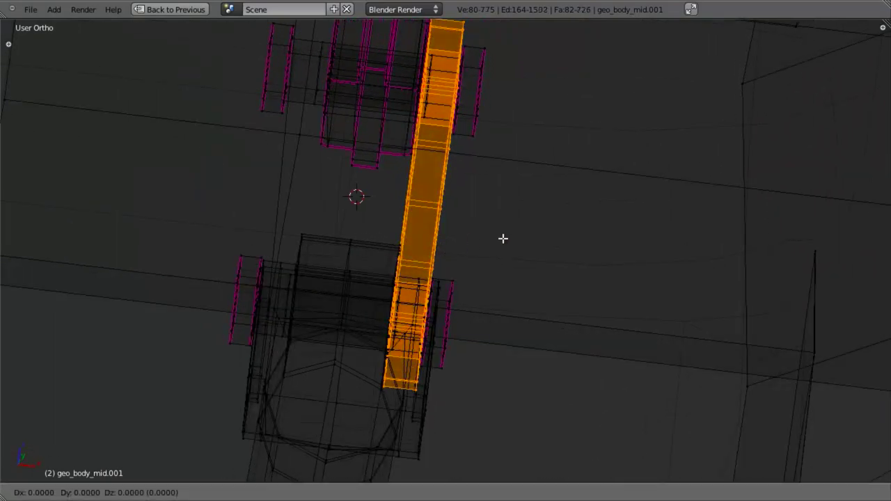
{"action": "right_click", "coordinate": [504, 238]}
{"action": "type", "text": "sx-1"}
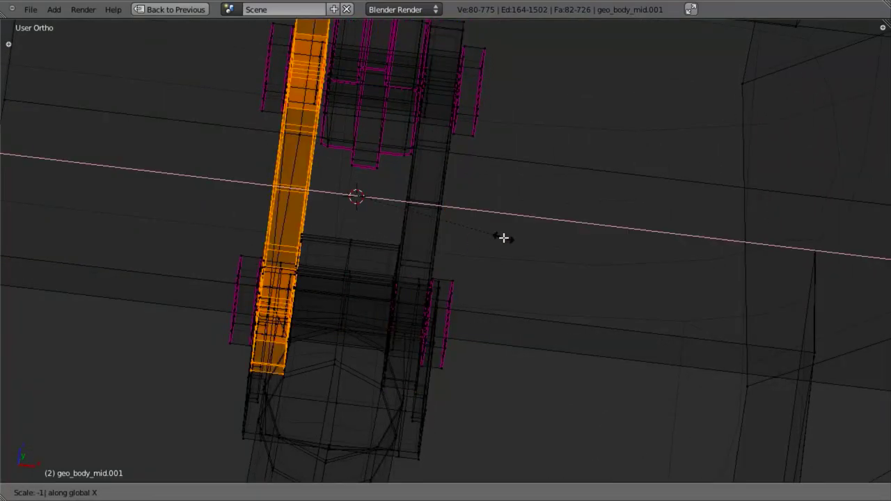
{"action": "key", "text": "Return"}
Extrude the inward-facing faces at the middle of the mirrored bar about 0.033 across to the opposite bar
{"action": "middle_click_drag", "start_coordinate": [492, 238], "coordinate": [412, 280]}
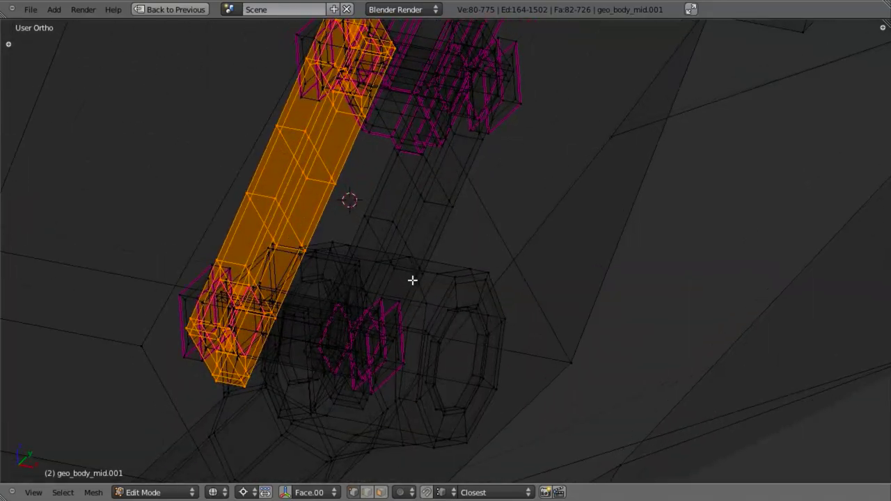
{"action": "scroll", "coordinate": [389, 191], "scroll_direction": "up", "scroll_amount": 4}
{"action": "middle_click_drag", "start_coordinate": [385, 183], "coordinate": [449, 247], "text": "shift"}
{"action": "right_click", "coordinate": [180, 232], "text": "alt"}
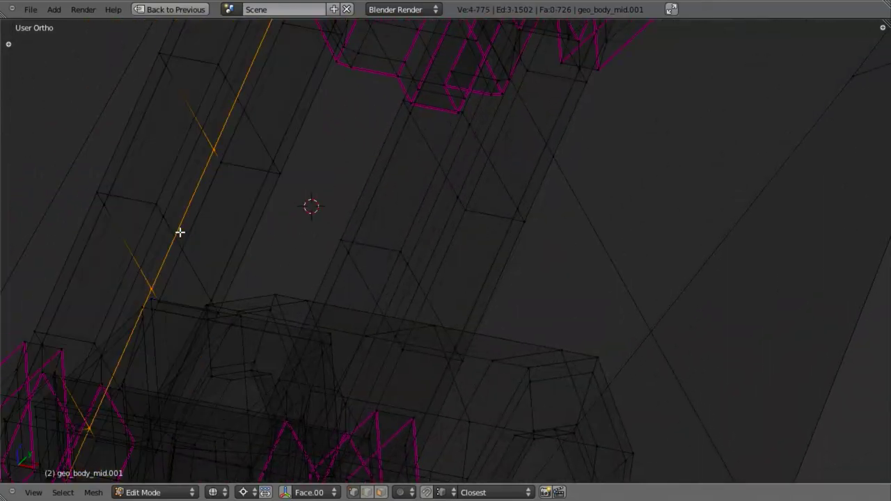
{"action": "right_click", "coordinate": [261, 122], "text": "alt"}
{"action": "right_click", "coordinate": [202, 254], "text": "alt+shift"}
{"action": "scroll", "coordinate": [202, 255], "scroll_direction": "down", "scroll_amount": 3}
{"action": "middle_click_drag", "start_coordinate": [202, 255], "coordinate": [386, 312]}
{"action": "key", "text": "b"}
{"action": "middle_click_drag", "start_coordinate": [294, 92], "coordinate": [179, 336]}
{"action": "scroll", "coordinate": [344, 437], "scroll_direction": "up", "scroll_amount": 3}
{"action": "middle_click_drag", "start_coordinate": [389, 362], "coordinate": [408, 277]}
{"action": "key", "text": "e"}
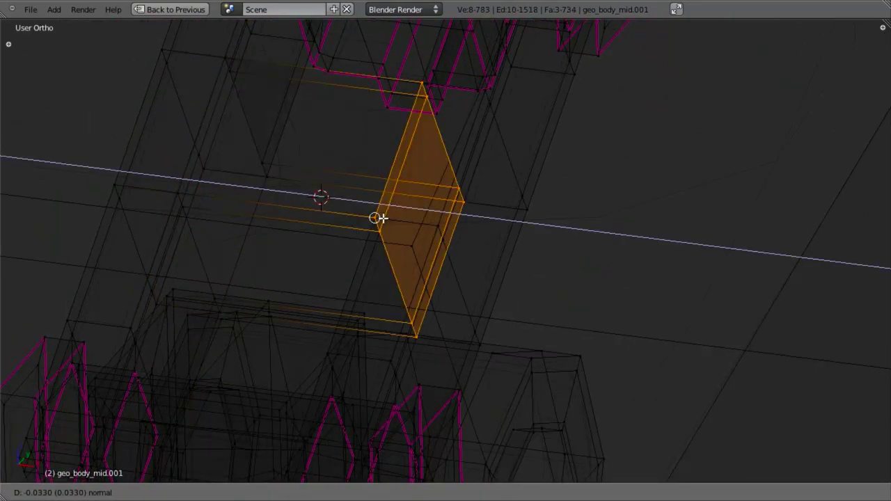
{"action": "left_click", "coordinate": [377, 218]}
Delete the overlapping faces where the cross piece meets the opposite bar and remove doubles across the whole mesh
{"action": "middle_click_drag", "start_coordinate": [377, 218], "coordinate": [418, 300]}
{"action": "key", "text": "b"}
{"action": "left_click_drag", "start_coordinate": [401, 83], "coordinate": [461, 206]}
{"action": "key", "text": "b"}
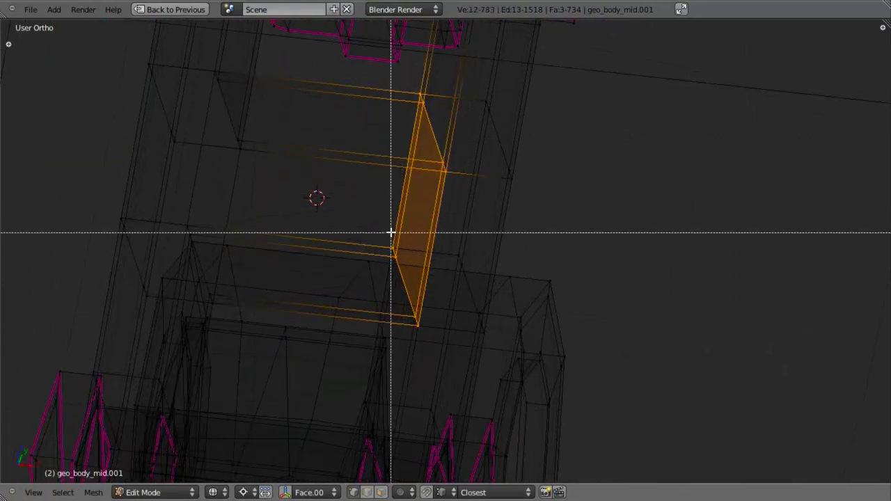
{"action": "left_click_drag", "start_coordinate": [389, 235], "coordinate": [421, 341]}
{"action": "key", "text": "x"}
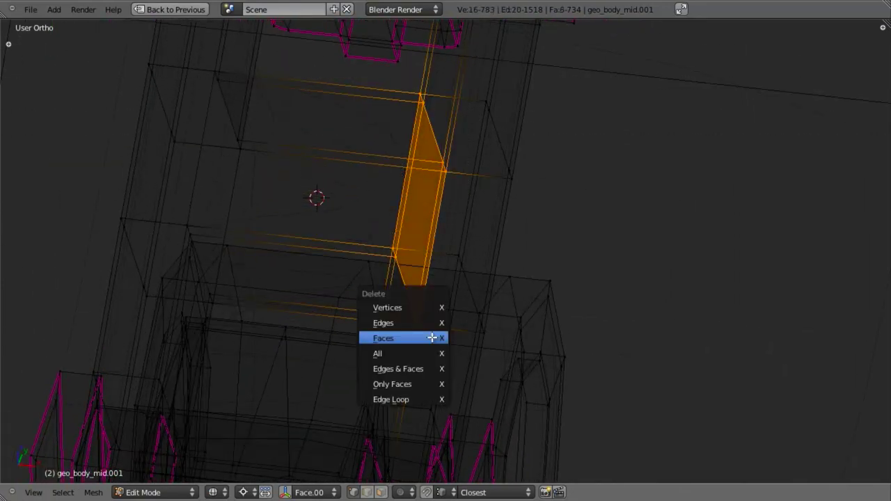
{"action": "left_click", "coordinate": [432, 338]}
{"action": "key", "text": "a"}
{"action": "key", "text": "w"}
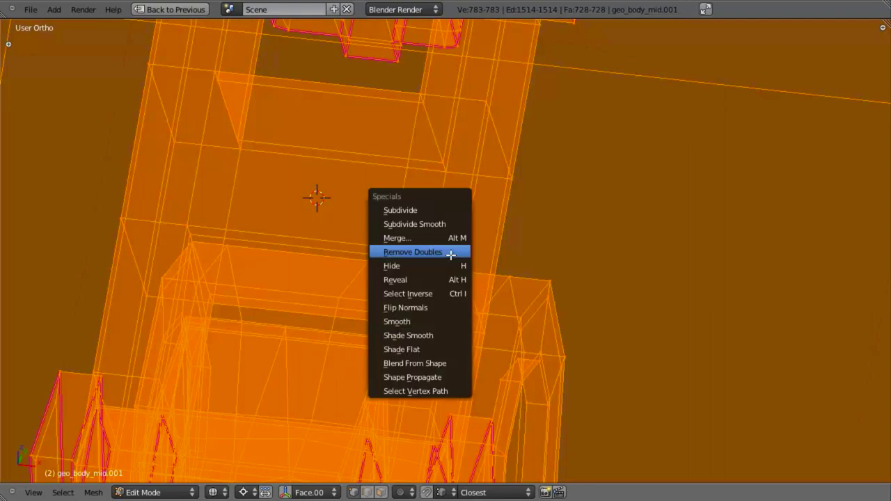
{"action": "left_click", "coordinate": [451, 252]}
Cut two edge loops around the cross piece and spread them along X toward the two bars, then leave Edit Mode
{"action": "key", "text": "z"}
{"action": "scroll", "coordinate": [378, 255], "scroll_direction": "down", "scroll_amount": 5}
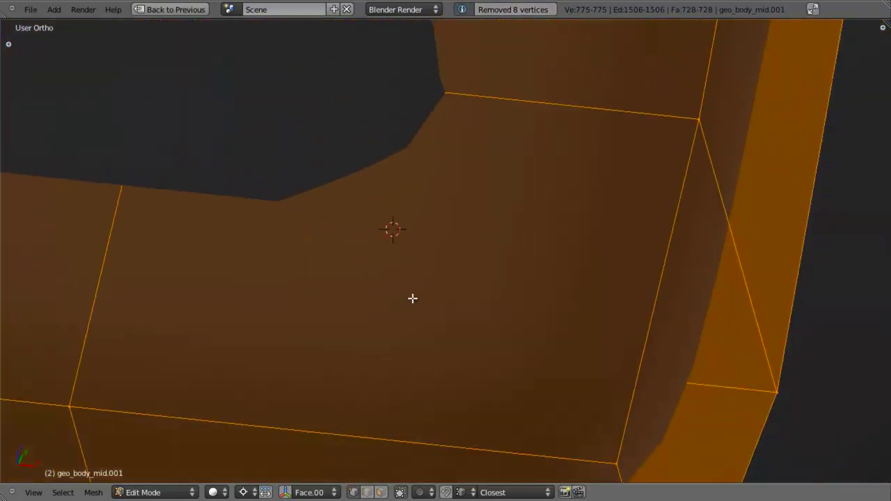
{"action": "mouse_move", "coordinate": [412, 299]}
{"action": "middle_mouse_down"}
{"action": "mouse_move", "coordinate": [406, 229]}
{"action": "mouse_move", "coordinate": [345, 211]}
{"action": "mouse_move", "coordinate": [531, 262]}
{"action": "mouse_move", "coordinate": [414, 133]}
{"action": "mouse_move", "coordinate": [386, 204]}
{"action": "mouse_move", "coordinate": [390, 235]}
{"action": "mouse_move", "coordinate": [469, 294]}
{"action": "mouse_move", "coordinate": [402, 278]}
{"action": "mouse_move", "coordinate": [370, 282]}
{"action": "middle_mouse_up"}
{"action": "scroll", "coordinate": [390, 237], "scroll_direction": "up", "scroll_amount": 3}
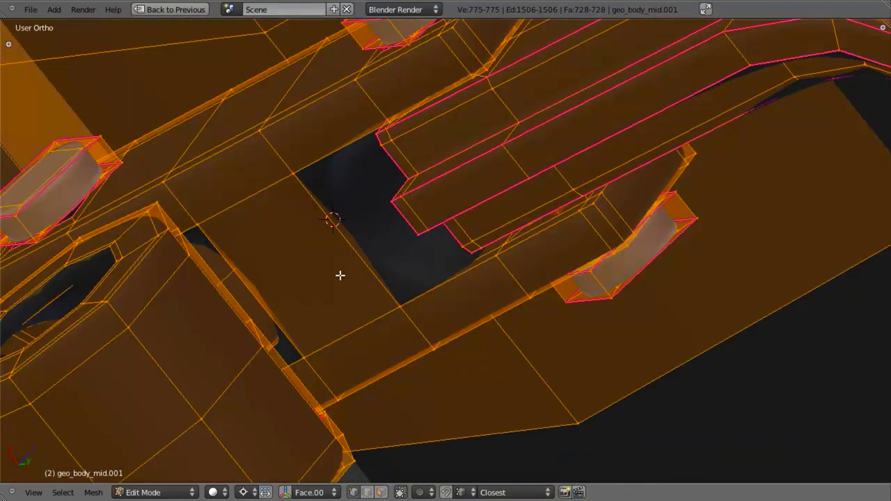
{"action": "key", "text": "a"}
{"action": "key", "text": "ctrl+r"}
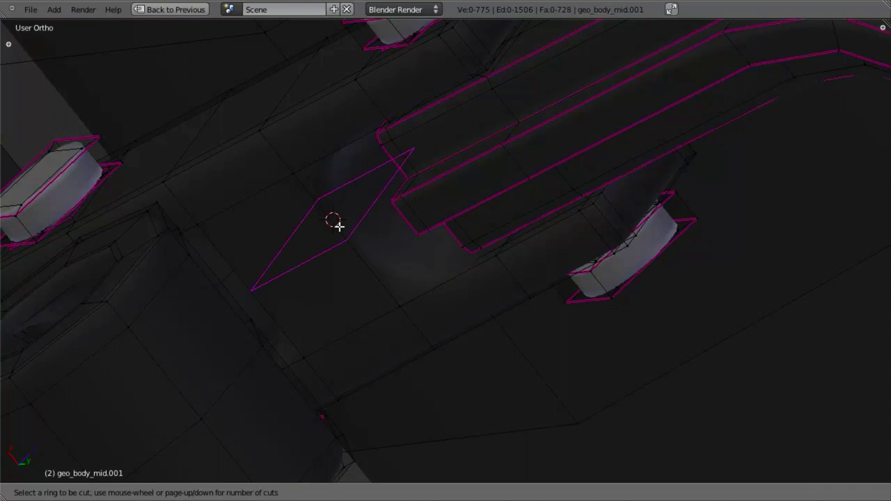
{"action": "left_click", "coordinate": [339, 226]}
{"action": "middle_click_drag", "start_coordinate": [430, 304], "coordinate": [404, 245]}
{"action": "key", "text": "s"}
{"action": "key", "text": "x"}
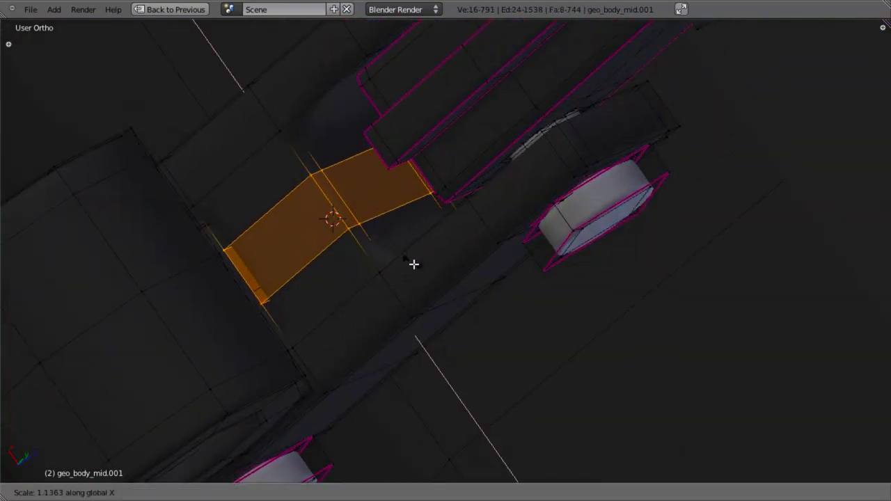
{"action": "left_click", "coordinate": [448, 313]}
{"action": "key", "text": "Tab"}
Examine the joined bars and cross piece from the right side in solid and wireframe display
{"action": "mouse_move", "coordinate": [448, 313]}
{"action": "middle_mouse_down"}
{"action": "mouse_move", "coordinate": [408, 325]}
{"action": "mouse_move", "coordinate": [374, 276]}
{"action": "mouse_move", "coordinate": [437, 307]}
{"action": "middle_mouse_up"}
{"action": "scroll", "coordinate": [435, 300], "scroll_direction": "down", "scroll_amount": 5}
{"action": "key", "text": "KP_3"}
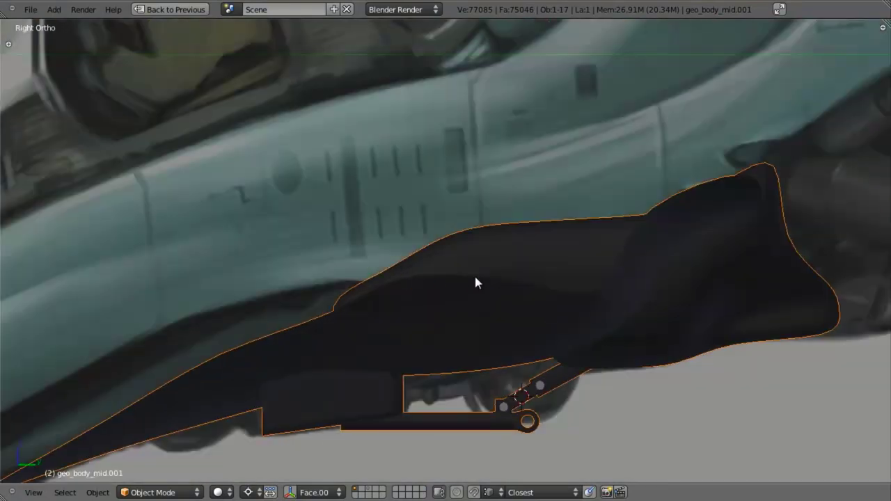
{"action": "middle_click_drag", "start_coordinate": [565, 374], "coordinate": [493, 283], "text": "shift"}
{"action": "scroll", "coordinate": [492, 289], "scroll_direction": "up", "scroll_amount": 4}
{"action": "key", "text": "Tab"}
{"action": "middle_click_drag", "start_coordinate": [485, 343], "coordinate": [463, 261], "text": "shift"}
{"action": "scroll", "coordinate": [471, 270], "scroll_direction": "up", "scroll_amount": 8}
{"action": "key", "text": "z"}
{"action": "key", "text": "a"}
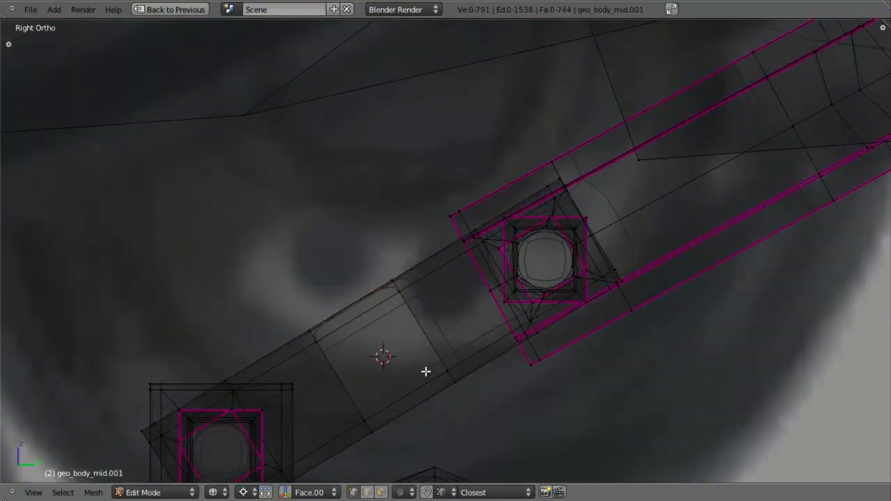
{"action": "middle_click_drag", "start_coordinate": [424, 369], "coordinate": [440, 319], "text": "shift"}
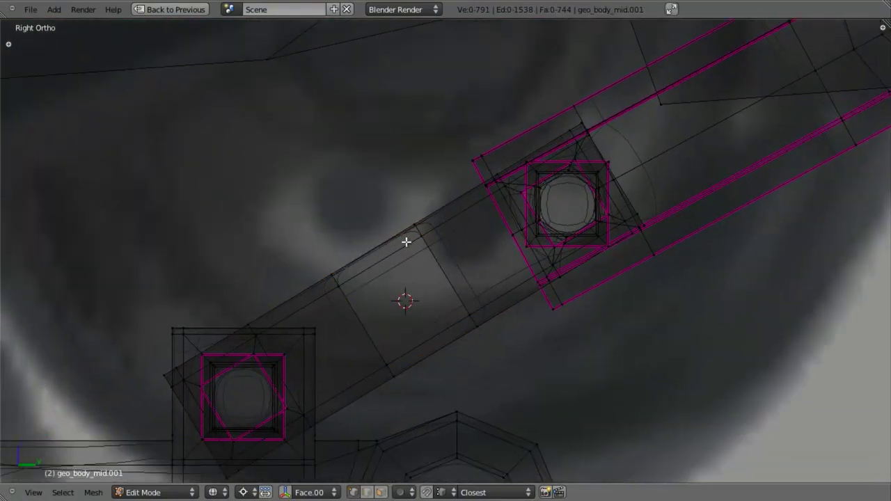
{"action": "middle_click_drag", "start_coordinate": [407, 242], "coordinate": [439, 276]}
{"action": "key", "text": "KP_3"}
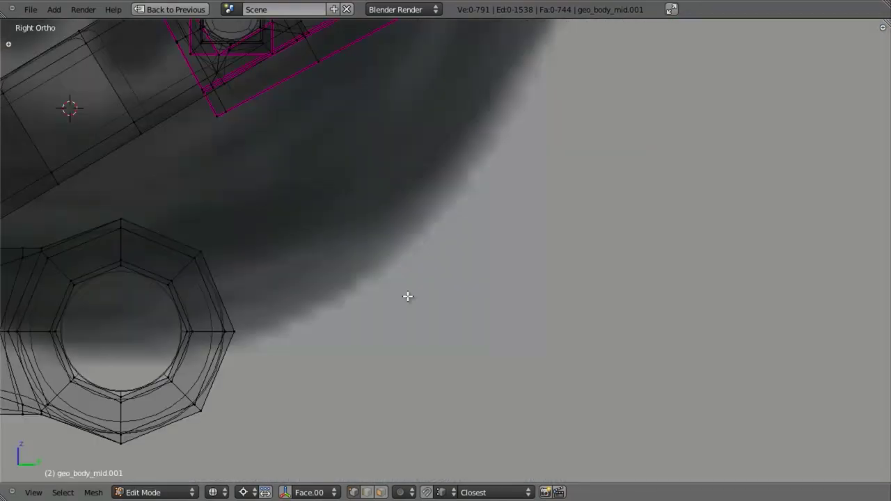
Try to scale the middle section of the joined bars on every axis except X
{"action": "middle_click_drag", "start_coordinate": [258, 210], "coordinate": [499, 311], "text": "shift"}
{"action": "key", "text": "b"}
{"action": "key", "text": "b"}
{"action": "left_click_drag", "start_coordinate": [292, 121], "coordinate": [396, 253]}
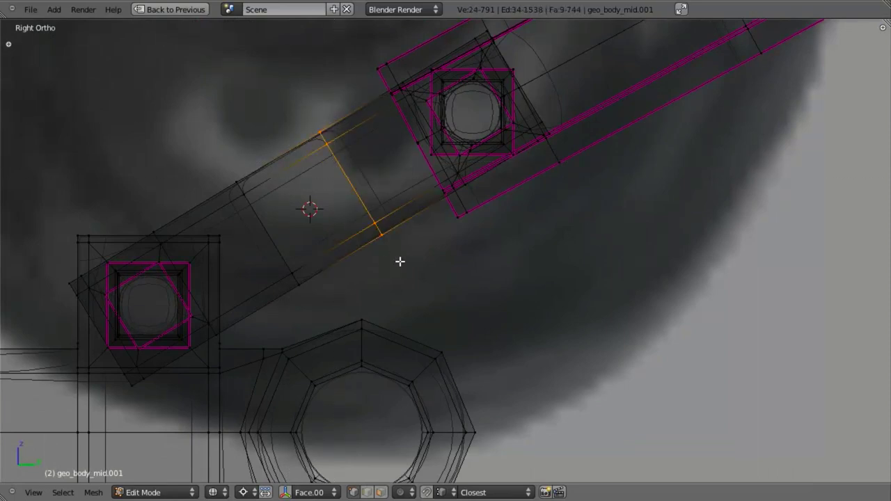
{"action": "key", "text": "b"}
{"action": "left_click_drag", "start_coordinate": [237, 165], "coordinate": [325, 307]}
{"action": "key", "text": "b"}
{"action": "key", "text": "shift+s"}
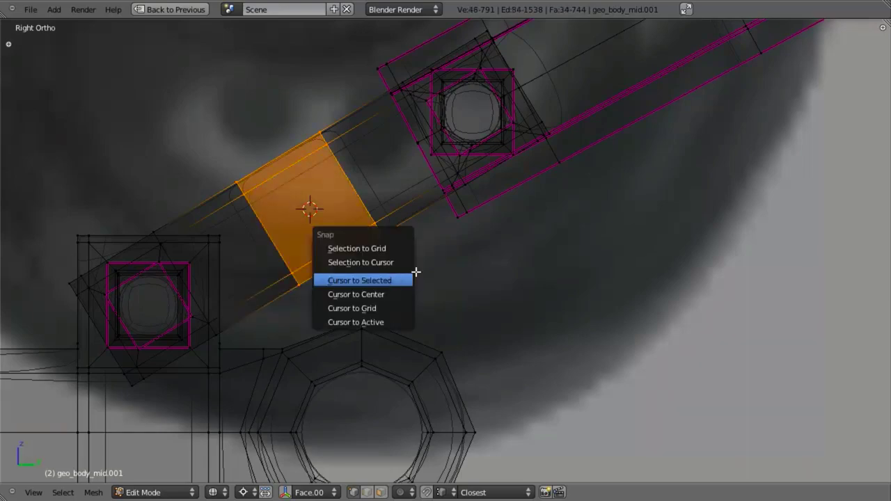
{"action": "left_click", "coordinate": [415, 272]}
{"action": "key", "text": "s"}
{"action": "key", "text": "shift+x"}
{"action": "left_click", "coordinate": [359, 260]}
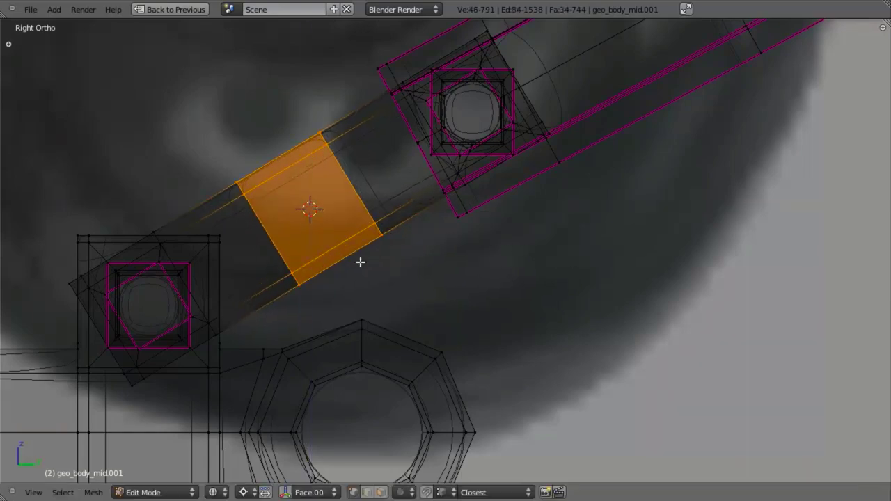
Return to Object Mode in solid shading and unhide all hidden vehicle parts with nothing selected
{"action": "scroll", "coordinate": [428, 267], "scroll_direction": "down", "scroll_amount": 3}
{"action": "key", "text": "Tab"}
{"action": "key", "text": "z"}
{"action": "scroll", "coordinate": [402, 221], "scroll_direction": "down", "scroll_amount": 3}
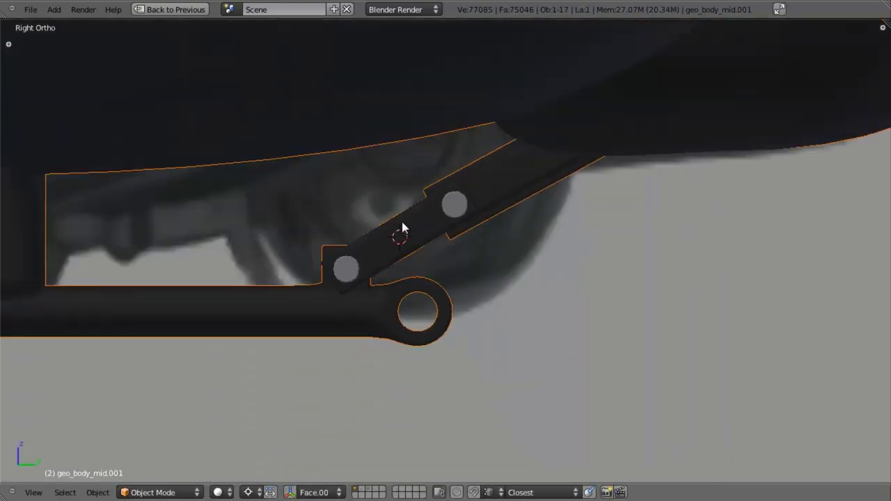
{"action": "mouse_move", "coordinate": [402, 221]}
{"action": "middle_mouse_down"}
{"action": "mouse_move", "coordinate": [453, 253]}
{"action": "mouse_move", "coordinate": [459, 283]}
{"action": "mouse_move", "coordinate": [488, 248]}
{"action": "mouse_move", "coordinate": [488, 158]}
{"action": "middle_mouse_up"}
{"action": "scroll", "coordinate": [459, 283], "scroll_direction": "down", "scroll_amount": 5}
{"action": "key", "text": "alt+h"}
{"action": "key", "text": "a"}
Examine the wheel and its suspension under the complete vehicle from below and from the right side
{"action": "scroll", "coordinate": [495, 216], "scroll_direction": "down", "scroll_amount": 5}
{"action": "middle_click_drag", "start_coordinate": [492, 196], "coordinate": [445, 271]}
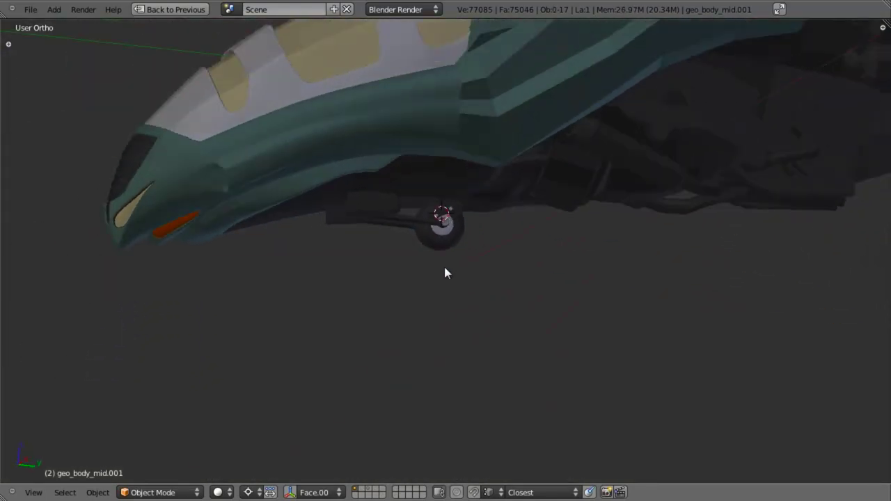
{"action": "scroll", "coordinate": [464, 237], "scroll_direction": "up", "scroll_amount": 7}
{"action": "middle_click_drag", "start_coordinate": [409, 151], "coordinate": [427, 256], "text": "shift"}
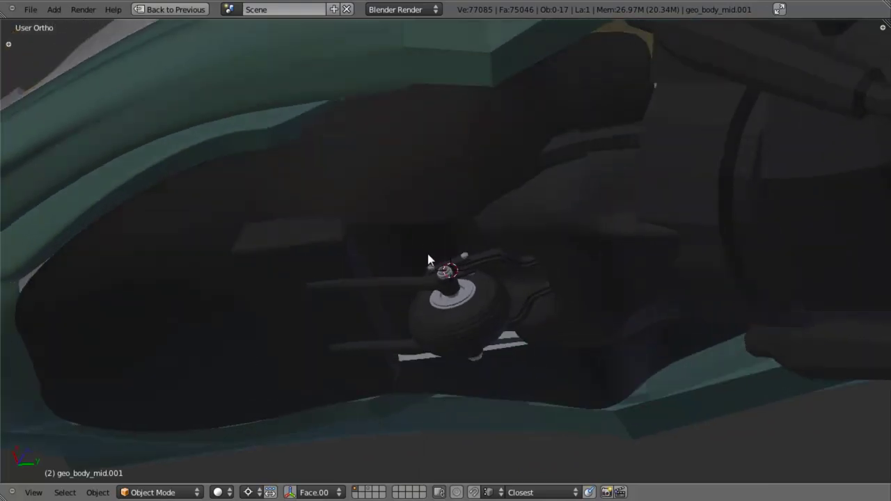
{"action": "scroll", "coordinate": [428, 261], "scroll_direction": "up", "scroll_amount": 4}
{"action": "key", "text": "KP_3"}
{"action": "key", "text": "z"}
{"action": "scroll", "coordinate": [410, 330], "scroll_direction": "down", "scroll_amount": 2}
{"action": "middle_click_drag", "start_coordinate": [399, 344], "coordinate": [415, 304], "text": "shift"}
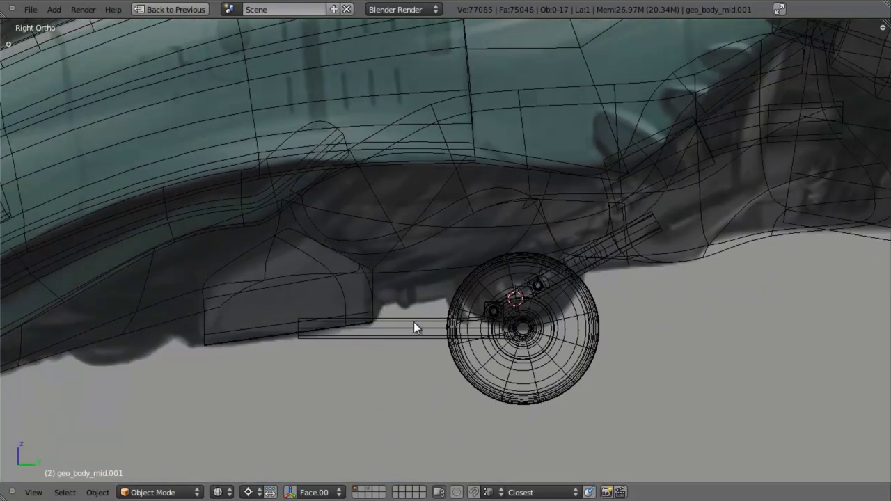
Add an edge loop to the mid body's long horizontal wheel arm and slide it to just in front of the wheel
{"action": "right_click", "coordinate": [414, 322]}
{"action": "key", "text": "Tab"}
{"action": "mouse_move", "coordinate": [397, 348]}
{"action": "middle_mouse_down", "text": "shift"}
{"action": "mouse_move", "coordinate": [412, 342]}
{"action": "mouse_move", "coordinate": [382, 327]}
{"action": "mouse_move", "coordinate": [404, 245]}
{"action": "middle_mouse_up", "text": "shift"}
{"action": "key", "text": "a"}
{"action": "key", "text": "z"}
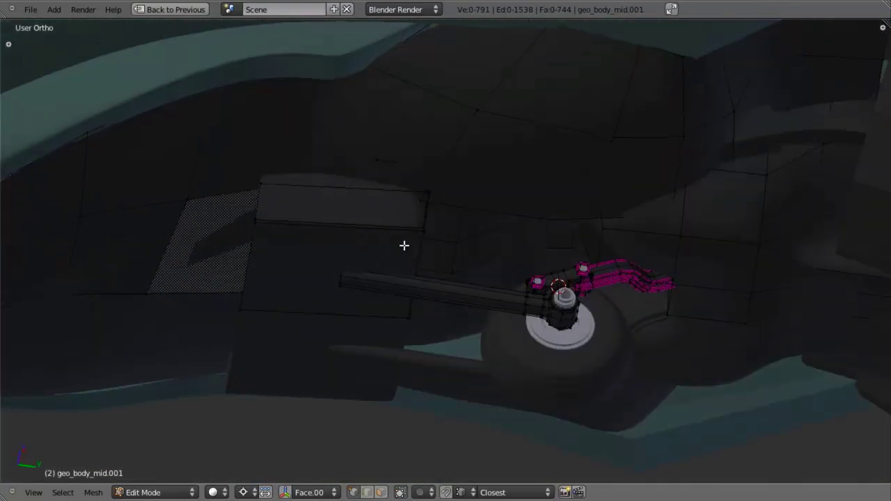
{"action": "middle_click_drag", "start_coordinate": [411, 212], "coordinate": [475, 325]}
{"action": "key", "text": "KP_3"}
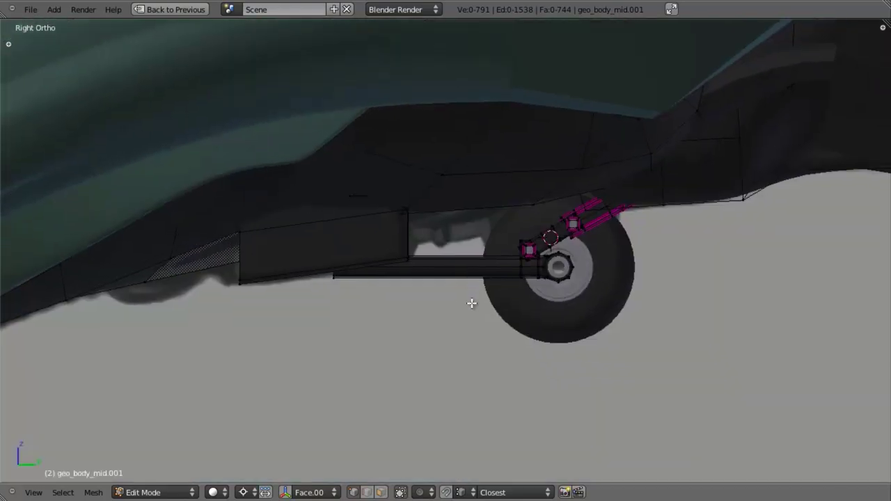
{"action": "key", "text": "z"}
{"action": "scroll", "coordinate": [499, 288], "scroll_direction": "up", "scroll_amount": 3}
{"action": "key", "text": "ctrl+r"}
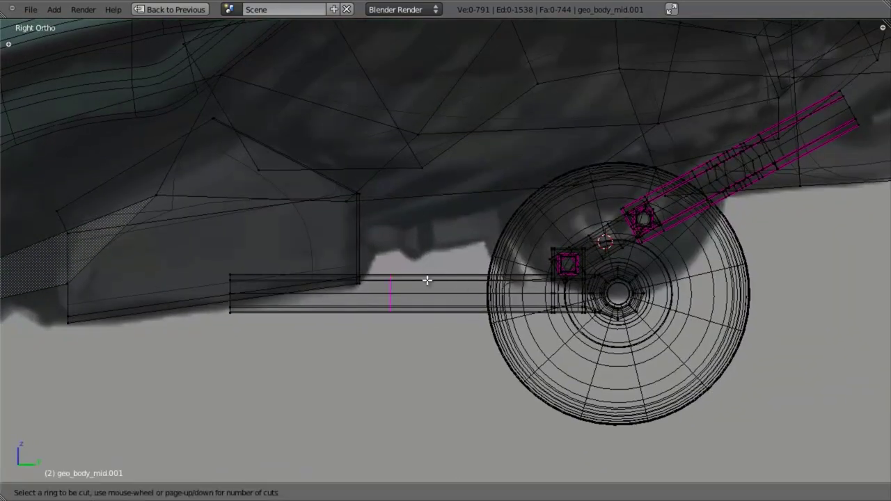
{"action": "left_click", "coordinate": [427, 287]}
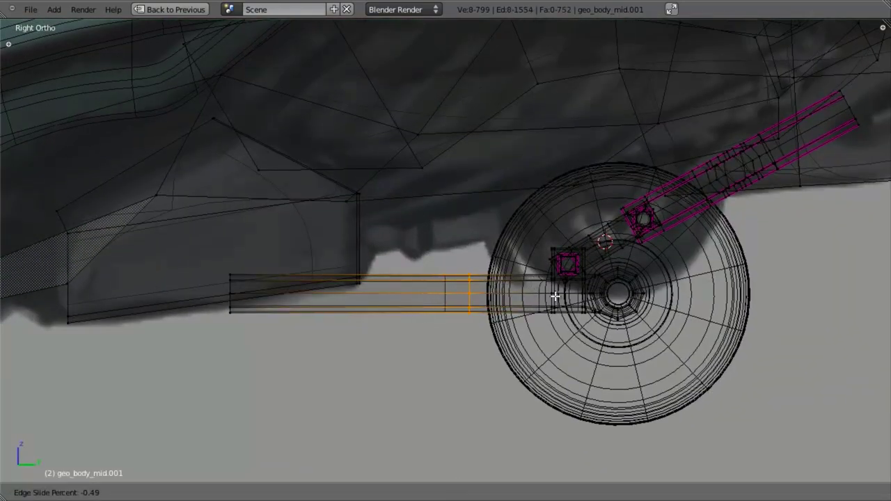
{"action": "left_click", "coordinate": [516, 286]}
{"action": "key", "text": "z"}
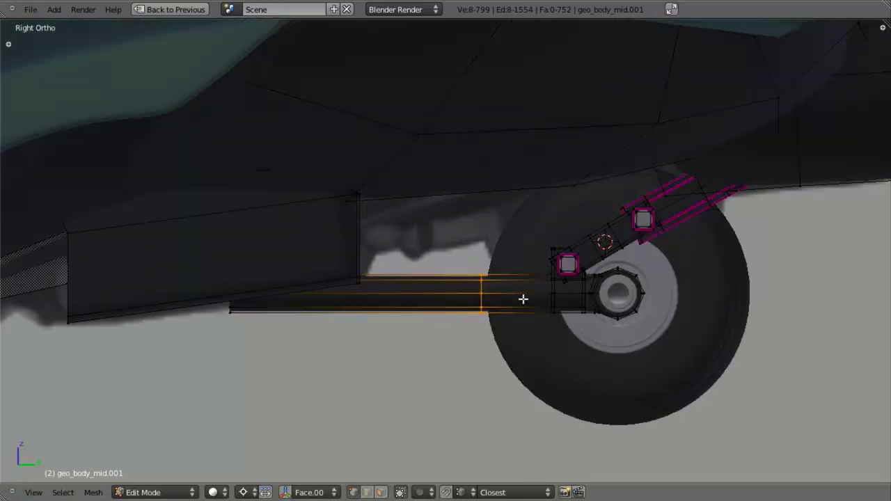
Add a second edge loop to the front part of the wheel arm and slide it onto the previous loop
{"action": "scroll", "coordinate": [609, 283], "scroll_direction": "up", "scroll_amount": 4}
{"action": "key", "text": "z"}
{"action": "key", "text": "ctrl+r"}
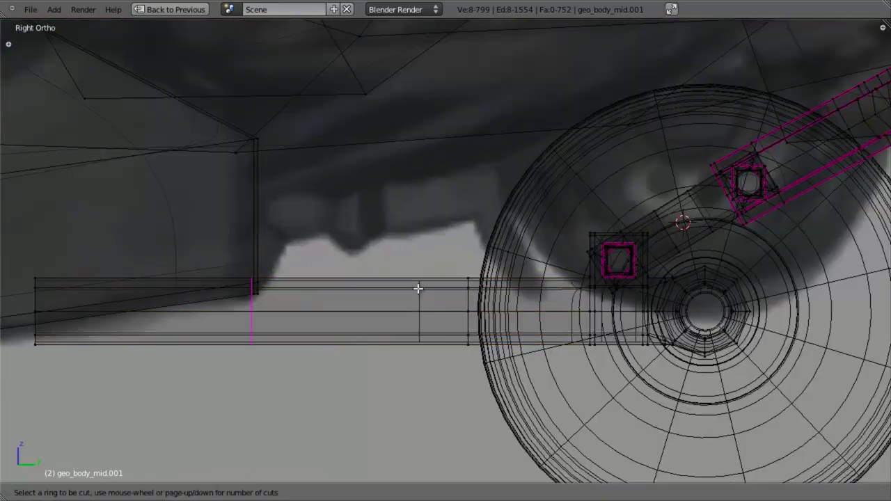
{"action": "left_click", "coordinate": [417, 290]}
{"action": "left_click", "coordinate": [675, 297]}
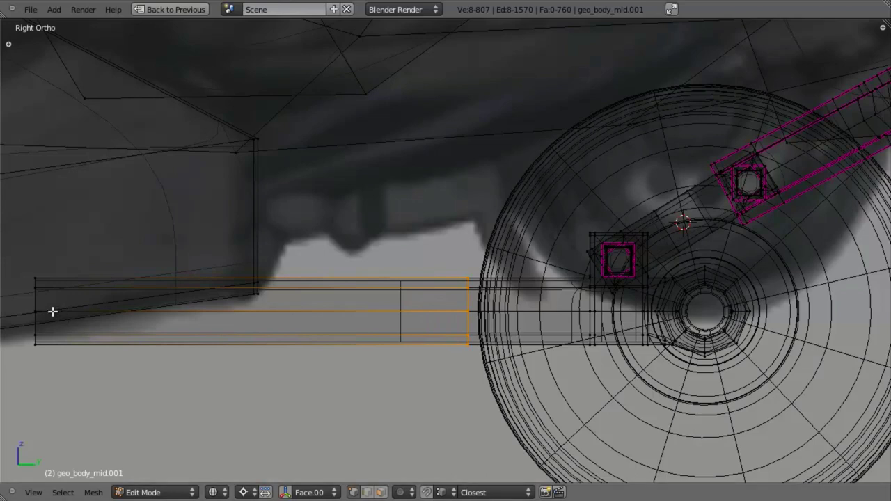
Thicken the wheel arm's front section, from its far end to the new loop, by scaling it in width and height only
{"action": "right_click", "coordinate": [34, 301], "text": "alt+shift"}
{"action": "key", "text": "s"}
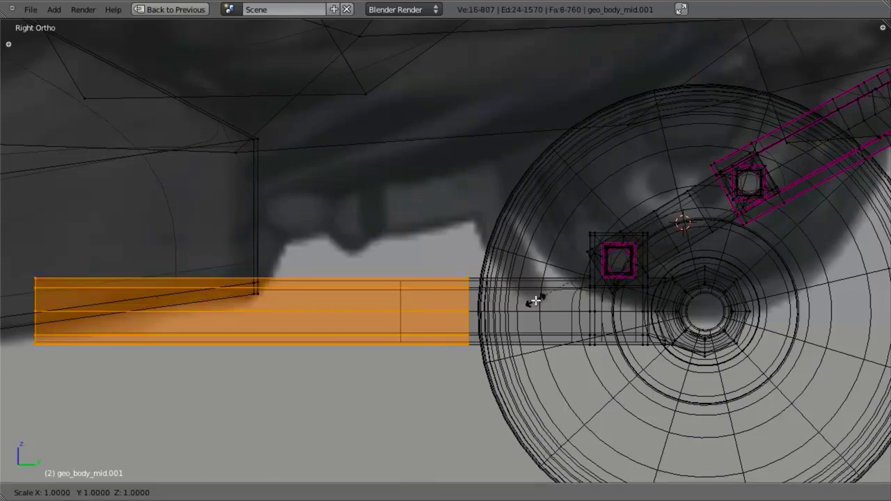
{"action": "key", "text": "z"}
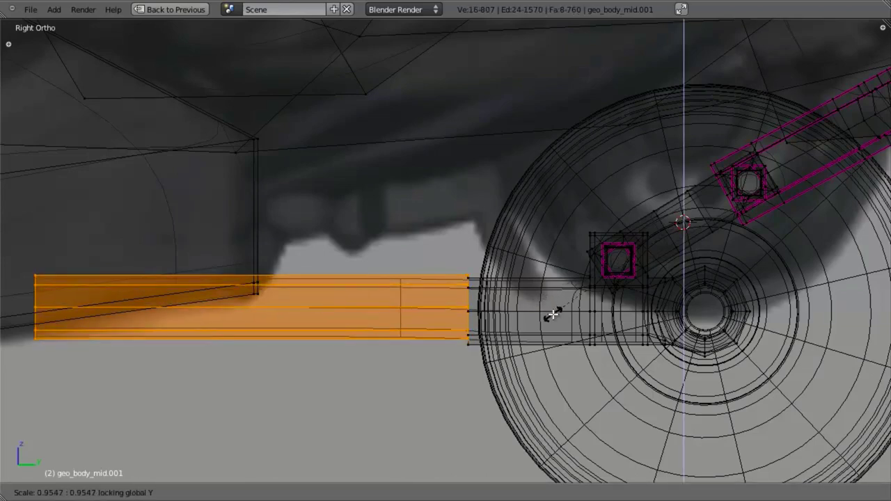
{"action": "left_click", "coordinate": [553, 315]}
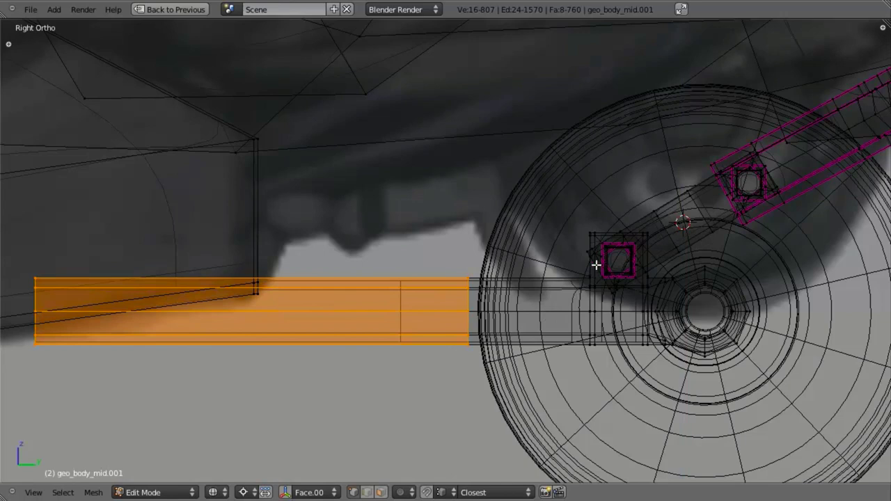
{"action": "key", "text": "s"}
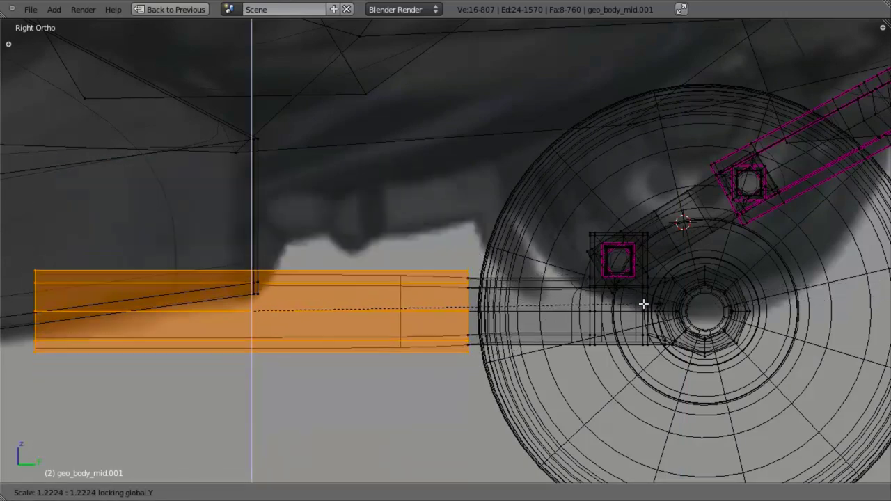
{"action": "left_click", "coordinate": [804, 293]}
{"action": "key", "text": "z"}
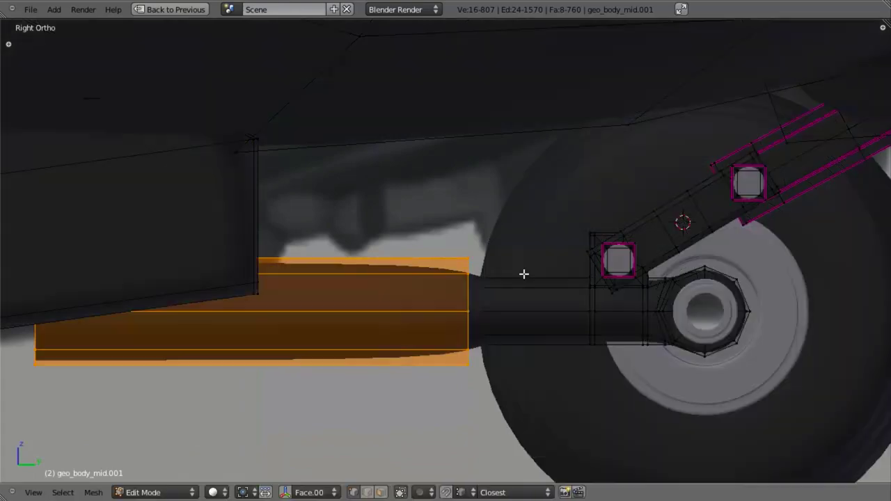
Split the thin wheel arm from the thick front section at the inner edge loop where they meet
{"action": "middle_click_drag", "start_coordinate": [493, 271], "coordinate": [461, 270]}
{"action": "scroll", "coordinate": [473, 299], "scroll_direction": "up", "scroll_amount": 3}
{"action": "key", "text": "z"}
{"action": "key", "text": "a"}
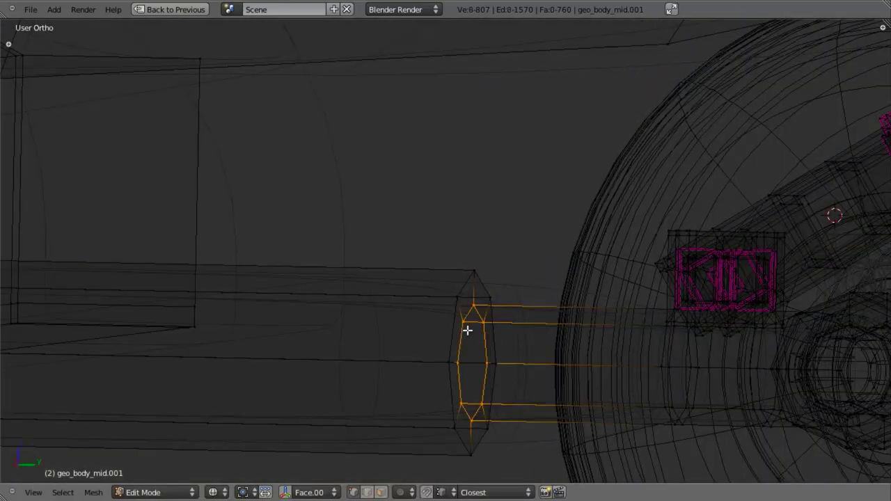
{"action": "key", "text": "e"}
{"action": "left_click", "coordinate": [463, 316]}
{"action": "key", "text": "z"}
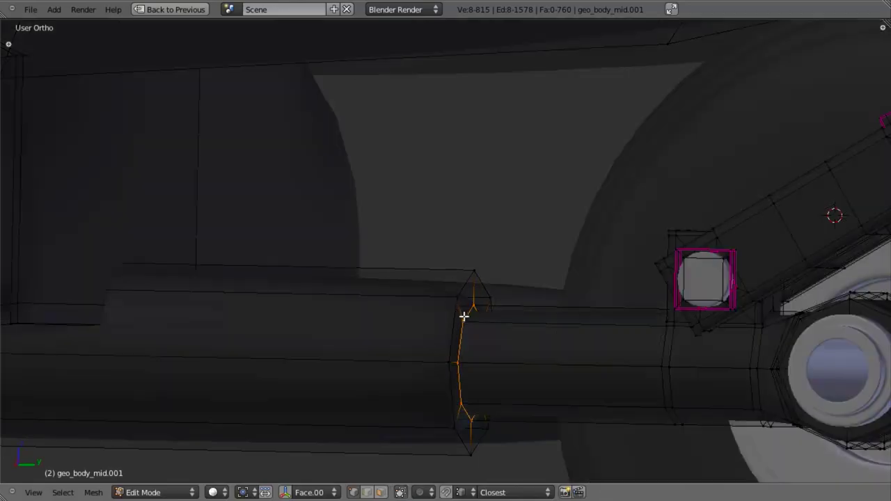
Move the thick section's ring-shaped end face slightly toward the wheel along the Y axis
{"action": "key", "text": "ctrl+KP_Add"}
{"action": "key", "text": "g"}
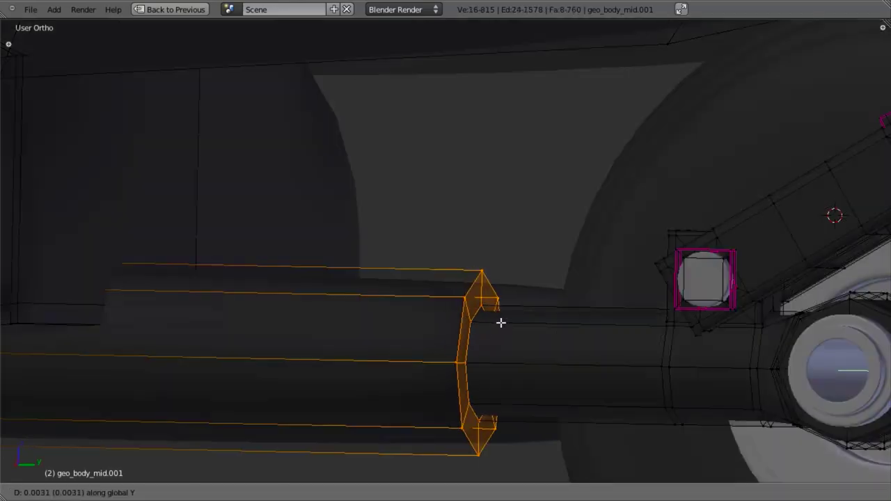
{"action": "left_click", "coordinate": [511, 322]}
Move the thin arm's open end loop about 0.25 along negative Y, deep inside the thick sleeve
{"action": "key", "text": "a"}
{"action": "key", "text": "z"}
{"action": "right_click", "coordinate": [459, 336], "text": "alt"}
{"action": "scroll", "coordinate": [465, 324], "scroll_direction": "down", "scroll_amount": 3}
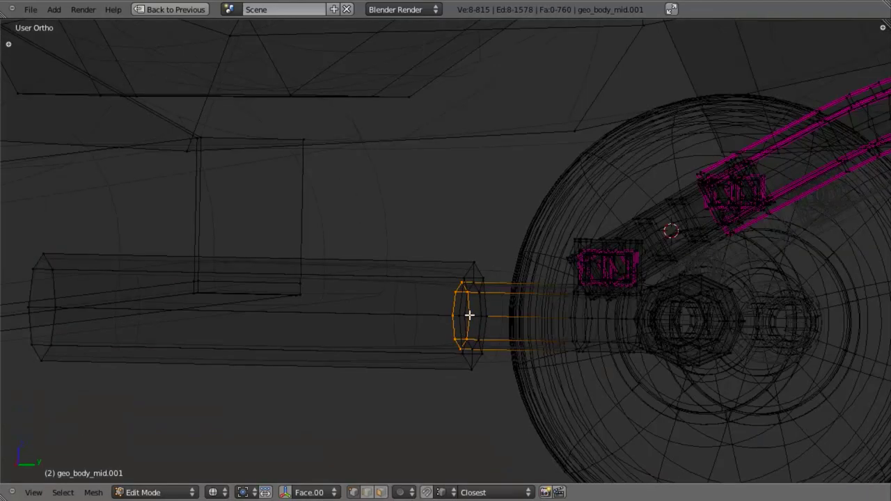
{"action": "middle_click_drag", "start_coordinate": [469, 314], "coordinate": [491, 320]}
{"action": "key", "text": "g"}
{"action": "key", "text": "y"}
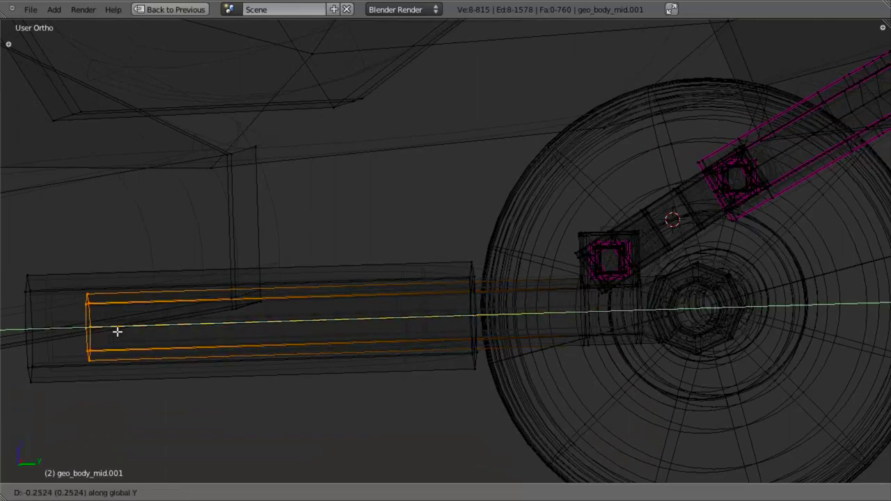
{"action": "left_click", "coordinate": [116, 332]}
Select the whole thick sleeve and assign it the light grey material
{"action": "key", "text": "z"}
{"action": "scroll", "coordinate": [648, 328], "scroll_direction": "up", "scroll_amount": 5}
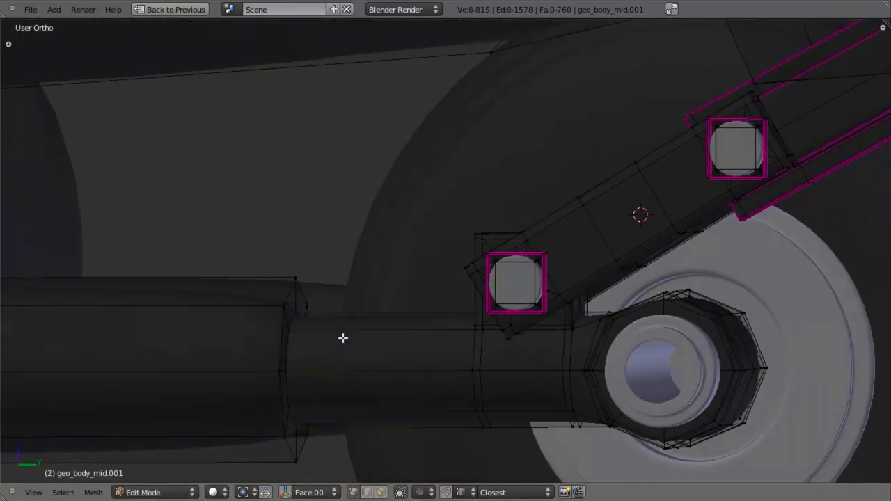
{"action": "middle_click_drag", "start_coordinate": [343, 338], "coordinate": [363, 301], "text": "shift"}
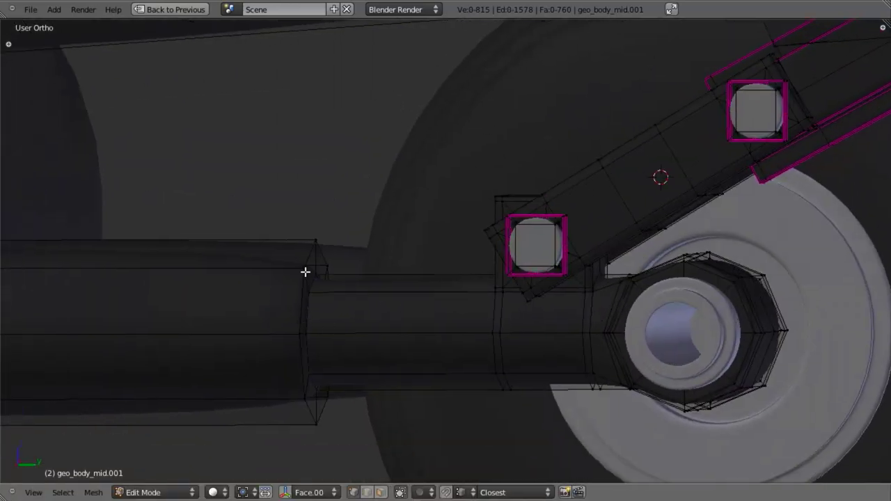
{"action": "key", "text": "l"}
{"action": "key", "text": "ctrl+Up"}
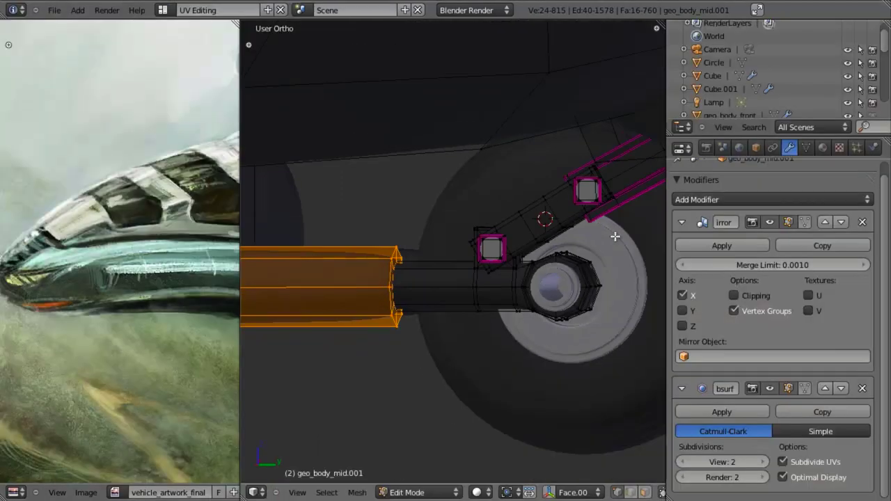
{"action": "left_click", "coordinate": [823, 149]}
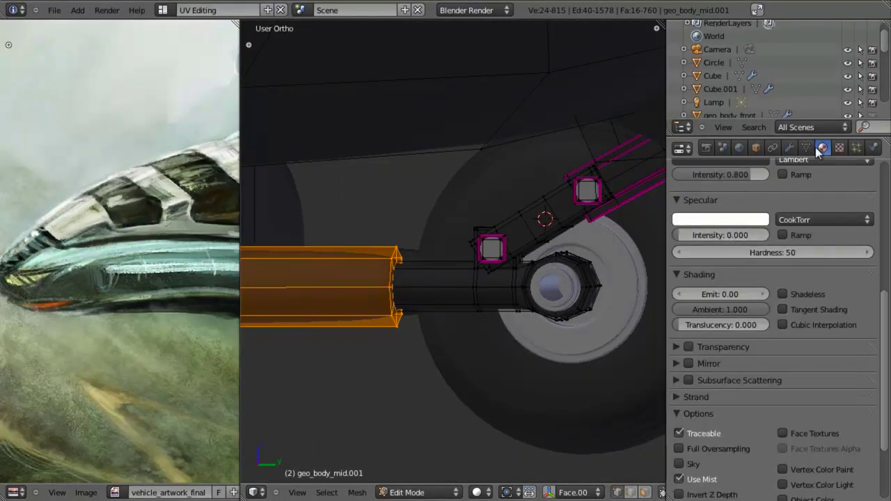
{"action": "scroll", "coordinate": [737, 257], "scroll_direction": "up", "scroll_amount": 8}
{"action": "left_click", "coordinate": [706, 216]}
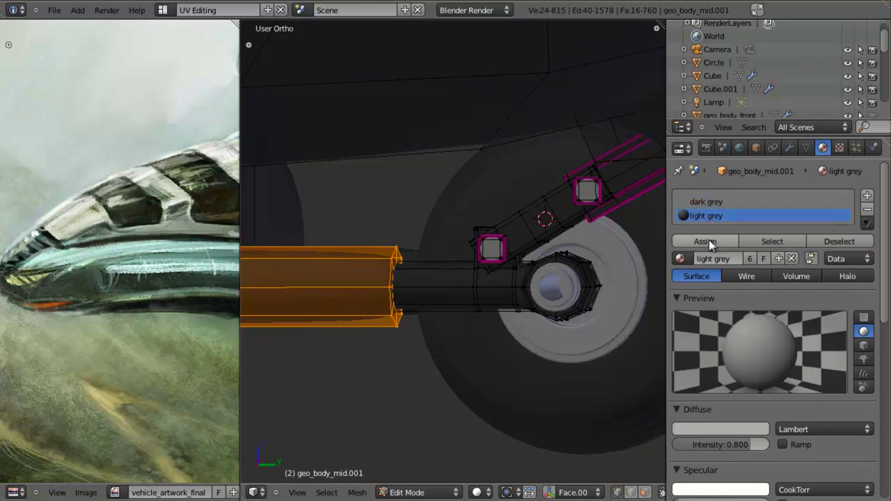
{"action": "left_click", "coordinate": [705, 241]}
Add an edge loop around the sleeve and move it along Y to just behind the rim facing the wheel
{"action": "scroll", "coordinate": [469, 320], "scroll_direction": "up", "scroll_amount": 4}
{"action": "key", "text": "KP_Decimal"}
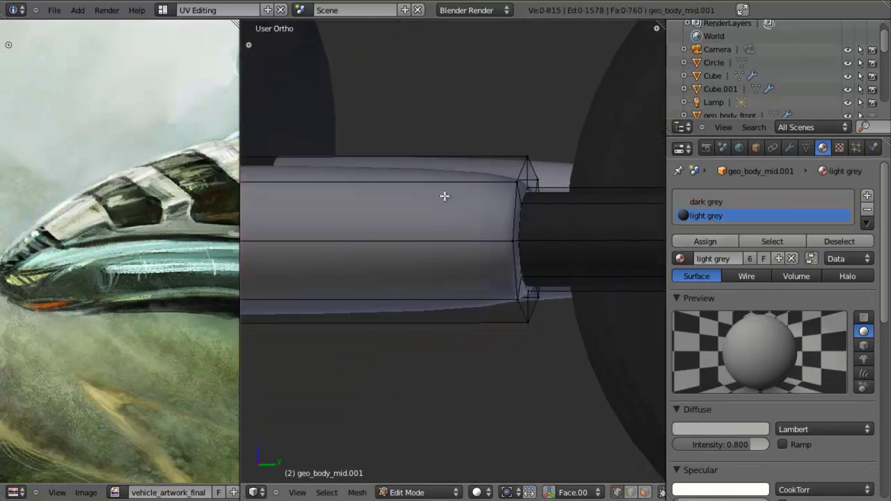
{"action": "key", "text": "ctrl+r"}
{"action": "left_click", "coordinate": [443, 185]}
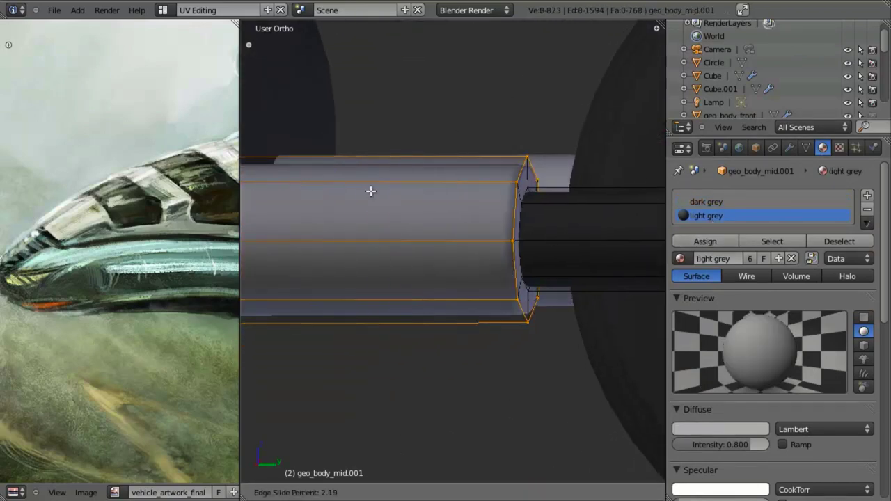
{"action": "right_click", "coordinate": [408, 197]}
{"action": "scroll", "coordinate": [424, 184], "scroll_direction": "down", "scroll_amount": 2}
{"action": "key", "text": "shift+space"}
{"action": "key", "text": "g"}
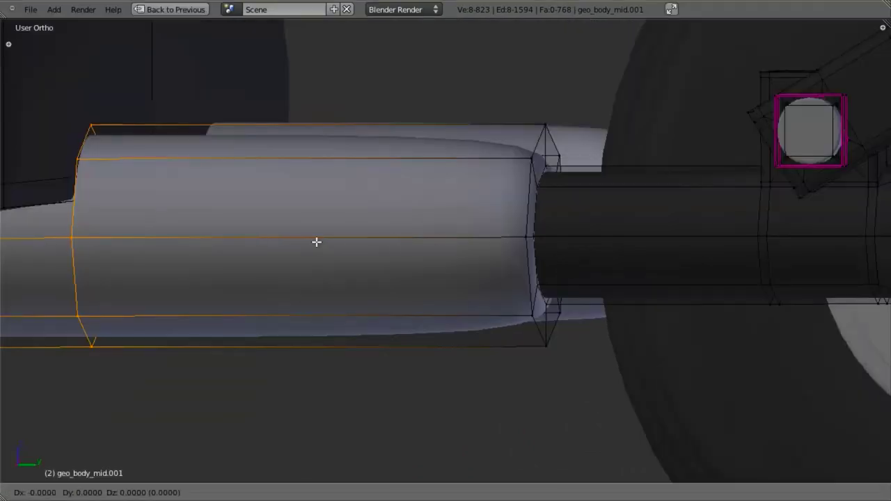
{"action": "key", "text": "y"}
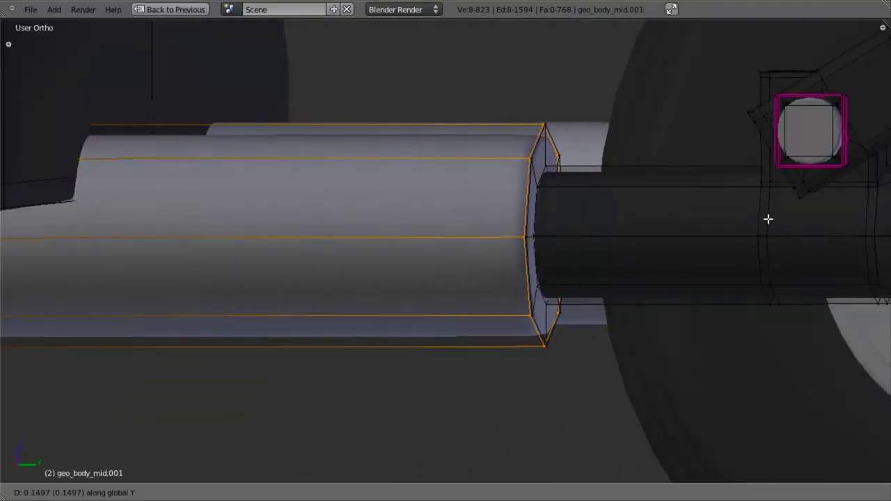
{"action": "left_click", "coordinate": [610, 176]}
Crease the sleeve's outer rim loop facing the wheel with a value of 1 and return to Object Mode
{"action": "key", "text": "a"}
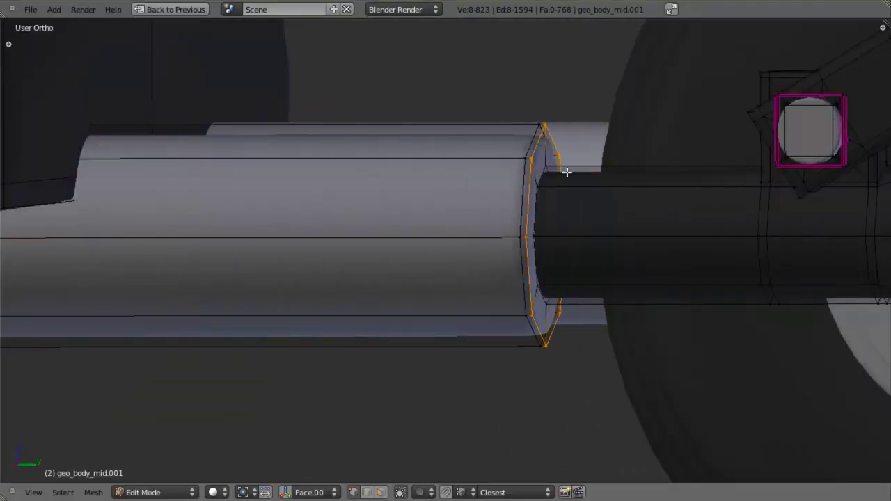
{"action": "key", "text": "shift+e"}
{"action": "type", "text": "1"}
{"action": "key", "text": "Return"}
{"action": "key", "text": "a"}
{"action": "scroll", "coordinate": [553, 174], "scroll_direction": "up", "scroll_amount": 3}
{"action": "key", "text": "Tab"}
Examine the finished sleeve and wheel arm from the right side against the reference image, in wireframe and solid shading
{"action": "scroll", "coordinate": [549, 221], "scroll_direction": "down", "scroll_amount": 5}
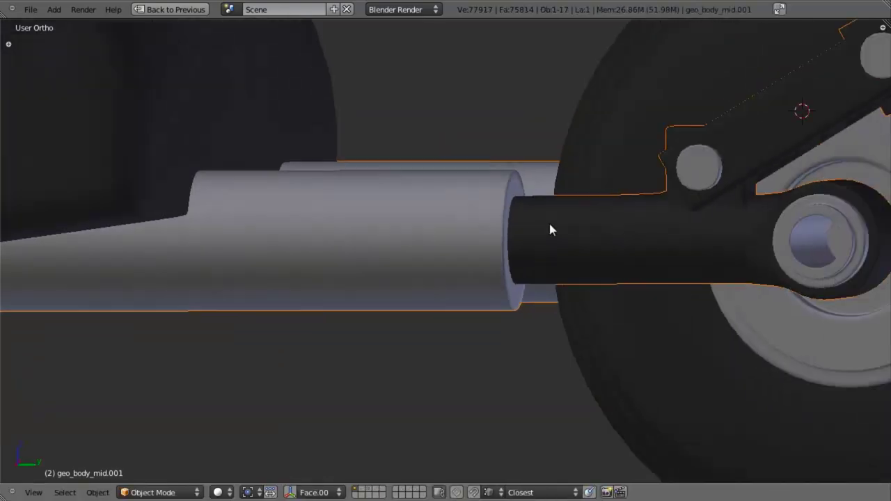
{"action": "scroll", "coordinate": [550, 229], "scroll_direction": "down", "scroll_amount": 3}
{"action": "mouse_move", "coordinate": [477, 283]}
{"action": "middle_mouse_down"}
{"action": "mouse_move", "coordinate": [422, 293]}
{"action": "mouse_move", "coordinate": [439, 213]}
{"action": "mouse_move", "coordinate": [437, 264]}
{"action": "mouse_move", "coordinate": [453, 284]}
{"action": "mouse_move", "coordinate": [455, 274]}
{"action": "middle_mouse_up"}
{"action": "key", "text": "KP_3"}
{"action": "key", "text": "z"}
{"action": "scroll", "coordinate": [405, 357], "scroll_direction": "up", "scroll_amount": 3}
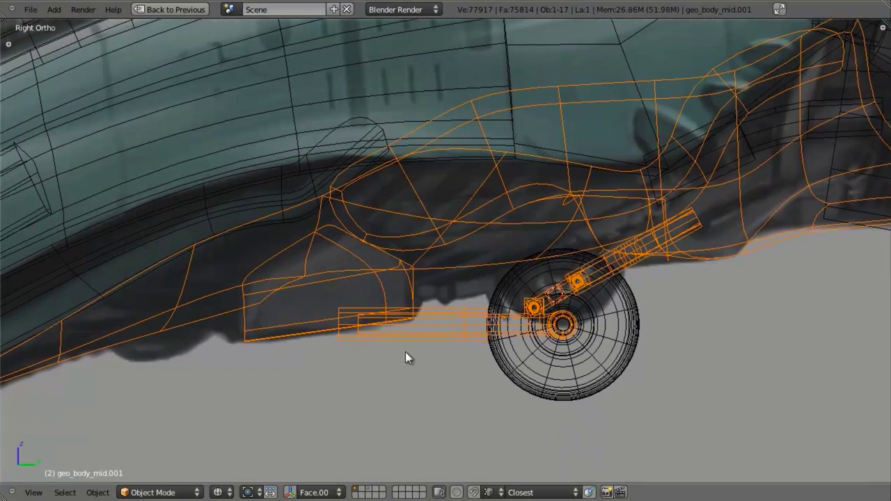
{"action": "scroll", "coordinate": [343, 324], "scroll_direction": "up", "scroll_amount": 3}
{"action": "key", "text": "z"}
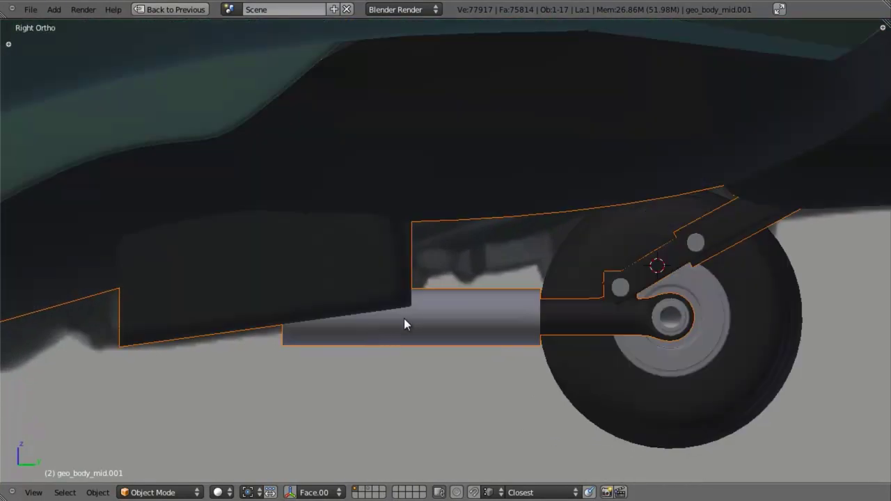
In wireframe display, lower the rear bottom corner vertices of the underbody block slightly along Z
{"action": "key", "text": "Tab"}
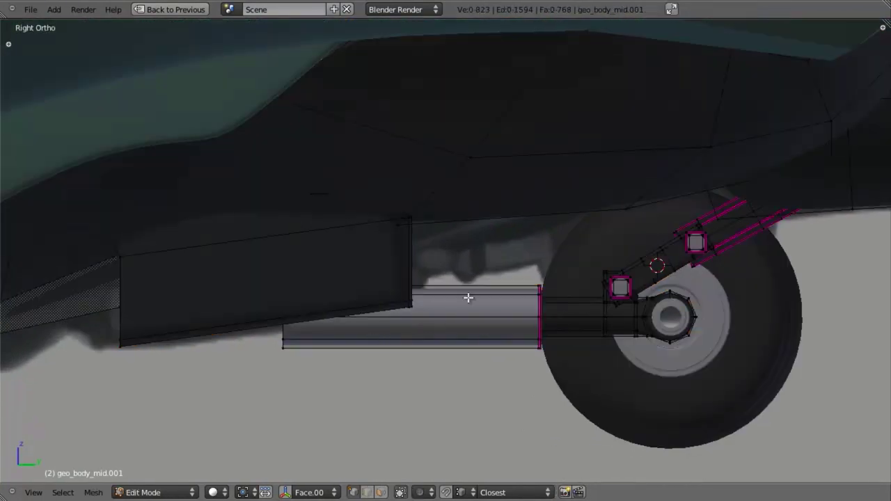
{"action": "key", "text": "z"}
{"action": "key", "text": "b"}
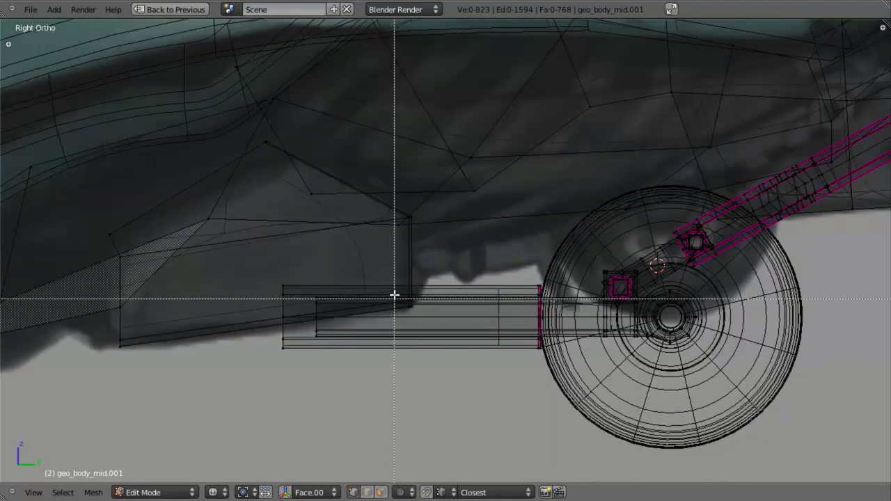
{"action": "left_click_drag", "start_coordinate": [394, 295], "coordinate": [424, 325]}
{"action": "key", "text": "g"}
{"action": "key", "text": "z"}
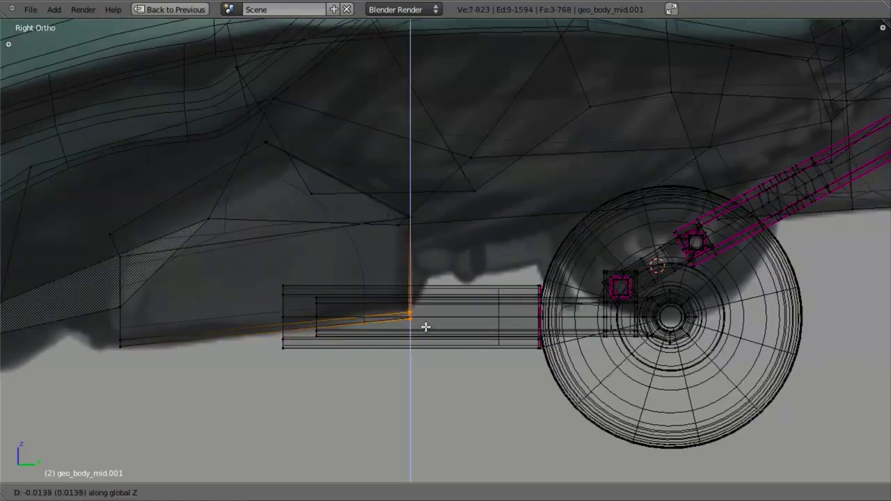
{"action": "left_click", "coordinate": [425, 326]}
Move the block's front bottom corner vertices back towards the tube's front end and rotate them to steepen the edge
{"action": "key", "text": "a"}
{"action": "key", "text": "b"}
{"action": "left_click_drag", "start_coordinate": [89, 333], "coordinate": [243, 432]}
{"action": "key", "text": "g"}
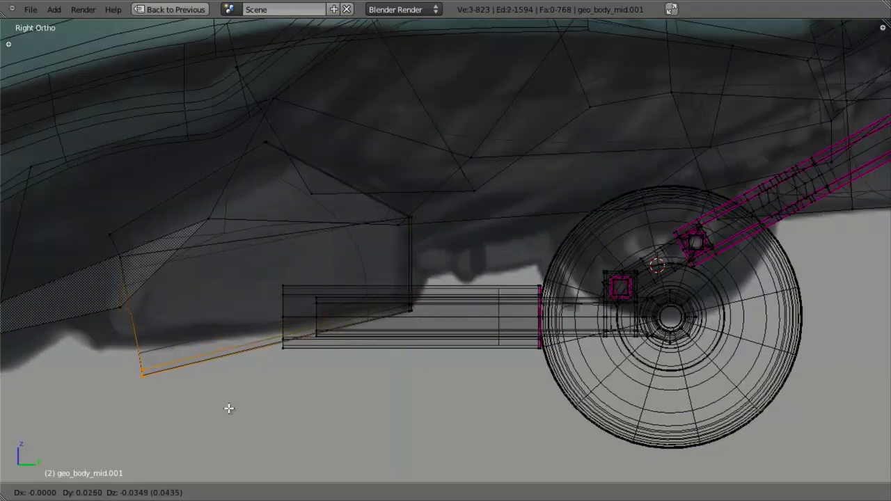
{"action": "key", "text": "r"}
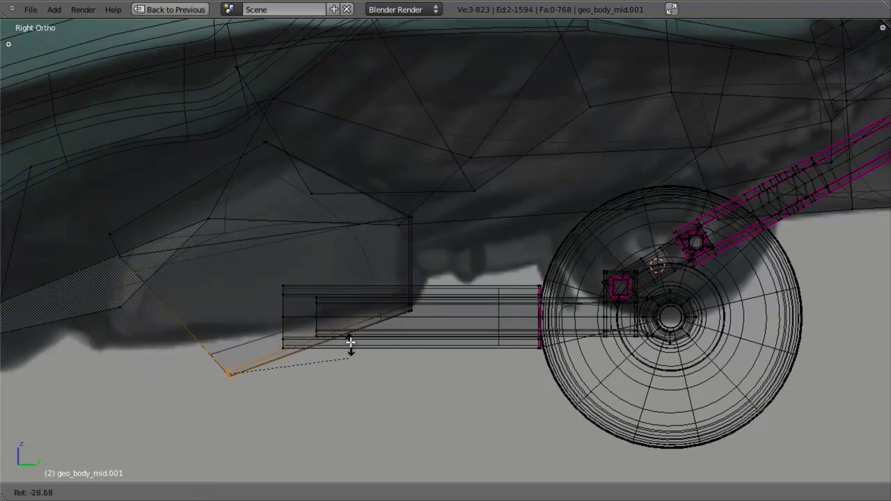
{"action": "left_click", "coordinate": [347, 329]}
Add the block's upper front vertices to the selection and shift the whole front edge backward and slightly up
{"action": "key", "text": "b"}
{"action": "left_click_drag", "start_coordinate": [94, 203], "coordinate": [135, 284]}
{"action": "key", "text": "g"}
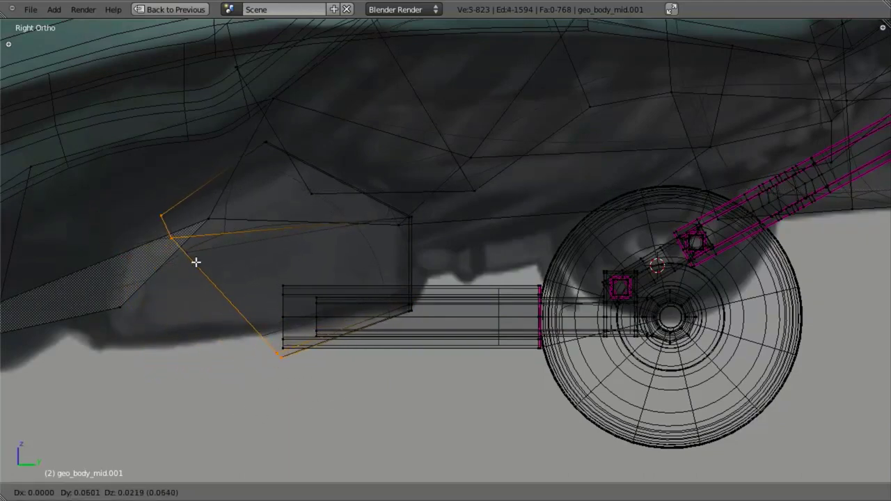
{"action": "left_click", "coordinate": [203, 265]}
Add a loop cut running lengthwise around the underbody block and reposition it along the X axis
{"action": "key", "text": "z"}
{"action": "mouse_move", "coordinate": [342, 342]}
{"action": "middle_mouse_down"}
{"action": "mouse_move", "coordinate": [427, 316]}
{"action": "mouse_move", "coordinate": [444, 330]}
{"action": "mouse_move", "coordinate": [452, 288]}
{"action": "mouse_move", "coordinate": [434, 294]}
{"action": "mouse_move", "coordinate": [426, 317]}
{"action": "mouse_move", "coordinate": [413, 253]}
{"action": "mouse_move", "coordinate": [383, 272]}
{"action": "mouse_move", "coordinate": [406, 265]}
{"action": "middle_mouse_up"}
{"action": "key", "text": "ctrl+r"}
{"action": "scroll", "coordinate": [420, 306], "scroll_direction": "up", "scroll_amount": 1}
{"action": "left_click", "coordinate": [420, 306]}
{"action": "key", "text": "g"}
{"action": "key", "text": "x"}
{"action": "left_click", "coordinate": [417, 267]}
Add another loop cut across the block's rear face above the tube, keeping it at its default position
{"action": "scroll", "coordinate": [417, 310], "scroll_direction": "up", "scroll_amount": 4}
{"action": "middle_click_drag", "start_coordinate": [418, 310], "coordinate": [445, 223]}
{"action": "key", "text": "a"}
{"action": "key", "text": "ctrl+r"}
{"action": "left_click", "coordinate": [446, 219]}
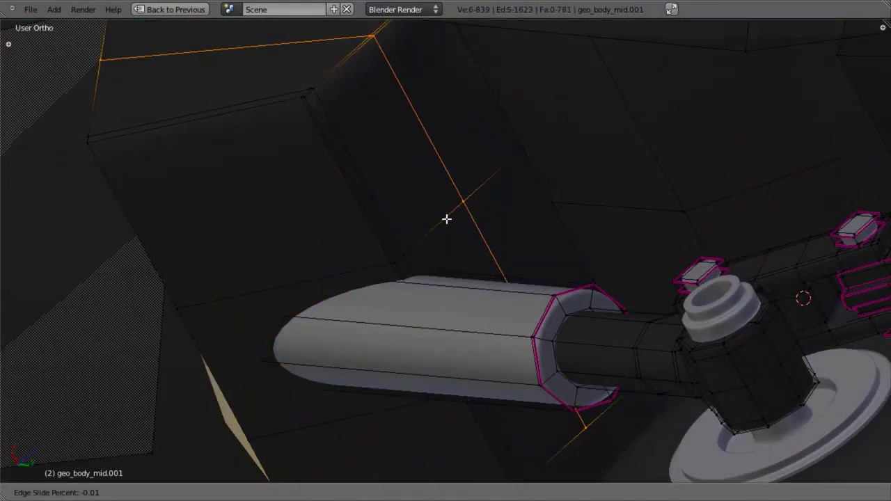
{"action": "right_click", "coordinate": [446, 218]}
Select the block's rear and bottom faces that the tube passes through and delete them to open a cutout
{"action": "key", "text": "a"}
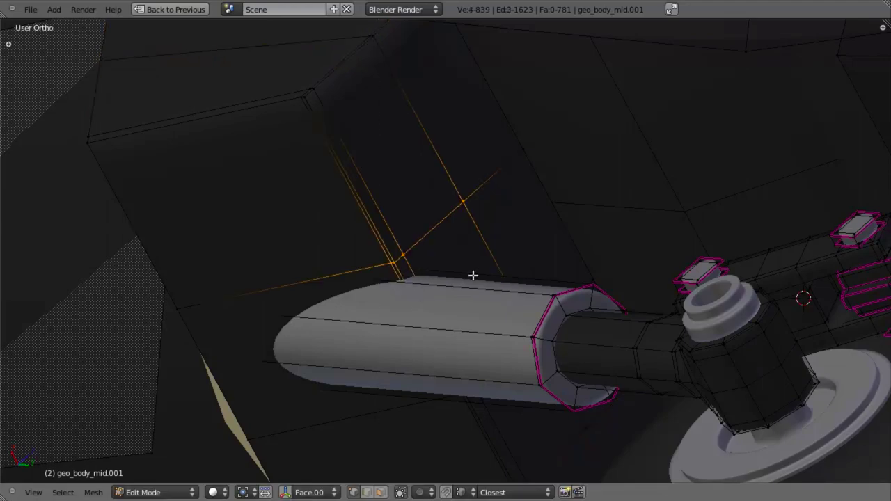
{"action": "key", "text": "z"}
{"action": "key", "text": "b"}
{"action": "left_click_drag", "start_coordinate": [489, 304], "coordinate": [502, 332]}
{"action": "key", "text": "b"}
{"action": "left_click_drag", "start_coordinate": [448, 367], "coordinate": [490, 420]}
{"action": "middle_click_drag", "start_coordinate": [496, 370], "coordinate": [527, 359]}
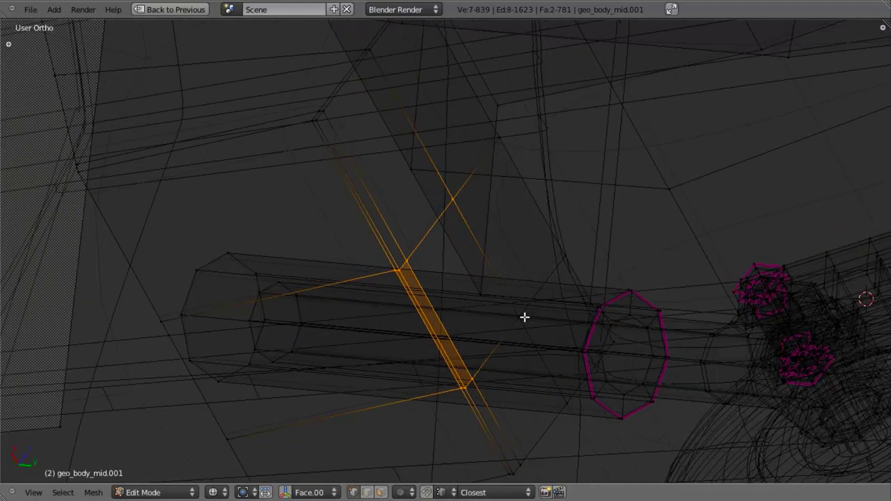
{"action": "right_click", "coordinate": [519, 319], "text": "shift"}
{"action": "right_click", "coordinate": [218, 441], "text": "alt+shift"}
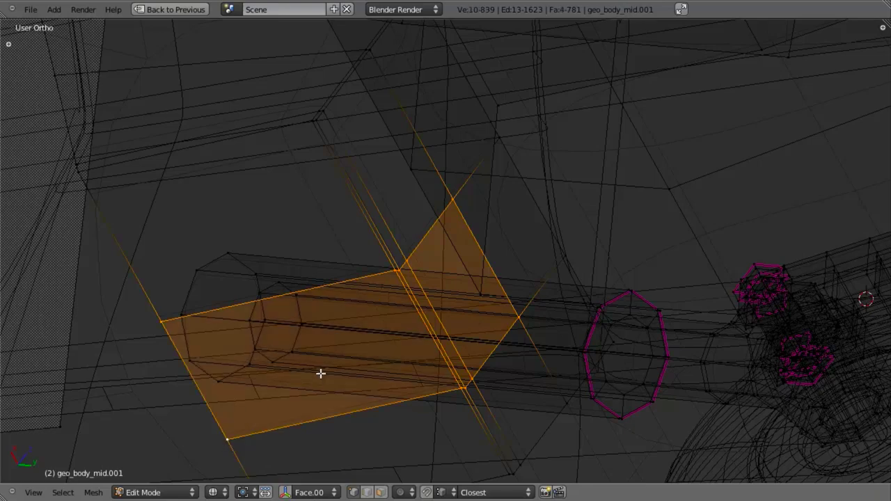
{"action": "key", "text": "x"}
{"action": "left_click", "coordinate": [320, 372]}
{"action": "key", "text": "z"}
{"action": "key", "text": "z"}
{"action": "scroll", "coordinate": [469, 248], "scroll_direction": "down", "scroll_amount": 3}
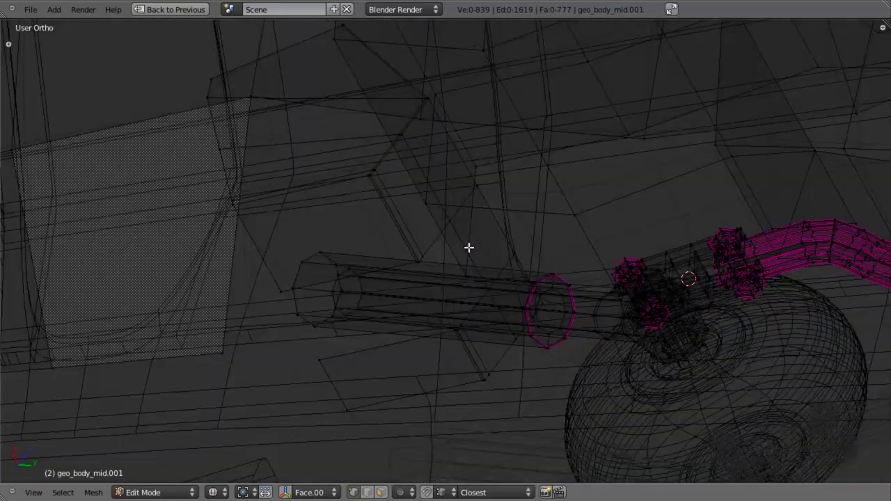
{"action": "scroll", "coordinate": [382, 271], "scroll_direction": "up", "scroll_amount": 5}
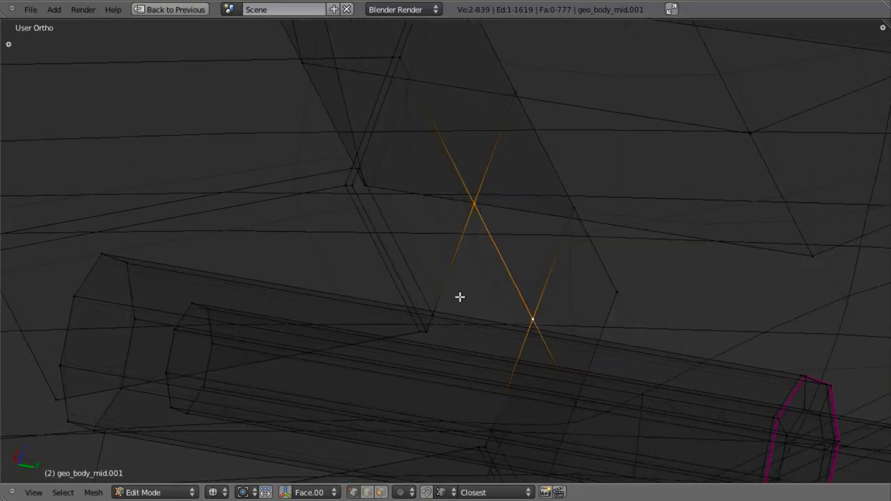
{"action": "middle_click_drag", "start_coordinate": [459, 297], "coordinate": [466, 303]}
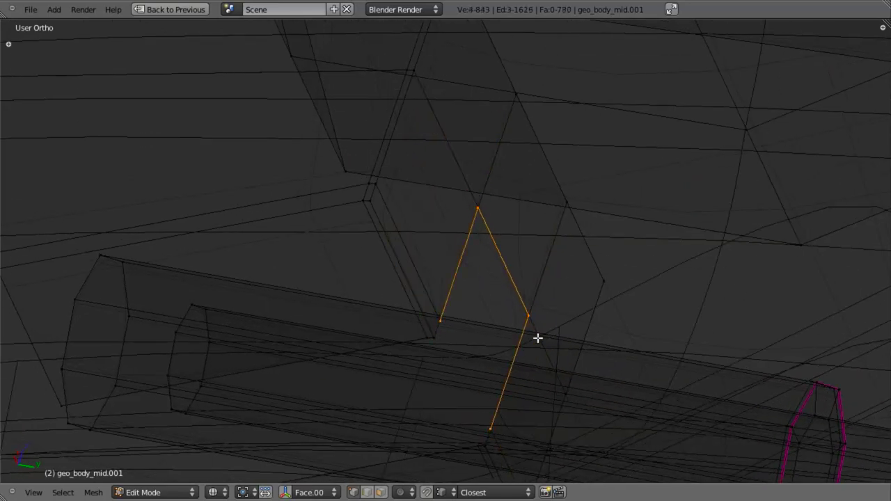
{"action": "key", "text": "g"}
{"action": "key", "text": "y"}
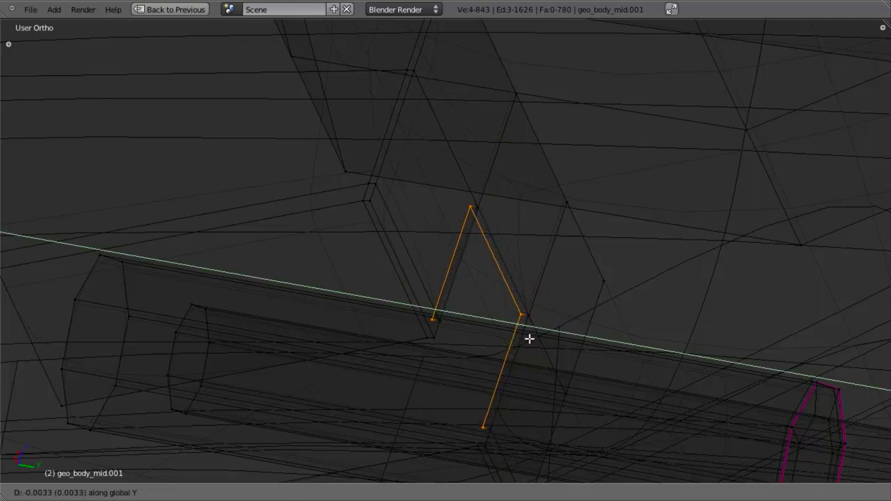
{"action": "left_click", "coordinate": [515, 338]}
{"action": "middle_click_drag", "start_coordinate": [507, 338], "coordinate": [471, 316]}
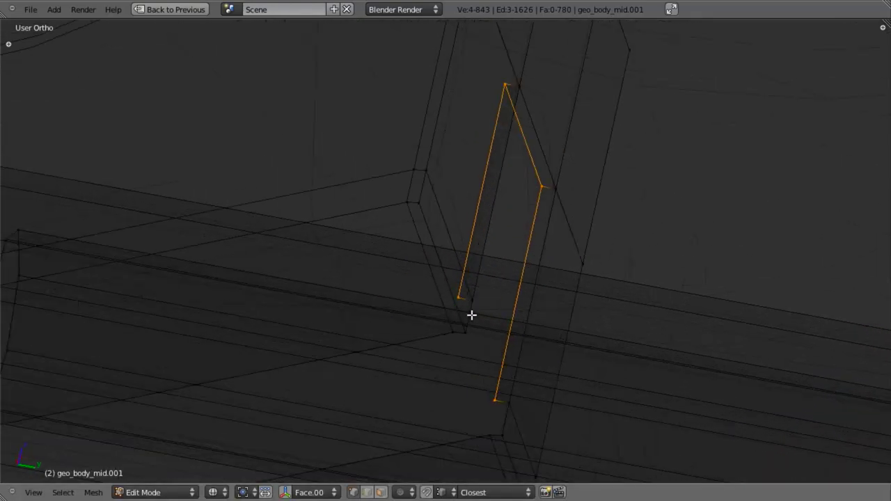
{"action": "key", "text": "ctrl+z"}
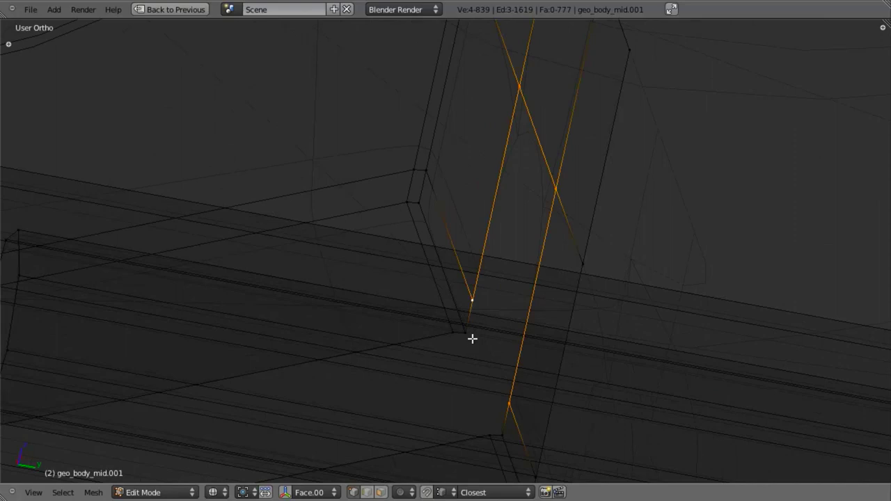
Extrude the rear edges of the cutout, including the lower corner vertices, slightly inward along the Y axis
{"action": "key", "text": "e"}
{"action": "key", "text": "y"}
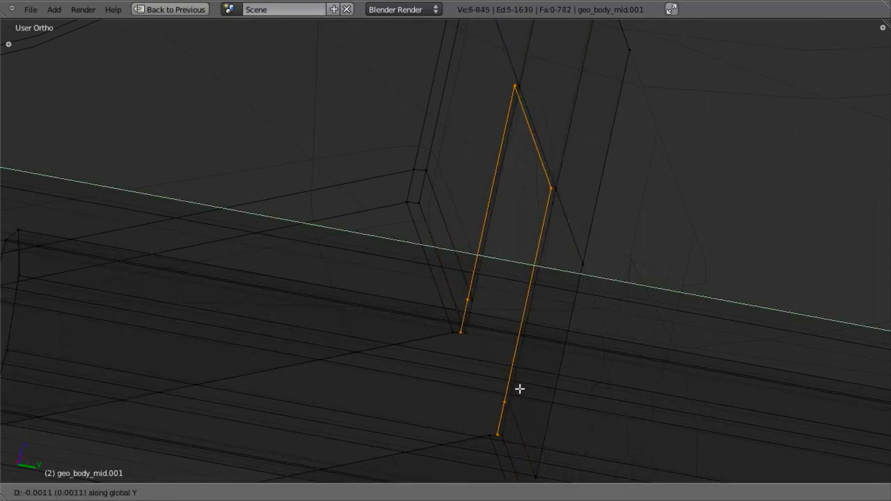
{"action": "left_click", "coordinate": [513, 384]}
Isolate the two lower end vertices of the extruded rear rim and raise them about 0.0037 along Z
{"action": "key", "text": "b"}
{"action": "middle_click_drag", "start_coordinate": [400, 317], "coordinate": [618, 96]}
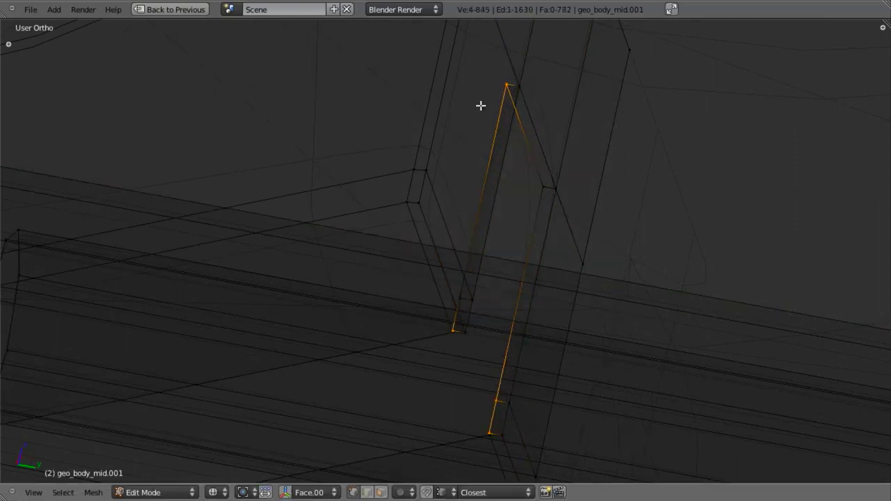
{"action": "key", "text": "b"}
{"action": "middle_click_drag", "start_coordinate": [479, 74], "coordinate": [576, 197]}
{"action": "key", "text": "b"}
{"action": "middle_click_drag", "start_coordinate": [496, 382], "coordinate": [508, 433]}
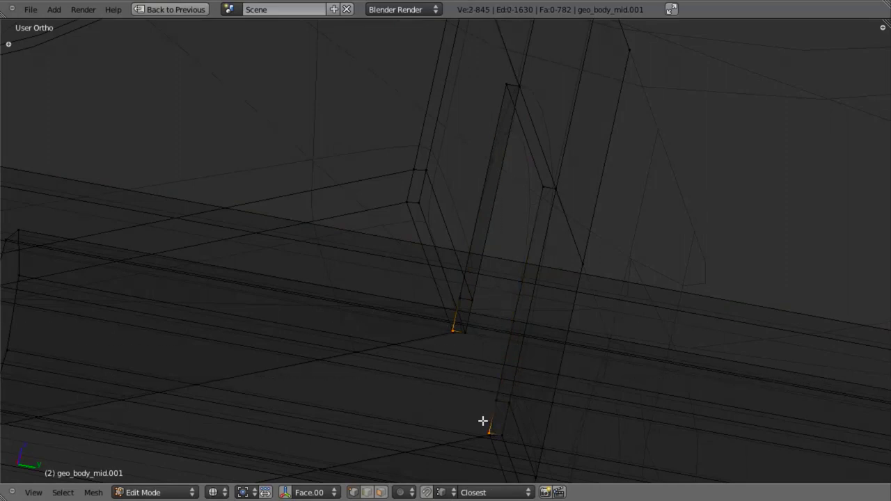
{"action": "key", "text": "g"}
{"action": "key", "text": "z"}
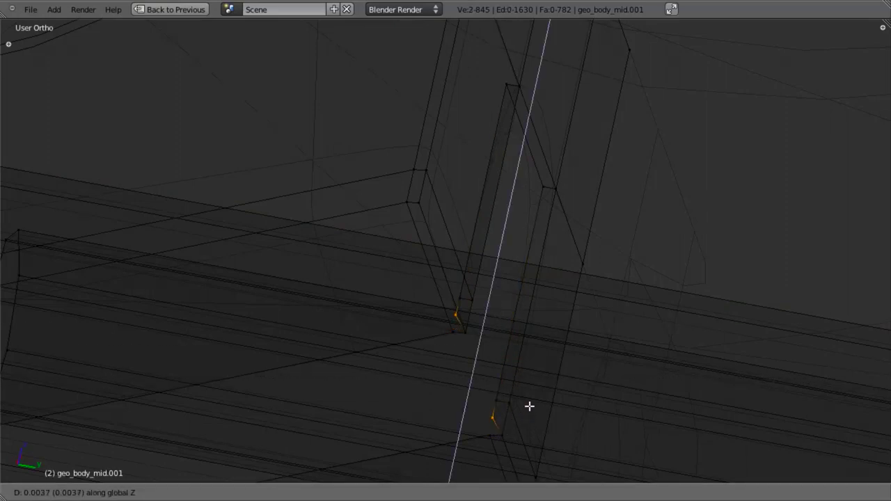
{"action": "left_click", "coordinate": [529, 406]}
Select the two long bottom edges of the cutout and extrude them slightly upward along Z
{"action": "key", "text": "a"}
{"action": "scroll", "coordinate": [498, 438], "scroll_direction": "down", "scroll_amount": 4}
{"action": "middle_click_drag", "start_coordinate": [497, 438], "coordinate": [537, 394], "text": "shift"}
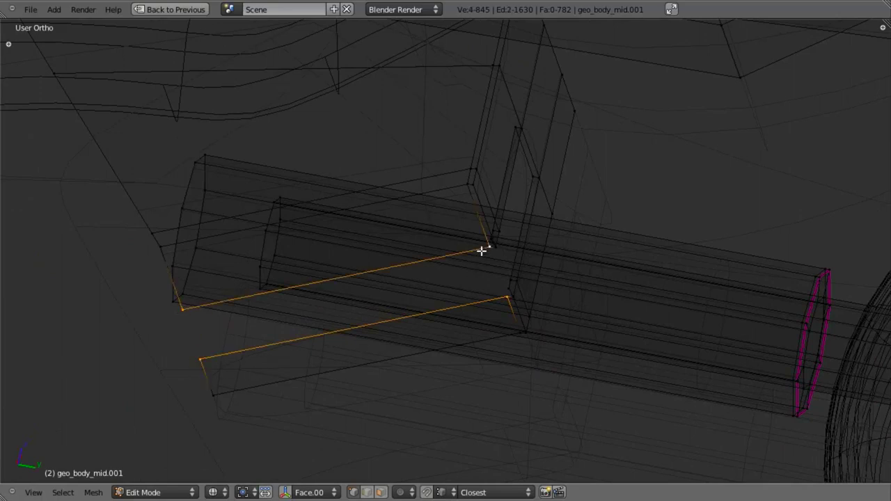
{"action": "scroll", "coordinate": [642, 370], "scroll_direction": "up", "scroll_amount": 4}
{"action": "key", "text": "e"}
{"action": "key", "text": "z"}
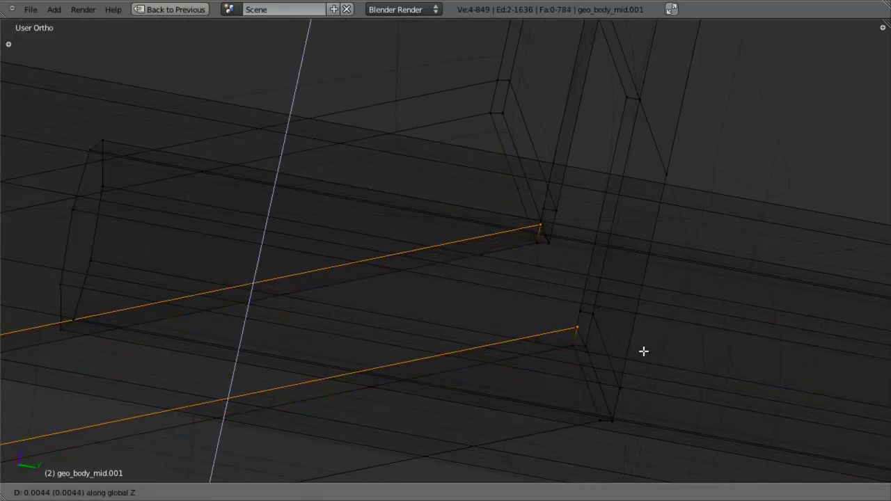
{"action": "left_click", "coordinate": [643, 356]}
Move the two rear end vertices of the extruded bottom strips about -0.0017 along Y
{"action": "right_click", "coordinate": [572, 334]}
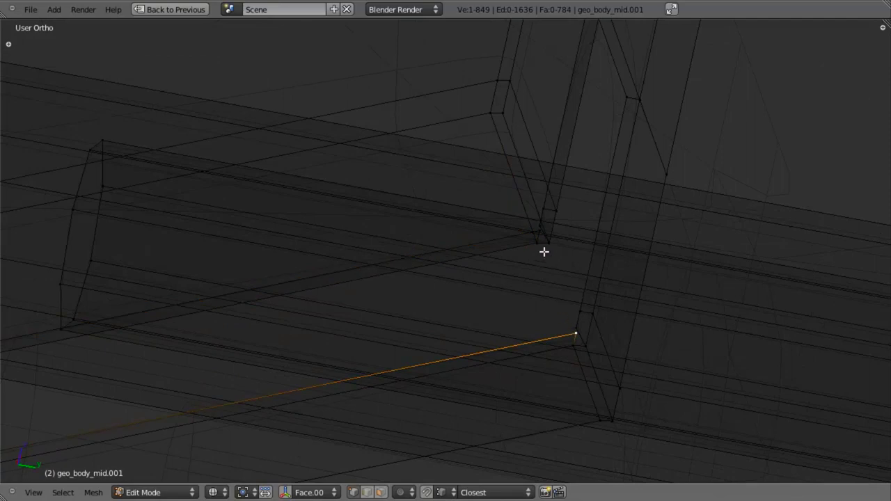
{"action": "key", "text": "g"}
{"action": "key", "text": "y"}
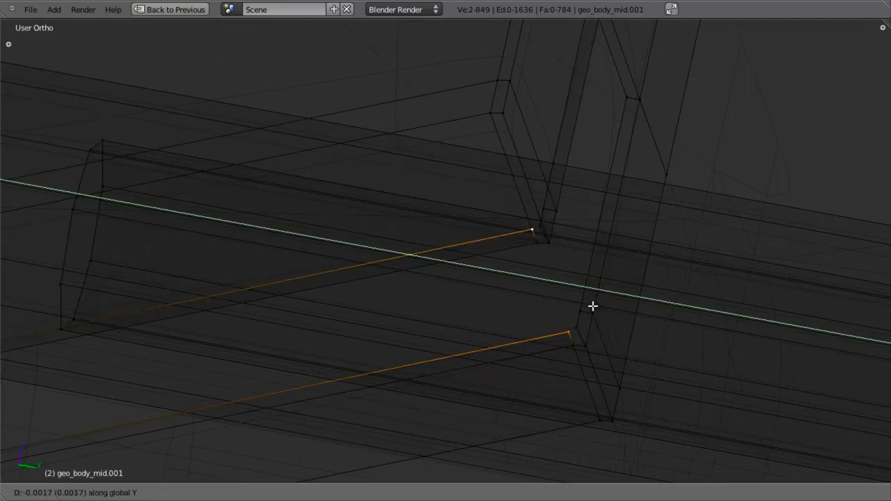
{"action": "left_click", "coordinate": [592, 307]}
Fill the small gaps between the rear rim and the bottom strips with a face at each lower corner
{"action": "key", "text": "a"}
{"action": "left_click_drag", "start_coordinate": [587, 359], "coordinate": [587, 359]}
{"action": "key", "text": "b"}
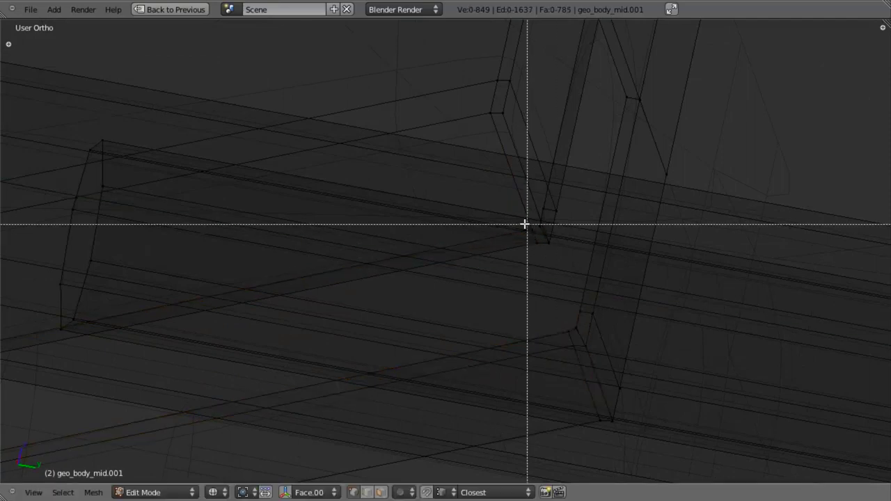
{"action": "left_click_drag", "start_coordinate": [525, 222], "coordinate": [552, 257]}
{"action": "key", "text": "z"}
{"action": "key", "text": "z"}
{"action": "scroll", "coordinate": [583, 206], "scroll_direction": "down", "scroll_amount": 3}
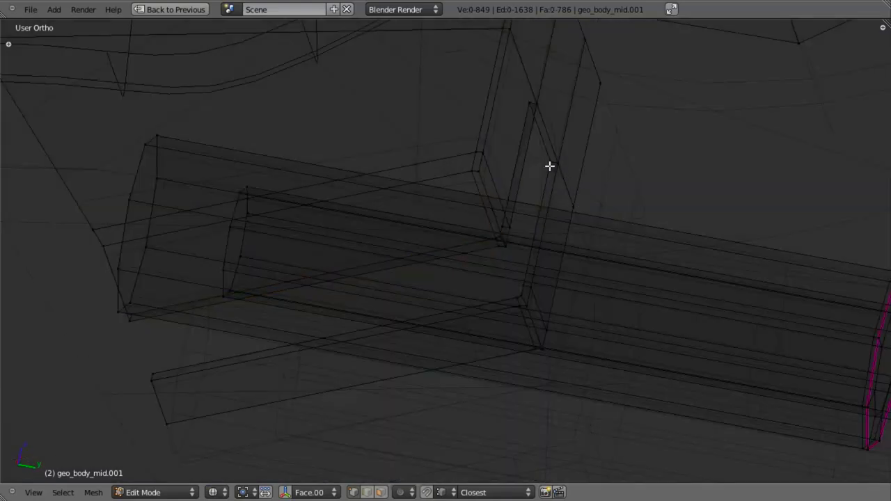
Try to crease the short edges at the cutout's two upper corners with a value of 1
{"action": "middle_click_drag", "start_coordinate": [550, 165], "coordinate": [524, 105]}
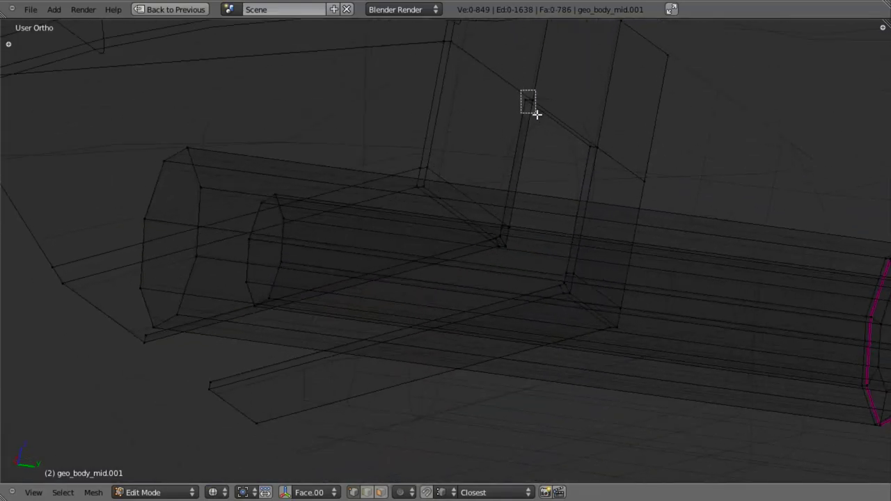
{"action": "left_click_drag", "start_coordinate": [537, 115], "coordinate": [539, 117]}
{"action": "middle_click_drag", "start_coordinate": [565, 154], "coordinate": [555, 176], "text": "shift"}
{"action": "key", "text": "b"}
{"action": "left_click_drag", "start_coordinate": [555, 156], "coordinate": [596, 173]}
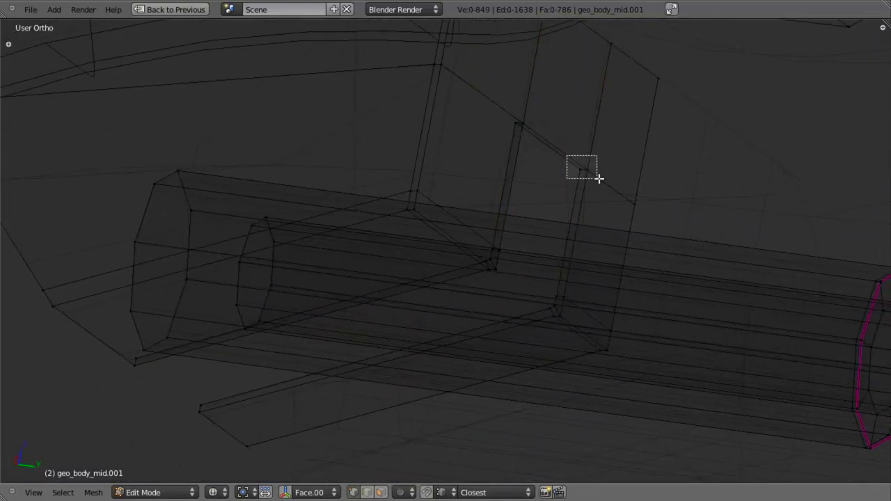
{"action": "key", "text": "shift+e"}
{"action": "type", "text": "1"}
{"action": "key", "text": "Return"}
Add two vertical loop cuts above the cutout and scale them apart along X towards its side edges
{"action": "key", "text": "z"}
{"action": "key", "text": "z"}
{"action": "key", "text": "ctrl+r"}
{"action": "left_click", "coordinate": [559, 132]}
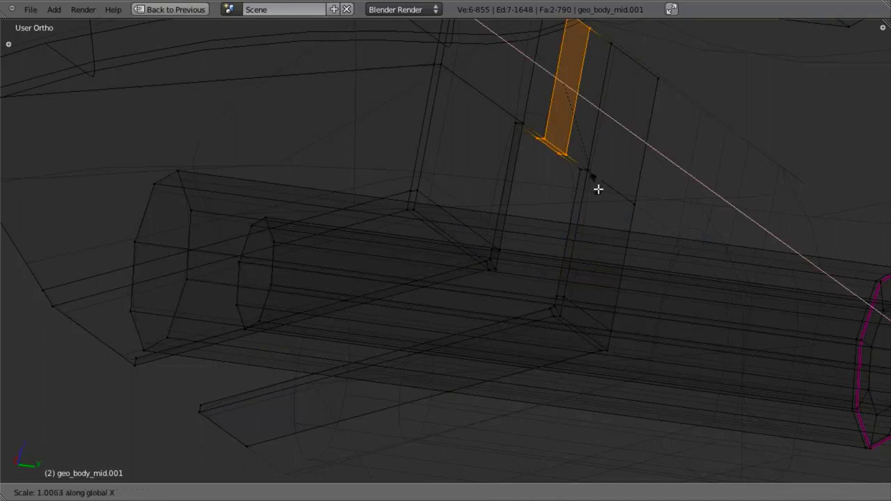
{"action": "left_click", "coordinate": [628, 333]}
{"action": "key", "text": "a"}
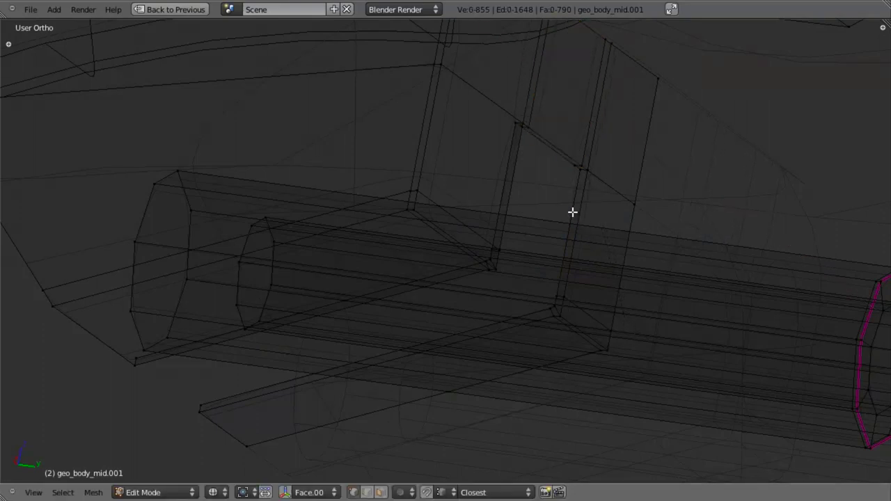
Extrude the cutout's inner rim edges, excluding the long bottom strip edges, about -0.0041 along Z
{"action": "right_click", "coordinate": [567, 219], "text": "alt"}
{"action": "middle_click_drag", "start_coordinate": [554, 223], "coordinate": [563, 231]}
{"action": "key", "text": "b"}
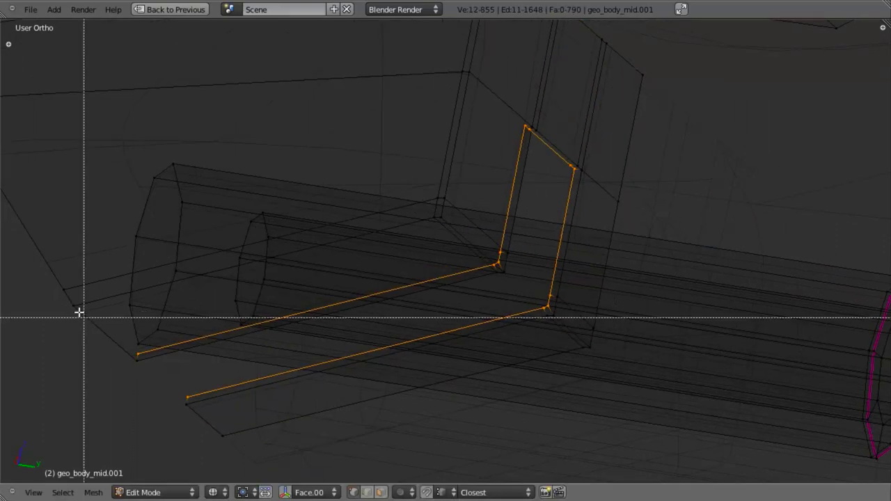
{"action": "middle_click_drag", "start_coordinate": [79, 313], "coordinate": [282, 408]}
{"action": "key", "text": "b"}
{"action": "left_click_drag", "start_coordinate": [438, 260], "coordinate": [499, 327]}
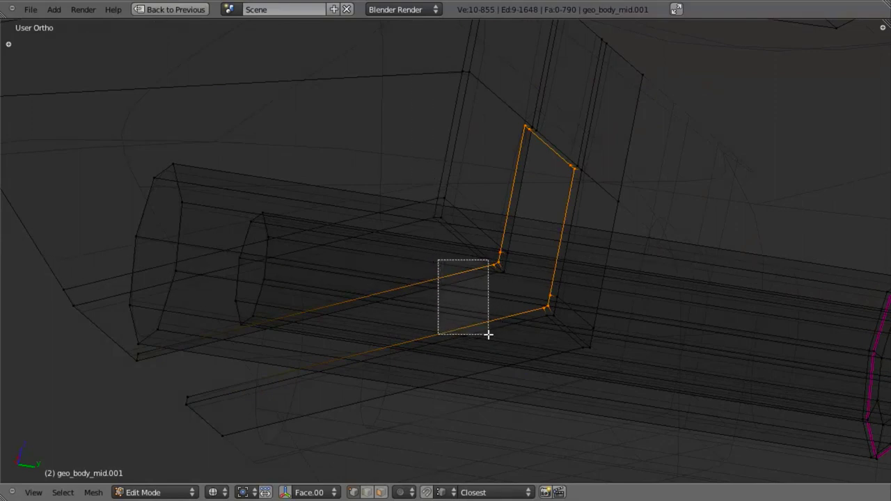
{"action": "middle_click_drag", "start_coordinate": [497, 340], "coordinate": [499, 340]}
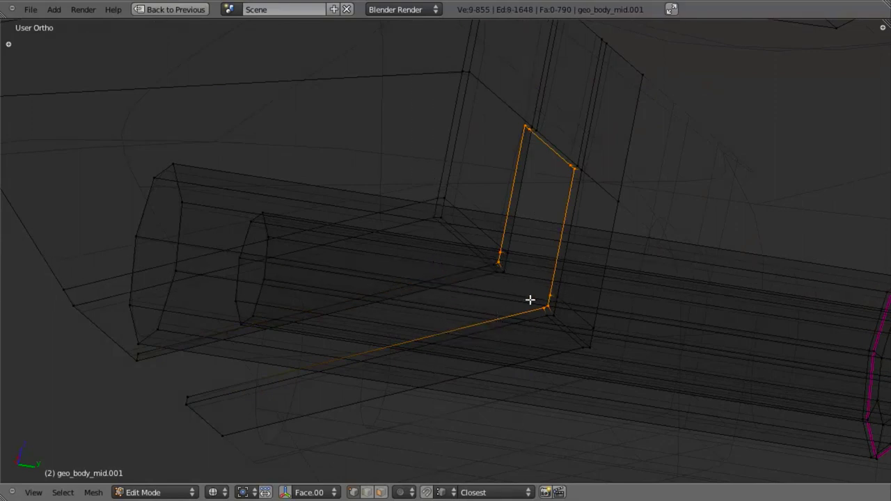
{"action": "middle_click_drag", "start_coordinate": [544, 321], "coordinate": [544, 321]}
{"action": "scroll", "coordinate": [569, 338], "scroll_direction": "up", "scroll_amount": 3}
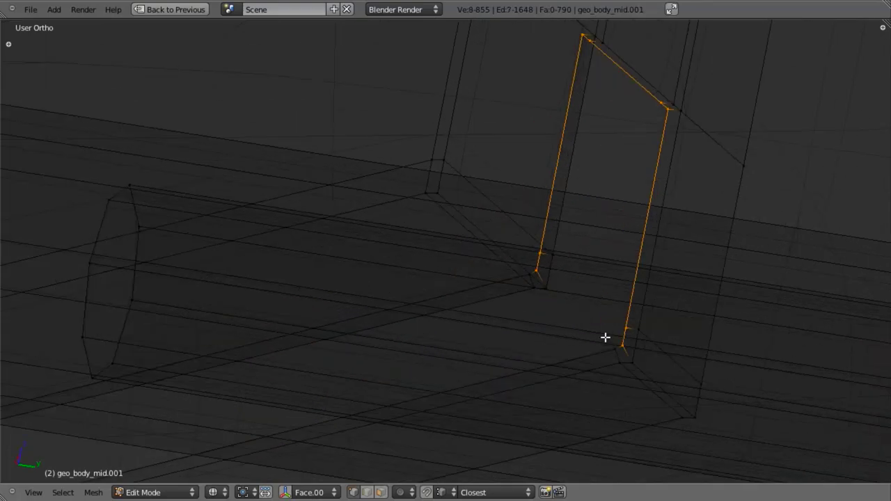
{"action": "key", "text": "e"}
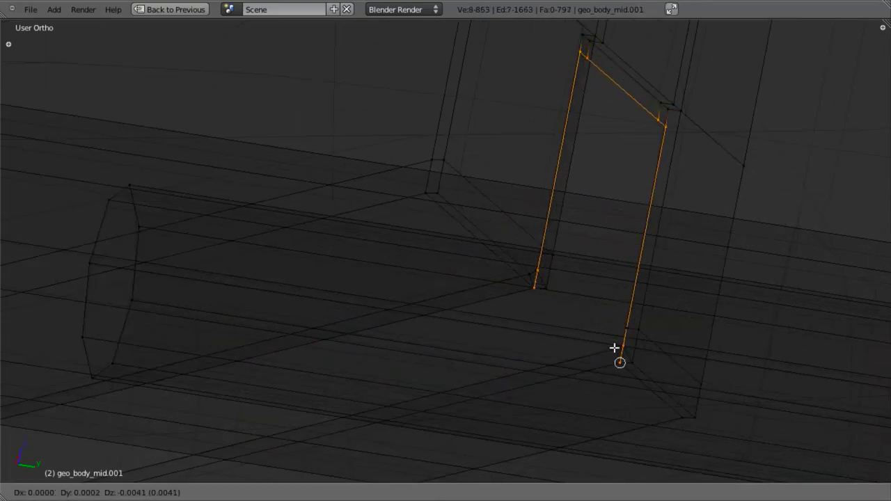
{"action": "left_click", "coordinate": [614, 348]}
Extend the cutout's inner profile to the far -Y ends of the bottom strips with vertex snapping and remove duplicate vertices
{"action": "middle_click_drag", "start_coordinate": [614, 346], "coordinate": [523, 290], "text": "shift"}
{"action": "scroll", "coordinate": [612, 300], "scroll_direction": "up", "scroll_amount": 4}
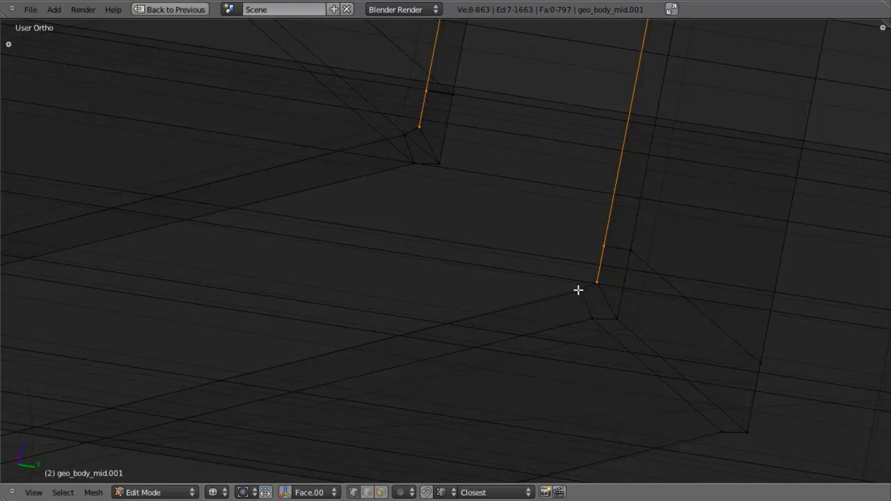
{"action": "scroll", "coordinate": [579, 293], "scroll_direction": "down", "scroll_amount": 4}
{"action": "middle_click_drag", "start_coordinate": [467, 307], "coordinate": [527, 273]}
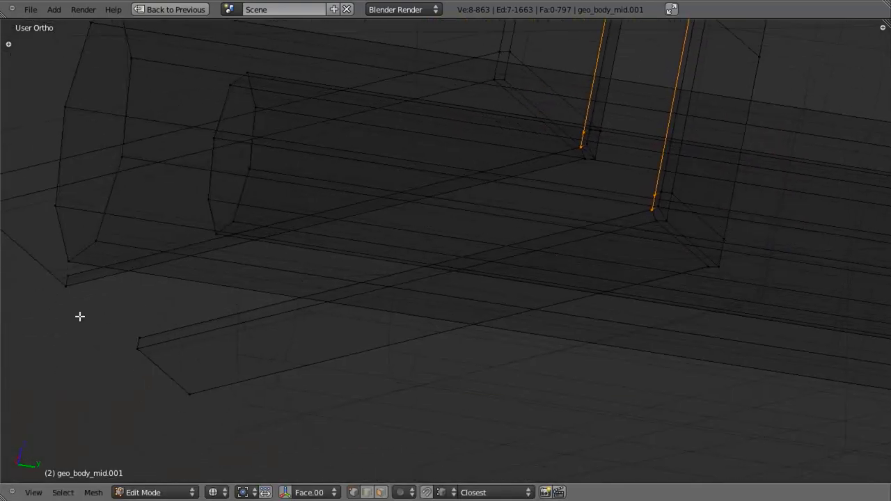
{"action": "key", "text": "g"}
{"action": "left_click", "coordinate": [142, 330], "text": "ctrl"}
{"action": "key", "text": "z"}
{"action": "scroll", "coordinate": [314, 337], "scroll_direction": "down", "scroll_amount": 4}
{"action": "middle_click_drag", "start_coordinate": [314, 336], "coordinate": [482, 259]}
{"action": "key", "text": "a"}
{"action": "key", "text": "w"}
{"action": "left_click", "coordinate": [338, 288]}
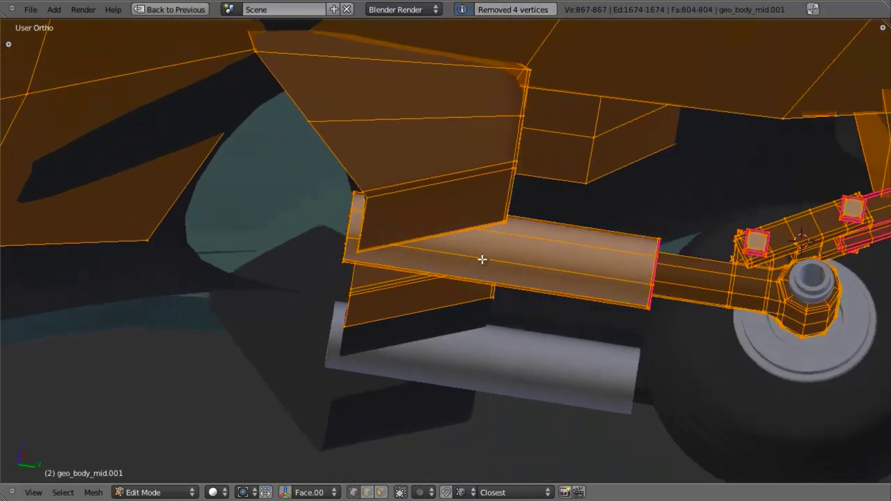
Examine the smoothed block and cutout from the side against the reference image
{"action": "key", "text": "KP_3"}
{"action": "scroll", "coordinate": [487, 306], "scroll_direction": "down", "scroll_amount": 4}
{"action": "key", "text": "Tab"}
{"action": "scroll", "coordinate": [543, 332], "scroll_direction": "down", "scroll_amount": 4}
{"action": "middle_click_drag", "start_coordinate": [553, 326], "coordinate": [602, 307]}
{"action": "key", "text": "KP_3"}
{"action": "key", "text": "z"}
{"action": "scroll", "coordinate": [505, 271], "scroll_direction": "up", "scroll_amount": 3}
Flatten the block's slanted -Y edge loop by scaling it to 0 along Y
{"action": "key", "text": "Tab"}
{"action": "scroll", "coordinate": [410, 262], "scroll_direction": "up", "scroll_amount": 3}
{"action": "key", "text": "a"}
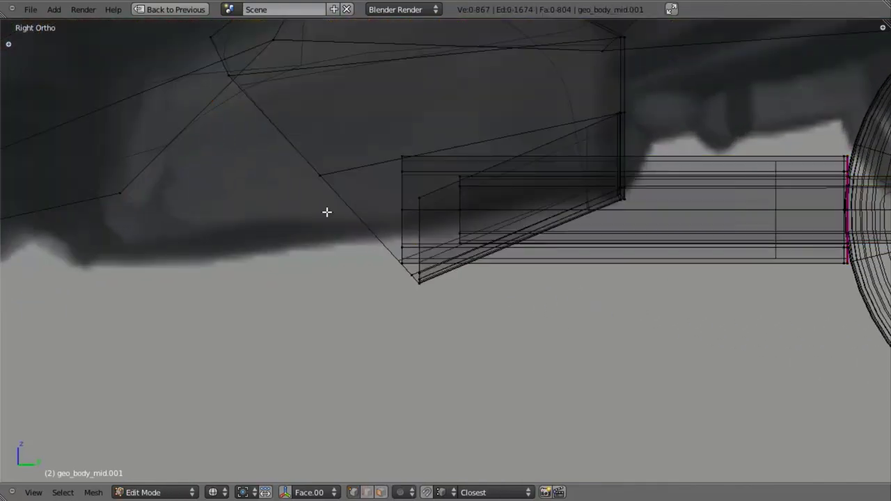
{"action": "right_click", "coordinate": [370, 202], "text": "alt"}
{"action": "scroll", "coordinate": [449, 205], "scroll_direction": "down", "scroll_amount": 3}
{"action": "scroll", "coordinate": [461, 233], "scroll_direction": "up", "scroll_amount": 2}
{"action": "middle_click_drag", "start_coordinate": [425, 231], "coordinate": [436, 270], "text": "shift"}
{"action": "key", "text": "b"}
{"action": "middle_click_drag", "start_coordinate": [431, 219], "coordinate": [453, 326]}
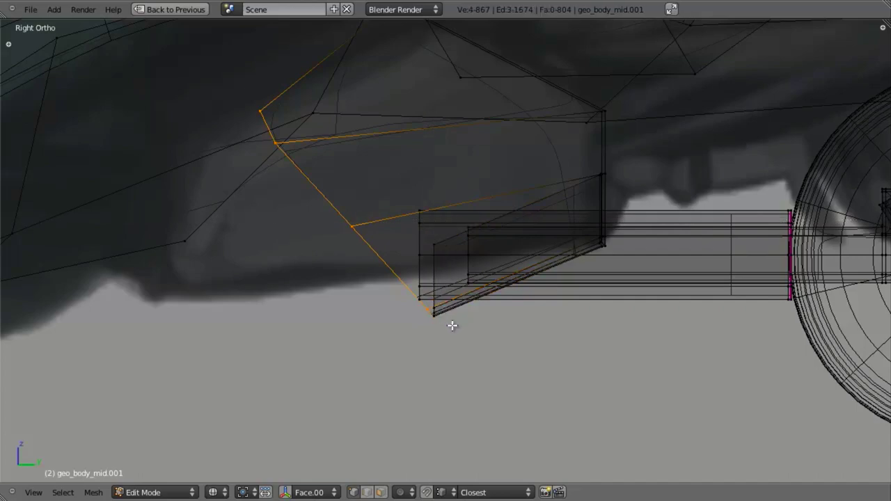
{"action": "key", "text": "s"}
{"action": "key", "text": "Escape"}
{"action": "key", "text": "s"}
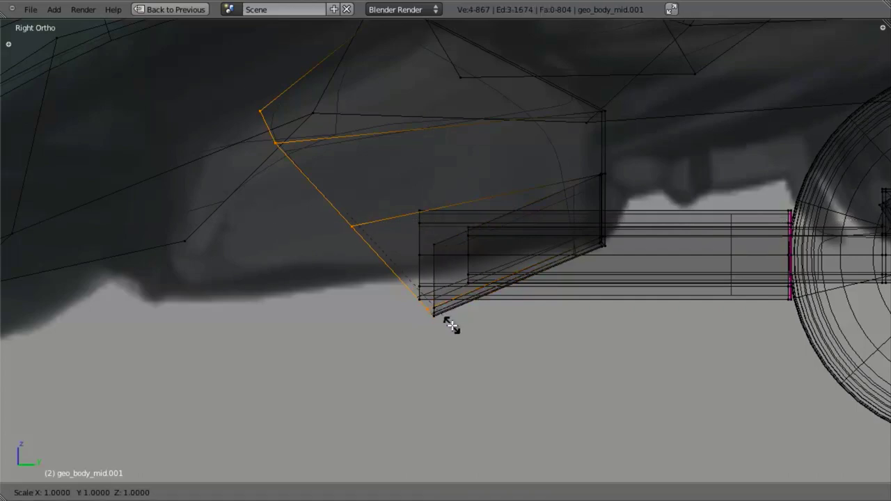
{"action": "left_click", "coordinate": [434, 334]}
{"action": "middle_click_drag", "start_coordinate": [433, 333], "coordinate": [430, 231]}
{"action": "key", "text": "z"}
{"action": "scroll", "coordinate": [453, 279], "scroll_direction": "up", "scroll_amount": 3}
{"action": "key", "text": "s"}
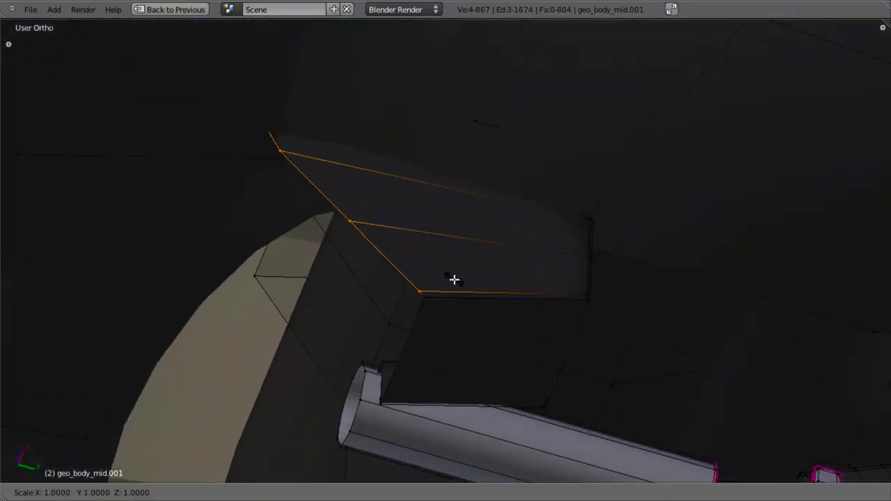
{"action": "key", "text": "y"}
{"action": "key", "text": "0"}
{"action": "key", "text": "Return"}
Move the flattened edge loop about -0.073 along Y, snapping it to the cutout strip's end vertex
{"action": "key", "text": "g"}
{"action": "key", "text": "y"}
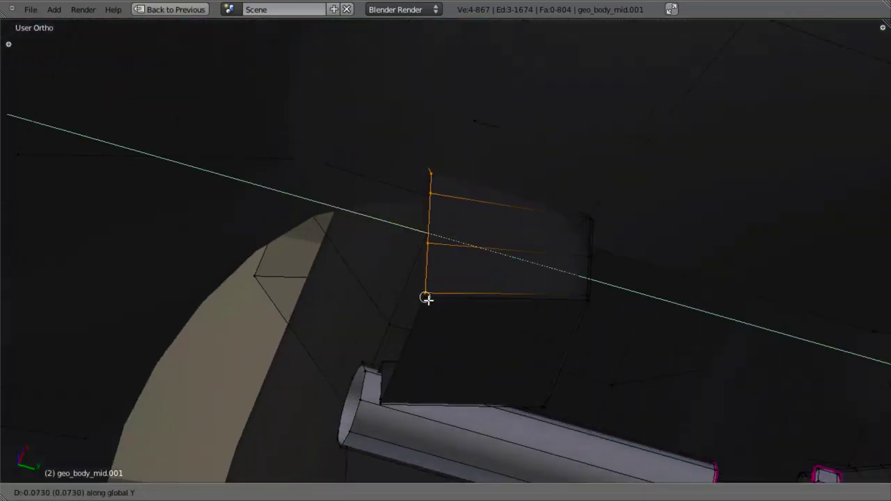
{"action": "left_click", "coordinate": [427, 299]}
Extrude all of the block's aligned -Y end vertices about 0.2 in the negative Y direction
{"action": "key", "text": "KP_3"}
{"action": "scroll", "coordinate": [456, 390], "scroll_direction": "down", "scroll_amount": 5}
{"action": "middle_click_drag", "start_coordinate": [470, 179], "coordinate": [444, 282], "text": "shift"}
{"action": "scroll", "coordinate": [477, 283], "scroll_direction": "up", "scroll_amount": 2}
{"action": "right_click", "coordinate": [447, 283], "text": "shift"}
{"action": "key", "text": "z"}
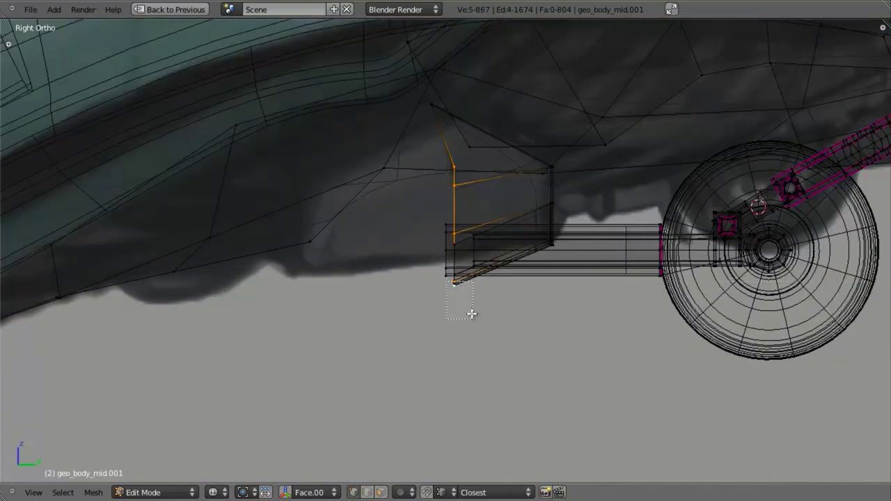
{"action": "key", "text": "b"}
{"action": "left_click_drag", "start_coordinate": [449, 229], "coordinate": [461, 288]}
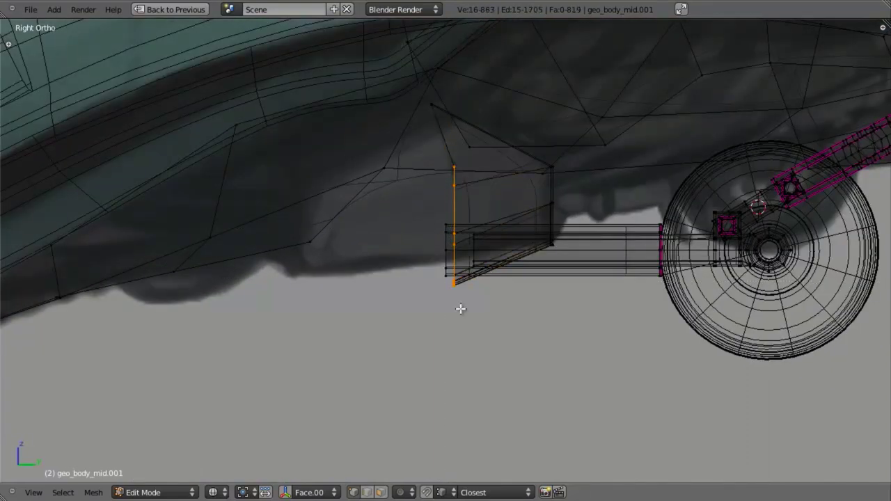
{"action": "key", "text": "e"}
{"action": "key", "text": "y"}
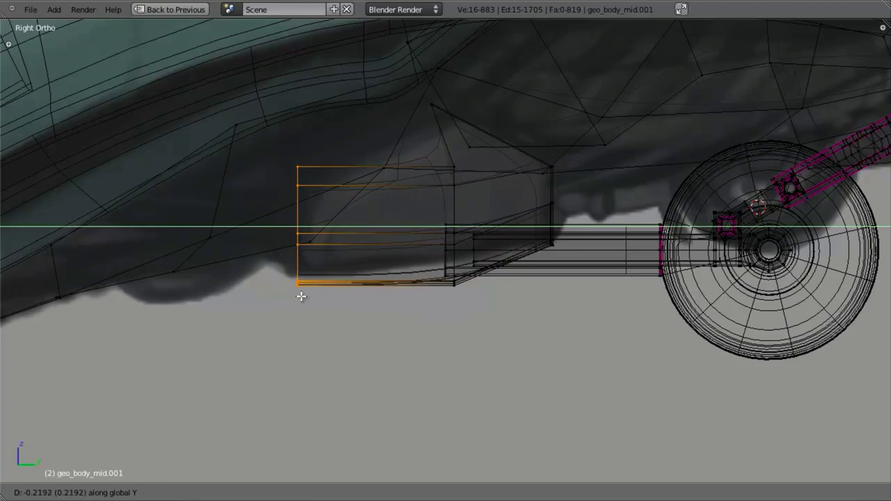
{"action": "left_click", "coordinate": [300, 296]}
Add a loop cut around the extruded block section and slide it close to the section's +Y end
{"action": "key", "text": "z"}
{"action": "mouse_move", "coordinate": [342, 312]}
{"action": "middle_mouse_down"}
{"action": "mouse_move", "coordinate": [358, 263]}
{"action": "mouse_move", "coordinate": [399, 256]}
{"action": "middle_mouse_up"}
{"action": "key", "text": "ctrl+r"}
{"action": "left_click", "coordinate": [410, 258]}
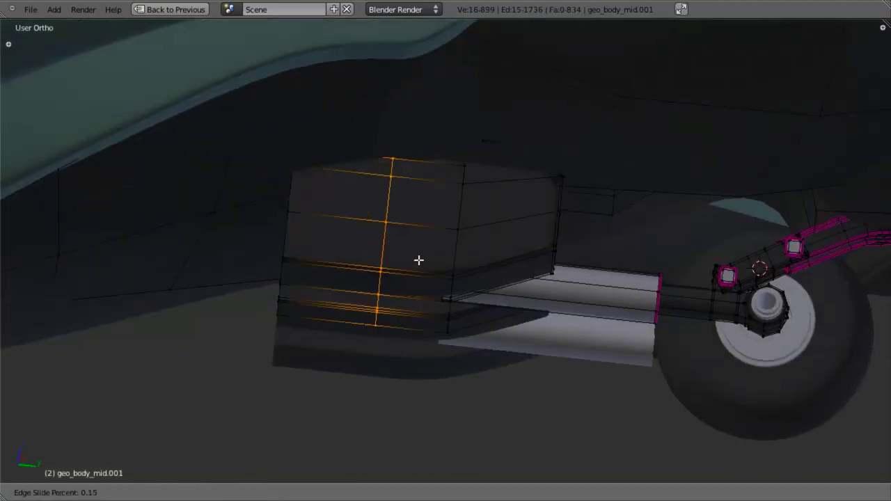
{"action": "left_click", "coordinate": [473, 261]}
{"action": "key", "text": "KP_3"}
{"action": "key", "text": "z"}
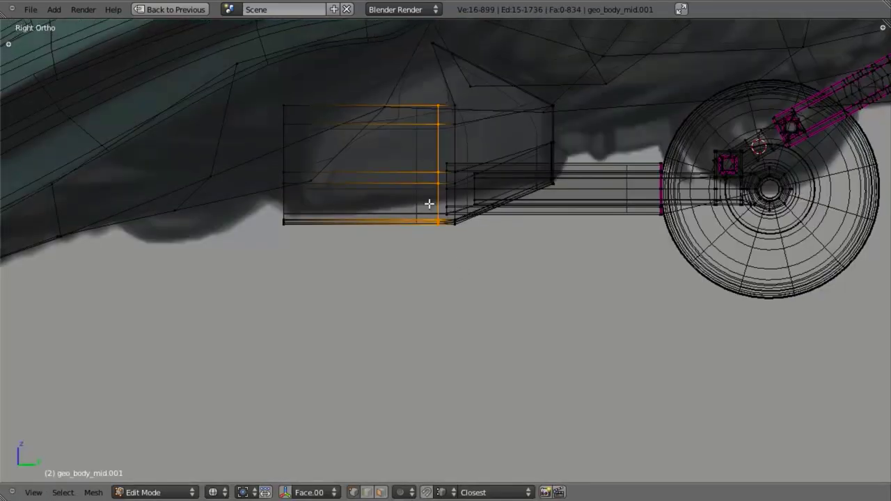
Move the two stray vertices above the block about 0.155 along Y and -0.061 along Z, over its wheel-side edge
{"action": "key", "text": "a"}
{"action": "key", "text": "b"}
{"action": "left_click_drag", "start_coordinate": [428, 103], "coordinate": [476, 162]}
{"action": "key", "text": "b"}
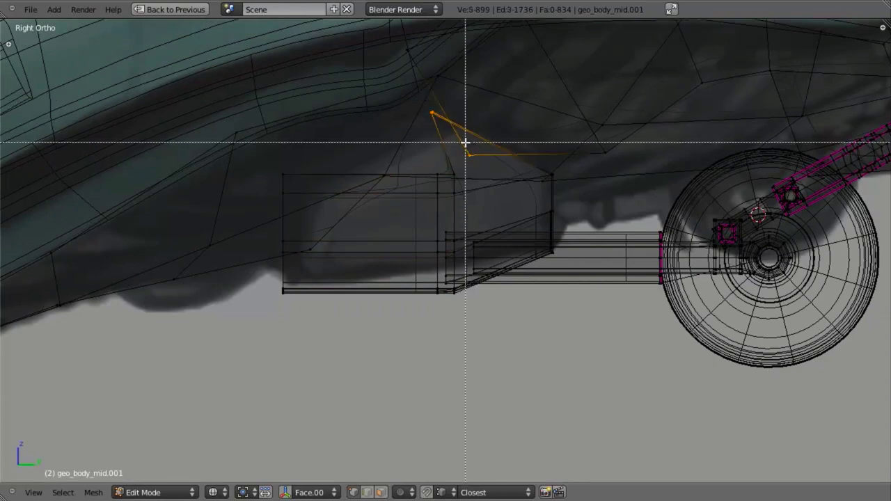
{"action": "middle_click_drag", "start_coordinate": [466, 144], "coordinate": [479, 165]}
{"action": "key", "text": "g"}
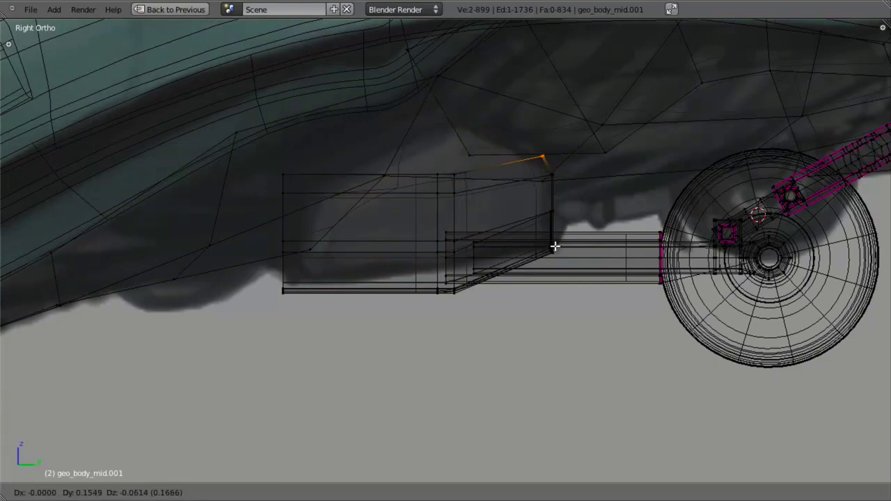
{"action": "left_click", "coordinate": [555, 248]}
Delete the slot wall and rim vertices at the extended block's -Y end on both sides of the opening
{"action": "key", "text": "z"}
{"action": "scroll", "coordinate": [510, 272], "scroll_direction": "down", "scroll_amount": 2}
{"action": "middle_click_drag", "start_coordinate": [506, 288], "coordinate": [572, 285], "text": "shift"}
{"action": "middle_click_drag", "start_coordinate": [515, 278], "coordinate": [460, 146]}
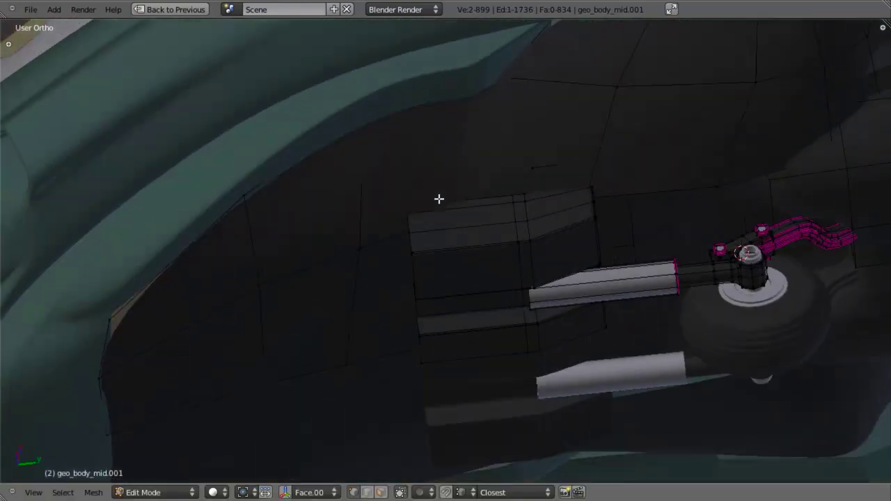
{"action": "scroll", "coordinate": [439, 199], "scroll_direction": "up", "scroll_amount": 4}
{"action": "middle_click_drag", "start_coordinate": [452, 250], "coordinate": [425, 145]}
{"action": "scroll", "coordinate": [432, 160], "scroll_direction": "up", "scroll_amount": 1}
{"action": "middle_click_drag", "start_coordinate": [462, 211], "coordinate": [627, 189]}
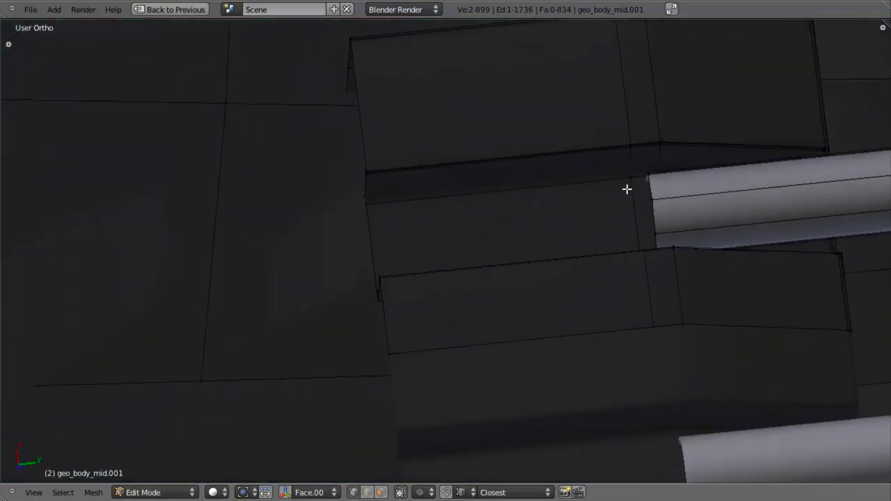
{"action": "middle_click_drag", "start_coordinate": [625, 155], "coordinate": [364, 181]}
{"action": "key", "text": "b"}
{"action": "left_click_drag", "start_coordinate": [357, 174], "coordinate": [404, 299]}
{"action": "key", "text": "x"}
{"action": "left_click", "coordinate": [516, 171]}
{"action": "middle_click_drag", "start_coordinate": [424, 195], "coordinate": [399, 150]}
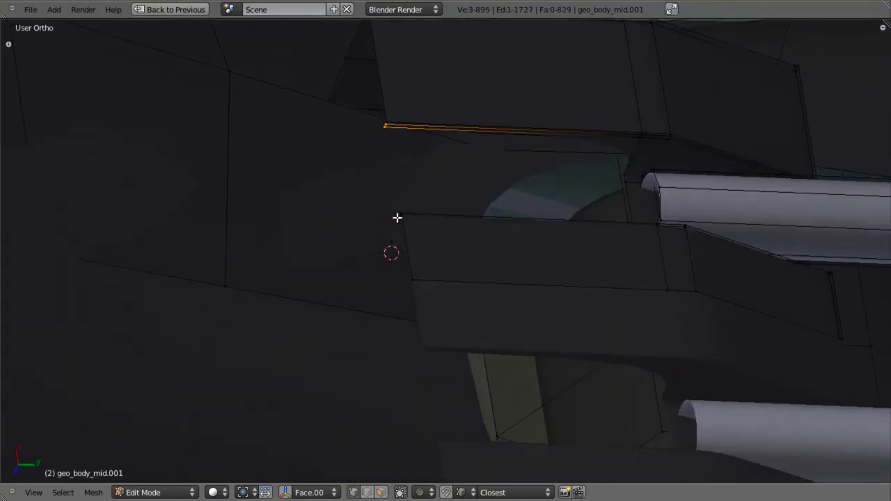
{"action": "key", "text": "x"}
{"action": "left_click", "coordinate": [417, 181]}
Build the cutout's end wall by extruding one side's vertices across to the other with snapping, and remove duplicate vertices
{"action": "middle_click_drag", "start_coordinate": [624, 167], "coordinate": [368, 221]}
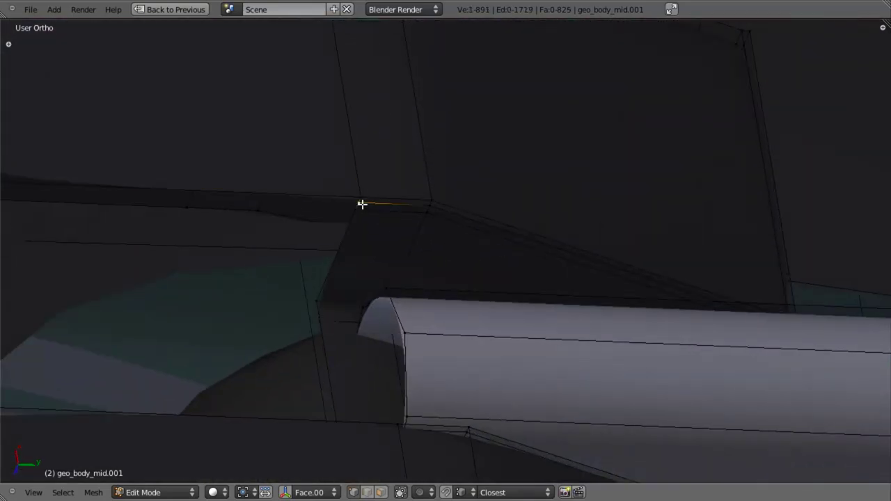
{"action": "key", "text": "z"}
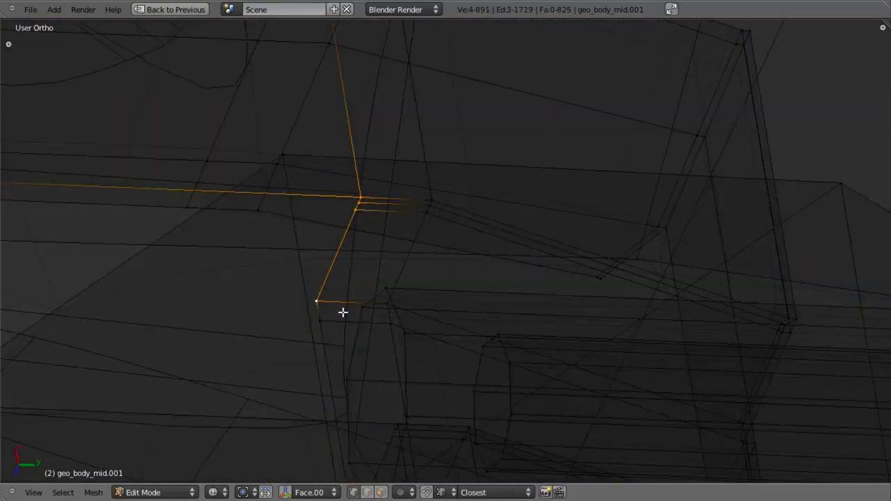
{"action": "middle_click_drag", "start_coordinate": [342, 313], "coordinate": [350, 258], "text": "shift"}
{"action": "key", "text": "e"}
{"action": "left_click", "coordinate": [332, 263], "text": "ctrl"}
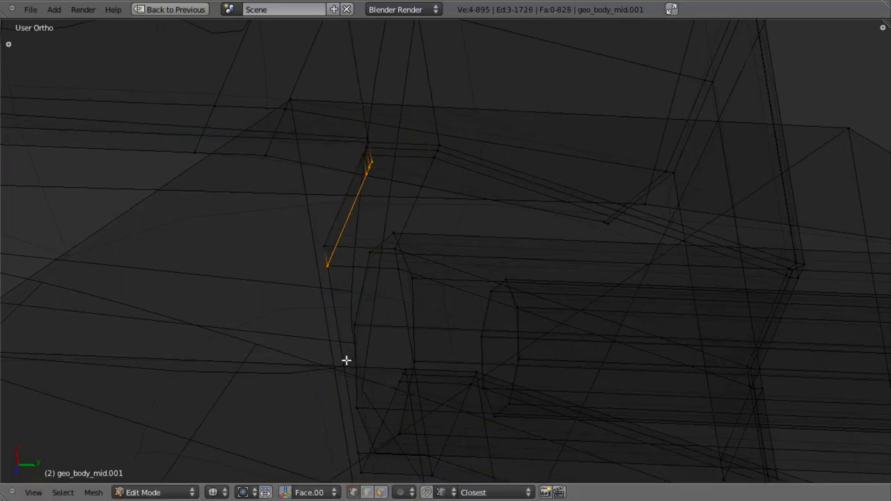
{"action": "key", "text": "e"}
{"action": "left_click", "coordinate": [357, 451]}
{"action": "key", "text": "e"}
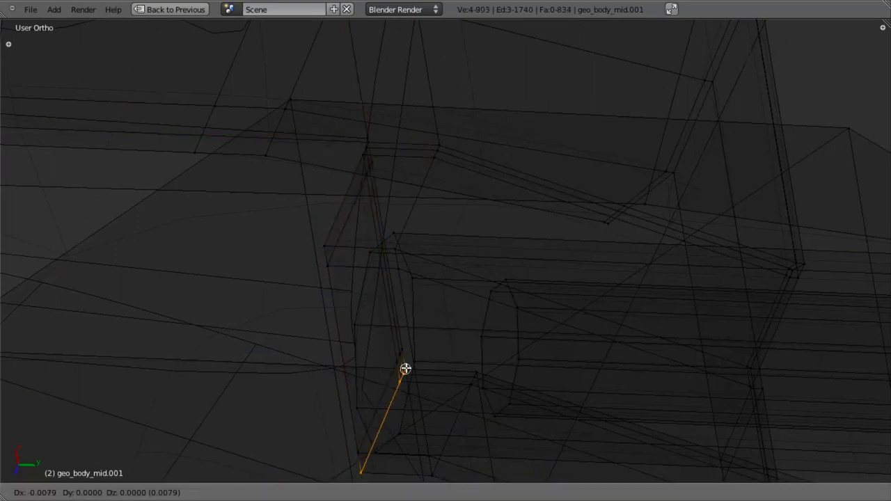
{"action": "left_click", "coordinate": [403, 368]}
{"action": "key", "text": "z"}
{"action": "key", "text": "a"}
{"action": "key", "text": "w"}
{"action": "left_click", "coordinate": [453, 350]}
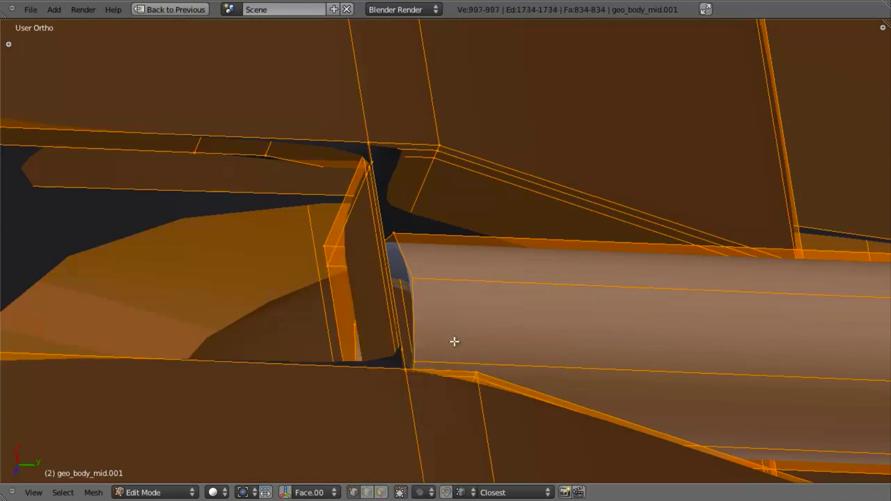
{"action": "scroll", "coordinate": [453, 342], "scroll_direction": "down", "scroll_amount": 3}
{"action": "middle_click_drag", "start_coordinate": [453, 342], "coordinate": [414, 307]}
{"action": "key", "text": "a"}
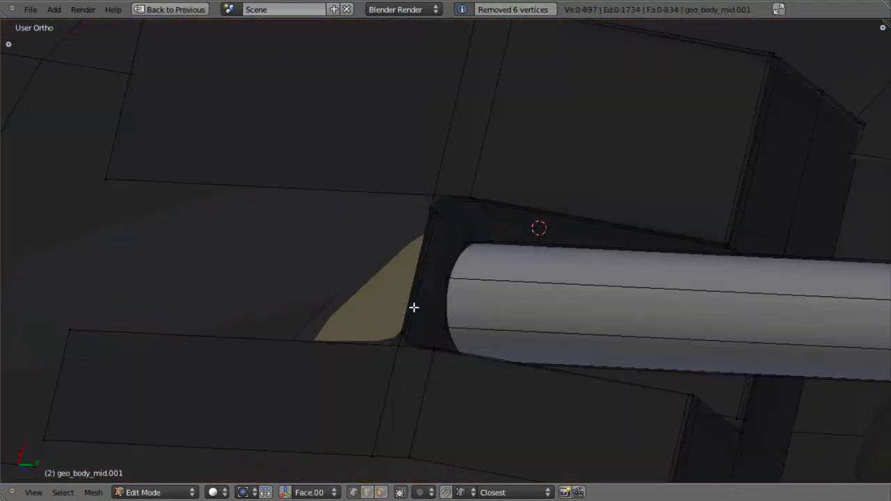
Close the block's underside by extruding the end wall's outer edge to the block's -Y end, and remove duplicate vertices
{"action": "middle_click_drag", "start_coordinate": [422, 268], "coordinate": [379, 254]}
{"action": "key", "text": "z"}
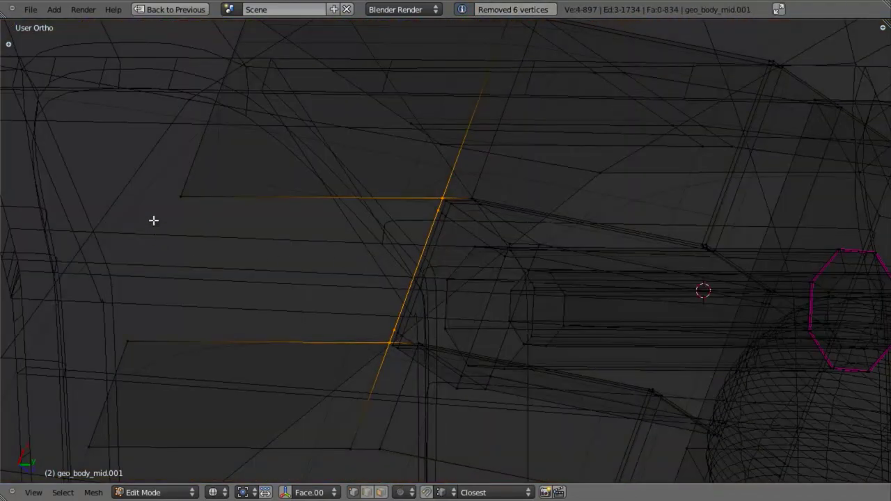
{"action": "key", "text": "e"}
{"action": "left_click", "coordinate": [179, 197]}
{"action": "key", "text": "z"}
{"action": "key", "text": "a"}
{"action": "middle_click_drag", "start_coordinate": [302, 232], "coordinate": [274, 215]}
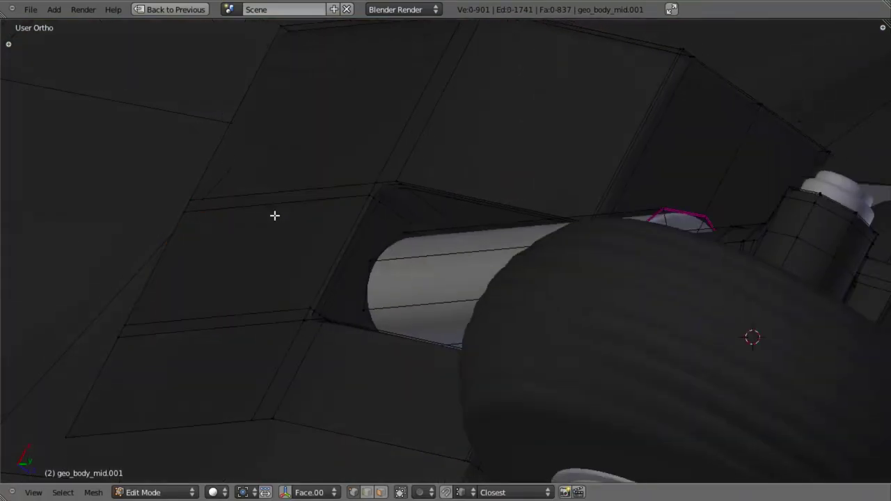
{"action": "key", "text": "a"}
{"action": "key", "text": "w"}
{"action": "left_click", "coordinate": [275, 215]}
Inspect the smoothed cutouts and extended block around the landing gear tubes, from below and in side view over the reference
{"action": "scroll", "coordinate": [378, 229], "scroll_direction": "up", "scroll_amount": 4}
{"action": "key", "text": "z"}
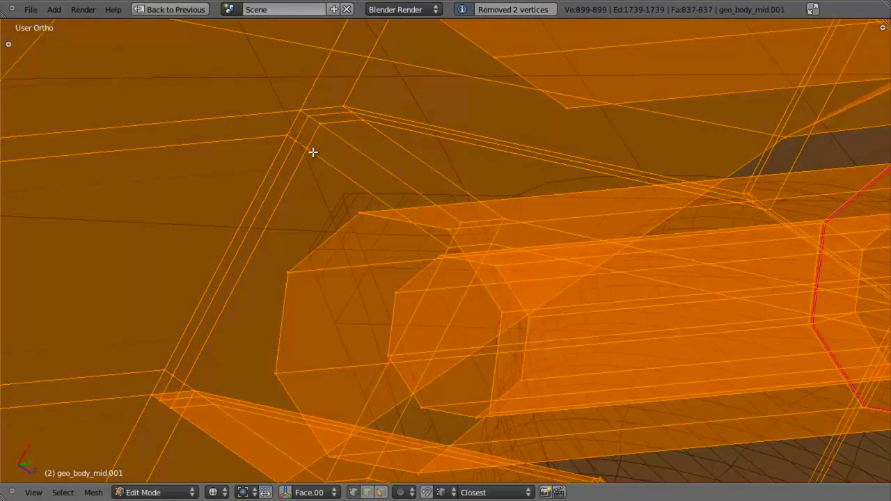
{"action": "key", "text": "a"}
{"action": "key", "text": "z"}
{"action": "key", "text": "Tab"}
{"action": "scroll", "coordinate": [348, 231], "scroll_direction": "down", "scroll_amount": 8}
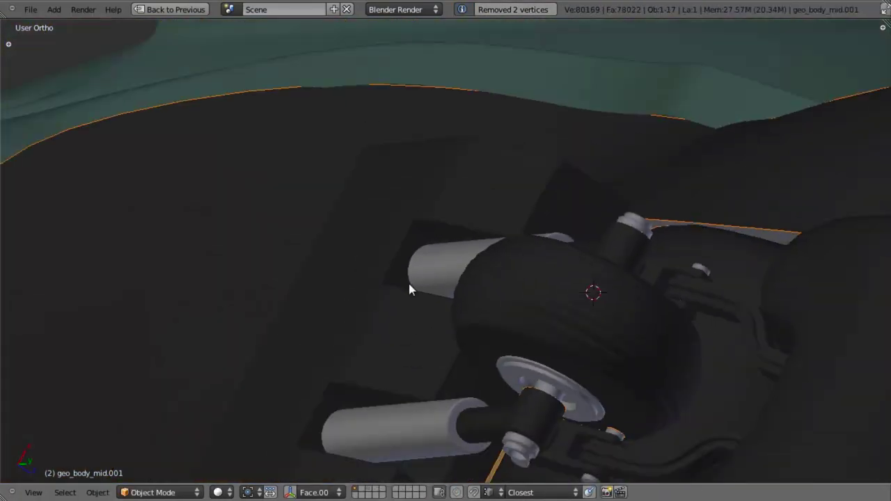
{"action": "middle_click_drag", "start_coordinate": [409, 286], "coordinate": [462, 312]}
{"action": "scroll", "coordinate": [362, 266], "scroll_direction": "down", "scroll_amount": 4}
{"action": "middle_click_drag", "start_coordinate": [361, 264], "coordinate": [524, 229]}
{"action": "scroll", "coordinate": [524, 229], "scroll_direction": "up", "scroll_amount": 3}
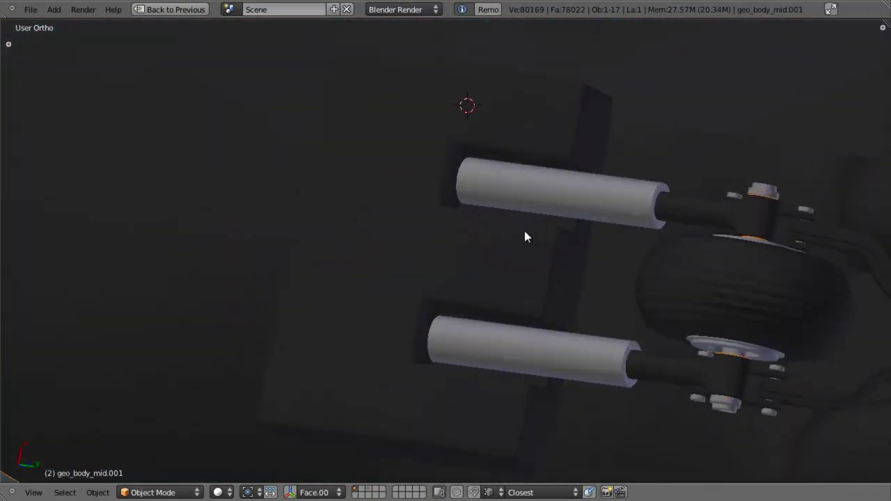
{"action": "key", "text": "KP_3"}
{"action": "scroll", "coordinate": [548, 282], "scroll_direction": "down", "scroll_amount": 4}
{"action": "scroll", "coordinate": [548, 281], "scroll_direction": "down", "scroll_amount": 4}
{"action": "middle_click_drag", "start_coordinate": [548, 281], "coordinate": [440, 94], "text": "shift"}
{"action": "key", "text": "z"}
{"action": "scroll", "coordinate": [378, 78], "scroll_direction": "up", "scroll_amount": 4}
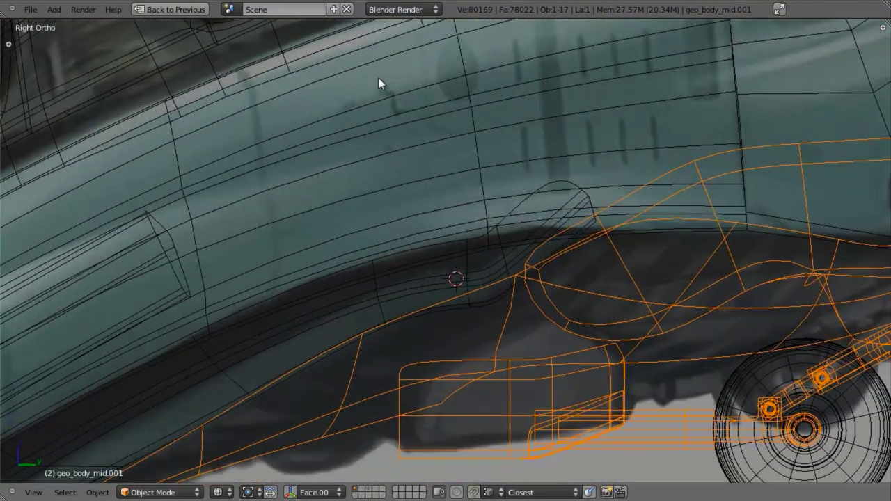
{"action": "middle_click_drag", "start_coordinate": [591, 403], "coordinate": [472, 248], "text": "shift"}
{"action": "key", "text": "Tab"}
{"action": "scroll", "coordinate": [388, 294], "scroll_direction": "up", "scroll_amount": 4}
{"action": "key", "text": "a"}
{"action": "left_click", "coordinate": [371, 269], "text": "alt"}
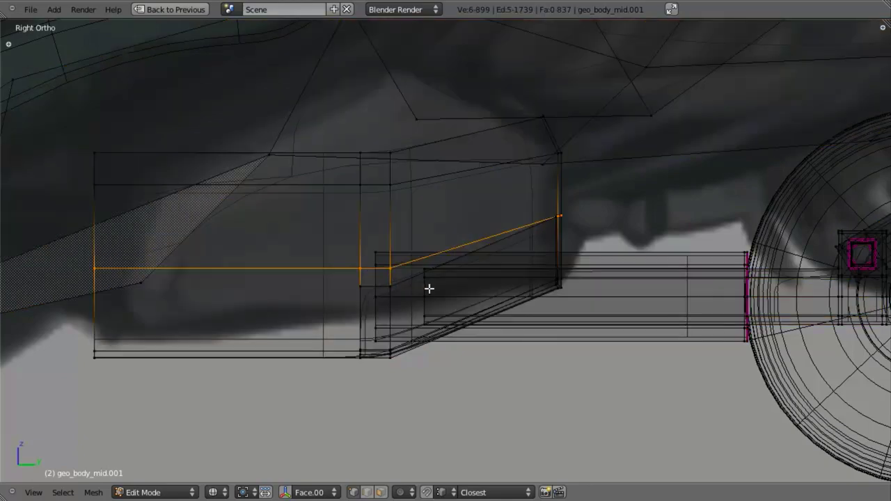
{"action": "left_click", "coordinate": [425, 287], "text": "alt"}
{"action": "right_click", "coordinate": [374, 276], "text": "alt+shift"}
{"action": "key", "text": "g"}
{"action": "key", "text": "x"}
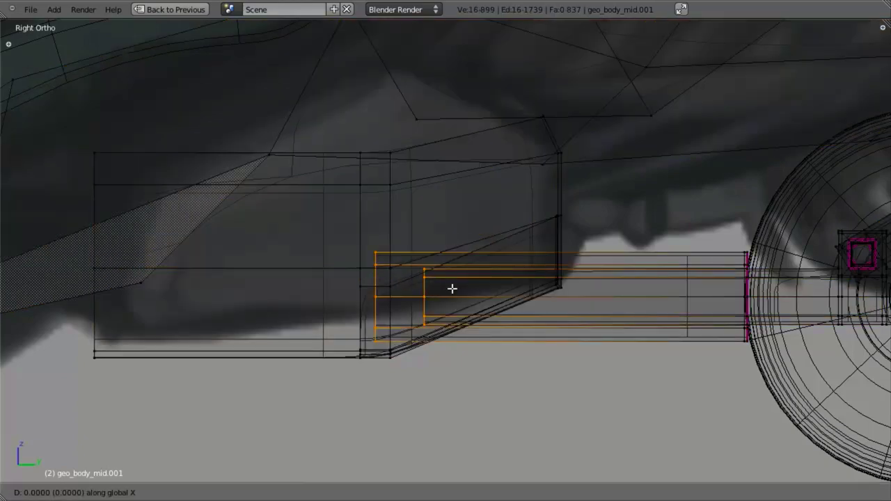
{"action": "right_click", "coordinate": [453, 288]}
{"action": "mouse_move", "coordinate": [452, 288]}
{"action": "middle_mouse_down"}
{"action": "mouse_move", "coordinate": [478, 295]}
{"action": "mouse_move", "coordinate": [411, 302]}
{"action": "middle_mouse_up"}
{"action": "key", "text": "z"}
{"action": "key", "text": "KP_3"}
{"action": "key", "text": "z"}
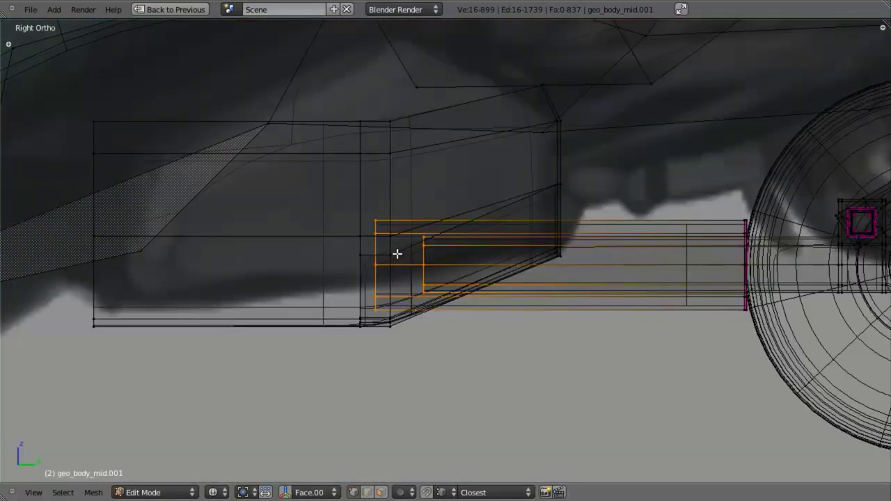
Move the column of block vertices at the cutout's end wall farther along -Y
{"action": "key", "text": "a"}
{"action": "key", "text": "b"}
{"action": "left_click_drag", "start_coordinate": [338, 91], "coordinate": [366, 343]}
{"action": "key", "text": "g"}
{"action": "key", "text": "y"}
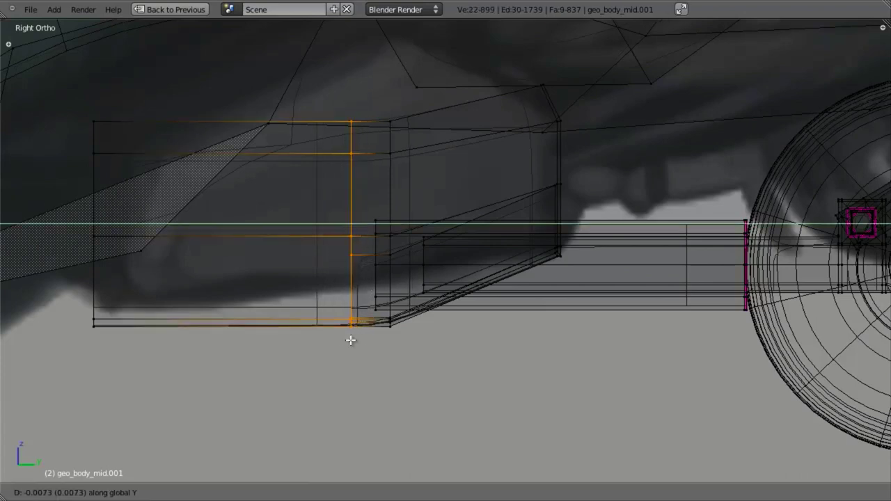
Add a loop cut around the block beyond the cutout's end wall, slid toward the sloped section, and check the smoothed result
{"action": "key", "text": "ctrl+r"}
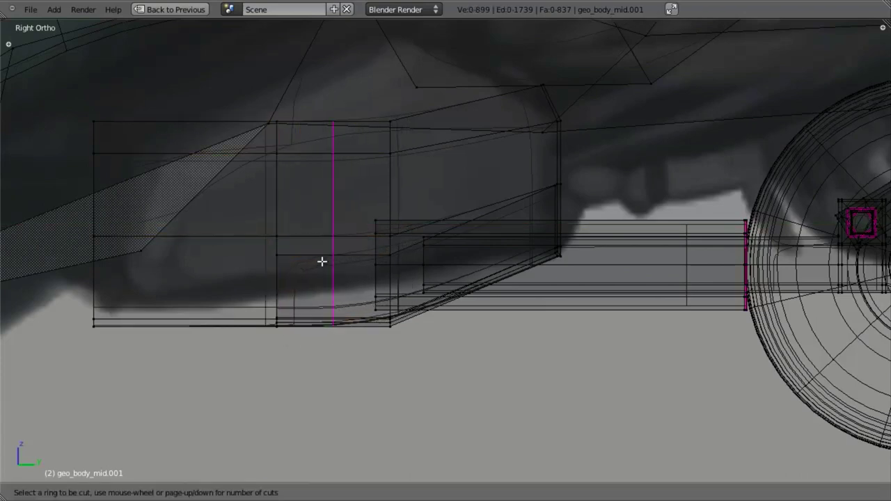
{"action": "left_click", "coordinate": [323, 260]}
{"action": "left_click", "coordinate": [362, 263]}
{"action": "key", "text": "z"}
{"action": "mouse_move", "coordinate": [374, 334]}
{"action": "middle_mouse_down"}
{"action": "mouse_move", "coordinate": [411, 278]}
{"action": "mouse_move", "coordinate": [408, 336]}
{"action": "mouse_move", "coordinate": [371, 341]}
{"action": "middle_mouse_up"}
{"action": "key", "text": "Tab"}
{"action": "scroll", "coordinate": [371, 341], "scroll_direction": "down", "scroll_amount": 5}
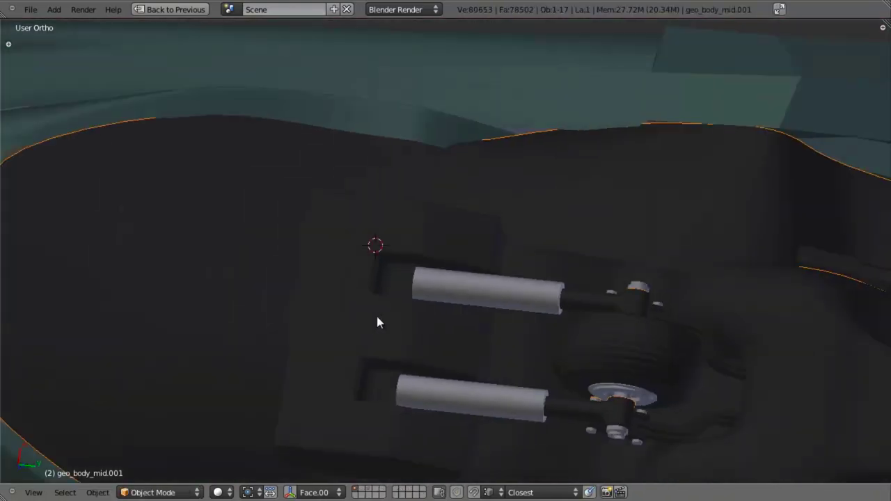
{"action": "key", "text": "KP_3"}
{"action": "key", "text": "z"}
{"action": "scroll", "coordinate": [416, 263], "scroll_direction": "up", "scroll_amount": 5}
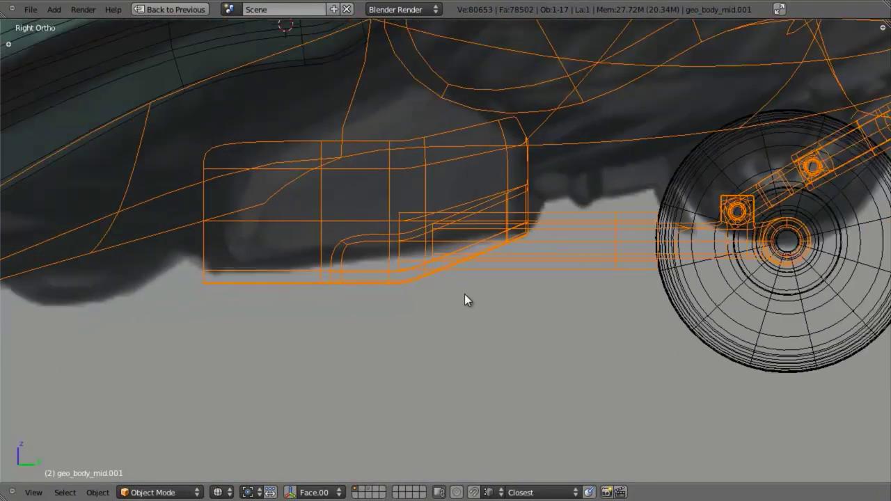
Duplicate the linked octagonal mounts around the wheel axle and mirror the copy along Y
{"action": "key", "text": "Tab"}
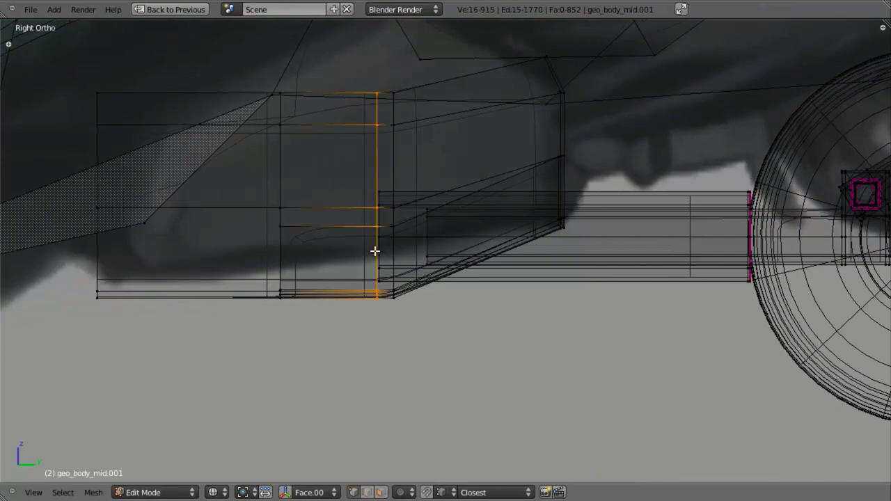
{"action": "scroll", "coordinate": [375, 261], "scroll_direction": "down", "scroll_amount": 3}
{"action": "scroll", "coordinate": [773, 236], "scroll_direction": "up", "scroll_amount": 4}
{"action": "key", "text": "z"}
{"action": "middle_click_drag", "start_coordinate": [672, 288], "coordinate": [534, 284], "text": "shift"}
{"action": "scroll", "coordinate": [451, 253], "scroll_direction": "up", "scroll_amount": 3}
{"action": "key", "text": "z"}
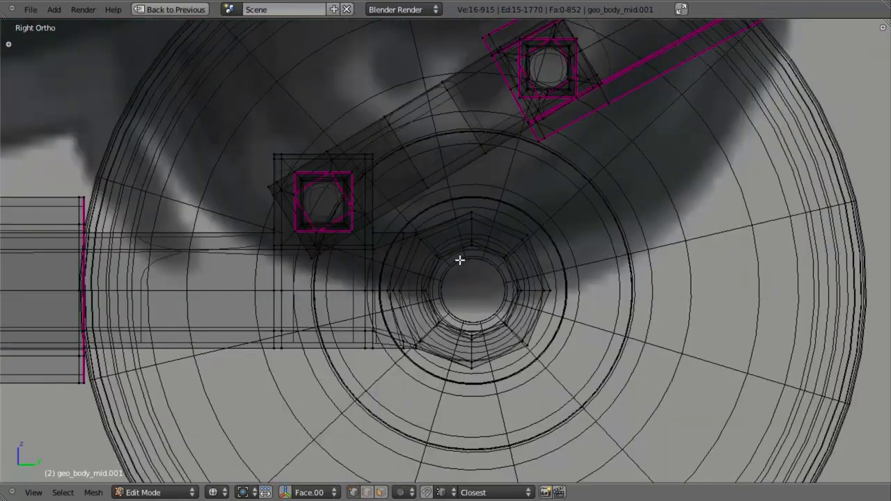
{"action": "left_click_drag", "start_coordinate": [389, 209], "coordinate": [577, 362]}
{"action": "scroll", "coordinate": [457, 299], "scroll_direction": "up", "scroll_amount": 3}
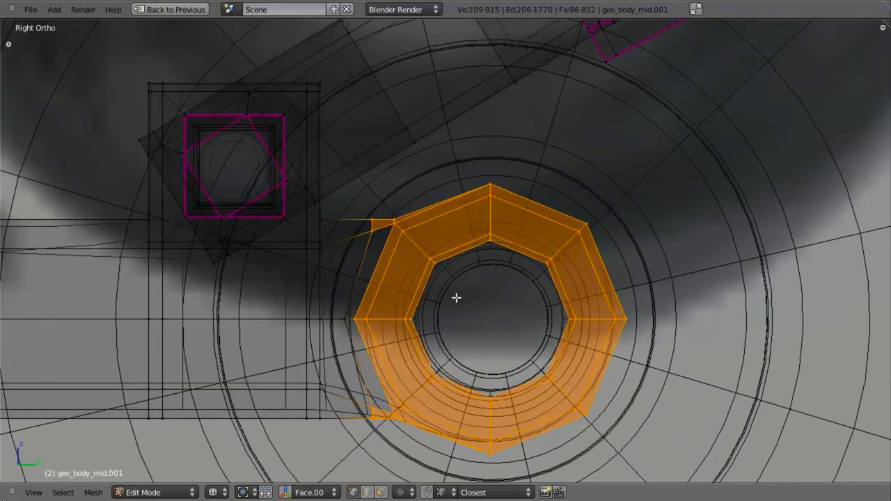
{"action": "key", "text": "z"}
{"action": "middle_click_drag", "start_coordinate": [319, 268], "coordinate": [489, 295]}
{"action": "key", "text": "l"}
{"action": "key", "text": "z"}
{"action": "key", "text": "KP_3"}
{"action": "scroll", "coordinate": [488, 295], "scroll_direction": "down", "scroll_amount": 4}
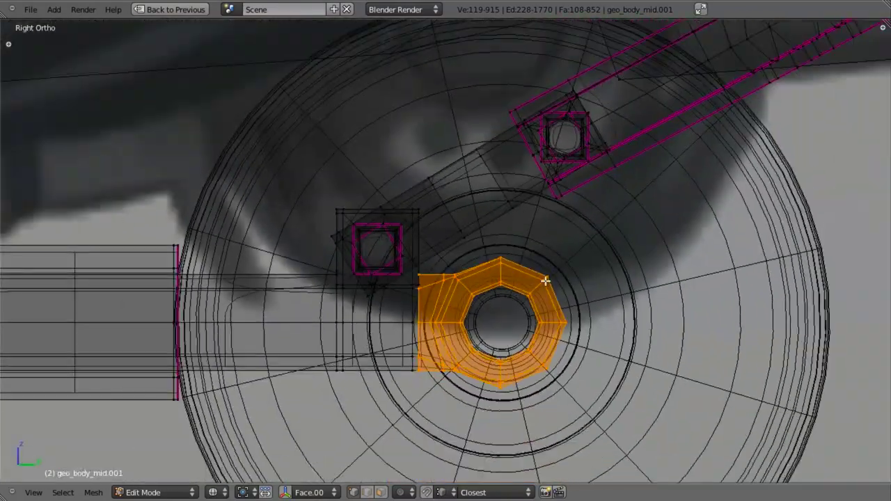
{"action": "scroll", "coordinate": [545, 280], "scroll_direction": "down", "scroll_amount": 3}
{"action": "key", "text": "s"}
{"action": "key", "text": "y"}
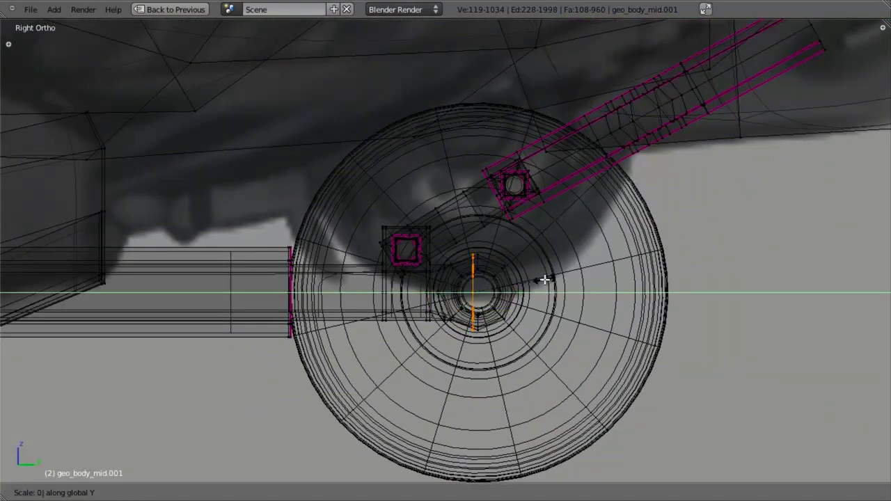
{"action": "key", "text": "Escape"}
Move the mirrored mount copy along Y into the underbody block, near the cutout
{"action": "scroll", "coordinate": [513, 302], "scroll_direction": "down", "scroll_amount": 3}
{"action": "middle_click_drag", "start_coordinate": [366, 326], "coordinate": [552, 334], "text": "shift"}
{"action": "key", "text": "g"}
{"action": "key", "text": "y"}
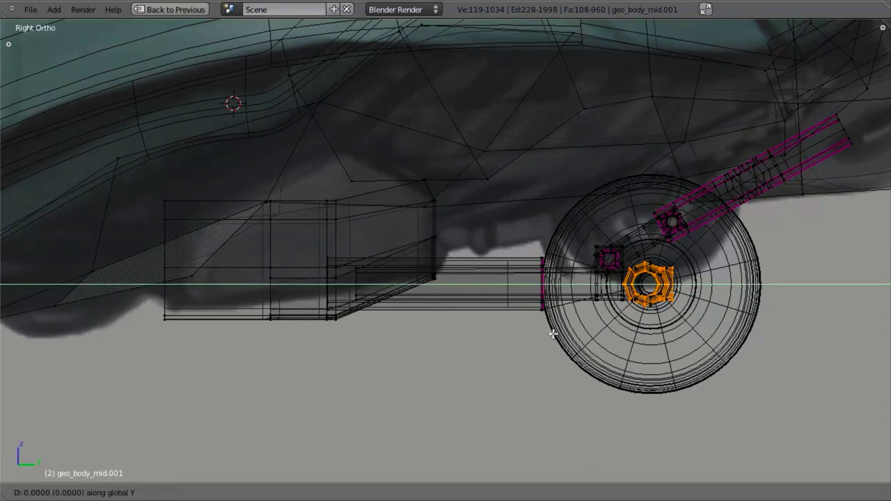
{"action": "left_click", "coordinate": [220, 319]}
{"action": "scroll", "coordinate": [370, 320], "scroll_direction": "up", "scroll_amount": 10}
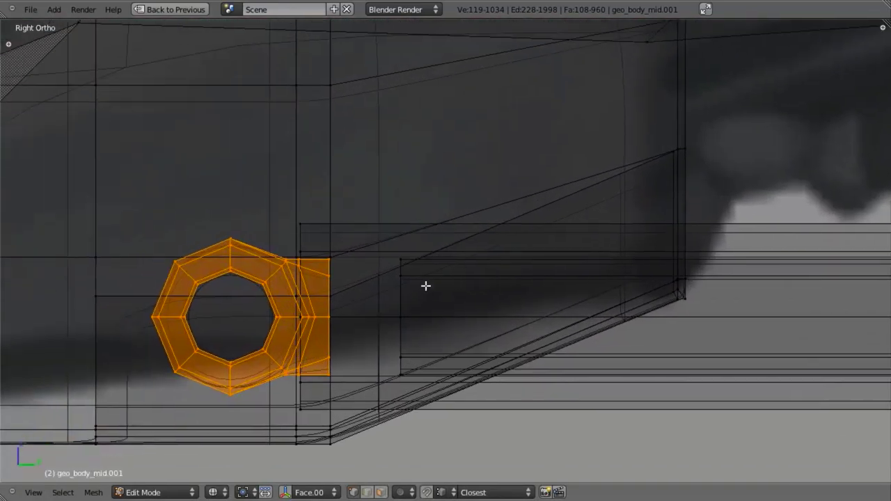
{"action": "key", "text": "g"}
{"action": "key", "text": "y"}
{"action": "key", "text": "Escape"}
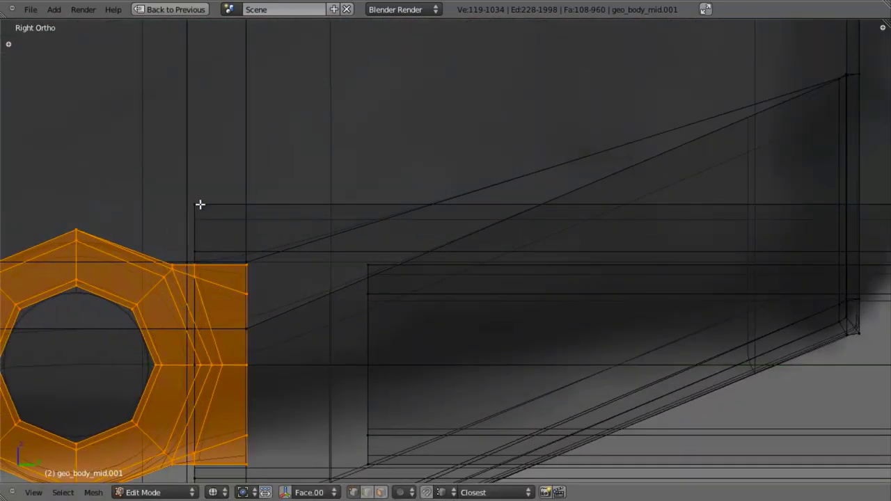
Reposition the mount copy along Y so its flat side lines up with the landing gear tube's end
{"action": "key", "text": "g"}
{"action": "key", "text": "y"}
{"action": "right_click", "coordinate": [193, 252]}
{"action": "key", "text": "g"}
{"action": "key", "text": "y"}
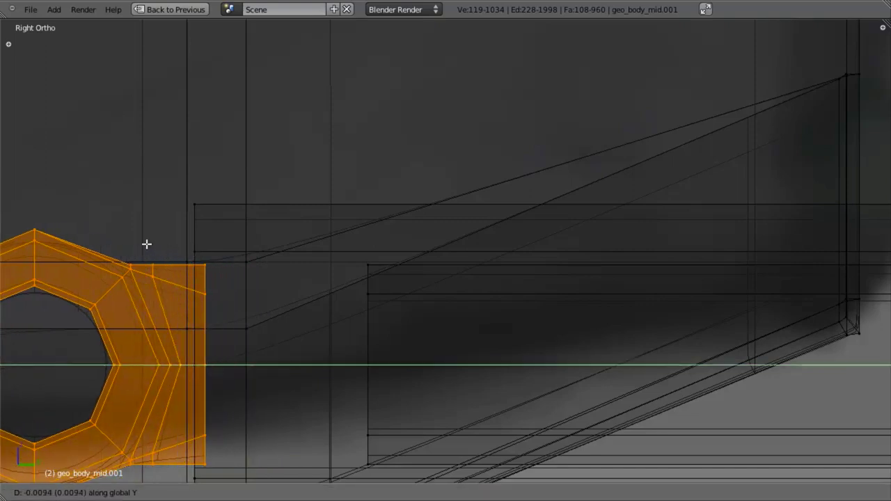
{"action": "left_click", "coordinate": [133, 247]}
{"action": "key", "text": "g"}
{"action": "key", "text": "y"}
{"action": "left_click", "coordinate": [218, 281]}
{"action": "middle_click_drag", "start_coordinate": [218, 281], "coordinate": [293, 256], "text": "shift"}
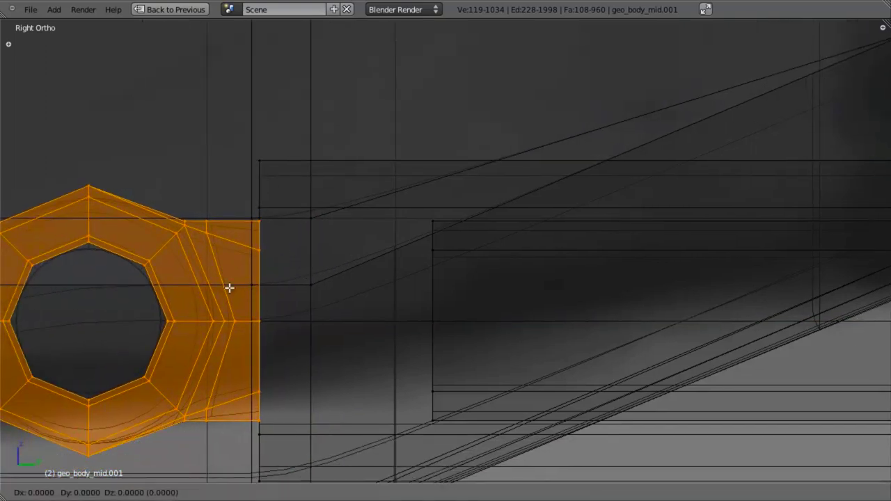
{"action": "key", "text": "y"}
{"action": "key", "text": "Escape"}
Scale the mount copy up about 1.6 times so its flat side matches the tube's height
{"action": "key", "text": "s"}
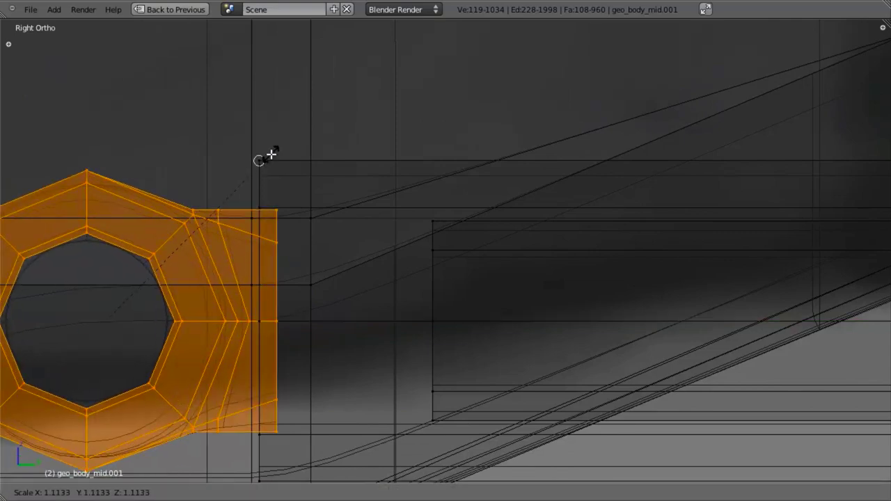
{"action": "key", "text": "Escape"}
{"action": "key", "text": "s"}
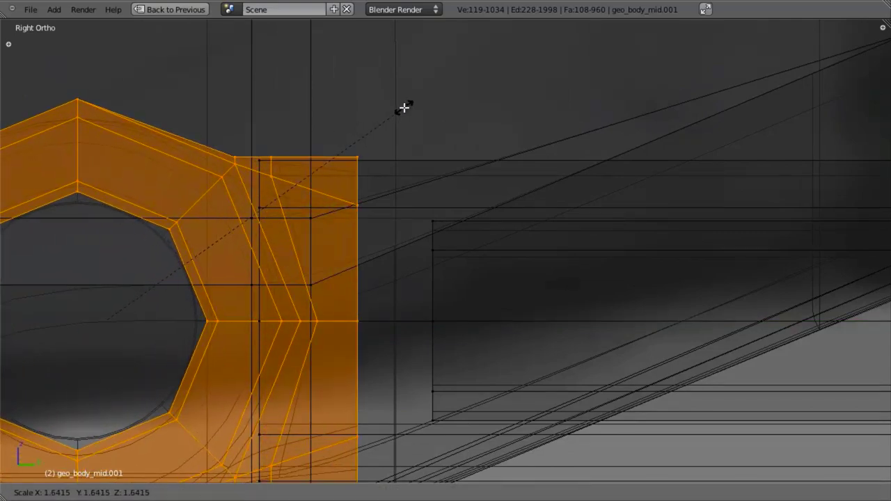
{"action": "left_click", "coordinate": [394, 110]}
Snap the enlarged mount along Y so its flat side meets the tube's end
{"action": "key", "text": "g"}
{"action": "key", "text": "y"}
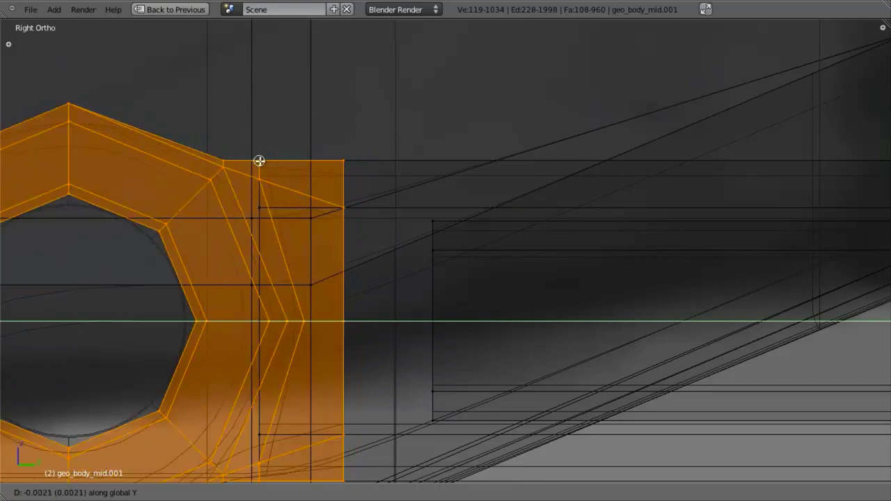
{"action": "key", "text": "Escape"}
{"action": "key", "text": "g"}
{"action": "key", "text": "y"}
{"action": "left_click", "coordinate": [165, 171]}
{"action": "key", "text": "g"}
{"action": "key", "text": "y"}
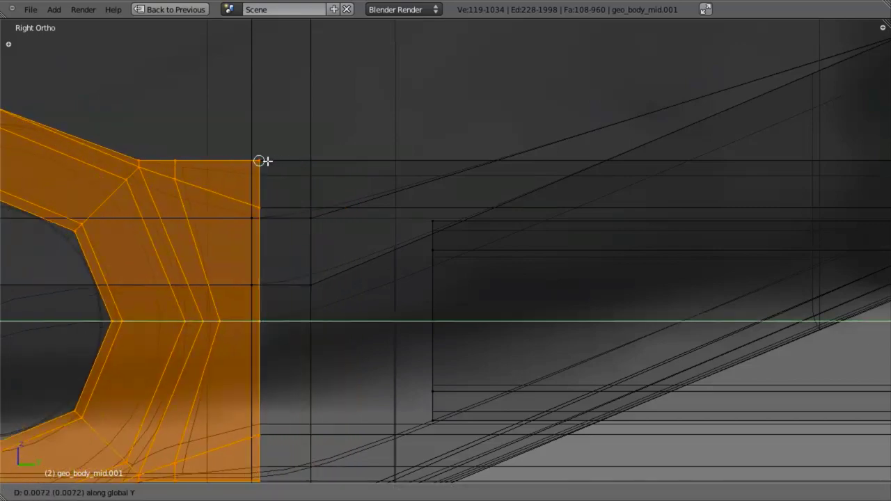
{"action": "left_click", "coordinate": [265, 162]}
Fine-tune the mount's scale and Y position so its flat end's corners coincide with the tube's end corners
{"action": "key", "text": "s"}
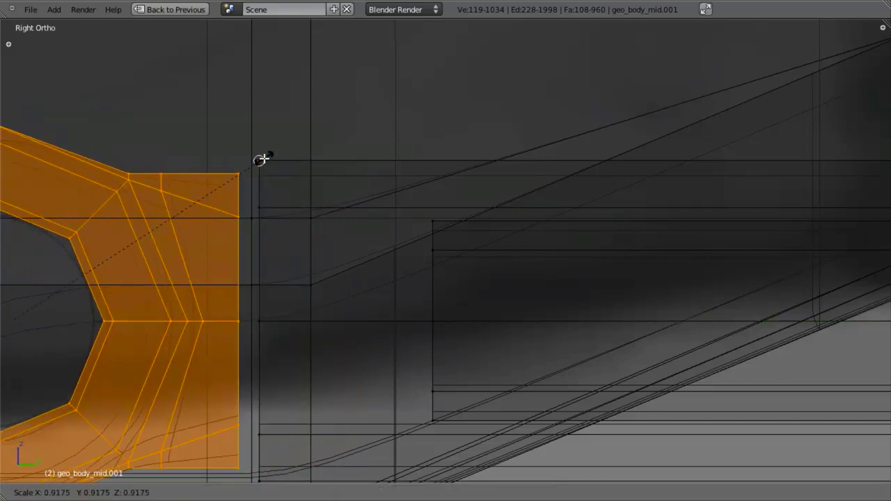
{"action": "left_click", "coordinate": [268, 158]}
{"action": "scroll", "coordinate": [415, 205], "scroll_direction": "down", "scroll_amount": 4}
{"action": "middle_click_drag", "start_coordinate": [274, 202], "coordinate": [374, 223], "text": "shift"}
{"action": "scroll", "coordinate": [457, 223], "scroll_direction": "up", "scroll_amount": 9}
{"action": "middle_click_drag", "start_coordinate": [411, 78], "coordinate": [445, 123], "text": "shift"}
{"action": "scroll", "coordinate": [488, 280], "scroll_direction": "up", "scroll_amount": 3}
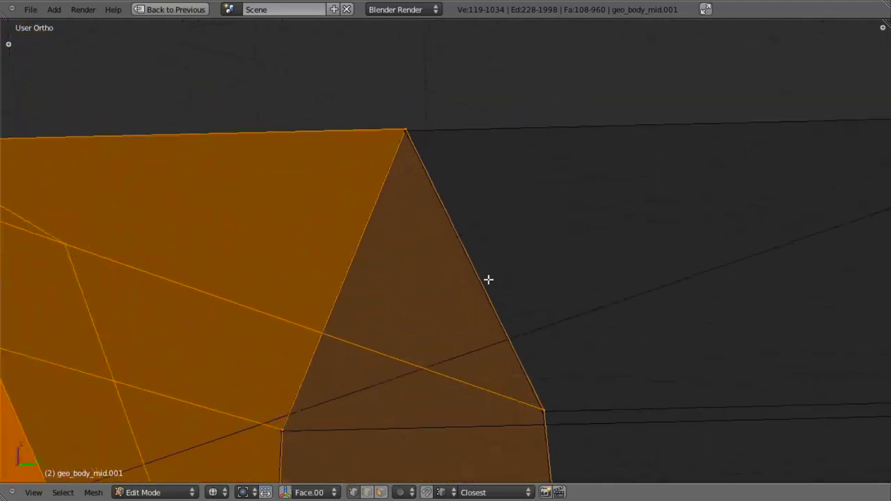
{"action": "key", "text": "s"}
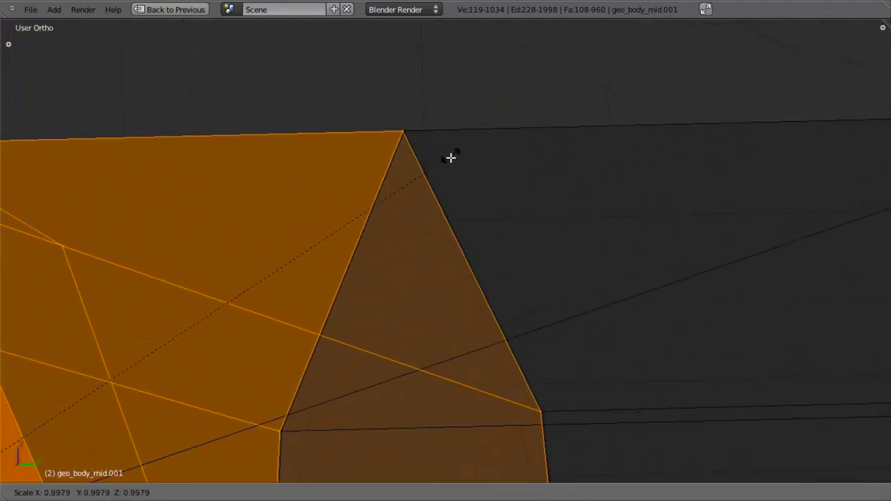
{"action": "key", "text": "g"}
{"action": "key", "text": "y"}
{"action": "left_click", "coordinate": [412, 140]}
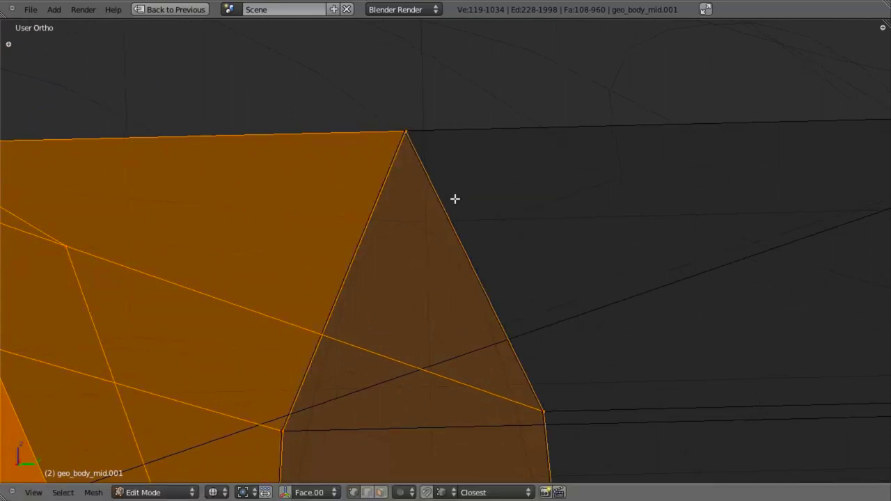
Try to weld the mount to the tube by removing duplicate vertices across the whole mesh
{"action": "key", "text": "a"}
{"action": "key", "text": "a"}
{"action": "key", "text": "w"}
{"action": "left_click", "coordinate": [455, 199]}
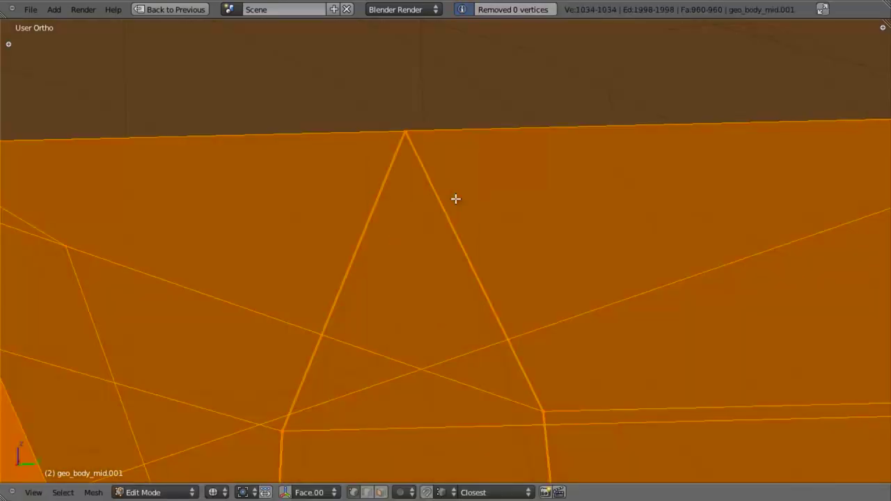
{"action": "key", "text": "a"}
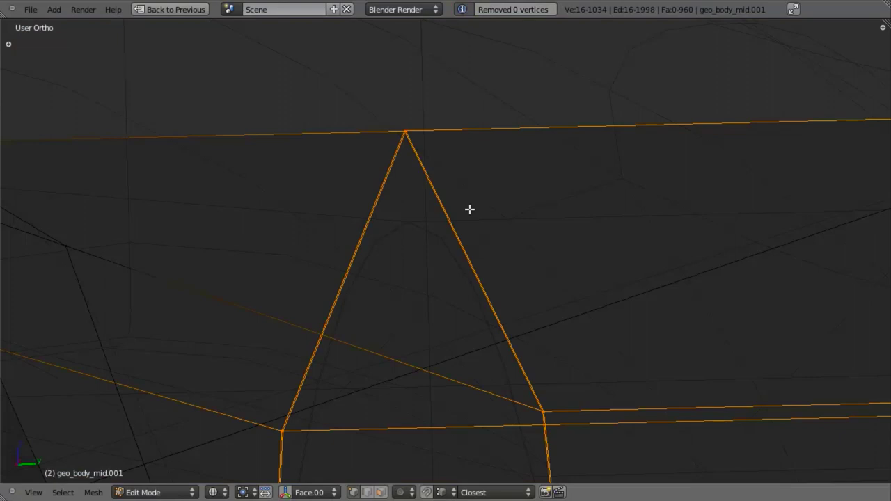
{"action": "key", "text": "s"}
{"action": "key", "text": "y"}
{"action": "right_click", "coordinate": [470, 209]}
{"action": "scroll", "coordinate": [479, 238], "scroll_direction": "down", "scroll_amount": 6}
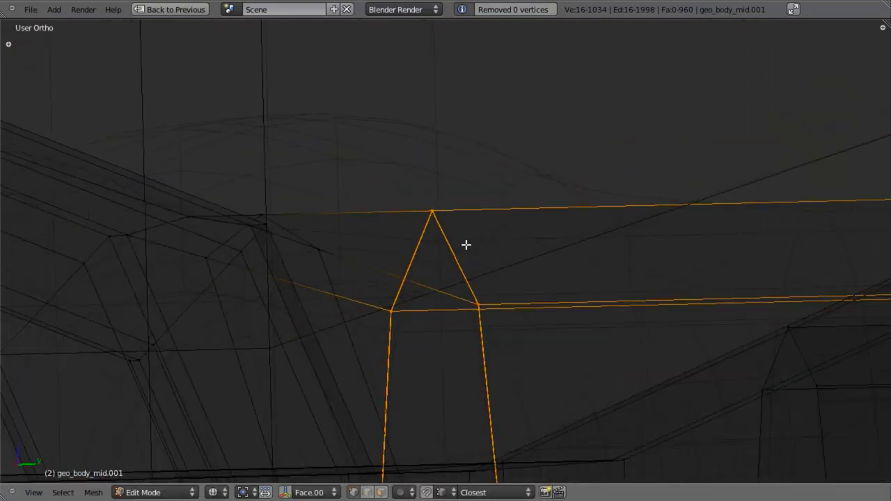
Select the mount's eight-vertex end loop and scale it slightly to match the tube's end loop
{"action": "middle_click_drag", "start_coordinate": [466, 245], "coordinate": [511, 267]}
{"action": "scroll", "coordinate": [511, 267], "scroll_direction": "up", "scroll_amount": 4}
{"action": "key", "text": "KP_3"}
{"action": "scroll", "coordinate": [511, 269], "scroll_direction": "up", "scroll_amount": 4}
{"action": "scroll", "coordinate": [485, 227], "scroll_direction": "up", "scroll_amount": 2}
{"action": "middle_click_drag", "start_coordinate": [620, 314], "coordinate": [352, 169], "text": "shift"}
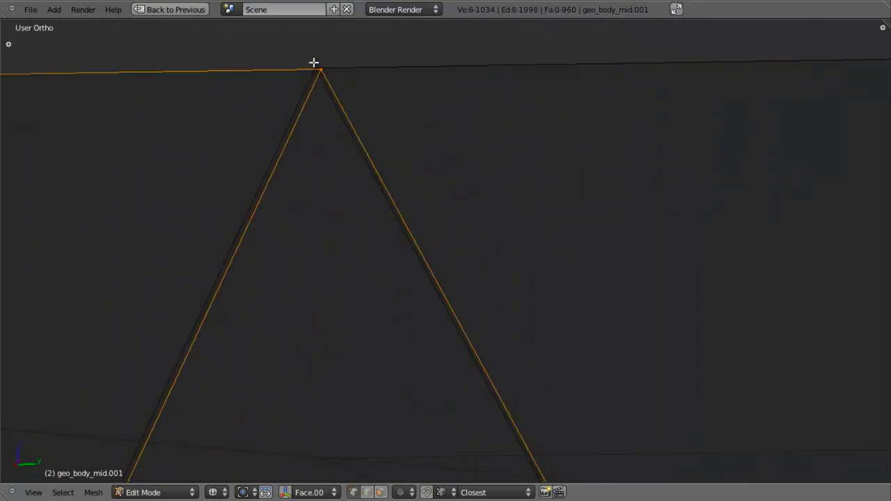
{"action": "key", "text": "s"}
{"action": "key", "text": "Escape"}
{"action": "middle_click_drag", "start_coordinate": [314, 63], "coordinate": [440, 93], "text": "shift"}
{"action": "middle_click_drag", "start_coordinate": [451, 221], "coordinate": [435, 73], "text": "shift"}
{"action": "scroll", "coordinate": [432, 141], "scroll_direction": "down", "scroll_amount": 6}
{"action": "middle_click_drag", "start_coordinate": [437, 149], "coordinate": [451, 208], "text": "shift"}
{"action": "scroll", "coordinate": [451, 208], "scroll_direction": "up", "scroll_amount": 10}
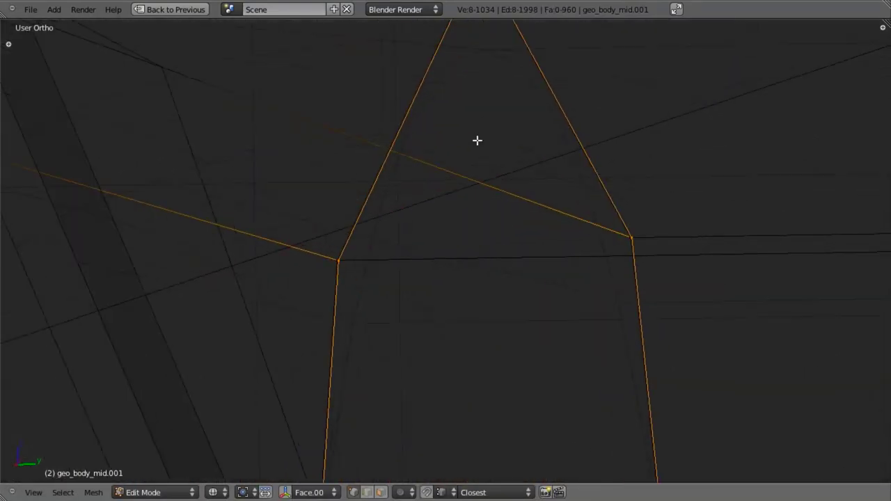
{"action": "middle_click_drag", "start_coordinate": [477, 141], "coordinate": [435, 226]}
{"action": "key", "text": "s"}
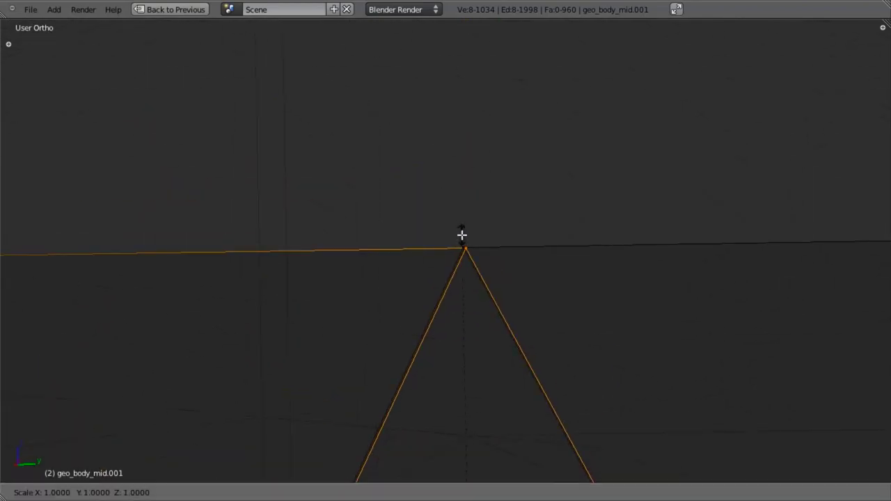
{"action": "left_click", "coordinate": [458, 233]}
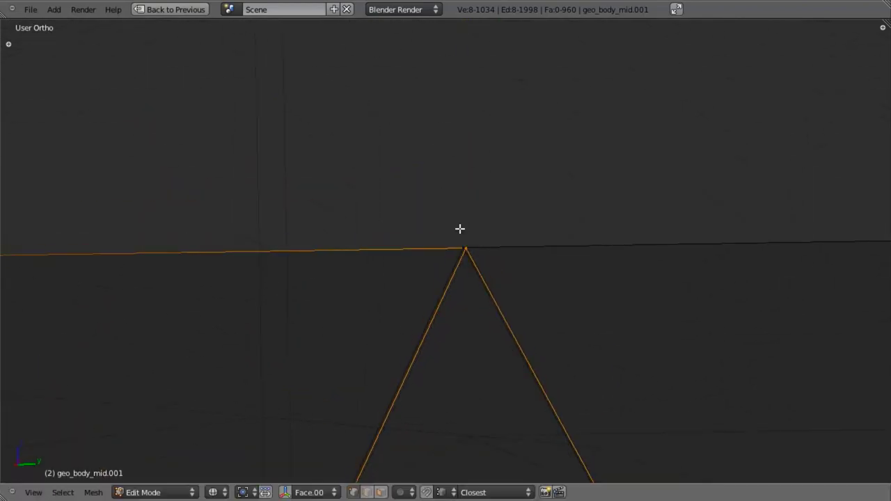
{"action": "key", "text": "s"}
{"action": "right_click", "coordinate": [457, 231]}
Nudge the mount's end loop along Y to bring it into the plane of the tube's end
{"action": "middle_click_drag", "start_coordinate": [455, 235], "coordinate": [547, 248]}
{"action": "key", "text": "g"}
{"action": "key", "text": "y"}
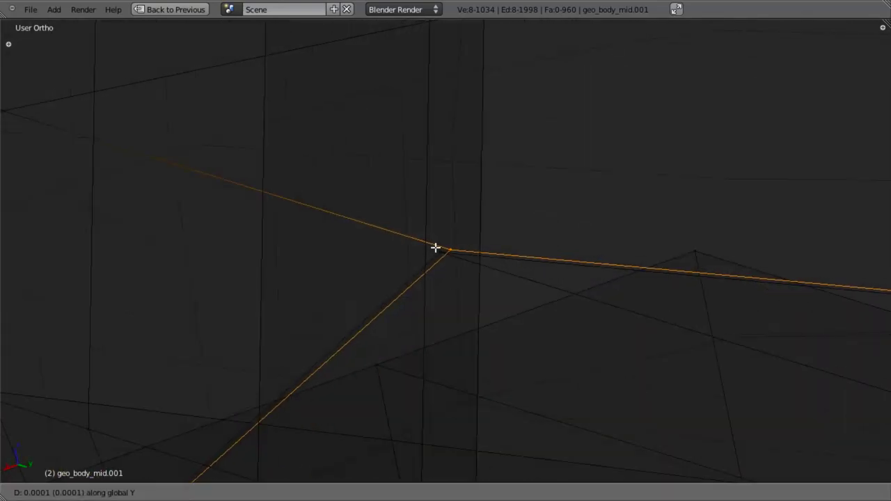
{"action": "right_click", "coordinate": [436, 248]}
{"action": "key", "text": "g"}
{"action": "key", "text": "x"}
{"action": "left_click", "coordinate": [439, 252]}
{"action": "scroll", "coordinate": [445, 264], "scroll_direction": "down", "scroll_amount": 6}
{"action": "scroll", "coordinate": [443, 266], "scroll_direction": "up", "scroll_amount": 19}
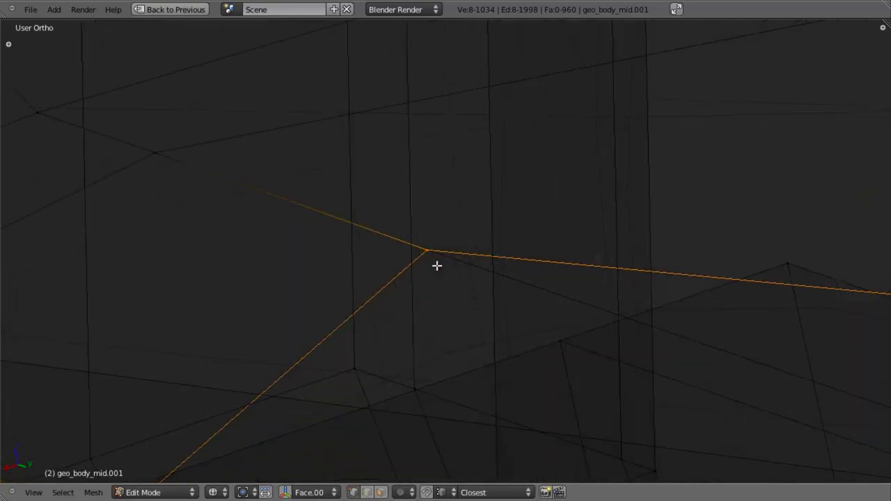
Rescale the mount's end loop until its corners coincide with the tube's end corners
{"action": "key", "text": "s"}
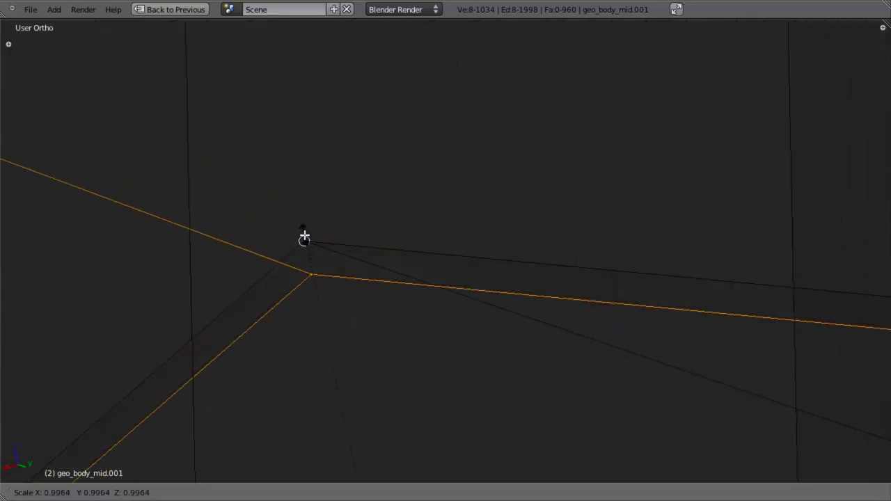
{"action": "right_click", "coordinate": [307, 239]}
{"action": "key", "text": "s"}
{"action": "right_click", "coordinate": [355, 268]}
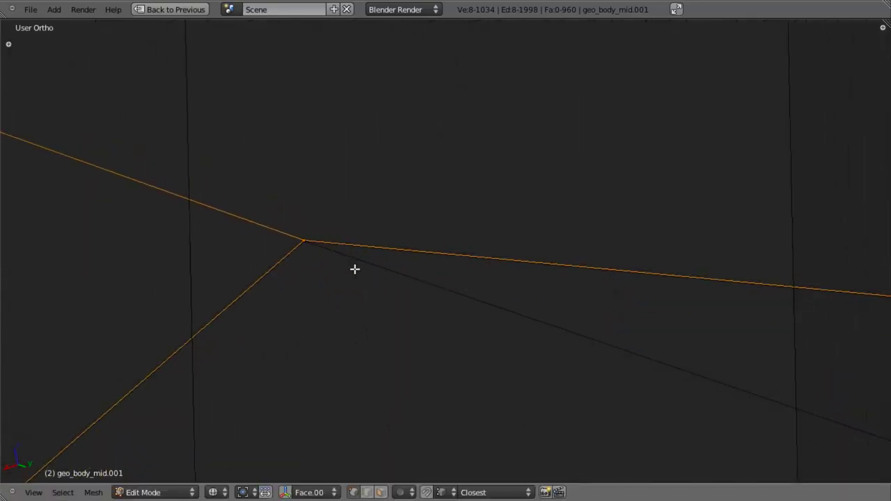
Weld the mount to the tube by removing duplicate vertices across the whole mesh
{"action": "key", "text": "a"}
{"action": "key", "text": "w"}
{"action": "left_click", "coordinate": [354, 269]}
{"action": "key", "text": "a"}
{"action": "key", "text": "KP_3"}
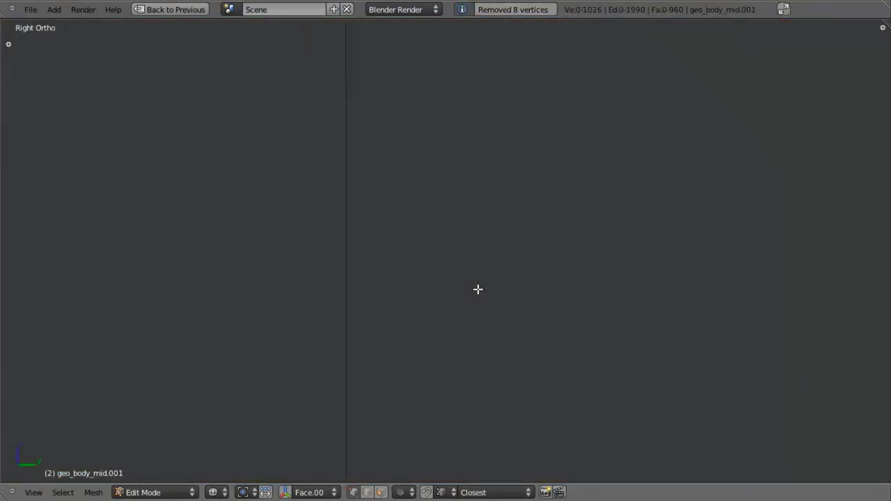
Inspect the joined tube and mount in solid shading from the side and from below the block
{"action": "scroll", "coordinate": [477, 288], "scroll_direction": "down", "scroll_amount": 6}
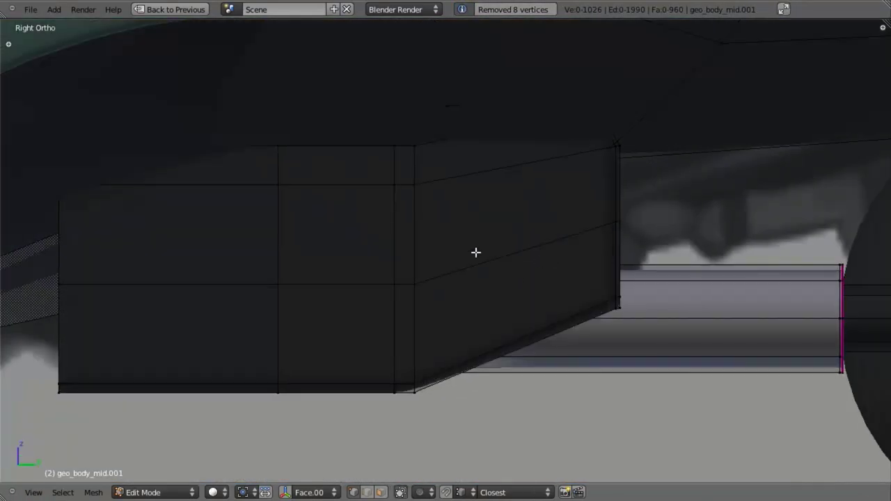
{"action": "key", "text": "z"}
{"action": "mouse_move", "coordinate": [476, 253]}
{"action": "middle_mouse_down", "text": "shift"}
{"action": "mouse_move", "coordinate": [438, 240]}
{"action": "mouse_move", "coordinate": [430, 149]}
{"action": "mouse_move", "coordinate": [447, 317]}
{"action": "middle_mouse_up", "text": "shift"}
{"action": "key", "text": "Tab"}
{"action": "scroll", "coordinate": [477, 254], "scroll_direction": "down", "scroll_amount": 4}
{"action": "key", "text": "z"}
{"action": "key", "text": "Tab"}
{"action": "key", "text": "a"}
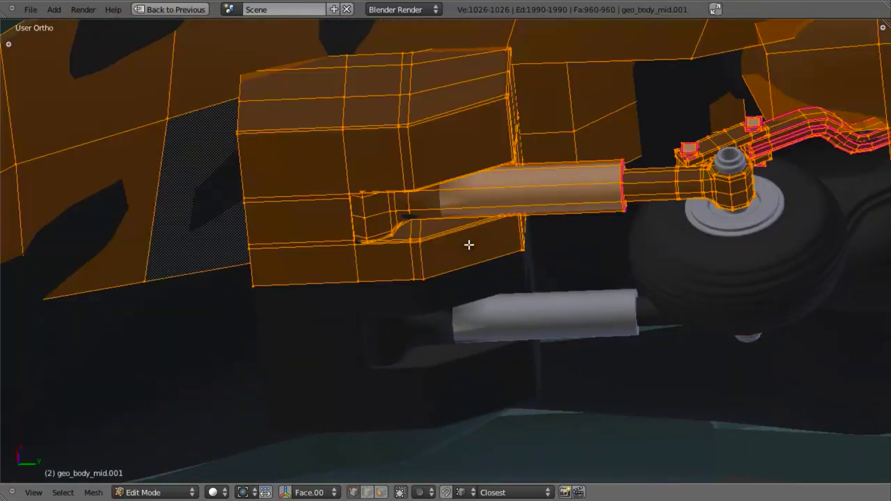
Select the whole connected tube and mount and assign the light grey material to its faces
{"action": "scroll", "coordinate": [630, 188], "scroll_direction": "up", "scroll_amount": 2}
{"action": "key", "text": "a"}
{"action": "key", "text": "l"}
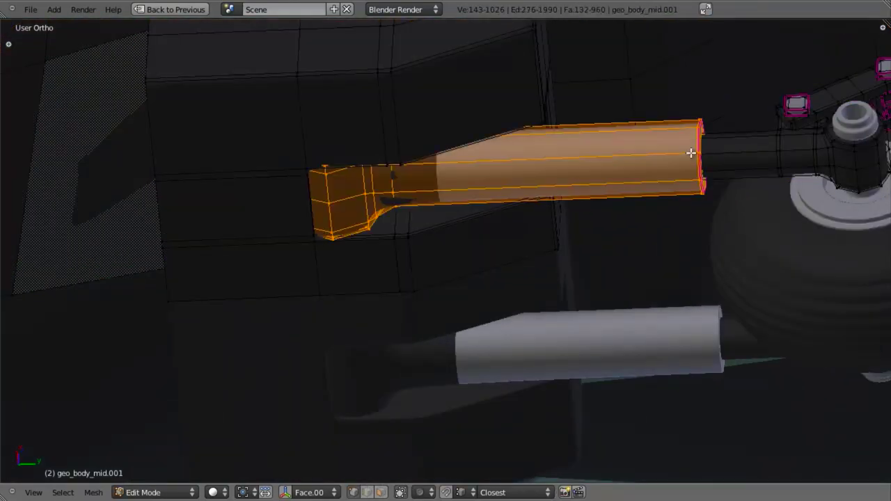
{"action": "key", "text": "ctrl+Up"}
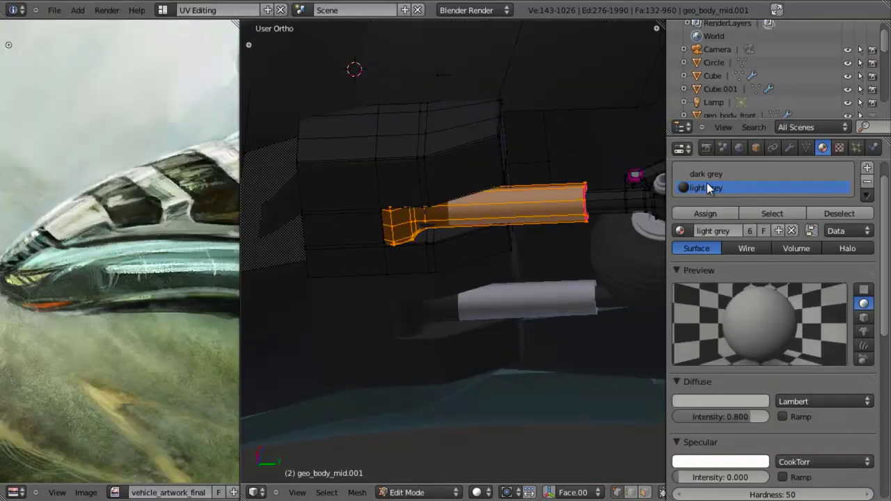
{"action": "left_click", "coordinate": [713, 217]}
{"action": "scroll", "coordinate": [418, 274], "scroll_direction": "up", "scroll_amount": 3}
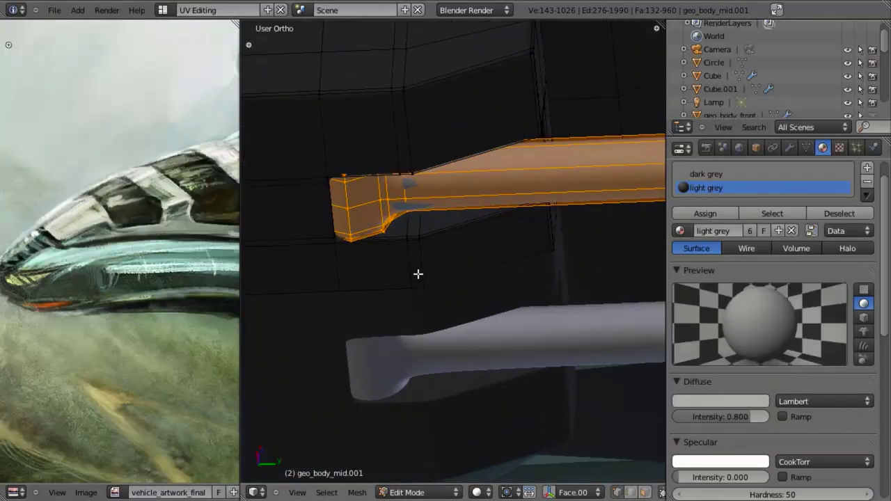
{"action": "middle_click_drag", "start_coordinate": [418, 274], "coordinate": [419, 230]}
{"action": "key", "text": "ctrl+Up"}
Move the block's vertical edge loop along negative Y so the cutout's end wall clears the octagonal mount
{"action": "key", "text": "KP_3"}
{"action": "scroll", "coordinate": [427, 228], "scroll_direction": "down", "scroll_amount": 6}
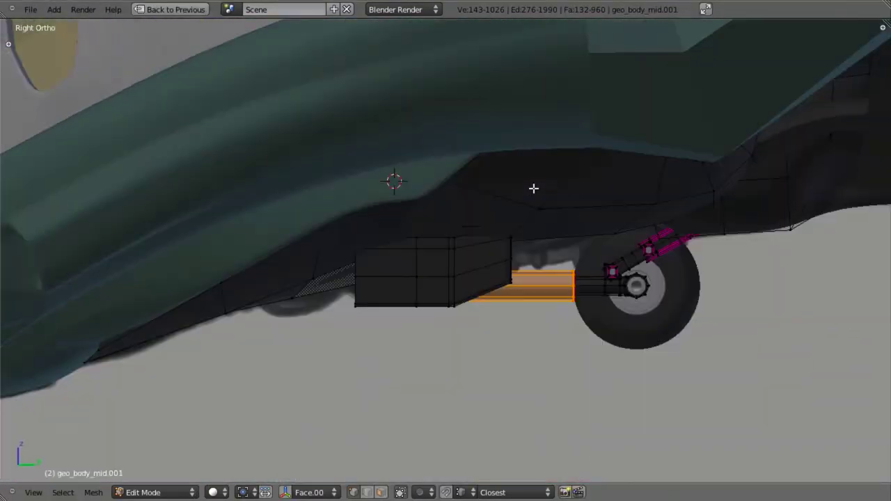
{"action": "scroll", "coordinate": [412, 244], "scroll_direction": "up", "scroll_amount": 3}
{"action": "key", "text": "z"}
{"action": "key", "text": "a"}
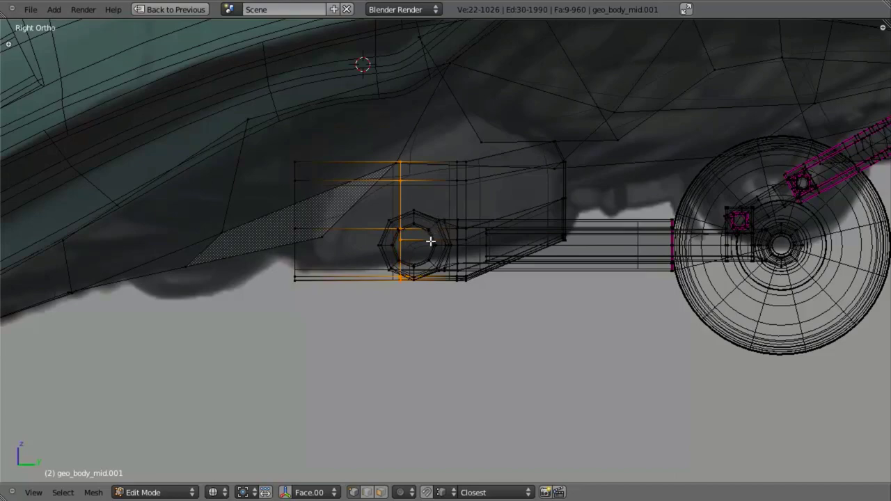
{"action": "scroll", "coordinate": [430, 241], "scroll_direction": "up", "scroll_amount": 3}
{"action": "key", "text": "g"}
{"action": "key", "text": "x"}
{"action": "right_click", "coordinate": [391, 222]}
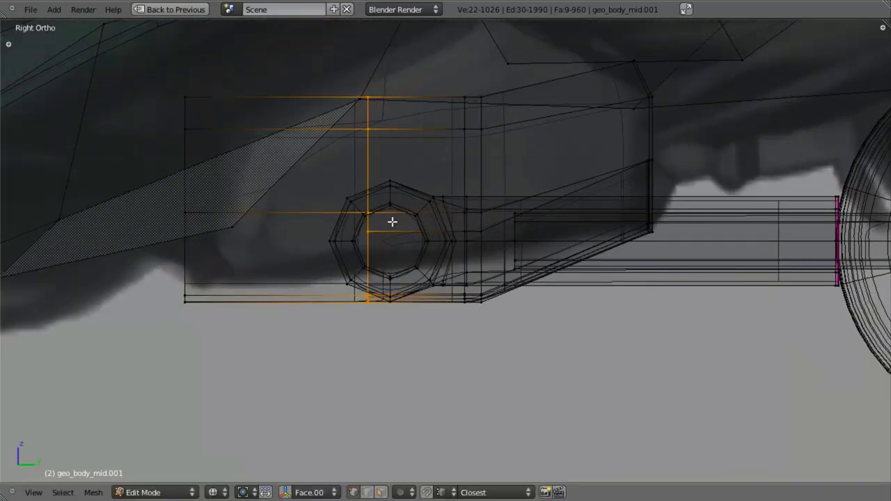
{"action": "key", "text": "g"}
{"action": "key", "text": "x"}
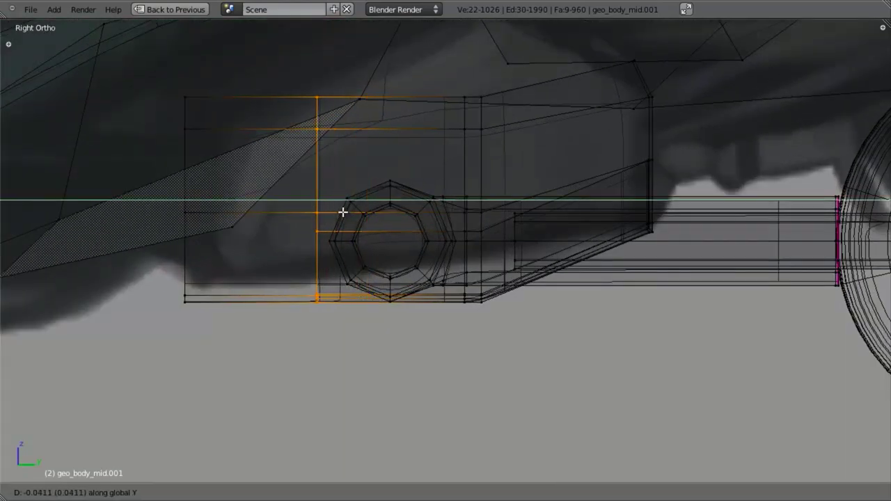
{"action": "key", "text": "Escape"}
{"action": "key", "text": "a"}
Add a vertical loop cut through the block on the mount side, close to the edge loop just moved
{"action": "key", "text": "ctrl+r"}
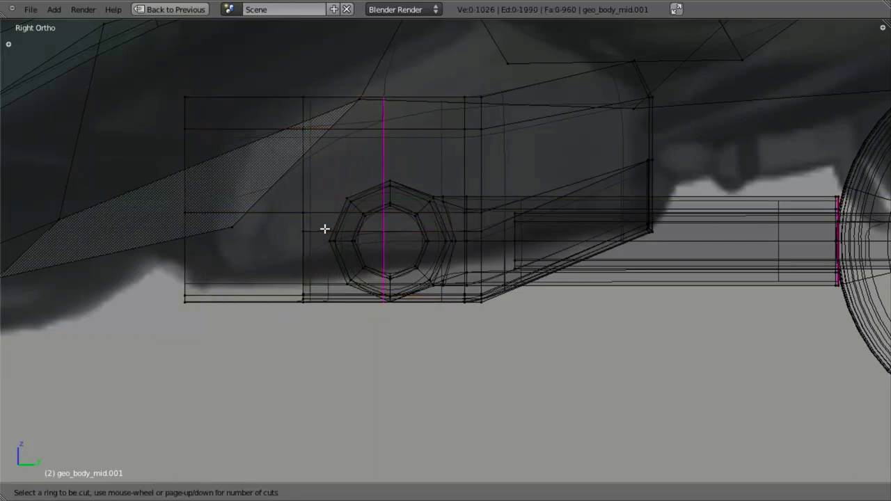
{"action": "left_click", "coordinate": [265, 224]}
{"action": "key", "text": "z"}
{"action": "mouse_move", "coordinate": [572, 346]}
{"action": "middle_mouse_down"}
{"action": "mouse_move", "coordinate": [459, 202]}
{"action": "mouse_move", "coordinate": [424, 197]}
{"action": "middle_mouse_up"}
Select the vertices of the cutout's ceiling and raise them about 0.0476 along Z
{"action": "key", "text": "KP_3"}
{"action": "key", "text": "z"}
{"action": "middle_click_drag", "start_coordinate": [565, 317], "coordinate": [311, 16], "text": "shift"}
{"action": "scroll", "coordinate": [439, 212], "scroll_direction": "up", "scroll_amount": 3}
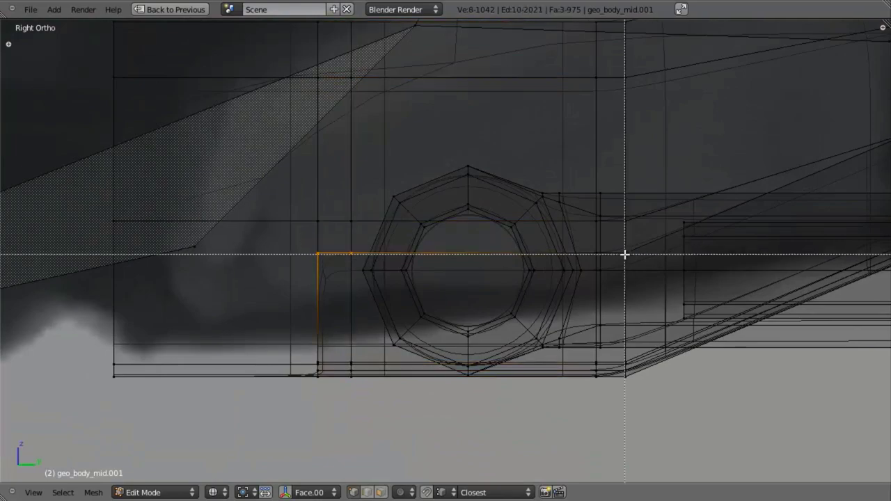
{"action": "left_click_drag", "start_coordinate": [631, 257], "coordinate": [636, 260]}
{"action": "scroll", "coordinate": [634, 260], "scroll_direction": "down", "scroll_amount": 2}
{"action": "middle_click_drag", "start_coordinate": [632, 261], "coordinate": [464, 283]}
{"action": "key", "text": "g"}
{"action": "key", "text": "z"}
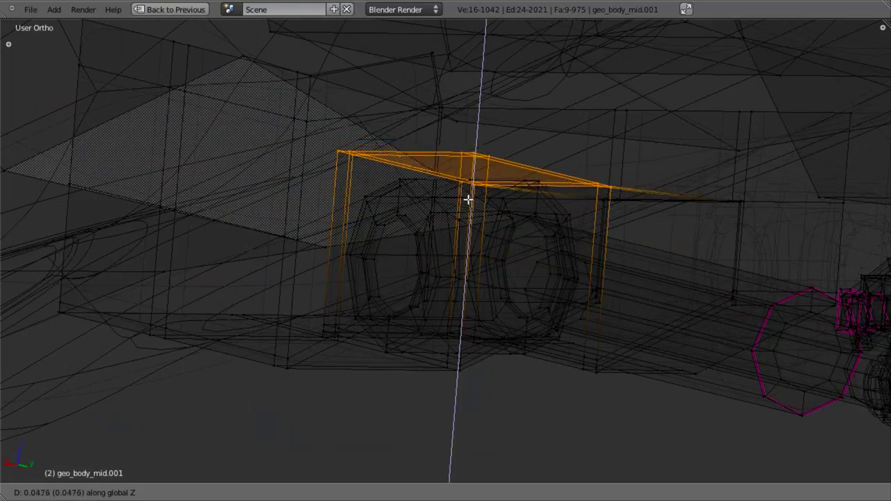
{"action": "left_click", "coordinate": [469, 199]}
Fine-tune the height of the cutout's ceiling along Z so it sits just above the mount in side view
{"action": "middle_click_drag", "start_coordinate": [469, 199], "coordinate": [522, 268]}
{"action": "key", "text": "KP_1"}
{"action": "scroll", "coordinate": [609, 249], "scroll_direction": "down", "scroll_amount": 1}
{"action": "key", "text": "KP_3"}
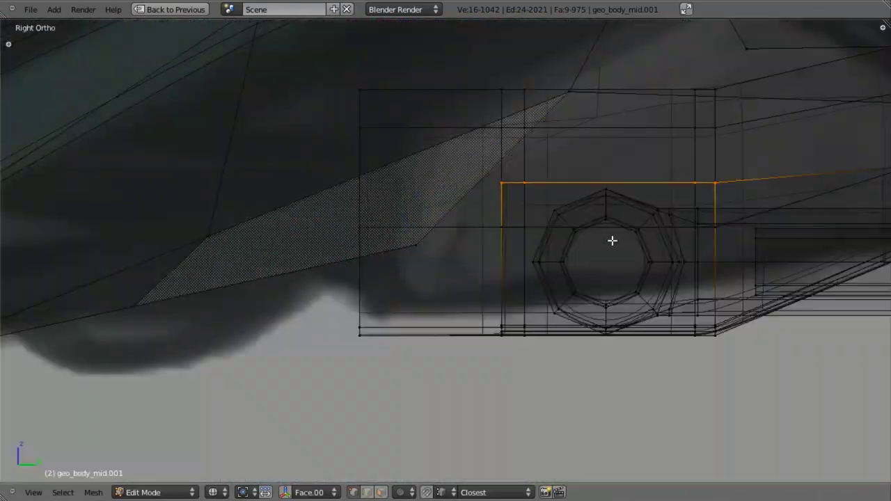
{"action": "middle_click_drag", "start_coordinate": [612, 241], "coordinate": [467, 292], "text": "shift"}
{"action": "scroll", "coordinate": [468, 292], "scroll_direction": "up", "scroll_amount": 1}
{"action": "key", "text": "g"}
{"action": "key", "text": "z"}
{"action": "left_click", "coordinate": [613, 307]}
{"action": "scroll", "coordinate": [601, 317], "scroll_direction": "down", "scroll_amount": 2}
{"action": "scroll", "coordinate": [513, 296], "scroll_direction": "up", "scroll_amount": 4}
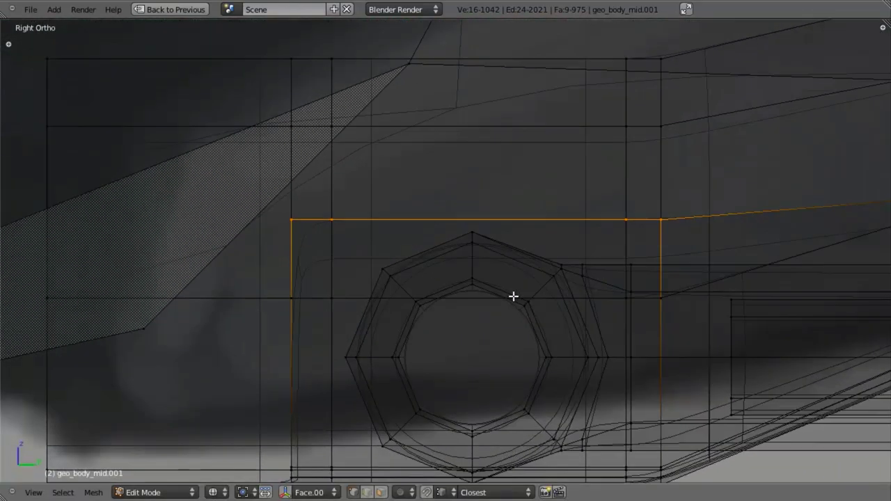
Select both eight-vertex inner rim loops of the mount's hole, one on each side
{"action": "middle_click_drag", "start_coordinate": [526, 314], "coordinate": [458, 245]}
{"action": "middle_click_drag", "start_coordinate": [663, 355], "coordinate": [428, 297]}
{"action": "scroll", "coordinate": [428, 297], "scroll_direction": "down", "scroll_amount": 4}
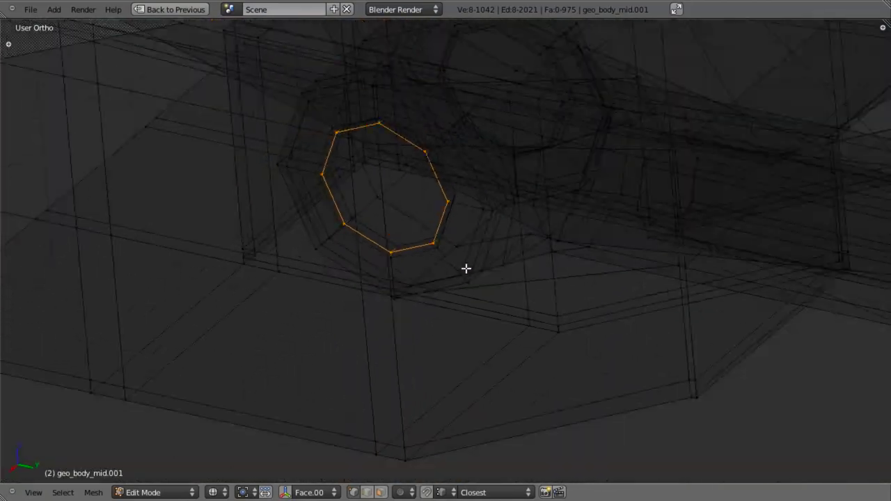
{"action": "middle_click_drag", "start_coordinate": [473, 269], "coordinate": [493, 330], "text": "shift"}
{"action": "key", "text": "KP_3"}
{"action": "scroll", "coordinate": [495, 326], "scroll_direction": "down", "scroll_amount": 3}
{"action": "middle_click_drag", "start_coordinate": [507, 286], "coordinate": [311, 163], "text": "shift"}
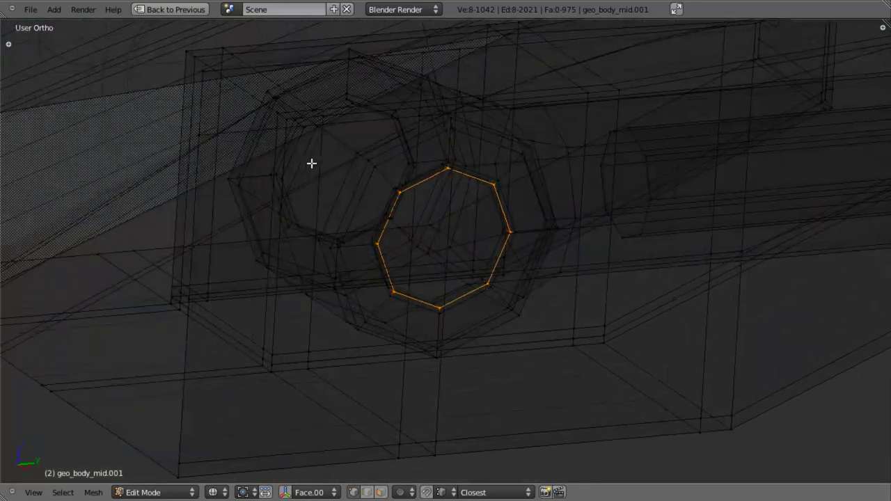
{"action": "right_click", "coordinate": [334, 109], "text": "alt+shift"}
{"action": "key", "text": "KP_3"}
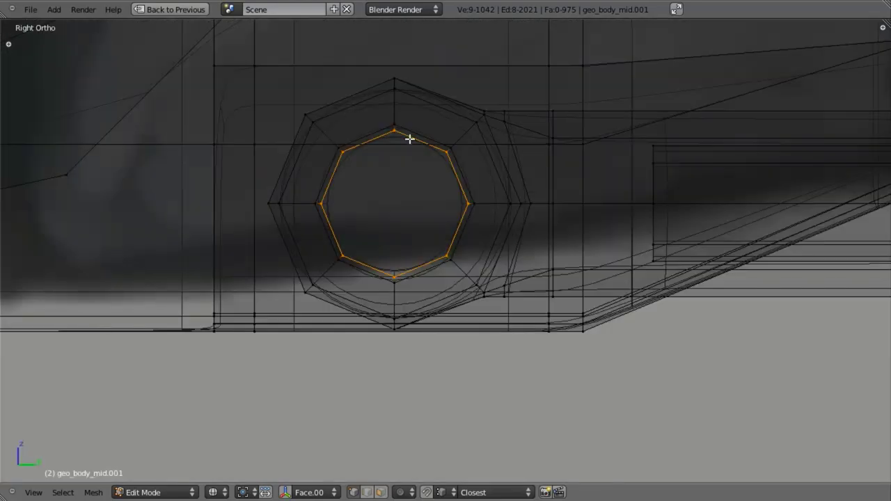
{"action": "scroll", "coordinate": [369, 121], "scroll_direction": "up", "scroll_amount": 6}
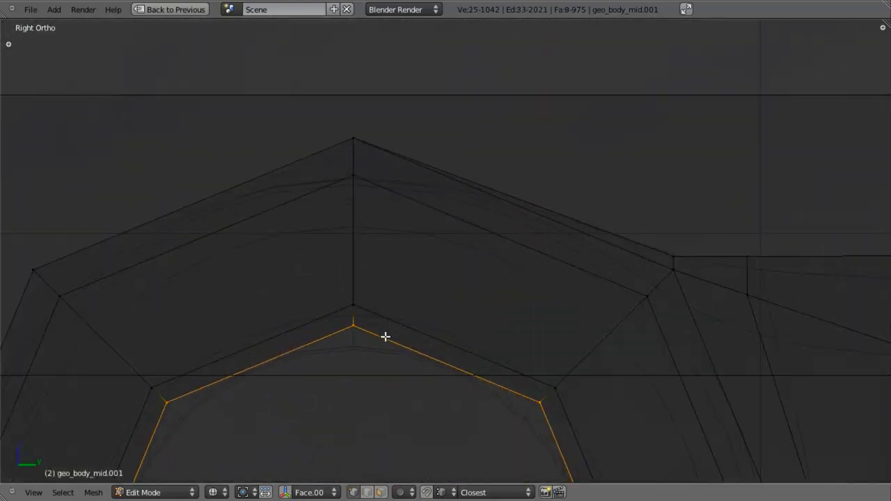
{"action": "middle_click_drag", "start_coordinate": [385, 337], "coordinate": [387, 355]}
{"action": "key", "text": "a"}
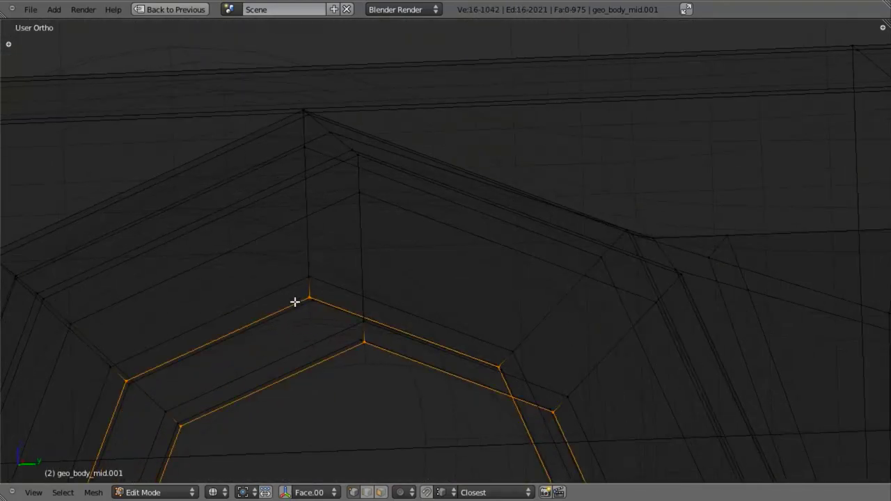
{"action": "scroll", "coordinate": [469, 332], "scroll_direction": "down", "scroll_amount": 5}
{"action": "key", "text": "KP_3"}
Duplicate the two rim loops in place and scale the copies to about 0.984, leaving X unscaled
{"action": "key", "text": "e"}
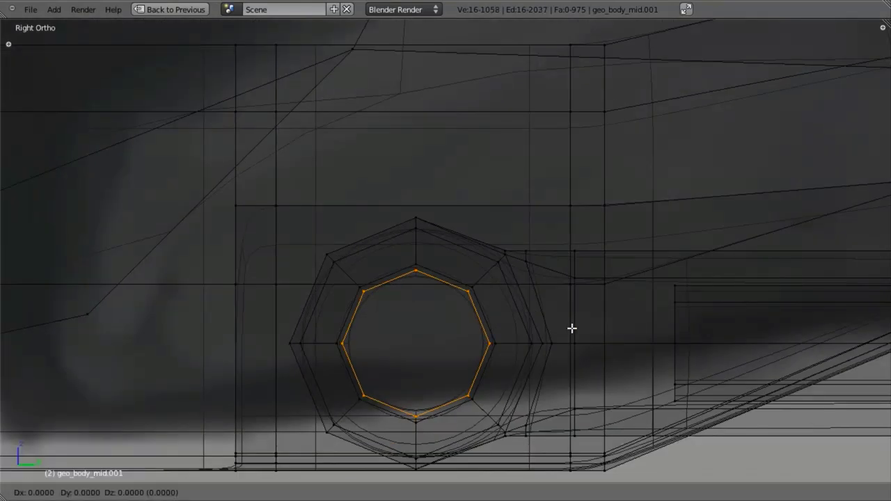
{"action": "right_click", "coordinate": [573, 328]}
{"action": "key", "text": "s"}
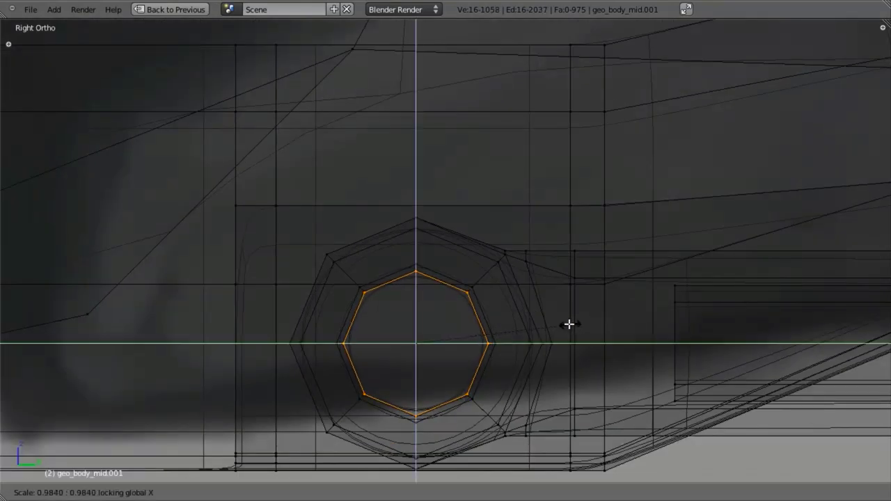
{"action": "left_click", "coordinate": [568, 323]}
Extrude the two duplicated loops outward along X to form pin sections beyond both sides of the mount
{"action": "middle_click_drag", "start_coordinate": [418, 243], "coordinate": [483, 275]}
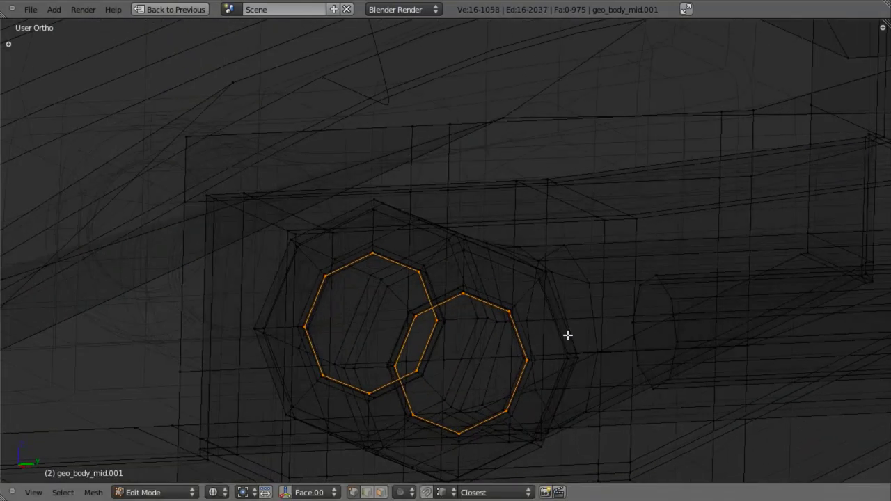
{"action": "key", "text": "e"}
{"action": "left_click", "coordinate": [466, 310]}
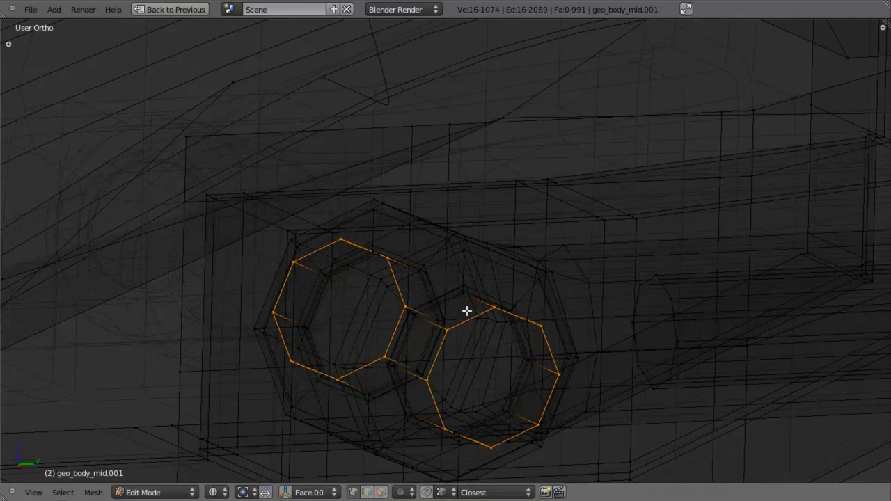
{"action": "middle_click_drag", "start_coordinate": [465, 310], "coordinate": [581, 297]}
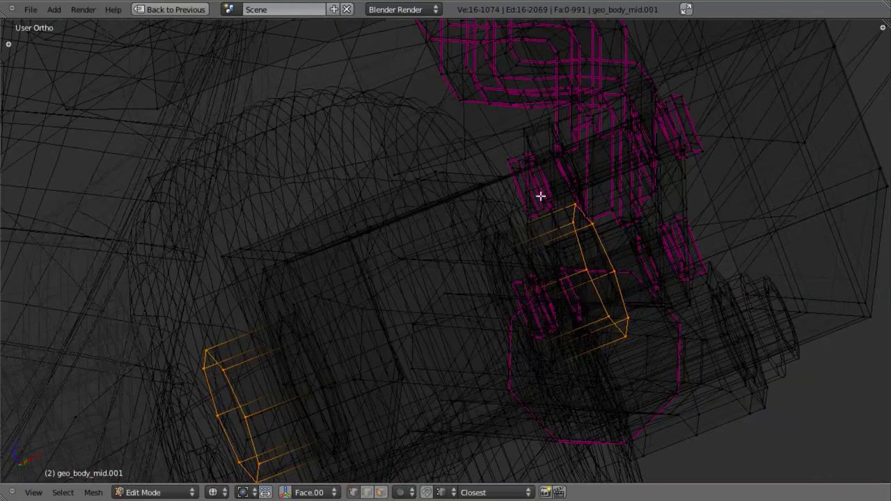
{"action": "middle_click_drag", "start_coordinate": [541, 196], "coordinate": [493, 171]}
{"action": "scroll", "coordinate": [494, 171], "scroll_direction": "up", "scroll_amount": 5}
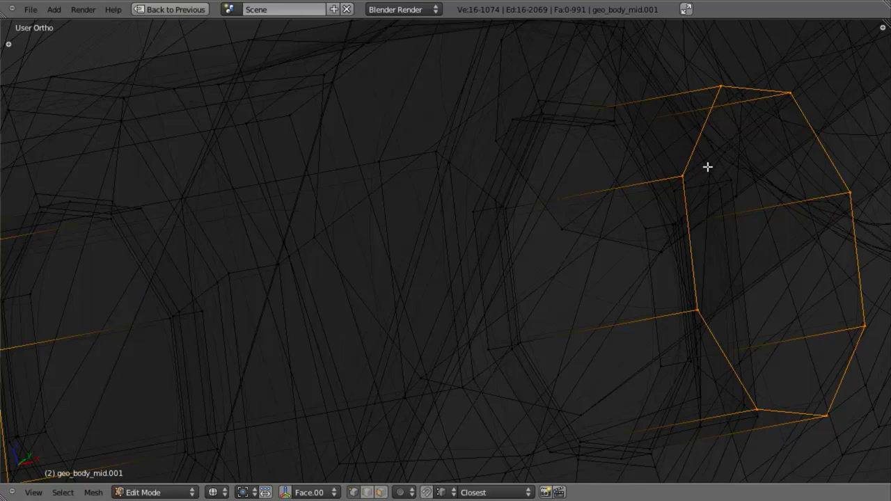
Select the inner loop of one pin section and snap it along X onto the opposite section's inner loop
{"action": "middle_click_drag", "start_coordinate": [83, 291], "coordinate": [474, 213], "text": "shift"}
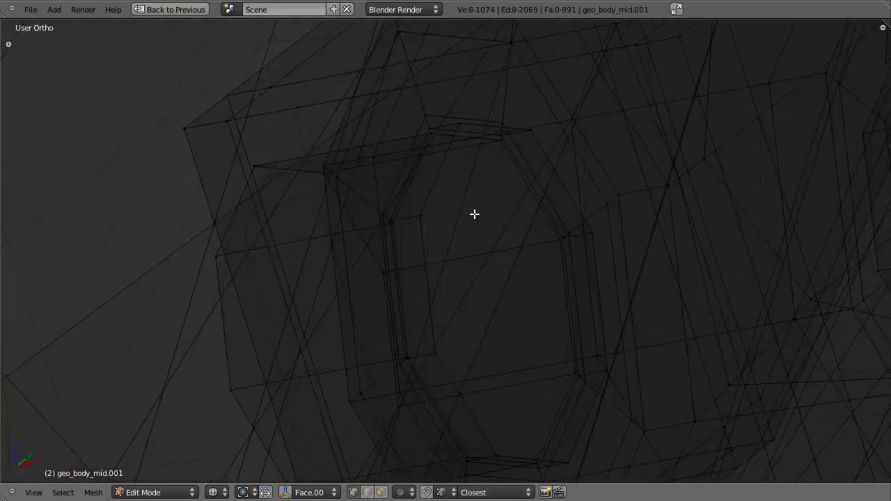
{"action": "middle_click_drag", "start_coordinate": [349, 233], "coordinate": [354, 262], "text": "shift"}
{"action": "scroll", "coordinate": [401, 254], "scroll_direction": "up", "scroll_amount": 2}
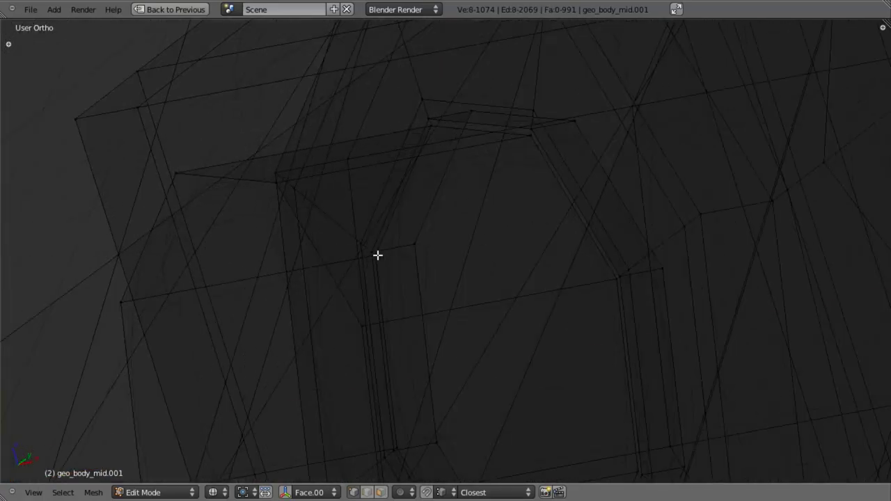
{"action": "key", "text": "g"}
{"action": "key", "text": "x"}
{"action": "left_click", "coordinate": [378, 255], "text": "ctrl"}
Merge the two coinciding pin loops by removing duplicates, and delete the redundant edge loop left between the pin's ends
{"action": "scroll", "coordinate": [414, 284], "scroll_direction": "up", "scroll_amount": 5}
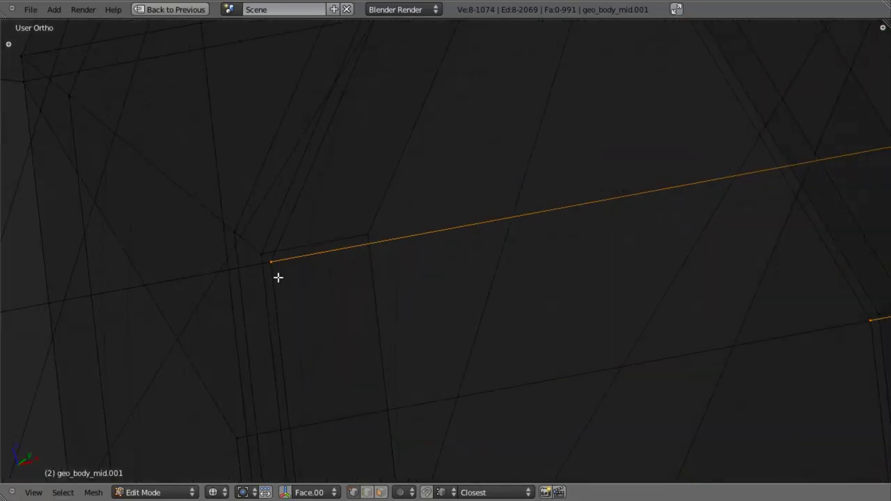
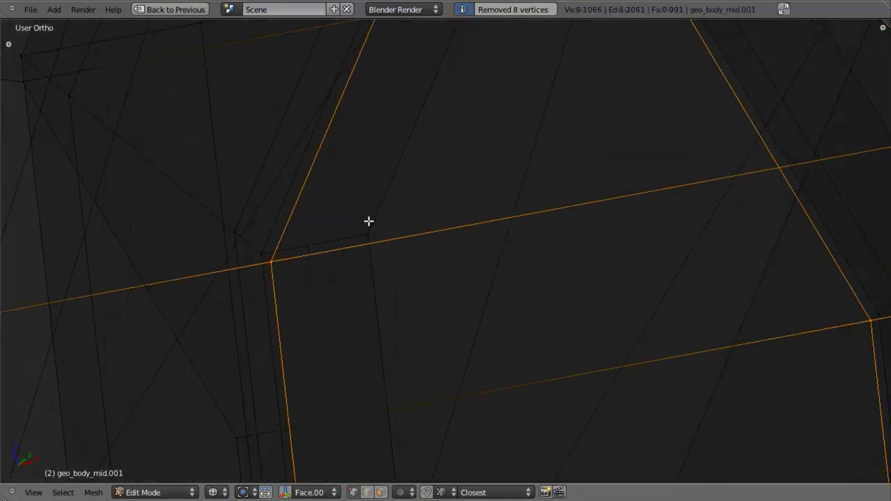
{"action": "left_click", "coordinate": [366, 313]}
{"action": "scroll", "coordinate": [416, 308], "scroll_direction": "down", "scroll_amount": 5}
{"action": "key", "text": "z"}
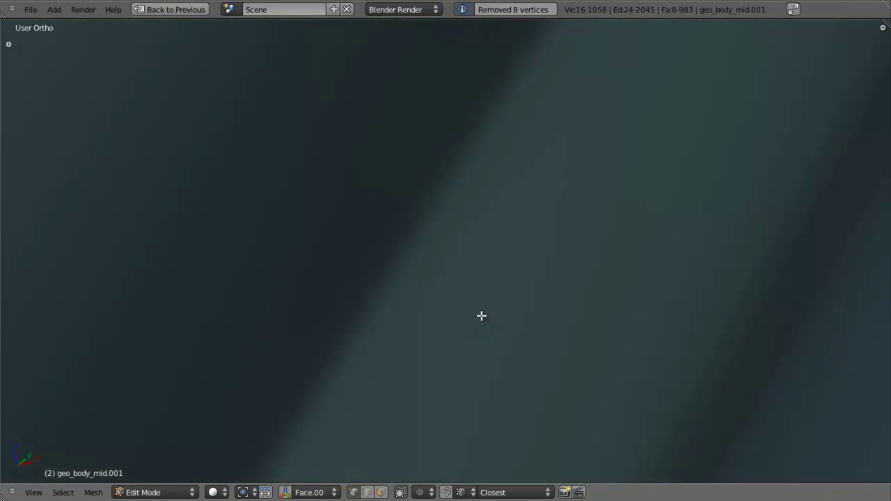
Select the underbody block's geometry around the slot, excluding its outer side vertices, and widen the slot by scaling about 1.126 along X
{"action": "mouse_move", "coordinate": [481, 314]}
{"action": "middle_mouse_down"}
{"action": "mouse_move", "coordinate": [488, 258]}
{"action": "mouse_move", "coordinate": [448, 88]}
{"action": "mouse_move", "coordinate": [506, 199]}
{"action": "mouse_move", "coordinate": [467, 203]}
{"action": "middle_mouse_up"}
{"action": "scroll", "coordinate": [468, 202], "scroll_direction": "up", "scroll_amount": 4}
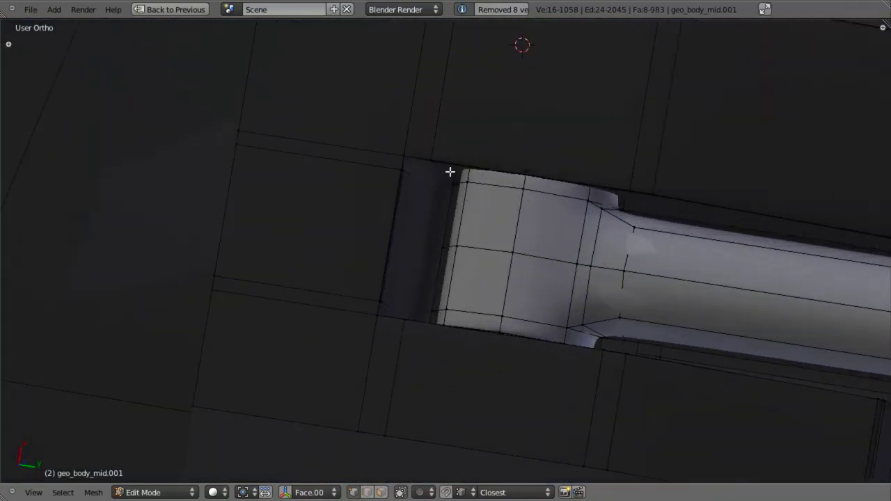
{"action": "scroll", "coordinate": [429, 159], "scroll_direction": "down", "scroll_amount": 4}
{"action": "key", "text": "l"}
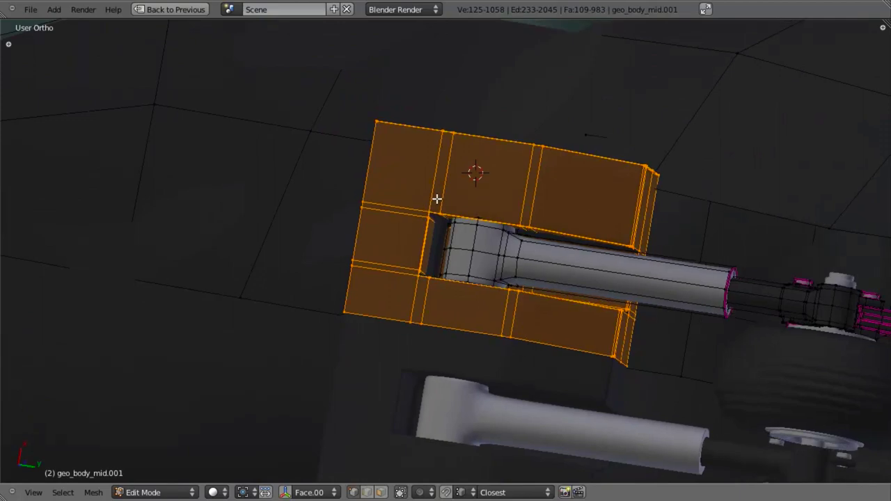
{"action": "key", "text": "z"}
{"action": "middle_click_drag", "start_coordinate": [435, 199], "coordinate": [382, 151]}
{"action": "middle_click_drag", "start_coordinate": [509, 148], "coordinate": [513, 171]}
{"action": "key", "text": "b"}
{"action": "middle_click_drag", "start_coordinate": [474, 135], "coordinate": [775, 198]}
{"action": "middle_click_drag", "start_coordinate": [350, 315], "coordinate": [457, 380]}
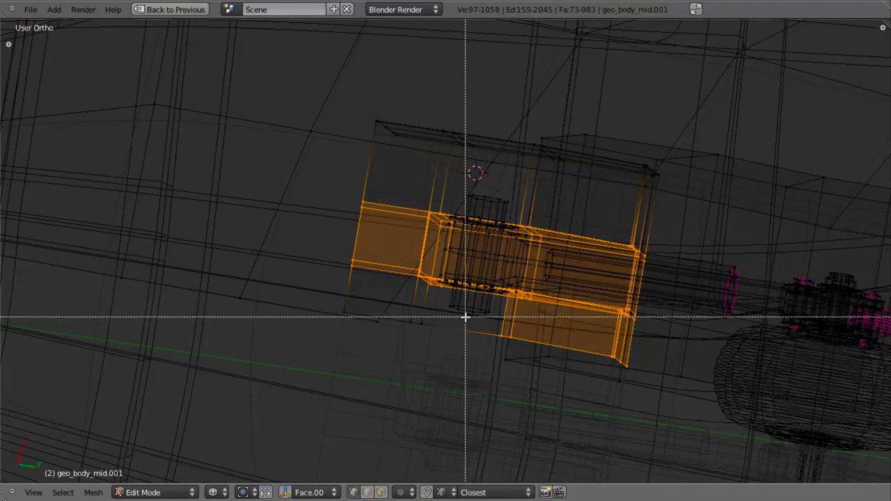
{"action": "middle_click_drag", "start_coordinate": [465, 317], "coordinate": [691, 434]}
{"action": "middle_click_drag", "start_coordinate": [614, 410], "coordinate": [614, 409]}
{"action": "key", "text": "z"}
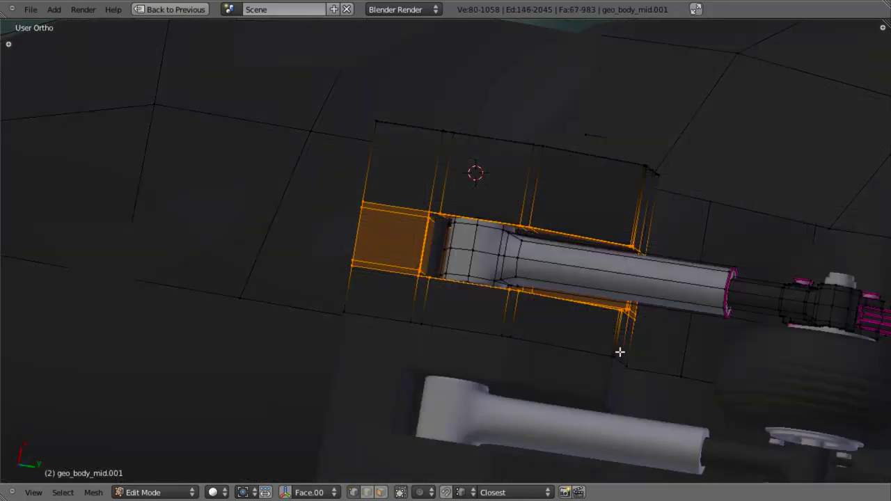
{"action": "scroll", "coordinate": [620, 352], "scroll_direction": "up", "scroll_amount": 3}
{"action": "key", "text": "s"}
{"action": "key", "text": "x"}
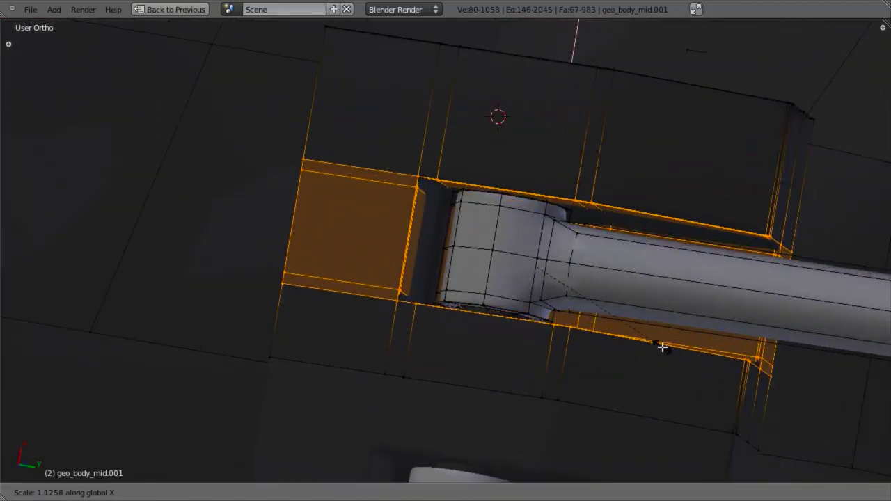
{"action": "left_click", "coordinate": [662, 346]}
{"action": "middle_click_drag", "start_coordinate": [491, 279], "coordinate": [485, 236]}
{"action": "key", "text": "s"}
{"action": "right_click", "coordinate": [702, 355]}
{"action": "scroll", "coordinate": [613, 340], "scroll_direction": "down", "scroll_amount": 2}
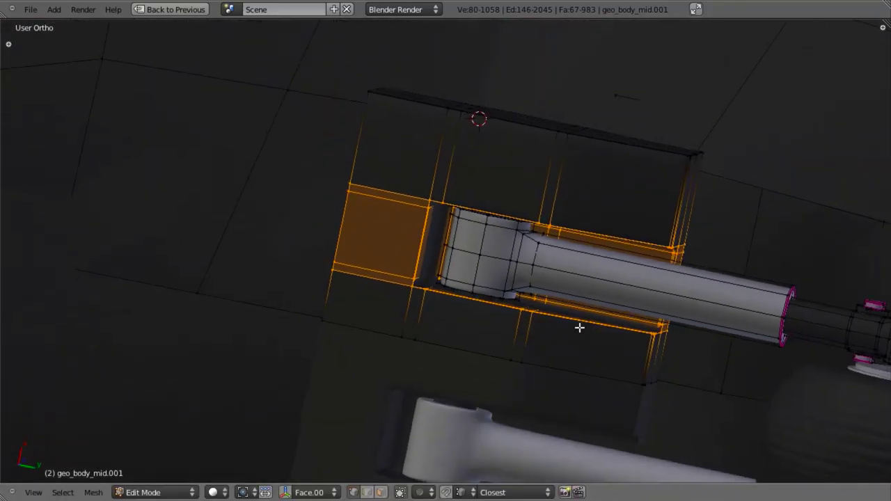
Shift the selected slot geometry slightly along X to centre it around the tube mount
{"action": "scroll", "coordinate": [537, 318], "scroll_direction": "up", "scroll_amount": 3}
{"action": "key", "text": "g"}
{"action": "key", "text": "x"}
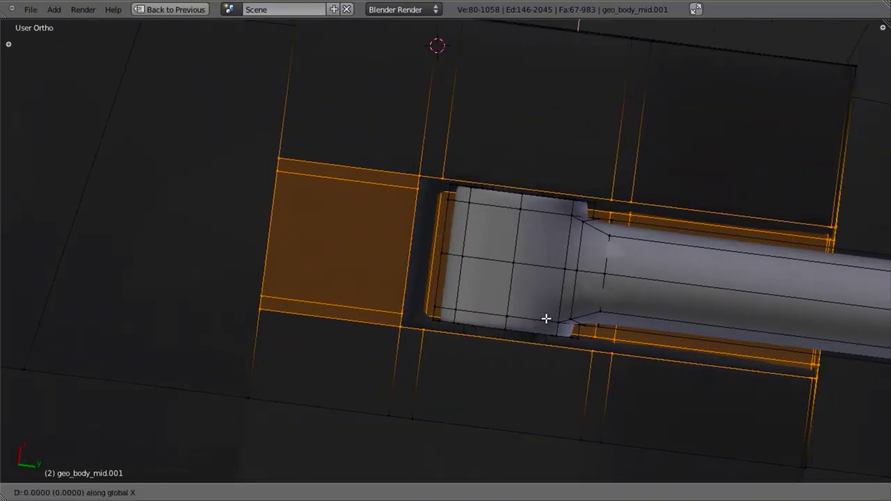
{"action": "left_click", "coordinate": [548, 300]}
{"action": "key", "text": "Tab"}
{"action": "scroll", "coordinate": [535, 311], "scroll_direction": "down", "scroll_amount": 4}
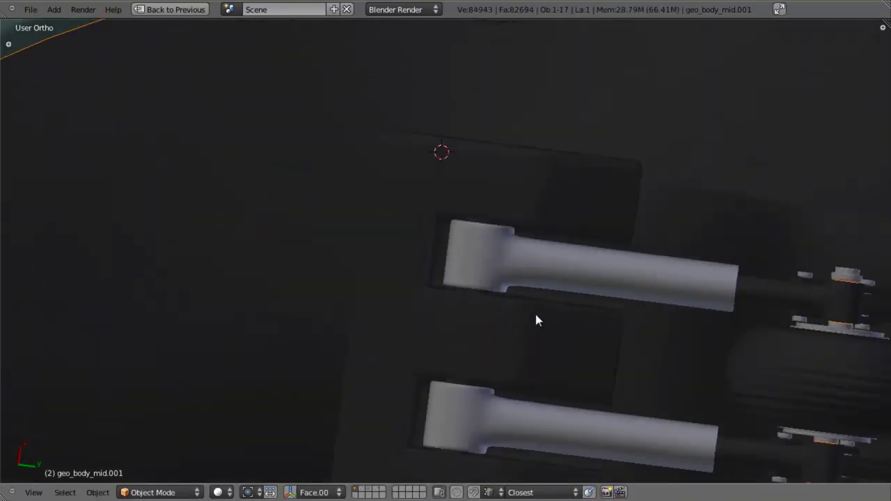
{"action": "scroll", "coordinate": [540, 312], "scroll_direction": "up", "scroll_amount": 4}
Apply smooth shading to every face of the body mesh
{"action": "key", "text": "Tab"}
{"action": "key", "text": "a"}
{"action": "key", "text": "a"}
{"action": "key", "text": "w"}
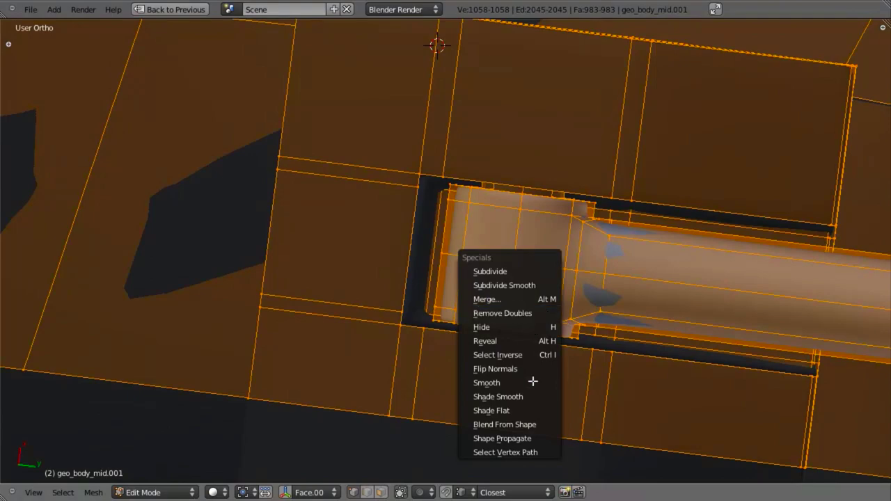
{"action": "left_click", "coordinate": [530, 395]}
{"action": "scroll", "coordinate": [517, 368], "scroll_direction": "down", "scroll_amount": 5}
{"action": "key", "text": "Tab"}
{"action": "scroll", "coordinate": [512, 357], "scroll_direction": "down", "scroll_amount": 4}
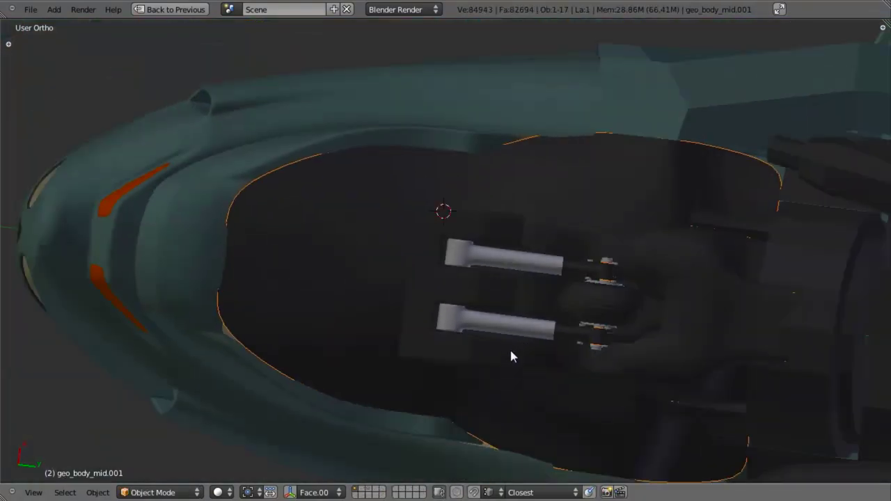
Examine the landing gear and its slanted arm from the side against the background reference image
{"action": "middle_click_drag", "start_coordinate": [498, 333], "coordinate": [487, 264]}
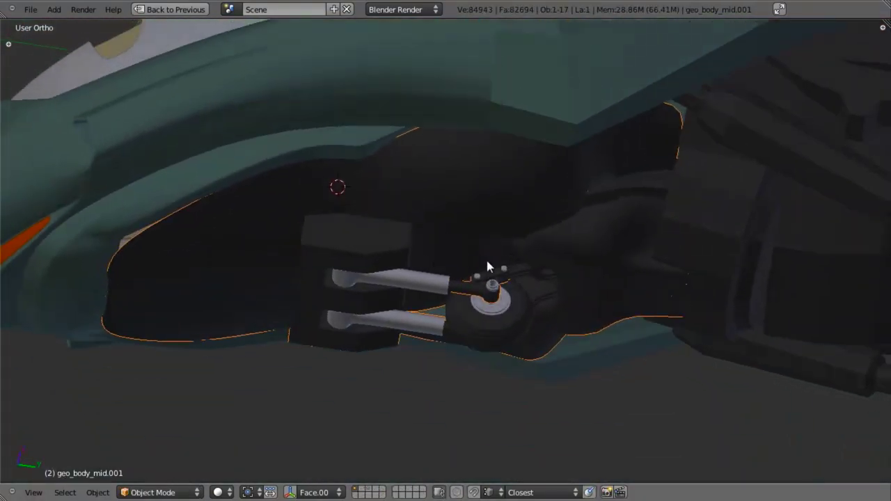
{"action": "scroll", "coordinate": [495, 241], "scroll_direction": "up", "scroll_amount": 3}
{"action": "middle_click_drag", "start_coordinate": [465, 200], "coordinate": [550, 291]}
{"action": "key", "text": "KP_3"}
{"action": "key", "text": "z"}
{"action": "middle_click_drag", "start_coordinate": [661, 198], "coordinate": [578, 254], "text": "shift"}
{"action": "scroll", "coordinate": [579, 254], "scroll_direction": "up", "scroll_amount": 3}
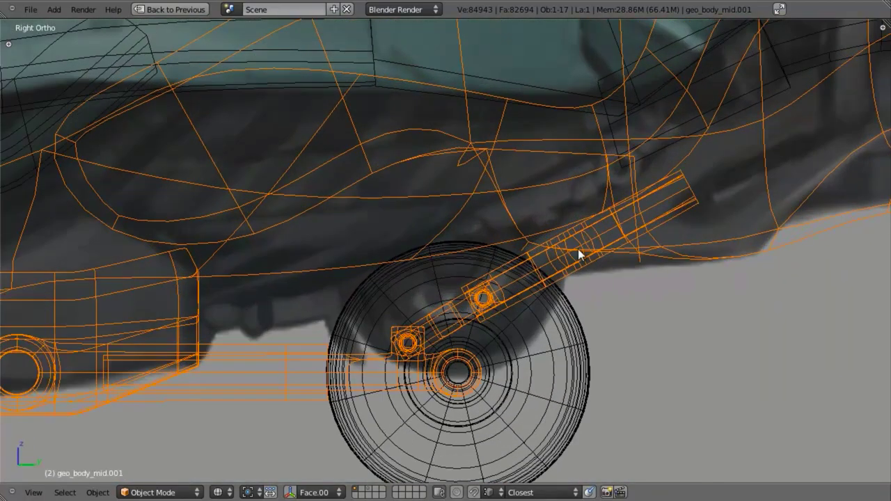
{"action": "scroll", "coordinate": [476, 284], "scroll_direction": "down", "scroll_amount": 4}
{"action": "key", "text": "z"}
{"action": "middle_click_drag", "start_coordinate": [475, 284], "coordinate": [431, 296]}
{"action": "key", "text": "KP_3"}
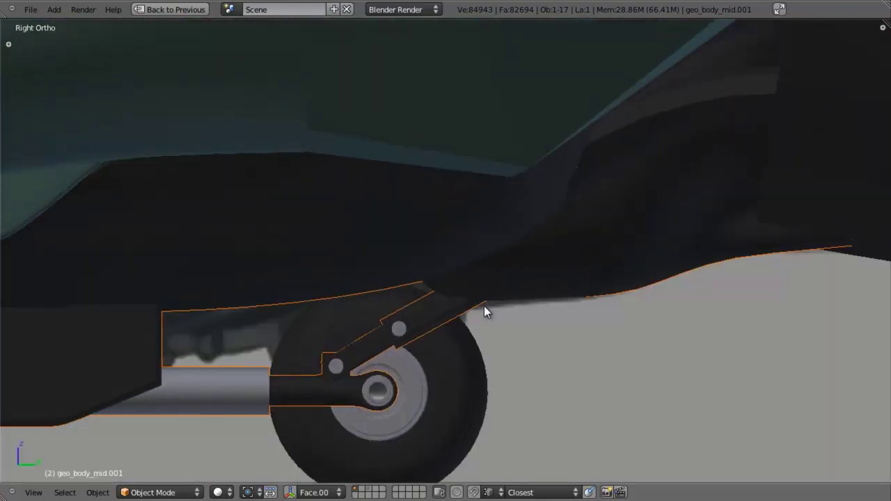
{"action": "key", "text": "z"}
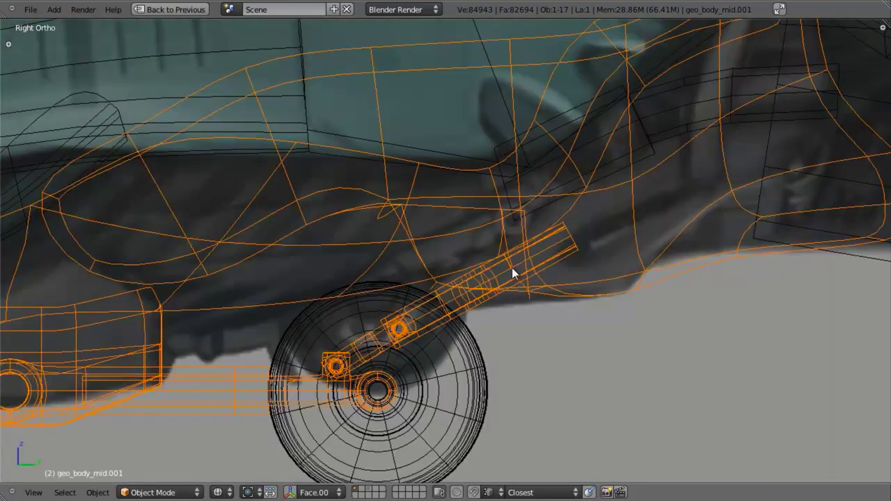
{"action": "key", "text": "z"}
{"action": "middle_click_drag", "start_coordinate": [518, 325], "coordinate": [433, 184]}
{"action": "key", "text": "KP_3"}
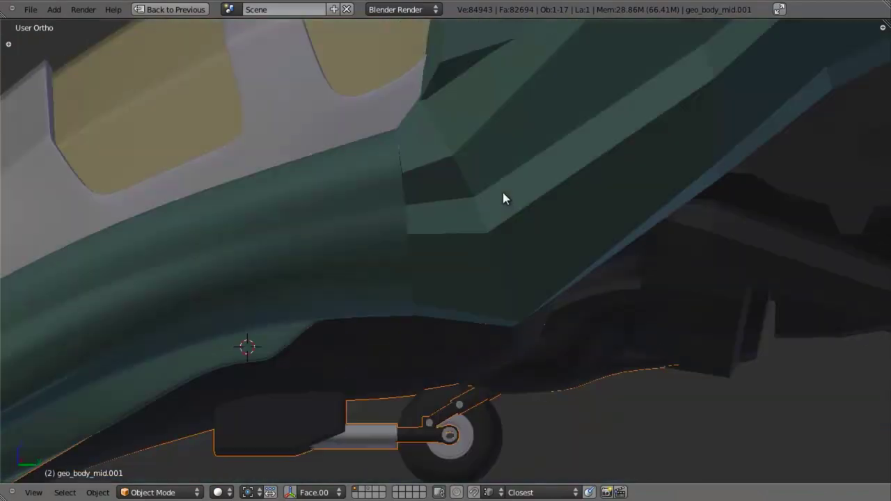
{"action": "key", "text": "z"}
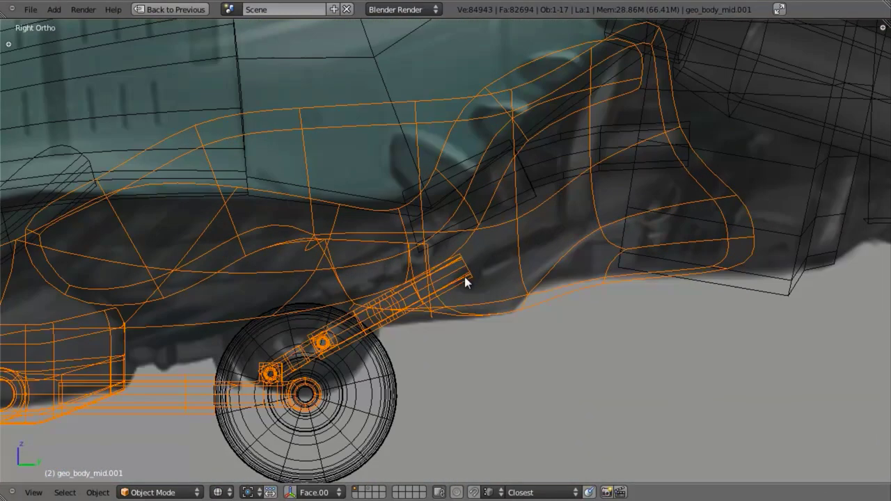
Duplicate the light grey tube mount and the wheel axle arm in place, and mirror the copy along Y with a scale of -1
{"action": "key", "text": "Tab"}
{"action": "mouse_move", "coordinate": [516, 286]}
{"action": "middle_mouse_down"}
{"action": "mouse_move", "coordinate": [478, 283]}
{"action": "mouse_move", "coordinate": [445, 260]}
{"action": "mouse_move", "coordinate": [493, 340]}
{"action": "mouse_move", "coordinate": [497, 365]}
{"action": "middle_mouse_up"}
{"action": "key", "text": "z"}
{"action": "key", "text": "z"}
{"action": "key", "text": "KP_3"}
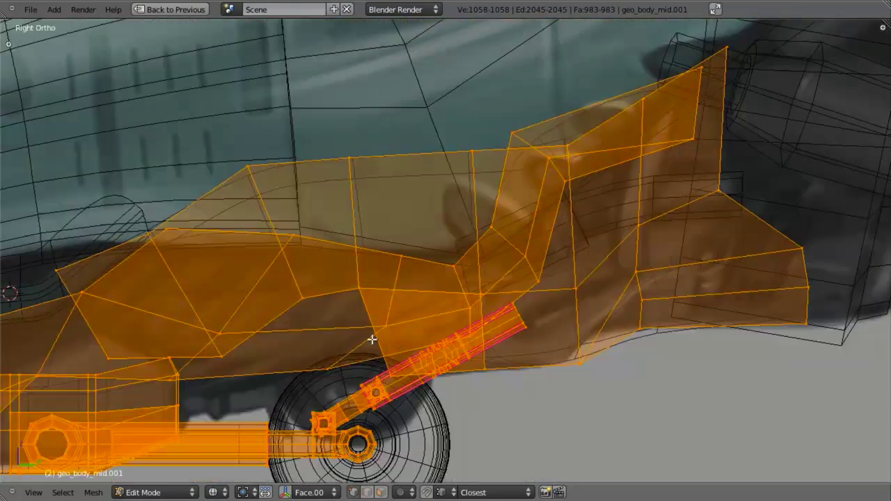
{"action": "key", "text": "a"}
{"action": "key", "text": "l"}
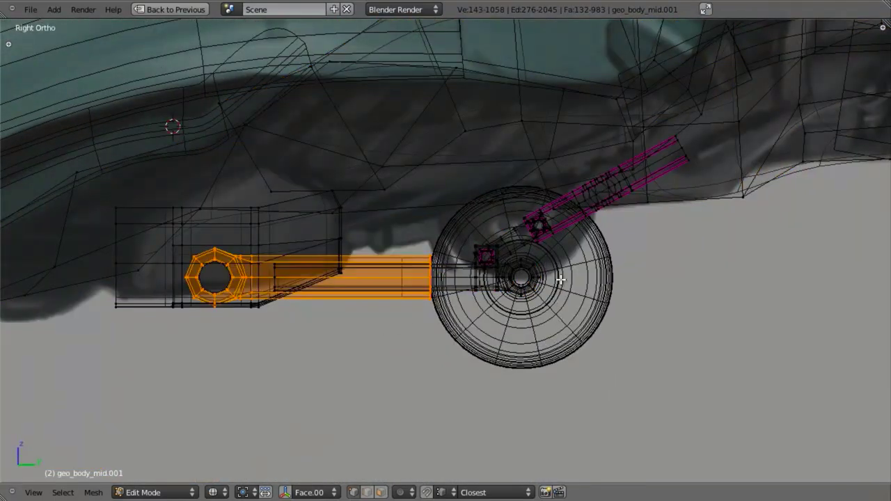
{"action": "key", "text": "l"}
{"action": "scroll", "coordinate": [542, 275], "scroll_direction": "up", "scroll_amount": 6}
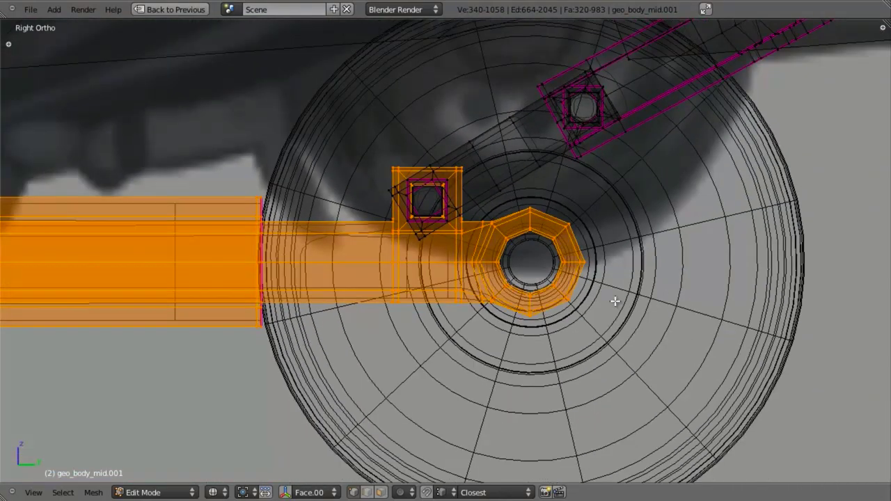
{"action": "key", "text": "shift+d"}
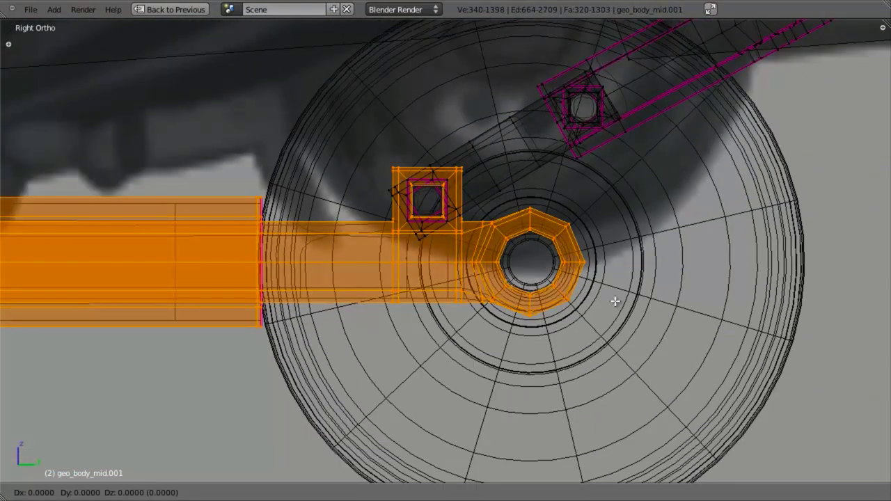
{"action": "right_click", "coordinate": [615, 301]}
{"action": "scroll", "coordinate": [521, 306], "scroll_direction": "down", "scroll_amount": 7}
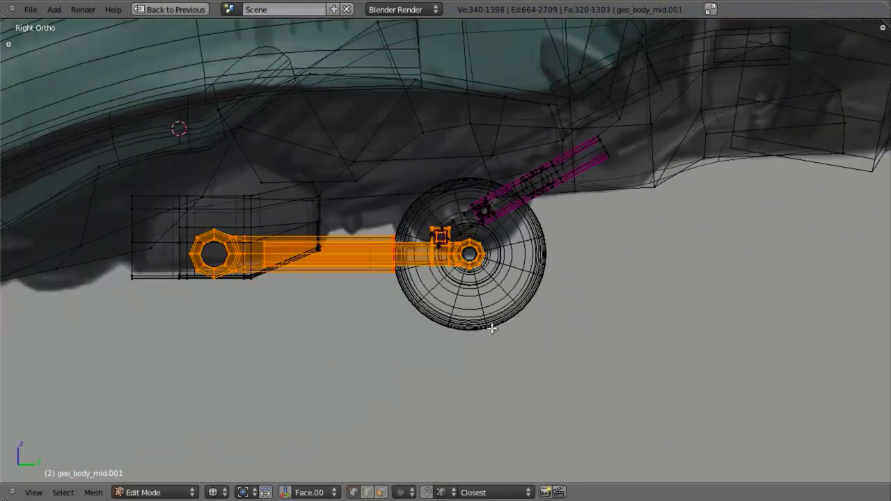
{"action": "type", "text": "sy-1"}
{"action": "key", "text": "Return"}
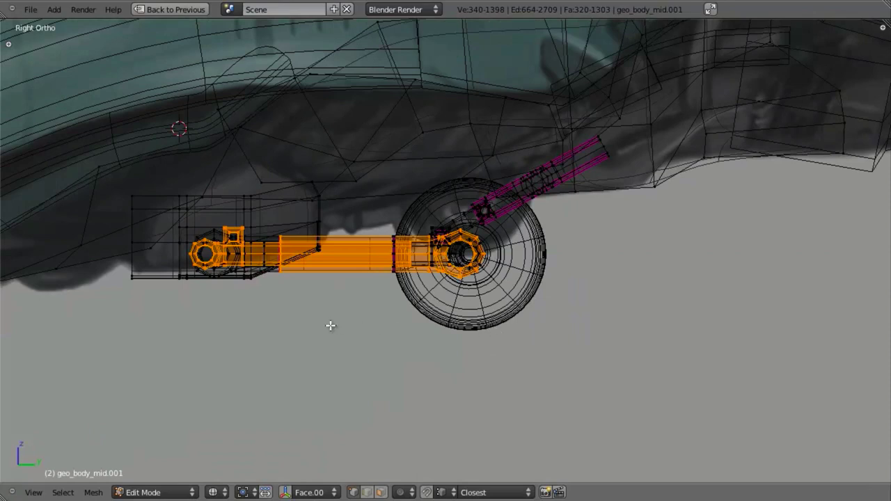
Move the mirrored copy along Y clear of the wheel and scale it to about 0.62
{"action": "key", "text": "g"}
{"action": "key", "text": "y"}
{"action": "left_click", "coordinate": [678, 302]}
{"action": "key", "text": "s"}
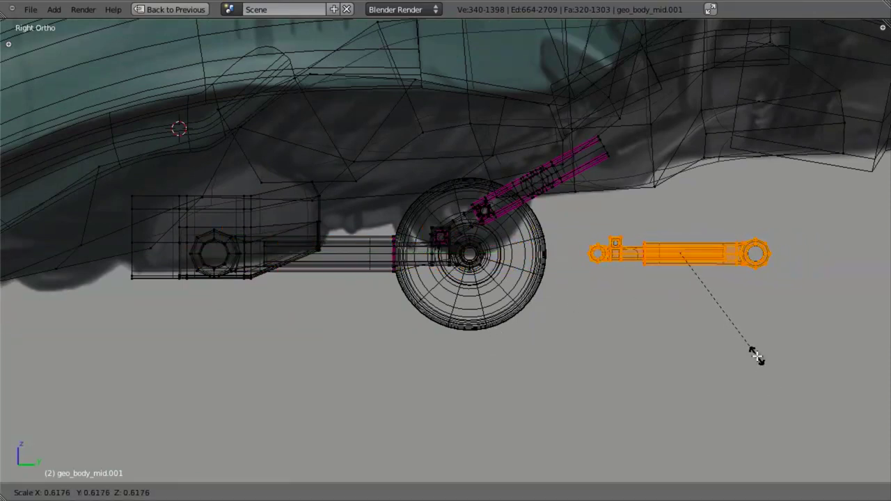
{"action": "left_click", "coordinate": [756, 357]}
Select the rod-end half of the copied strut and move it along Y toward the wheel to lengthen the strut
{"action": "key", "text": "a"}
{"action": "left_click_drag", "start_coordinate": [618, 367], "coordinate": [619, 364]}
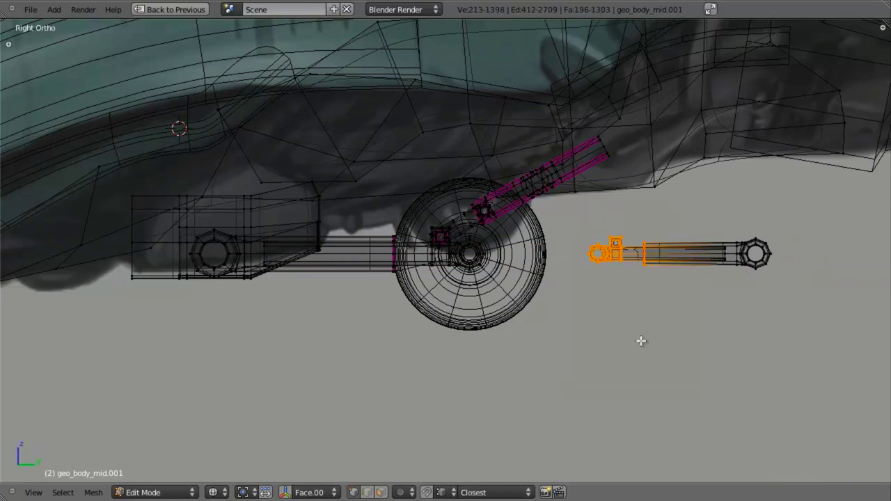
{"action": "key", "text": "g"}
{"action": "key", "text": "x"}
{"action": "key", "text": "y"}
{"action": "left_click", "coordinate": [593, 336]}
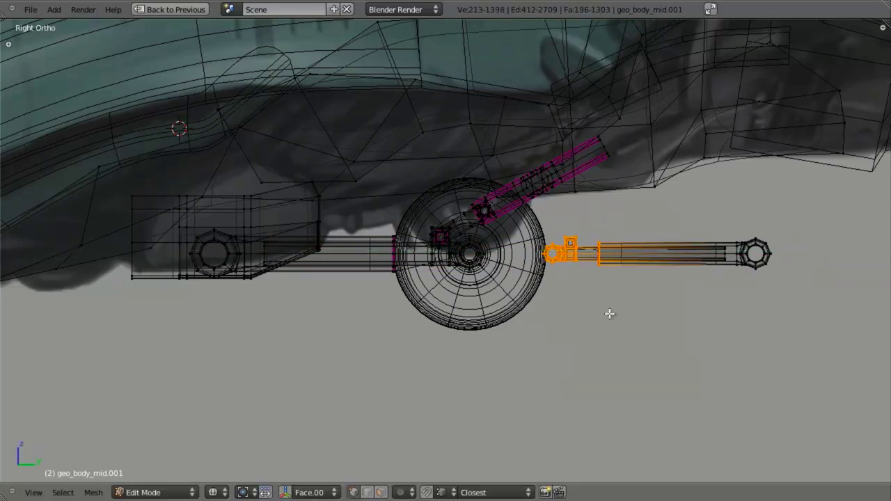
Delete the section with the square lug from the copied strut's rod
{"action": "middle_click_drag", "start_coordinate": [613, 311], "coordinate": [533, 324], "text": "shift"}
{"action": "scroll", "coordinate": [533, 324], "scroll_direction": "up", "scroll_amount": 5}
{"action": "middle_click_drag", "start_coordinate": [427, 325], "coordinate": [386, 288], "text": "shift"}
{"action": "scroll", "coordinate": [385, 288], "scroll_direction": "up", "scroll_amount": 7}
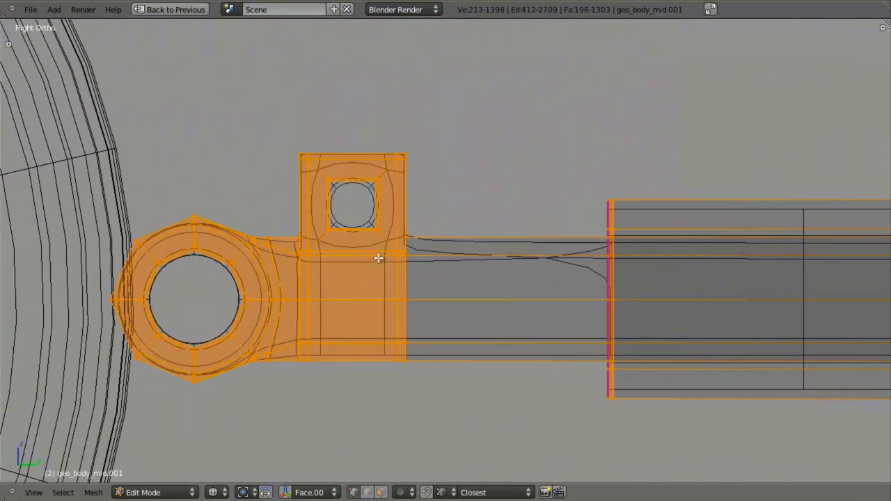
{"action": "key", "text": "a"}
{"action": "left_click_drag", "start_coordinate": [339, 129], "coordinate": [519, 477]}
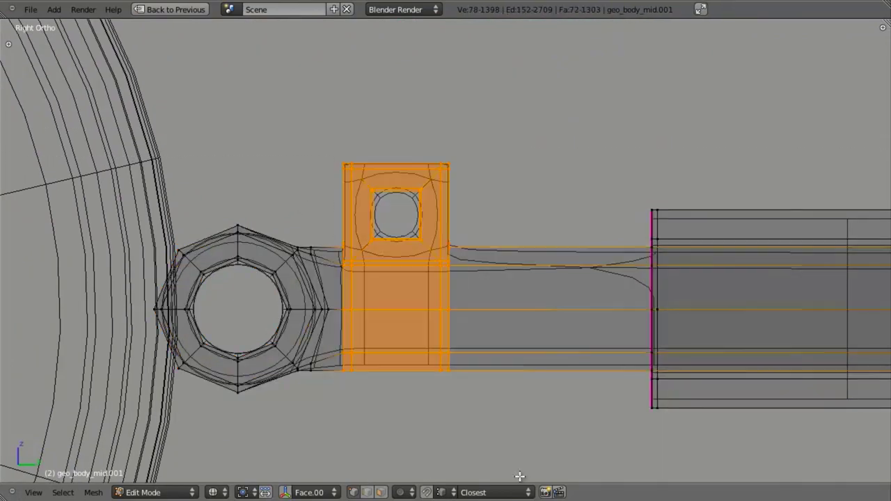
{"action": "key", "text": "x"}
{"action": "left_click", "coordinate": [494, 262]}
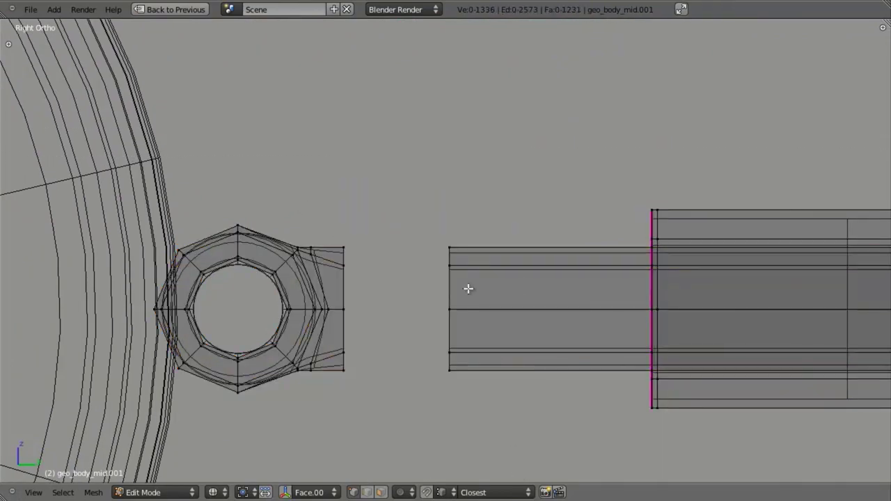
Snap the rod's open edge loop onto the ring end's open loop and merge them by removing duplicate vertices
{"action": "right_click", "coordinate": [450, 280], "text": "alt"}
{"action": "key", "text": "g"}
{"action": "left_click", "coordinate": [344, 266], "text": "ctrl"}
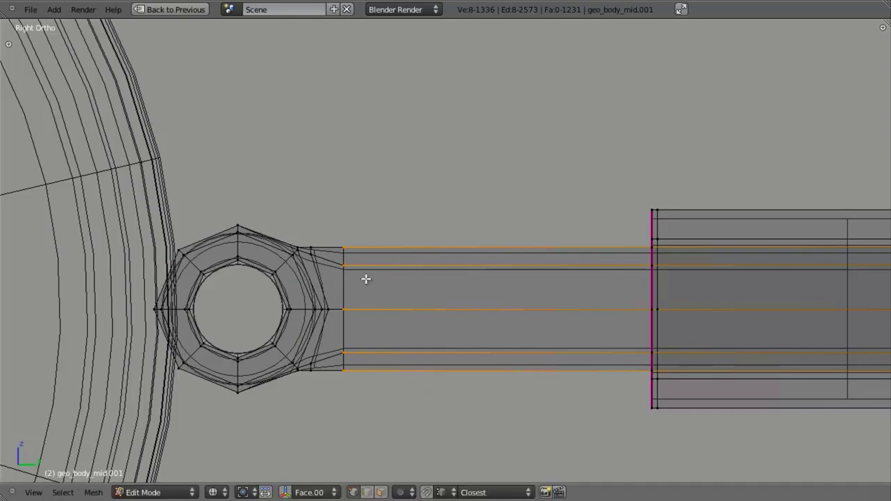
{"action": "key", "text": "a"}
{"action": "key", "text": "a"}
{"action": "key", "text": "w"}
{"action": "left_click", "coordinate": [354, 196]}
{"action": "scroll", "coordinate": [473, 296], "scroll_direction": "down", "scroll_amount": 8}
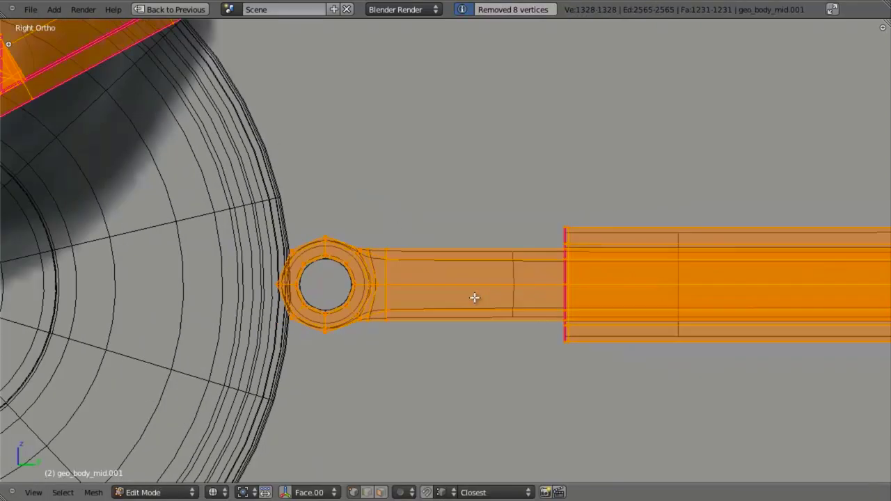
Select the whole copied strut and move it up over the lower fuselage, above the slanted tube behind the wheel
{"action": "key", "text": "a"}
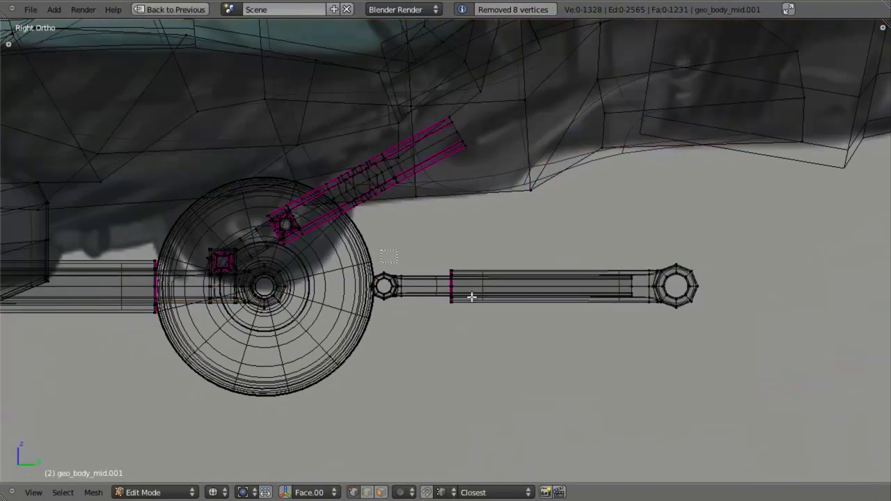
{"action": "key", "text": "l"}
{"action": "key", "text": "b"}
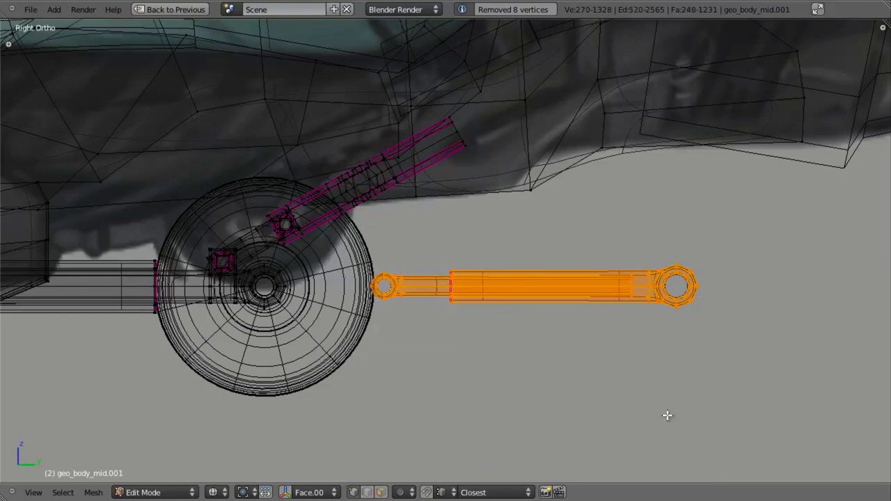
{"action": "key", "text": "g"}
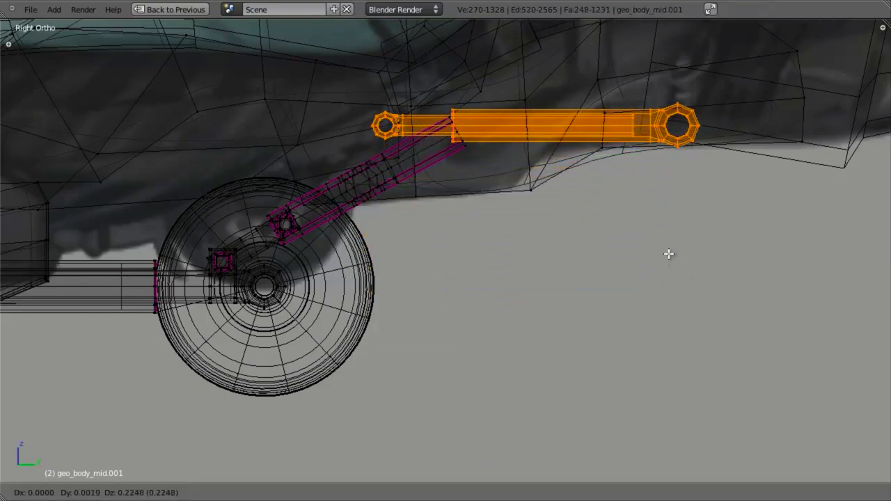
{"action": "left_click", "coordinate": [629, 232]}
Try slanting the strut by rotating it about -30°, turning it back about 10°, and repositioning it along the fuselage's lower edge
{"action": "key", "text": "r"}
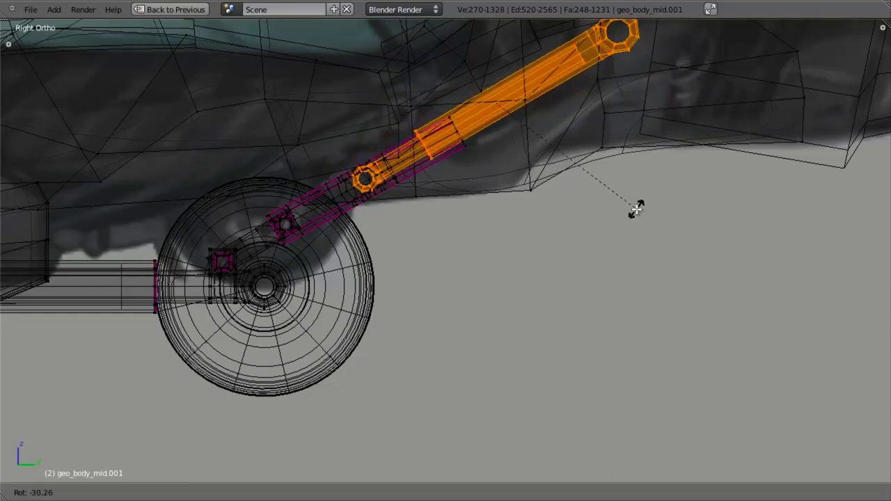
{"action": "left_click", "coordinate": [632, 215]}
{"action": "key", "text": "g"}
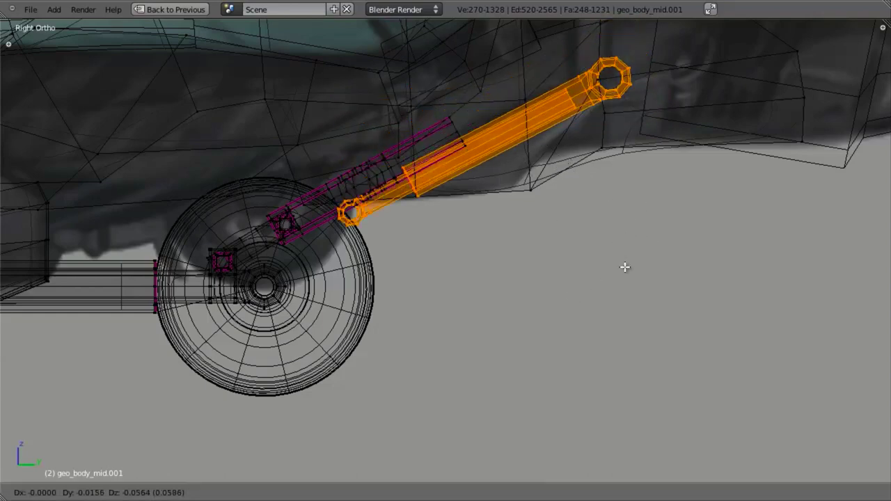
{"action": "left_click", "coordinate": [644, 306]}
{"action": "key", "text": "r"}
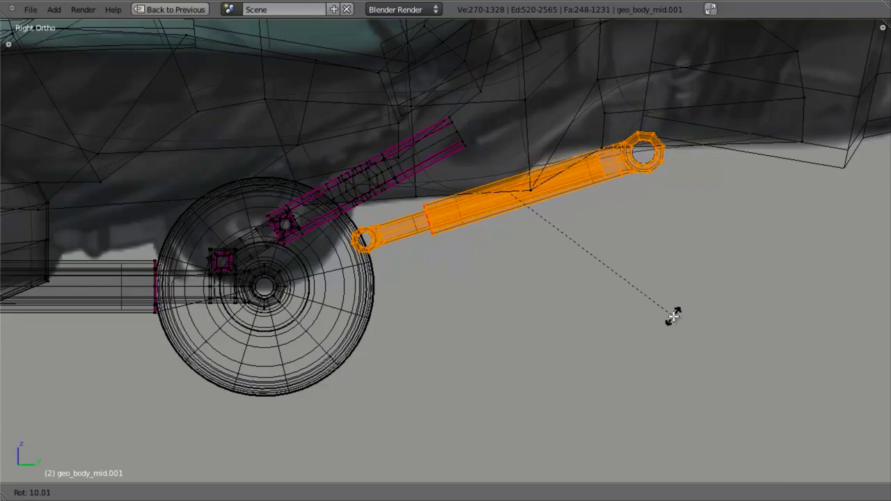
{"action": "left_click", "coordinate": [673, 317]}
{"action": "key", "text": "g"}
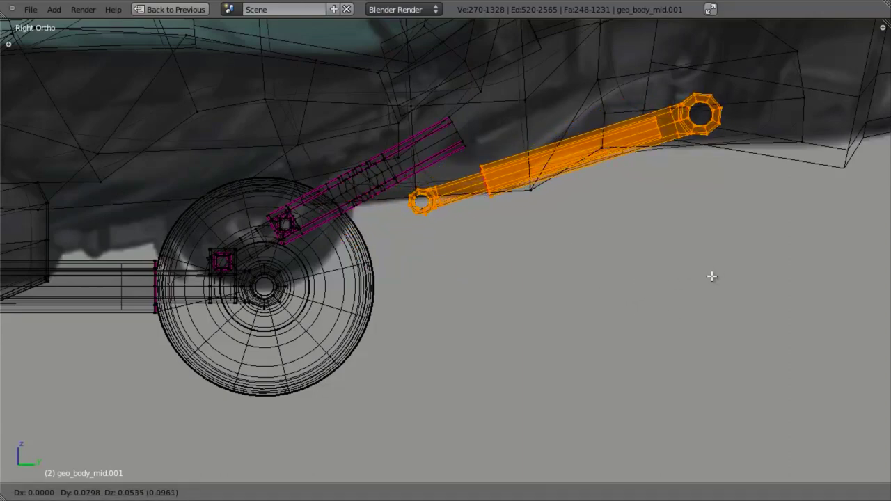
{"action": "left_click", "coordinate": [680, 280]}
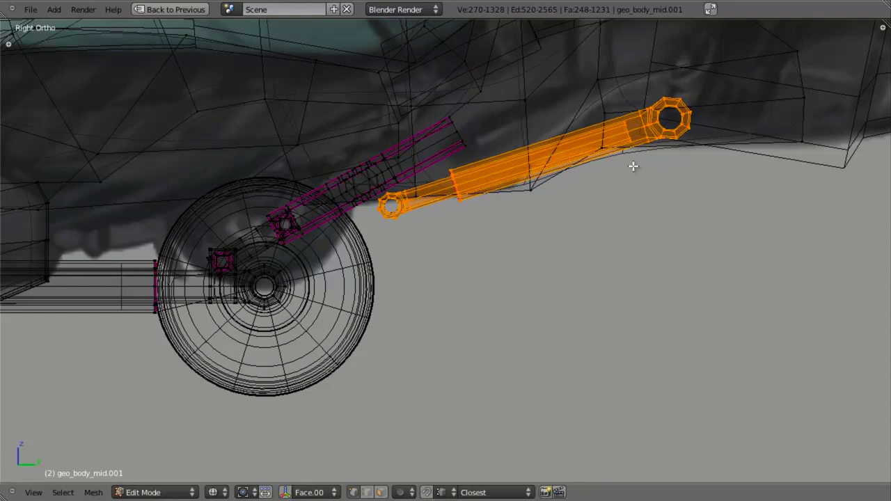
Undo the strut's trial rotations and the moves made with them
{"action": "key", "text": "ctrl+z"}
{"action": "key", "text": "ctrl+z"}
{"action": "key", "text": "ctrl+z"}
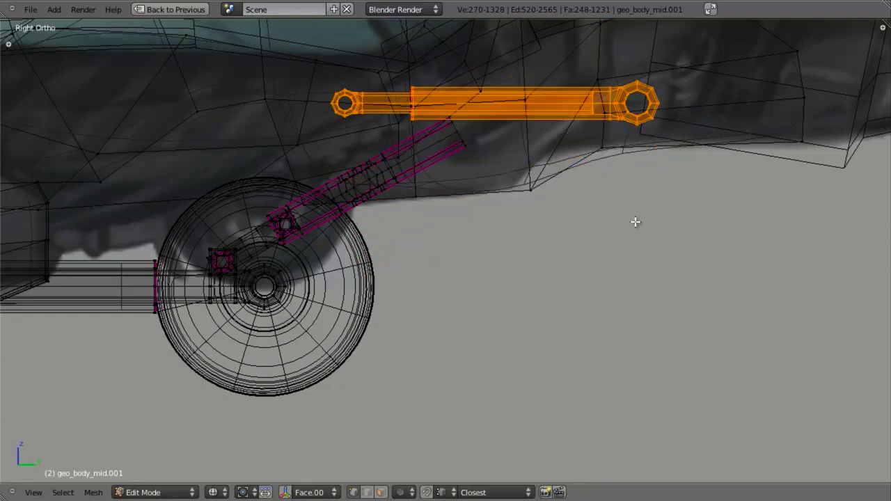
Select the rod-end half of the horizontal strut and move it about -0.14 along Y to lengthen the strut
{"action": "key", "text": "a"}
{"action": "key", "text": "b"}
{"action": "key", "text": "Escape"}
{"action": "key", "text": "l"}
{"action": "middle_click_drag", "start_coordinate": [616, 103], "coordinate": [666, 236]}
{"action": "key", "text": "g"}
{"action": "key", "text": "y"}
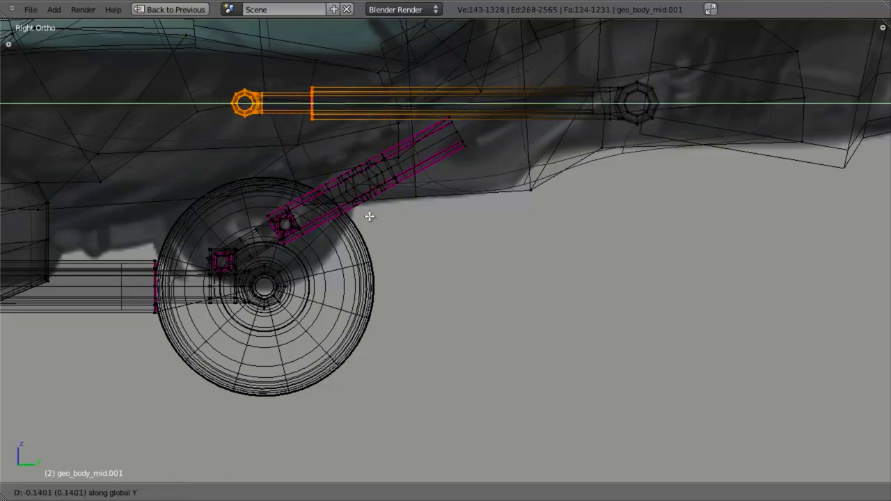
{"action": "left_click", "coordinate": [368, 216]}
Clear the selection and select both linked halves of the lengthened strut
{"action": "key", "text": "ctrl+u"}
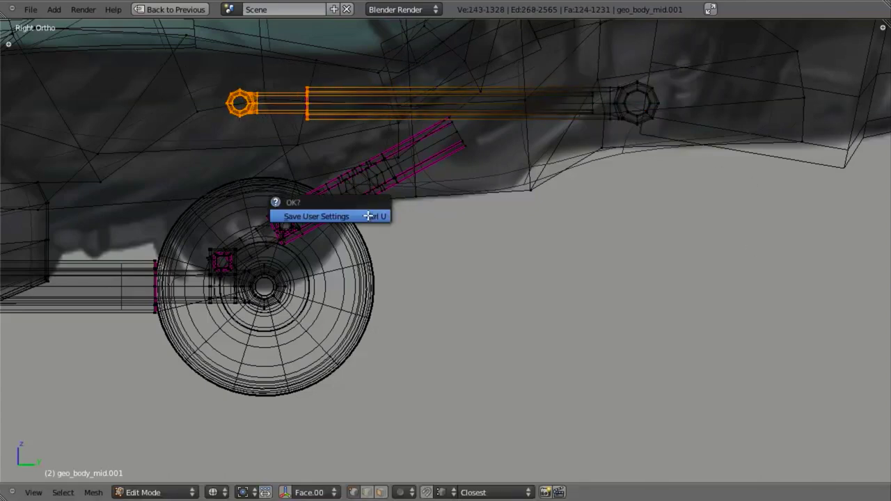
{"action": "key", "text": "ctrl+i"}
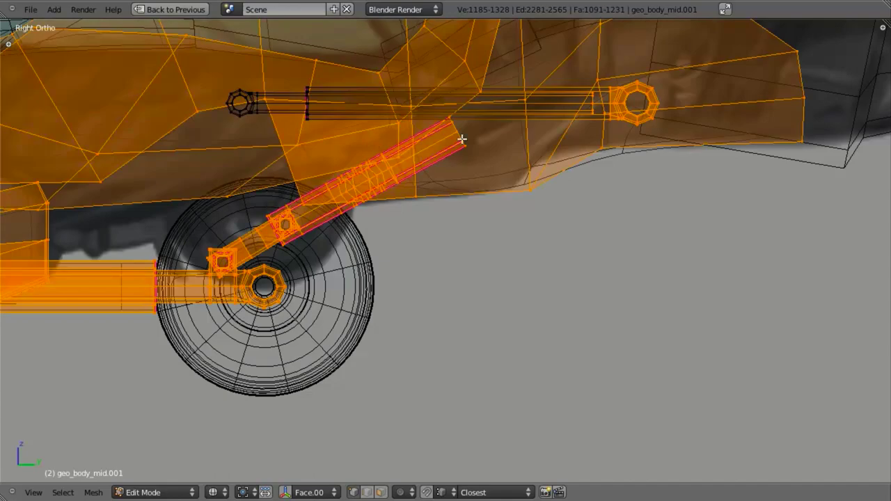
{"action": "key", "text": "a"}
{"action": "key", "text": "l"}
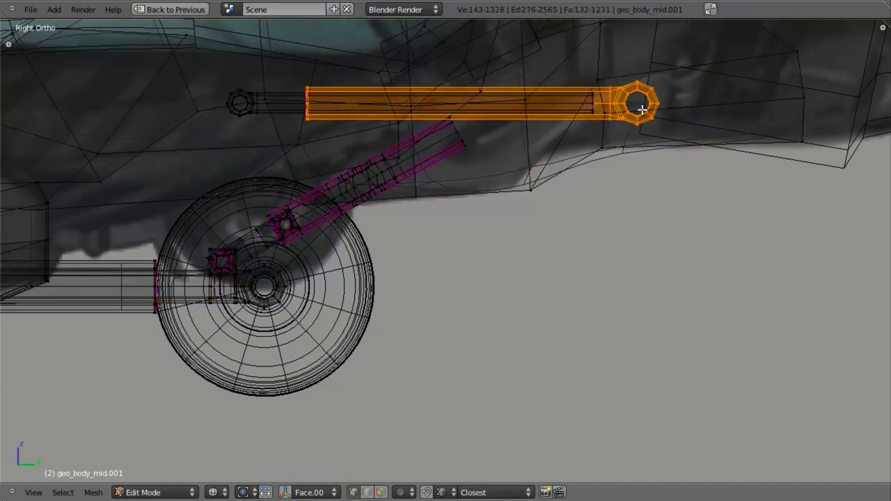
{"action": "key", "text": "l"}
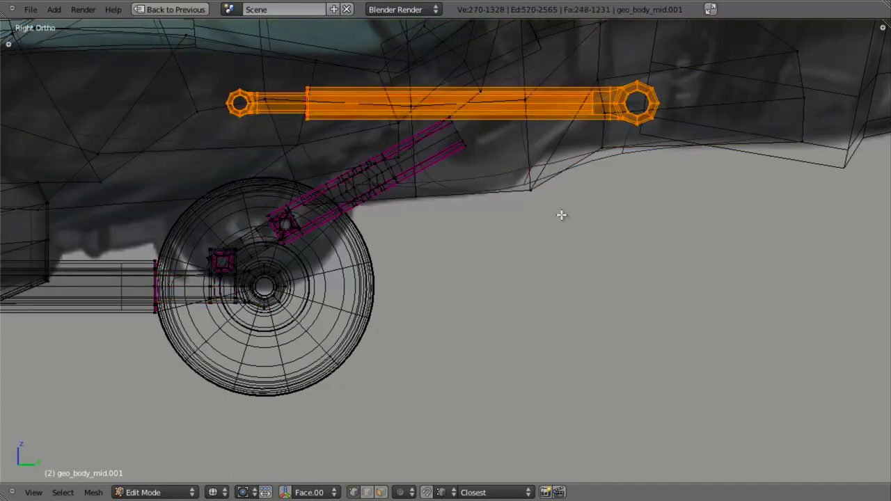
Rotate the strut about -26° and move it over the slanted tube beside the wheel
{"action": "scroll", "coordinate": [500, 315], "scroll_direction": "up", "scroll_amount": 2}
{"action": "middle_click_drag", "start_coordinate": [568, 195], "coordinate": [489, 301], "text": "shift"}
{"action": "scroll", "coordinate": [489, 305], "scroll_direction": "down", "scroll_amount": 3}
{"action": "key", "text": "r"}
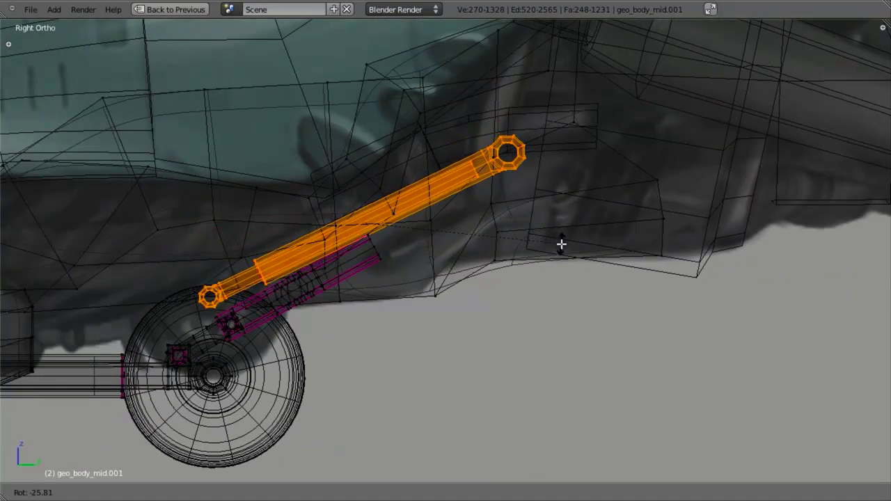
{"action": "left_click", "coordinate": [564, 238]}
{"action": "key", "text": "Tab"}
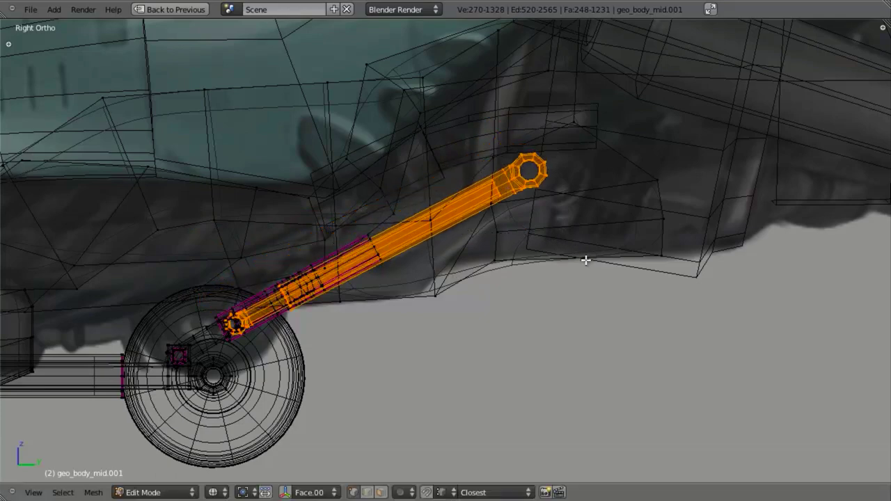
Nudge and slightly rotate the strut to line it up with the slanted tube's axis
{"action": "scroll", "coordinate": [587, 258], "scroll_direction": "up", "scroll_amount": 4}
{"action": "key", "text": "g"}
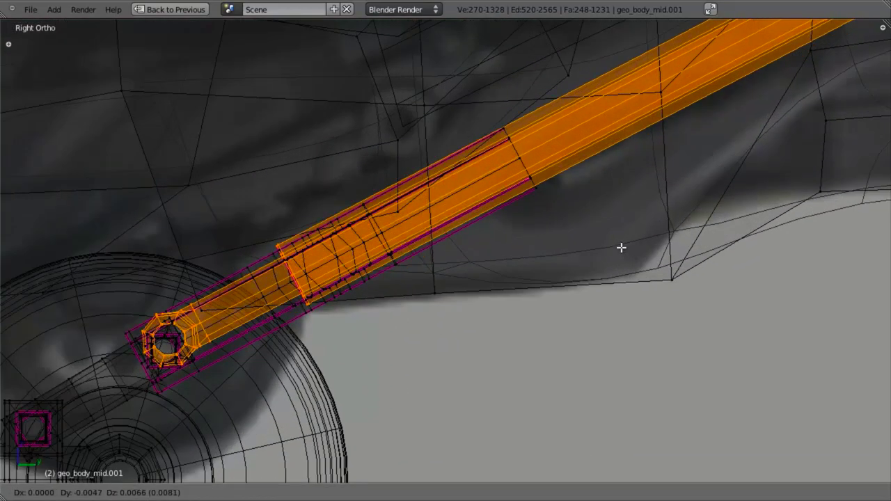
{"action": "key", "text": "r"}
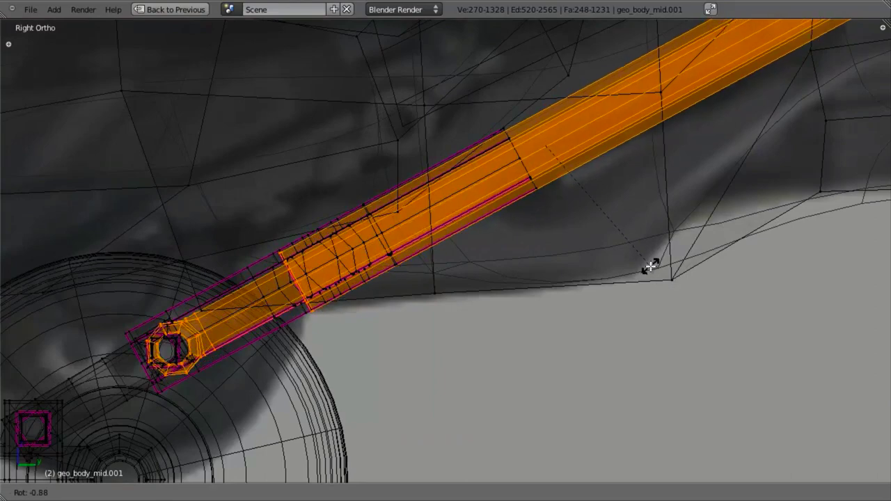
{"action": "left_click", "coordinate": [635, 282]}
Try a shallower tilt for the strut and shift it relative to the slanted tube
{"action": "scroll", "coordinate": [634, 287], "scroll_direction": "down", "scroll_amount": 5}
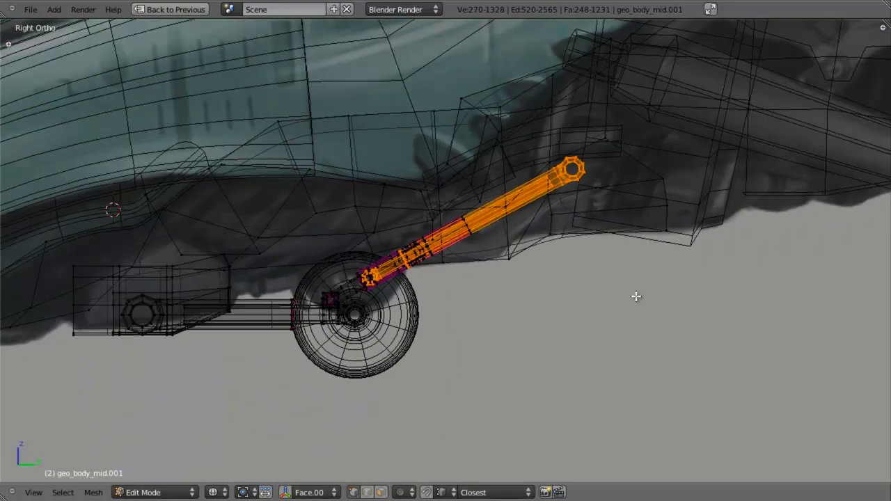
{"action": "scroll", "coordinate": [632, 277], "scroll_direction": "up", "scroll_amount": 2}
{"action": "key", "text": "r"}
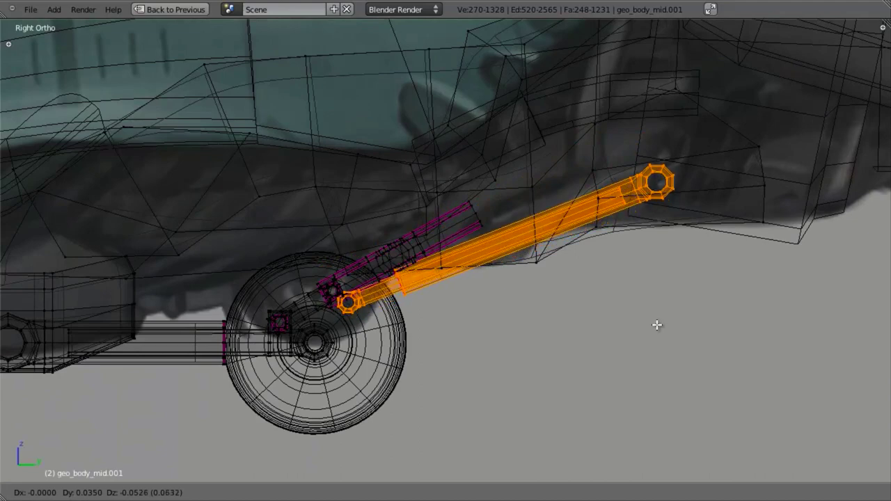
{"action": "left_click", "coordinate": [658, 316]}
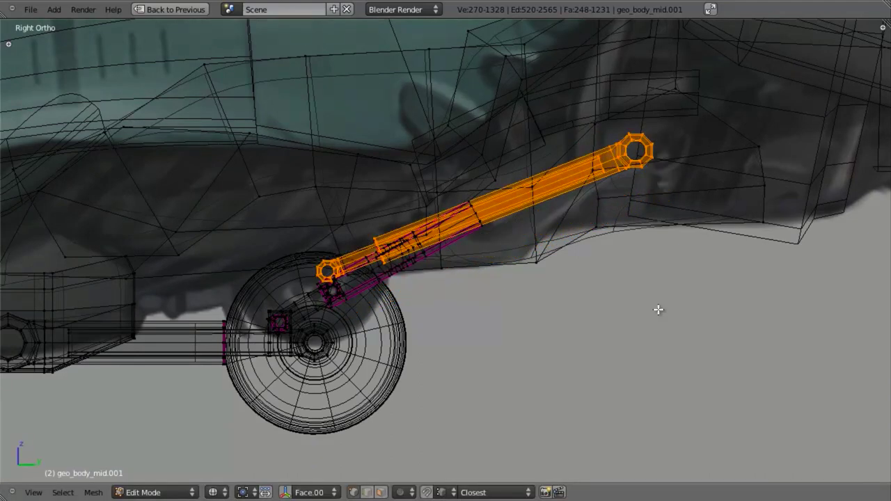
Move the aligned strut about 0.23 up along the tube's direction, placing its small ring near the tube's free end
{"action": "scroll", "coordinate": [613, 310], "scroll_direction": "up", "scroll_amount": 3}
{"action": "key", "text": "g"}
{"action": "key", "text": "y"}
{"action": "key", "text": "Escape"}
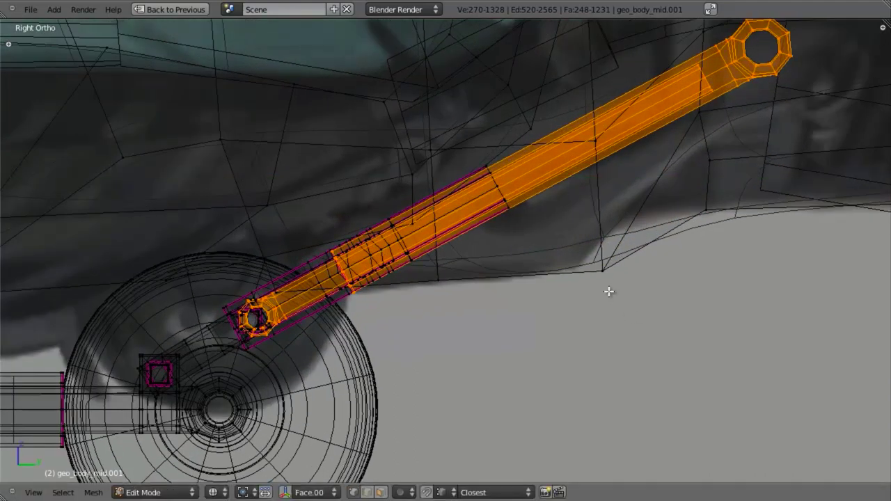
{"action": "key", "text": "g"}
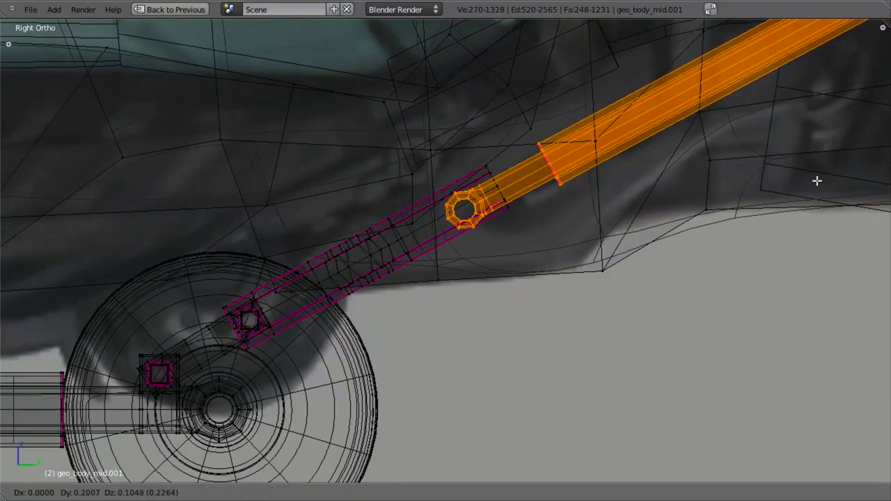
{"action": "left_click", "coordinate": [817, 179]}
Examine the slanted strut's placement against the tube and fuselage from an oblique view and the right view
{"action": "key", "text": "z"}
{"action": "scroll", "coordinate": [577, 338], "scroll_direction": "down", "scroll_amount": 4}
{"action": "mouse_move", "coordinate": [577, 338]}
{"action": "middle_mouse_down"}
{"action": "mouse_move", "coordinate": [495, 205]}
{"action": "mouse_move", "coordinate": [503, 252]}
{"action": "mouse_move", "coordinate": [570, 314]}
{"action": "mouse_move", "coordinate": [431, 158]}
{"action": "mouse_move", "coordinate": [467, 238]}
{"action": "middle_mouse_up"}
{"action": "key", "text": "z"}
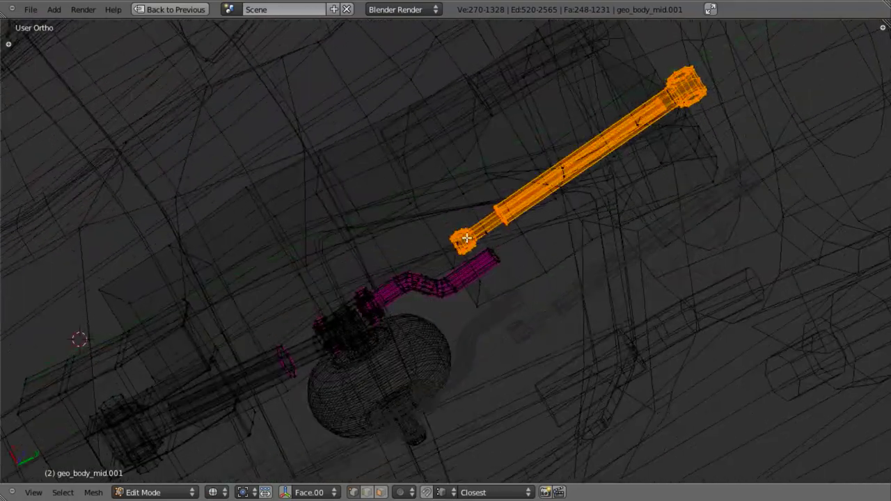
{"action": "key", "text": "KP_3"}
{"action": "key", "text": "z"}
{"action": "scroll", "coordinate": [517, 348], "scroll_direction": "down", "scroll_amount": 3}
{"action": "key", "text": "z"}
{"action": "scroll", "coordinate": [517, 346], "scroll_direction": "up", "scroll_amount": 2}
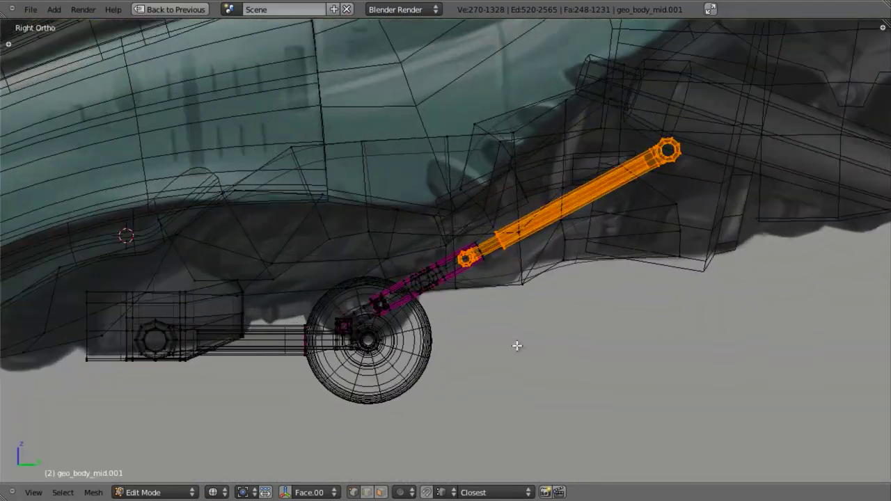
{"action": "scroll", "coordinate": [518, 345], "scroll_direction": "up", "scroll_amount": 3}
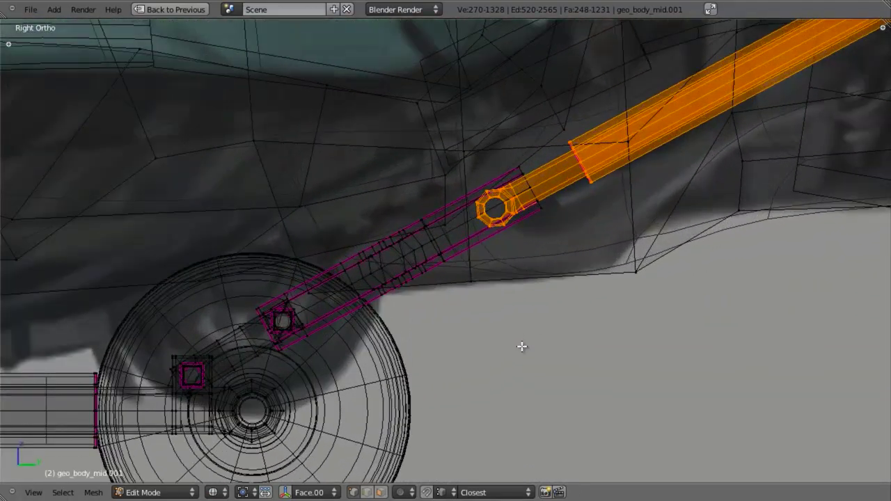
{"action": "scroll", "coordinate": [520, 350], "scroll_direction": "down", "scroll_amount": 3}
{"action": "scroll", "coordinate": [552, 294], "scroll_direction": "up", "scroll_amount": 1}
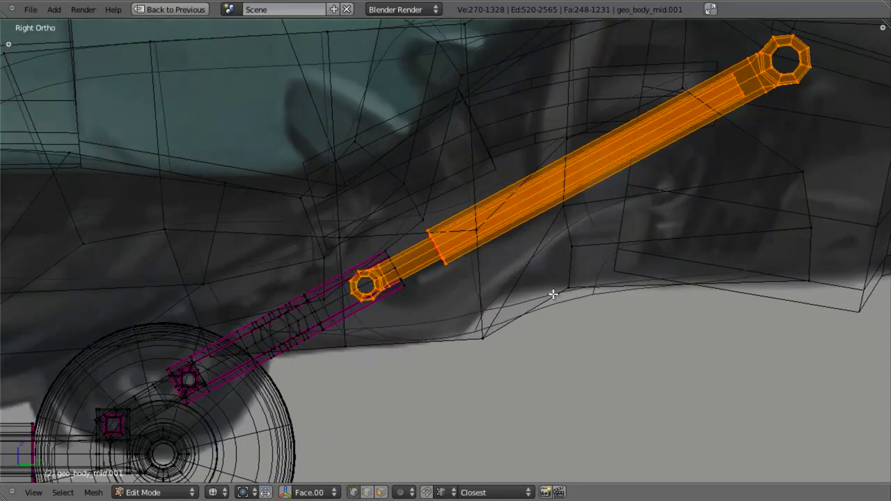
Undo the lengthened strut's slanting and repositioning
{"action": "key", "text": "ctrl+z"}
{"action": "key", "text": "ctrl+z"}
{"action": "key", "text": "ctrl+z"}
{"action": "key", "text": "ctrl+z"}
{"action": "key", "text": "ctrl+z"}
{"action": "key", "text": "ctrl+z"}
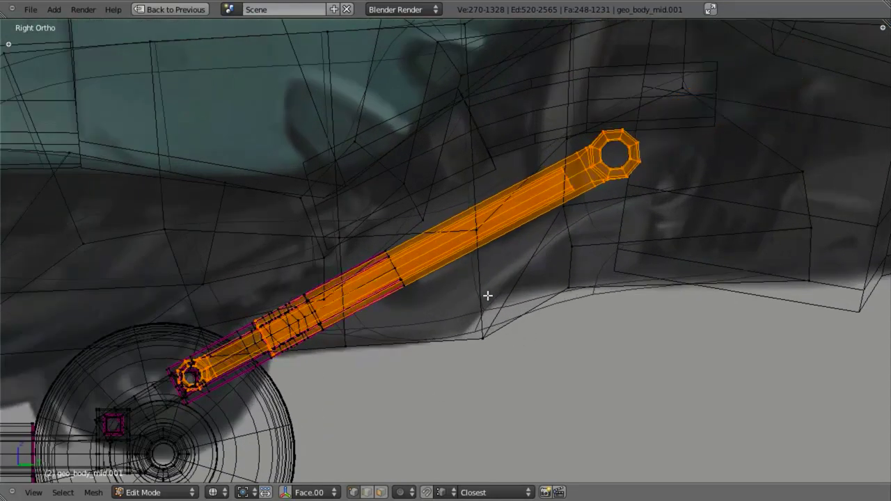
Add the rod-end half to the selection and separate the whole horizontal strut into its own object
{"action": "scroll", "coordinate": [460, 347], "scroll_direction": "down", "scroll_amount": 3}
{"action": "middle_click_drag", "start_coordinate": [460, 347], "coordinate": [500, 304], "text": "shift"}
{"action": "scroll", "coordinate": [501, 293], "scroll_direction": "up", "scroll_amount": 1}
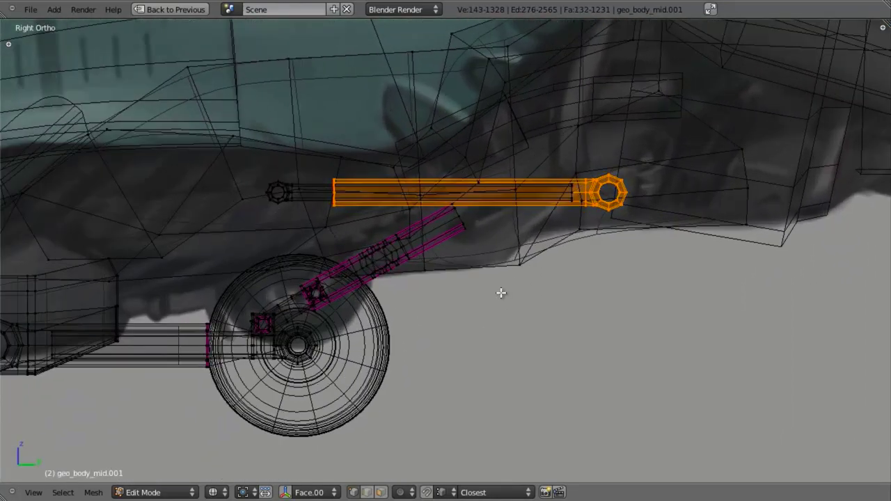
{"action": "scroll", "coordinate": [458, 284], "scroll_direction": "down", "scroll_amount": 3}
{"action": "middle_click_drag", "start_coordinate": [422, 296], "coordinate": [508, 290], "text": "shift"}
{"action": "scroll", "coordinate": [509, 290], "scroll_direction": "up", "scroll_amount": 2}
{"action": "key", "text": "z"}
{"action": "key", "text": "z"}
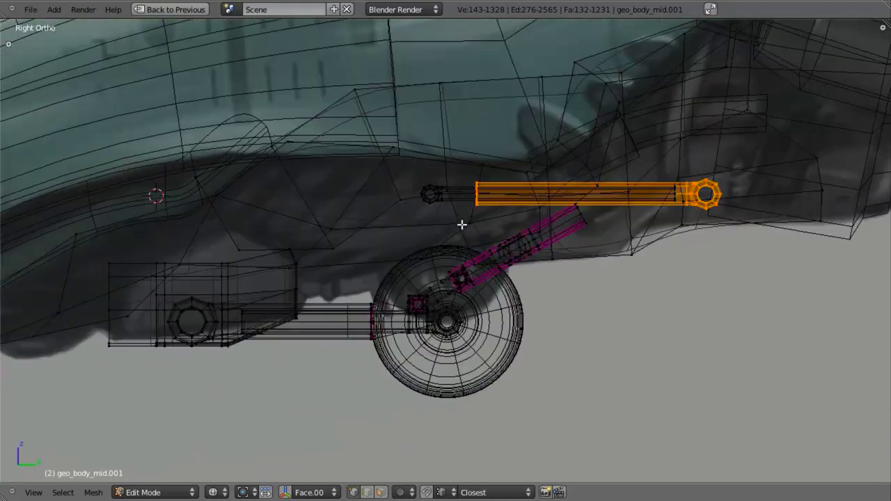
{"action": "middle_click_drag", "start_coordinate": [463, 226], "coordinate": [448, 253], "text": "shift"}
{"action": "key", "text": "l"}
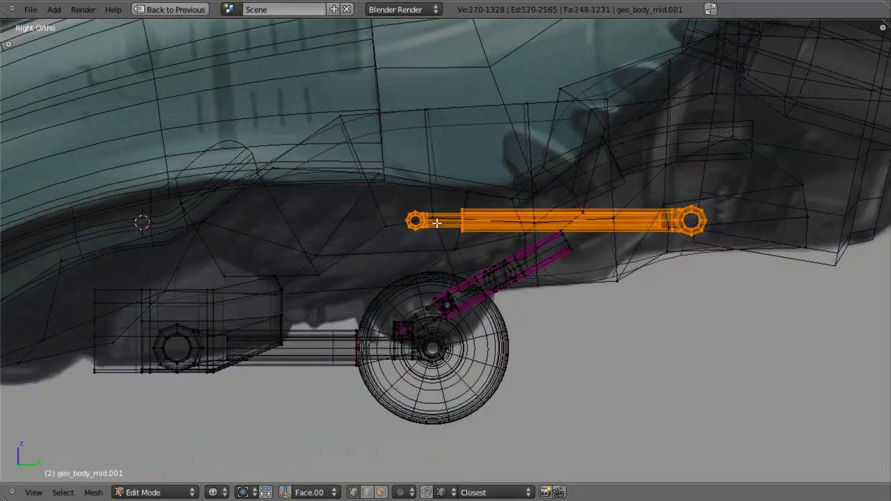
{"action": "key", "text": "p"}
{"action": "left_click", "coordinate": [436, 223]}
{"action": "key", "text": "Tab"}
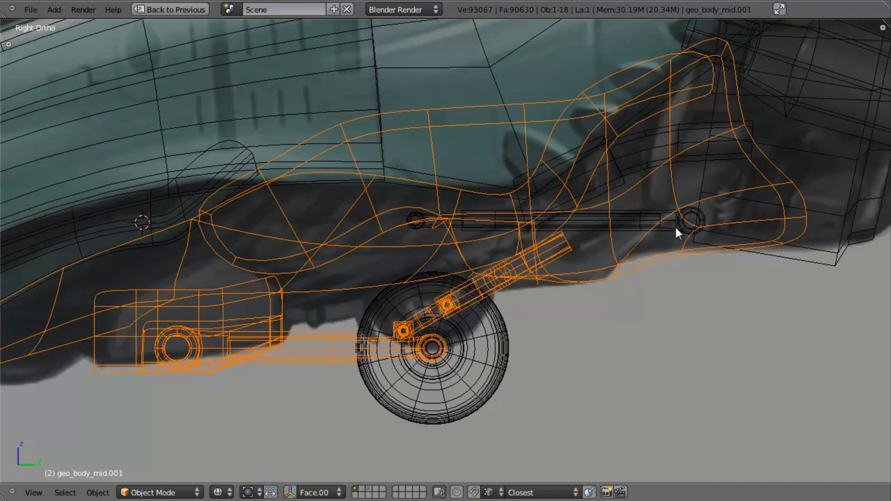
Select the linked rod with the ring end at the wheel hub and separate it from the body mesh
{"action": "key", "text": "Tab"}
{"action": "key", "text": "l"}
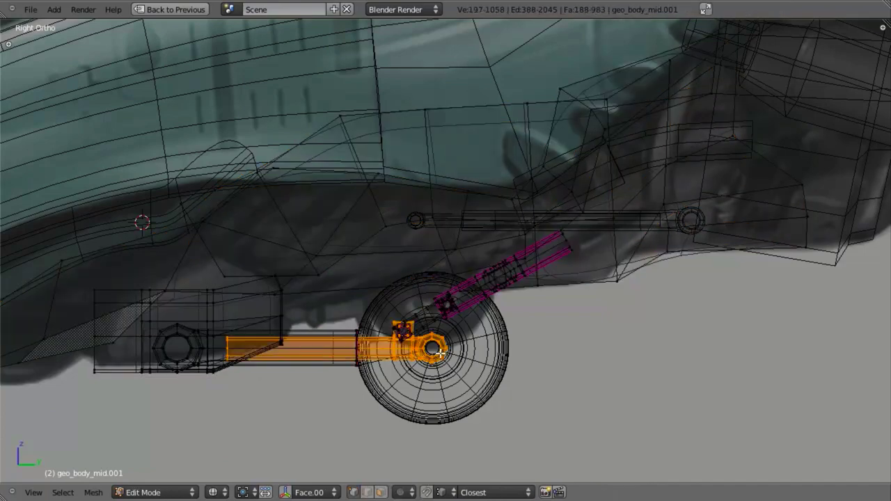
{"action": "scroll", "coordinate": [456, 285], "scroll_direction": "up", "scroll_amount": 4}
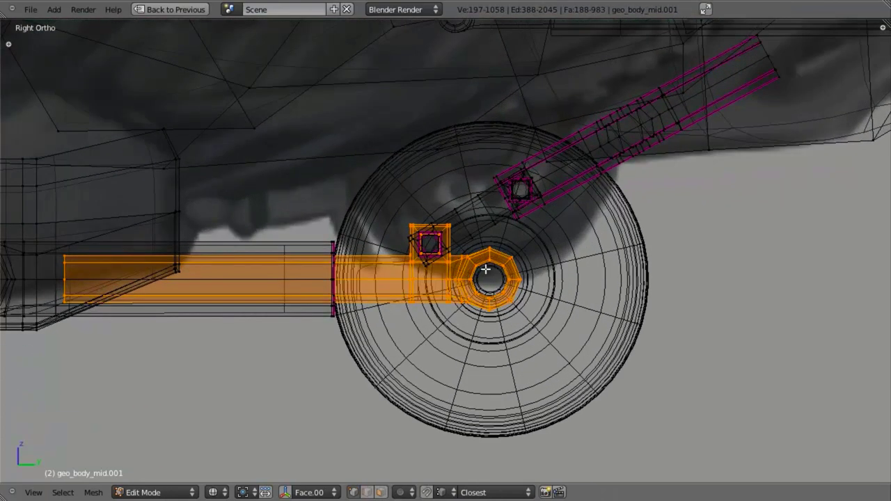
{"action": "key", "text": "p"}
{"action": "left_click", "coordinate": [485, 269]}
Inspect the landing gear around the wheel in shaded and wireframe display after separating the rod
{"action": "scroll", "coordinate": [473, 314], "scroll_direction": "down", "scroll_amount": 4}
{"action": "key", "text": "z"}
{"action": "mouse_move", "coordinate": [467, 332]}
{"action": "middle_mouse_down"}
{"action": "mouse_move", "coordinate": [424, 306]}
{"action": "mouse_move", "coordinate": [409, 174]}
{"action": "middle_mouse_up"}
{"action": "key", "text": "KP_3"}
{"action": "key", "text": "z"}
{"action": "scroll", "coordinate": [495, 257], "scroll_direction": "up", "scroll_amount": 4}
{"action": "scroll", "coordinate": [481, 308], "scroll_direction": "down", "scroll_amount": 1}
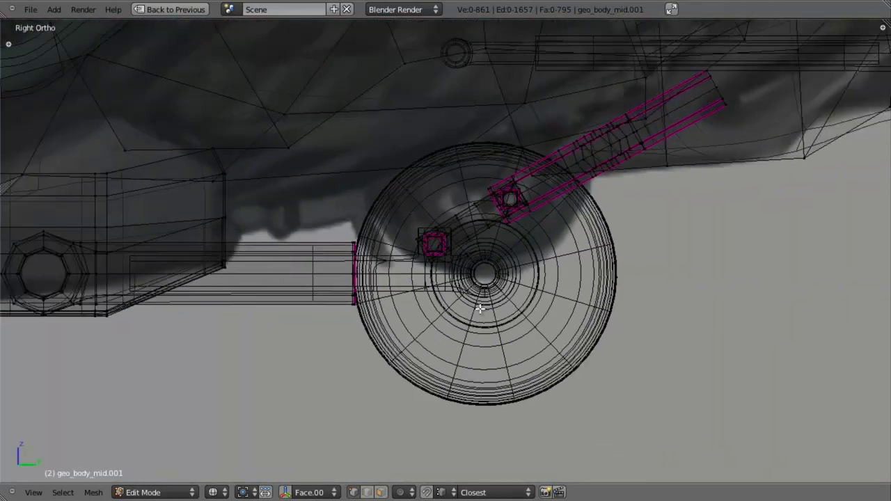
Select the linked strut section between the mounting box and the wheel and separate it from the body mesh
{"action": "key", "text": "z"}
{"action": "scroll", "coordinate": [480, 308], "scroll_direction": "down", "scroll_amount": 3}
{"action": "middle_click_drag", "start_coordinate": [480, 309], "coordinate": [407, 199]}
{"action": "key", "text": "Tab"}
{"action": "scroll", "coordinate": [387, 272], "scroll_direction": "down", "scroll_amount": 4}
{"action": "key", "text": "KP_3"}
{"action": "key", "text": "z"}
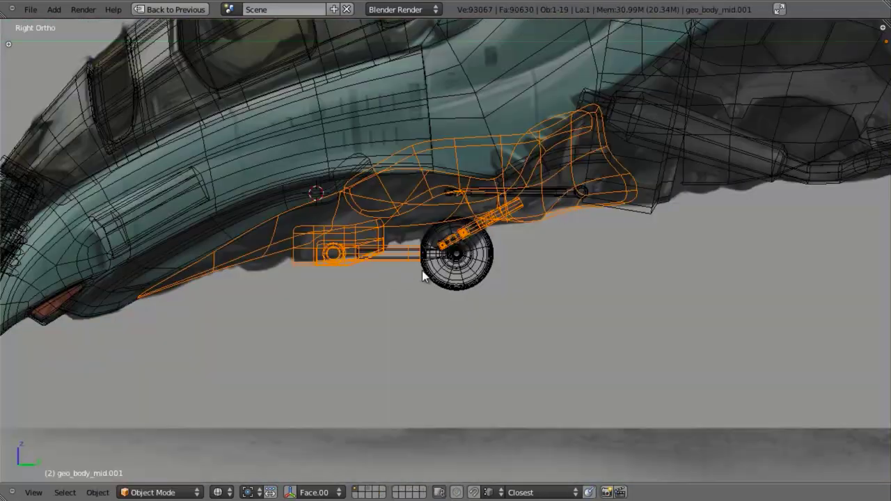
{"action": "scroll", "coordinate": [423, 277], "scroll_direction": "up", "scroll_amount": 3}
{"action": "key", "text": "z"}
{"action": "key", "text": "z"}
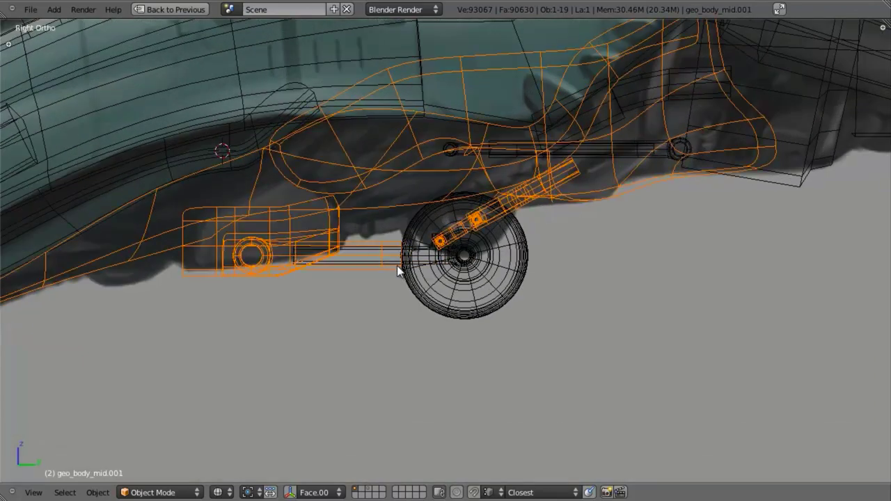
{"action": "key", "text": "Tab"}
{"action": "key", "text": "l"}
{"action": "key", "text": "p"}
{"action": "left_click", "coordinate": [397, 259]}
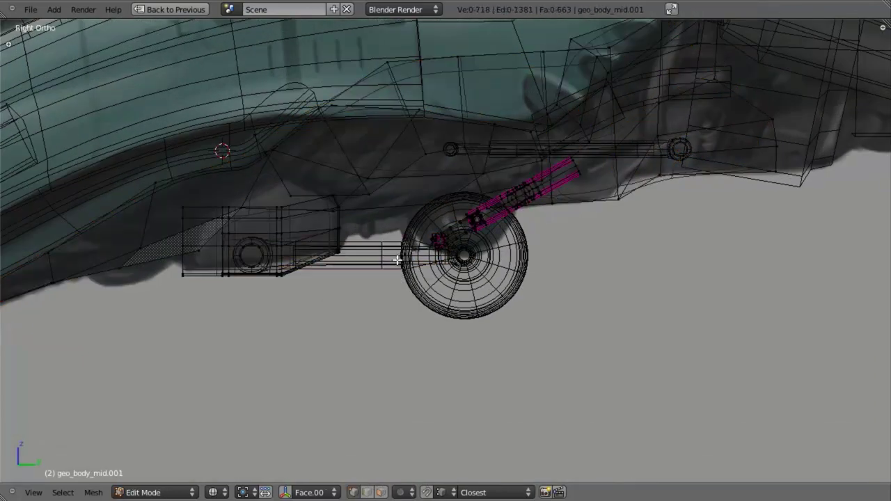
Join the newly separated strut section with the rod that holds the wheel hub into one object
{"action": "key", "text": "Tab"}
{"action": "right_click", "coordinate": [368, 265]}
{"action": "right_click", "coordinate": [407, 254], "text": "shift"}
{"action": "key", "text": "ctrl+j"}
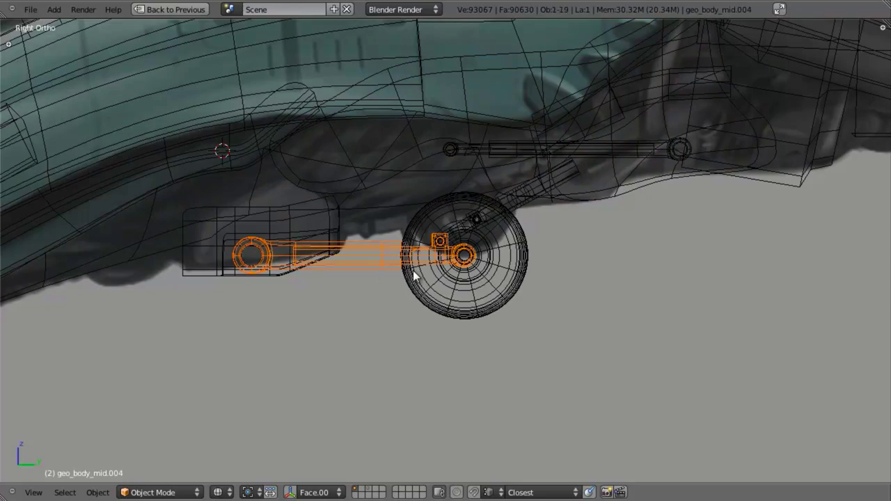
Select the horizontal strut above the wheel and inspect its mirrored pair from below and from the side
{"action": "scroll", "coordinate": [471, 285], "scroll_direction": "down", "scroll_amount": 3}
{"action": "middle_click_drag", "start_coordinate": [471, 285], "coordinate": [371, 341], "text": "shift"}
{"action": "scroll", "coordinate": [476, 277], "scroll_direction": "up", "scroll_amount": 3}
{"action": "key", "text": "a"}
{"action": "right_click", "coordinate": [473, 240]}
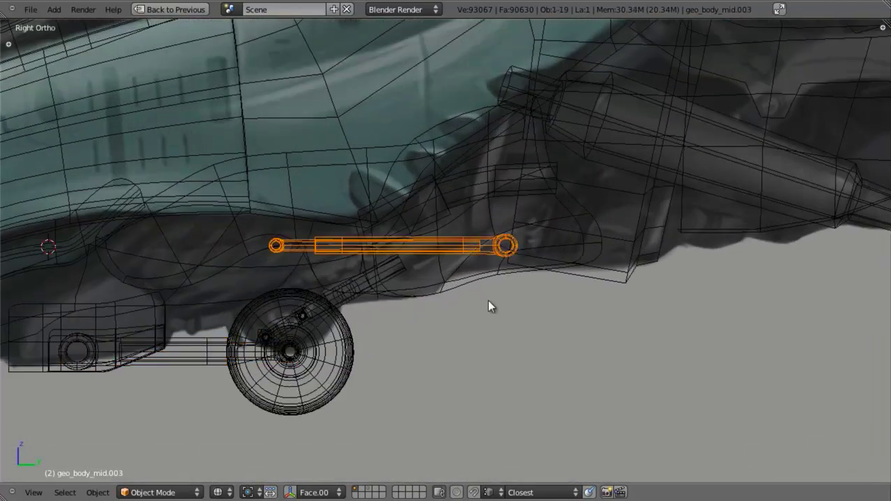
{"action": "middle_click_drag", "start_coordinate": [483, 313], "coordinate": [522, 291], "text": "shift"}
{"action": "scroll", "coordinate": [522, 292], "scroll_direction": "down", "scroll_amount": 3}
{"action": "scroll", "coordinate": [525, 347], "scroll_direction": "up", "scroll_amount": 4}
{"action": "middle_click_drag", "start_coordinate": [527, 347], "coordinate": [408, 232]}
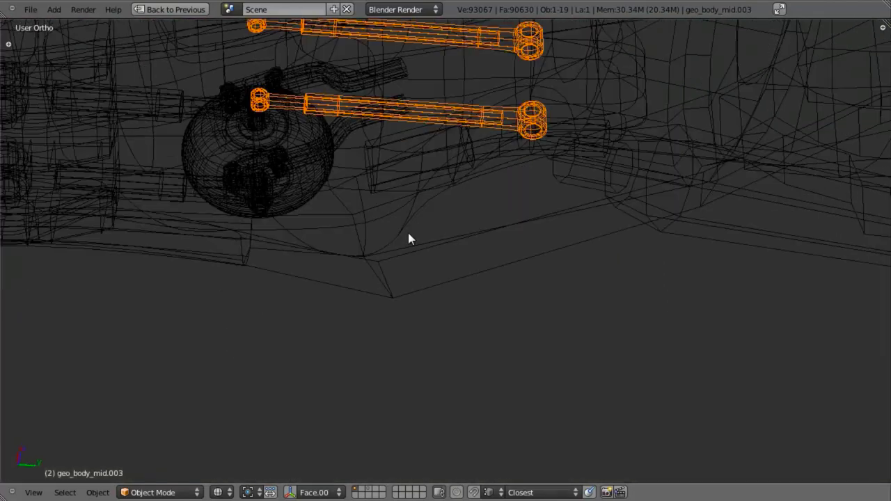
{"action": "key", "text": "z"}
{"action": "scroll", "coordinate": [454, 283], "scroll_direction": "down", "scroll_amount": 4}
{"action": "middle_click_drag", "start_coordinate": [454, 283], "coordinate": [485, 200]}
{"action": "key", "text": "KP_3"}
{"action": "key", "text": "z"}
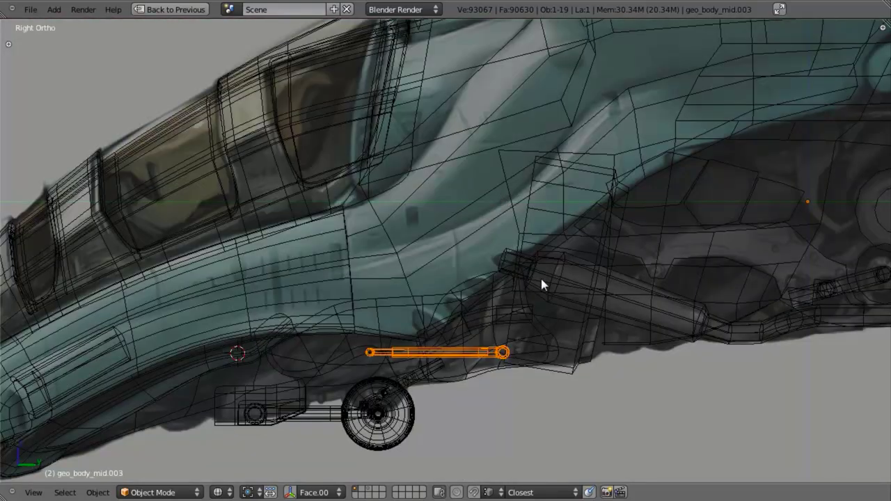
Remove the Mirror modifier from the horizontal strut, keeping its Subdivision Surface modifier
{"action": "key", "text": "ctrl+Up"}
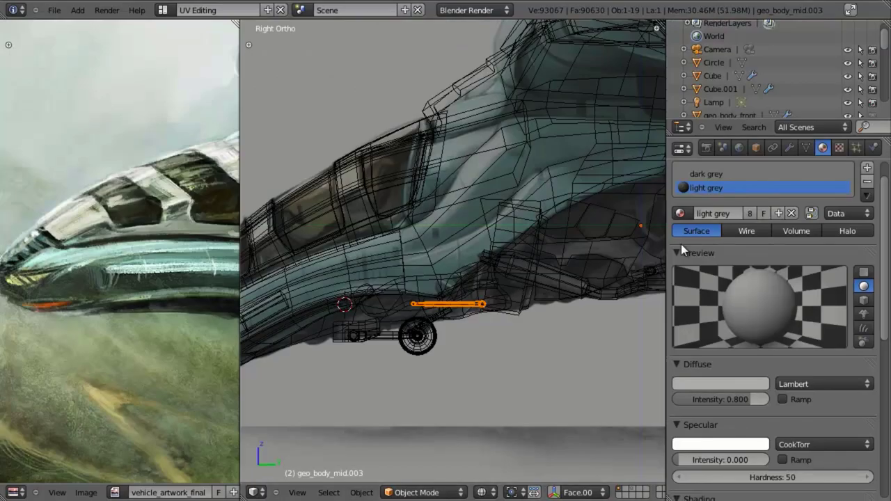
{"action": "left_click", "coordinate": [789, 148]}
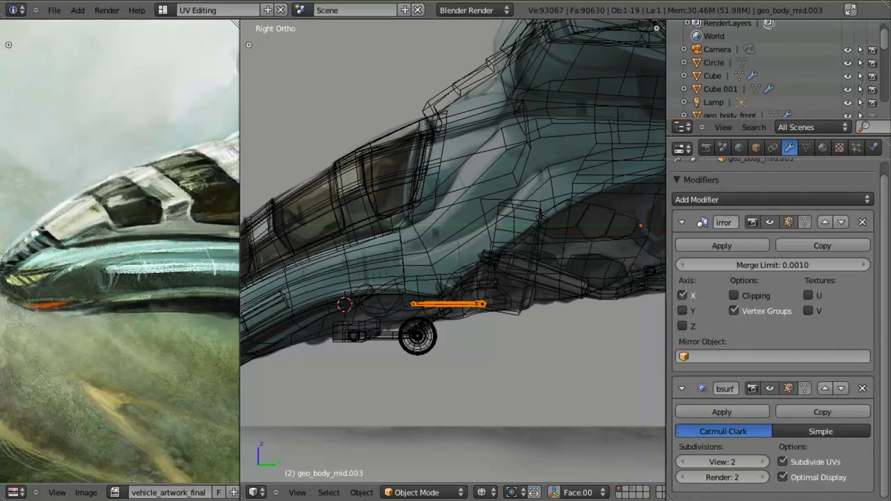
{"action": "left_click", "coordinate": [863, 222]}
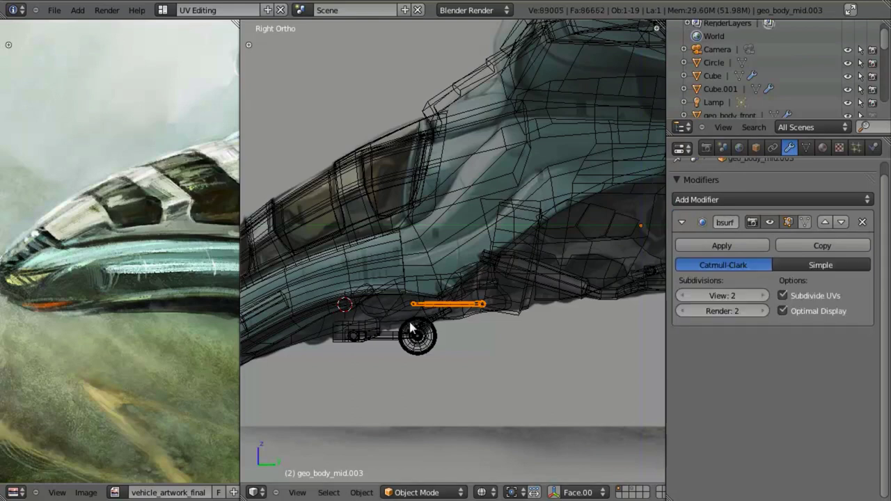
{"action": "key", "text": "ctrl+Up"}
Set the horizontal strut's origin to the centre of its own geometry
{"action": "scroll", "coordinate": [460, 264], "scroll_direction": "up", "scroll_amount": 6}
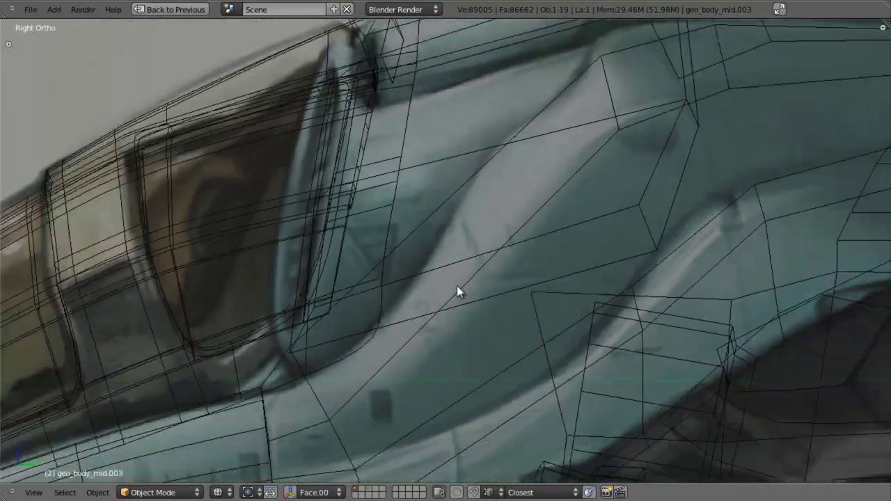
{"action": "scroll", "coordinate": [457, 286], "scroll_direction": "down", "scroll_amount": 3}
{"action": "middle_click_drag", "start_coordinate": [457, 285], "coordinate": [434, 181]}
{"action": "scroll", "coordinate": [434, 216], "scroll_direction": "down", "scroll_amount": 4}
{"action": "middle_click_drag", "start_coordinate": [433, 249], "coordinate": [451, 215]}
{"action": "scroll", "coordinate": [455, 230], "scroll_direction": "up", "scroll_amount": 4}
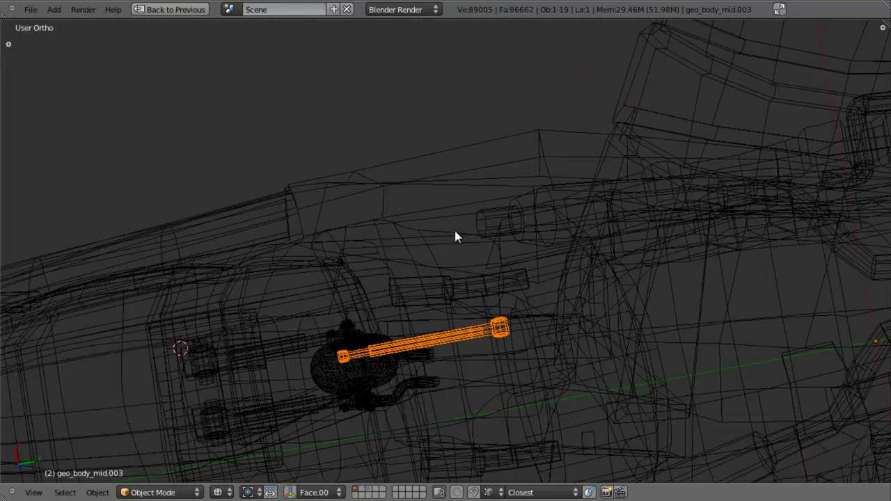
{"action": "key", "text": "shift+ctrl+alt+c"}
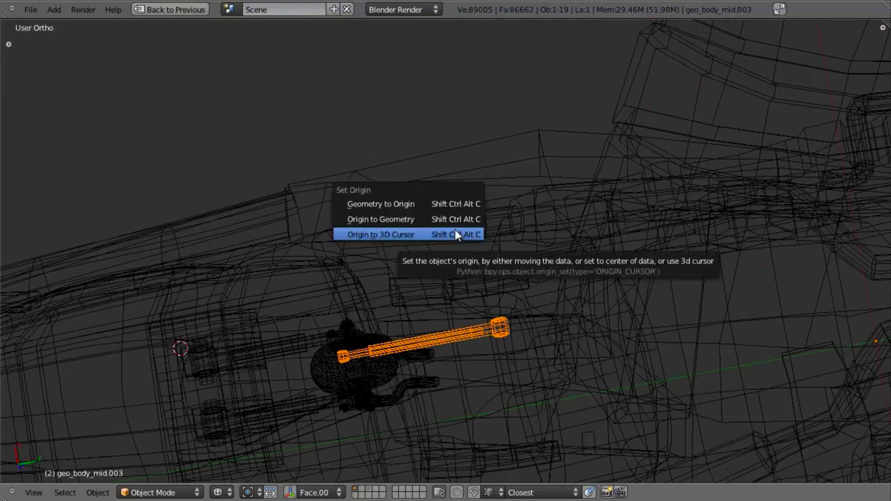
{"action": "left_click", "coordinate": [456, 221]}
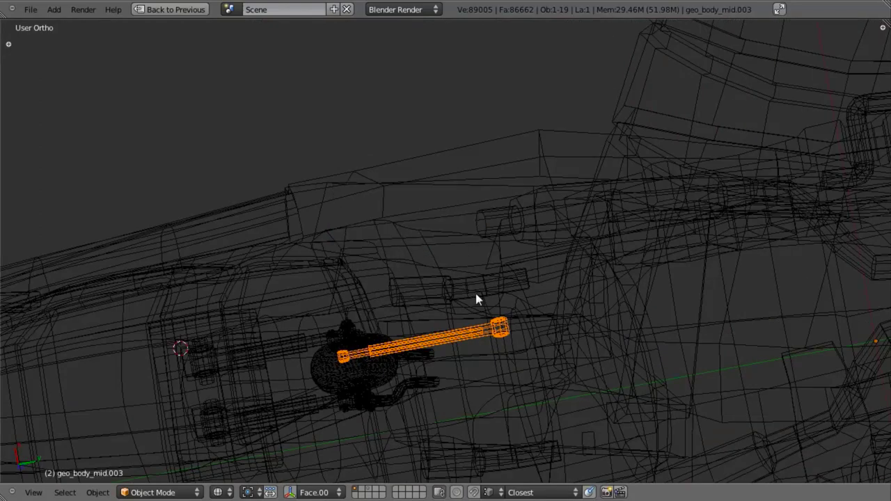
{"action": "key", "text": "shift+ctrl+alt+c"}
{"action": "left_click", "coordinate": [463, 230]}
Centre the horizontal strut on the aircraft by setting its X location to 0
{"action": "middle_click_drag", "start_coordinate": [461, 304], "coordinate": [460, 264], "text": "shift"}
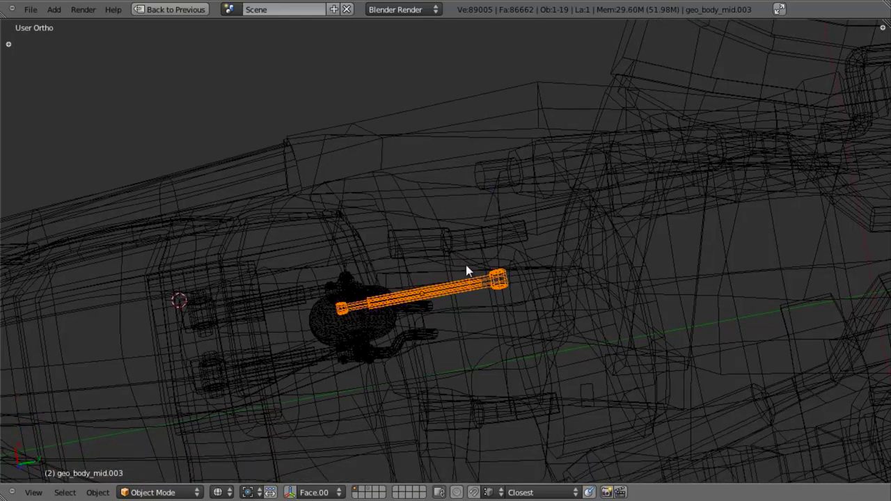
{"action": "scroll", "coordinate": [807, 118], "scroll_direction": "down", "scroll_amount": 3, "text": "shift"}
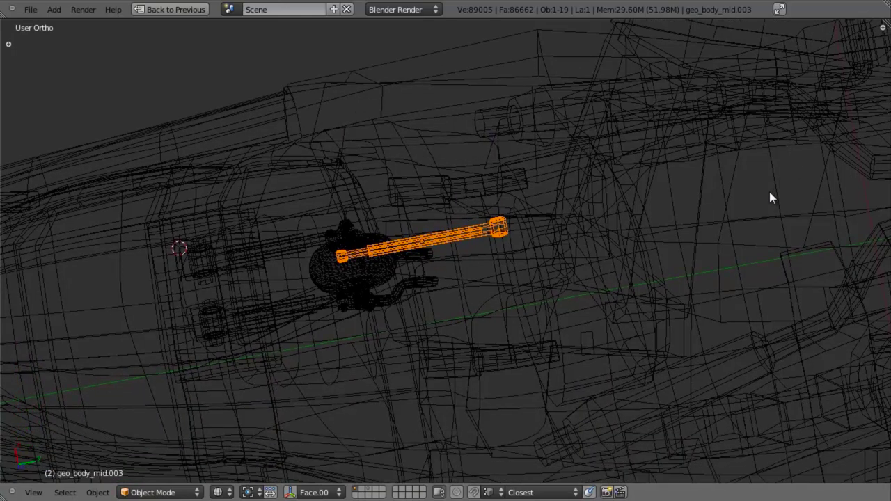
{"action": "scroll", "coordinate": [765, 194], "scroll_direction": "up", "scroll_amount": 3, "text": "shift"}
{"action": "scroll", "coordinate": [680, 212], "scroll_direction": "down", "scroll_amount": 4, "text": "shift"}
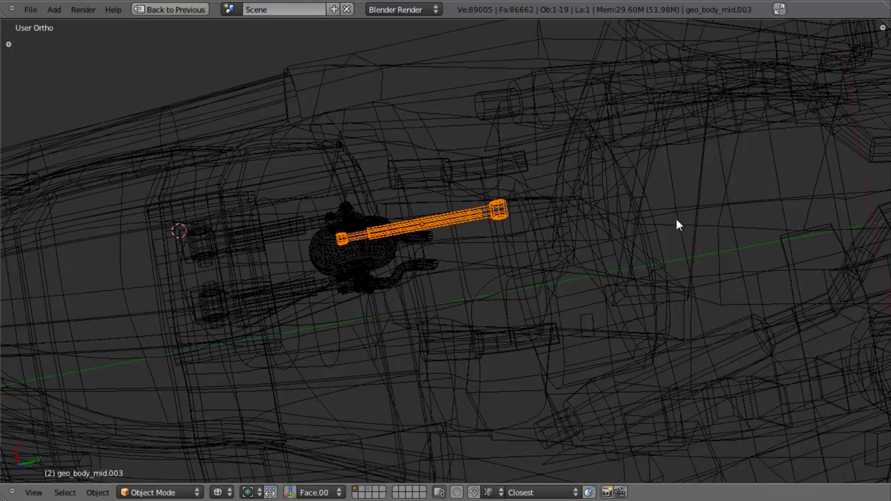
{"action": "scroll", "coordinate": [676, 218], "scroll_direction": "up", "scroll_amount": 5, "text": "shift"}
{"action": "scroll", "coordinate": [641, 233], "scroll_direction": "down", "scroll_amount": 4, "text": "shift"}
{"action": "scroll", "coordinate": [641, 232], "scroll_direction": "down", "scroll_amount": 2}
{"action": "key", "text": "n"}
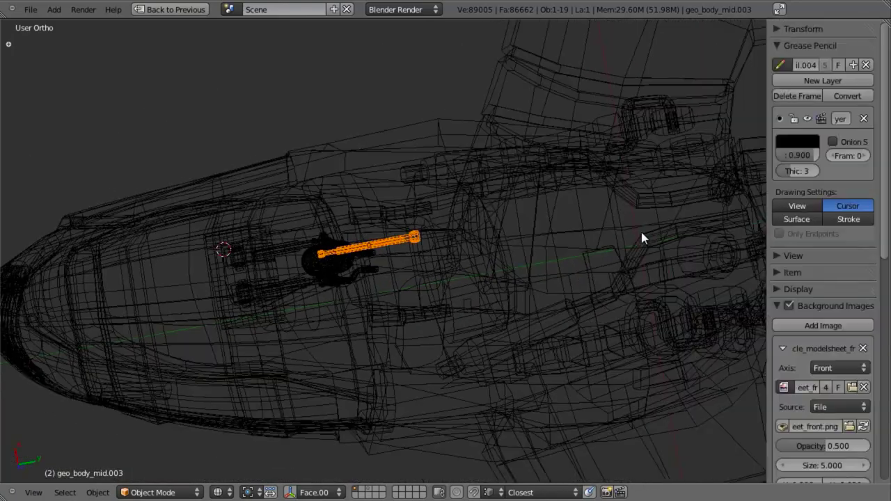
{"action": "left_click", "coordinate": [779, 45]}
{"action": "left_click", "coordinate": [783, 47]}
{"action": "left_click", "coordinate": [785, 35]}
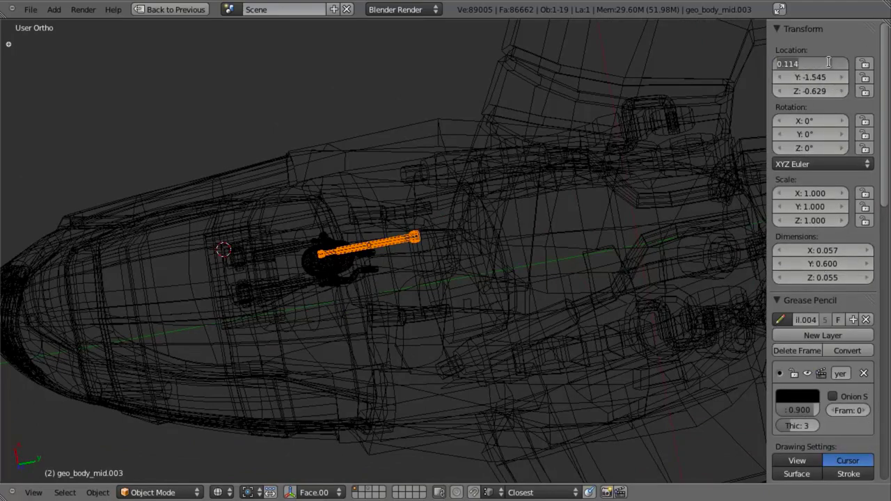
{"action": "type", "text": "0"}
{"action": "key", "text": "Return"}
Examine the centred strut in shaded and wireframe display and from the right side view
{"action": "scroll", "coordinate": [308, 287], "scroll_direction": "up", "scroll_amount": 6}
{"action": "key", "text": "z"}
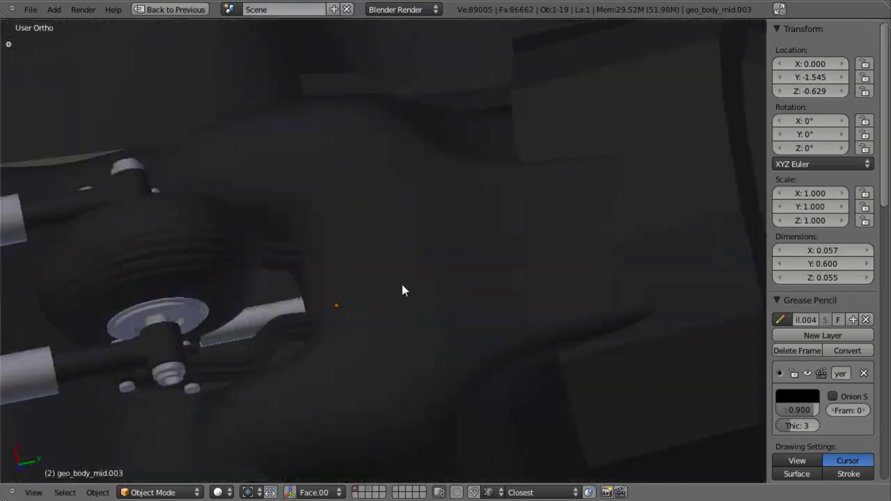
{"action": "key", "text": "z"}
{"action": "middle_click_drag", "start_coordinate": [402, 285], "coordinate": [376, 321]}
{"action": "key", "text": "KP_3"}
{"action": "scroll", "coordinate": [377, 324], "scroll_direction": "down", "scroll_amount": 4}
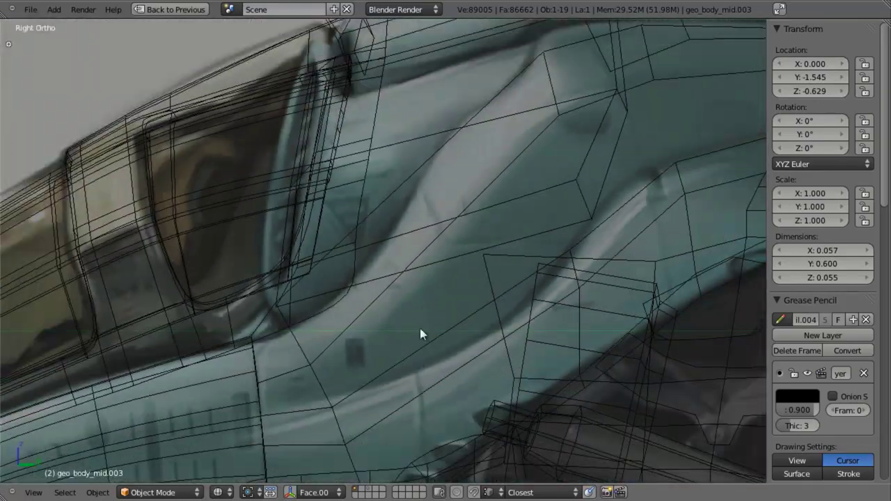
{"action": "scroll", "coordinate": [424, 213], "scroll_direction": "down", "scroll_amount": 5}
{"action": "key", "text": "ctrl+Up"}
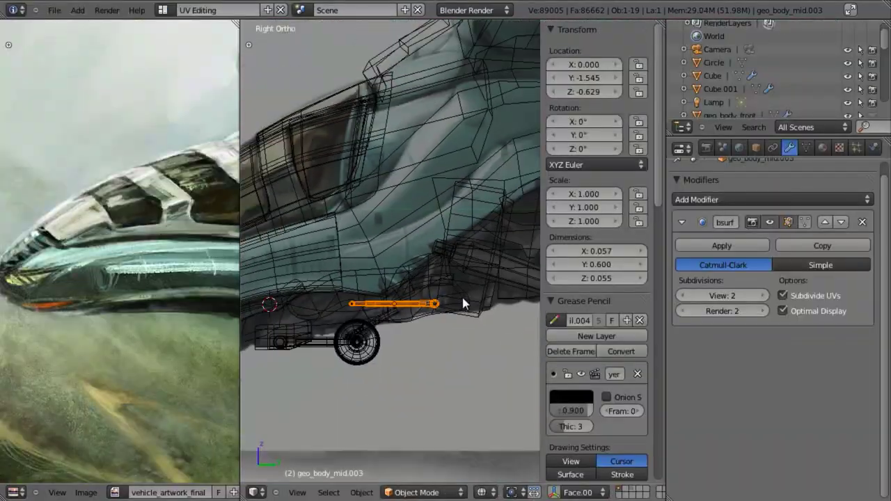
{"action": "key", "text": "ctrl+Up"}
Shorten the horizontal strut by moving the vertices of its small-ring half along Y toward the large ring
{"action": "scroll", "coordinate": [483, 324], "scroll_direction": "up", "scroll_amount": 4}
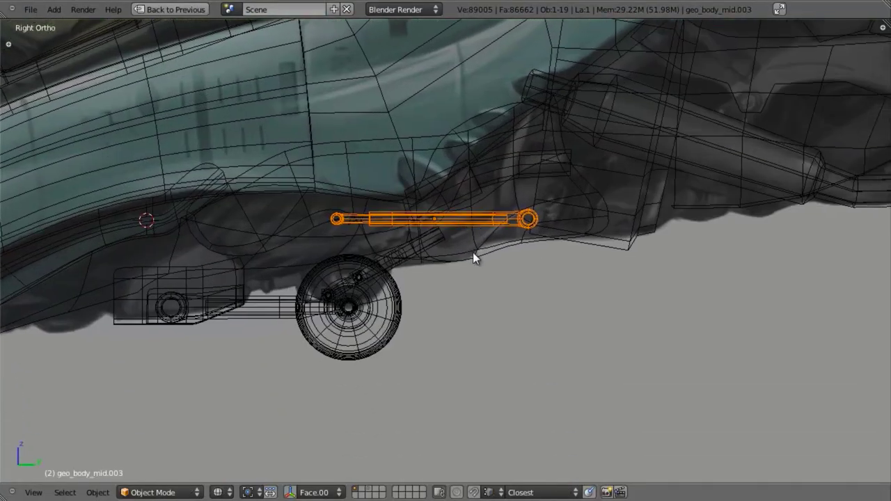
{"action": "scroll", "coordinate": [474, 271], "scroll_direction": "up", "scroll_amount": 4}
{"action": "scroll", "coordinate": [466, 291], "scroll_direction": "down", "scroll_amount": 2}
{"action": "scroll", "coordinate": [470, 306], "scroll_direction": "up", "scroll_amount": 2}
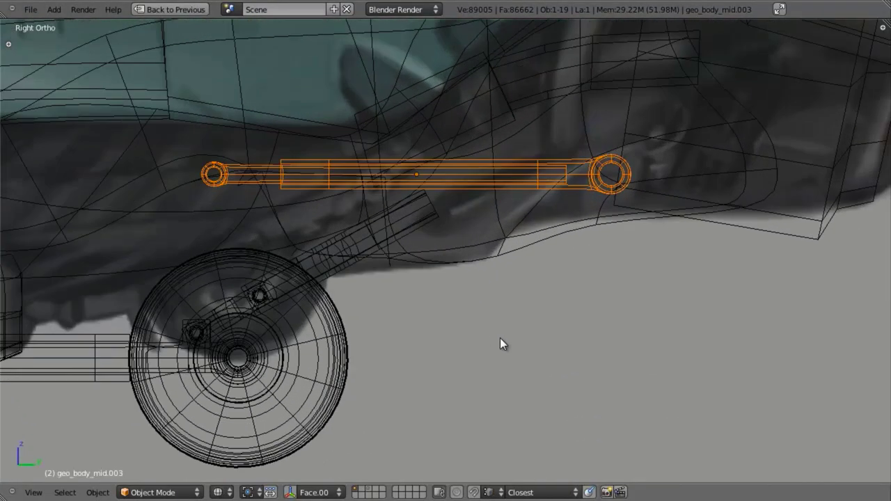
{"action": "key", "text": "Tab"}
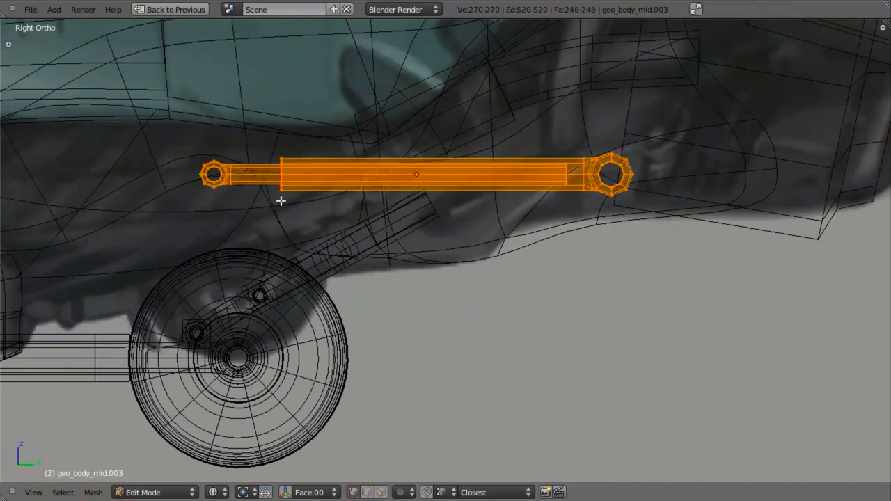
{"action": "key", "text": "a"}
{"action": "key", "text": "b"}
{"action": "left_click_drag", "start_coordinate": [195, 126], "coordinate": [318, 251]}
{"action": "key", "text": "g"}
{"action": "key", "text": "x"}
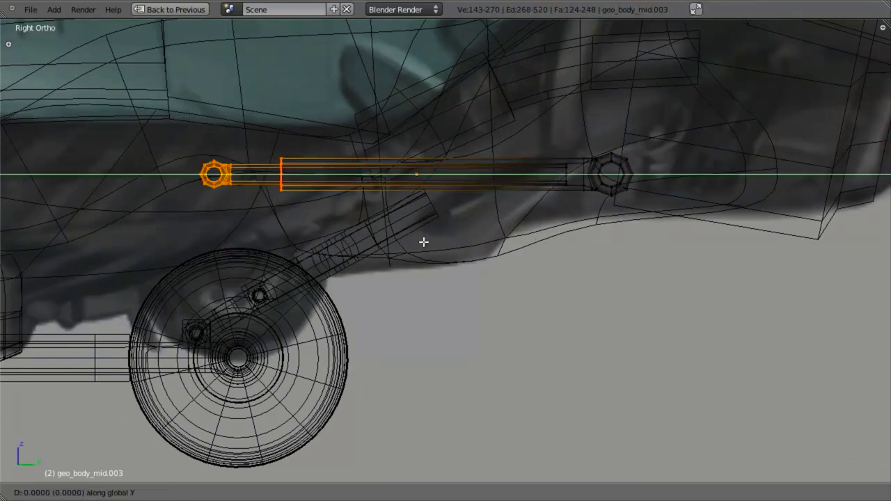
{"action": "left_click", "coordinate": [452, 242]}
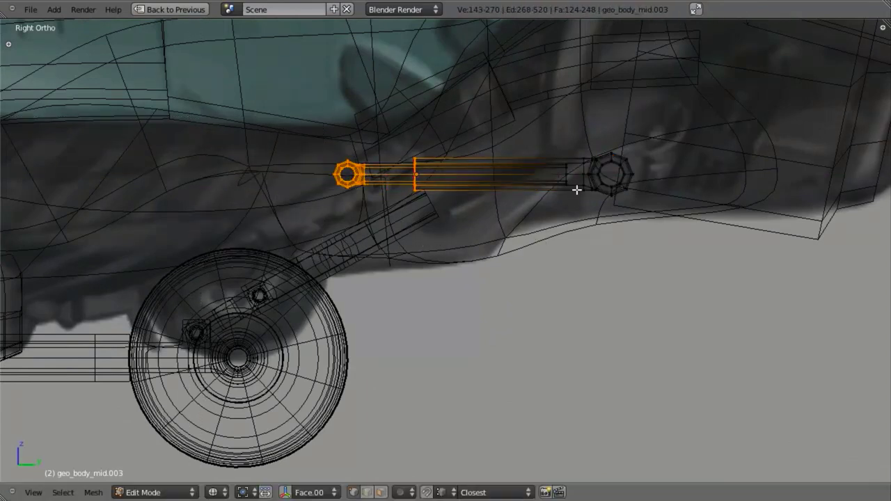
Move the whole strut mesh about -0.27 along Y so the large ring is centred on the object's origin
{"action": "key", "text": "a"}
{"action": "key", "text": "a"}
{"action": "key", "text": "g"}
{"action": "key", "text": "y"}
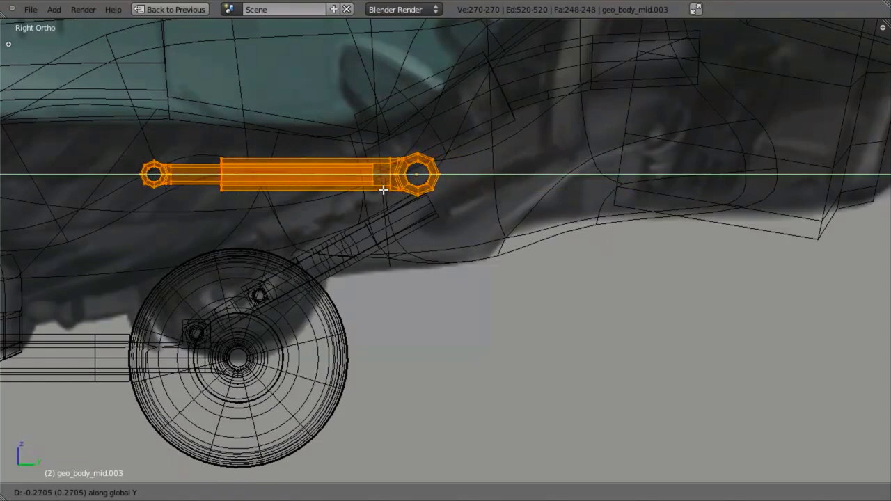
{"action": "left_click", "coordinate": [382, 189]}
{"action": "key", "text": "Tab"}
Move the strut object rearward and slightly down, placing its large ring near the fuselage's lower edge behind the wheel
{"action": "key", "text": "g"}
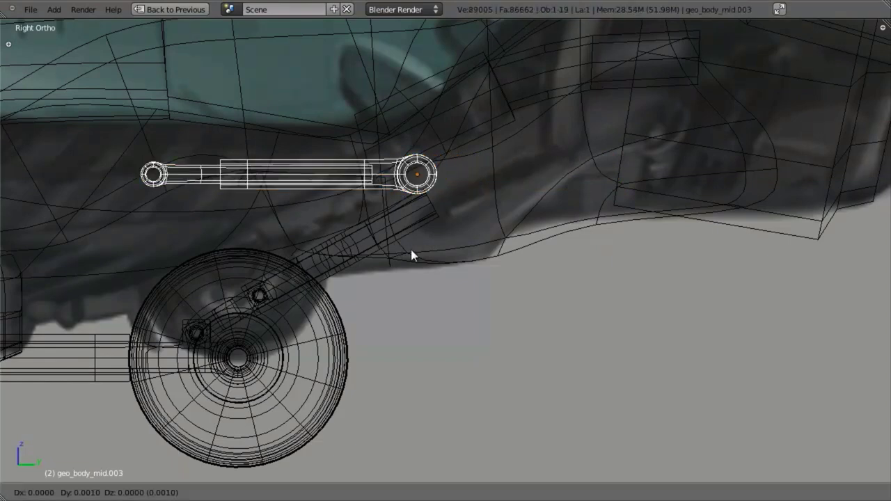
{"action": "left_click", "coordinate": [545, 279]}
{"action": "middle_click_drag", "start_coordinate": [451, 310], "coordinate": [516, 291], "text": "shift"}
{"action": "key", "text": "z"}
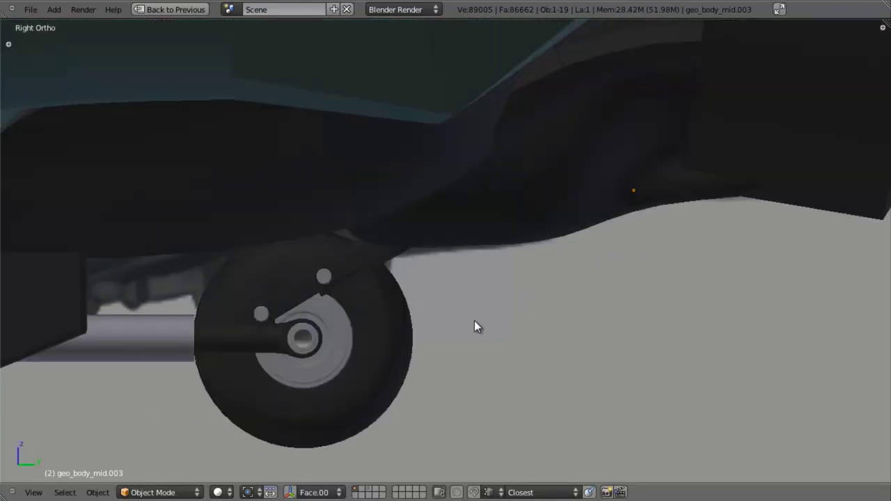
{"action": "middle_click_drag", "start_coordinate": [474, 320], "coordinate": [489, 297], "text": "shift"}
{"action": "key", "text": "z"}
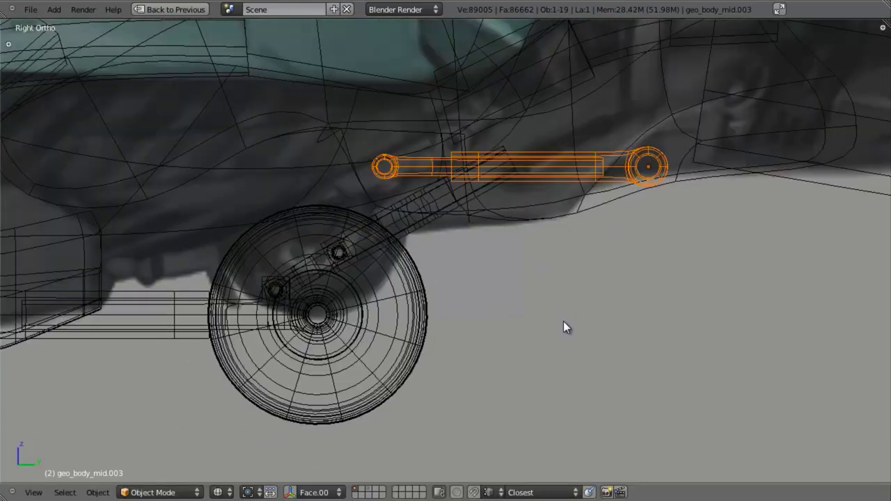
{"action": "scroll", "coordinate": [627, 317], "scroll_direction": "up", "scroll_amount": 3}
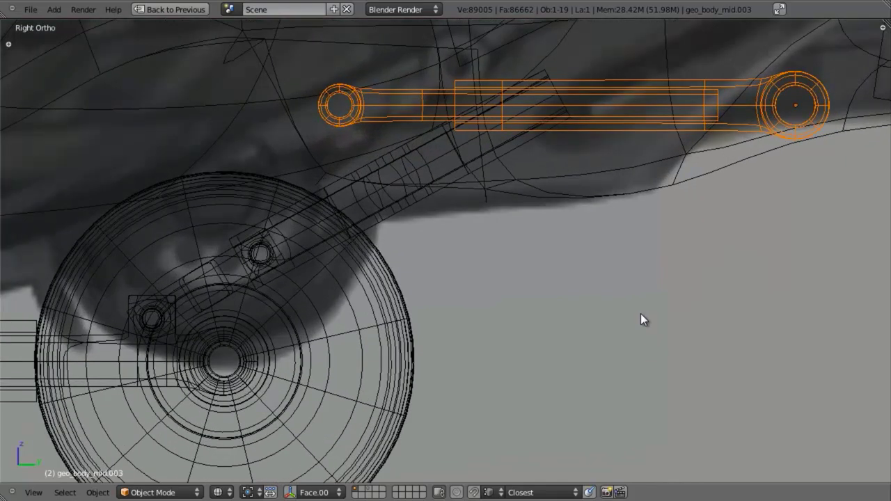
Rotate the strut about -14.67° around its large ring and move it farther rearward and slightly up along the belly
{"action": "key", "text": "r"}
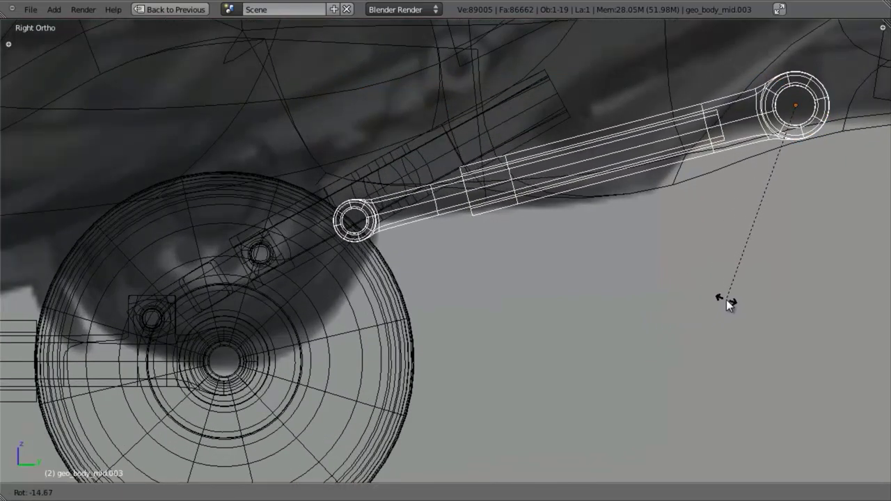
{"action": "left_click", "coordinate": [726, 299]}
{"action": "scroll", "coordinate": [493, 300], "scroll_direction": "down", "scroll_amount": 4}
{"action": "scroll", "coordinate": [493, 300], "scroll_direction": "up", "scroll_amount": 1}
{"action": "key", "text": "g"}
{"action": "key", "text": "y"}
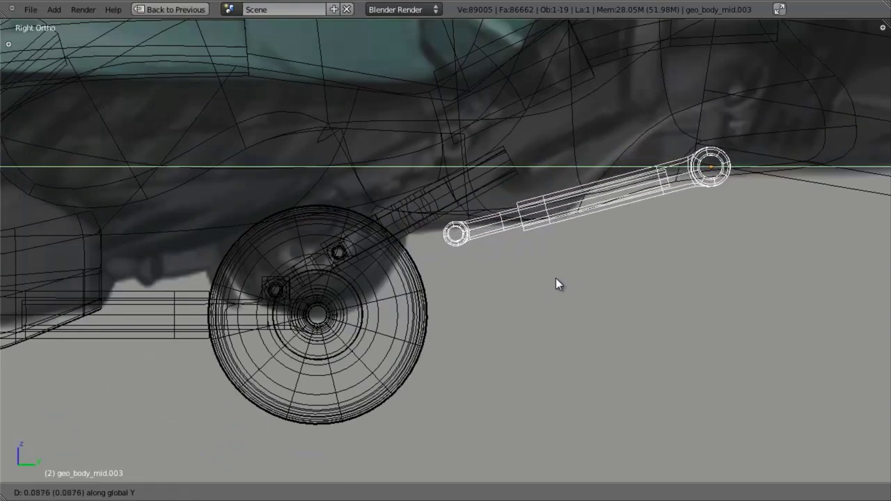
{"action": "key", "text": "y"}
{"action": "key", "text": "y"}
{"action": "left_click", "coordinate": [566, 271]}
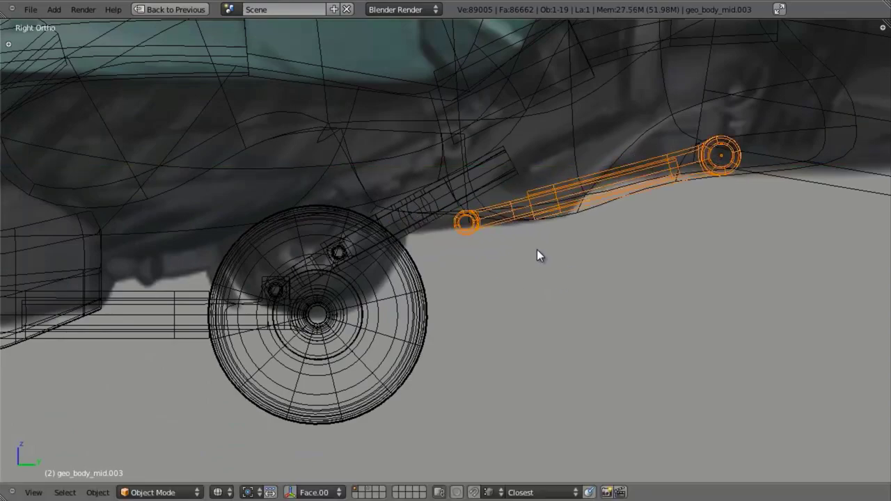
In geo_body_mid.001, select the square bolt at the wheel arm's front pivot and snap the 3D cursor to its centre
{"action": "right_click", "coordinate": [490, 185]}
{"action": "scroll", "coordinate": [490, 185], "scroll_direction": "up", "scroll_amount": 4}
{"action": "key", "text": "Tab"}
{"action": "scroll", "coordinate": [274, 315], "scroll_direction": "up", "scroll_amount": 3}
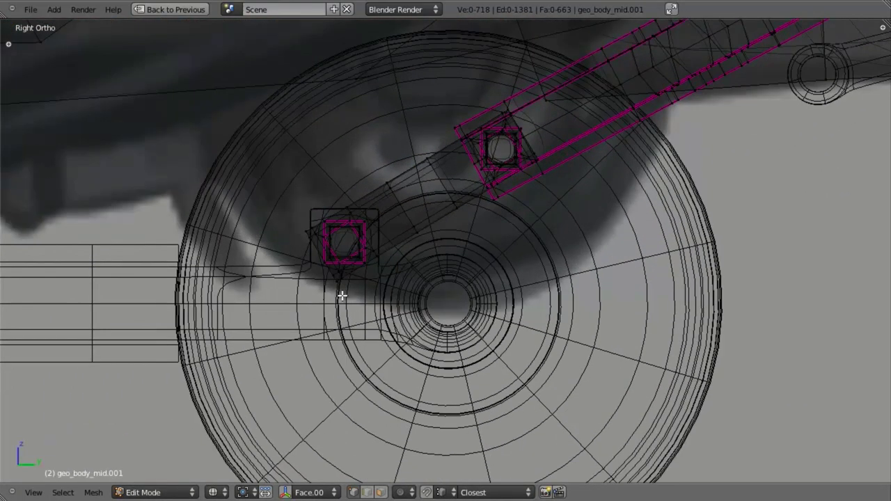
{"action": "key", "text": "l"}
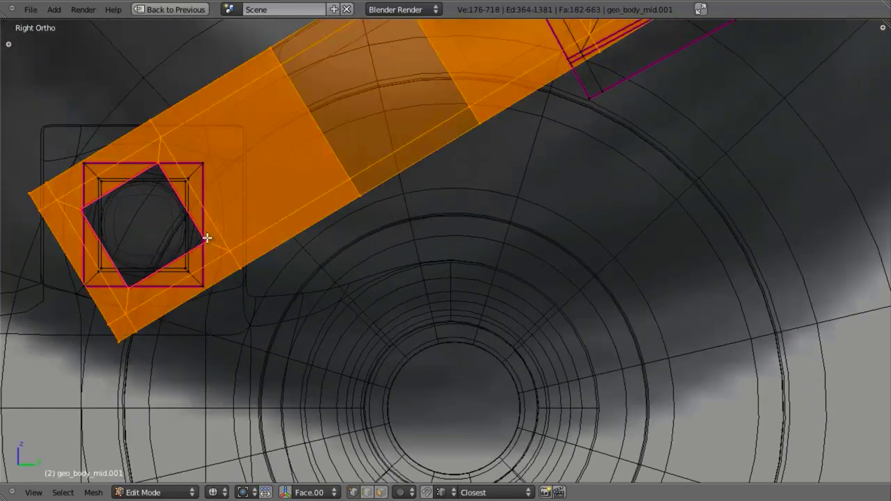
{"action": "key", "text": "a"}
{"action": "key", "text": "l"}
{"action": "key", "text": "l"}
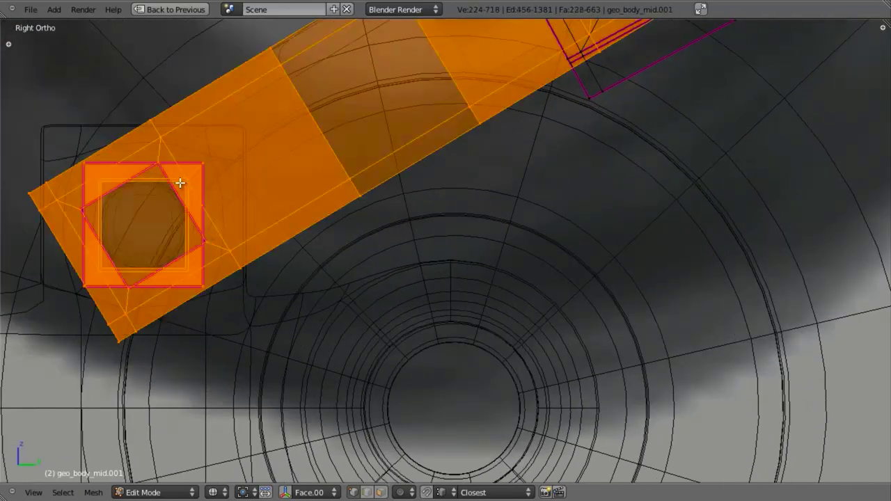
{"action": "key", "text": "a"}
{"action": "key", "text": "l"}
{"action": "key", "text": "shift+s"}
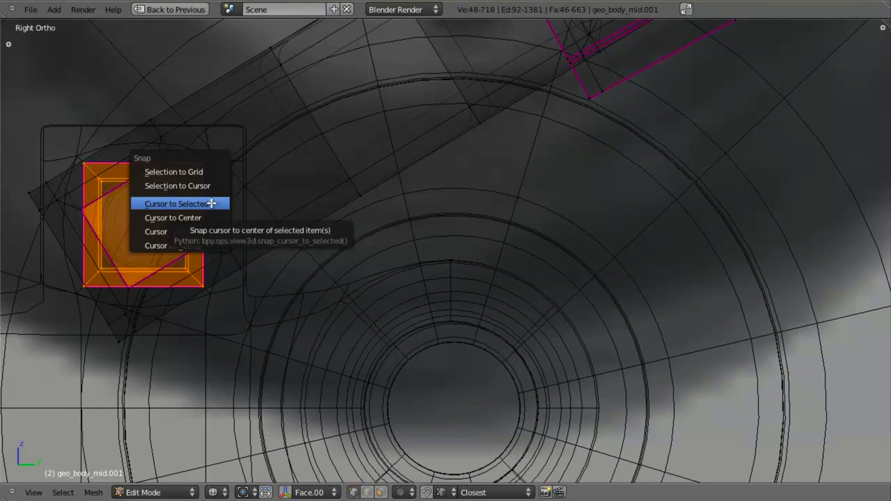
{"action": "left_click", "coordinate": [211, 203]}
Select the wheel arm with its channel and second bolt, and rotate them about 10.36° around the 3D cursor to a flatter slope
{"action": "scroll", "coordinate": [203, 165], "scroll_direction": "down", "scroll_amount": 3}
{"action": "key", "text": "a"}
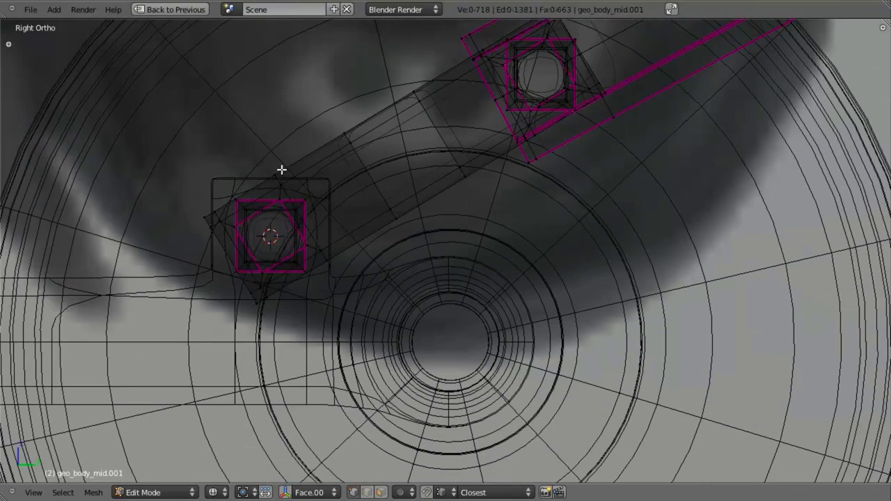
{"action": "key", "text": "l"}
{"action": "scroll", "coordinate": [281, 167], "scroll_direction": "down", "scroll_amount": 4}
{"action": "key", "text": "l"}
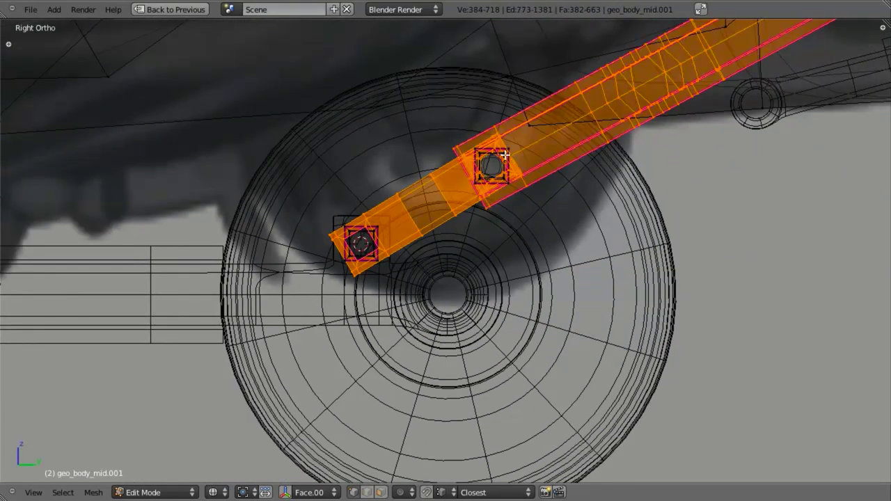
{"action": "scroll", "coordinate": [593, 258], "scroll_direction": "down", "scroll_amount": 5}
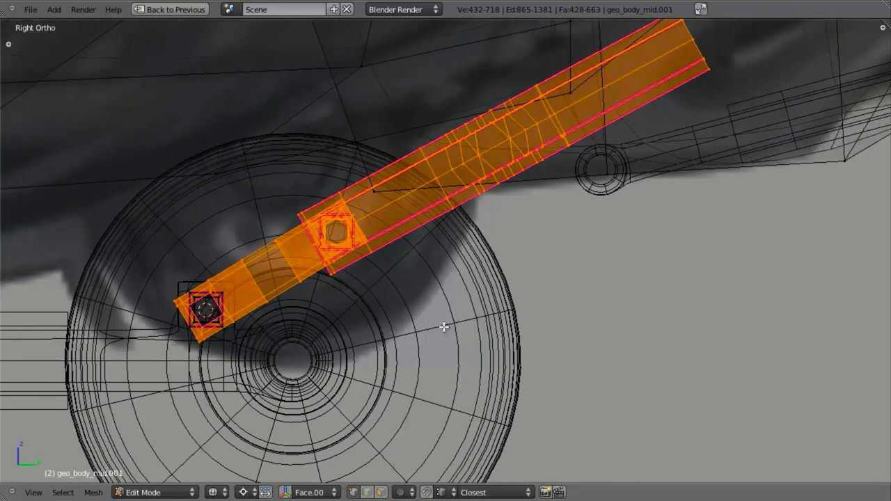
{"action": "key", "text": "r"}
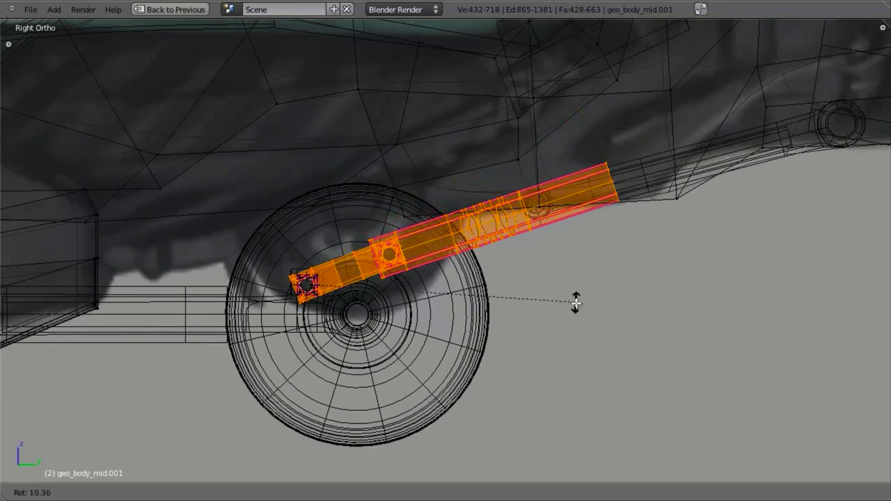
{"action": "left_click", "coordinate": [575, 304]}
Examine how the rotated wheel arm sits against the fuselage and strut, in shaded and wireframe display from oblique and side views
{"action": "key", "text": "z"}
{"action": "mouse_move", "coordinate": [445, 341]}
{"action": "middle_mouse_down"}
{"action": "mouse_move", "coordinate": [445, 276]}
{"action": "mouse_move", "coordinate": [485, 284]}
{"action": "middle_mouse_up"}
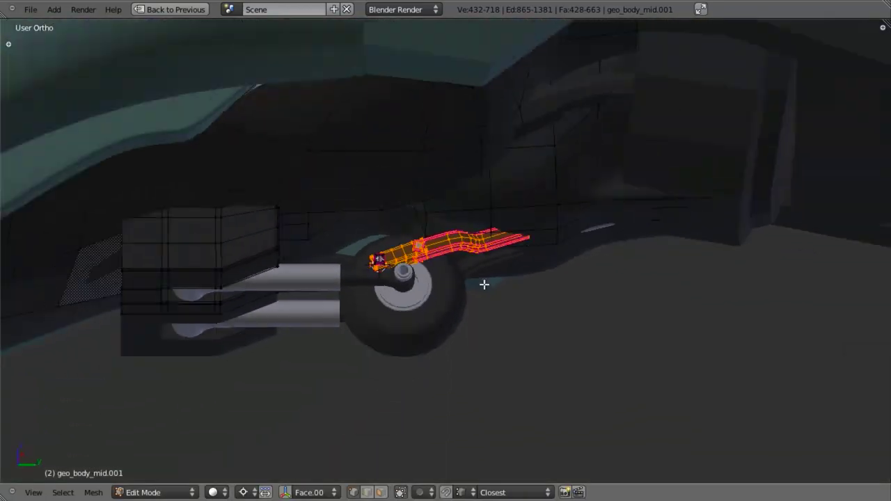
{"action": "key", "text": "KP_3"}
{"action": "key", "text": "z"}
{"action": "scroll", "coordinate": [511, 293], "scroll_direction": "up", "scroll_amount": 3}
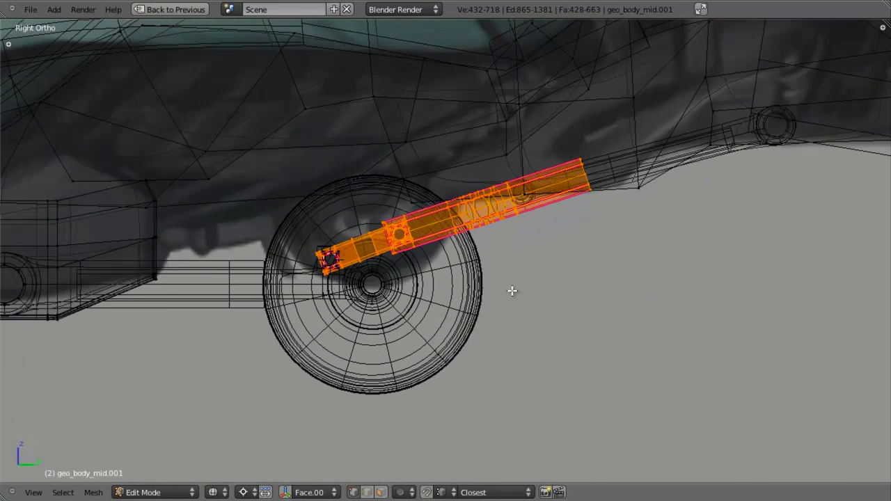
{"action": "key", "text": "z"}
{"action": "mouse_move", "coordinate": [499, 278]}
{"action": "middle_mouse_down"}
{"action": "mouse_move", "coordinate": [455, 211]}
{"action": "mouse_move", "coordinate": [378, 149]}
{"action": "mouse_move", "coordinate": [419, 216]}
{"action": "mouse_move", "coordinate": [348, 159]}
{"action": "mouse_move", "coordinate": [368, 223]}
{"action": "mouse_move", "coordinate": [423, 288]}
{"action": "mouse_move", "coordinate": [473, 314]}
{"action": "mouse_move", "coordinate": [436, 276]}
{"action": "middle_mouse_up"}
{"action": "scroll", "coordinate": [368, 223], "scroll_direction": "down", "scroll_amount": 2}
{"action": "key", "text": "KP_3"}
{"action": "key", "text": "z"}
{"action": "middle_click_drag", "start_coordinate": [552, 244], "coordinate": [378, 302], "text": "shift"}
Move the separate strut object rearward along Y so its small ring sits closer to the wheel arm's rear end
{"action": "key", "text": "Tab"}
{"action": "right_click", "coordinate": [445, 203]}
{"action": "scroll", "coordinate": [458, 241], "scroll_direction": "up", "scroll_amount": 2}
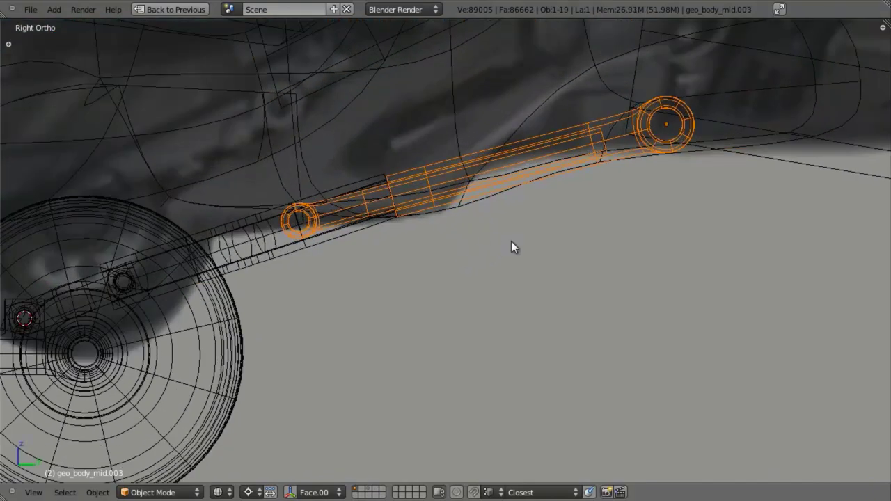
{"action": "key", "text": "g"}
{"action": "key", "text": "y"}
{"action": "left_click", "coordinate": [558, 235]}
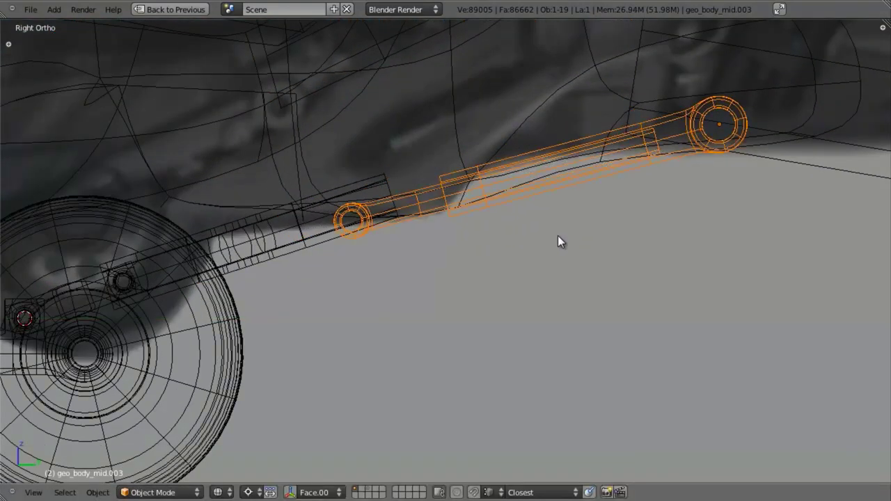
Set the pivot back to the bounding box centre, raise the strut about 0.01 along Z, and rotate it slightly steeper around its large ring
{"action": "key", "text": "r"}
{"action": "right_click", "coordinate": [697, 238]}
{"action": "key", "text": "comma"}
{"action": "key", "text": "g"}
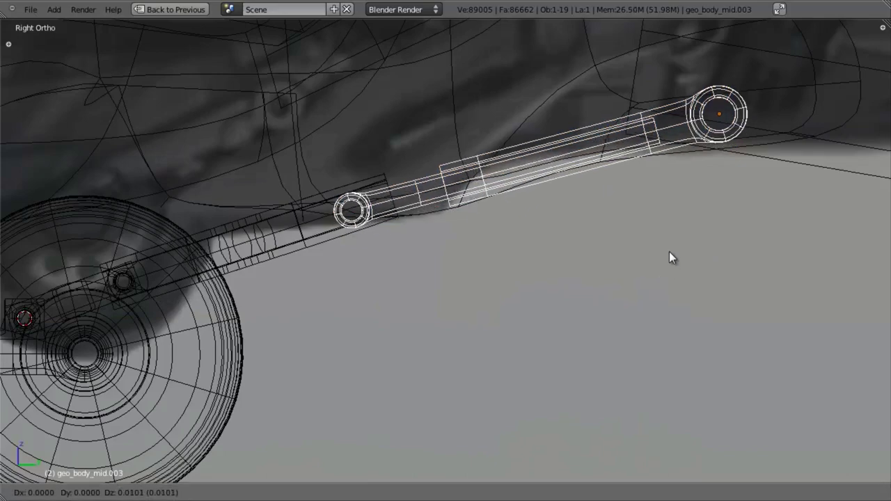
{"action": "left_click", "coordinate": [669, 249]}
{"action": "key", "text": "r"}
{"action": "left_click", "coordinate": [680, 245]}
Move the strut over the wheel arm and rotate it to match the arm's slope
{"action": "key", "text": "g"}
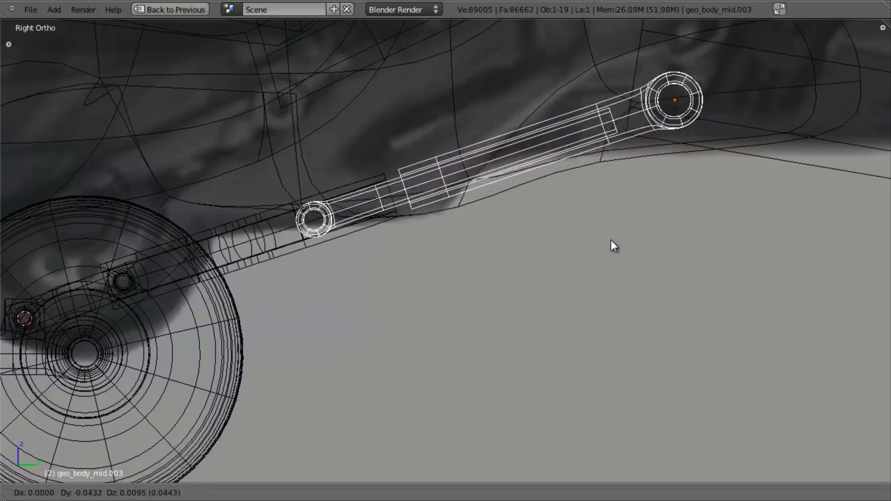
{"action": "left_click", "coordinate": [413, 310]}
{"action": "key", "text": "r"}
{"action": "left_click", "coordinate": [551, 317]}
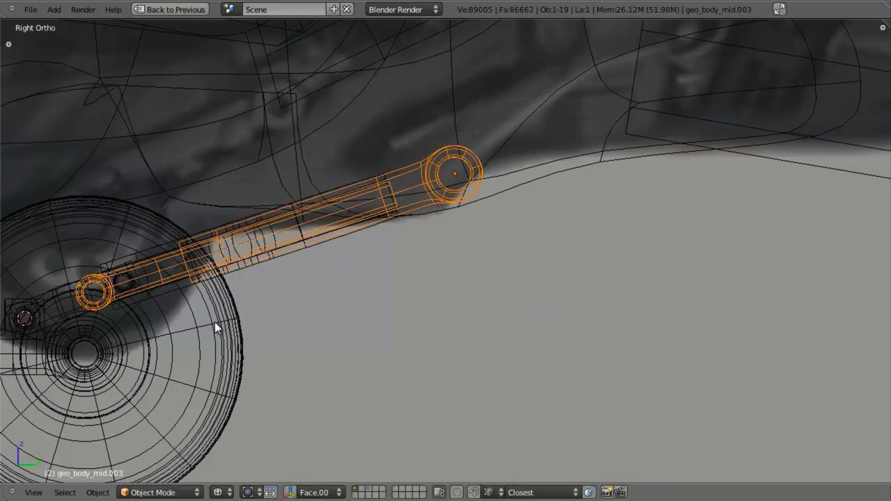
Move the strut about 0.26 along Y and 0.08 along Z, then nudge it -0.04 and -0.01 to seat its small ring in the arm's rear end
{"action": "key", "text": "g"}
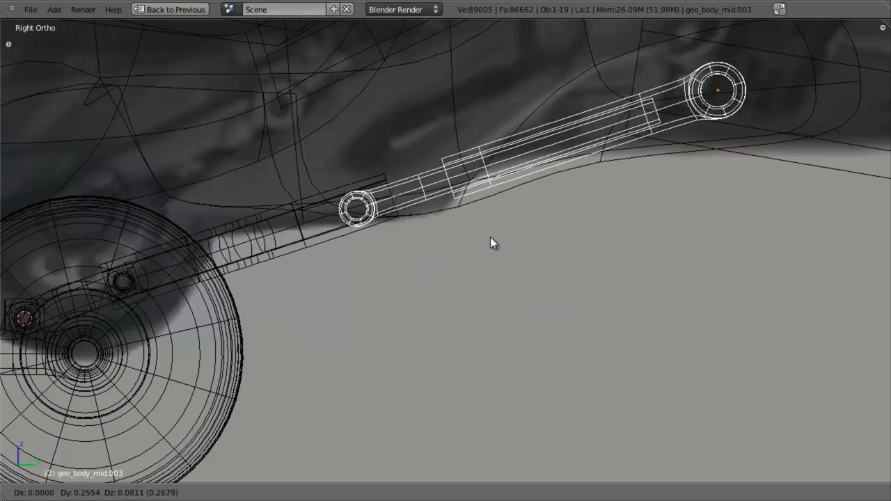
{"action": "left_click", "coordinate": [490, 236]}
{"action": "mouse_move", "coordinate": [490, 236]}
{"action": "middle_mouse_down"}
{"action": "mouse_move", "coordinate": [432, 213]}
{"action": "mouse_move", "coordinate": [451, 220]}
{"action": "mouse_move", "coordinate": [439, 183]}
{"action": "middle_mouse_up"}
{"action": "key", "text": "z"}
{"action": "key", "text": "KP_3"}
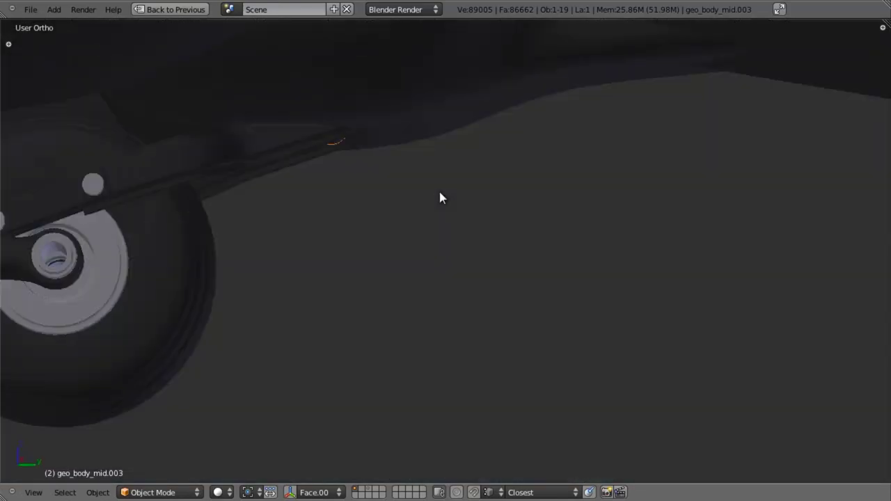
{"action": "key", "text": "z"}
{"action": "key", "text": "g"}
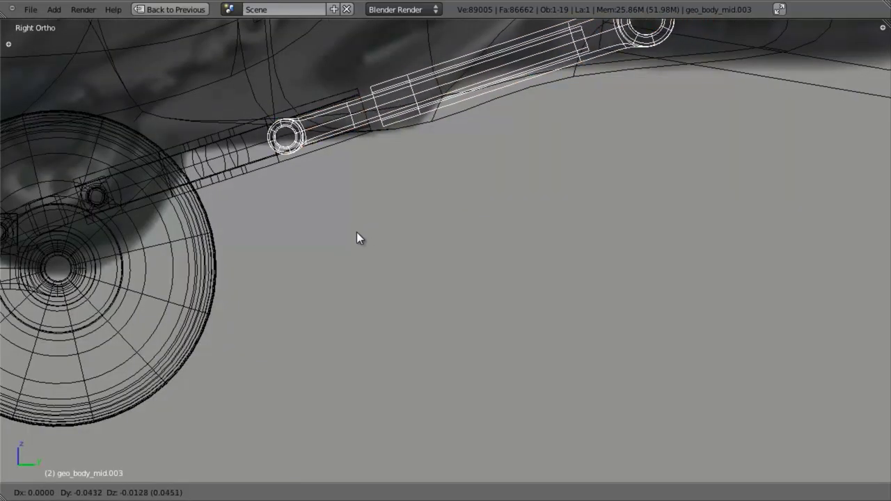
{"action": "left_click", "coordinate": [357, 232]}
Cut an edge loop across the wheel arm's channel in geo_body_mid.001, just behind the strut's small ring
{"action": "key", "text": "z"}
{"action": "middle_click_drag", "start_coordinate": [302, 146], "coordinate": [381, 254], "text": "shift"}
{"action": "key", "text": "z"}
{"action": "right_click", "coordinate": [374, 262]}
{"action": "scroll", "coordinate": [466, 300], "scroll_direction": "up", "scroll_amount": 4}
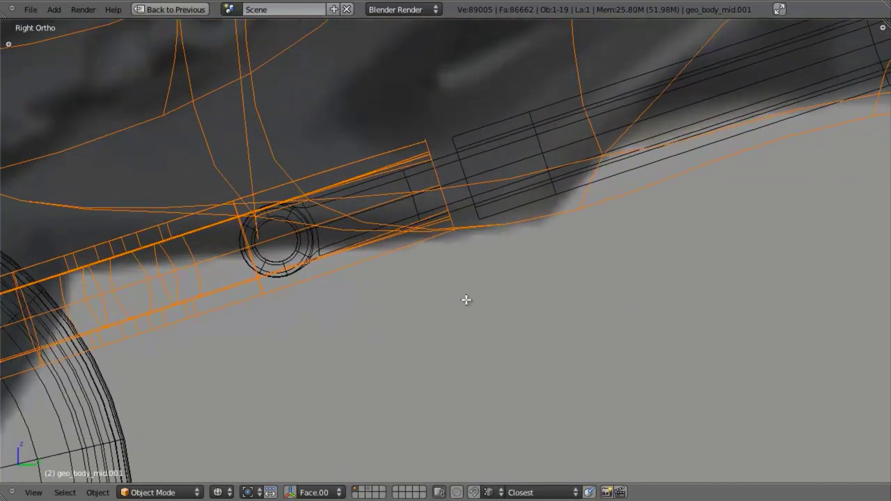
{"action": "key", "text": "Tab"}
{"action": "key", "text": "ctrl+r"}
{"action": "left_click", "coordinate": [360, 210]}
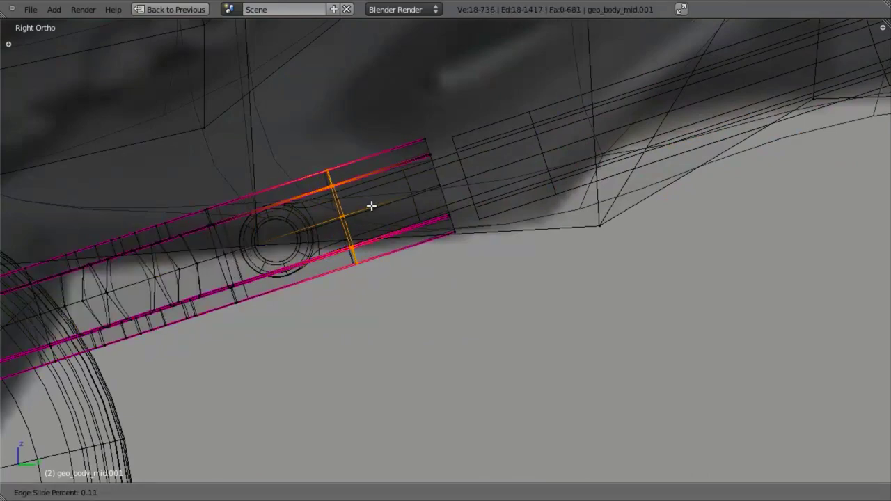
{"action": "left_click", "coordinate": [372, 213]}
Shorten the channel by deleting its end vertices beyond the new edge loop
{"action": "key", "text": "z"}
{"action": "middle_click_drag", "start_coordinate": [415, 215], "coordinate": [392, 108]}
{"action": "key", "text": "x"}
{"action": "left_click", "coordinate": [491, 217]}
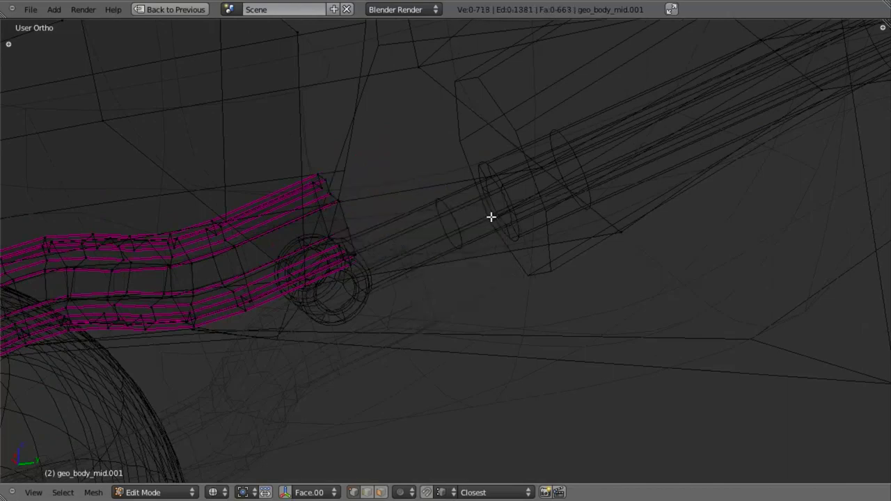
Fill the open ends of the channel's lower and upper ridges with four-sided faces
{"action": "key", "text": "z"}
{"action": "middle_click_drag", "start_coordinate": [492, 217], "coordinate": [537, 293]}
{"action": "scroll", "coordinate": [485, 222], "scroll_direction": "down", "scroll_amount": 3}
{"action": "scroll", "coordinate": [481, 224], "scroll_direction": "up", "scroll_amount": 7}
{"action": "middle_click_drag", "start_coordinate": [476, 225], "coordinate": [447, 259]}
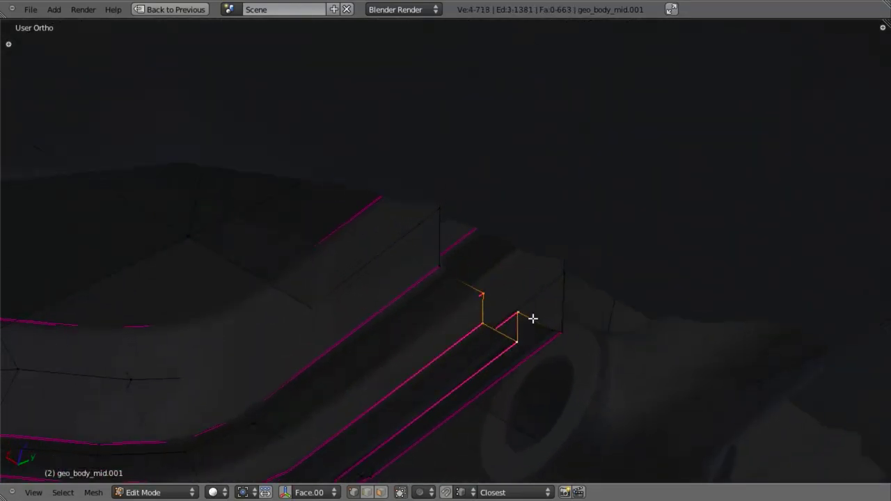
{"action": "key", "text": "f"}
{"action": "key", "text": "z"}
{"action": "right_click", "coordinate": [486, 170]}
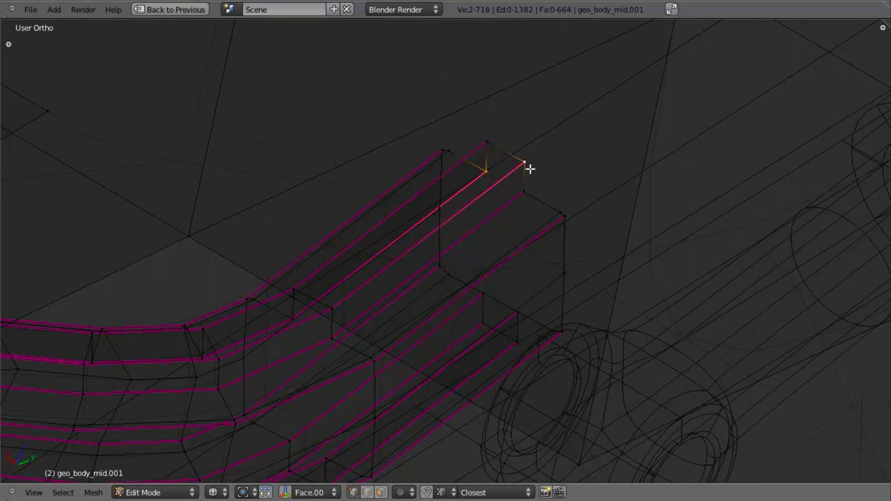
{"action": "scroll", "coordinate": [502, 175], "scroll_direction": "up", "scroll_amount": 4}
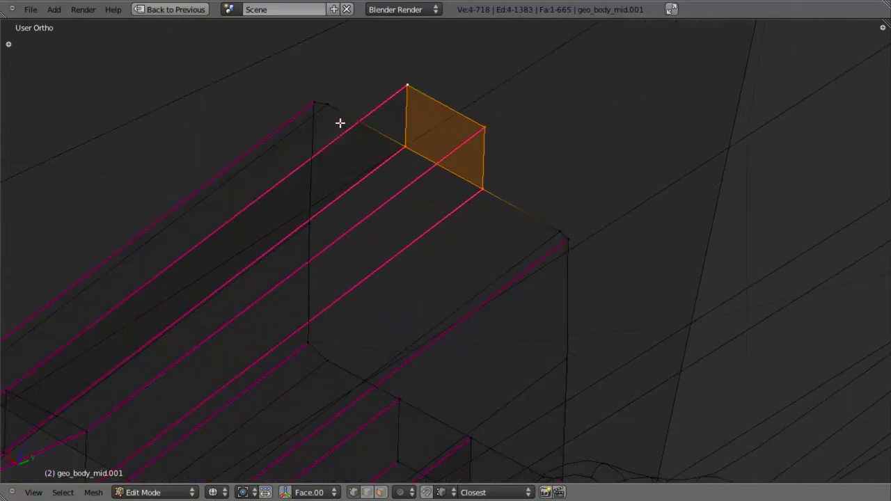
Fill the narrow face along one side of the channel's open end and the face beside it
{"action": "right_click", "coordinate": [331, 101]}
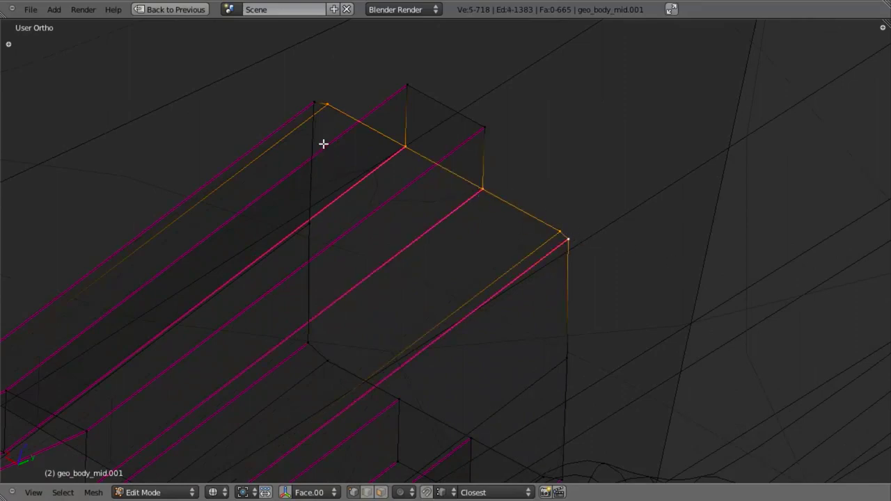
{"action": "middle_click_drag", "start_coordinate": [356, 287], "coordinate": [330, 203], "text": "shift"}
{"action": "right_click", "coordinate": [285, 265]}
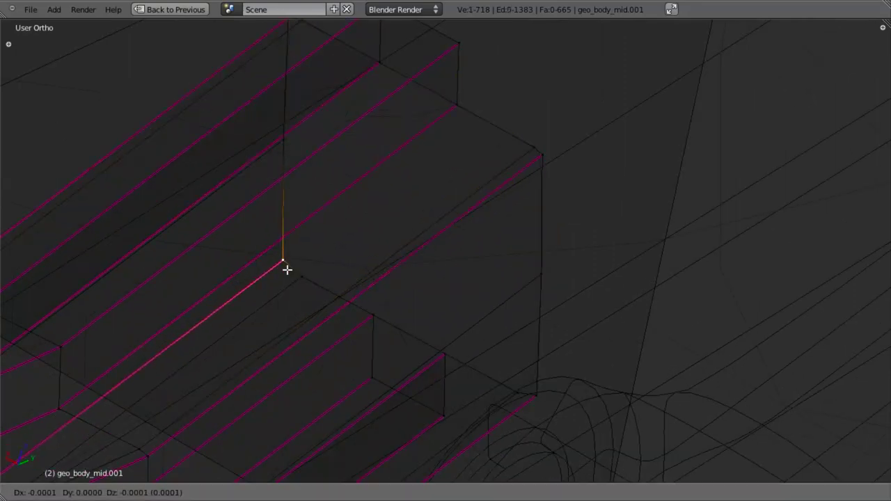
{"action": "right_click", "coordinate": [298, 276], "text": "shift"}
{"action": "scroll", "coordinate": [306, 139], "scroll_direction": "up", "scroll_amount": 2, "text": "shift"}
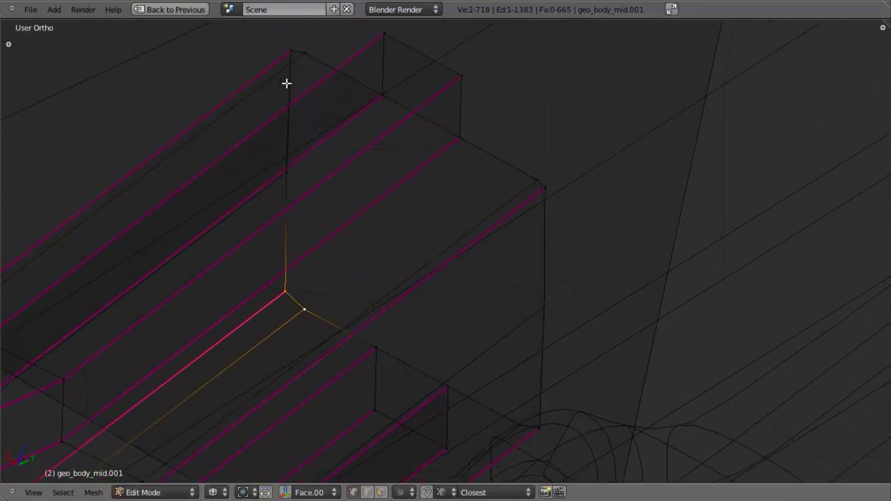
{"action": "key", "text": "f"}
{"action": "right_click", "coordinate": [312, 54]}
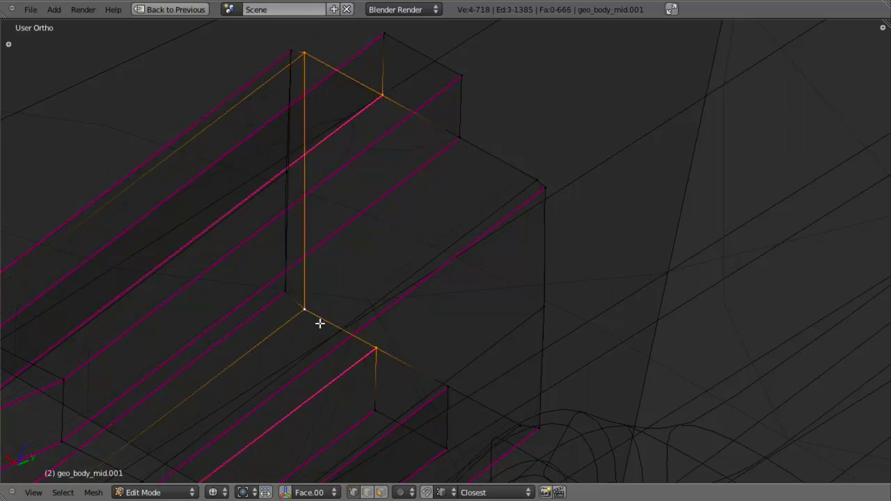
{"action": "key", "text": "f"}
Close the rest of the channel's open end by filling the middle face, the next wide face and the narrow face on the far side
{"action": "middle_click_drag", "start_coordinate": [372, 316], "coordinate": [403, 361]}
{"action": "key", "text": "a"}
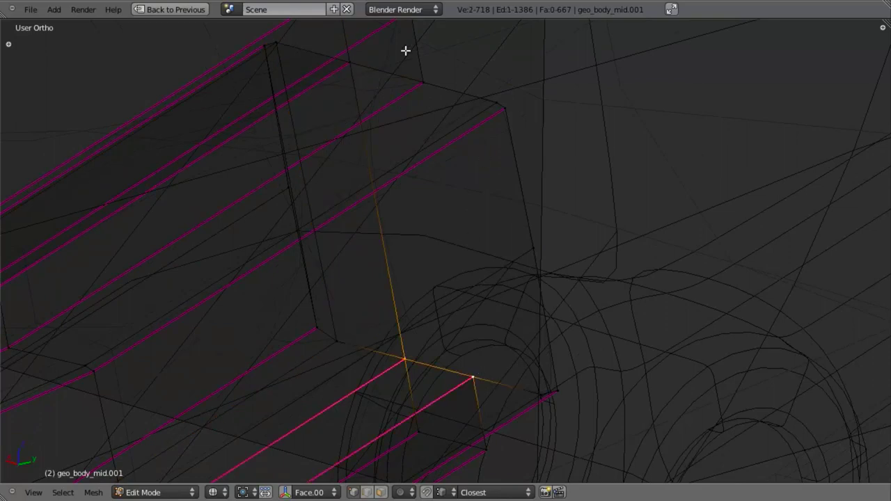
{"action": "key", "text": "f"}
{"action": "right_click", "coordinate": [422, 85]}
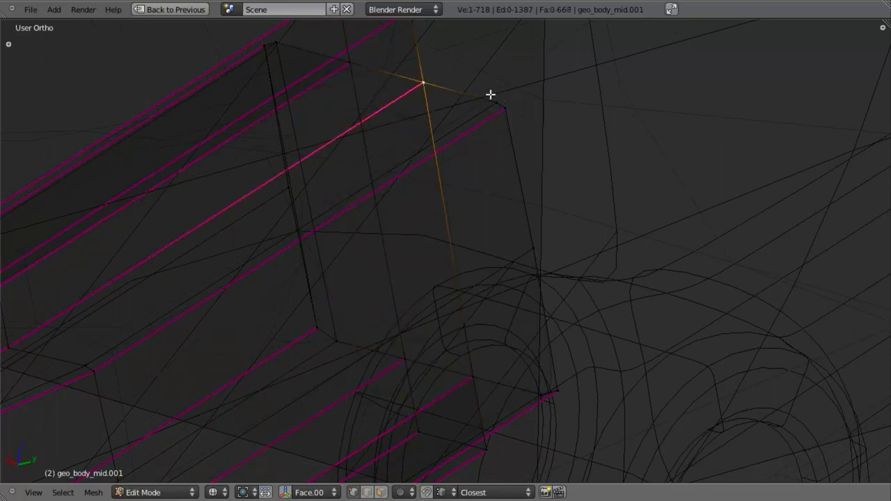
{"action": "key", "text": "f"}
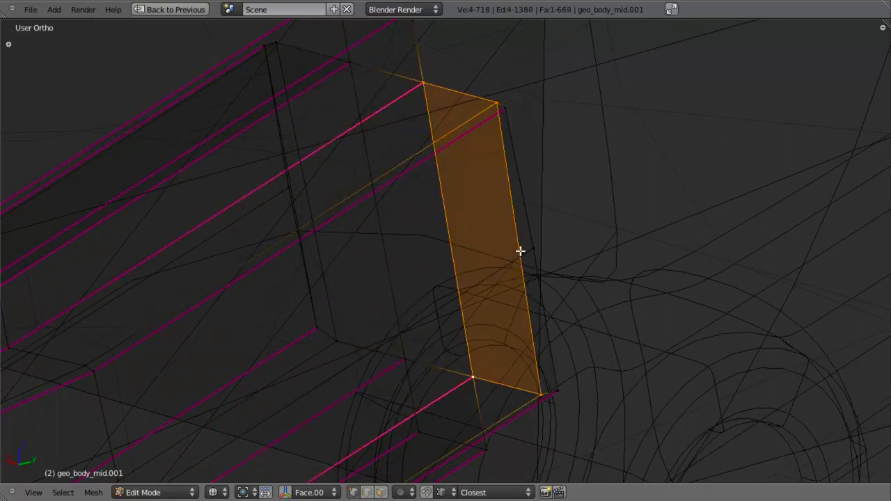
{"action": "key", "text": "a"}
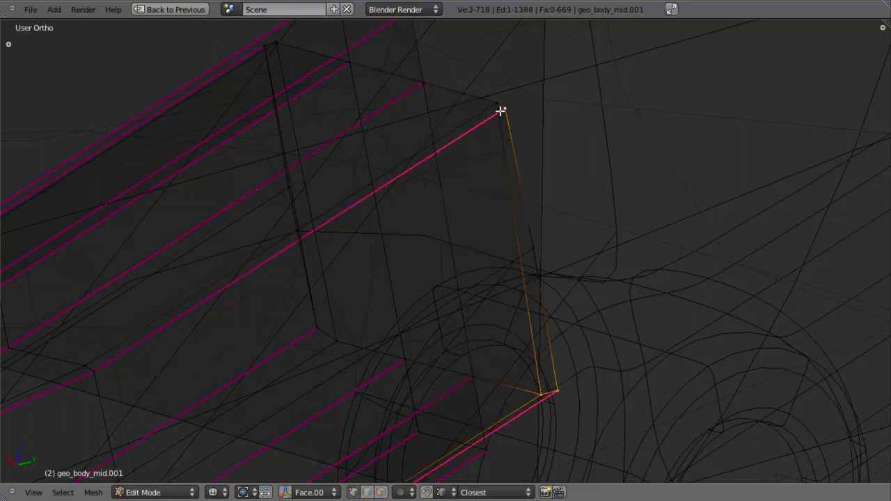
{"action": "key", "text": "f"}
{"action": "key", "text": "a"}
Cut an edge loop across the middle of the channel's end cap and merge the doubled vertices on its far side at the last one
{"action": "key", "text": "ctrl+r"}
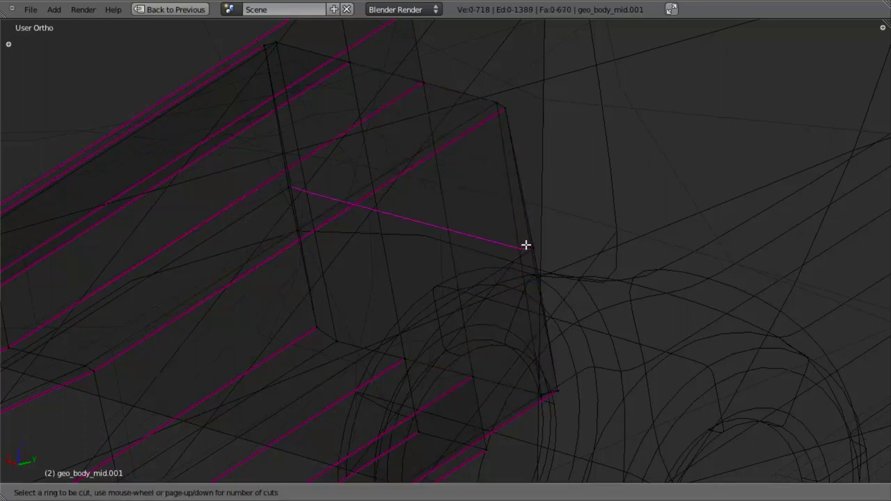
{"action": "left_click", "coordinate": [525, 245]}
{"action": "right_click", "coordinate": [295, 223]}
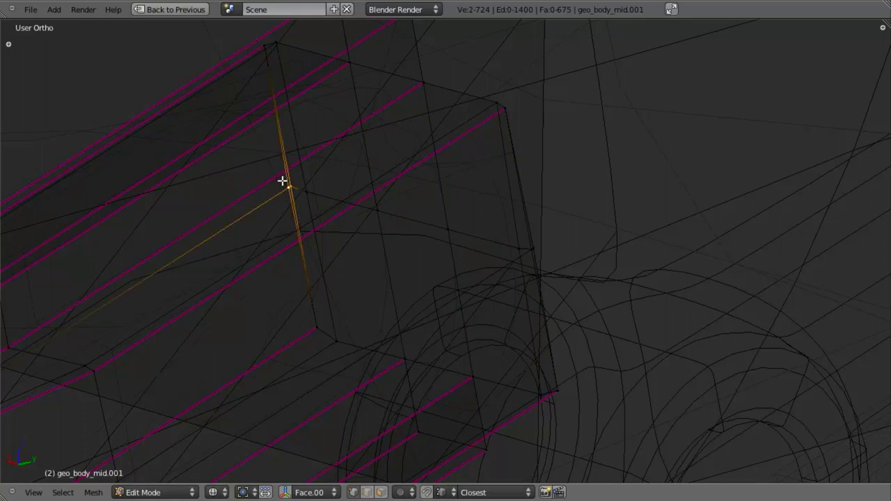
{"action": "key", "text": "w"}
{"action": "key", "text": "Escape"}
{"action": "key", "text": "a"}
{"action": "key", "text": "w"}
{"action": "left_click", "coordinate": [283, 172]}
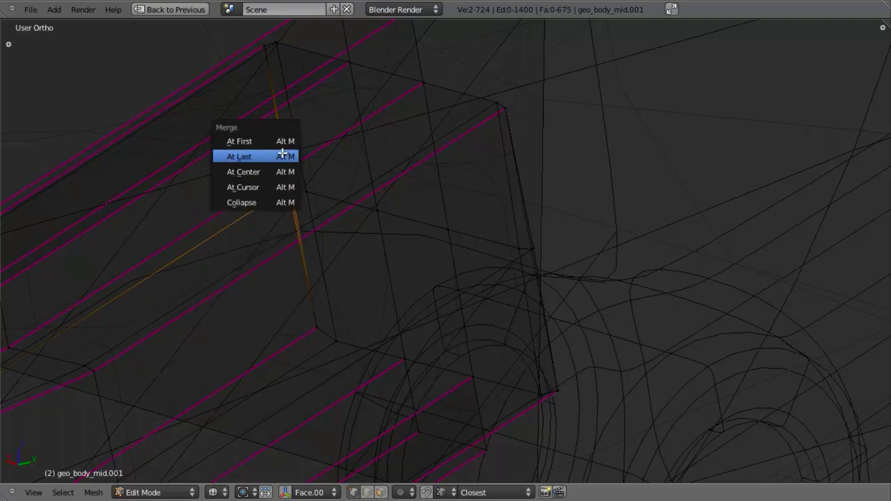
{"action": "left_click", "coordinate": [283, 154]}
Merge the two neighbouring vertices on the near side of the end cap's new loop at the last one
{"action": "key", "text": "w"}
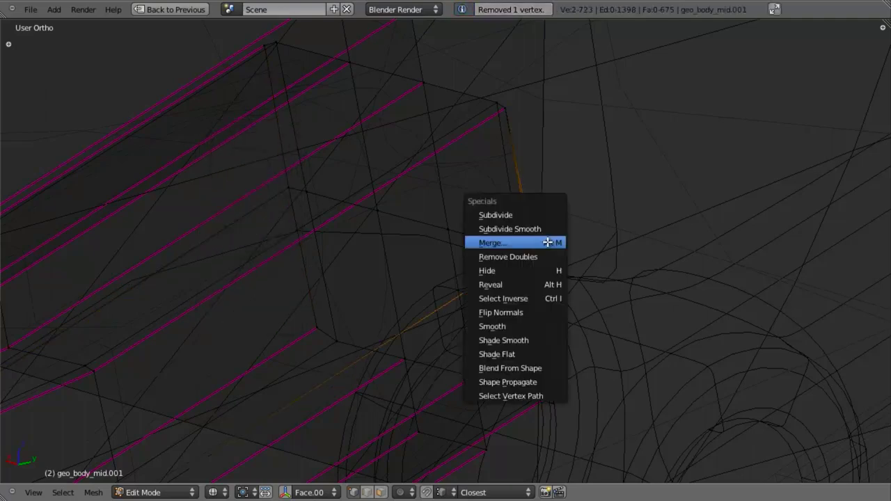
{"action": "left_click", "coordinate": [554, 240]}
{"action": "left_click", "coordinate": [555, 243]}
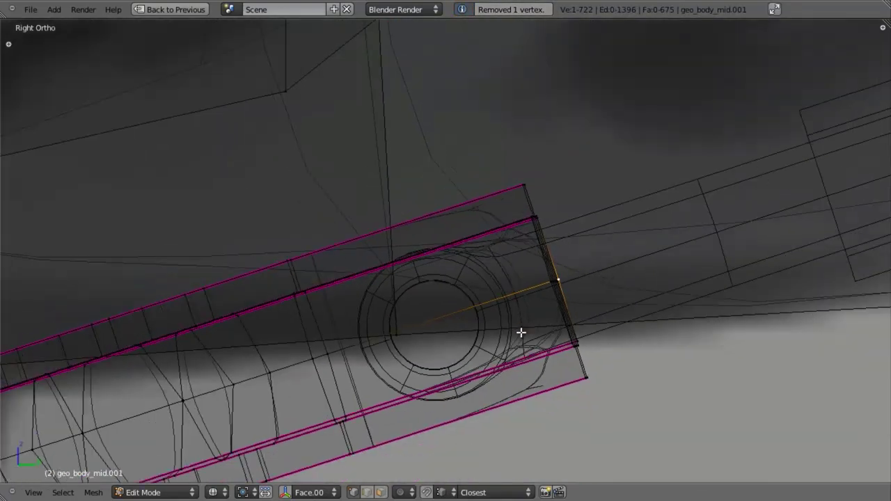
Add an edge loop around the channel and slide it close to the capped end
{"action": "key", "text": "ctrl+r"}
{"action": "left_click", "coordinate": [494, 237]}
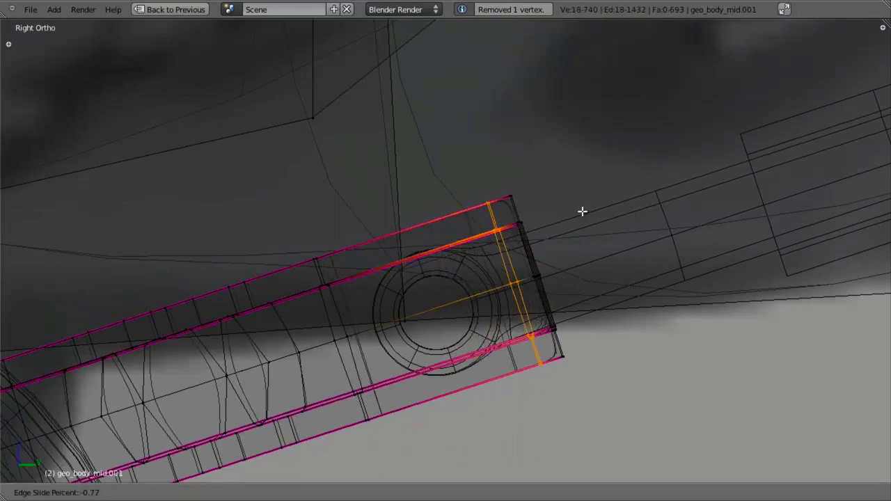
{"action": "left_click", "coordinate": [585, 207]}
Assign the dark grey material to the faces at the channel's capped end
{"action": "key", "text": "b"}
{"action": "left_click_drag", "start_coordinate": [501, 159], "coordinate": [657, 470]}
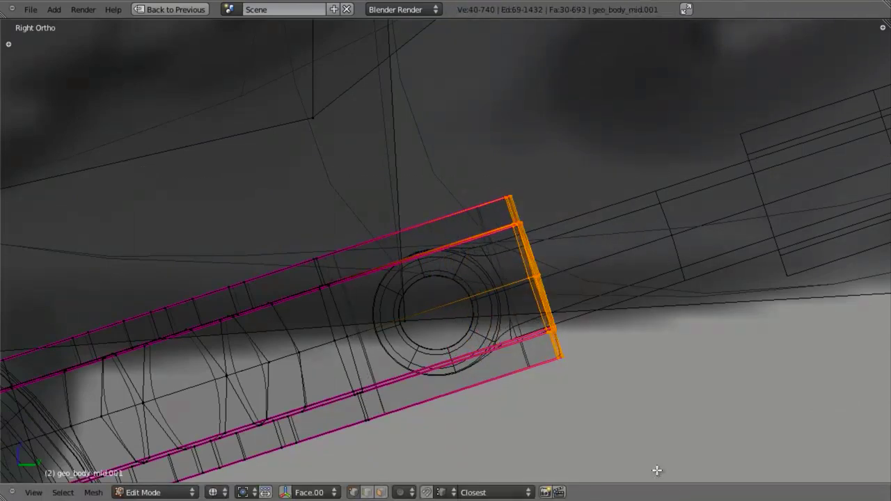
{"action": "key", "text": "shift+space"}
{"action": "left_click", "coordinate": [822, 148]}
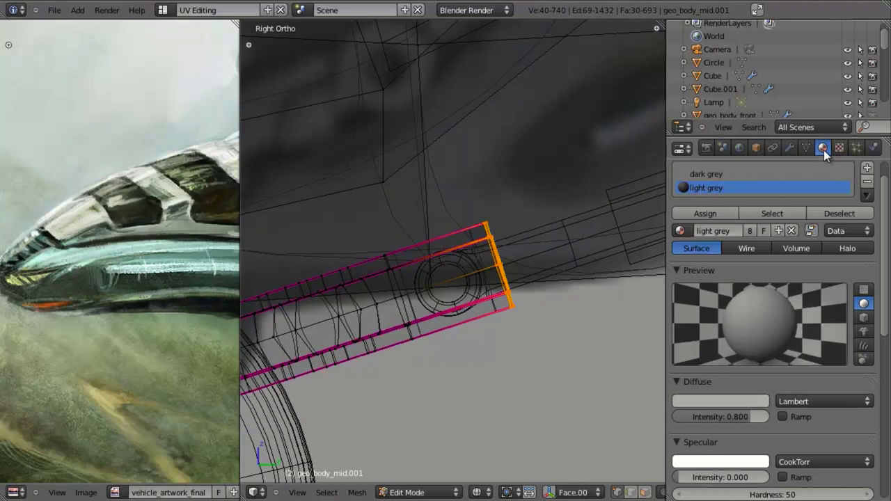
{"action": "left_click", "coordinate": [706, 174]}
{"action": "left_click", "coordinate": [716, 213]}
Move the channel's whole straight end section along the global X axis toward the strut's hub
{"action": "scroll", "coordinate": [462, 331], "scroll_direction": "up", "scroll_amount": 4}
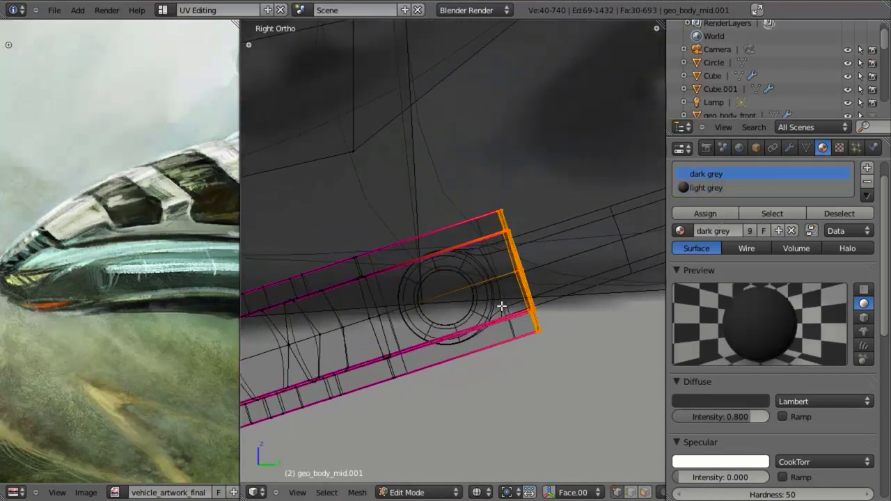
{"action": "scroll", "coordinate": [462, 332], "scroll_direction": "down", "scroll_amount": 3}
{"action": "middle_click_drag", "start_coordinate": [461, 355], "coordinate": [485, 254]}
{"action": "scroll", "coordinate": [441, 338], "scroll_direction": "down", "scroll_amount": 3}
{"action": "key", "text": "Tab"}
{"action": "key", "text": "z"}
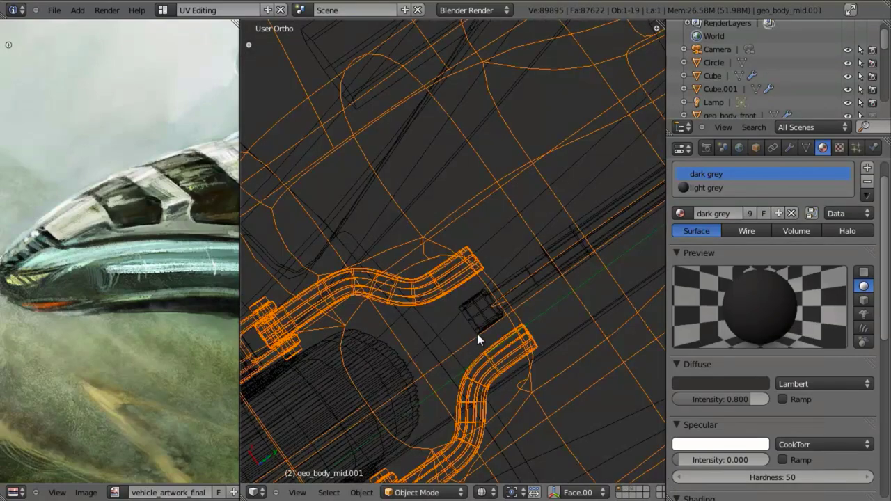
{"action": "key", "text": "Tab"}
{"action": "key", "text": "z"}
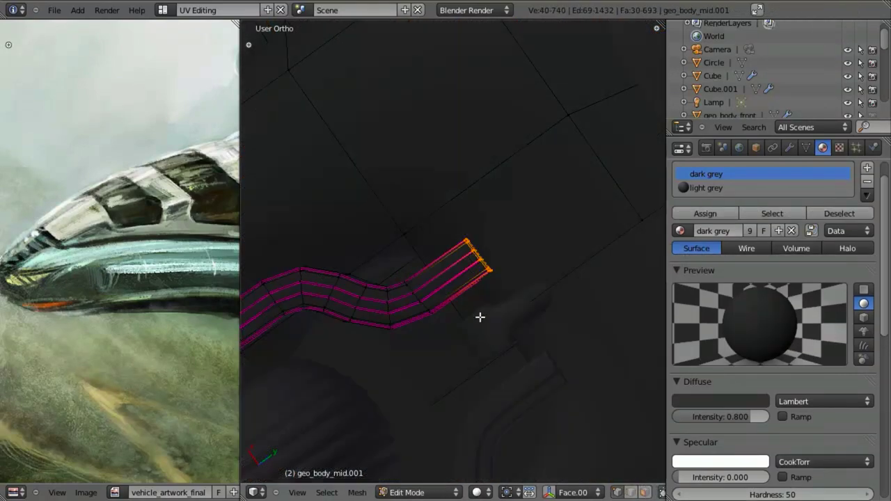
{"action": "mouse_move", "coordinate": [477, 338]}
{"action": "middle_mouse_down"}
{"action": "mouse_move", "coordinate": [457, 276]}
{"action": "mouse_move", "coordinate": [448, 310]}
{"action": "middle_mouse_up"}
{"action": "key", "text": "z"}
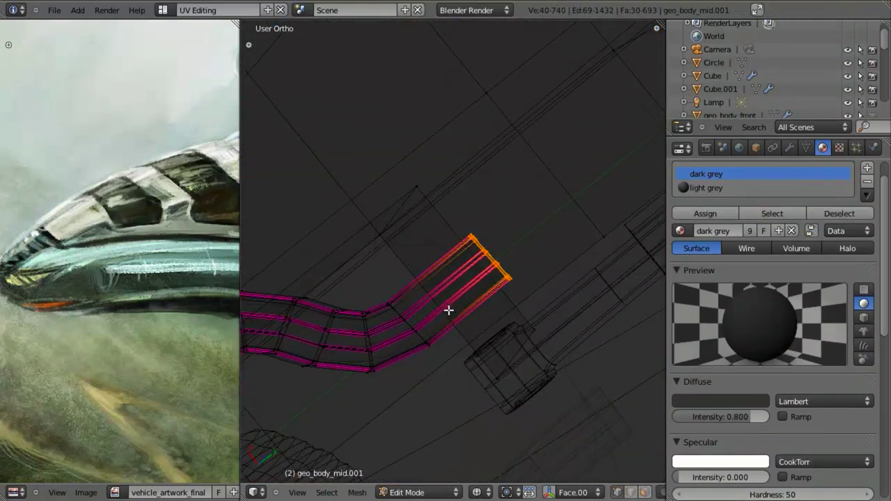
{"action": "left_click_drag", "start_coordinate": [387, 275], "coordinate": [468, 369]}
{"action": "key", "text": "g"}
{"action": "key", "text": "x"}
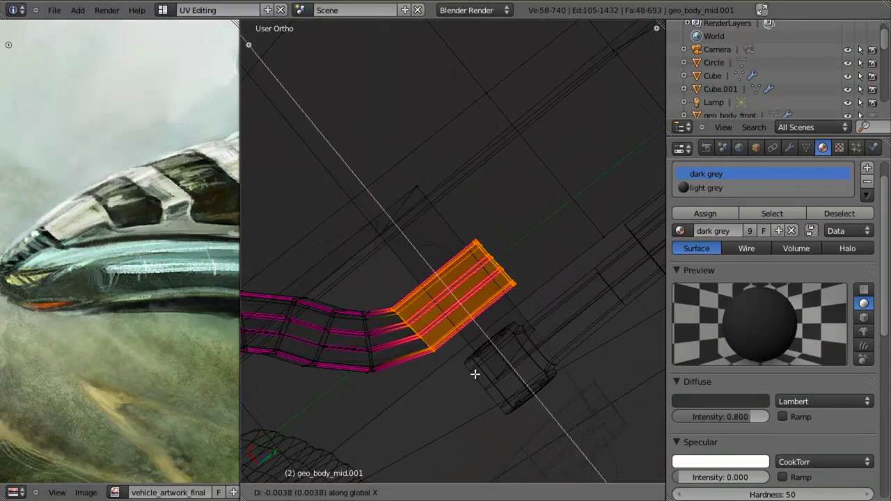
{"action": "left_click", "coordinate": [482, 381]}
Shift the two edge loops at the channel's bend toward the hub to smooth the curve, and finish editing the arm
{"action": "key", "text": "a"}
{"action": "right_click", "coordinate": [338, 328], "text": "alt"}
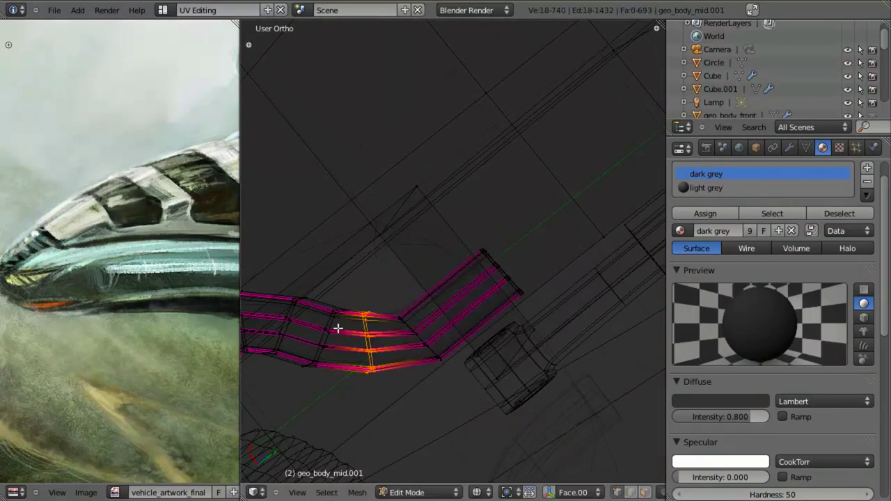
{"action": "right_click", "coordinate": [331, 320], "text": "alt+shift"}
{"action": "key", "text": "g"}
{"action": "left_click", "coordinate": [432, 341]}
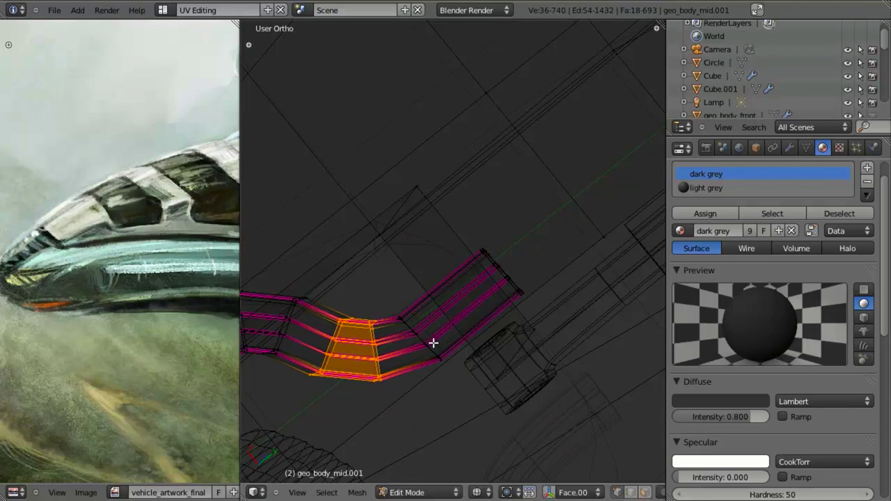
{"action": "key", "text": "z"}
{"action": "key", "text": "Tab"}
Open the strut mesh for editing and select the cylindrical hub at its end
{"action": "right_click", "coordinate": [496, 298]}
{"action": "key", "text": "z"}
{"action": "middle_click_drag", "start_coordinate": [487, 343], "coordinate": [451, 346], "text": "shift"}
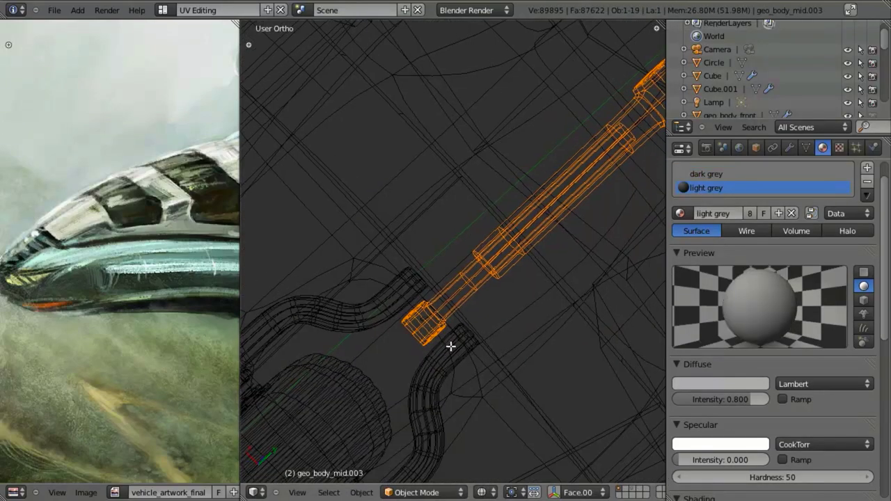
{"action": "key", "text": "Tab"}
{"action": "scroll", "coordinate": [430, 352], "scroll_direction": "up", "scroll_amount": 2}
{"action": "key", "text": "a"}
{"action": "scroll", "coordinate": [435, 334], "scroll_direction": "up", "scroll_amount": 5}
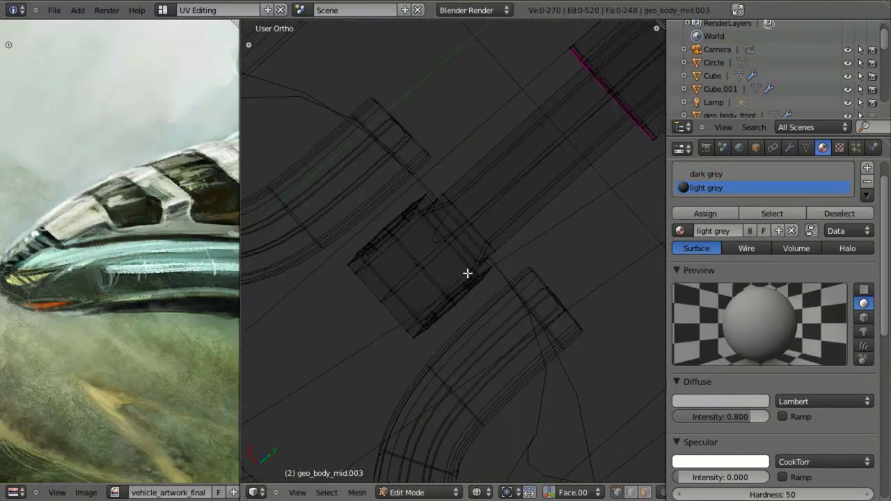
{"action": "scroll", "coordinate": [460, 277], "scroll_direction": "up", "scroll_amount": 3}
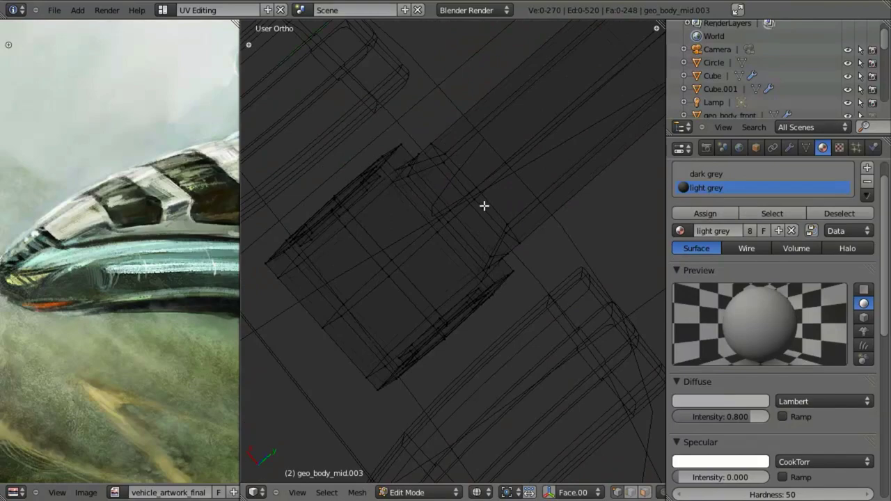
{"action": "key", "text": "KP_3"}
{"action": "scroll", "coordinate": [531, 290], "scroll_direction": "down", "scroll_amount": 4}
{"action": "key", "text": "b"}
{"action": "left_click_drag", "start_coordinate": [366, 154], "coordinate": [571, 345]}
{"action": "middle_click_drag", "start_coordinate": [569, 343], "coordinate": [494, 175]}
{"action": "scroll", "coordinate": [500, 157], "scroll_direction": "up", "scroll_amount": 3}
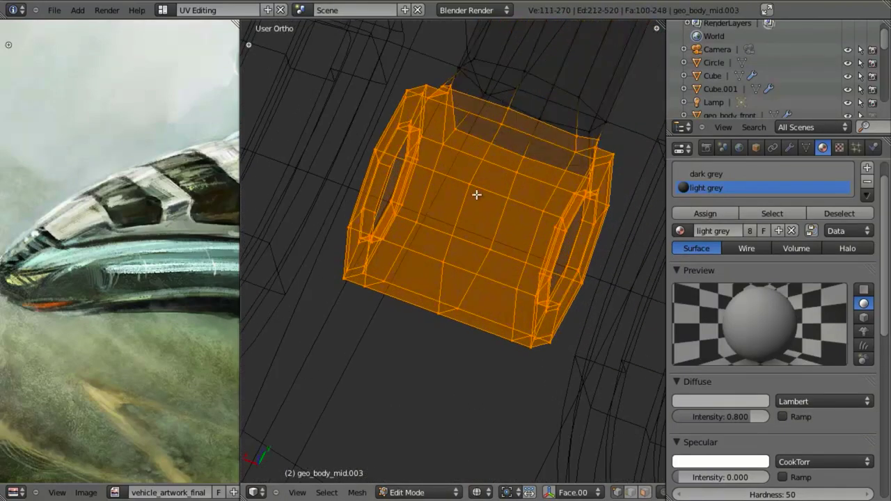
Widen the strut's hub by limiting the selection to its two end rings and scaling them apart along X
{"action": "key", "text": "z"}
{"action": "key", "text": "shift+l"}
{"action": "key", "text": "z"}
{"action": "middle_click_drag", "start_coordinate": [477, 148], "coordinate": [476, 179]}
{"action": "key", "text": "z"}
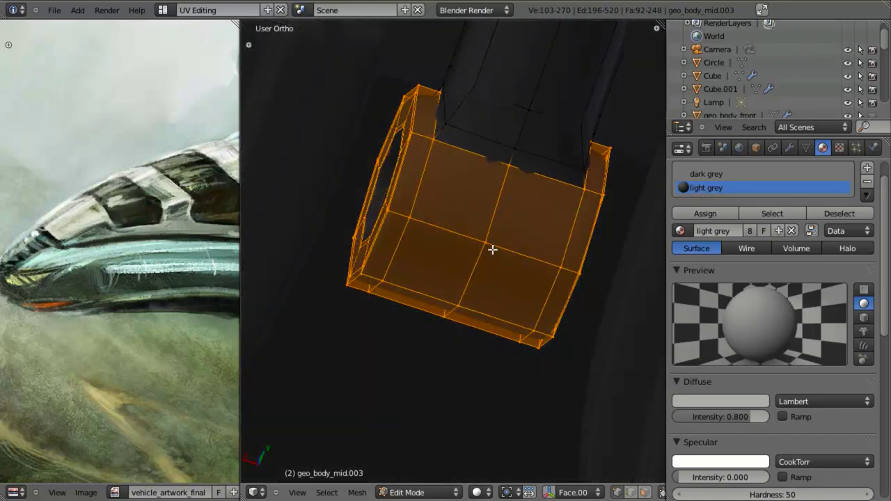
{"action": "middle_click_drag", "start_coordinate": [492, 250], "coordinate": [496, 215]}
{"action": "key", "text": "z"}
{"action": "mouse_move", "coordinate": [408, 165]}
{"action": "middle_mouse_down"}
{"action": "mouse_move", "coordinate": [515, 240]}
{"action": "mouse_move", "coordinate": [531, 188]}
{"action": "middle_mouse_up"}
{"action": "middle_click_drag", "start_coordinate": [314, 200], "coordinate": [295, 182]}
{"action": "left_click_drag", "start_coordinate": [393, 76], "coordinate": [561, 405]}
{"action": "key", "text": "s"}
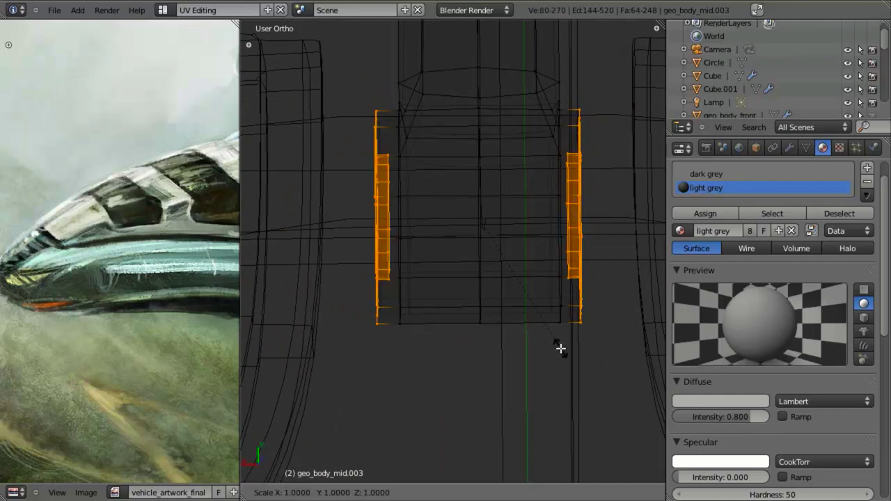
{"action": "key", "text": "x"}
{"action": "left_click", "coordinate": [591, 422]}
Select the inner octagonal edge loops of the openings on both sides of the hub
{"action": "key", "text": "z"}
{"action": "scroll", "coordinate": [564, 378], "scroll_direction": "down", "scroll_amount": 4}
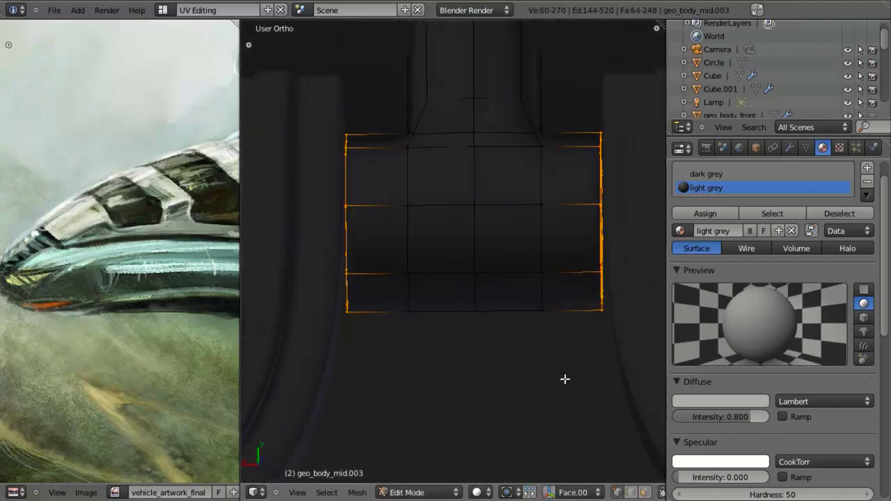
{"action": "mouse_move", "coordinate": [423, 339]}
{"action": "middle_mouse_down"}
{"action": "mouse_move", "coordinate": [413, 327]}
{"action": "mouse_move", "coordinate": [414, 291]}
{"action": "middle_mouse_up"}
{"action": "key", "text": "KP_3"}
{"action": "key", "text": "z"}
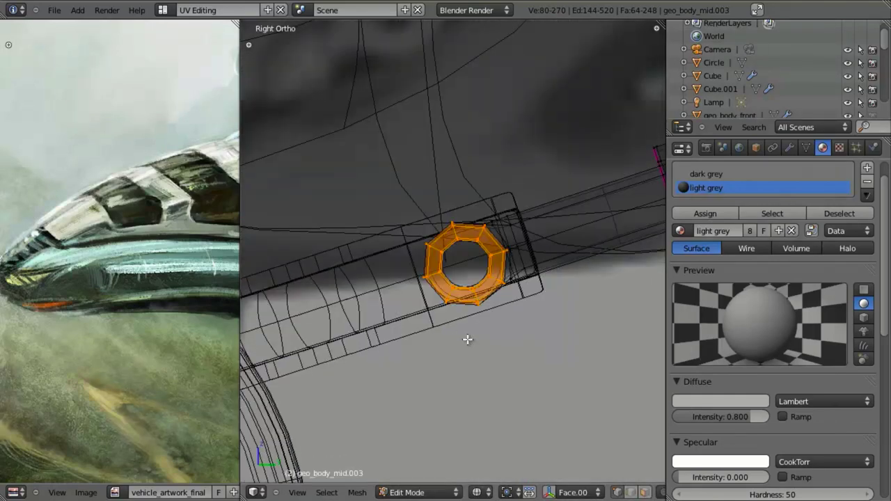
{"action": "scroll", "coordinate": [467, 338], "scroll_direction": "up", "scroll_amount": 5}
{"action": "key", "text": "a"}
{"action": "key", "text": "z"}
{"action": "scroll", "coordinate": [429, 255], "scroll_direction": "down", "scroll_amount": 2}
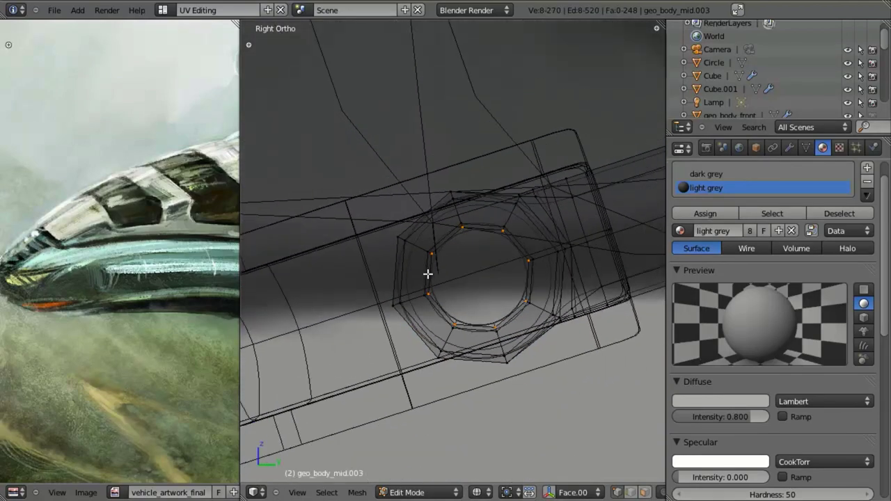
{"action": "key", "text": "z"}
{"action": "middle_click_drag", "start_coordinate": [427, 272], "coordinate": [455, 309]}
{"action": "scroll", "coordinate": [441, 287], "scroll_direction": "up", "scroll_amount": 3}
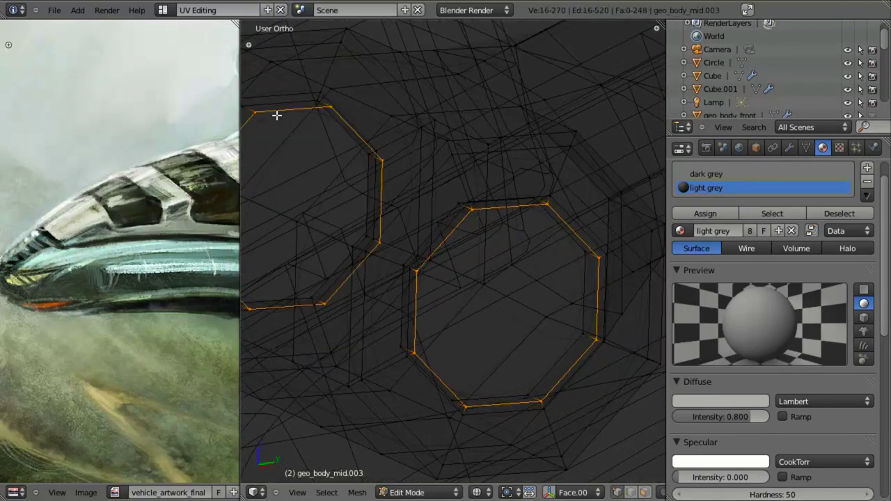
{"action": "scroll", "coordinate": [366, 213], "scroll_direction": "down", "scroll_amount": 6}
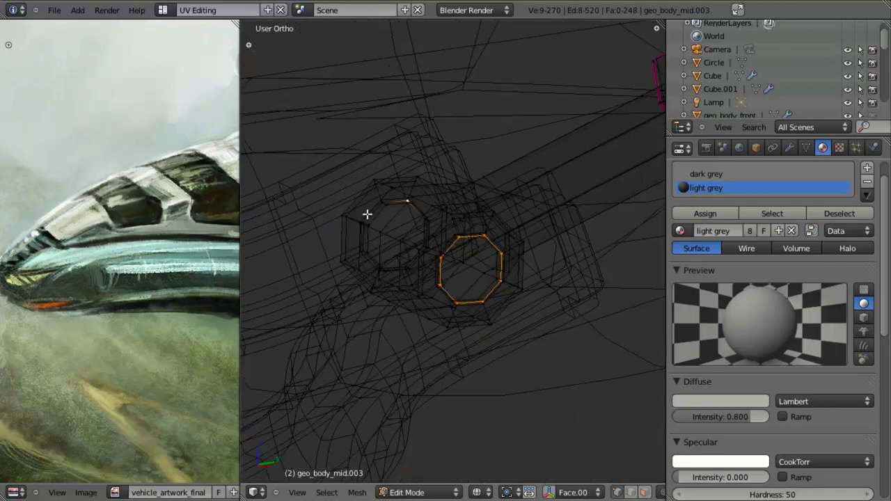
{"action": "scroll", "coordinate": [400, 211], "scroll_direction": "up", "scroll_amount": 5}
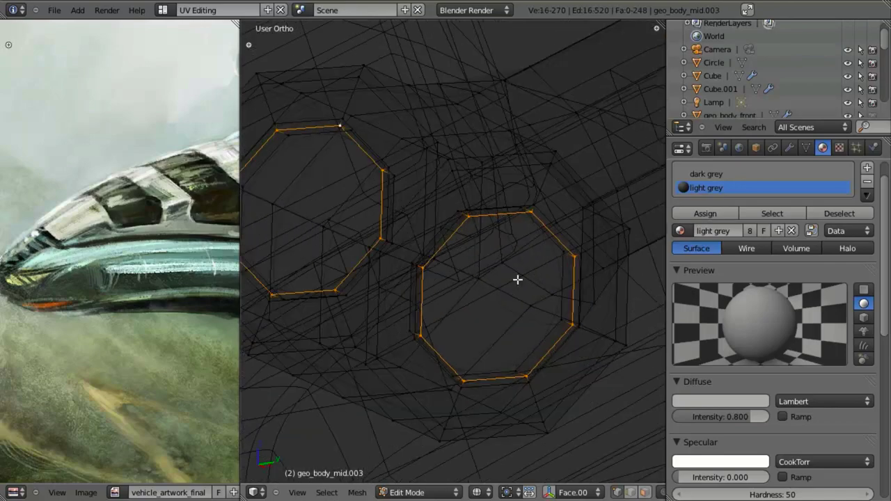
Duplicate the two octagonal loops and scale the copies apart along X by about 2.26
{"action": "scroll", "coordinate": [517, 279], "scroll_direction": "down", "scroll_amount": 2}
{"action": "middle_click_drag", "start_coordinate": [477, 325], "coordinate": [506, 350]}
{"action": "key", "text": "shift+d"}
{"action": "key", "text": "s"}
{"action": "key", "text": "shift+x"}
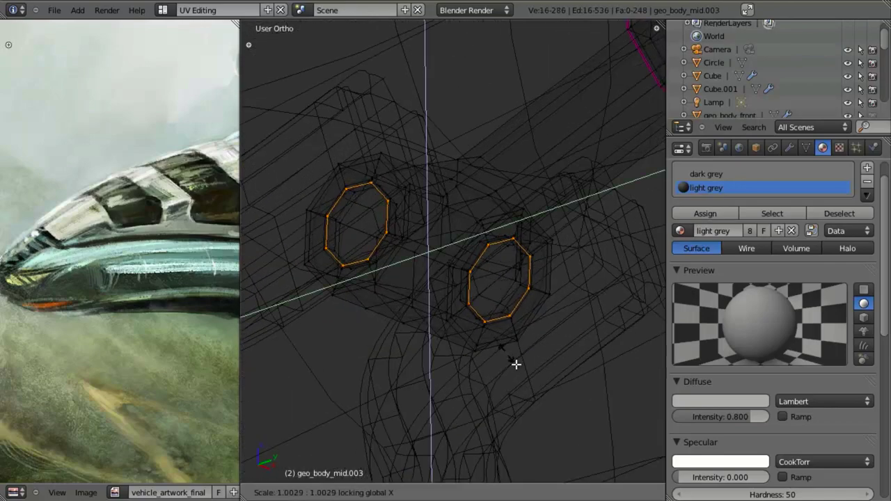
{"action": "key", "text": "x"}
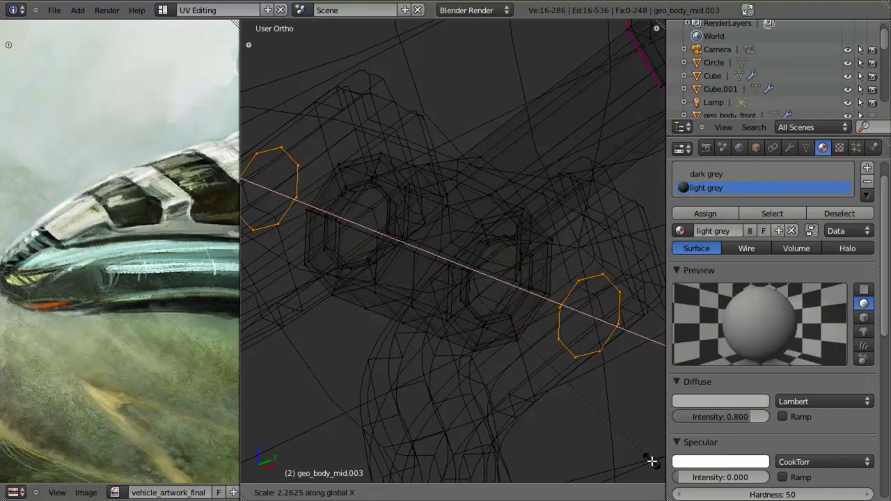
{"action": "left_click", "coordinate": [652, 461]}
Adjust the X spacing of the duplicated loops so they sit just outside the arm's channels
{"action": "key", "text": "z"}
{"action": "scroll", "coordinate": [536, 378], "scroll_direction": "down", "scroll_amount": 4}
{"action": "middle_click_drag", "start_coordinate": [536, 378], "coordinate": [558, 251]}
{"action": "key", "text": "s"}
{"action": "key", "text": "x"}
{"action": "left_click", "coordinate": [502, 178]}
{"action": "scroll", "coordinate": [501, 185], "scroll_direction": "up", "scroll_amount": 2}
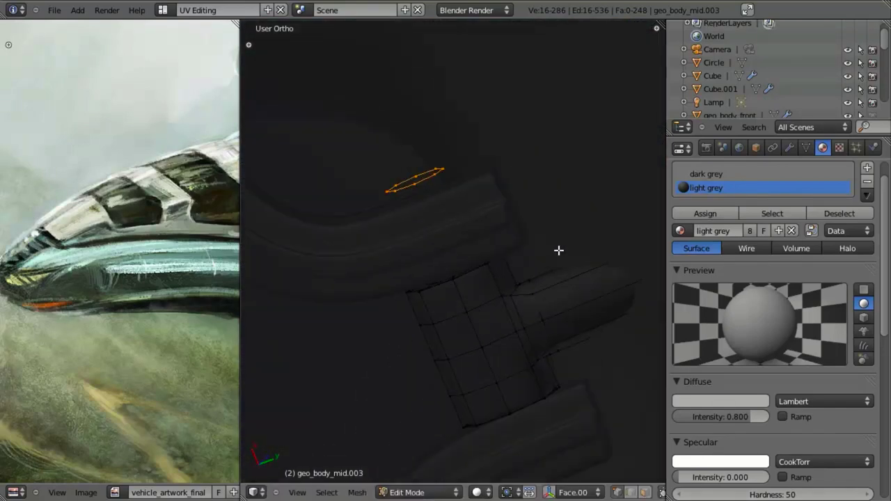
Extrude one outer octagonal loop inward twice to form narrow concentric rings for a bolt cap
{"action": "middle_click_drag", "start_coordinate": [506, 179], "coordinate": [453, 204]}
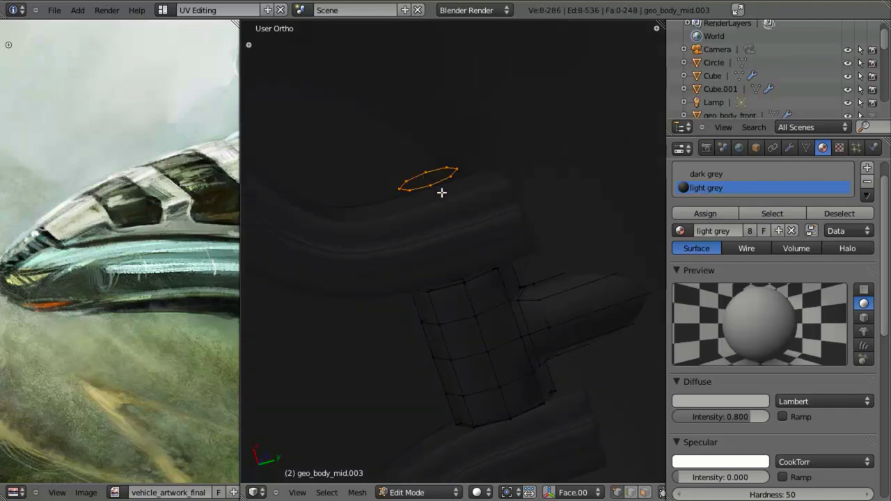
{"action": "key", "text": "s"}
{"action": "key", "text": "Escape"}
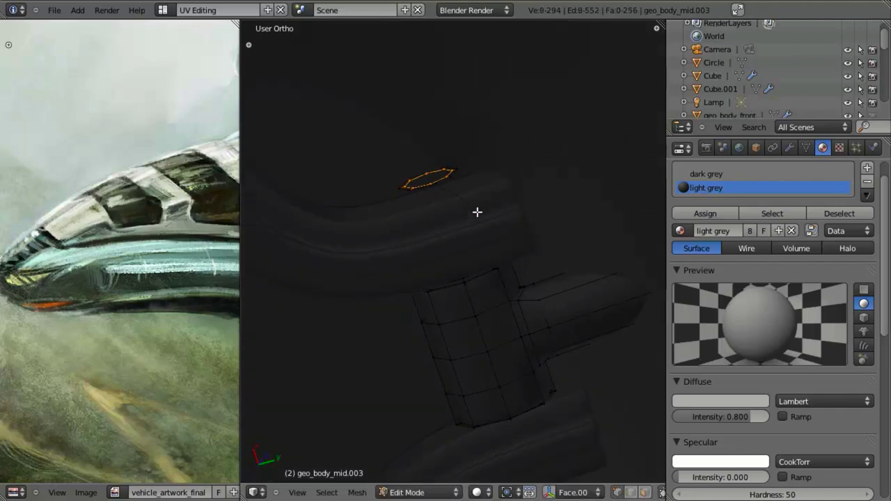
{"action": "middle_click_drag", "start_coordinate": [477, 211], "coordinate": [497, 287]}
{"action": "scroll", "coordinate": [497, 287], "scroll_direction": "up", "scroll_amount": 2}
{"action": "middle_click_drag", "start_coordinate": [471, 156], "coordinate": [497, 320], "text": "shift"}
{"action": "scroll", "coordinate": [501, 319], "scroll_direction": "up", "scroll_amount": 3}
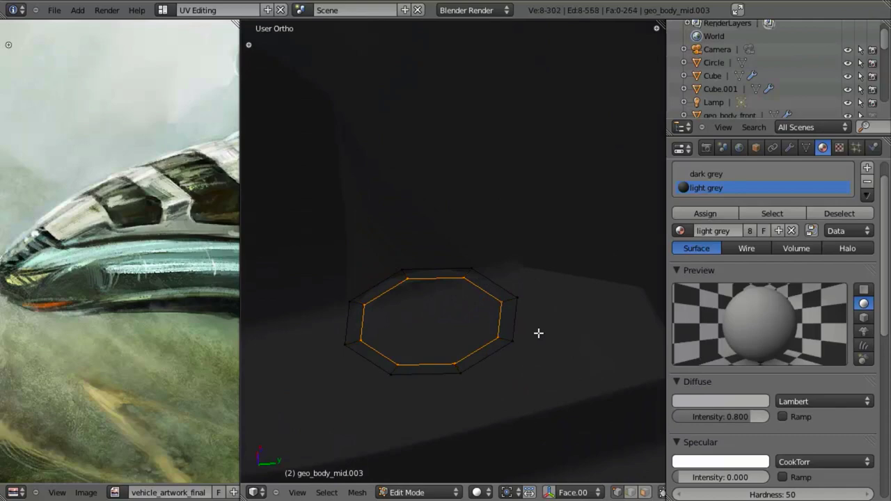
Close the cap by merging the innermost ring's vertices into one point at its centre
{"action": "key", "text": "w"}
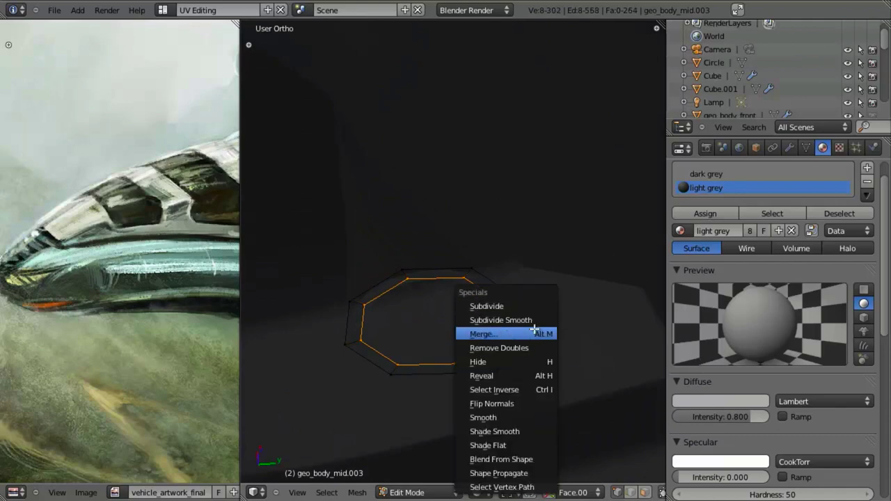
{"action": "left_click", "coordinate": [538, 334]}
{"action": "left_click", "coordinate": [534, 327]}
{"action": "middle_click_drag", "start_coordinate": [534, 327], "coordinate": [484, 290]}
{"action": "key", "text": "a"}
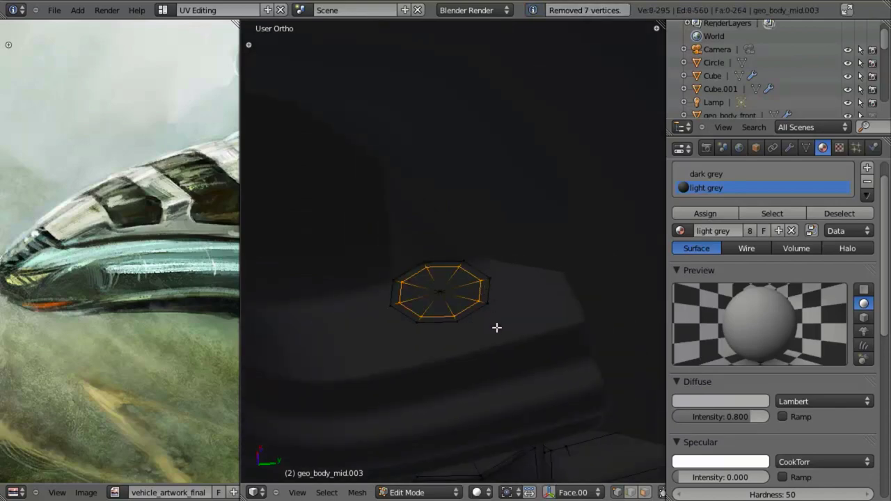
{"action": "right_click", "coordinate": [491, 287], "text": "alt"}
{"action": "scroll", "coordinate": [490, 290], "scroll_direction": "down", "scroll_amount": 3}
{"action": "middle_click_drag", "start_coordinate": [474, 397], "coordinate": [459, 286], "text": "shift"}
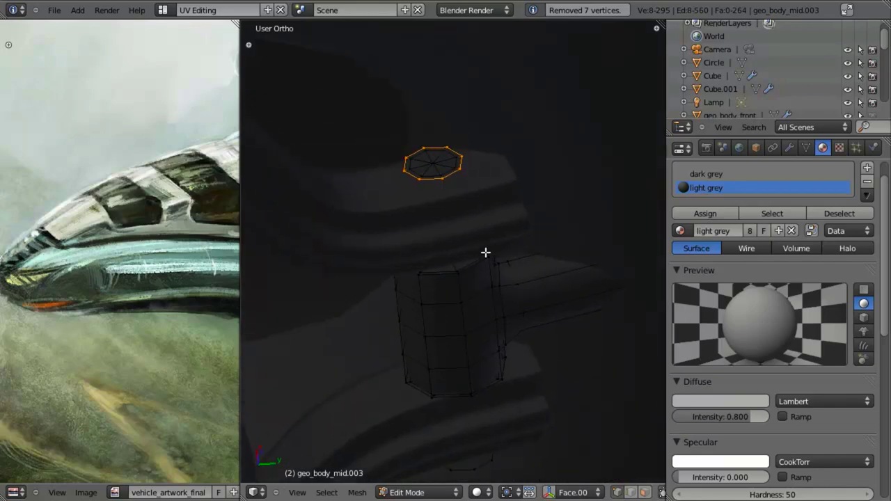
{"action": "key", "text": "e"}
{"action": "key", "text": "x"}
{"action": "left_click", "coordinate": [487, 256]}
{"action": "key", "text": "z"}
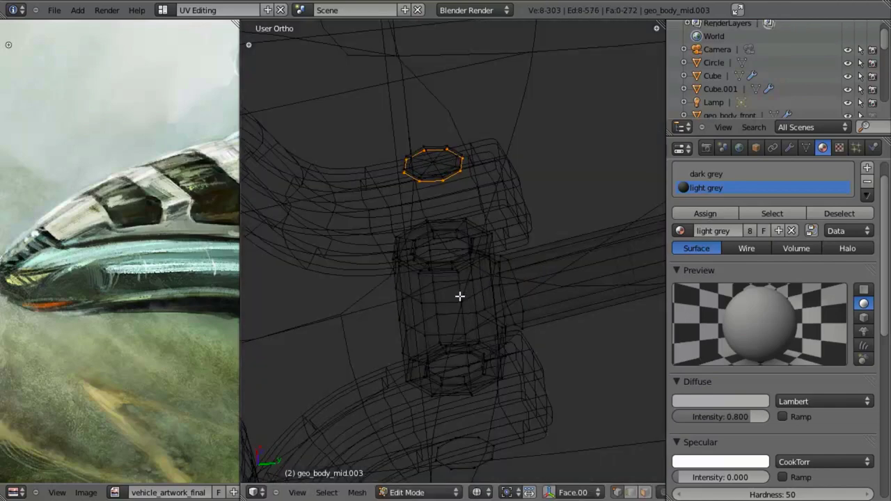
{"action": "middle_click_drag", "start_coordinate": [457, 329], "coordinate": [441, 273], "text": "shift"}
{"action": "mouse_move", "coordinate": [441, 272]}
{"action": "middle_mouse_down"}
{"action": "mouse_move", "coordinate": [435, 226]}
{"action": "mouse_move", "coordinate": [457, 216]}
{"action": "middle_mouse_up"}
{"action": "key", "text": "ctrl+z"}
{"action": "key", "text": "e"}
{"action": "right_click", "coordinate": [496, 435]}
{"action": "key", "text": "ctrl+z"}
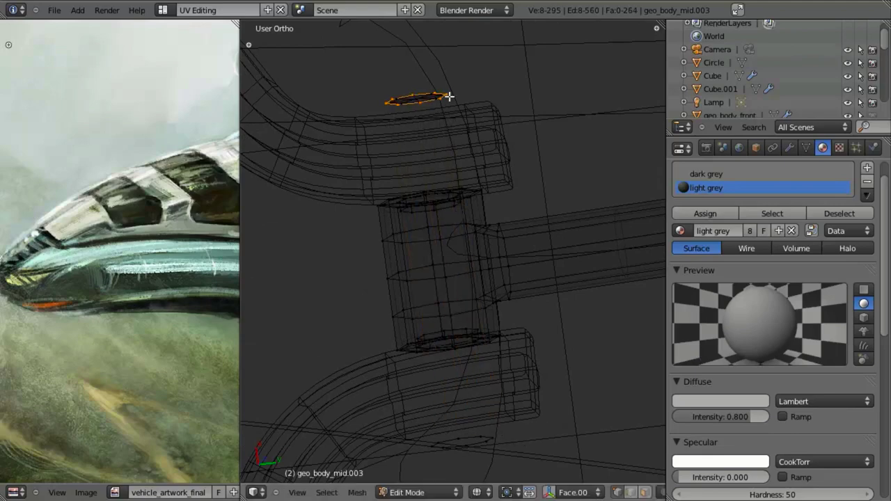
Extrude the whole octagonal bolt cap about 0.1265 along X through the joint to the opposite outer loop
{"action": "left_click_drag", "start_coordinate": [353, 60], "coordinate": [466, 130]}
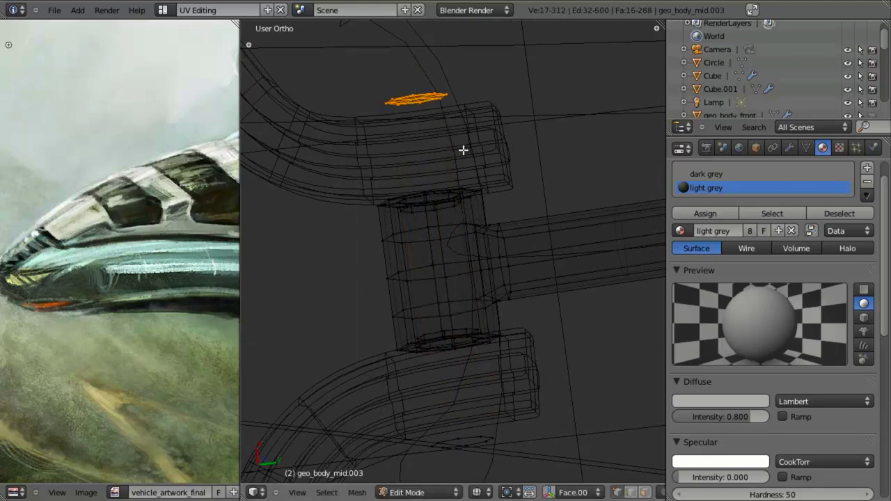
{"action": "key", "text": "e"}
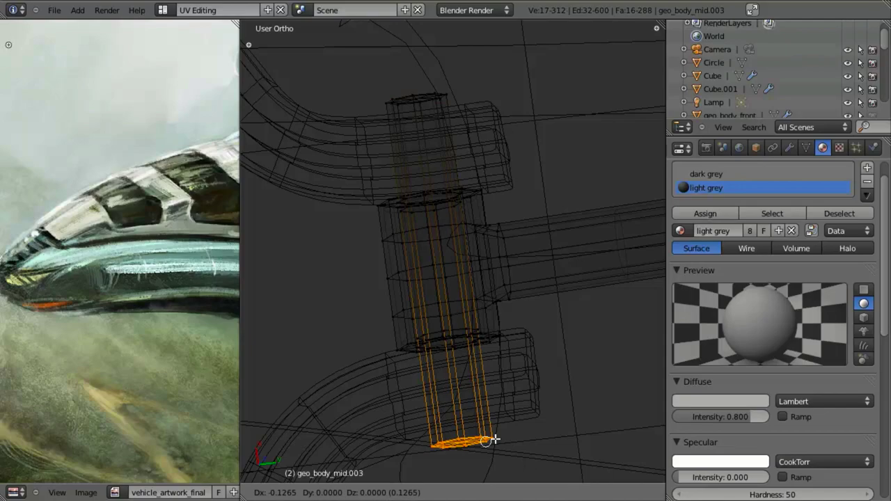
{"action": "left_click", "coordinate": [493, 440]}
Remove duplicate vertices from the entire strut mesh to weld the bolt's far end
{"action": "middle_click_drag", "start_coordinate": [473, 414], "coordinate": [483, 174]}
{"action": "key", "text": "a"}
{"action": "key", "text": "a"}
{"action": "key", "text": "w"}
{"action": "left_click", "coordinate": [453, 348]}
{"action": "key", "text": "a"}
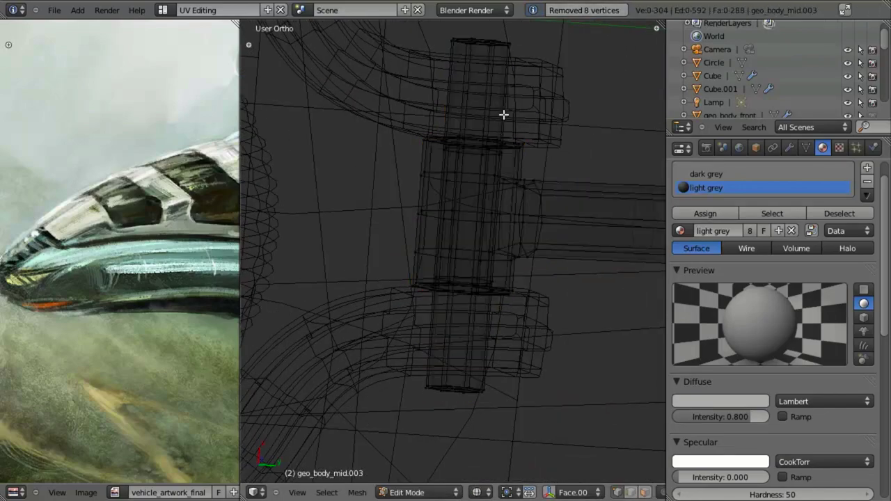
Add two edge loops around the bolt's shaft and scale them apart along X towards both ends
{"action": "key", "text": "ctrl+r"}
{"action": "left_click", "coordinate": [503, 114]}
{"action": "key", "text": "s"}
{"action": "key", "text": "x"}
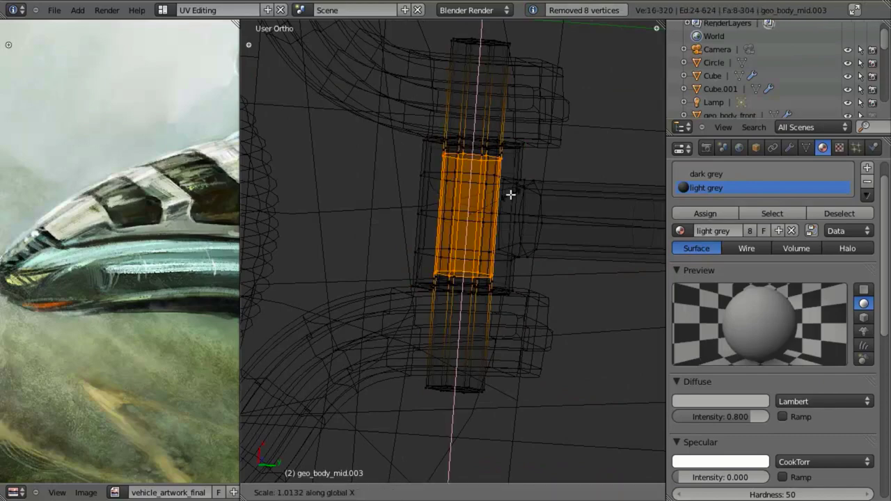
{"action": "left_click", "coordinate": [580, 134]}
{"action": "key", "text": "z"}
{"action": "key", "text": "Tab"}
Apply smooth shading to the entire strut mesh
{"action": "middle_click_drag", "start_coordinate": [415, 252], "coordinate": [438, 233]}
{"action": "key", "text": "Tab"}
{"action": "key", "text": "a"}
{"action": "key", "text": "a"}
{"action": "key", "text": "w"}
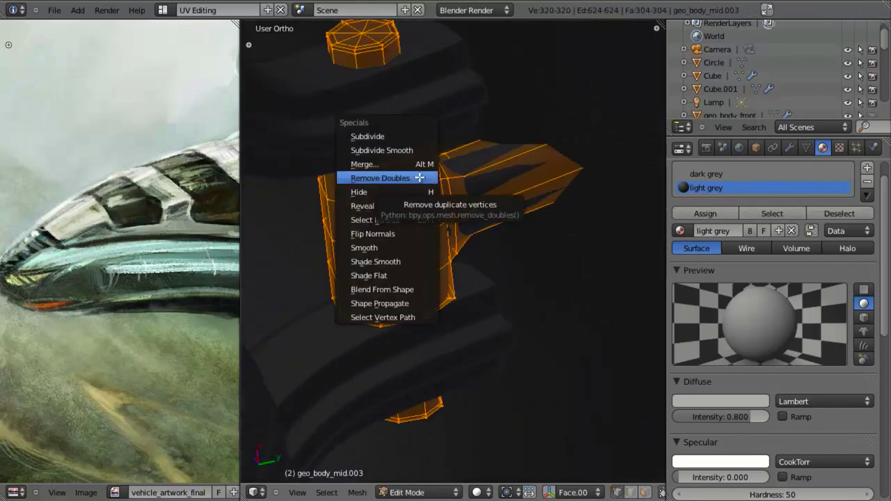
{"action": "left_click", "coordinate": [410, 262]}
{"action": "key", "text": "a"}
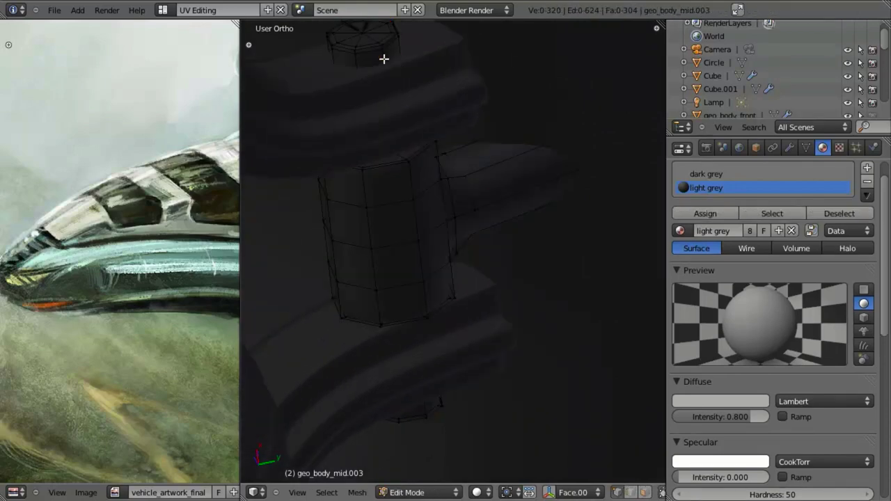
Assign the light grey material to the linked bolt geometry and leave mesh editing
{"action": "key", "text": "a"}
{"action": "key", "text": "l"}
{"action": "left_click", "coordinate": [717, 210]}
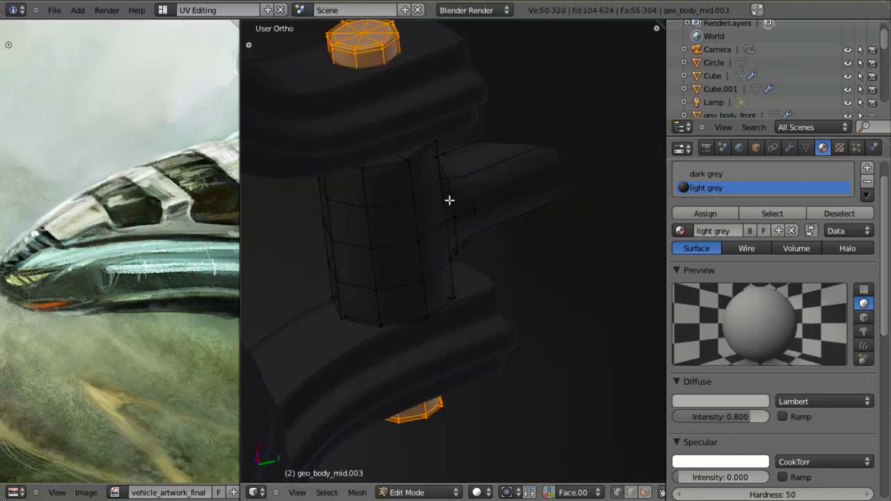
{"action": "scroll", "coordinate": [450, 201], "scroll_direction": "down", "scroll_amount": 4}
{"action": "key", "text": "Tab"}
Select the aircraft's mid-body object and open its mesh for editing
{"action": "scroll", "coordinate": [456, 250], "scroll_direction": "down", "scroll_amount": 5}
{"action": "mouse_move", "coordinate": [458, 264]}
{"action": "middle_mouse_down"}
{"action": "mouse_move", "coordinate": [476, 290]}
{"action": "mouse_move", "coordinate": [430, 248]}
{"action": "mouse_move", "coordinate": [431, 188]}
{"action": "mouse_move", "coordinate": [426, 244]}
{"action": "mouse_move", "coordinate": [439, 196]}
{"action": "middle_mouse_up"}
{"action": "key", "text": "KP_3"}
{"action": "scroll", "coordinate": [475, 289], "scroll_direction": "down", "scroll_amount": 3}
{"action": "key", "text": "z"}
{"action": "right_click", "coordinate": [492, 268]}
{"action": "key", "text": "z"}
{"action": "key", "text": "Tab"}
{"action": "scroll", "coordinate": [425, 244], "scroll_direction": "up", "scroll_amount": 3}
{"action": "key", "text": "z"}
{"action": "key", "text": "z"}
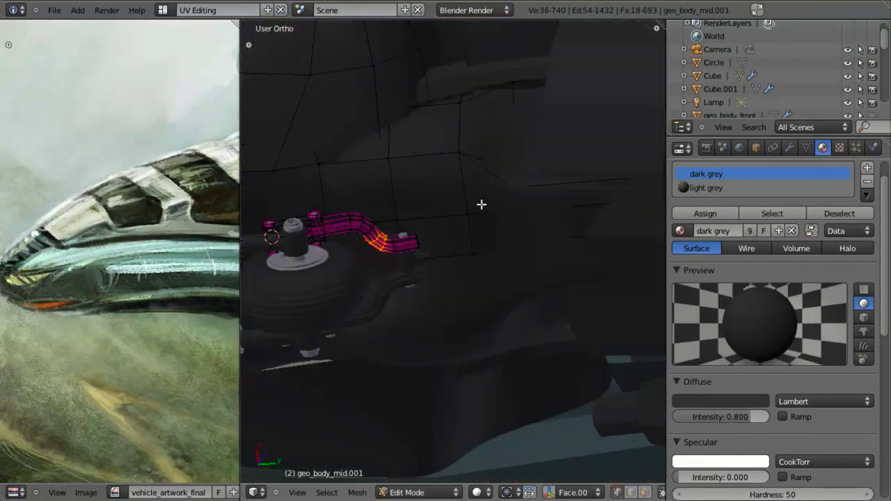
Add an edge loop across the body panels beside the curved arm, slid about -0.88 towards the neighbouring edge
{"action": "key", "text": "z"}
{"action": "key", "text": "z"}
{"action": "middle_click_drag", "start_coordinate": [426, 128], "coordinate": [449, 174]}
{"action": "key", "text": "a"}
{"action": "key", "text": "ctrl+r"}
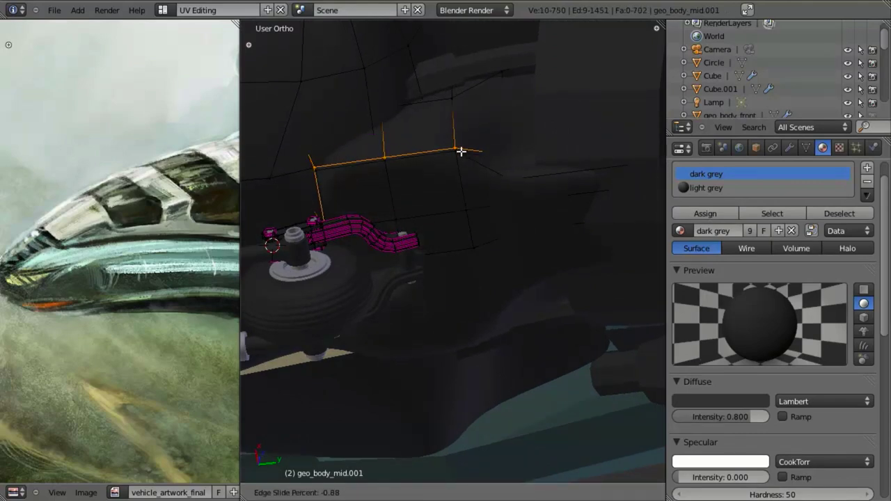
{"action": "left_click", "coordinate": [460, 152]}
Add a centred edge loop across the body panels just beyond the end of the curved arm
{"action": "scroll", "coordinate": [459, 161], "scroll_direction": "down", "scroll_amount": 4}
{"action": "middle_click_drag", "start_coordinate": [428, 227], "coordinate": [447, 241]}
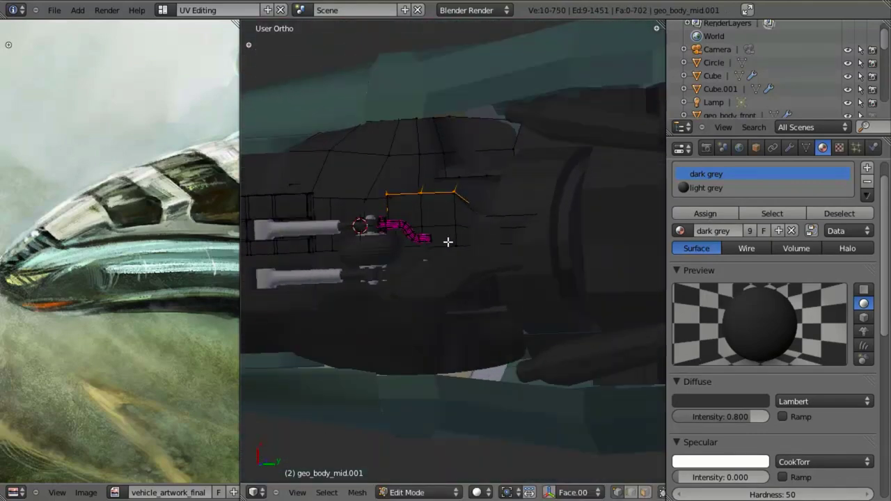
{"action": "scroll", "coordinate": [444, 272], "scroll_direction": "up", "scroll_amount": 6}
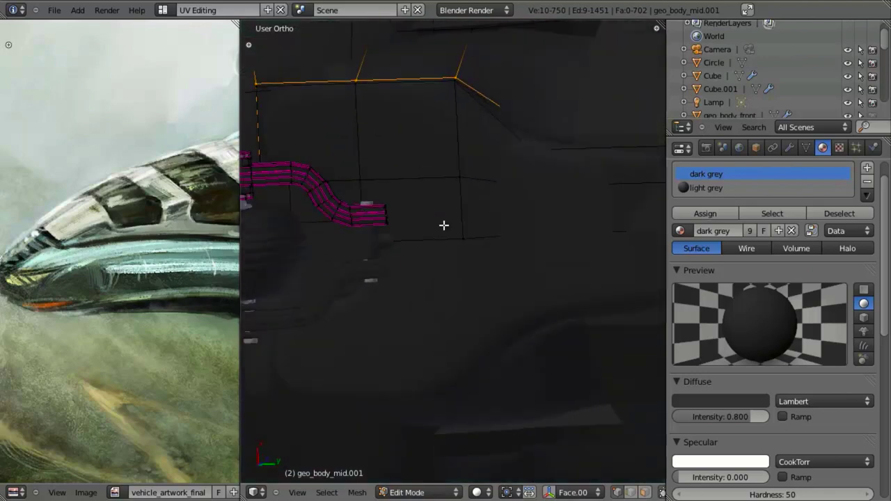
{"action": "middle_click_drag", "start_coordinate": [408, 263], "coordinate": [410, 139]}
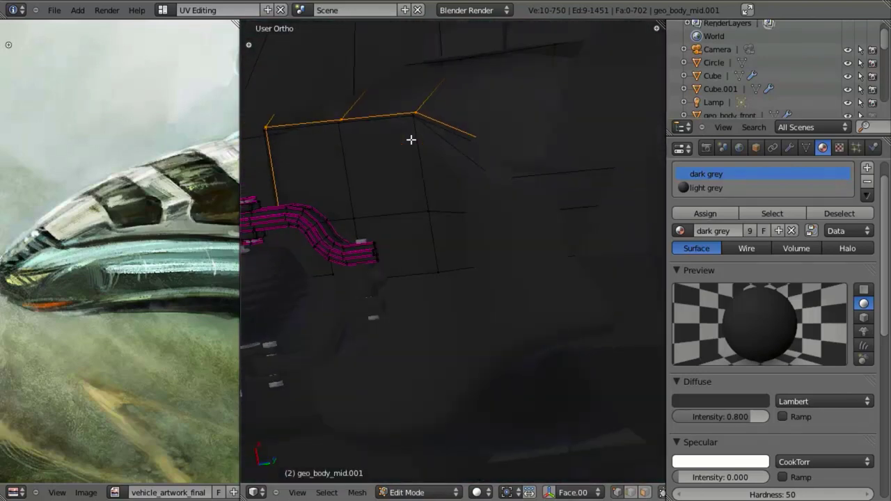
{"action": "key", "text": "ctrl+r"}
{"action": "left_click", "coordinate": [412, 212]}
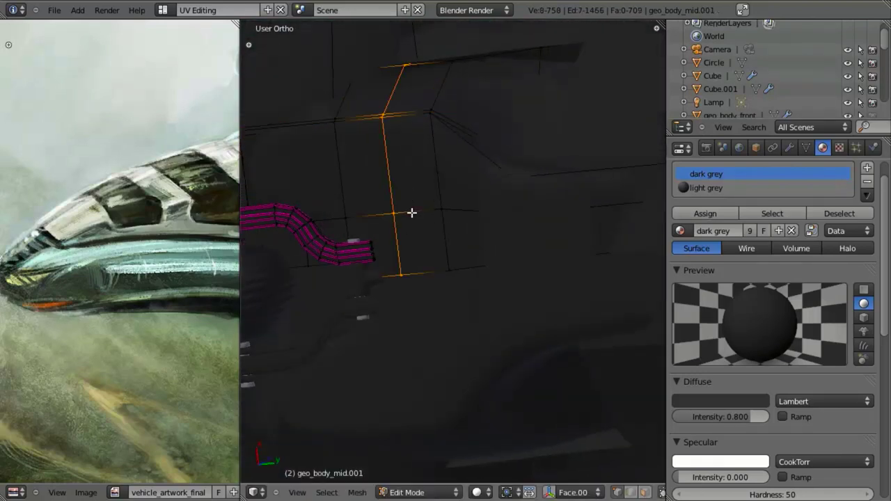
{"action": "right_click", "coordinate": [421, 213]}
Add a lengthwise edge loop through the body's inner row of faces, passing the end of the arm
{"action": "key", "text": "z"}
{"action": "middle_click_drag", "start_coordinate": [426, 274], "coordinate": [448, 249]}
{"action": "key", "text": "z"}
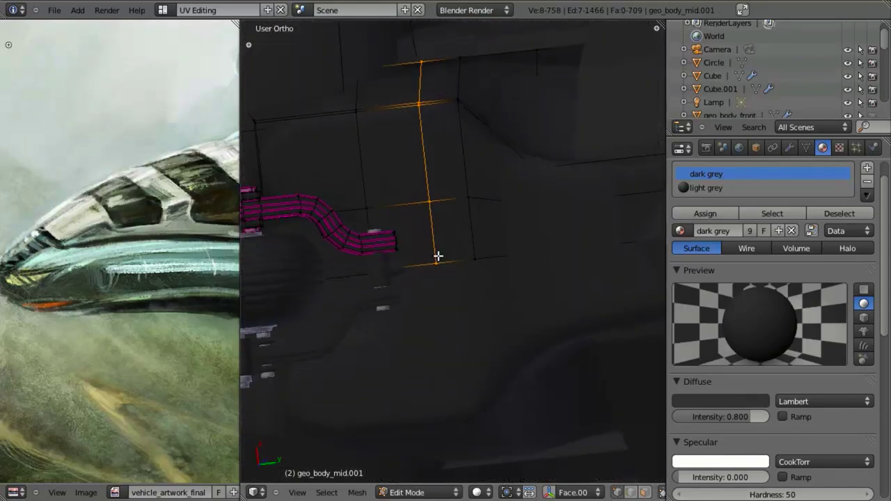
{"action": "key", "text": "ctrl+r"}
{"action": "left_click", "coordinate": [474, 237]}
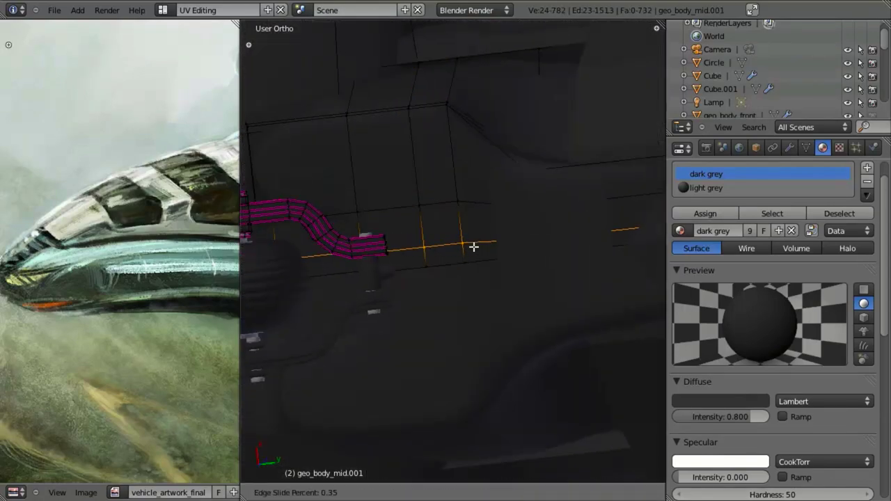
{"action": "left_click", "coordinate": [474, 243]}
Delete two body vertices where the surface overlaps the arm's end and the strut joint
{"action": "scroll", "coordinate": [461, 235], "scroll_direction": "down", "scroll_amount": 5}
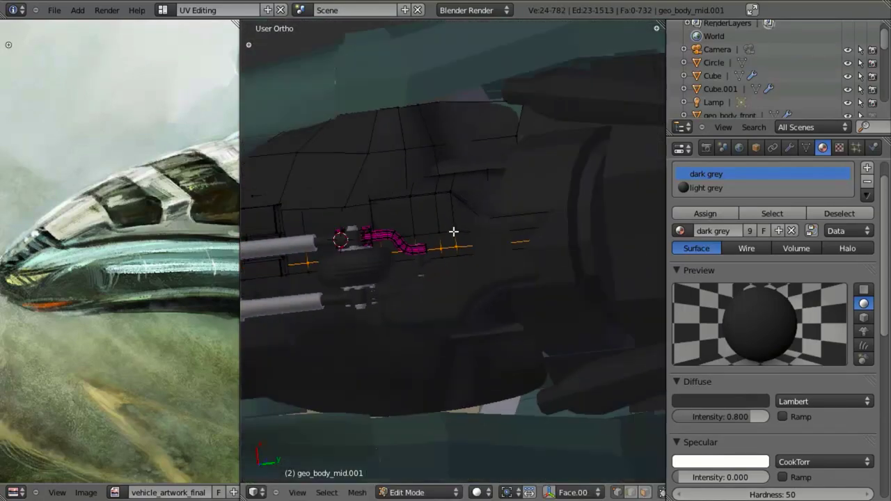
{"action": "middle_click_drag", "start_coordinate": [453, 231], "coordinate": [469, 247]}
{"action": "scroll", "coordinate": [469, 246], "scroll_direction": "up", "scroll_amount": 3}
{"action": "key", "text": "z"}
{"action": "scroll", "coordinate": [451, 285], "scroll_direction": "up", "scroll_amount": 6}
{"action": "middle_click_drag", "start_coordinate": [449, 289], "coordinate": [508, 296]}
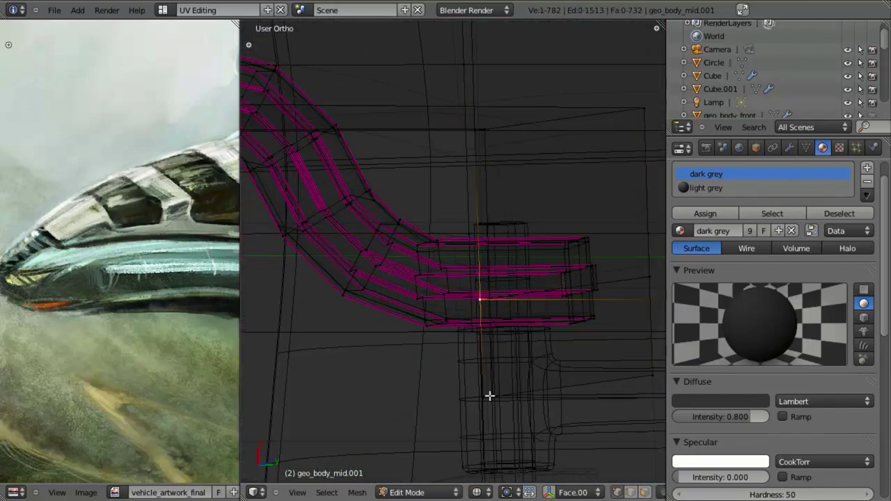
{"action": "mouse_move", "coordinate": [489, 395]}
{"action": "middle_mouse_down"}
{"action": "mouse_move", "coordinate": [473, 322]}
{"action": "mouse_move", "coordinate": [493, 282]}
{"action": "mouse_move", "coordinate": [442, 283]}
{"action": "mouse_move", "coordinate": [515, 258]}
{"action": "mouse_move", "coordinate": [489, 258]}
{"action": "middle_mouse_up"}
{"action": "key", "text": "x"}
{"action": "key", "text": "Escape"}
{"action": "key", "text": "z"}
{"action": "key", "text": "z"}
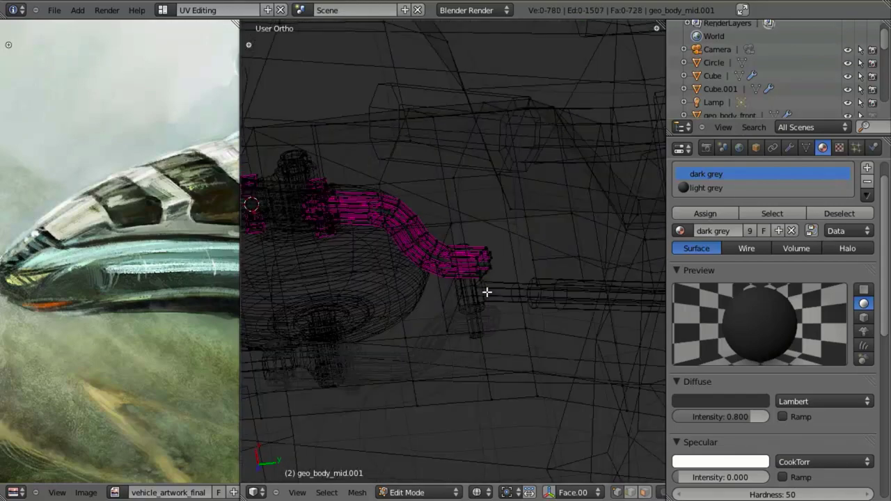
Leave mesh editing and hide every object except the selected mid-body
{"action": "mouse_move", "coordinate": [486, 292]}
{"action": "middle_mouse_down"}
{"action": "mouse_move", "coordinate": [497, 244]}
{"action": "mouse_move", "coordinate": [483, 295]}
{"action": "mouse_move", "coordinate": [481, 207]}
{"action": "mouse_move", "coordinate": [466, 210]}
{"action": "middle_mouse_up"}
{"action": "key", "text": "z"}
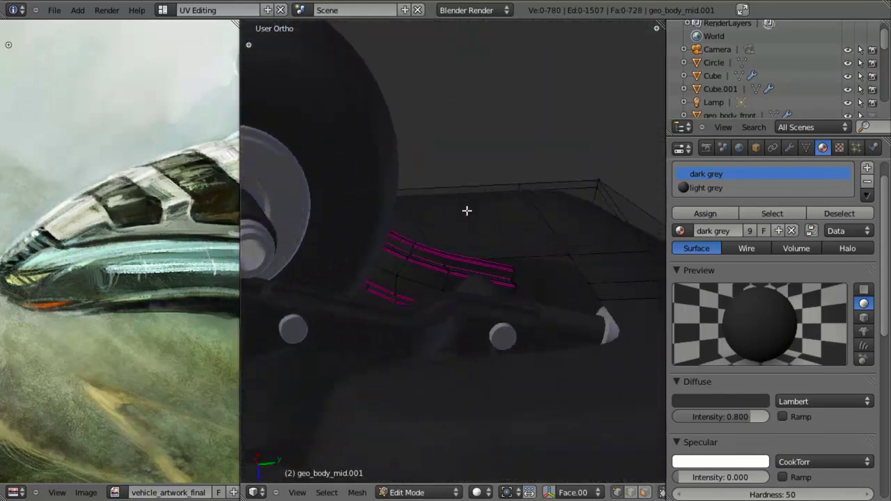
{"action": "scroll", "coordinate": [466, 210], "scroll_direction": "down", "scroll_amount": 4}
{"action": "key", "text": "Tab"}
{"action": "key", "text": "z"}
{"action": "mouse_move", "coordinate": [449, 264]}
{"action": "middle_mouse_down"}
{"action": "mouse_move", "coordinate": [506, 266]}
{"action": "mouse_move", "coordinate": [420, 300]}
{"action": "mouse_move", "coordinate": [451, 353]}
{"action": "mouse_move", "coordinate": [450, 169]}
{"action": "mouse_move", "coordinate": [469, 213]}
{"action": "mouse_move", "coordinate": [453, 272]}
{"action": "mouse_move", "coordinate": [477, 234]}
{"action": "mouse_move", "coordinate": [466, 141]}
{"action": "middle_mouse_up"}
{"action": "scroll", "coordinate": [506, 266], "scroll_direction": "down", "scroll_amount": 4}
{"action": "key", "text": "shift+h"}
Delete the two connected body vertices next to the arm's end to enlarge the recess opening
{"action": "key", "text": "z"}
{"action": "key", "text": "Tab"}
{"action": "key", "text": "KP_Decimal"}
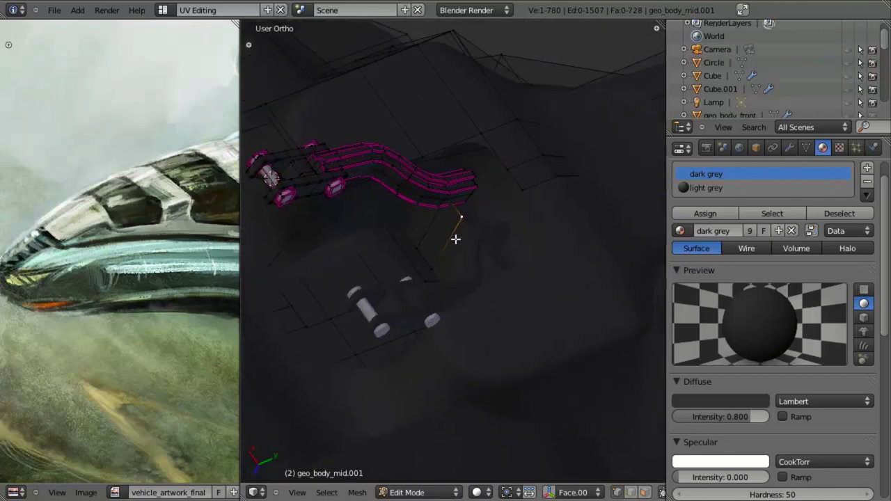
{"action": "key", "text": "z"}
{"action": "key", "text": "x"}
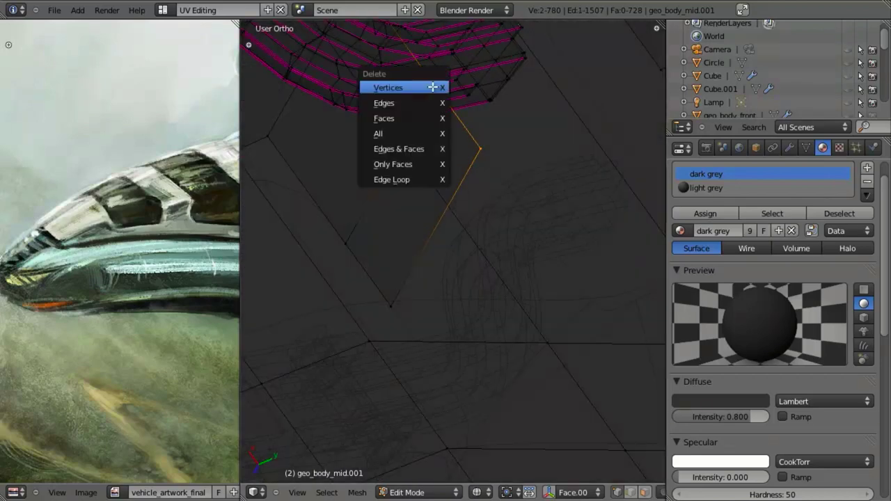
{"action": "left_click", "coordinate": [433, 87]}
Extrude the four open border edges of the recess near the arm's end to form new wall faces
{"action": "mouse_move", "coordinate": [433, 87]}
{"action": "middle_mouse_down"}
{"action": "mouse_move", "coordinate": [433, 264]}
{"action": "mouse_move", "coordinate": [479, 290]}
{"action": "mouse_move", "coordinate": [467, 242]}
{"action": "middle_mouse_up"}
{"action": "key", "text": "z"}
{"action": "key", "text": "z"}
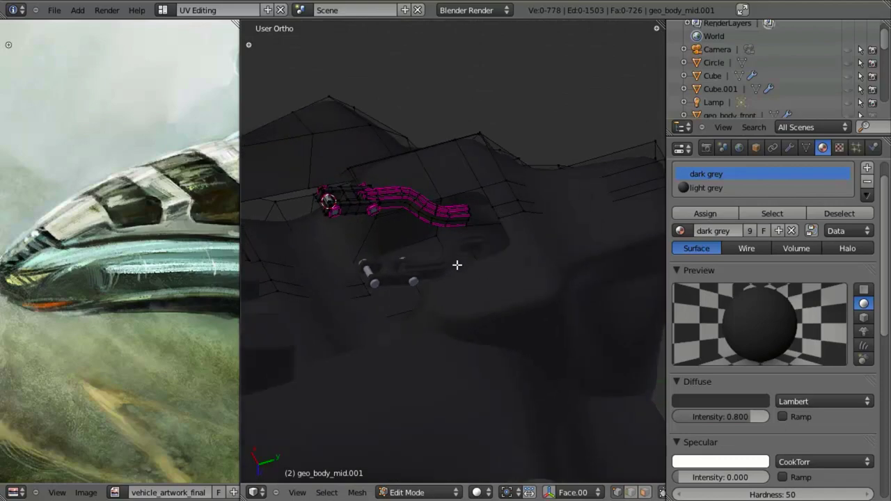
{"action": "scroll", "coordinate": [455, 262], "scroll_direction": "up", "scroll_amount": 4}
{"action": "middle_click_drag", "start_coordinate": [456, 278], "coordinate": [415, 158]}
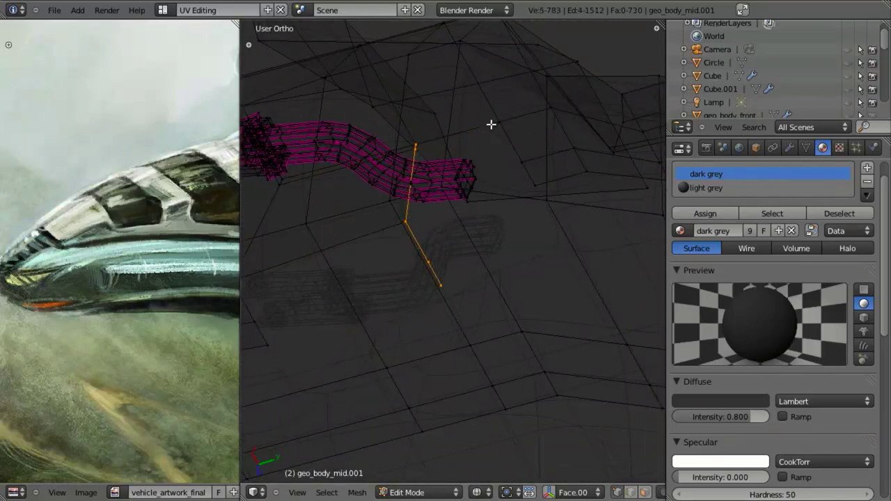
Remove duplicate vertices from the entire mid-body mesh and leave mesh editing
{"action": "key", "text": "a"}
{"action": "key", "text": "a"}
{"action": "key", "text": "w"}
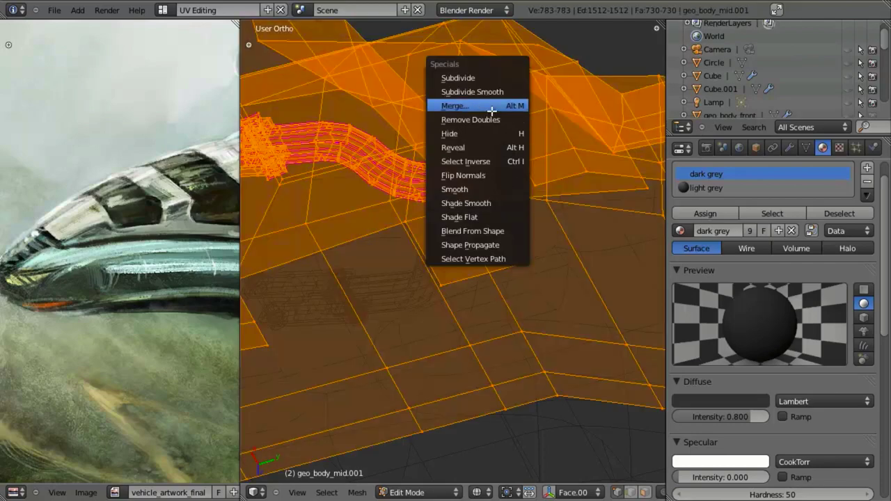
{"action": "left_click", "coordinate": [491, 106]}
{"action": "key", "text": "w"}
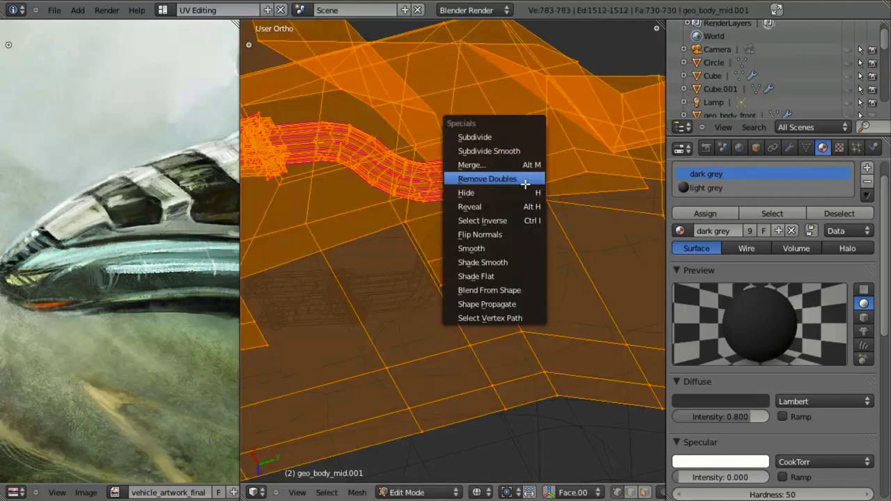
{"action": "left_click", "coordinate": [525, 181]}
{"action": "key", "text": "z"}
{"action": "key", "text": "Tab"}
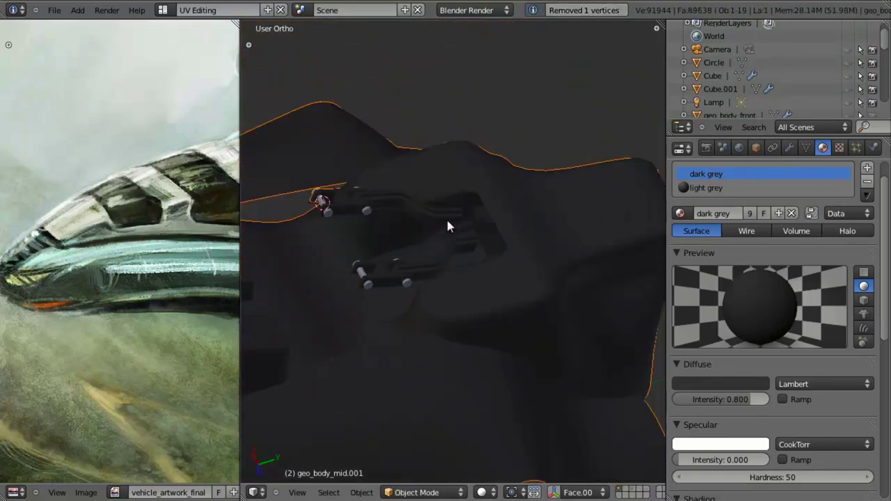
Reveal all the hidden objects around the landing gear
{"action": "middle_click_drag", "start_coordinate": [447, 220], "coordinate": [417, 267]}
{"action": "key", "text": "z"}
{"action": "key", "text": "a"}
{"action": "right_click", "coordinate": [428, 231]}
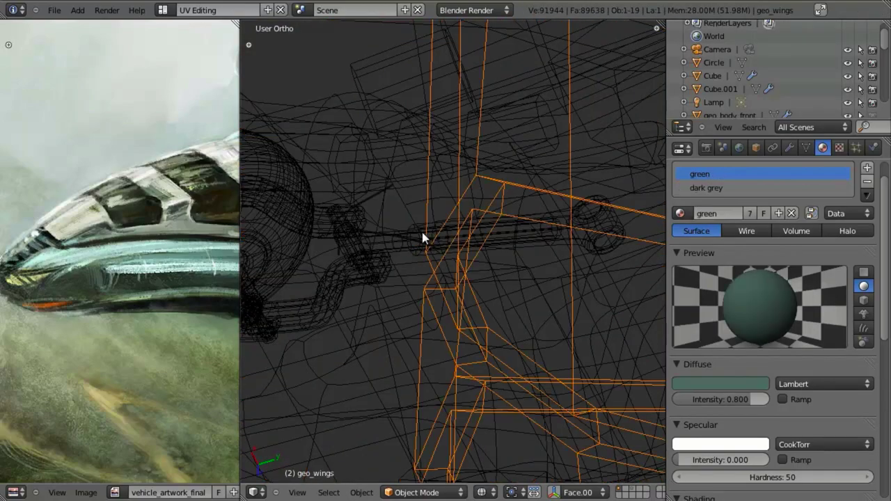
{"action": "right_click", "coordinate": [423, 238], "text": "shift"}
{"action": "key", "text": "z"}
{"action": "key", "text": "z"}
{"action": "middle_click_drag", "start_coordinate": [440, 248], "coordinate": [400, 272]}
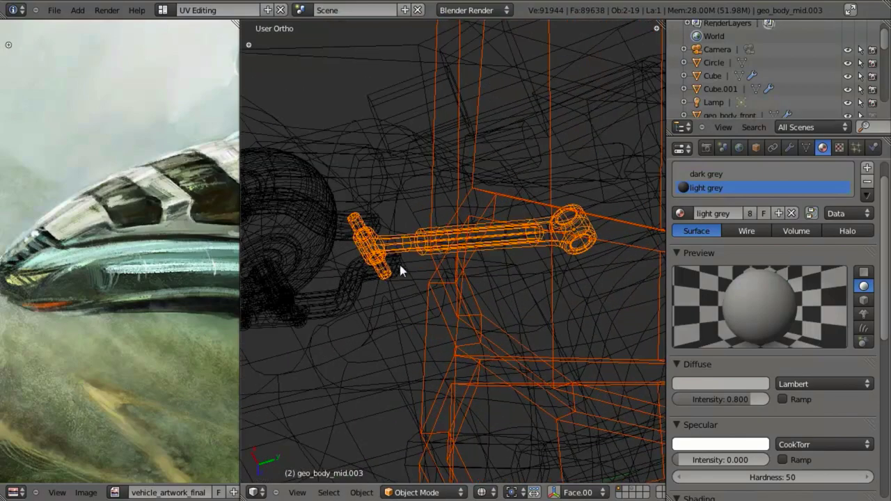
Select the strut together with the mid-body object and hide all other objects
{"action": "right_click", "coordinate": [392, 261]}
{"action": "right_click", "coordinate": [387, 251]}
{"action": "right_click", "coordinate": [376, 247]}
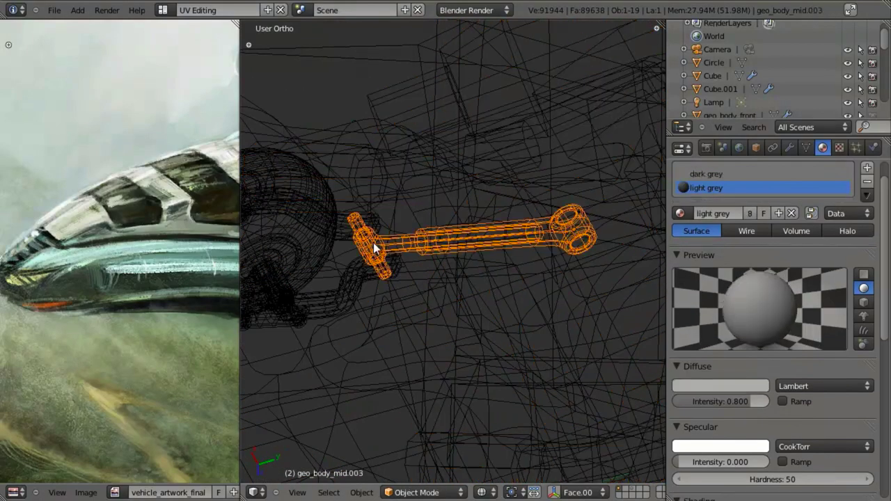
{"action": "right_click", "coordinate": [354, 277], "text": "shift"}
{"action": "key", "text": "z"}
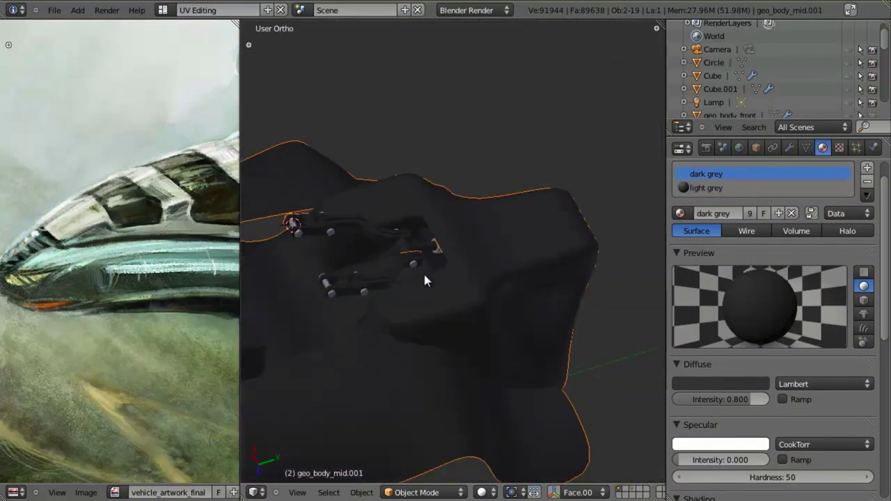
Add a loop cut across the mid-body mesh just beyond the strut's far end
{"action": "key", "text": "Tab"}
{"action": "key", "text": "a"}
{"action": "scroll", "coordinate": [418, 244], "scroll_direction": "up", "scroll_amount": 4}
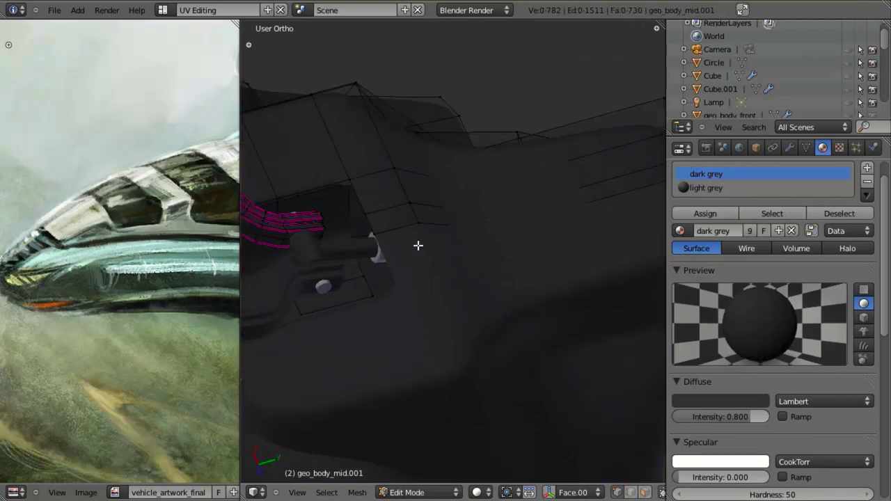
{"action": "right_click", "coordinate": [341, 221]}
{"action": "key", "text": "z"}
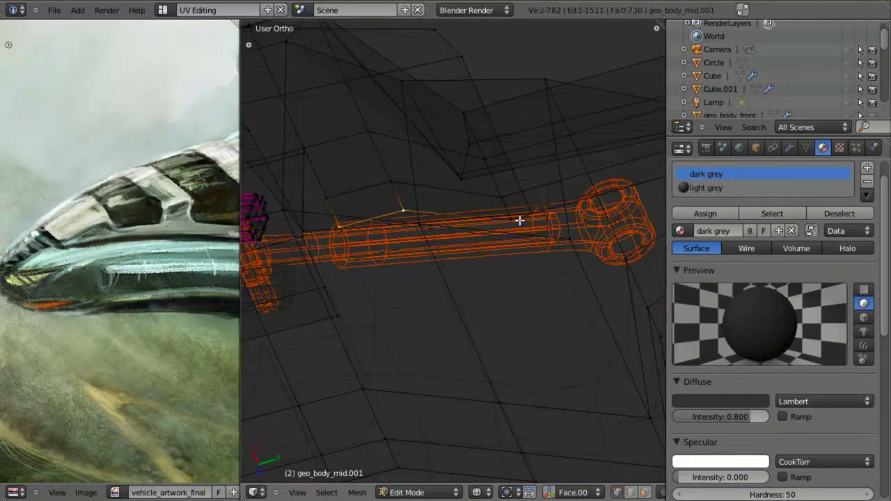
{"action": "key", "text": "z"}
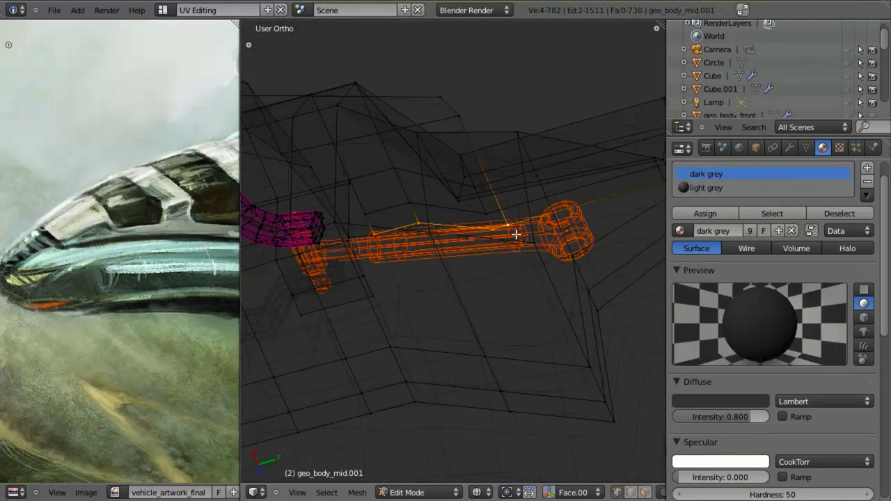
{"action": "middle_click_drag", "start_coordinate": [513, 233], "coordinate": [509, 314]}
{"action": "key", "text": "z"}
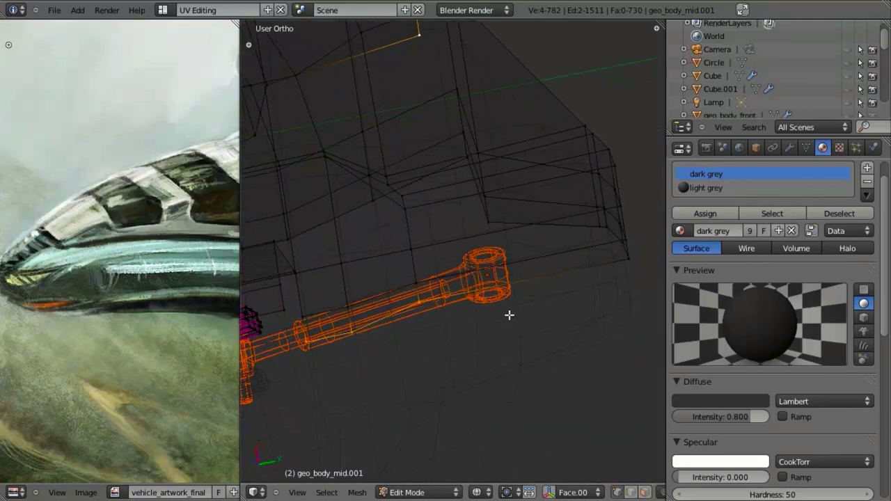
{"action": "key", "text": "ctrl+r"}
{"action": "left_click", "coordinate": [555, 258]}
{"action": "left_click", "coordinate": [566, 255]}
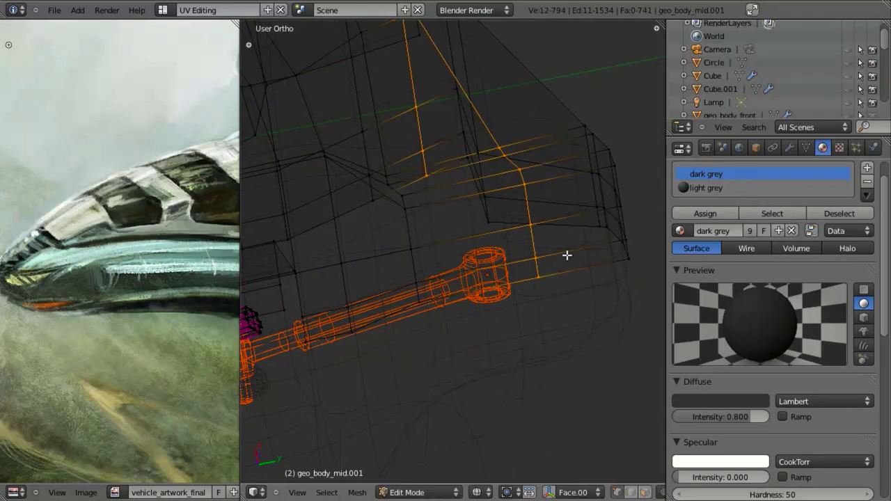
Delete the mid-body vertices that cover the strut along the centre line
{"action": "right_click", "coordinate": [427, 309]}
{"action": "key", "text": "x"}
{"action": "left_click", "coordinate": [288, 340]}
{"action": "key", "text": "z"}
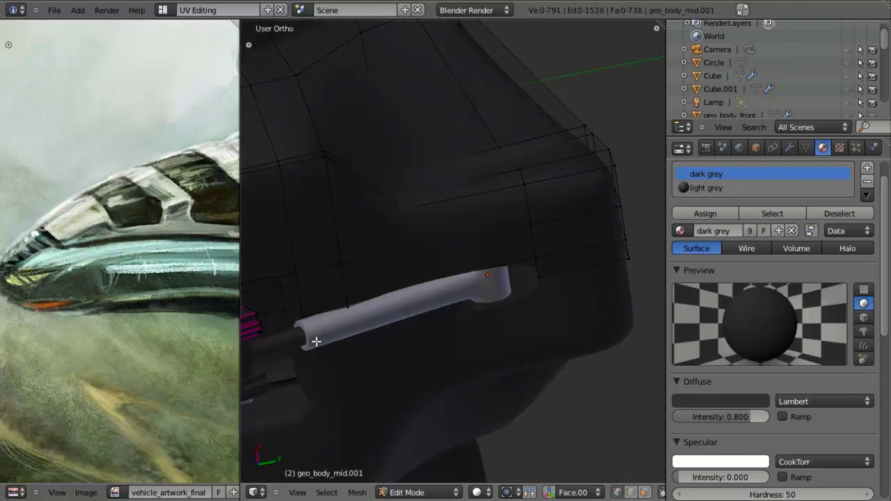
Select the edge loop bordering the opening alongside the strut and nudge it along the Y axis
{"action": "mouse_move", "coordinate": [312, 342]}
{"action": "middle_mouse_down"}
{"action": "mouse_move", "coordinate": [443, 292]}
{"action": "mouse_move", "coordinate": [426, 223]}
{"action": "mouse_move", "coordinate": [489, 226]}
{"action": "middle_mouse_up"}
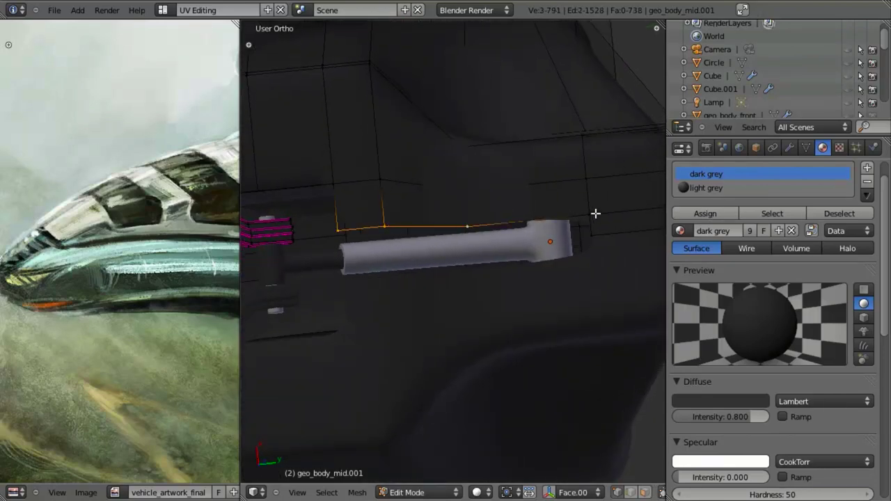
{"action": "right_click", "coordinate": [425, 223], "text": "alt+shift"}
{"action": "scroll", "coordinate": [425, 228], "scroll_direction": "down", "scroll_amount": 4}
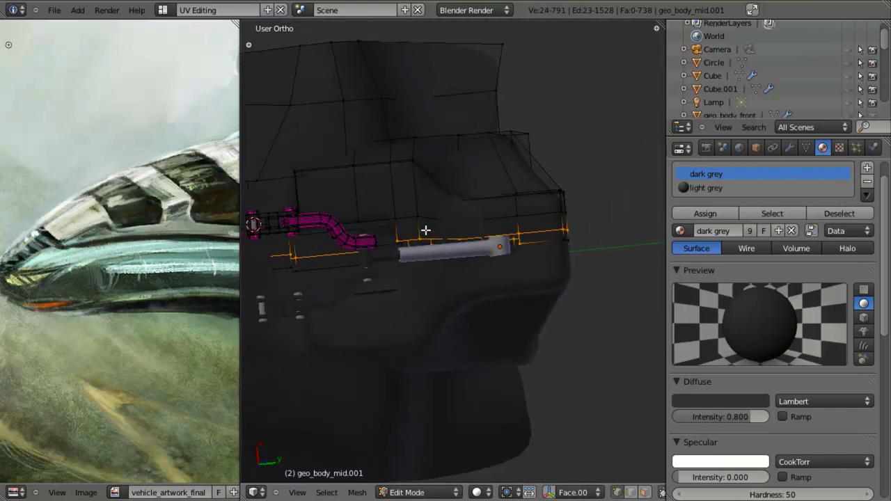
{"action": "key", "text": "z"}
{"action": "middle_click_drag", "start_coordinate": [425, 229], "coordinate": [464, 249]}
{"action": "scroll", "coordinate": [468, 249], "scroll_direction": "up", "scroll_amount": 3}
{"action": "key", "text": "g"}
{"action": "key", "text": "y"}
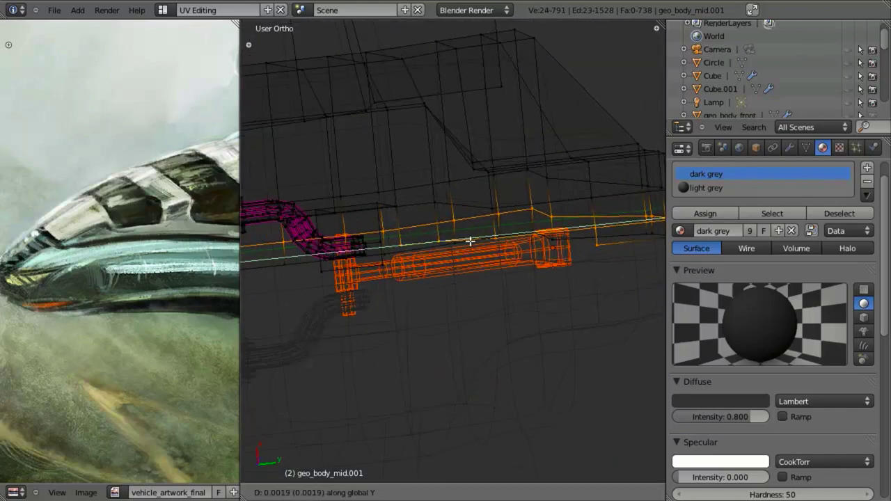
{"action": "left_click", "coordinate": [470, 235]}
{"action": "middle_click_drag", "start_coordinate": [470, 235], "coordinate": [545, 260]}
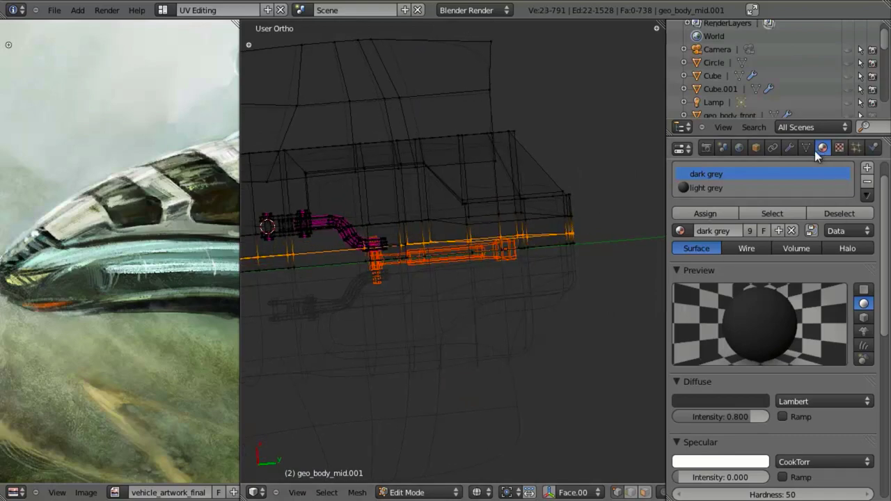
Show the mid-body's modifiers and move the selected border loop along the X axis, away from the strut
{"action": "left_click", "coordinate": [789, 148]}
{"action": "key", "text": "z"}
{"action": "scroll", "coordinate": [480, 265], "scroll_direction": "up", "scroll_amount": 4}
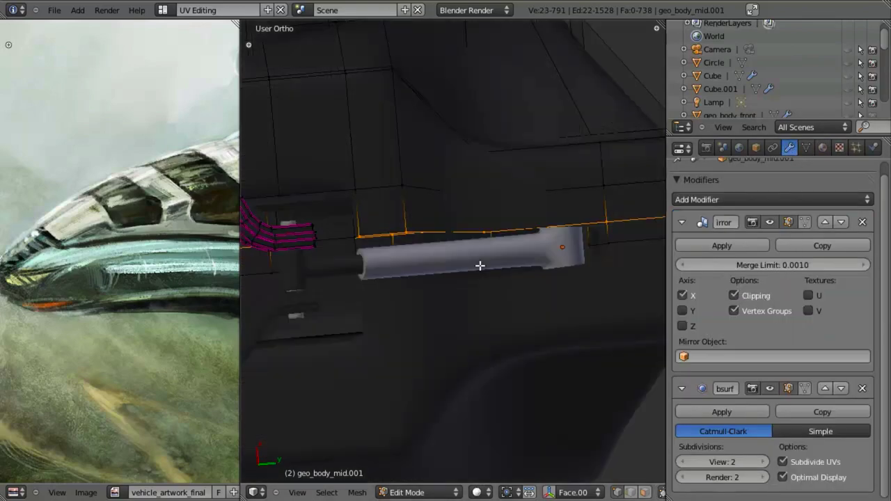
{"action": "key", "text": "g"}
{"action": "key", "text": "y"}
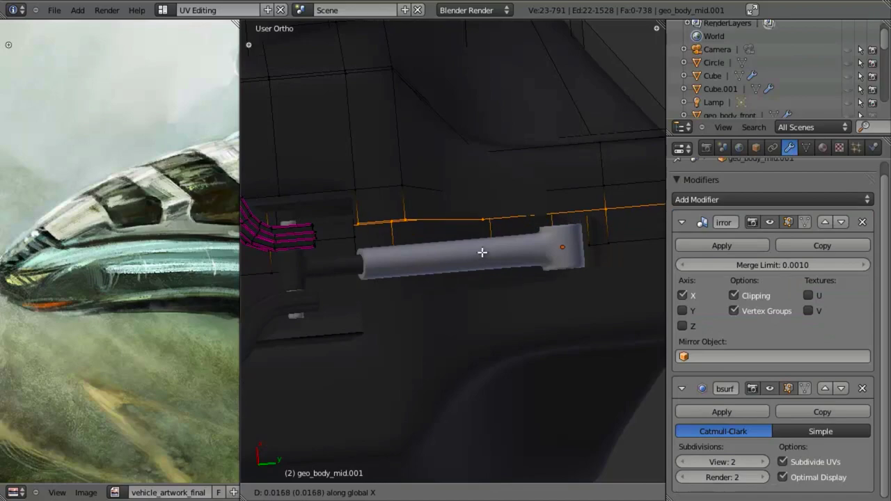
{"action": "left_click", "coordinate": [477, 258]}
Move the recess edge beside the arm's end along the global X axis
{"action": "scroll", "coordinate": [478, 258], "scroll_direction": "down", "scroll_amount": 4}
{"action": "middle_click_drag", "start_coordinate": [318, 263], "coordinate": [505, 246], "text": "shift"}
{"action": "scroll", "coordinate": [509, 253], "scroll_direction": "down", "scroll_amount": 2}
{"action": "scroll", "coordinate": [427, 262], "scroll_direction": "up", "scroll_amount": 4}
{"action": "key", "text": "z"}
{"action": "scroll", "coordinate": [510, 241], "scroll_direction": "down", "scroll_amount": 1}
{"action": "scroll", "coordinate": [505, 246], "scroll_direction": "up", "scroll_amount": 2}
{"action": "scroll", "coordinate": [516, 243], "scroll_direction": "up", "scroll_amount": 3}
{"action": "key", "text": "a"}
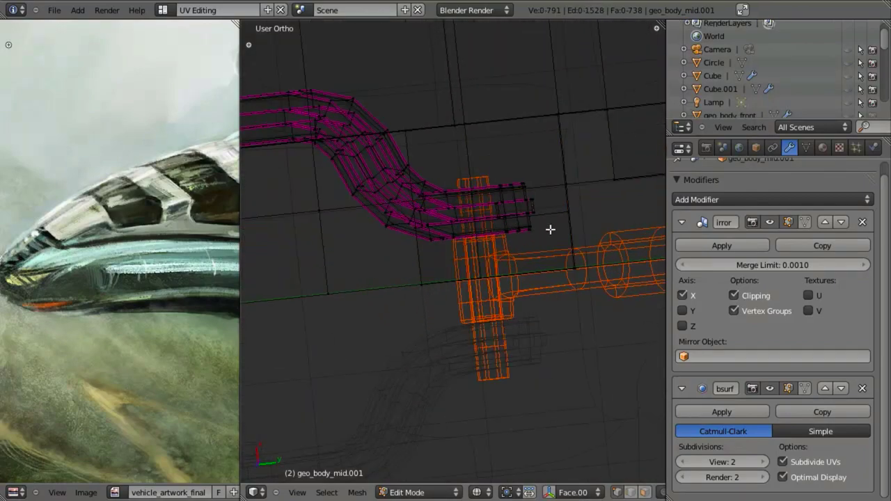
{"action": "middle_click_drag", "start_coordinate": [559, 210], "coordinate": [501, 252]}
{"action": "key", "text": "g"}
{"action": "key", "text": "y"}
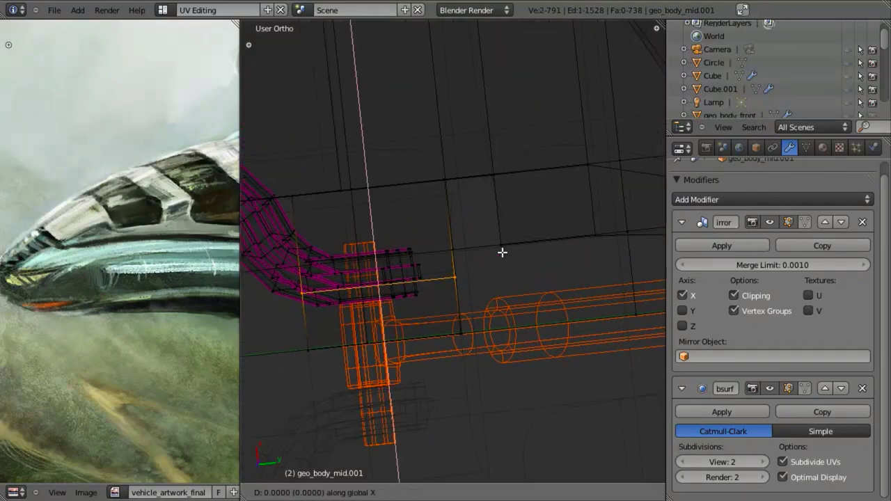
{"action": "left_click", "coordinate": [501, 247]}
Extrude the open recess edge near the arm's end twice, snapping the new faces onto the neighbouring vertices
{"action": "key", "text": "z"}
{"action": "scroll", "coordinate": [445, 264], "scroll_direction": "down", "scroll_amount": 5}
{"action": "middle_click_drag", "start_coordinate": [435, 267], "coordinate": [451, 249]}
{"action": "key", "text": "z"}
{"action": "scroll", "coordinate": [463, 240], "scroll_direction": "up", "scroll_amount": 2}
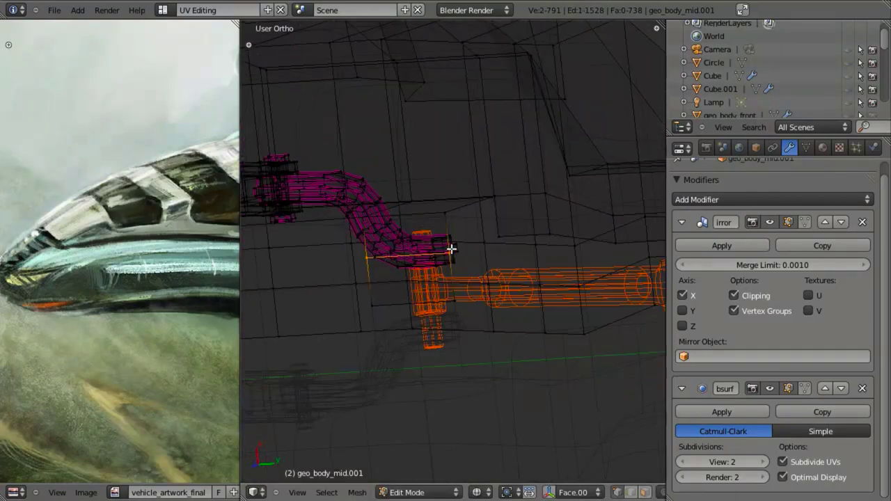
{"action": "key", "text": "a"}
{"action": "middle_click_drag", "start_coordinate": [480, 207], "coordinate": [468, 222]}
{"action": "key", "text": "a"}
{"action": "middle_click_drag", "start_coordinate": [483, 294], "coordinate": [509, 153]}
{"action": "key", "text": "e"}
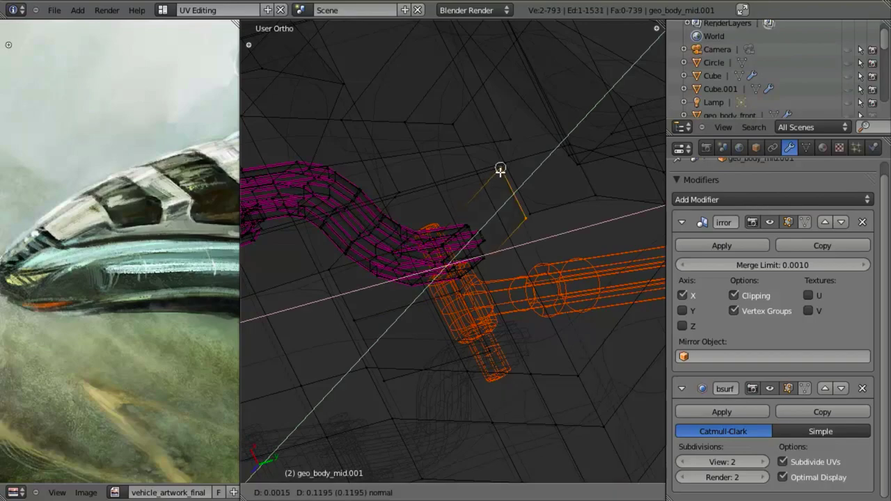
{"action": "left_click", "coordinate": [500, 171]}
{"action": "key", "text": "e"}
{"action": "left_click", "coordinate": [509, 165]}
Remove duplicate vertices from the whole mid-body mesh and return to object mode
{"action": "key", "text": "z"}
{"action": "key", "text": "a"}
{"action": "key", "text": "w"}
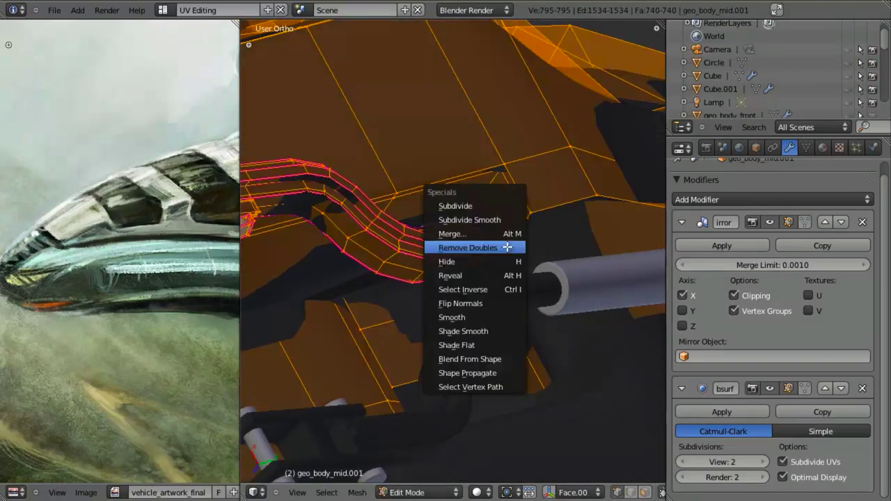
{"action": "left_click", "coordinate": [507, 247]}
{"action": "key", "text": "z"}
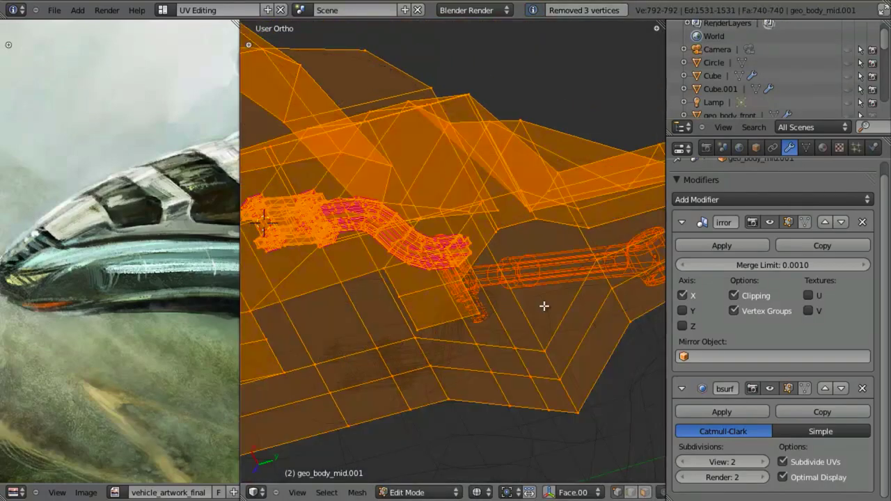
{"action": "key", "text": "z"}
{"action": "key", "text": "Tab"}
{"action": "scroll", "coordinate": [518, 314], "scroll_direction": "down", "scroll_amount": 2}
{"action": "middle_click_drag", "start_coordinate": [513, 316], "coordinate": [474, 298]}
Apply smooth shading to all faces of the mid-body mesh and leave mesh editing
{"action": "scroll", "coordinate": [473, 298], "scroll_direction": "up", "scroll_amount": 2}
{"action": "key", "text": "Tab"}
{"action": "key", "text": "a"}
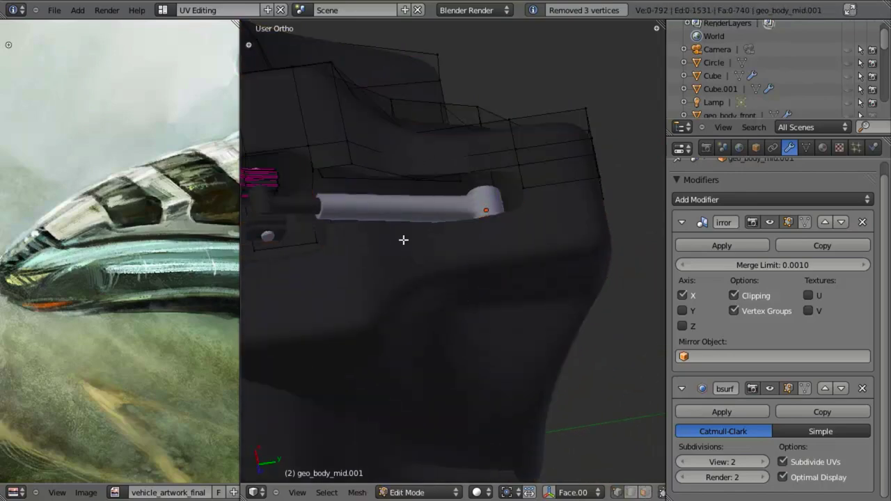
{"action": "key", "text": "a"}
{"action": "key", "text": "w"}
{"action": "left_click", "coordinate": [394, 324]}
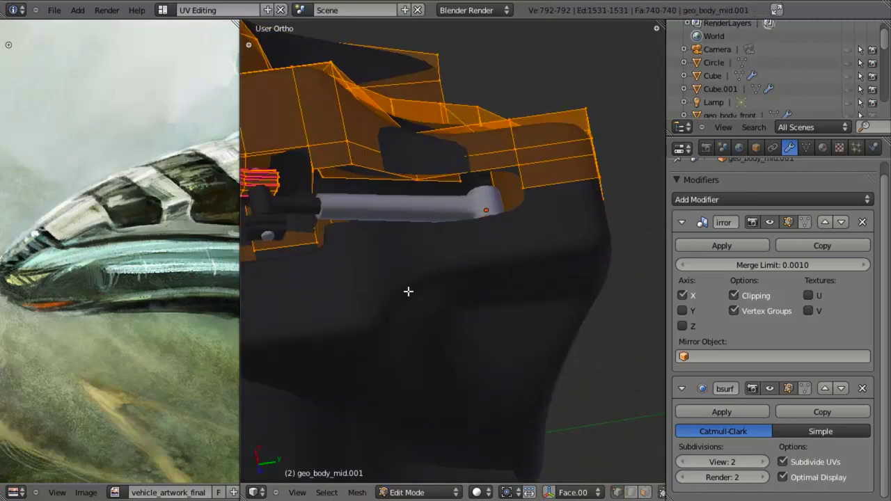
{"action": "middle_click_drag", "start_coordinate": [408, 292], "coordinate": [450, 310], "text": "shift"}
{"action": "key", "text": "Tab"}
{"action": "scroll", "coordinate": [426, 301], "scroll_direction": "down", "scroll_amount": 9}
{"action": "scroll", "coordinate": [452, 300], "scroll_direction": "up", "scroll_amount": 3}
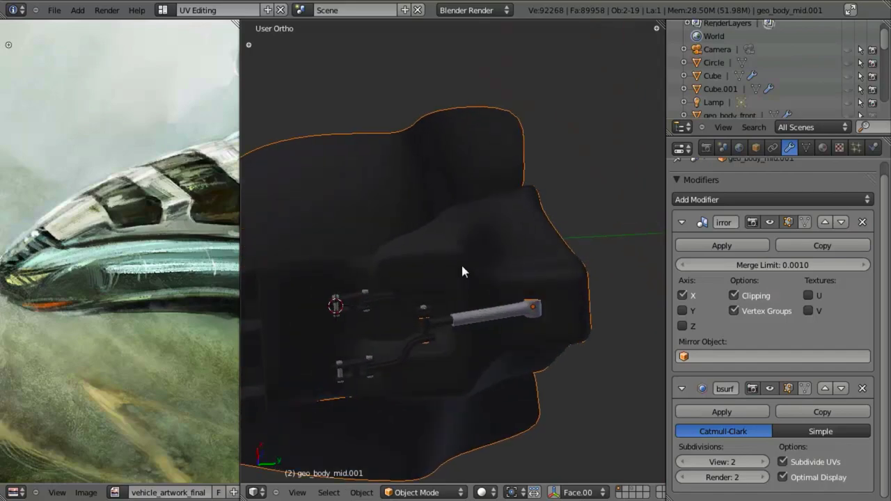
Add a loop cut along the outer end of the mid-body's protruding section beside the strut
{"action": "scroll", "coordinate": [461, 262], "scroll_direction": "up", "scroll_amount": 2}
{"action": "key", "text": "Tab"}
{"action": "middle_click_drag", "start_coordinate": [510, 286], "coordinate": [377, 276], "text": "shift"}
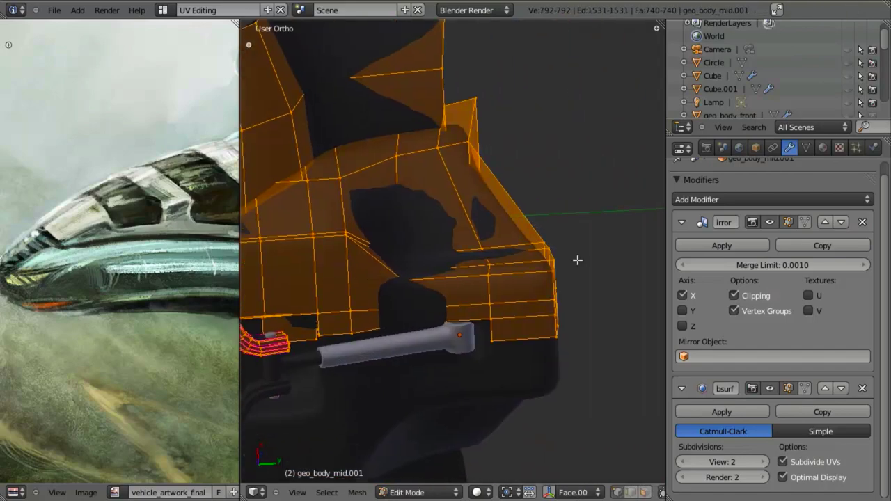
{"action": "key", "text": "a"}
{"action": "right_click", "coordinate": [537, 241]}
{"action": "middle_click_drag", "start_coordinate": [534, 245], "coordinate": [548, 137]}
{"action": "key", "text": "ctrl+r"}
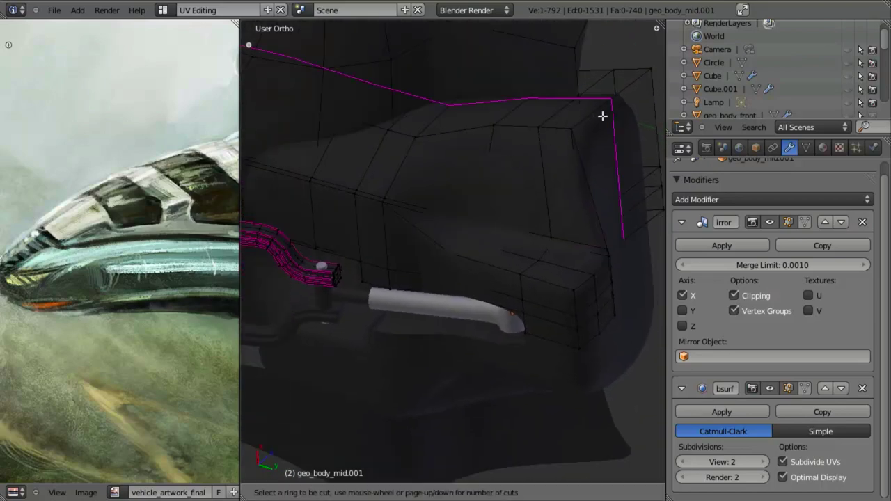
{"action": "left_click", "coordinate": [599, 117]}
{"action": "left_click", "coordinate": [575, 135]}
{"action": "key", "text": "KP_3"}
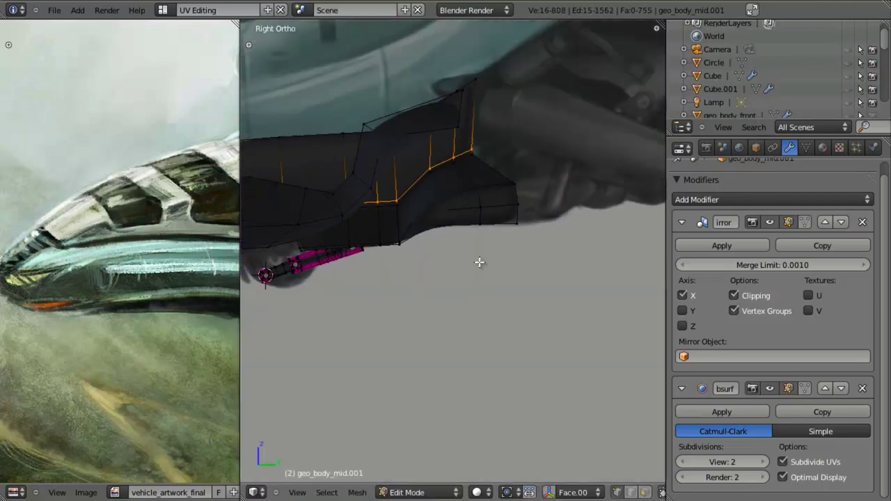
{"action": "scroll", "coordinate": [522, 289], "scroll_direction": "up", "scroll_amount": 4}
{"action": "middle_click_drag", "start_coordinate": [486, 285], "coordinate": [453, 252]}
Leave mesh editing, reveal all hidden objects, and clear the selection
{"action": "key", "text": "Tab"}
{"action": "key", "text": "alt+h"}
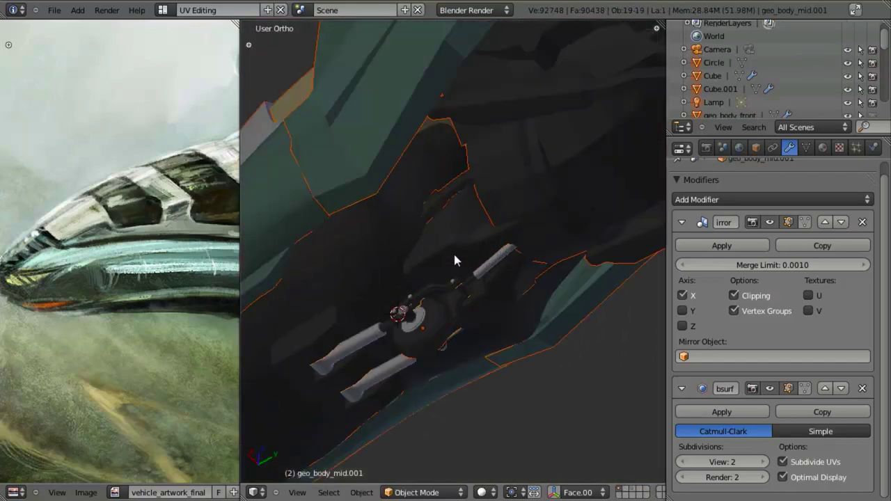
{"action": "key", "text": "a"}
Examine the landing gear's fit against the body and reference artwork in solid and wireframe display
{"action": "middle_click_drag", "start_coordinate": [434, 282], "coordinate": [439, 350]}
{"action": "scroll", "coordinate": [436, 216], "scroll_direction": "down", "scroll_amount": 4}
{"action": "key", "text": "KP_3"}
{"action": "scroll", "coordinate": [440, 348], "scroll_direction": "up", "scroll_amount": 4}
{"action": "middle_click_drag", "start_coordinate": [411, 273], "coordinate": [593, 353], "text": "shift"}
{"action": "key", "text": "z"}
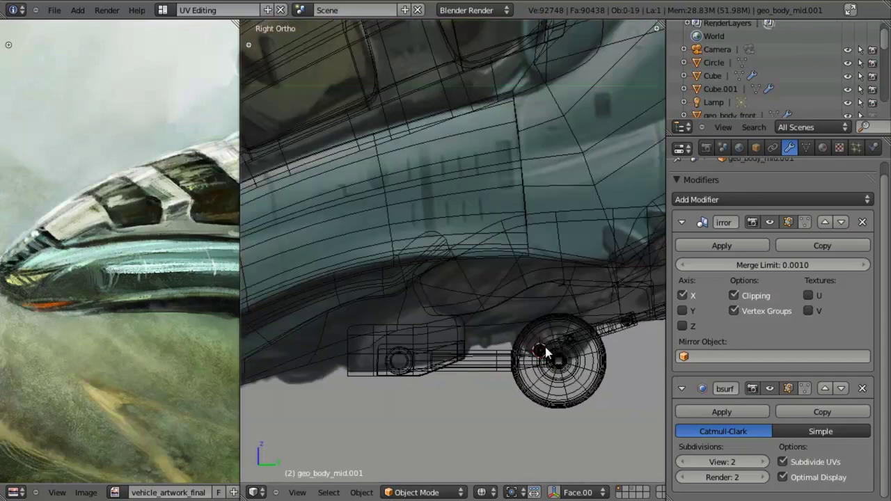
{"action": "middle_click_drag", "start_coordinate": [489, 336], "coordinate": [507, 308], "text": "shift"}
{"action": "key", "text": "z"}
{"action": "scroll", "coordinate": [466, 358], "scroll_direction": "down", "scroll_amount": 3}
{"action": "middle_click_drag", "start_coordinate": [467, 358], "coordinate": [479, 312]}
{"action": "scroll", "coordinate": [436, 301], "scroll_direction": "down", "scroll_amount": 3}
{"action": "key", "text": "z"}
Show the aircraft's nose in the right side view and save the scene over the existing file
{"action": "key", "text": "KP_3"}
{"action": "scroll", "coordinate": [452, 310], "scroll_direction": "up", "scroll_amount": 4}
{"action": "scroll", "coordinate": [490, 305], "scroll_direction": "down", "scroll_amount": 4}
{"action": "scroll", "coordinate": [479, 319], "scroll_direction": "up", "scroll_amount": 2}
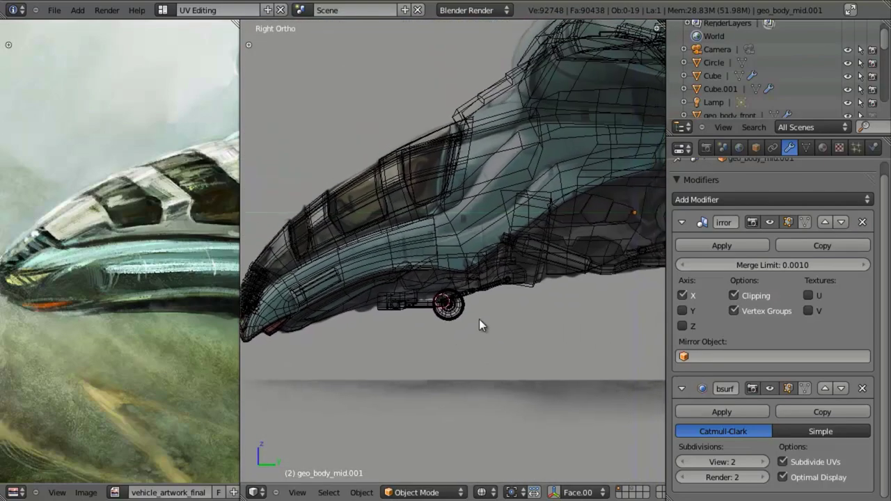
{"action": "key", "text": "ctrl+s"}
{"action": "left_click", "coordinate": [479, 319]}
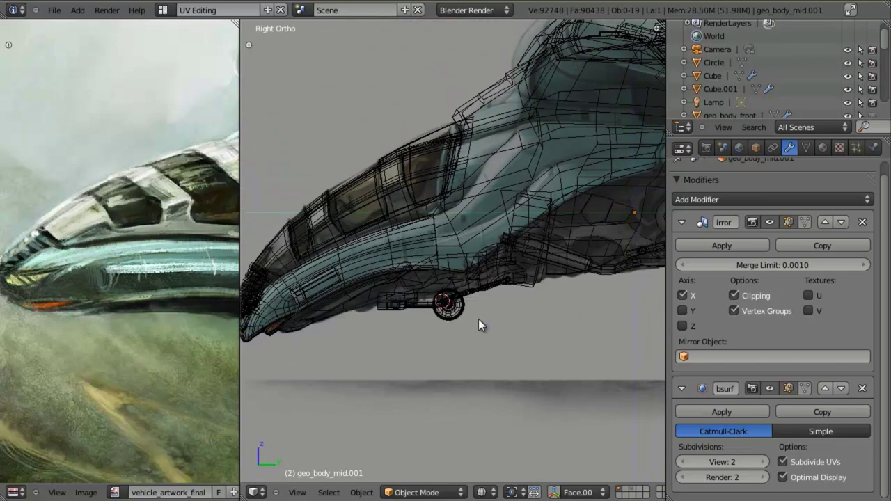